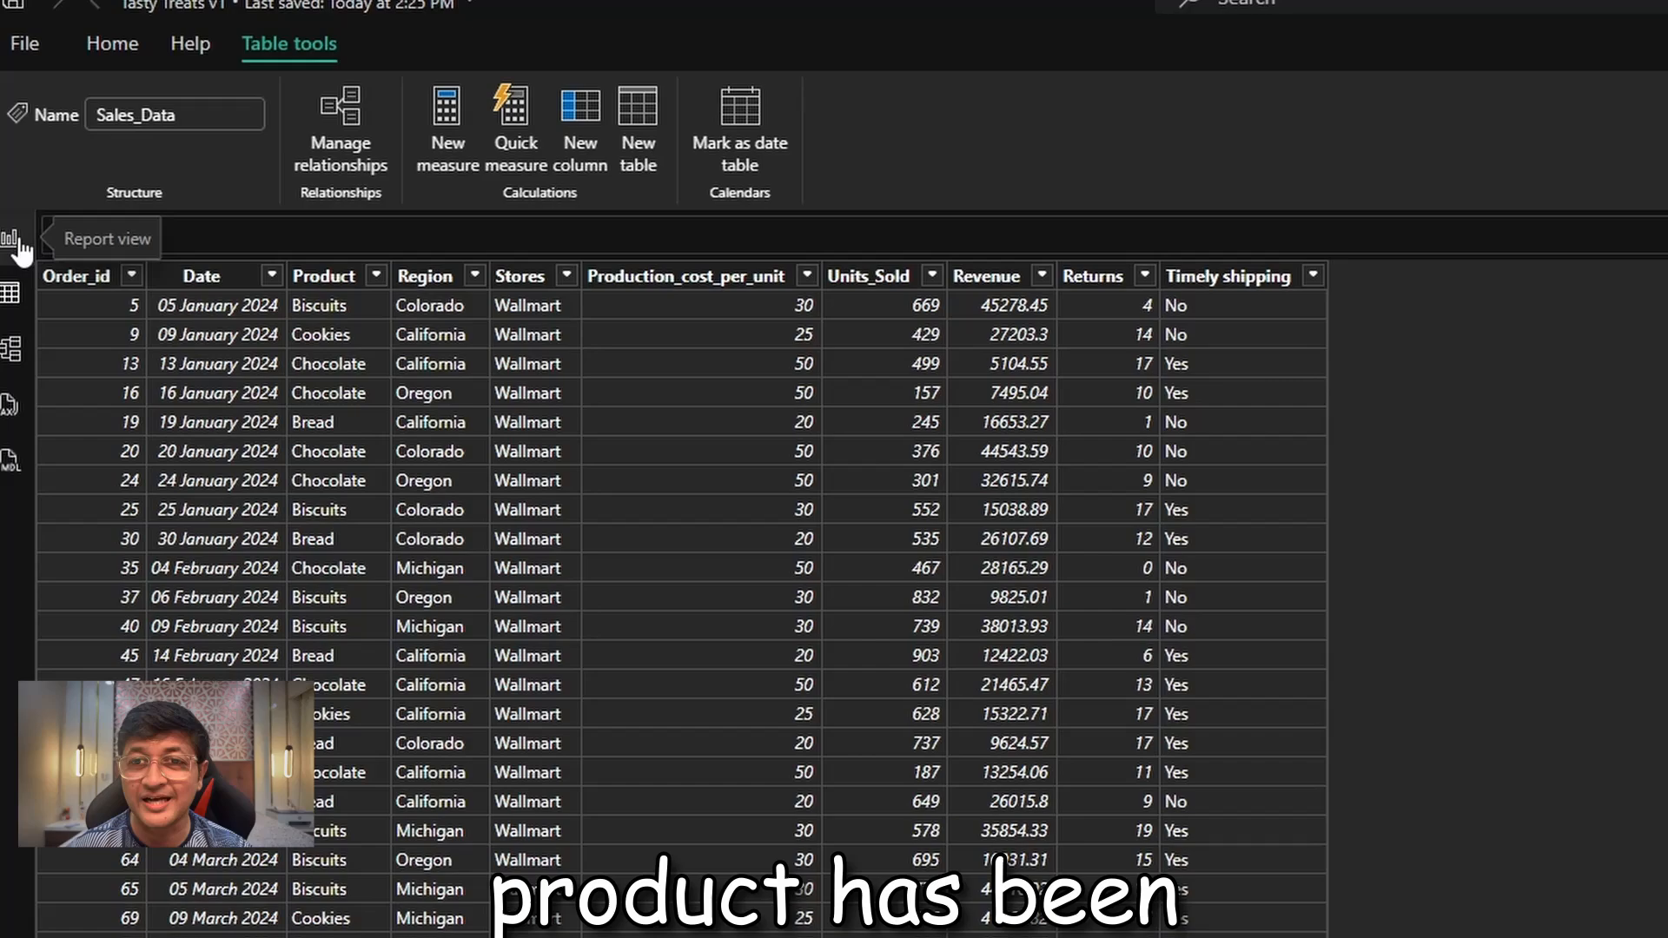
Return to the report view and narrow the Revenue by Year and Month chart to match the Revenue by Month chart below it
left_click(12, 241)
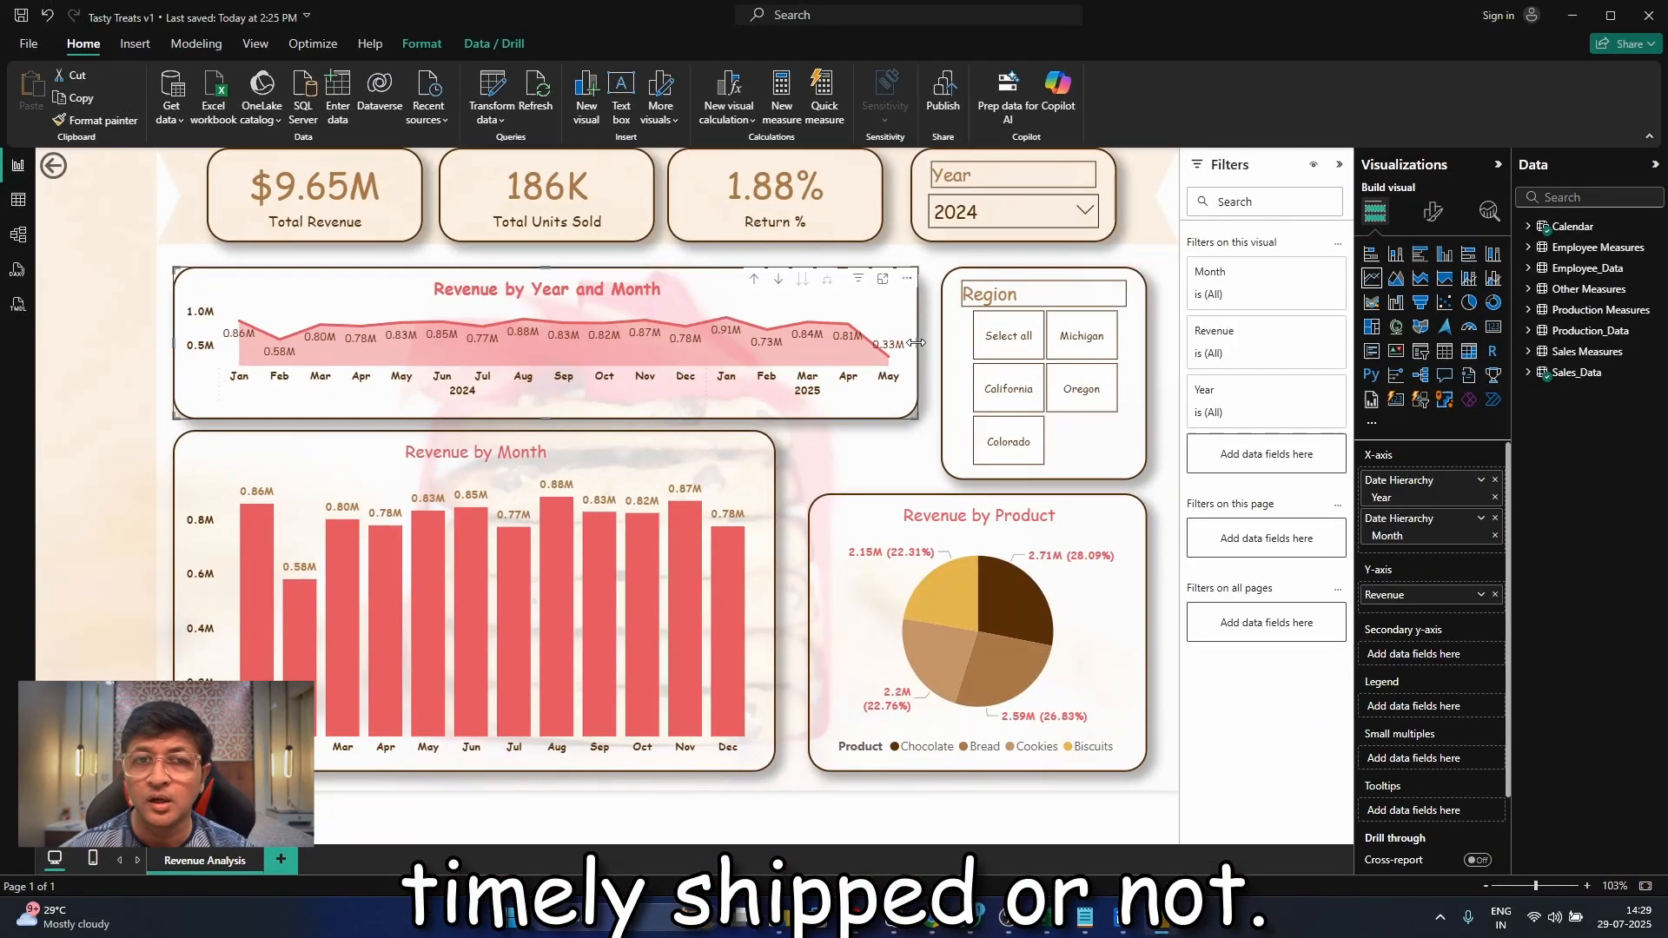
left_click_drag(916, 343, 774, 356)
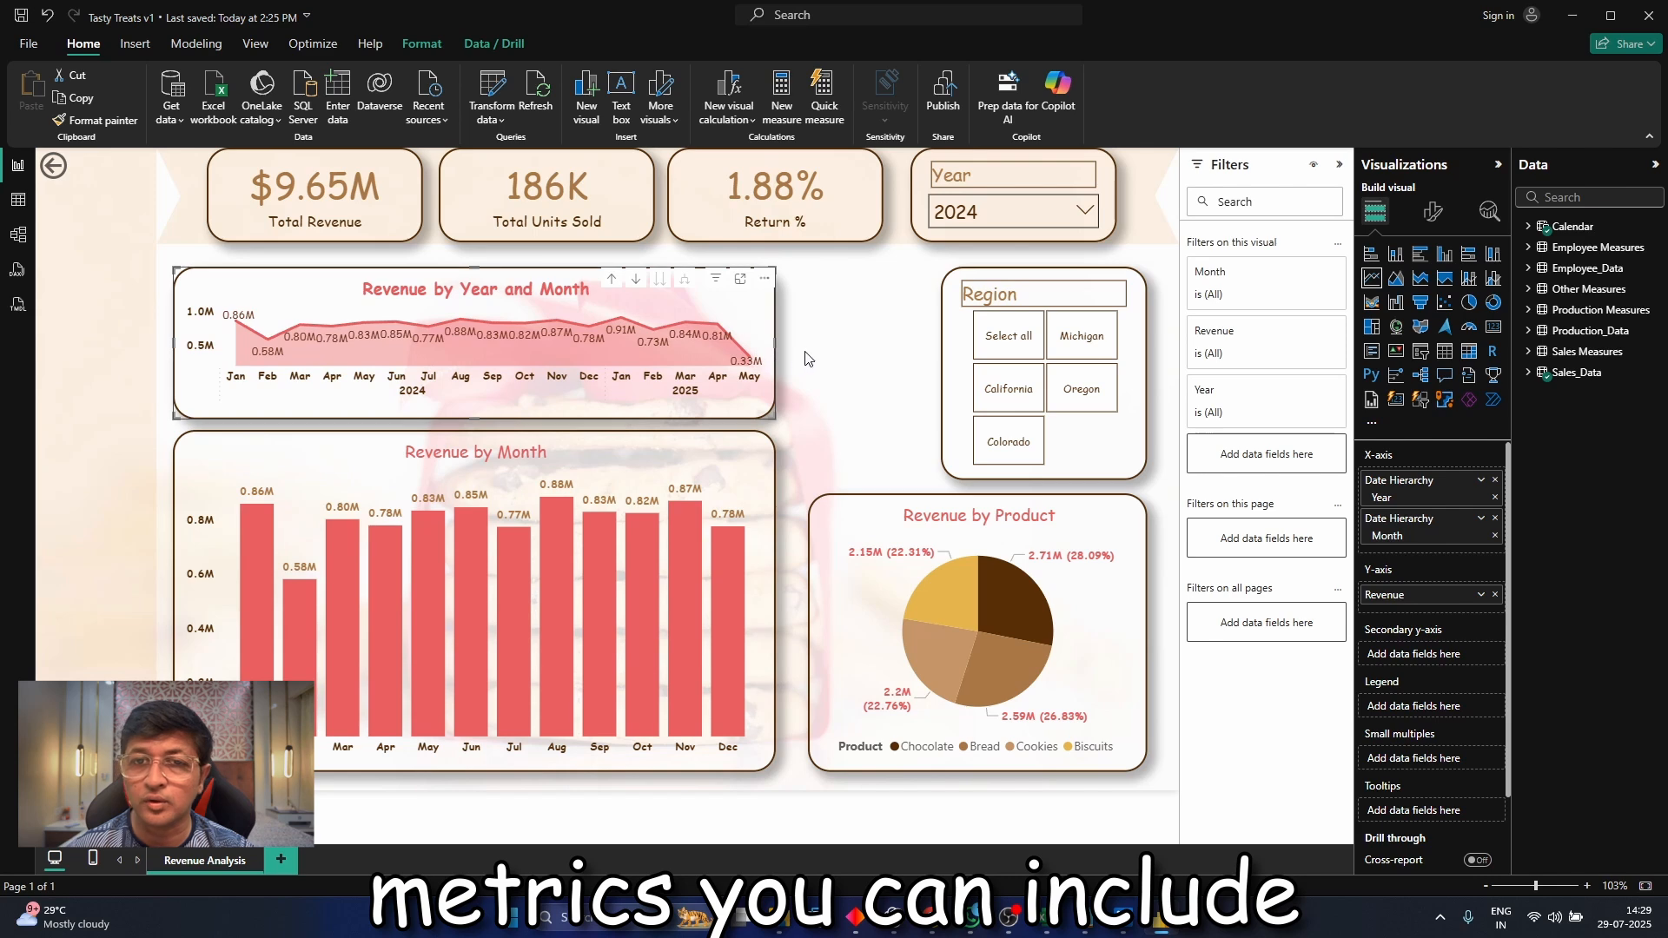
Widen the Region slicer into the freed space and shorten the Revenue by Product pie chart below it
left_click(835, 361)
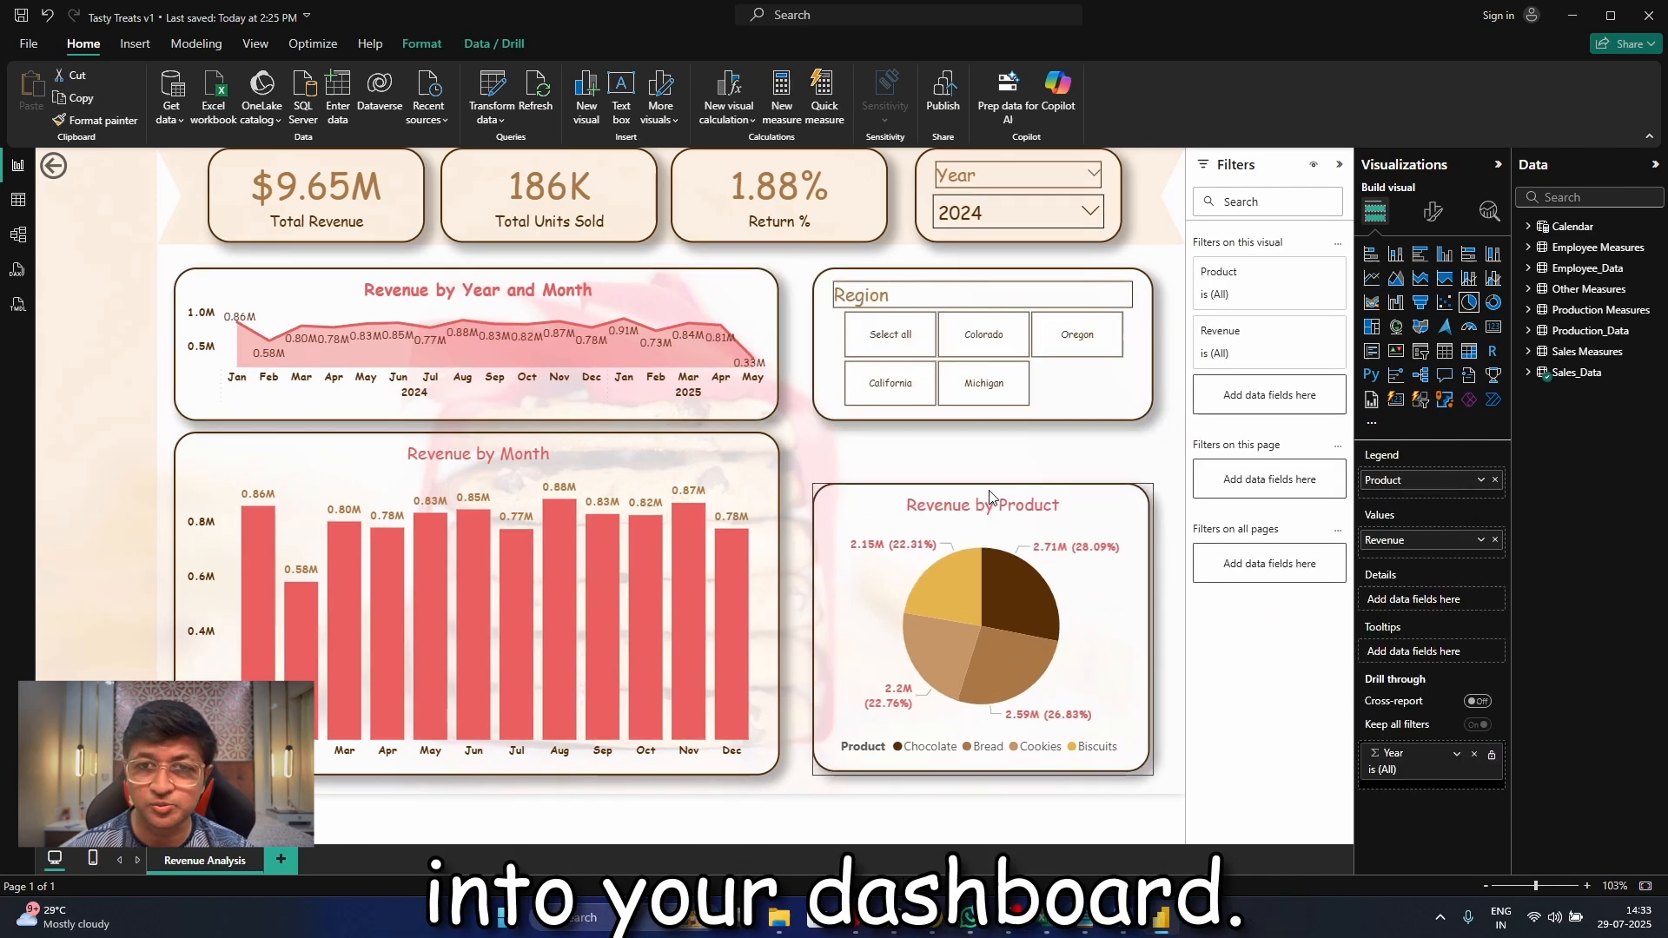
left_click_drag(991, 497, 988, 557)
left_click(991, 483)
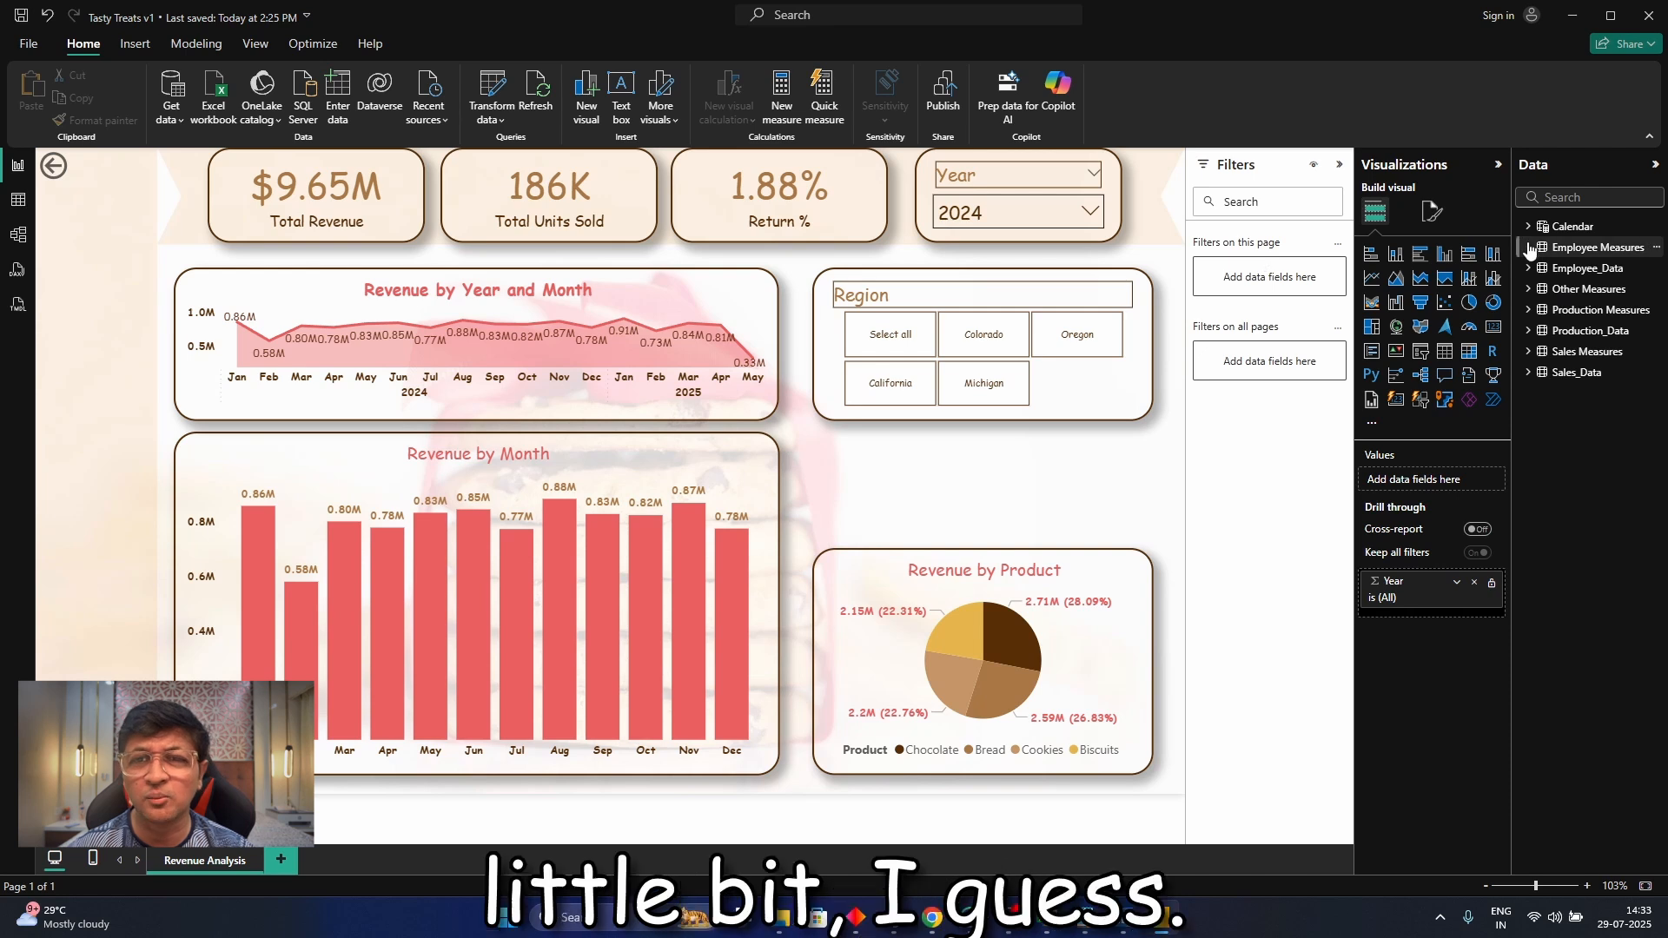
Place a copy of the Revenue by Product pie chart directly below the Region slicer and size both pies to fit
left_click(990, 551)
left_click_drag(990, 551, 1034, 440)
left_click_drag(993, 608, 992, 561)
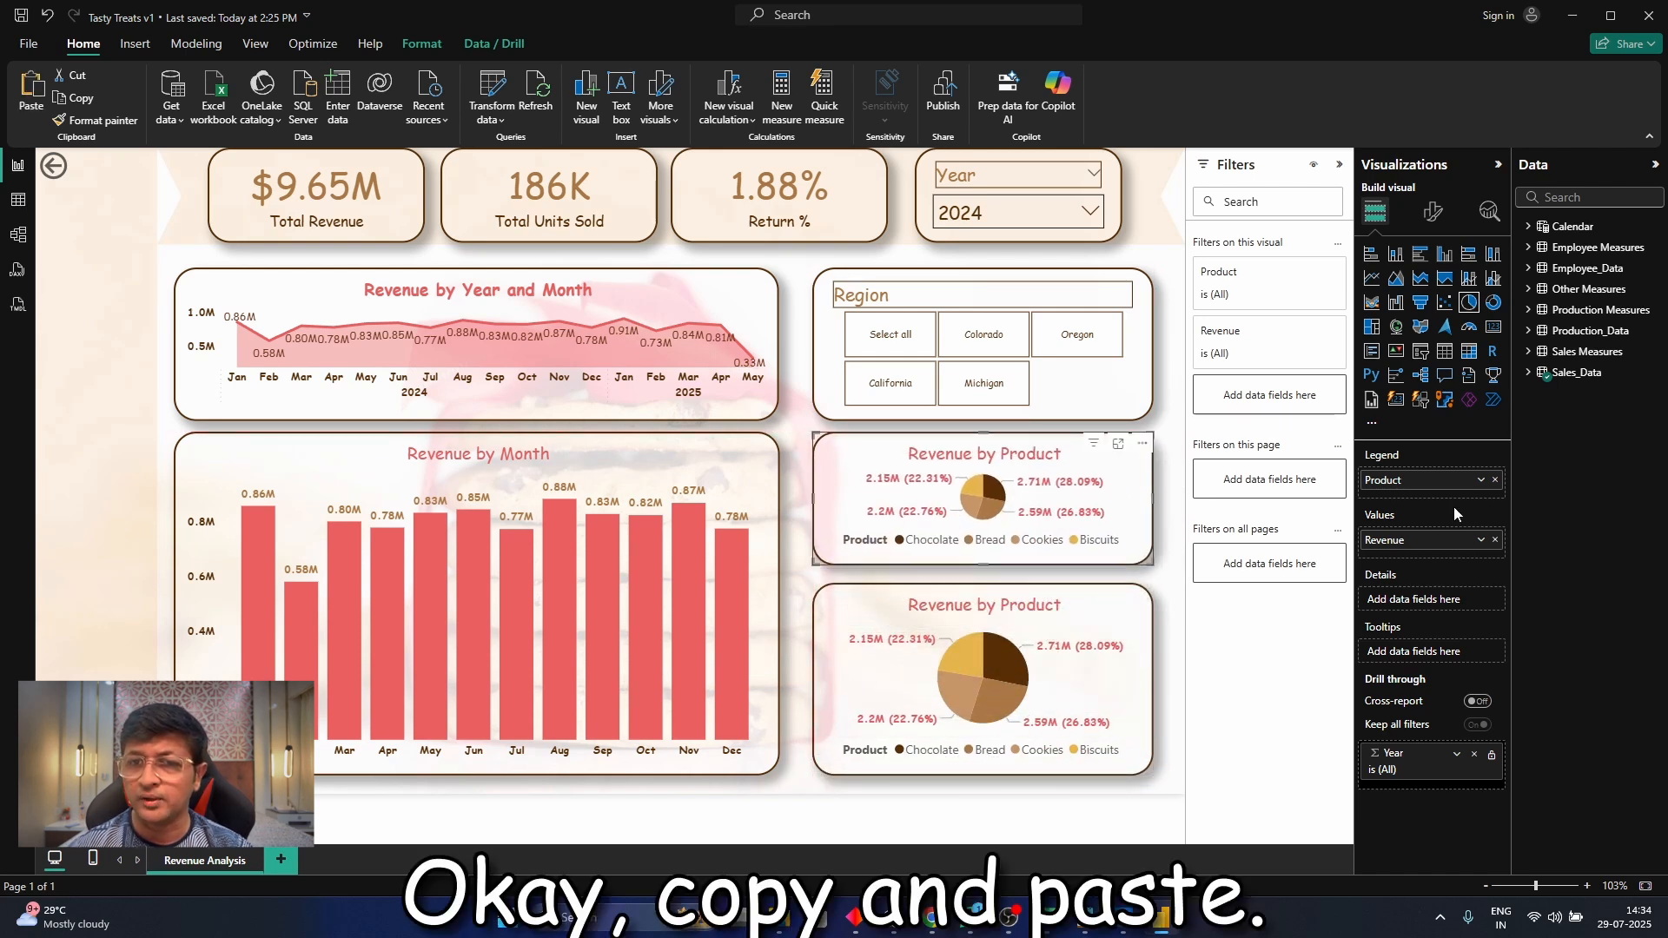
Replace the copied pie chart's fields with Timely shipping from Sales_Data as the legend and its count as the values
left_click(1496, 540)
left_click(1495, 481)
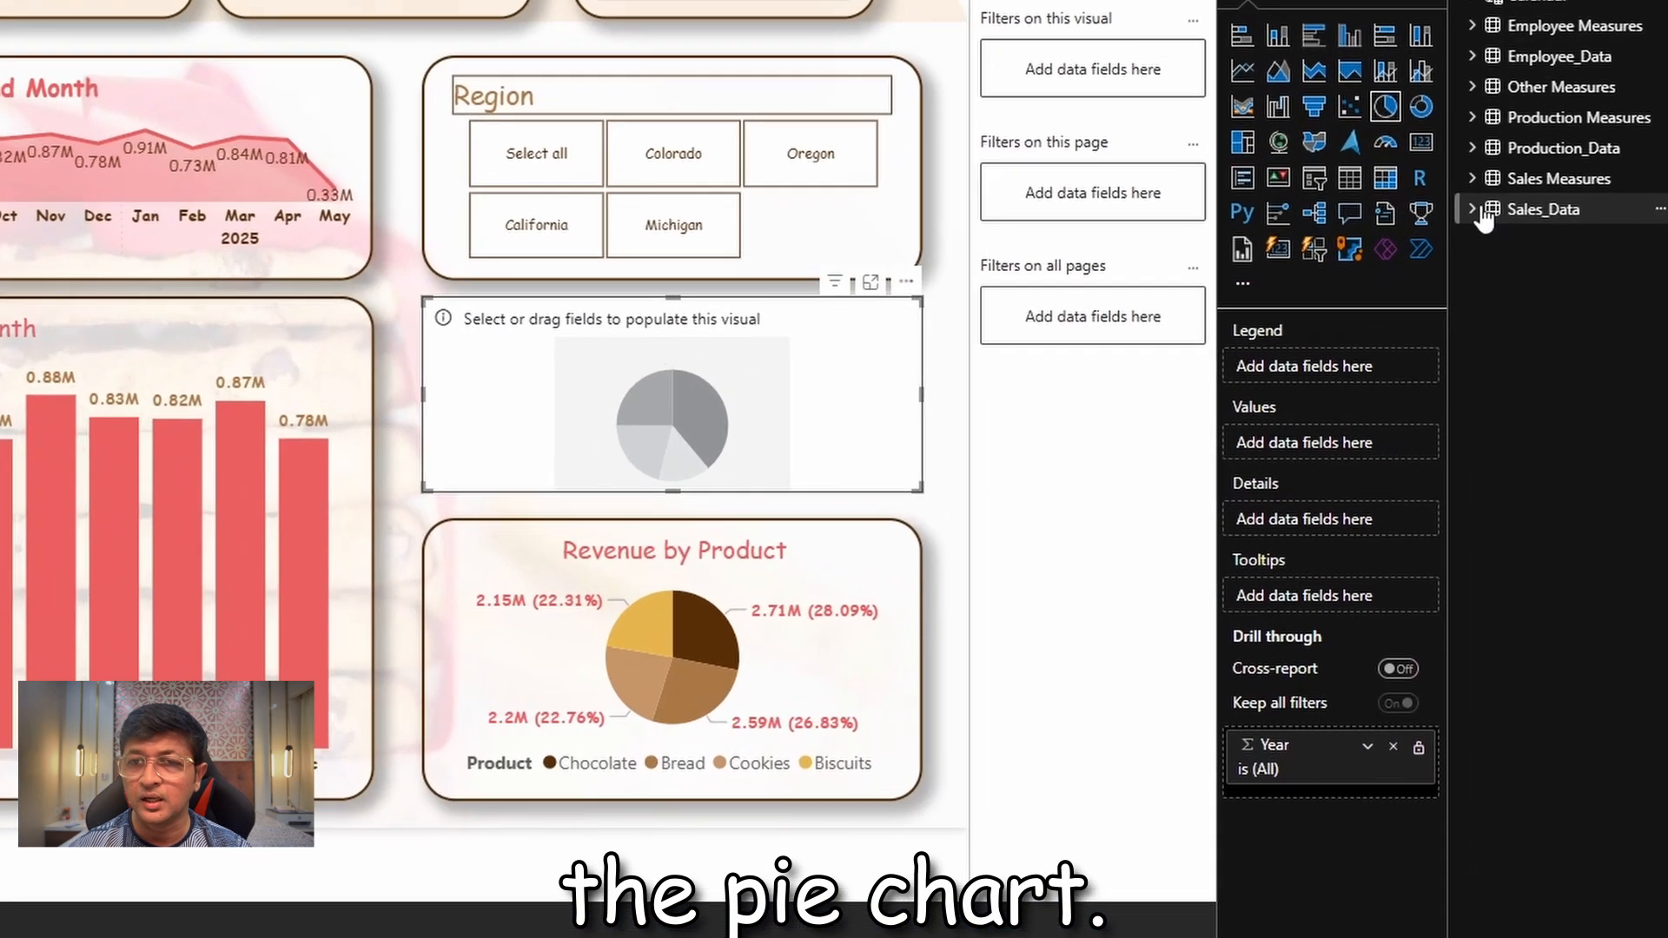
left_click(1537, 372)
left_click_drag(1597, 560, 1593, 556)
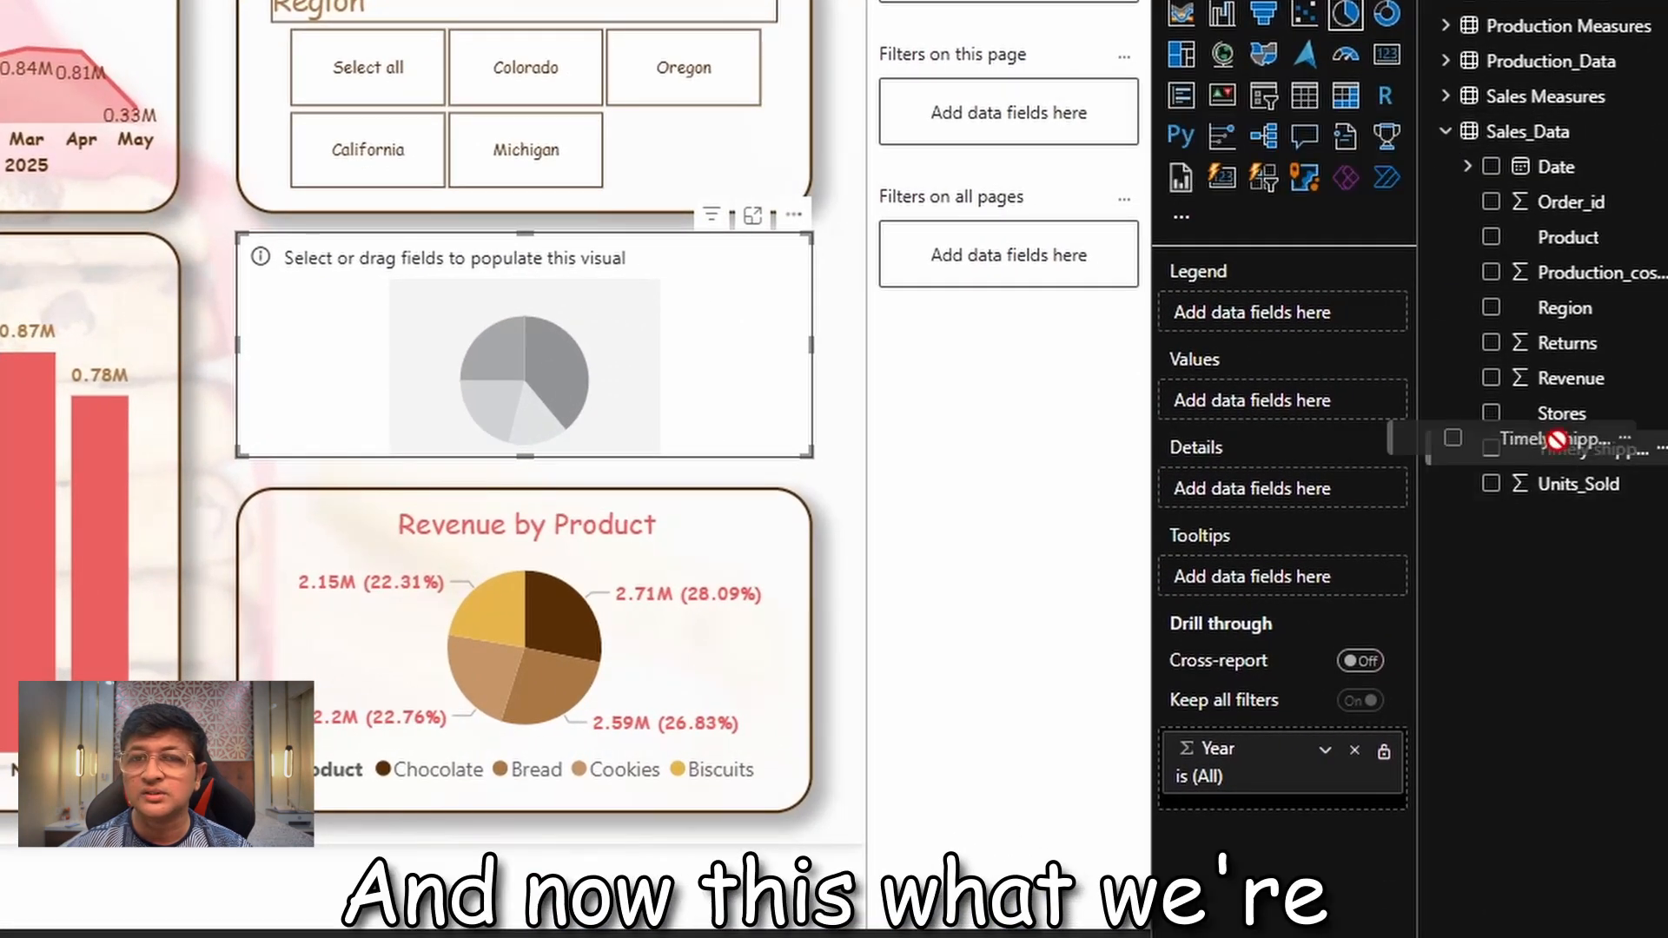
left_click_drag(1557, 441, 1330, 324)
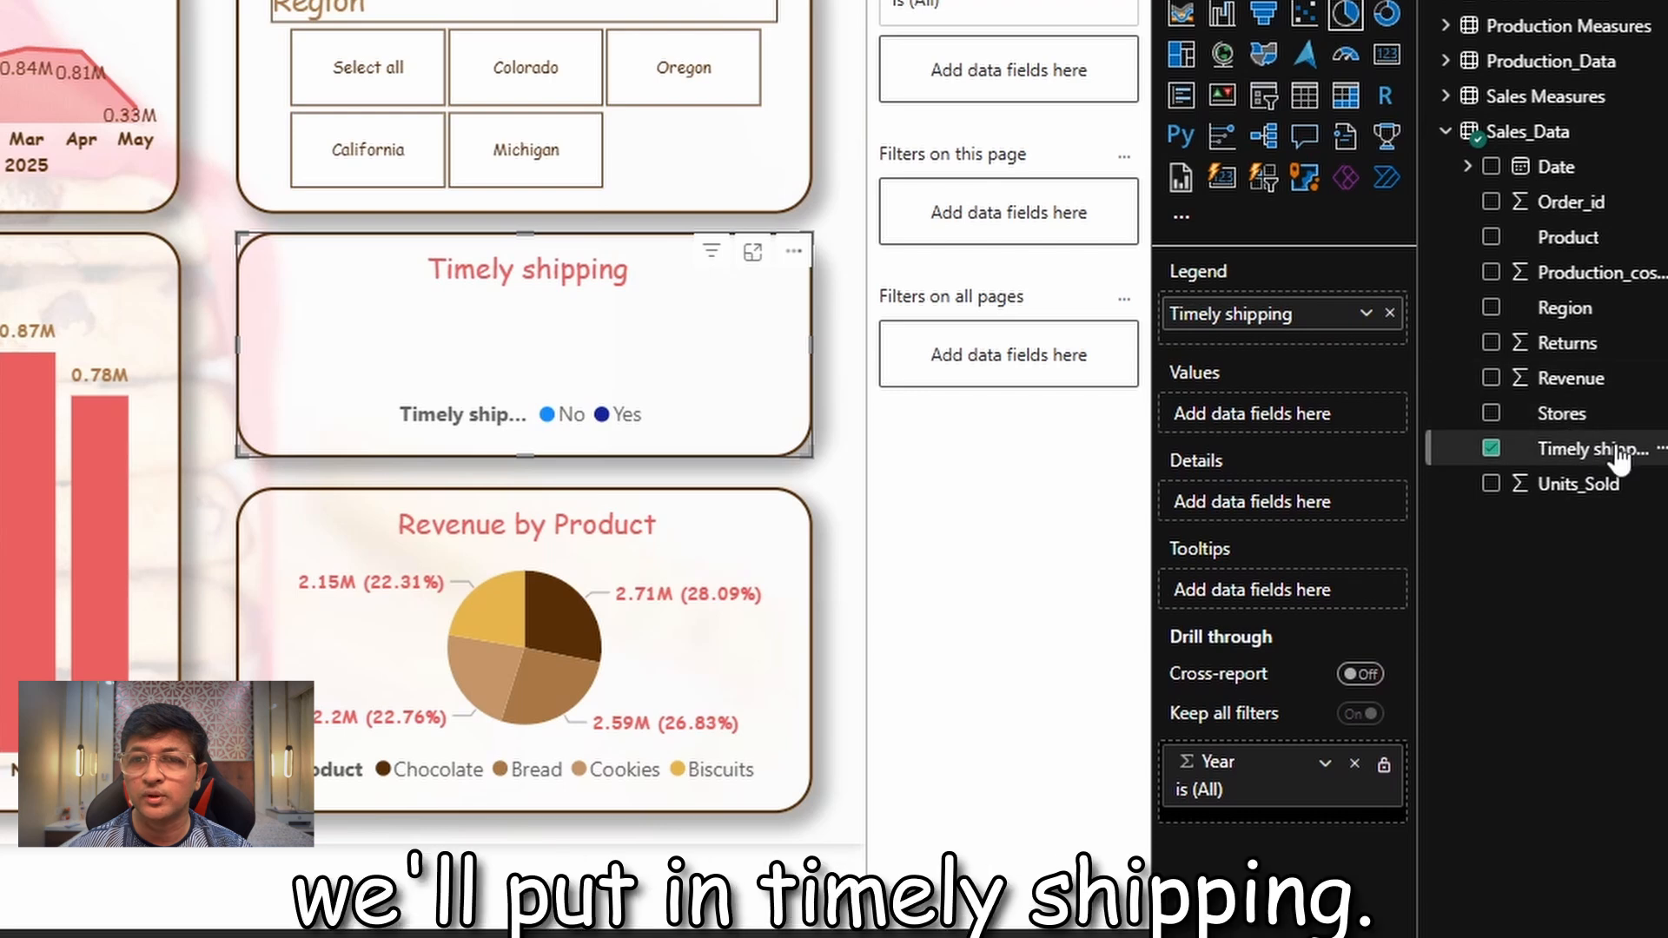
left_click_drag(1614, 456, 1356, 410)
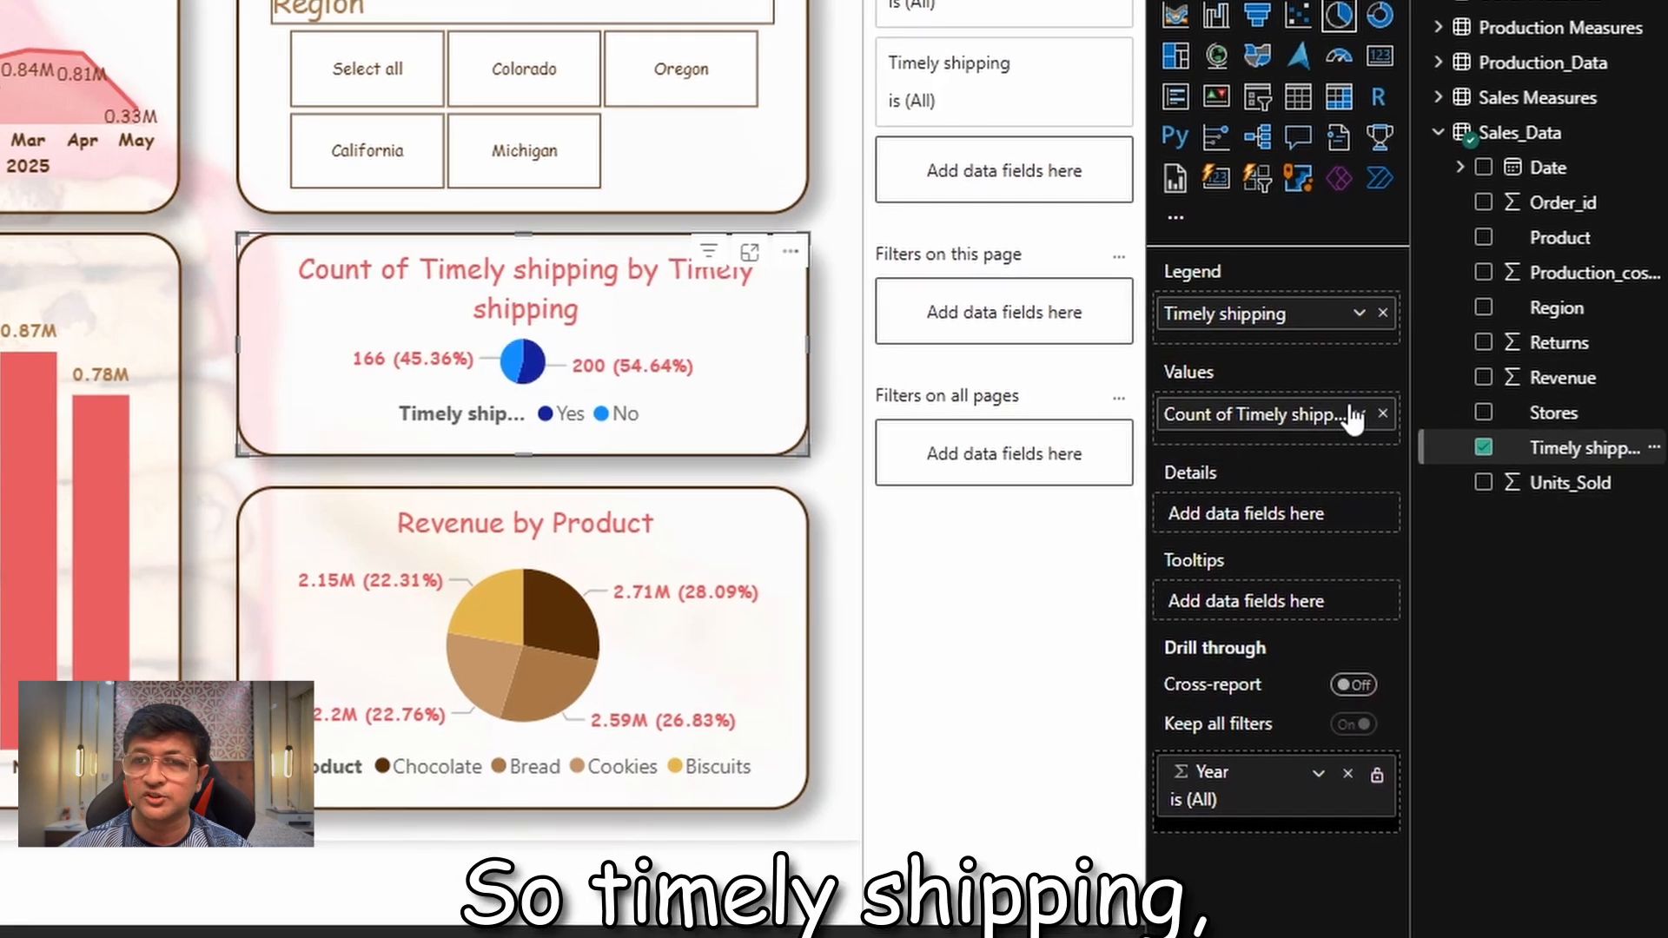
Rename the count field in the pie chart's values to "Timely shipping" for this visual
left_click(1367, 415)
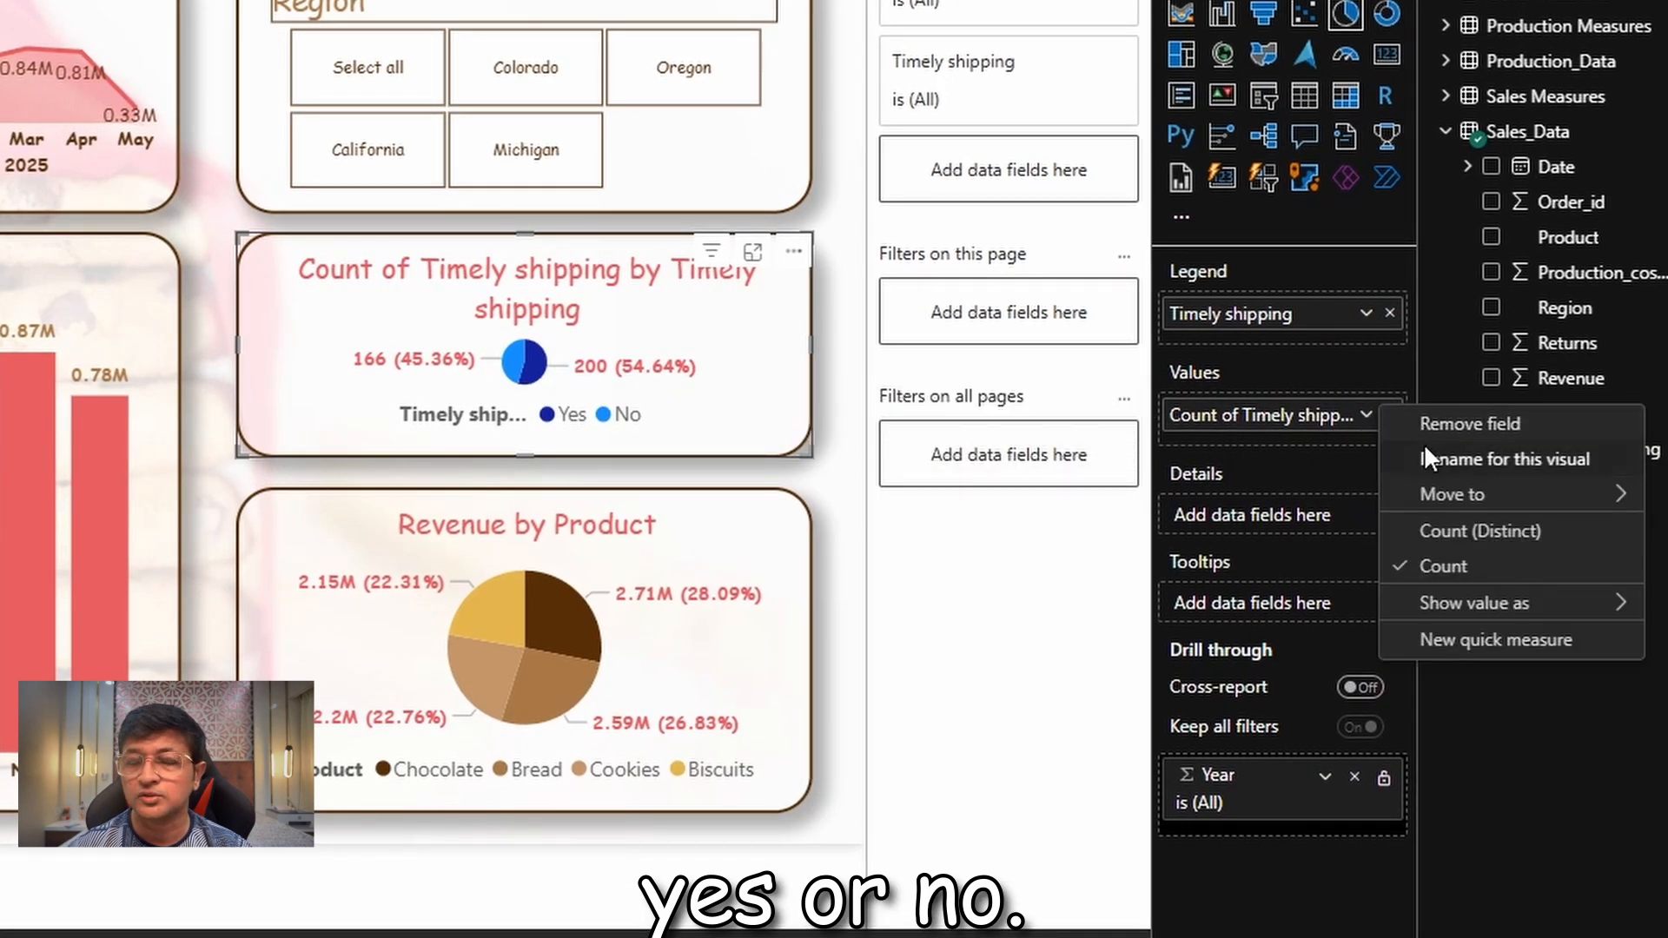
left_click(1438, 454)
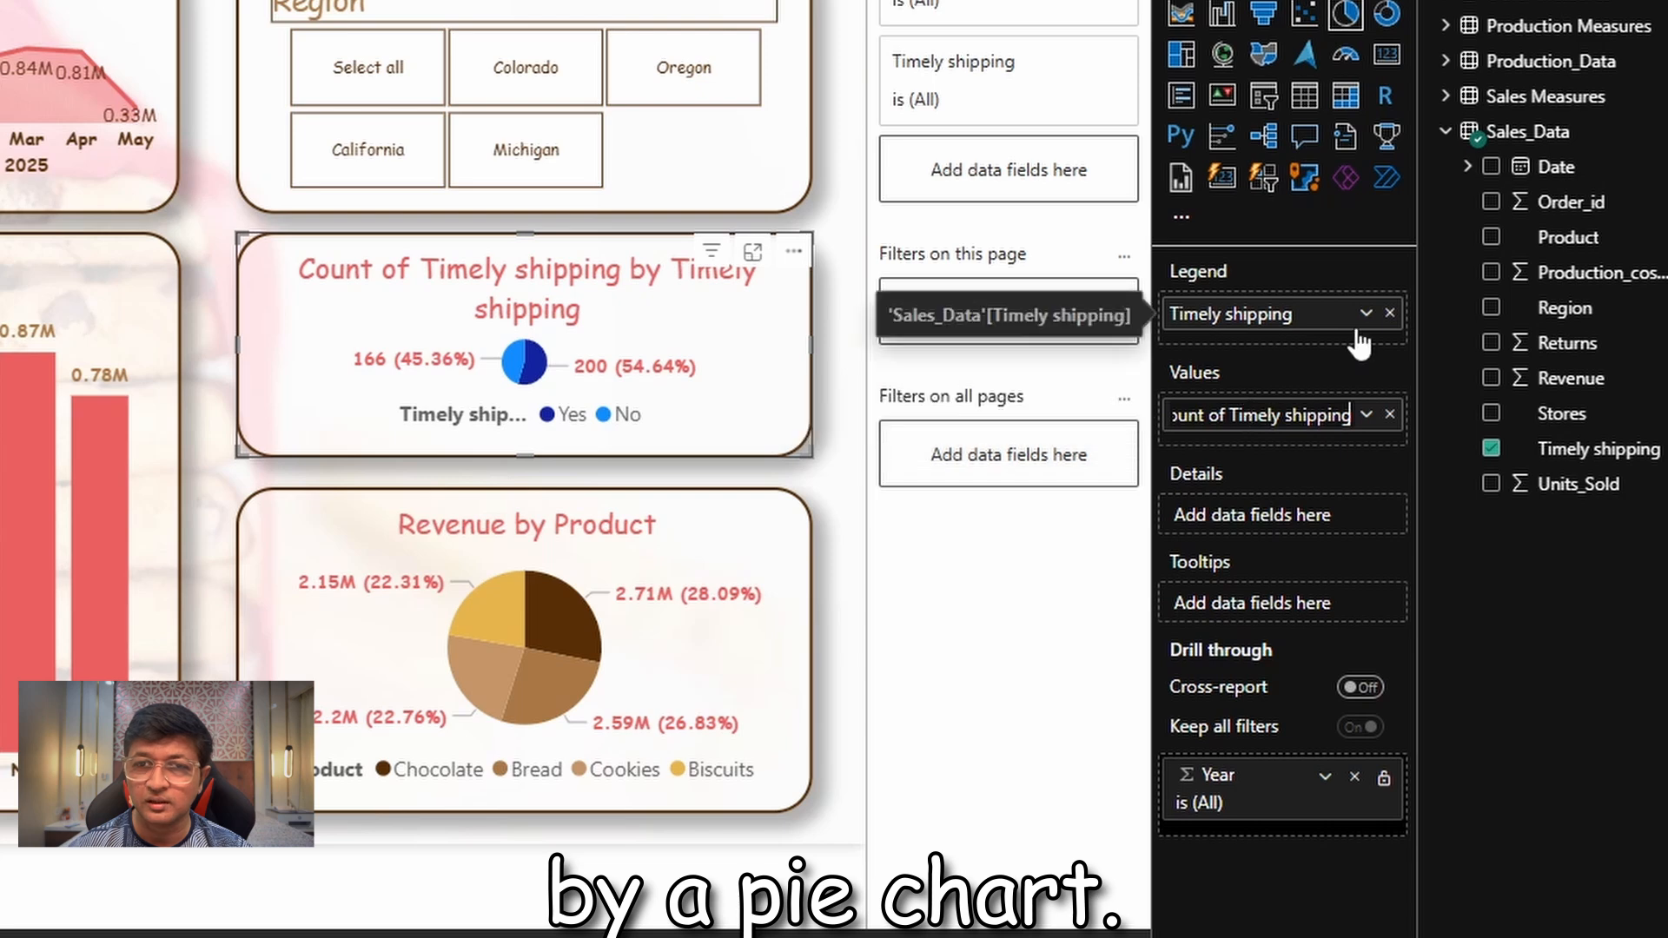
left_click_drag(1232, 411, 949, 353)
key("BackSpace")
key("Return")
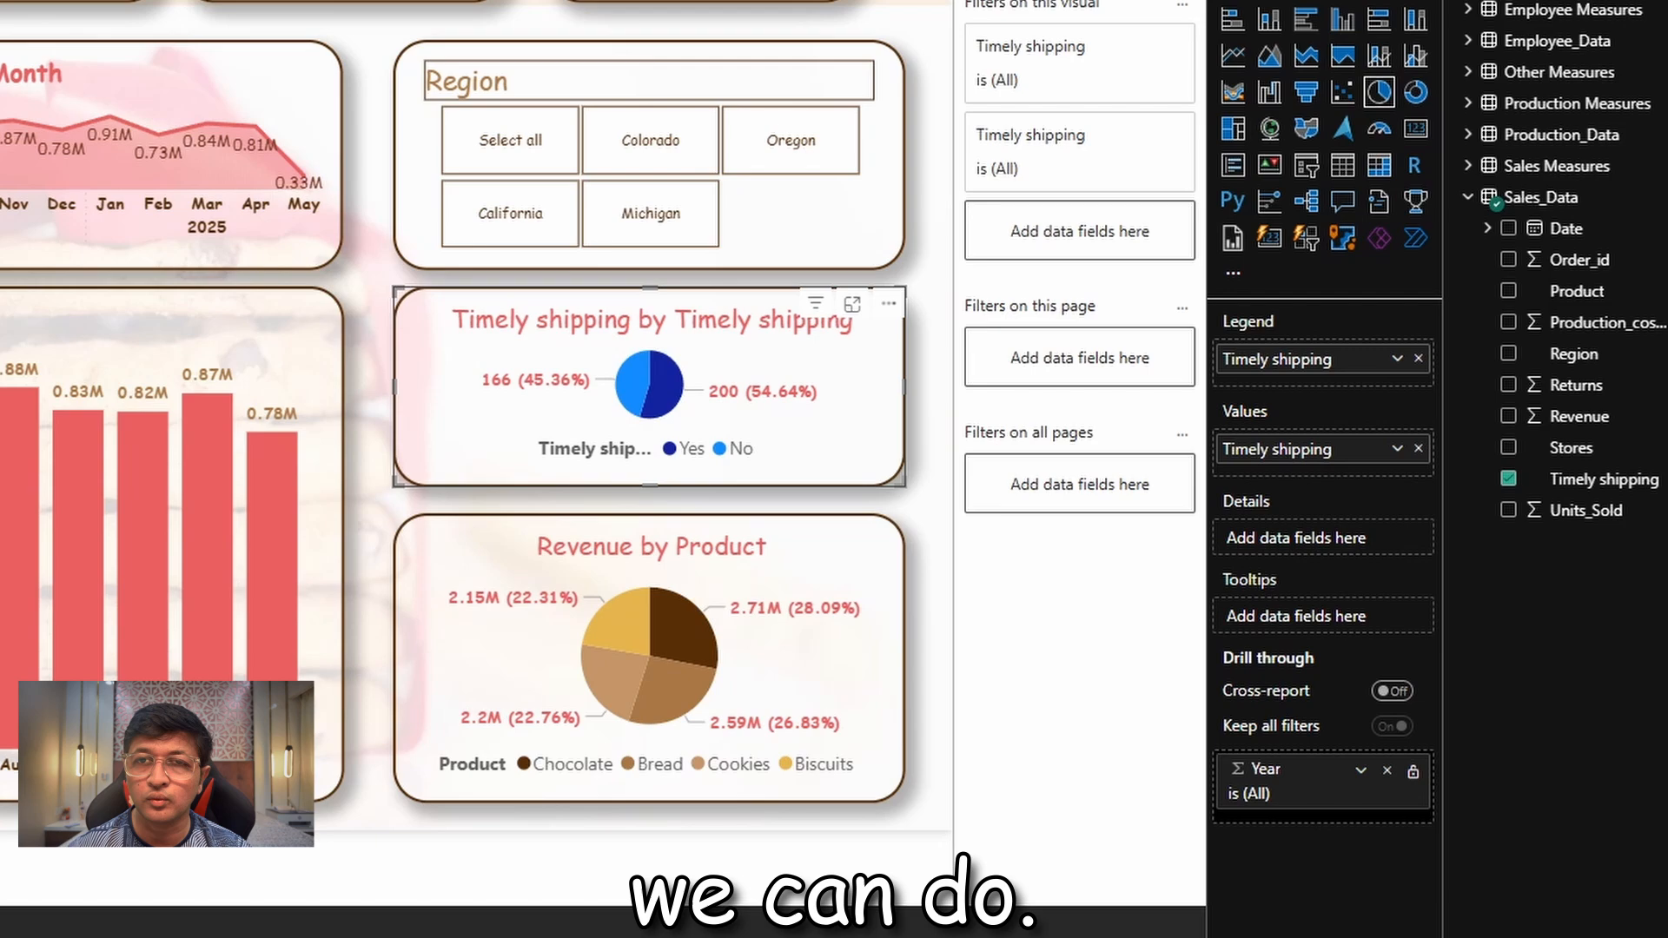
Format the Yes slice of the Timely shipping pie chart with the green custom colour #40D96F
left_click(1418, 171)
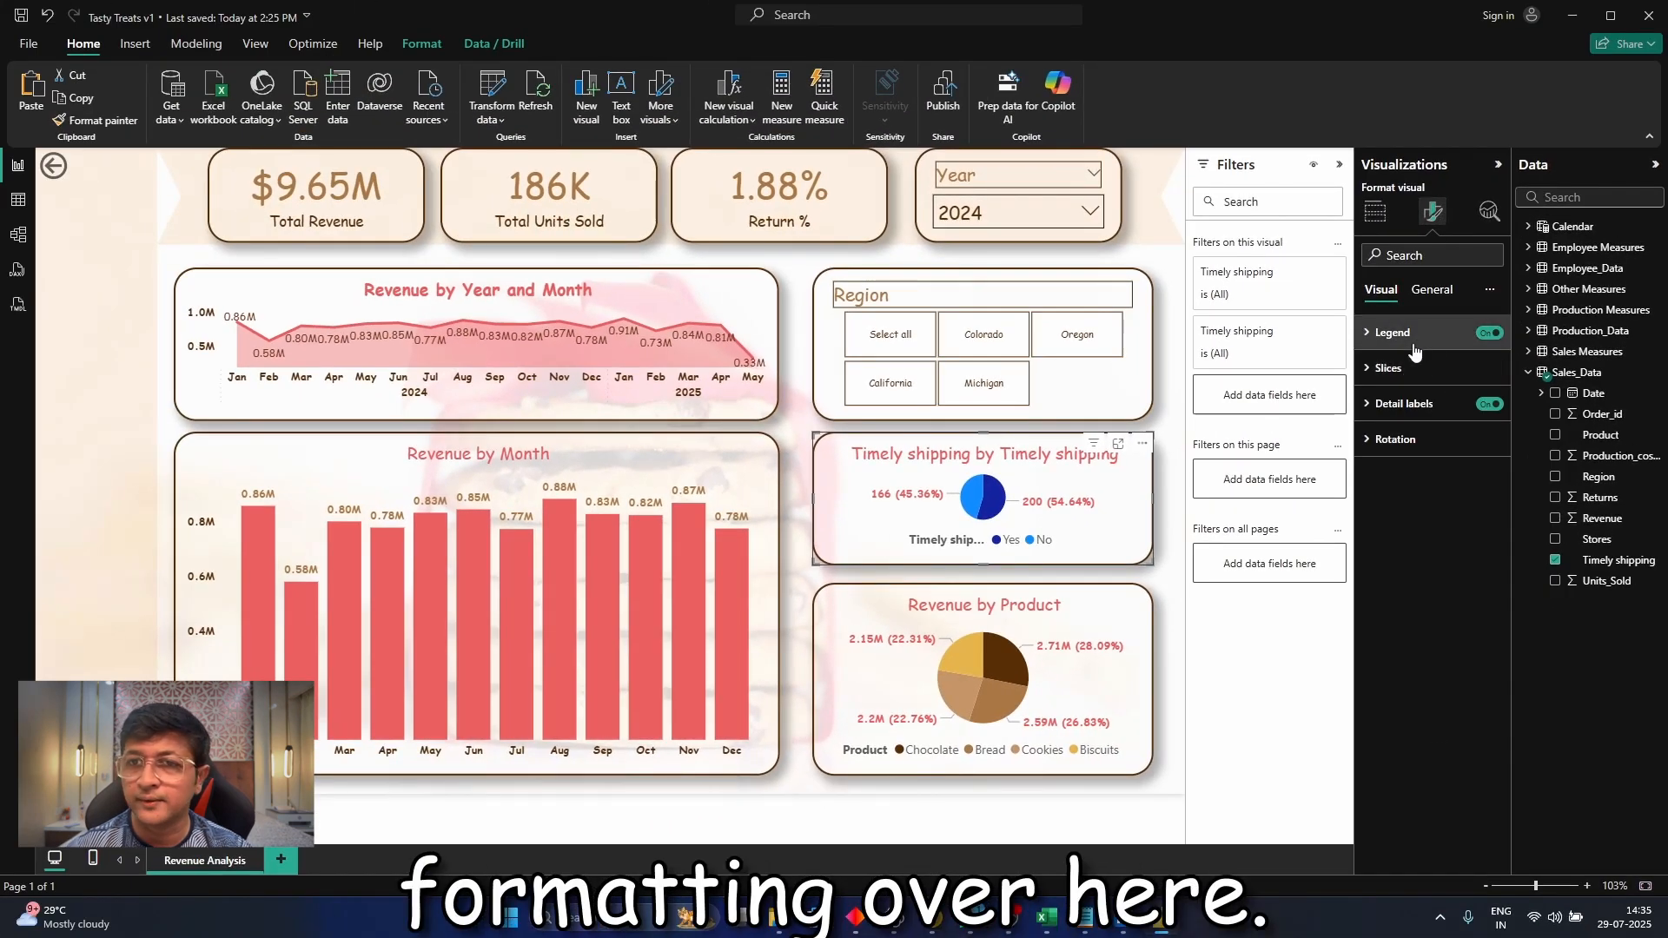
left_click(1405, 341)
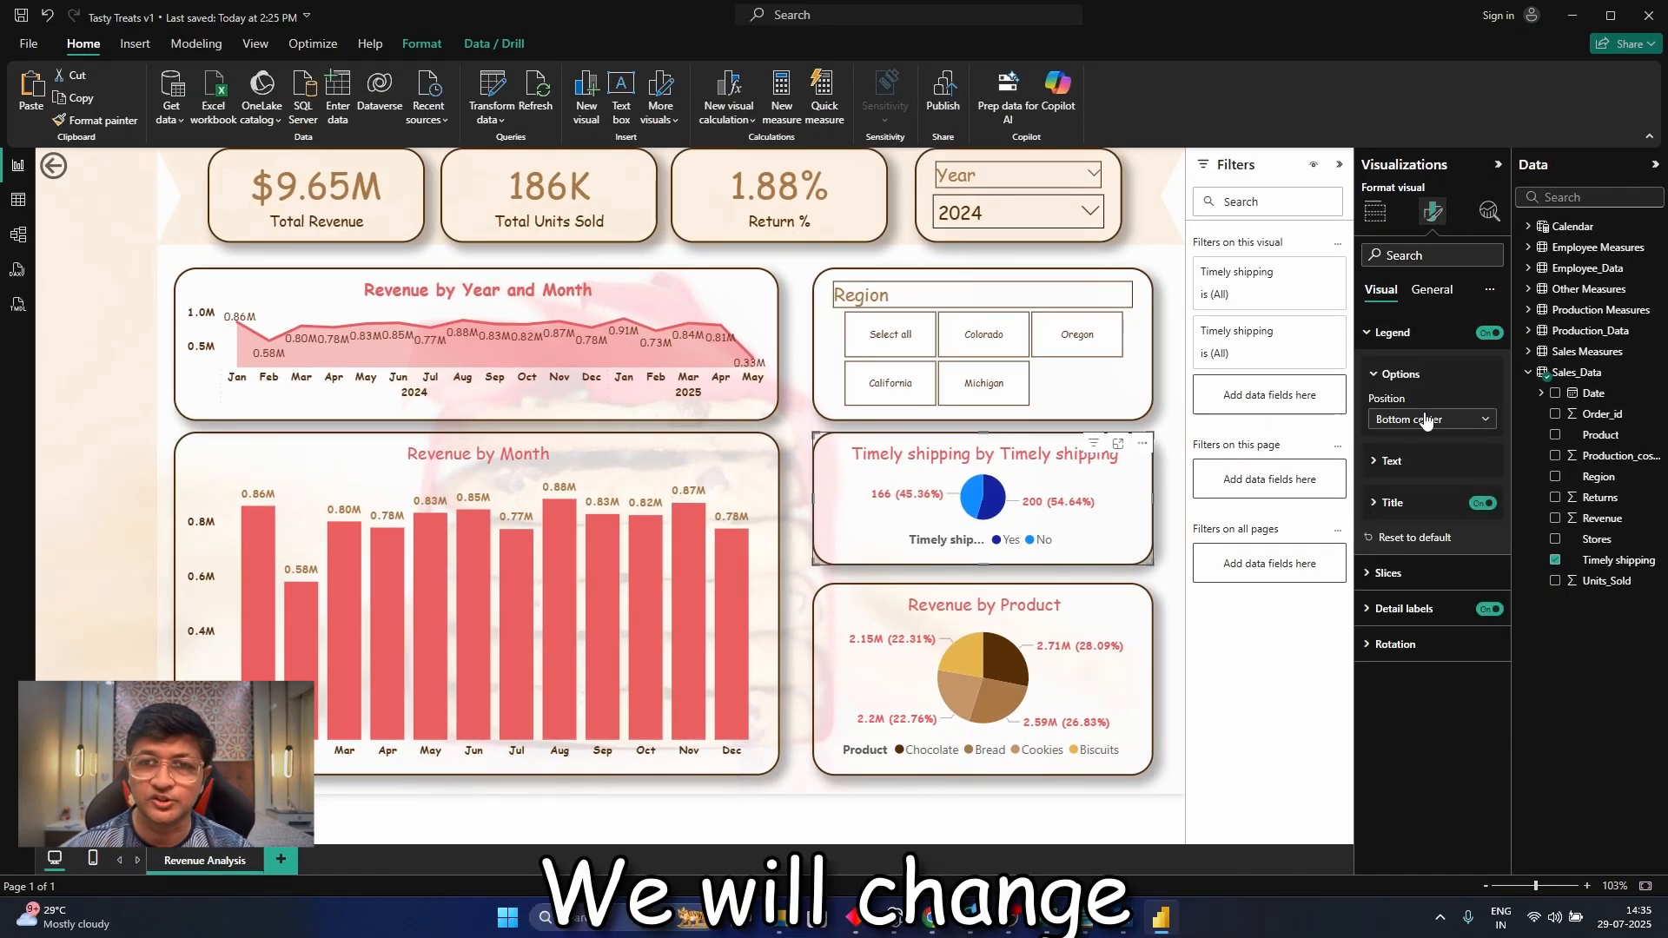
left_click(1390, 574)
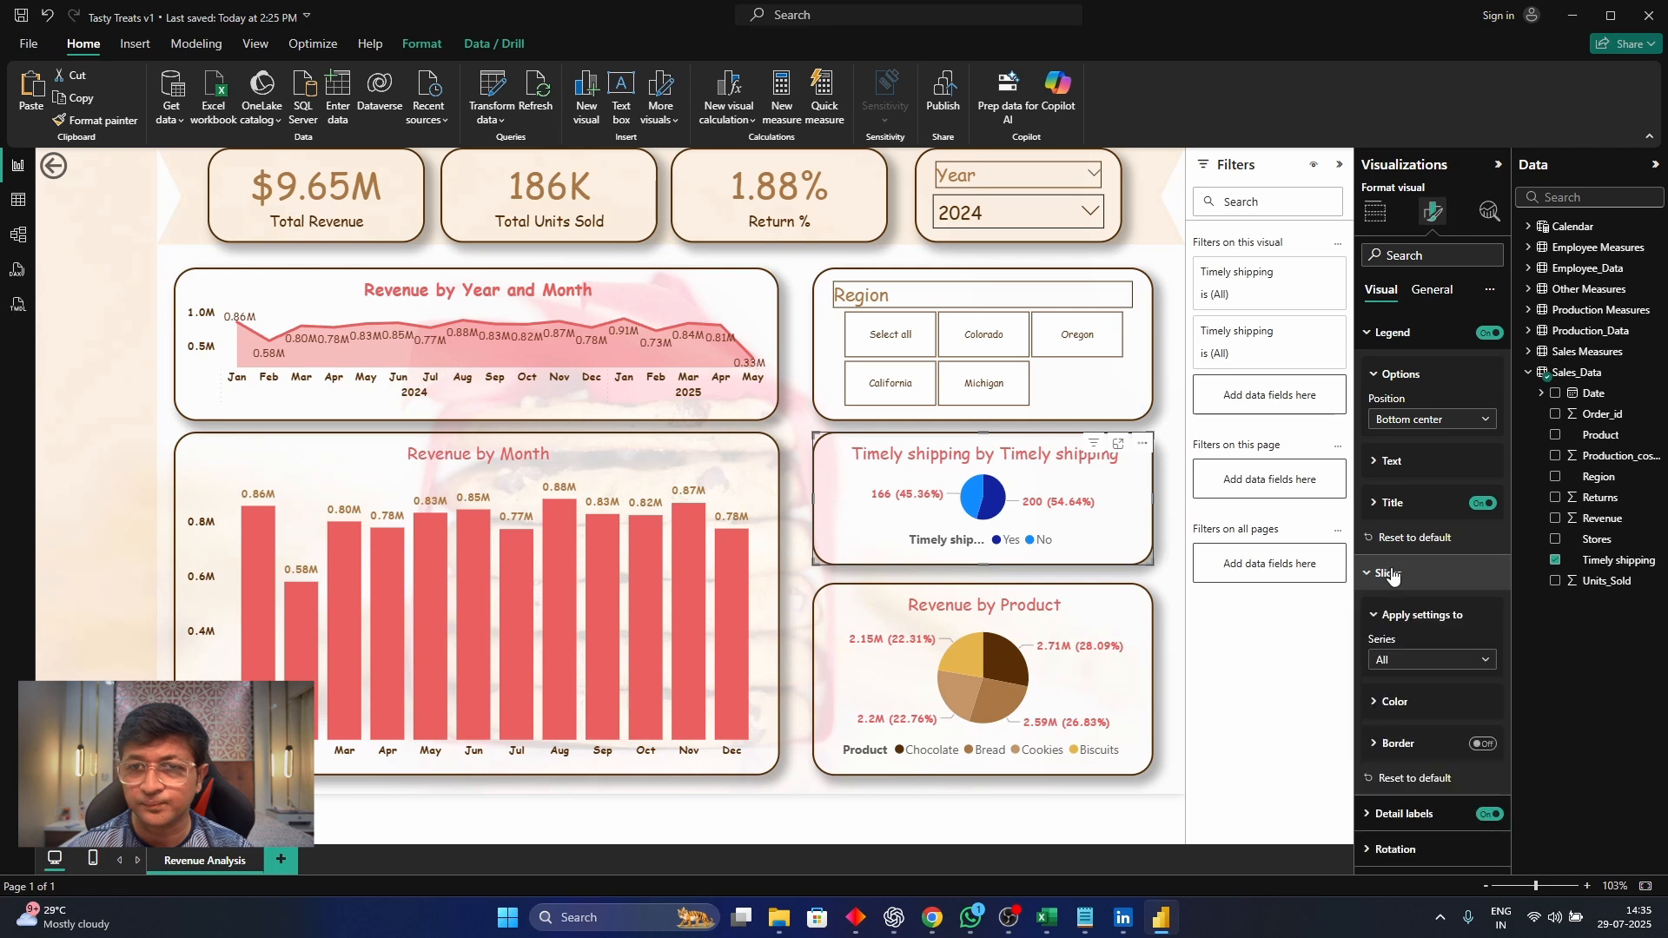
left_click(1432, 660)
left_click(1391, 708)
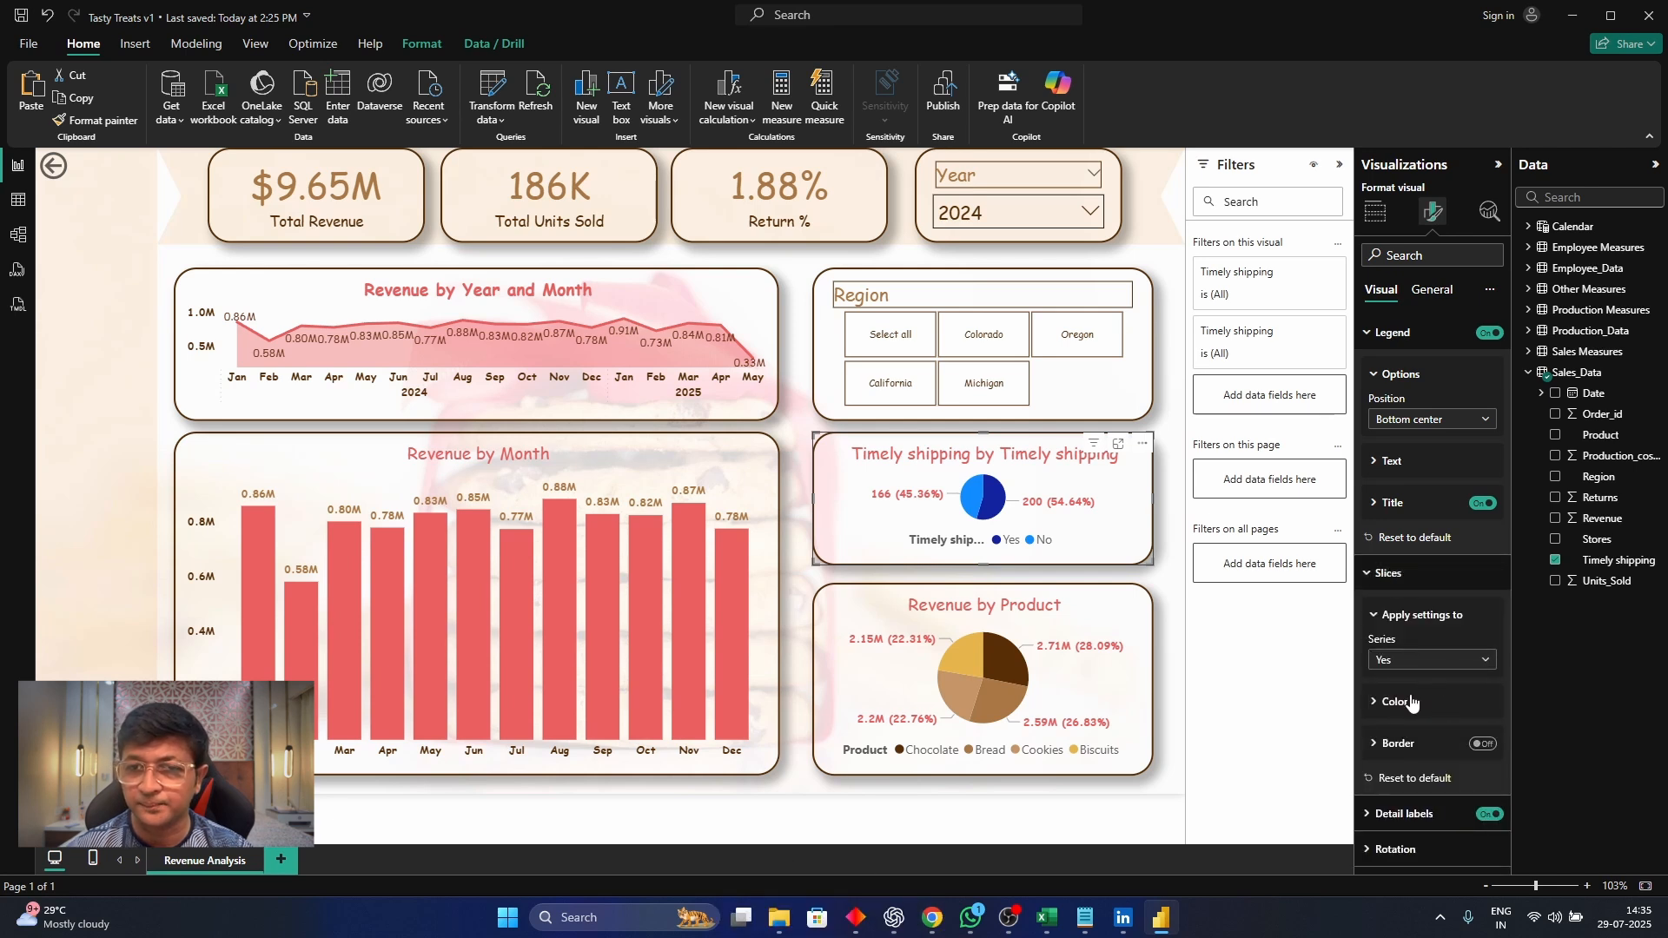
left_click(1394, 701)
left_click(1405, 637)
left_click(1468, 598)
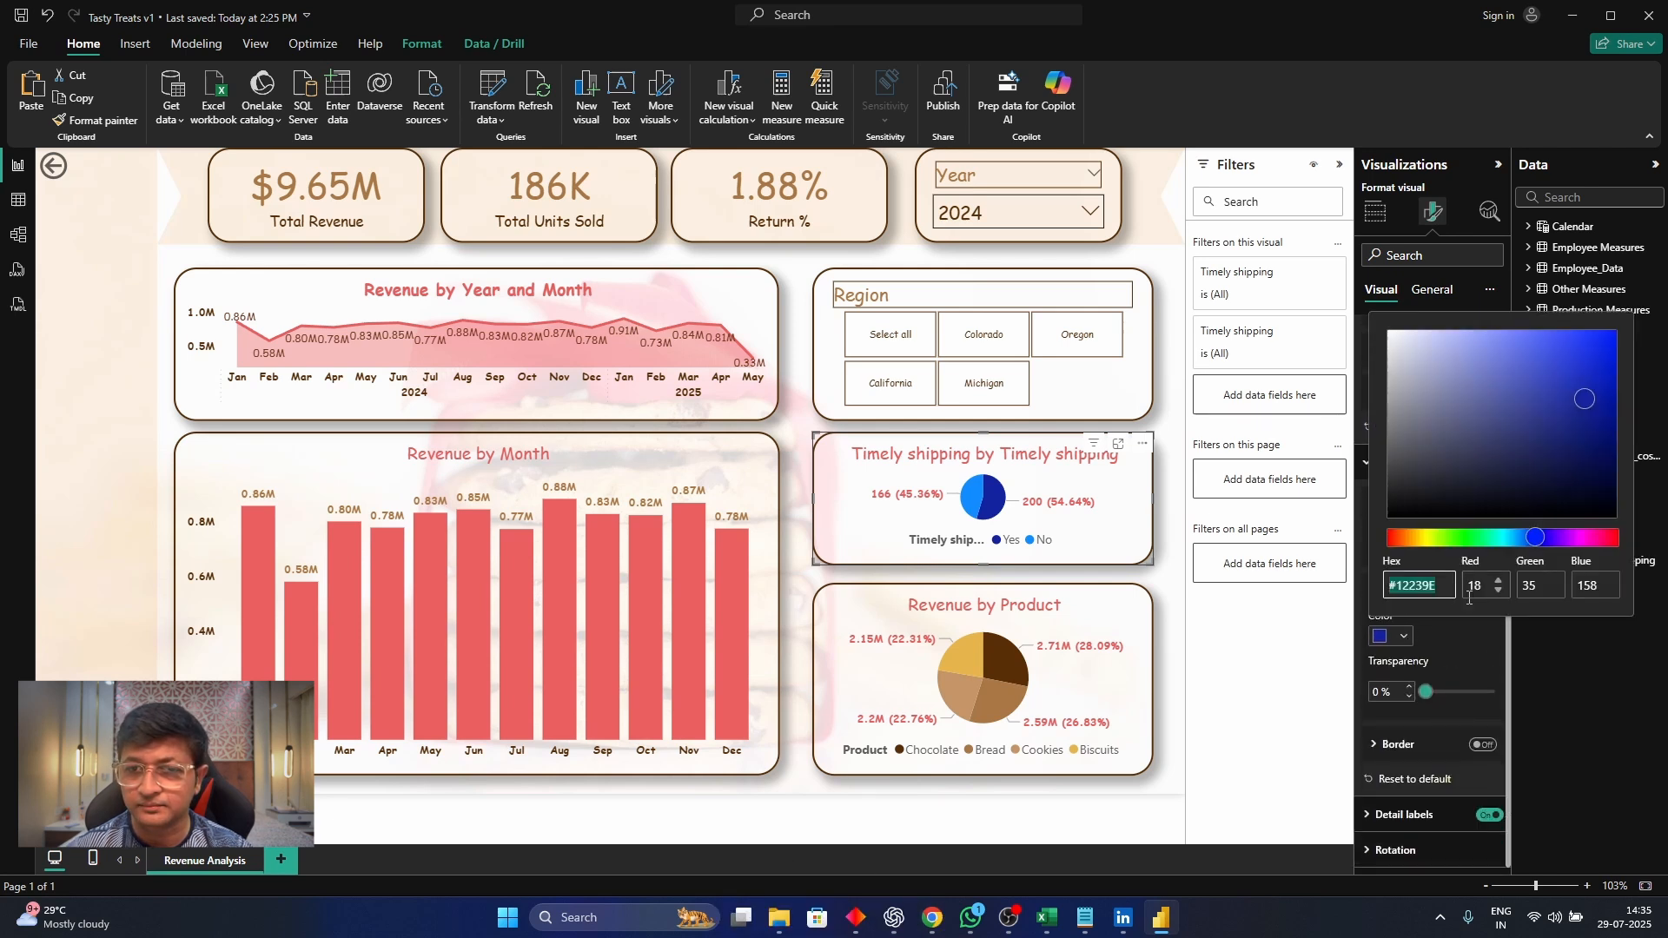
left_click(1474, 537)
left_click(1585, 340)
left_click(1438, 562)
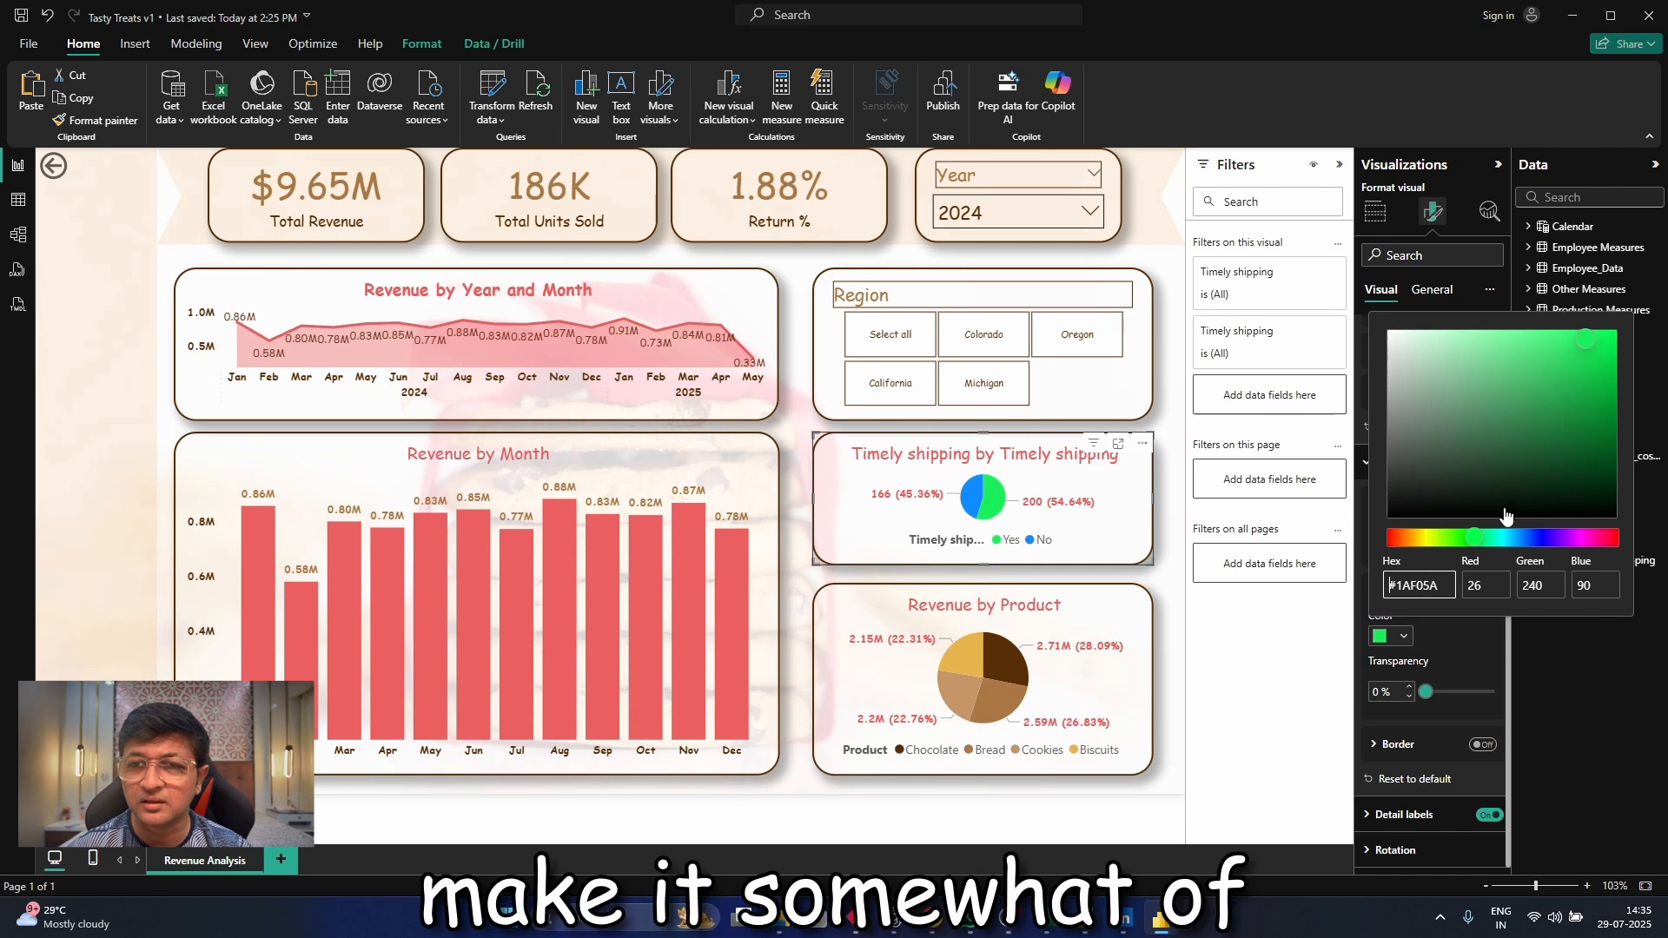
left_click(1422, 598)
left_click(1542, 371)
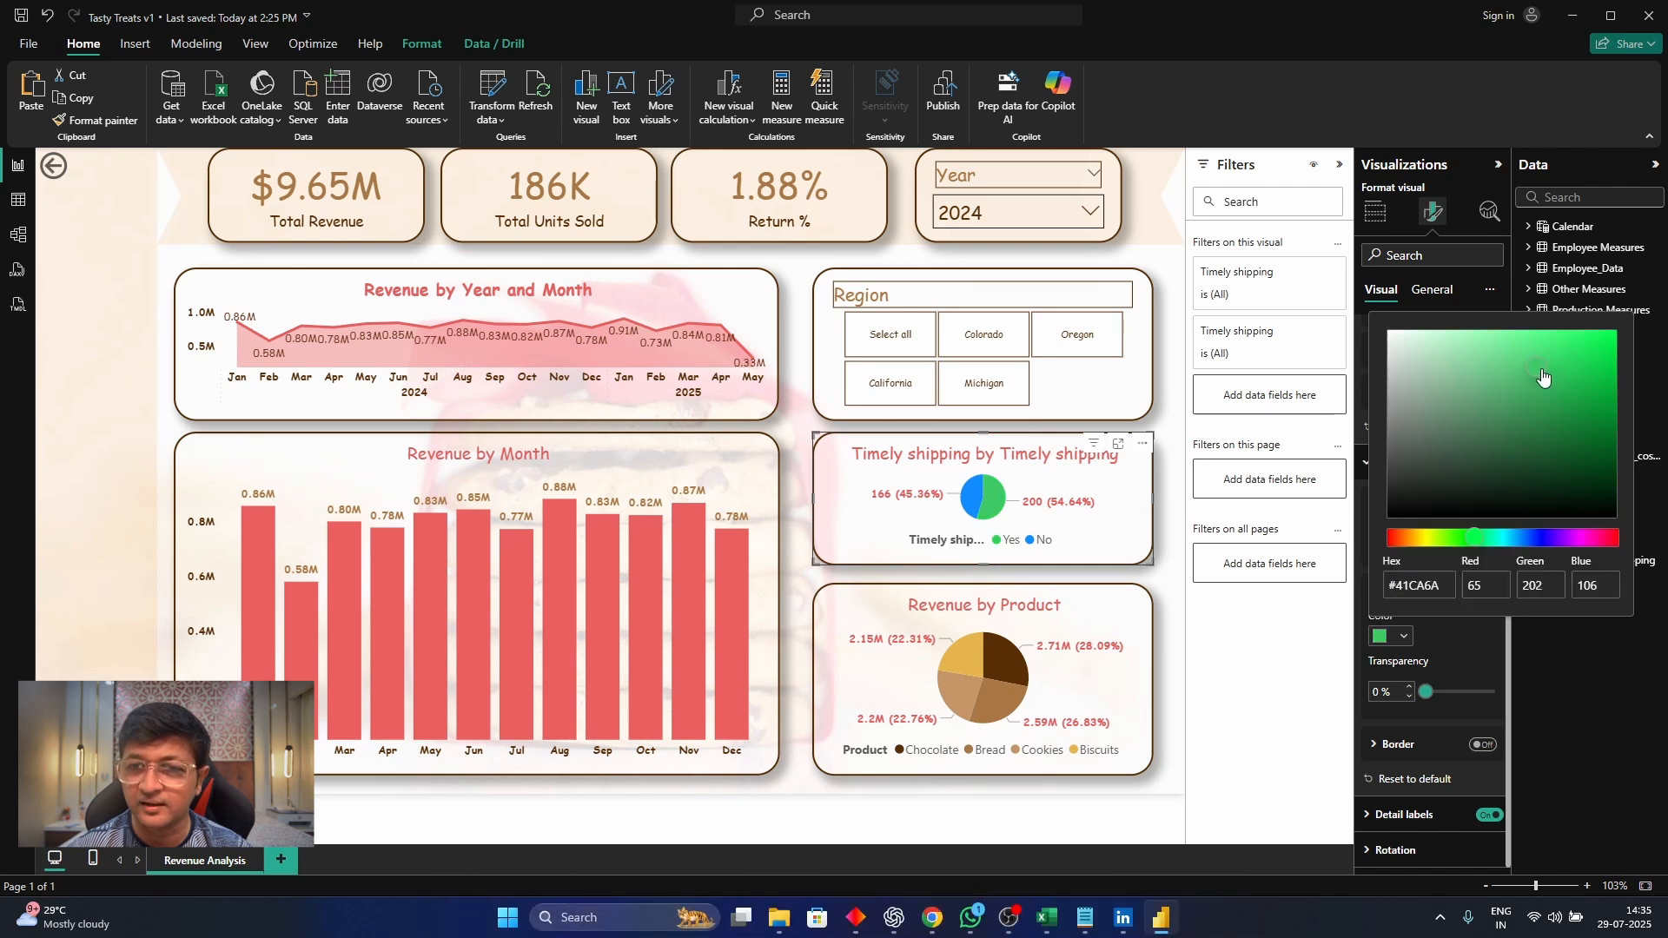
left_click_drag(1544, 376, 1548, 366)
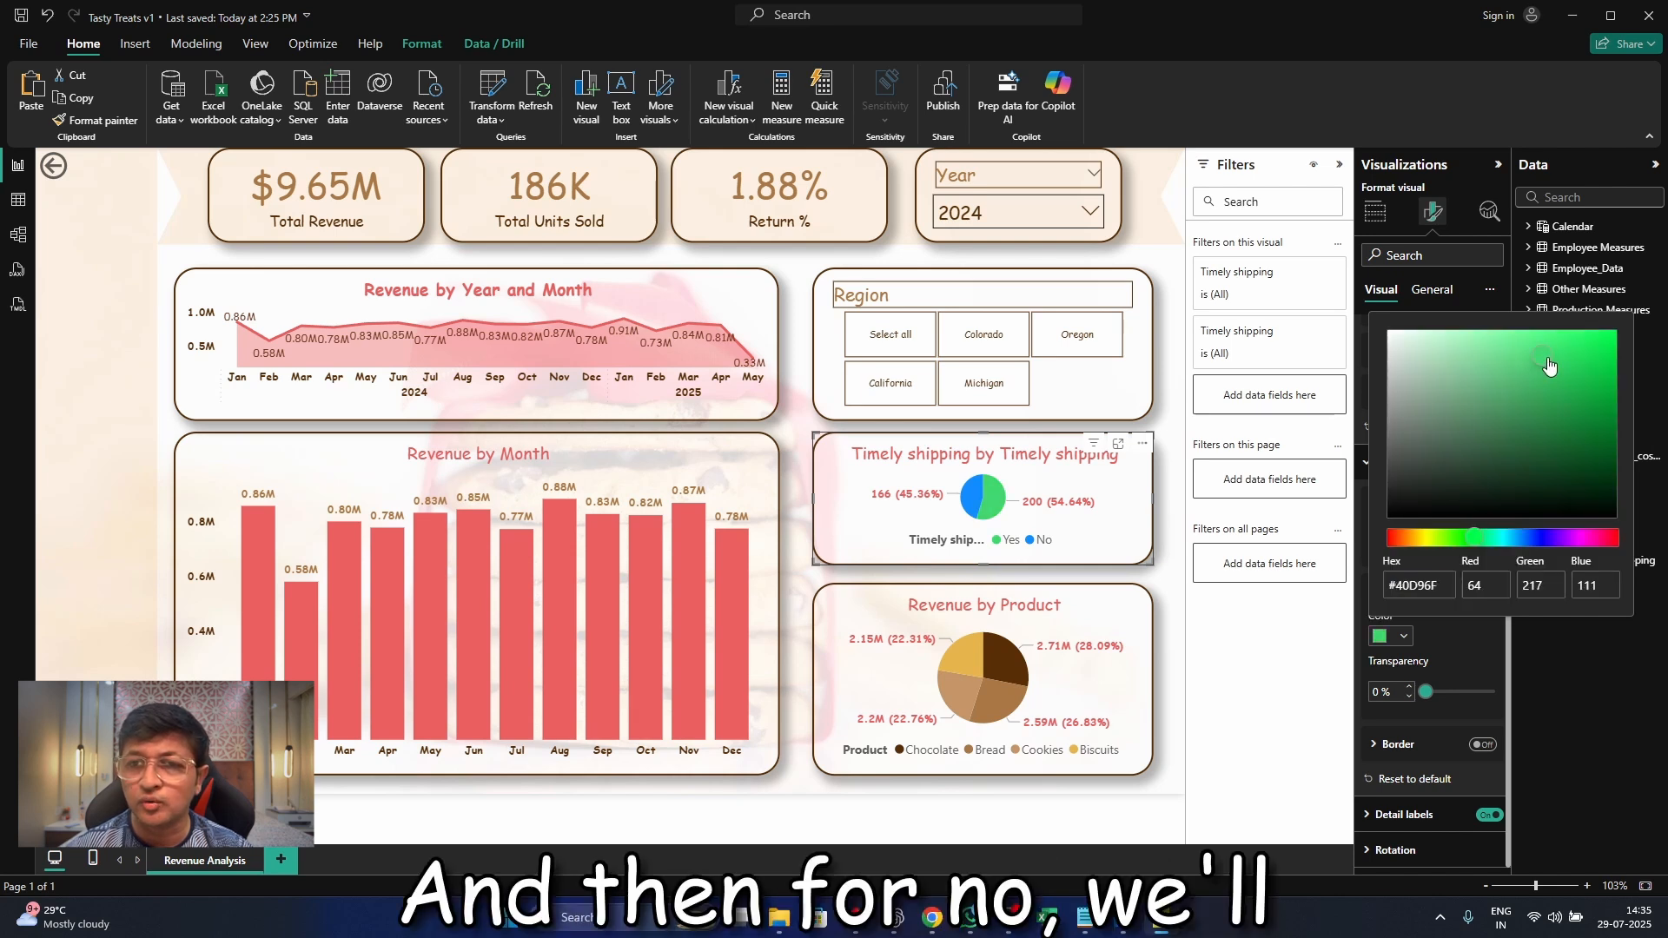
Switch to Notepad and add the line "40d96f = yes green" below the existing colour codes
left_click(1086, 917)
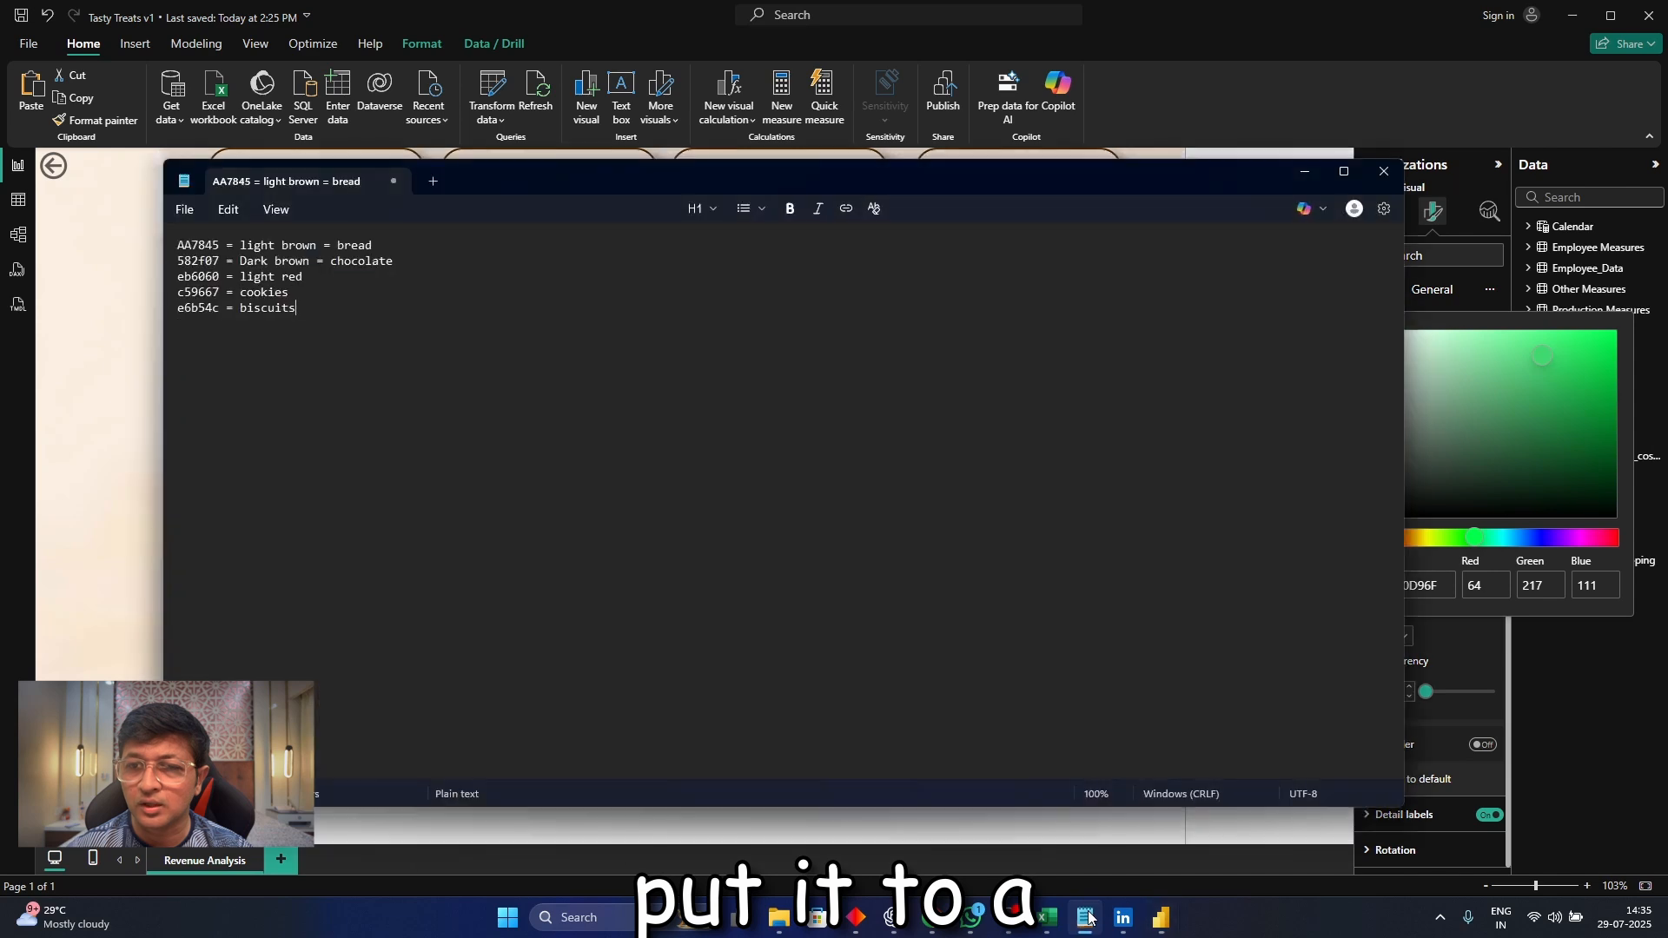
type("4")
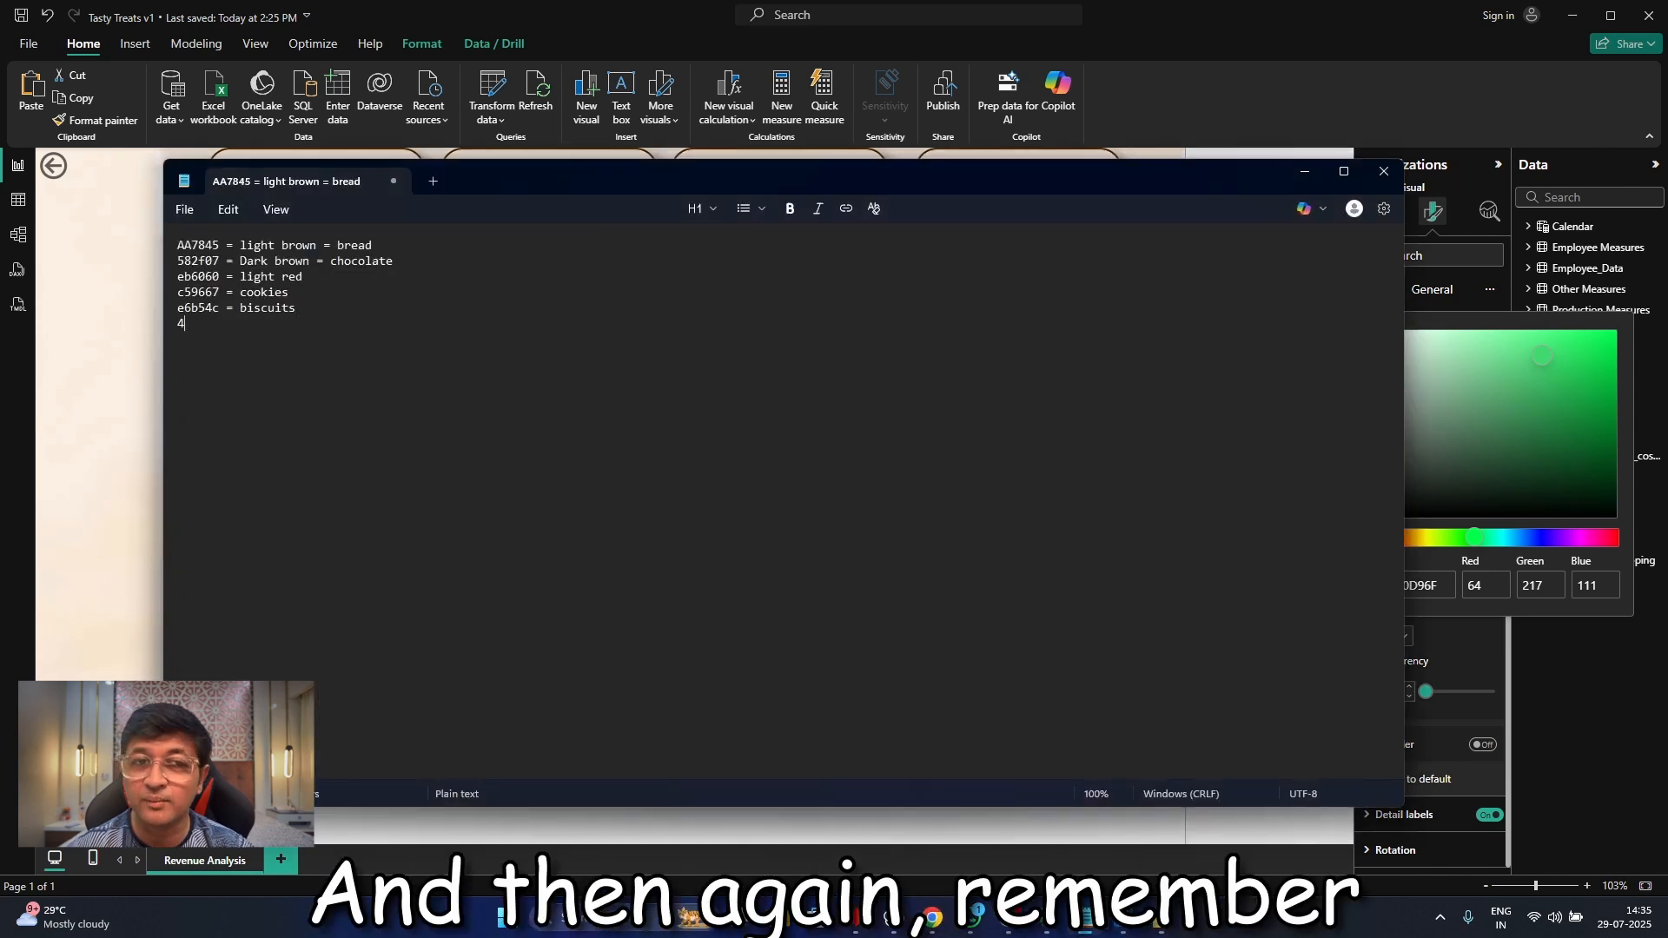
type("0d96f = ")
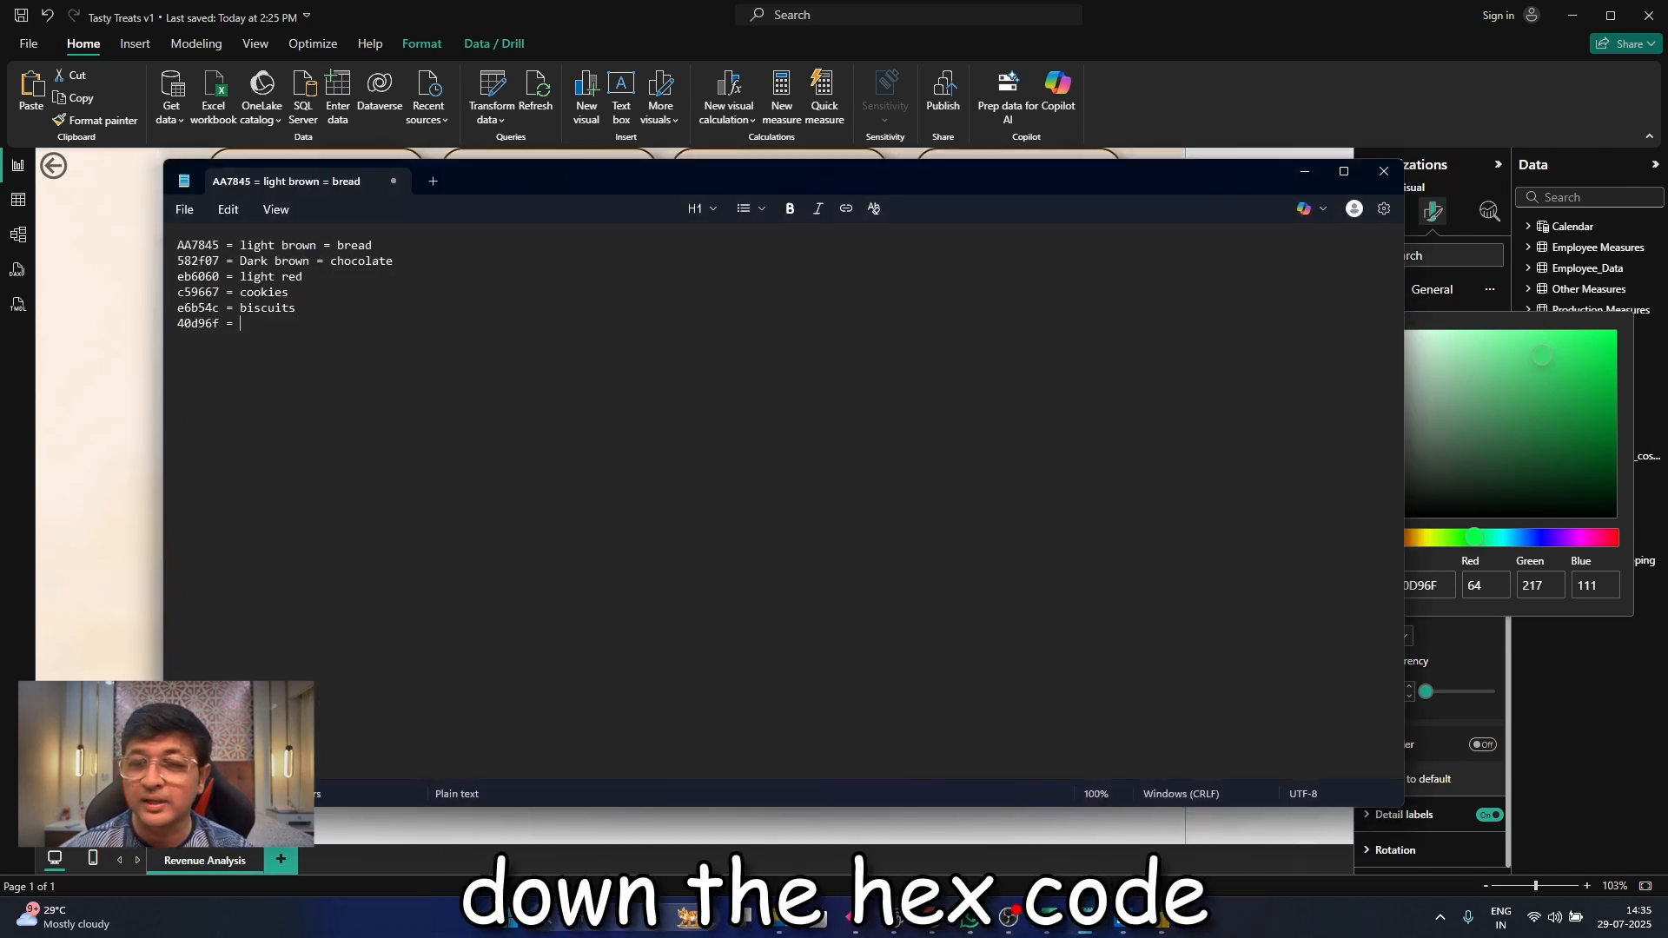
type("yes green")
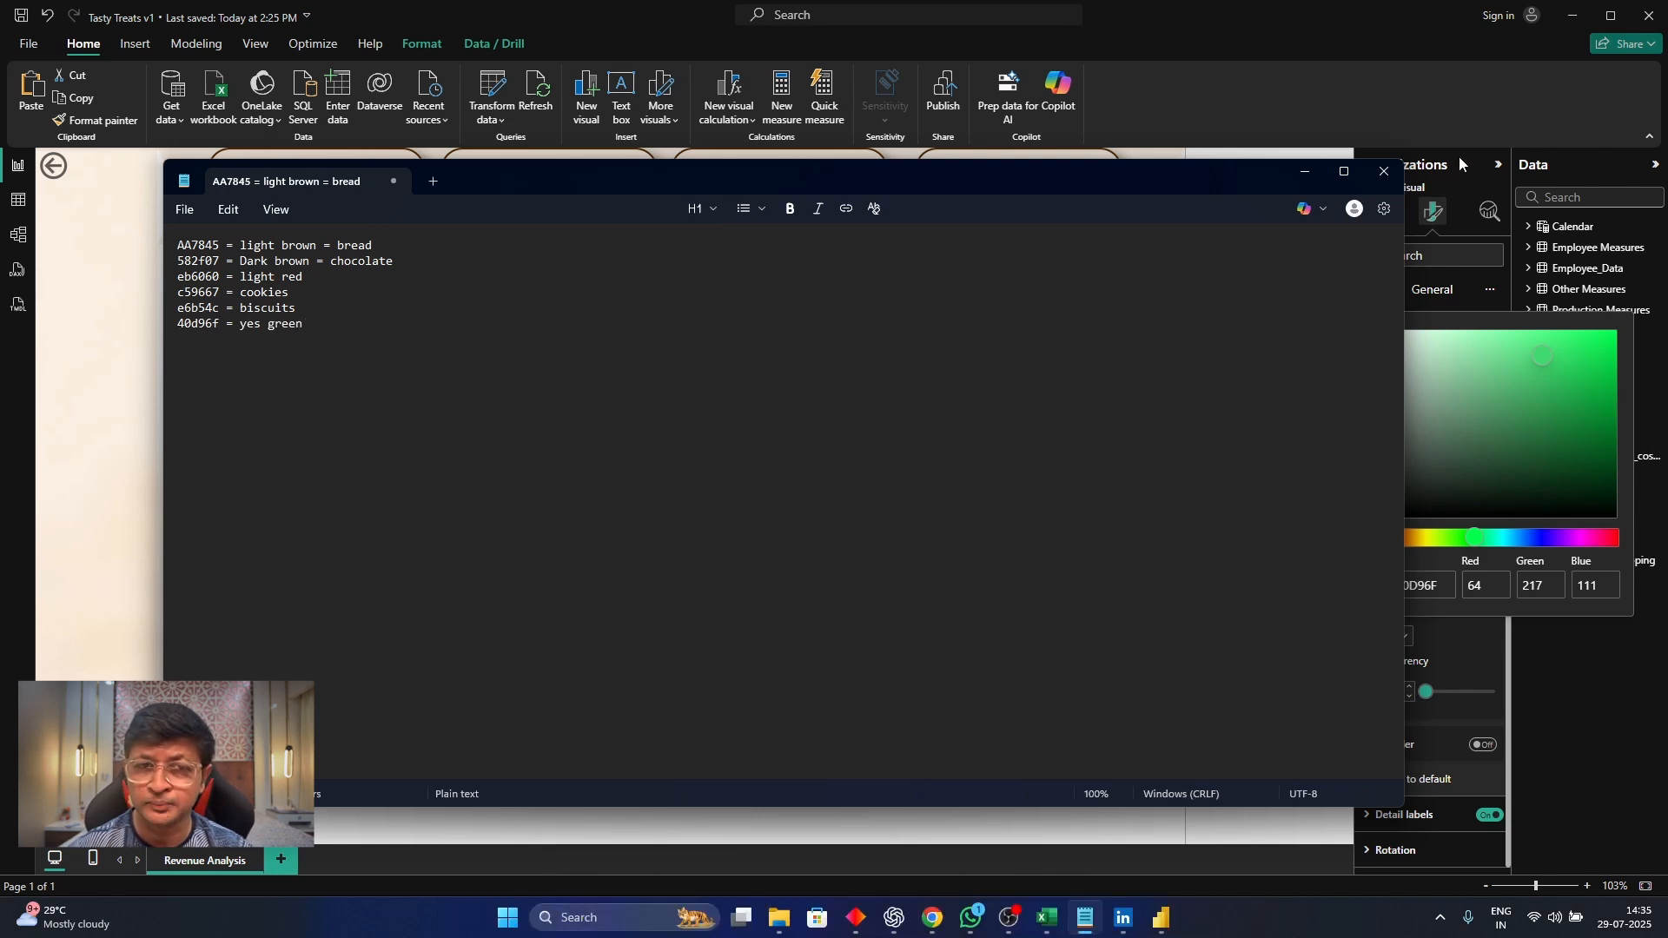
Return to Power BI and give the No slice of the Timely shipping pie chart the red custom colour #E4154C
left_click(1460, 163)
left_click(1392, 638)
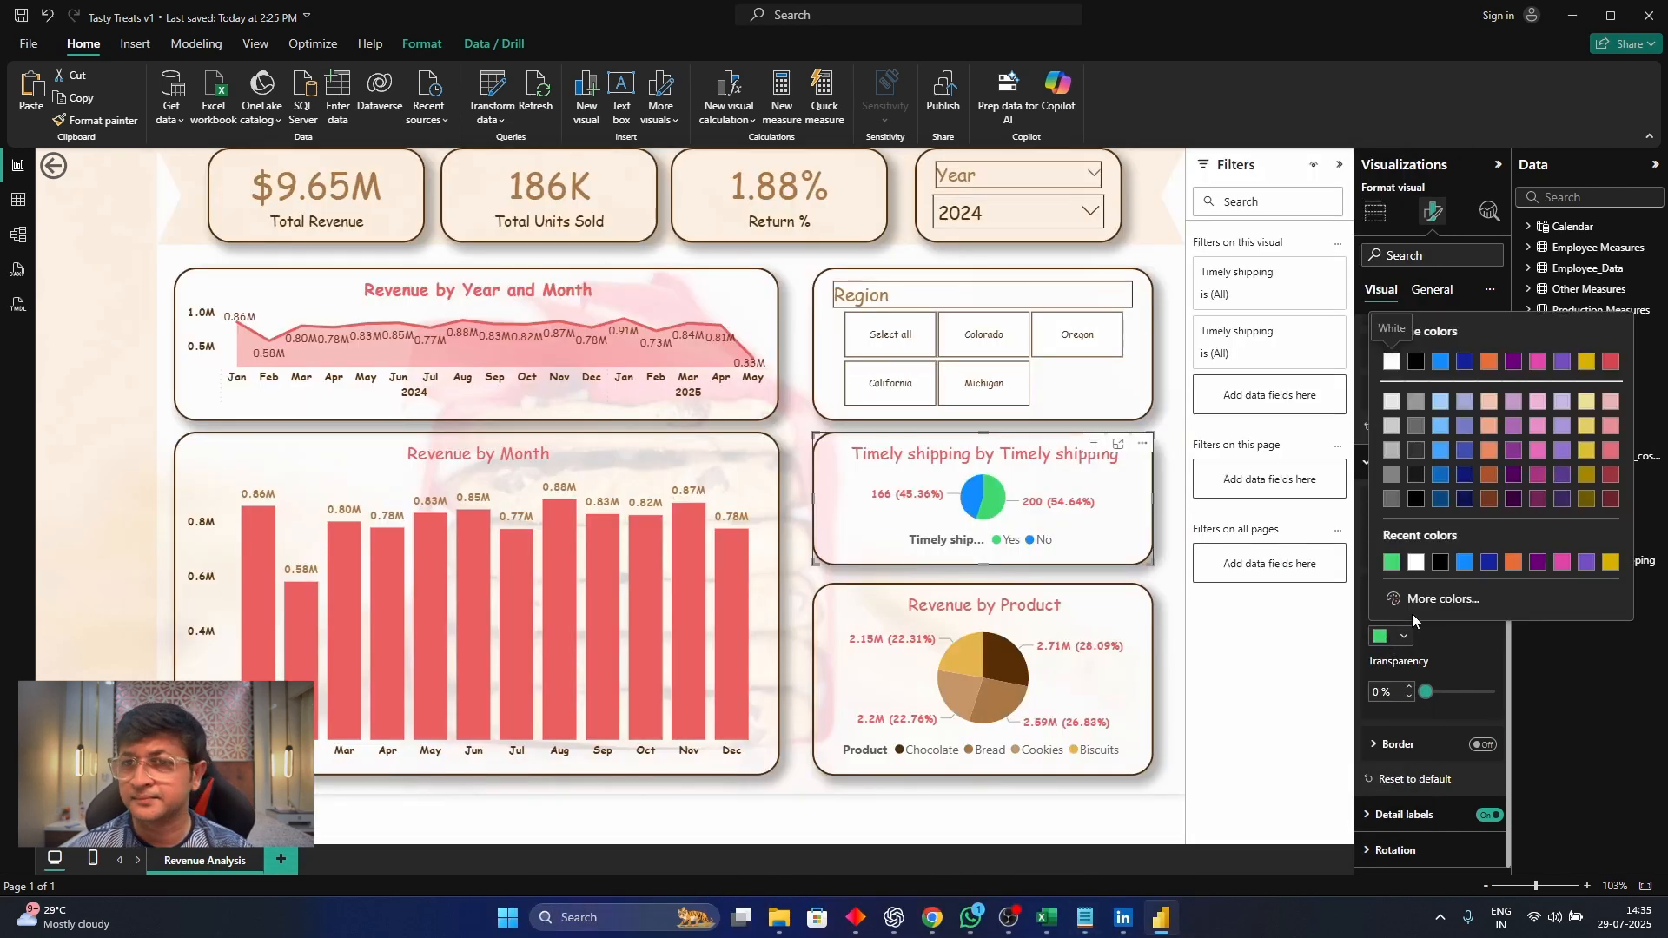
left_click(1410, 631)
left_click(1424, 555)
left_click(1413, 613)
left_click(1398, 637)
left_click(1432, 600)
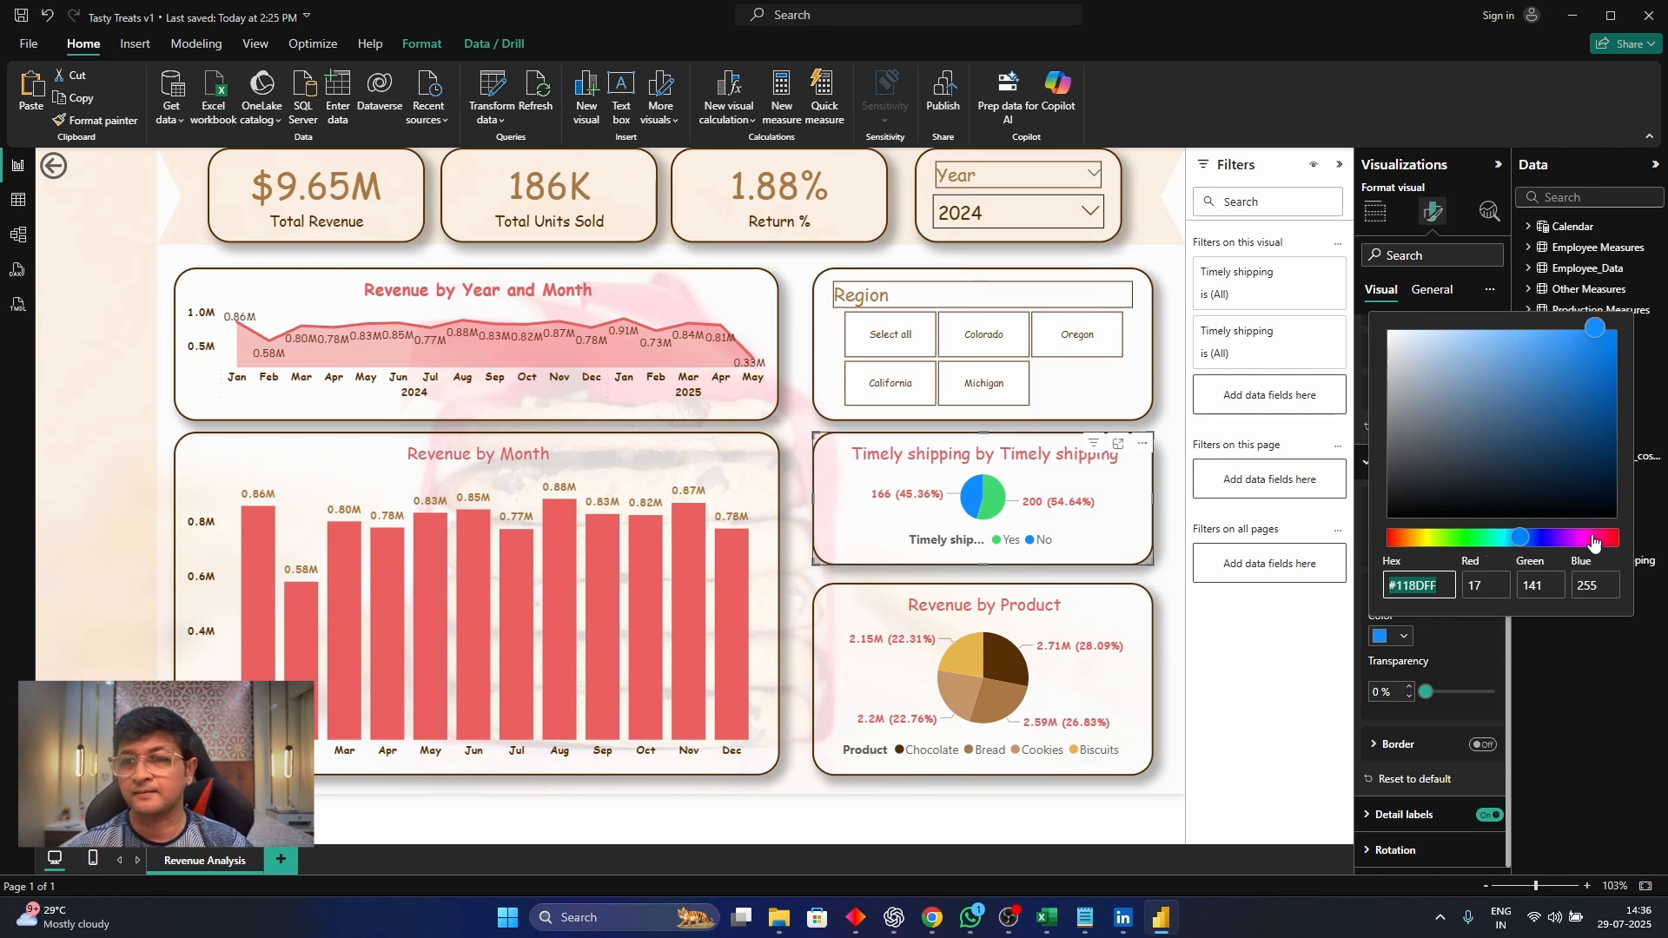
left_click(1605, 538)
left_click(1587, 351)
mouse_move(1593, 356)
left_mouse_down()
mouse_move(1568, 370)
mouse_move(1594, 356)
left_mouse_up()
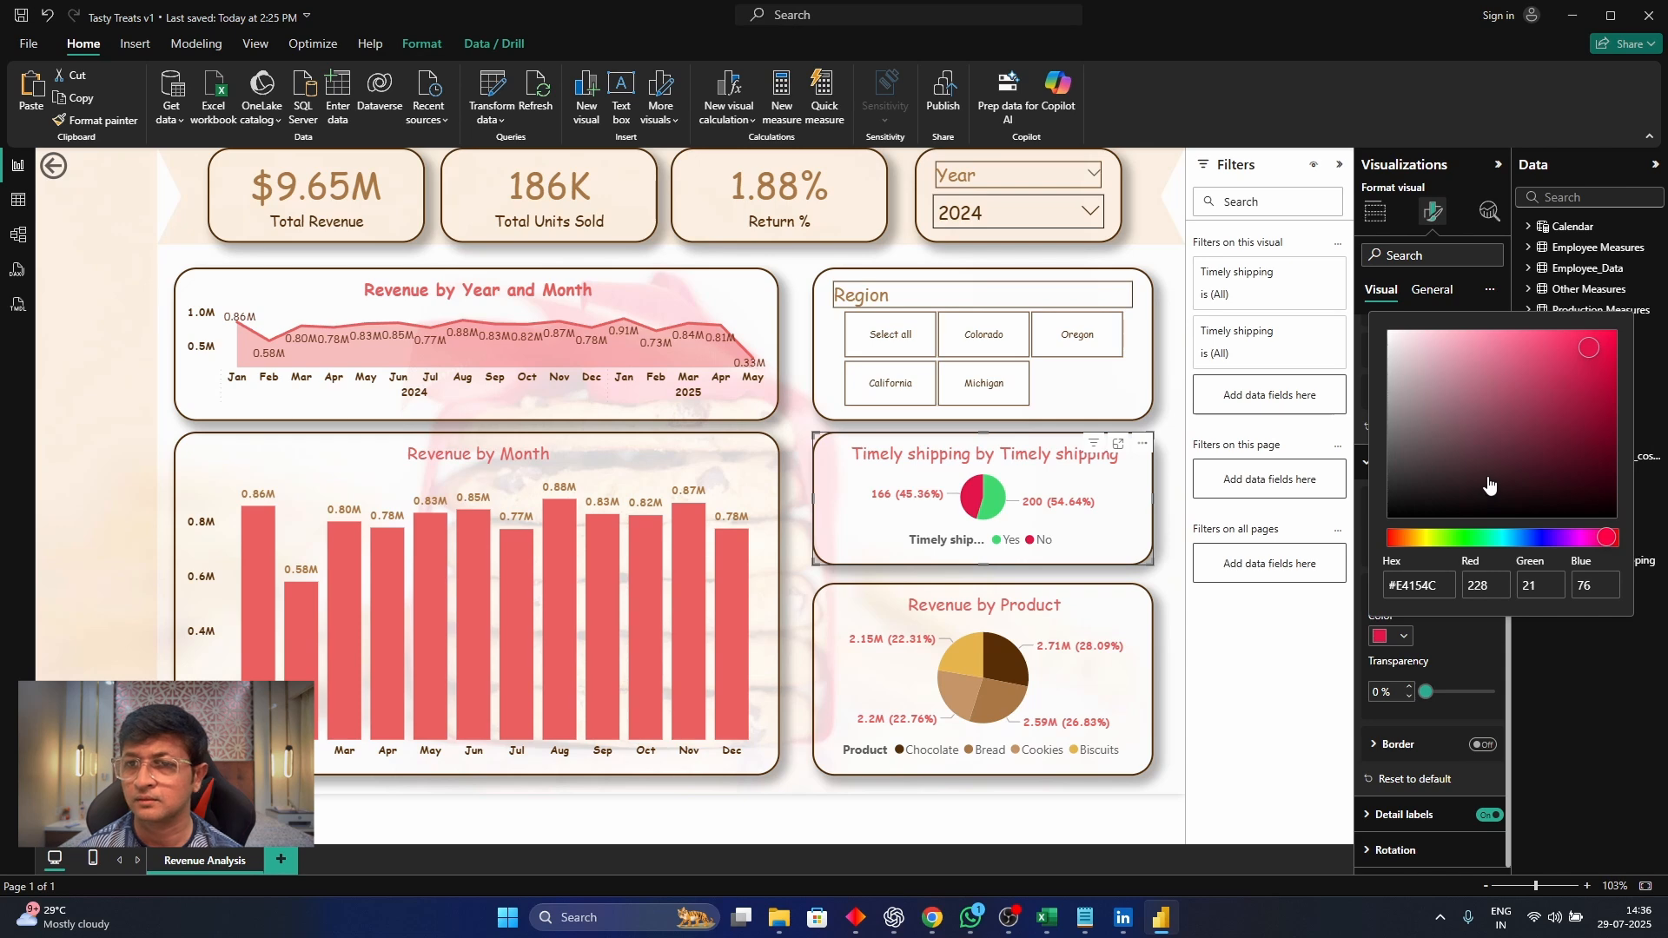
Record the line "e4154c = no red" in the Notepad colour list and return to the Power BI report
key("alt+Tab")
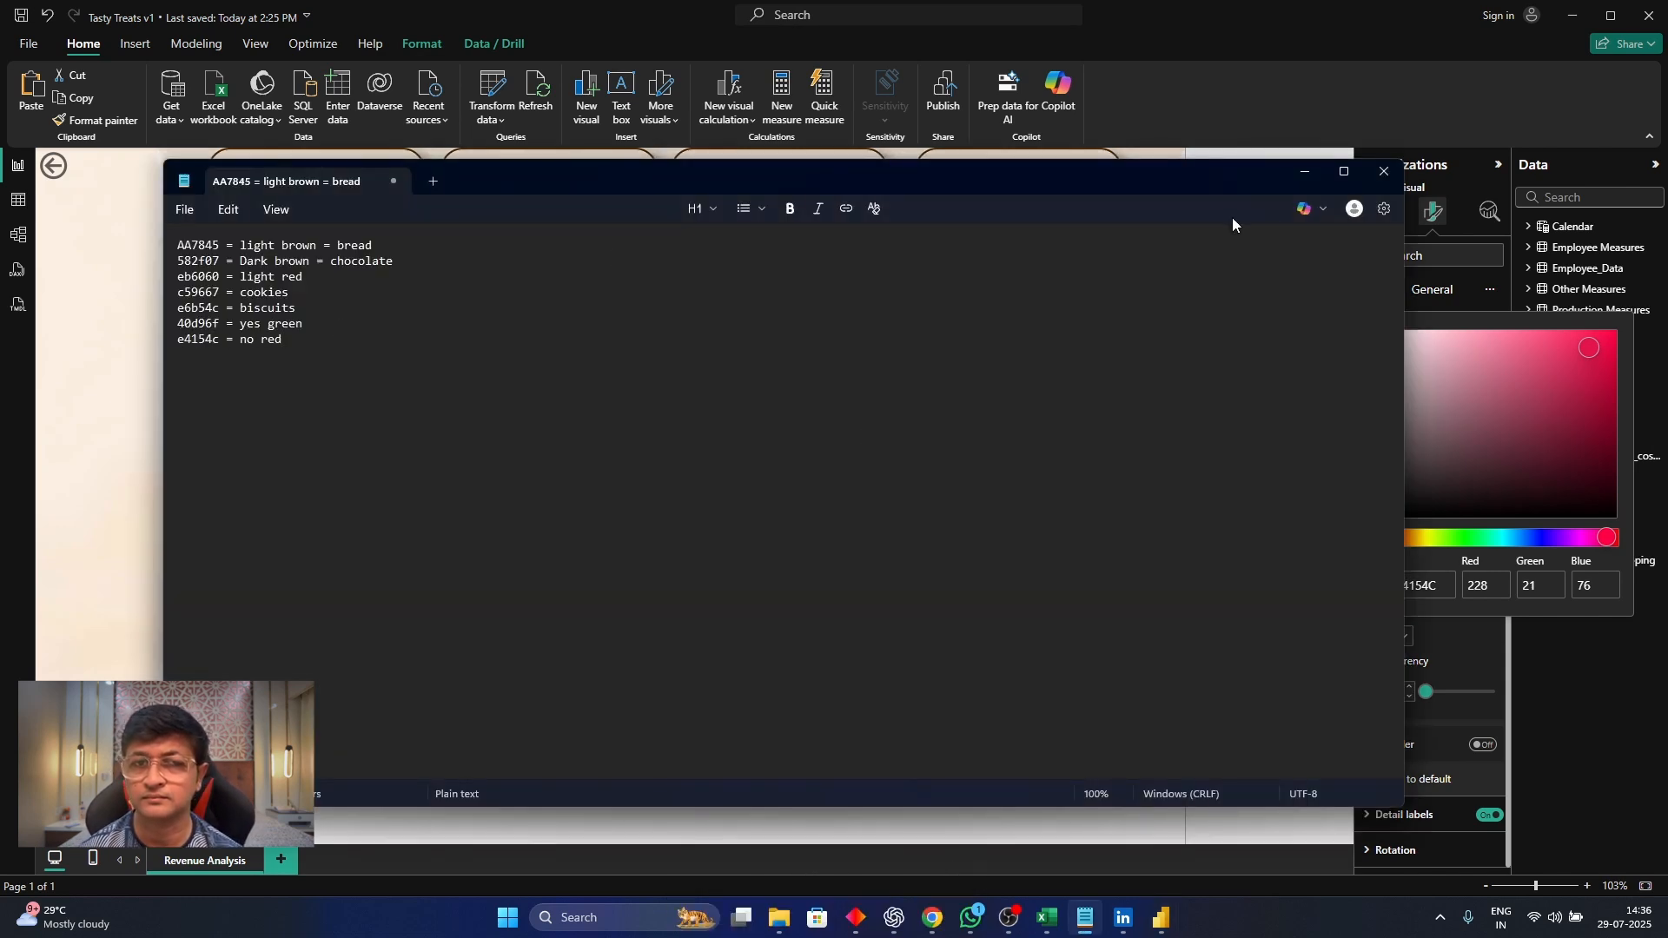
left_click(1304, 172)
left_click(1498, 628)
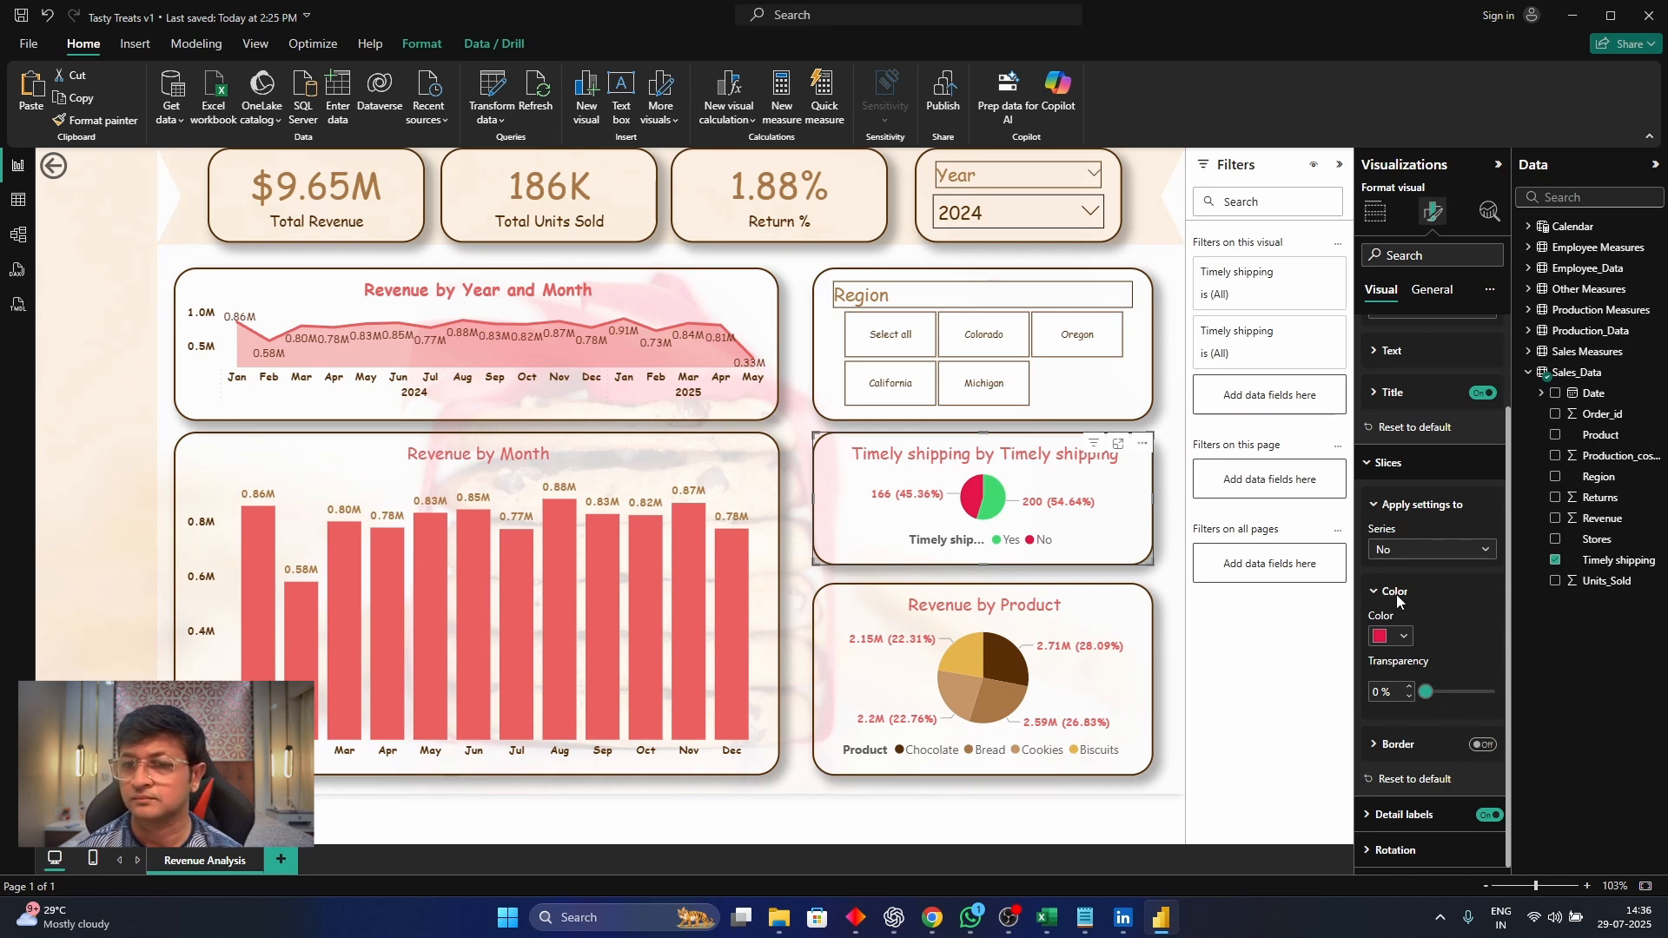
Set the Timely shipping pie chart's detail labels to show only the percent of total
left_click(1384, 469)
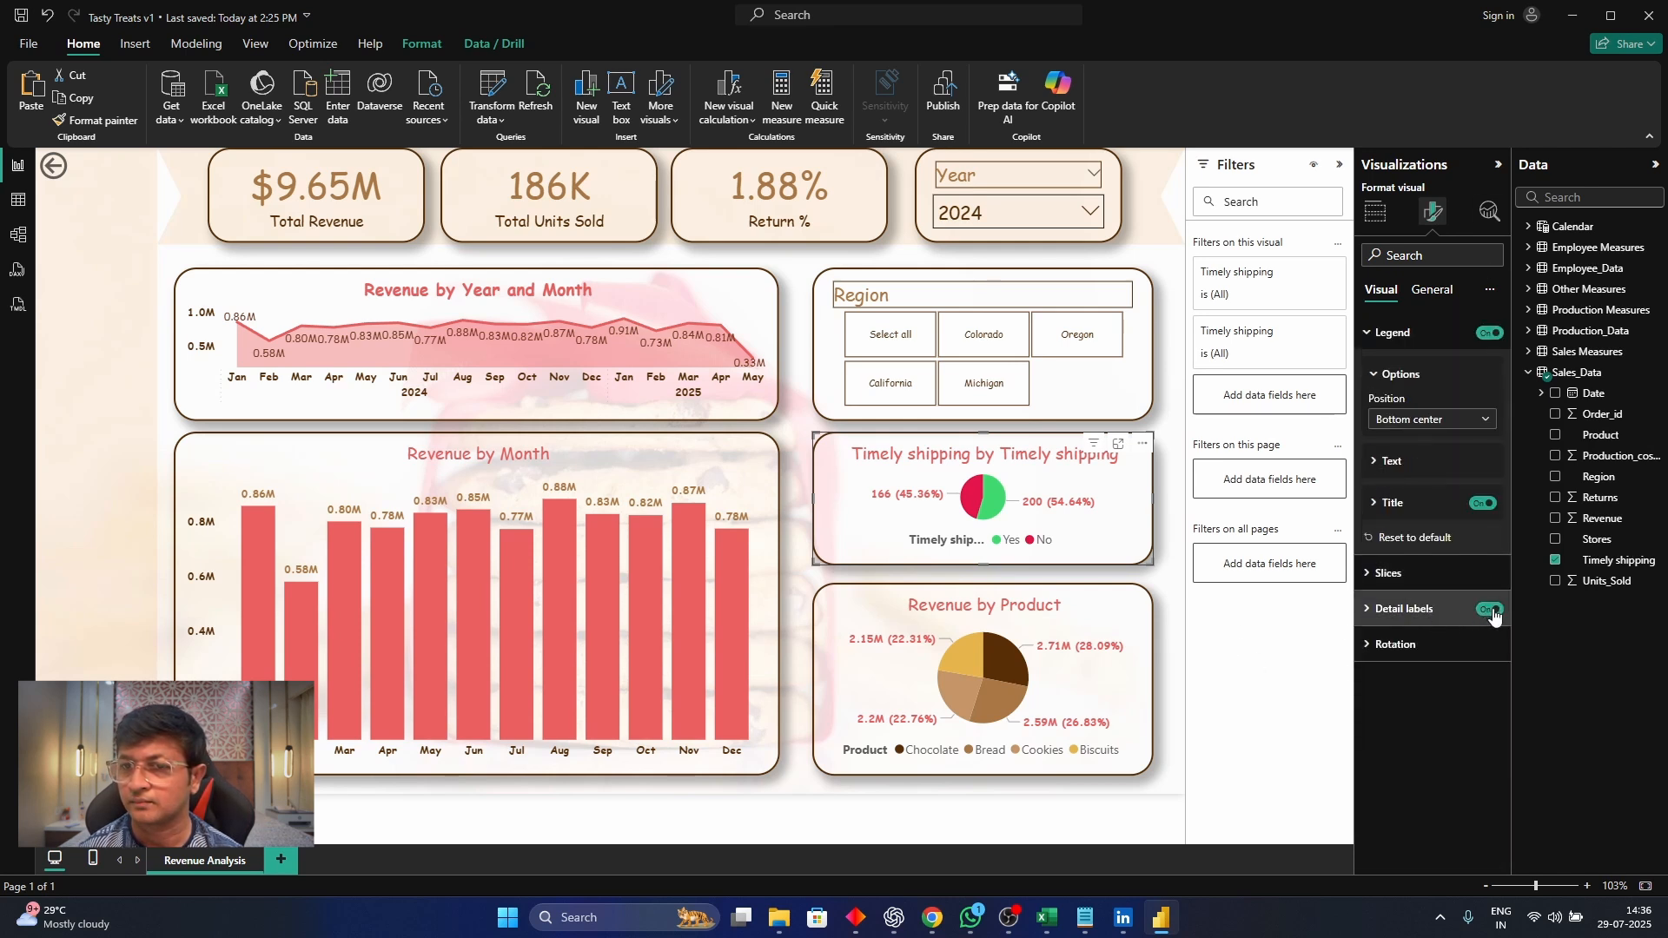
left_click(1442, 609)
left_click(1435, 762)
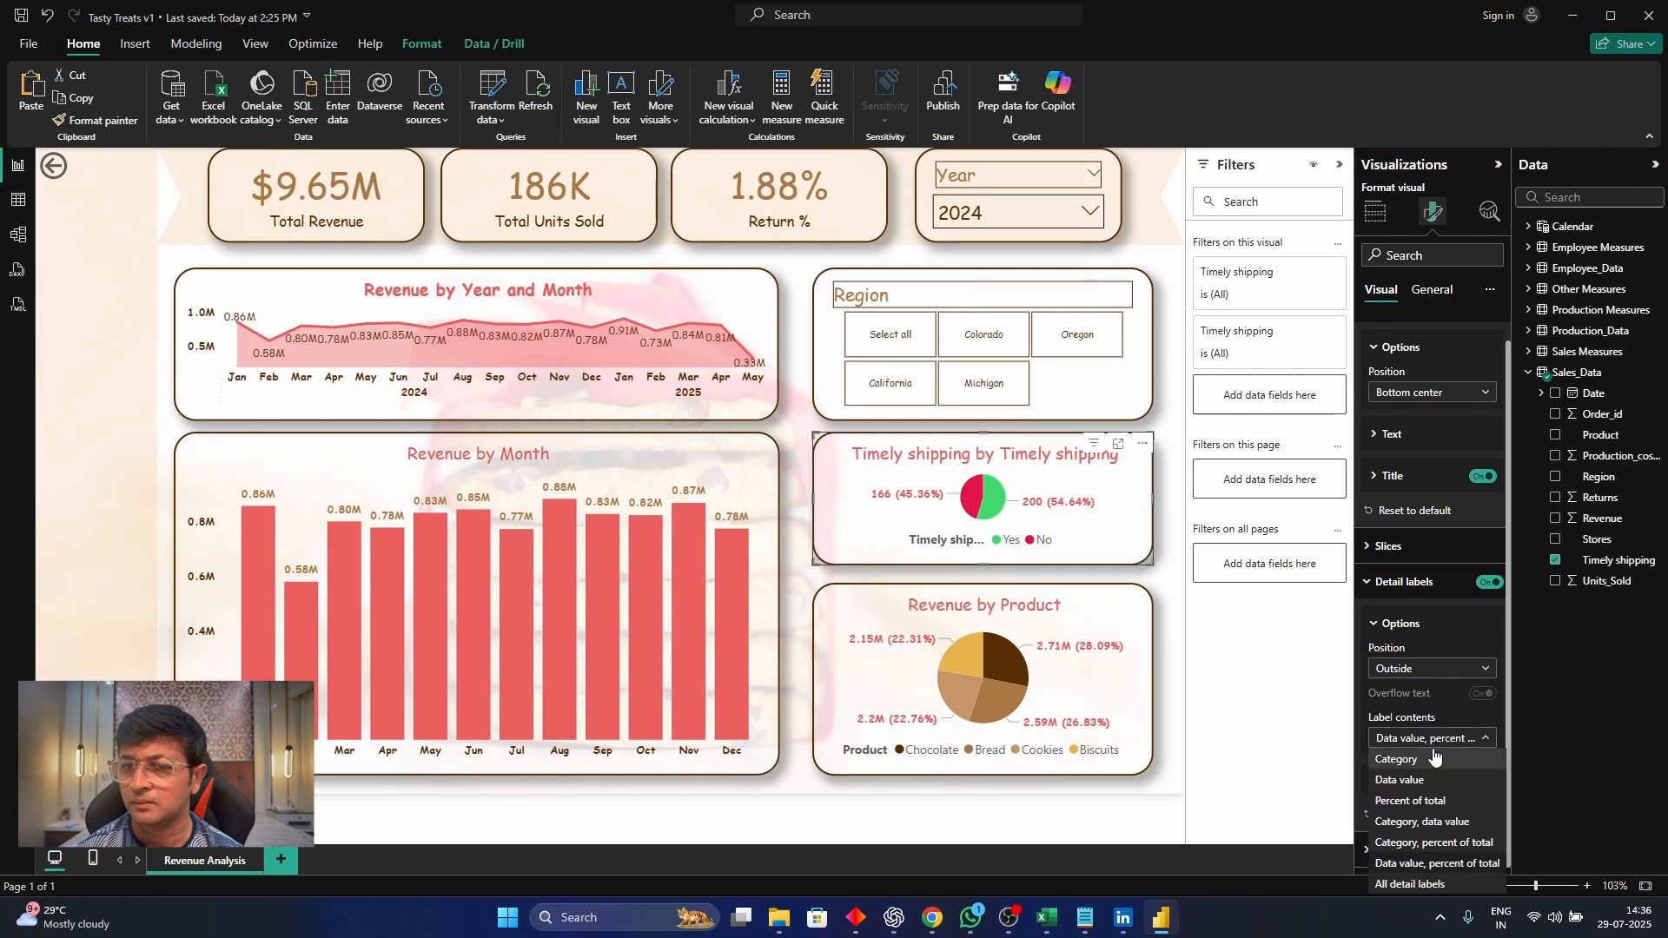
left_click(1444, 798)
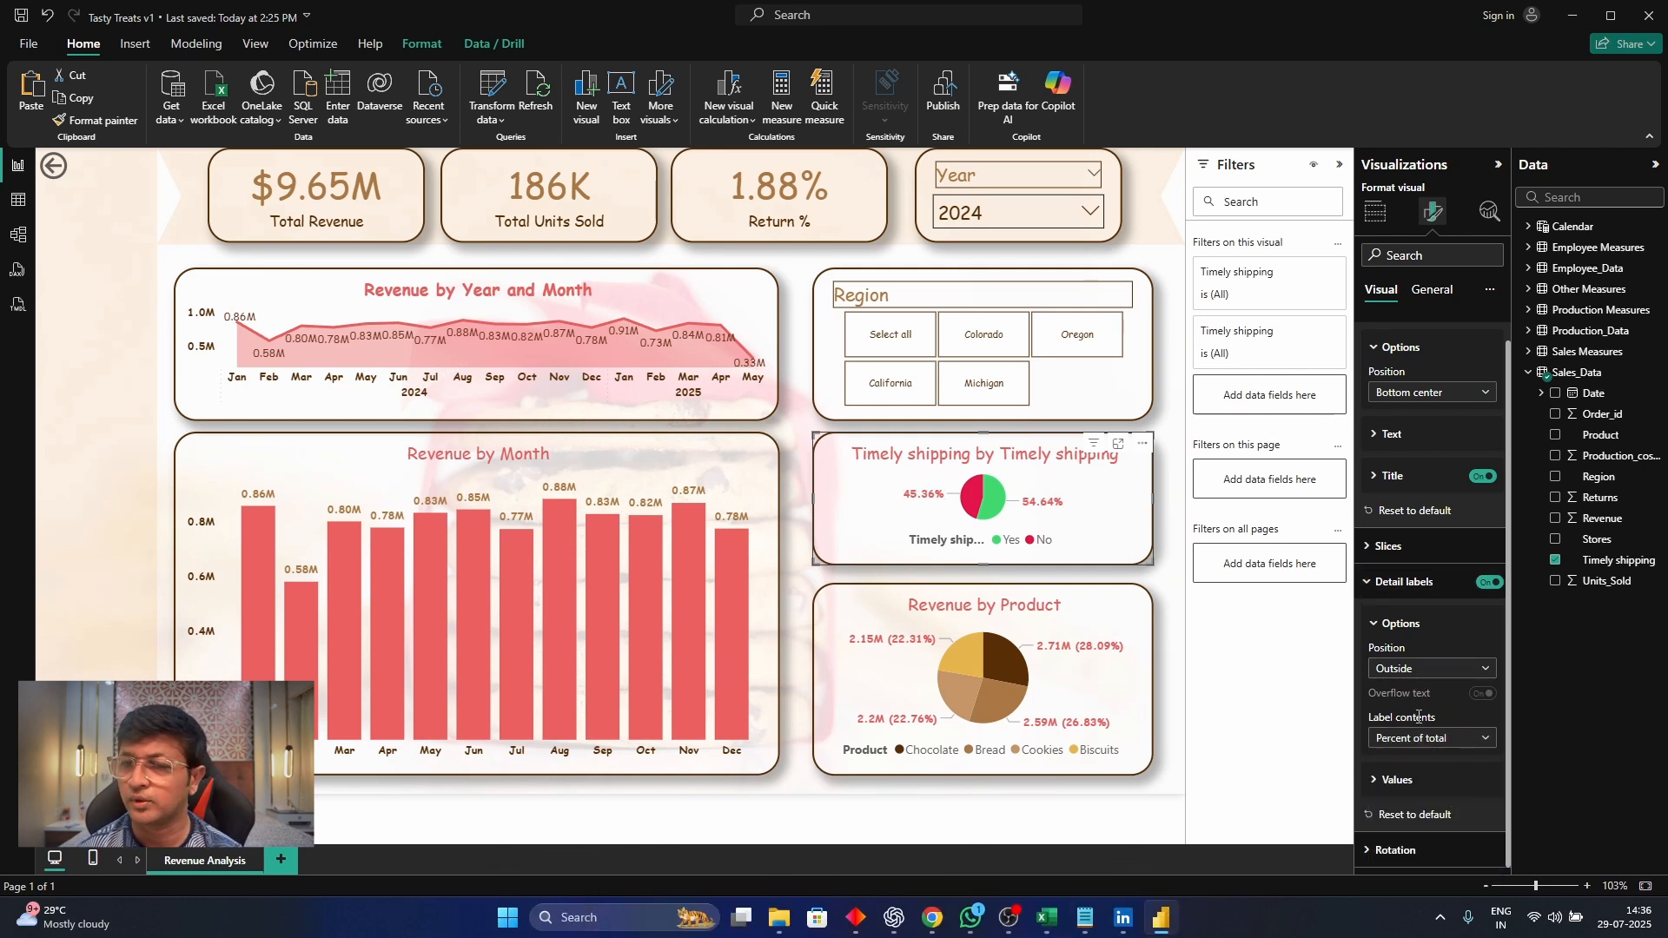
Change the title text of the Timely shipping pie chart to "Timely Shipped"
left_click(1432, 290)
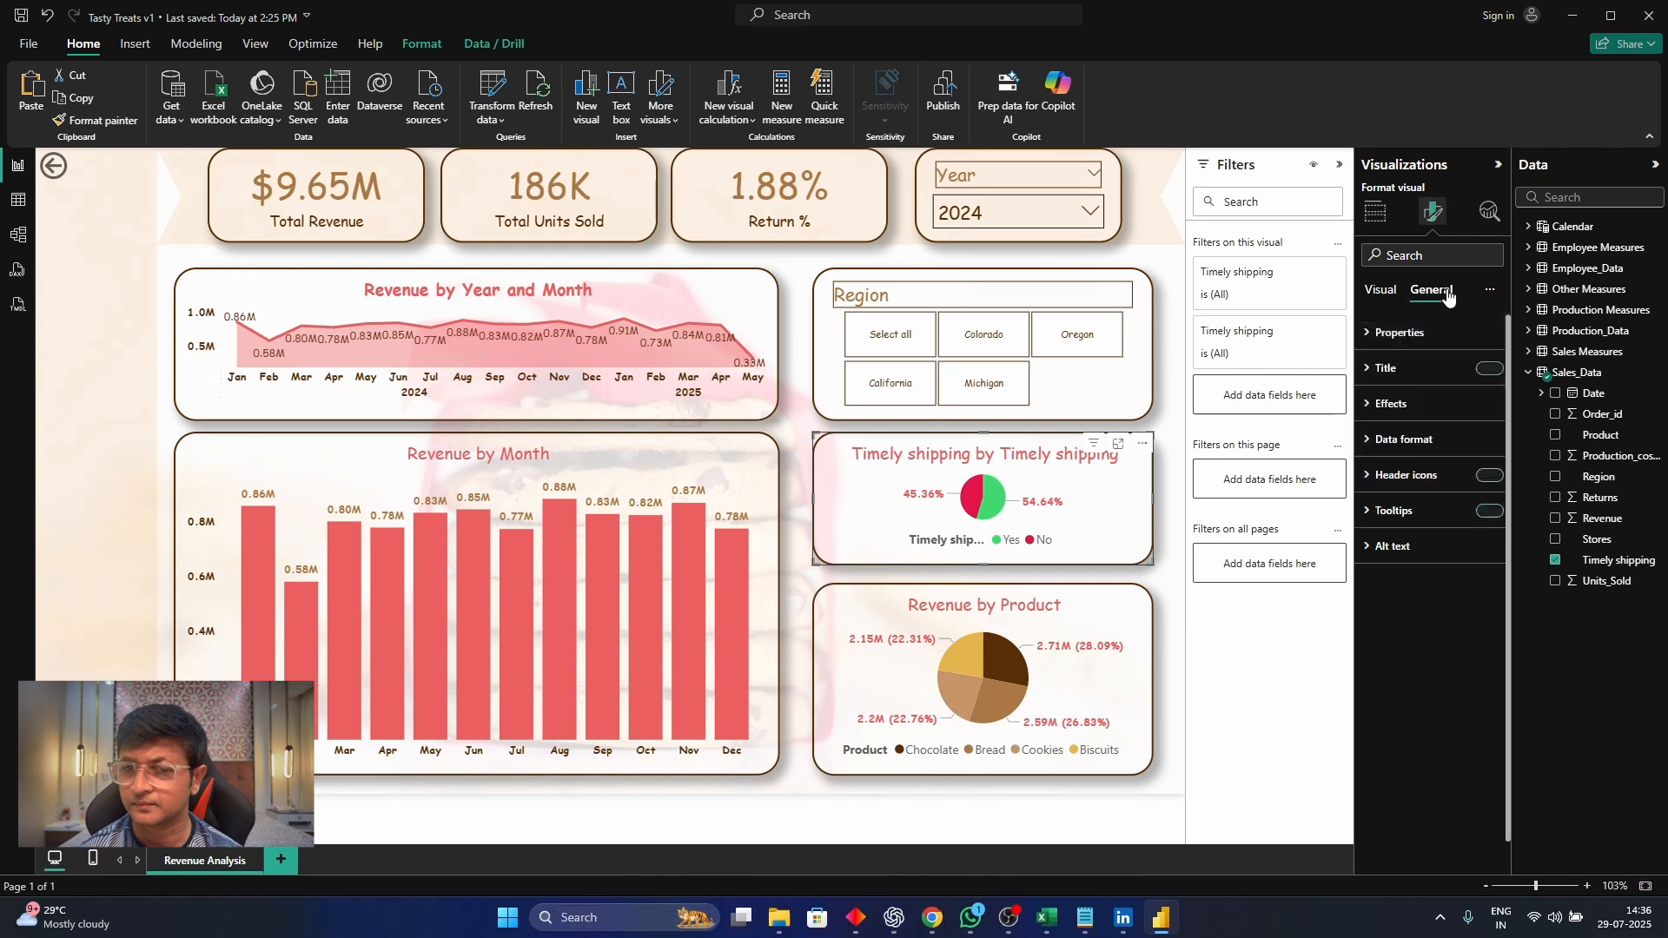
left_click(1409, 368)
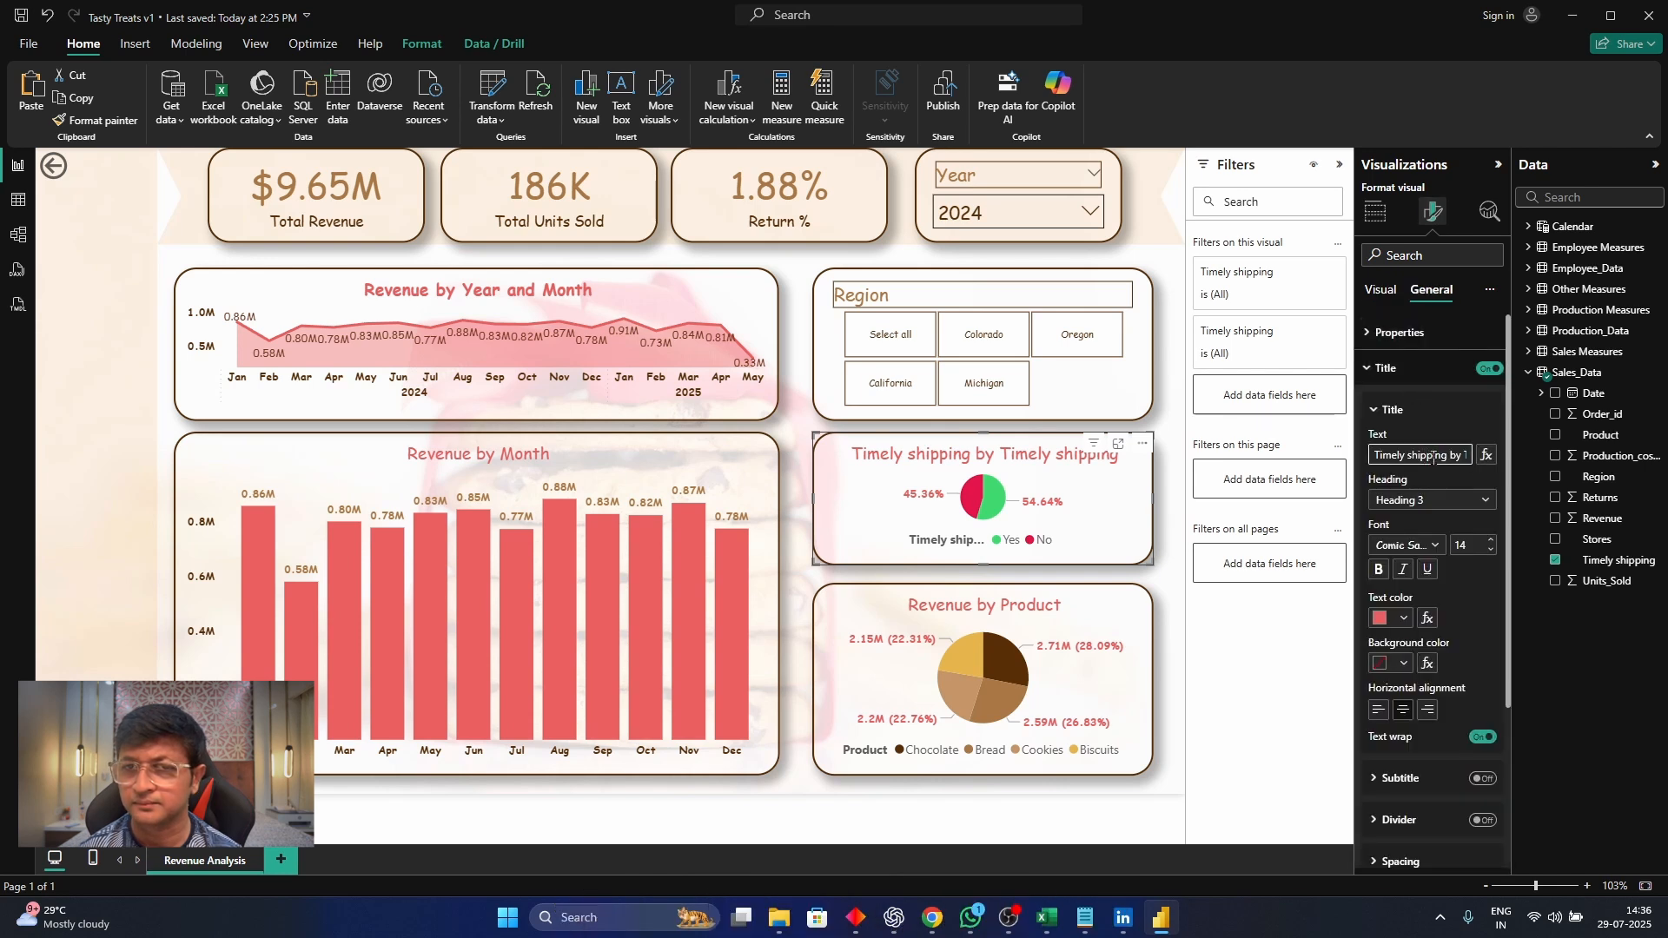
left_click(1433, 455)
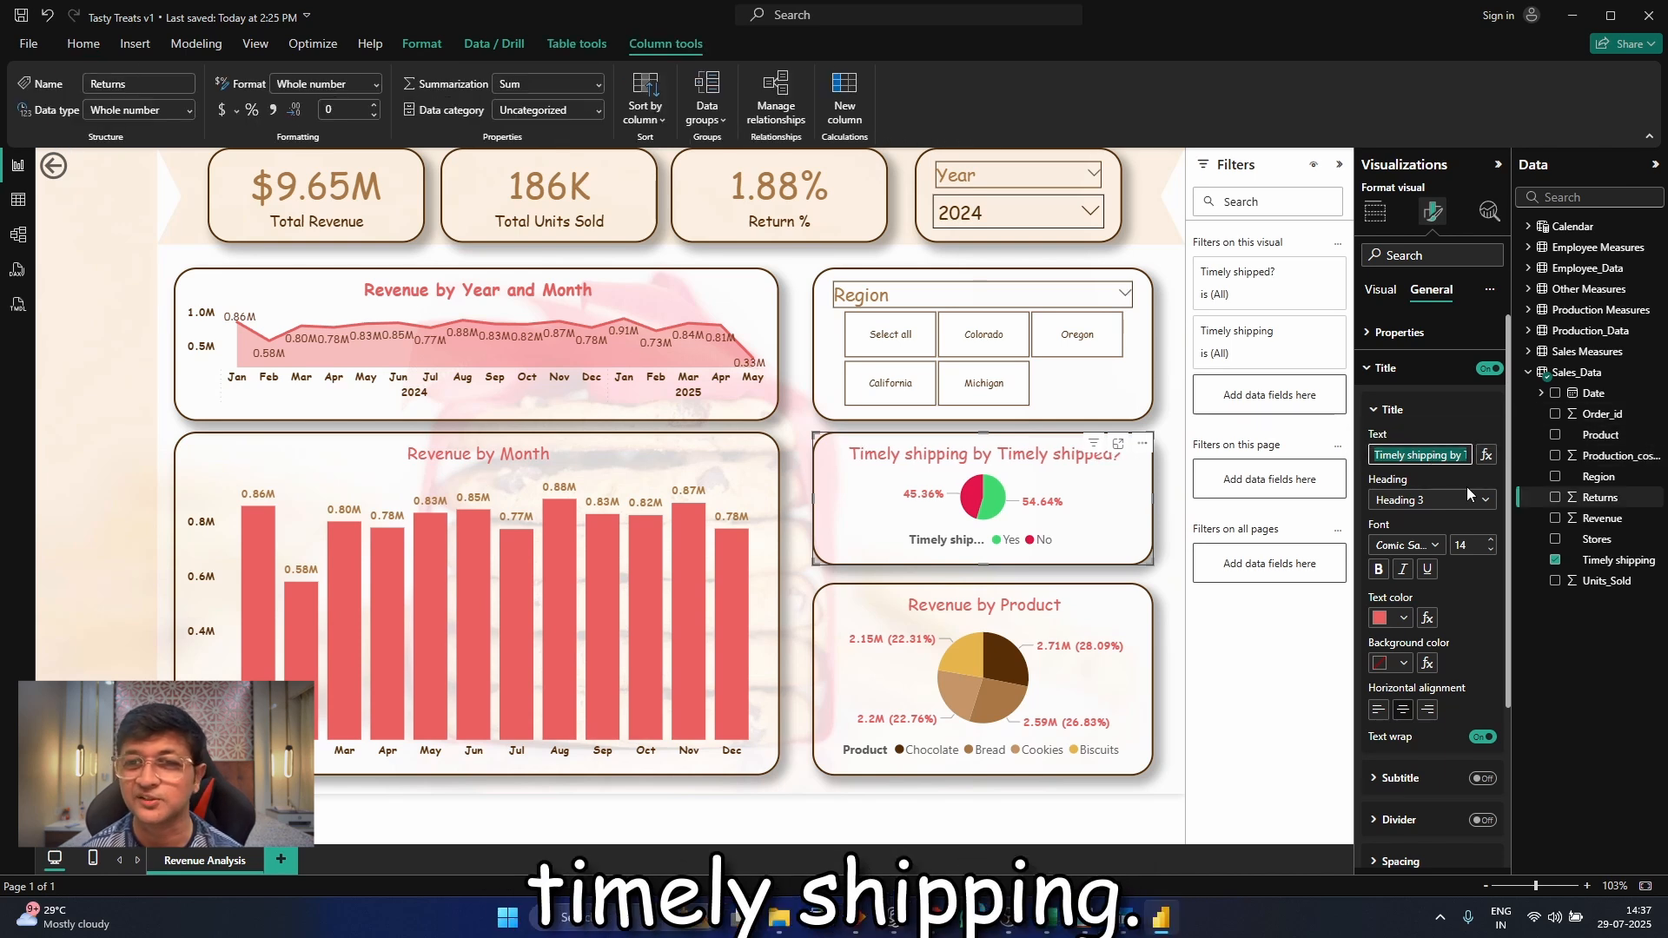
type("Timely Shippe")
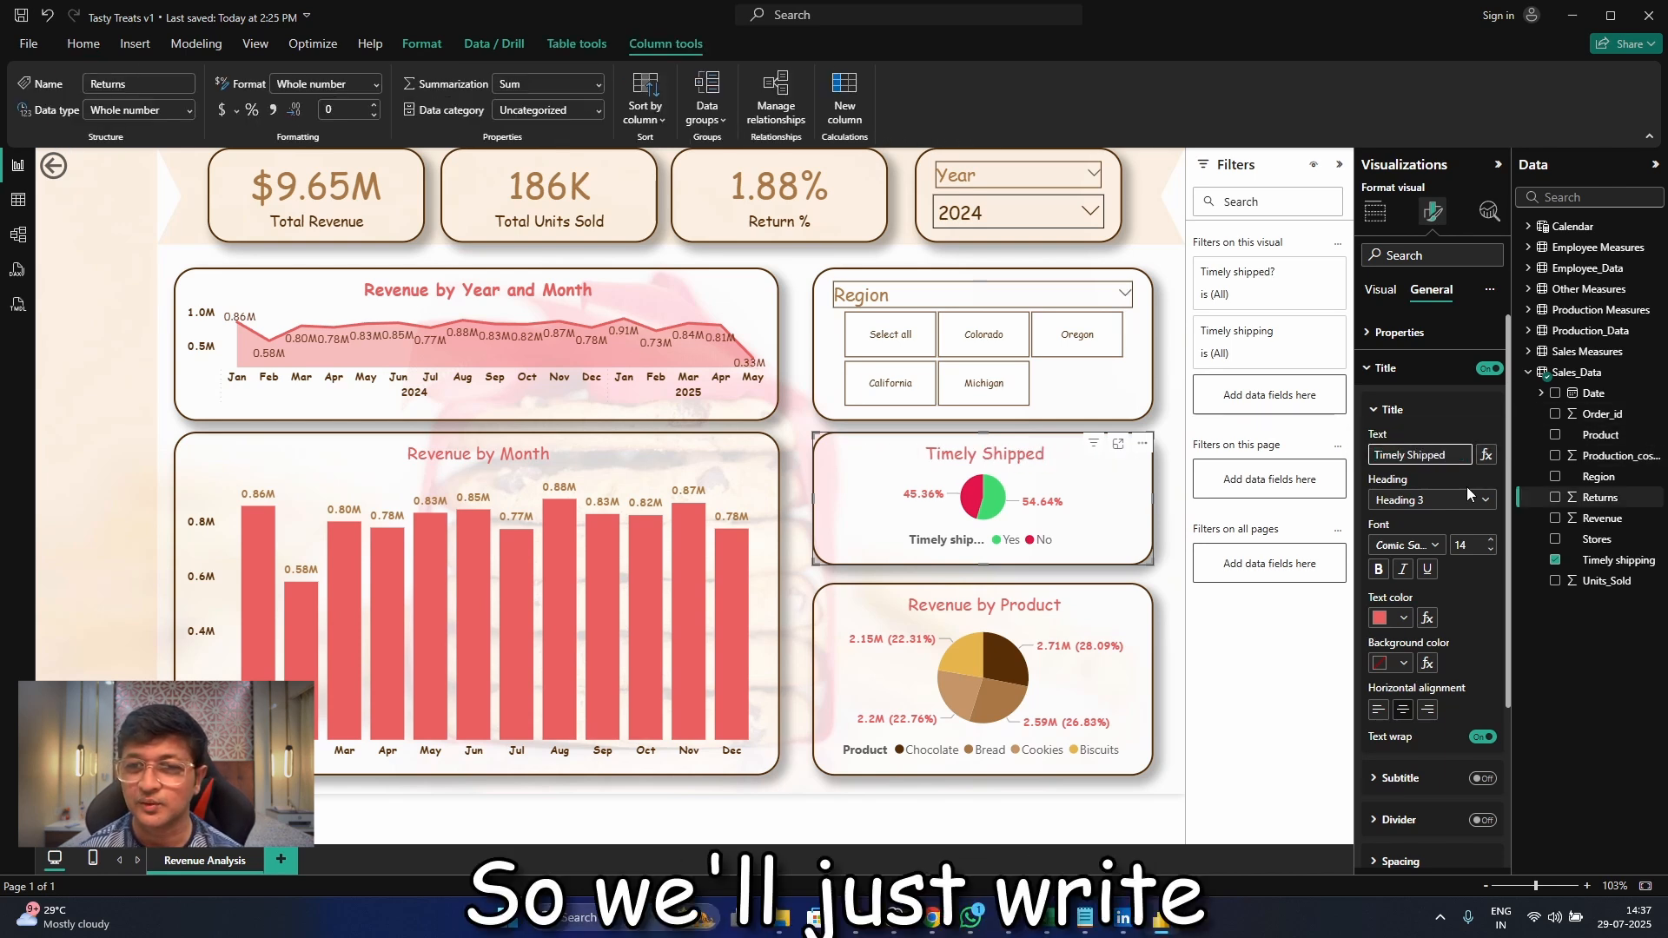
type("d orders")
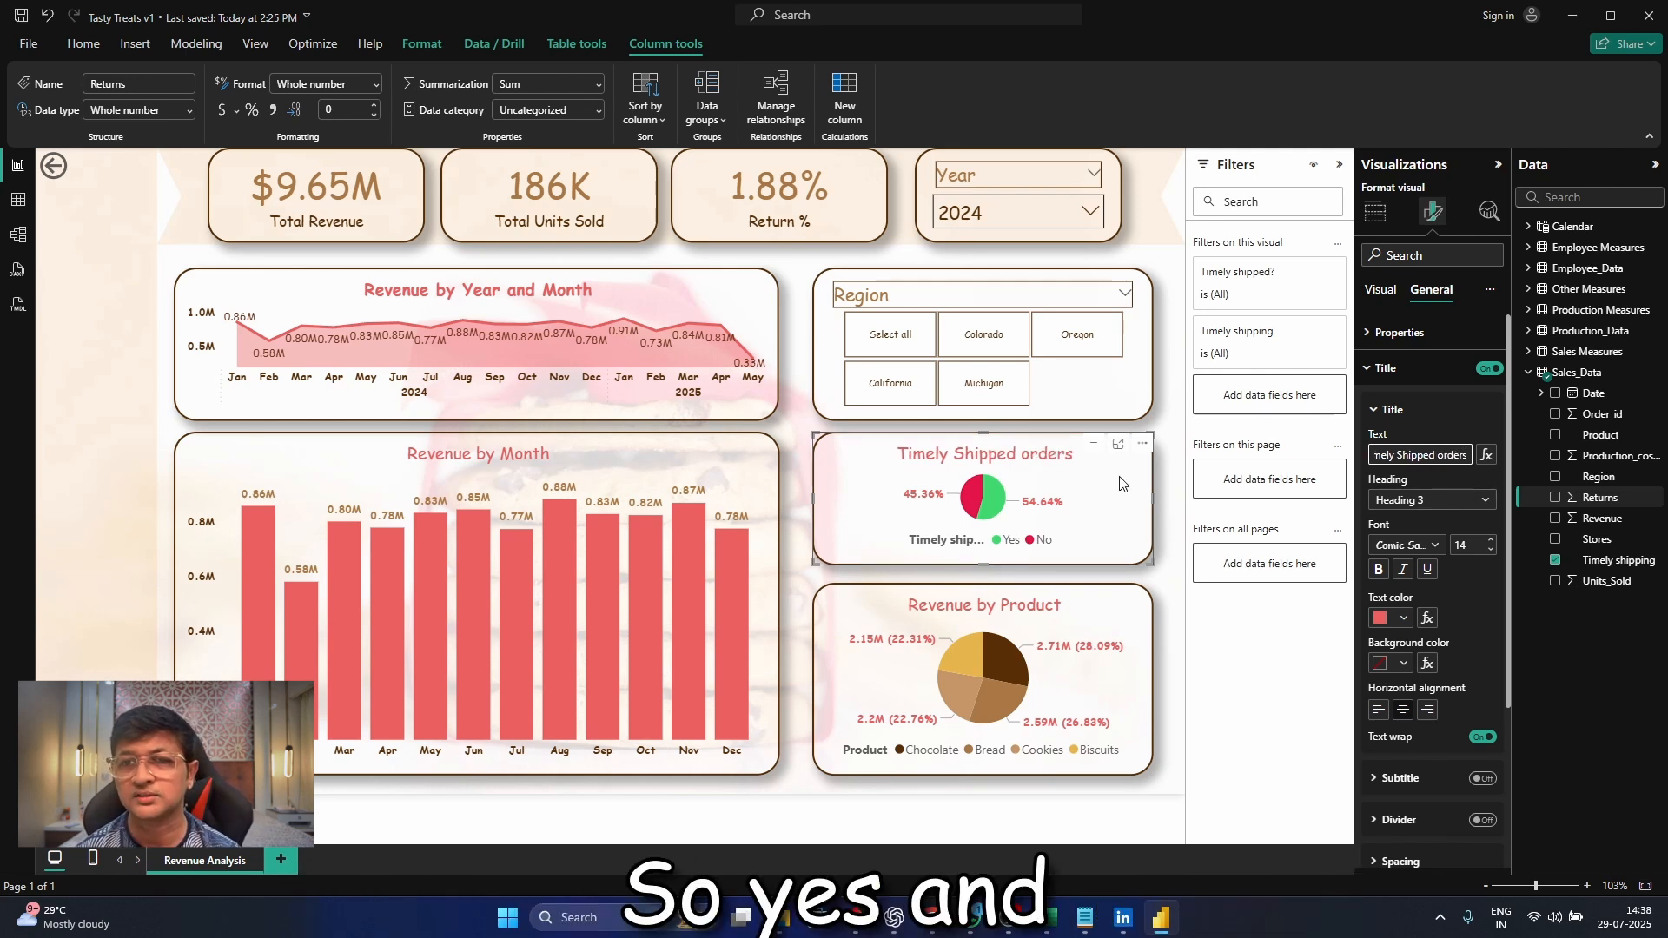
Extend the timely shipping pie chart's title text to "Timely Shipped orders"
left_click(1384, 296)
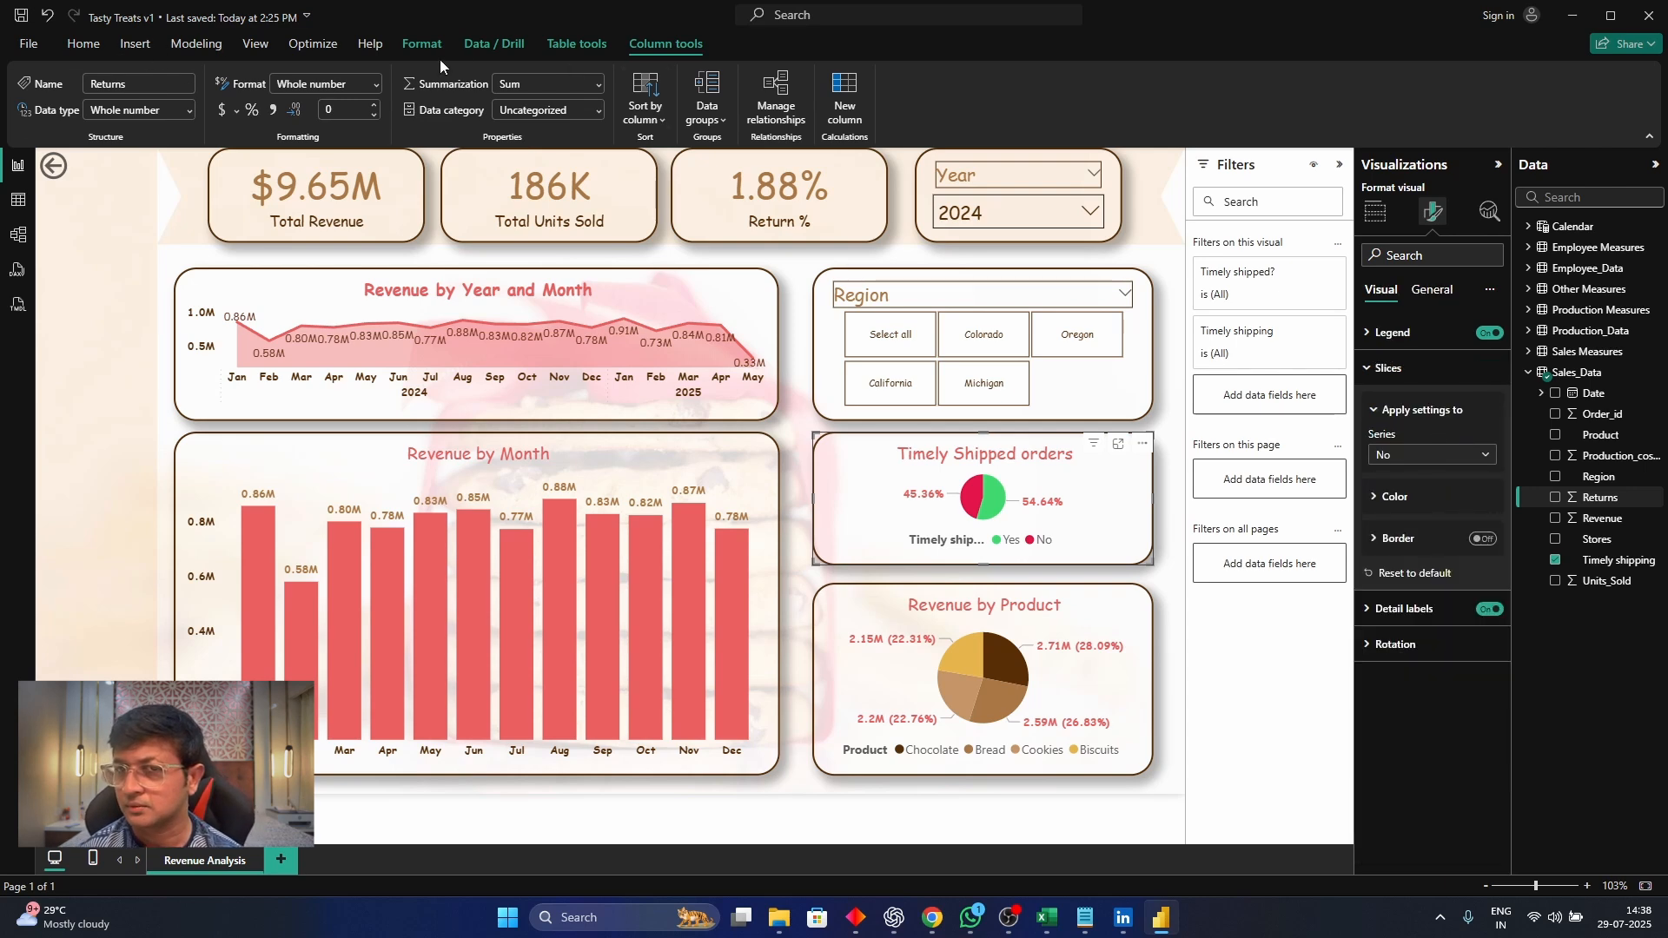
Open the Sales_Data query in the Power Query Editor and select its Timely shipping column
left_click(78, 43)
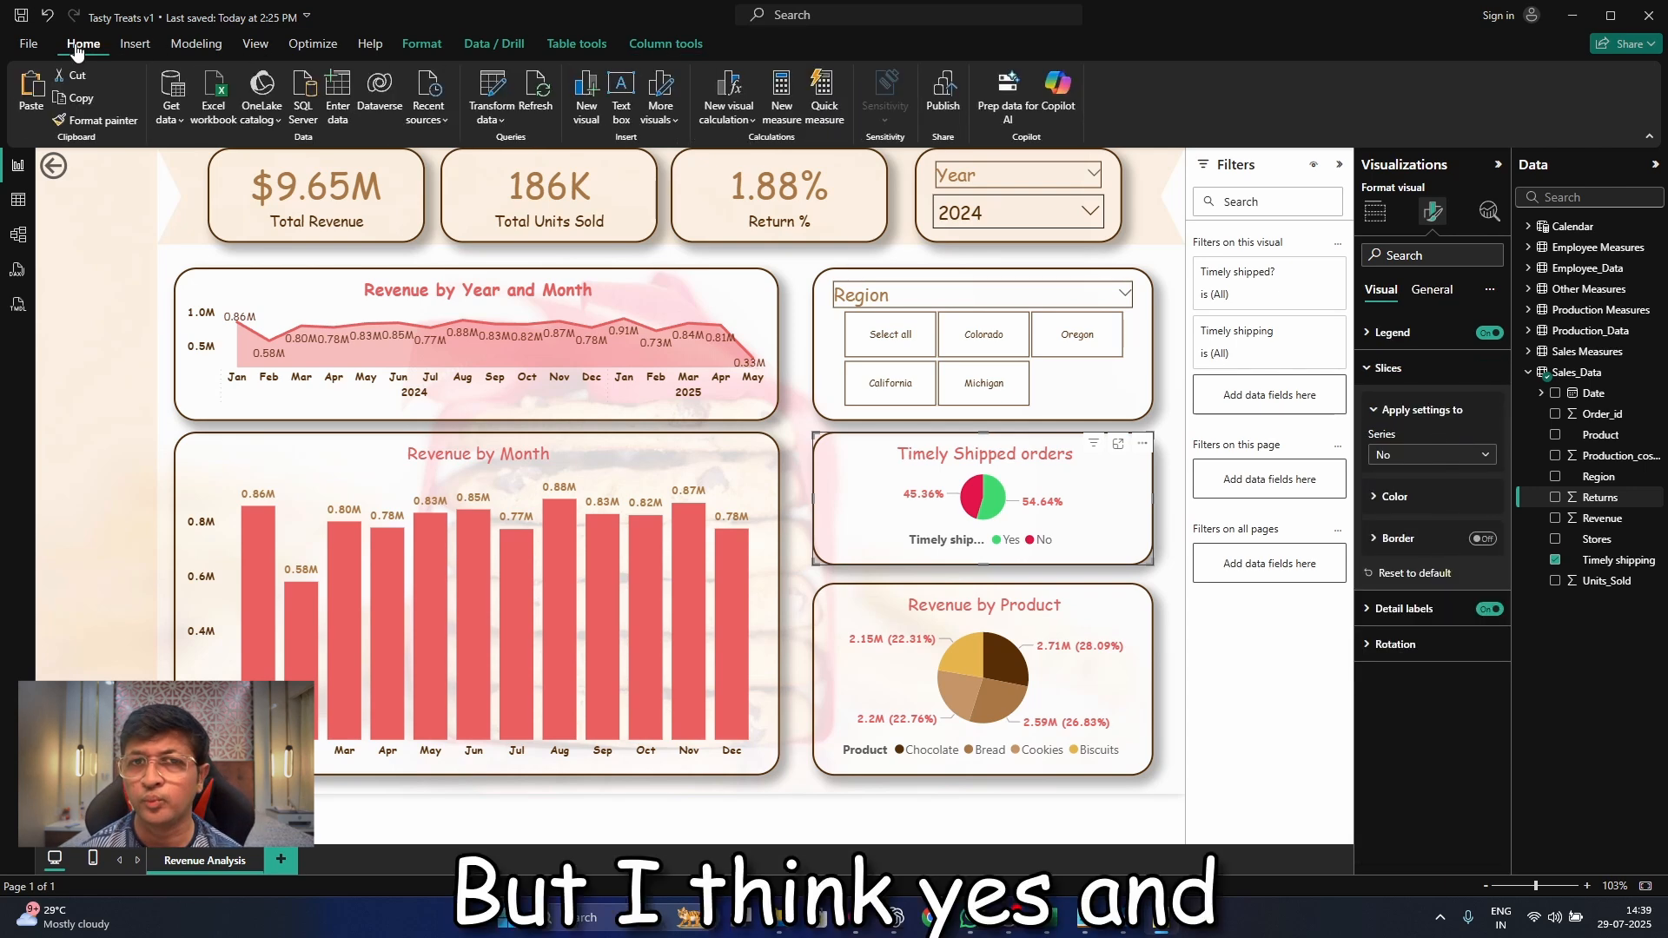
left_click(491, 87)
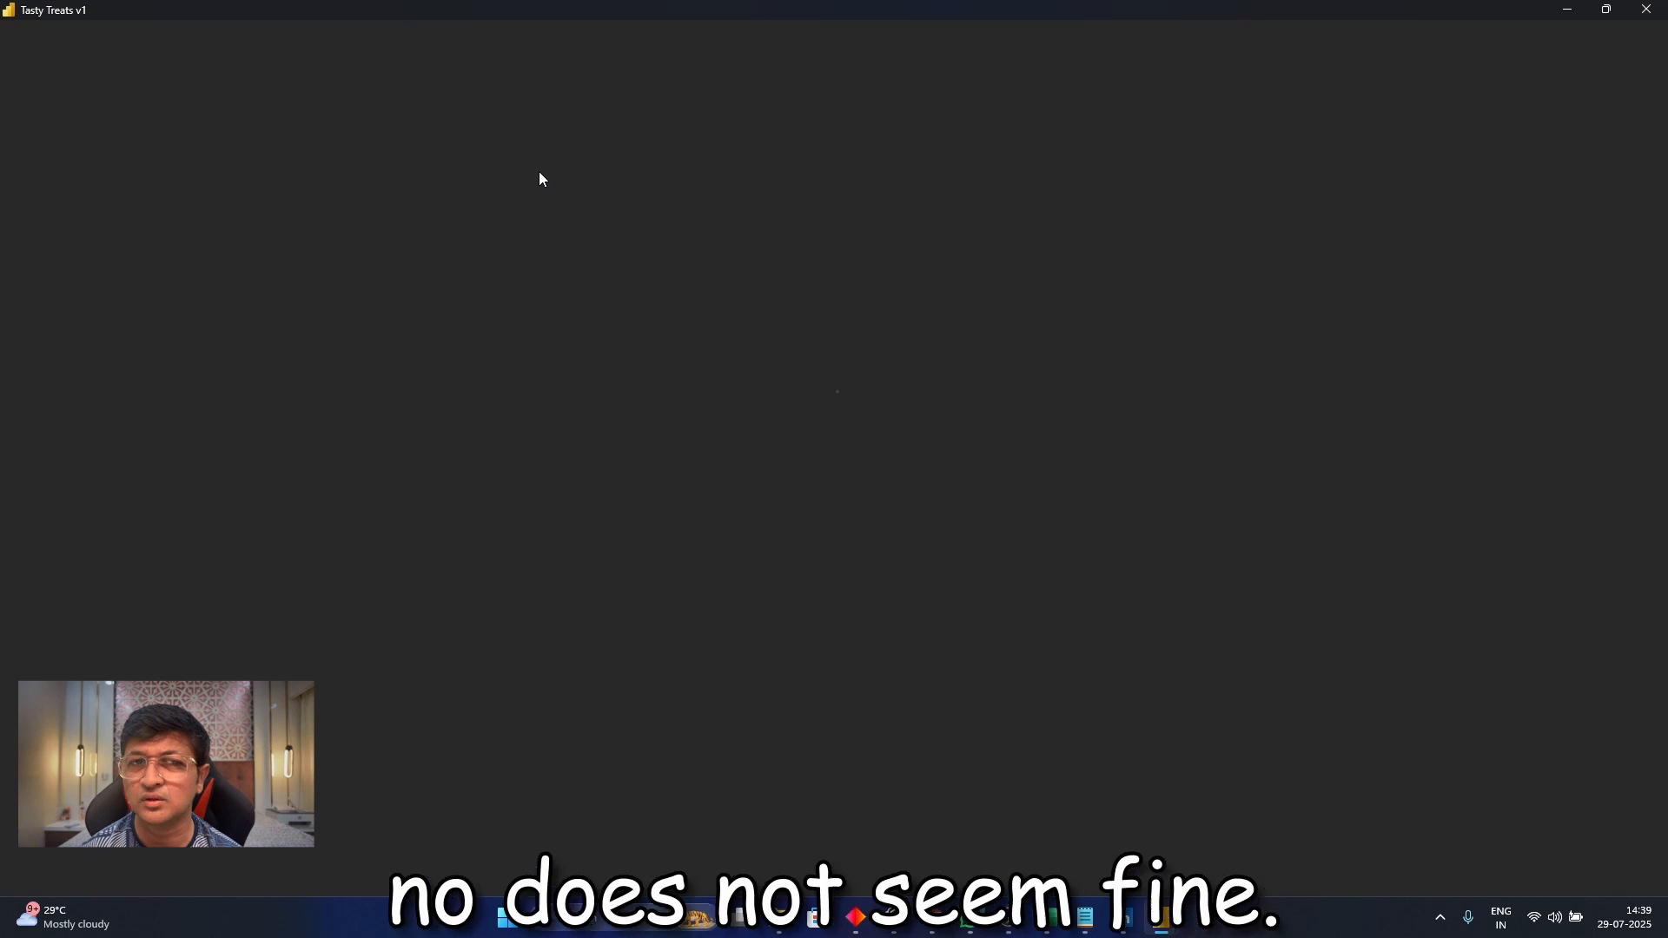
left_click(96, 214)
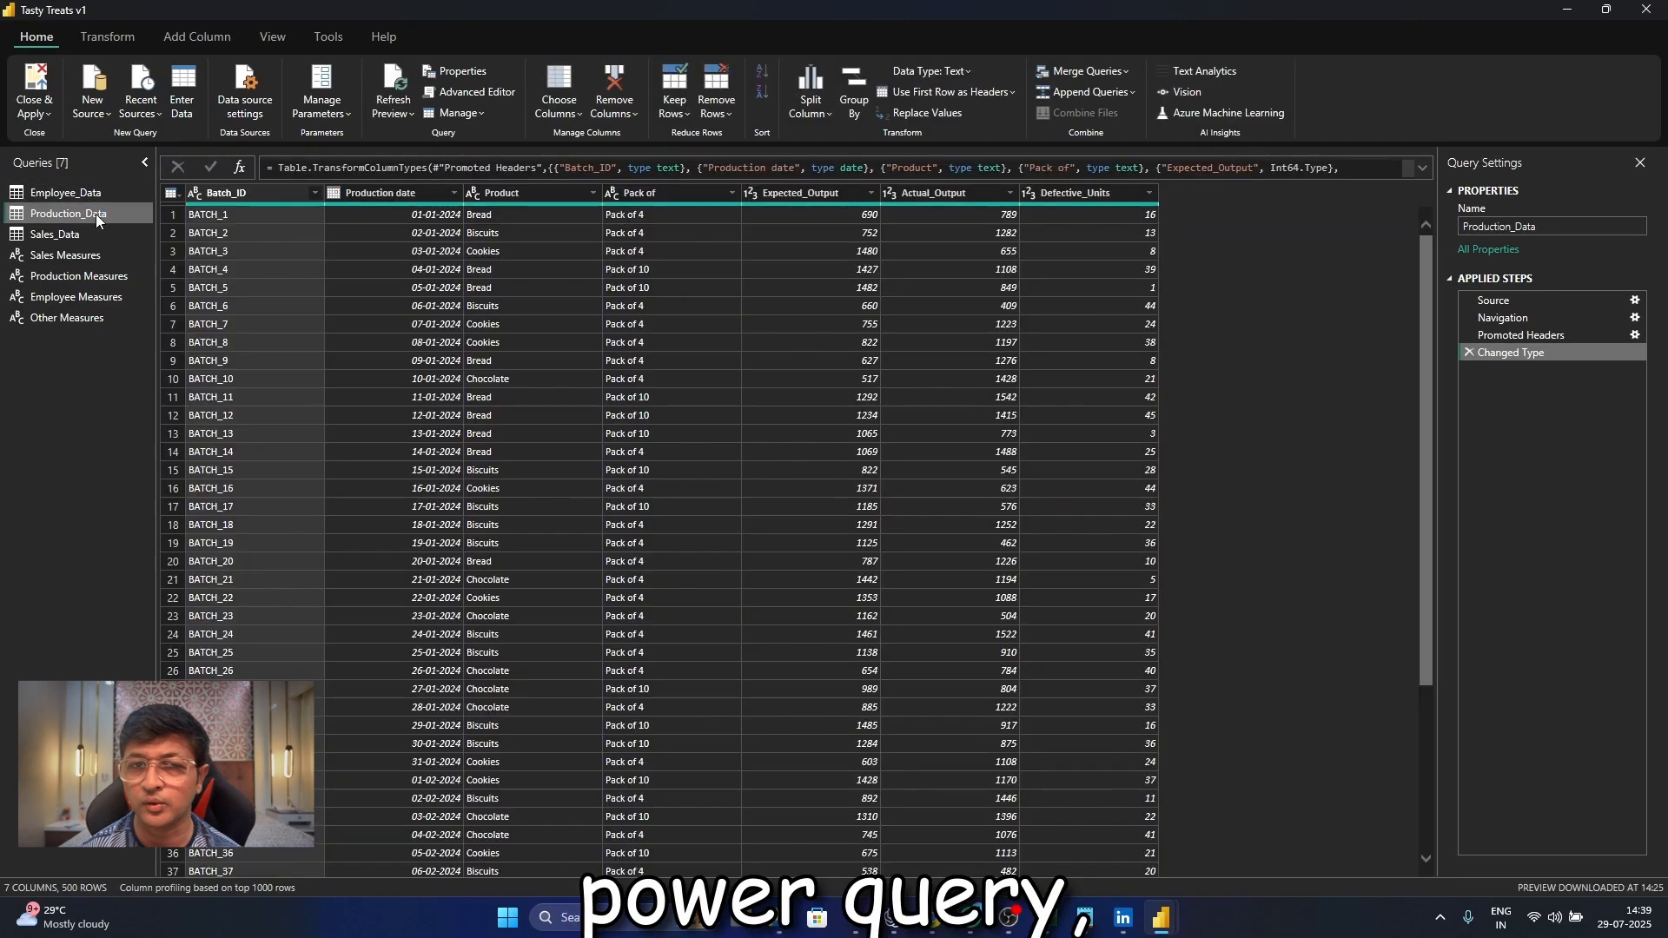
left_click(88, 241)
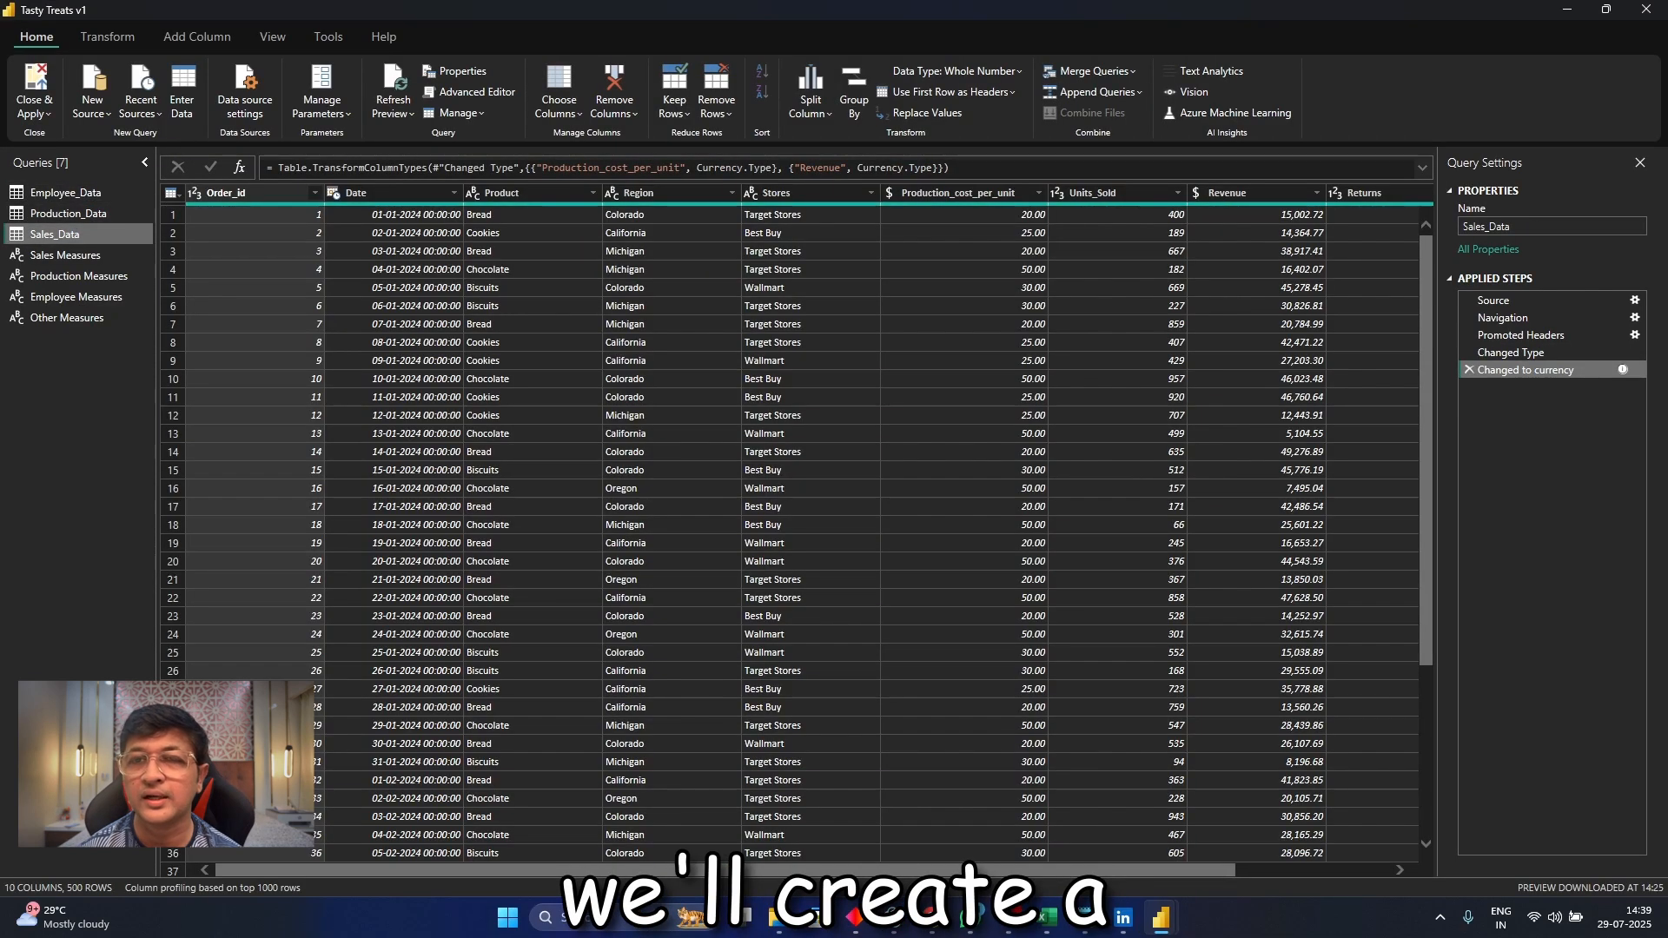
left_click_drag(774, 872, 928, 871)
left_click(1306, 193)
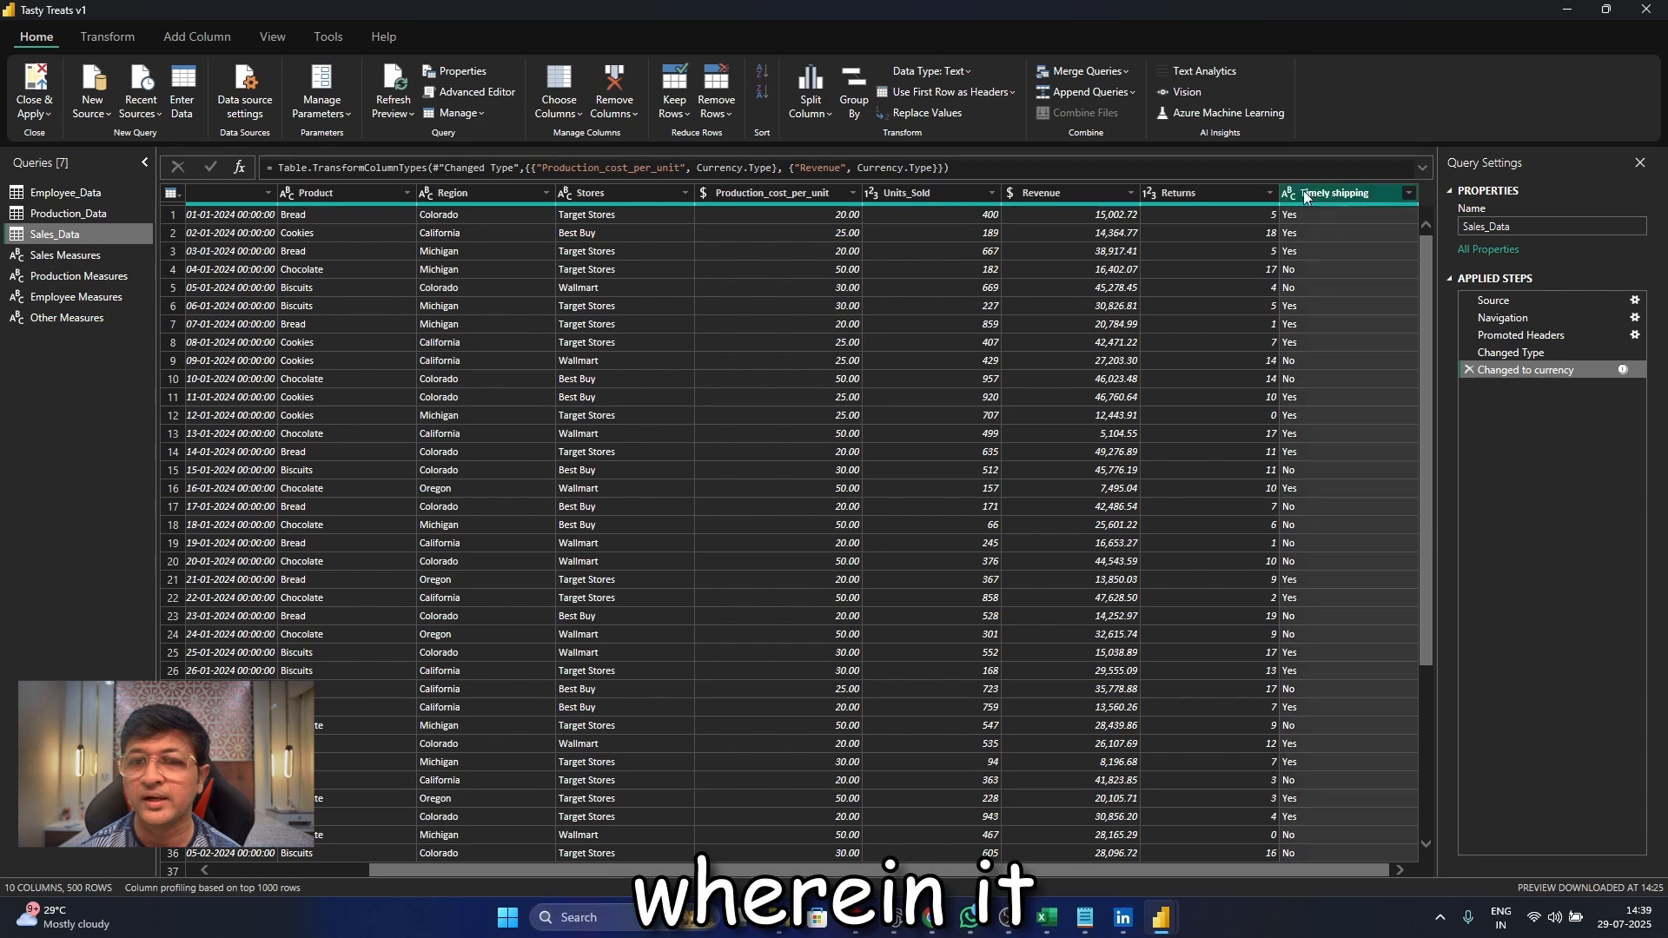
Start a conditional column in the Sales_Data query and name it "Shipping Status"
left_click(198, 37)
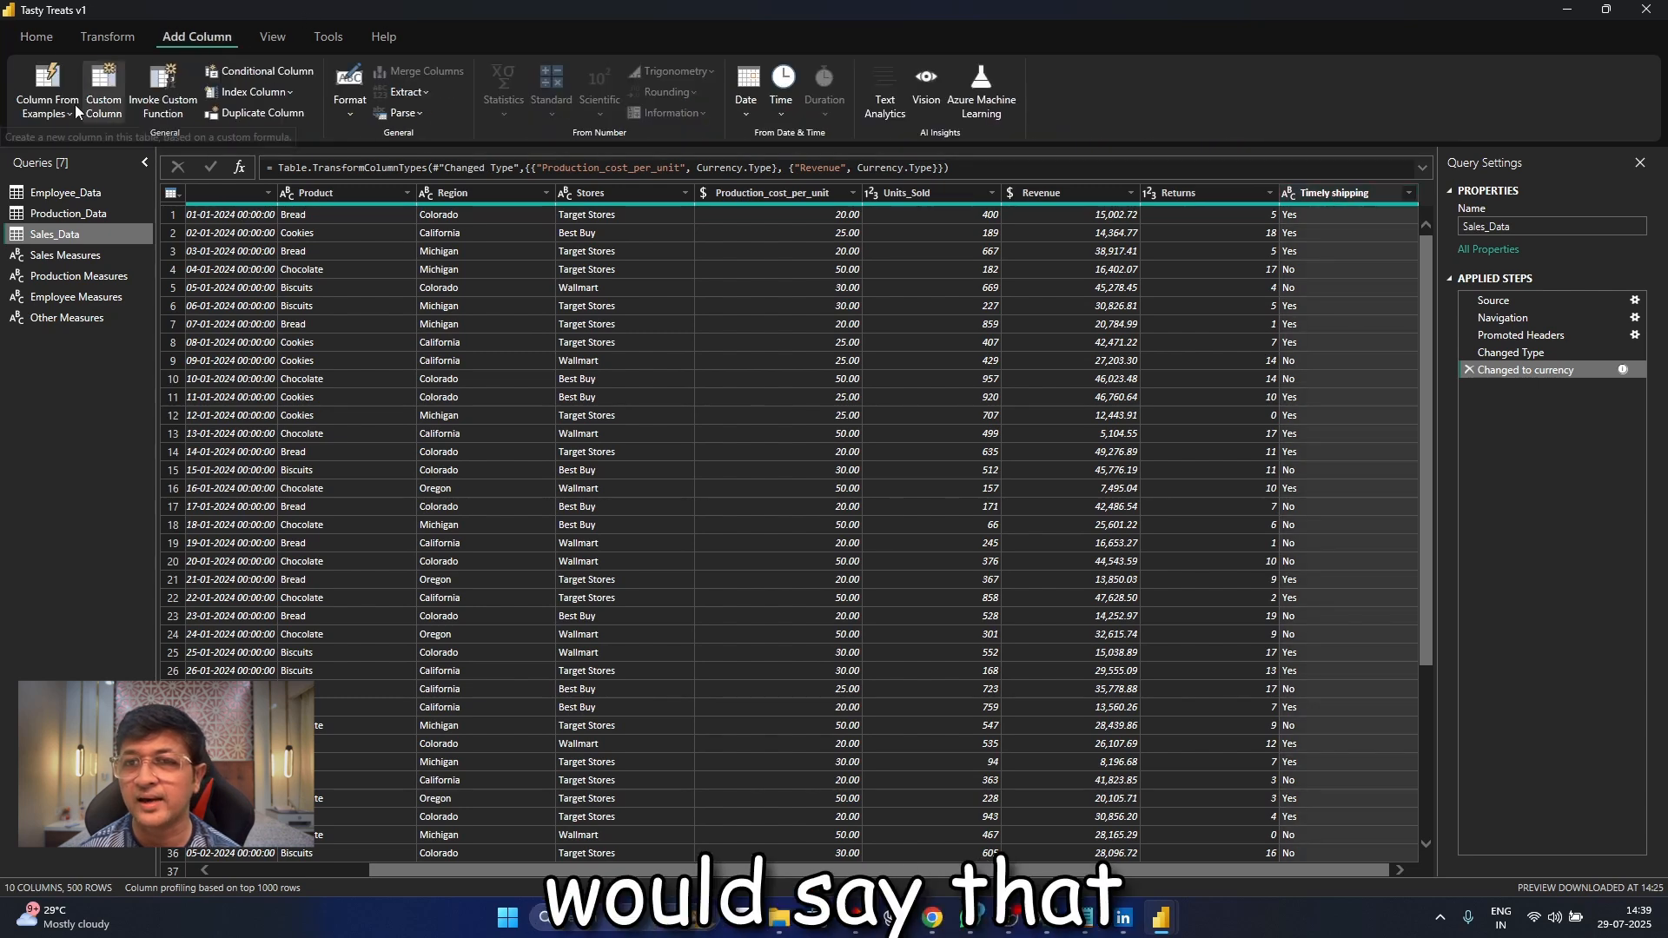
left_click(233, 76)
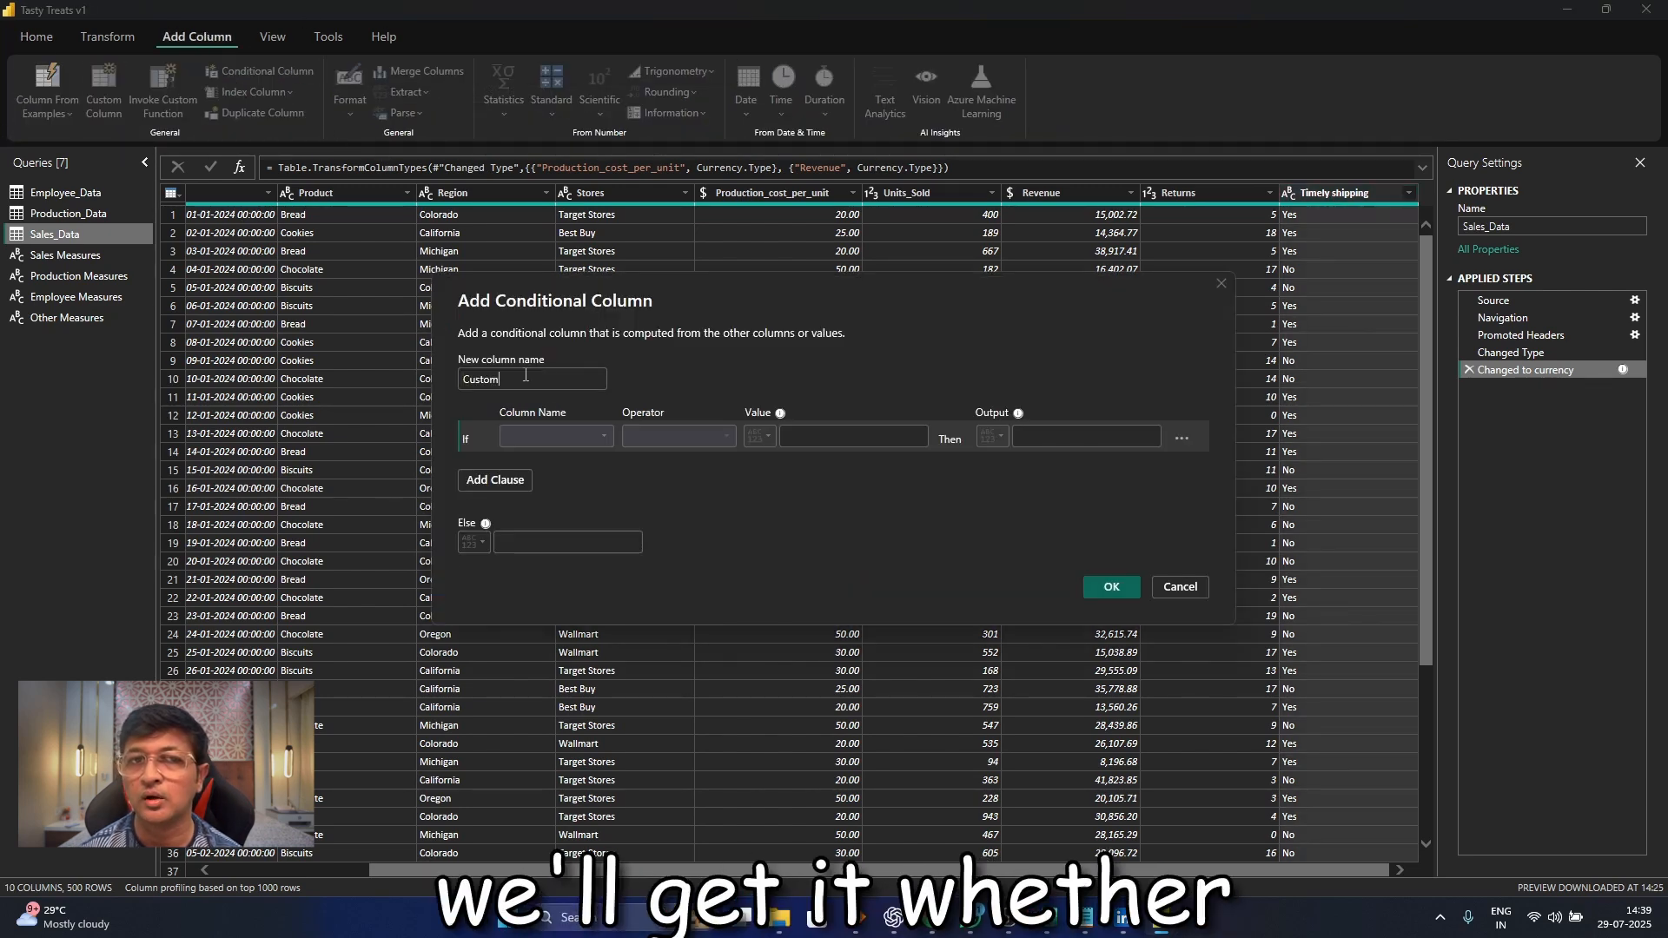
type("Shippi")
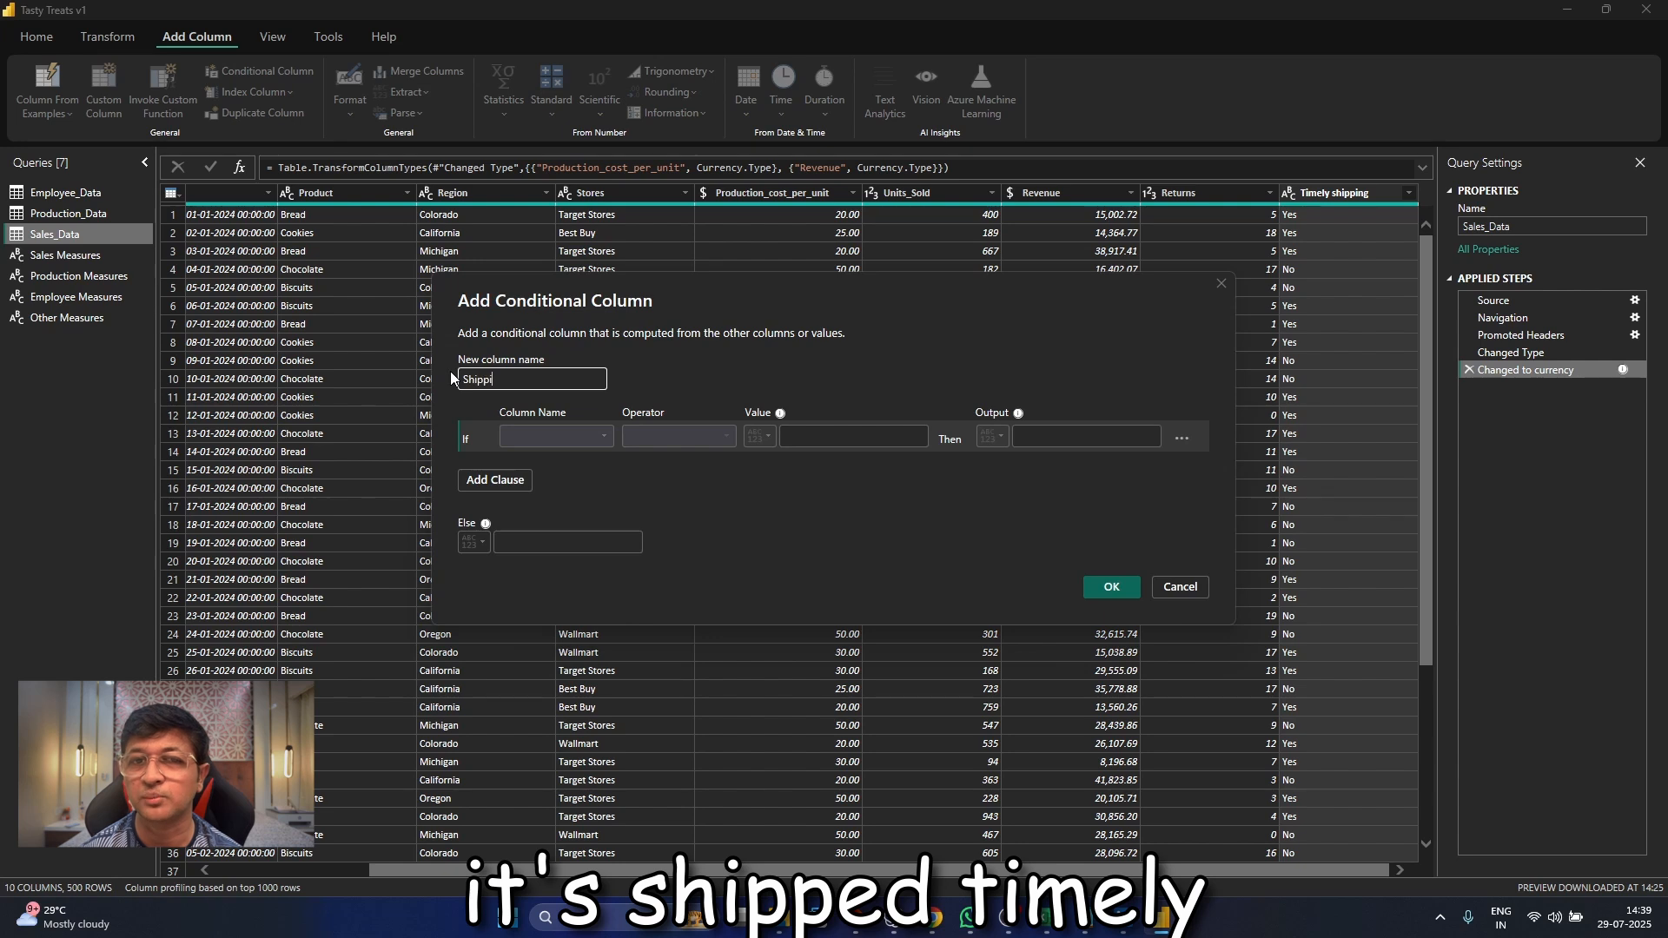
type("ng Status")
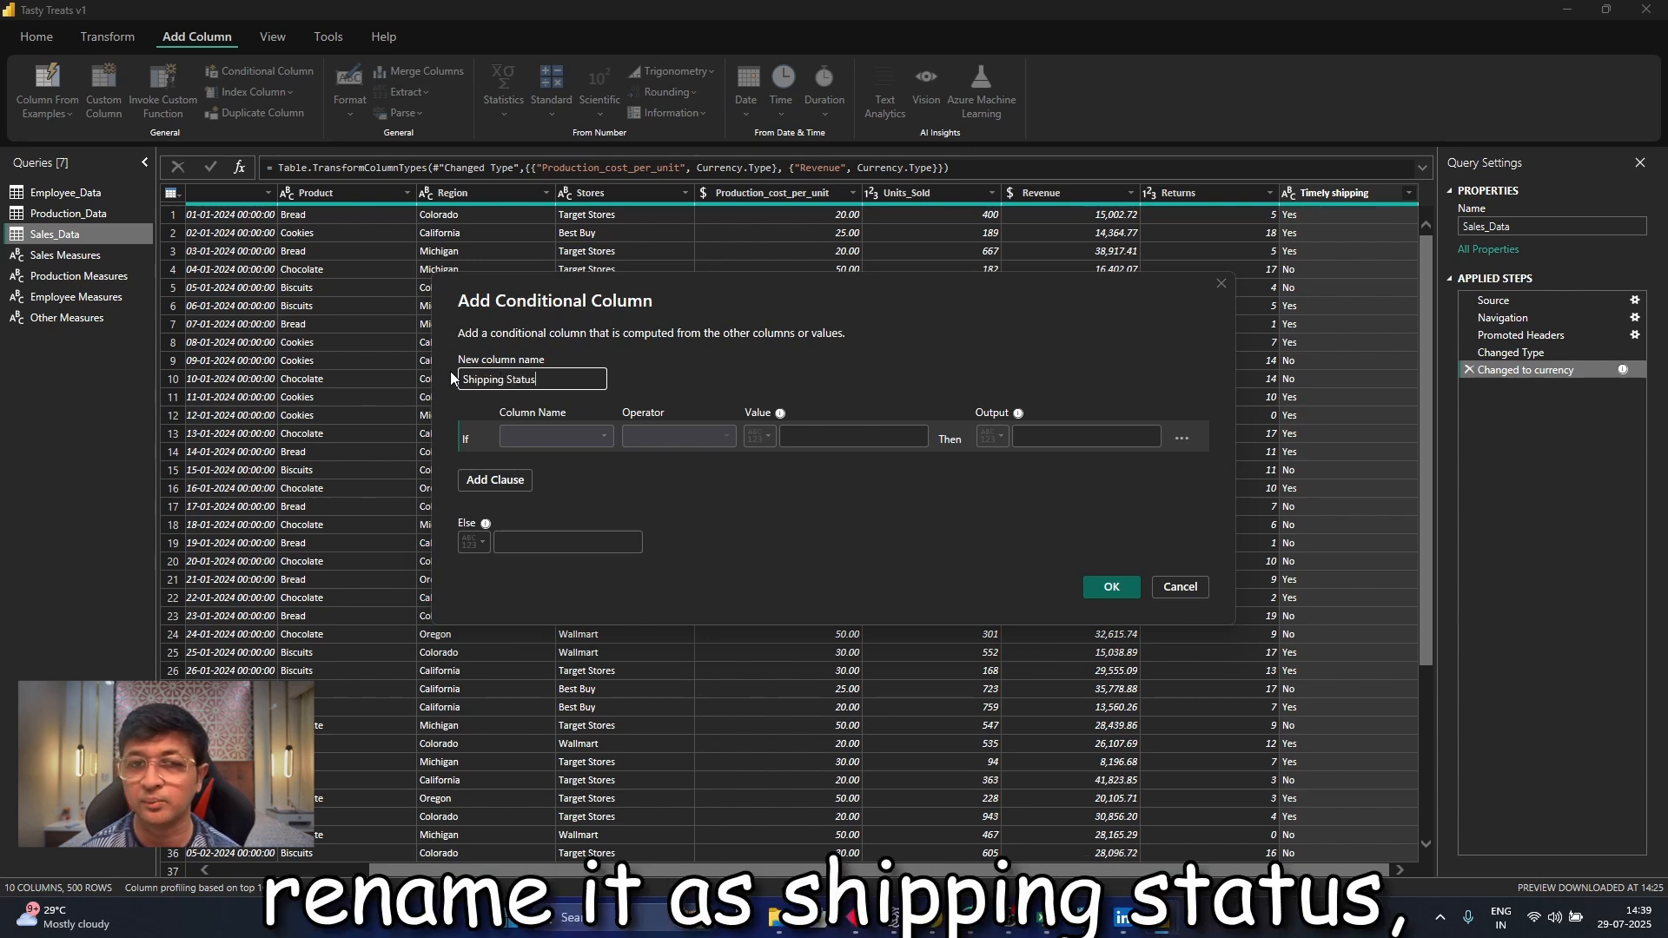
Set the conditional column's If clause to Timely shipping begins with "Yes"
left_click(604, 437)
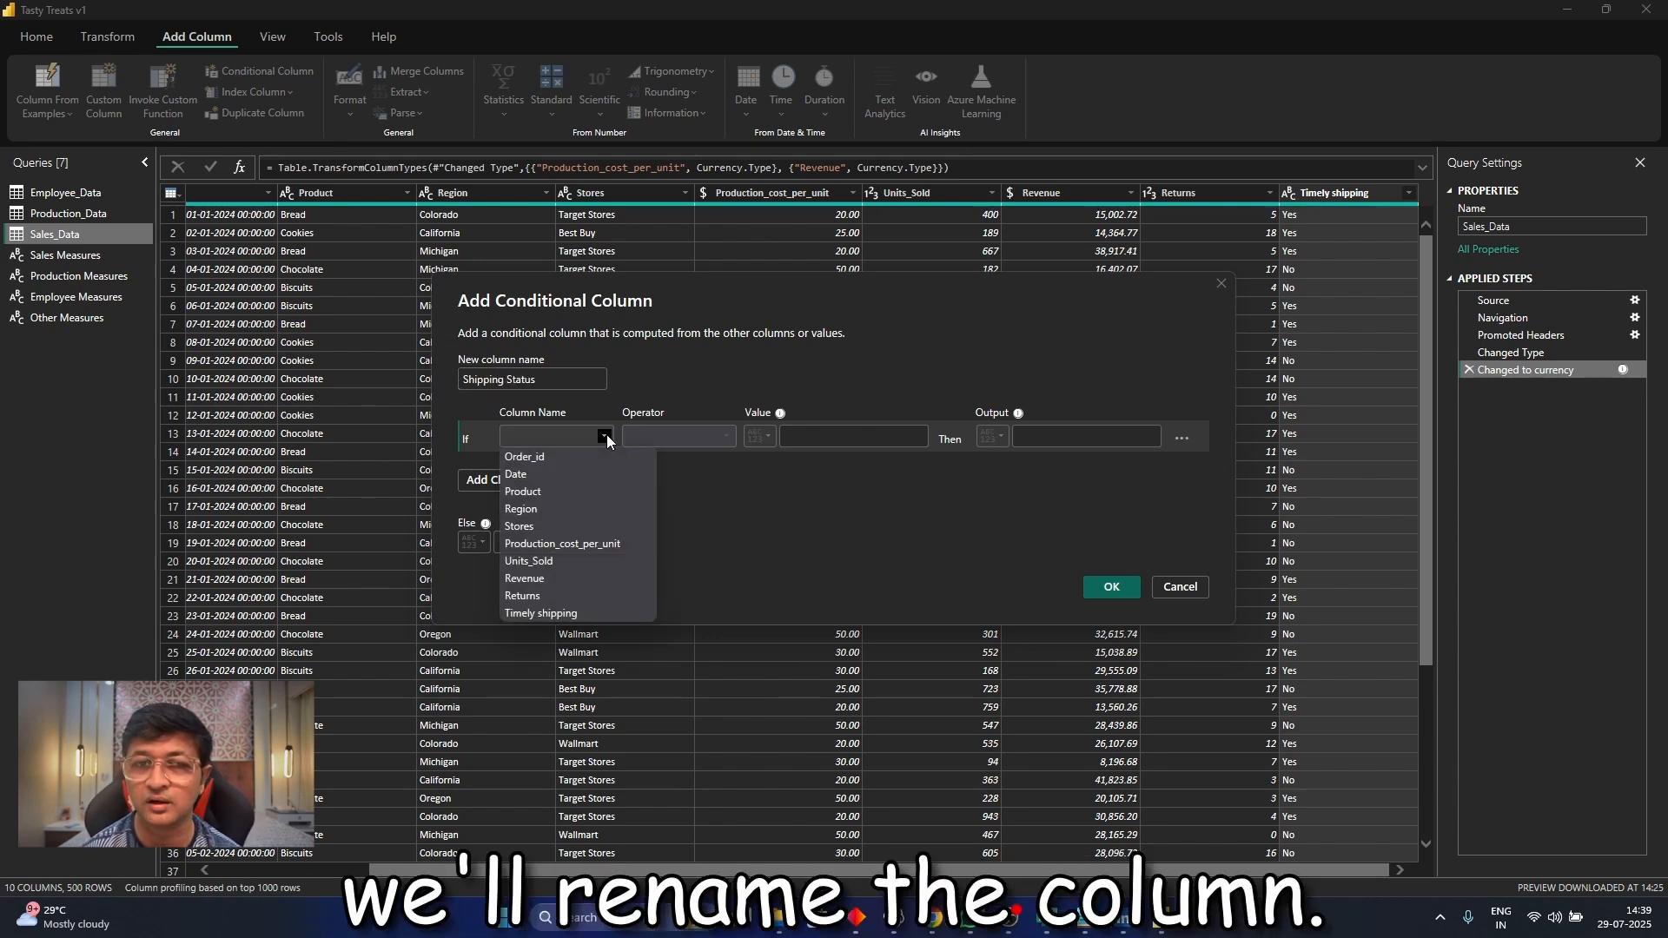
left_click(602, 612)
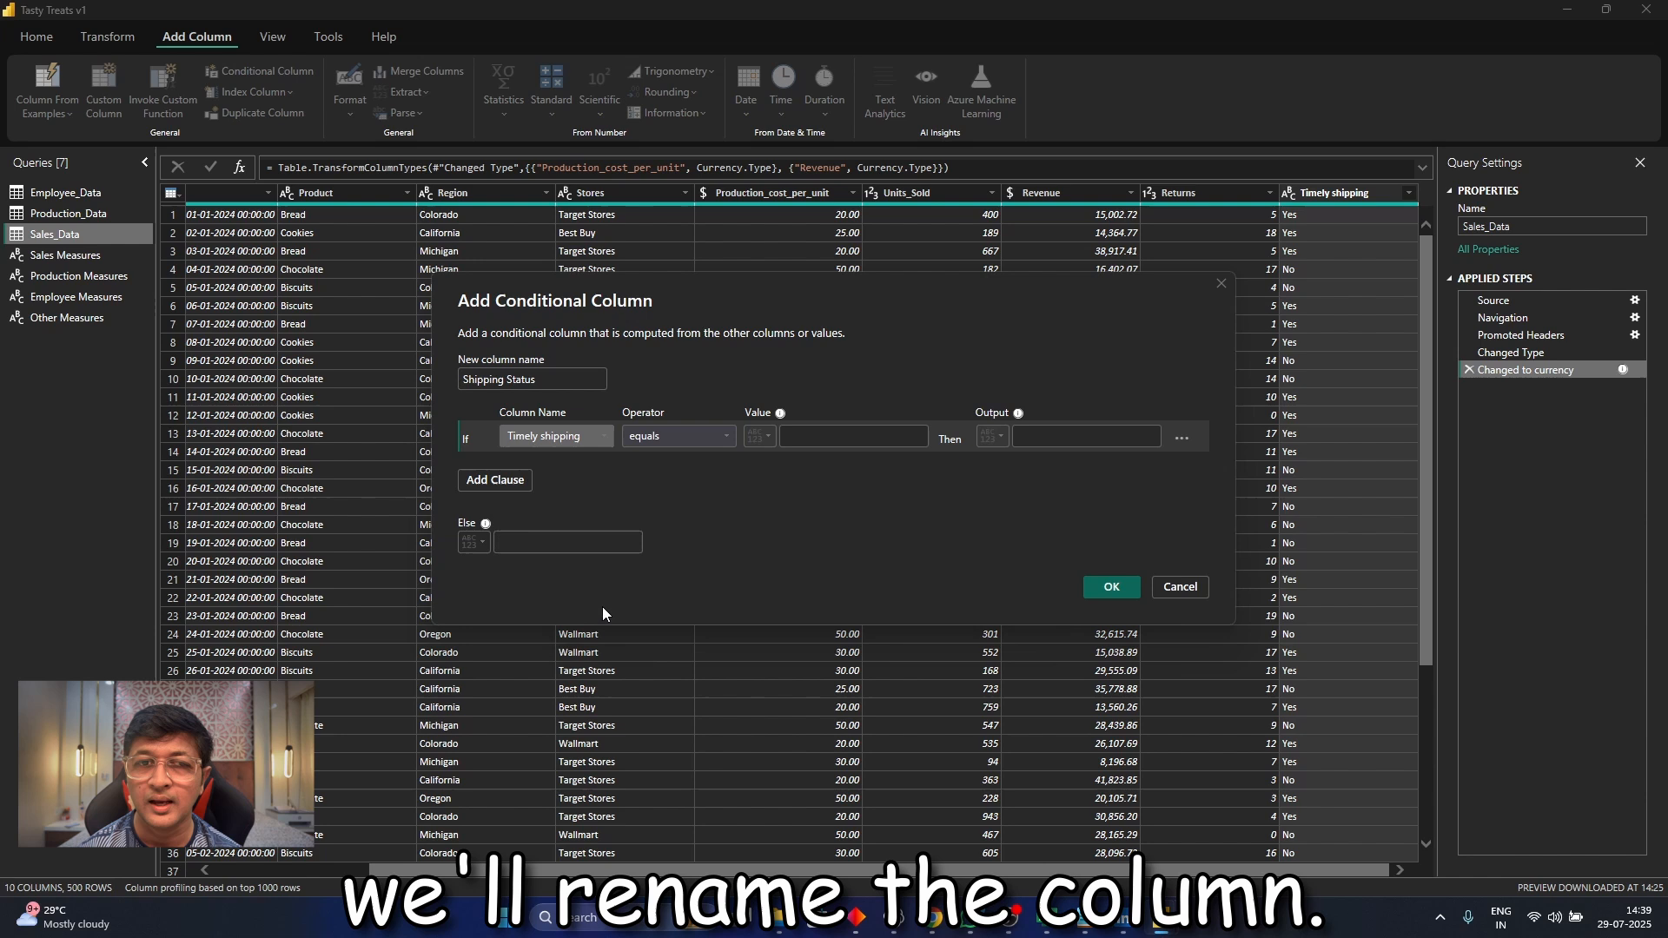
left_click(691, 434)
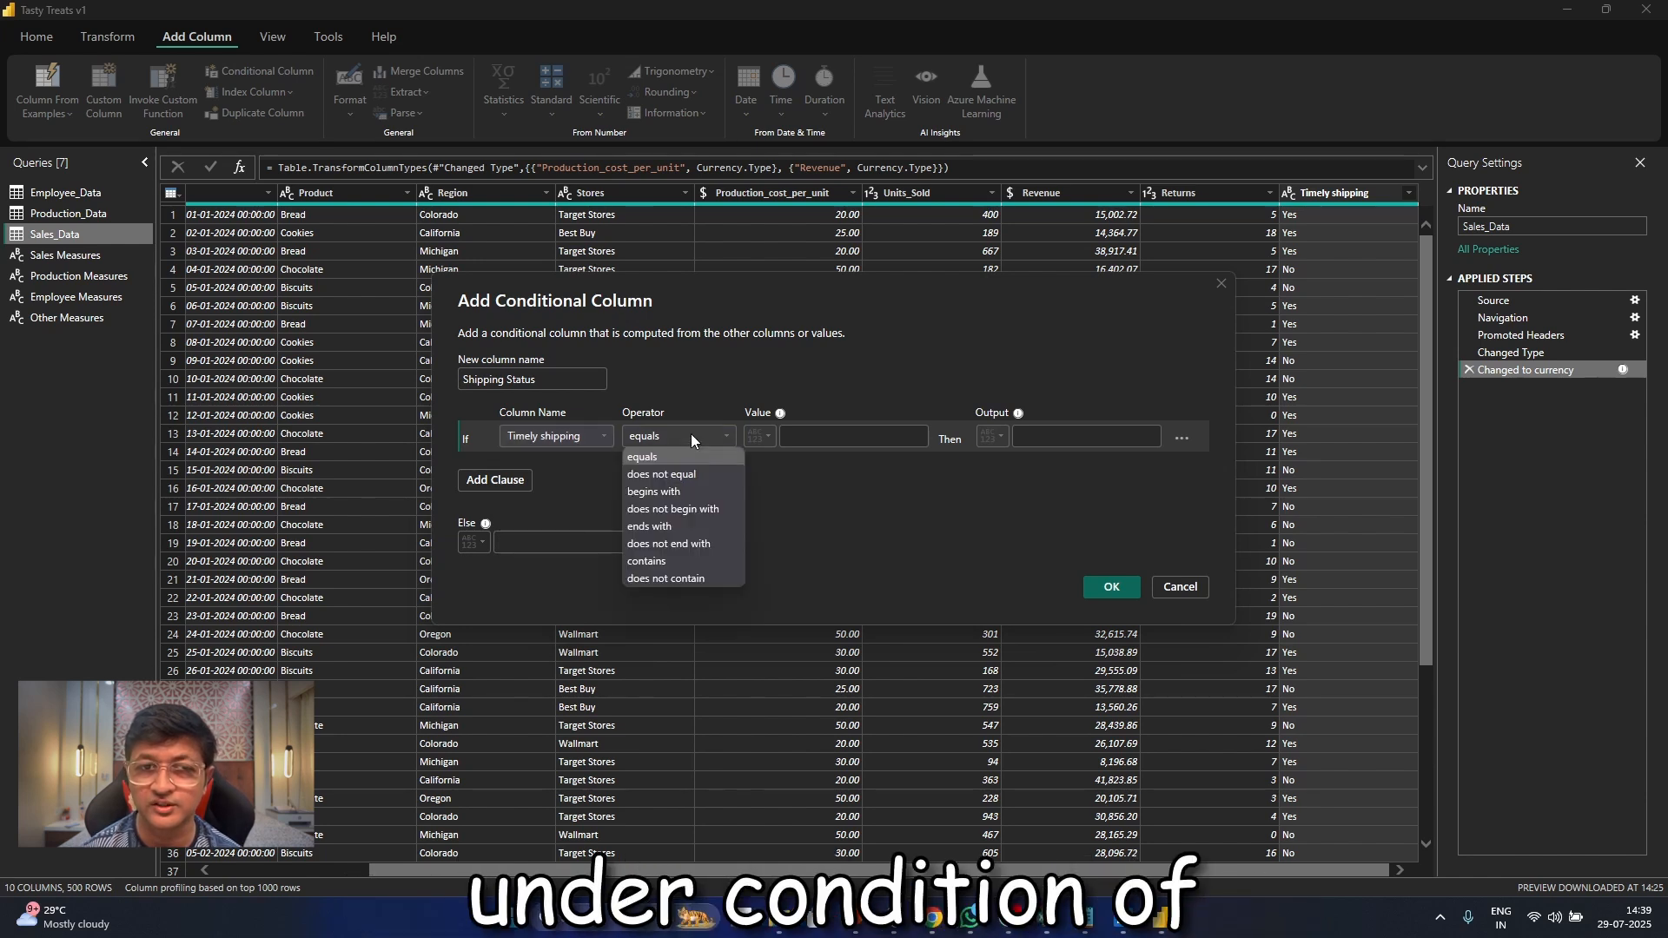
left_click(706, 492)
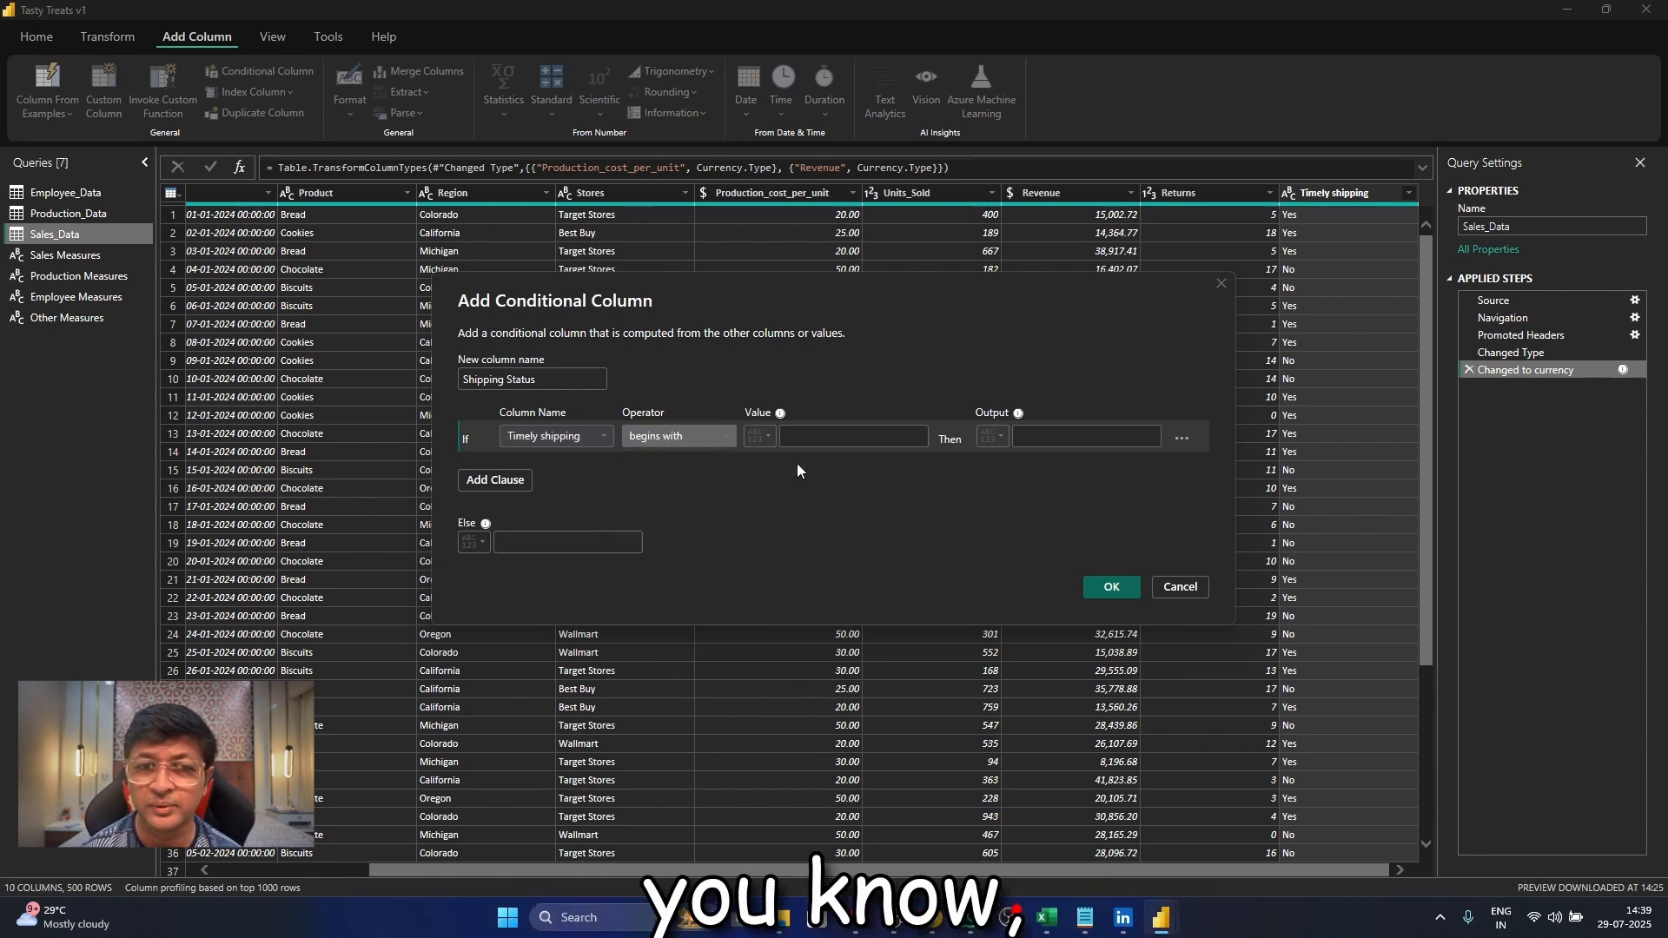
left_click(808, 434)
type("Yes")
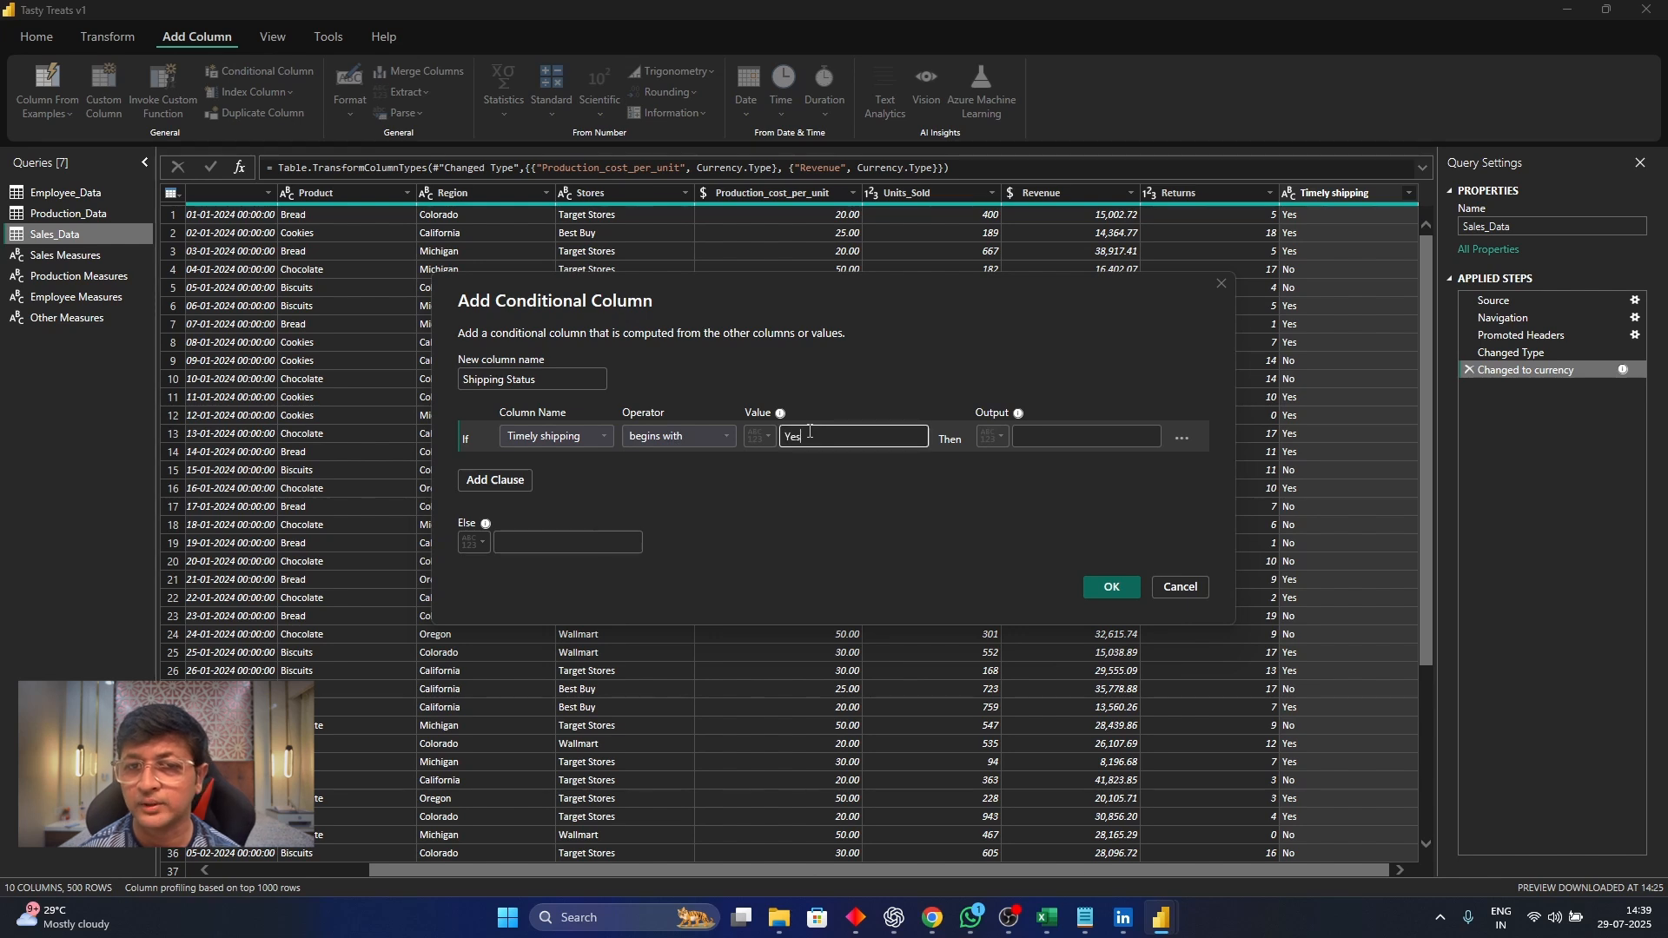
Set the clause's output to "Timely" and the Else value to "Late", and create the conditional column
left_click(1070, 442)
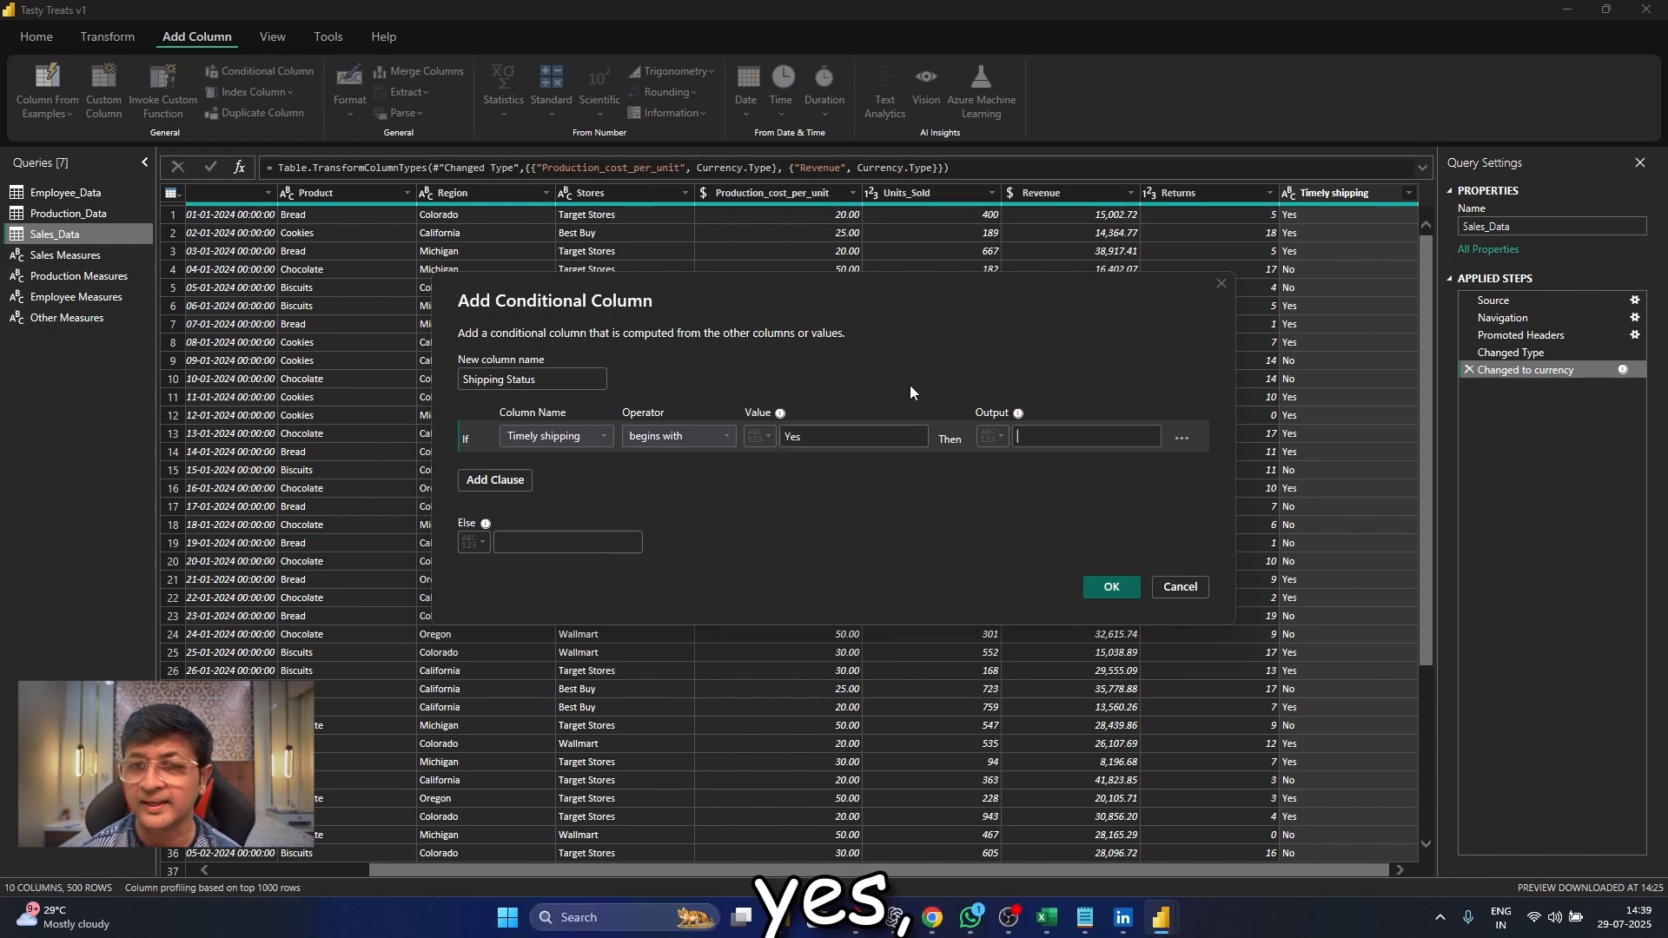
type("Shi")
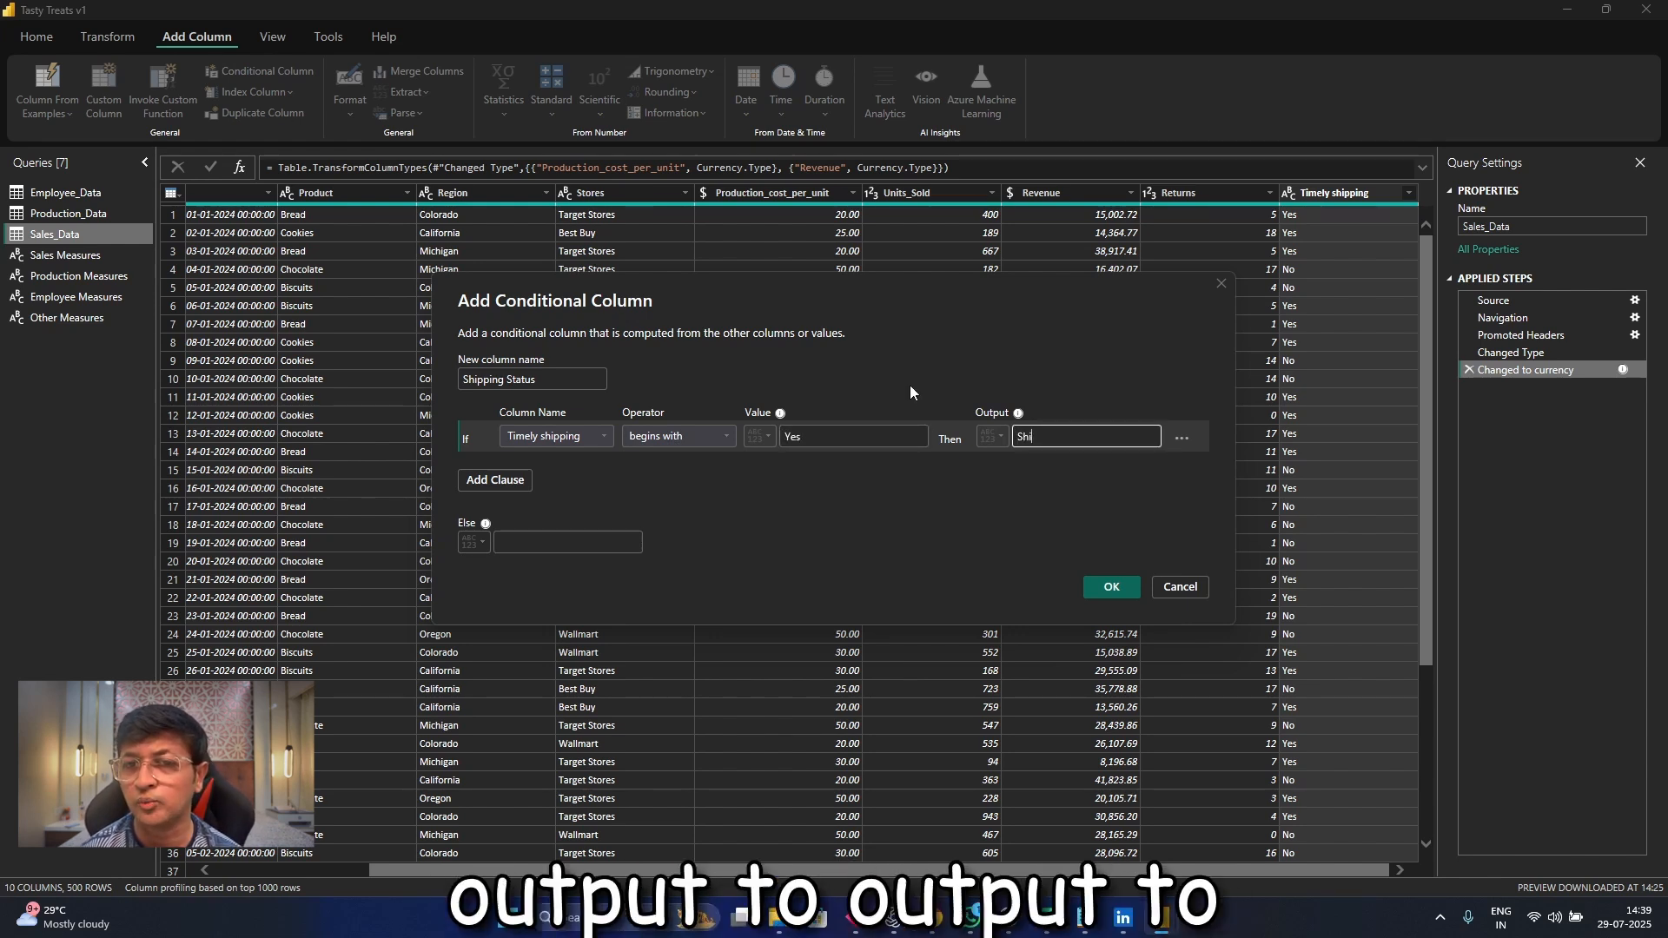
type("pped Tim")
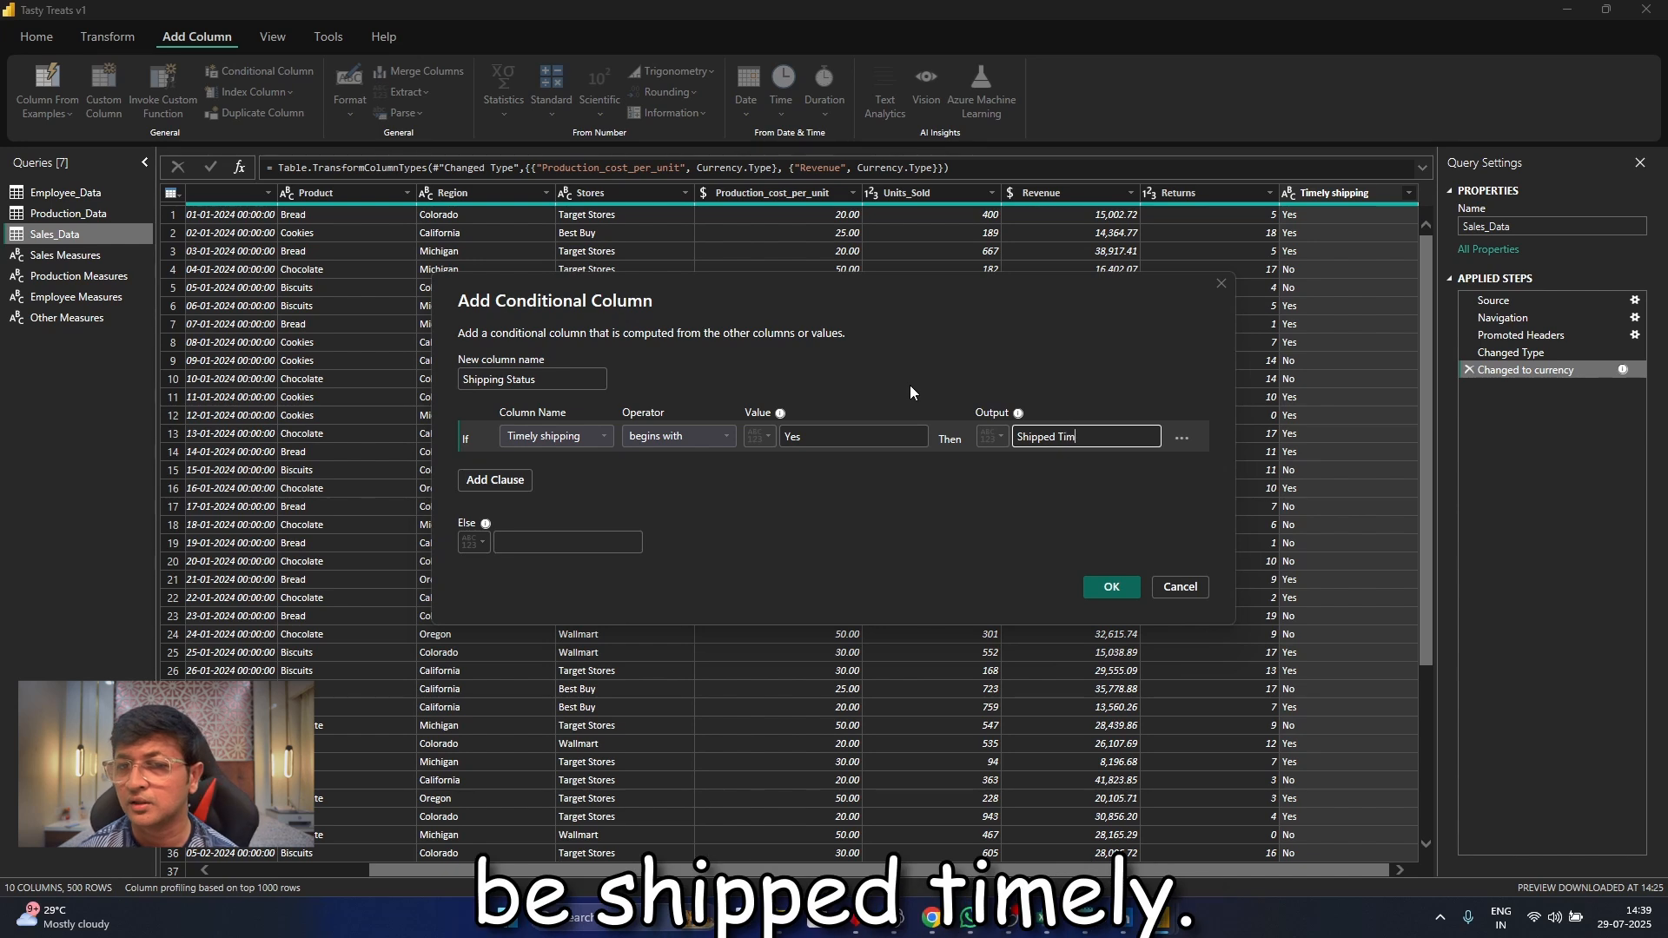
type("ely")
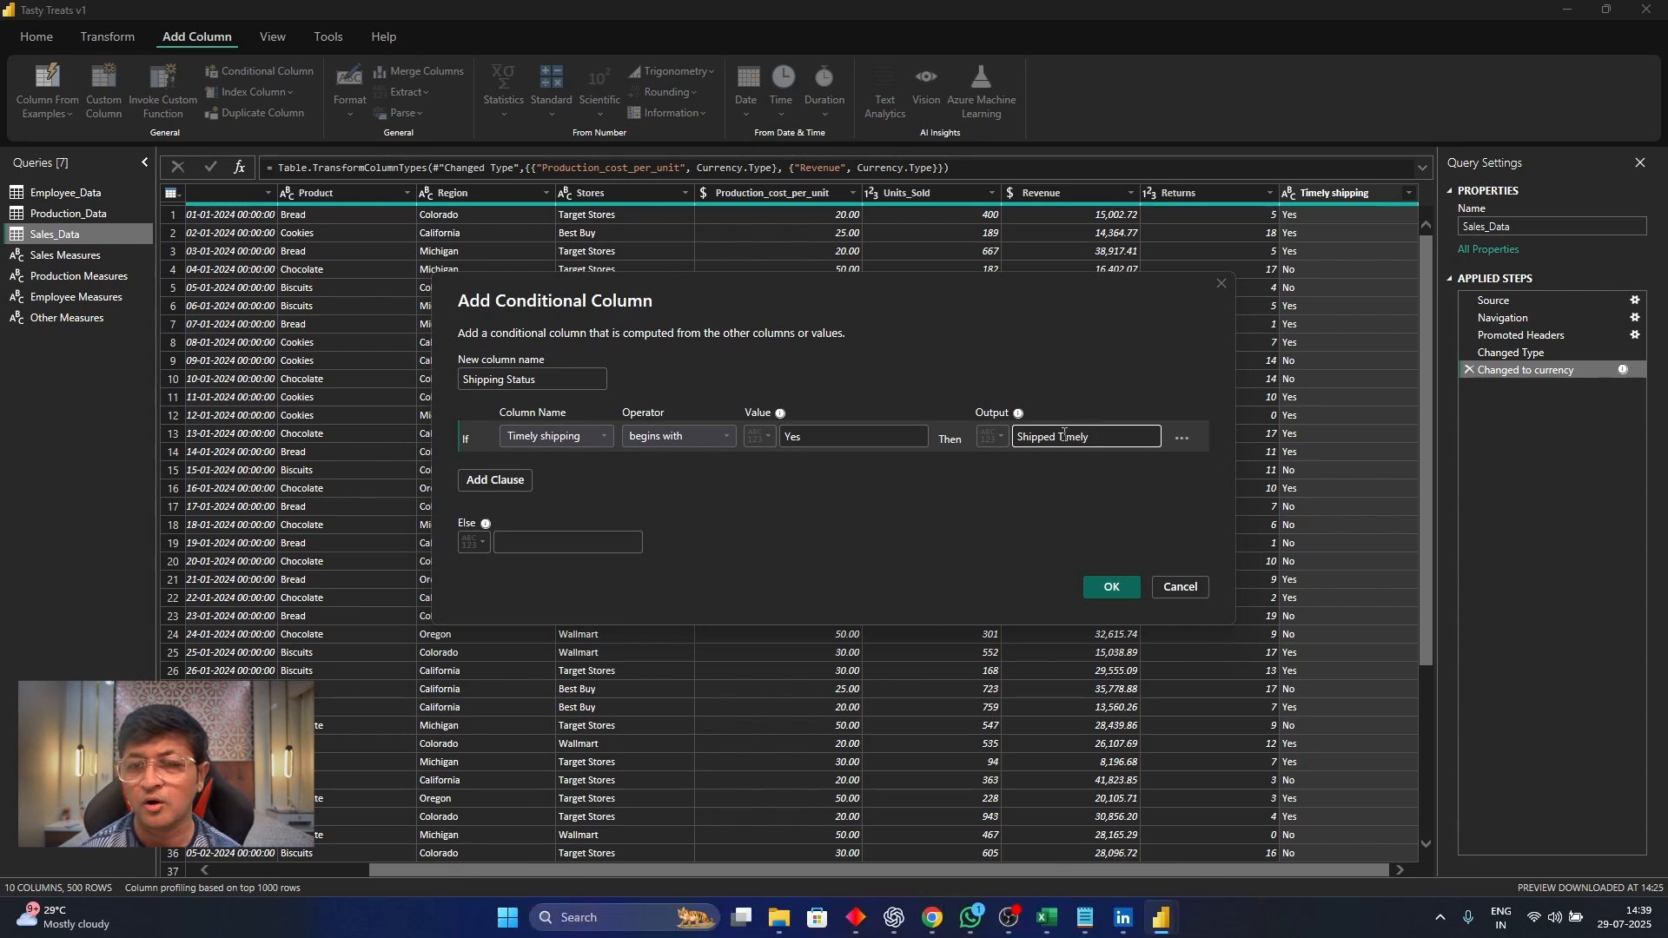
left_click_drag(1058, 437, 984, 445)
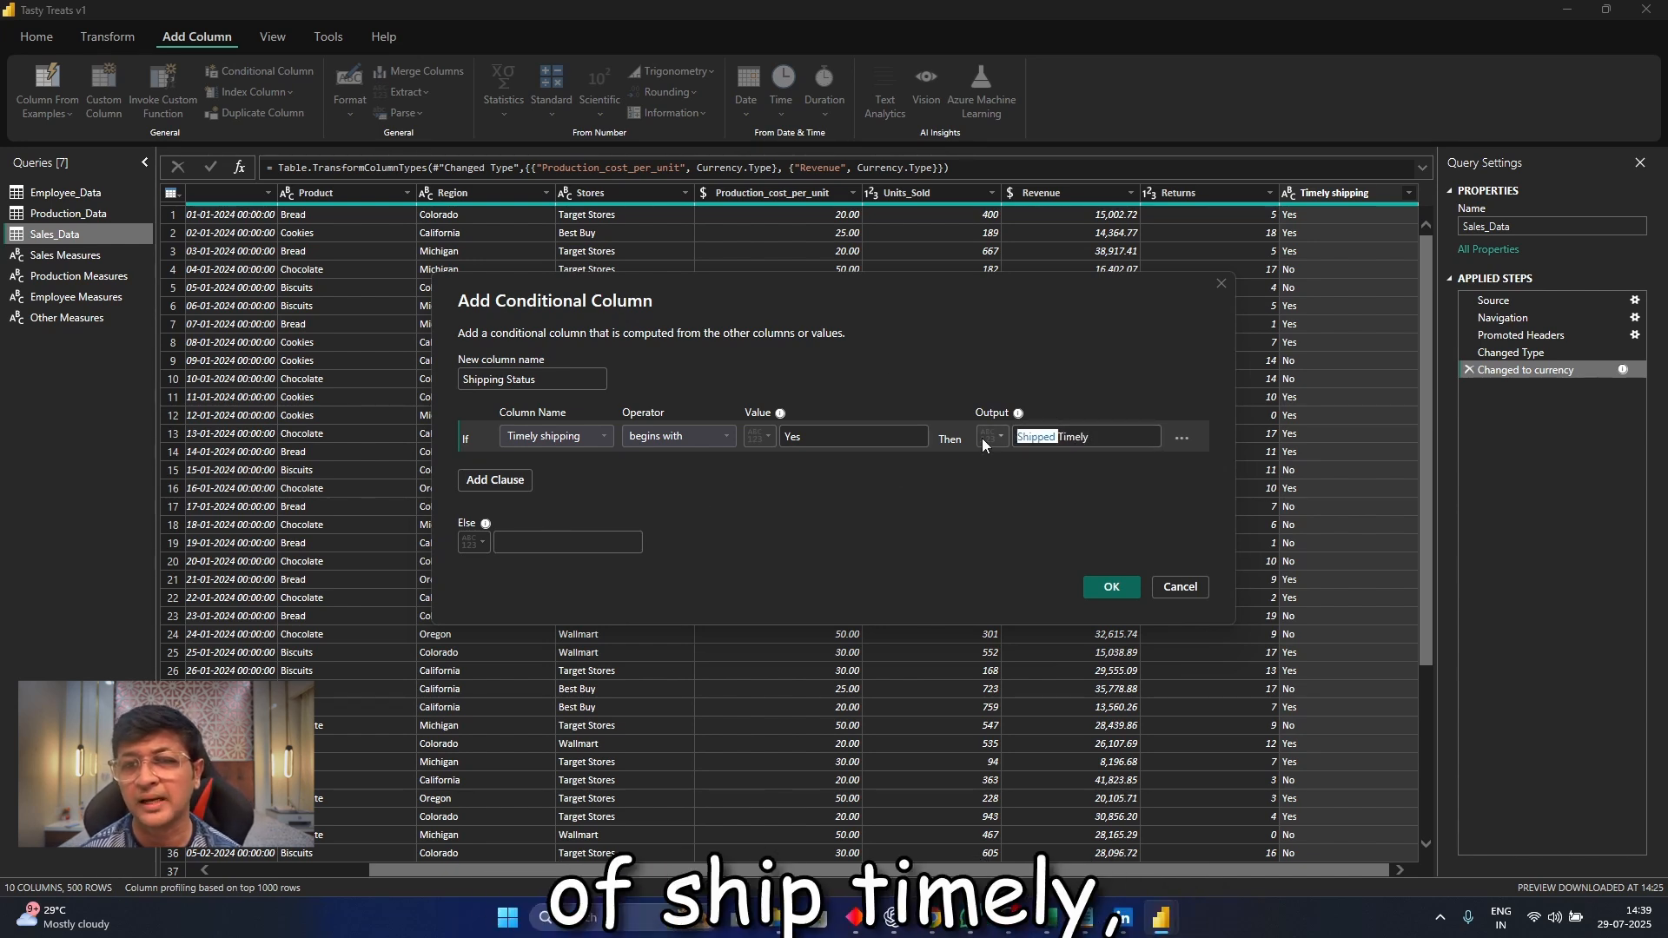
key("BackSpace")
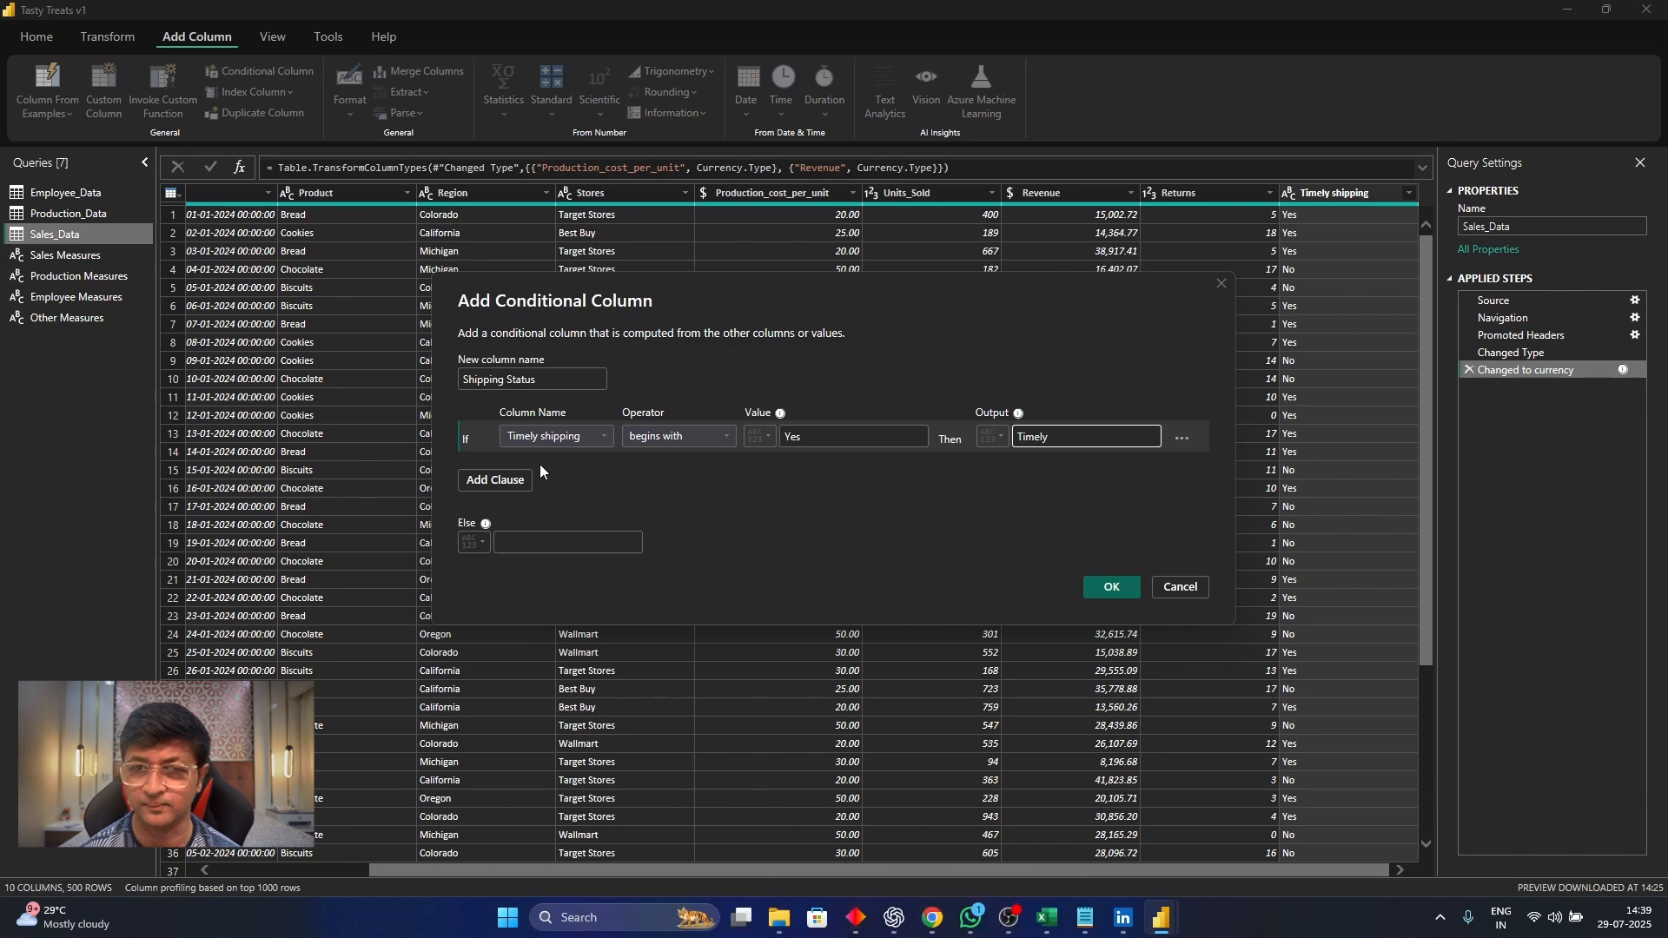
left_click(539, 542)
type("Late")
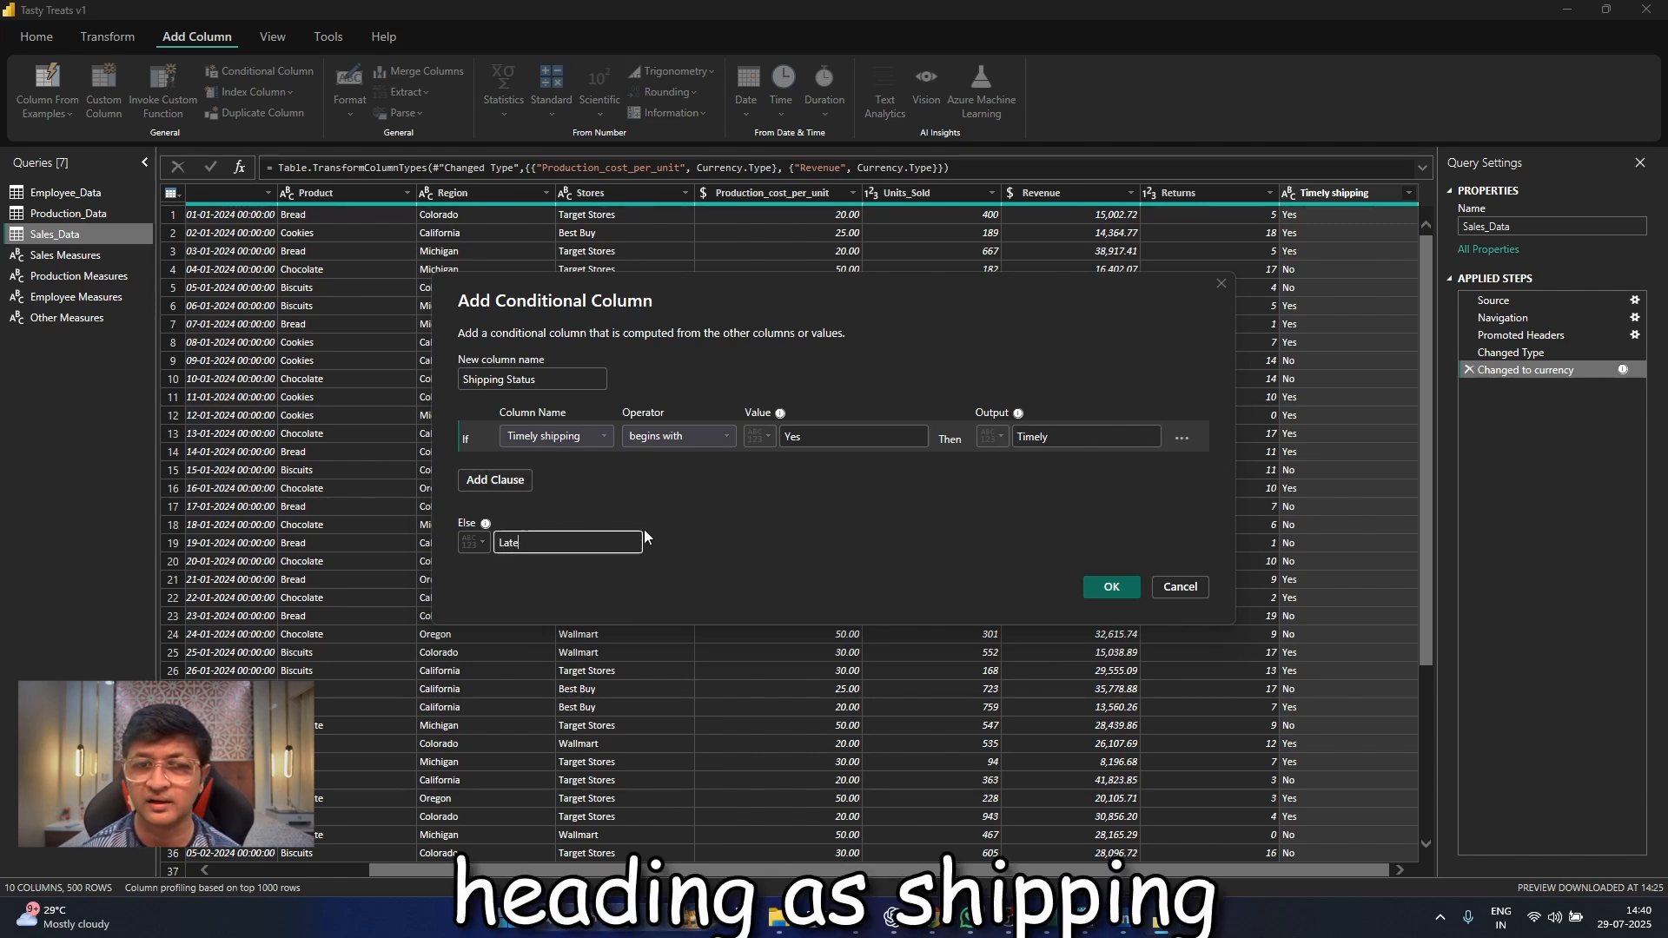
left_click(1107, 586)
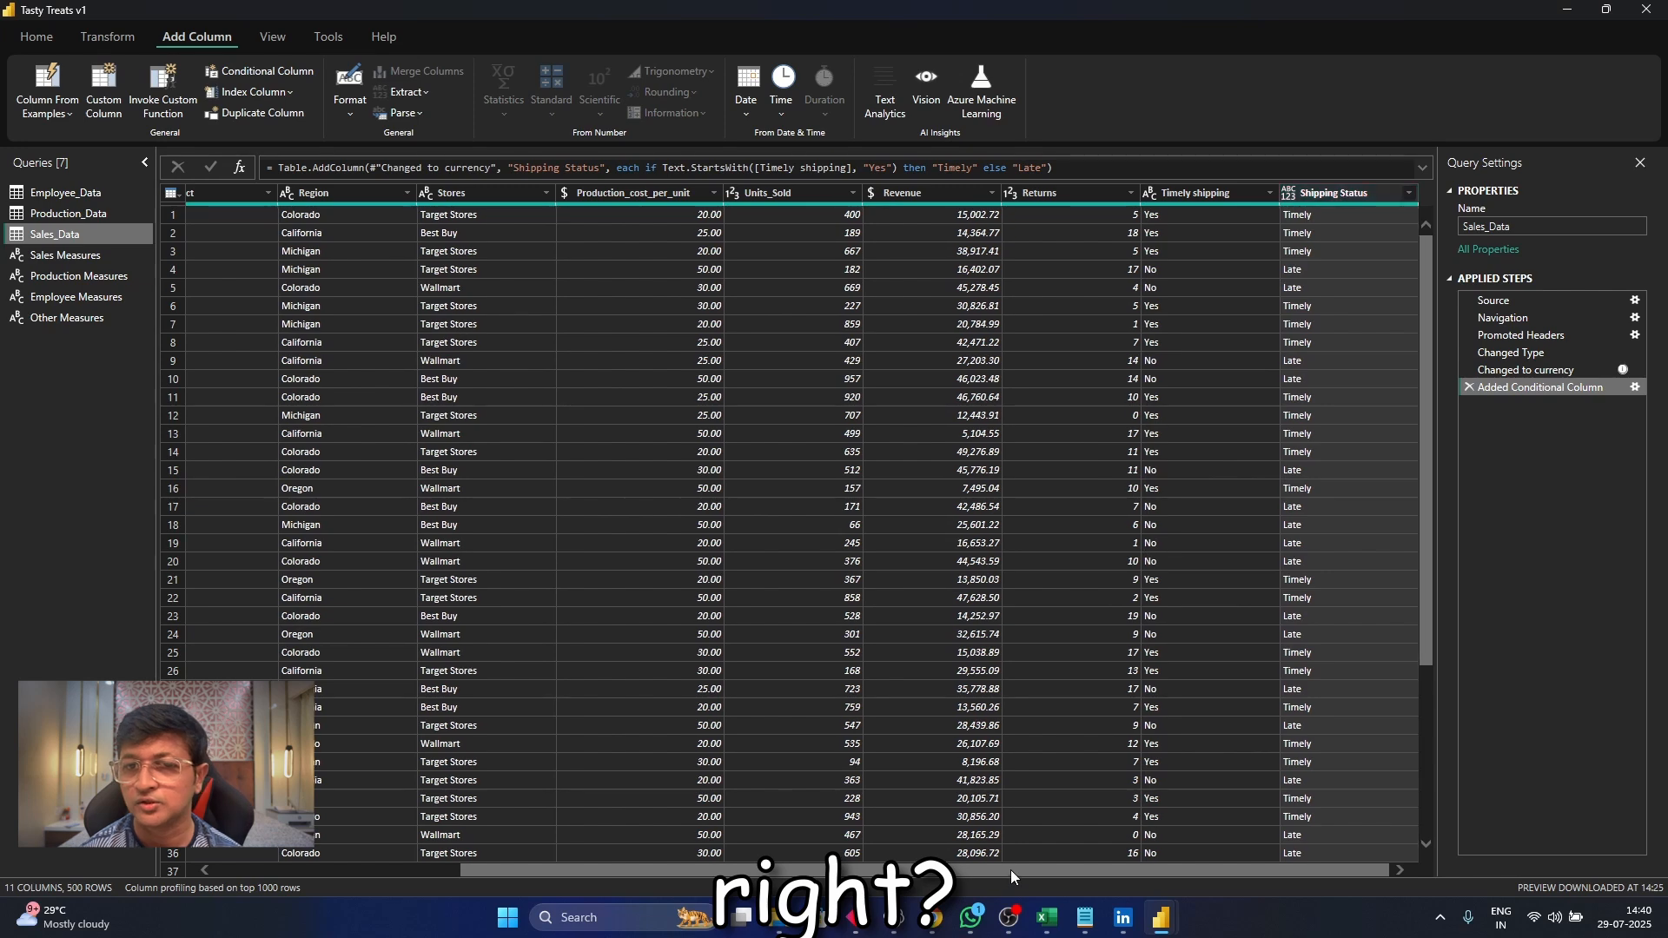
Change the name of the Added Conditional Column applied step to "Added Shipping status Column" in its properties
left_click(1636, 392)
left_click(1181, 586)
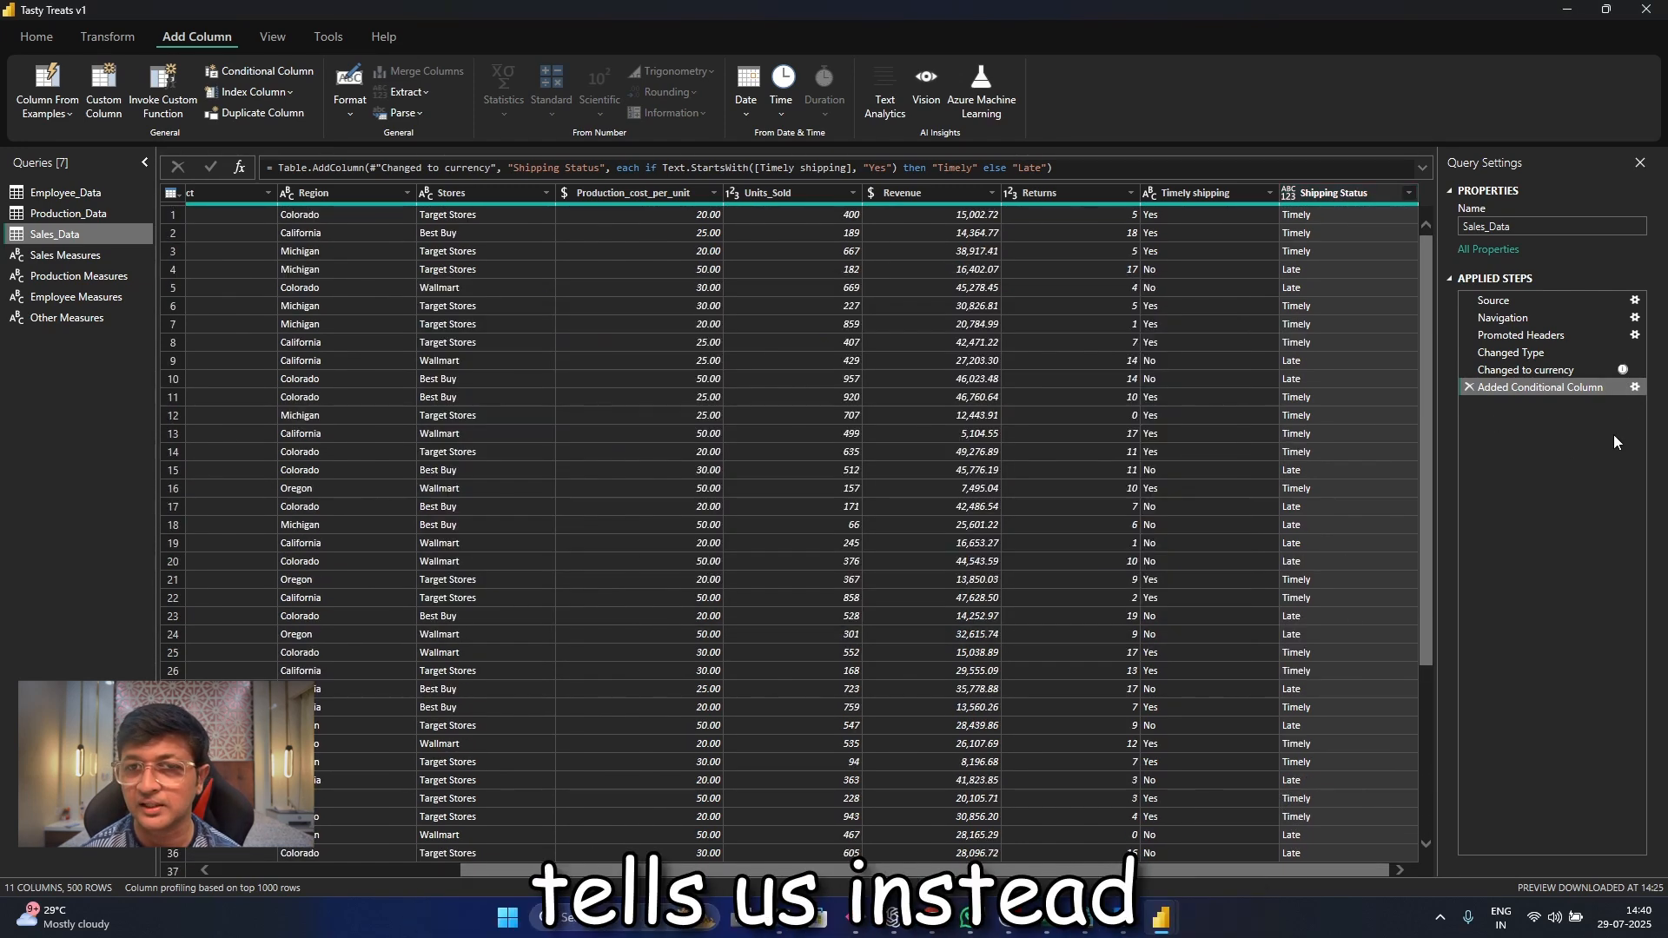
right_click(1583, 387)
left_click(1613, 609)
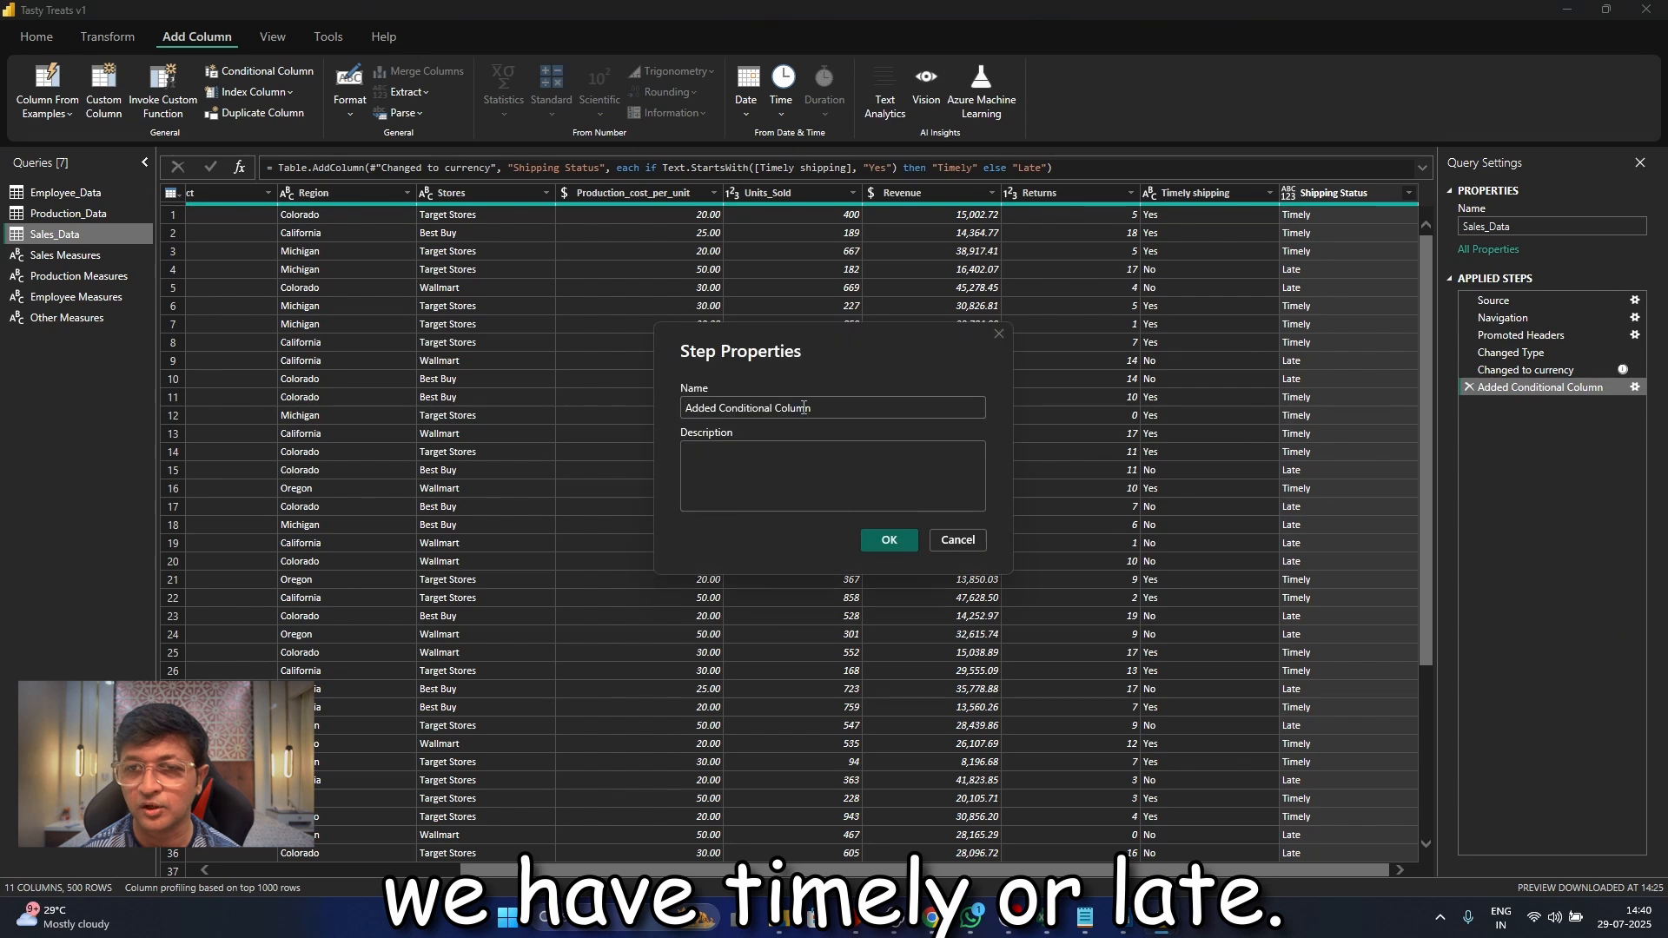
left_click_drag(811, 408, 691, 408)
left_click(777, 468)
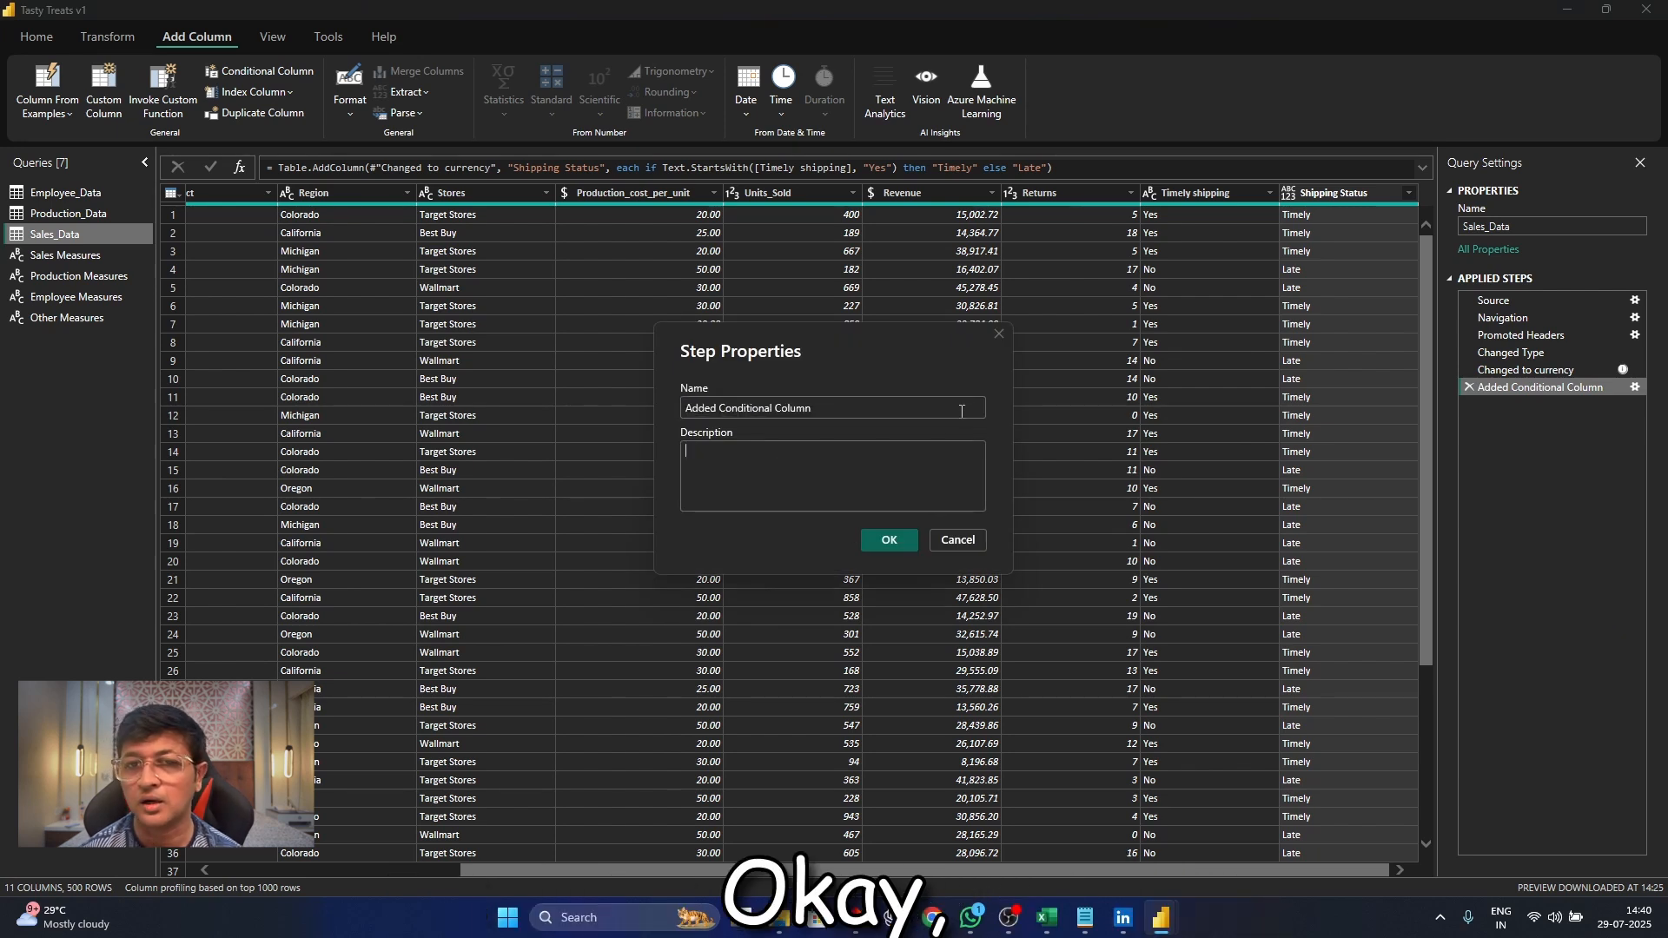
left_click_drag(723, 419, 717, 416)
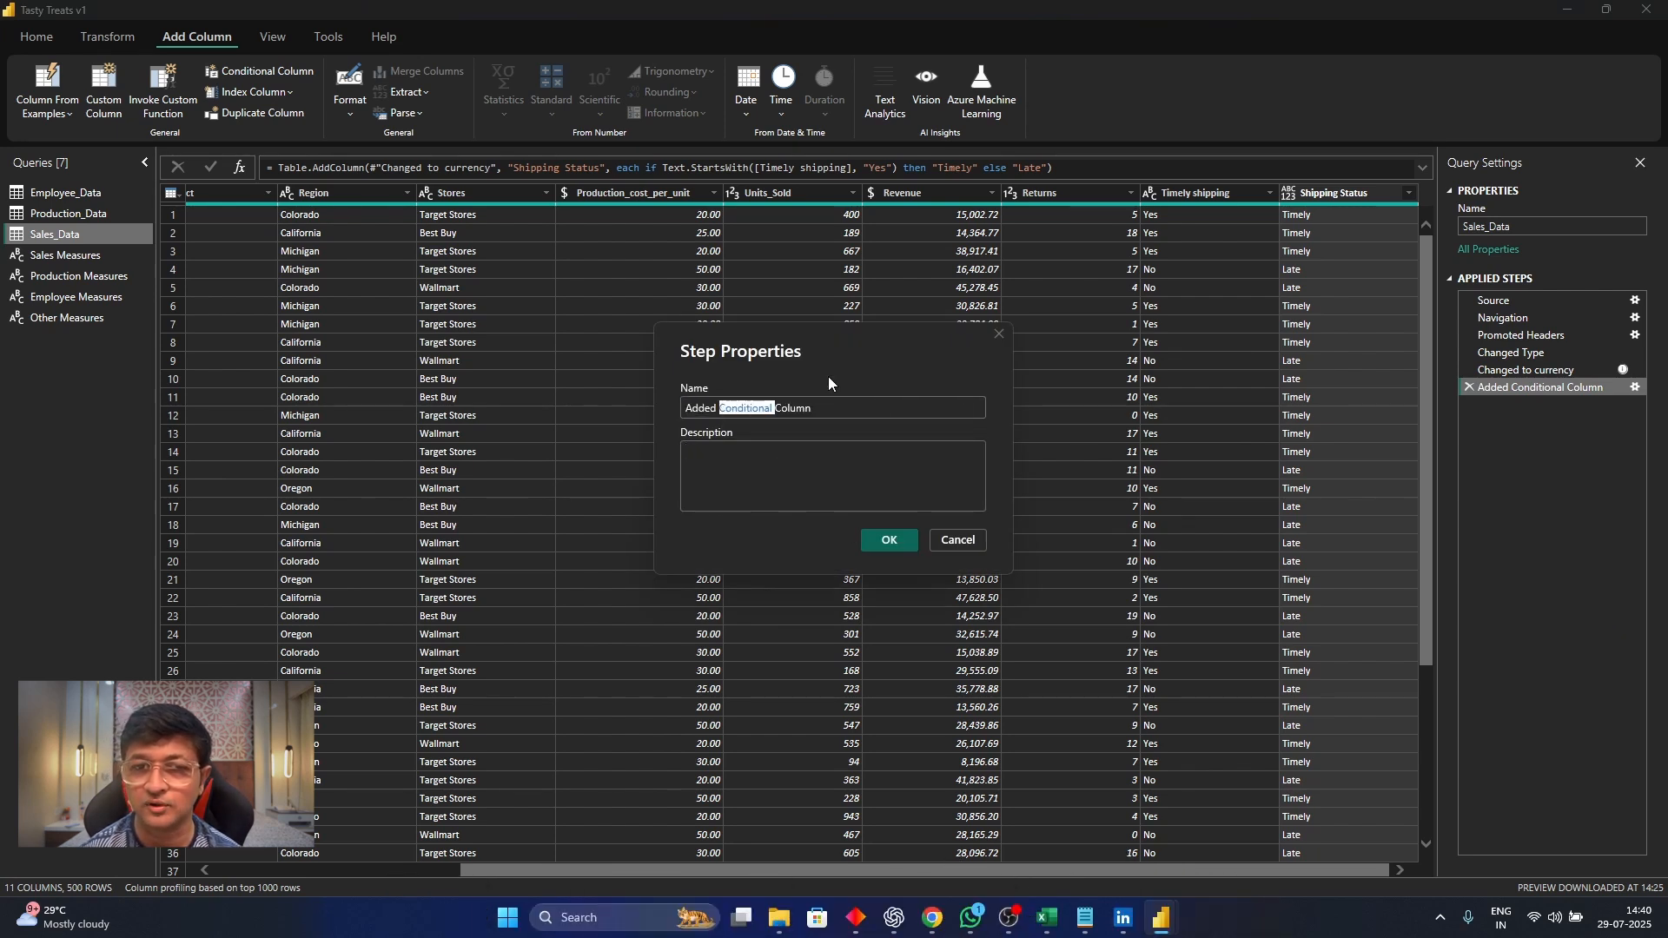
type("Shipping sta")
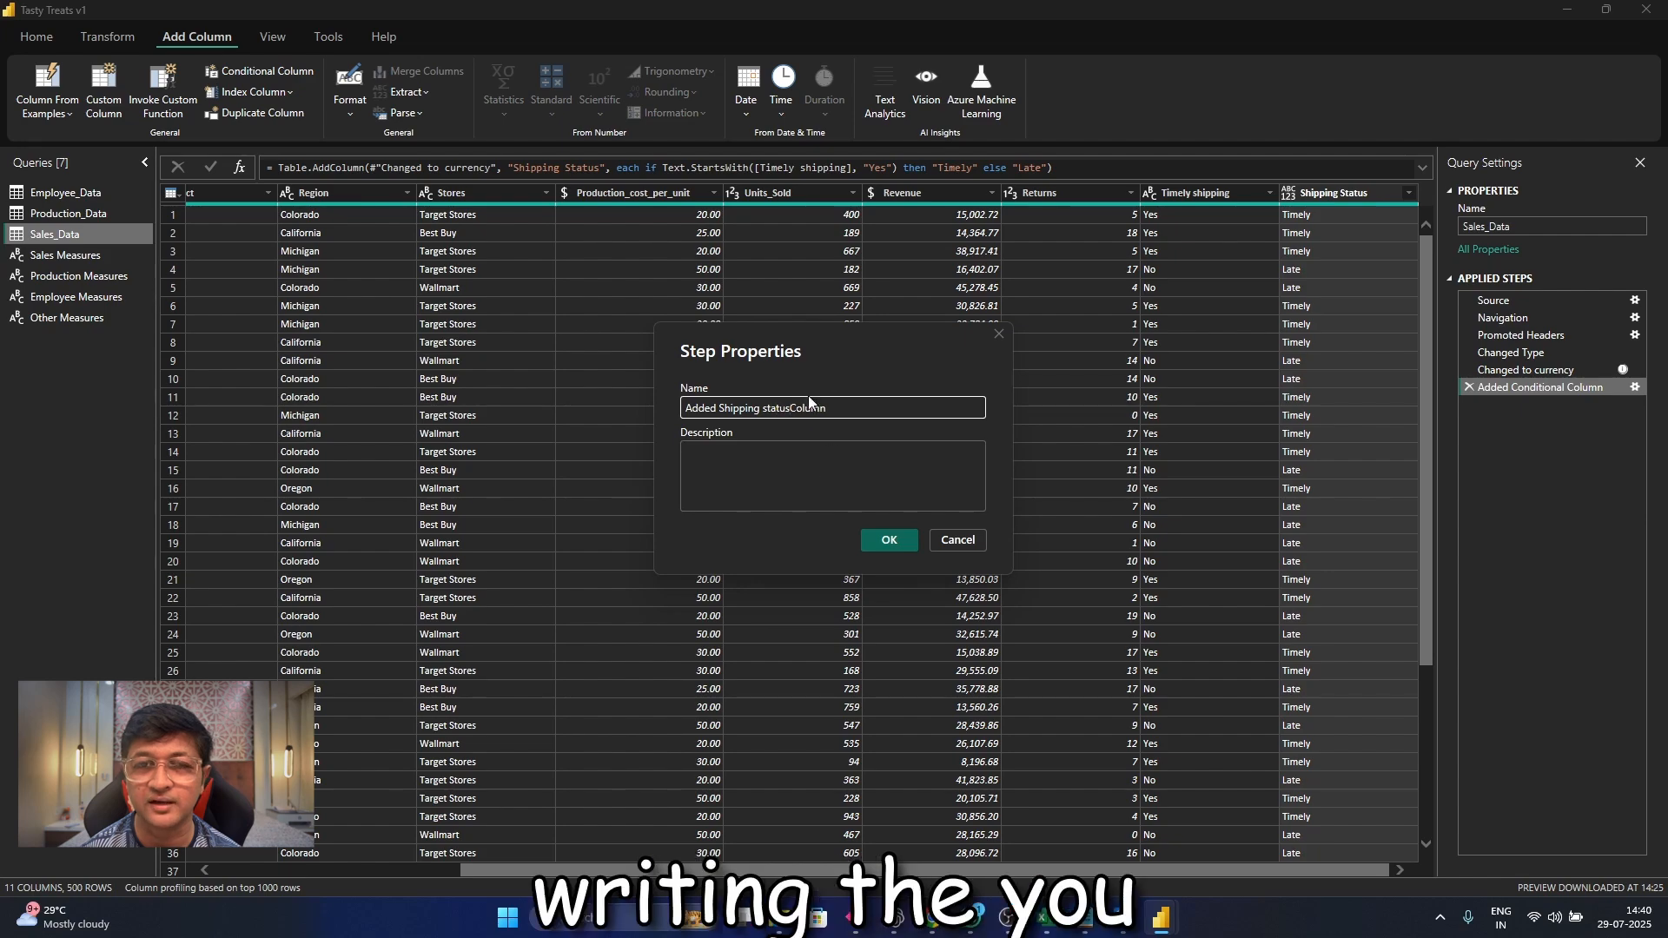
type("tus")
Give the applied step the description "to show if the orders were shipped timely or late" and save its properties
left_click(829, 463)
type("to show if the orders were sh")
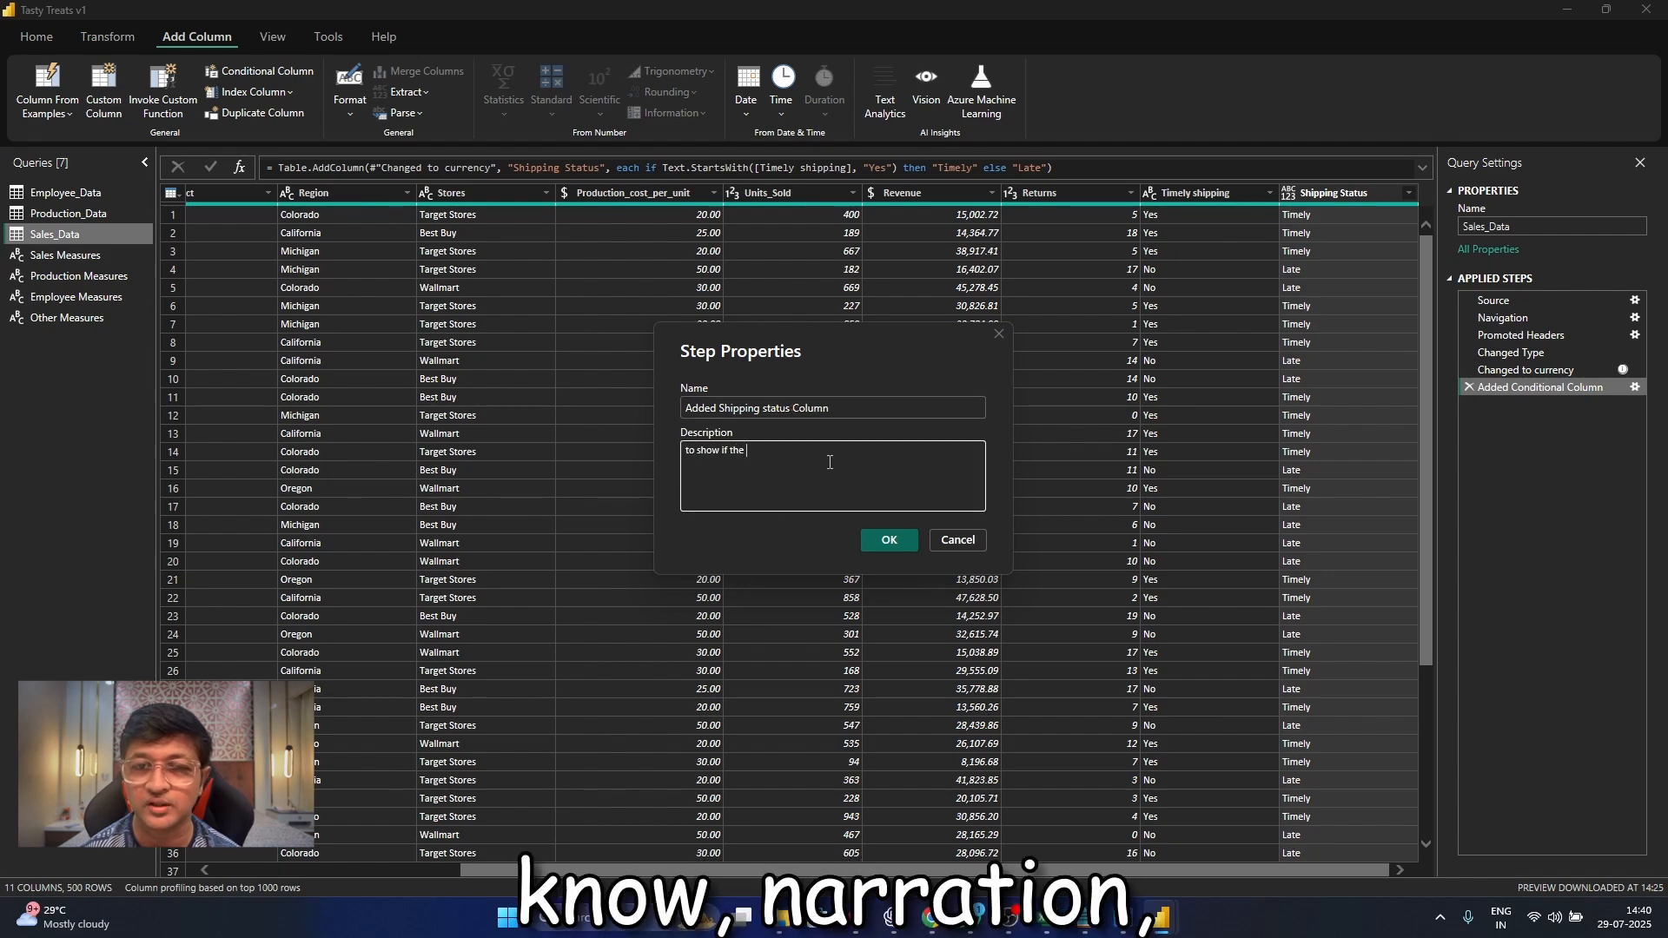
type("ipped timely ")
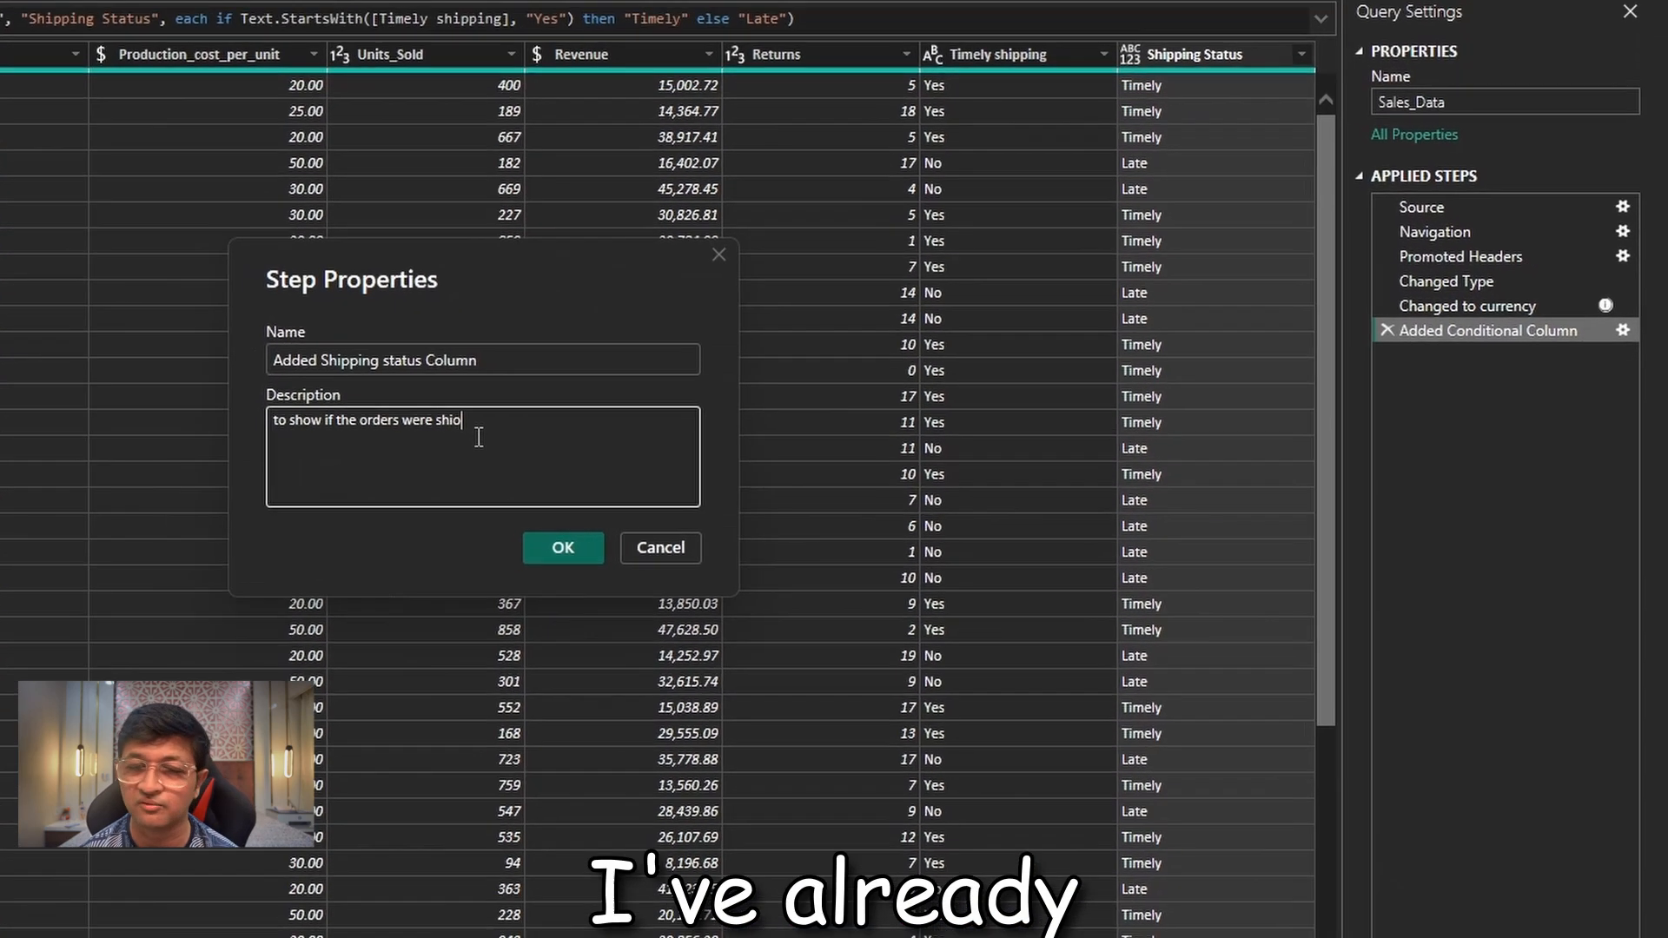
type("or late")
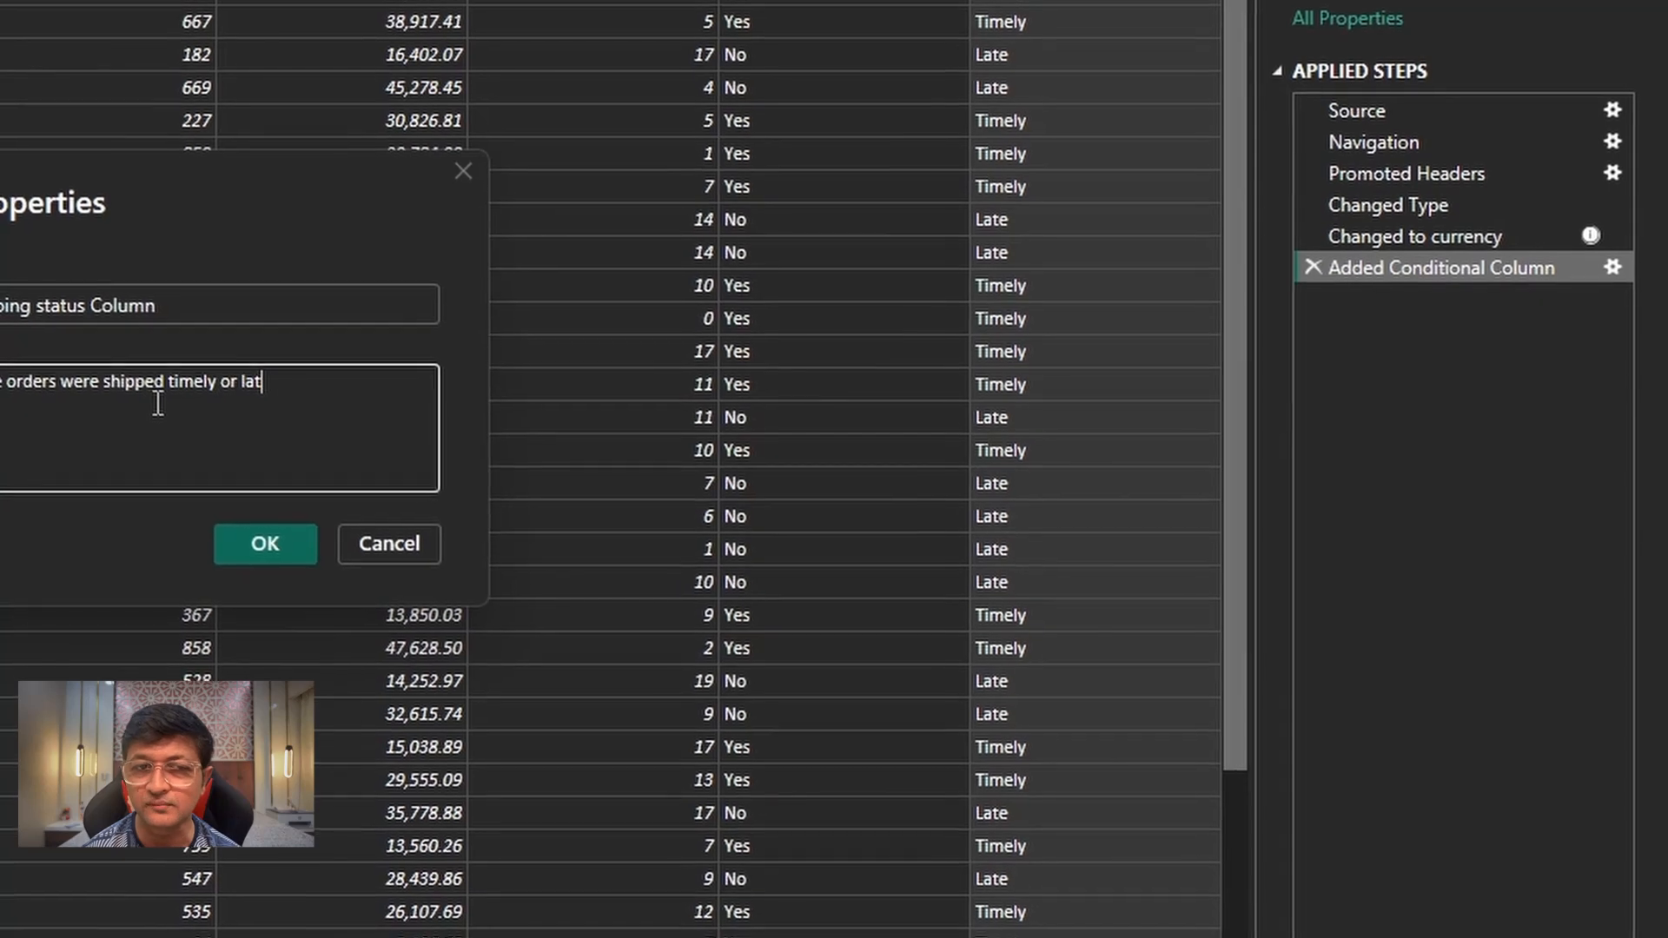
left_click(291, 543)
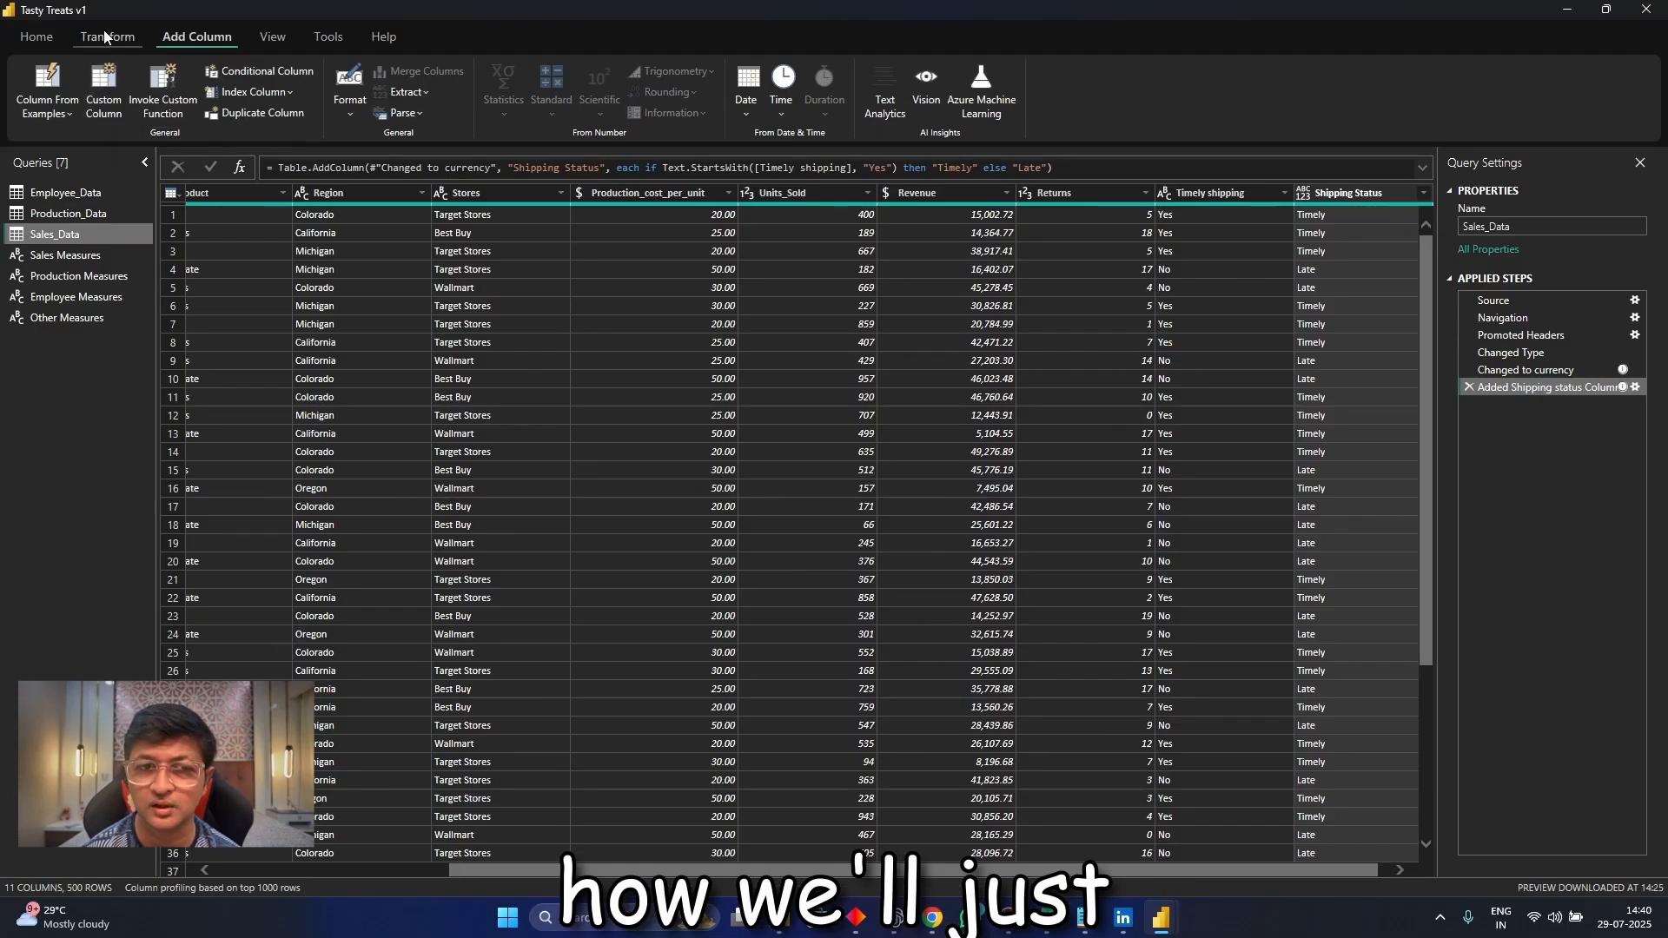
Close and apply the query changes, and display the field assignments of the Timely Shipped orders pie chart in the report
left_click(36, 37)
left_click(34, 81)
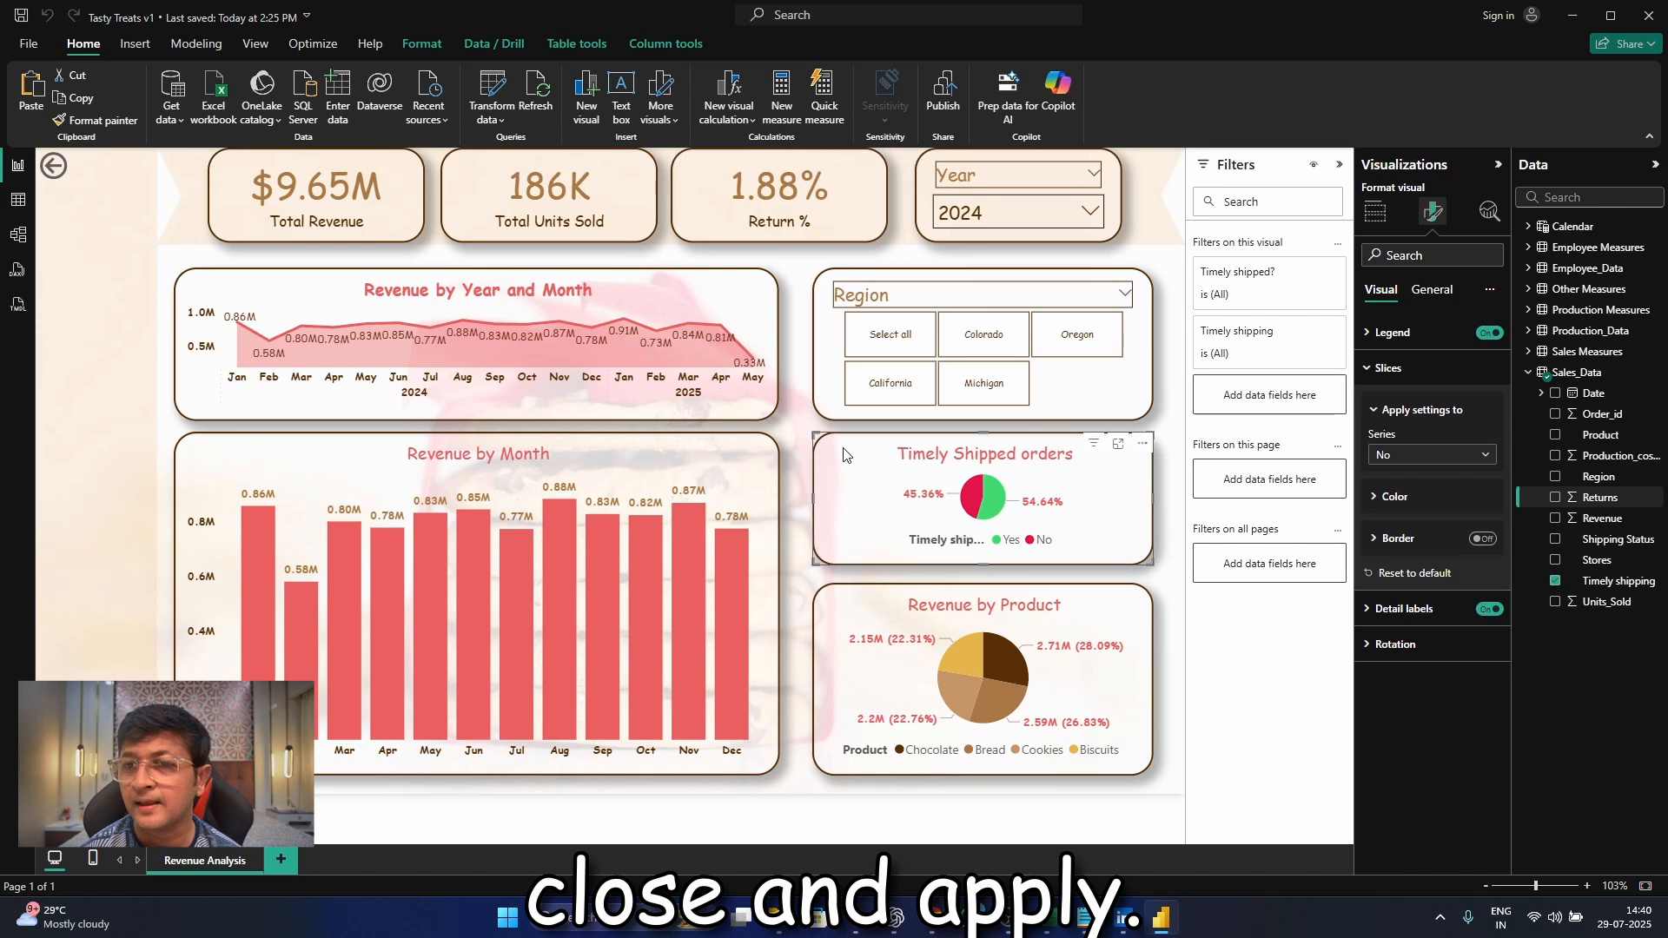
left_click(1375, 211)
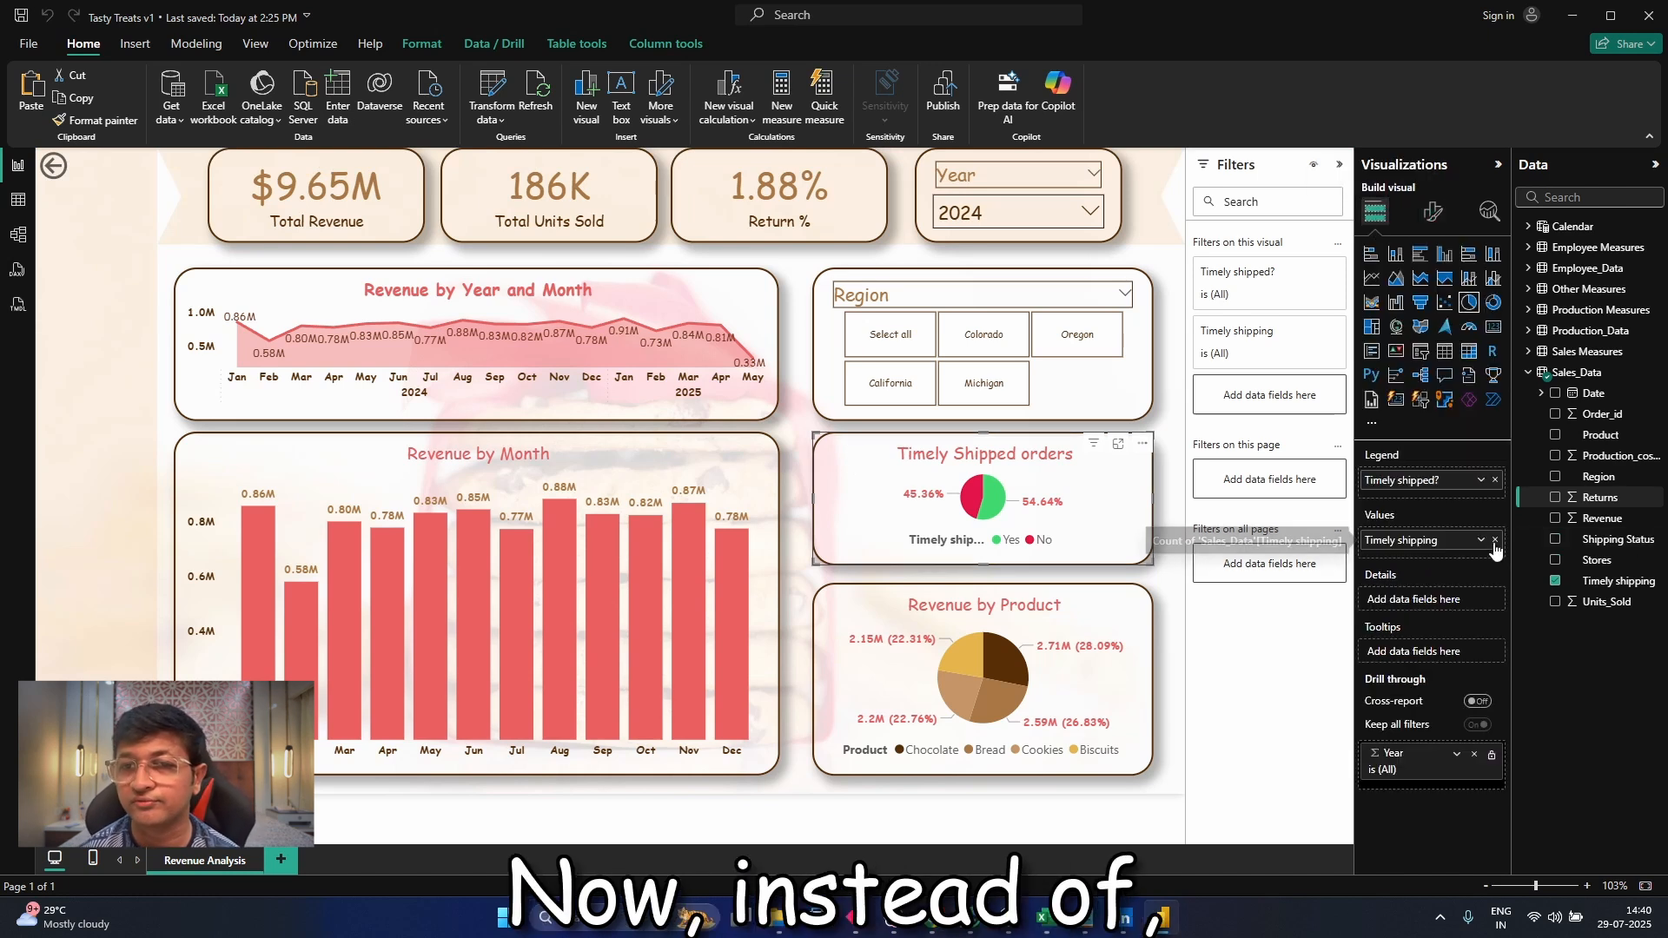
Replace the Timely Shipped orders pie chart's legend and values with the Shipping Status field, removing Timely shipping? and Timely shipping
left_click(1495, 480)
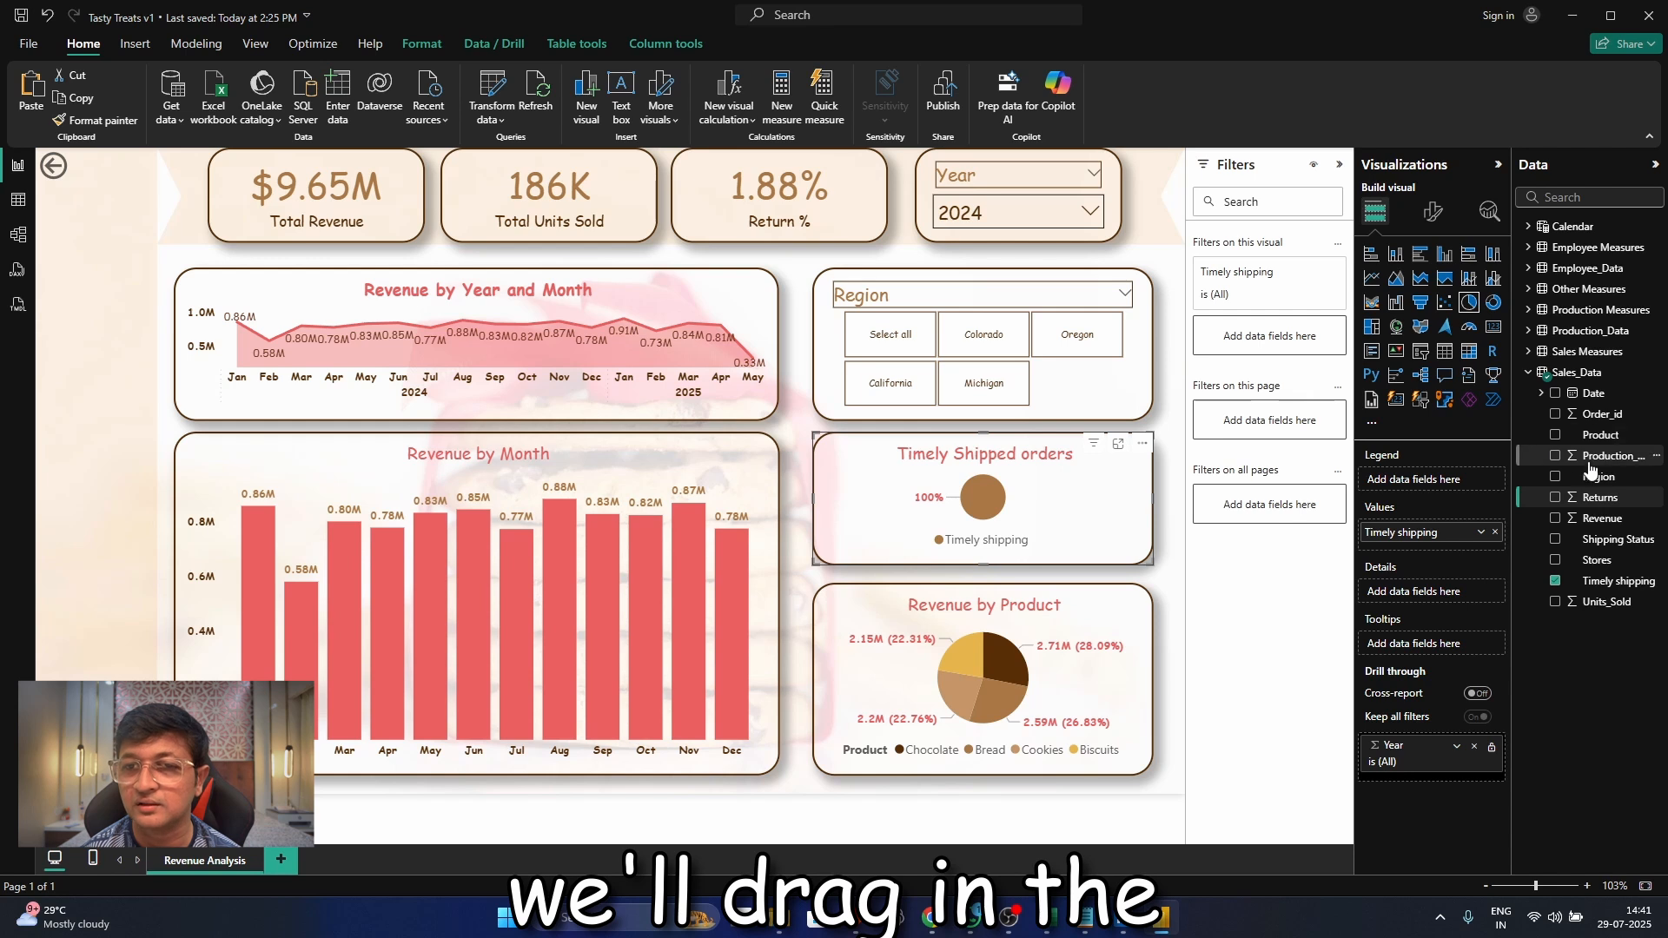
left_click(1556, 581)
left_click_drag(1608, 546, 1459, 483)
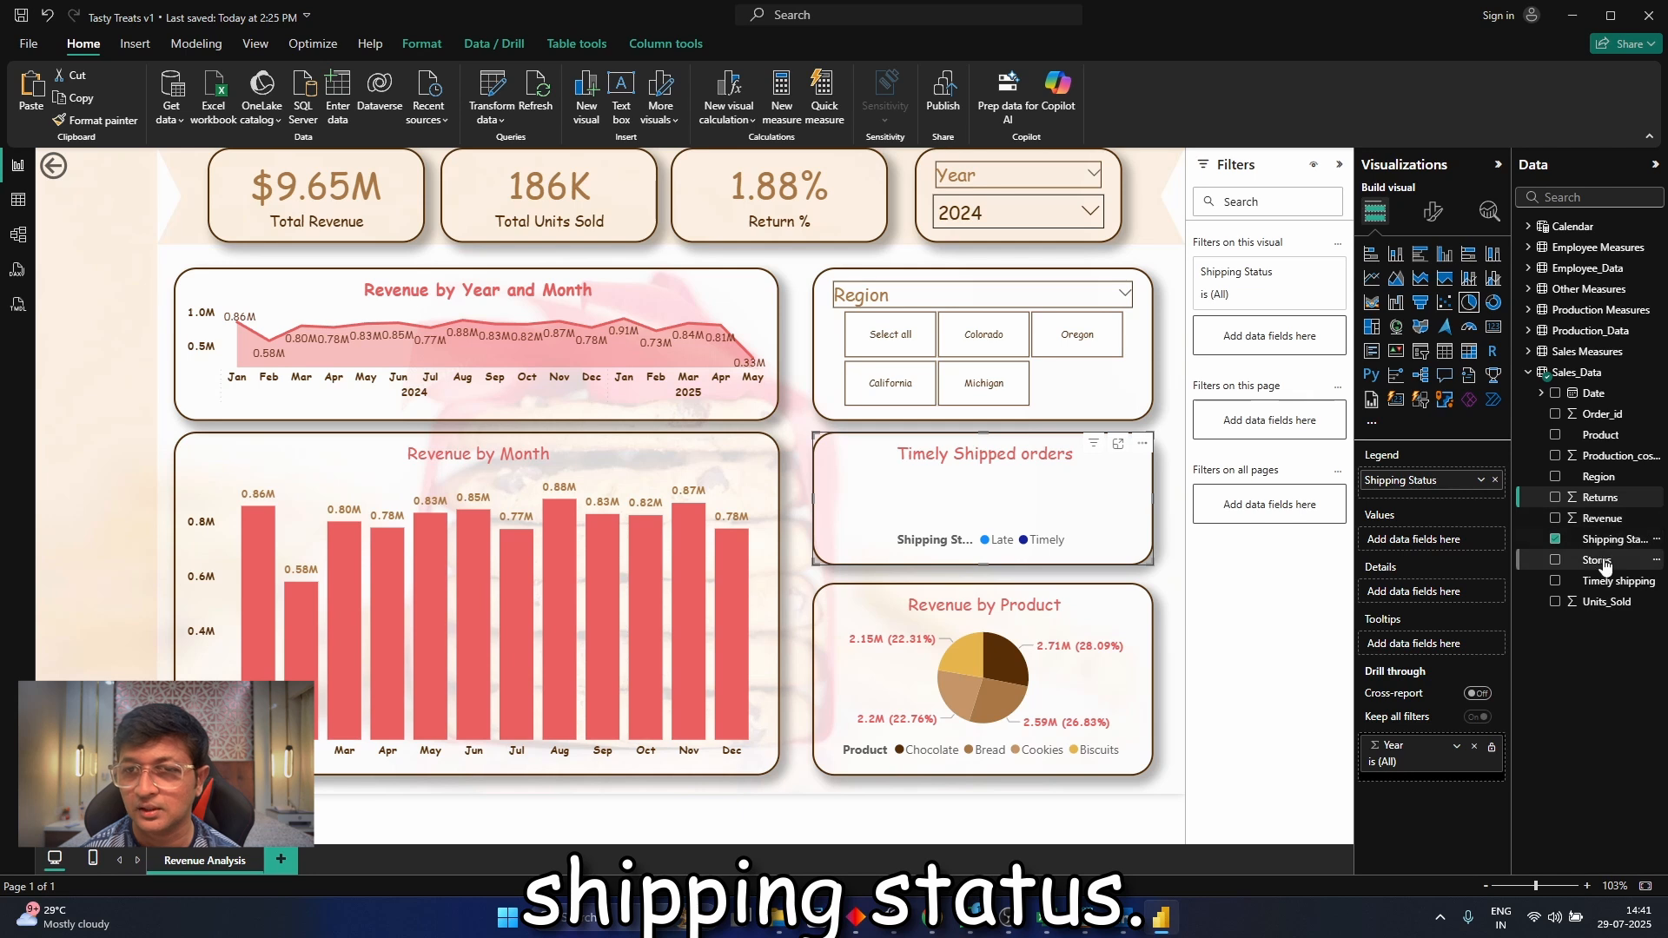
left_click_drag(1602, 542, 1445, 542)
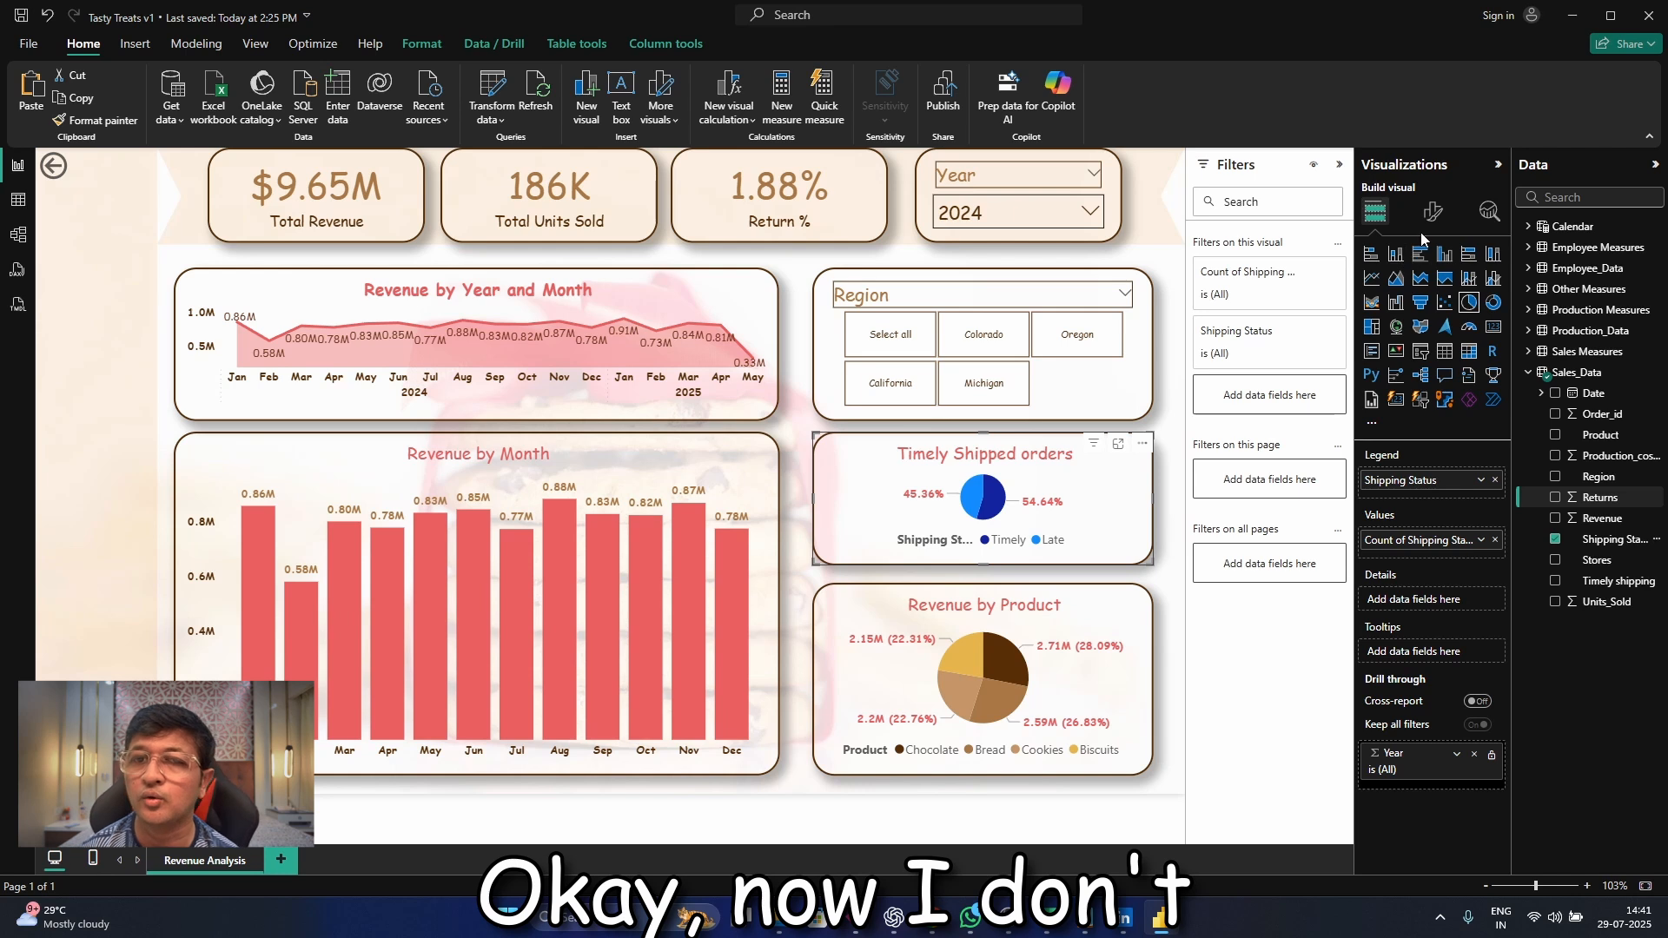
Rename the pie chart's Count of Shipping Status values field to "Shipping Status" for this visual
left_click(1480, 541)
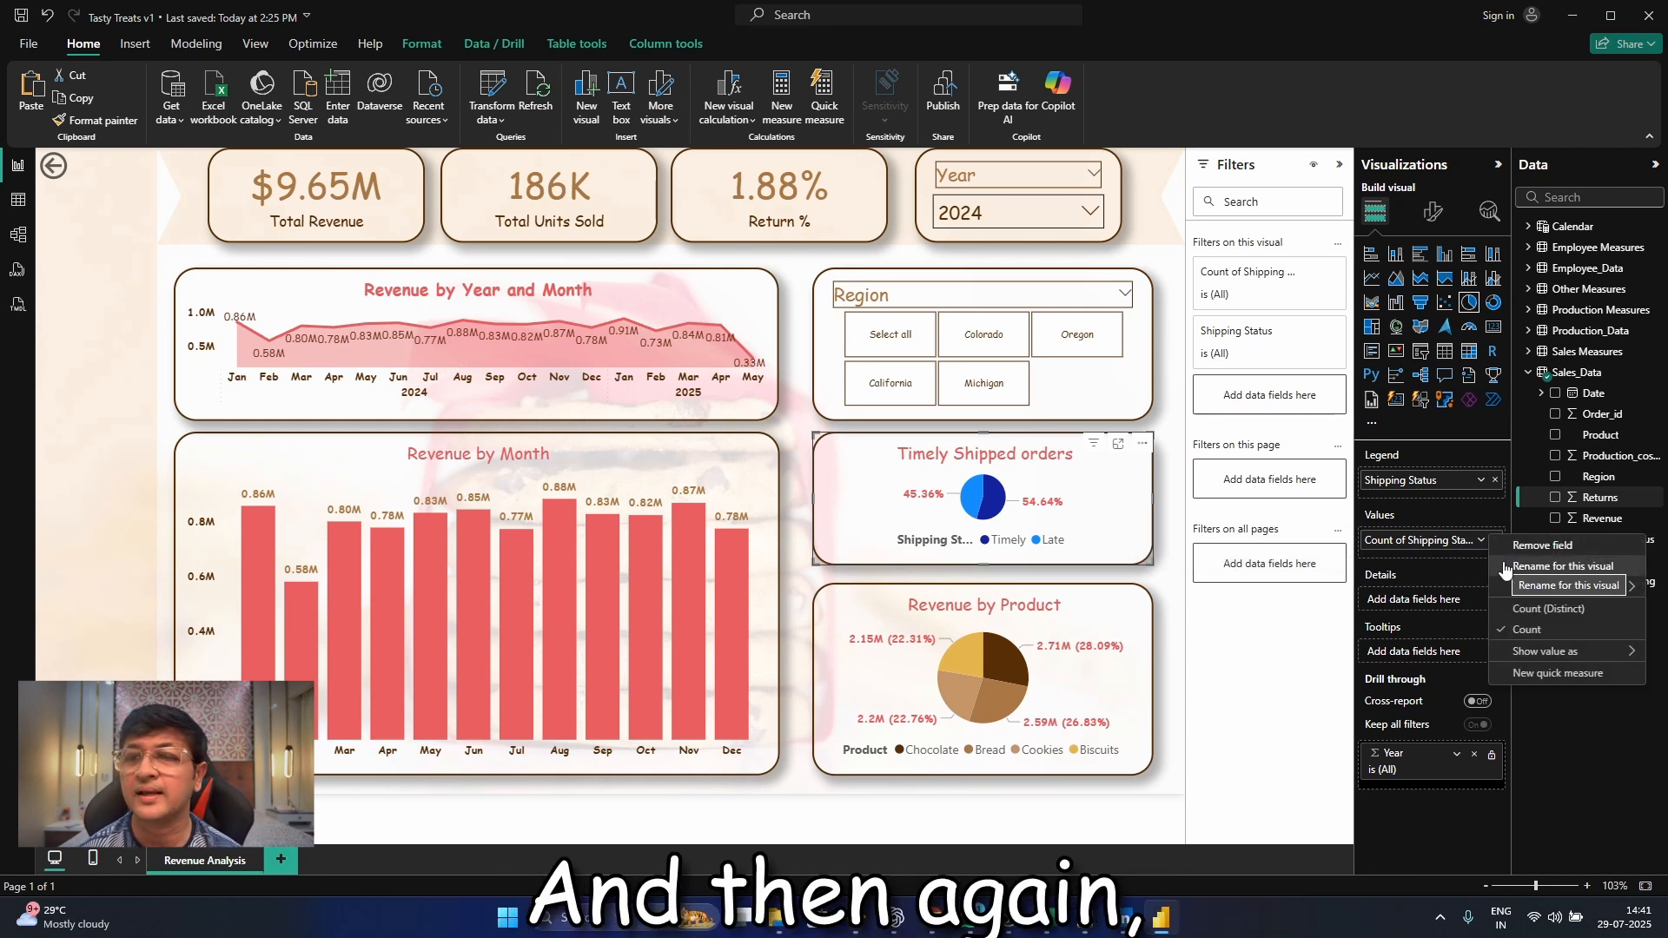
left_click(1506, 567)
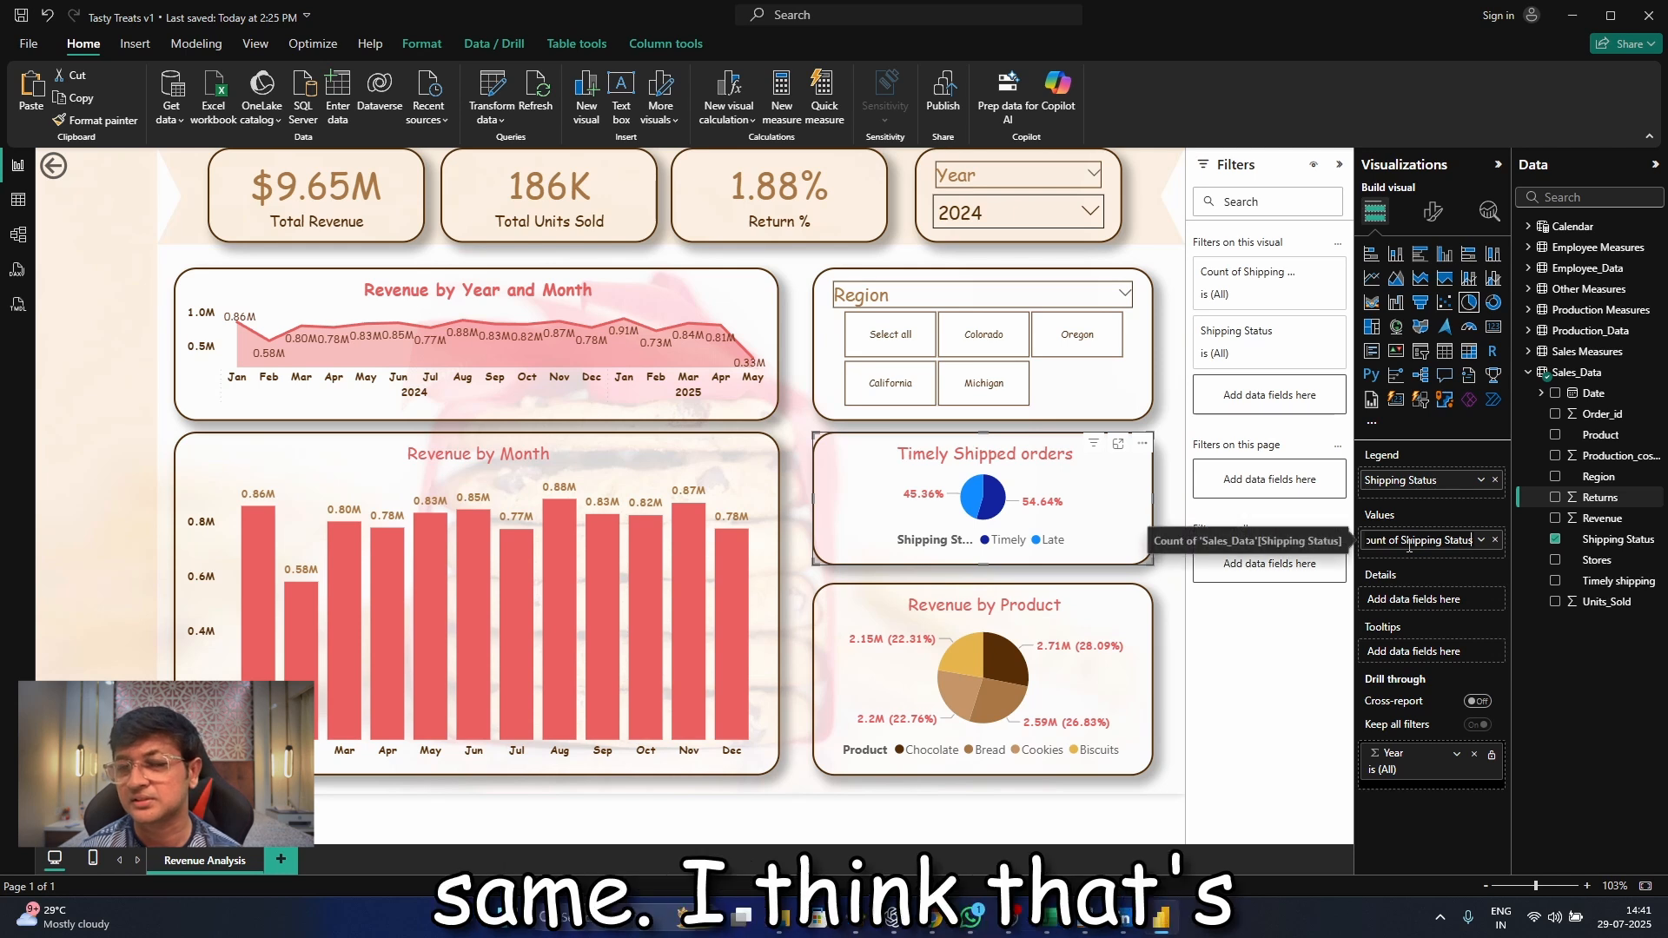
left_click_drag(1406, 545, 1210, 525)
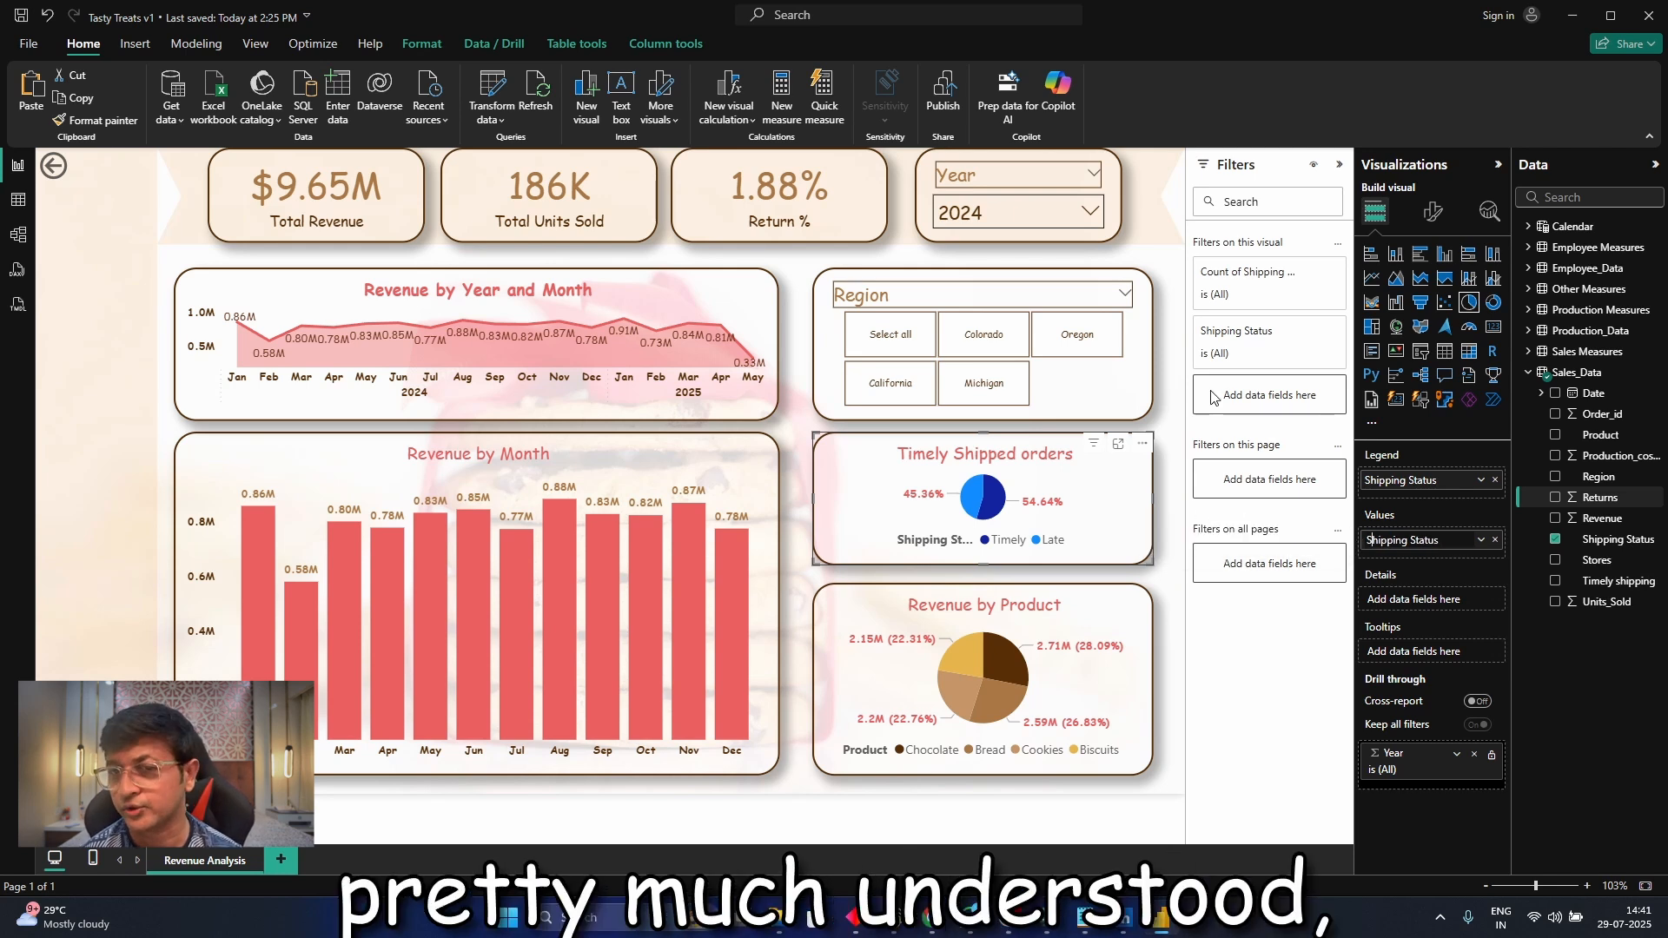
key("Return")
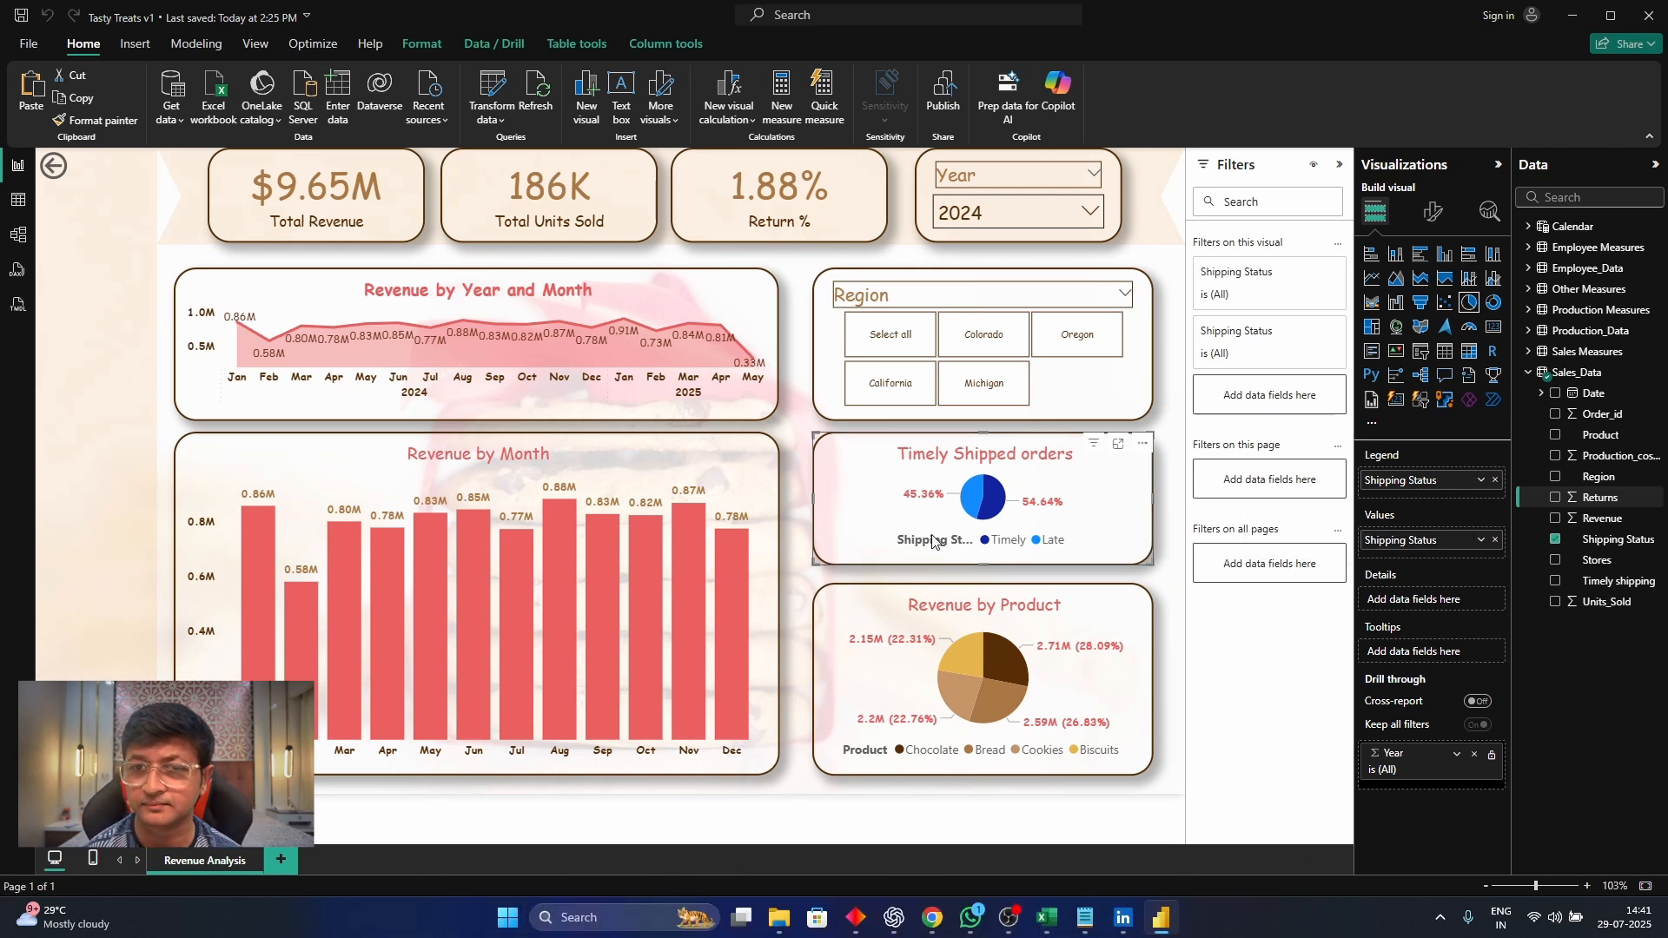
Change the pie chart's title text to "Shipping Status Of orders"
left_click(1434, 213)
left_click(1442, 293)
left_click(1425, 369)
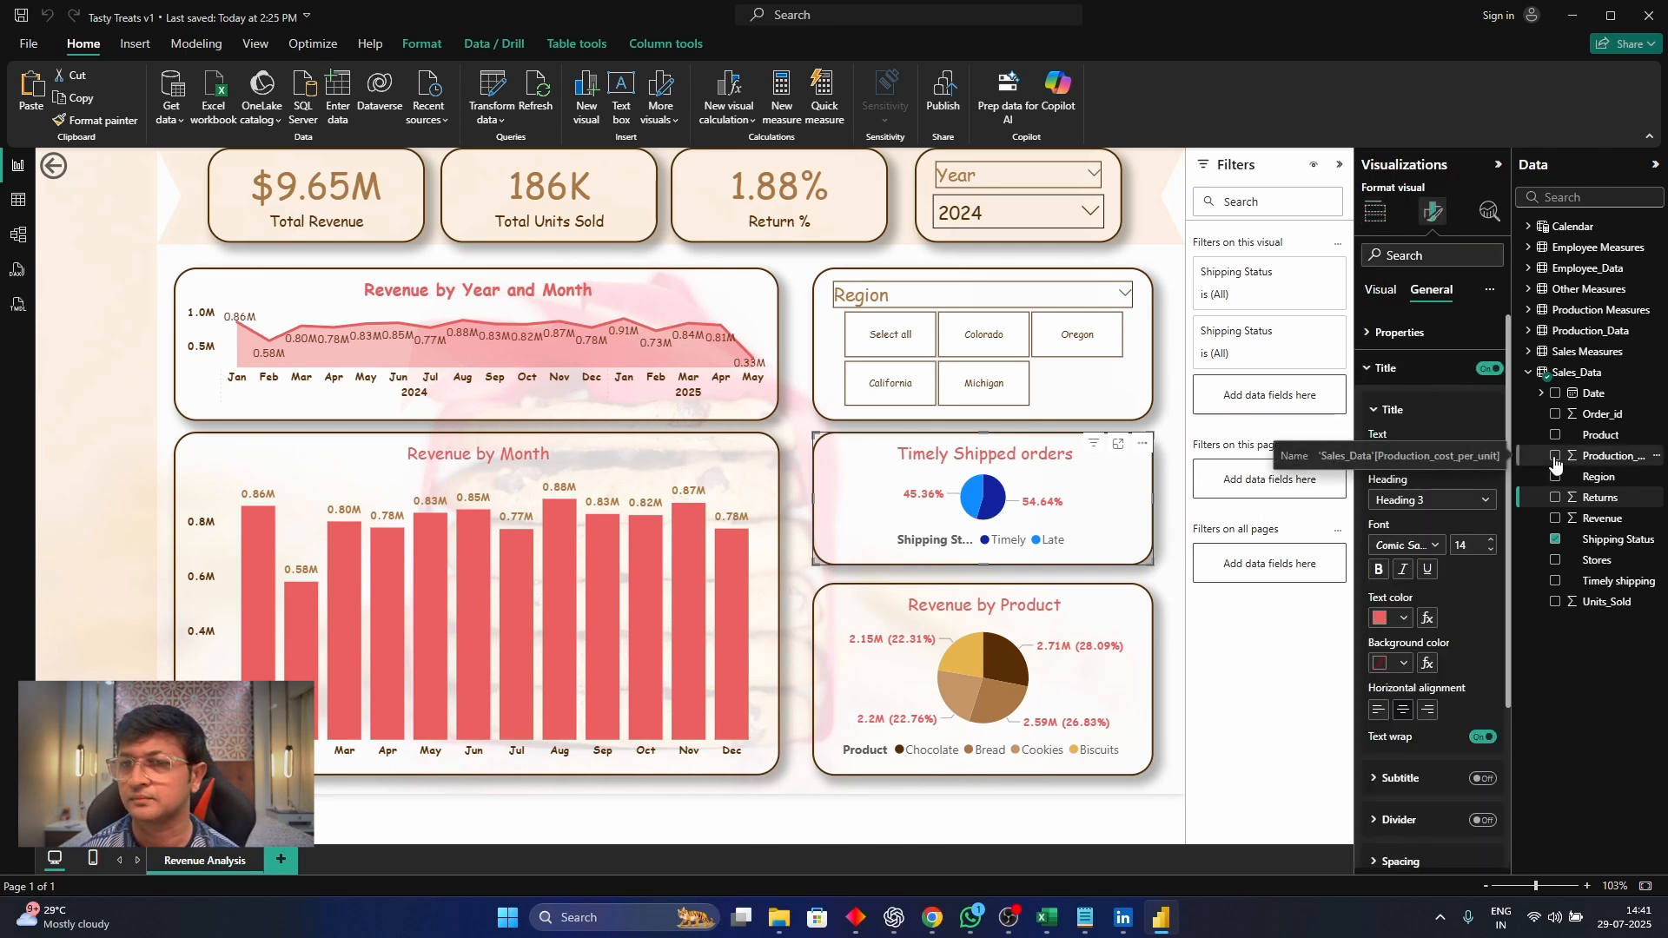
type("Shipping Stat")
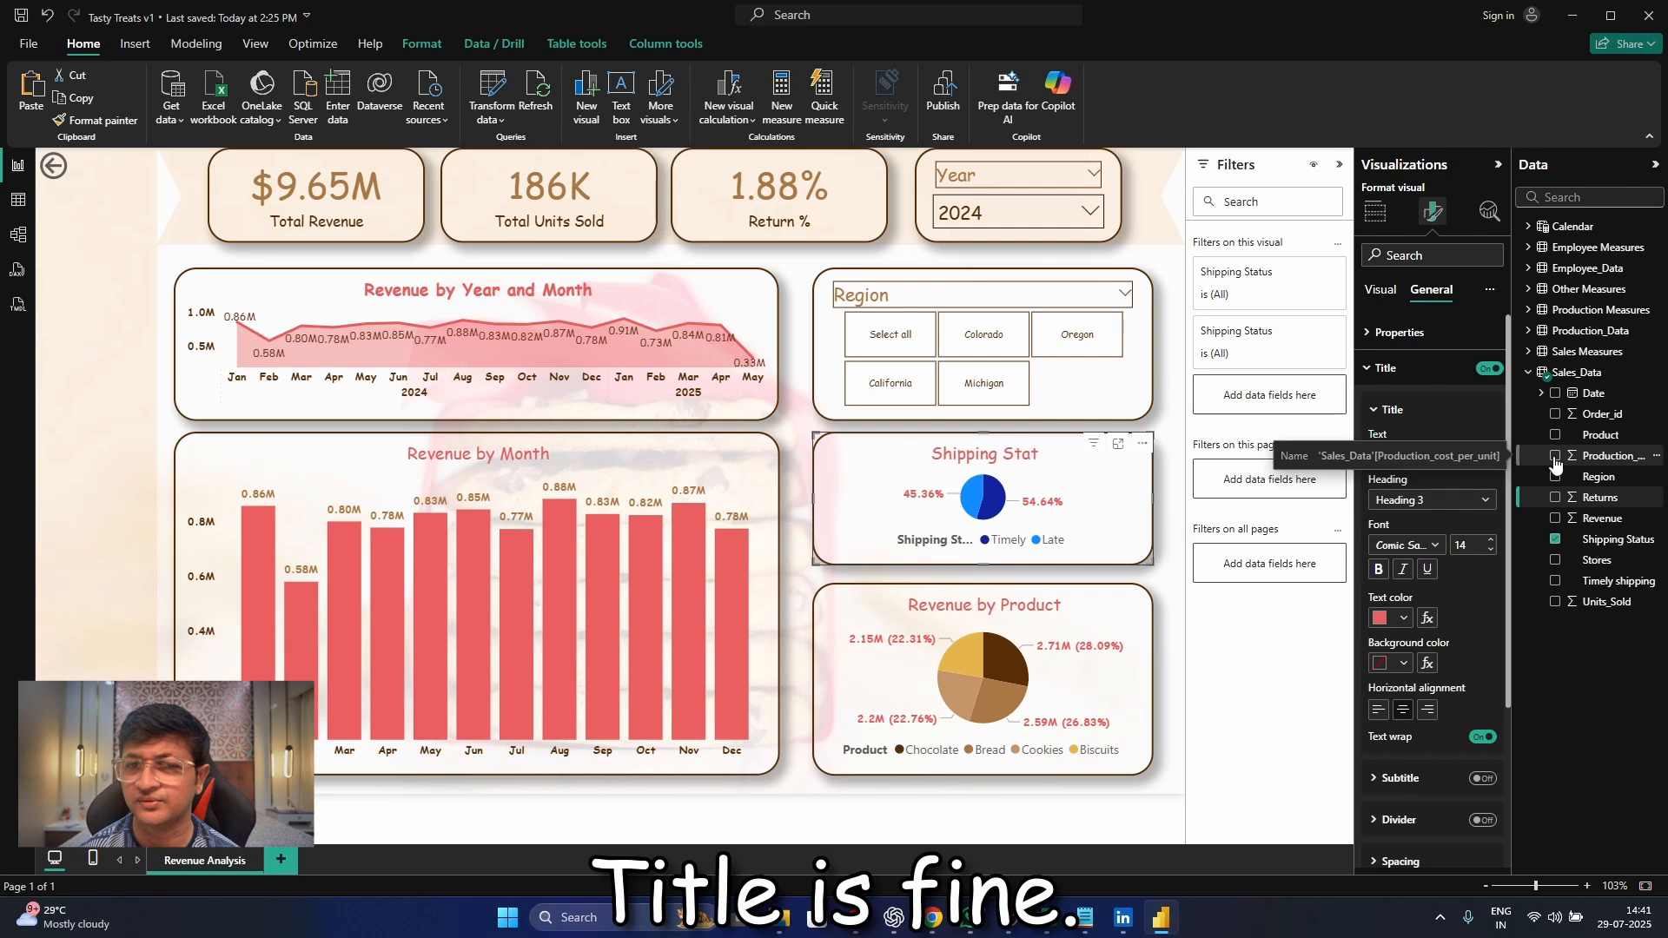
type("us")
type(" Of")
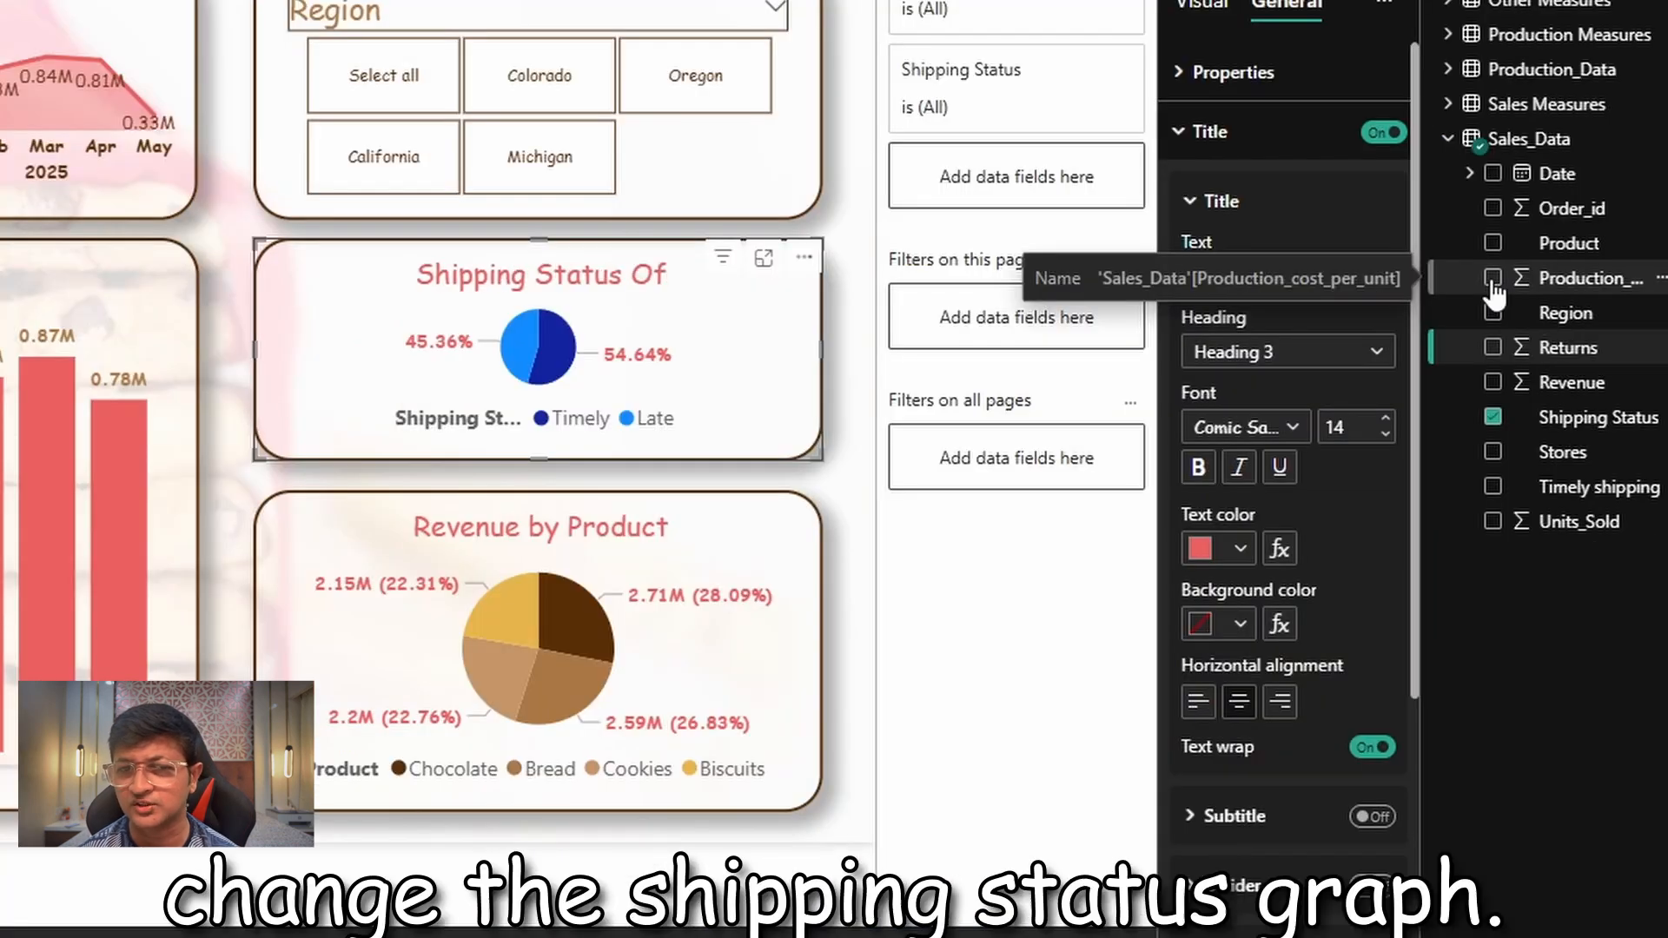
type(" orders")
left_click(1216, 2)
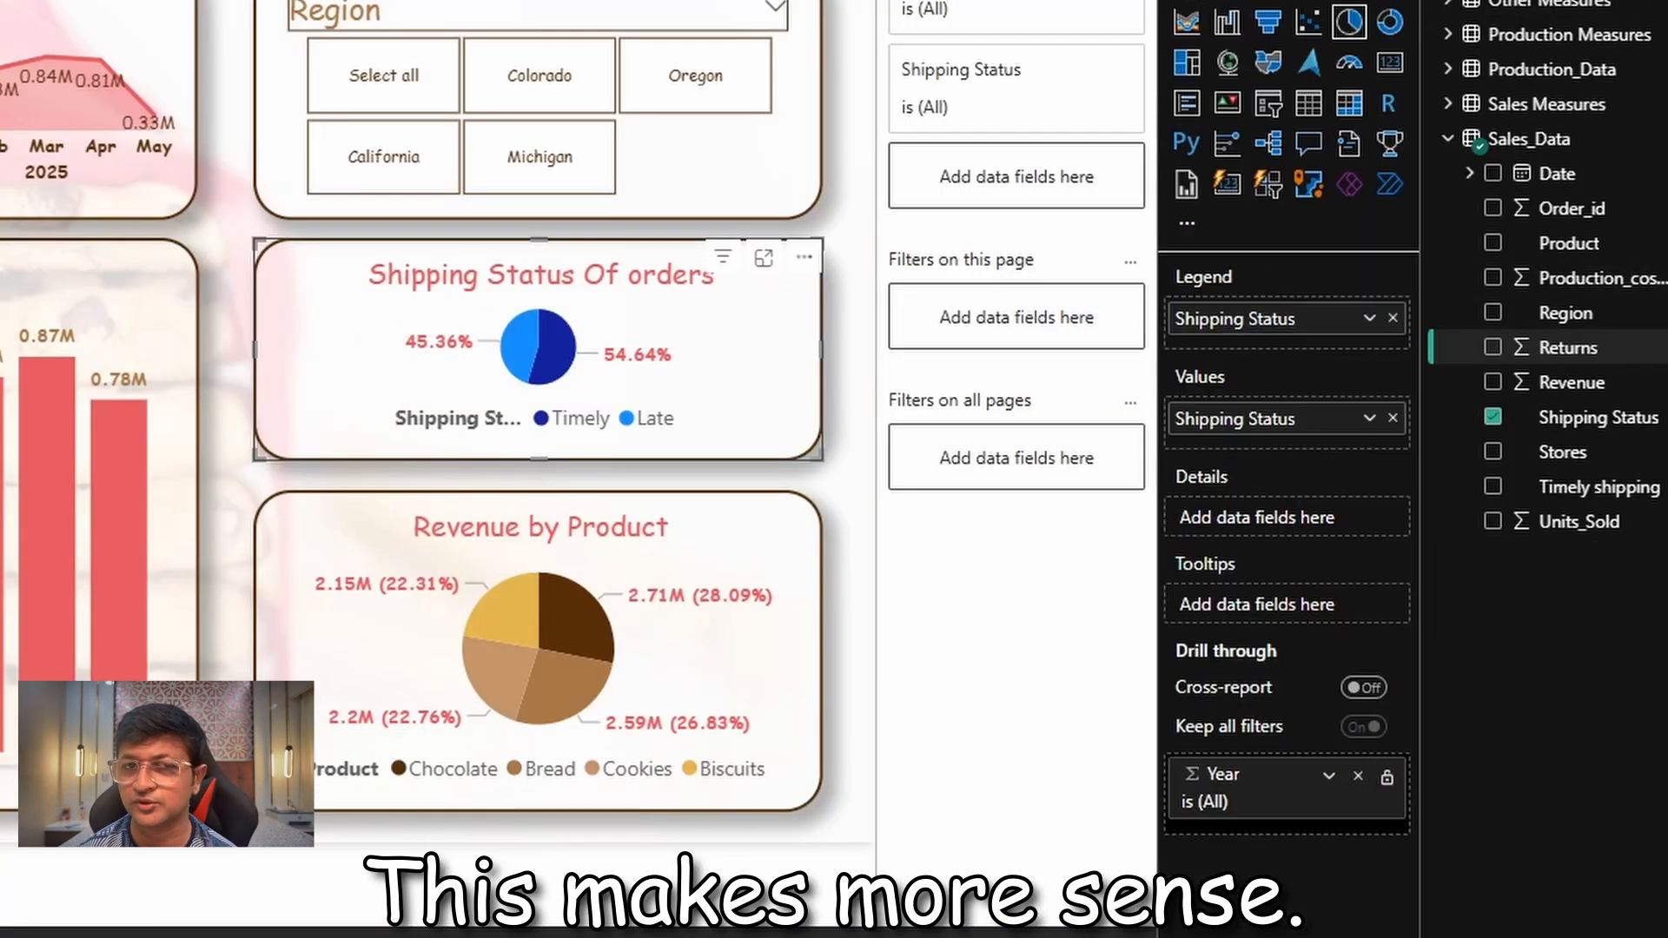
Set the color of the pie chart's Timely slice to green from the recent colors
left_click(1247, 2)
left_click(1249, 133)
left_click(1261, 340)
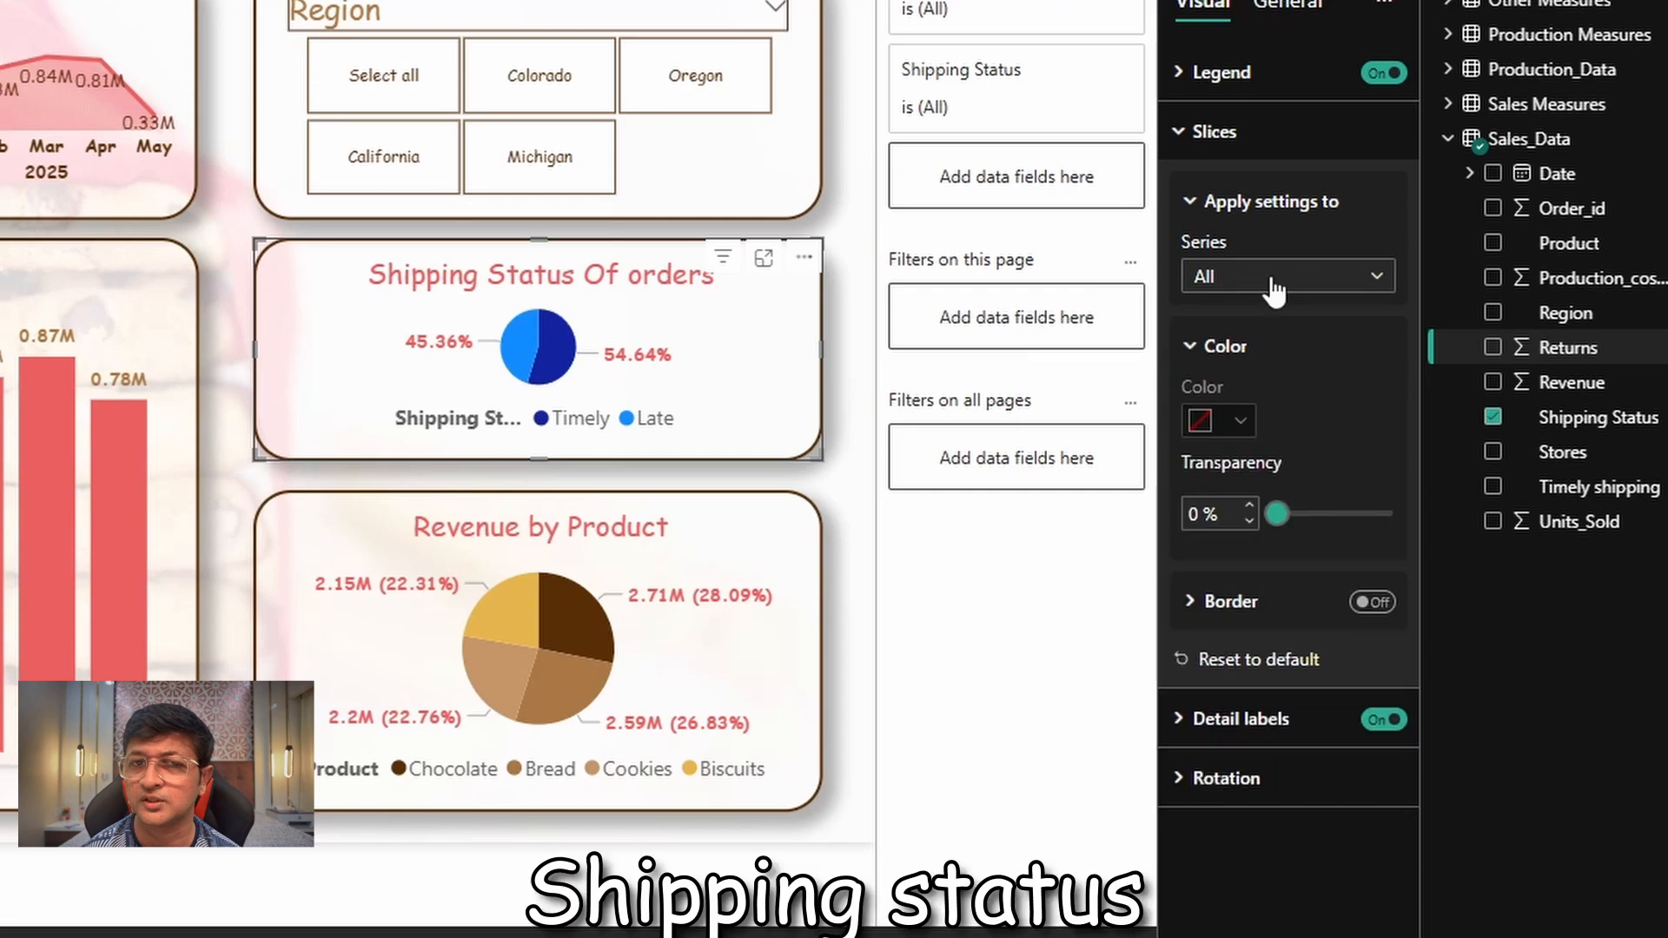
left_click(1272, 279)
left_click(1270, 347)
left_click(1219, 421)
left_click(1274, 856)
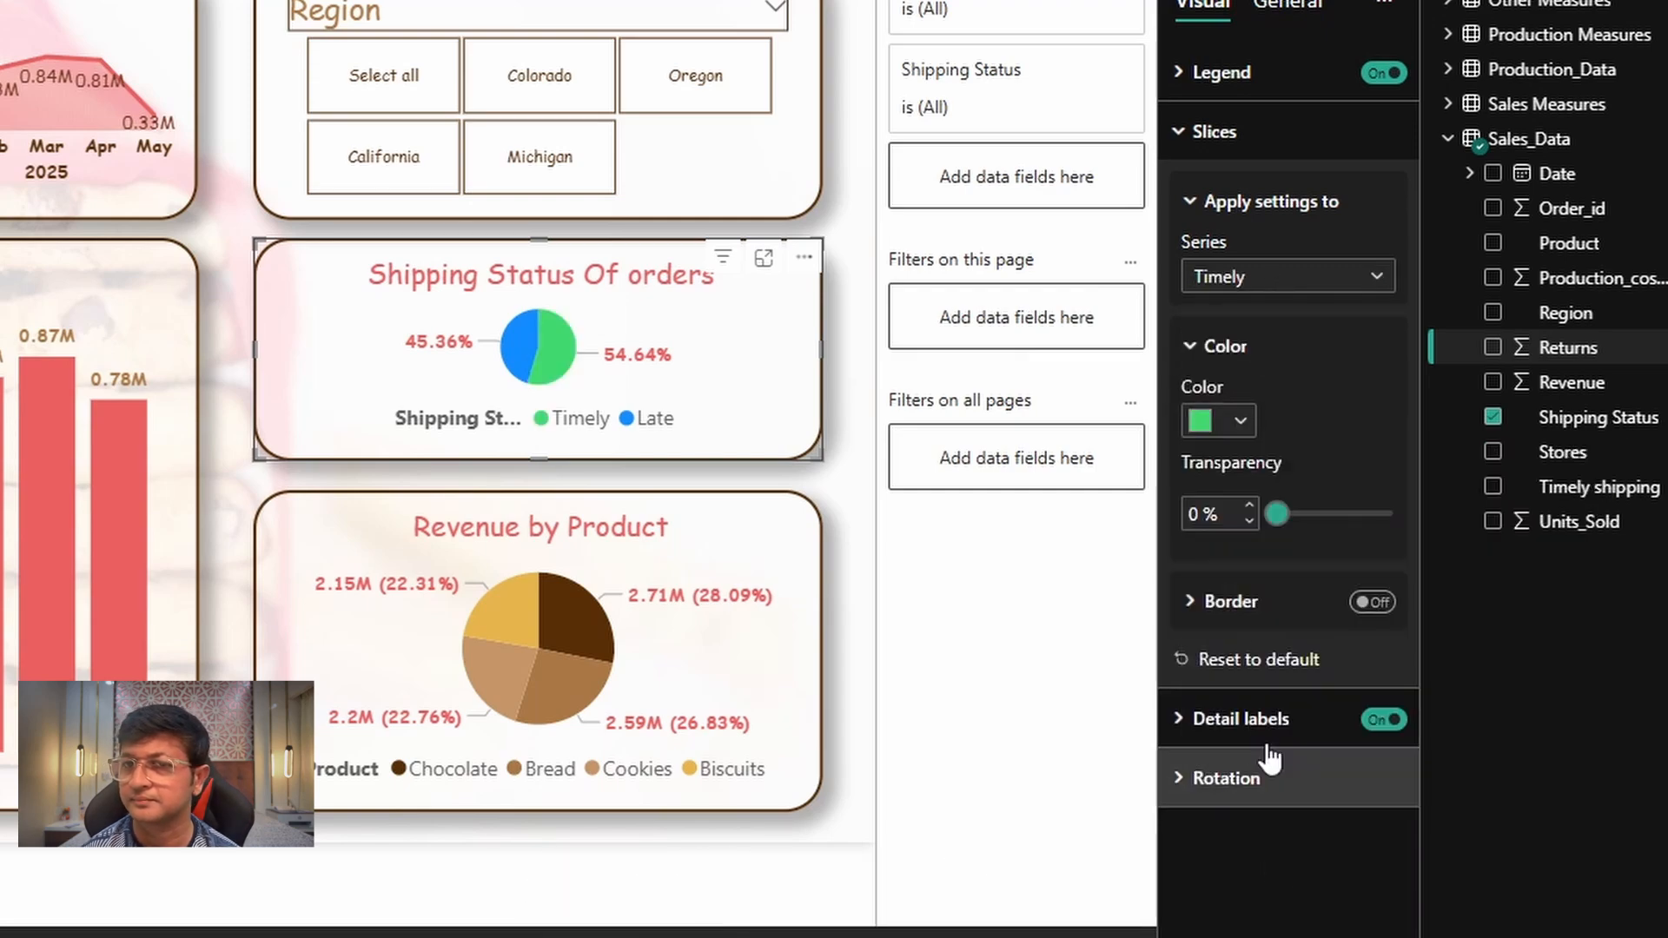
Set the color of the pie chart's Late slice to red from the recent colors
left_click(1286, 276)
left_click(1217, 380)
left_click(1241, 420)
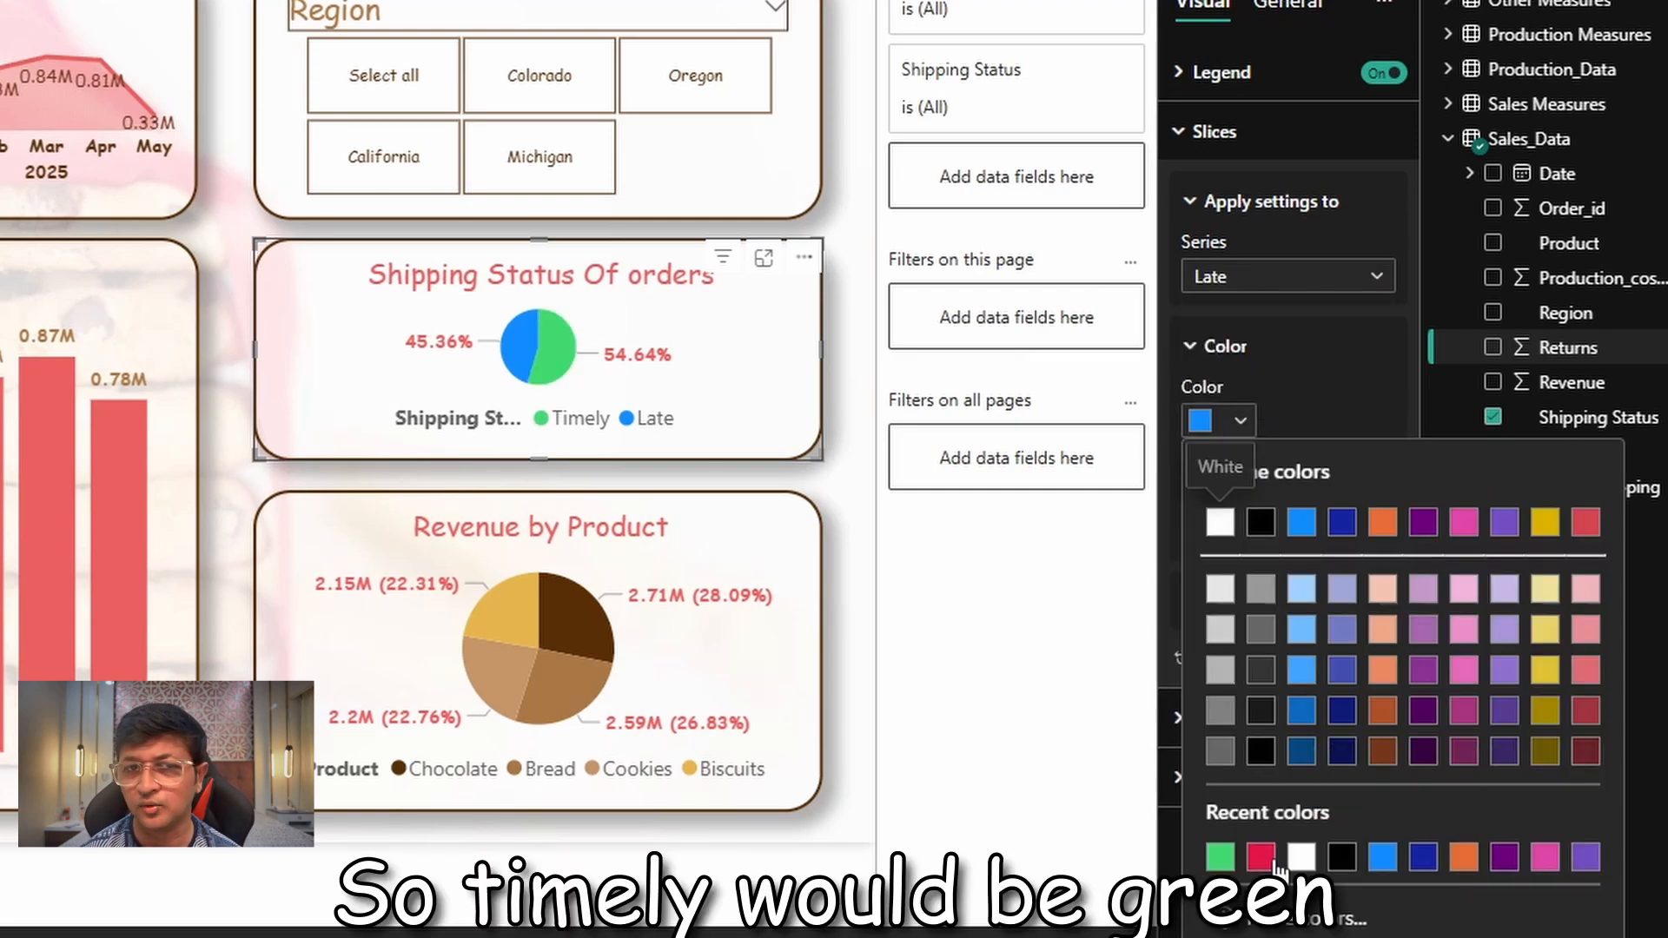
left_click(1275, 860)
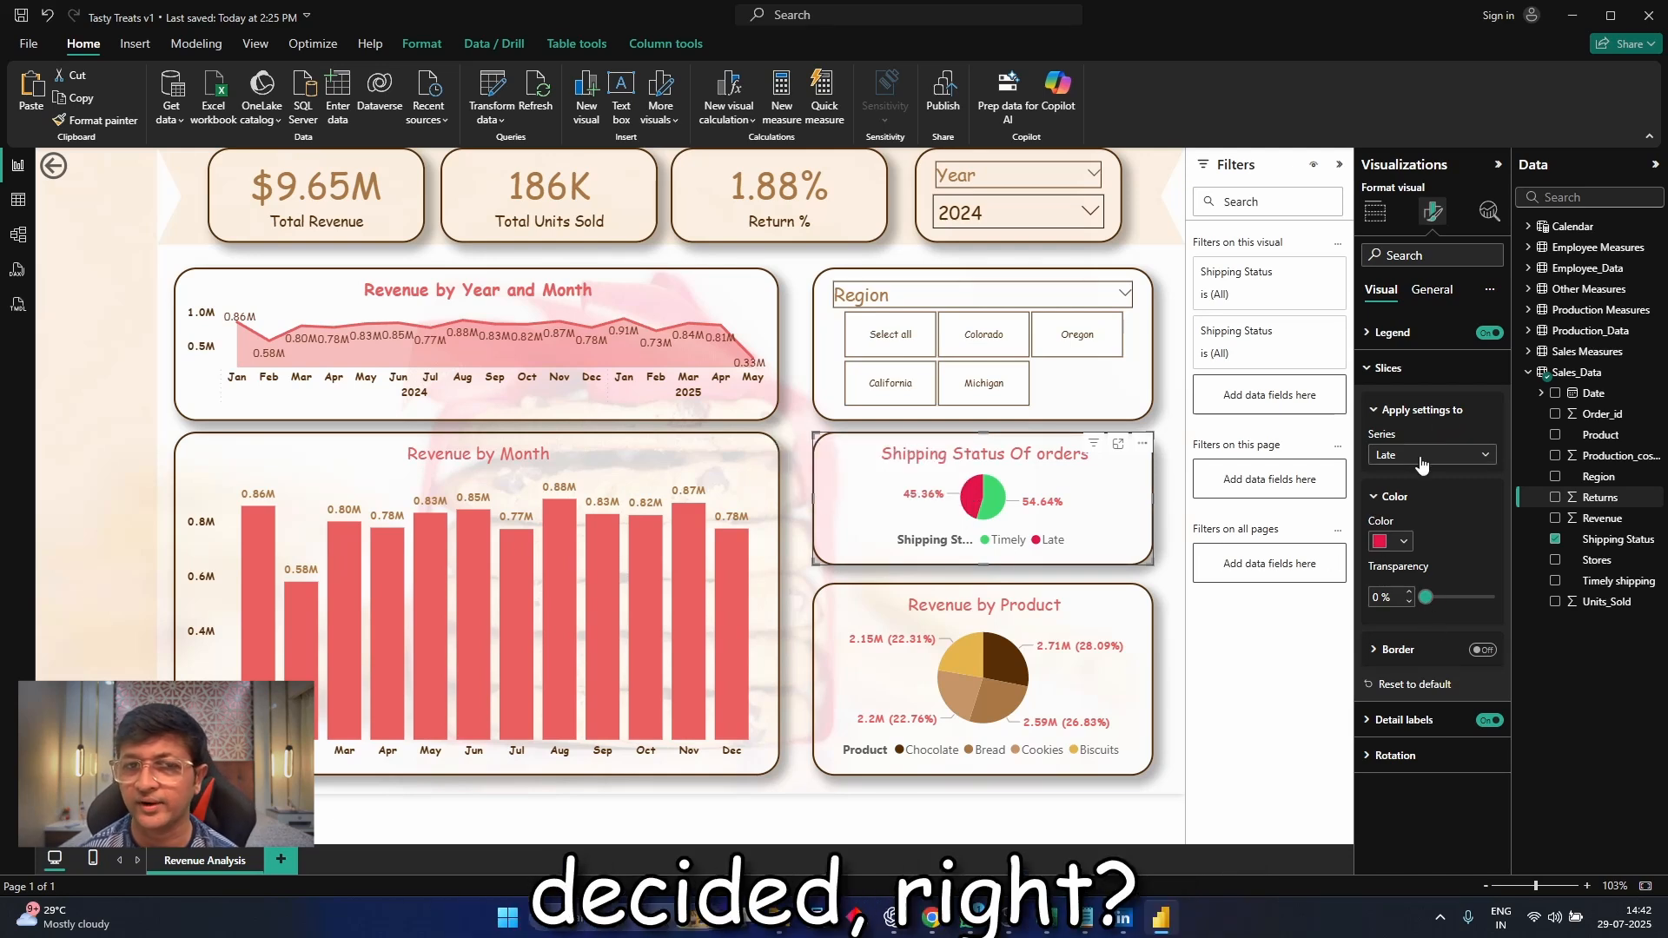
Try "Data value, percent of total" as the pie chart's detail label contents, and switch back to "Percent of total"
left_click(1407, 720)
scroll(1432, 686, "down", 2)
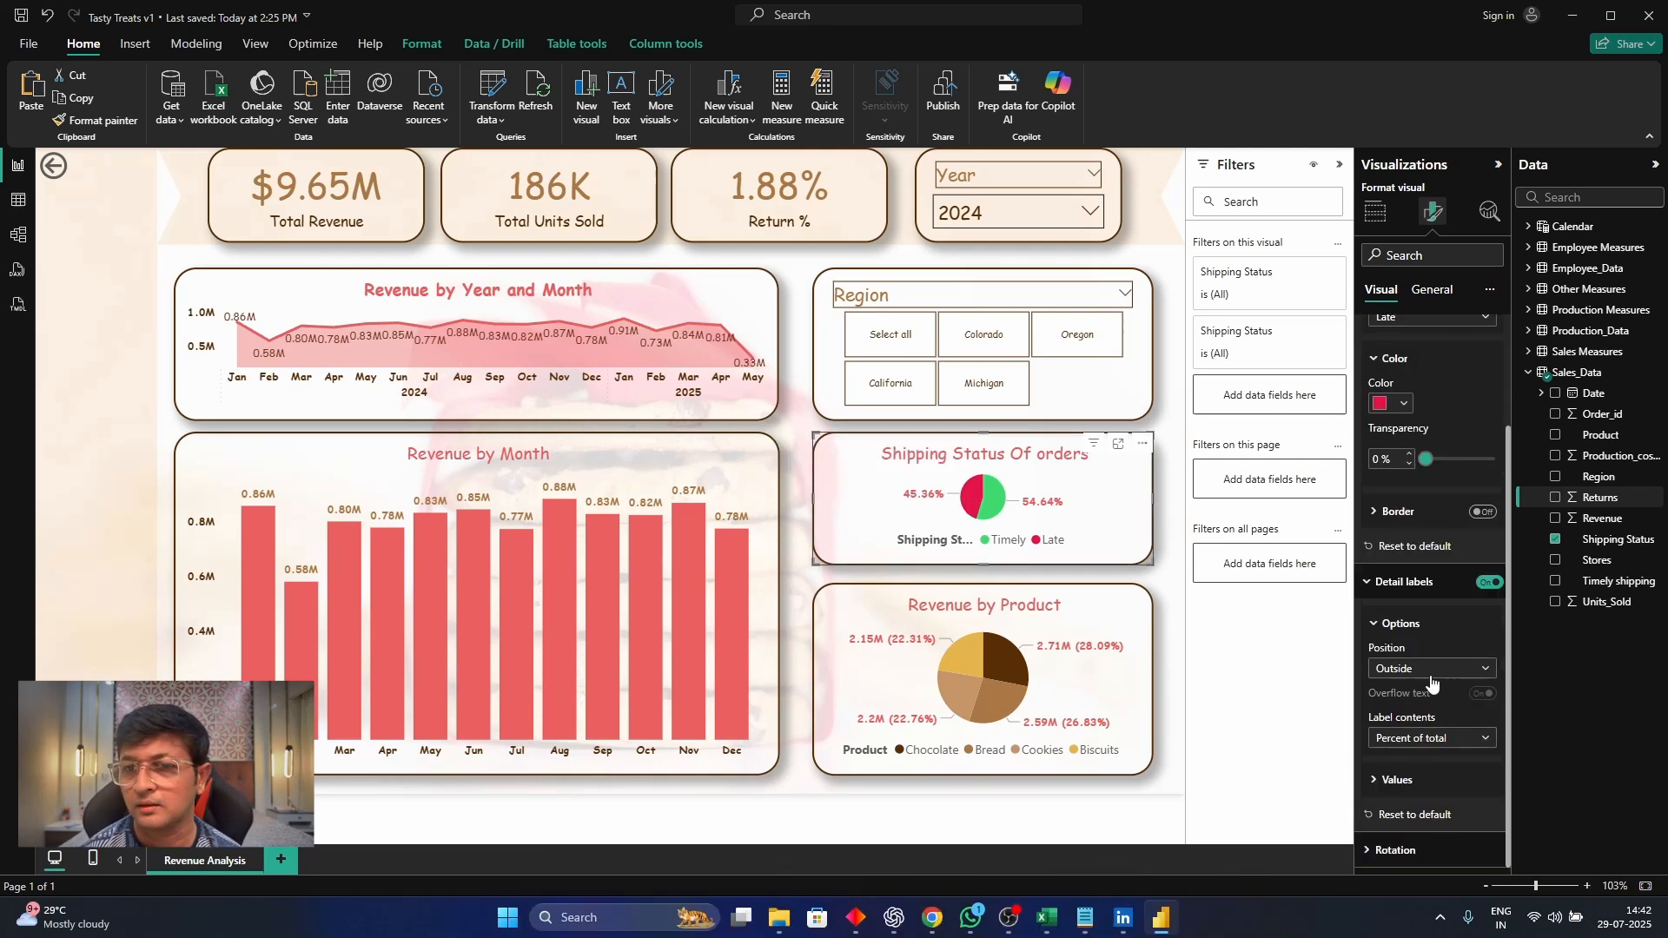
left_click(1441, 737)
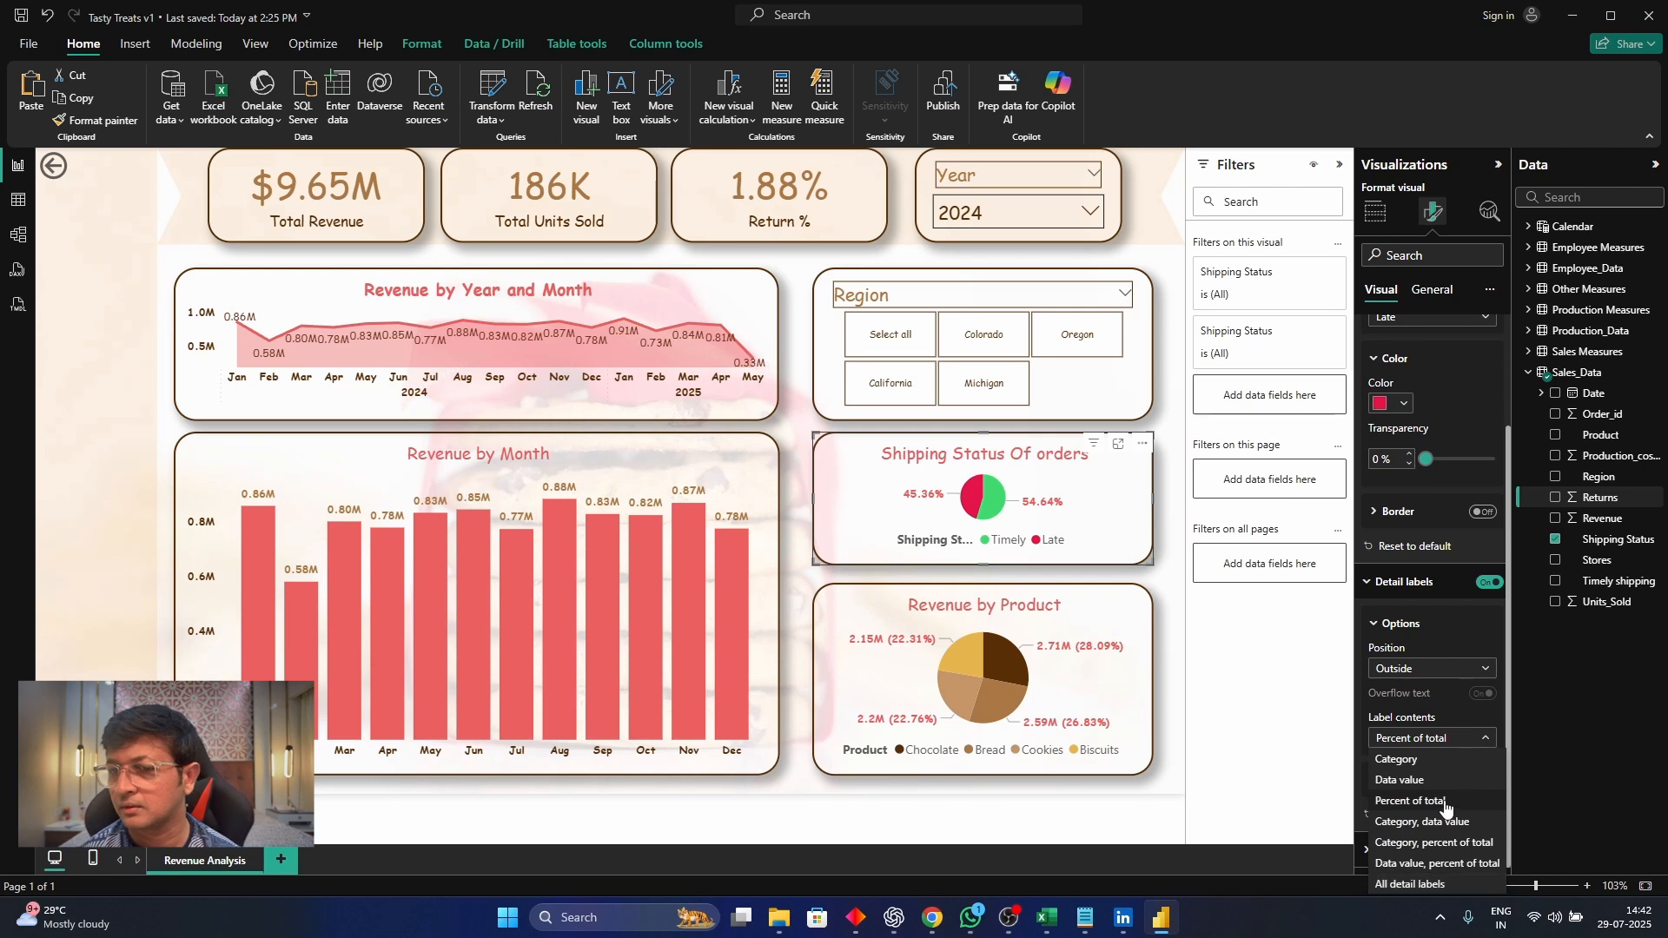
left_click(1490, 865)
left_click(1442, 738)
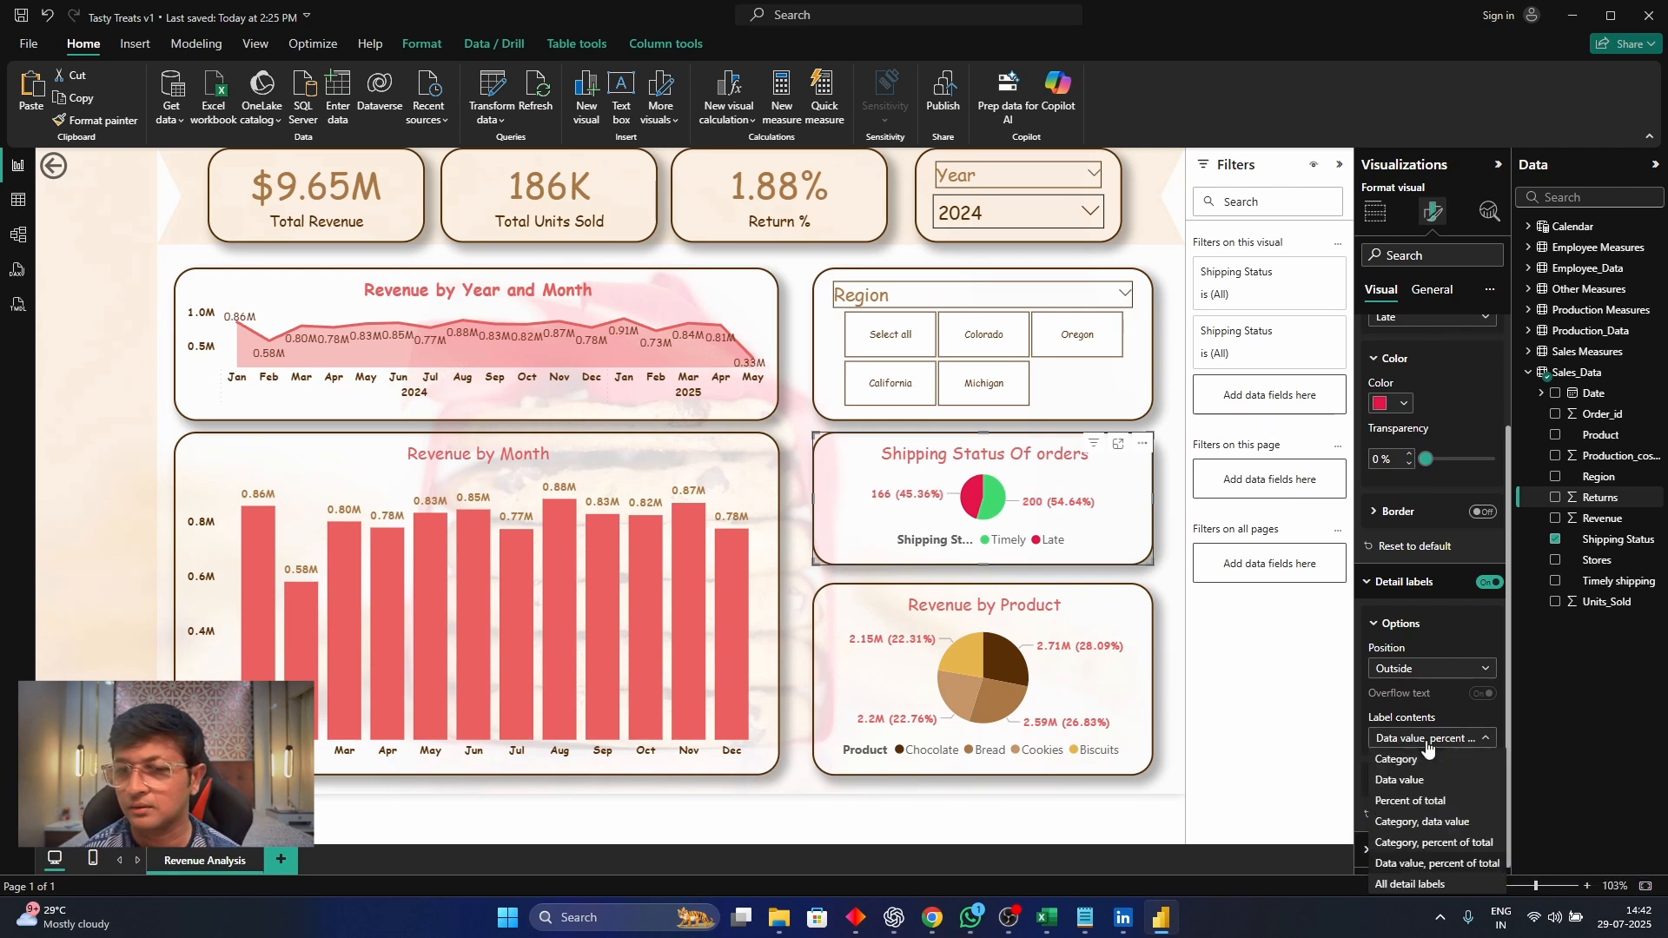
left_click(1446, 801)
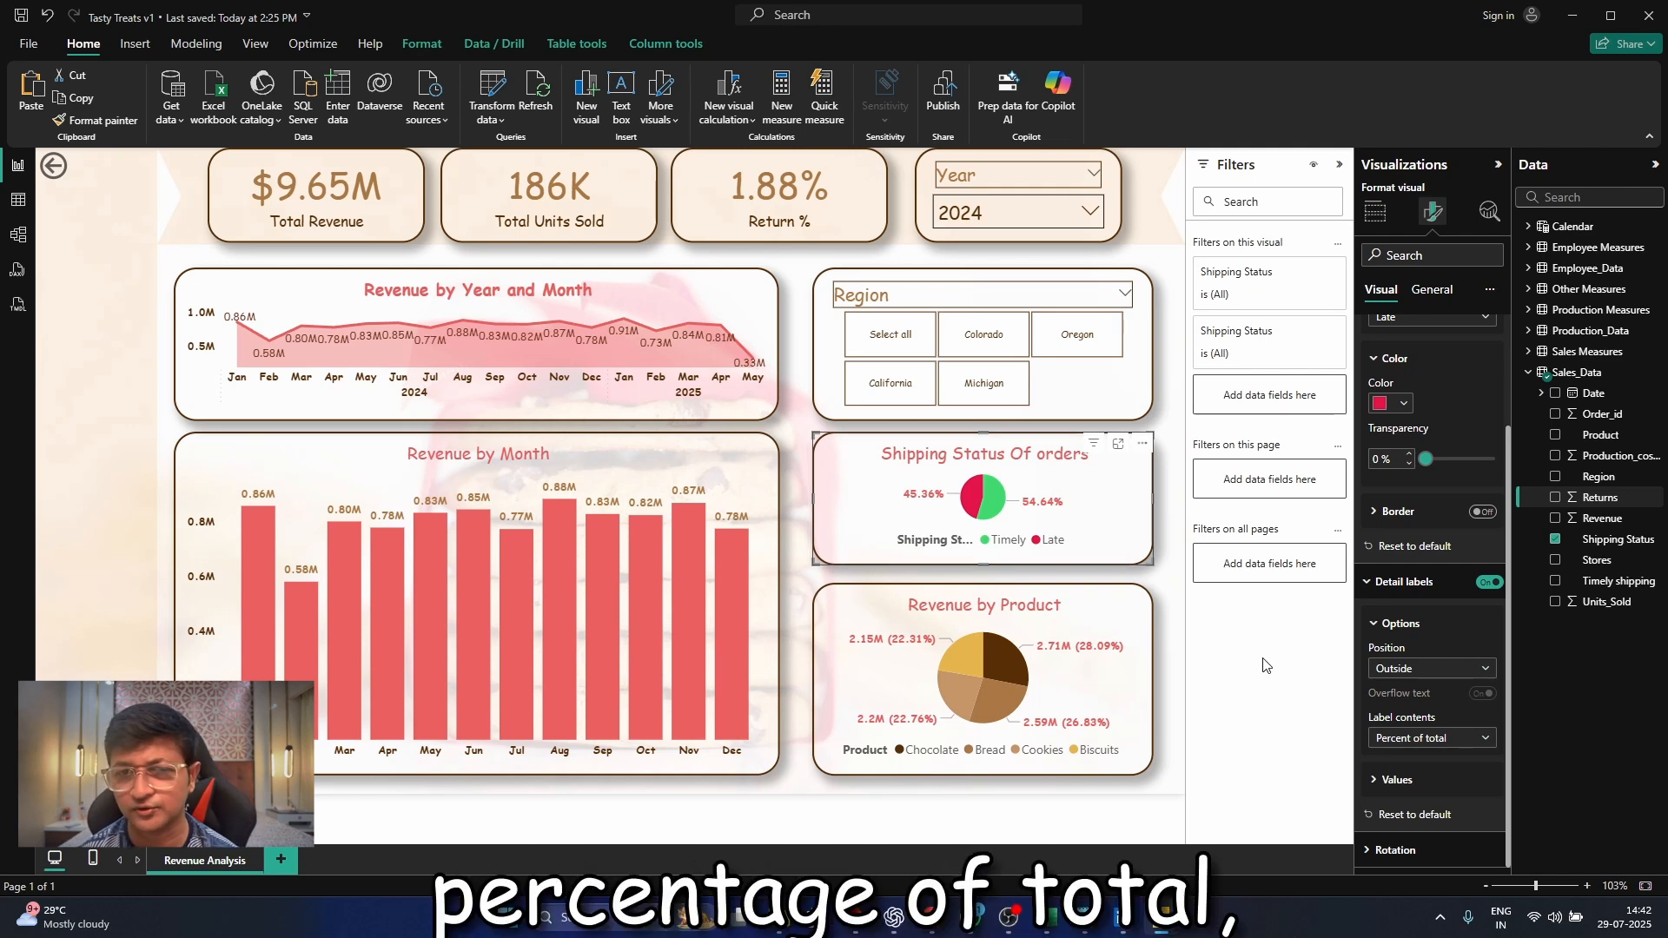
Delete the Revenue by Year and Month chart from the report page
left_click(1079, 389)
left_click(713, 295)
key("Delete")
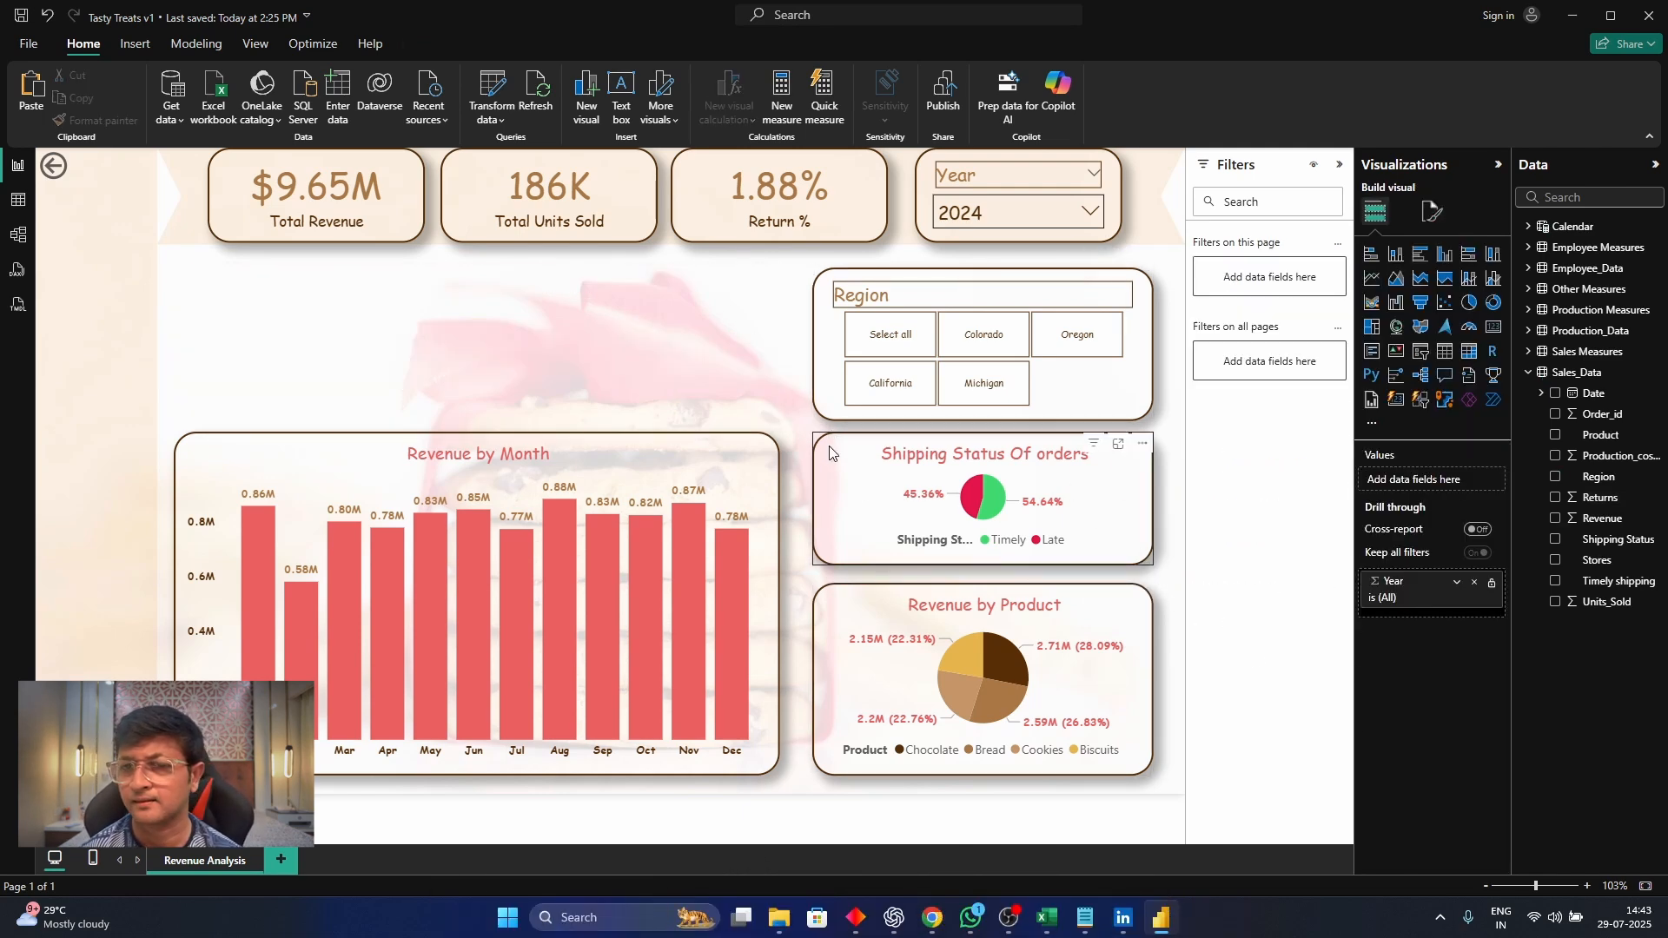
Move the Shipping Status Of orders chart above Revenue by Month, and extend the Revenue by Product chart up into the vacated space
left_click_drag(858, 468, 211, 318)
left_click(963, 599)
left_click_drag(983, 585, 980, 433)
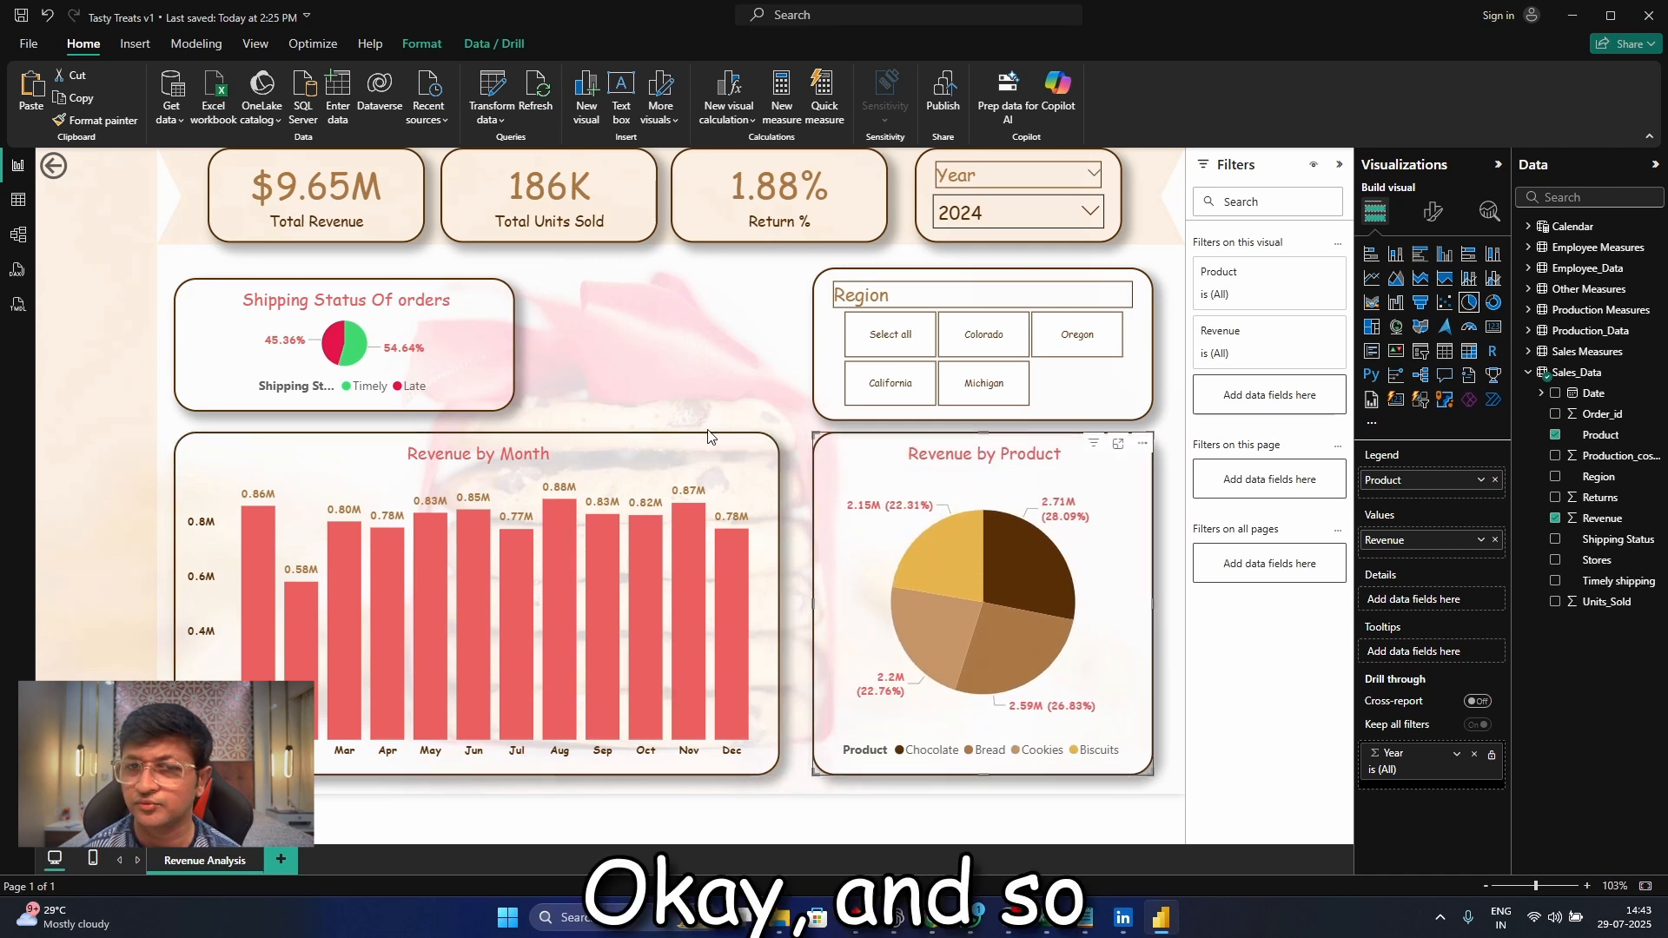
Add a Product slicer styled like the Region slicer beside it, and stretch the Shipping Status Of orders chart to the slicers' height
left_click(830, 300)
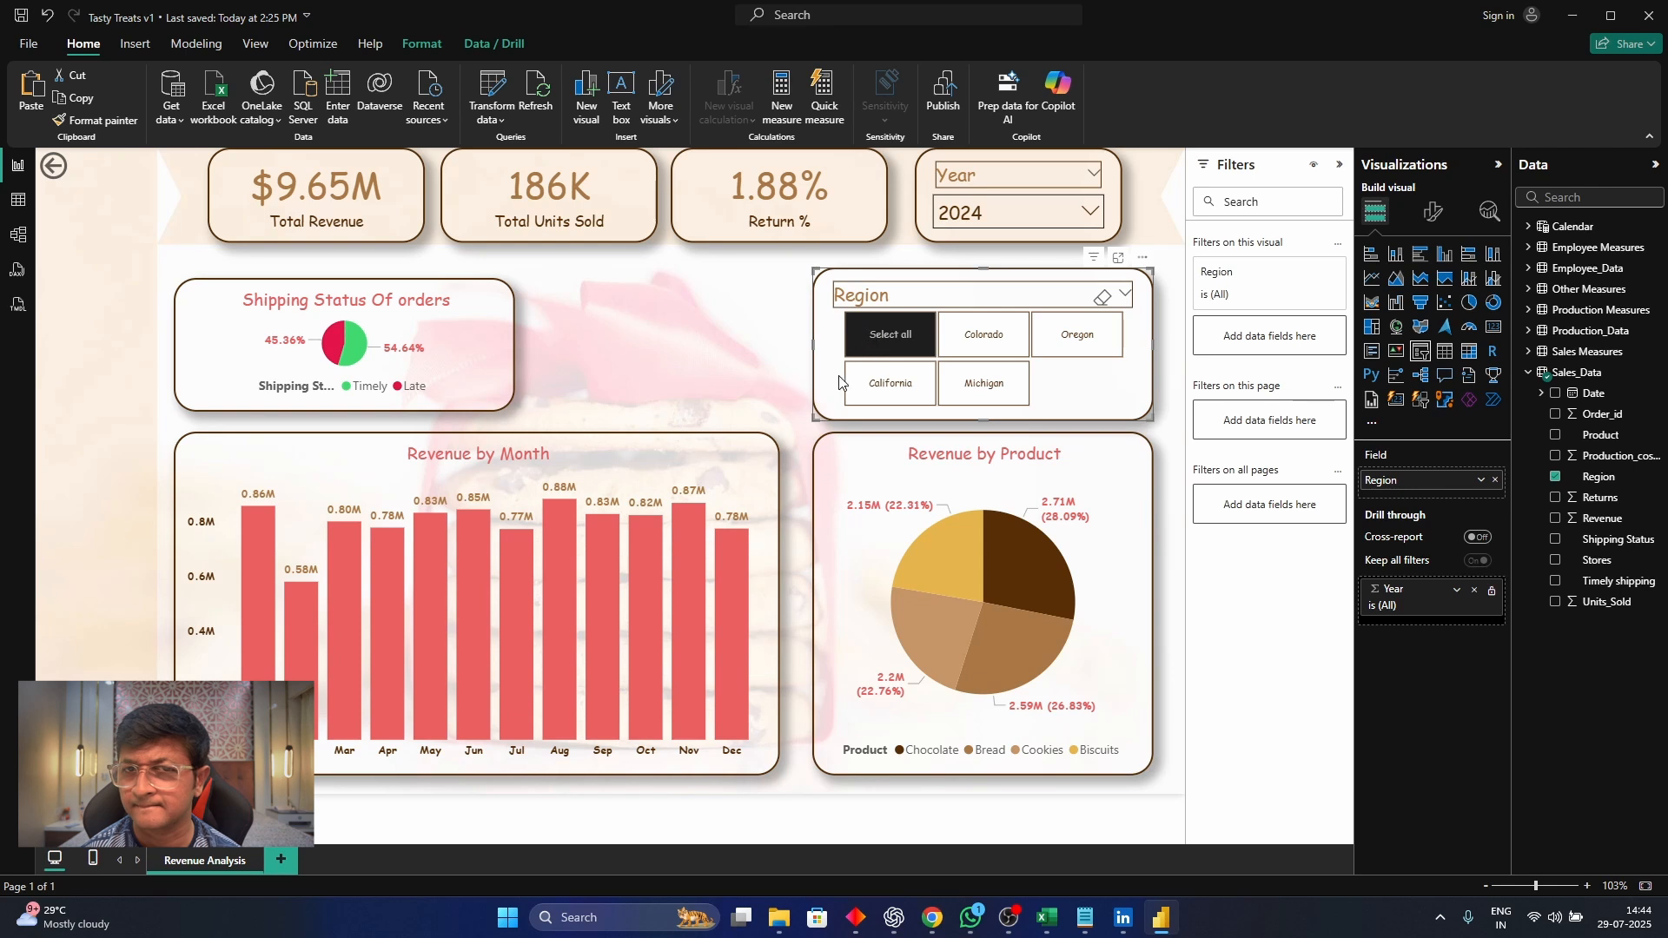
left_click_drag(1126, 390, 775, 358)
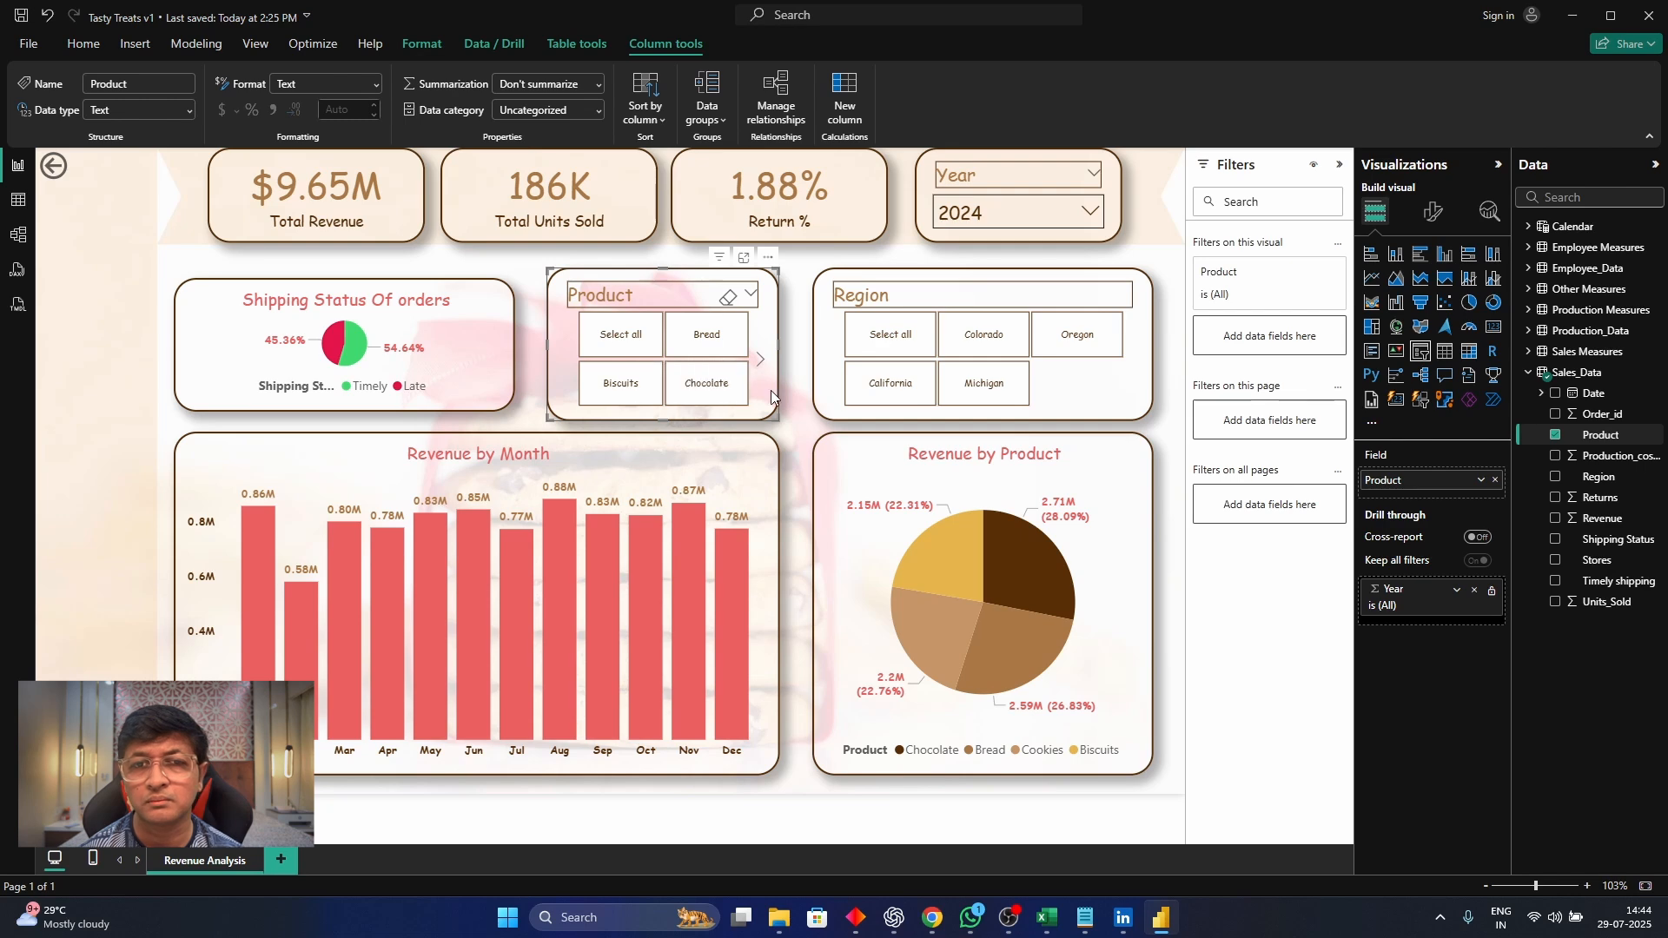
left_click_drag(546, 345, 536, 345)
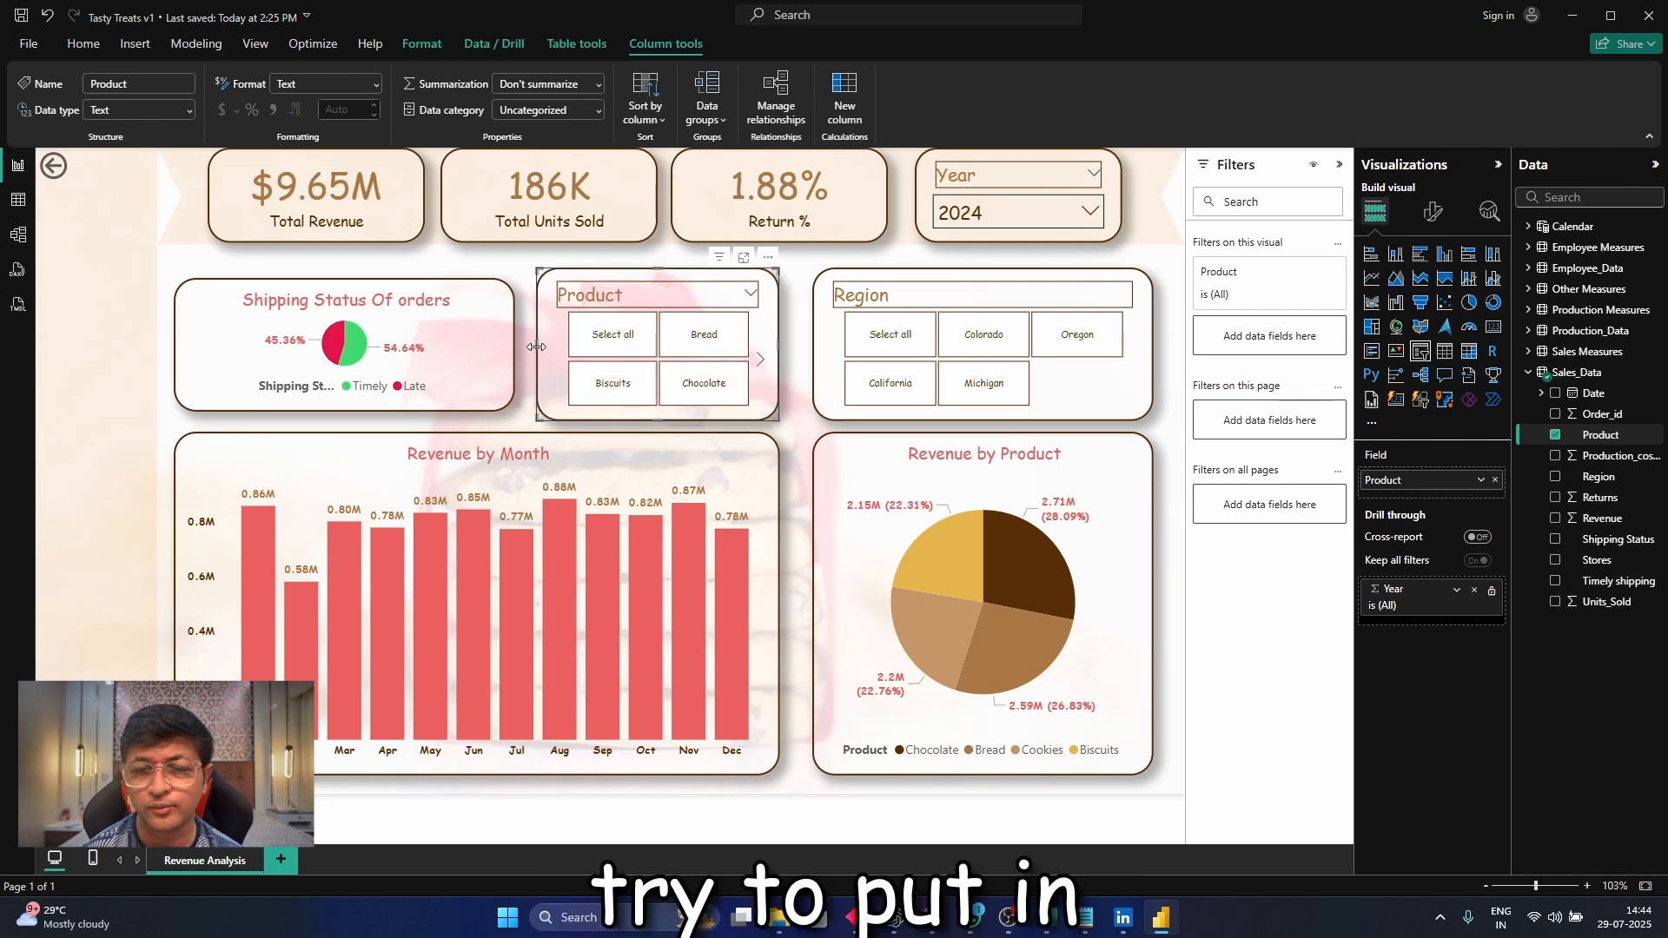
left_click_drag(348, 279, 349, 269)
left_click_drag(346, 410, 346, 417)
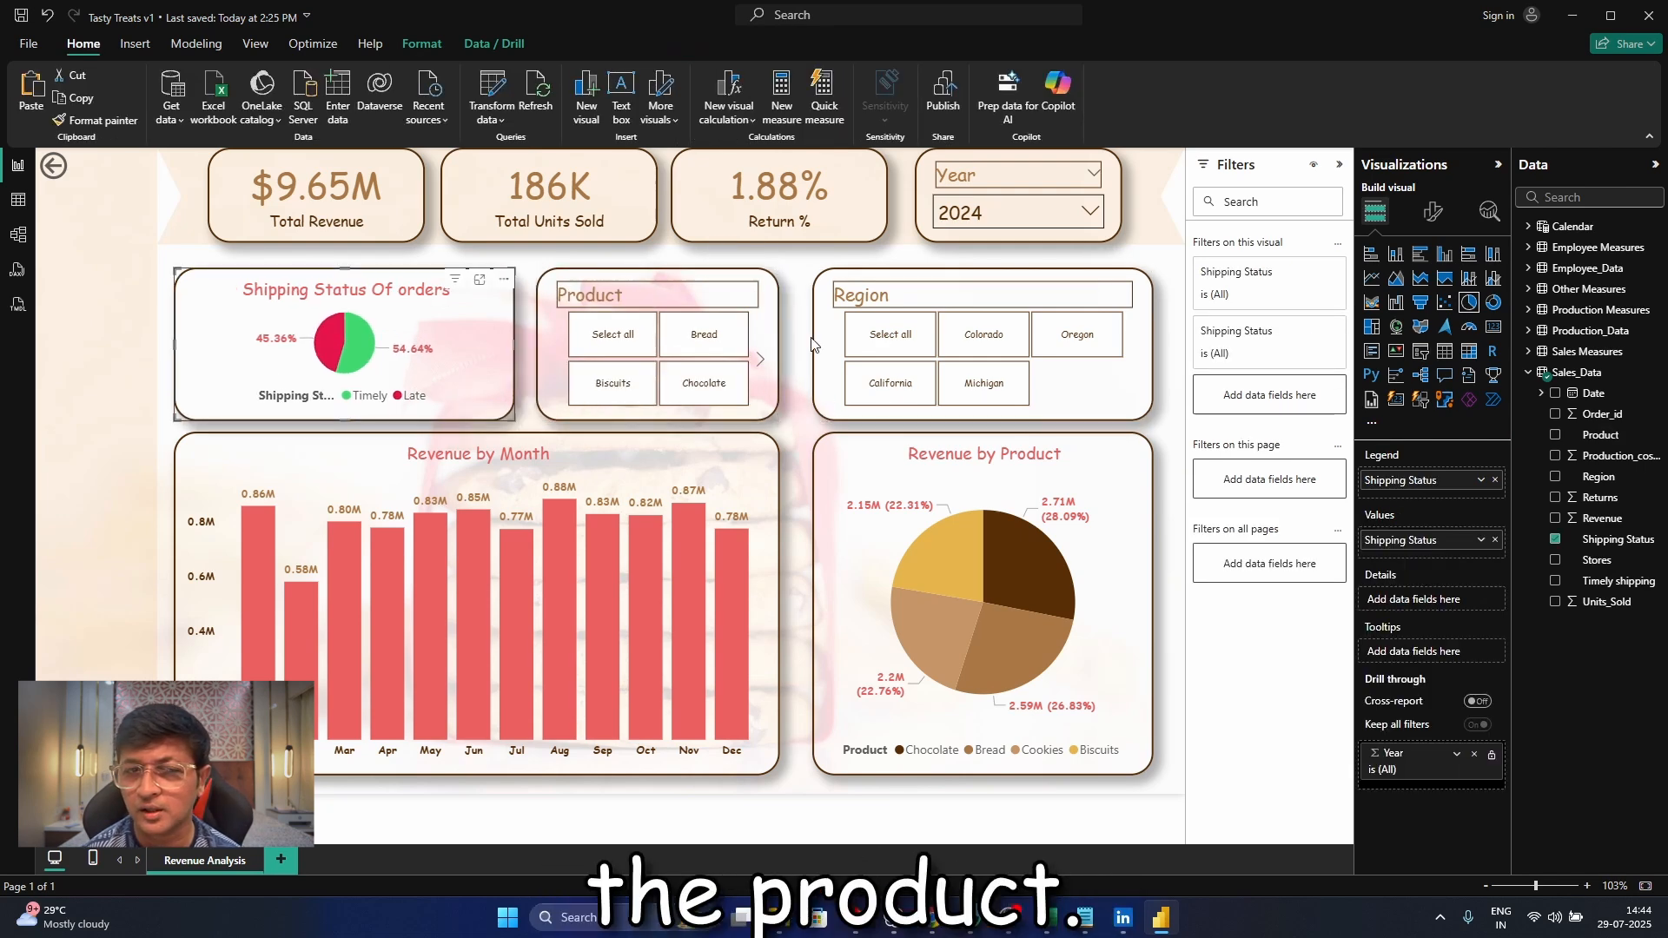
Widen the Product slicer and Revenue by Month chart, narrowing the Region slicer and Revenue by Product chart to keep the columns aligned
left_click_drag(779, 344, 830, 346)
left_click(822, 363)
left_click_drag(820, 524, 801, 606)
left_click(776, 566)
left_click(821, 432)
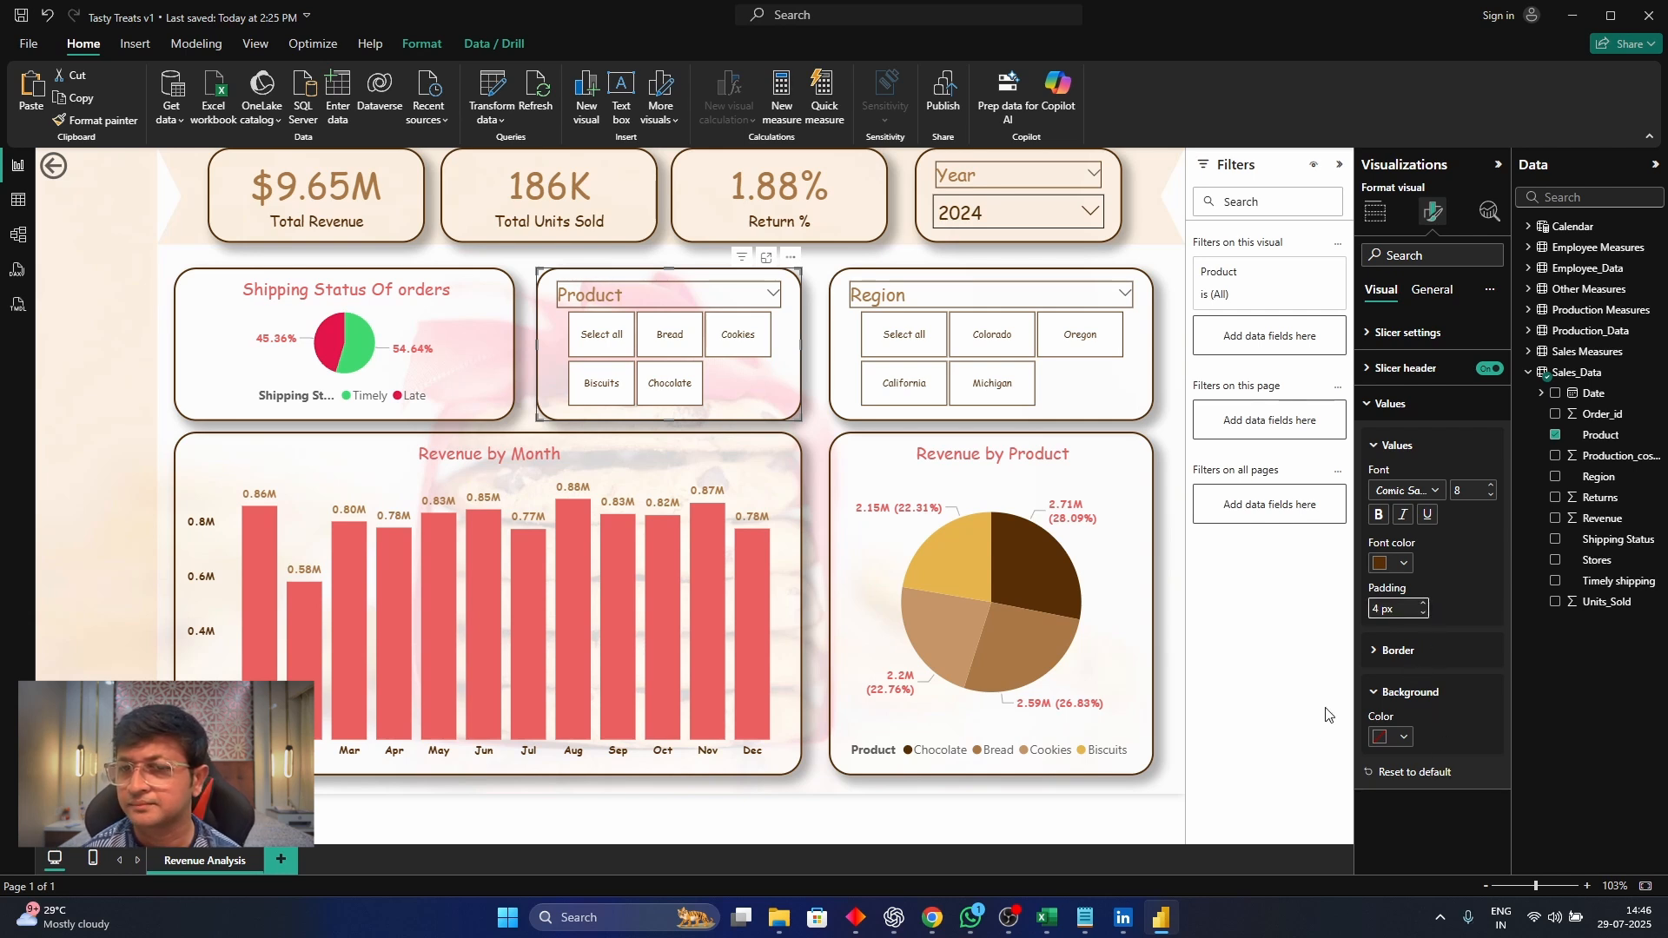
left_click(831, 442)
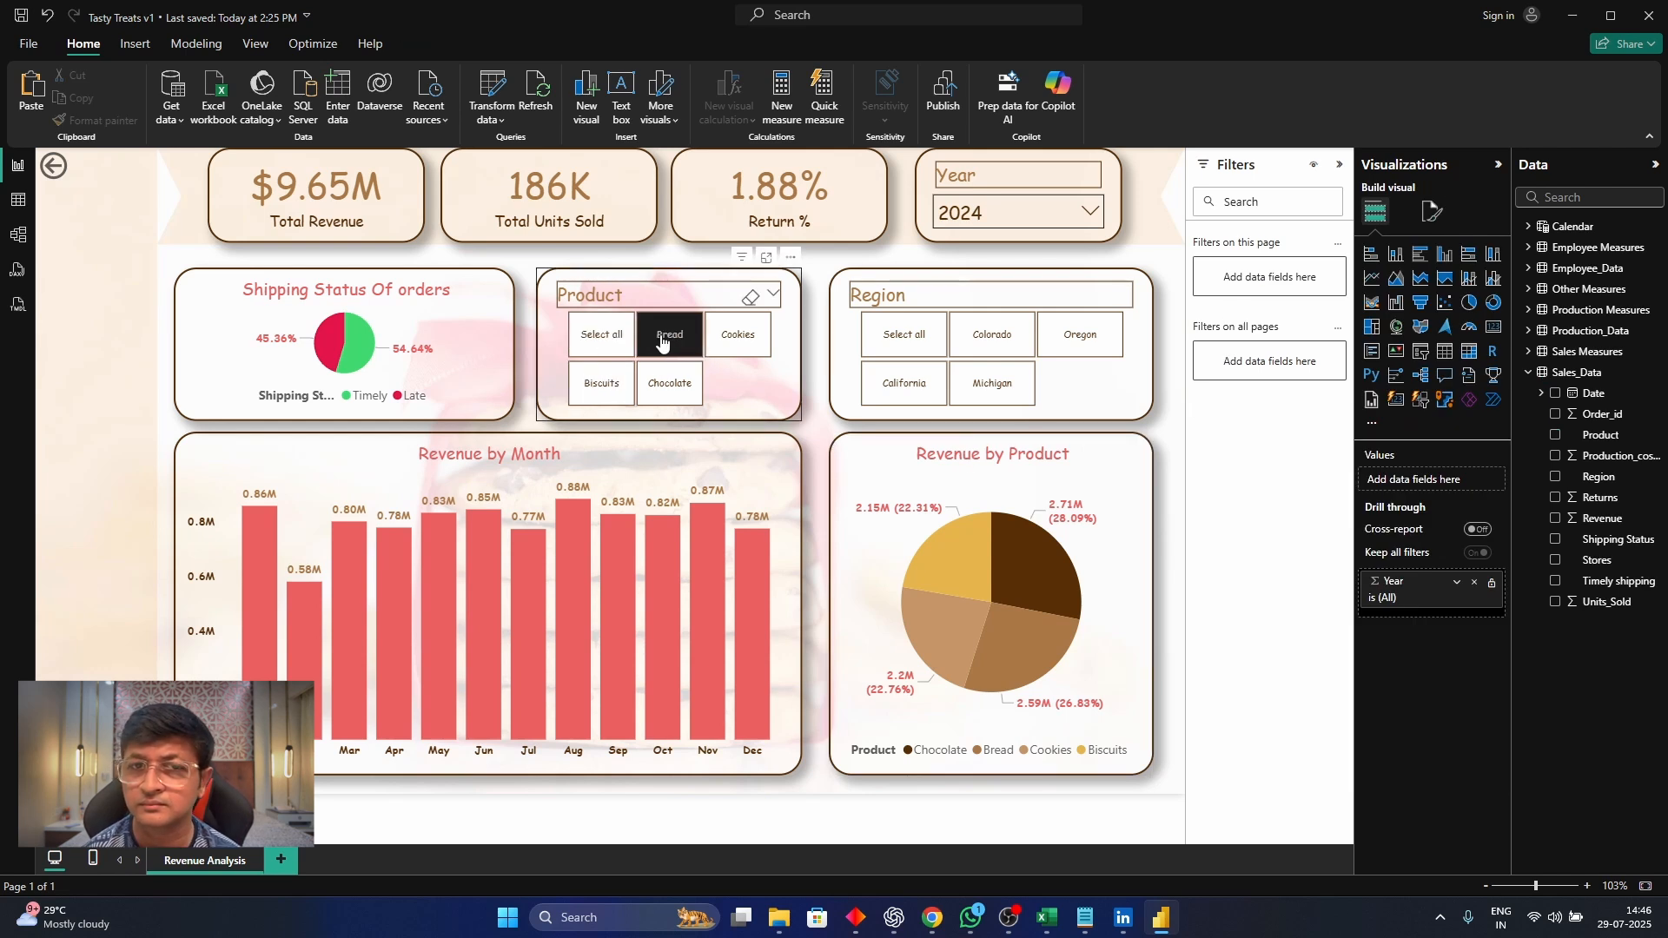
Test the Product slicer by filtering the dashboard on Bread, Cookies, Chocolate, Biscuits and all products in turn, and clear the selection
left_click(662, 344)
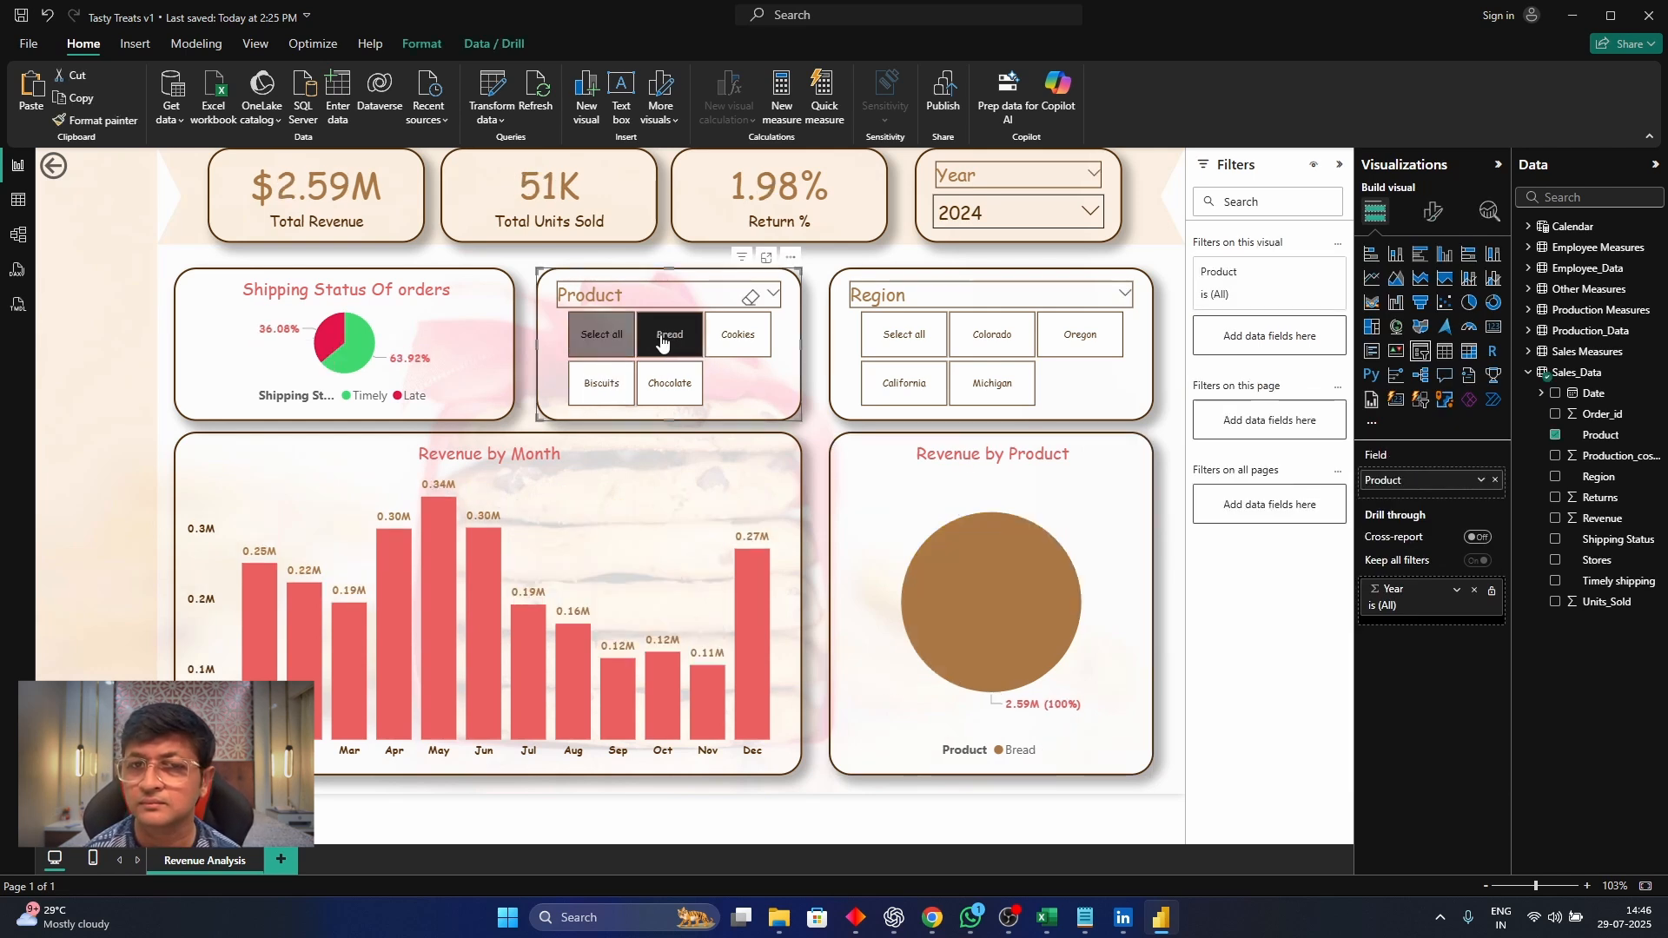
left_click(662, 344)
left_click(737, 339)
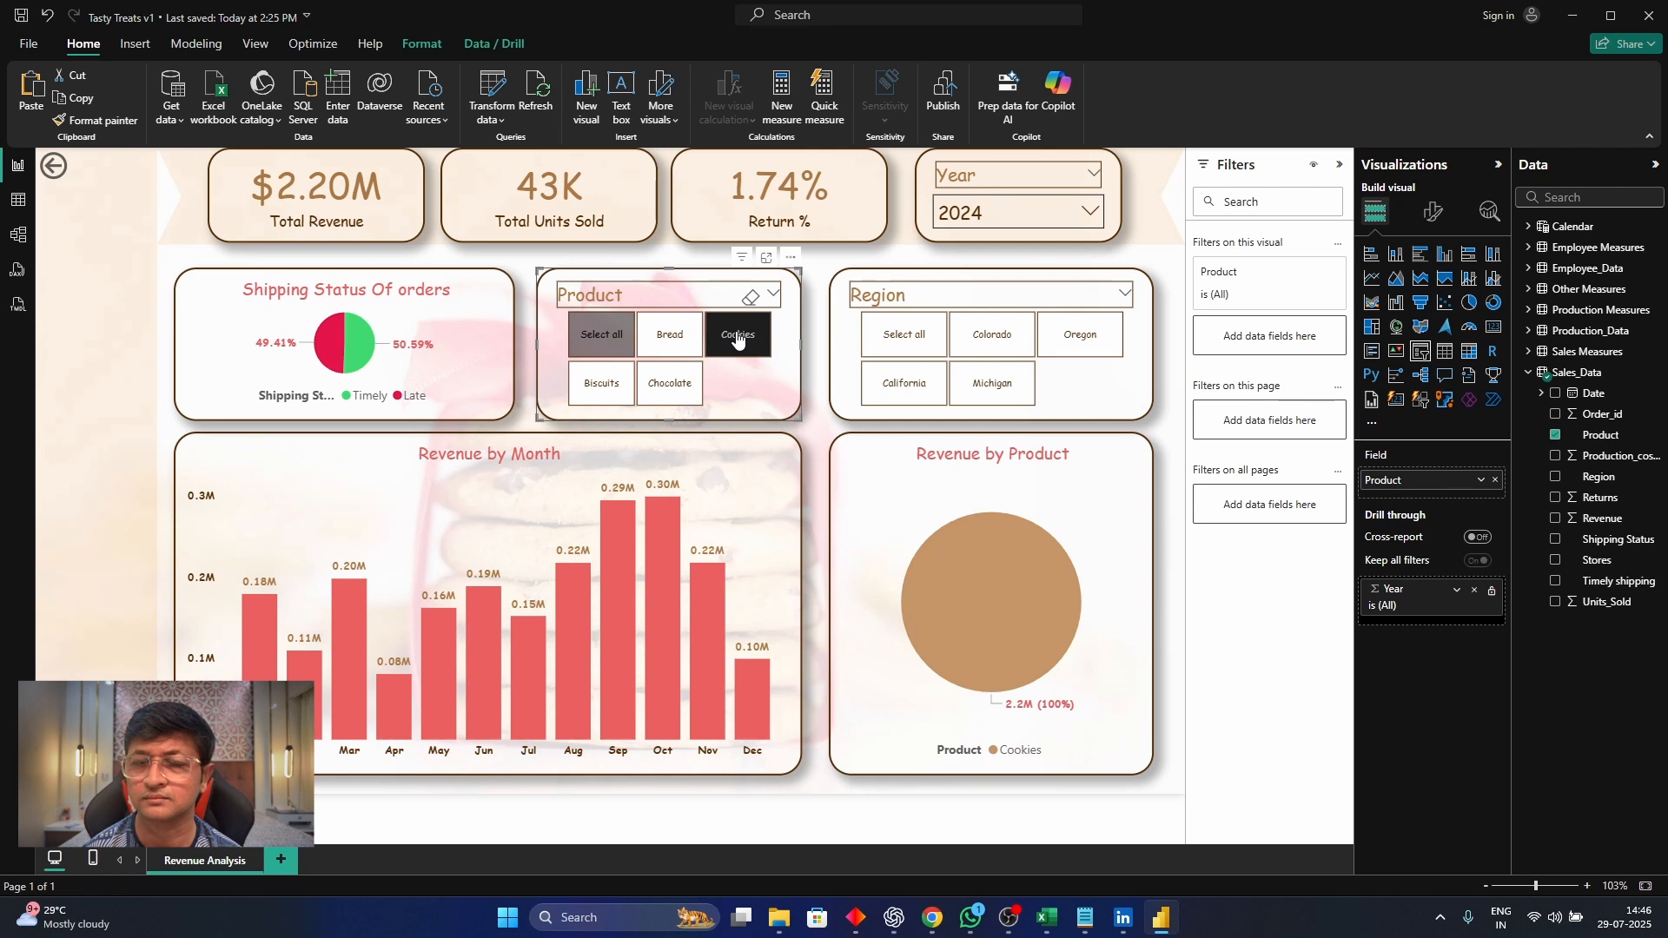
left_click(737, 339)
left_click(680, 397)
left_click(681, 398)
left_click(613, 389)
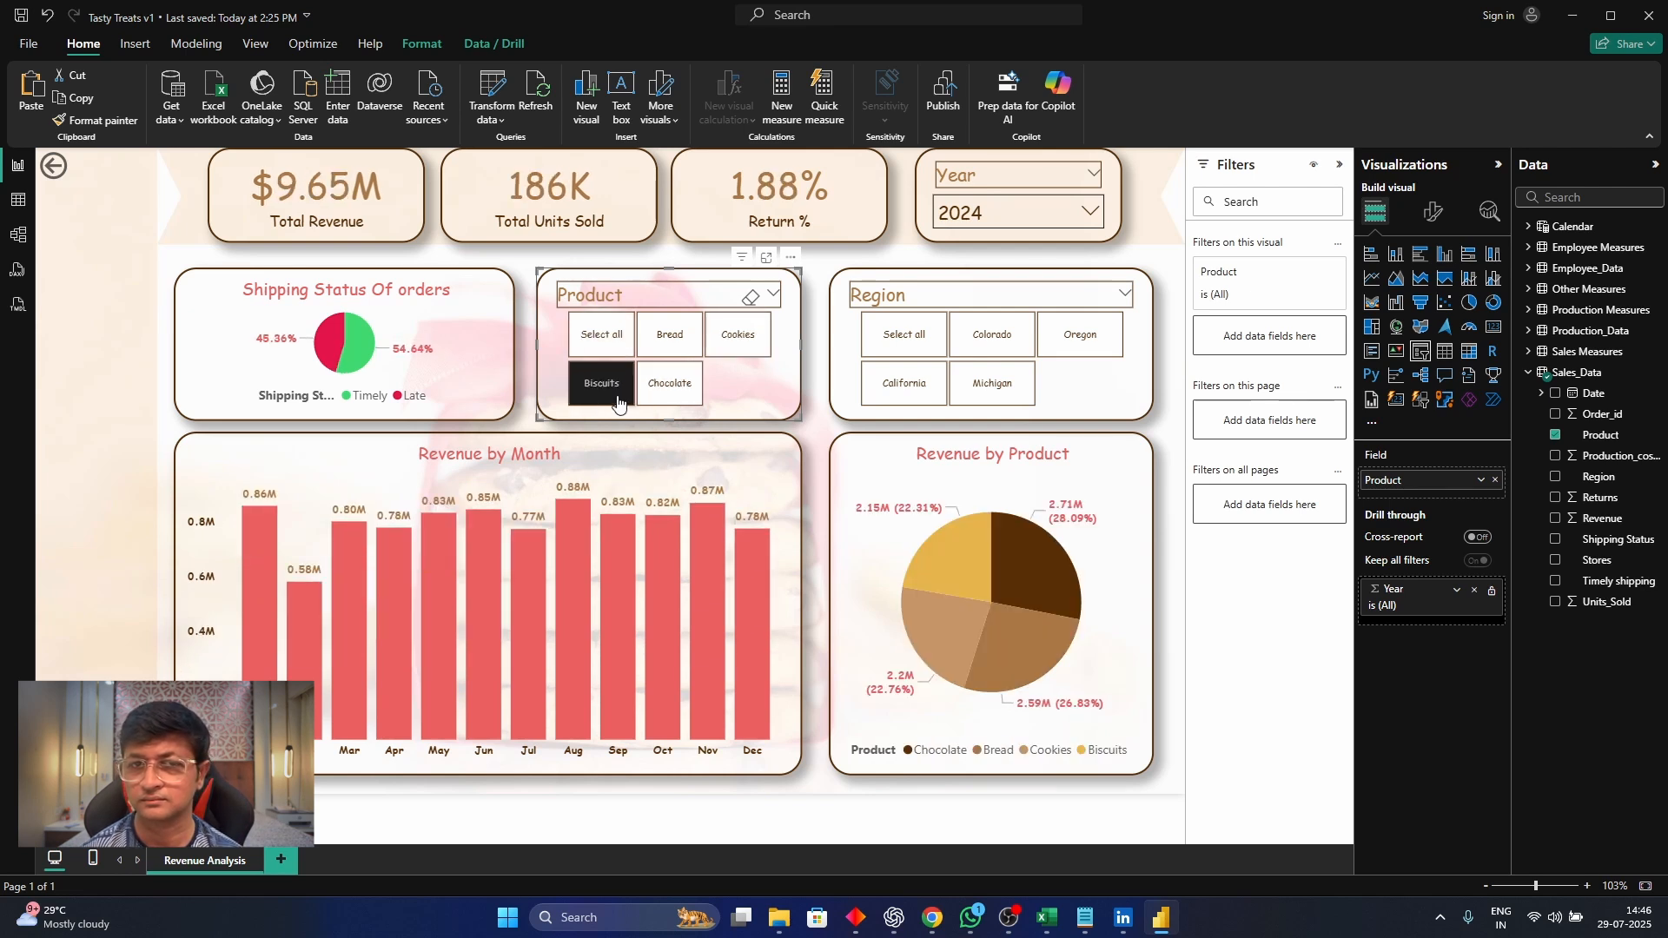
left_click(615, 391)
left_click(619, 348)
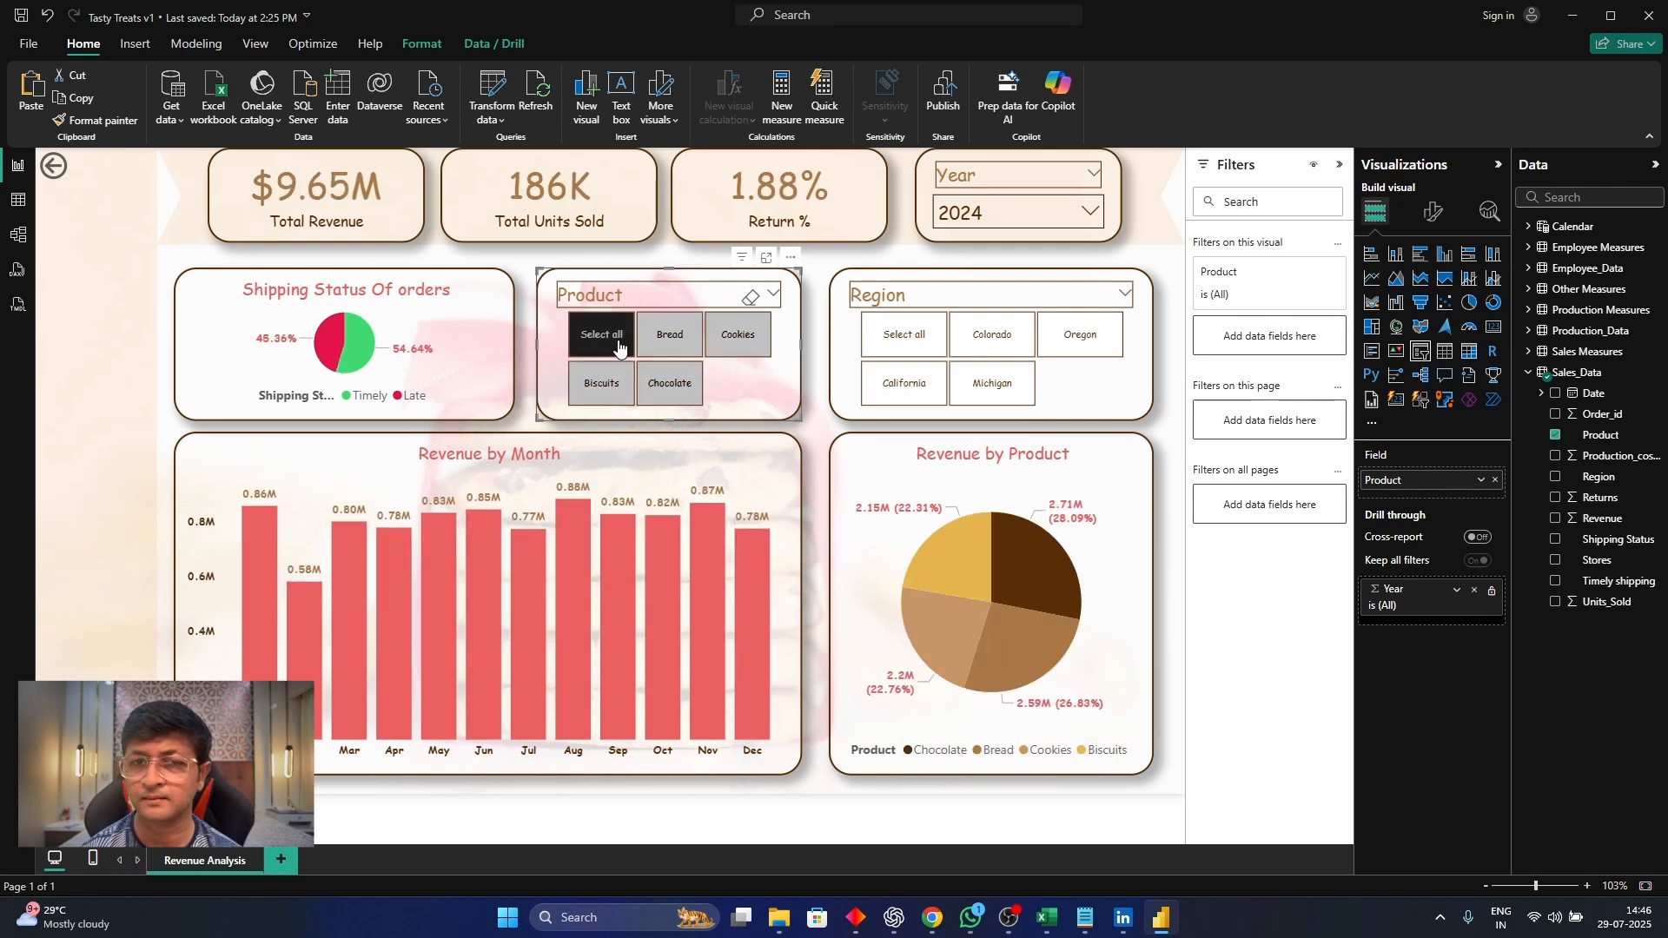
left_click(618, 348)
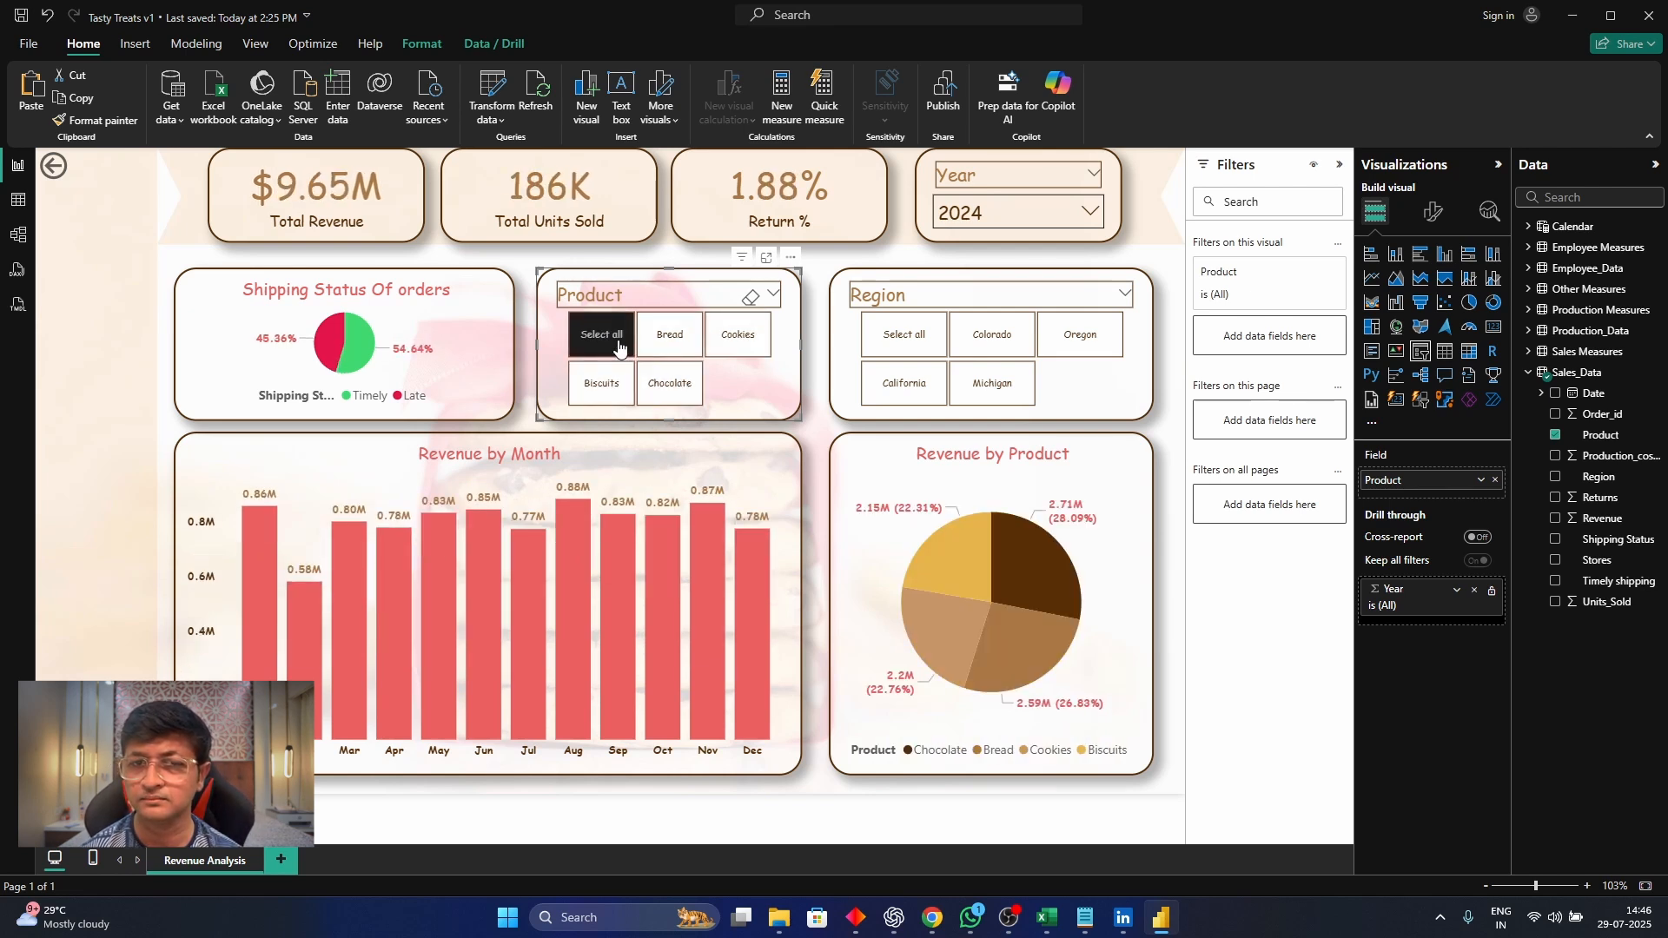
left_click(821, 412)
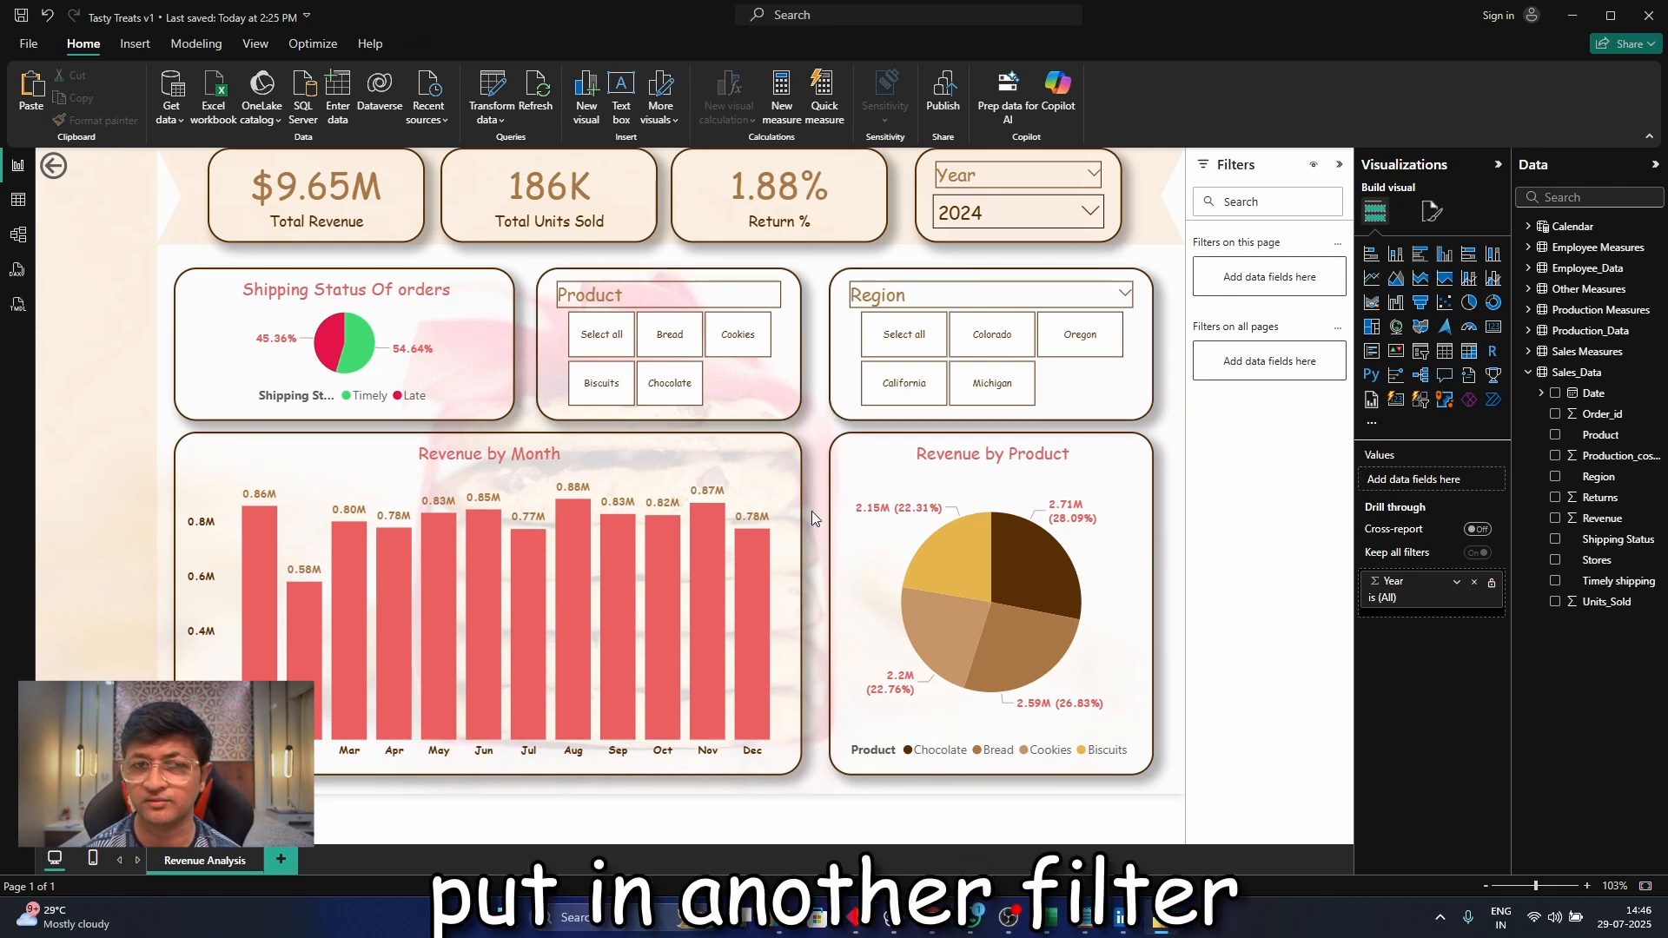
Reduce the Total Revenue card's height and shift it slightly left, and delete the empty visual added below it
left_click(322, 234)
double_click(354, 241)
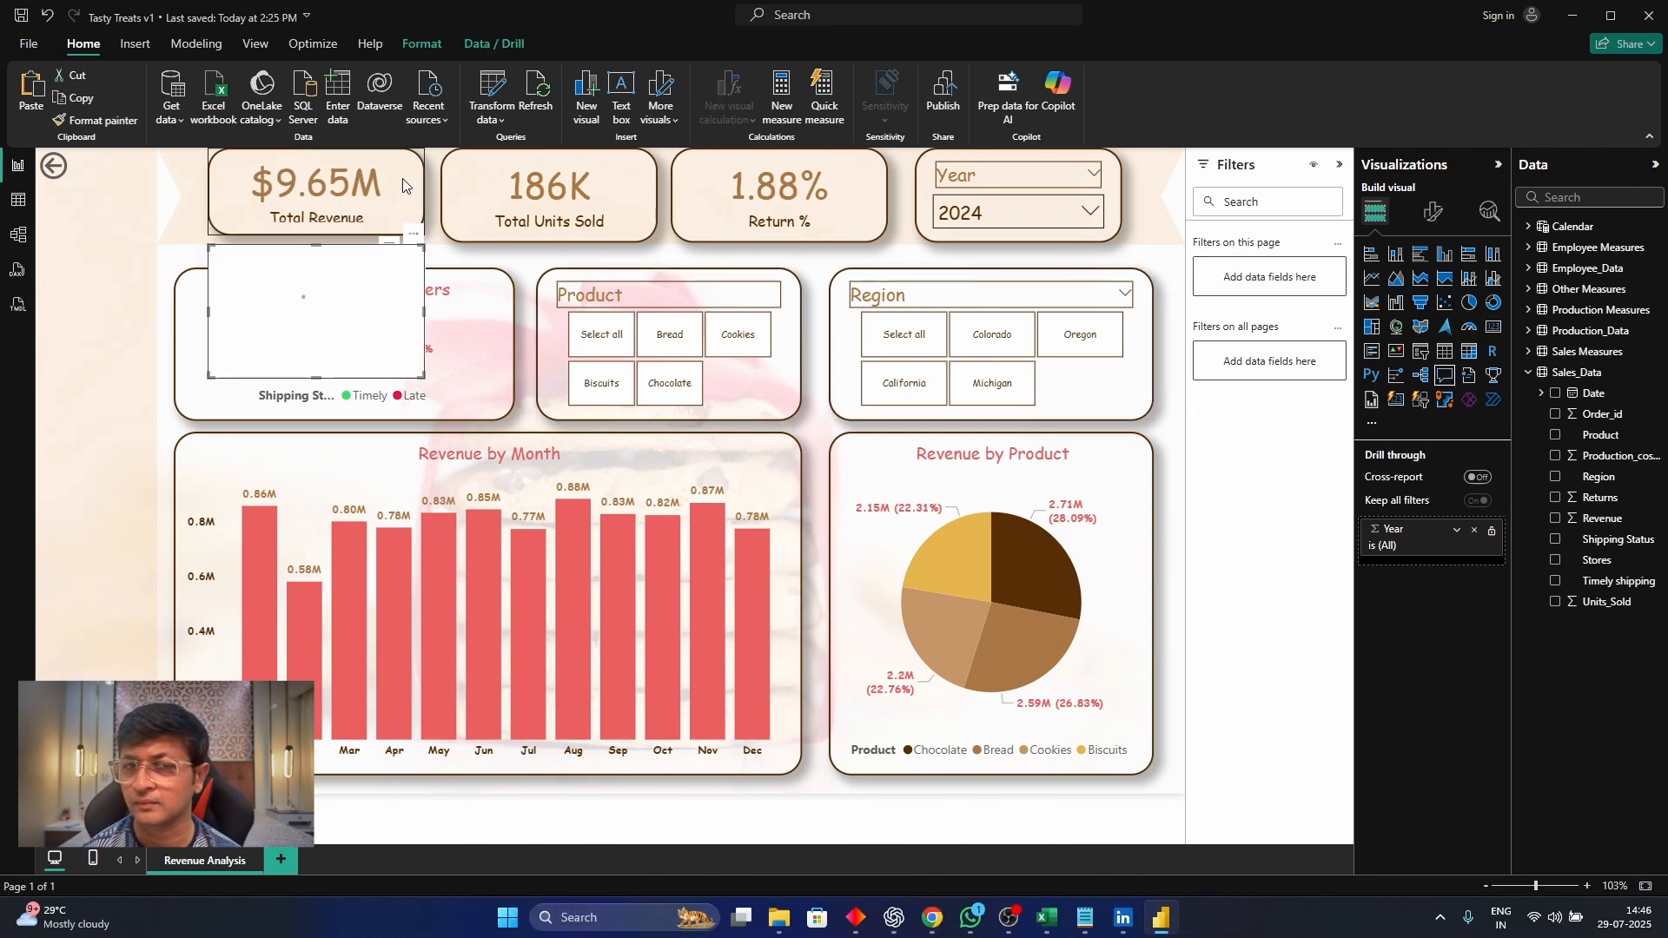
left_click_drag(405, 186, 392, 191)
left_click(285, 306)
key("Delete")
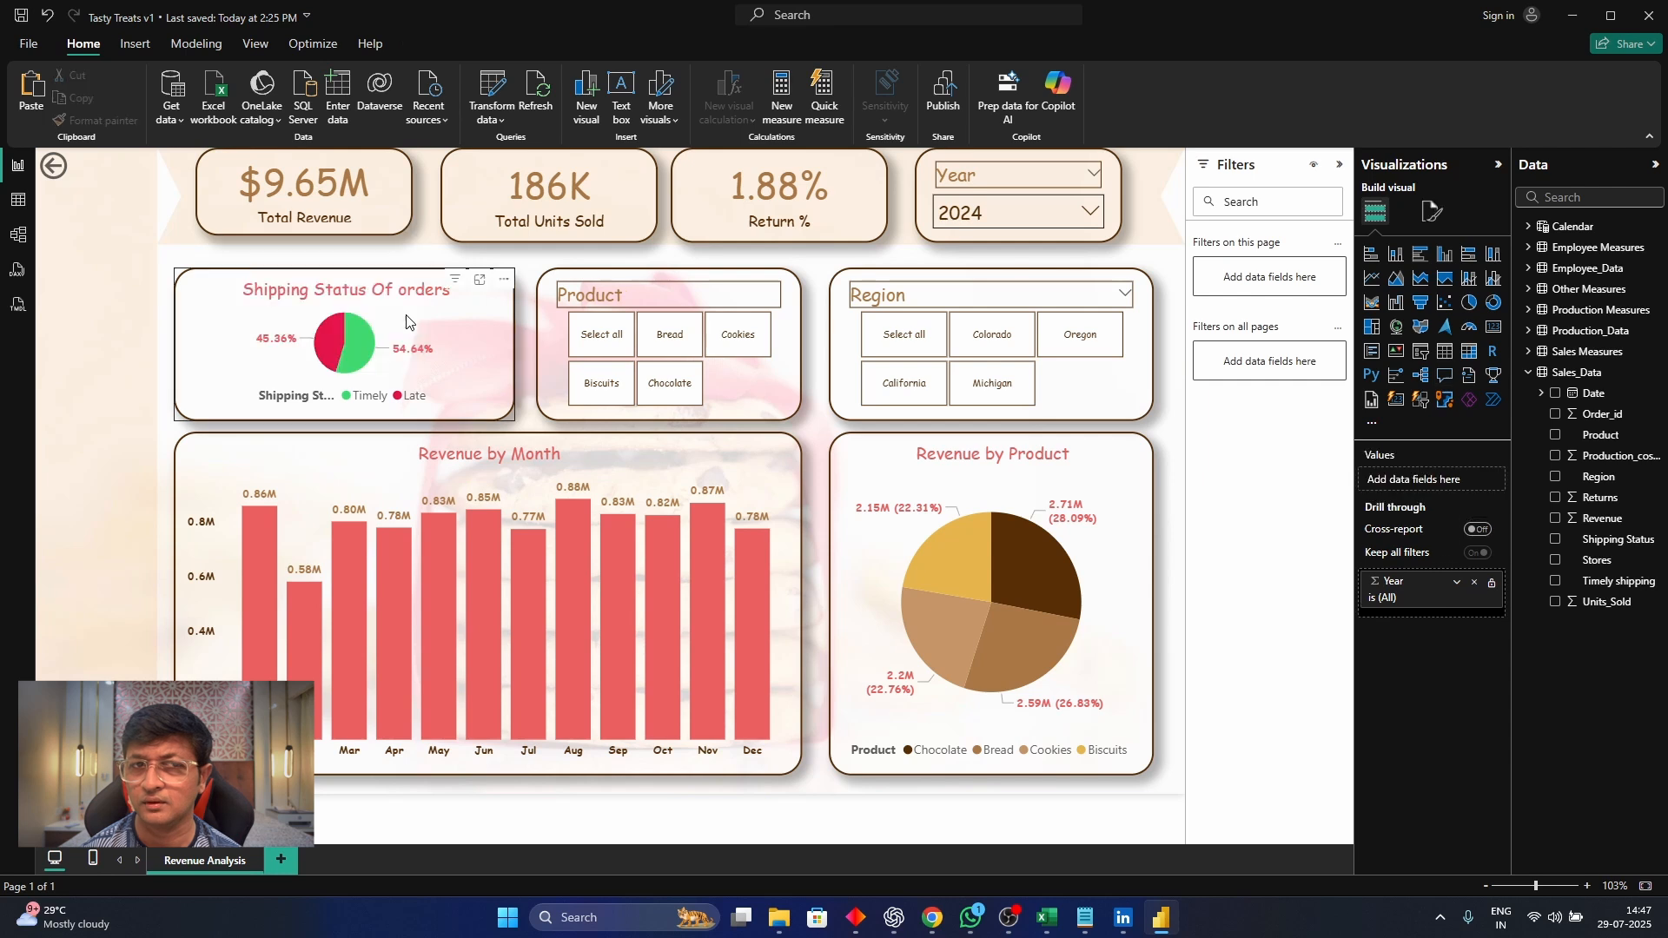
Set the Total Units Sold card's category label font size to 10
left_click(403, 209)
left_click(608, 224)
left_click(1433, 212)
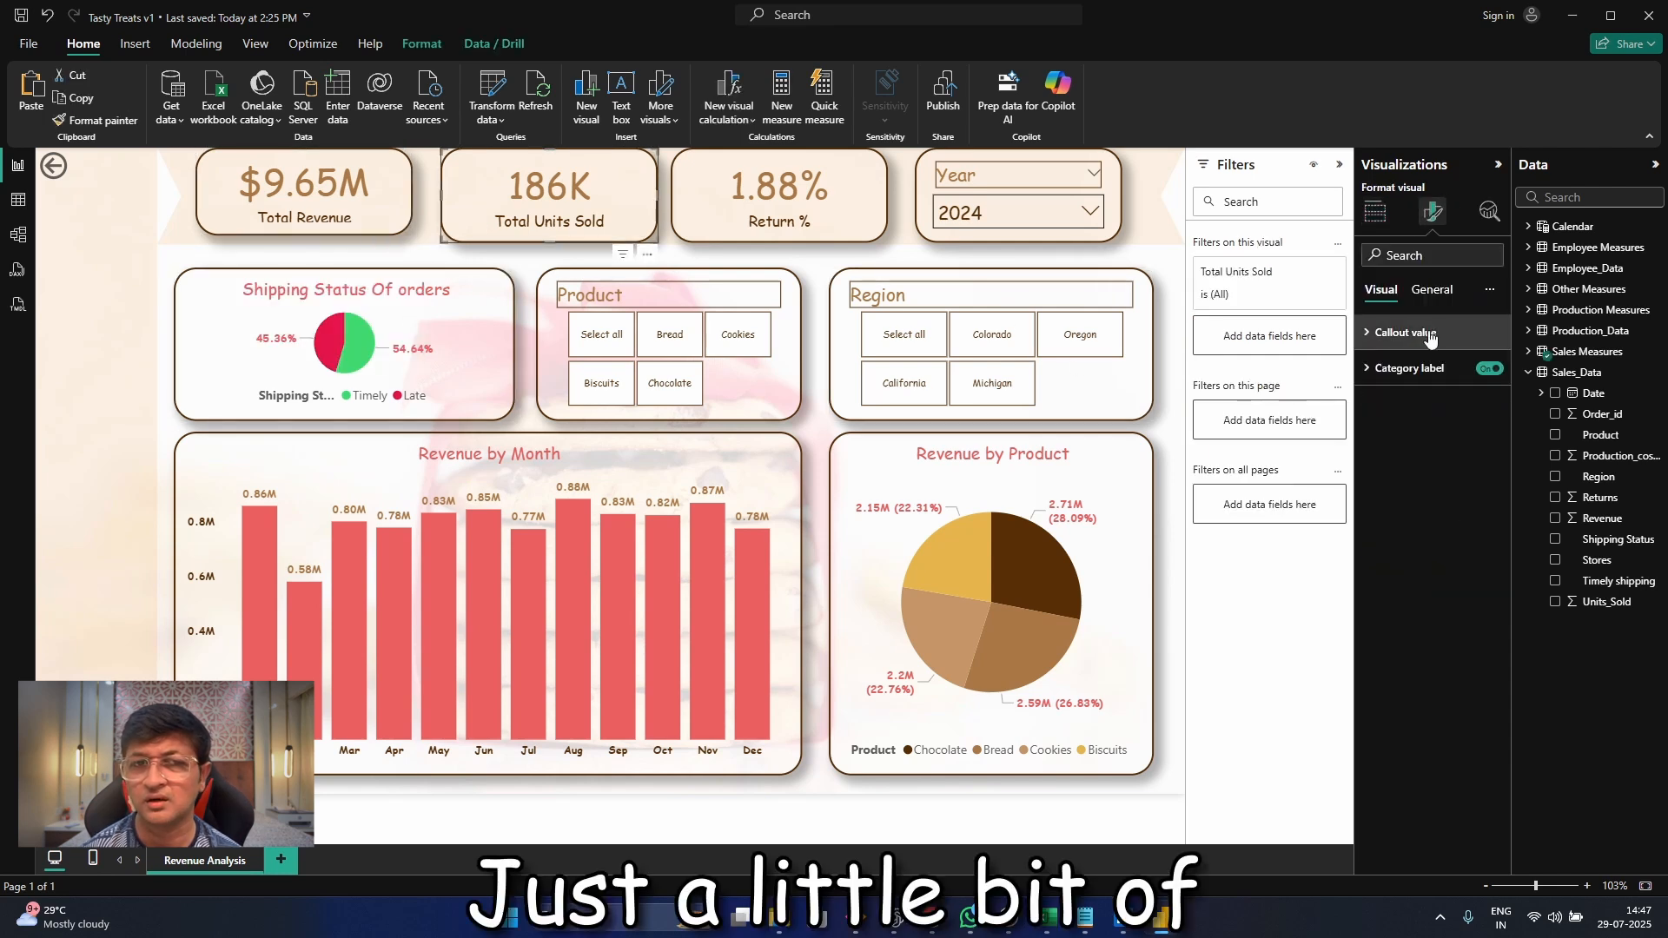
left_click(1429, 369)
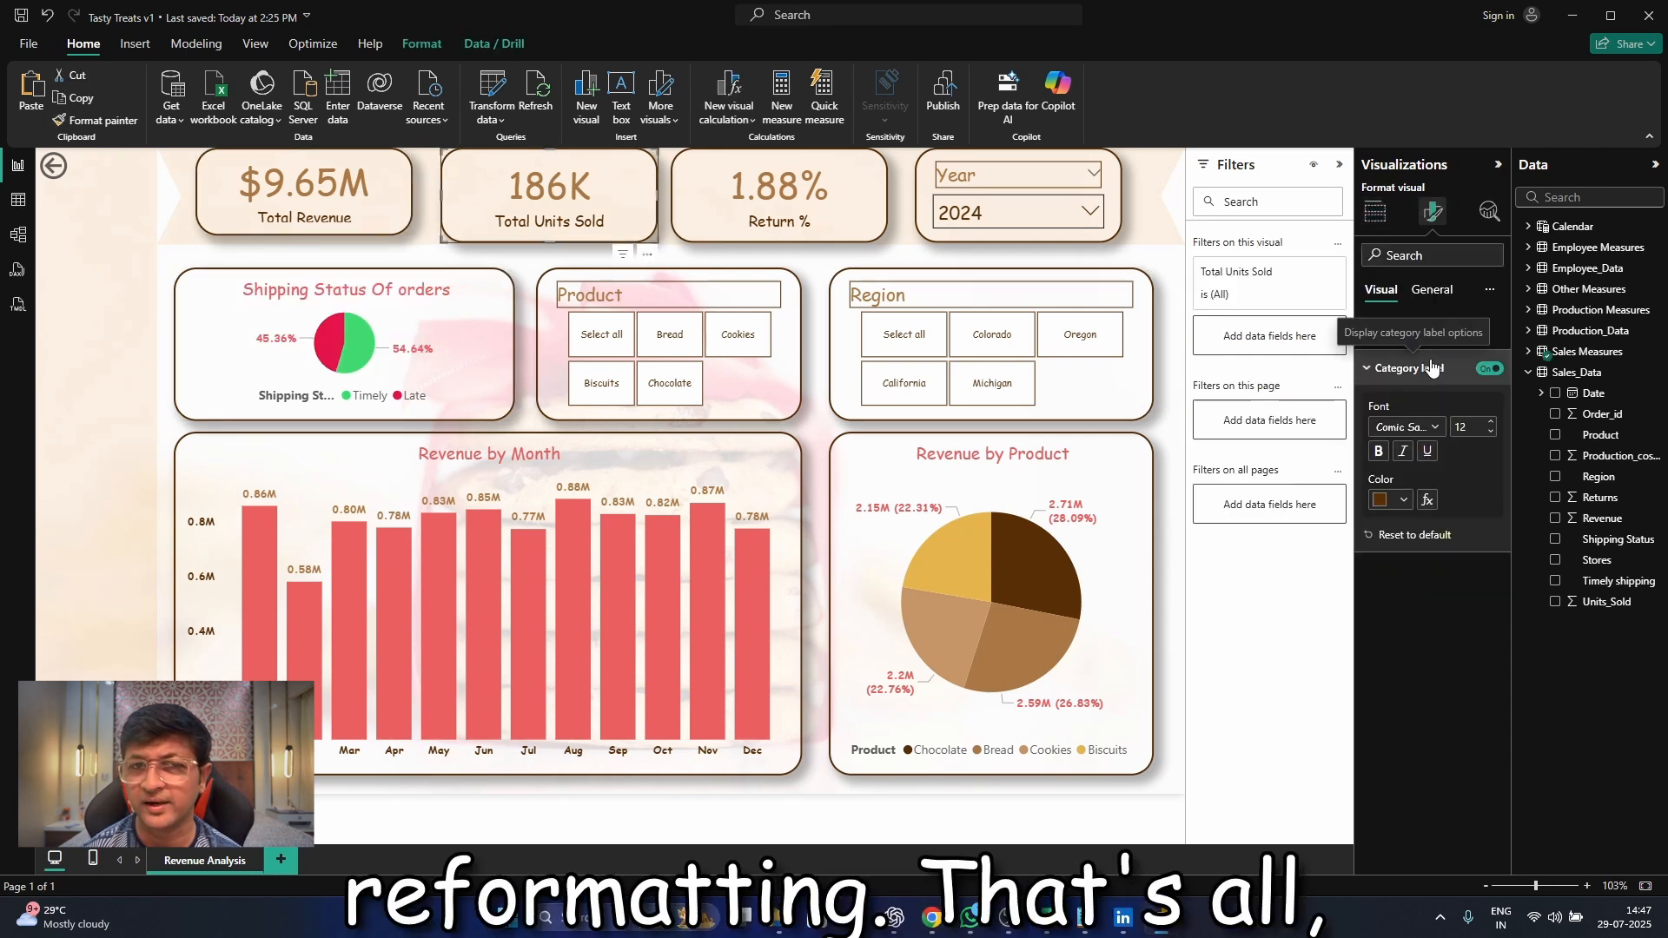
left_click(1491, 434)
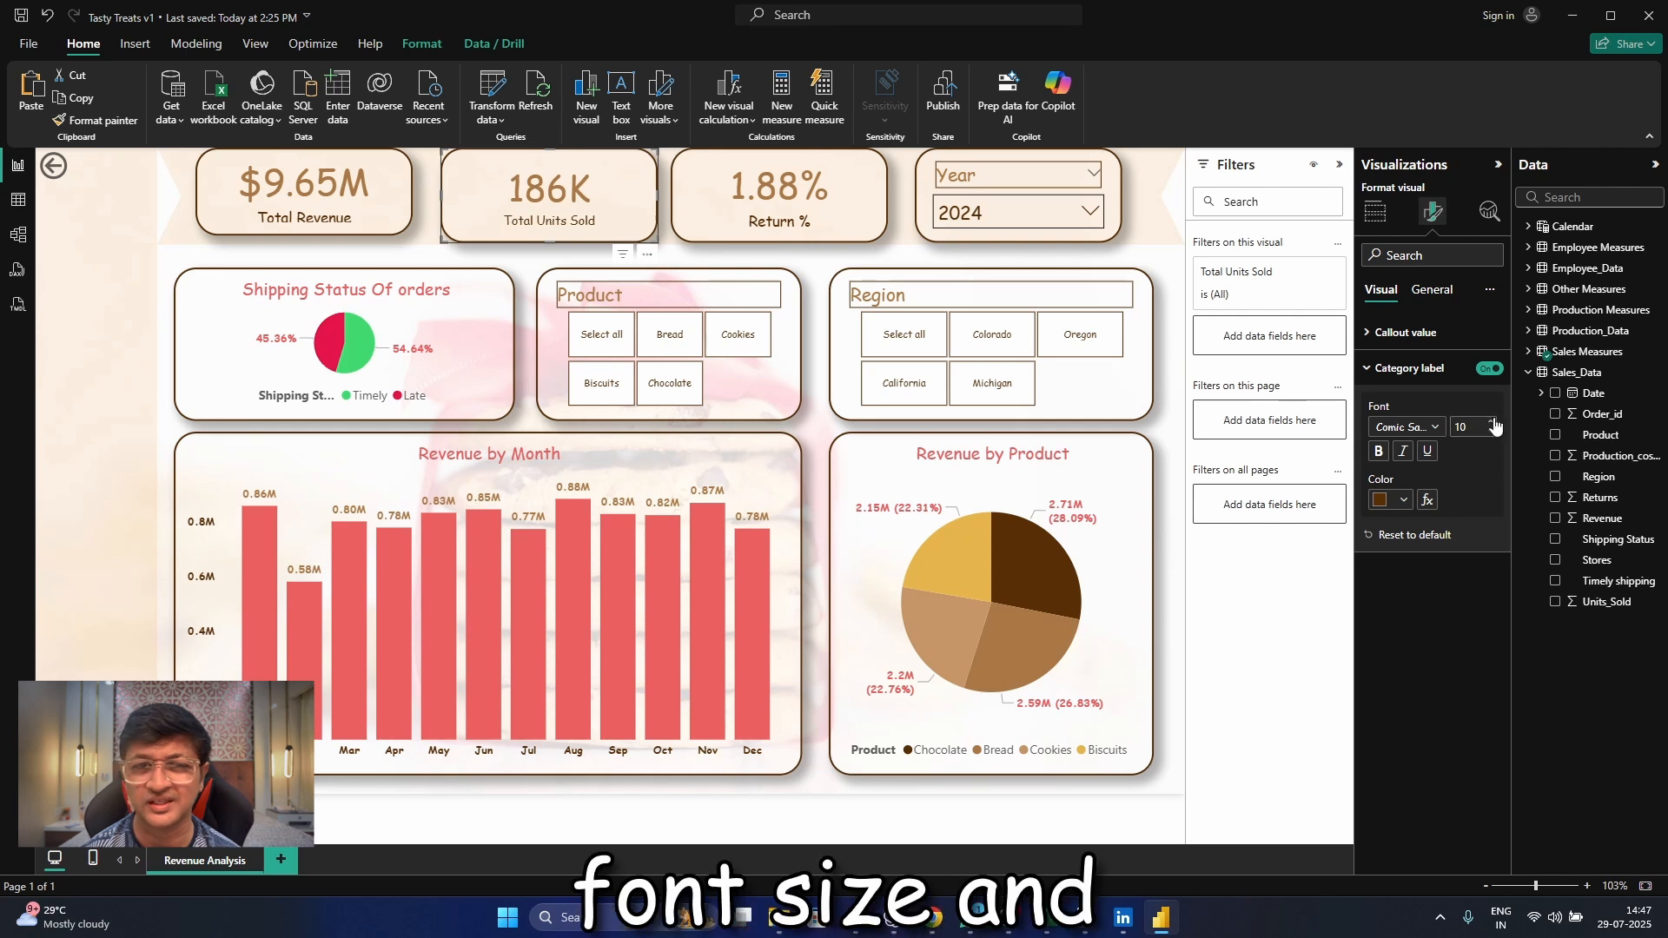
Set the Total Revenue card's category label font size to 12 and its callout value font size to 24
left_click(405, 205)
left_click(1490, 433)
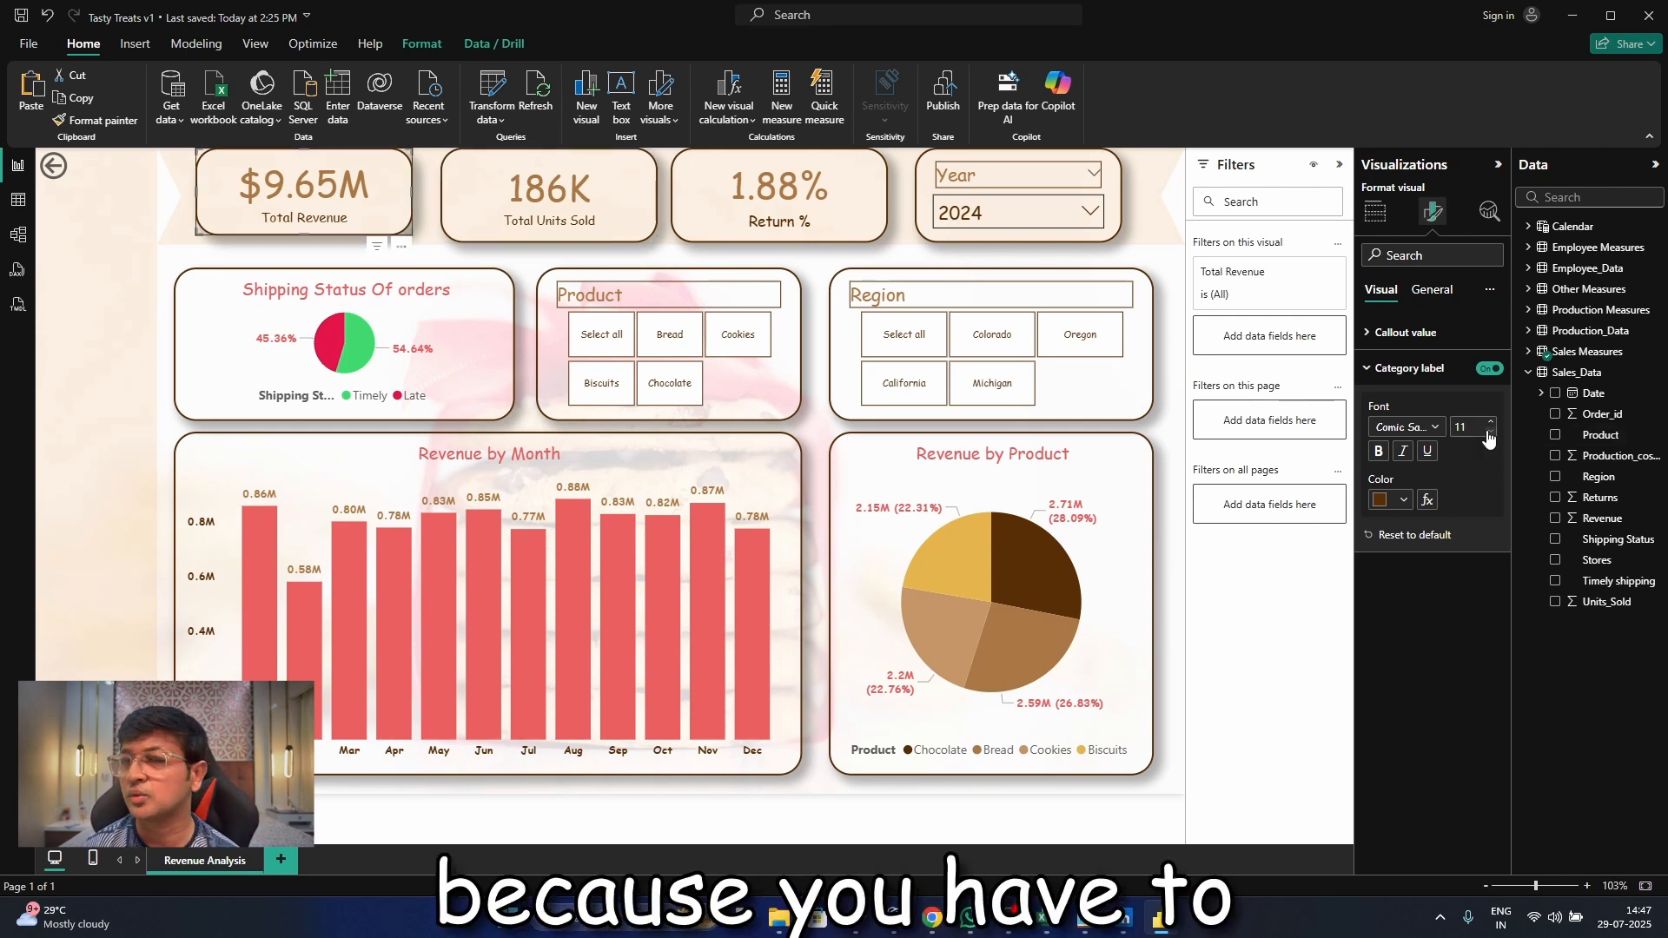
left_click(1490, 435)
left_click(1491, 421)
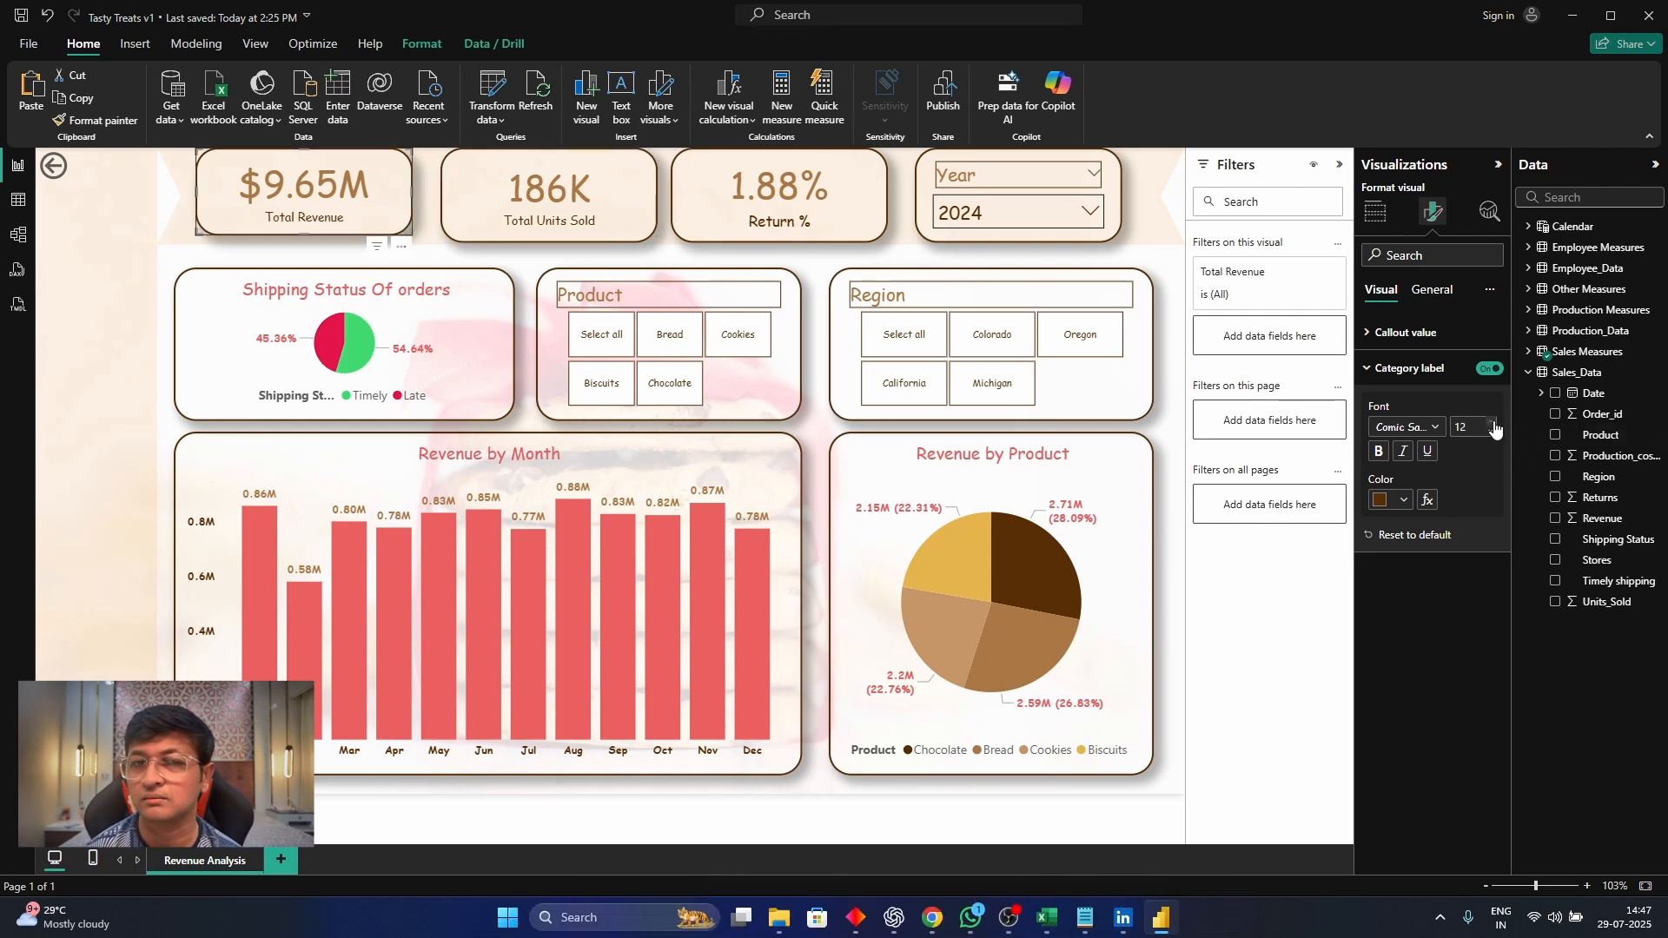
left_click(1491, 422)
left_click(1366, 339)
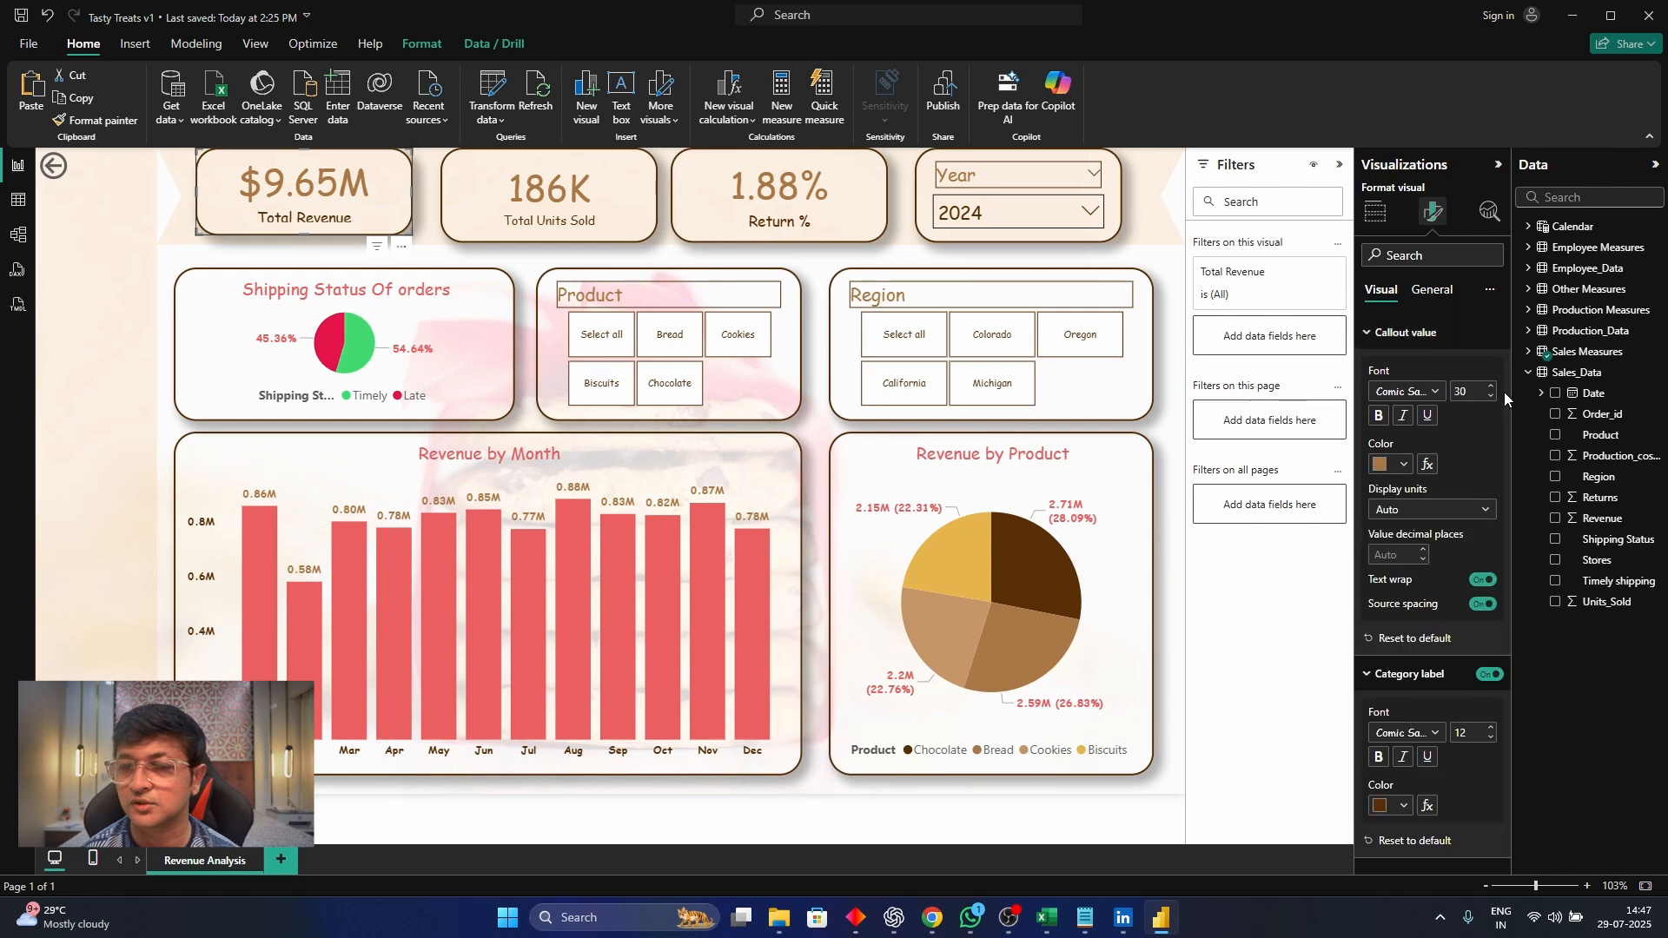
left_click(1491, 397)
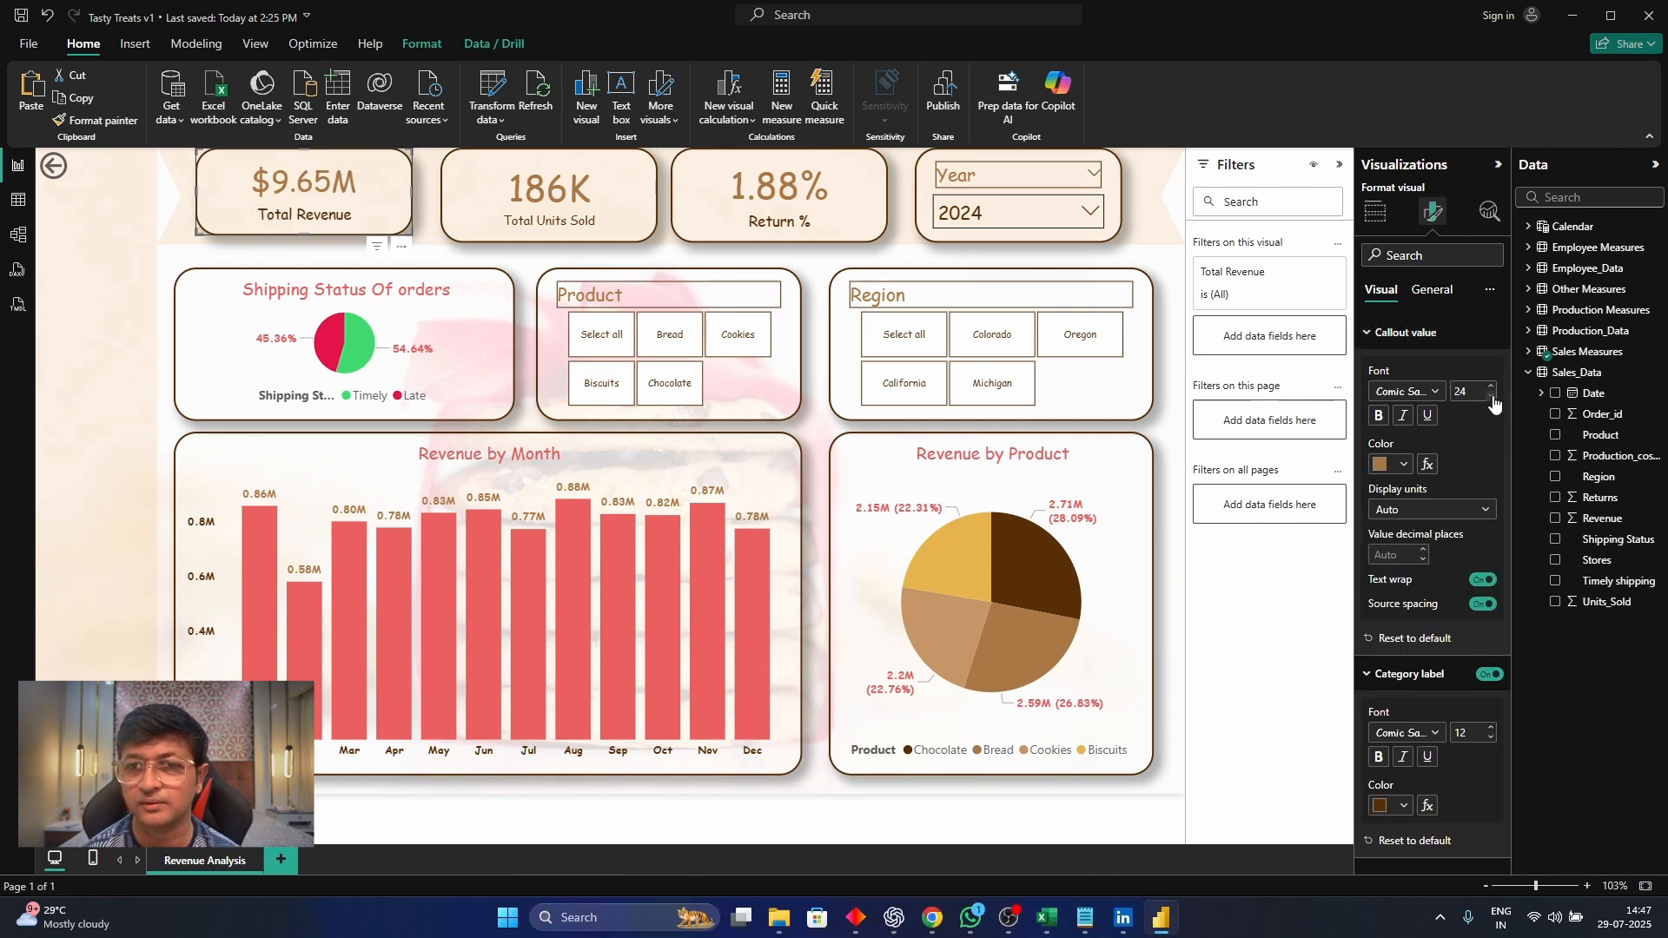
Copy the Total Revenue card's formatting onto the Total Units Sold and Return % cards with the format painter
left_click(1375, 212)
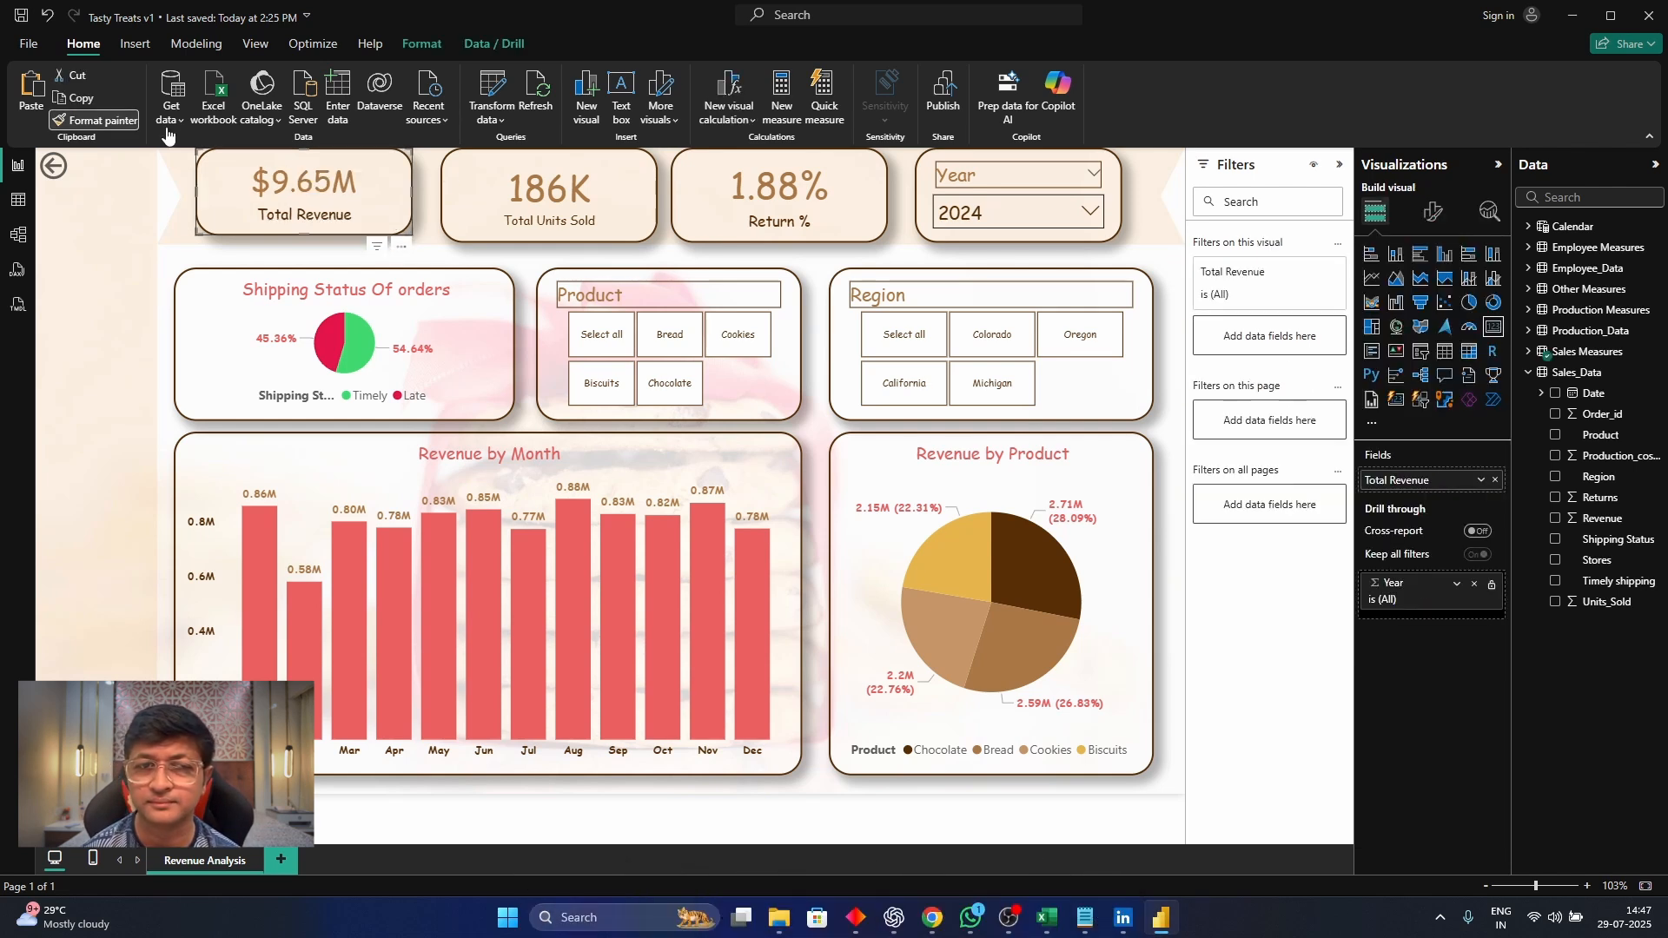
left_click(456, 191)
left_click(383, 229)
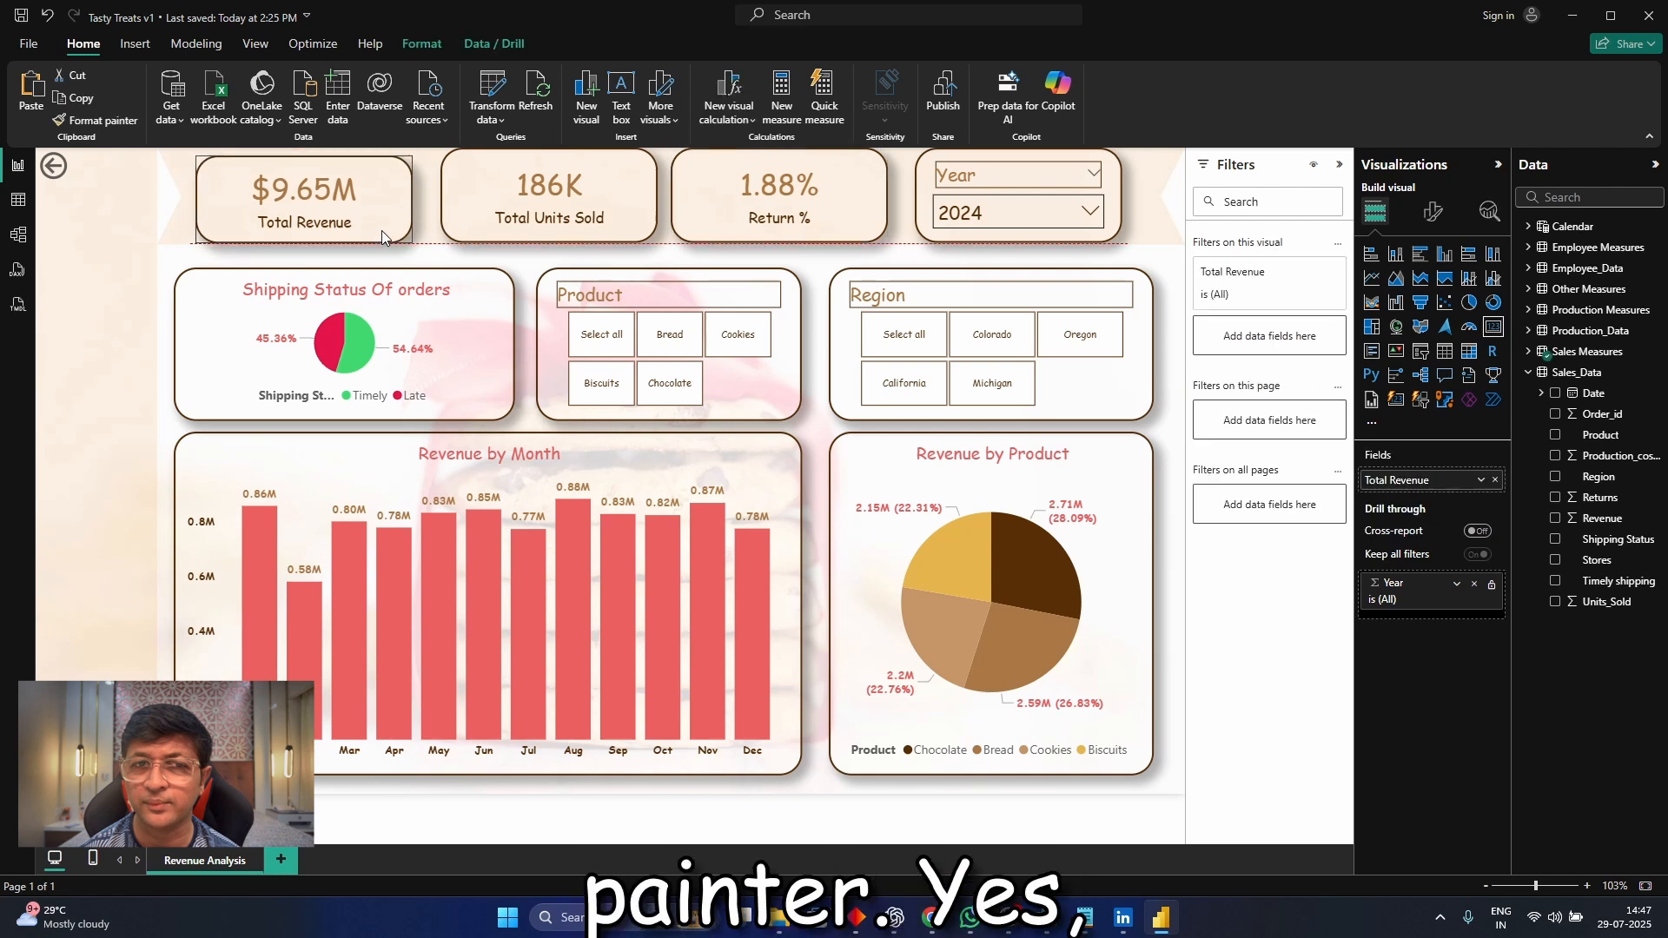
Reduce the Total Units Sold card's height, shift it slightly left, and line up the Return % card in the same row
left_click(539, 227)
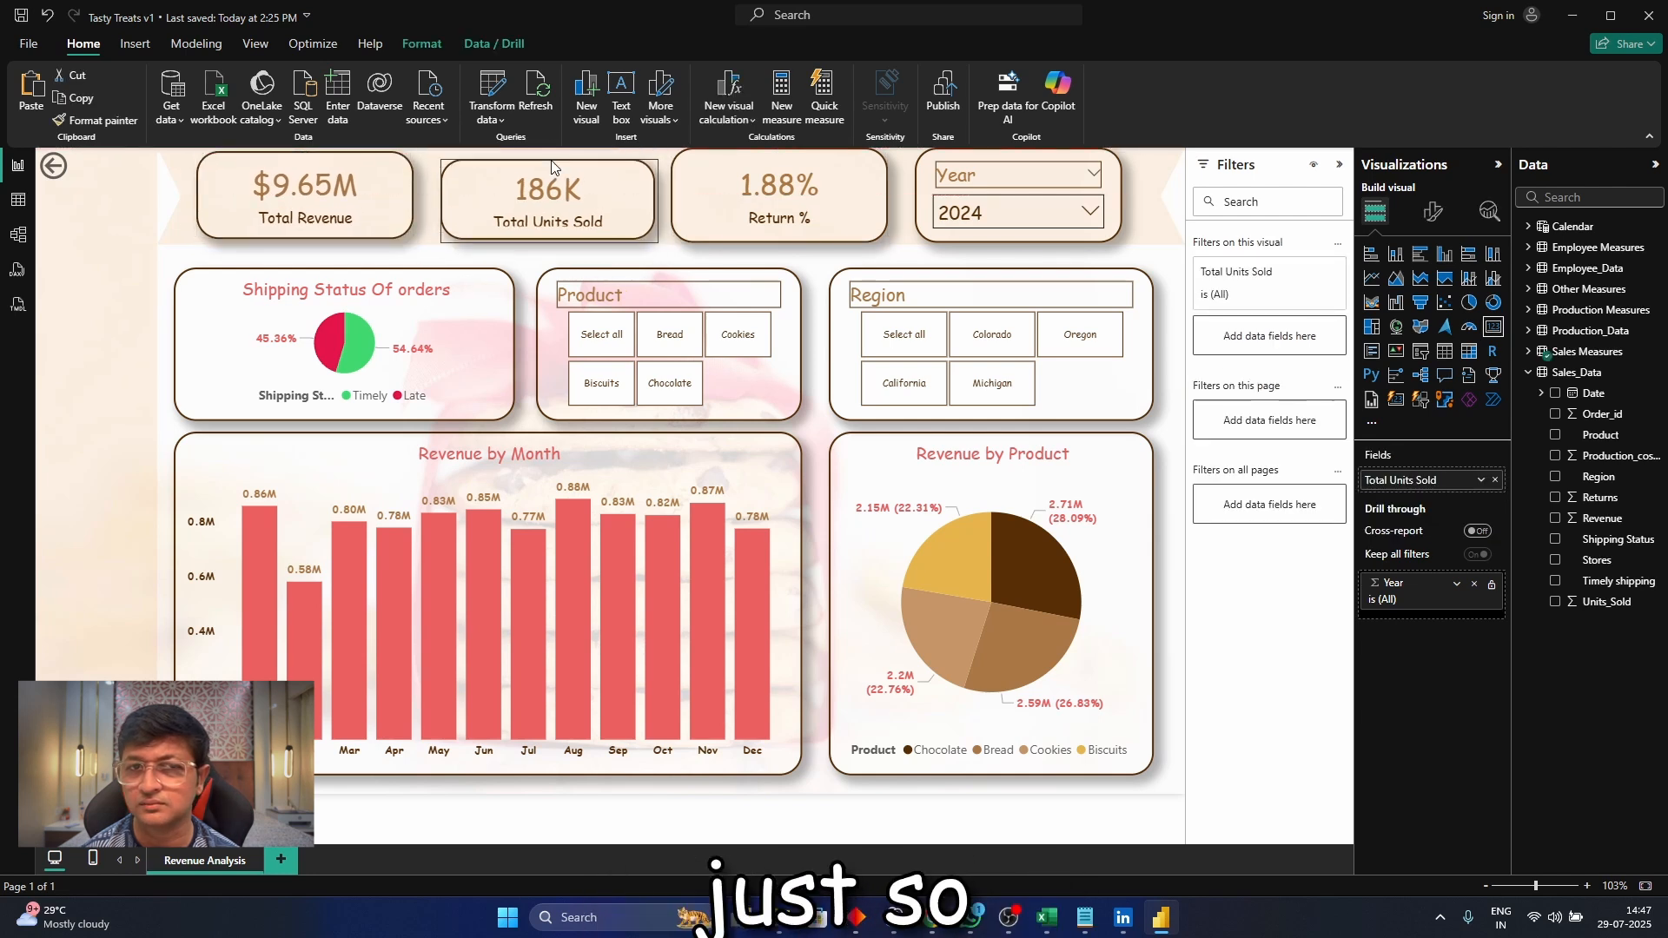
left_click_drag(552, 237, 552, 232)
left_click_drag(636, 210, 629, 210)
left_click_drag(760, 224, 779, 231)
Trim the Year slicer's height to match the cards beside it and widen it slightly
left_click(1013, 157)
left_click_drag(1016, 149, 1017, 153)
left_click_drag(1025, 242, 1025, 239)
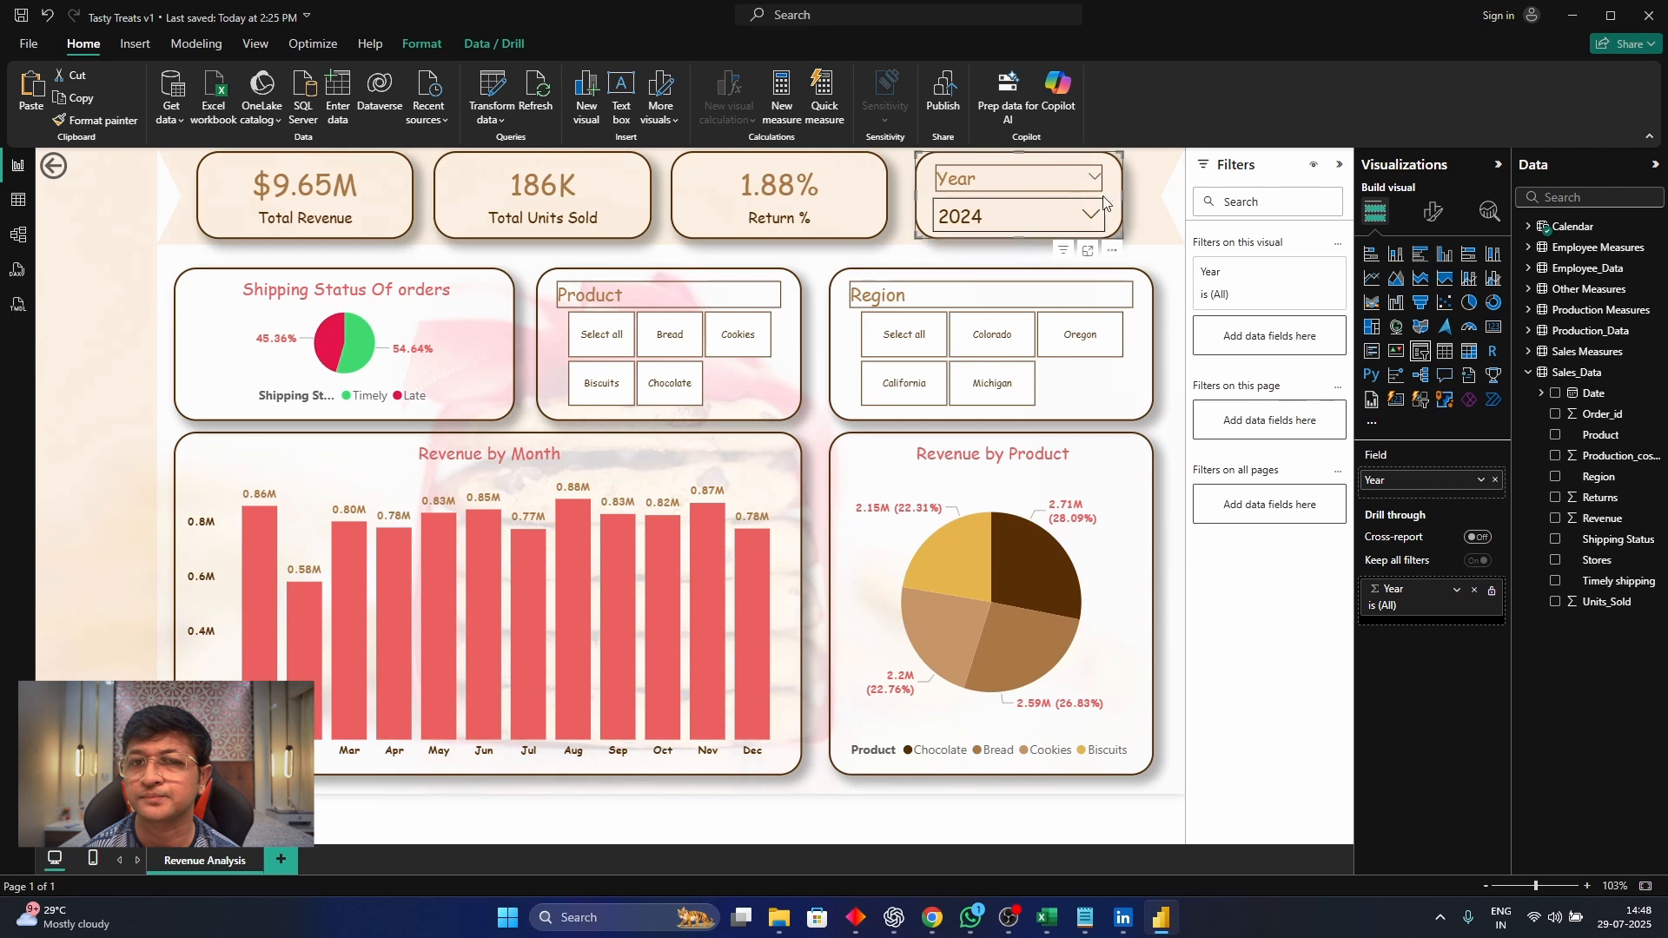
left_click_drag(1121, 199, 1136, 200)
left_click(990, 255)
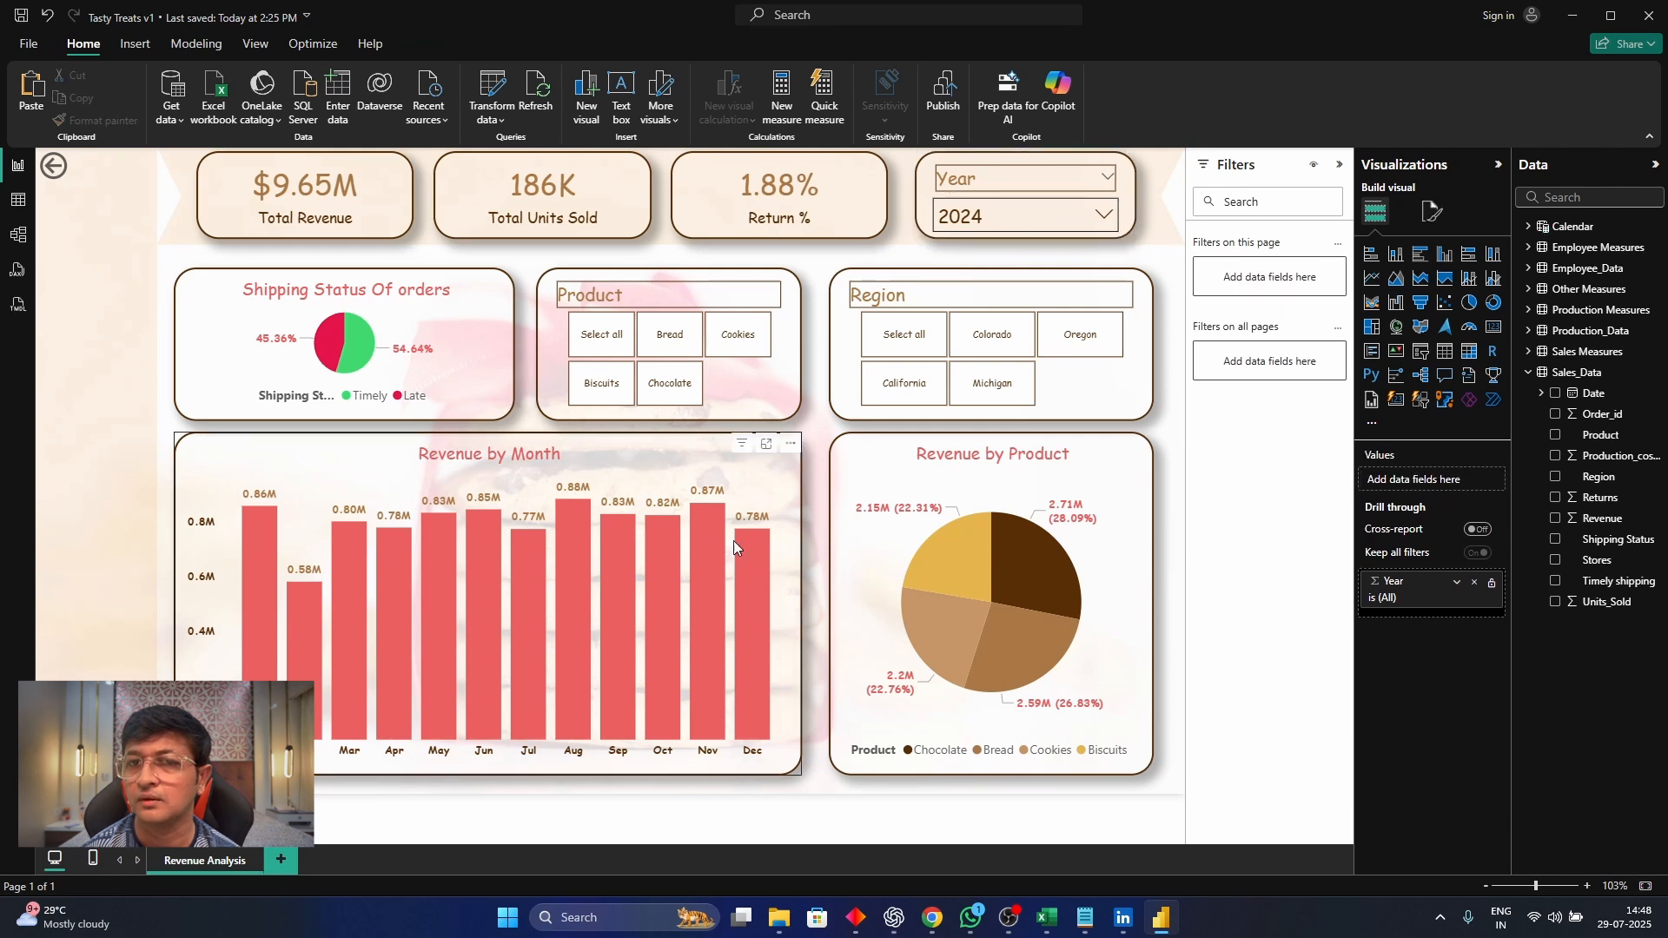
Filter the dashboard on the Colorado region and clear it, and try shortening the Revenue by Product chart from its top edge
left_click(972, 349)
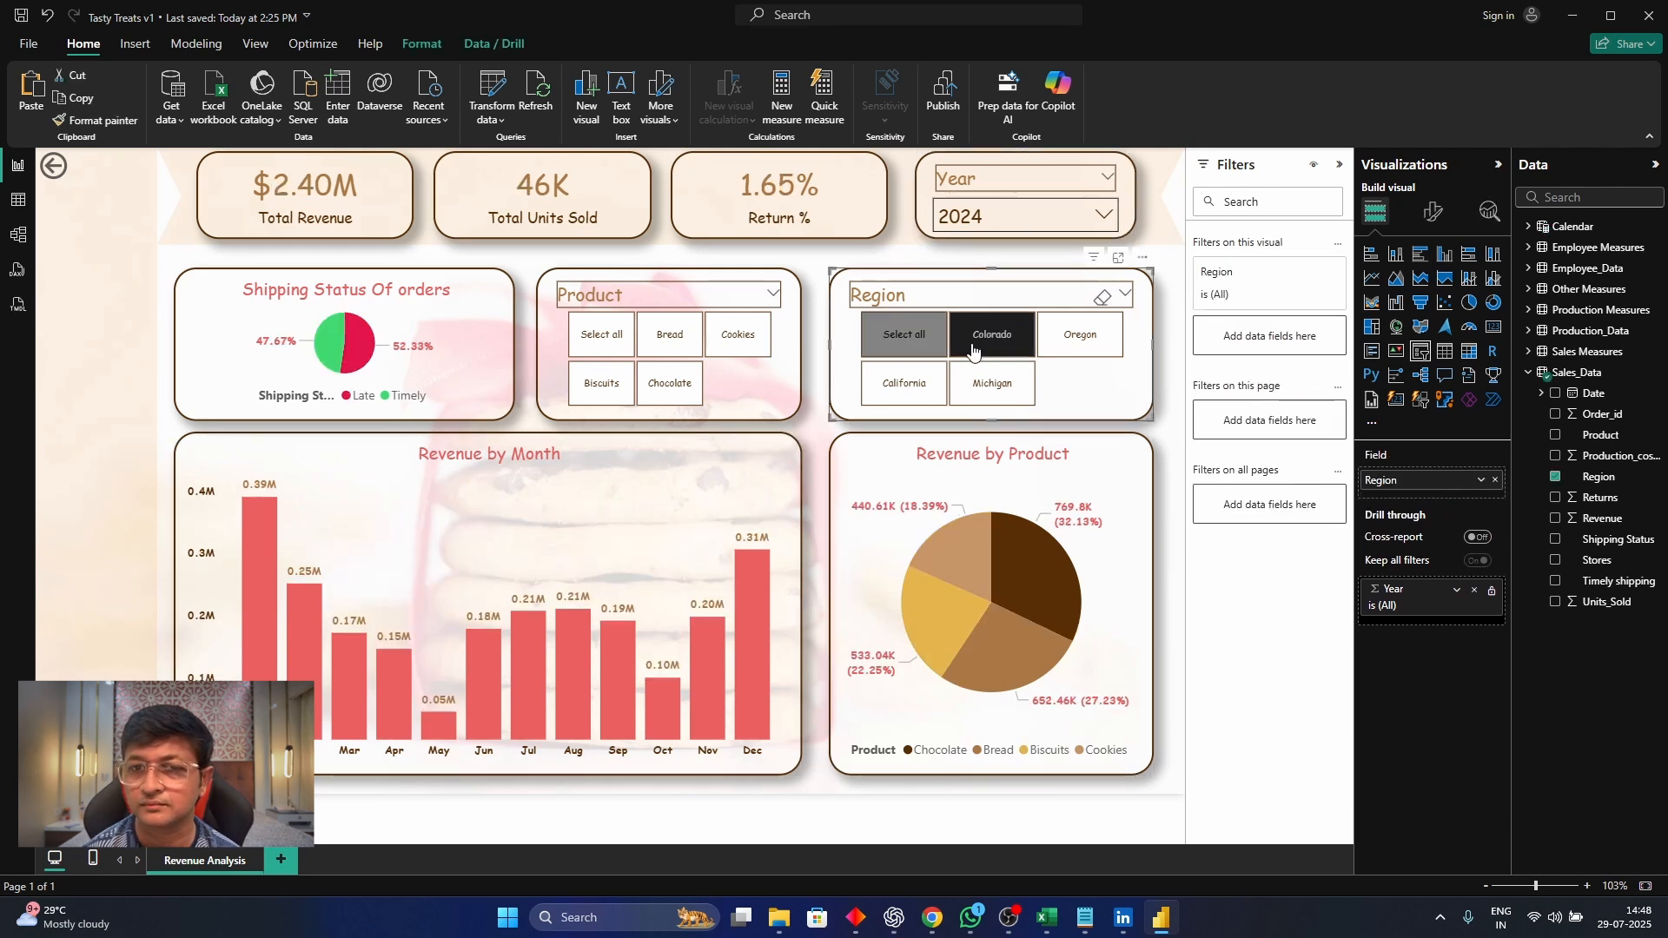
left_click(972, 348)
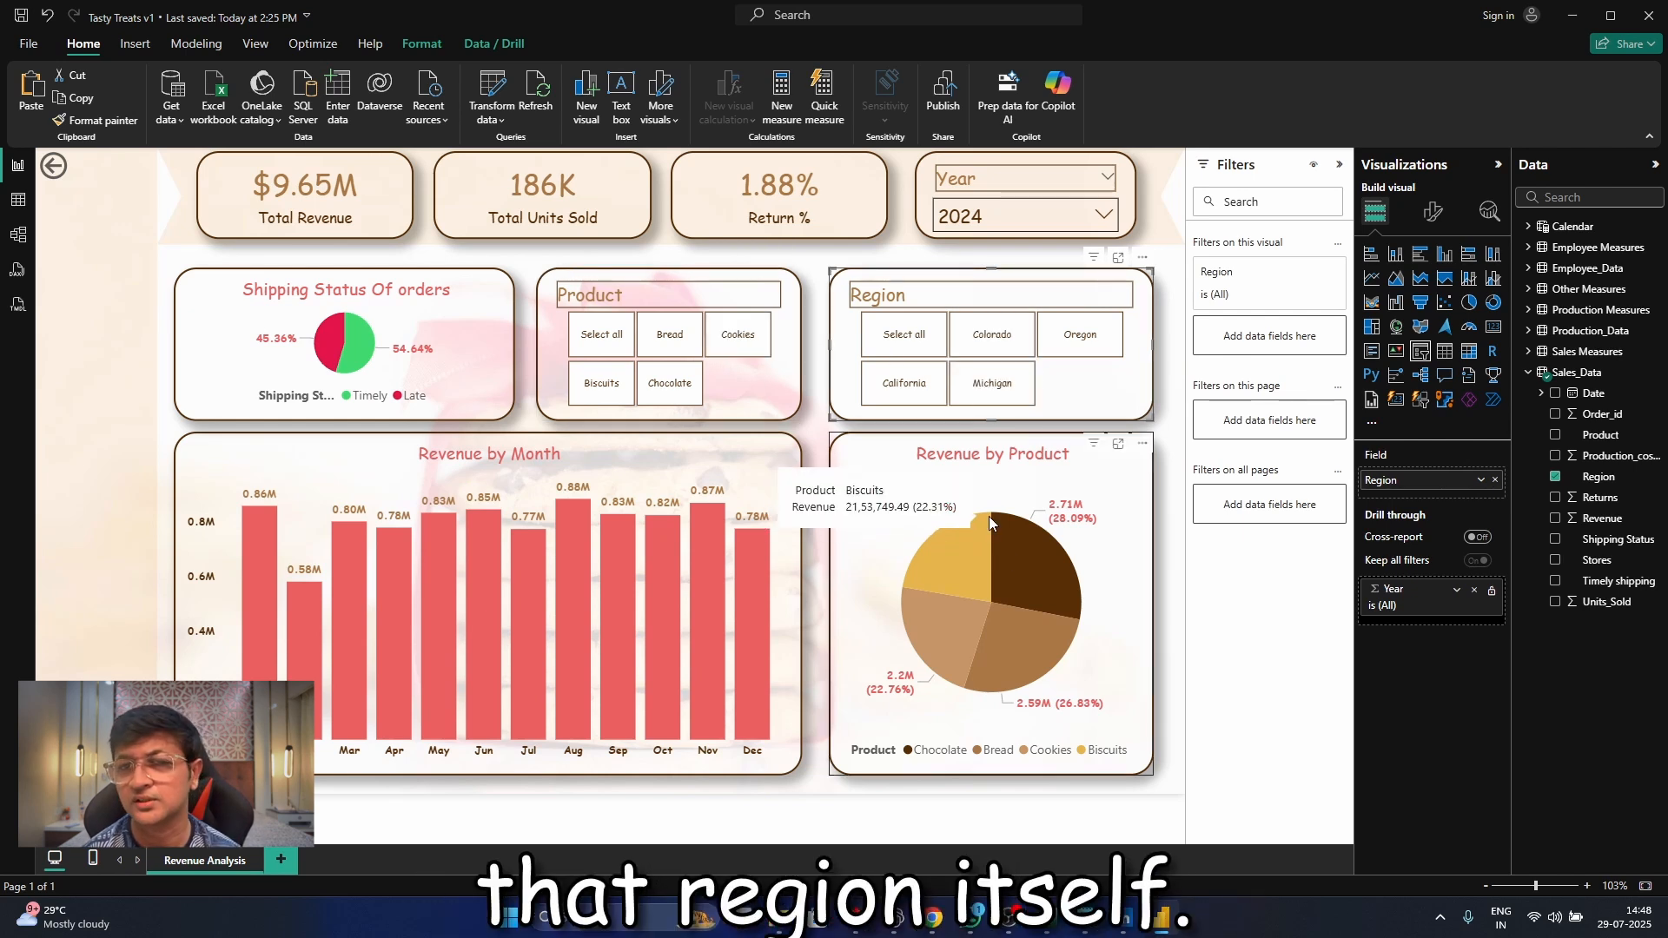
left_click(993, 432)
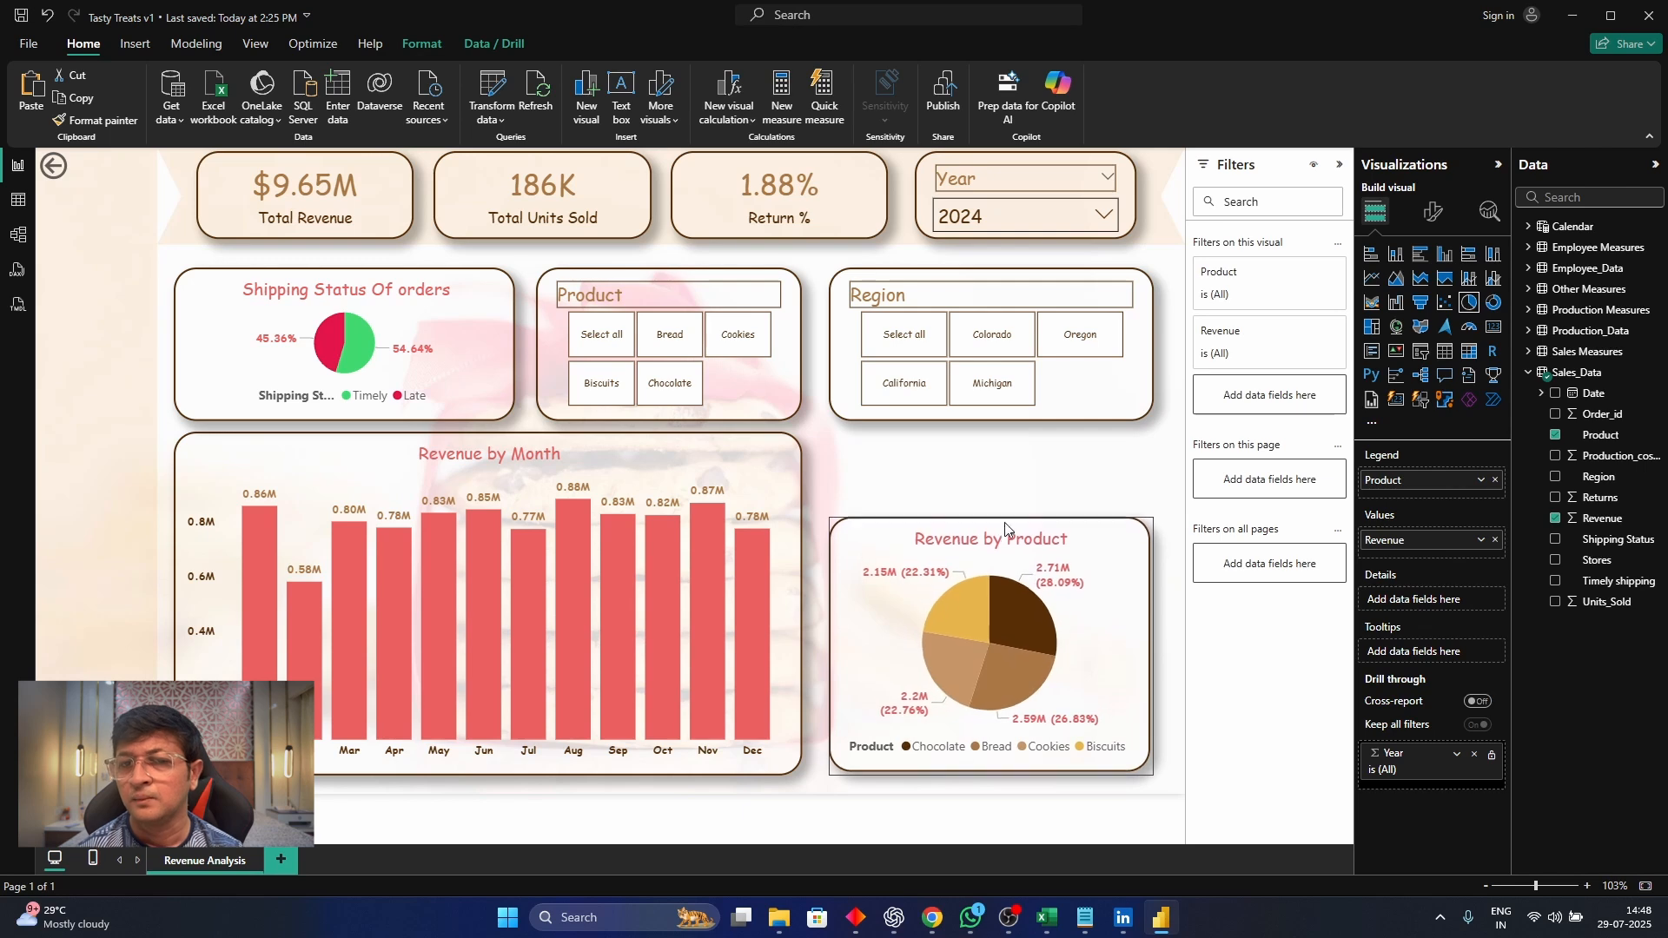
left_click(816, 472)
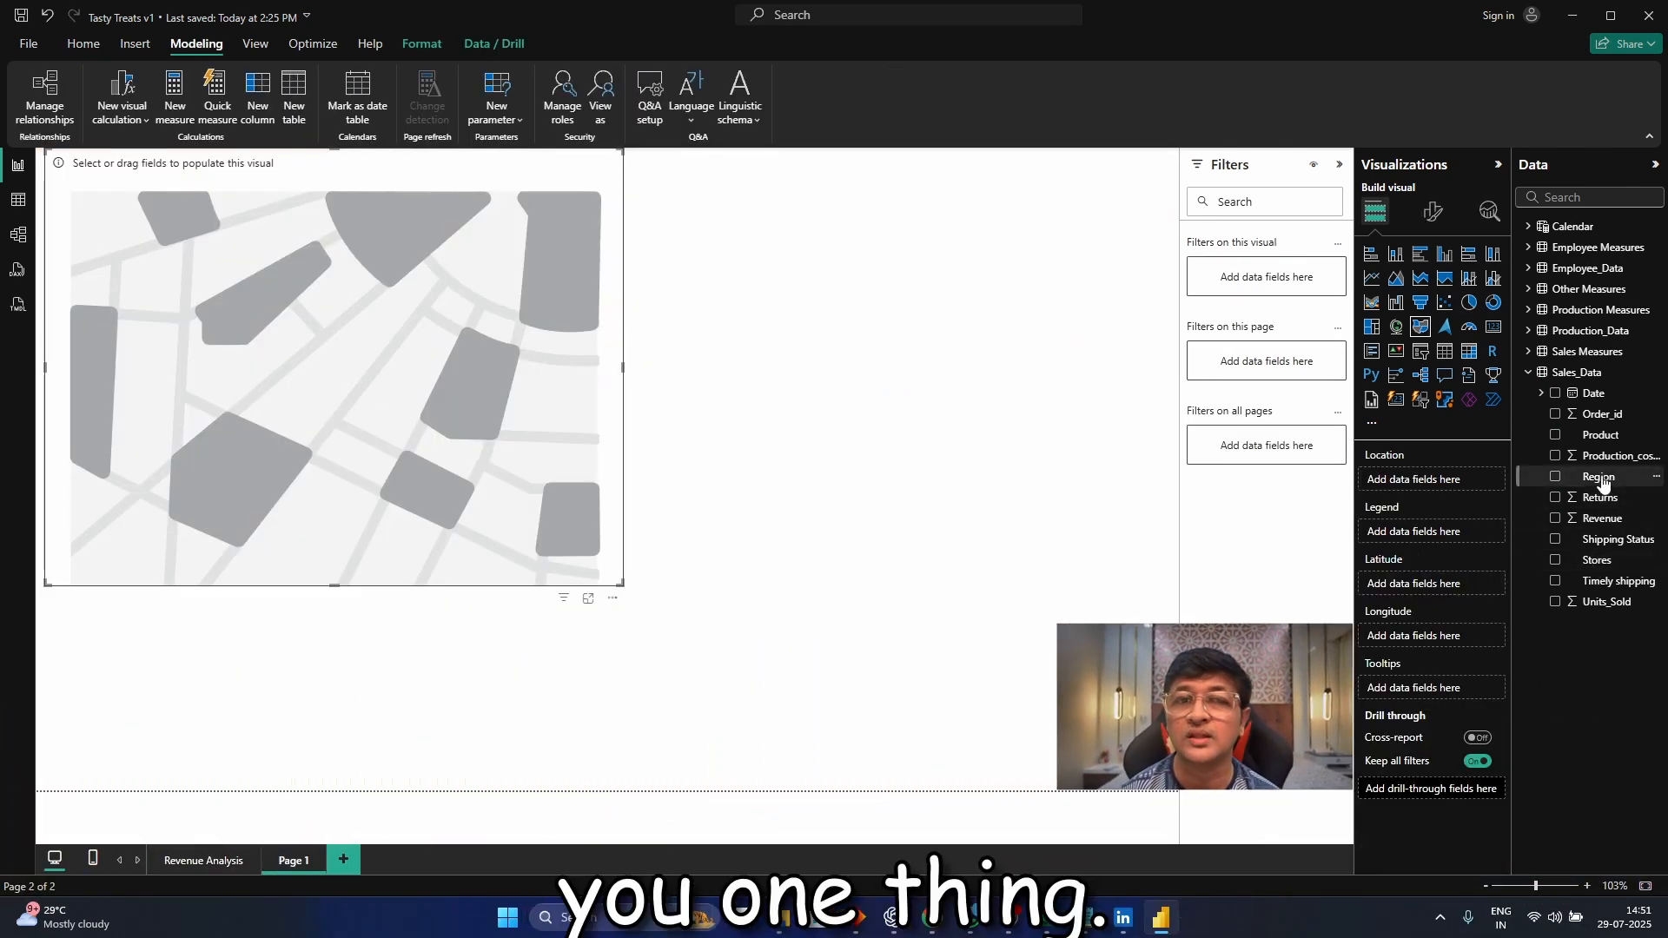
Assign the Region field as the location of the filled map on Page 1 and open the details of its error notice
left_click_drag(1597, 477, 1470, 532)
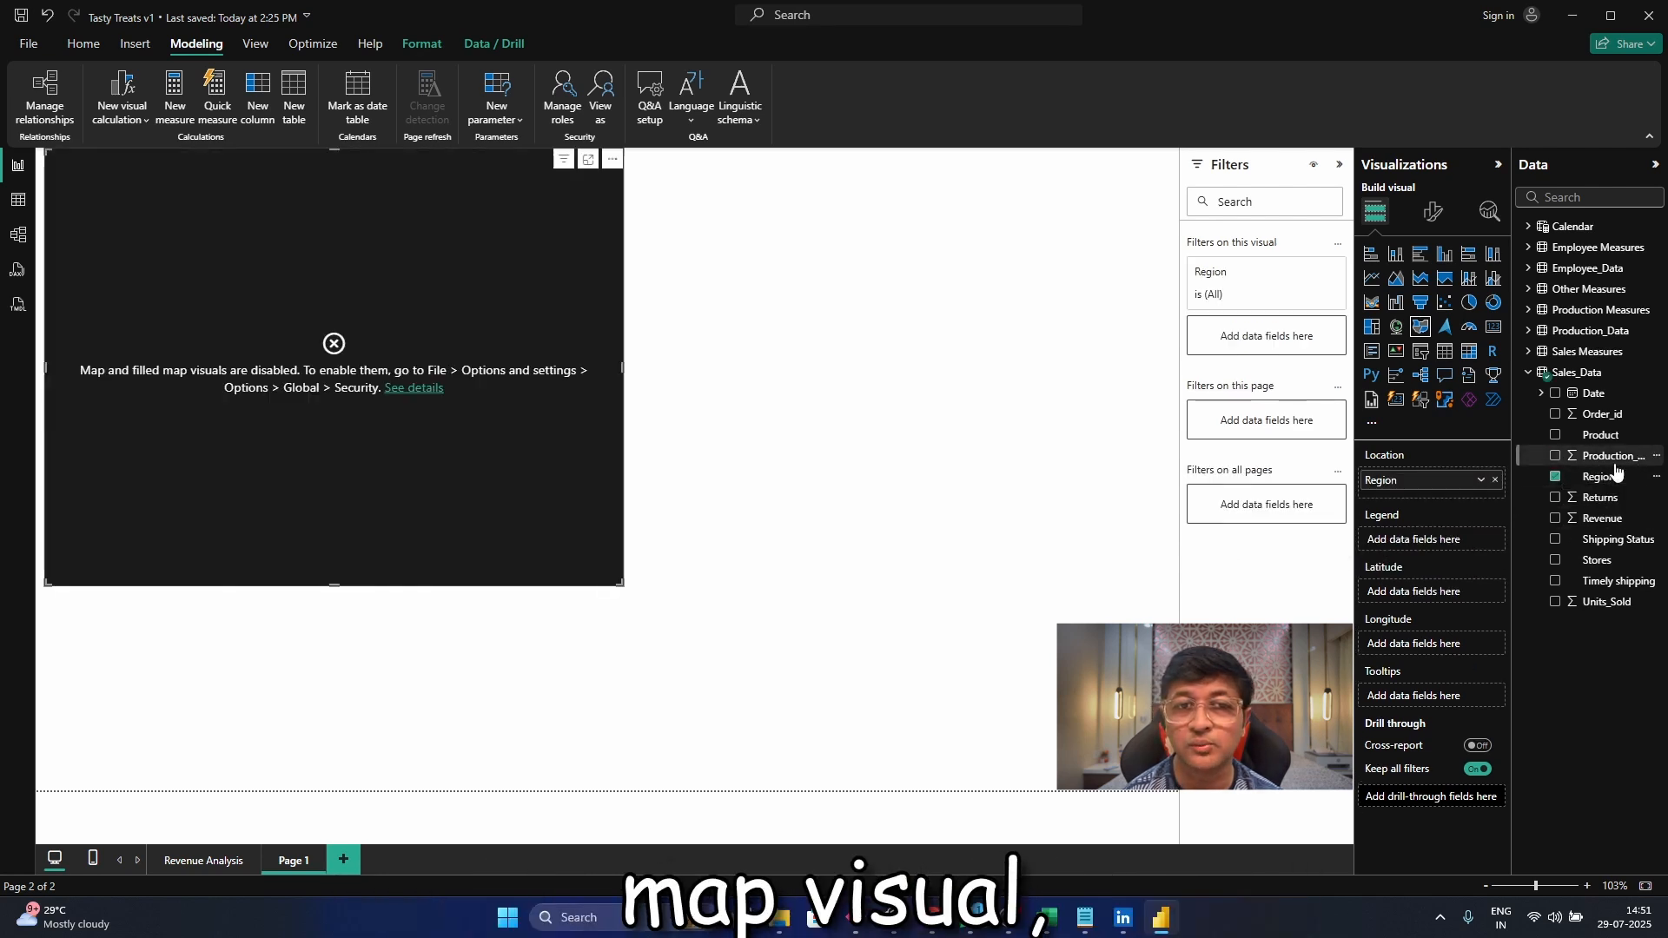
left_click(1556, 477)
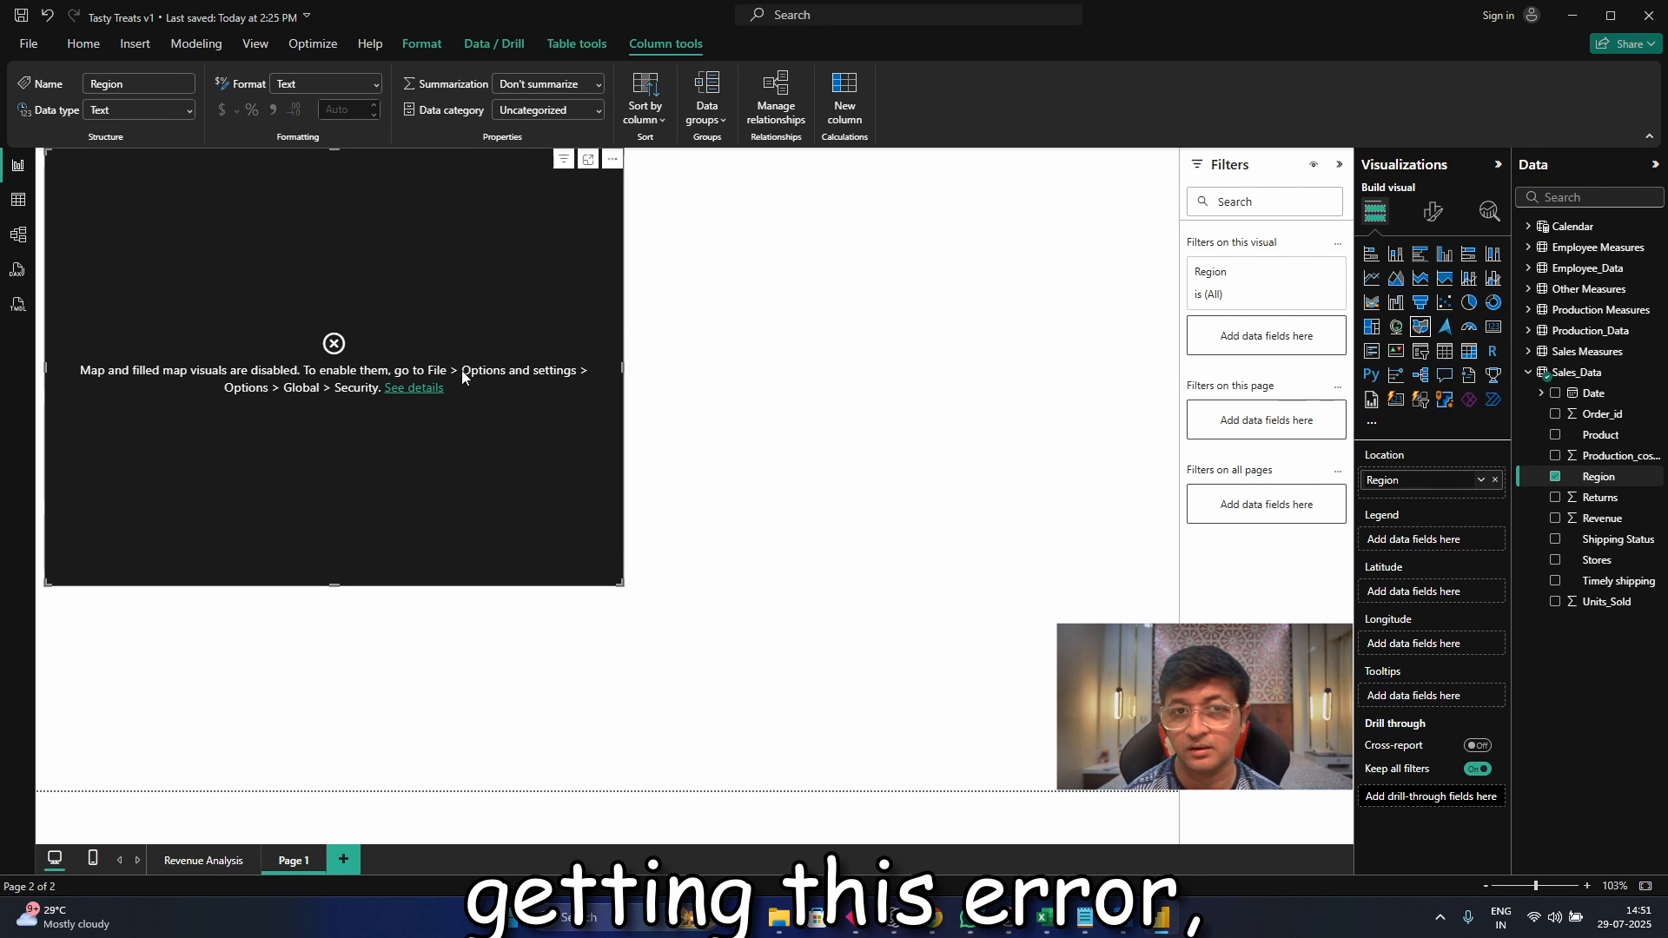
left_click(410, 389)
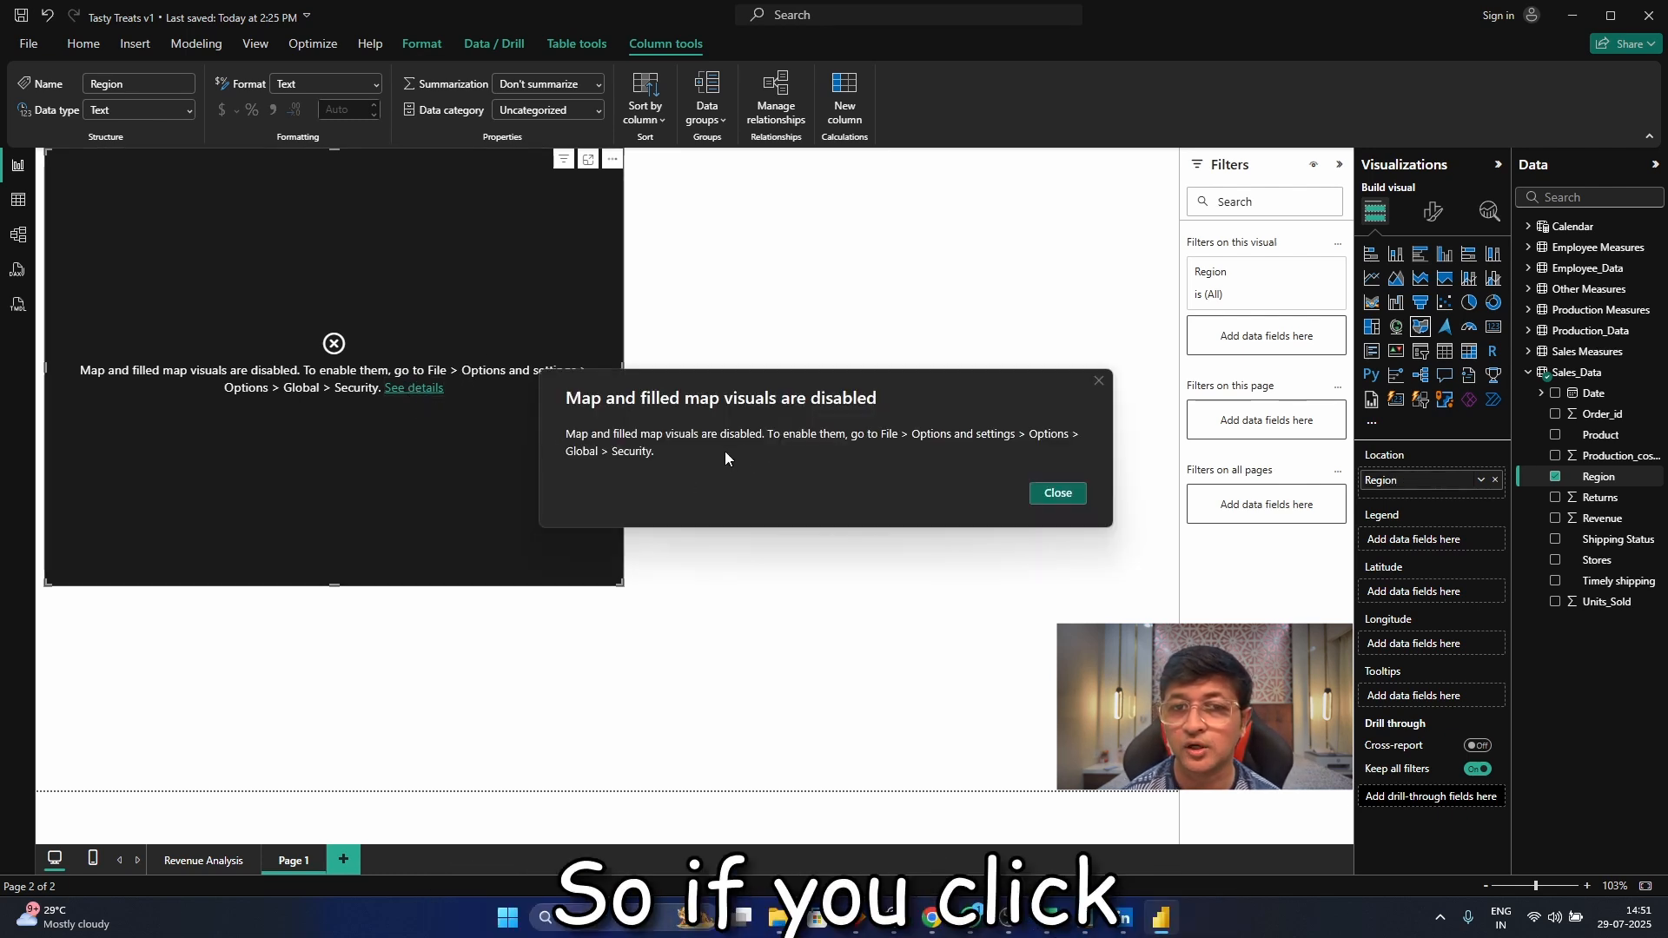
left_click(1066, 497)
Enable the use of Map and Filled Map visuals in the global security options and refresh the report data
left_click(29, 44)
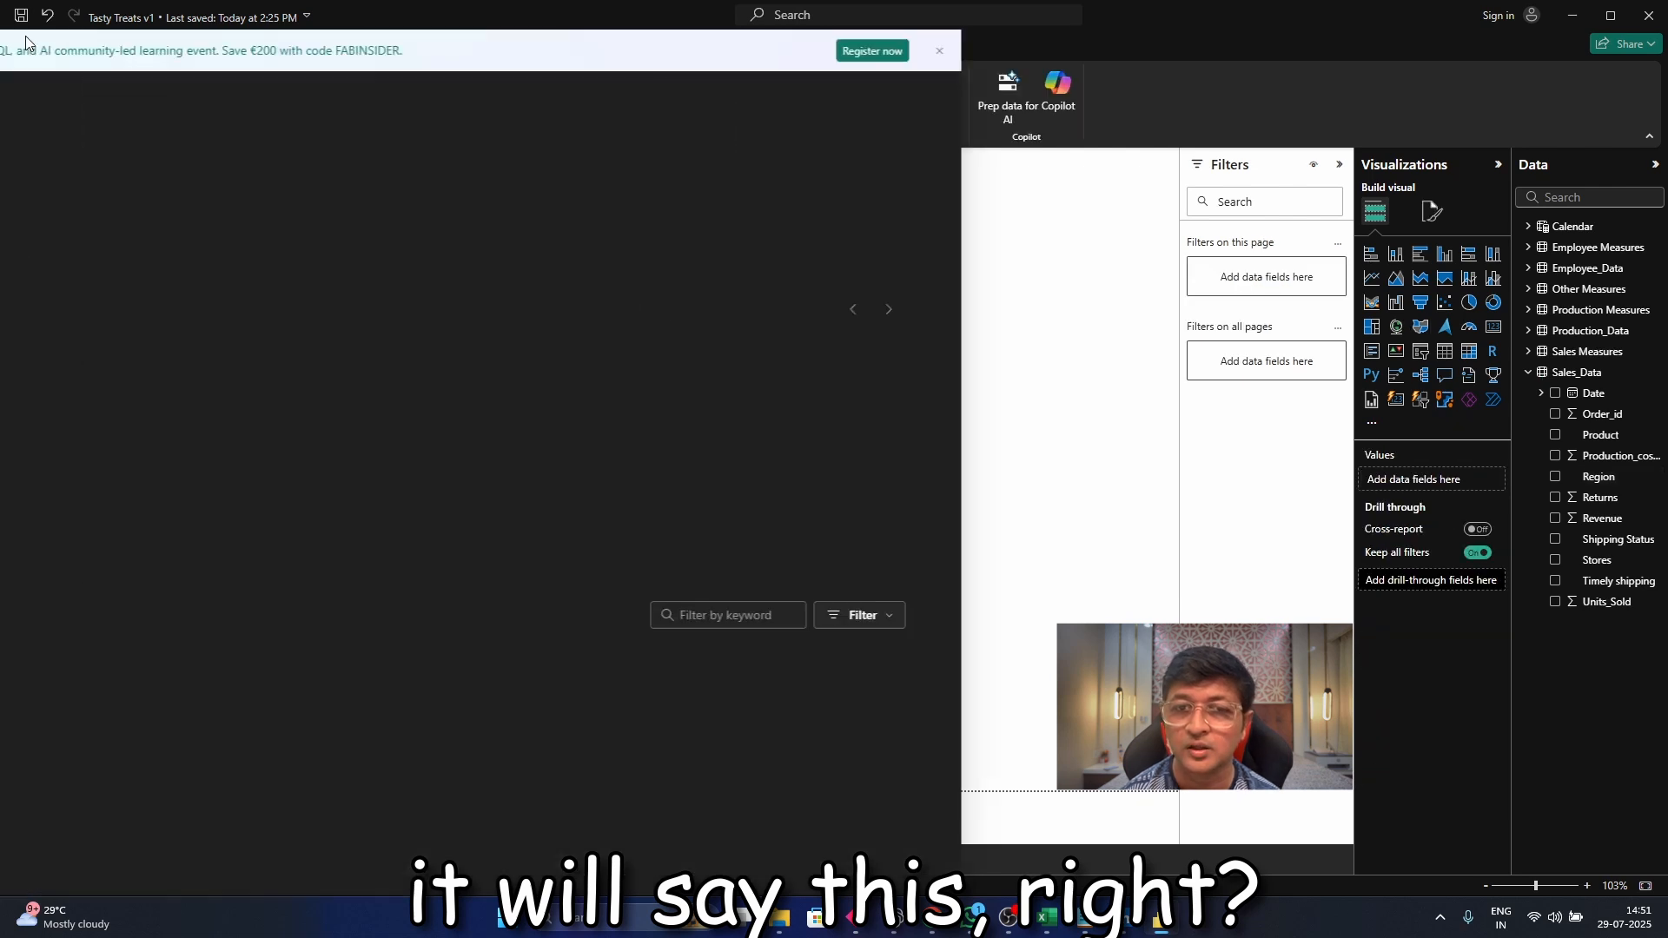
left_click(76, 841)
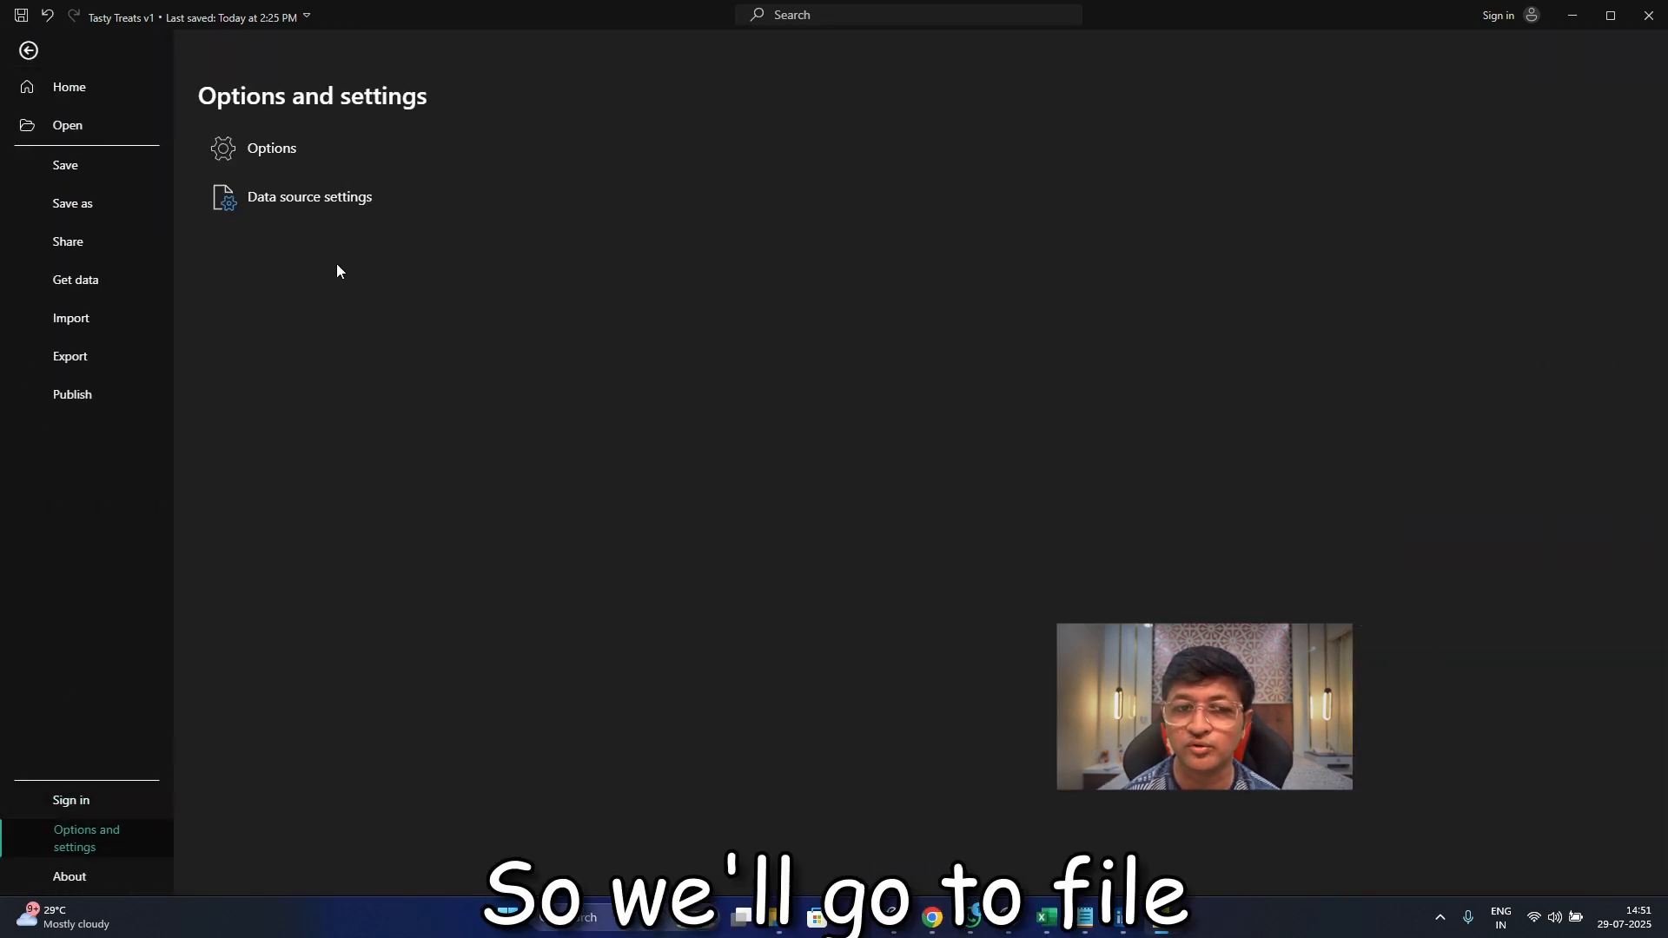
left_click(305, 155)
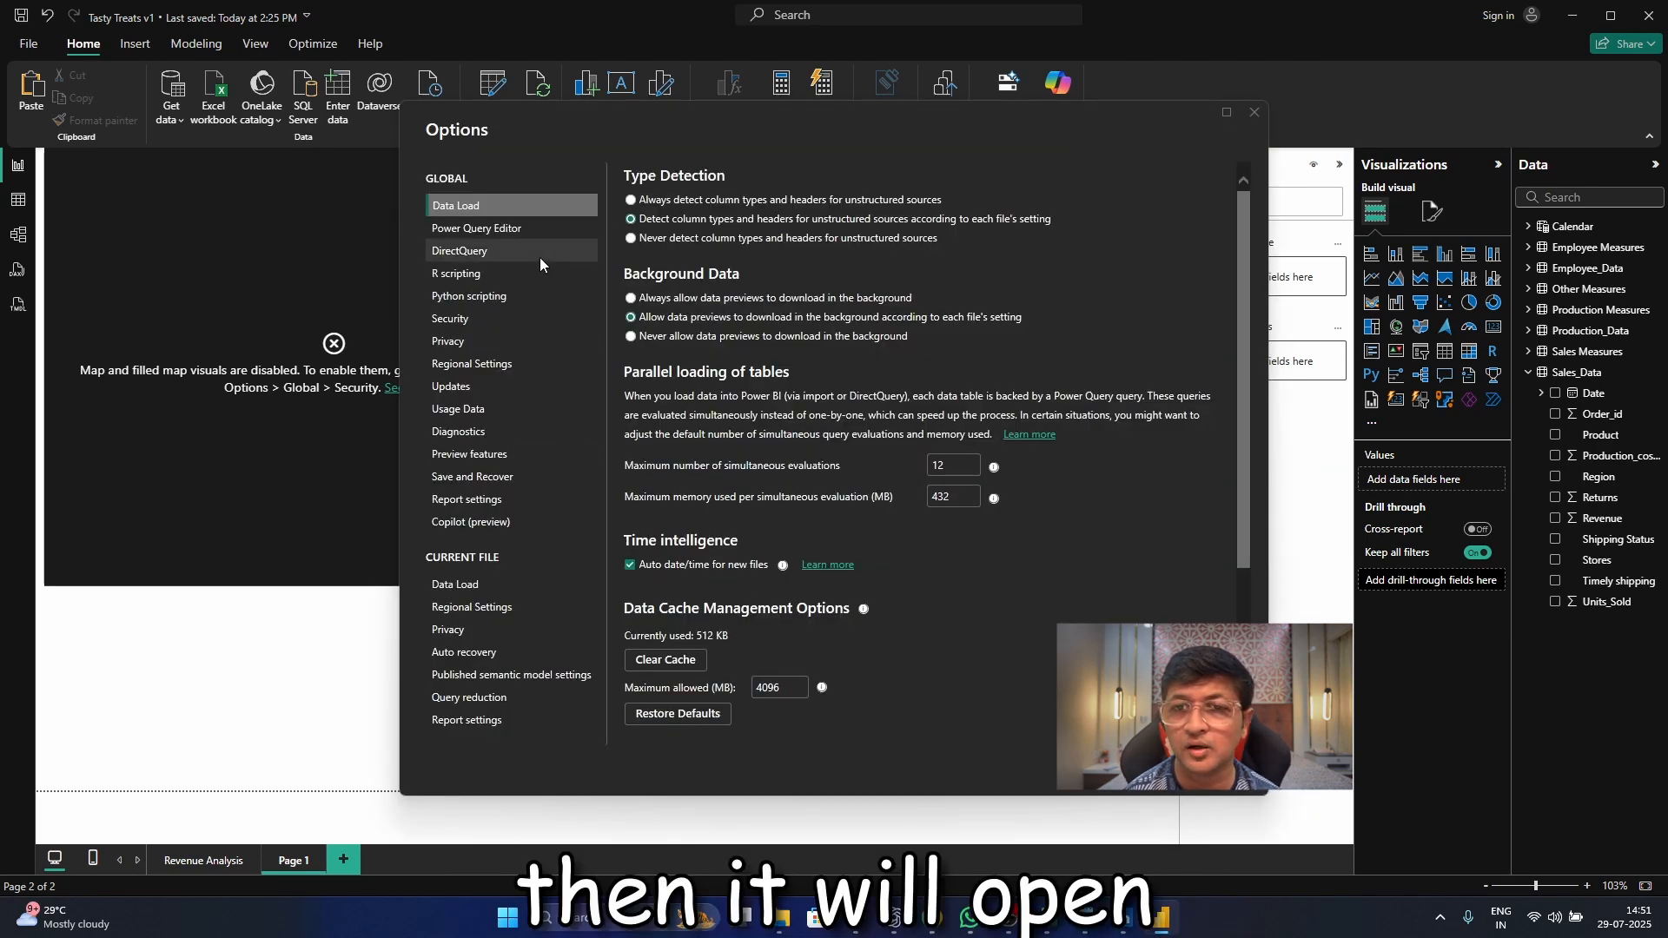
left_click(502, 319)
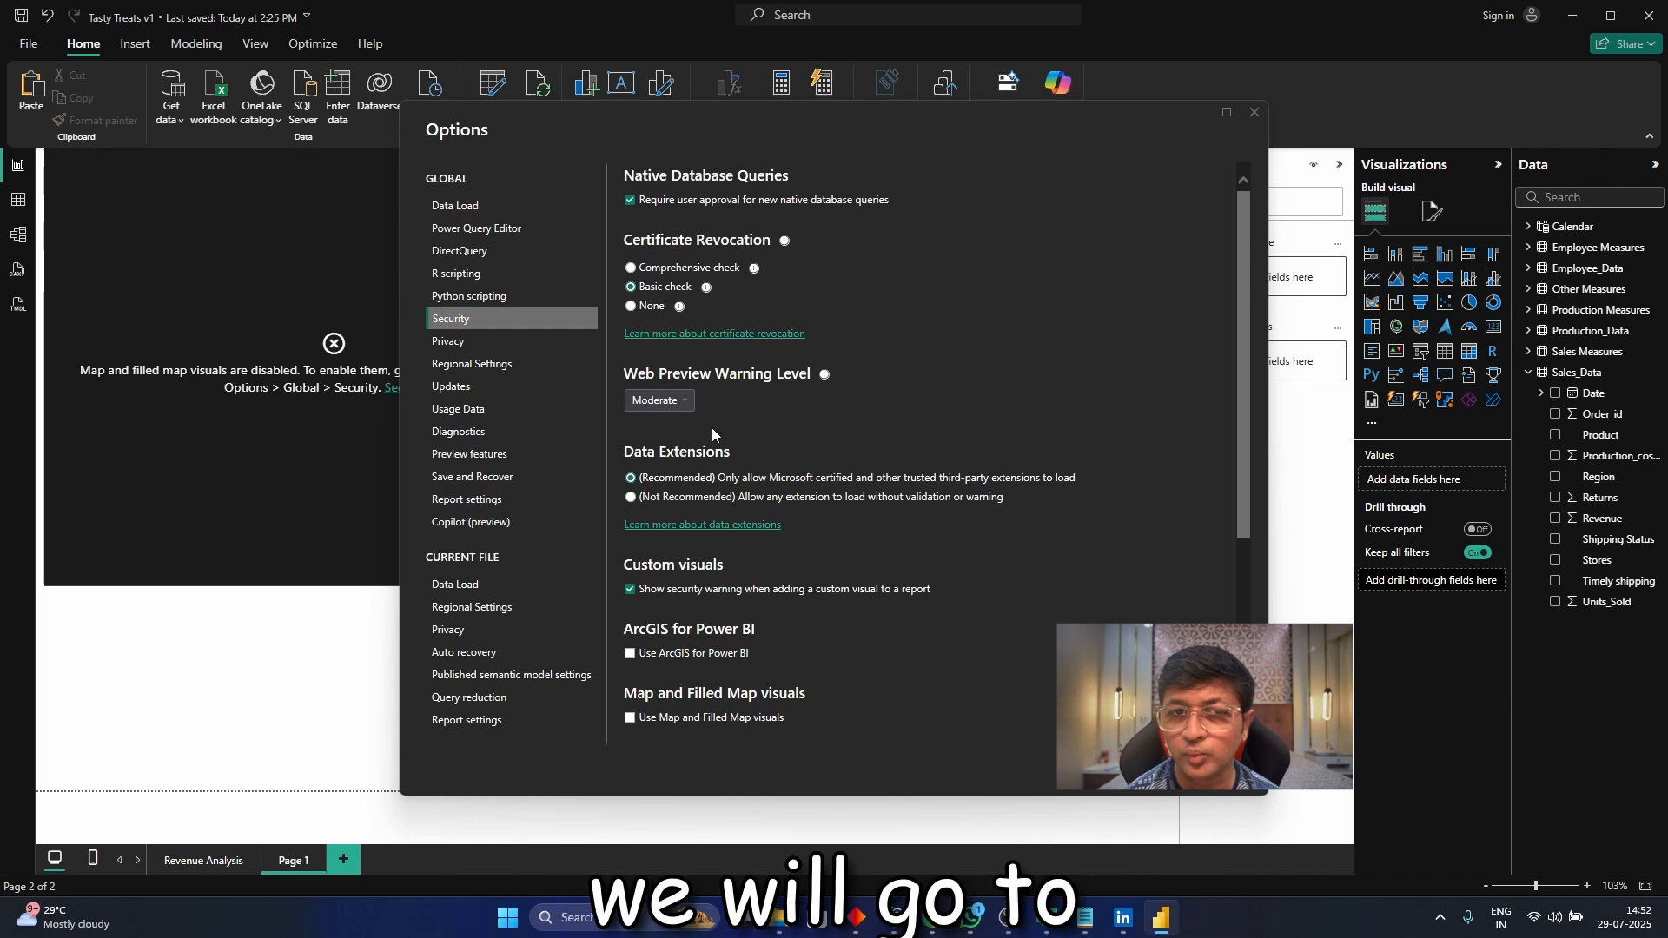
scroll(780, 659, "down", 2)
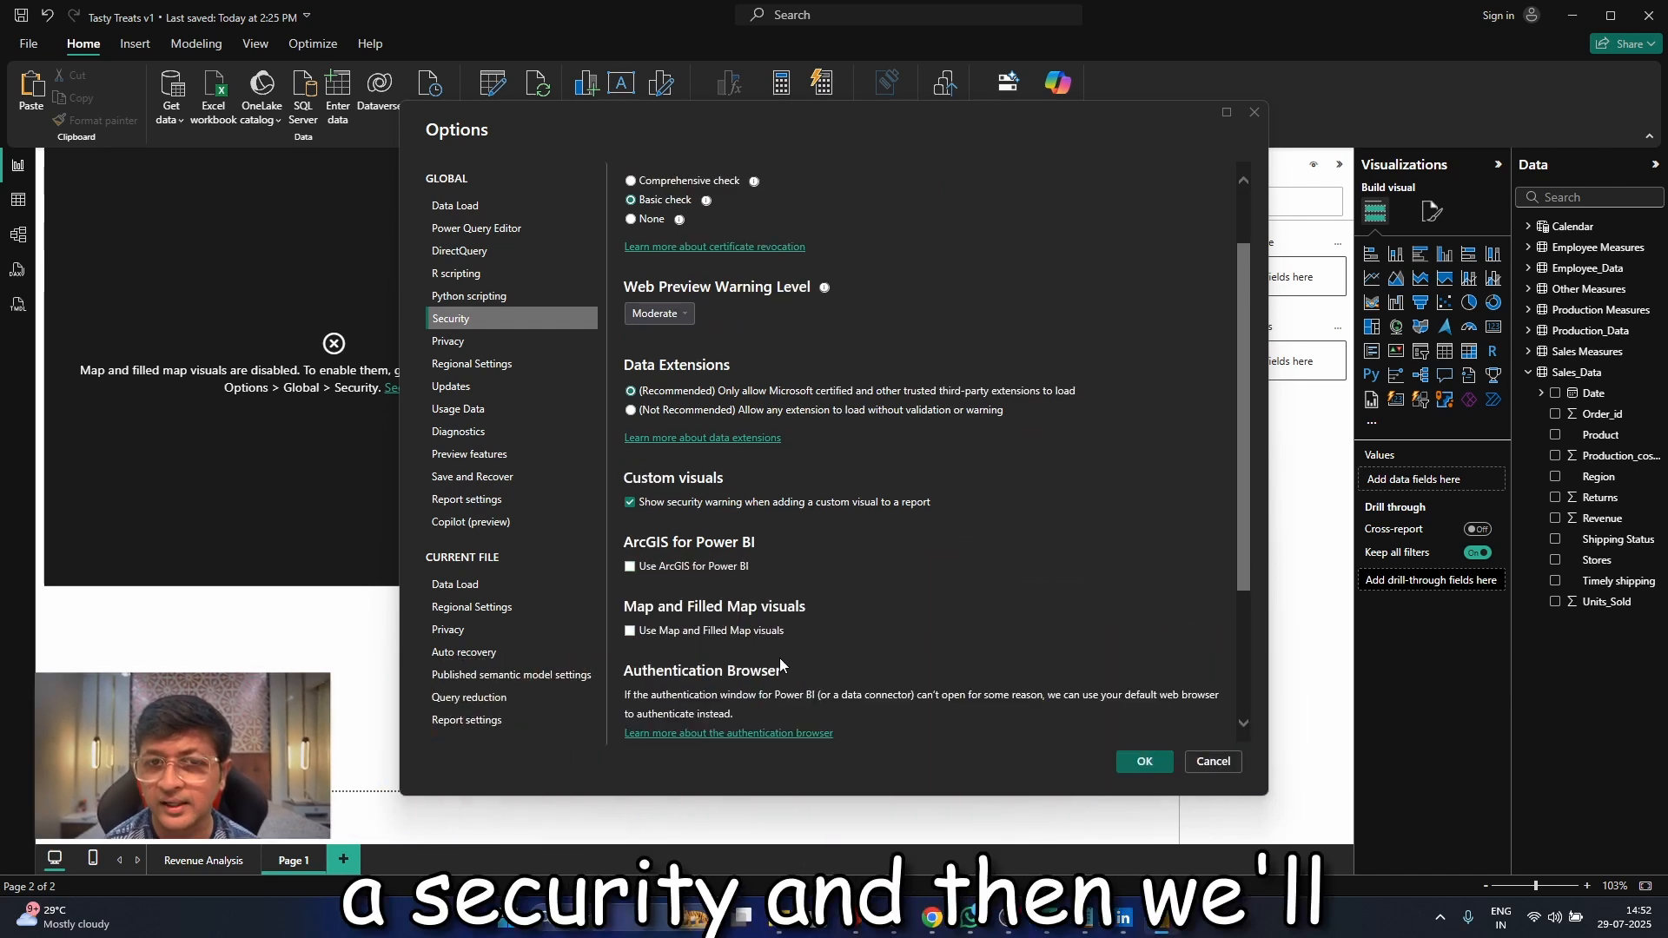
left_click(627, 634)
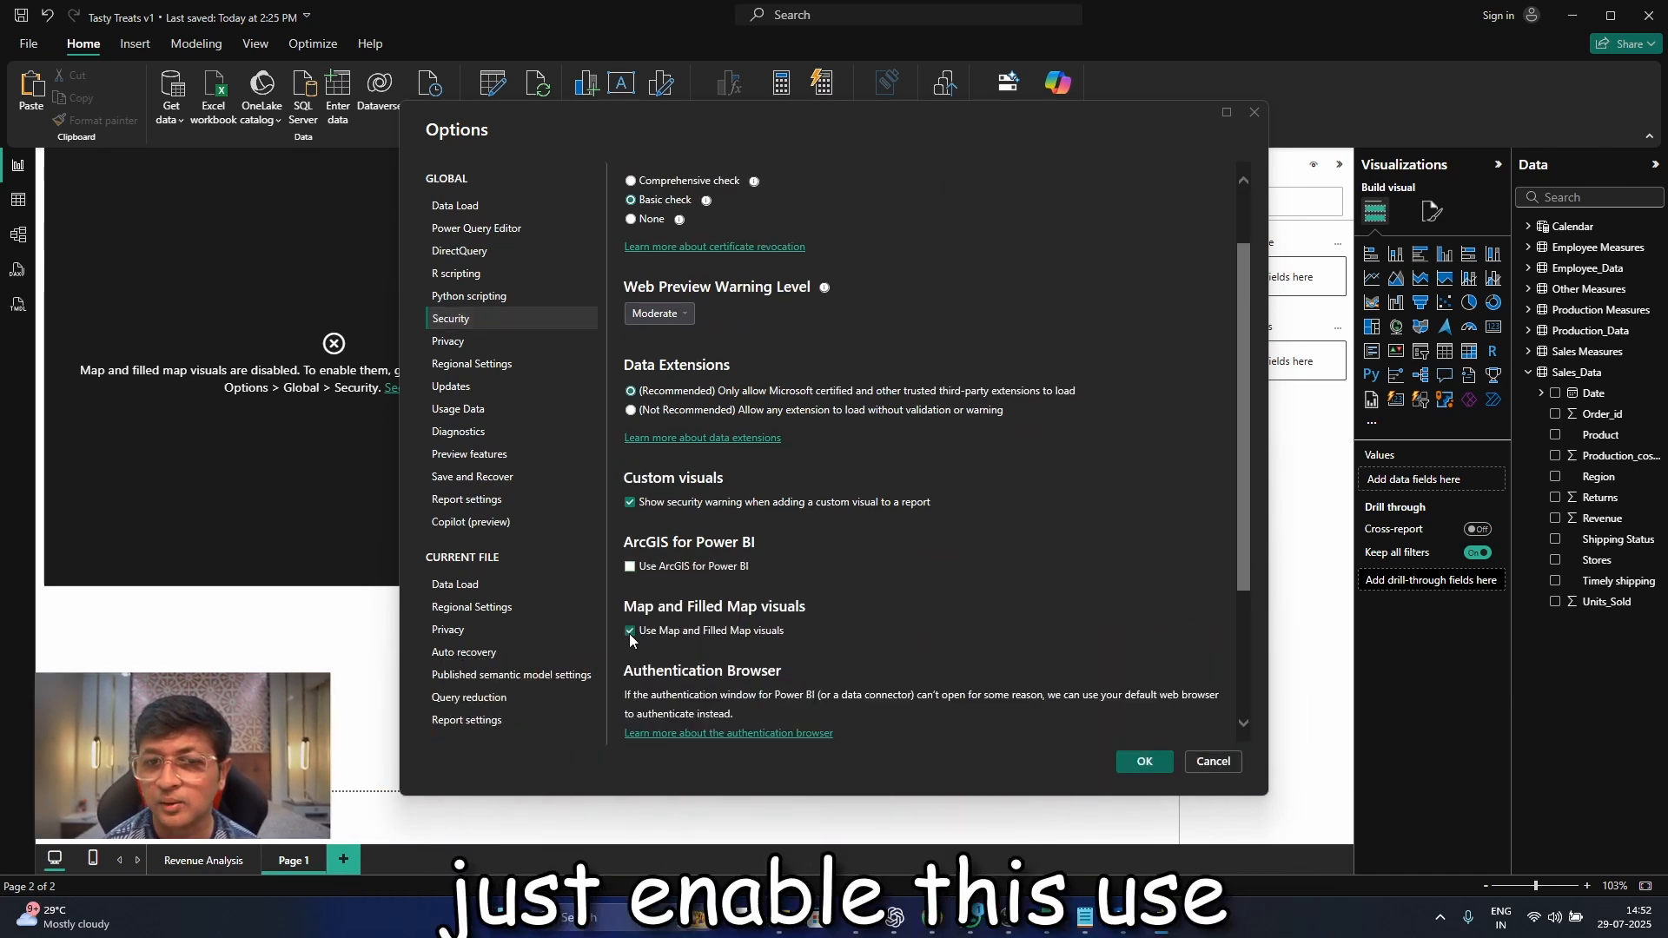
scroll(734, 680, "down", 3)
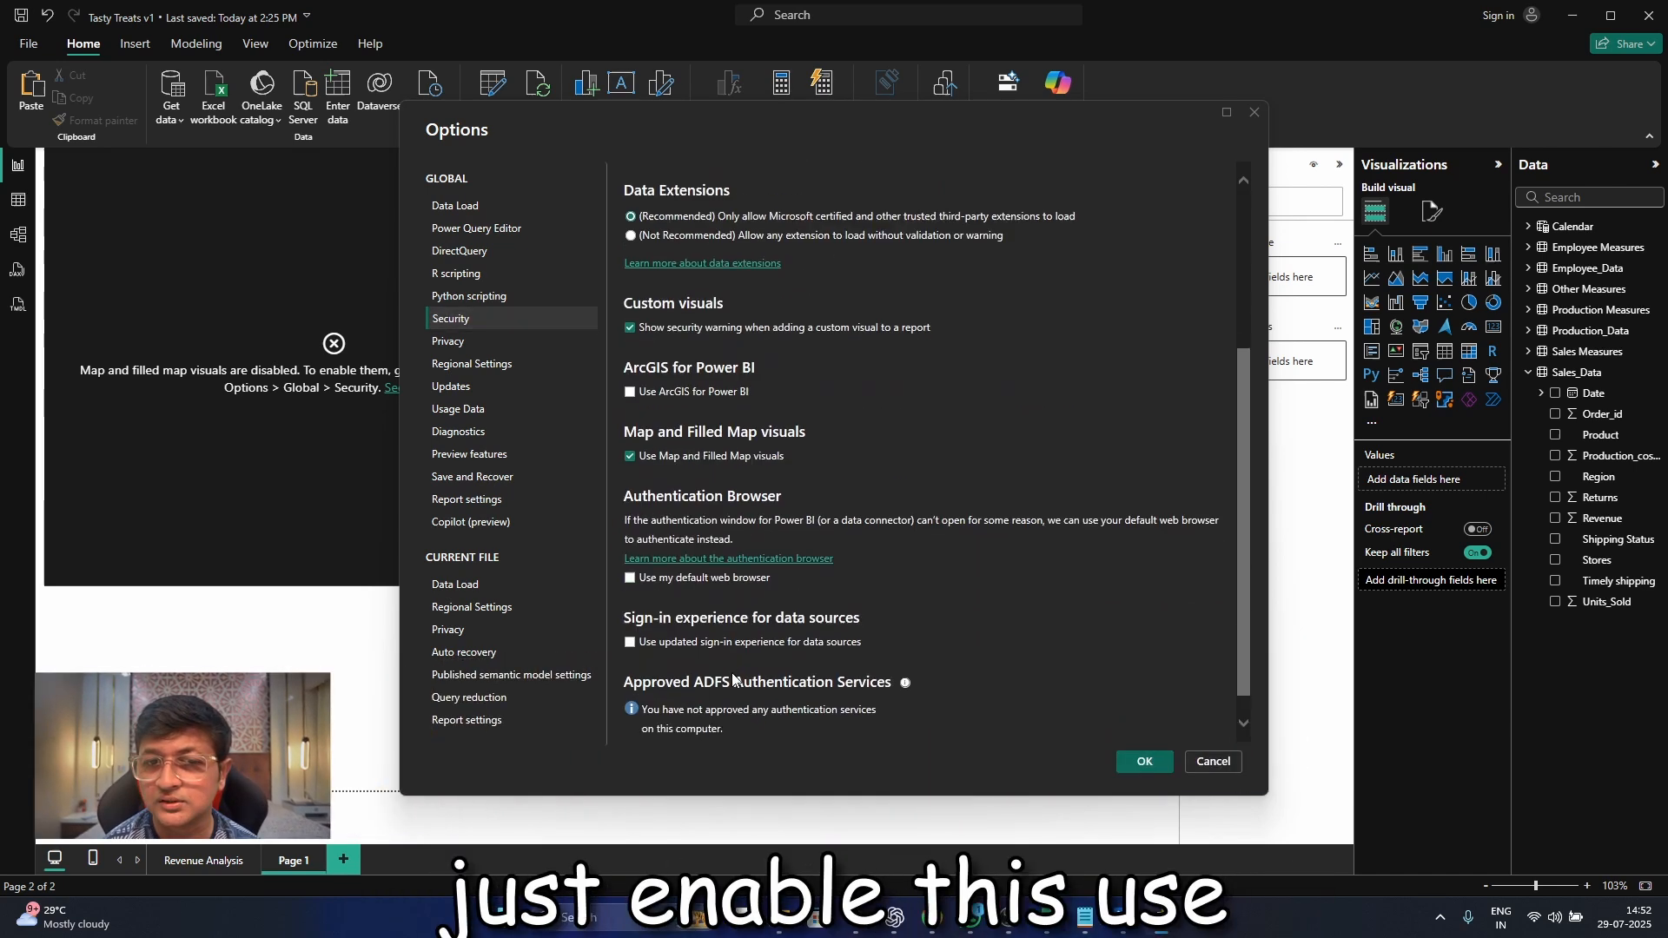
left_click(1145, 763)
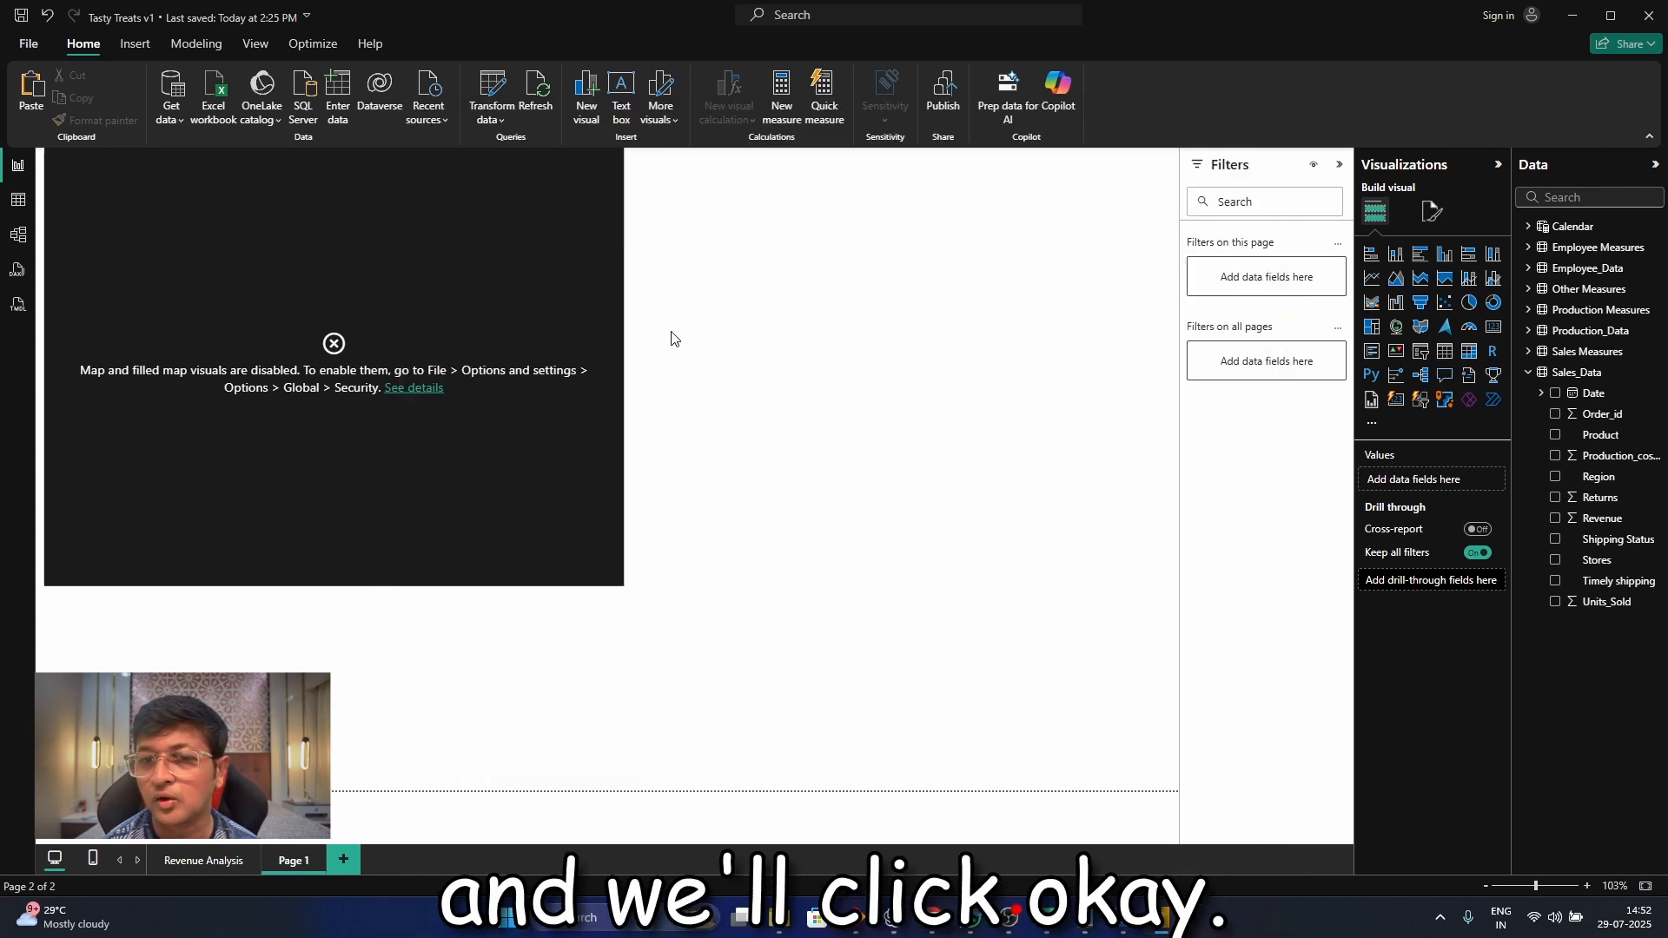
left_click(542, 99)
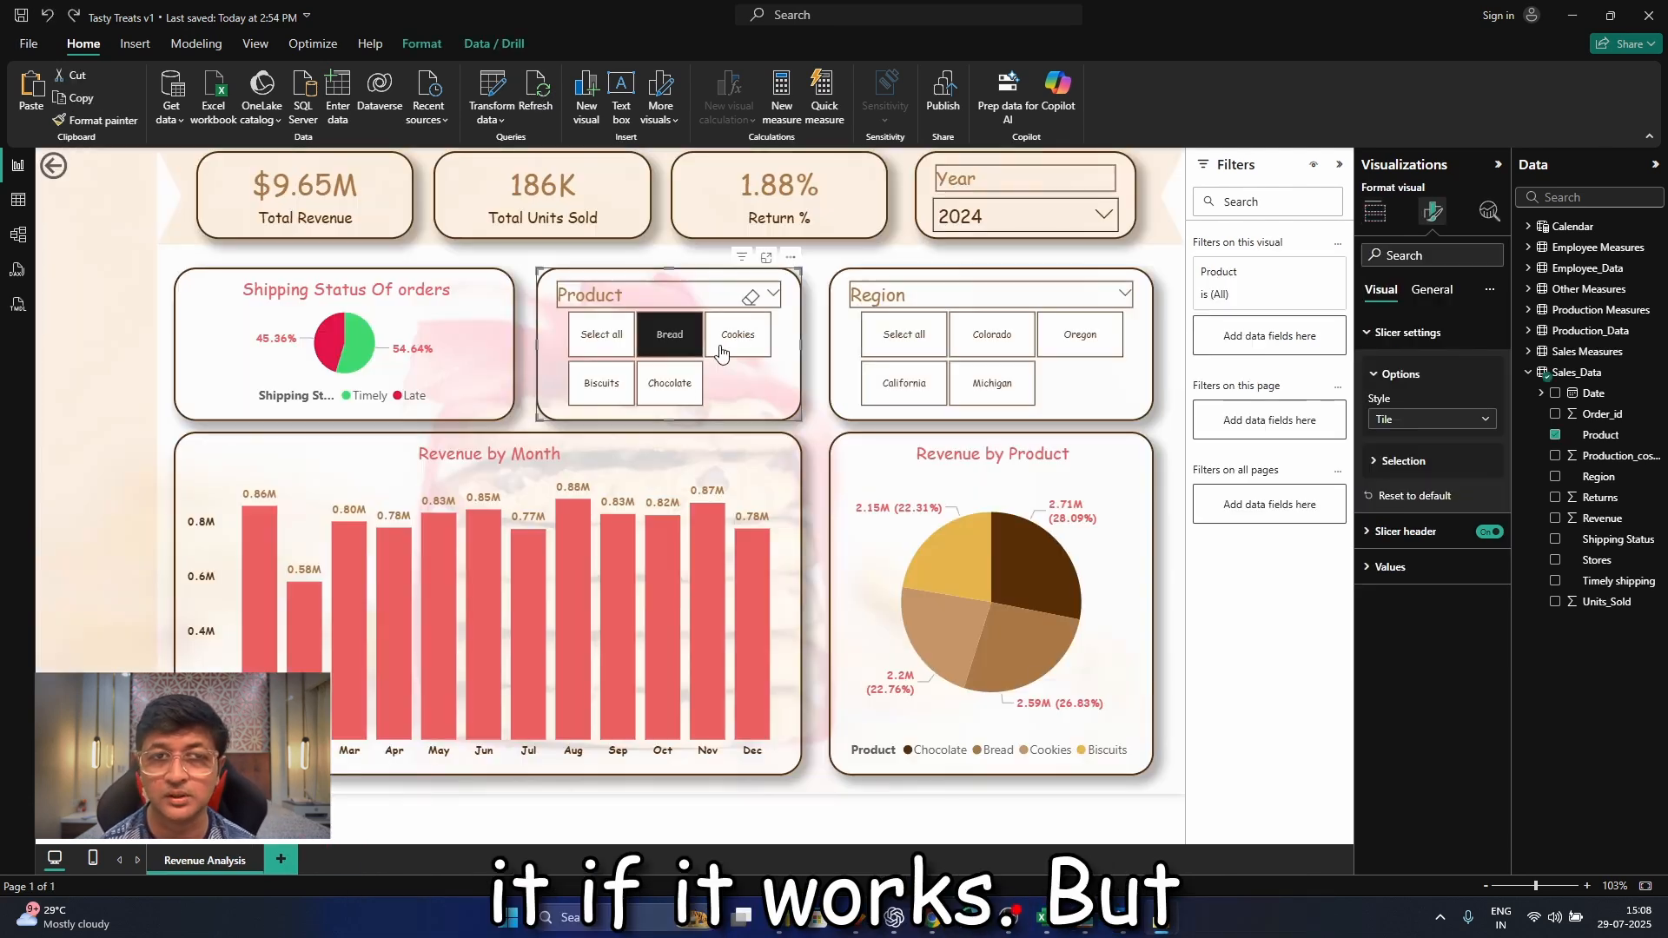
Change the Product and Region slicers to the Dropdown style and shrink the Product slicer to a compact size
left_click(1413, 420)
left_click(1400, 482)
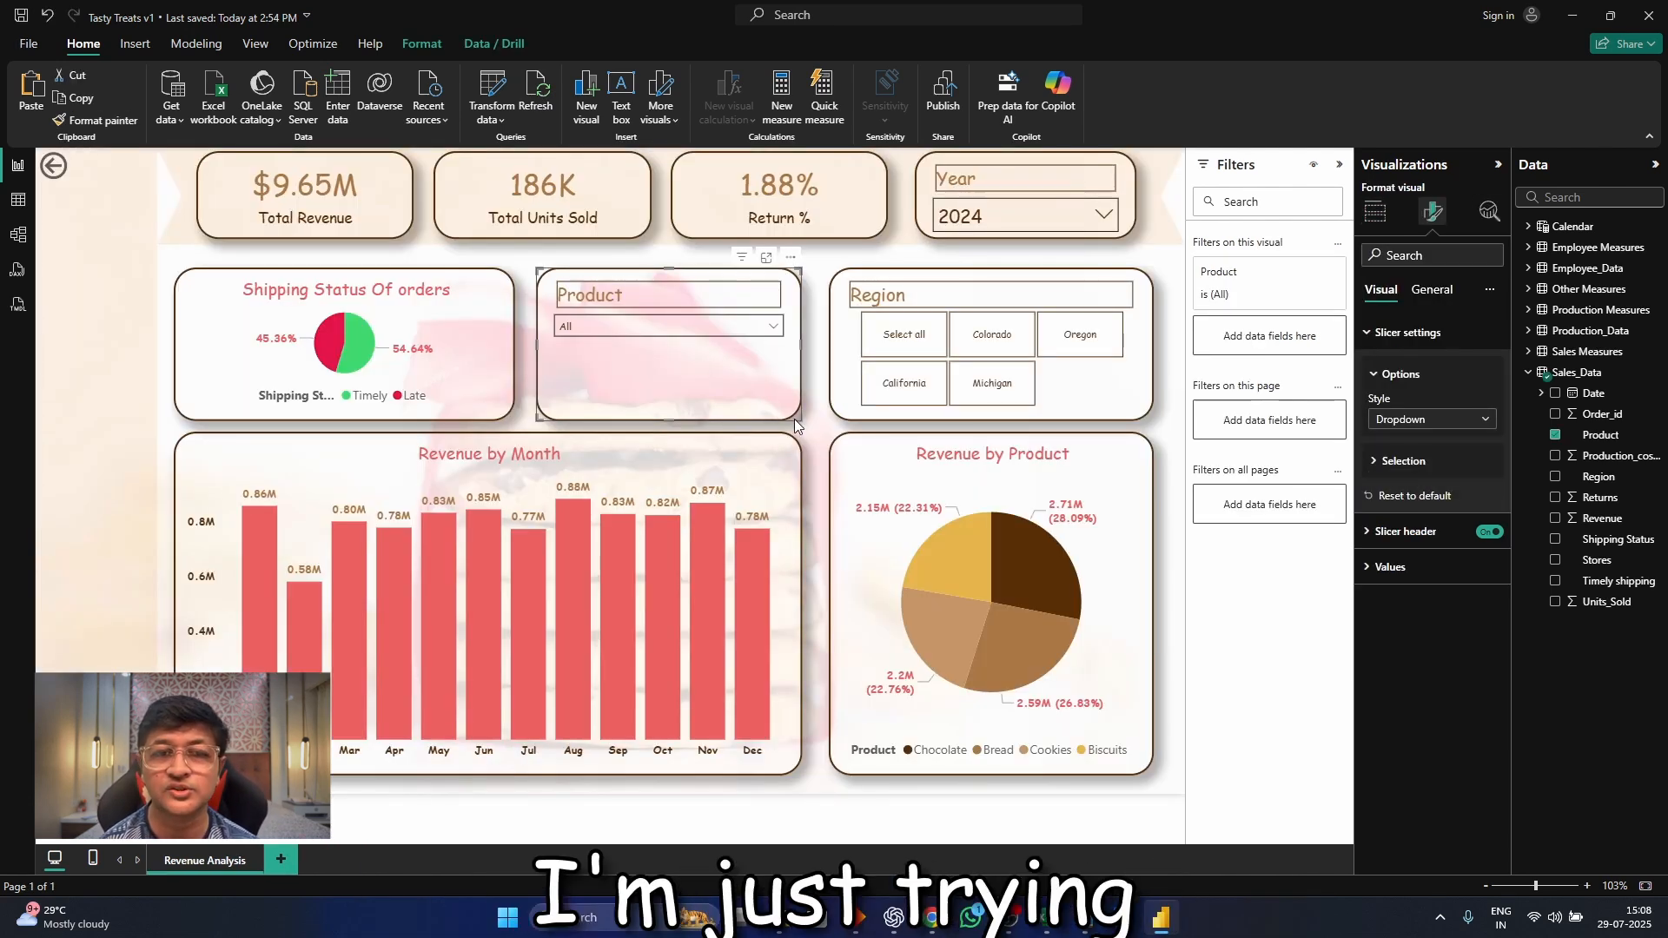
left_click(1086, 387)
left_click(1425, 420)
left_click(1399, 481)
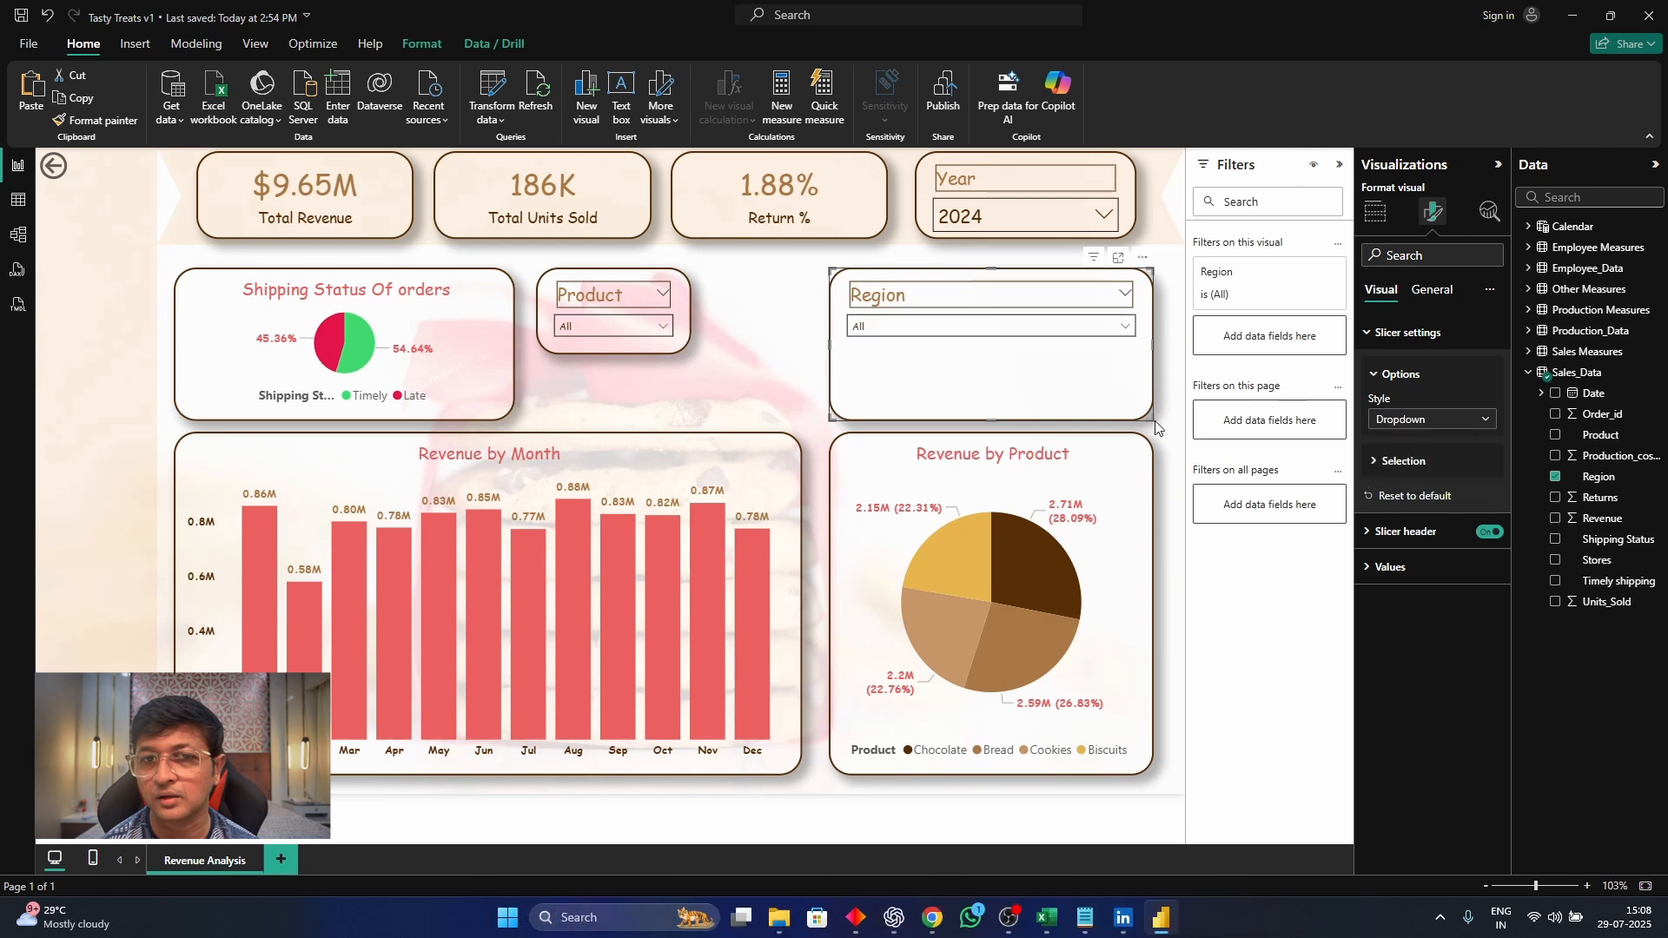
Shrink the Region slicer and place the Product and Region slicers side by side above the Revenue by Product chart
left_click_drag(1155, 421, 974, 368)
left_click_drag(878, 287, 1059, 285)
left_click_drag(608, 274, 902, 277)
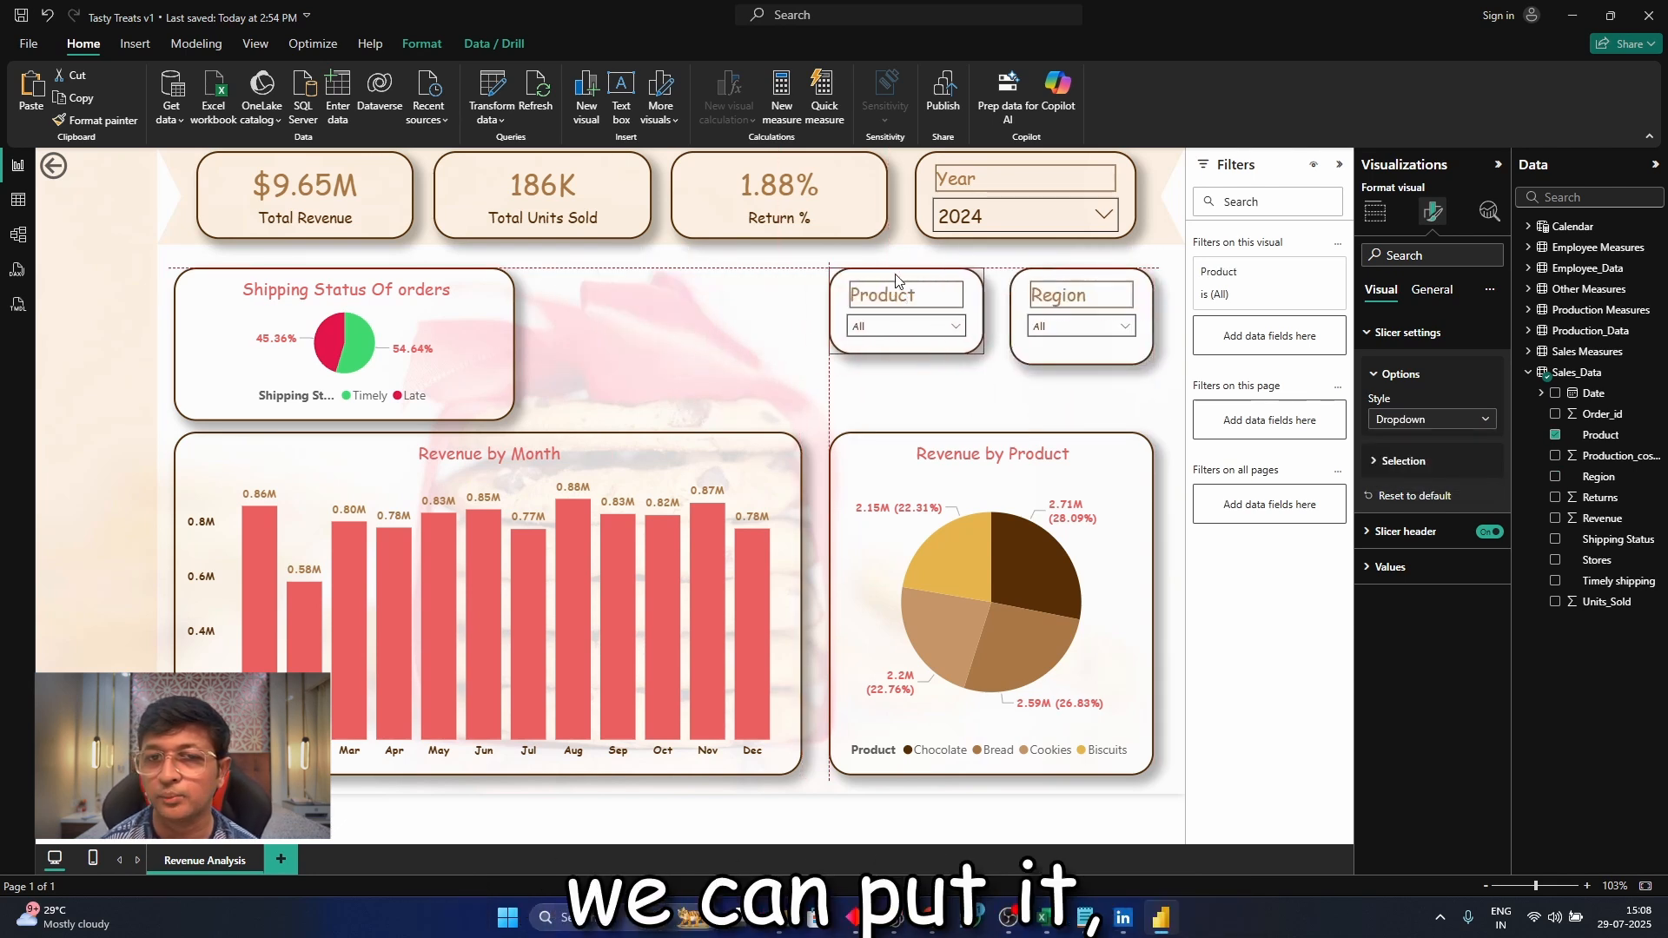
Shorten the Revenue by Month chart from its top edge and extend the Shipping Status Of orders chart down towards it
left_click_drag(535, 436, 487, 507)
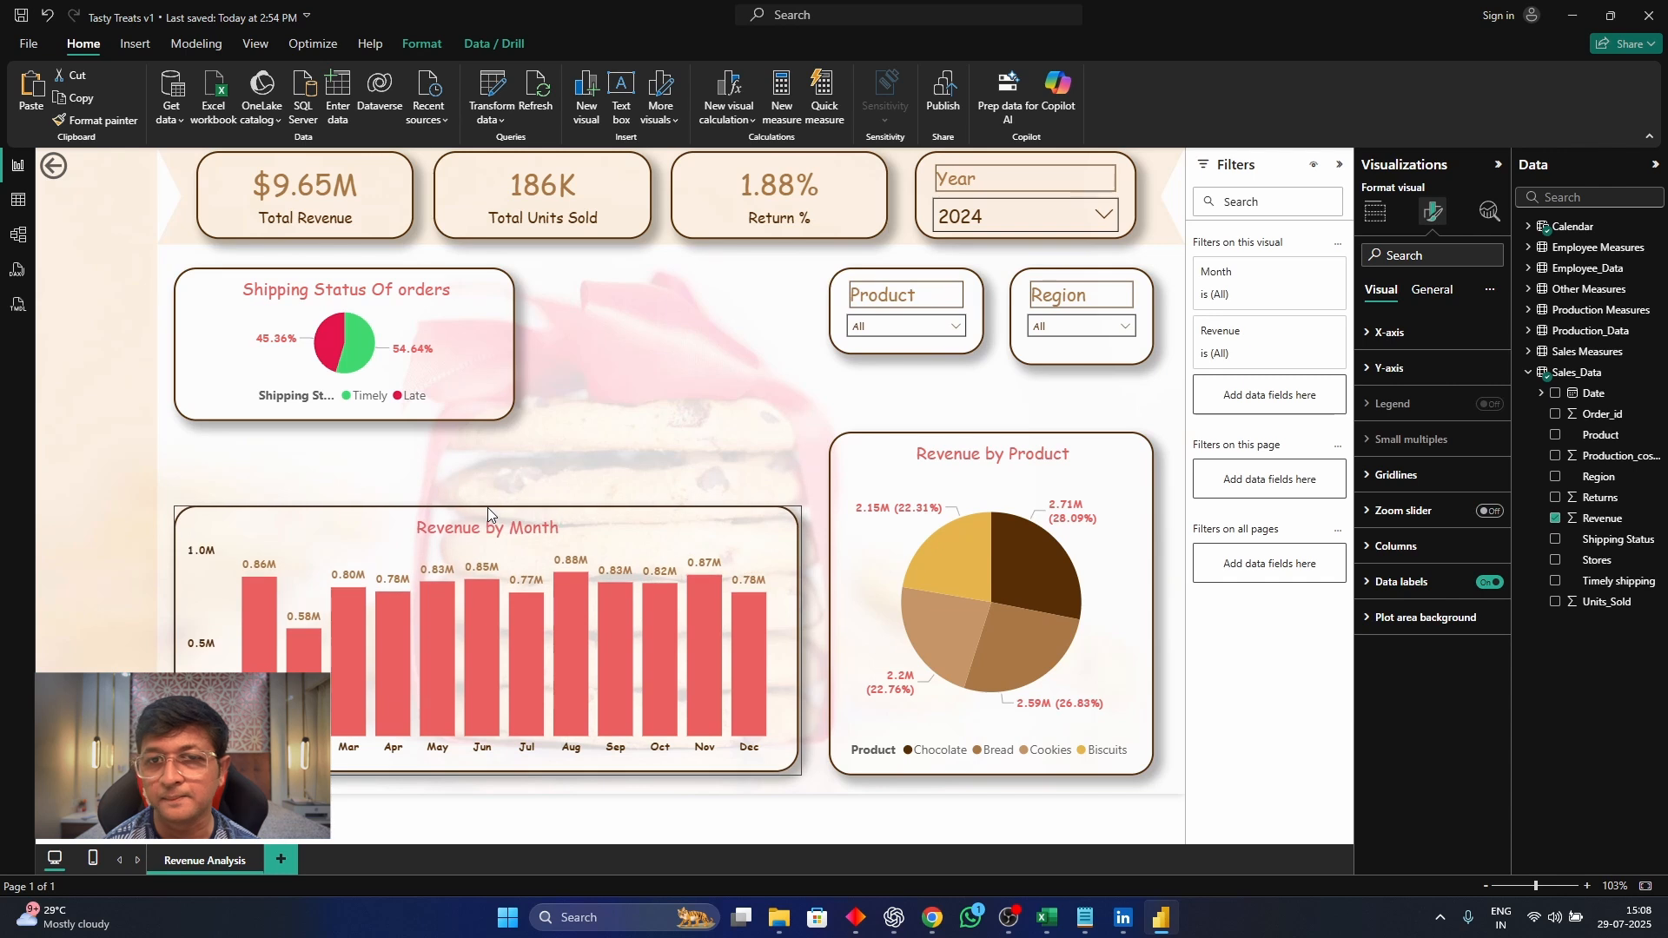
left_click_drag(354, 420, 345, 494)
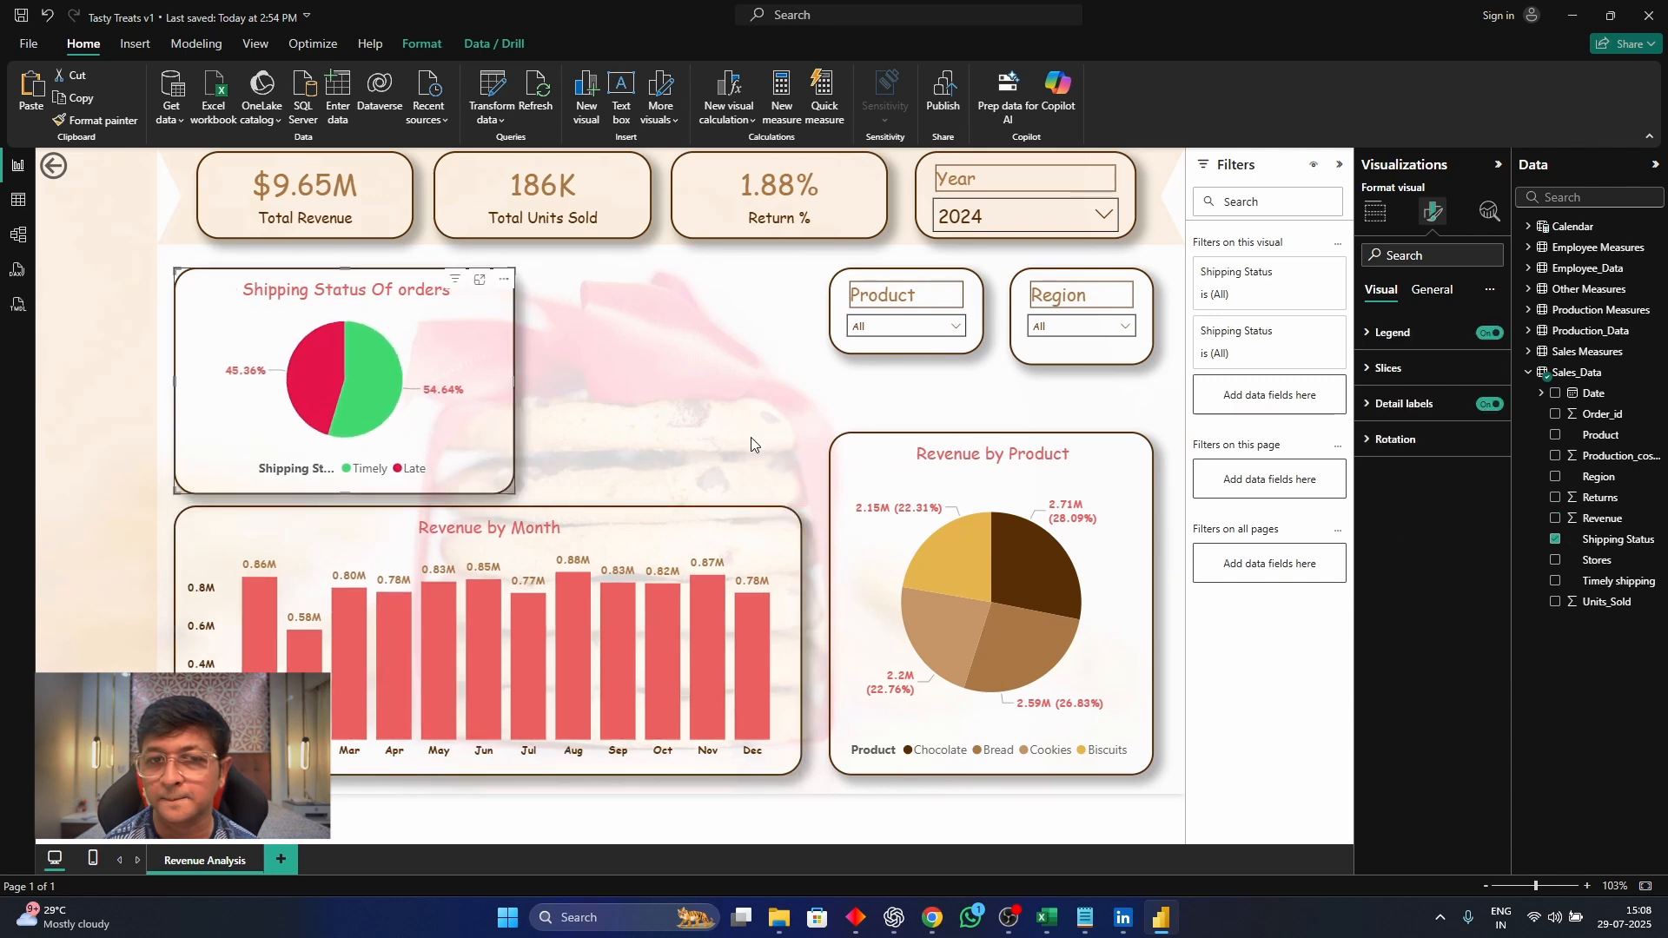
left_click(770, 389)
Add a Map visual between the Shipping Status Of orders chart and the Product slicer, sized to fill the gap above Revenue by Month
left_click(1396, 326)
left_click_drag(114, 309, 614, 309)
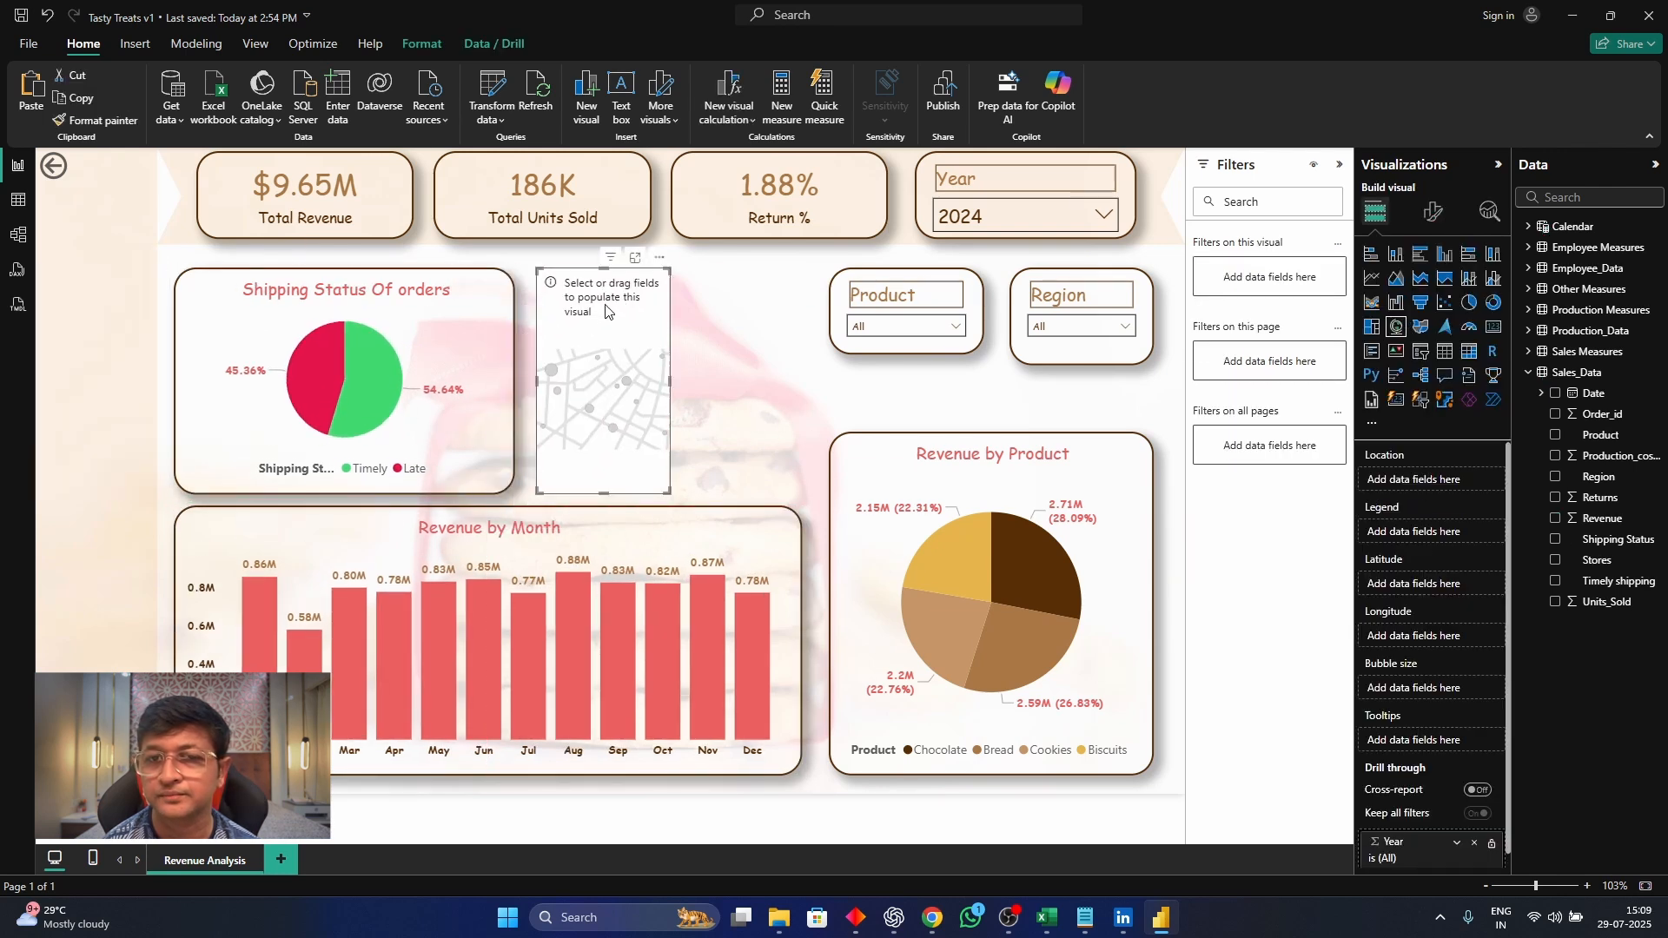
left_click_drag(671, 493, 804, 492)
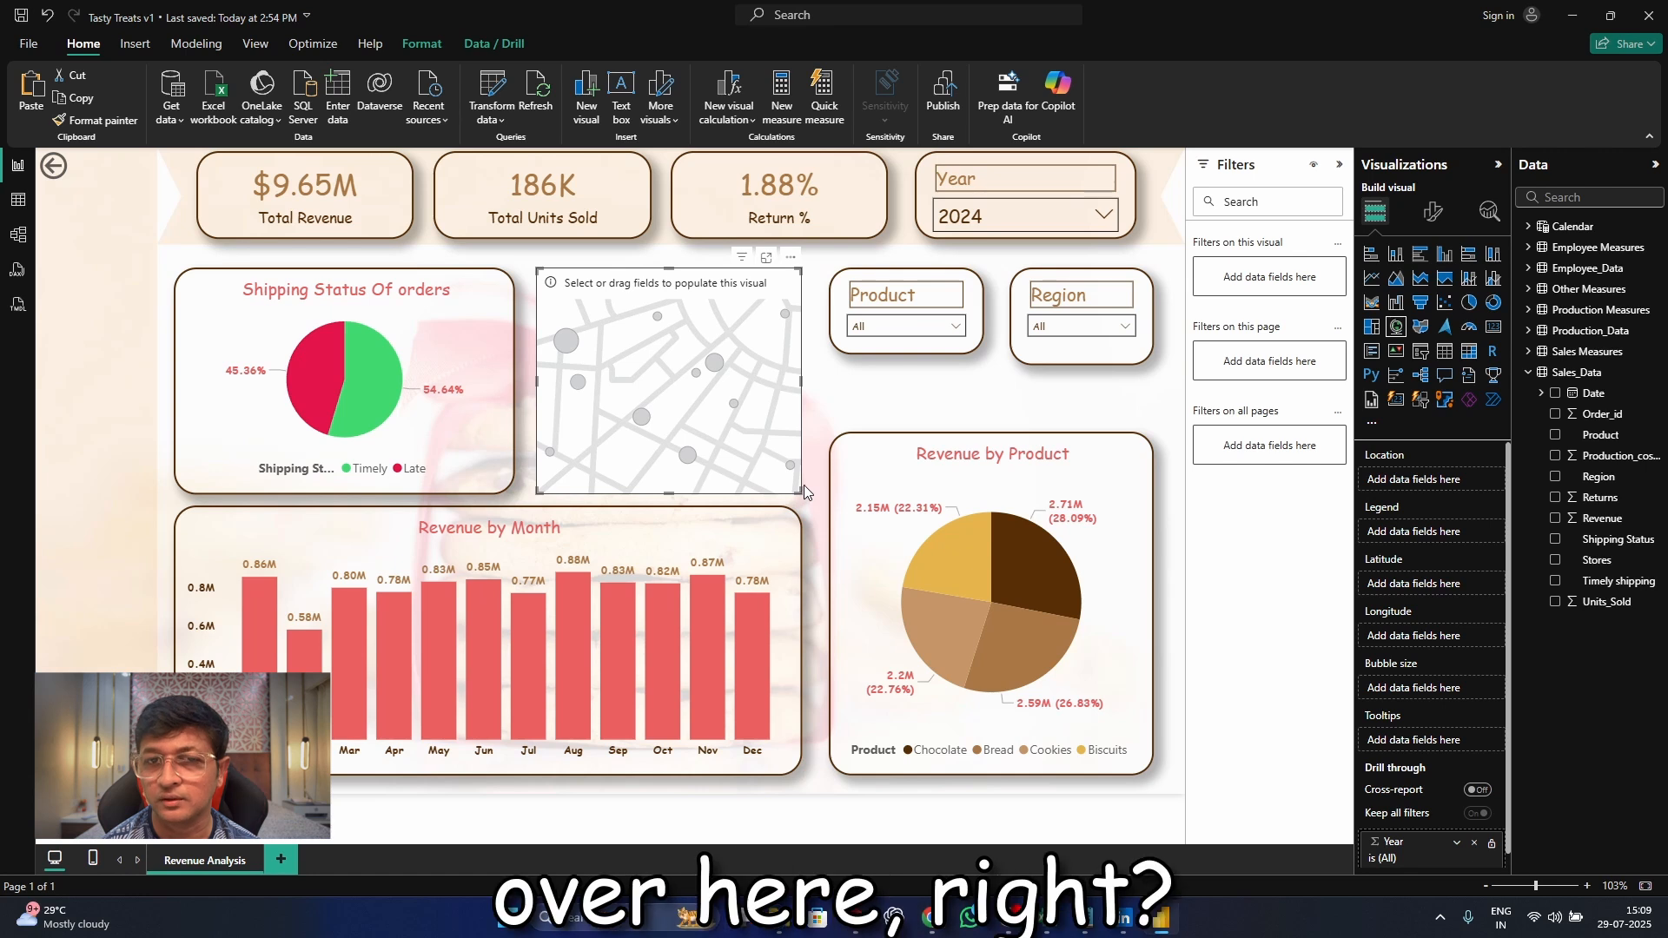
Extend the Product slicer's bottom edge so its height matches the neighbouring Region slicer
left_click(909, 344)
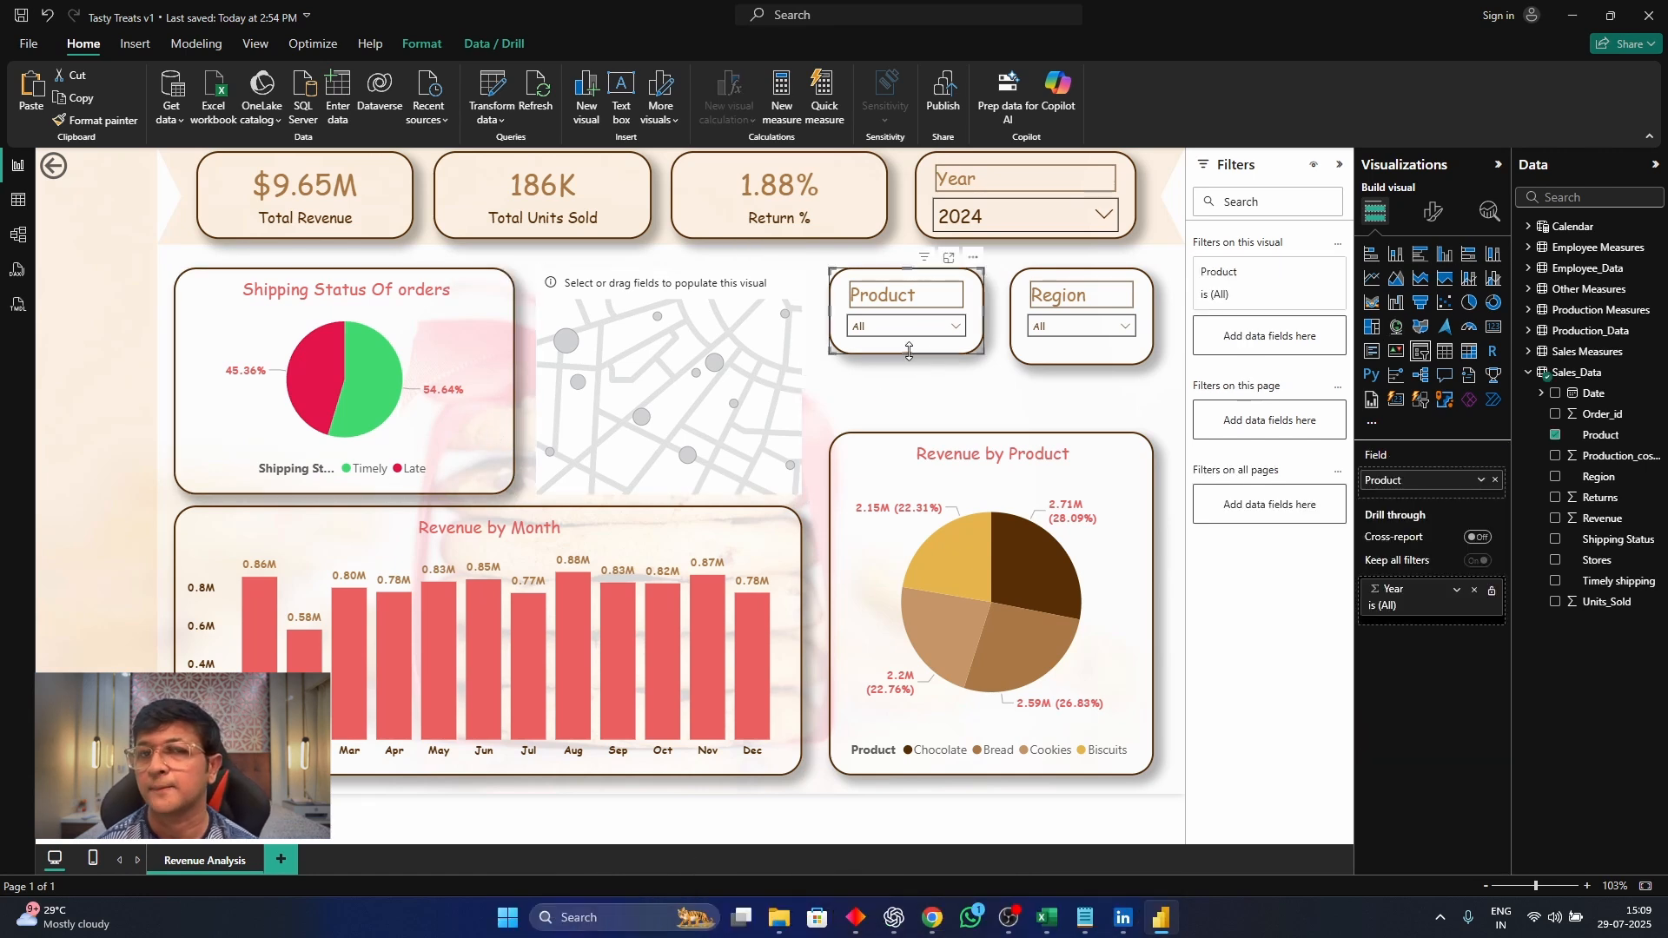
left_click_drag(908, 353, 907, 365)
left_click_drag(907, 268, 908, 269)
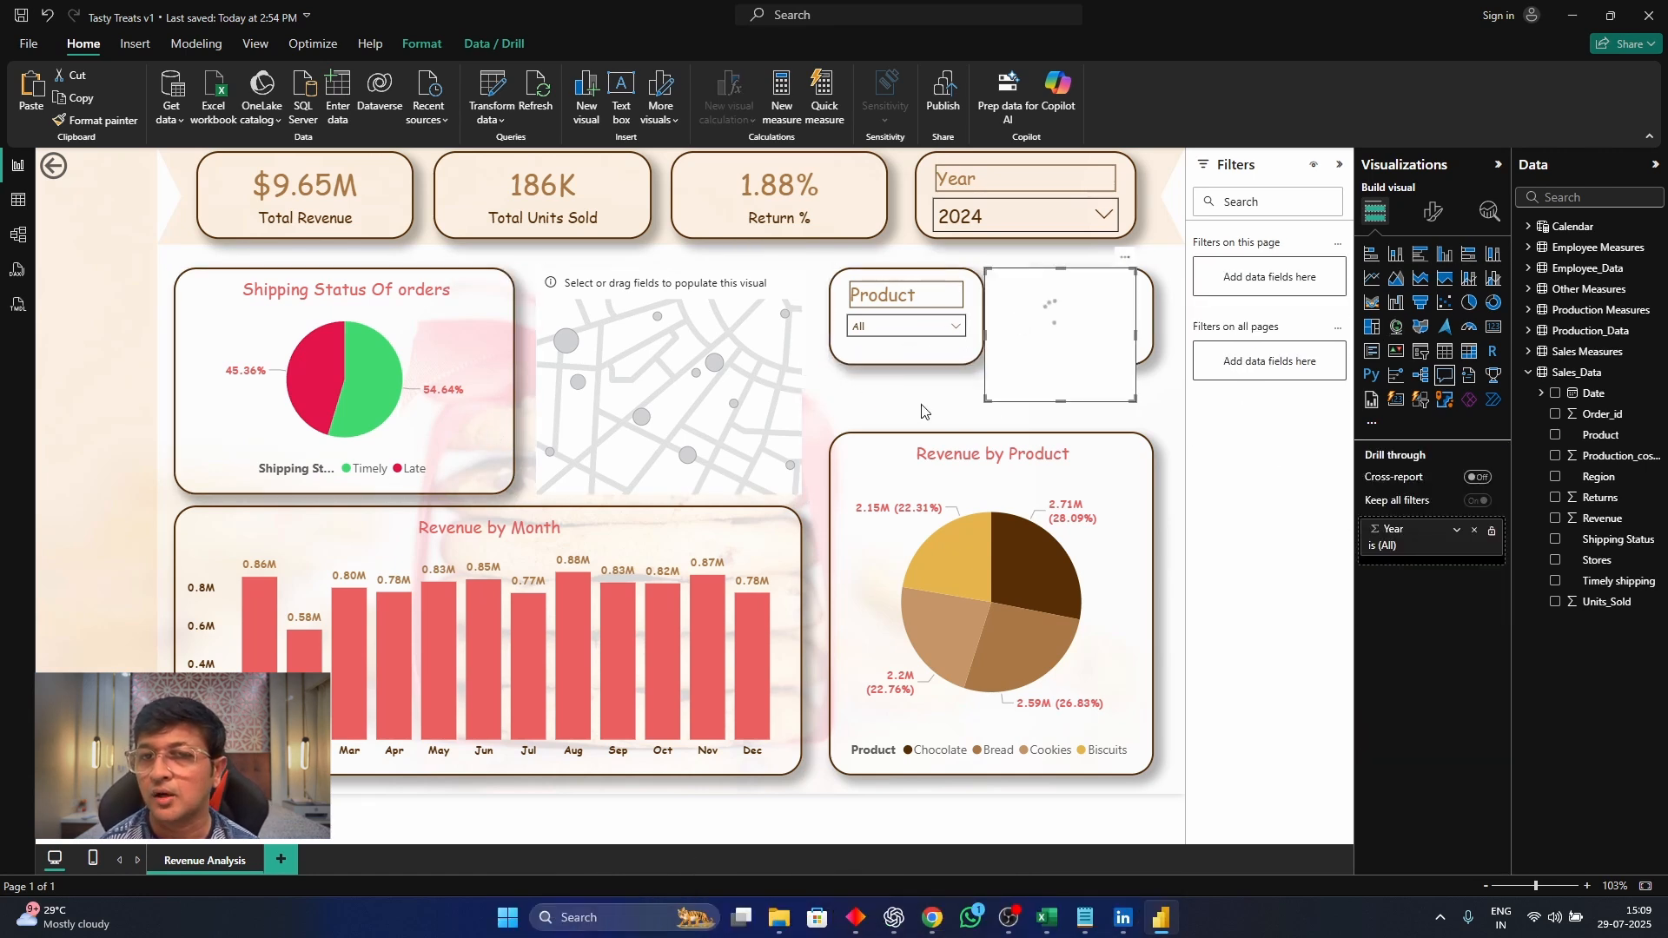
Populate the map visual with Region as both Location and Legend, and Revenue as Bubble size
left_click(591, 282)
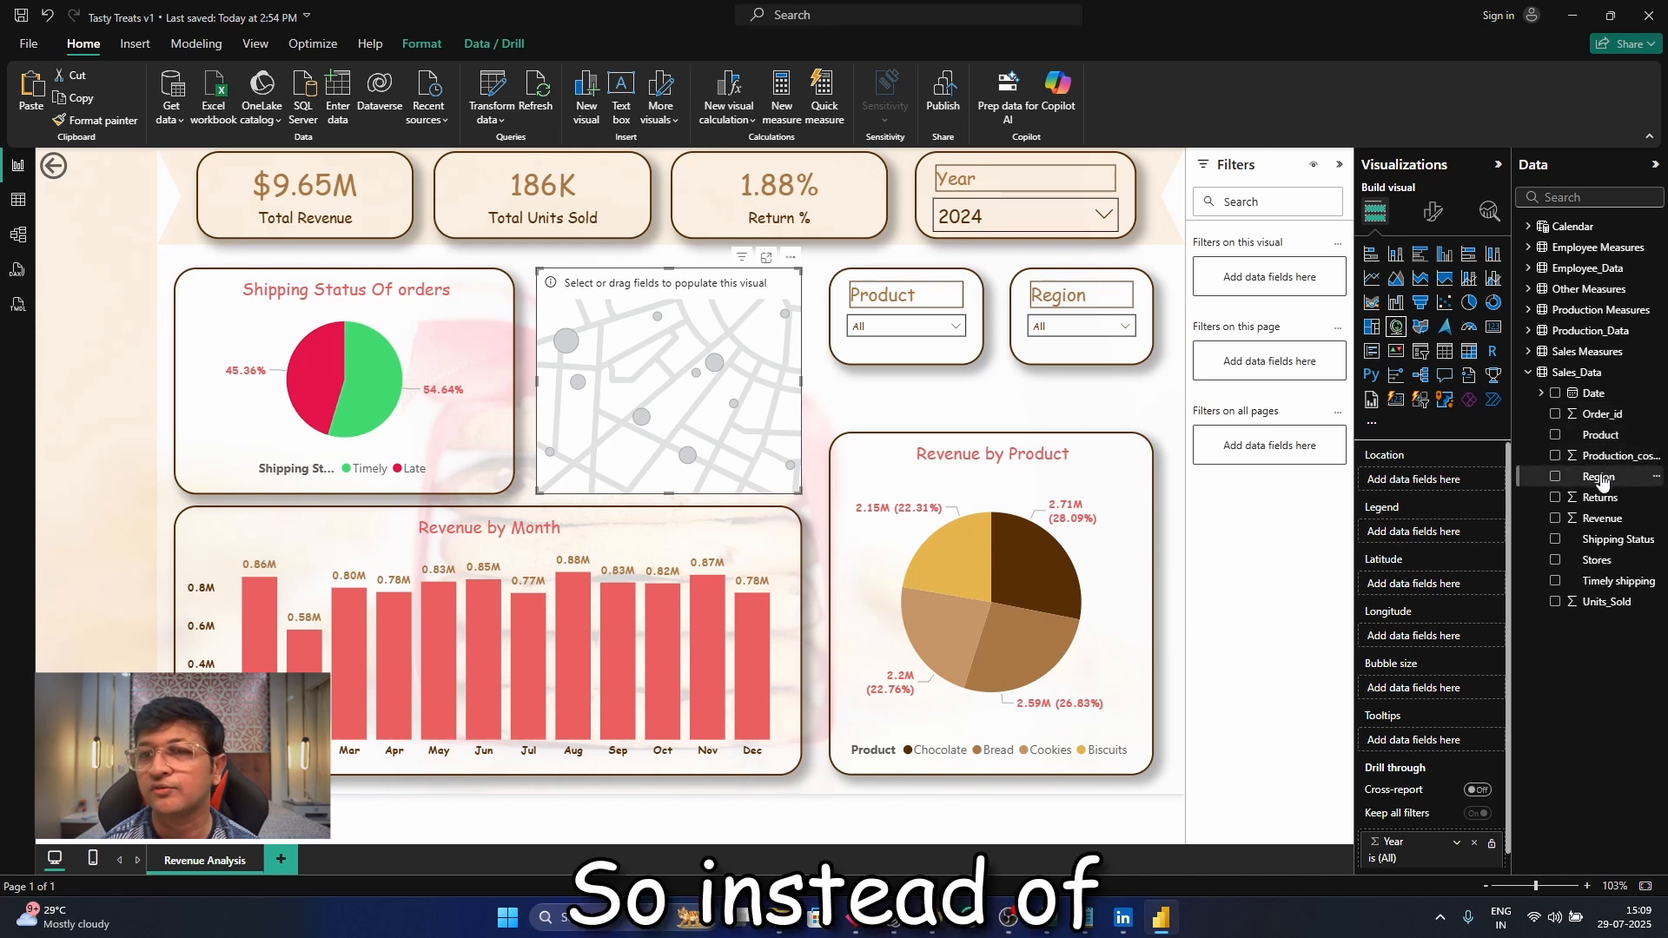
left_click_drag(1601, 481, 1455, 483)
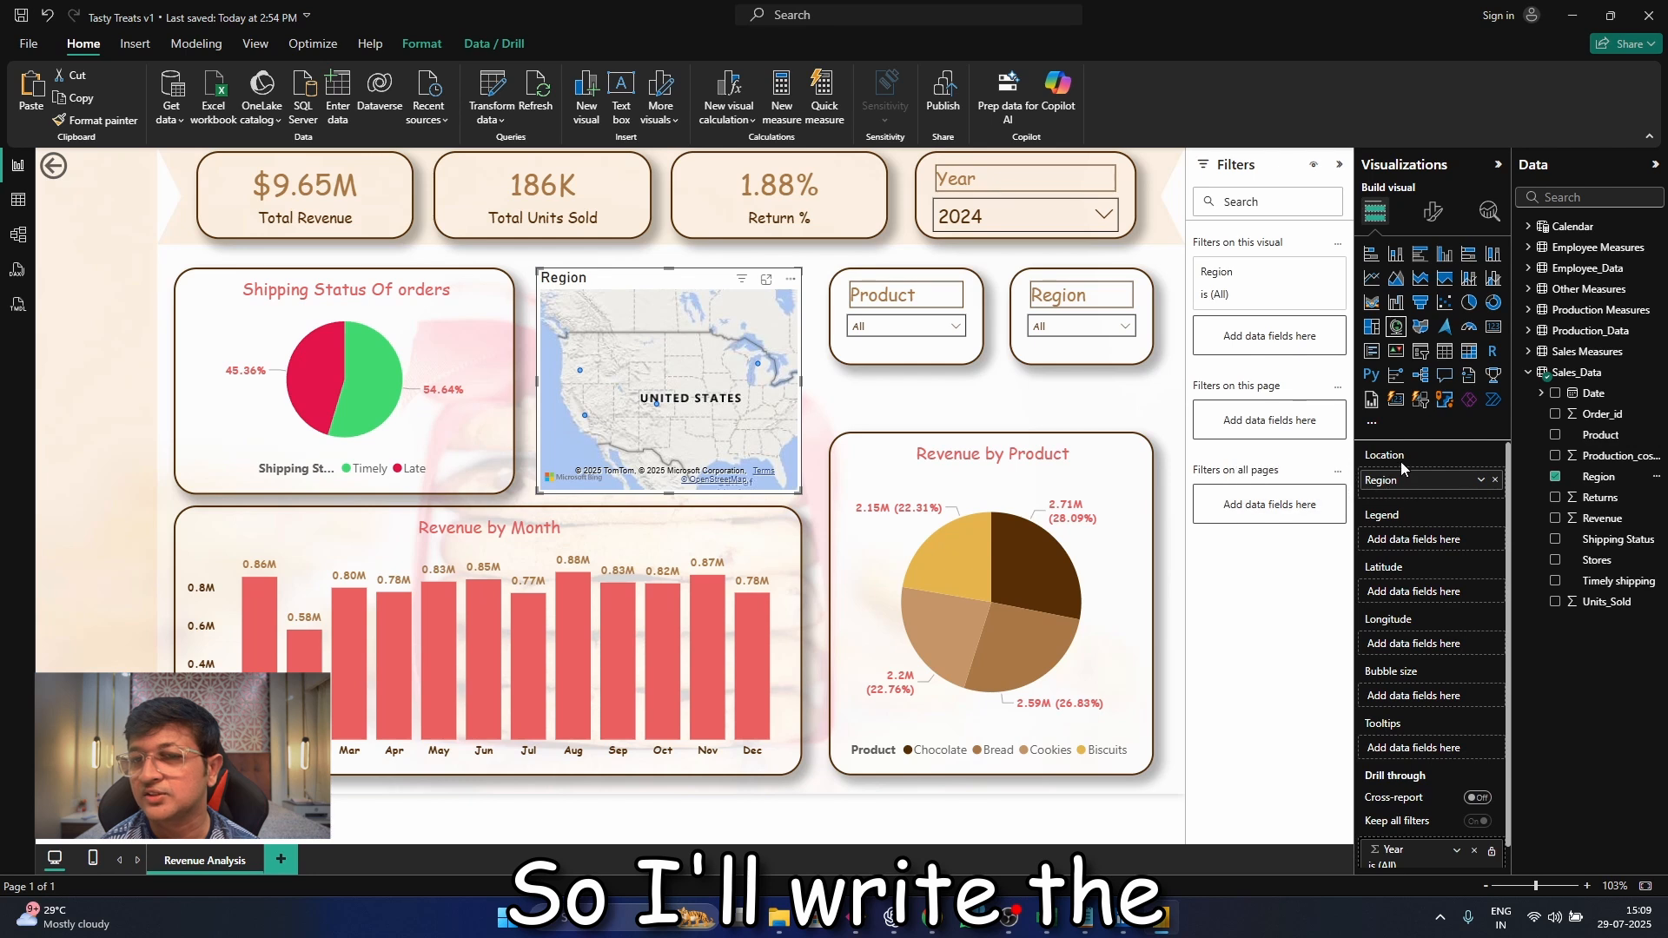
left_click_drag(1597, 478, 1453, 537)
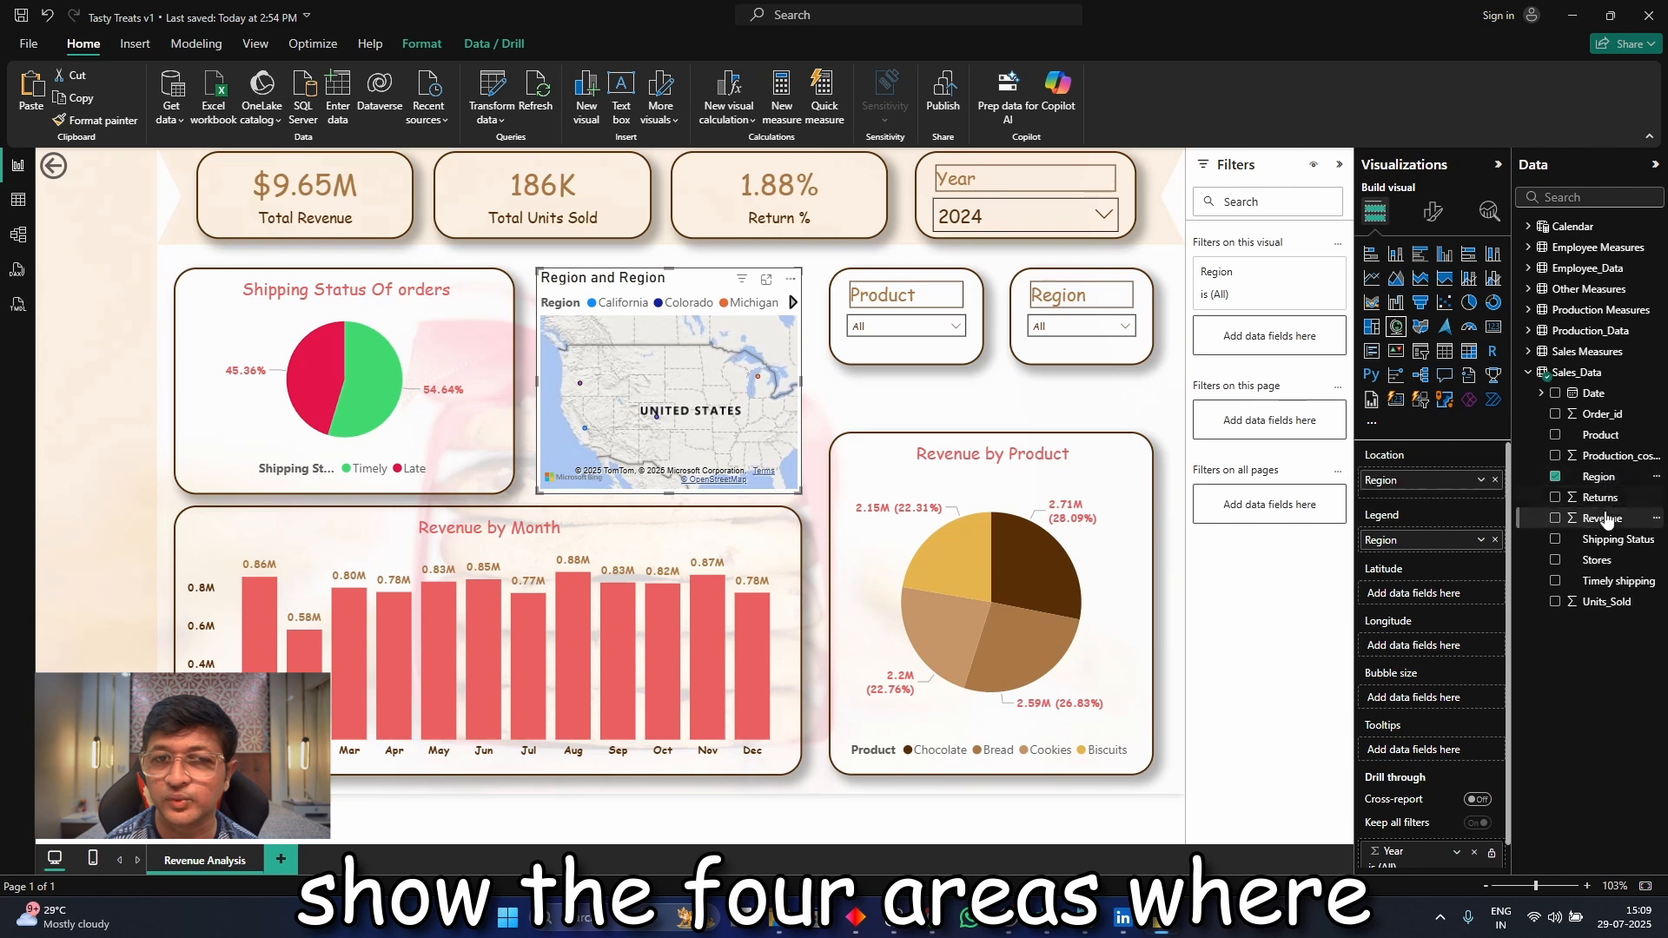
left_click_drag(1603, 518, 1460, 701)
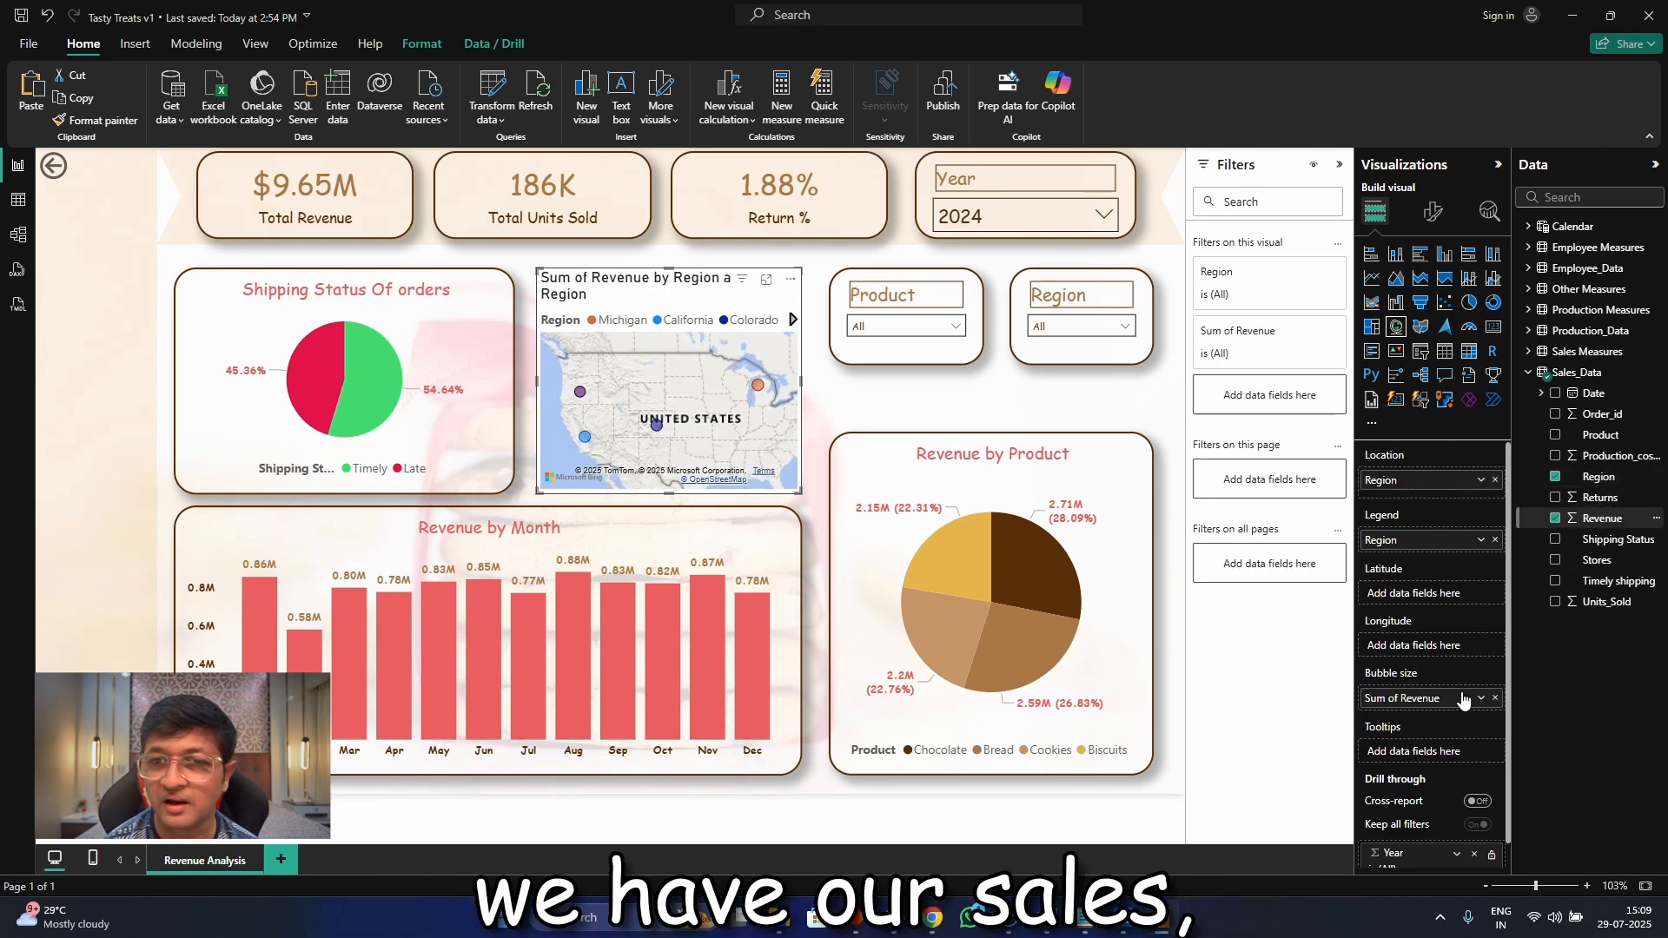
Stack the Product slicer under the Region slicer above a shortened Revenue by Product chart, and widen the map to reach the slicers
left_click_drag(869, 359, 1050, 472)
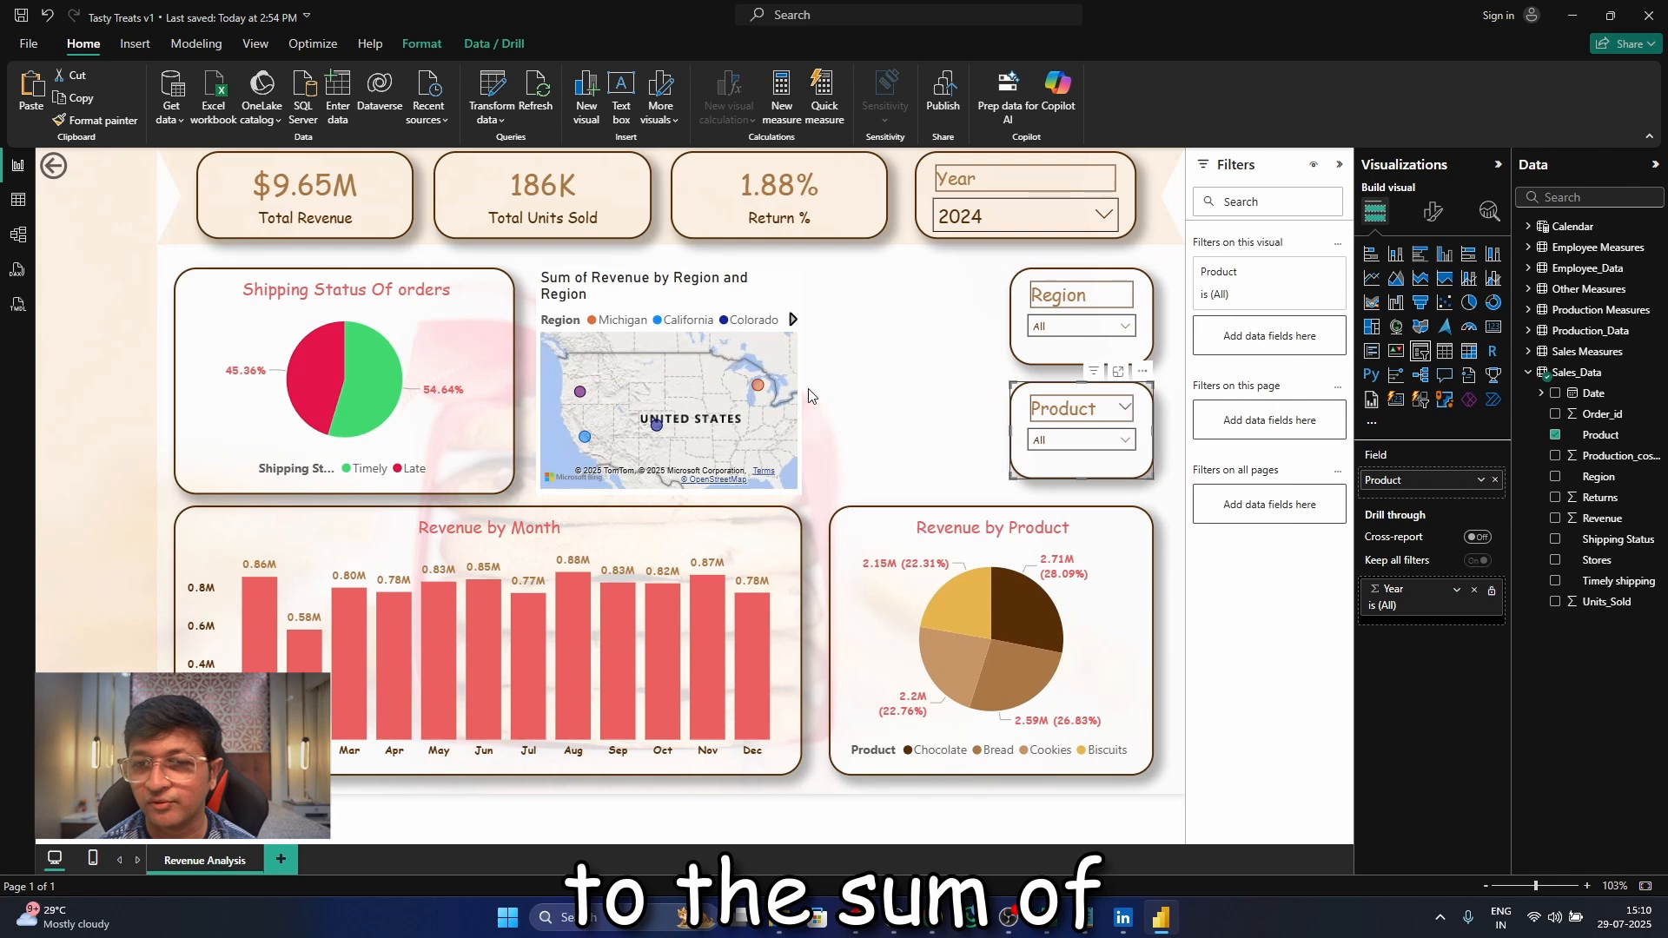
left_click(791, 408)
left_click_drag(799, 398, 991, 398)
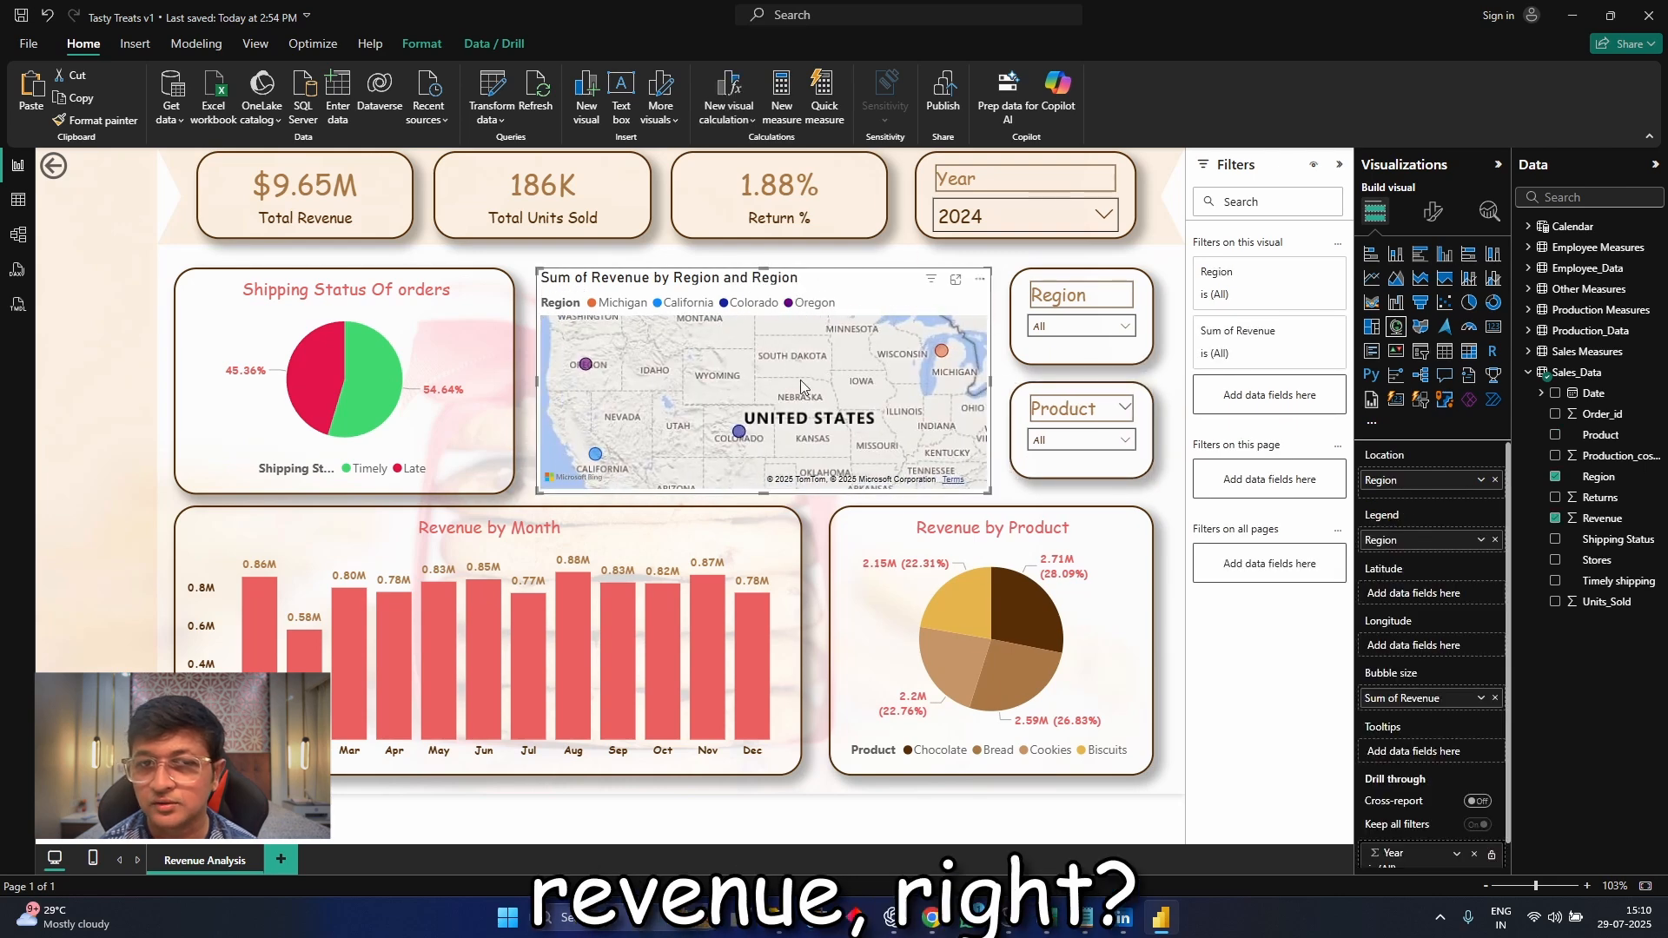
Compare the map's revenue bubbles by switching the Year slicer to 2025 and back to 2024
scroll(1470, 667, "down", 1)
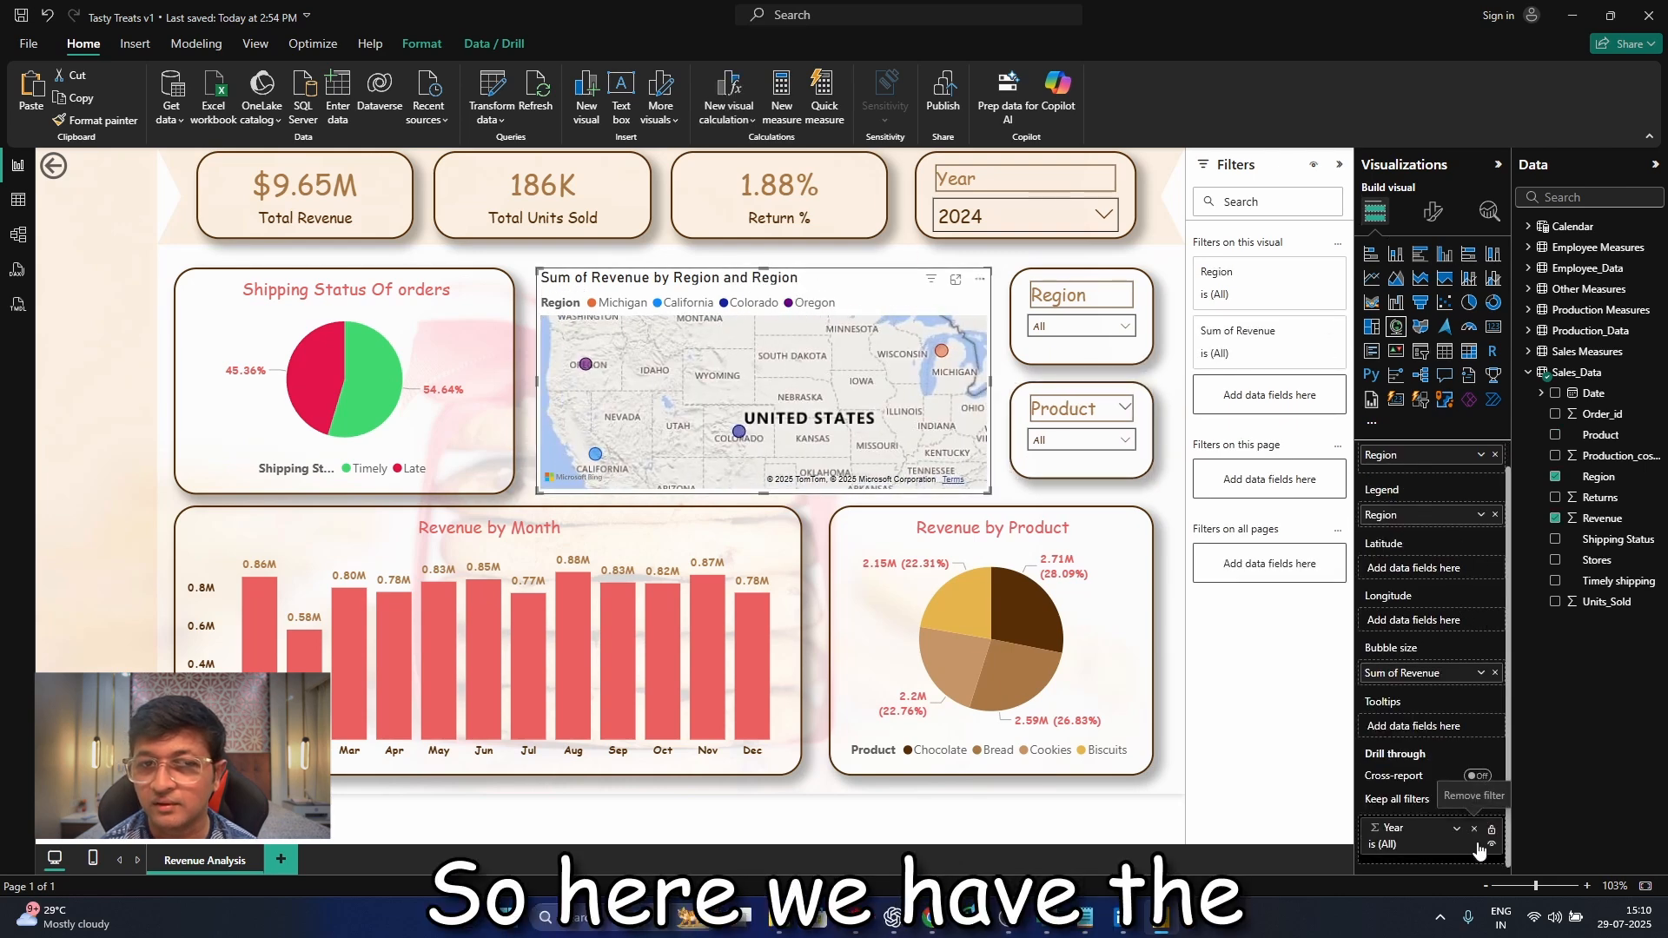
left_click(987, 218)
left_click(979, 279)
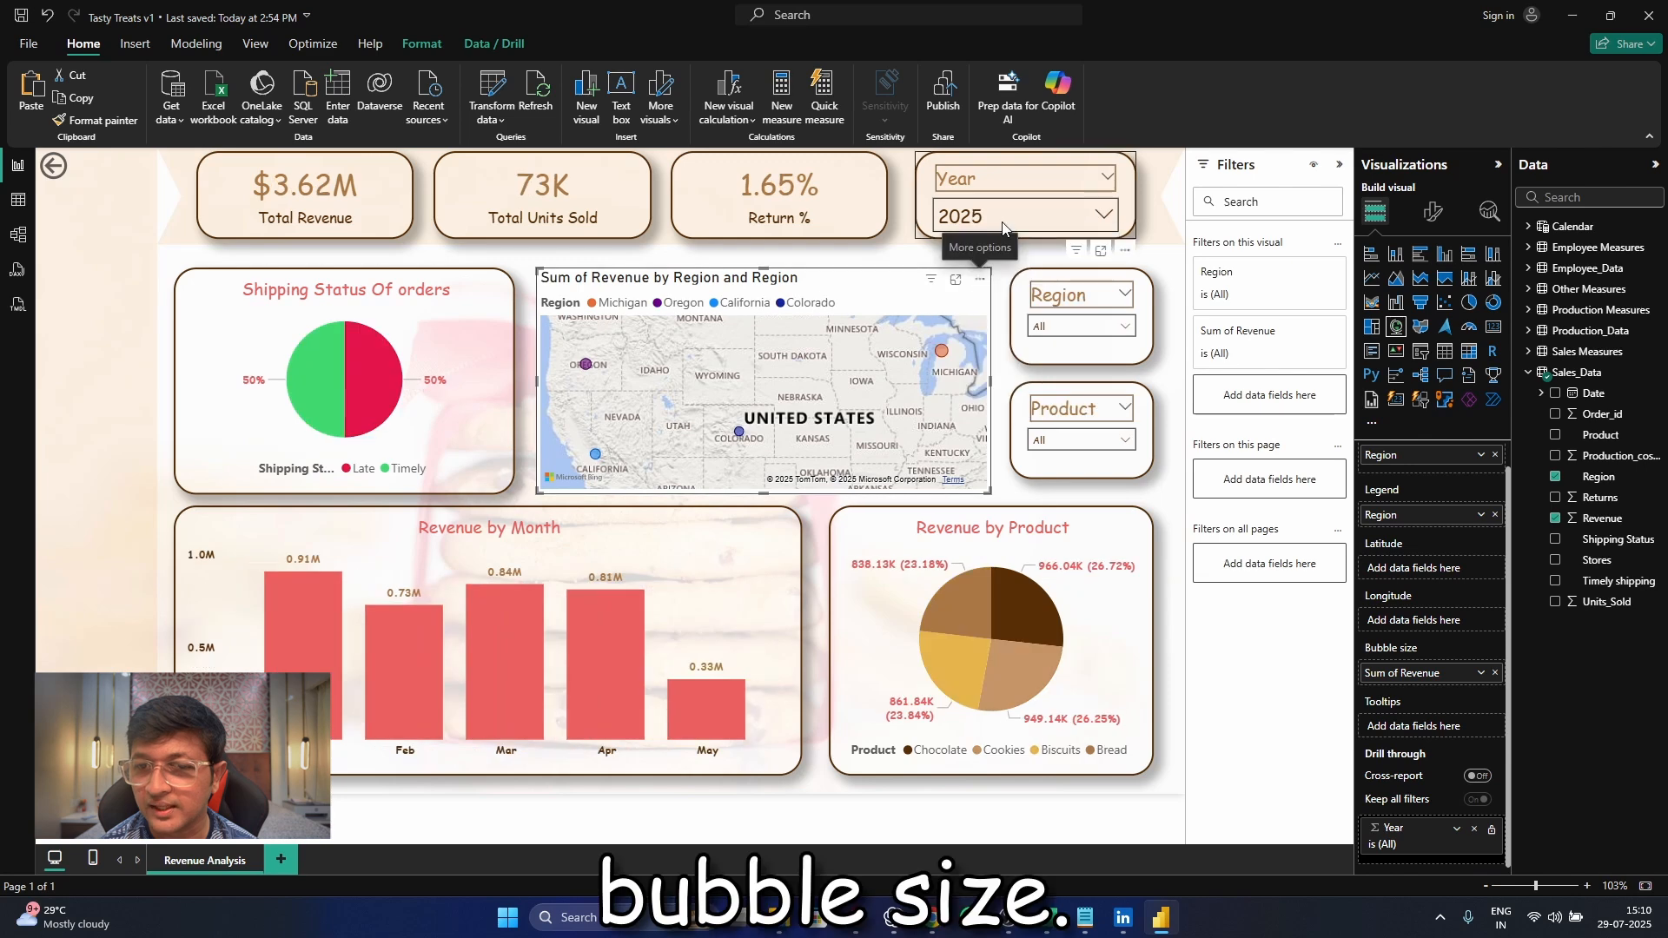
left_click(1086, 215)
left_click(981, 248)
left_click(858, 310)
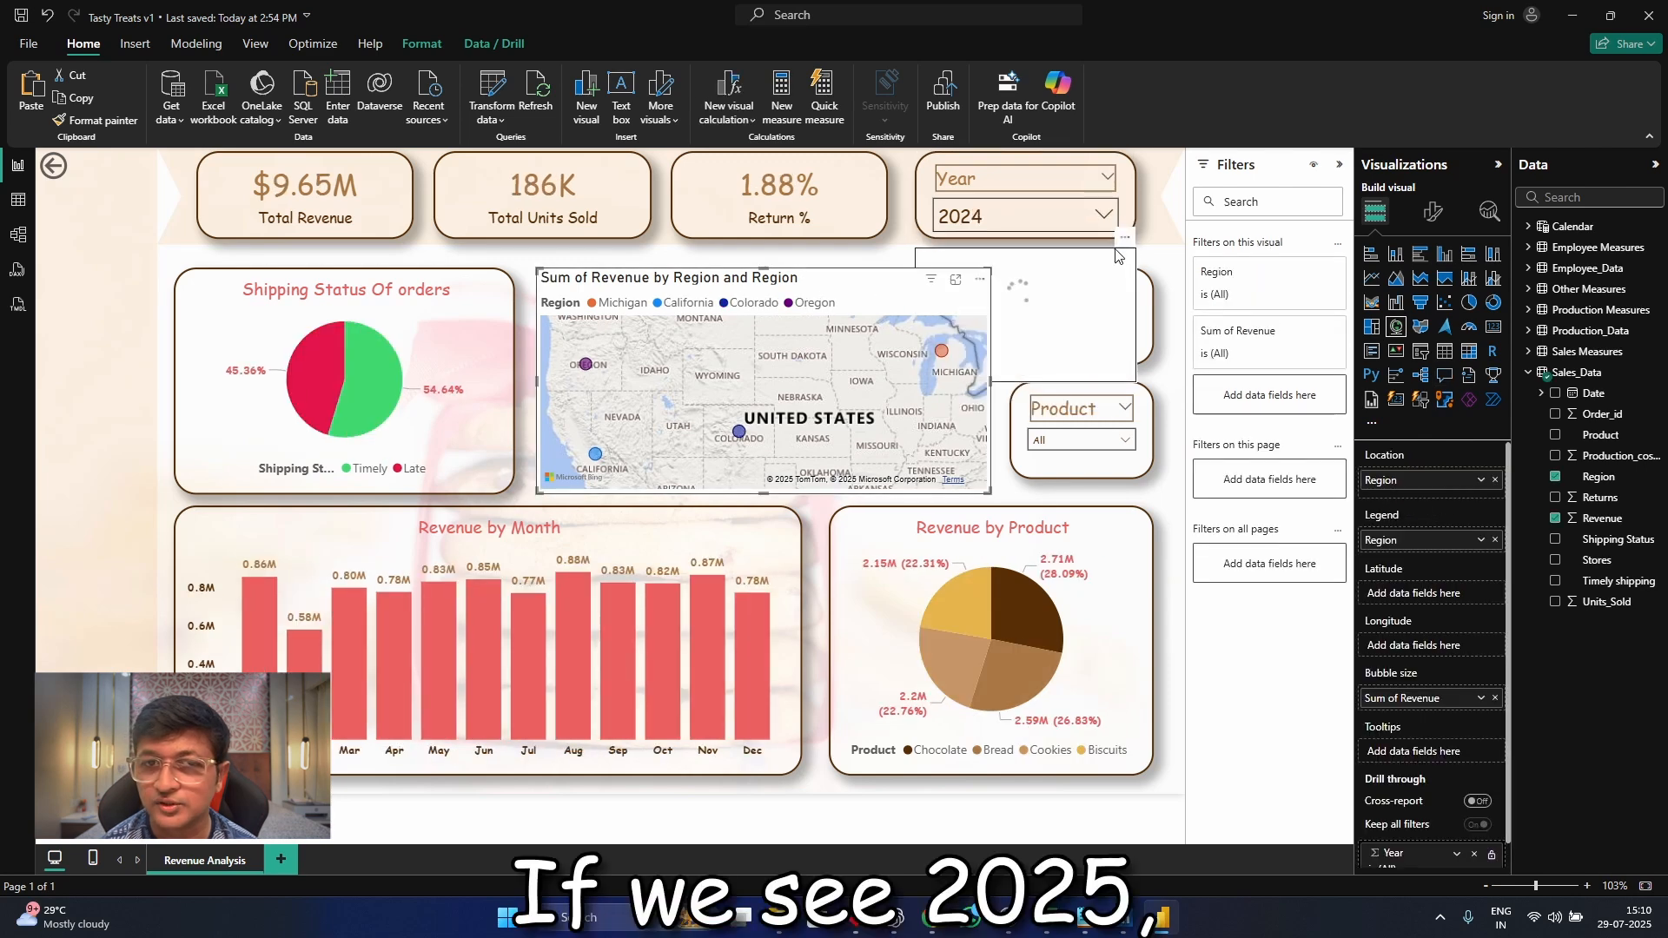
left_click(1125, 236)
left_click(1147, 259)
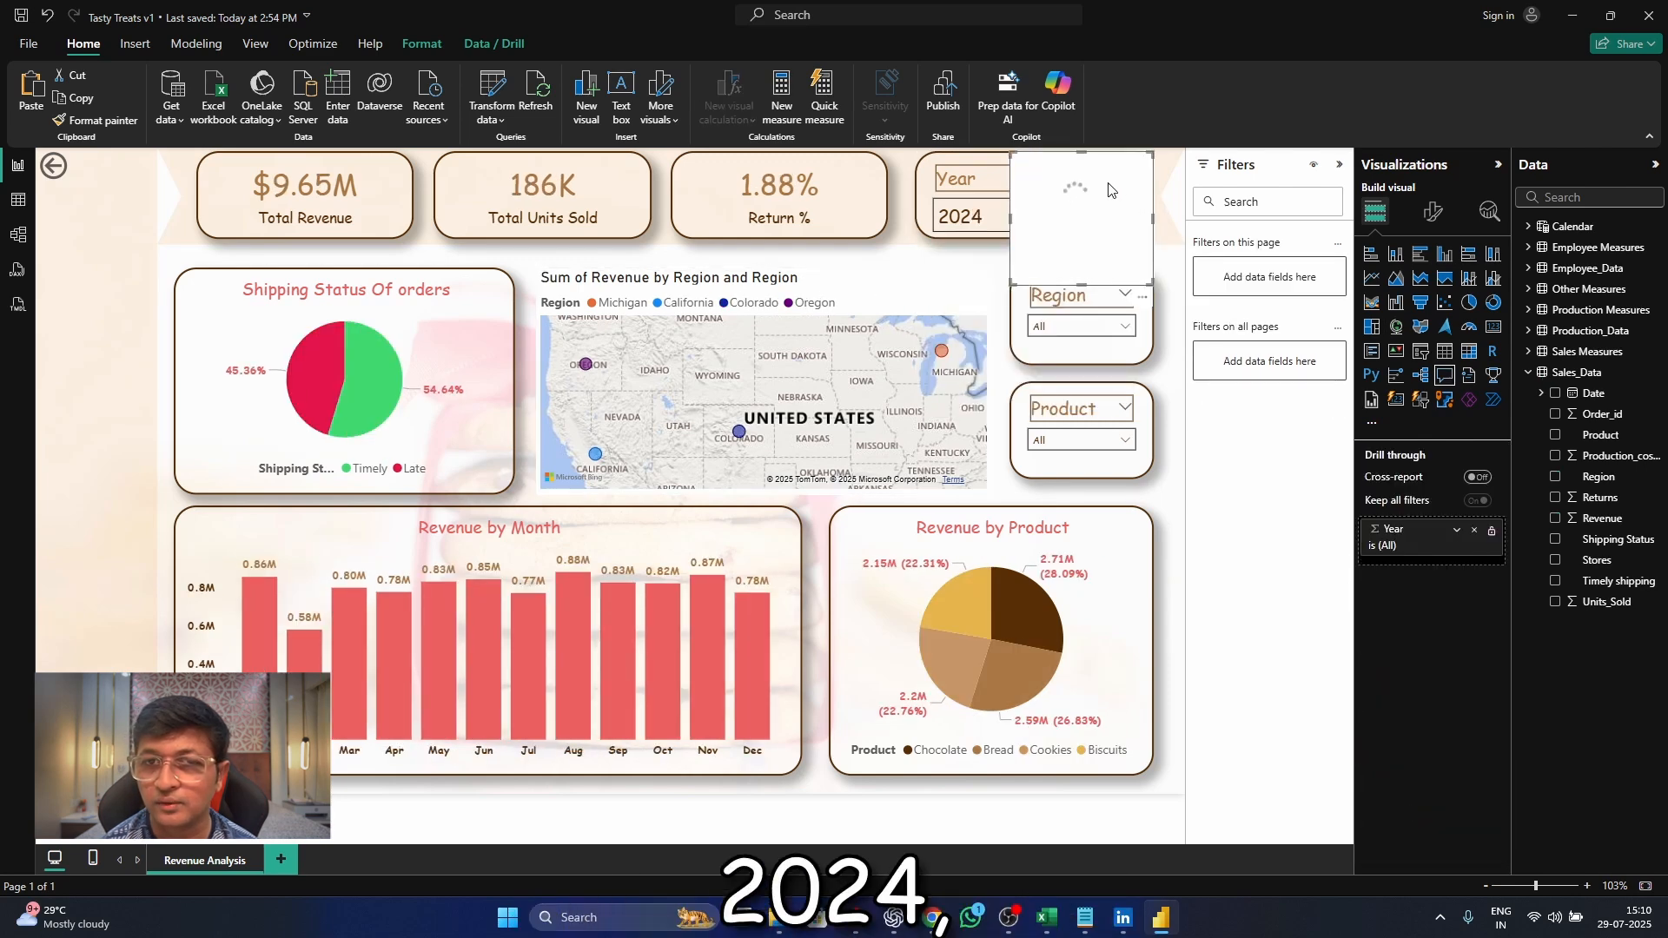
left_click(884, 297)
mouse_move(936, 284)
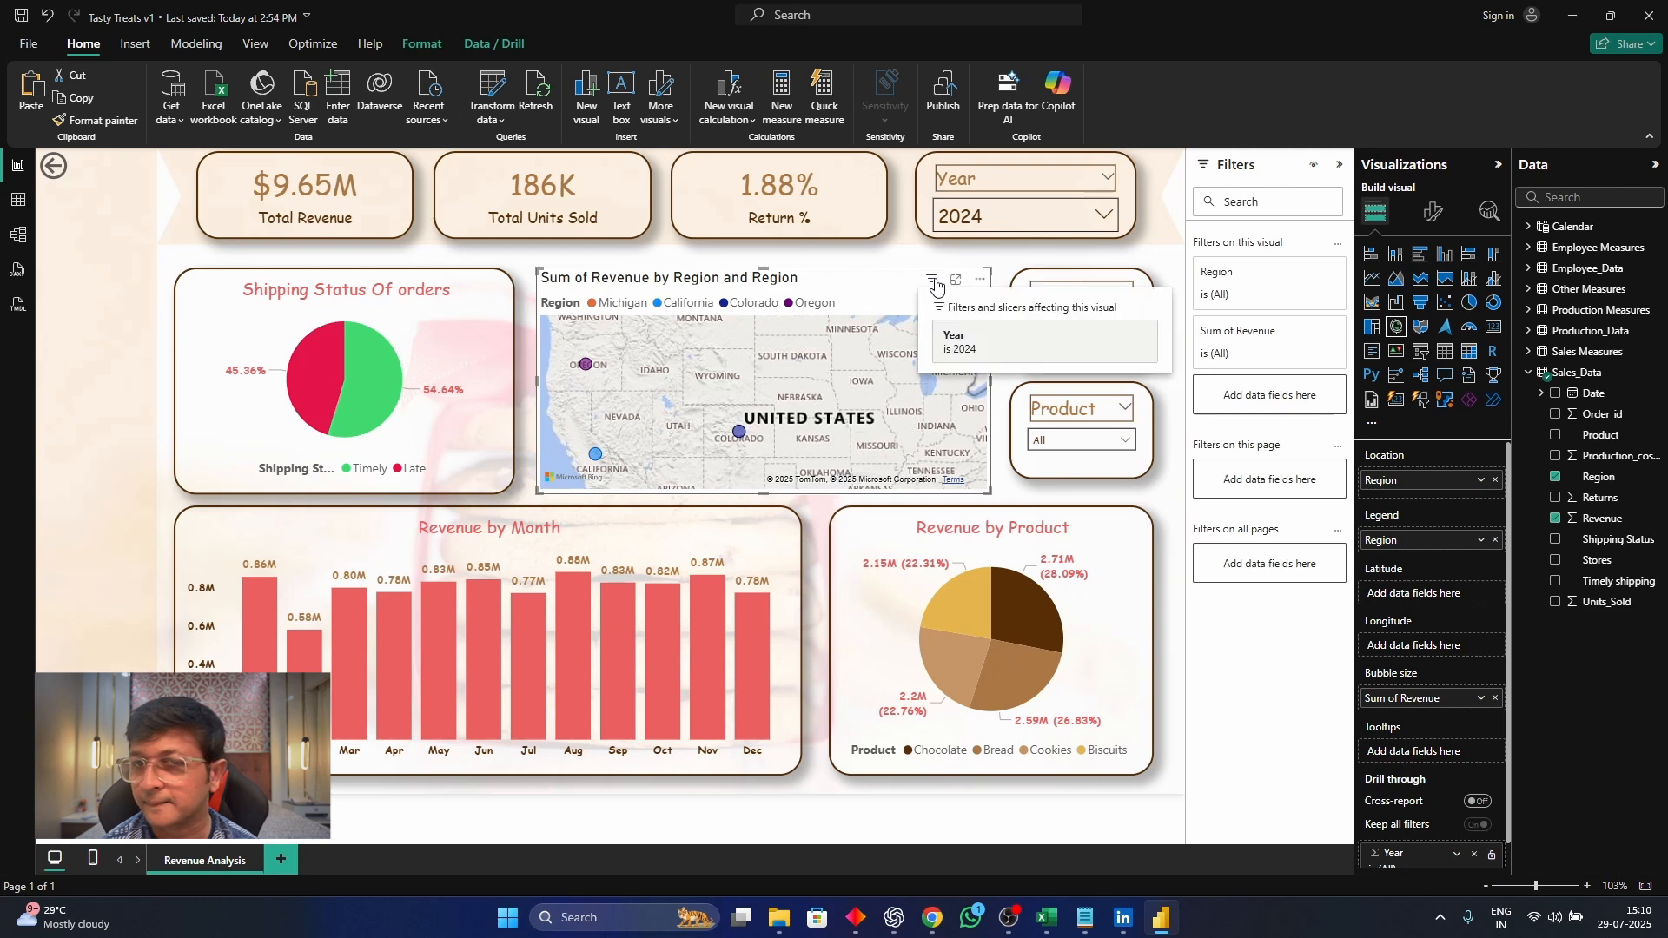
Try the Aerial style on the map visual and return it to the Road style
left_click(1434, 211)
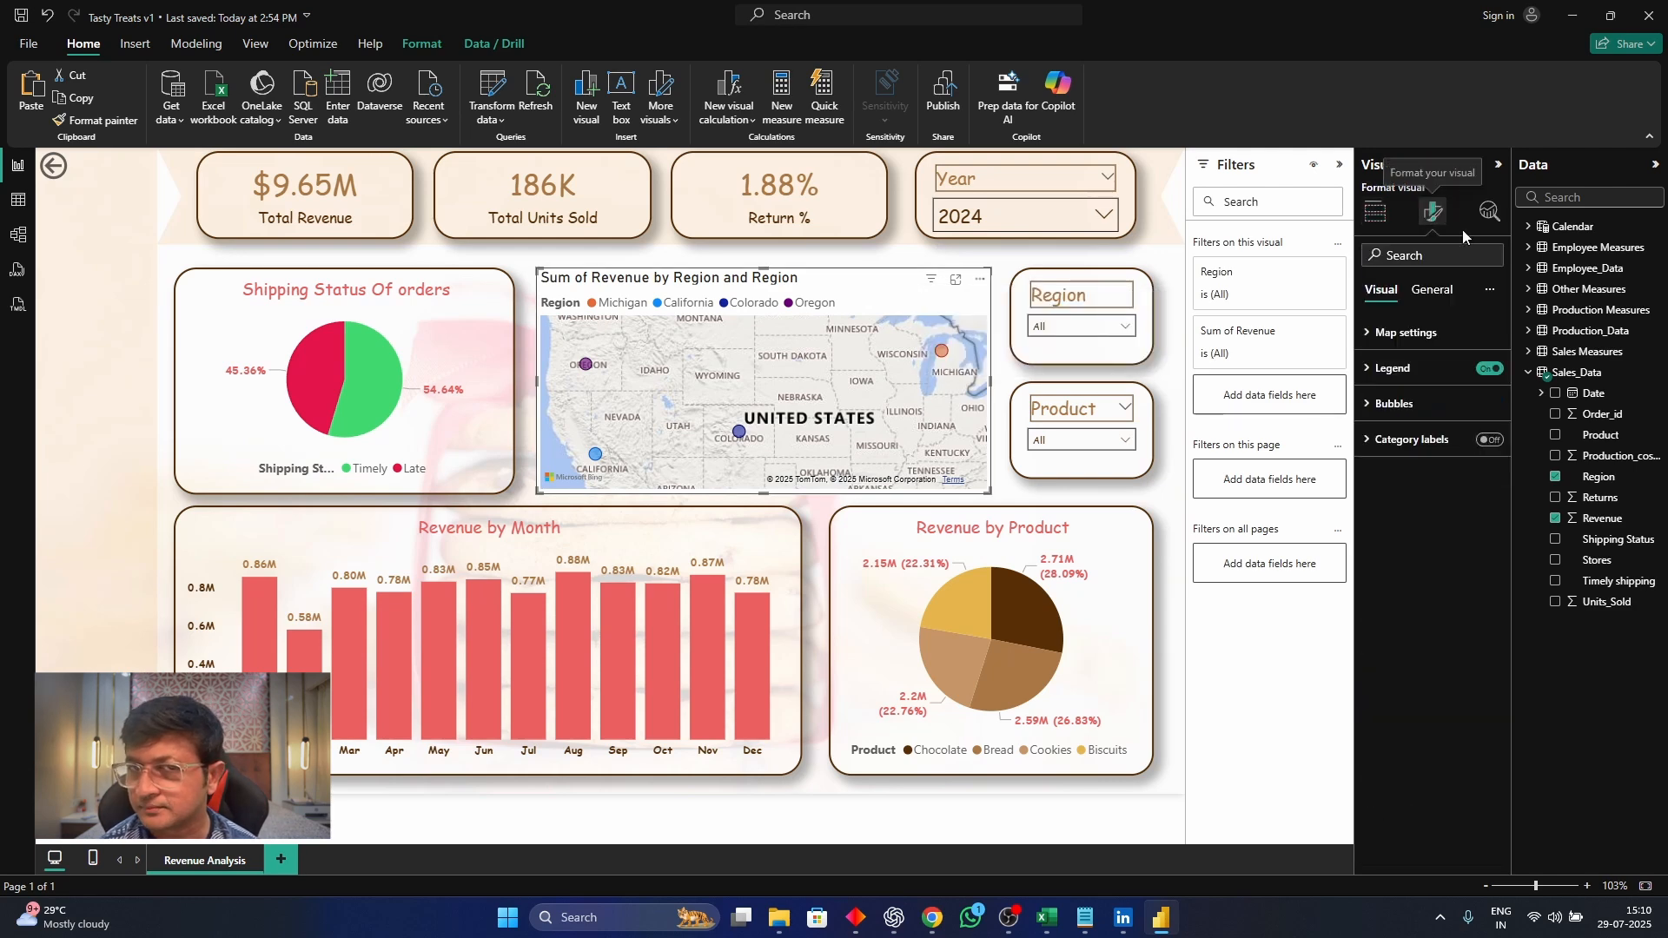
left_click(1427, 338)
left_click(1425, 419)
left_click(1425, 441)
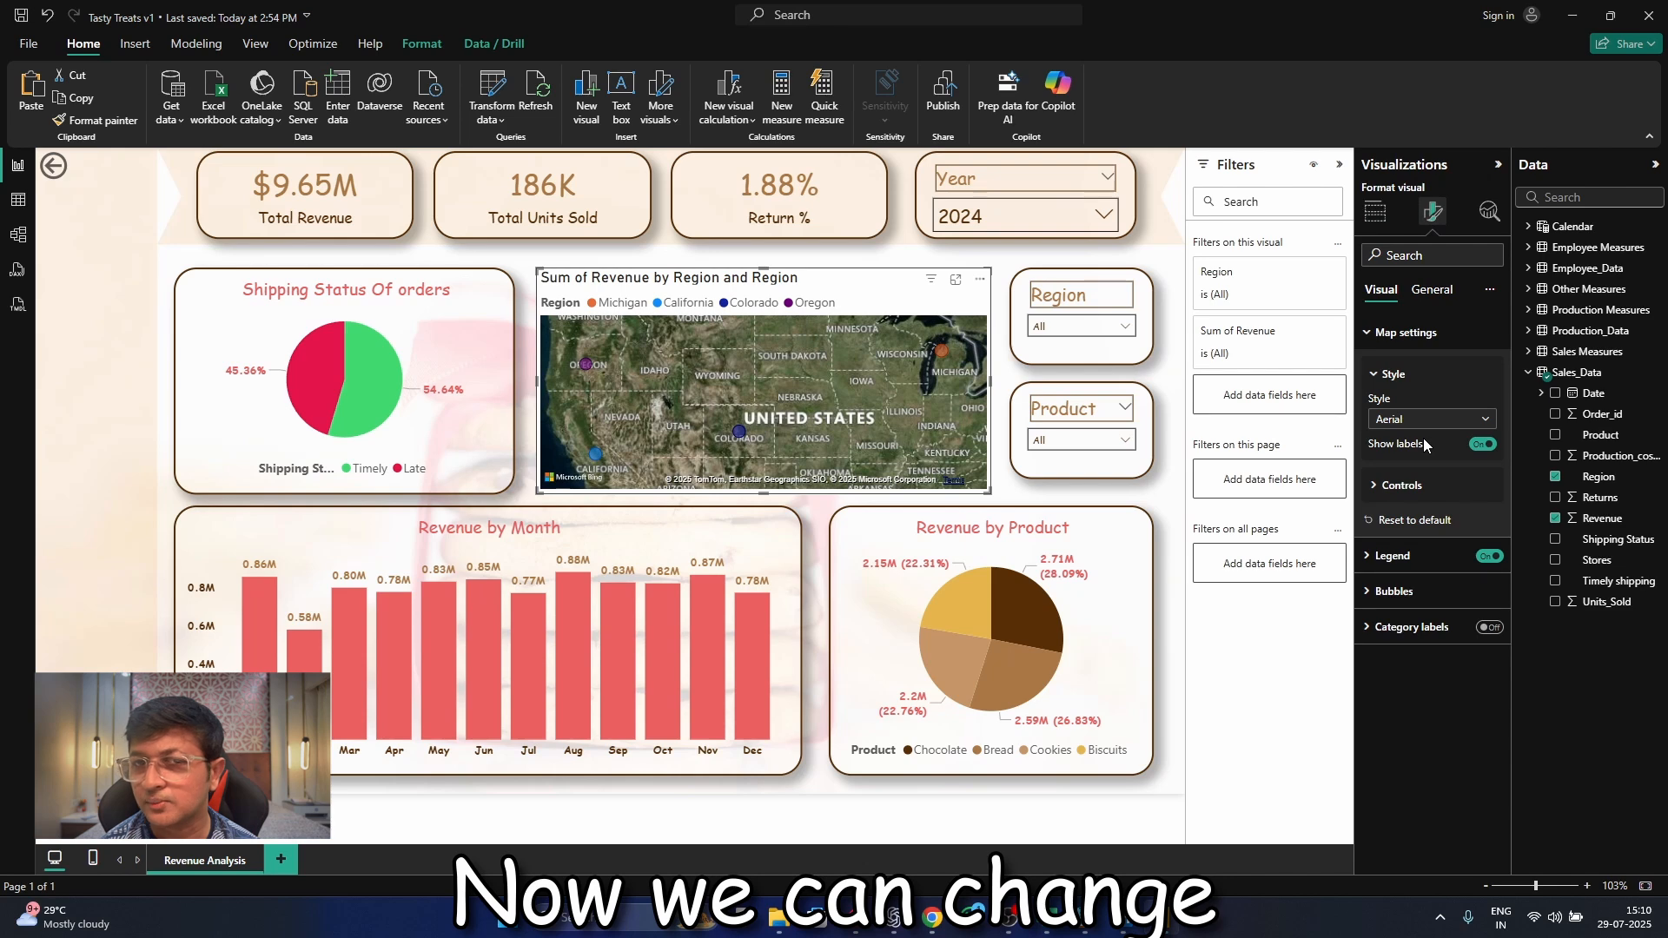
left_click(1423, 421)
left_click(1422, 525)
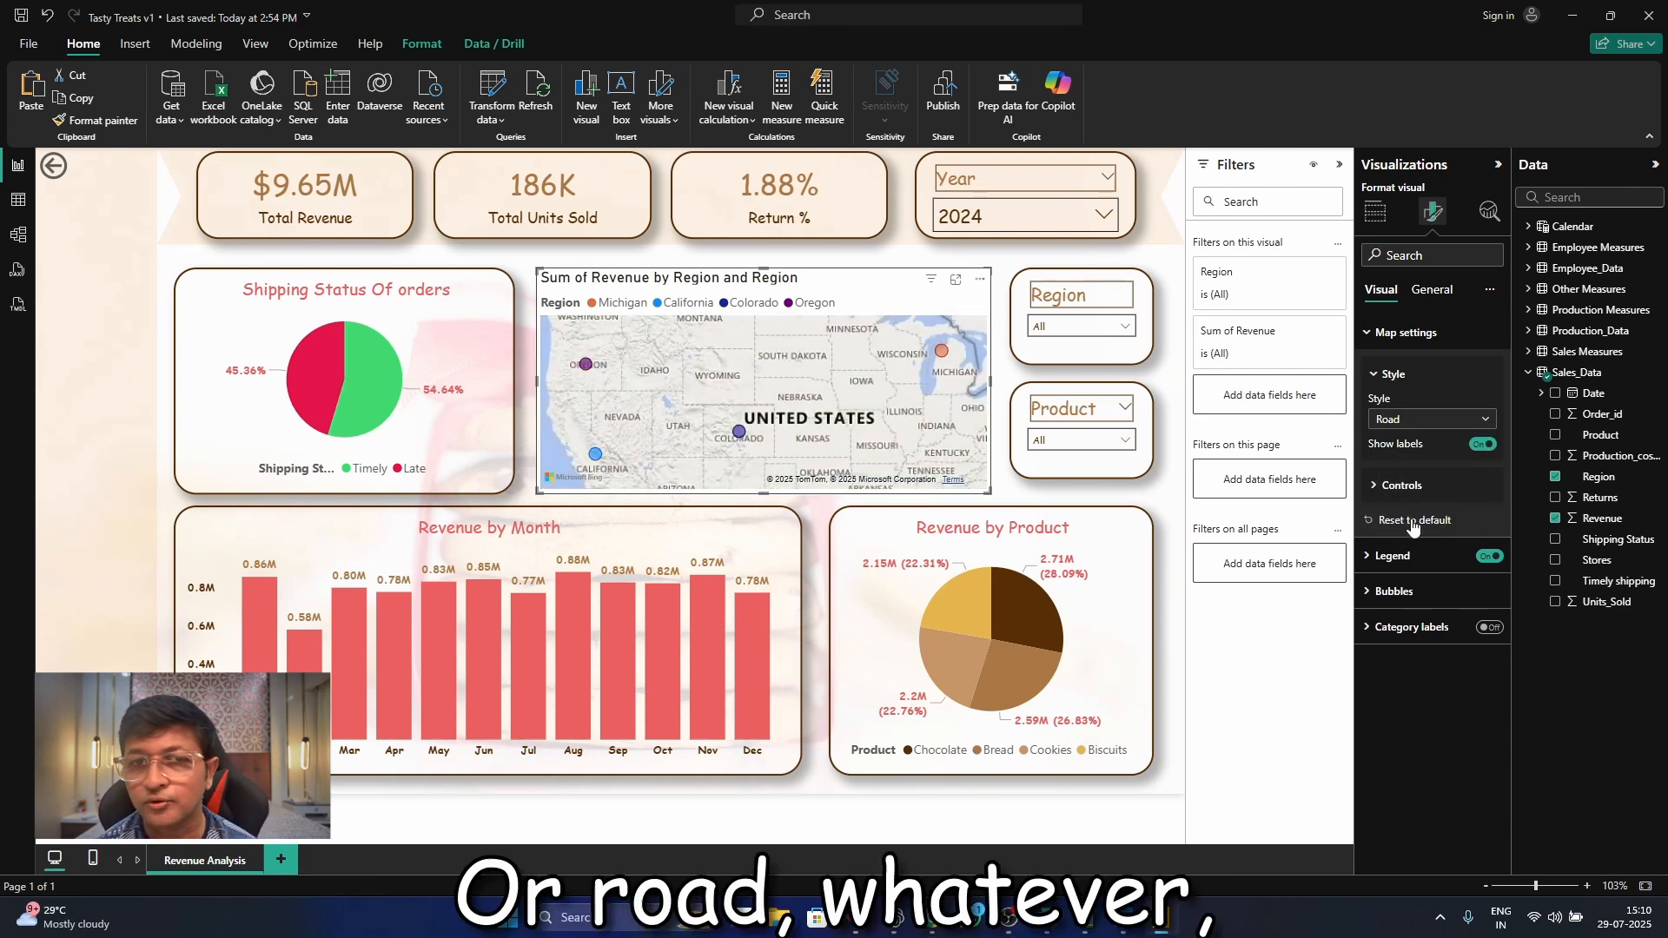
Position the map's legend at Top center and set its text font to Comic Sans MS
left_click(1430, 557)
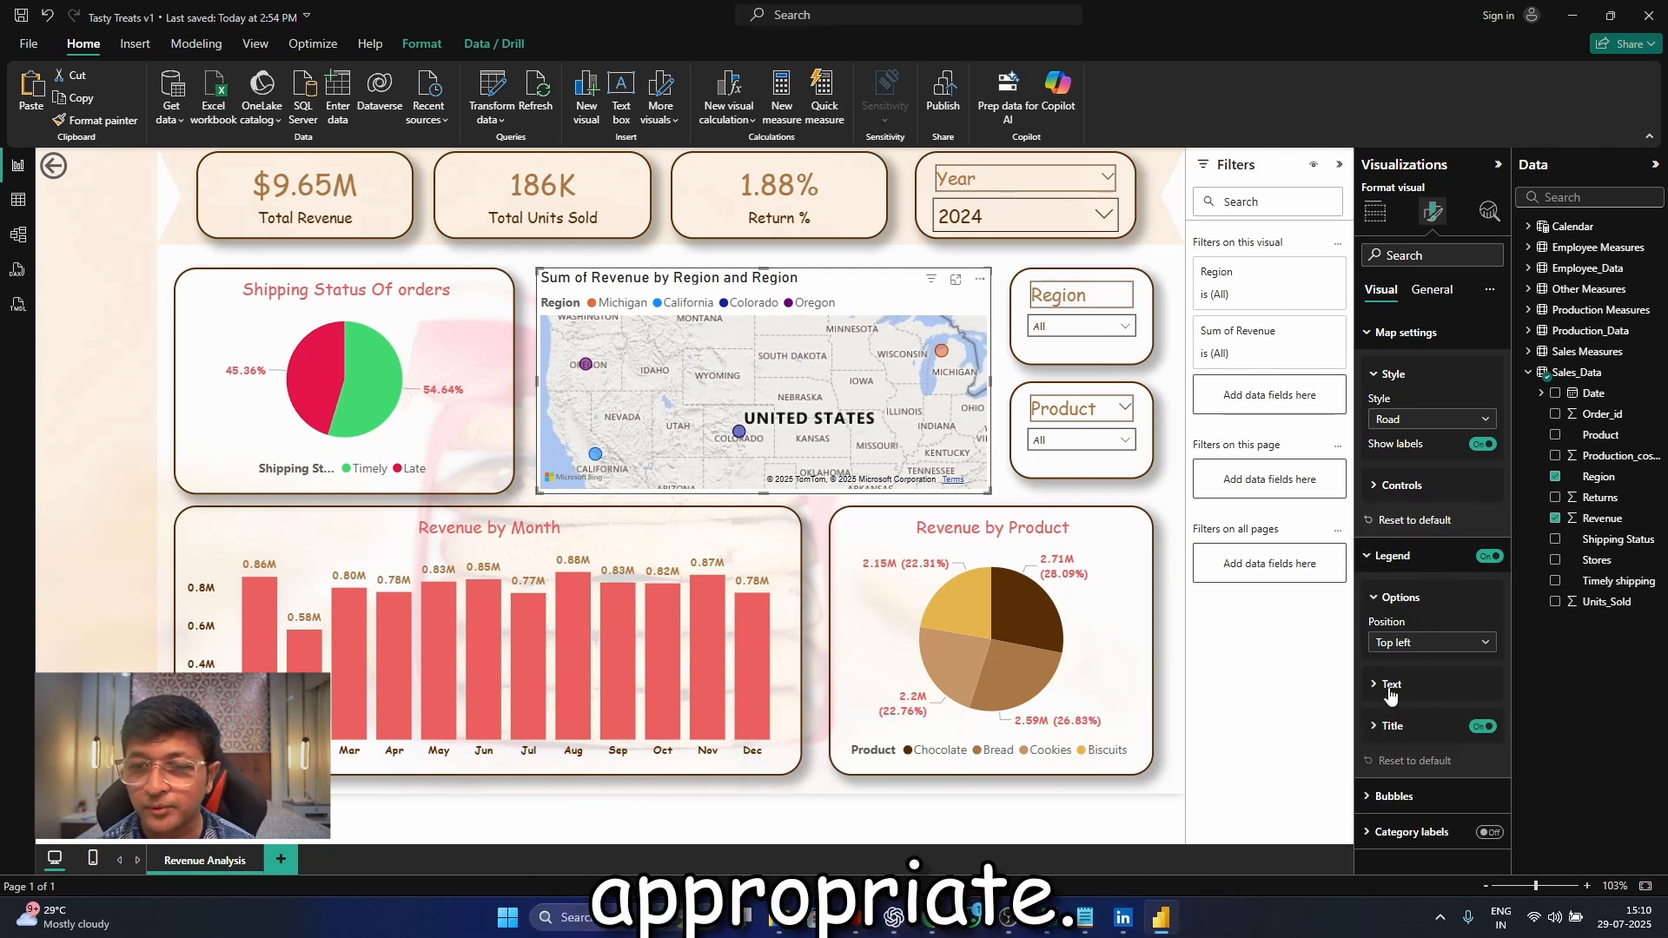
left_click(1421, 644)
left_click(1401, 686)
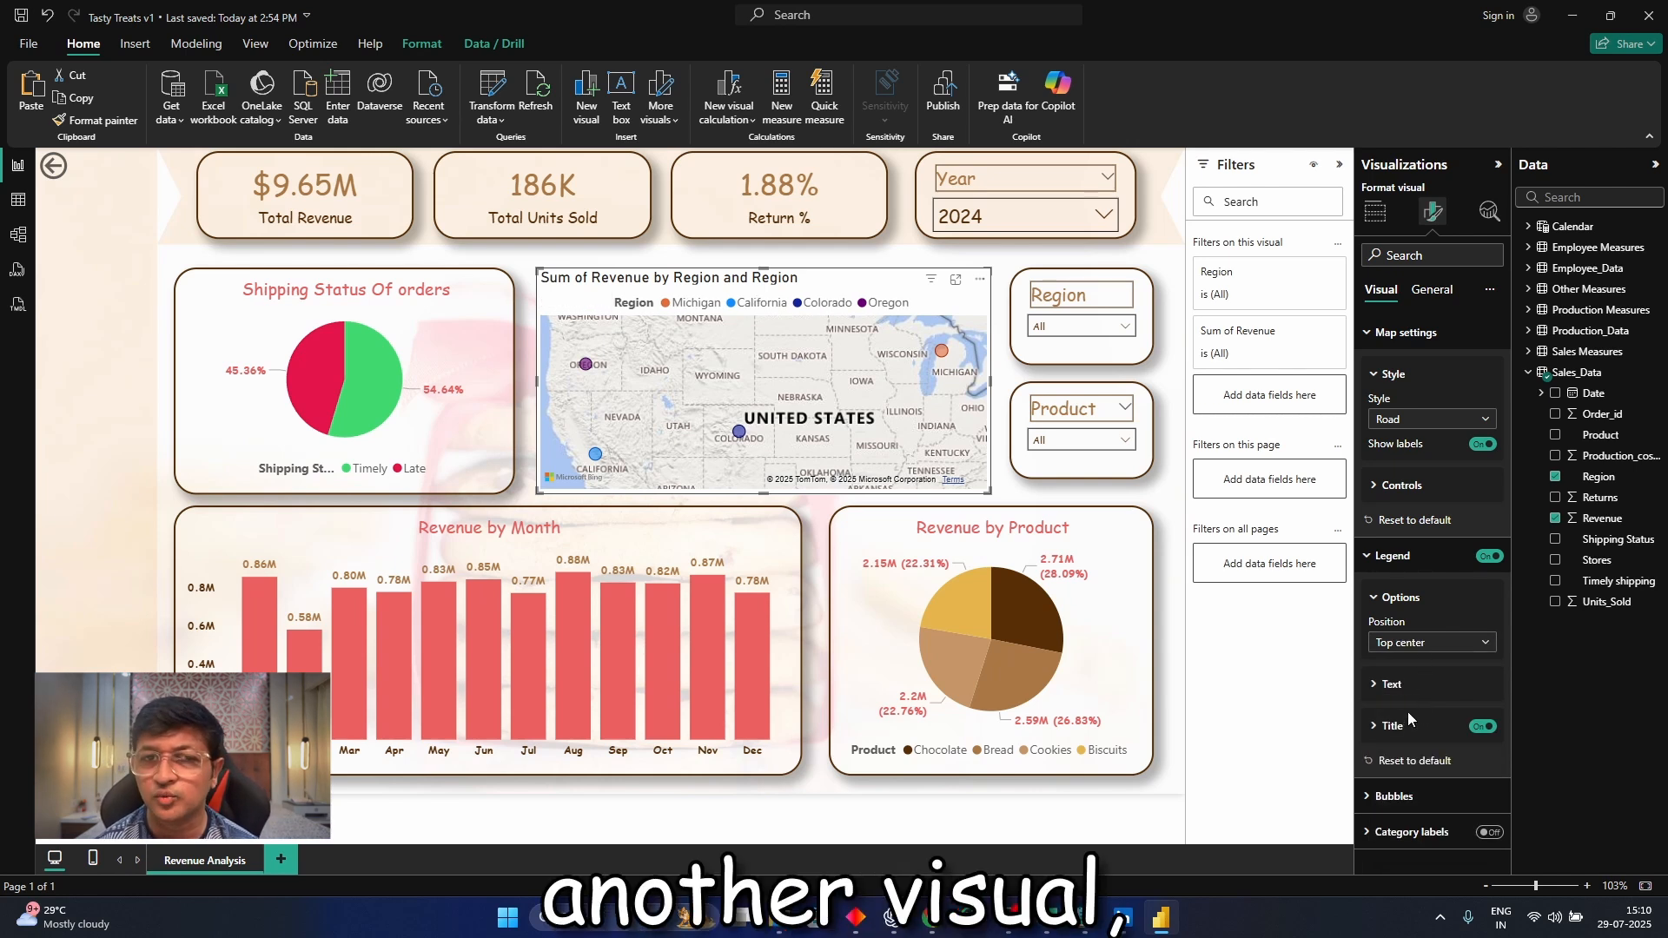
left_click(1414, 727)
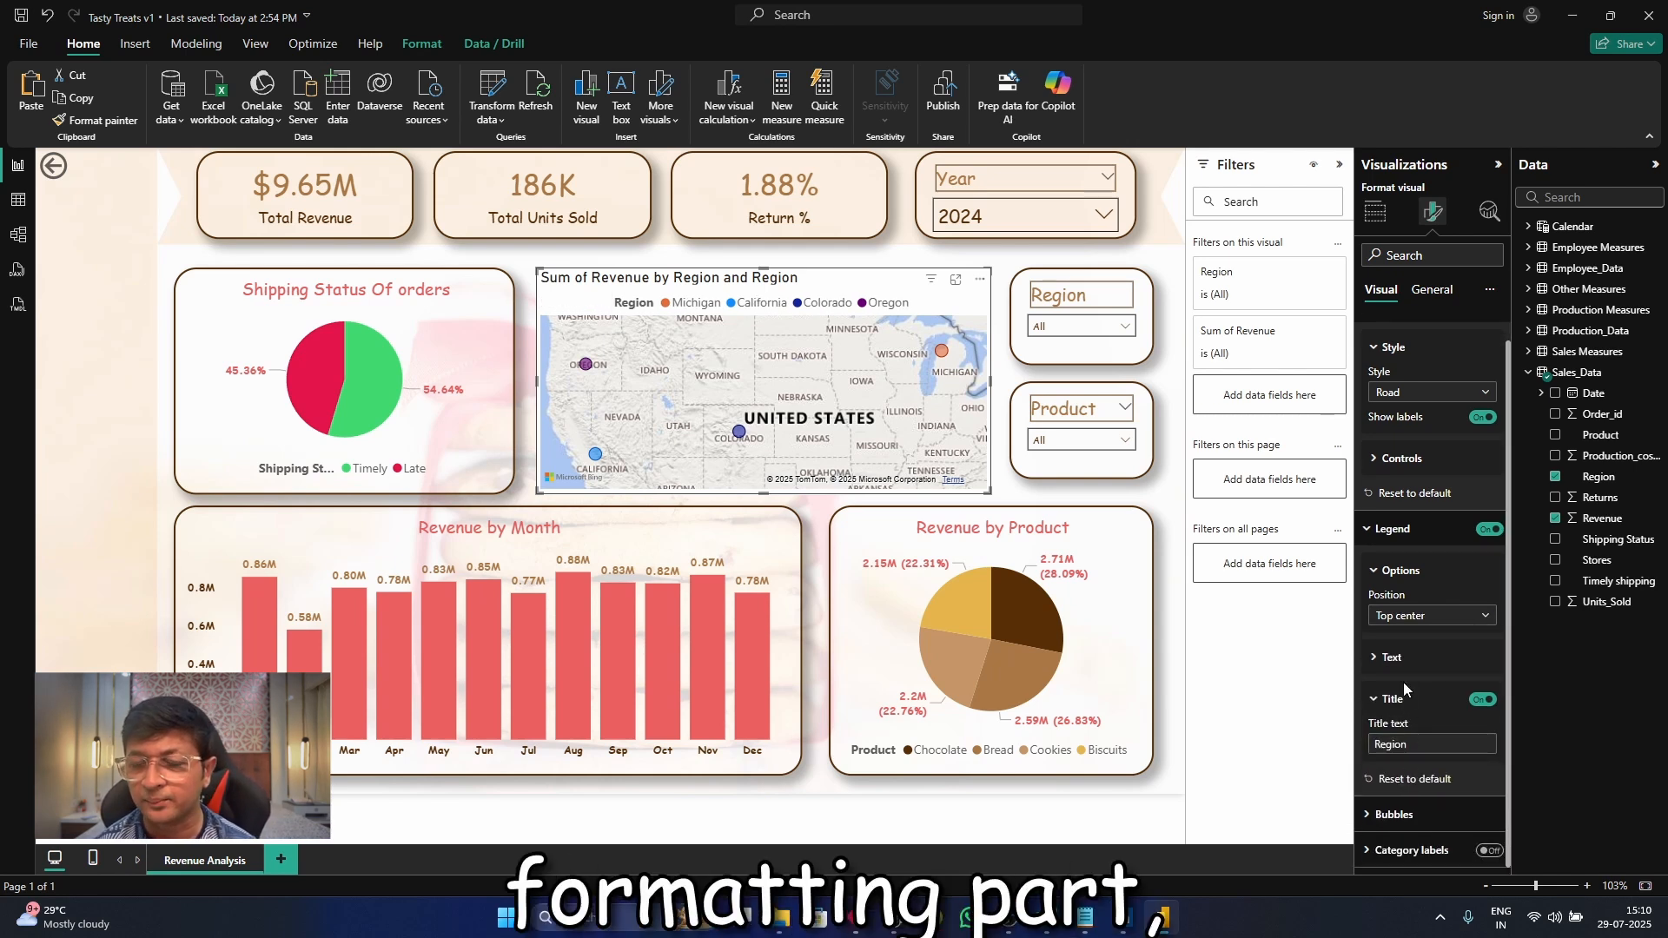
left_click(1404, 683)
scroll(1413, 669, "down", 2)
left_click(1434, 584)
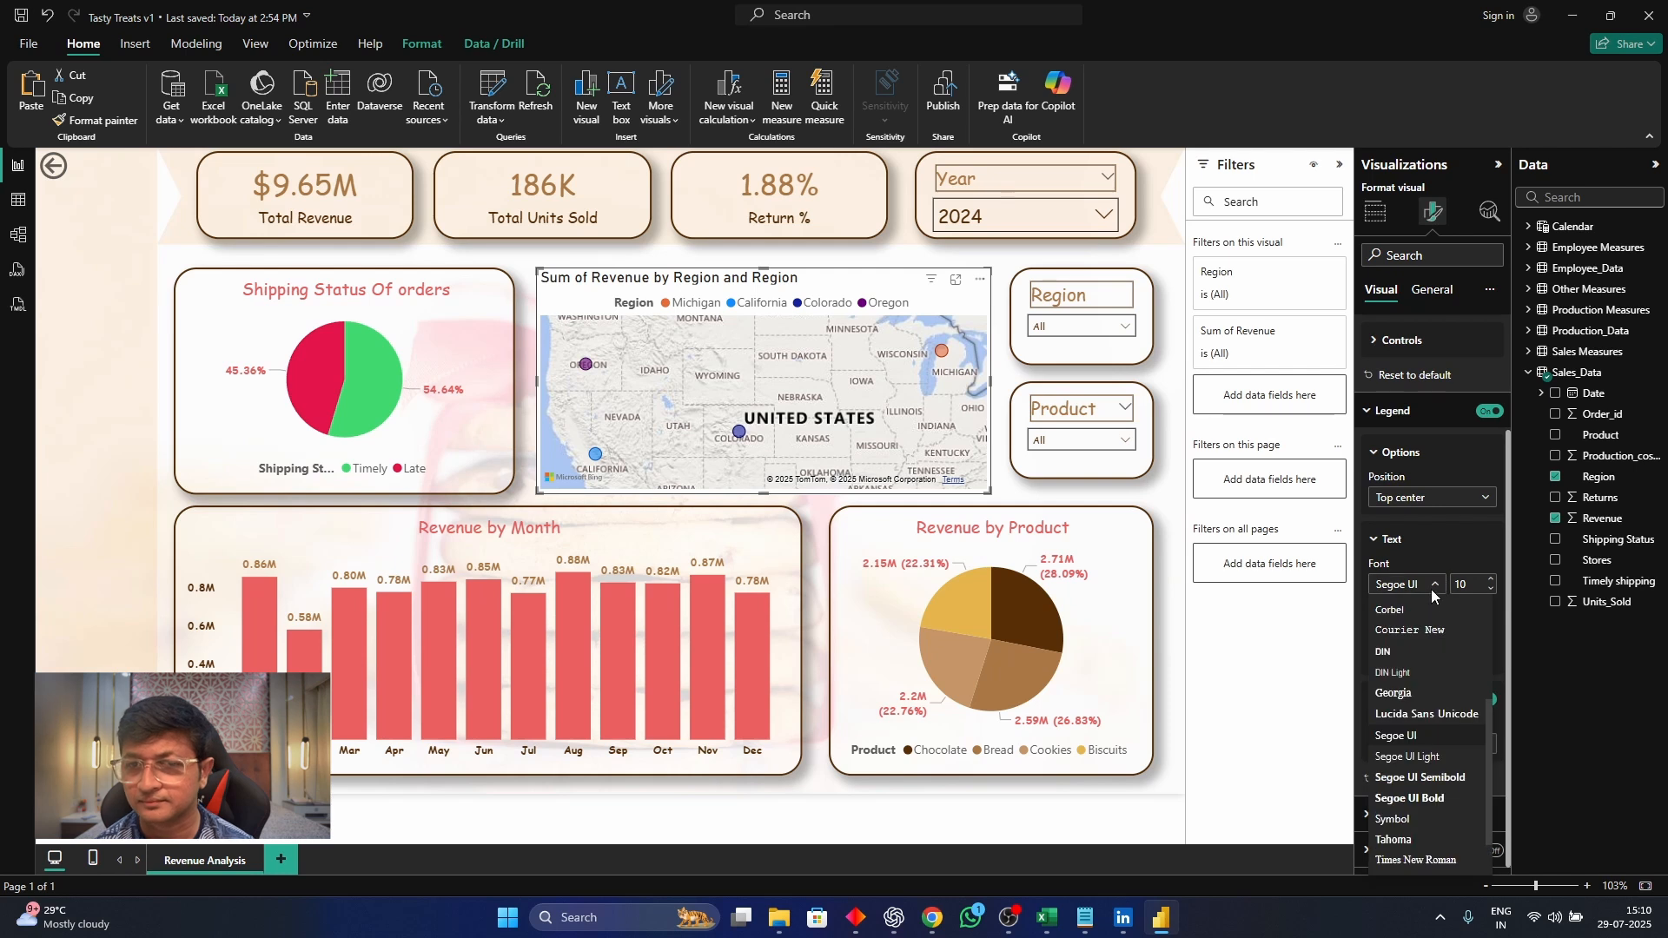
scroll(1434, 764, "up", 3)
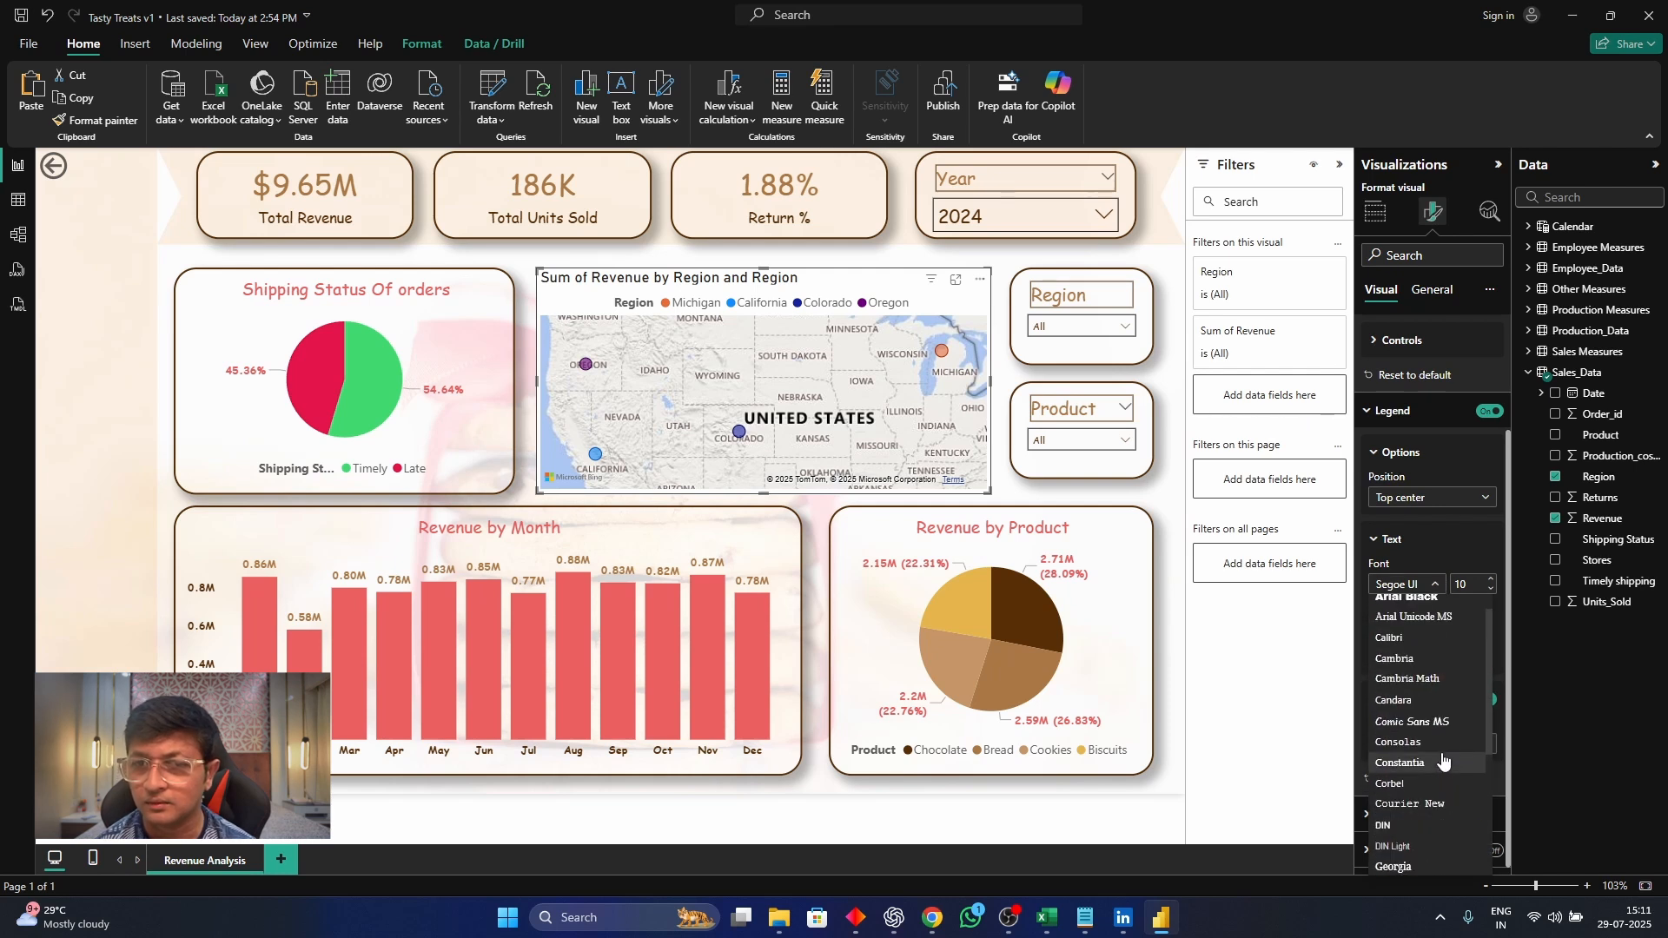
left_click(1442, 719)
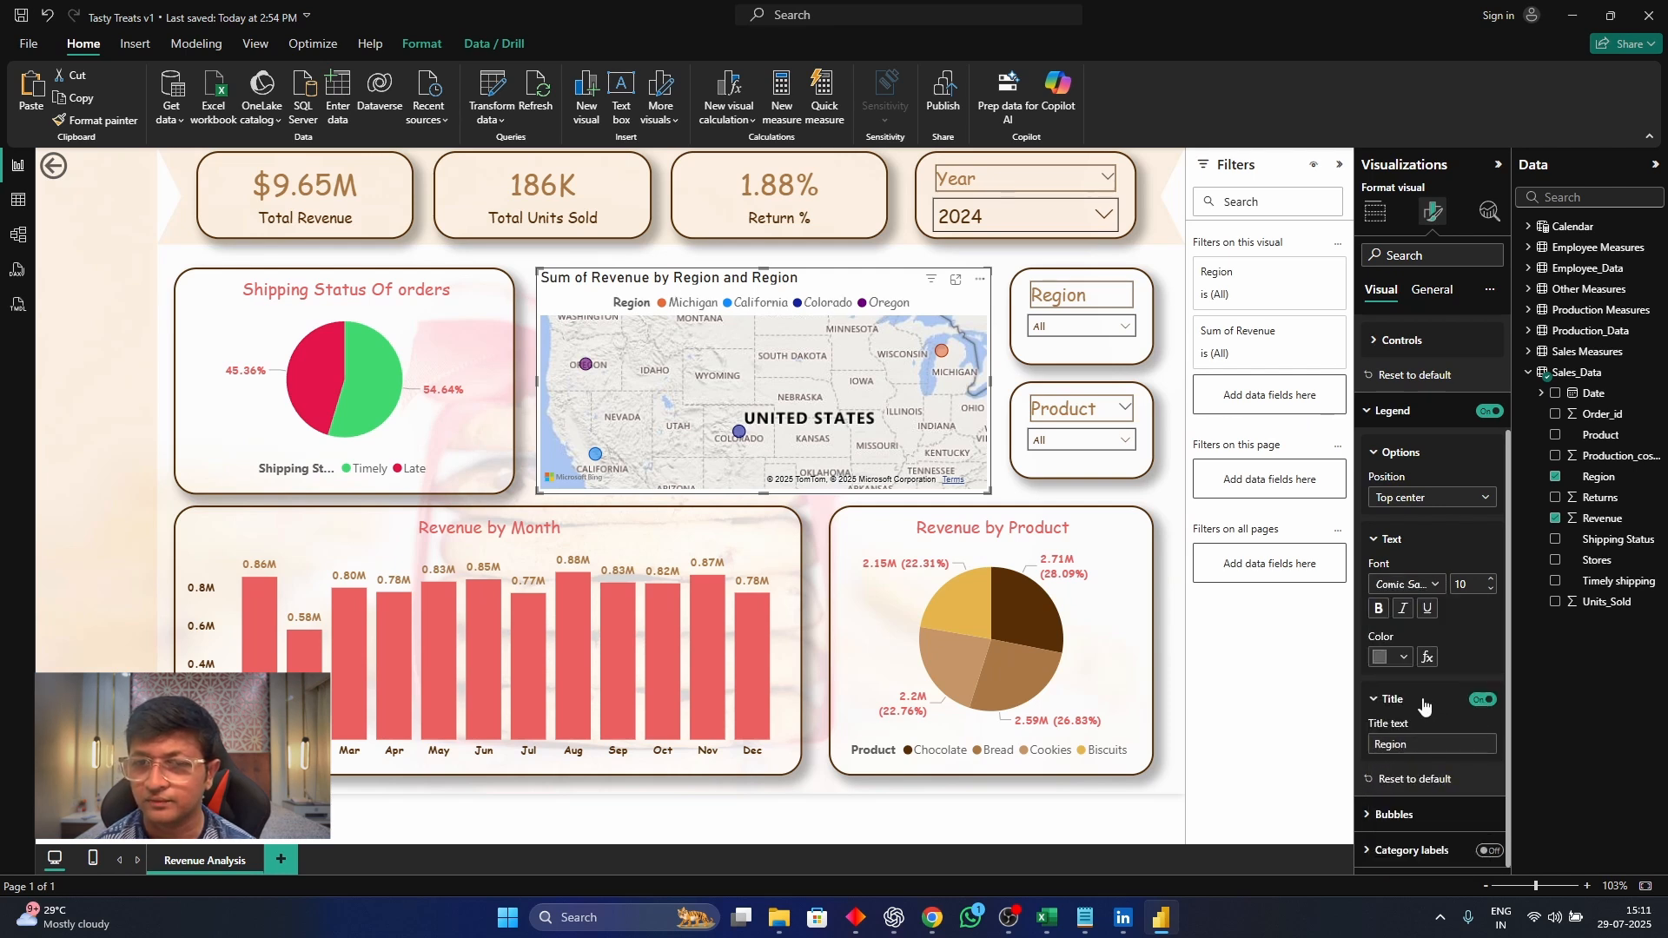
Check the dark brown code in the color notes and set the map's legend text color to #582F07
left_click(1402, 661)
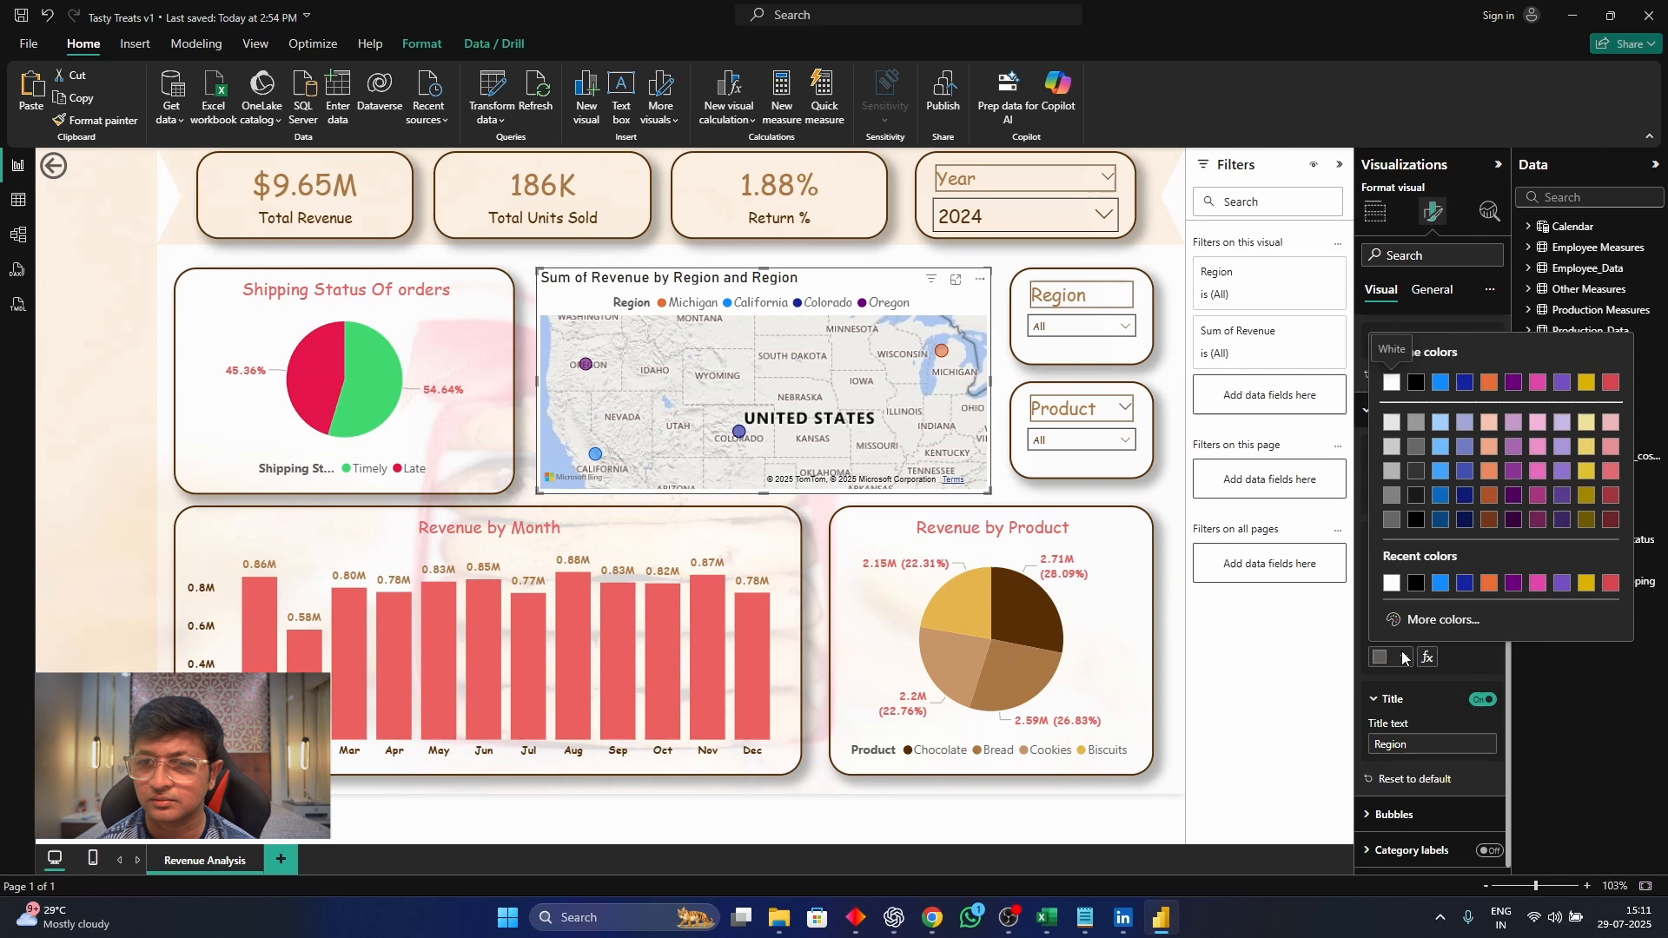
left_click(1442, 620)
left_click(1086, 936)
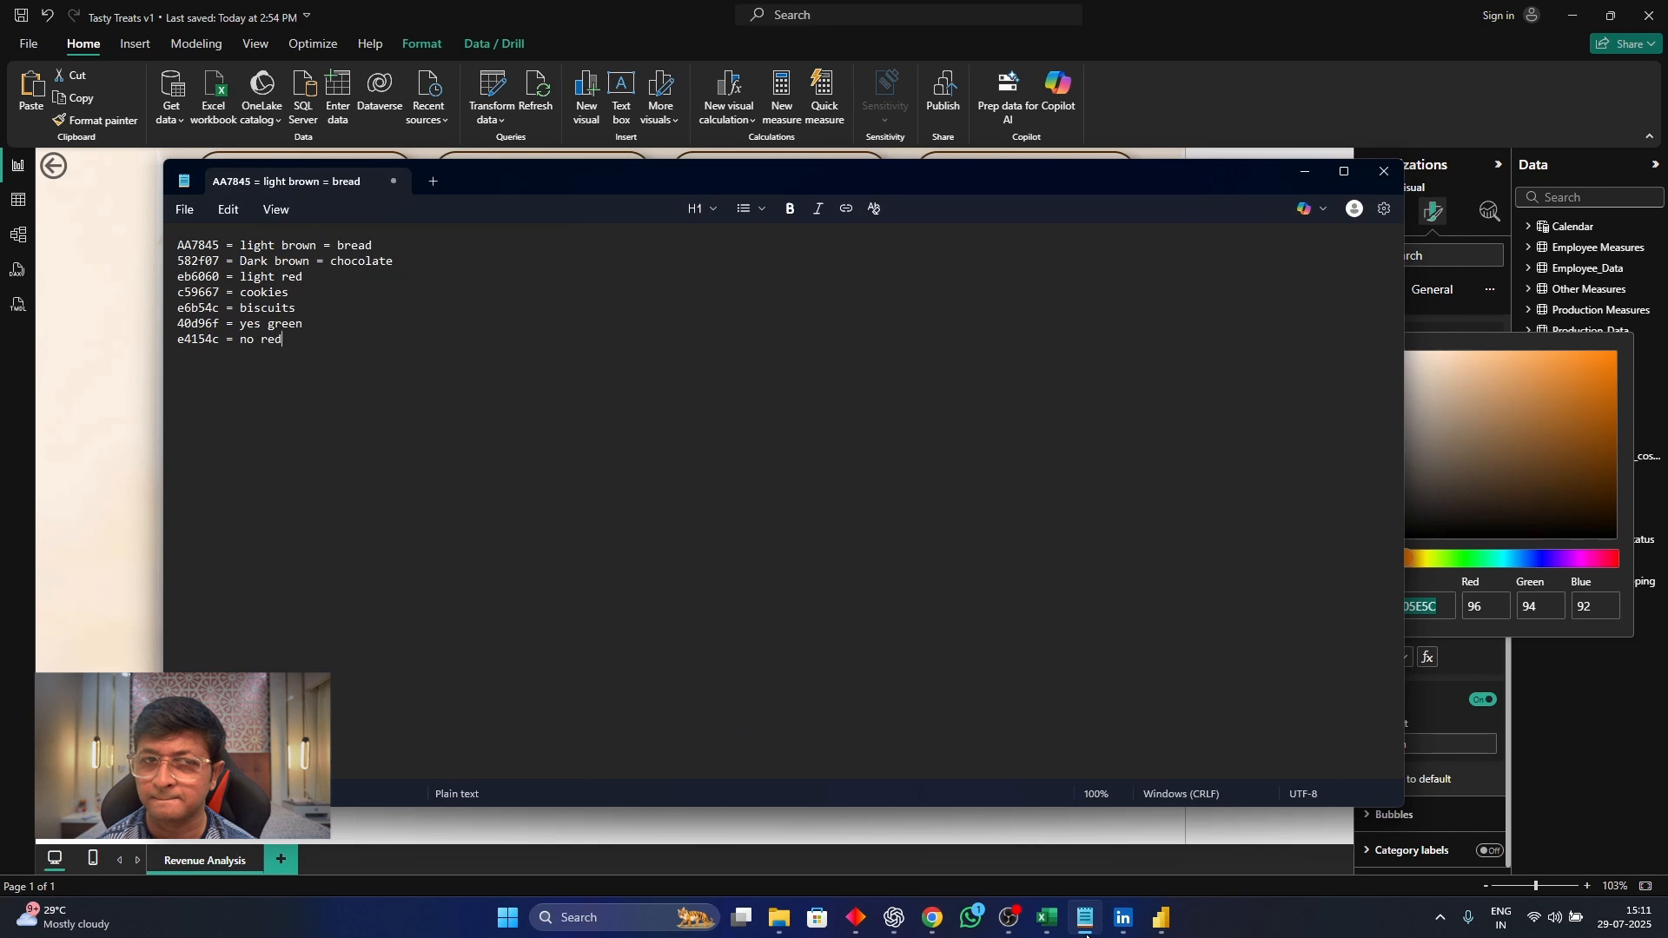
left_click(1086, 936)
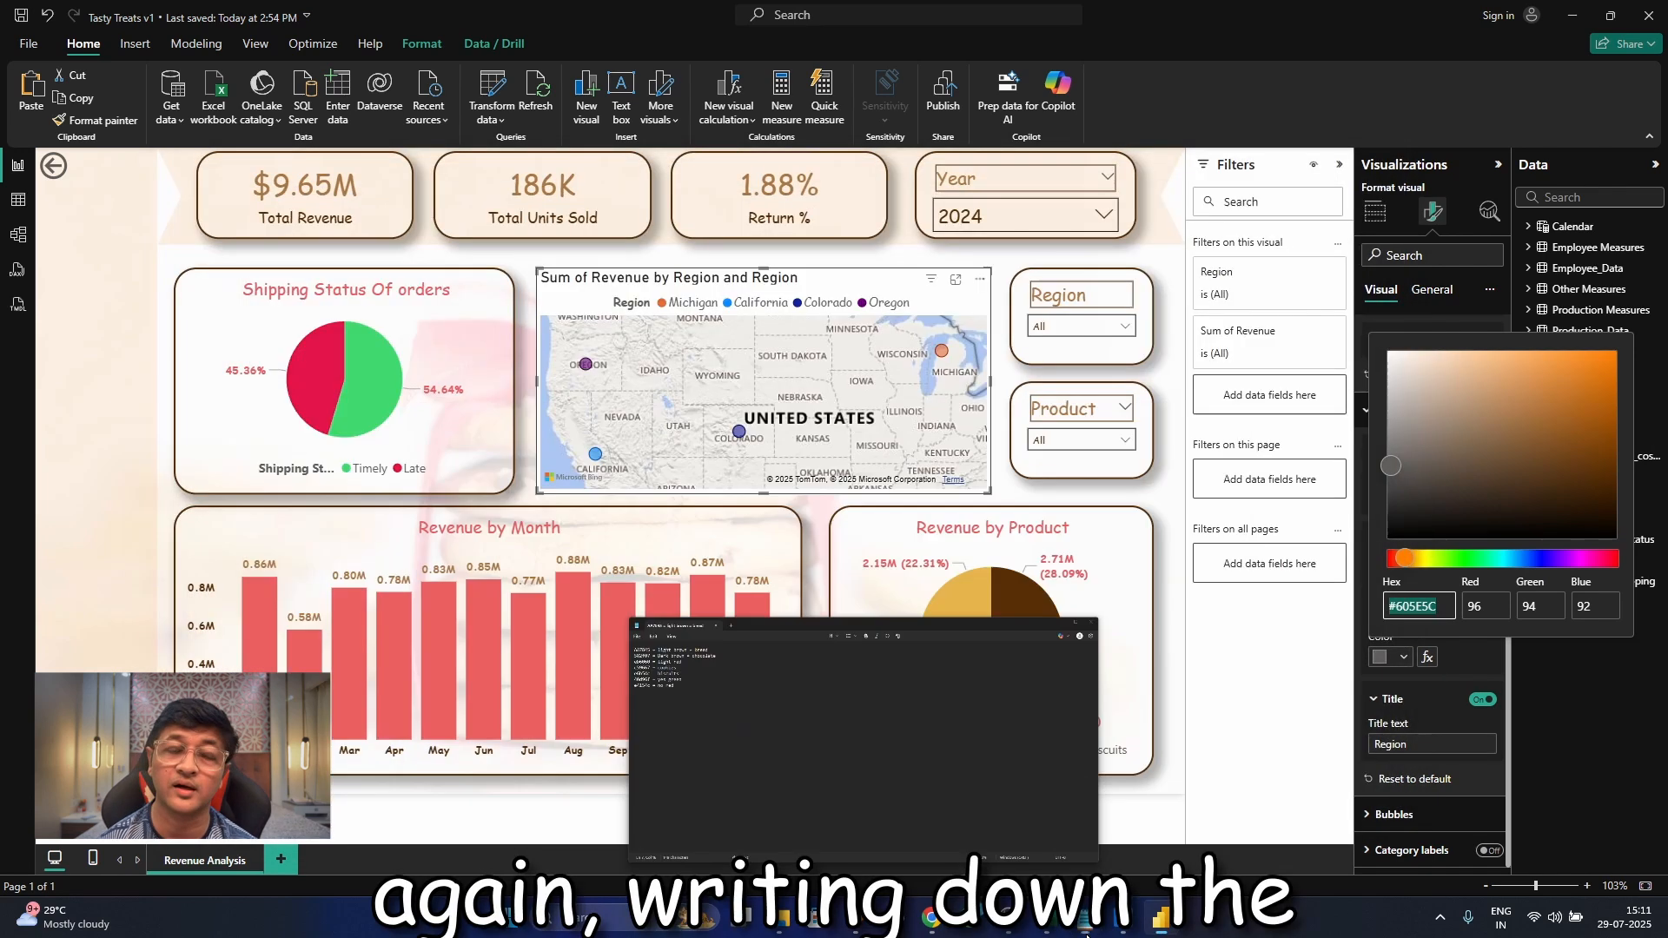
type("582")
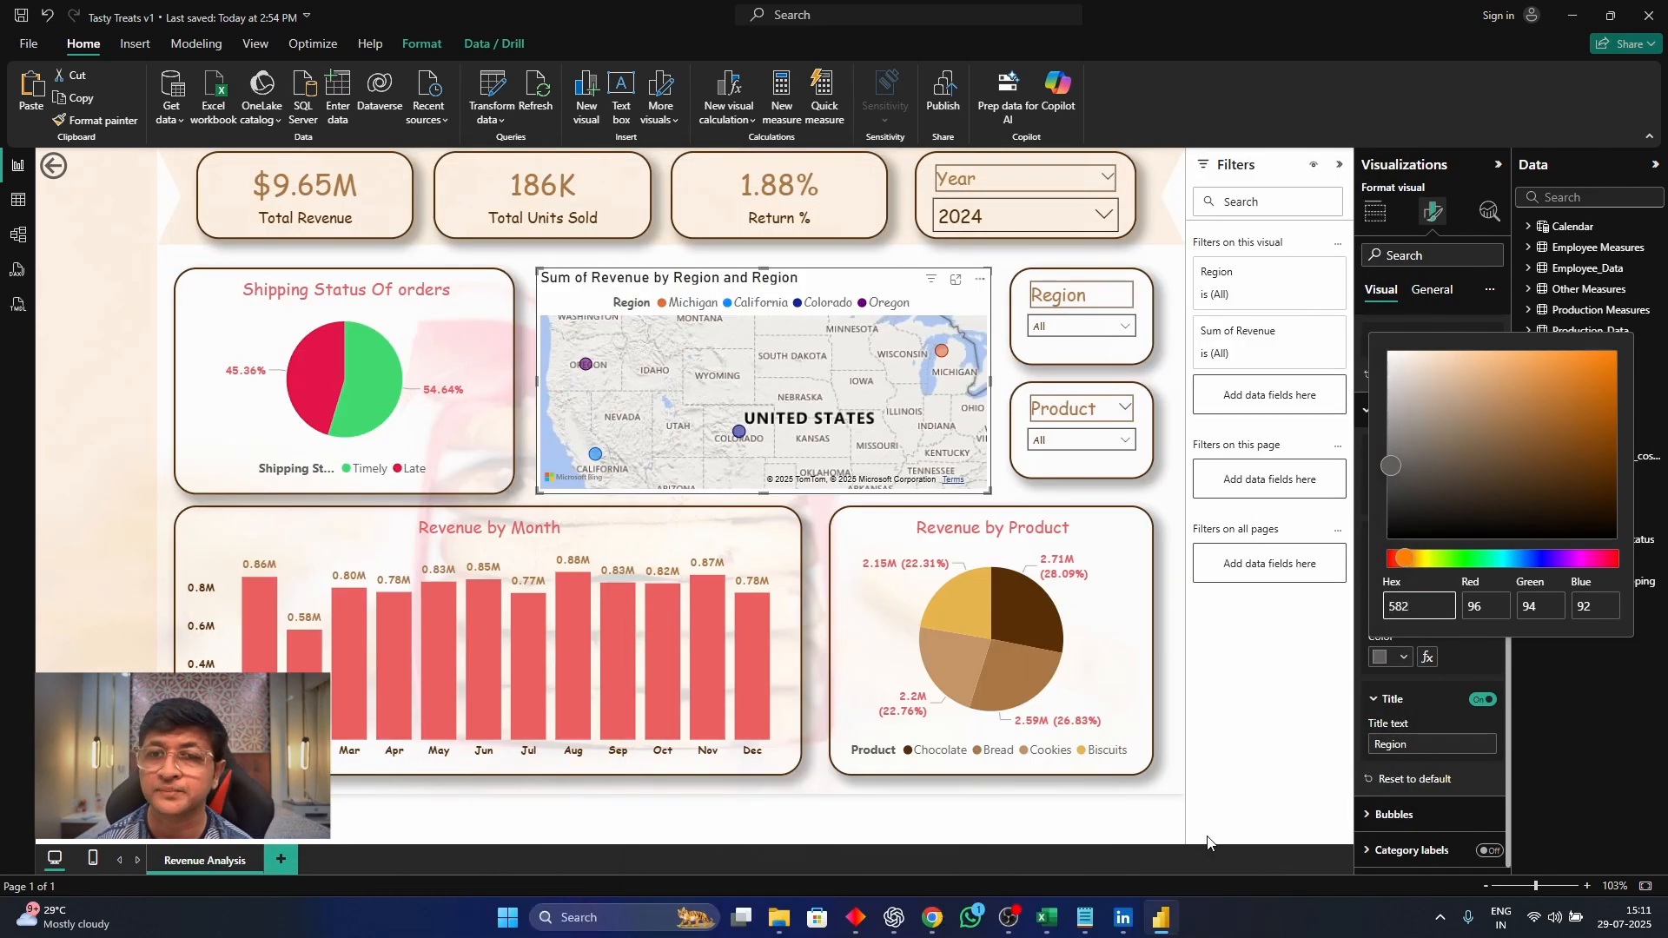
type("f07")
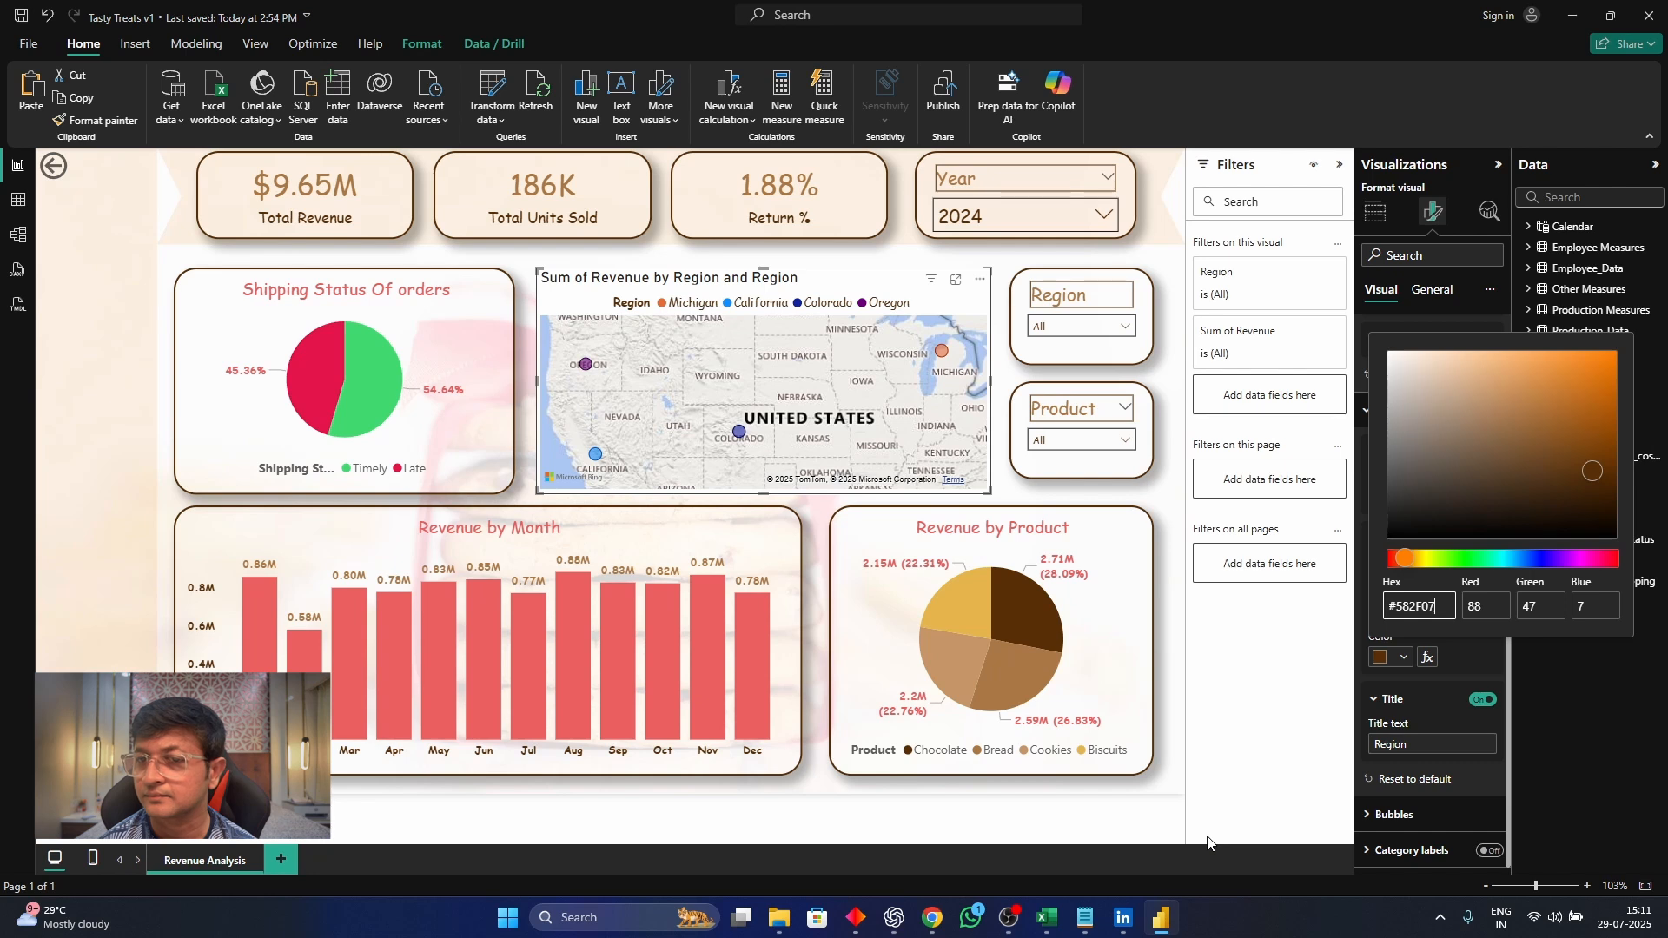
left_click(1475, 651)
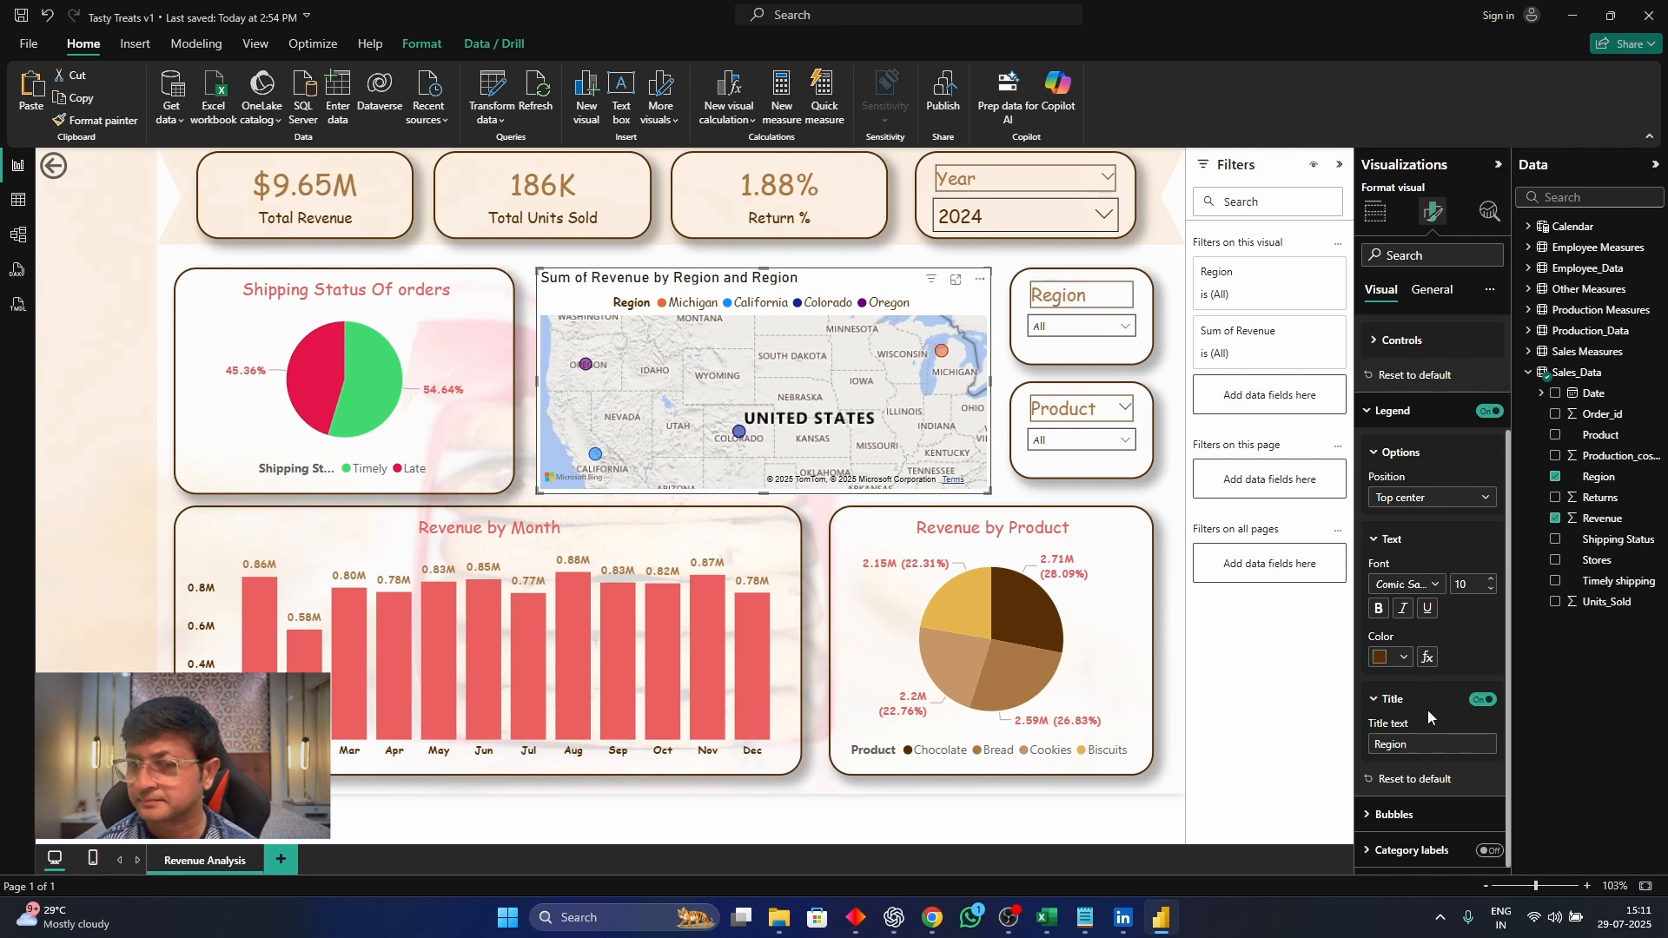
Set the map bubbles' range scaling to Data range and their size to 16
left_click(1433, 801)
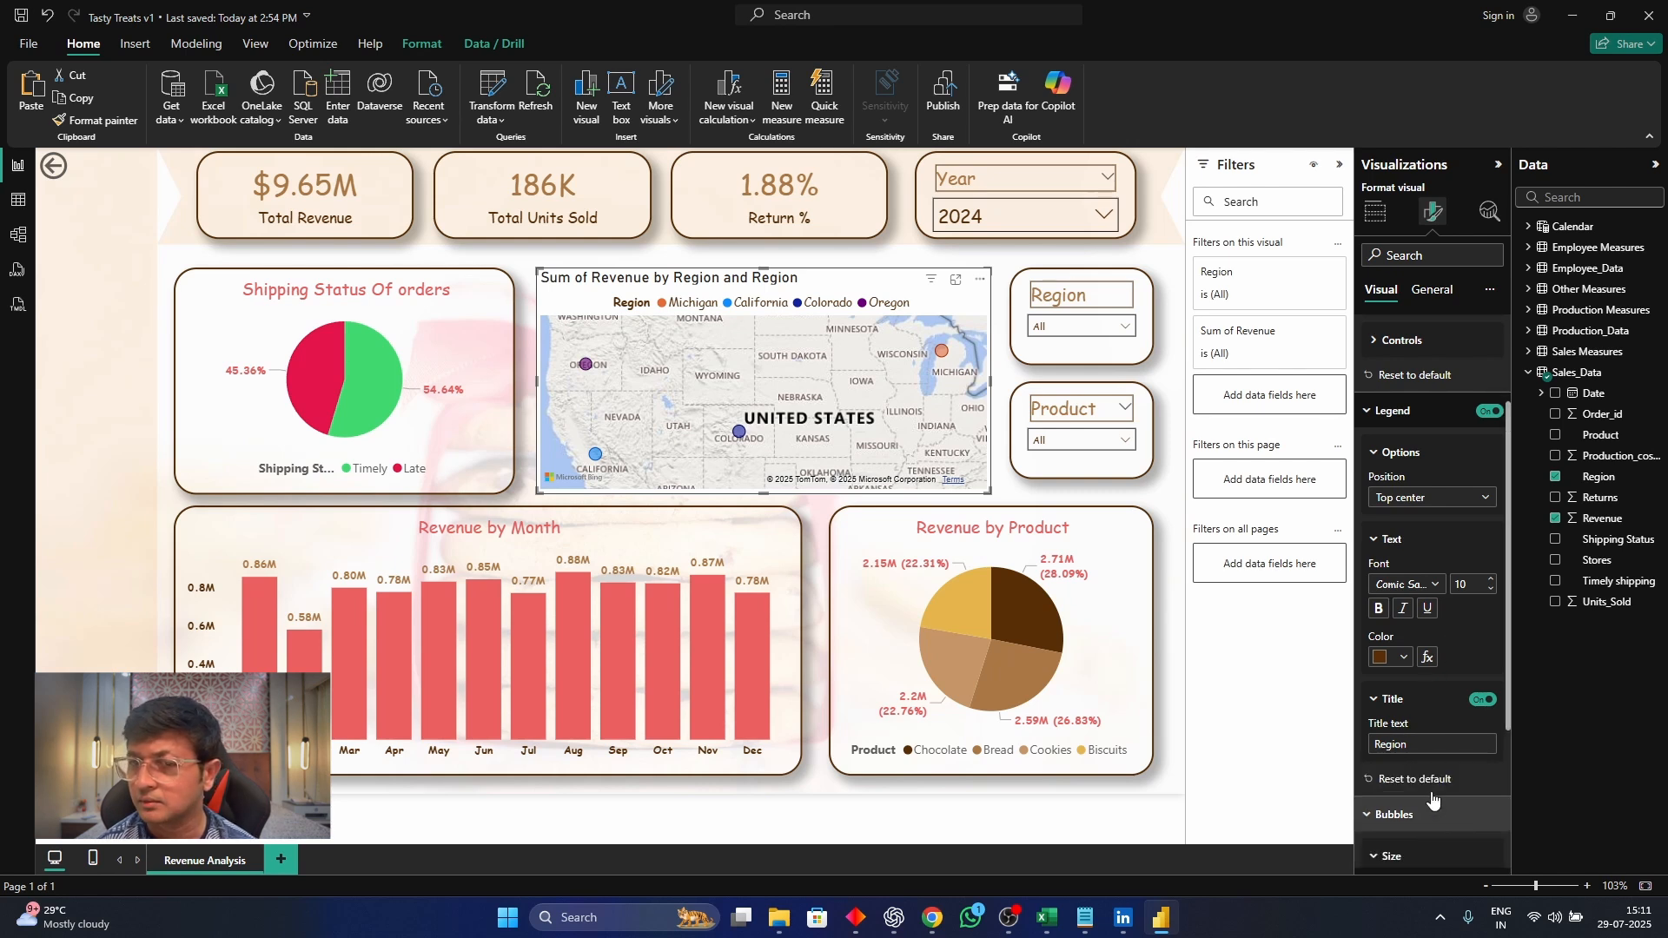
scroll(1436, 765, "down", 2)
left_click(1446, 730)
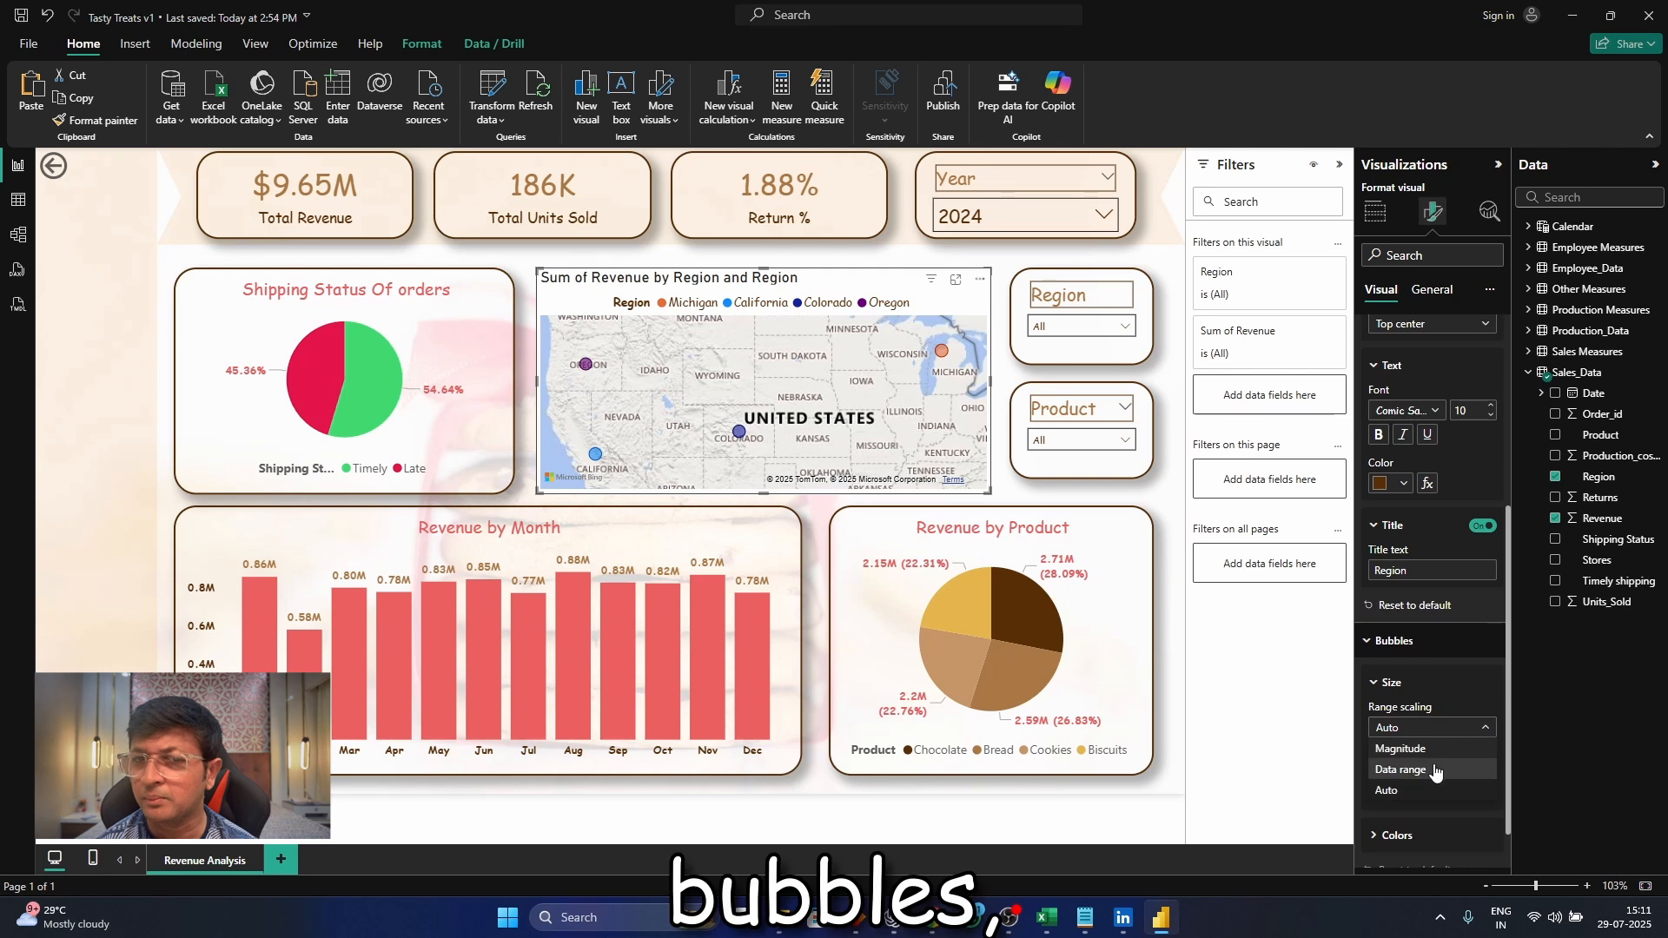
left_click(1434, 771)
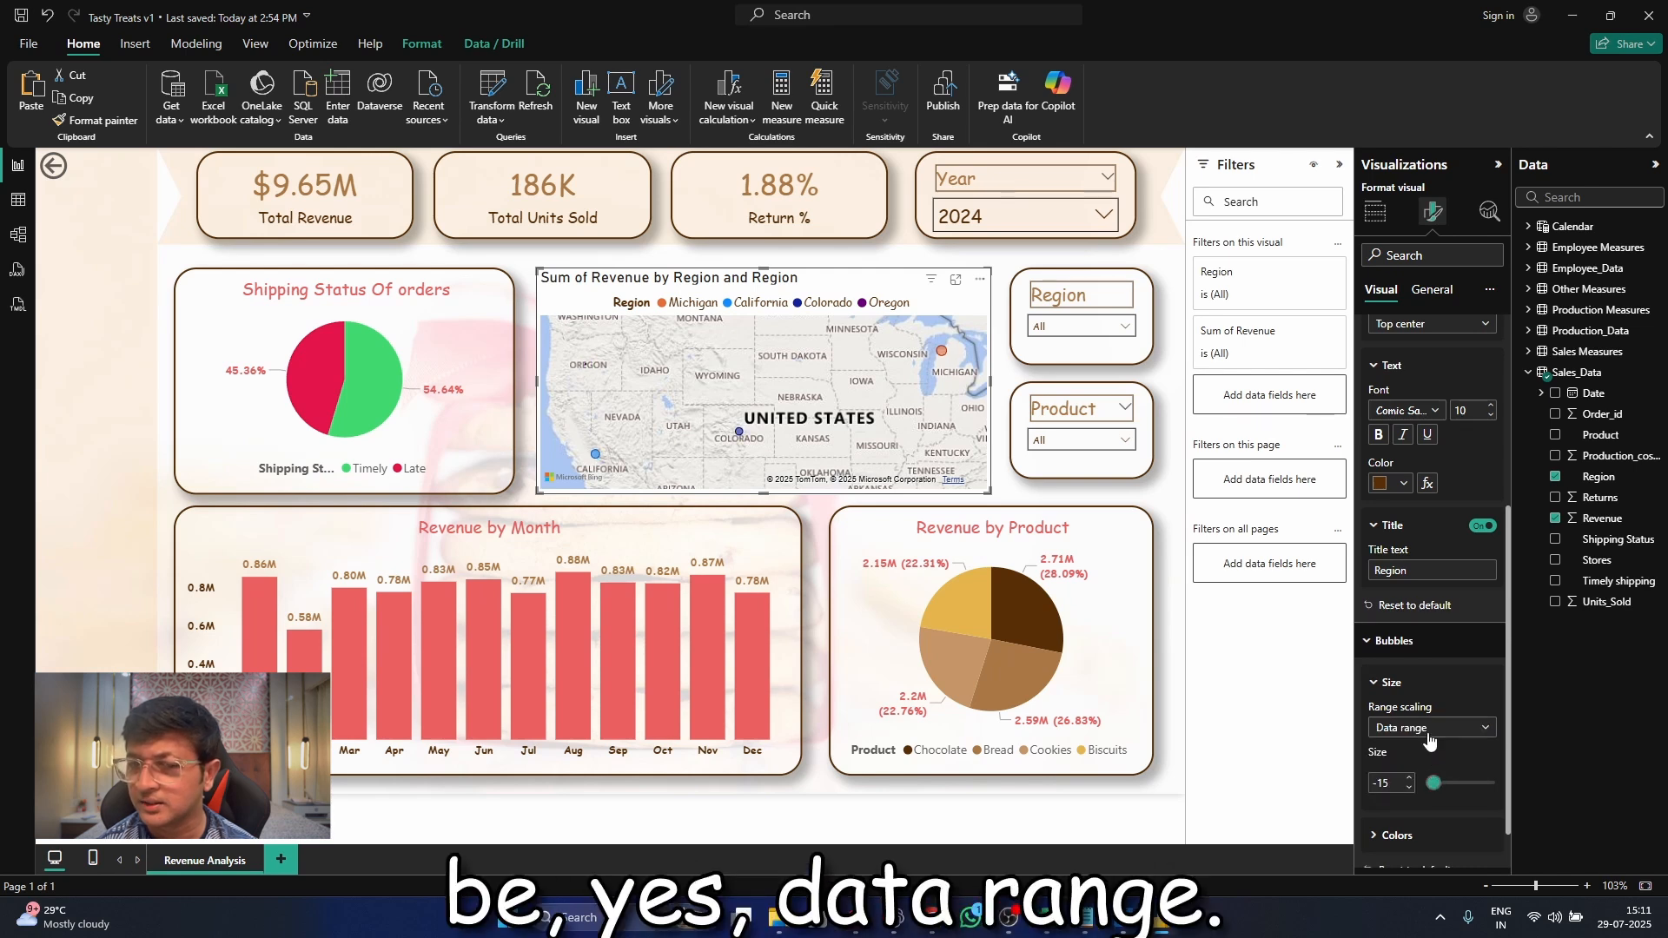
left_click_drag(1433, 783, 1459, 785)
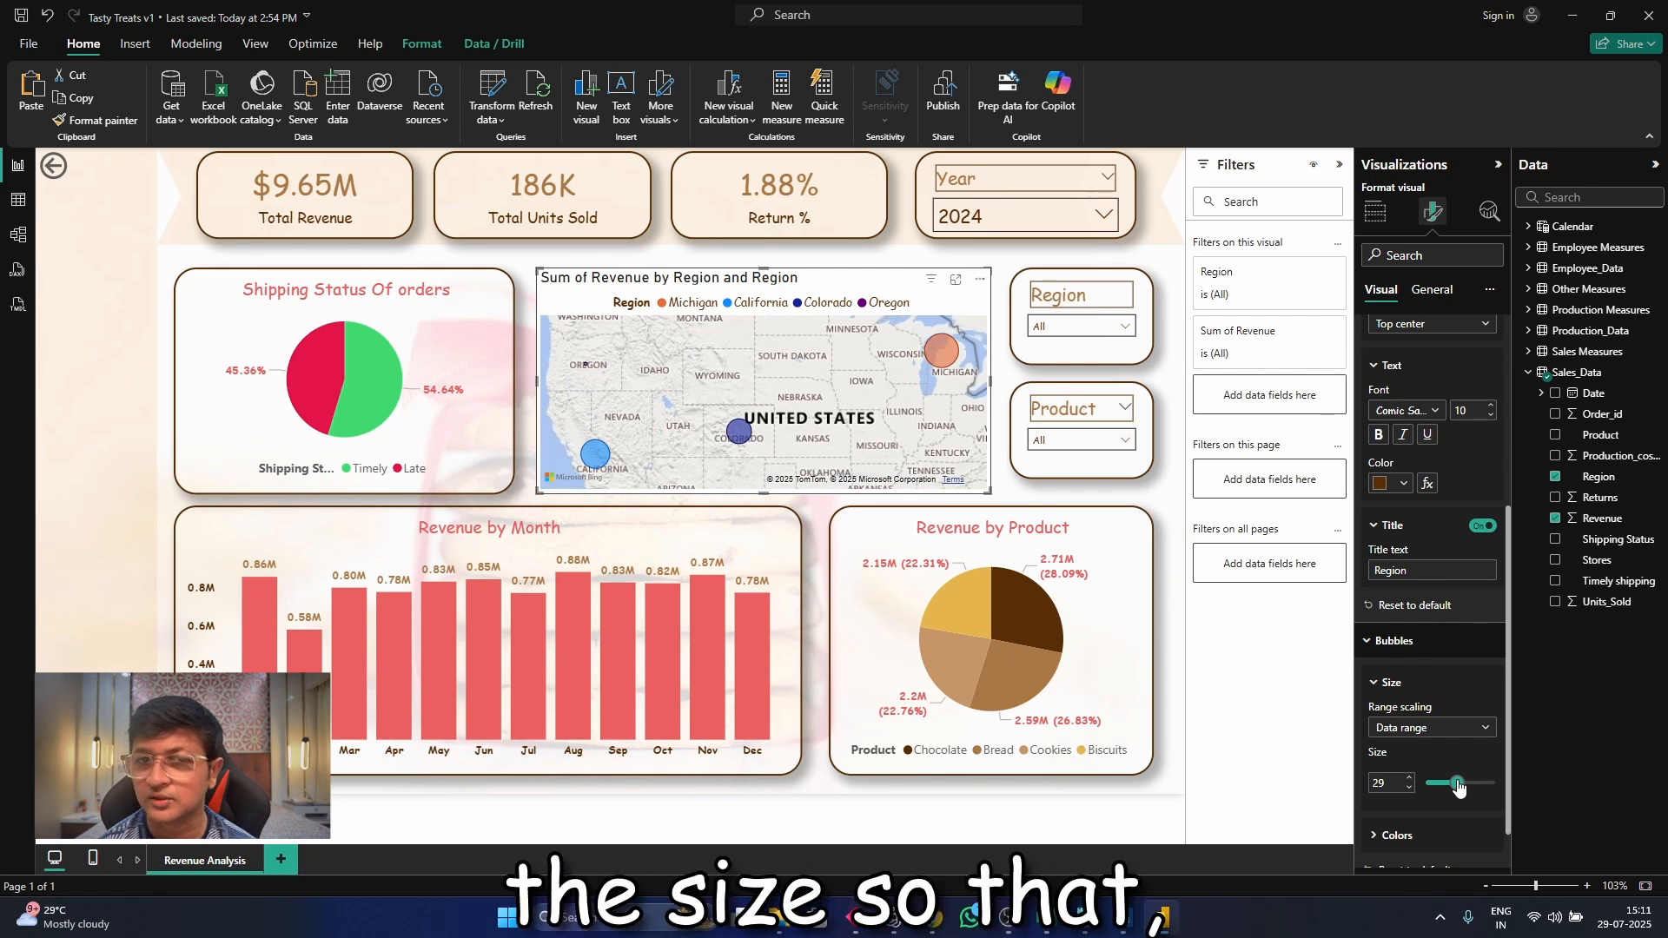
left_click_drag(1459, 785, 1451, 786)
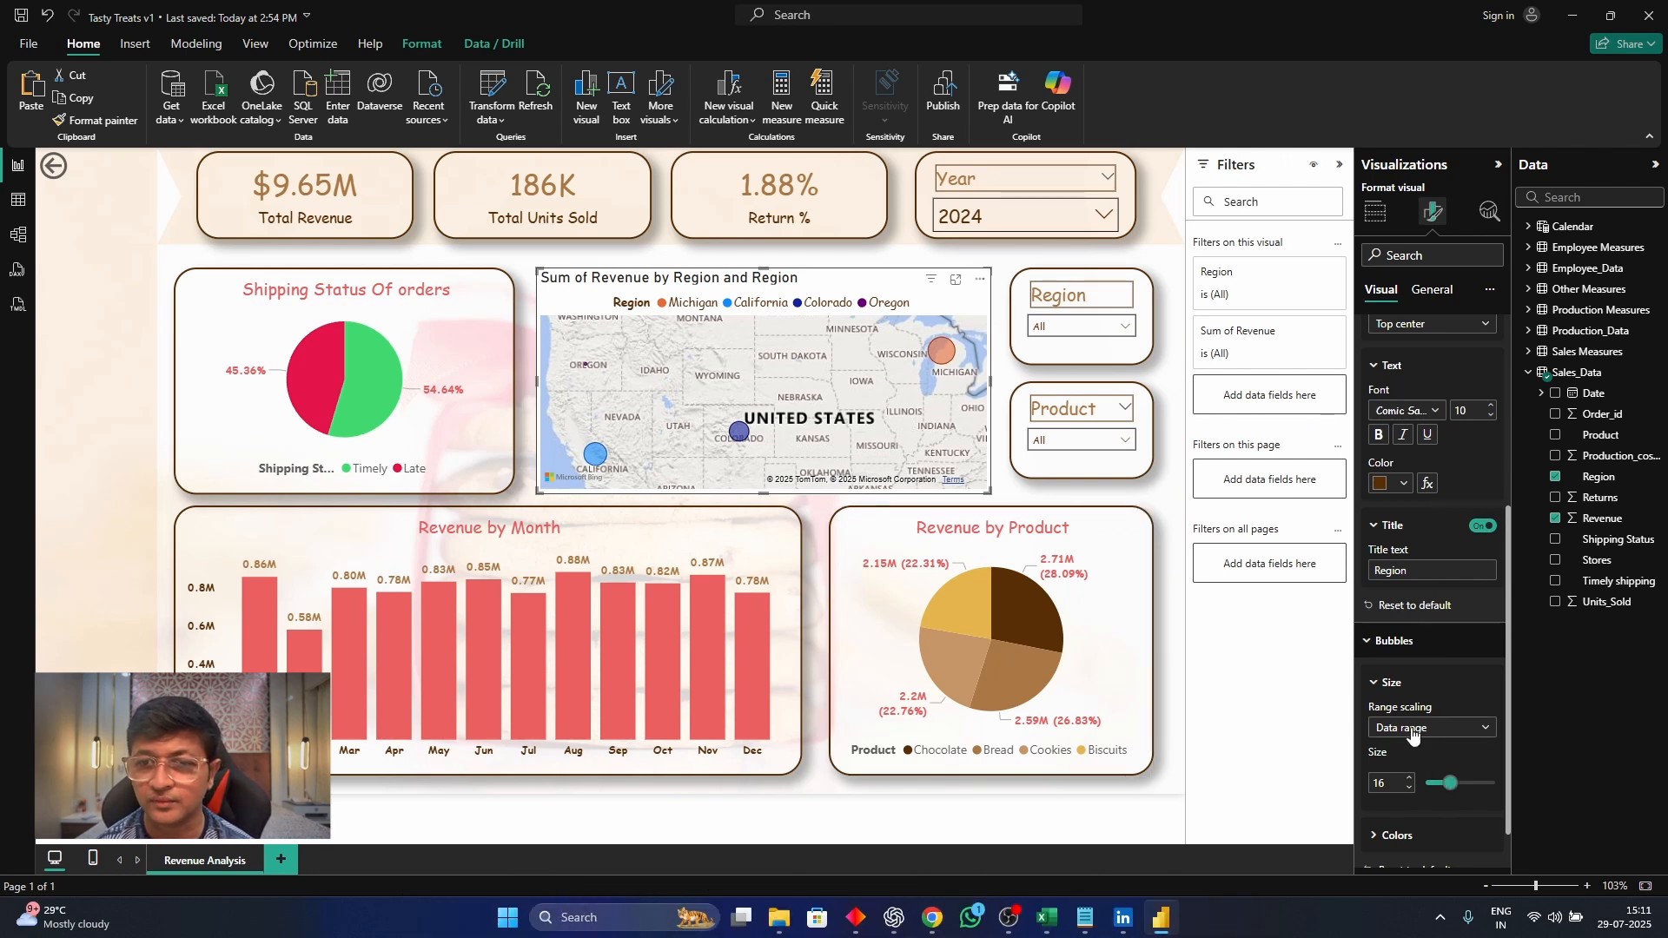
Open the map's bubble color settings and turn on its category labels
scroll(1414, 737, "down", 1)
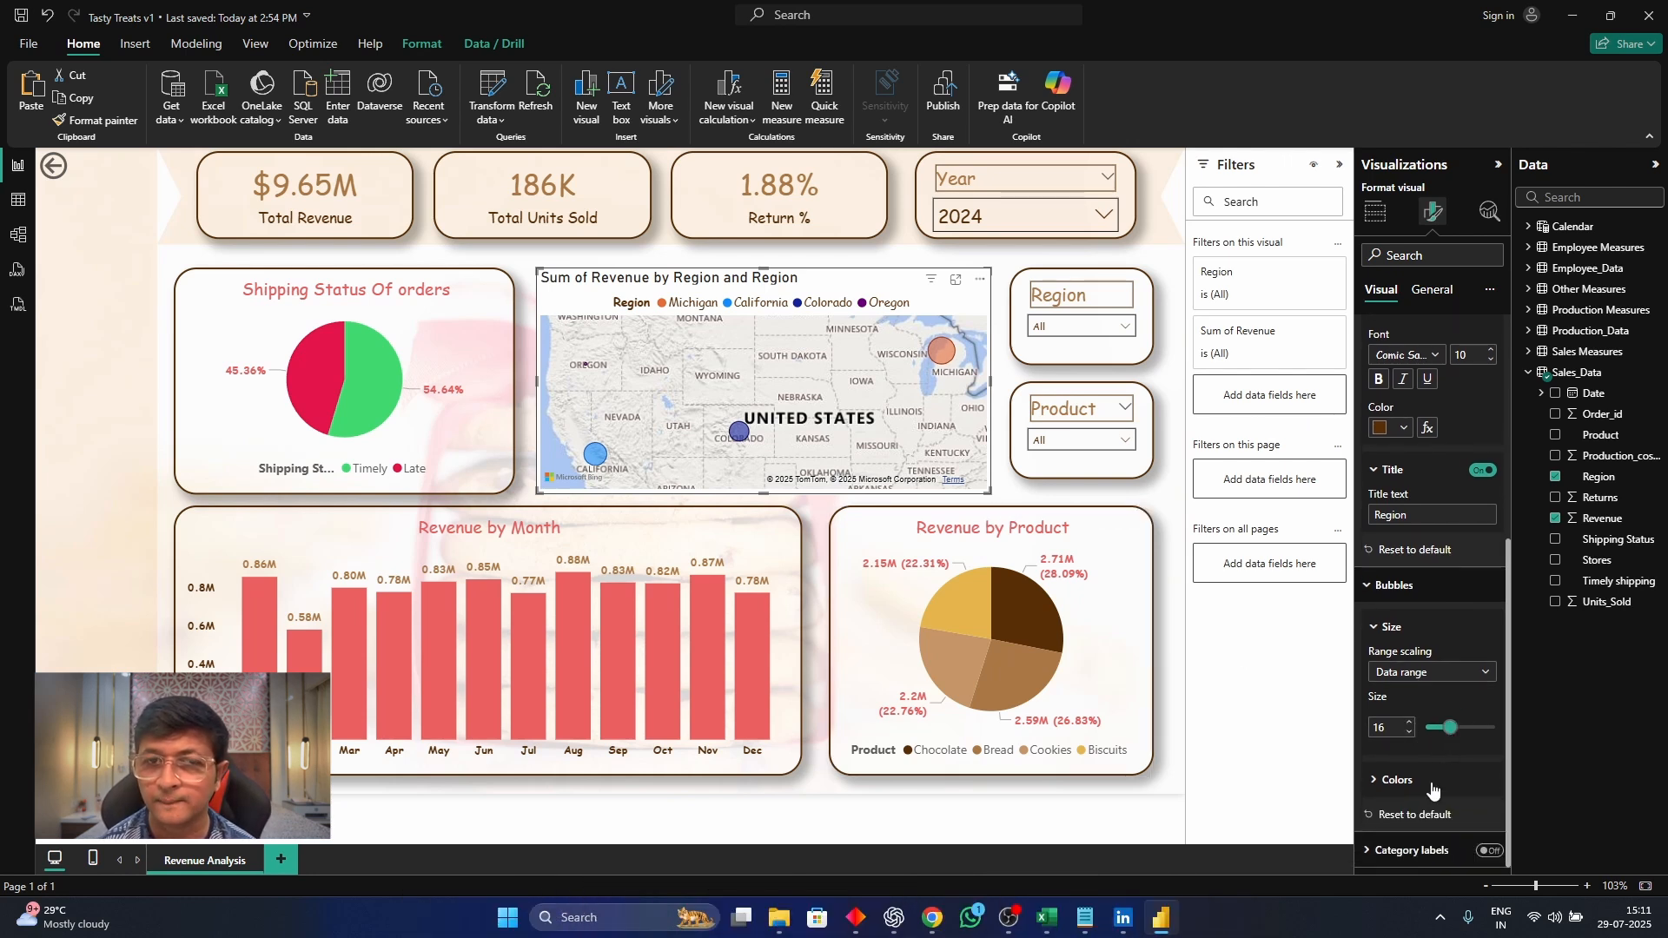
left_click(1383, 779)
scroll(1436, 768, "down", 3)
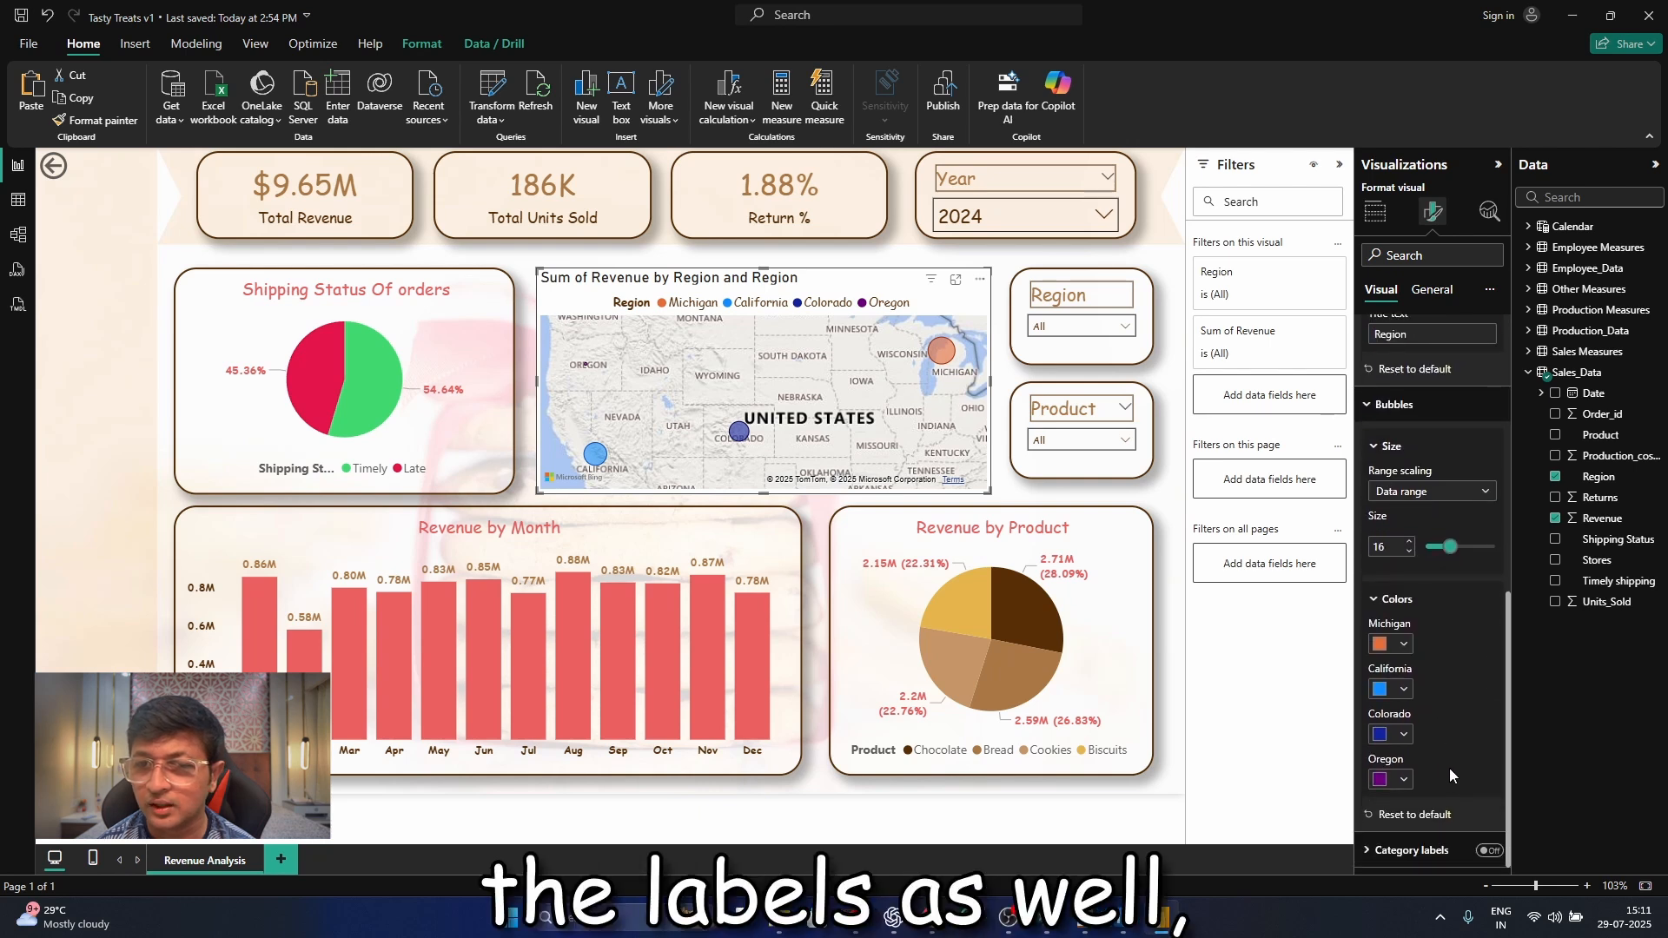
left_click(1491, 851)
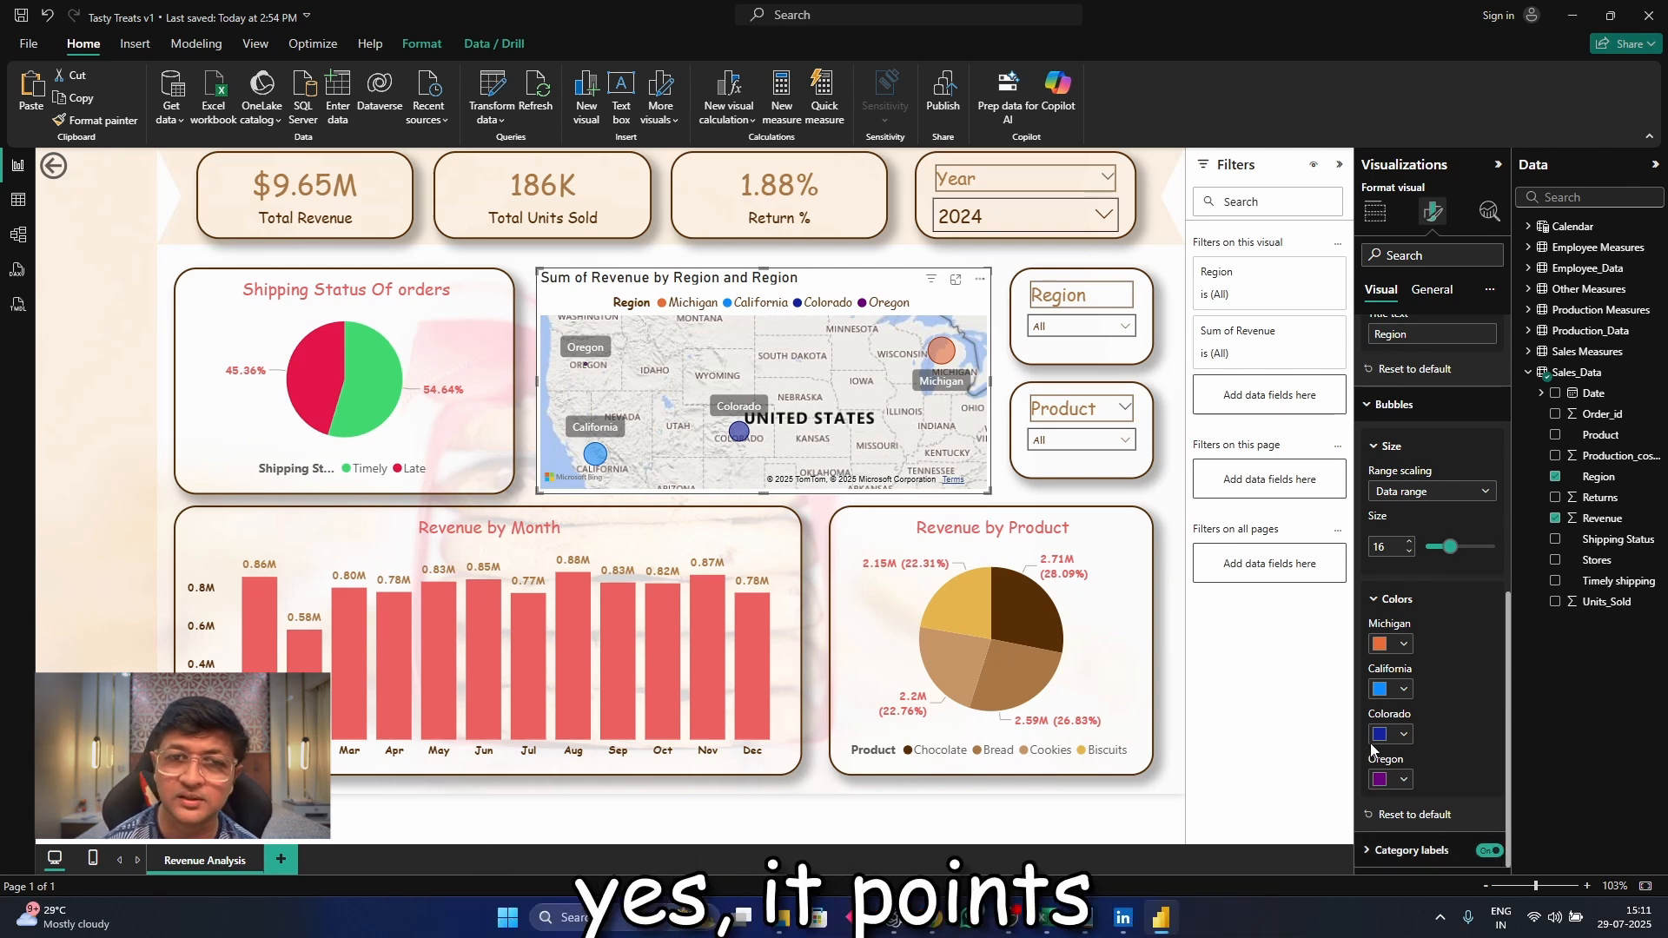
scroll(1440, 572, "up", 4)
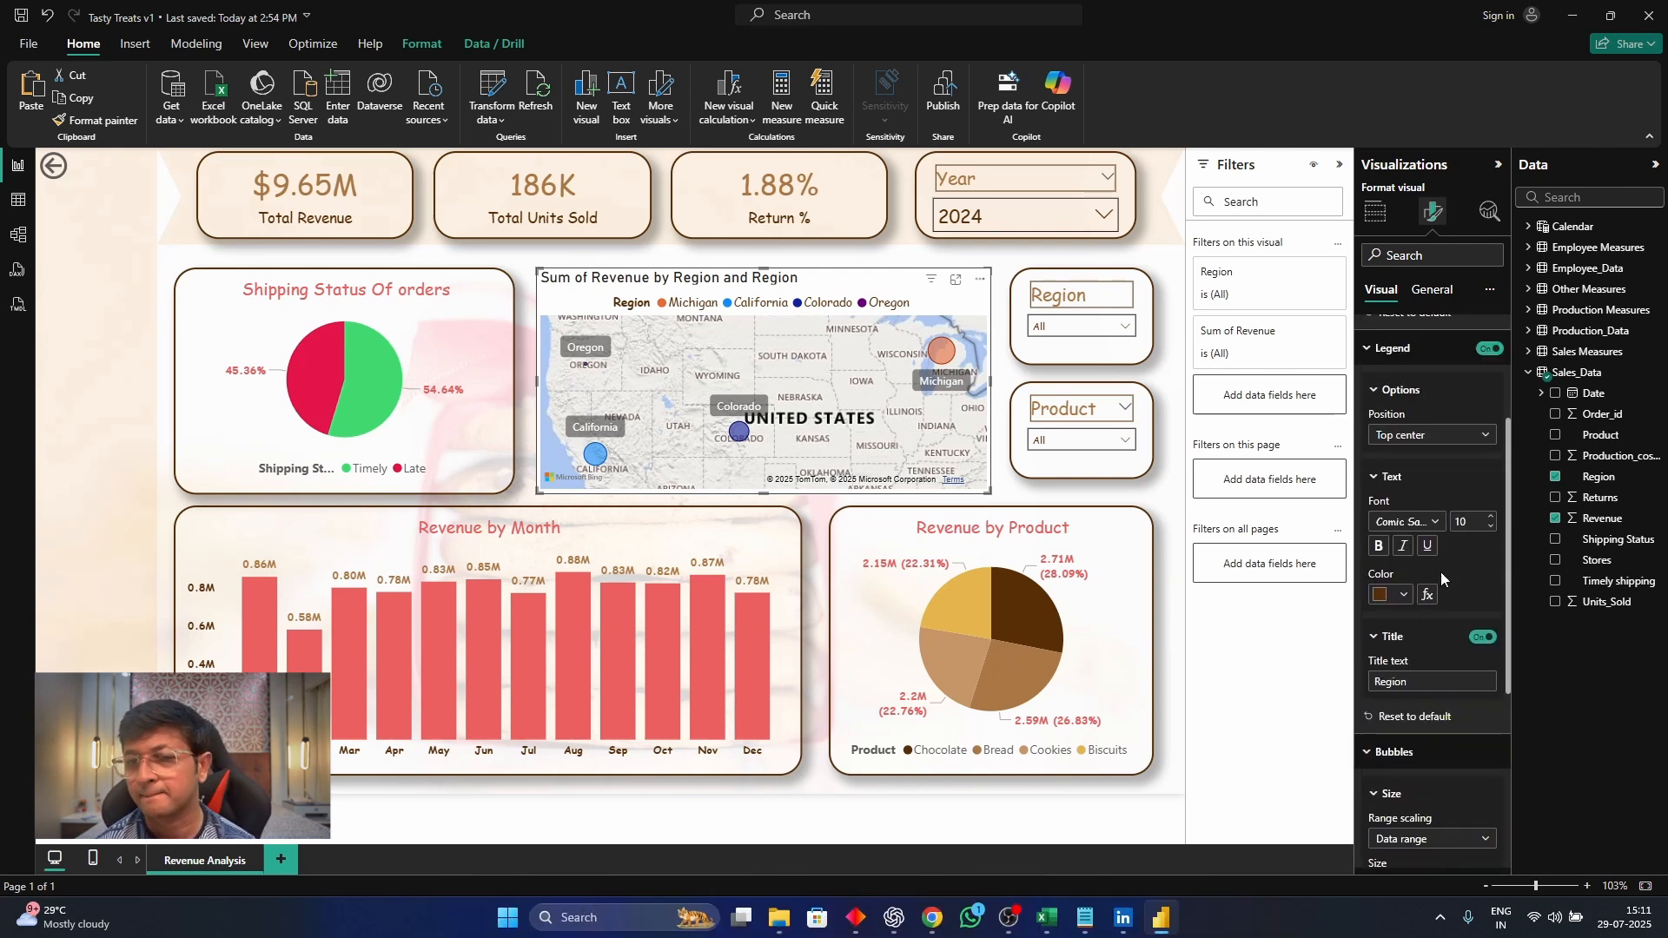
scroll(1422, 434, "up", 3)
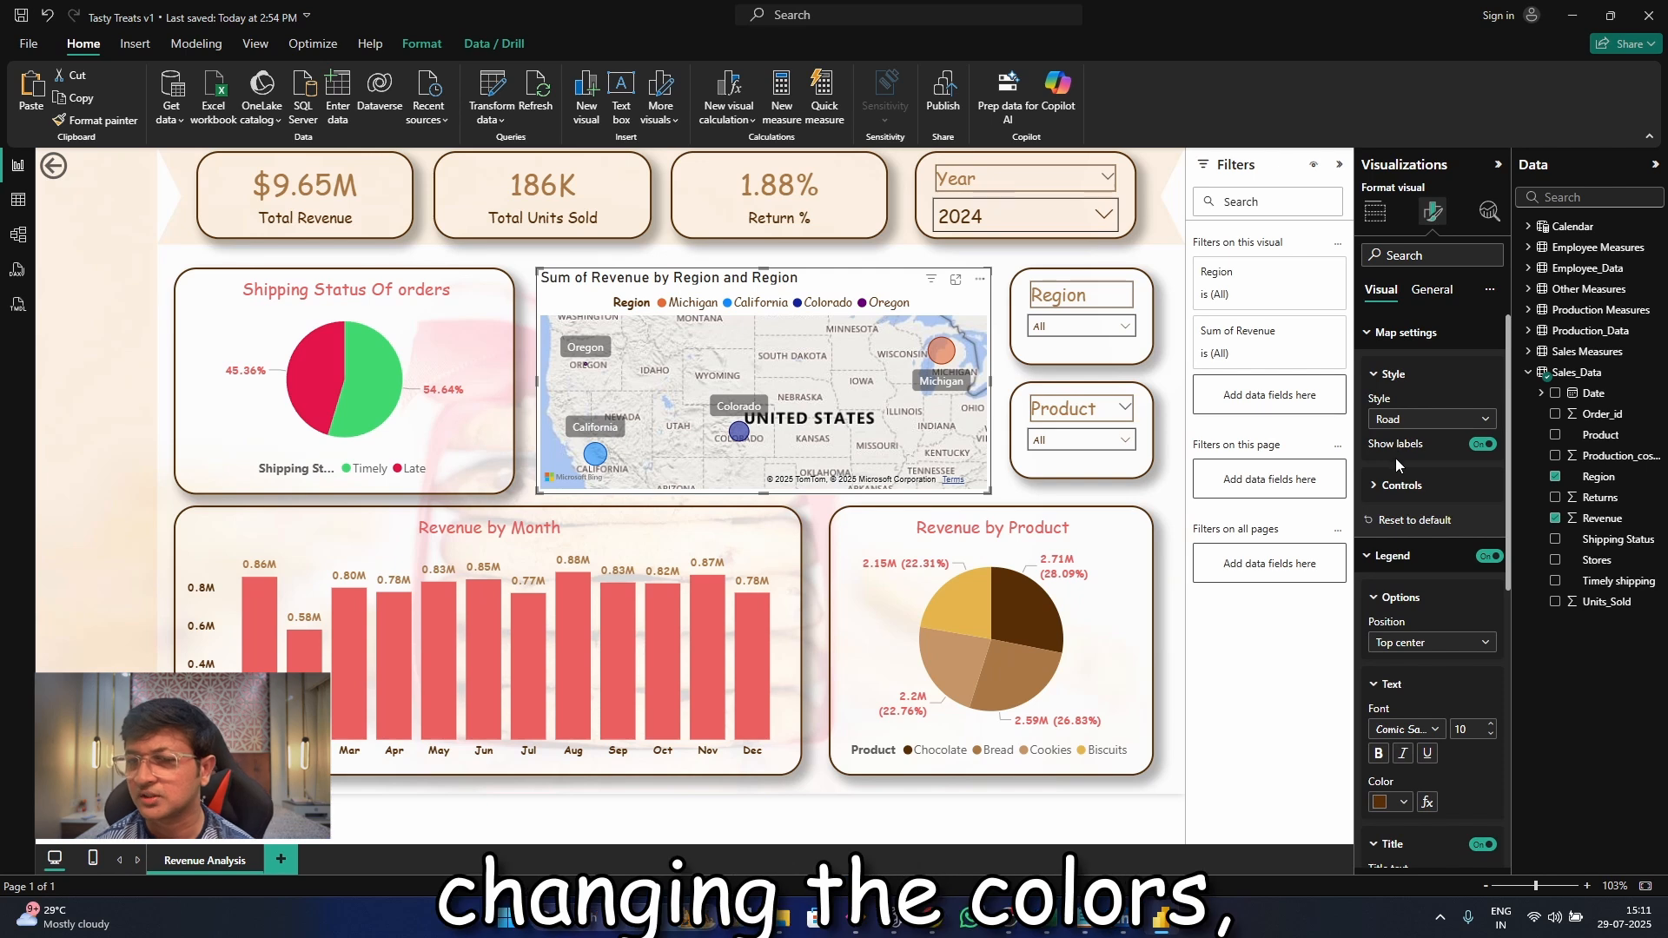
left_click(1434, 292)
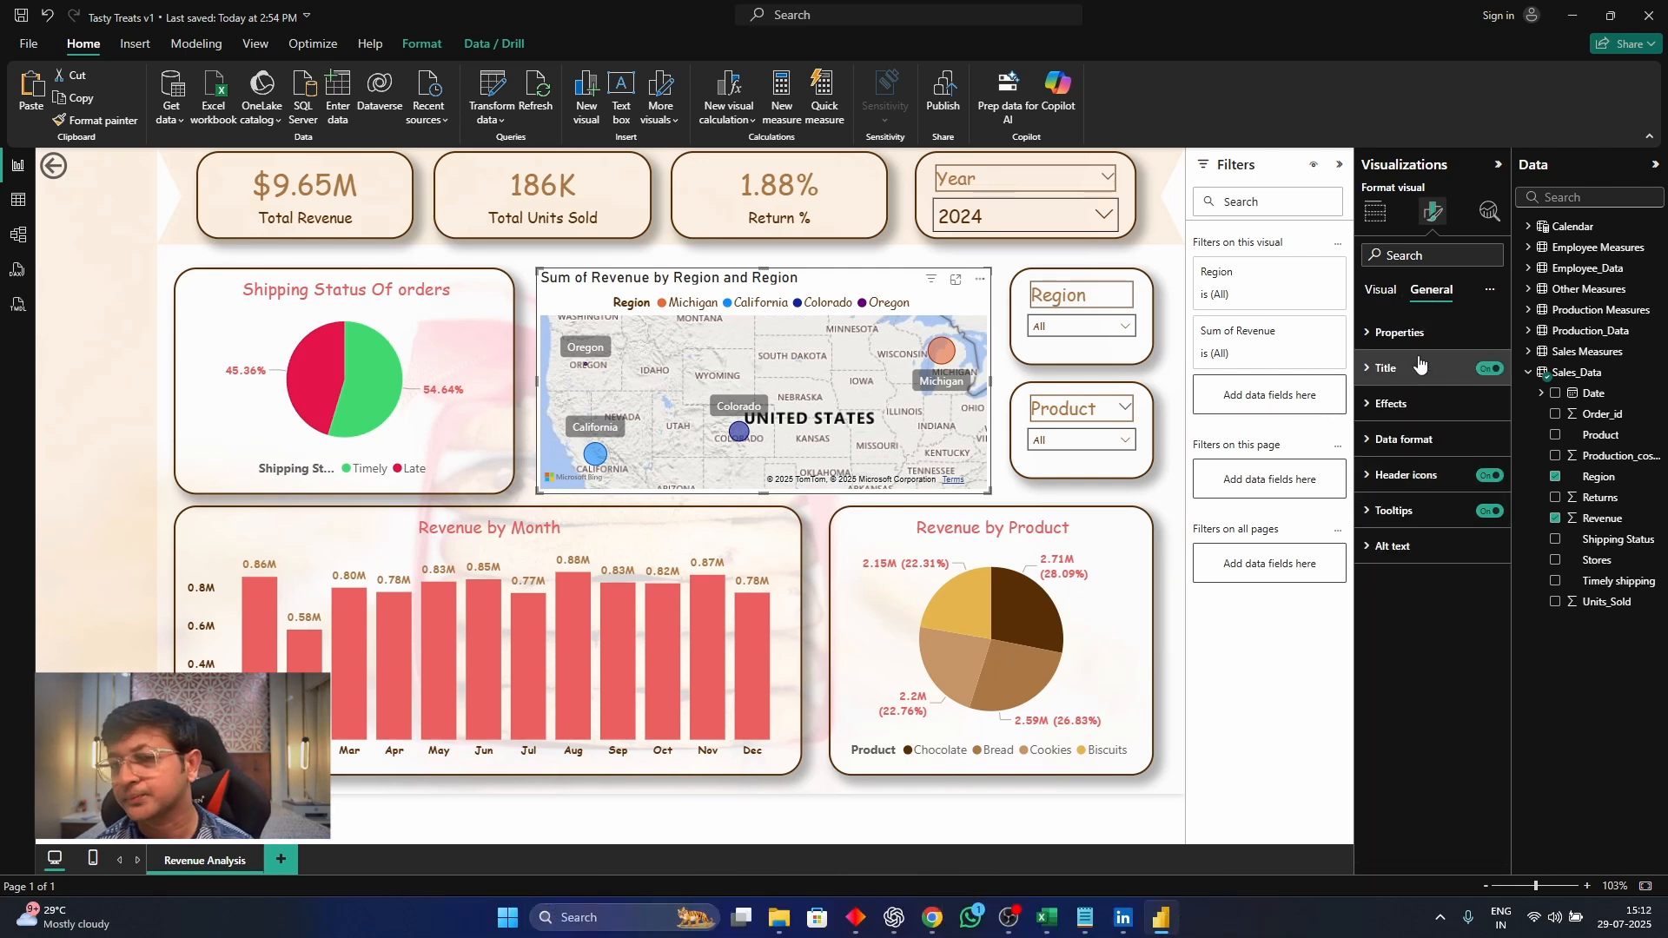
left_click(1379, 292)
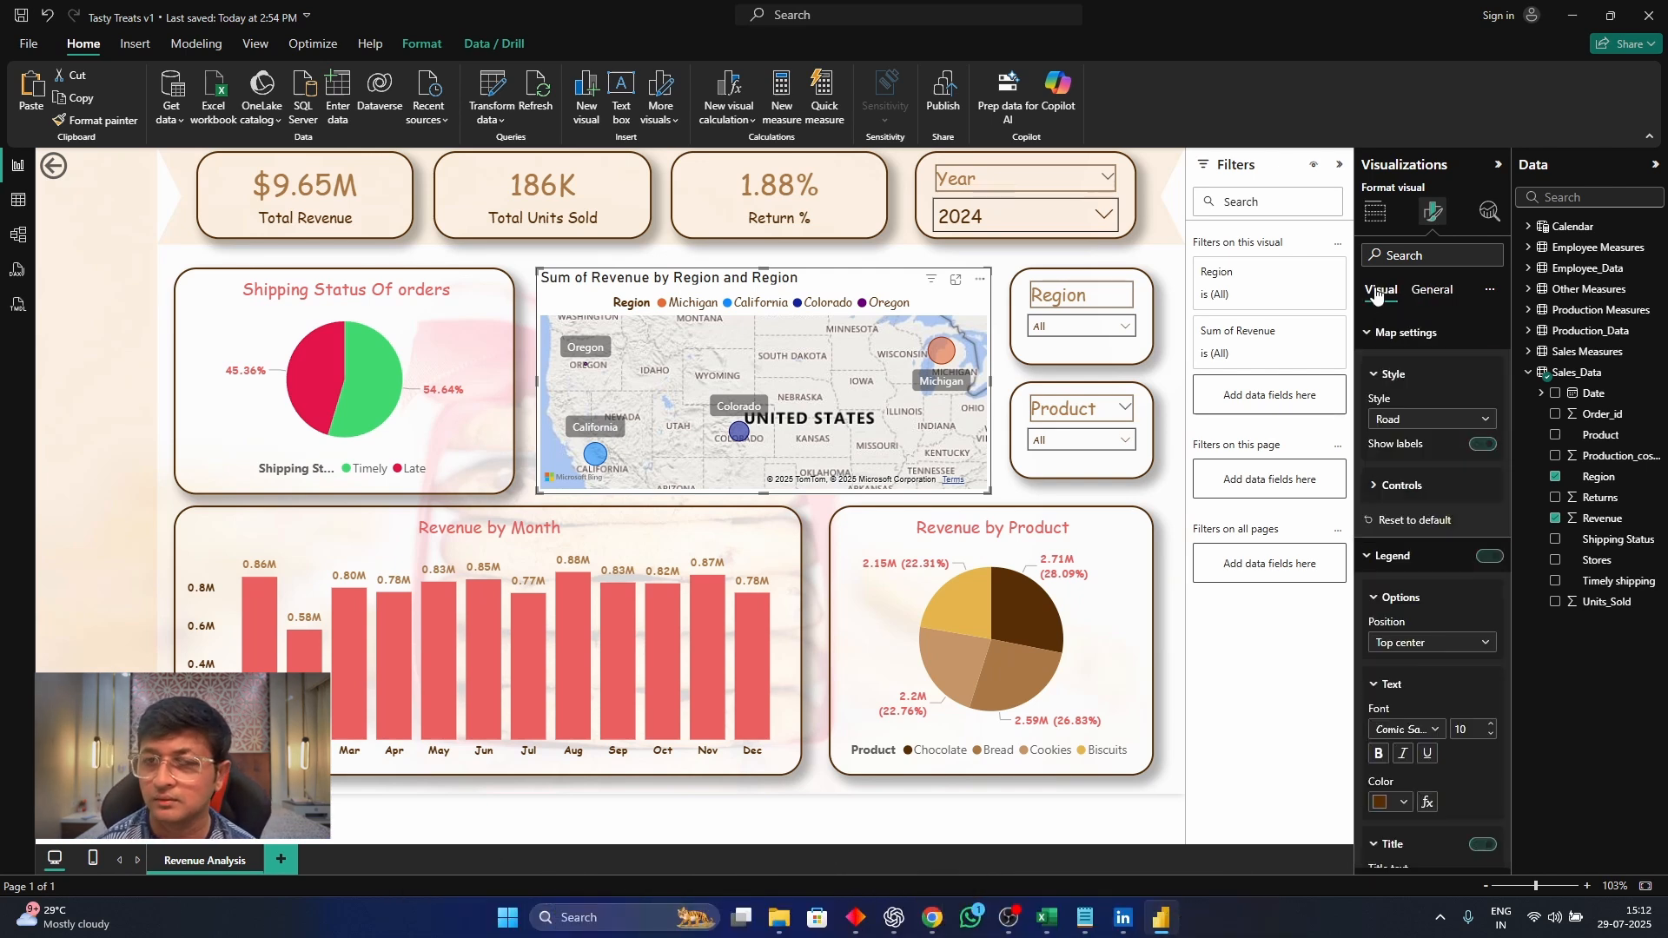
Rename the map's bubble size field to Revenue for this visual
left_click(1376, 212)
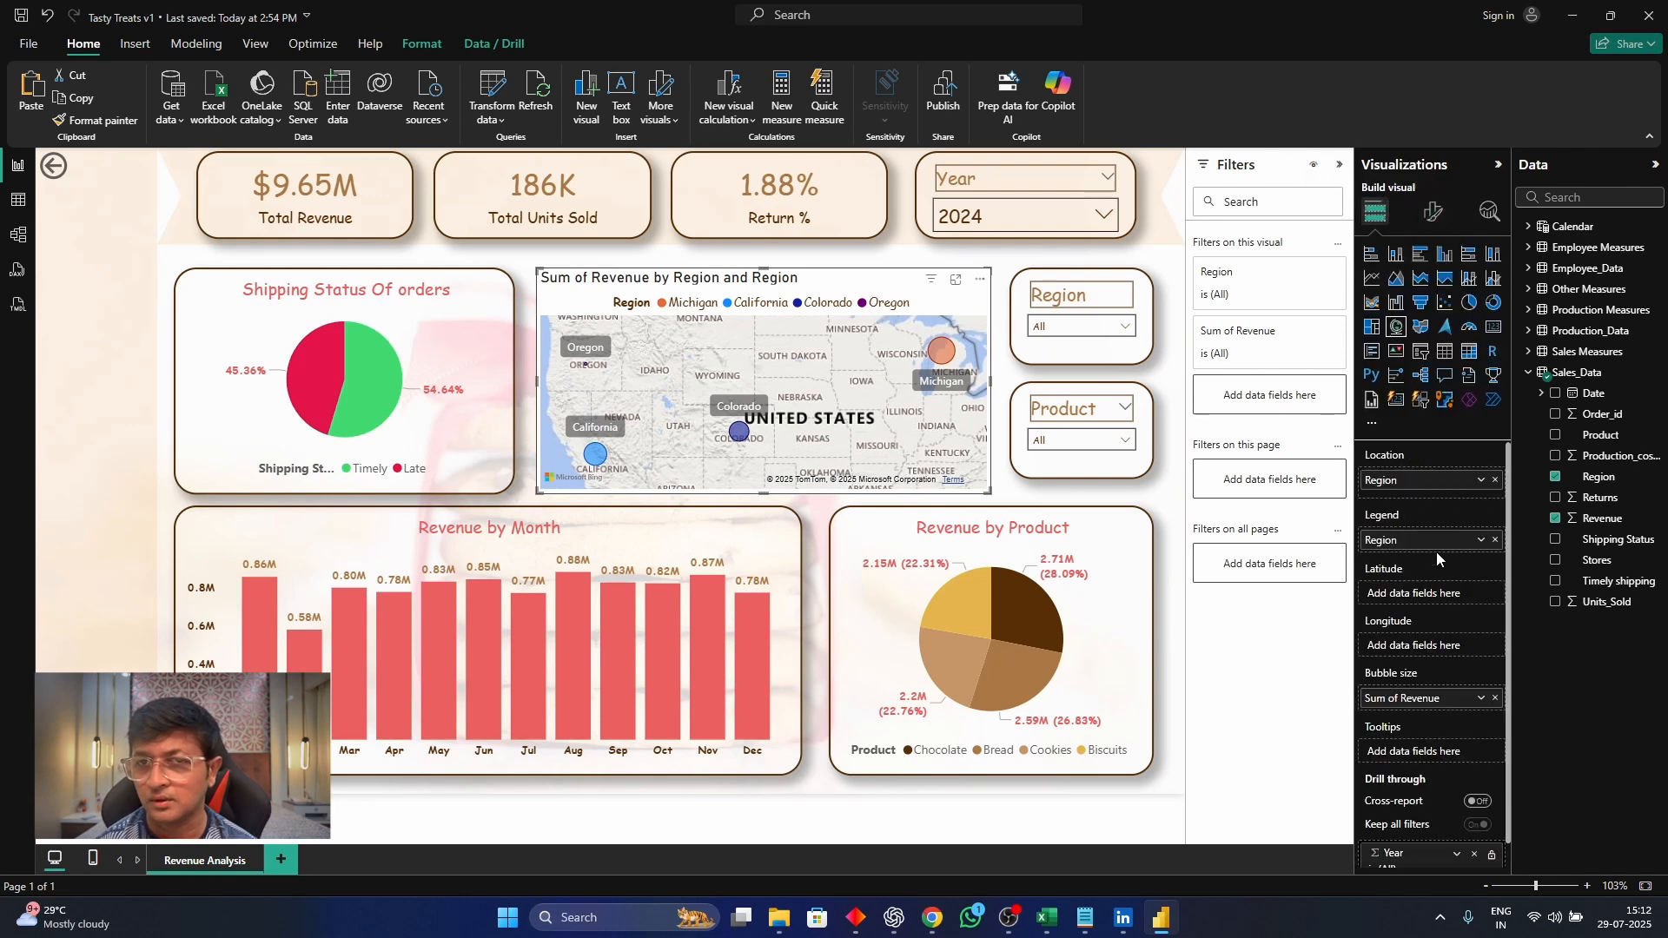
left_click(1481, 699)
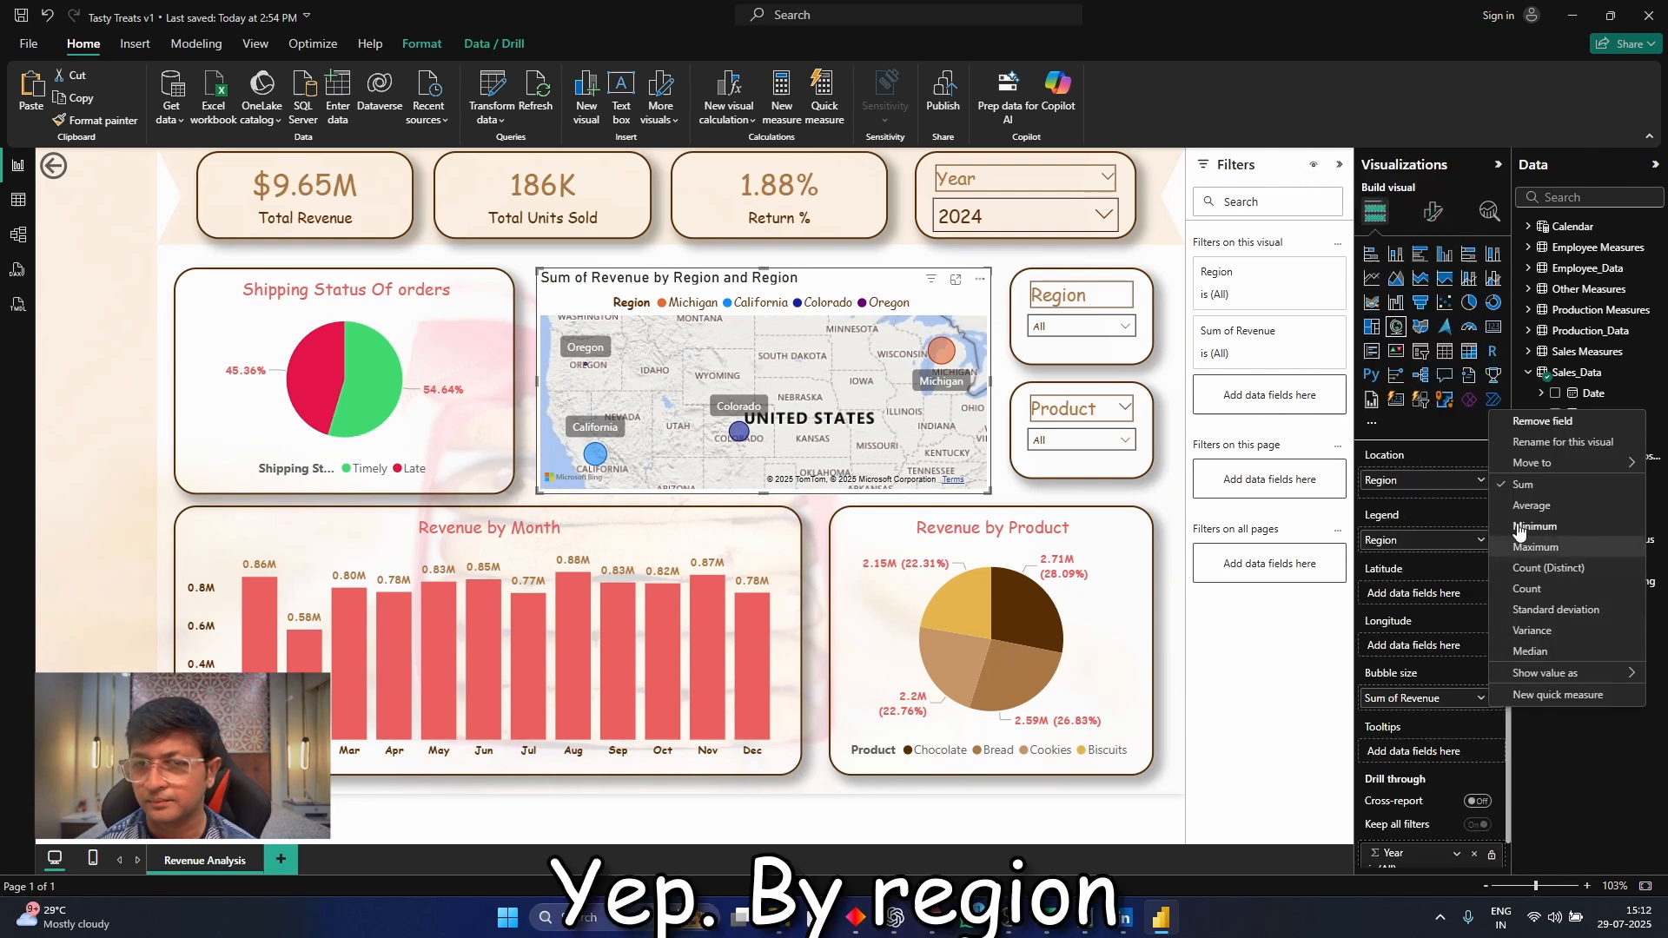
double_click(1545, 441)
left_click(1303, 624)
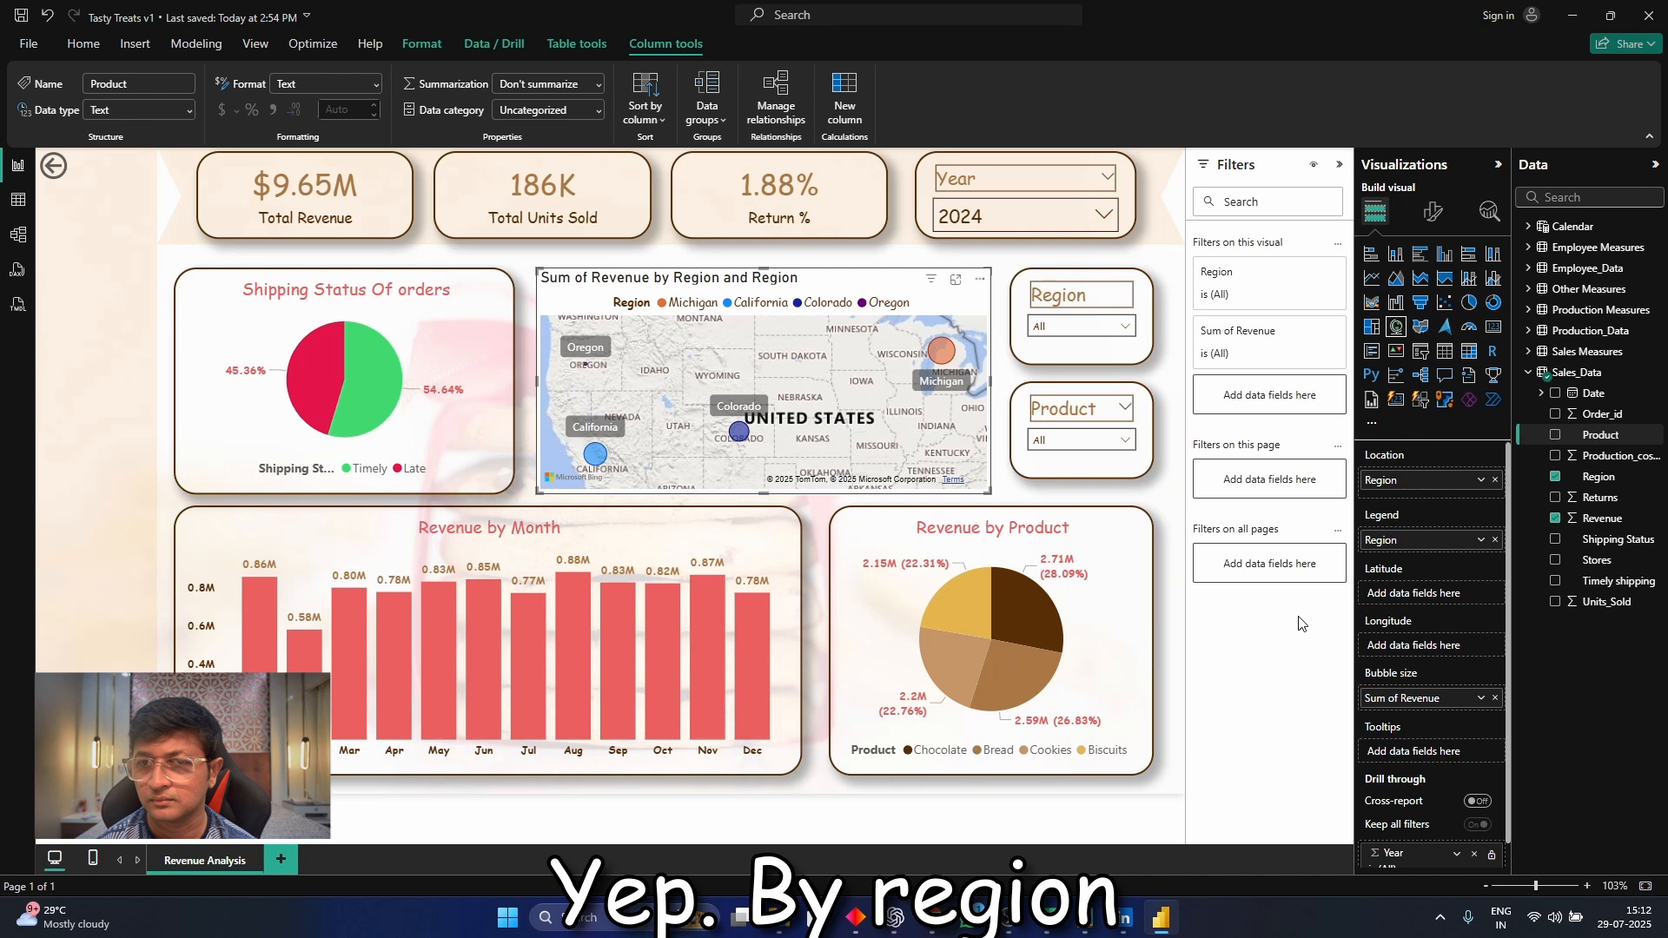
left_click(1481, 699)
left_click(1550, 443)
left_click(1404, 697)
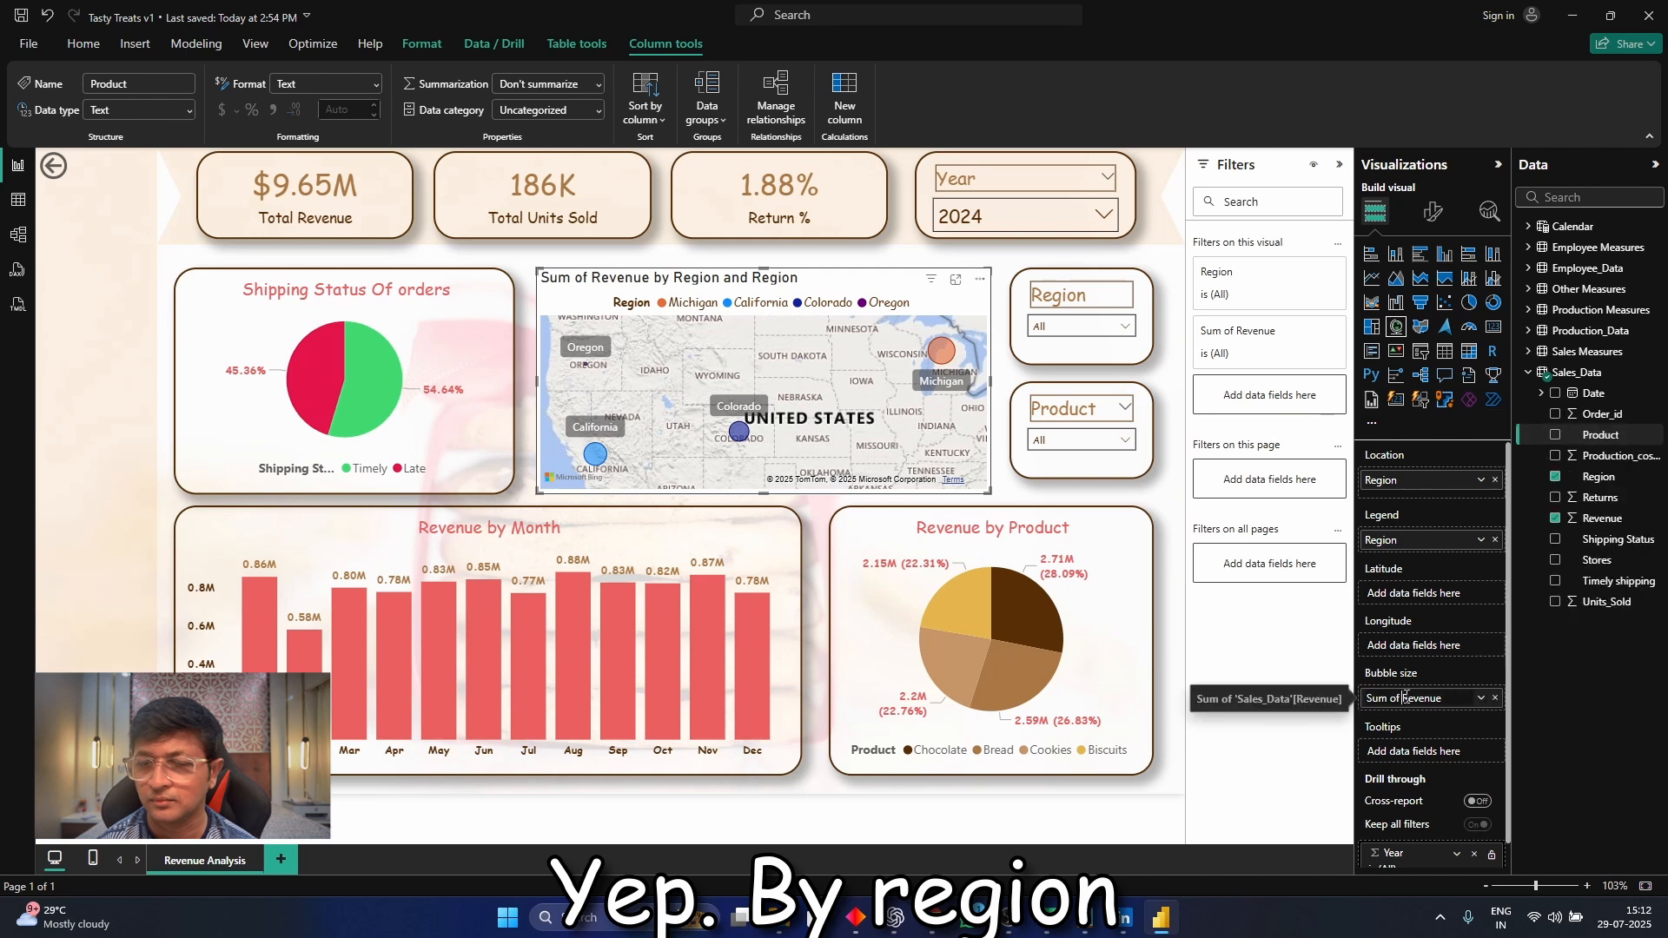
key("BackSpace")
key("BackSpace")
key("BackSpace")
key("BackSpace")
key("Return")
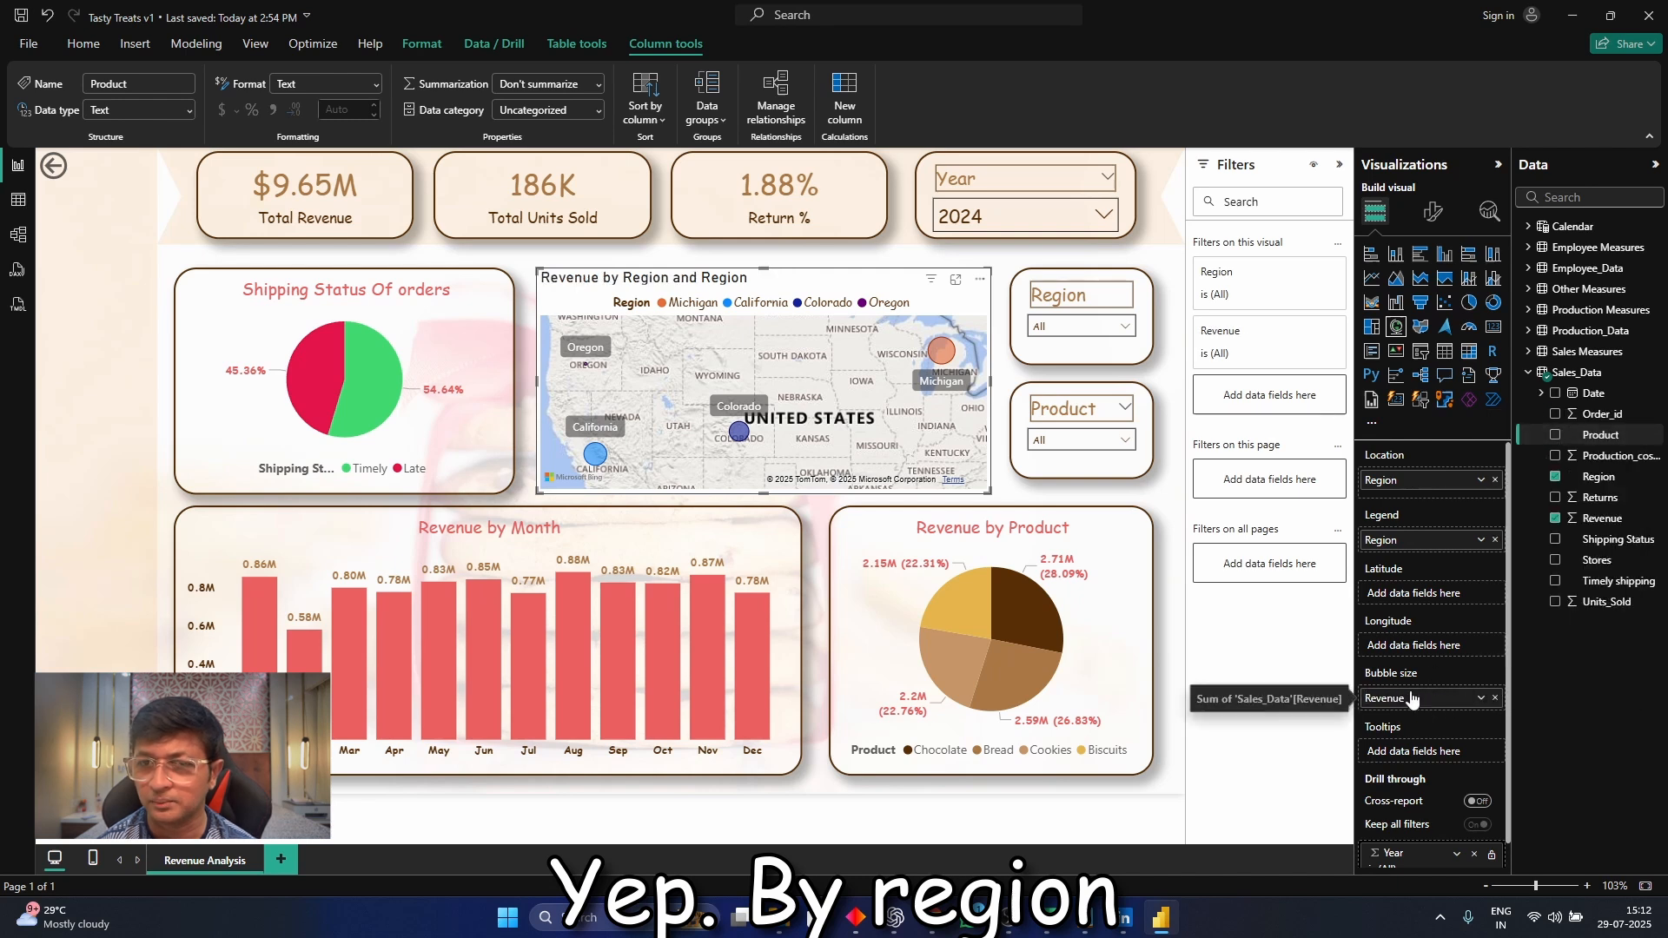
Shorten the map visual's title text to "Revenue by Region"
left_click(1435, 214)
left_click(1431, 289)
left_click(1433, 368)
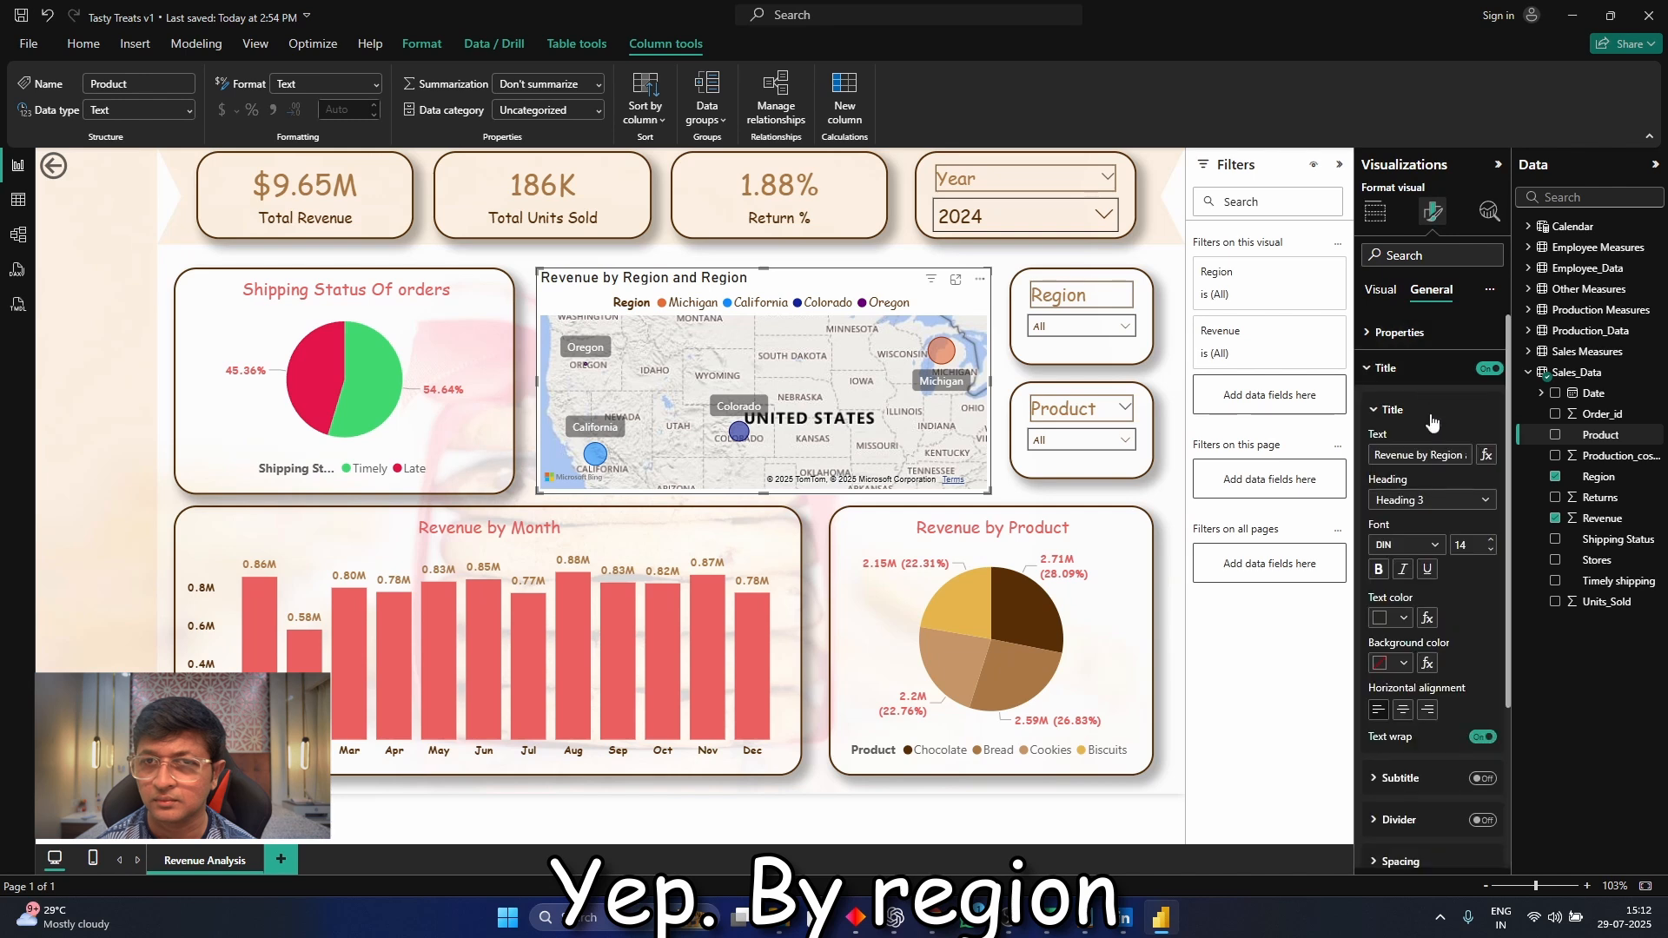
left_click(1468, 457)
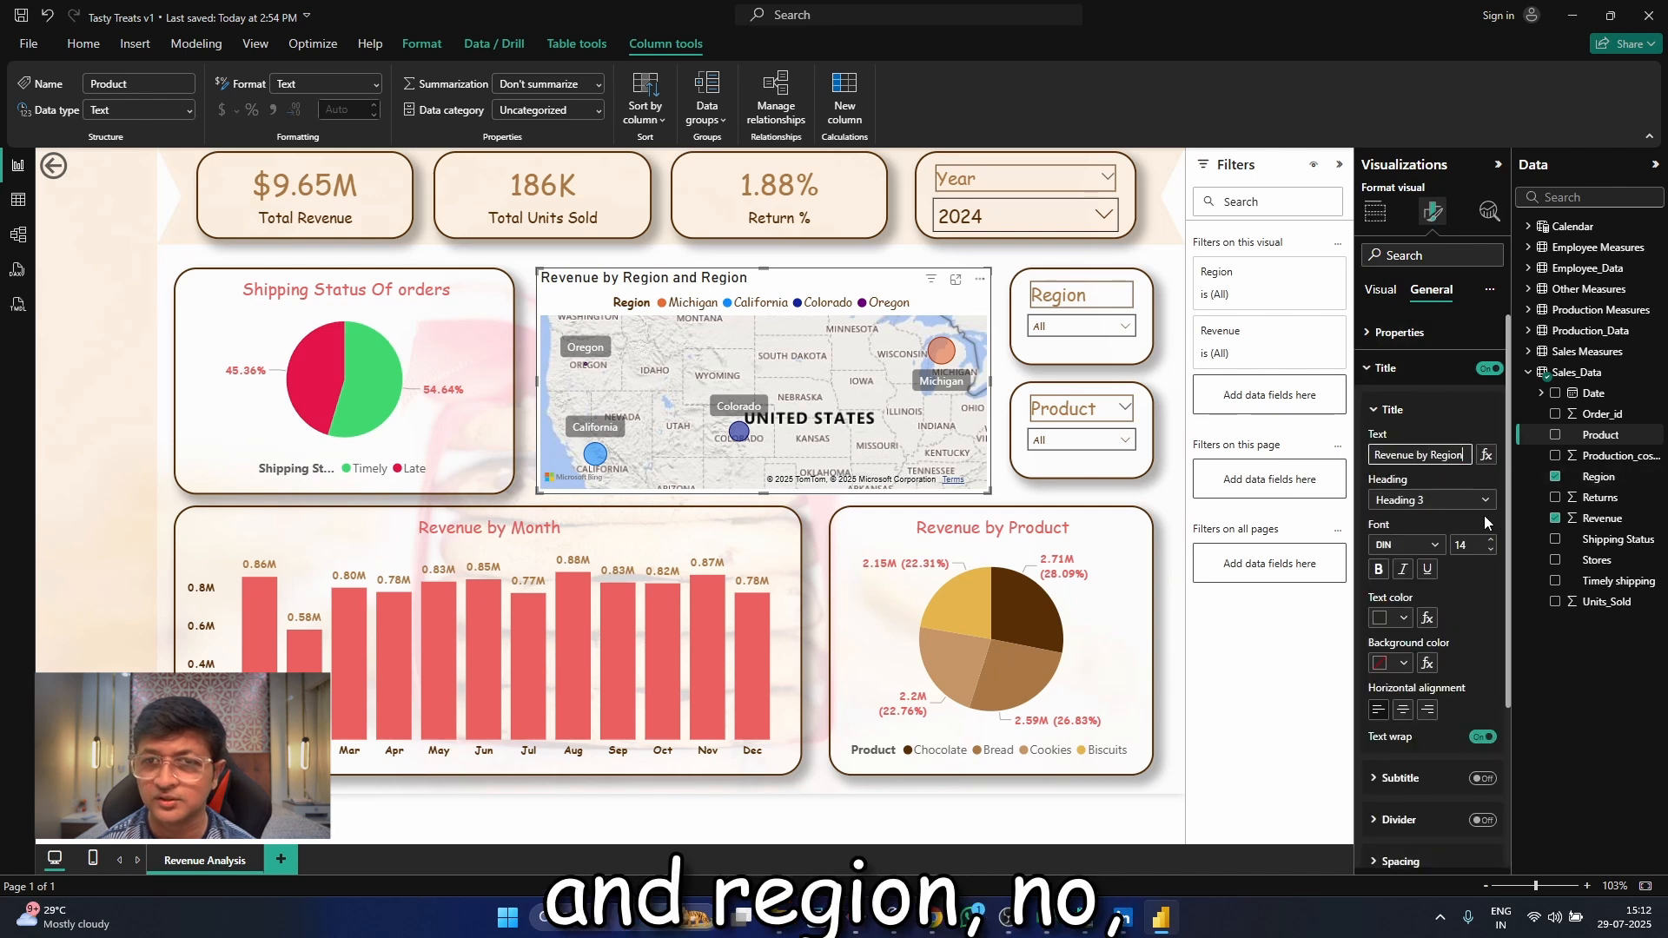
Format the map's title in Comic Sans MS with dark brown text and center alignment
left_click(1443, 549)
left_click(1447, 696)
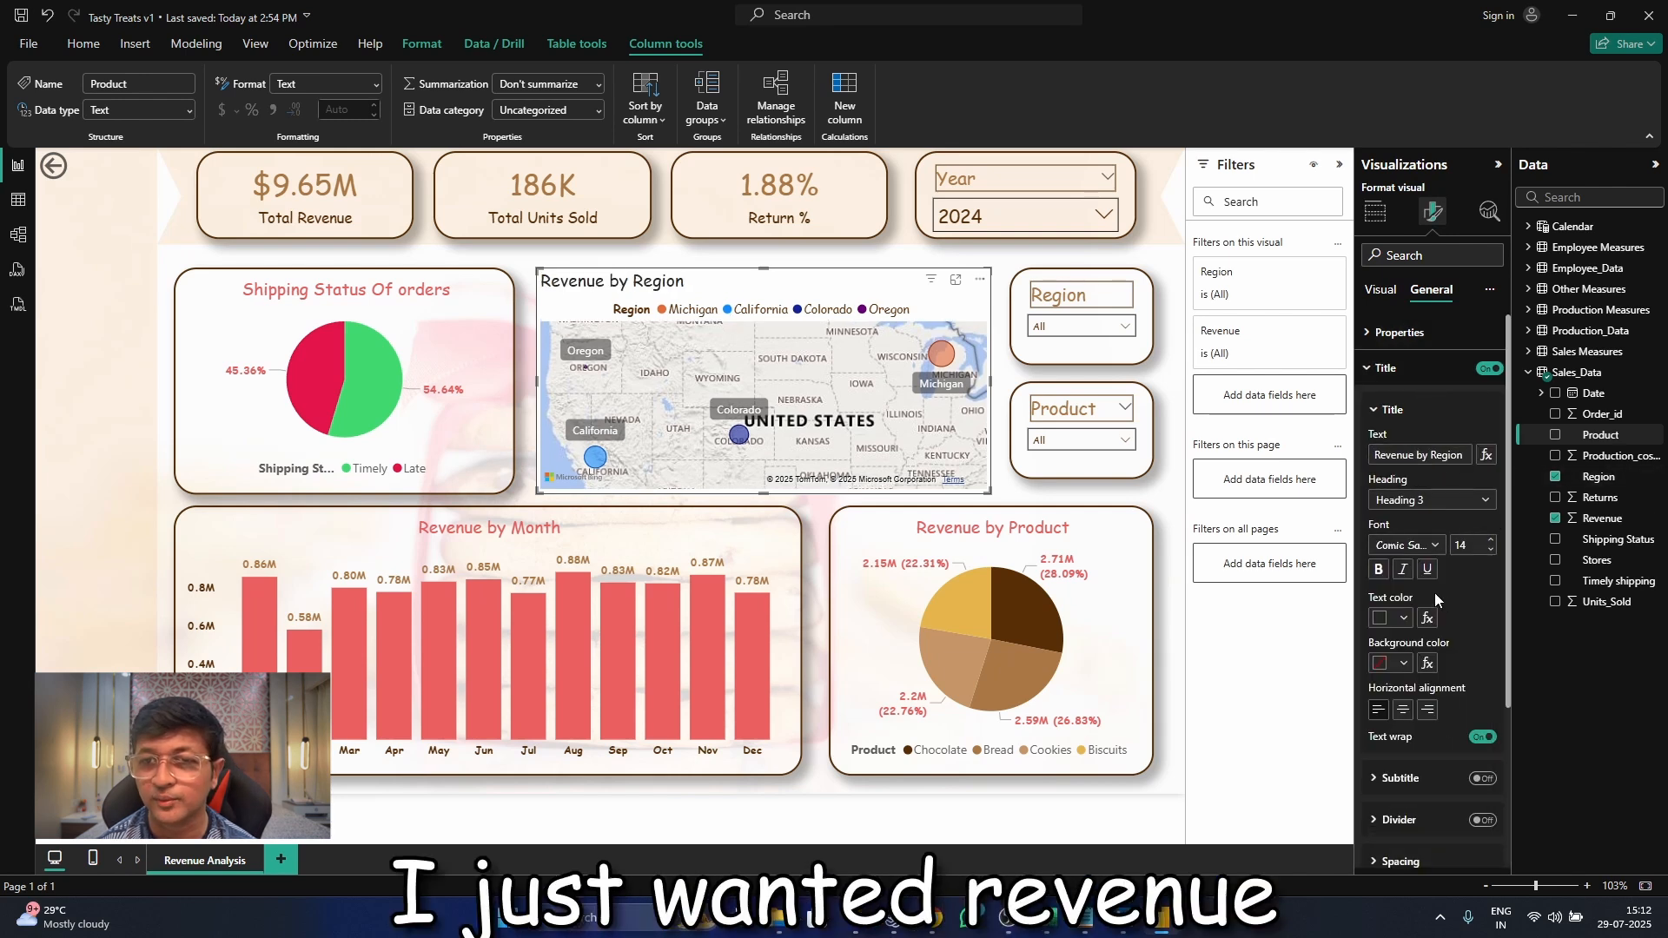
left_click(1404, 619)
left_click(1399, 546)
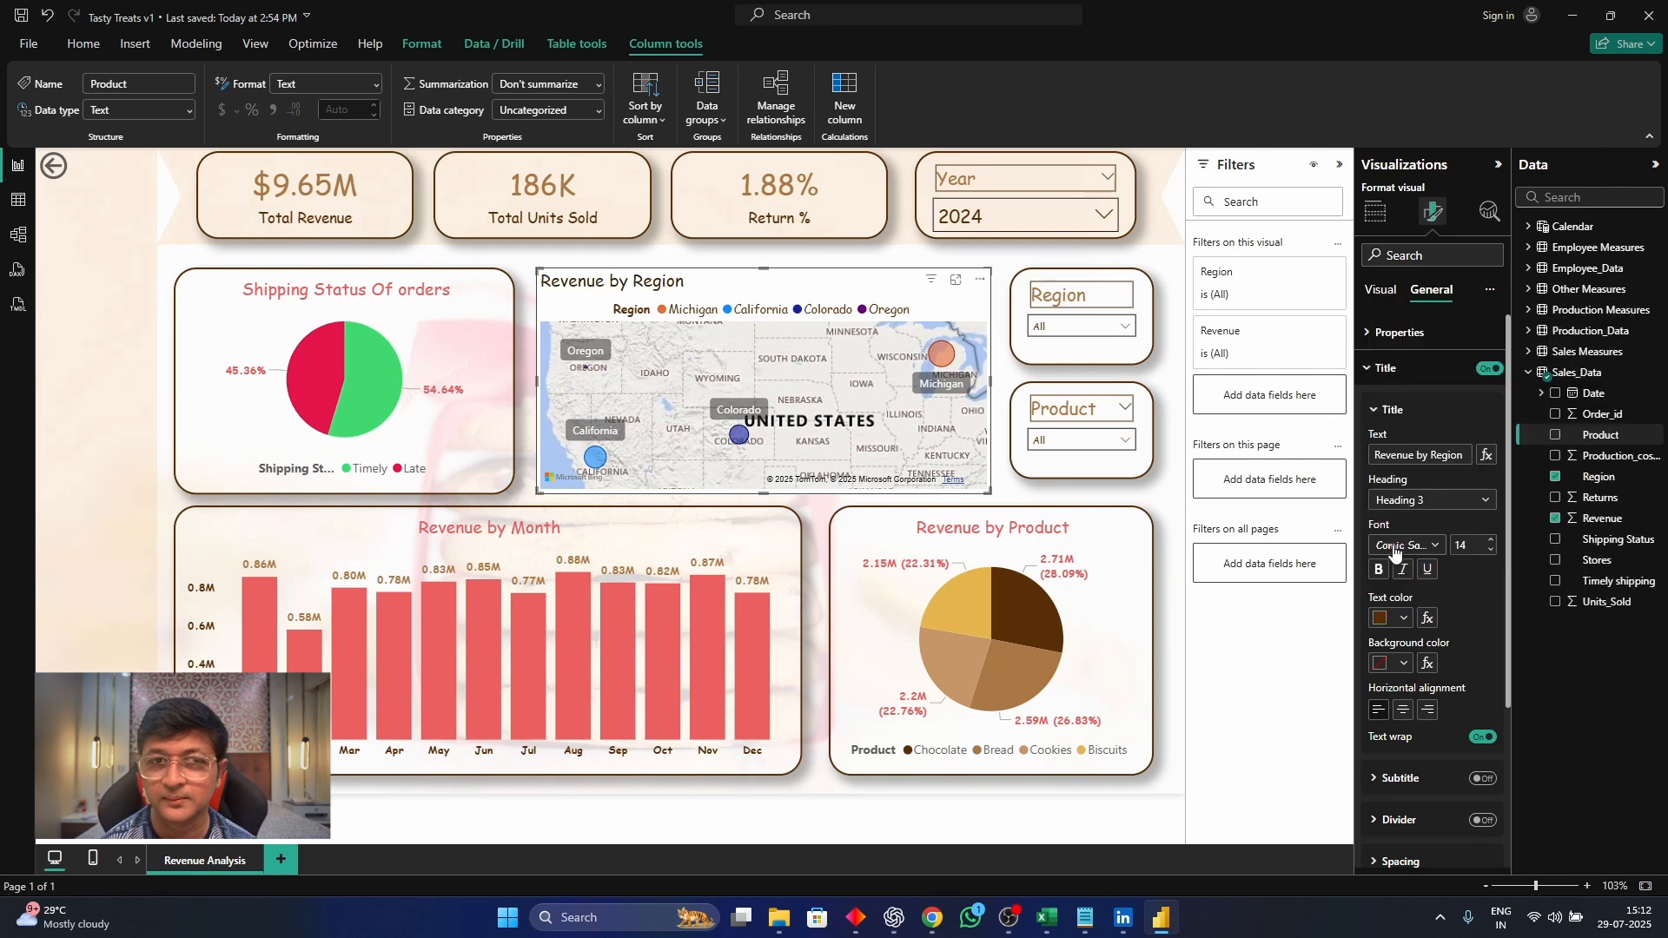
left_click(1404, 710)
Turn on the map's visual border, color it dark brown and round its corners to 25 px
scroll(1478, 649, "down", 3)
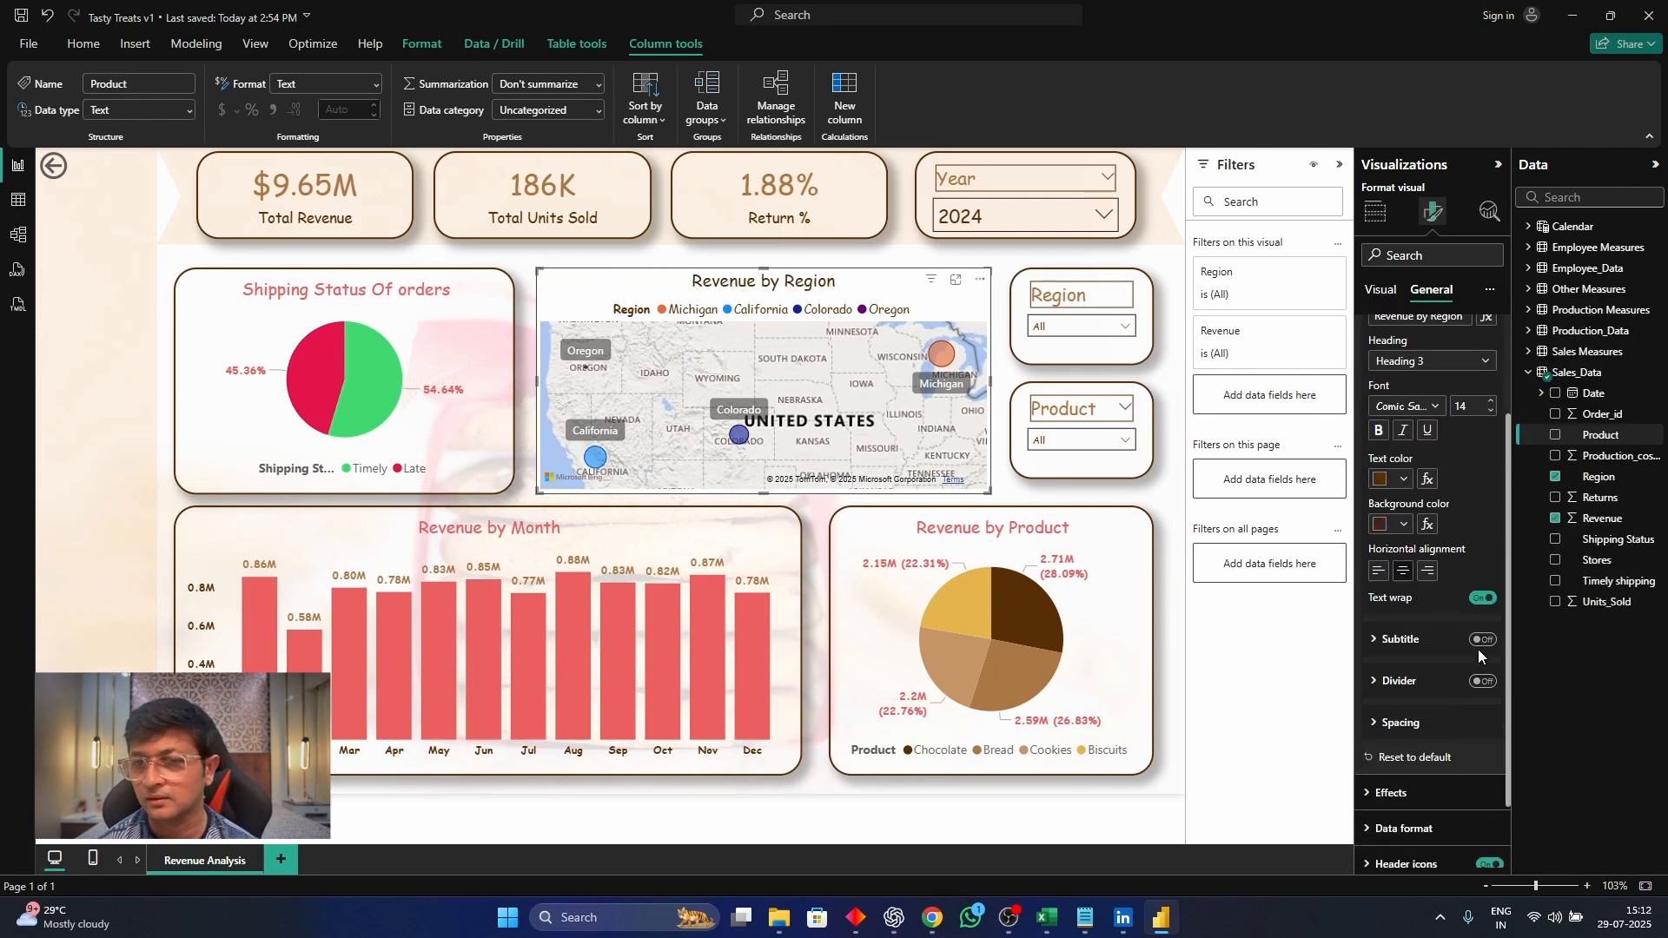
left_click(1483, 800)
scroll(1481, 748, "down", 3)
scroll(1469, 638, "down", 3)
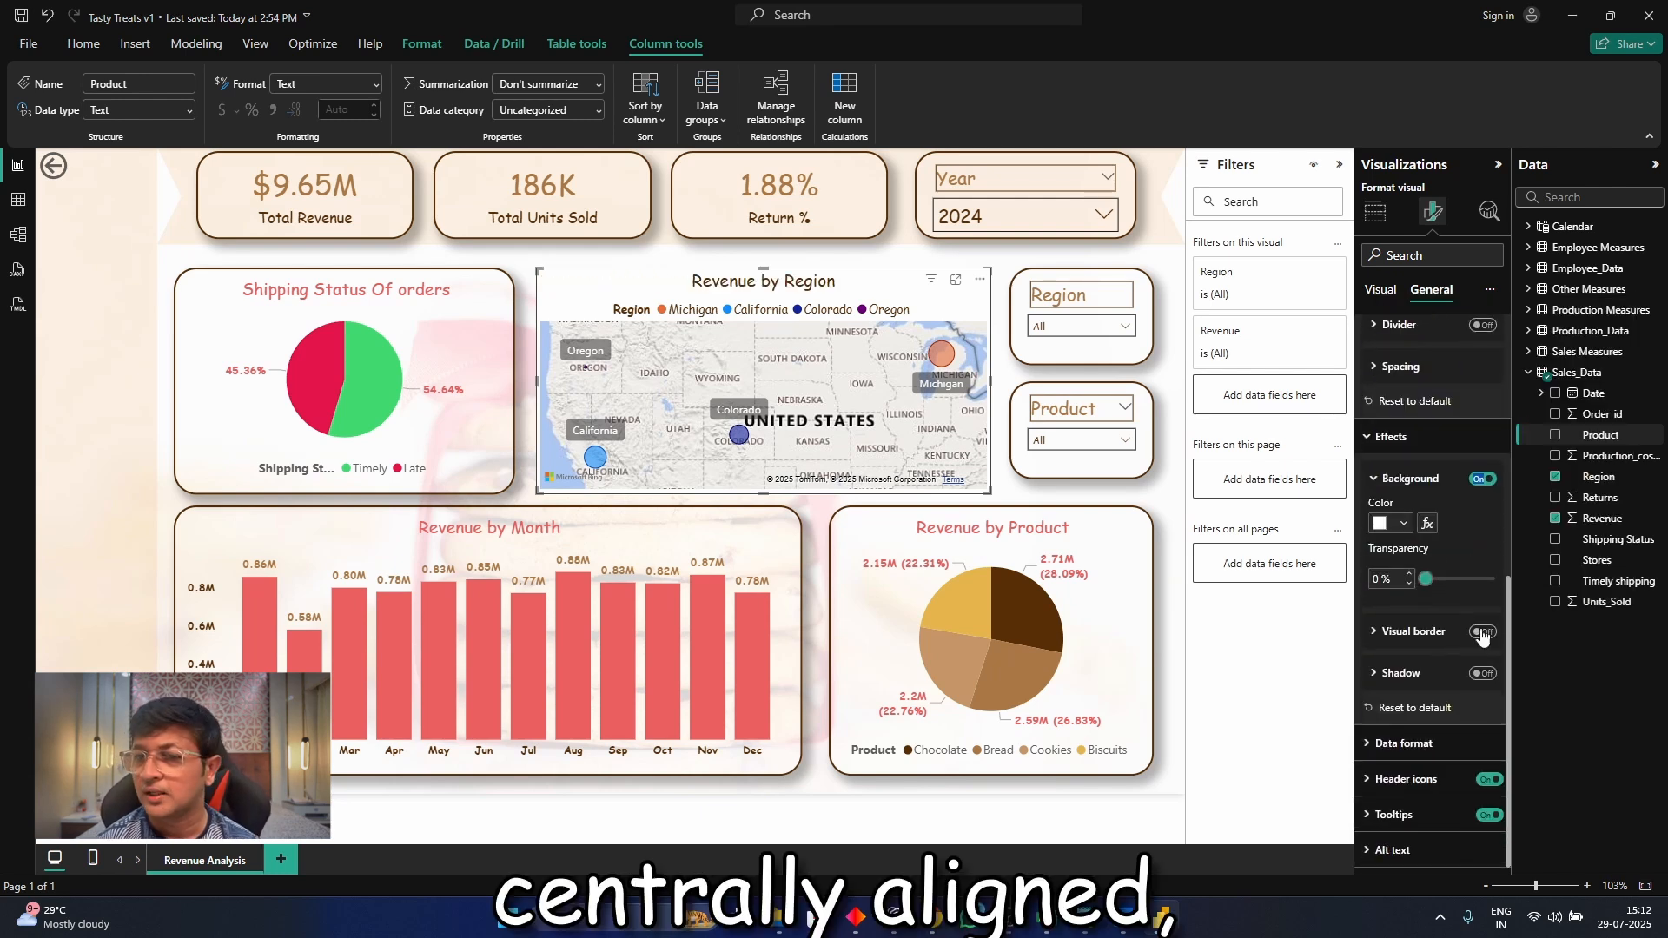
left_click(1483, 632)
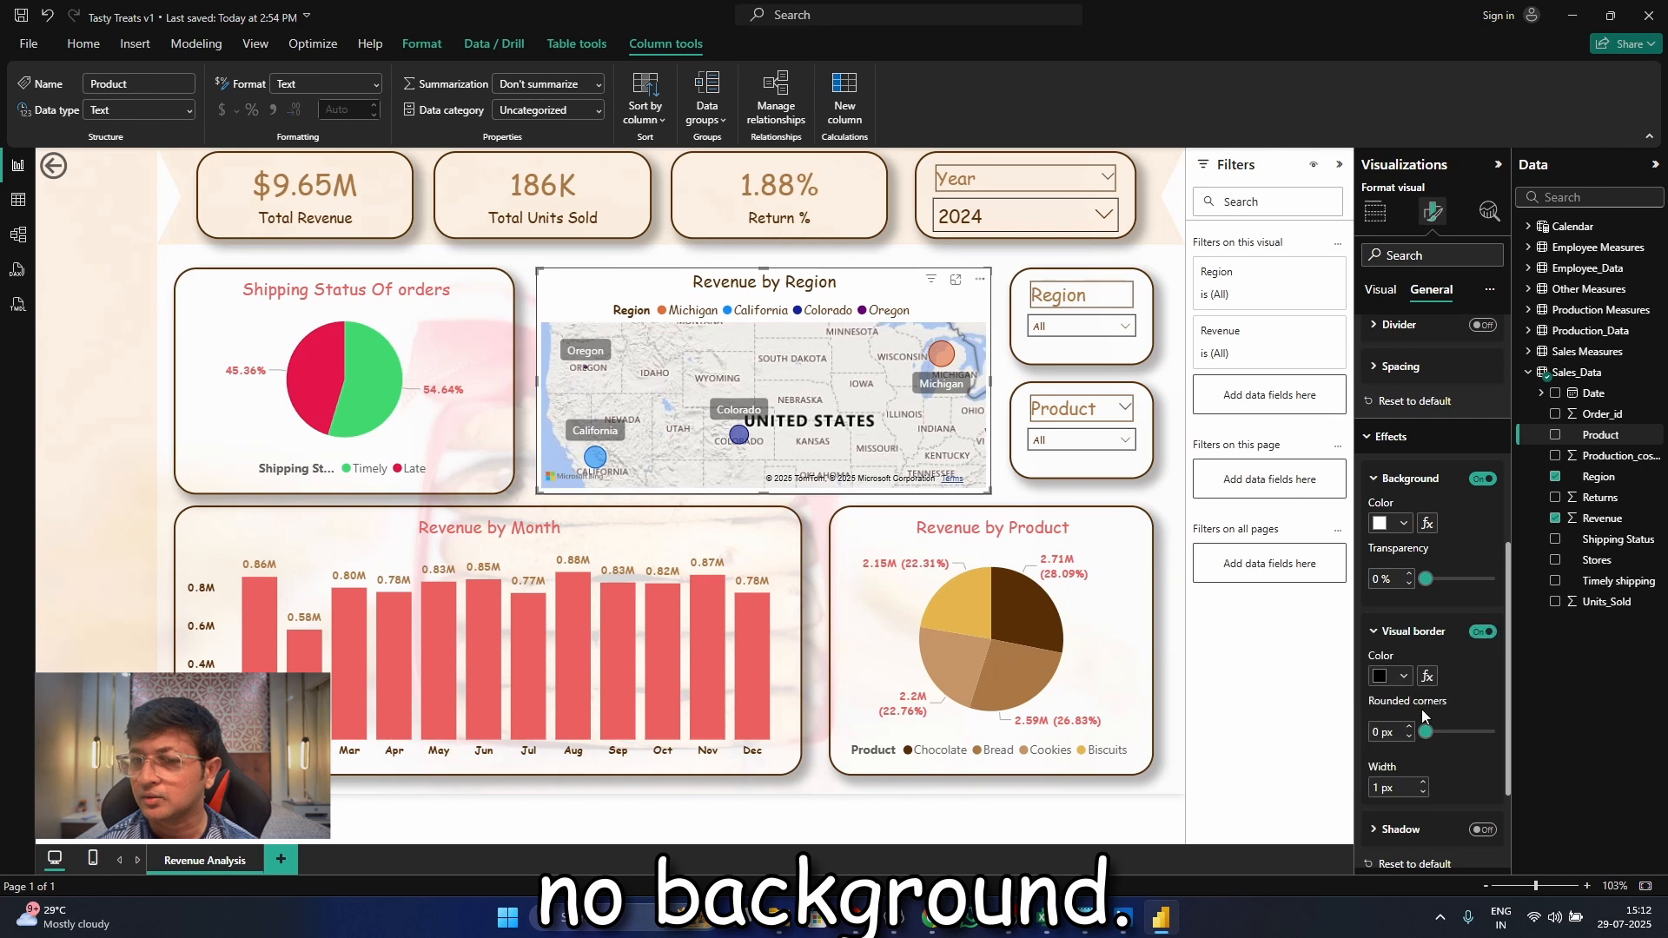
left_click(1391, 676)
left_click(1403, 615)
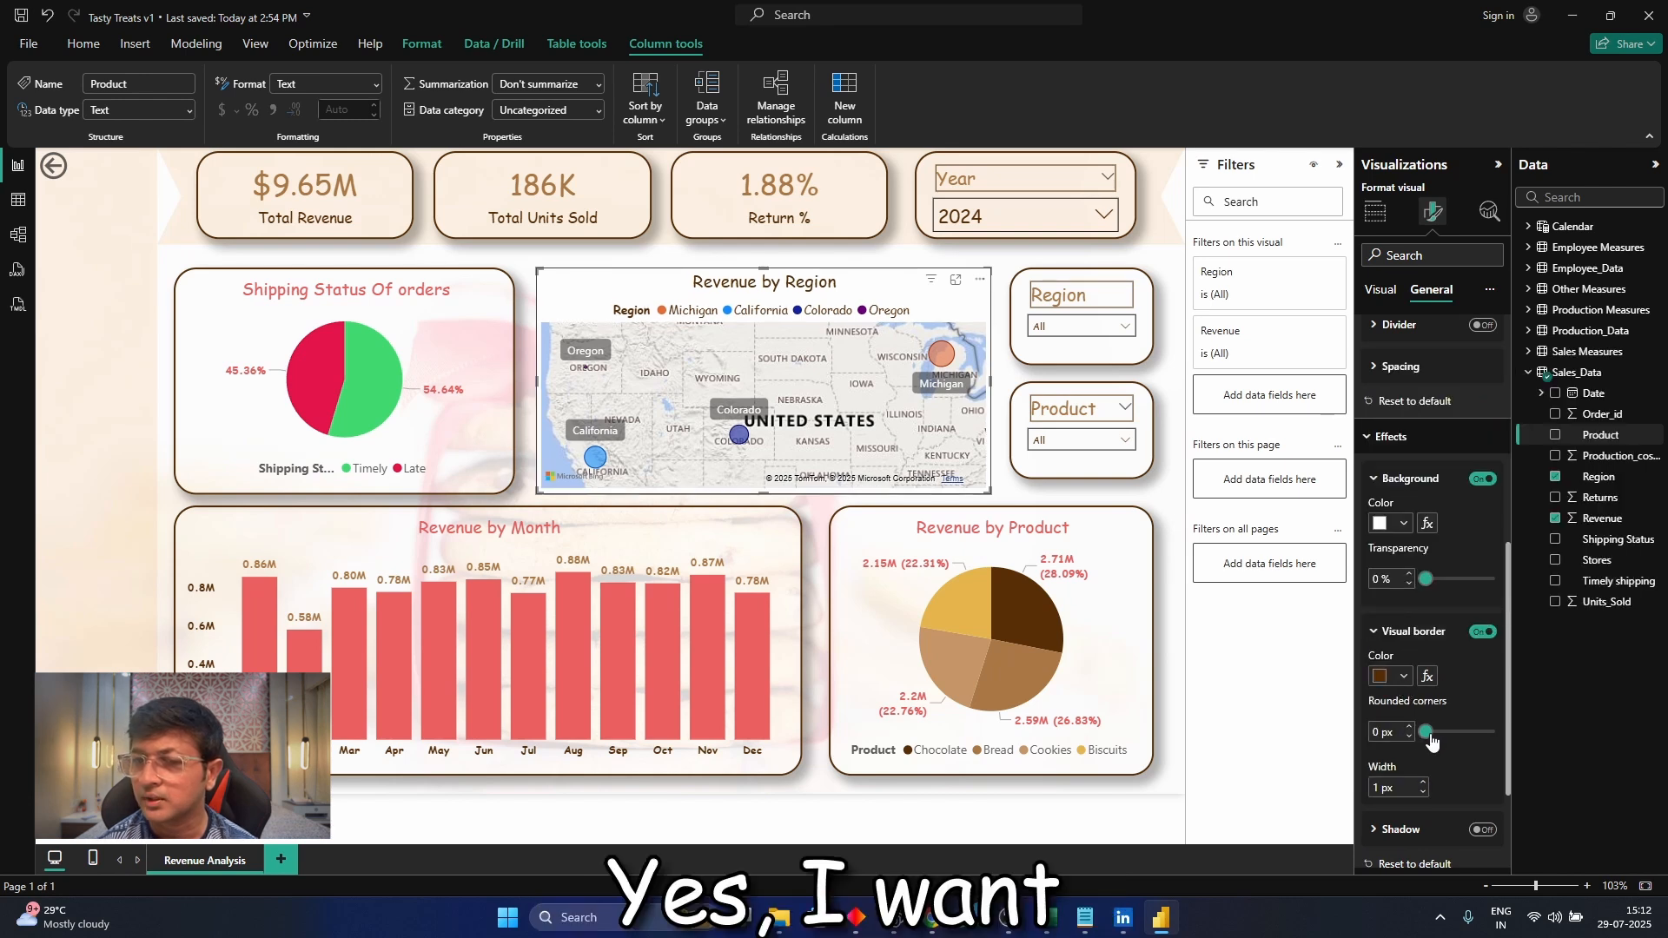
left_click_drag(1426, 734, 1463, 741)
scroll(1400, 701, "down", 3)
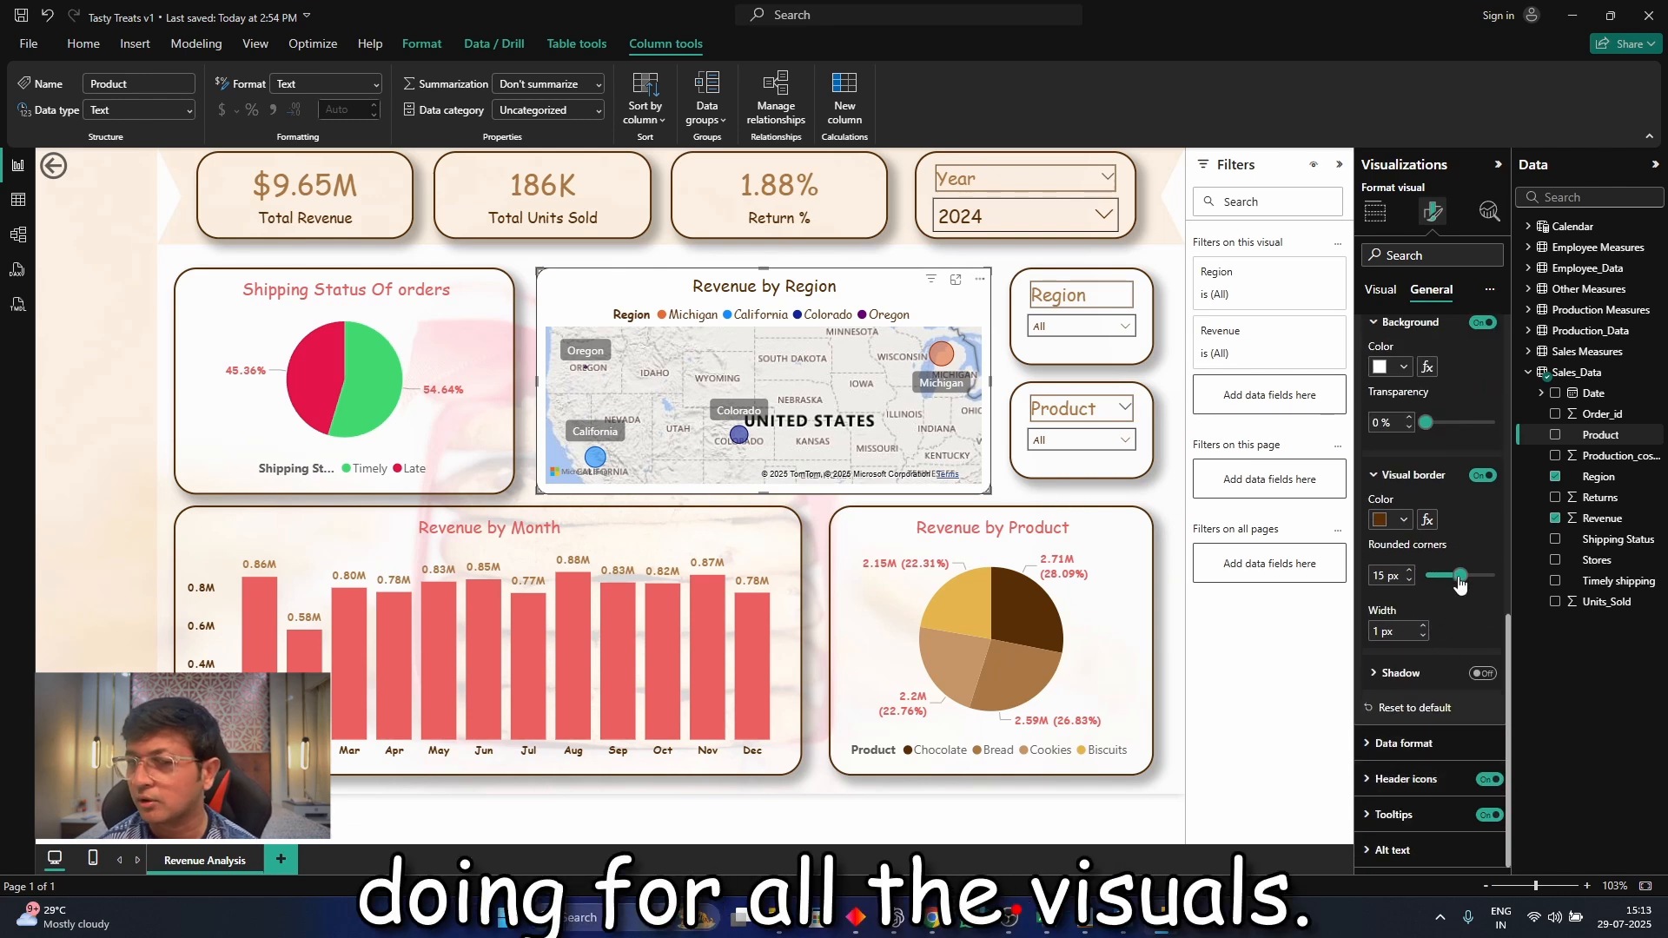
left_click_drag(1461, 576, 1484, 585)
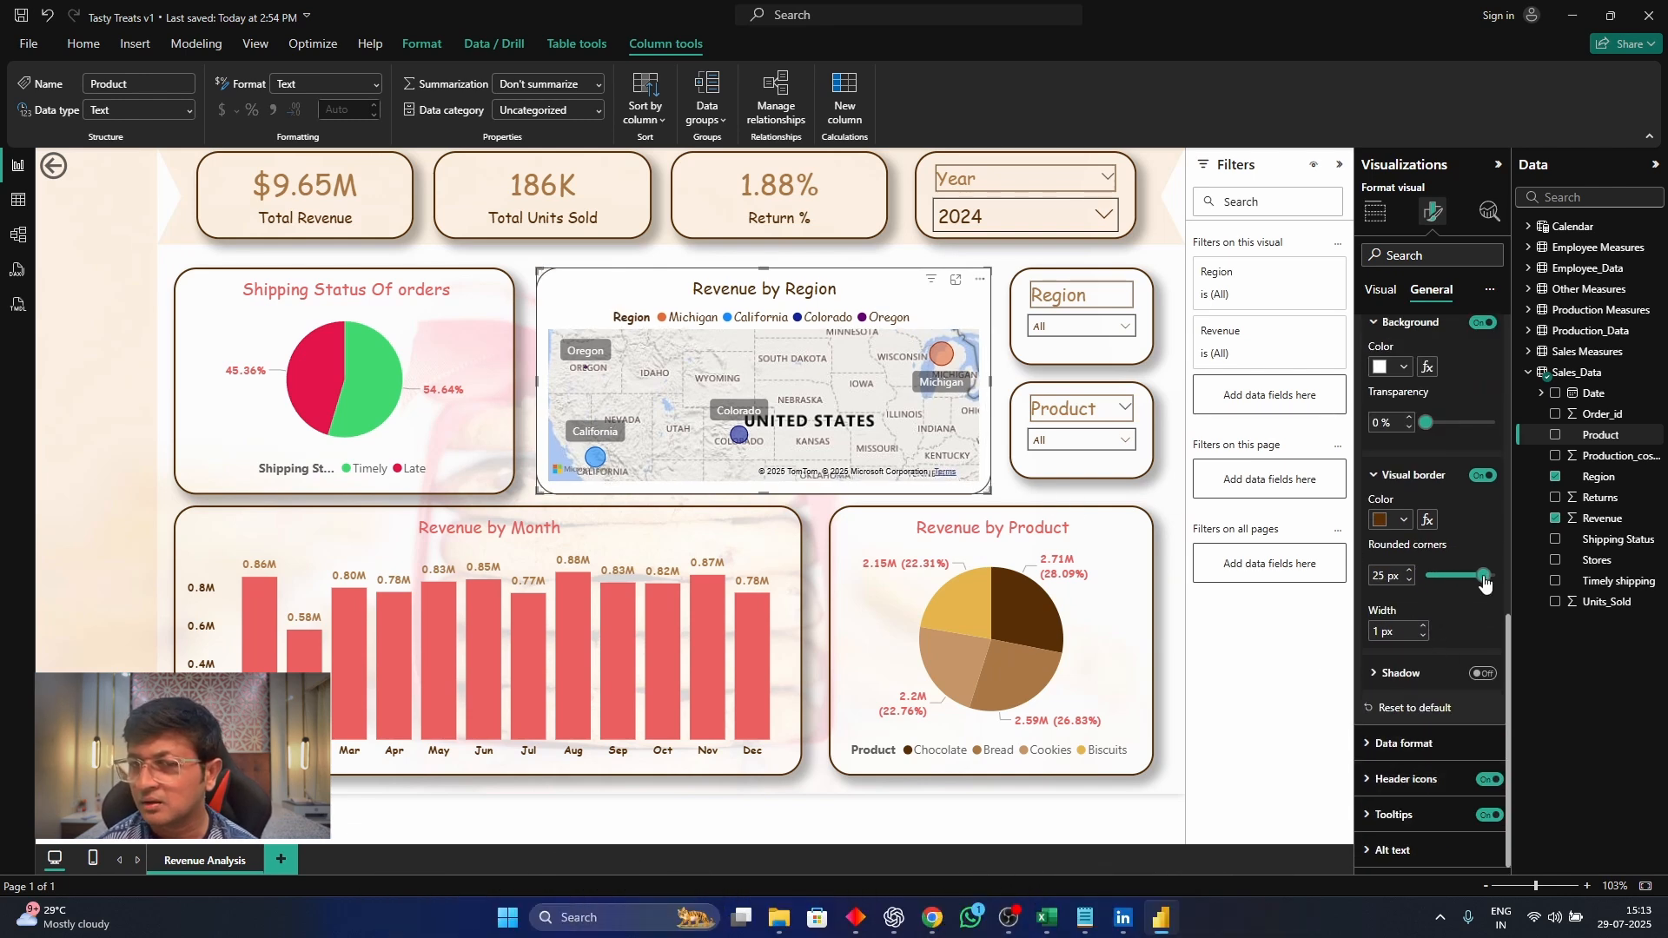
Turn on the map's shadow with black as its color, and delete any blank visual added by accident
left_click(1489, 676)
left_click(1394, 720)
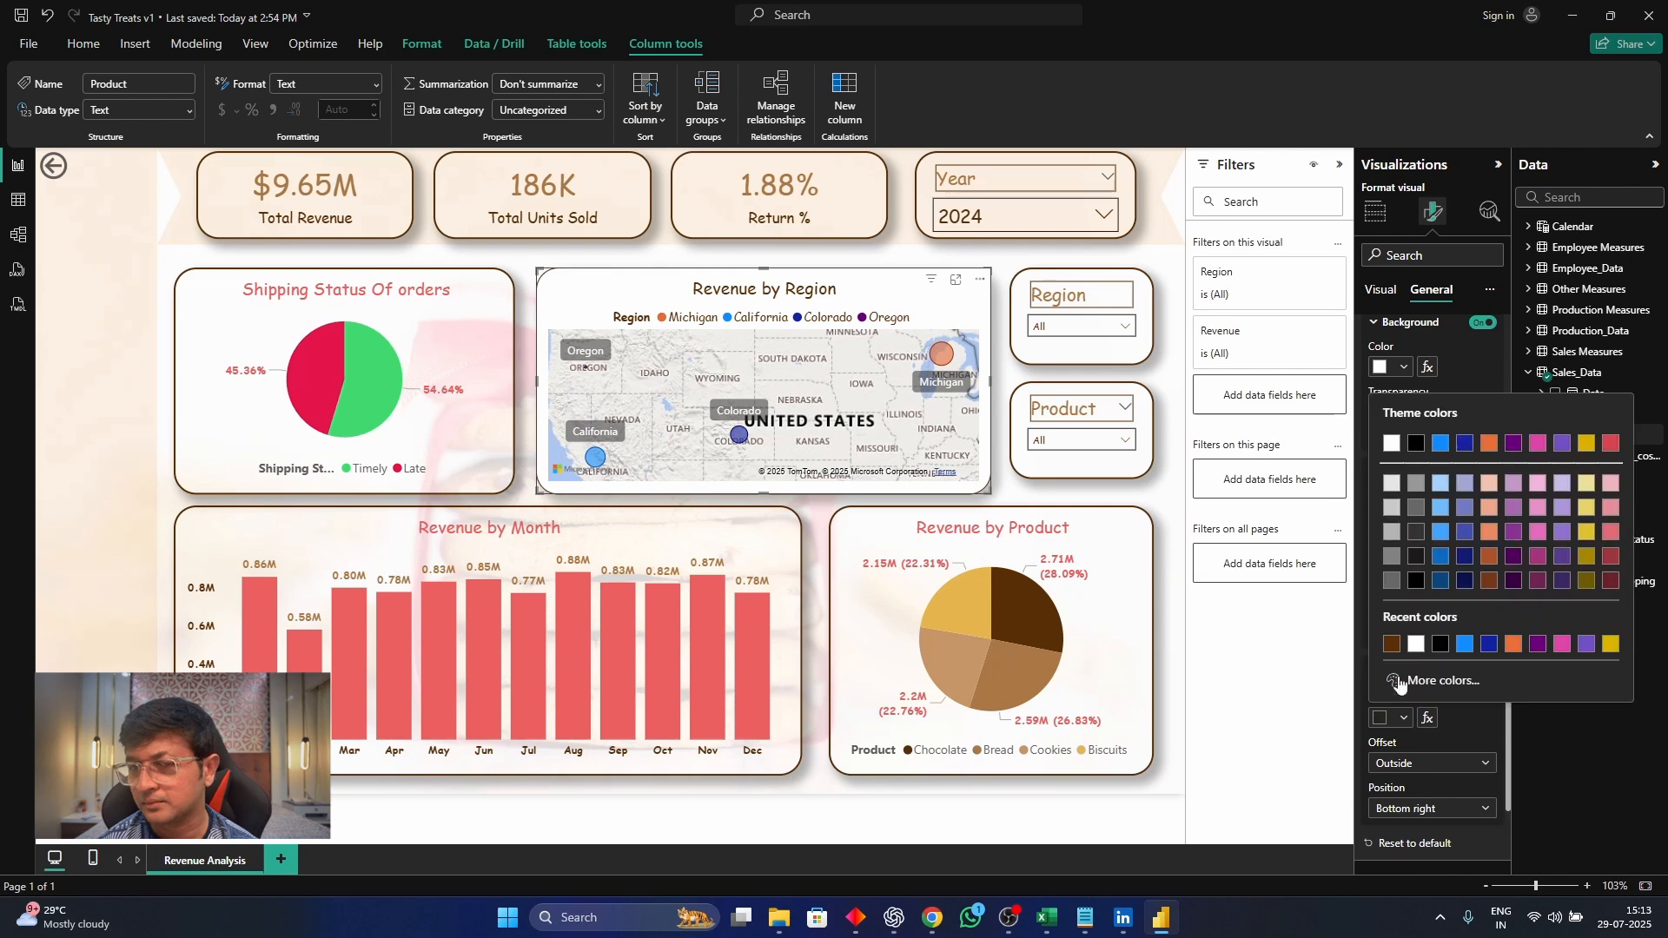
left_click(1437, 644)
scroll(1425, 651, "down", 3)
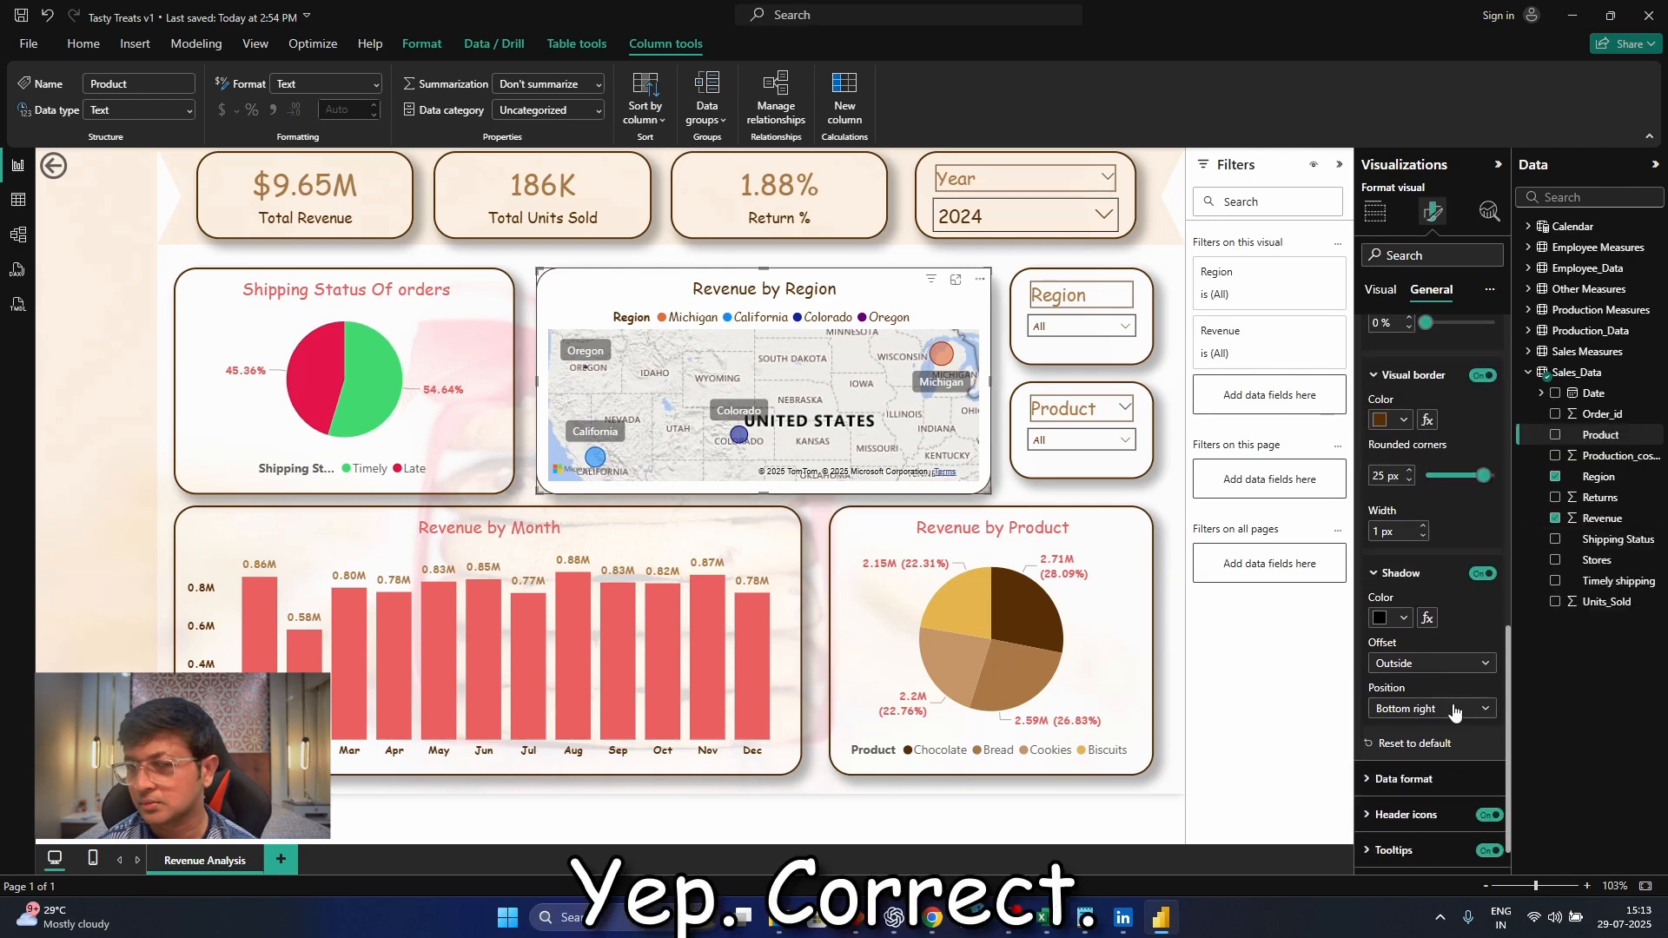
double_click(1175, 508)
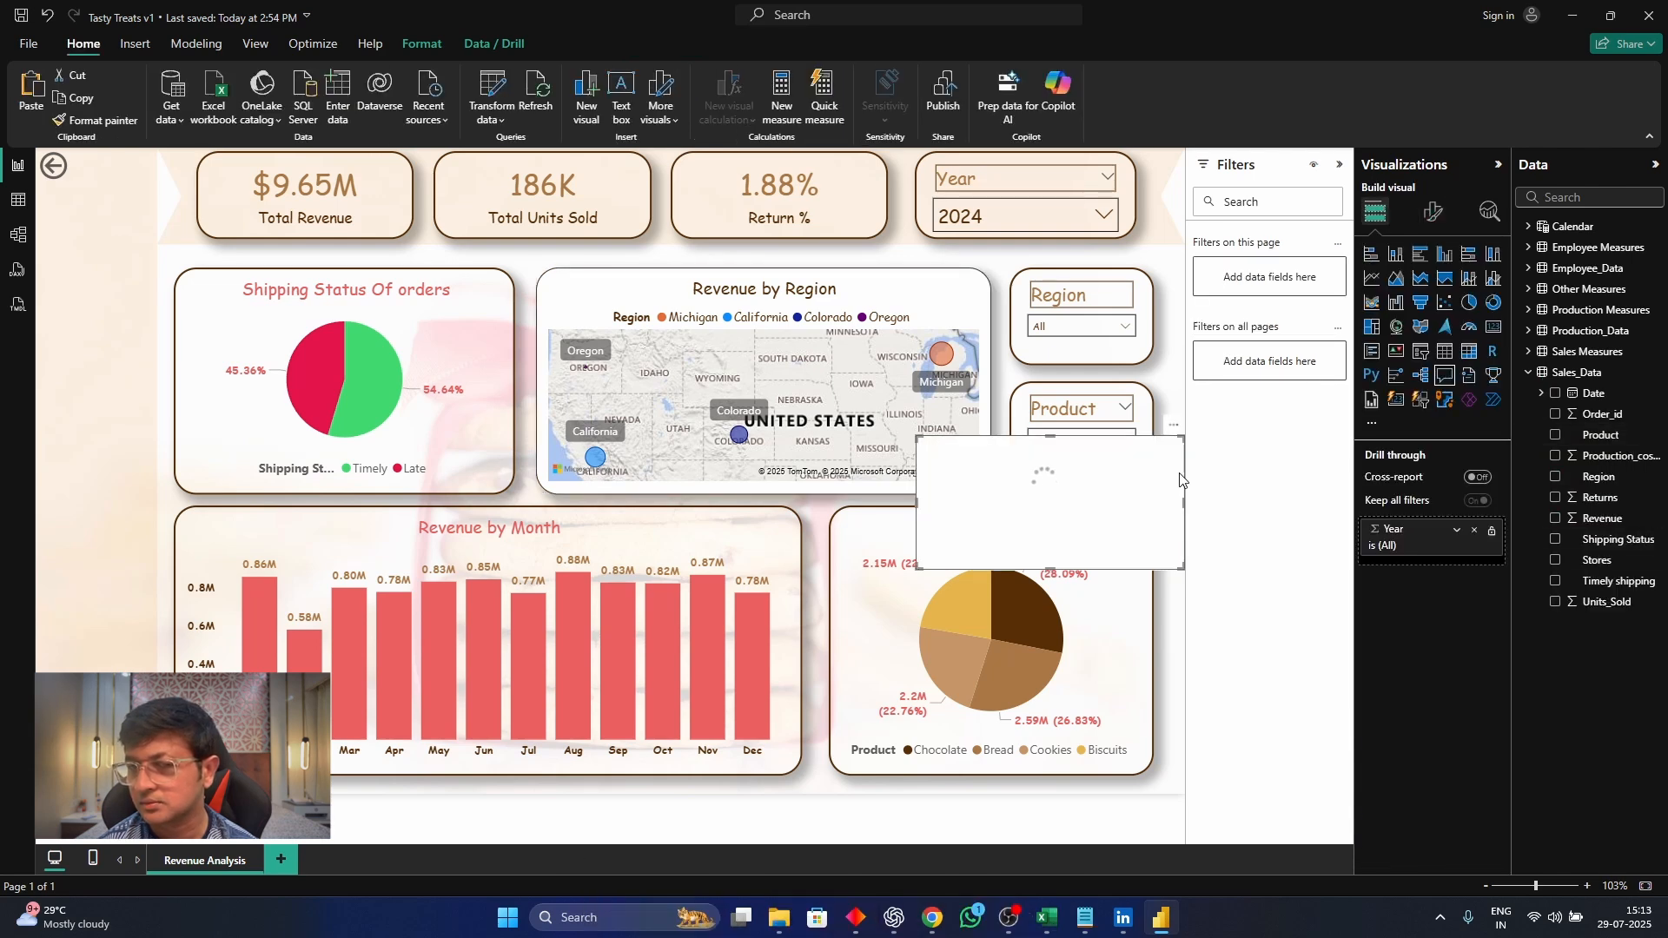
key("Delete")
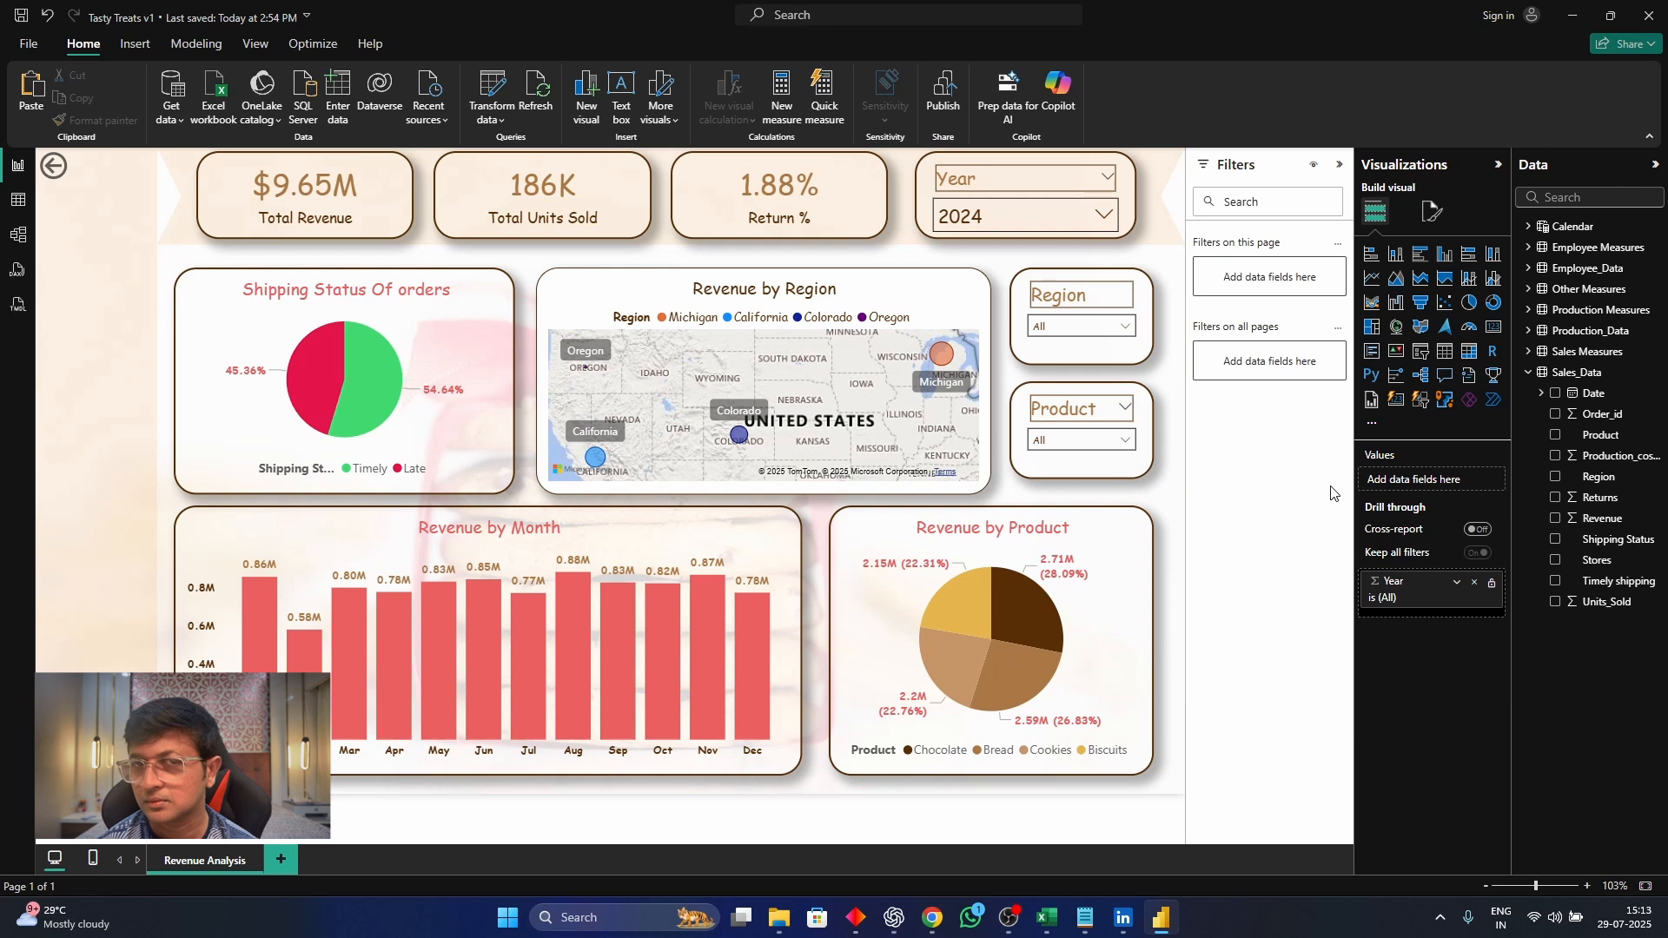
Turn off the map visual's background and deselect the visual
left_click(1155, 314)
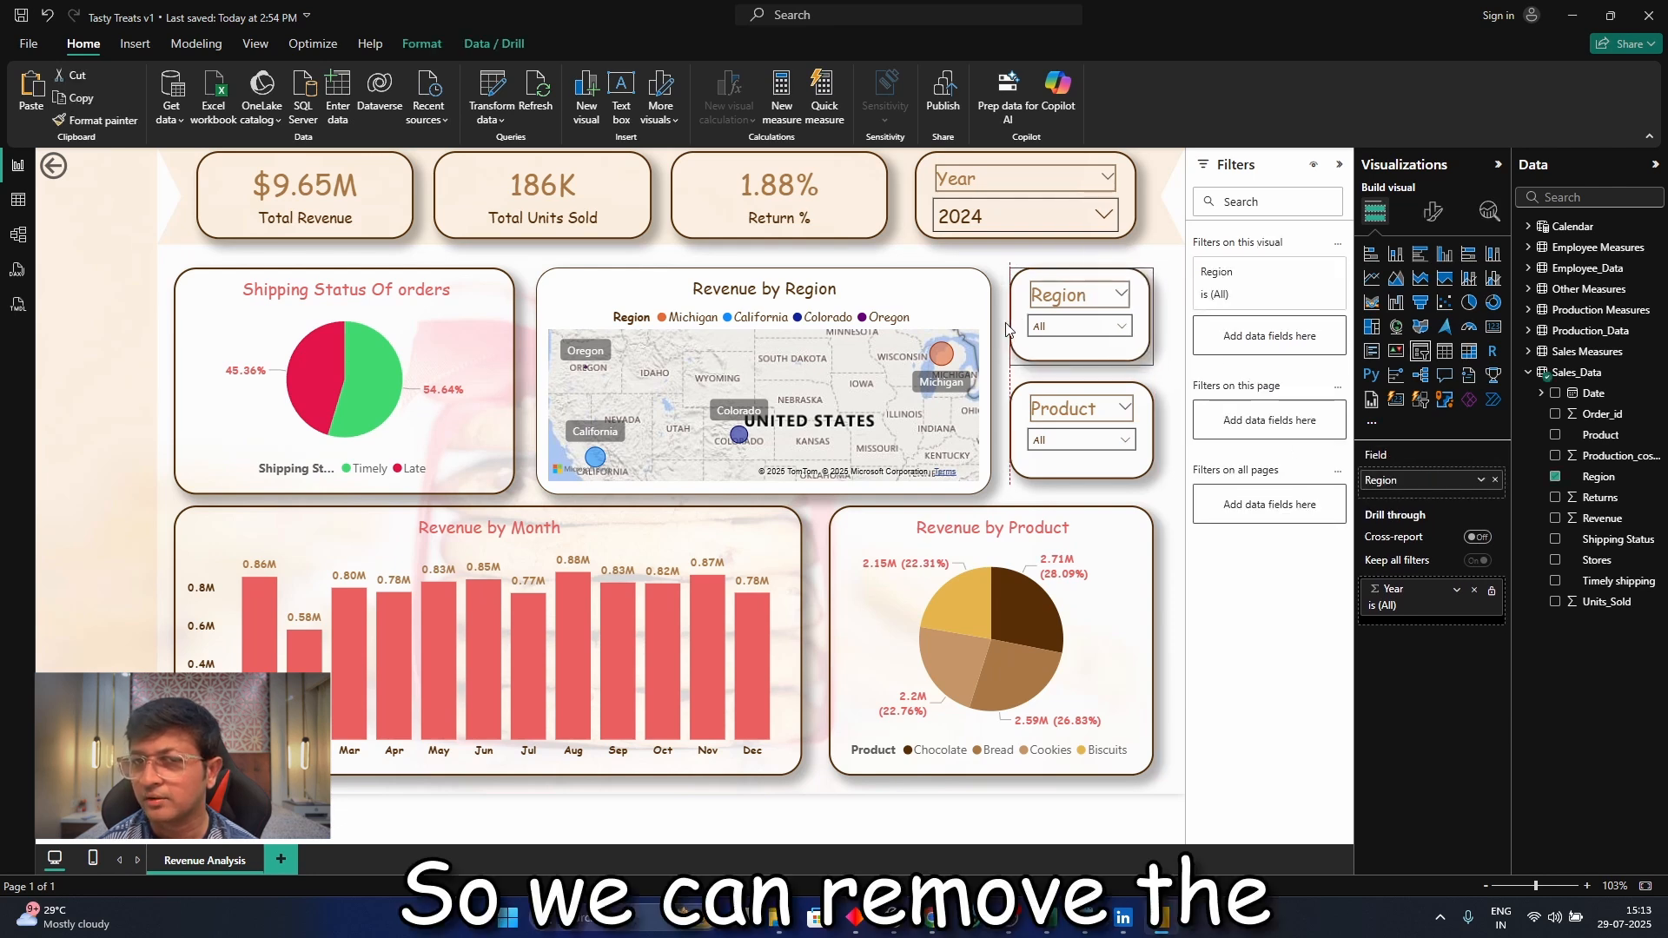
left_click(627, 290)
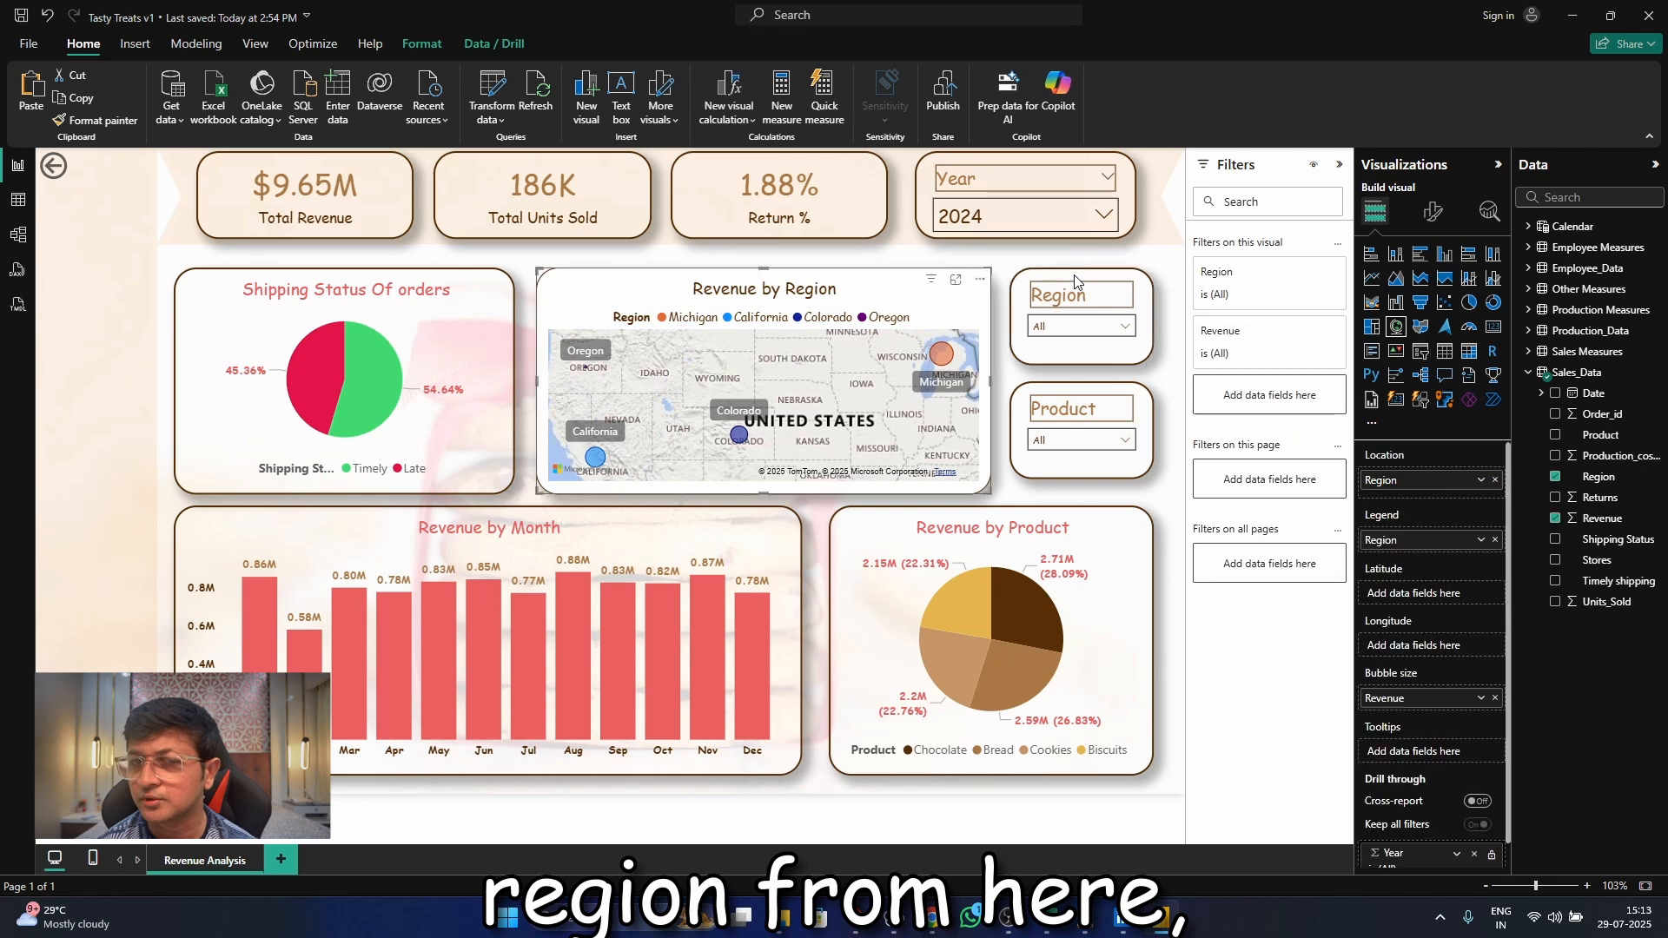
left_click(1434, 211)
left_click(1431, 290)
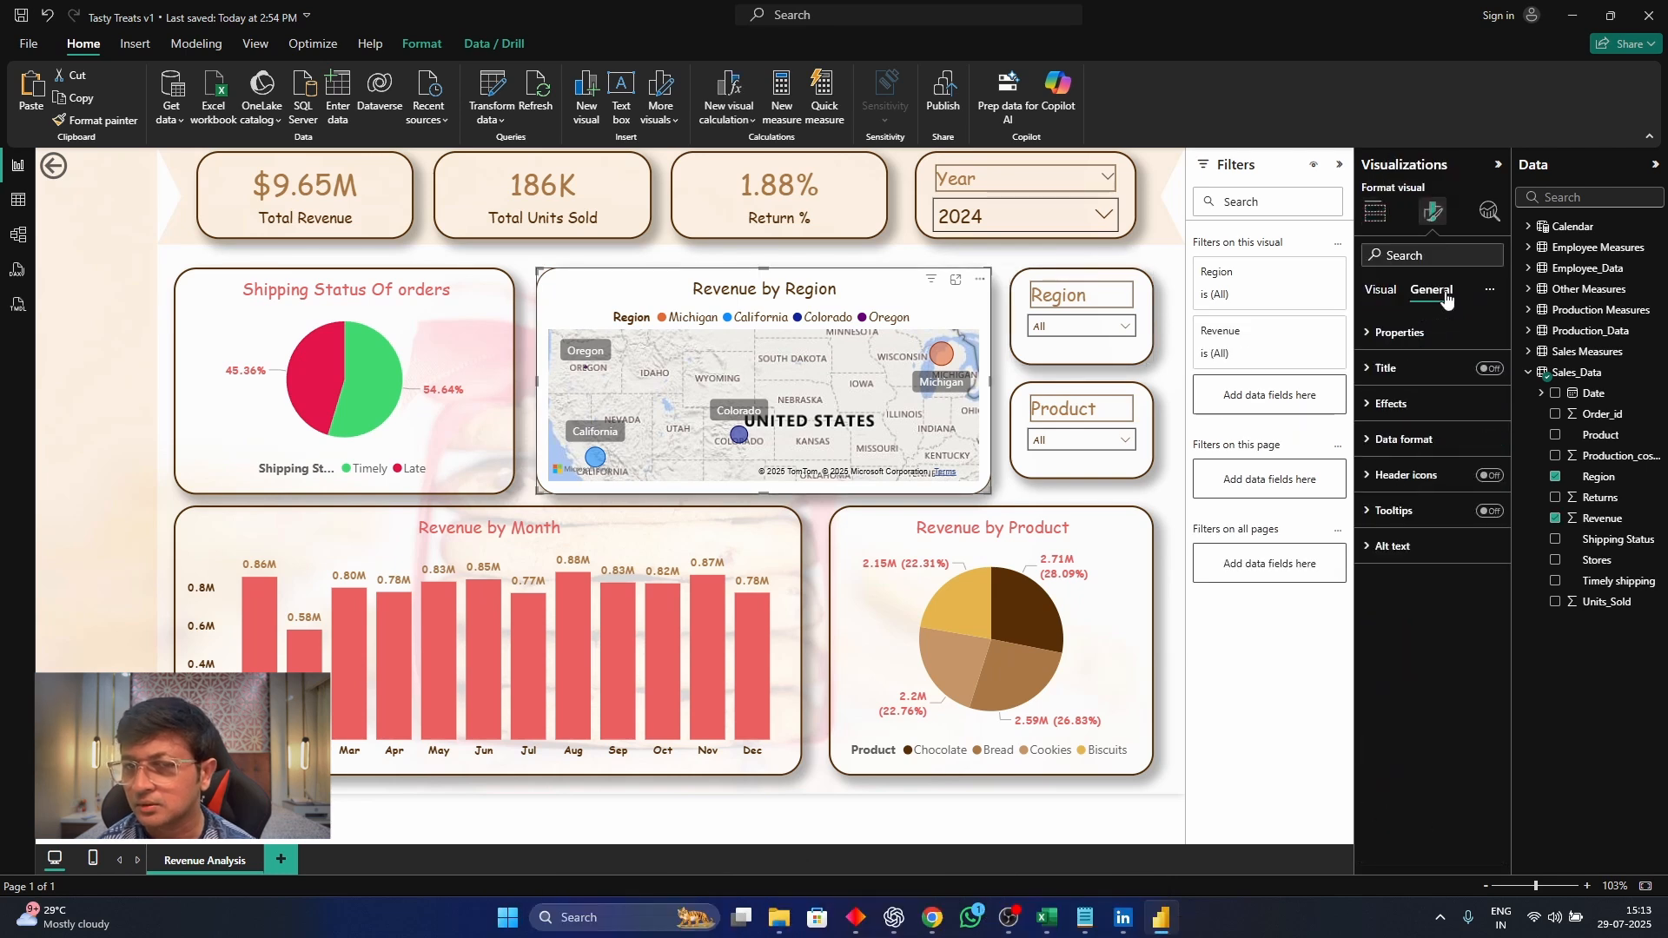
left_click(1442, 405)
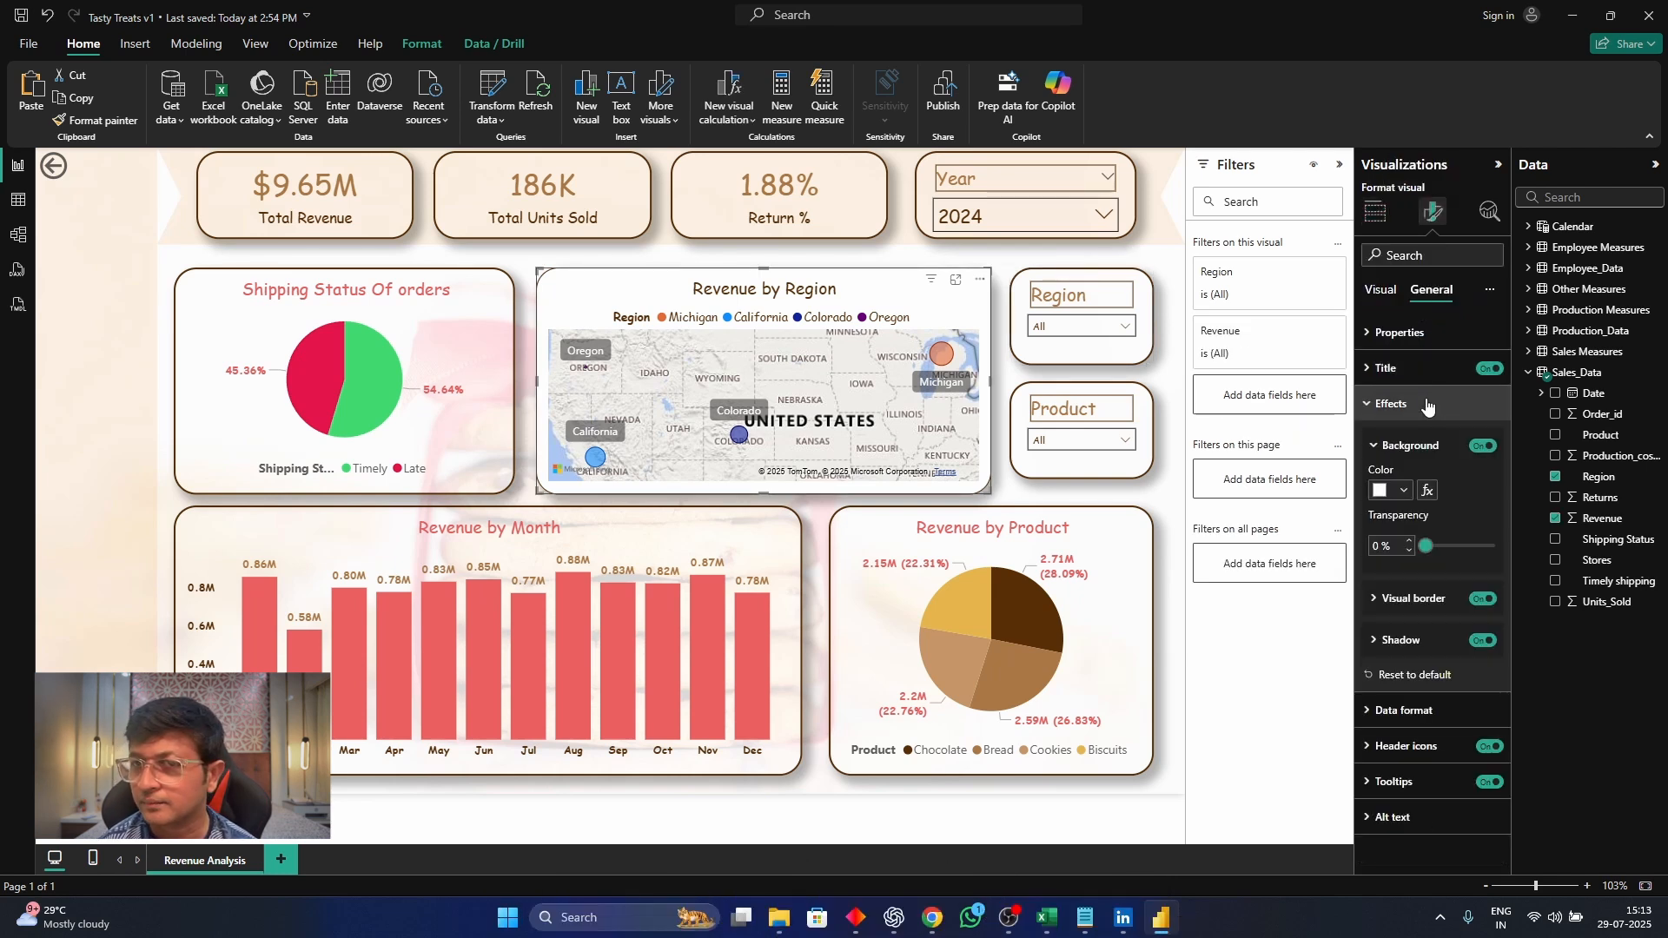
left_click(1487, 448)
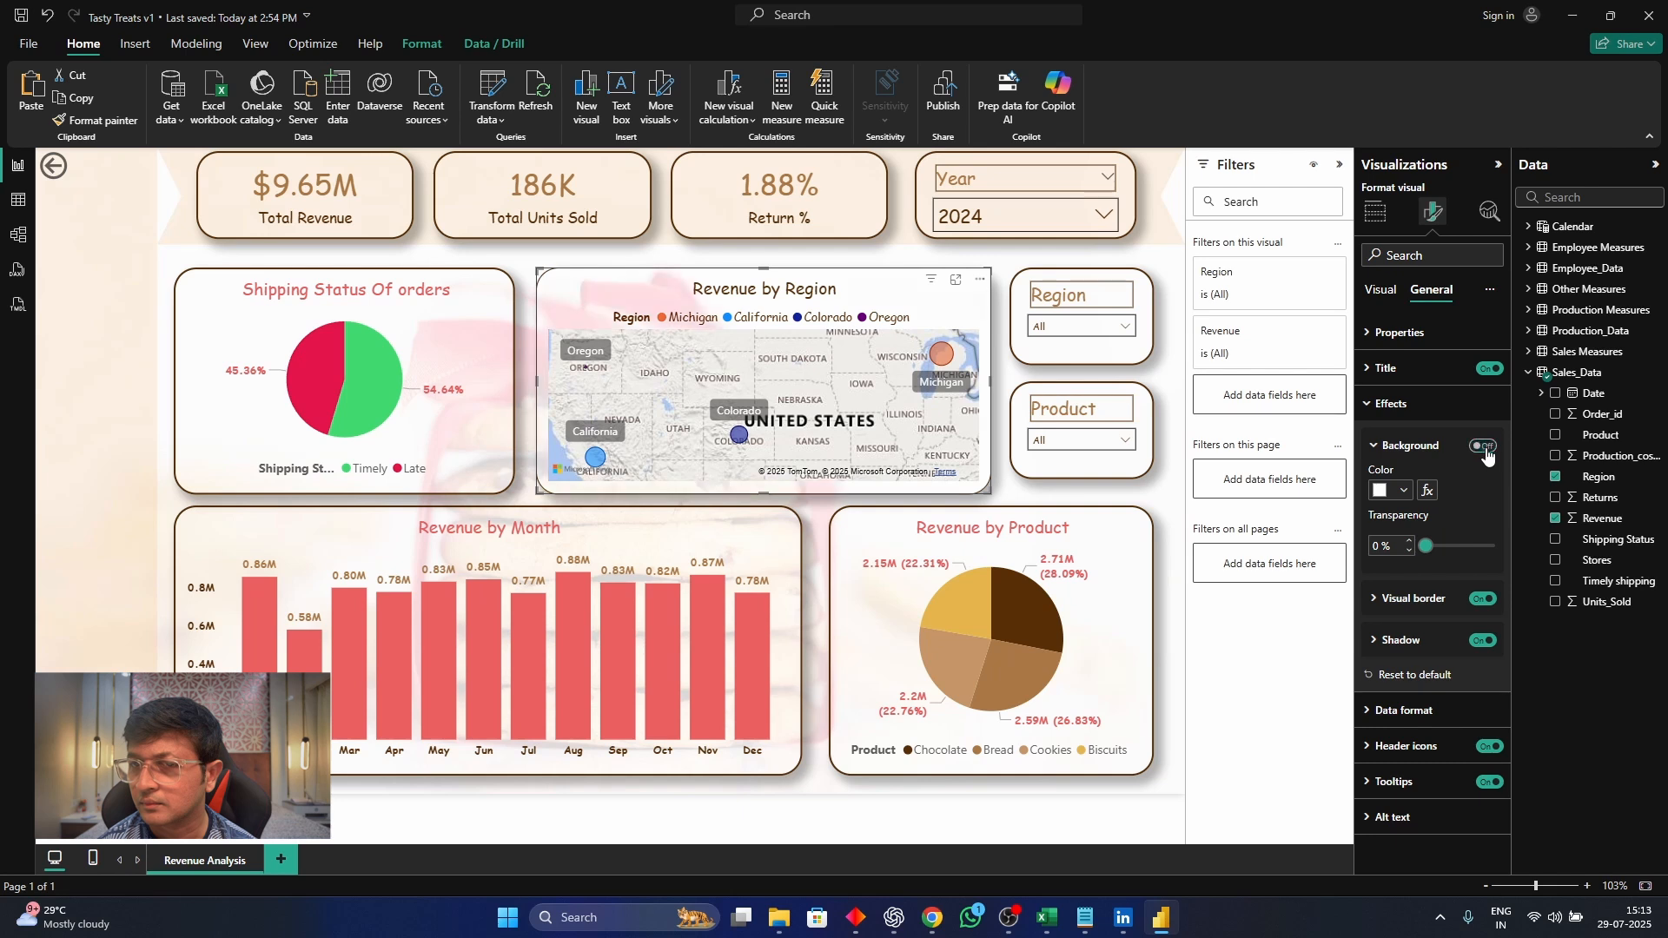
left_click(1164, 282)
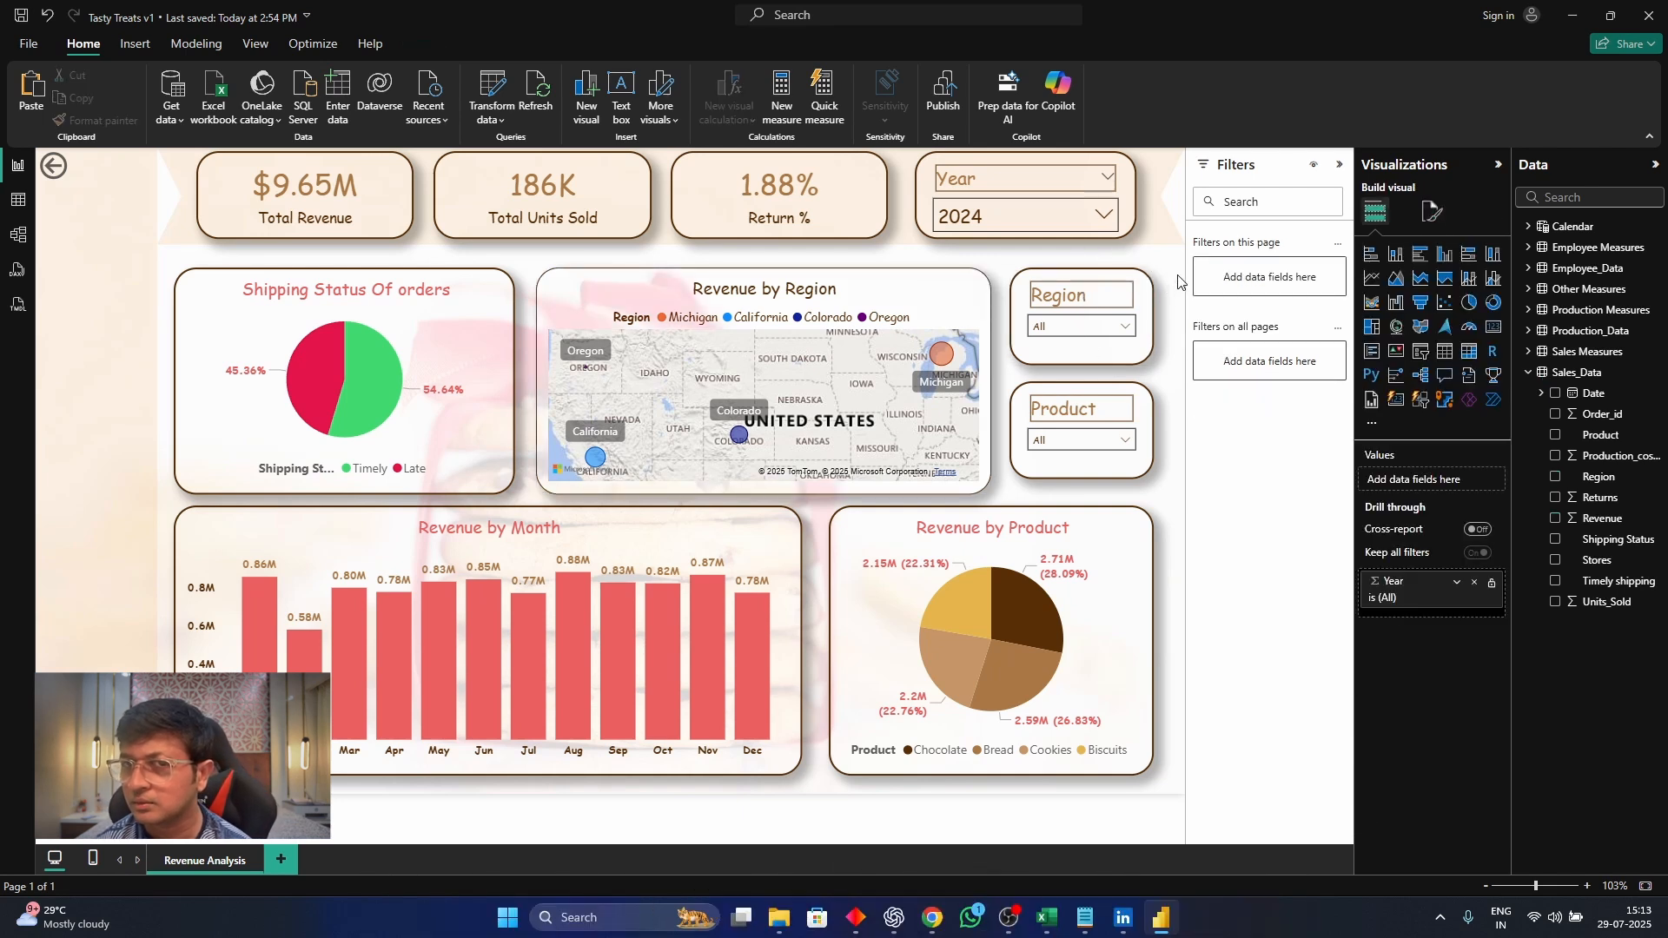
Test the Region slicer by filtering the dashboard to California, then clear the selection
left_click(1092, 326)
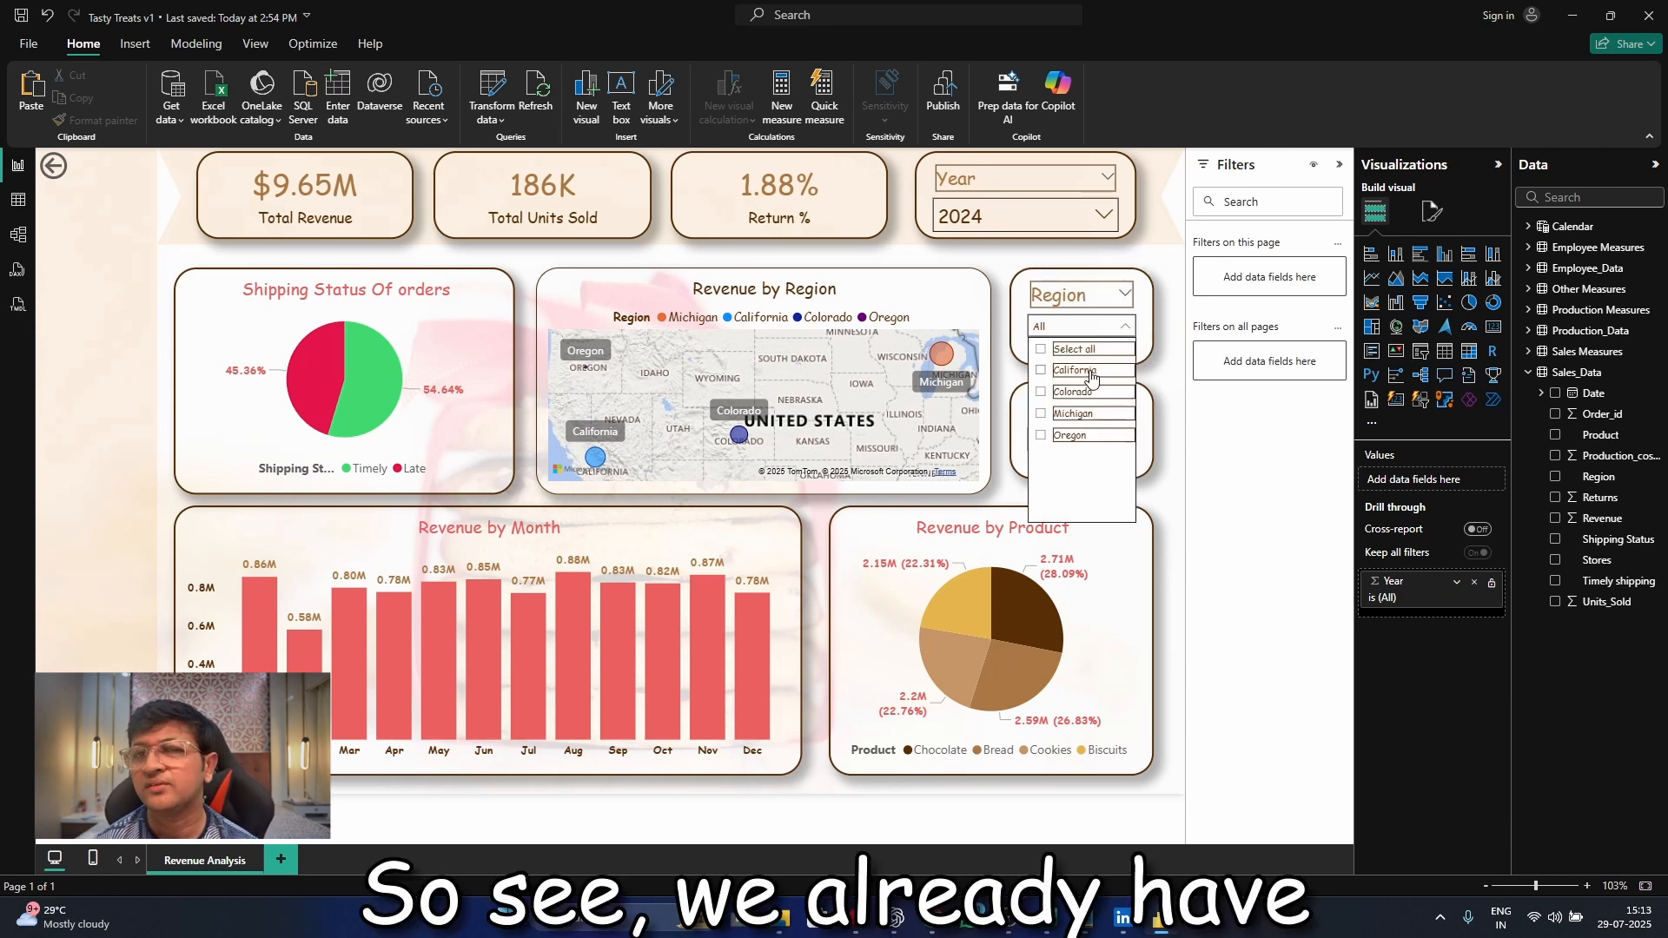
left_click(1042, 371)
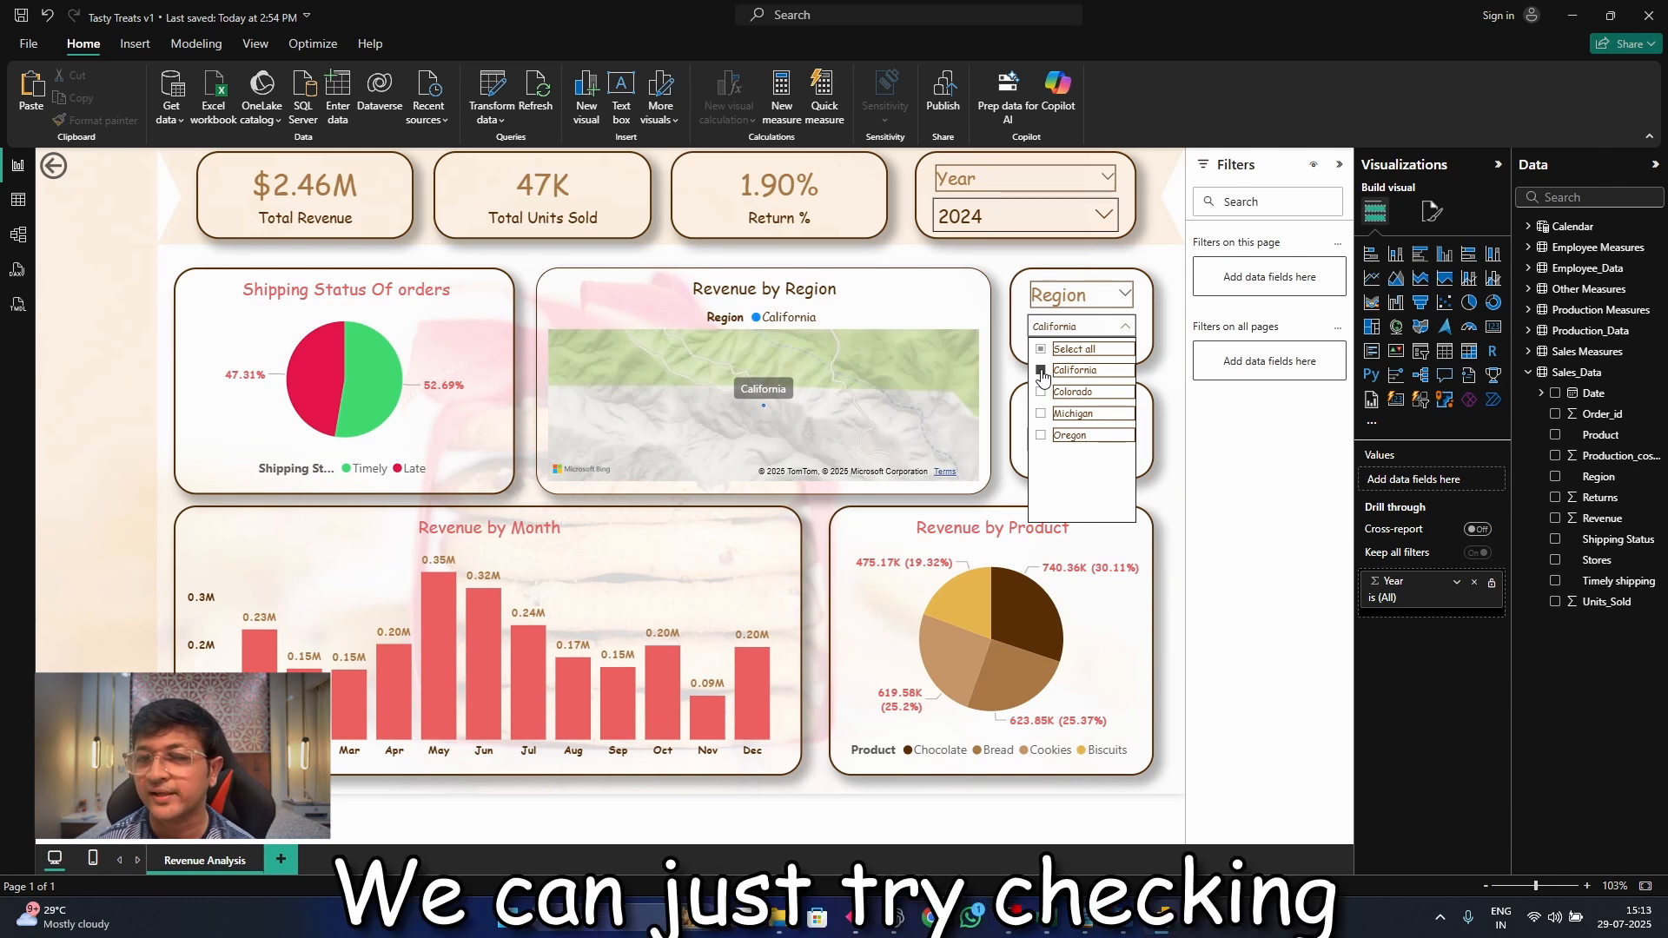
left_click(1042, 371)
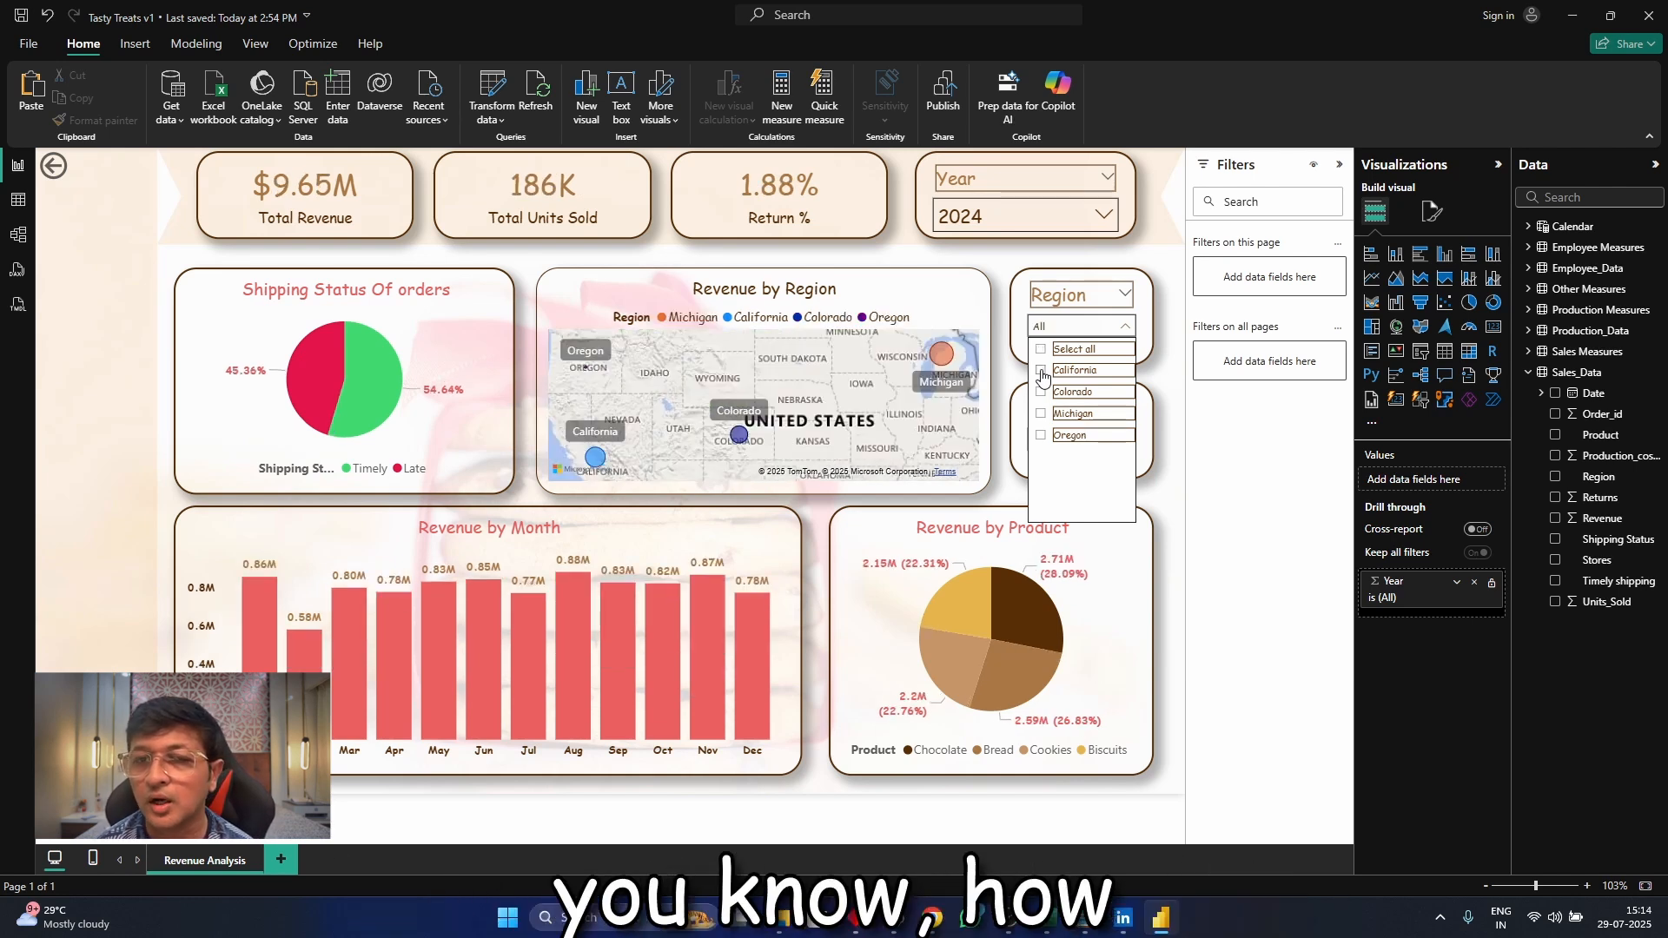
Test the Region slicer by filtering the dashboard to Colorado, then clear the selection and close the slicer's list
left_click(1042, 393)
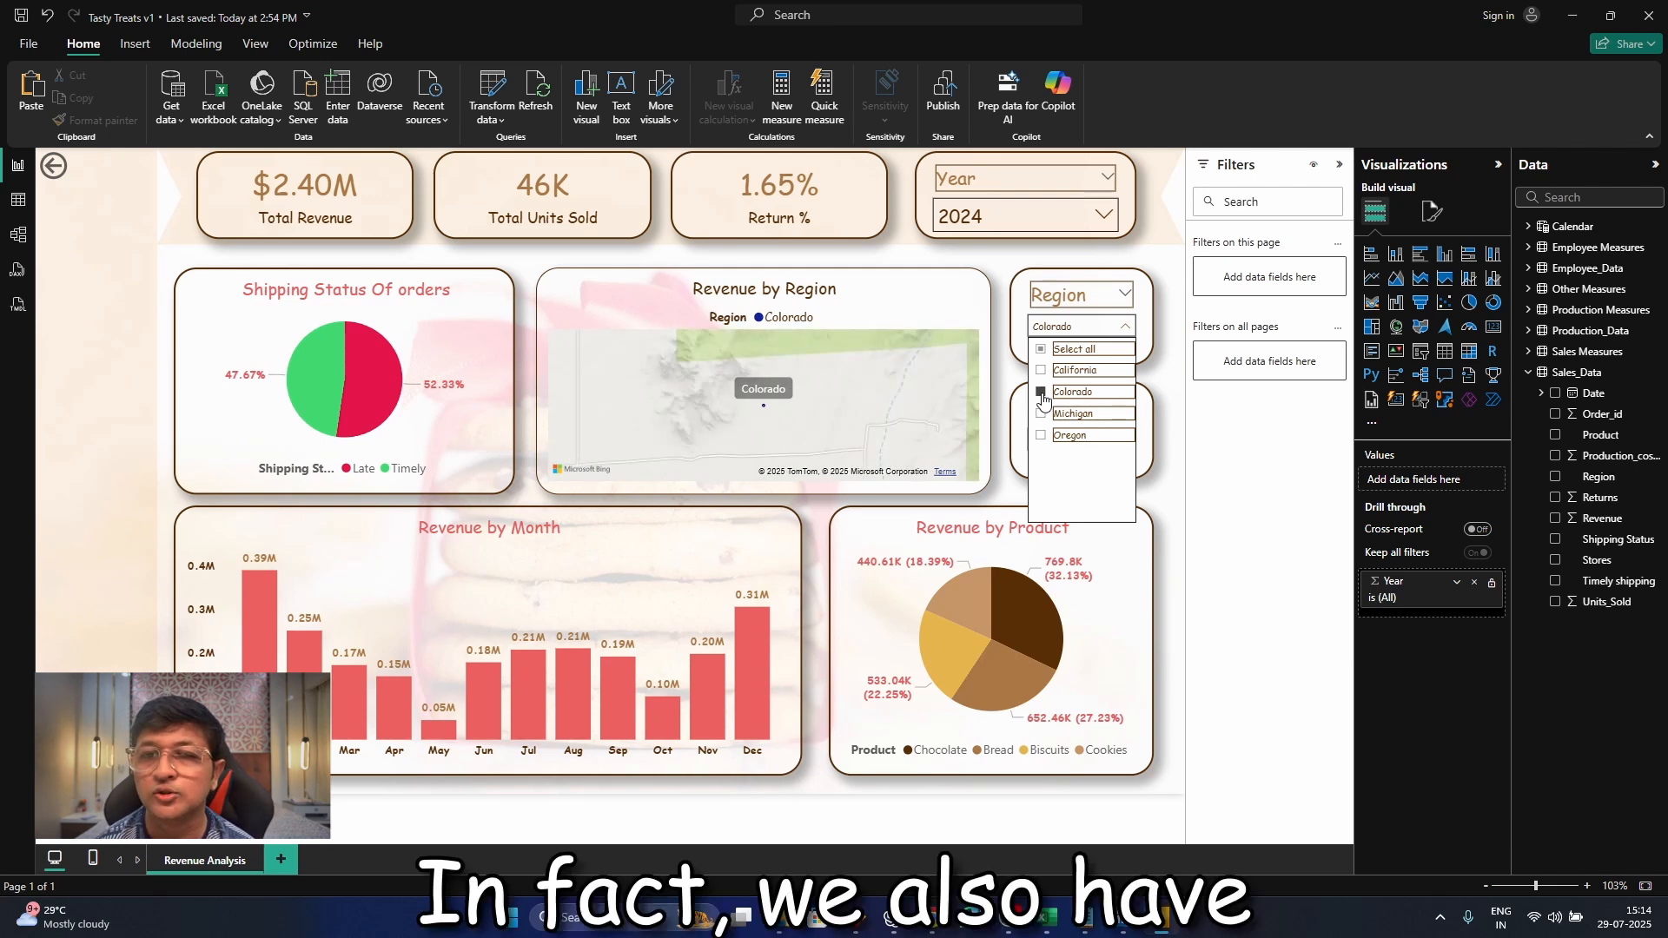
left_click(1042, 393)
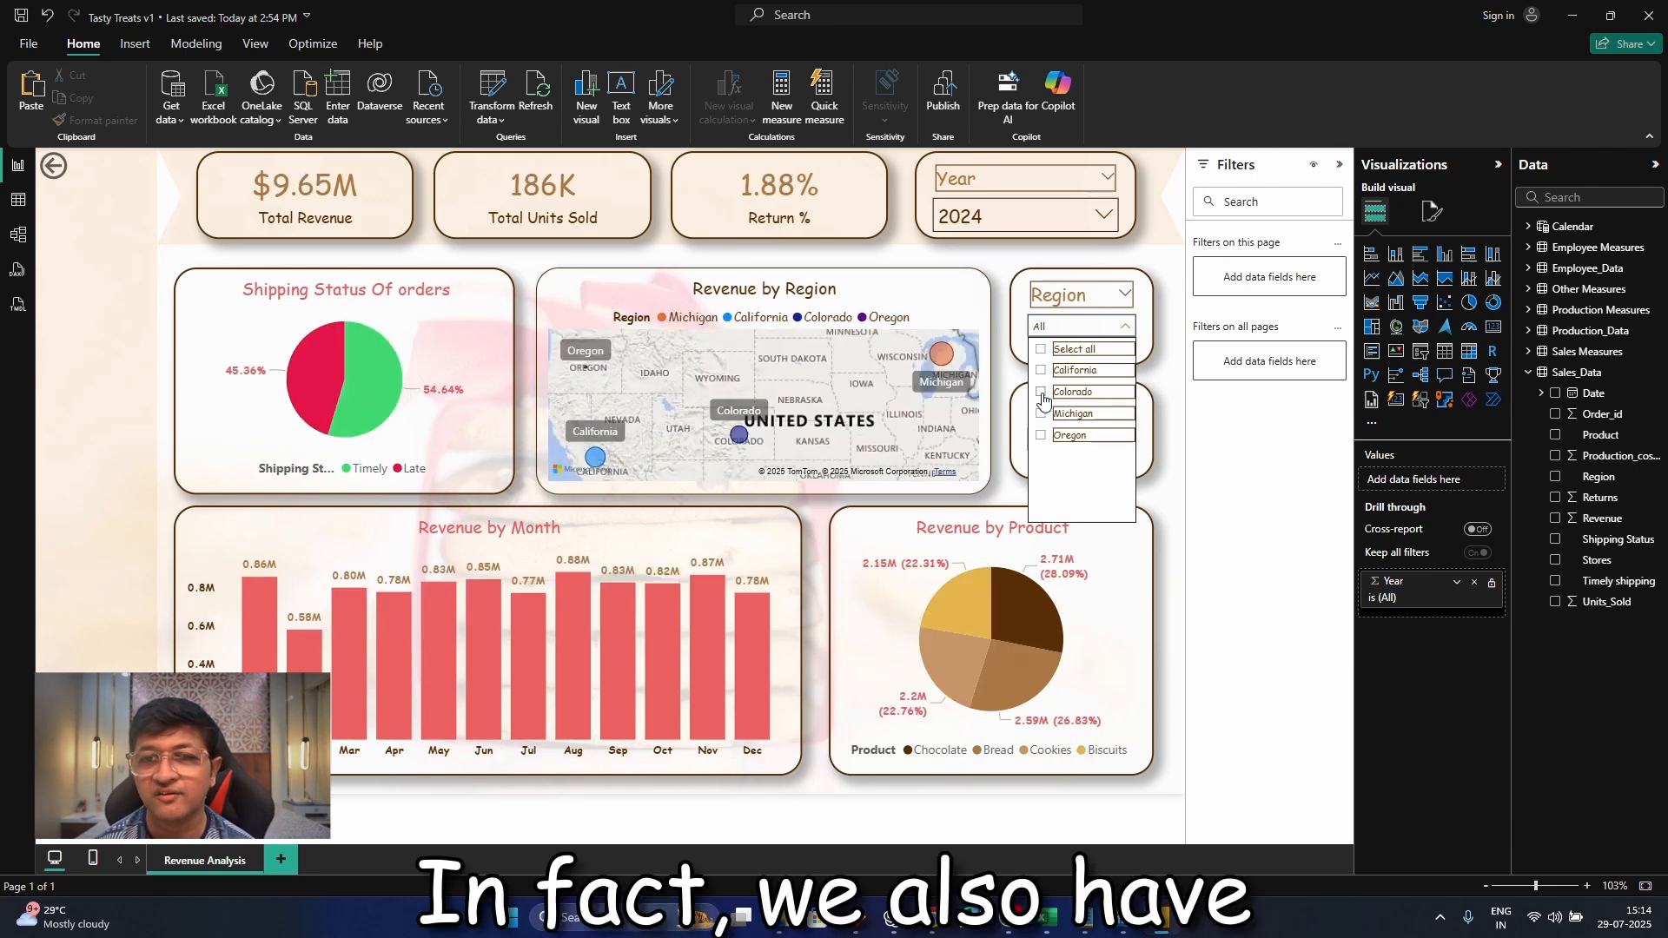
left_click(1176, 285)
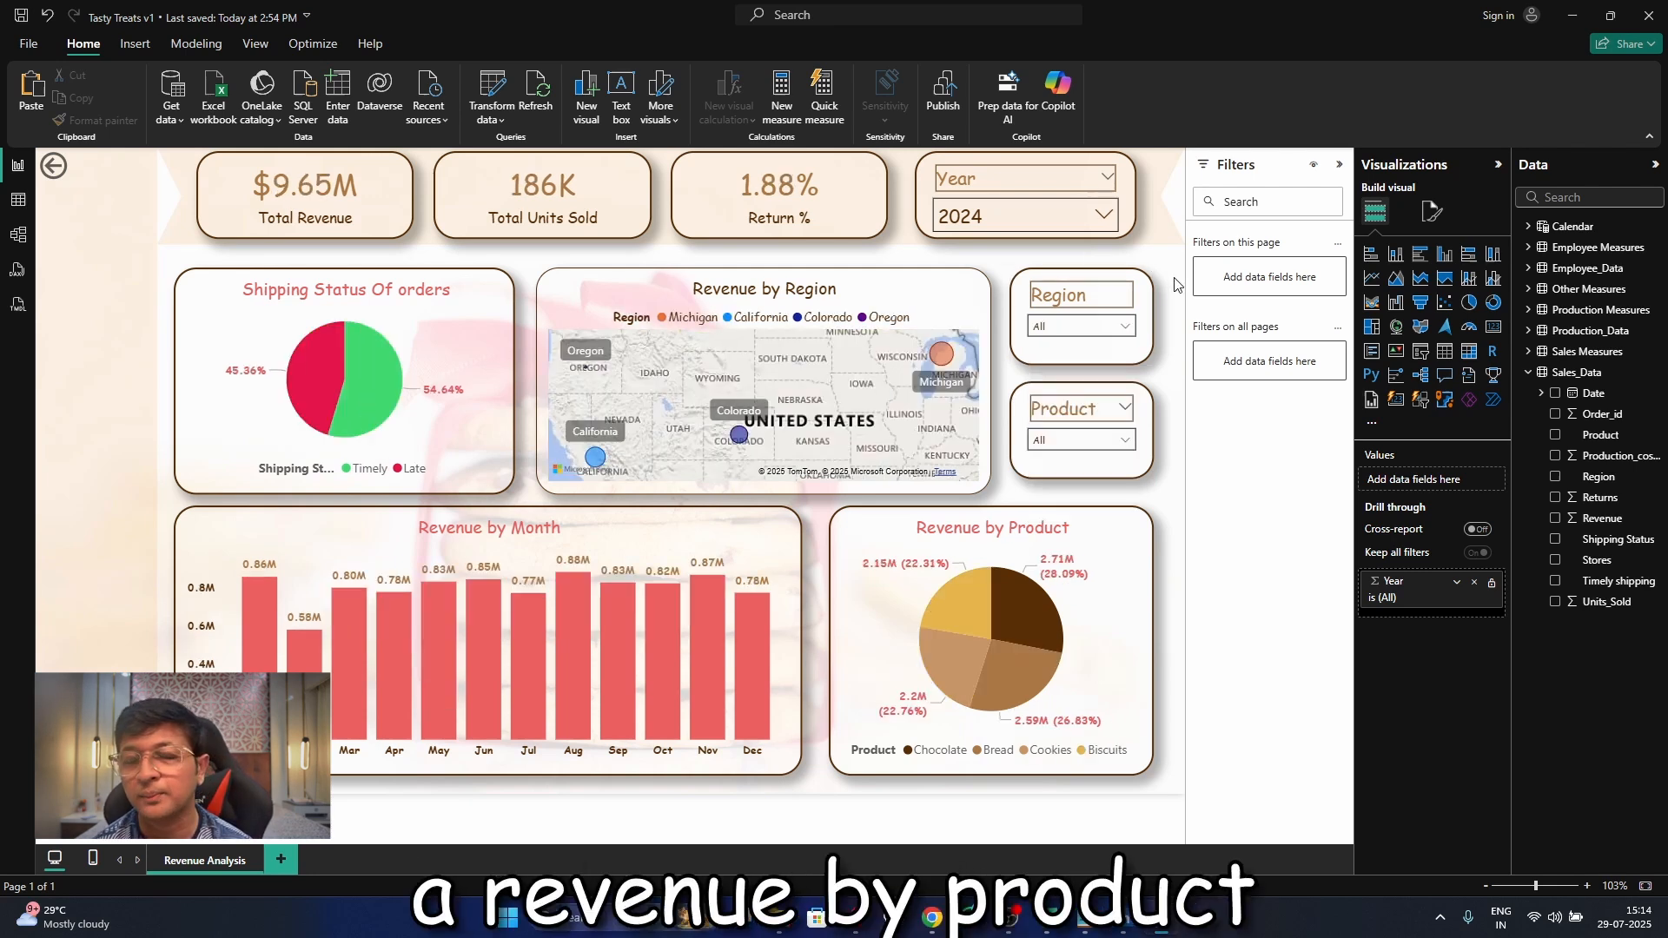
Test cross-filtering from the Revenue by Region map by selecting the Michigan and Colorado bubbles, clearing each selection
left_click(944, 357)
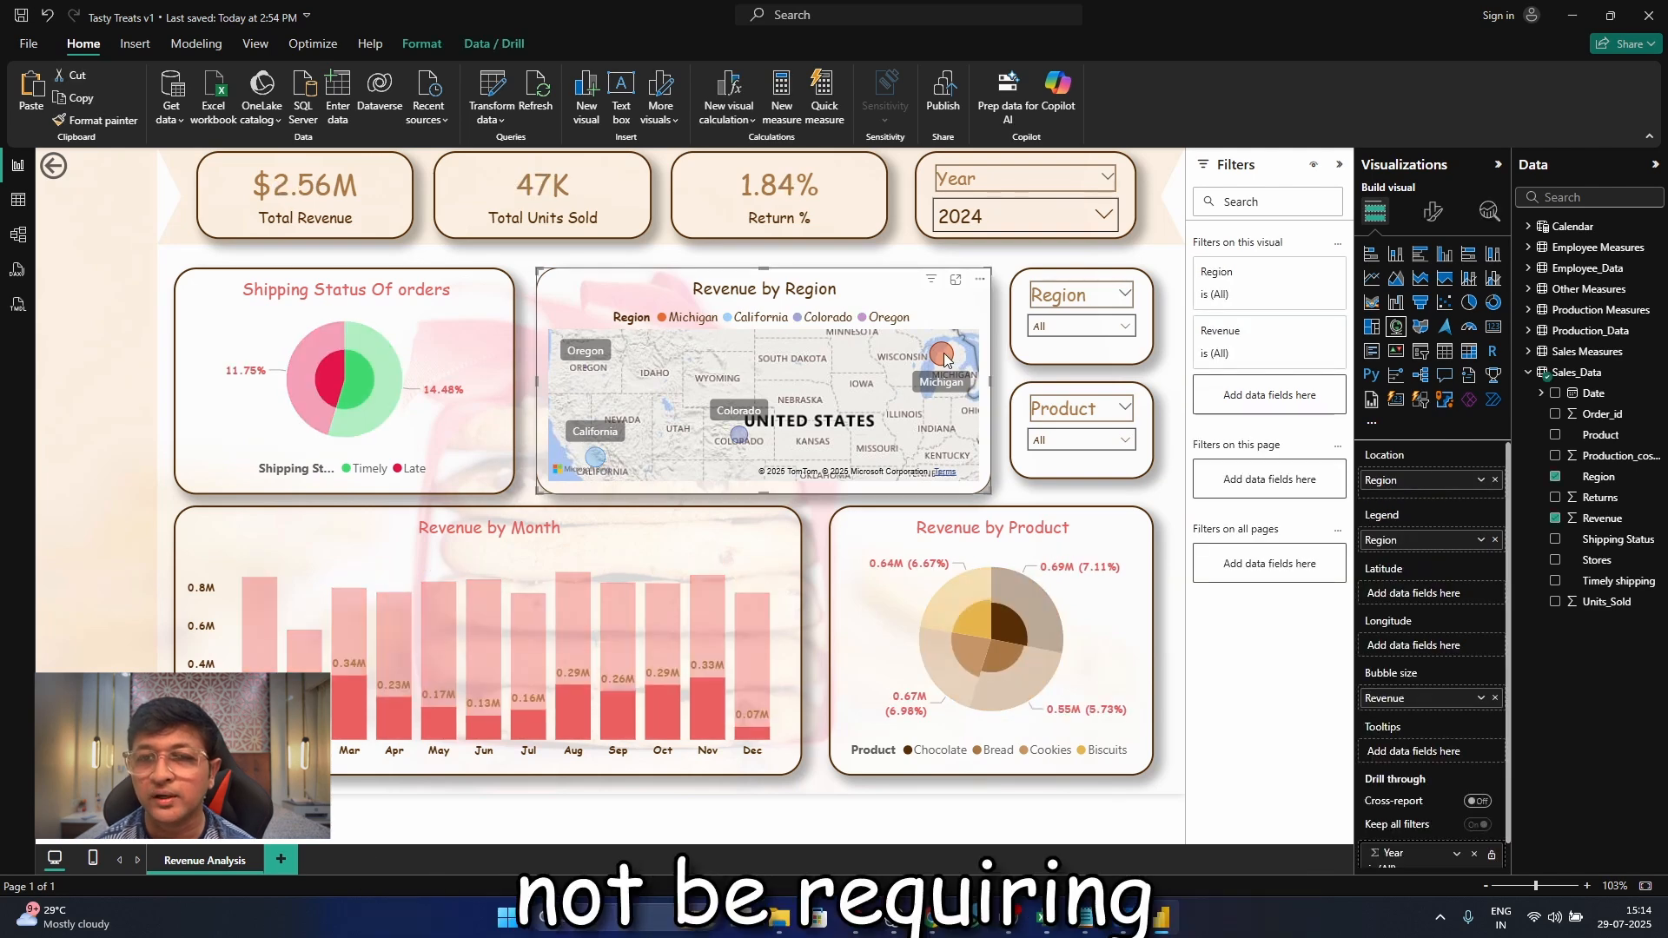
left_click(945, 358)
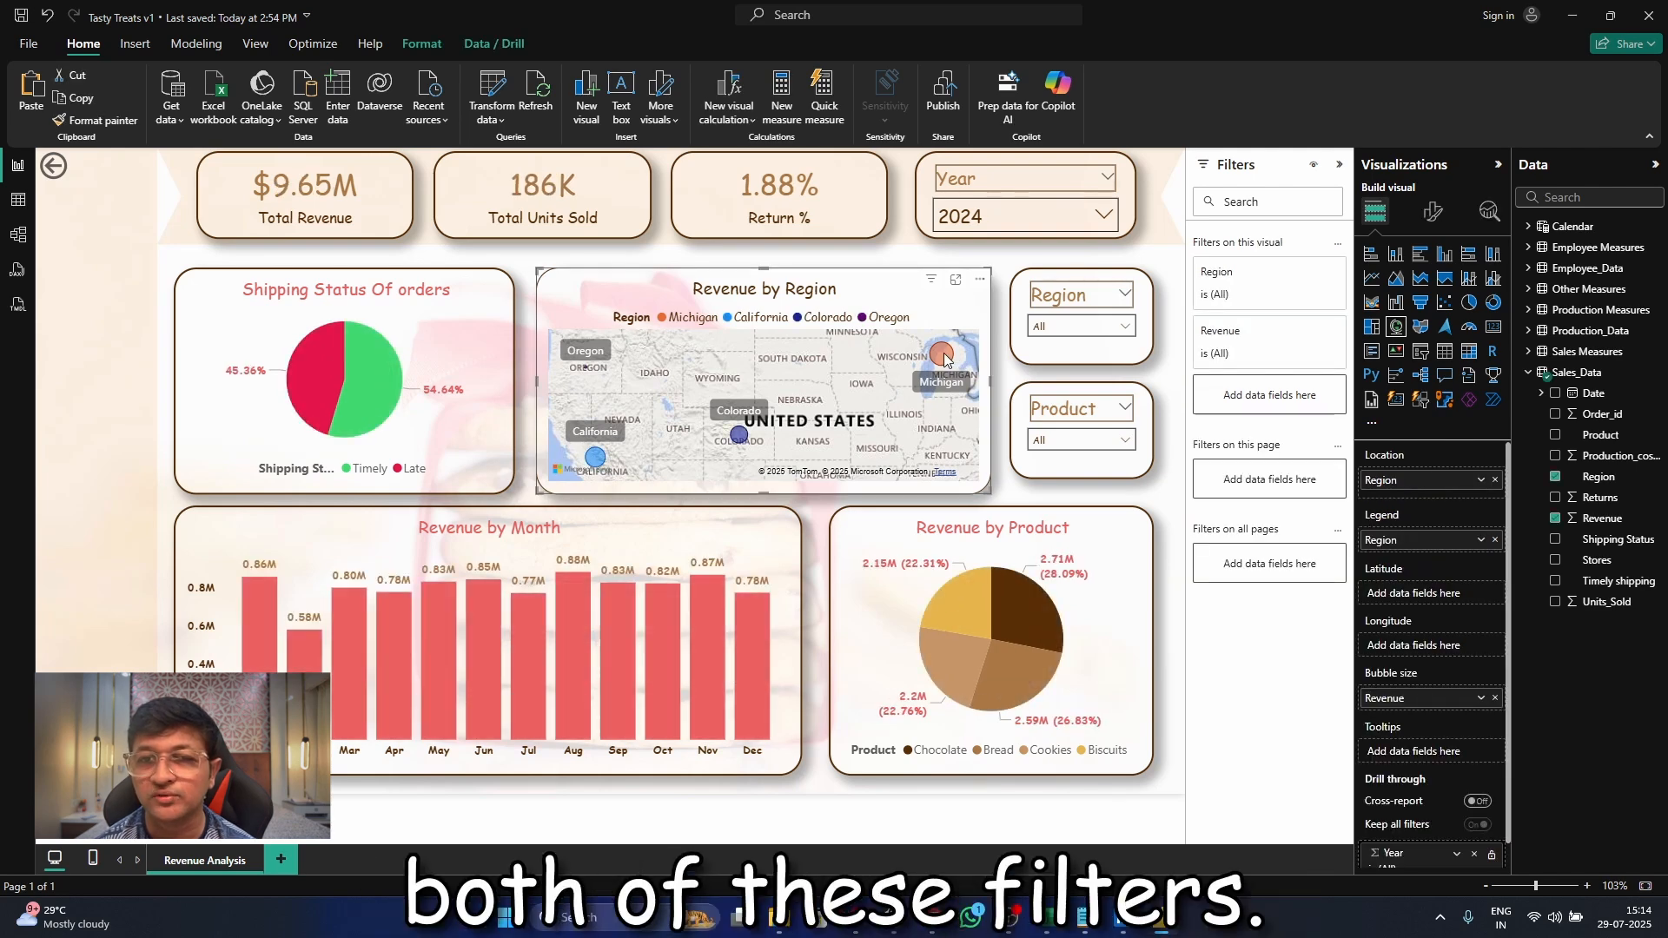
left_click(739, 435)
left_click(738, 435)
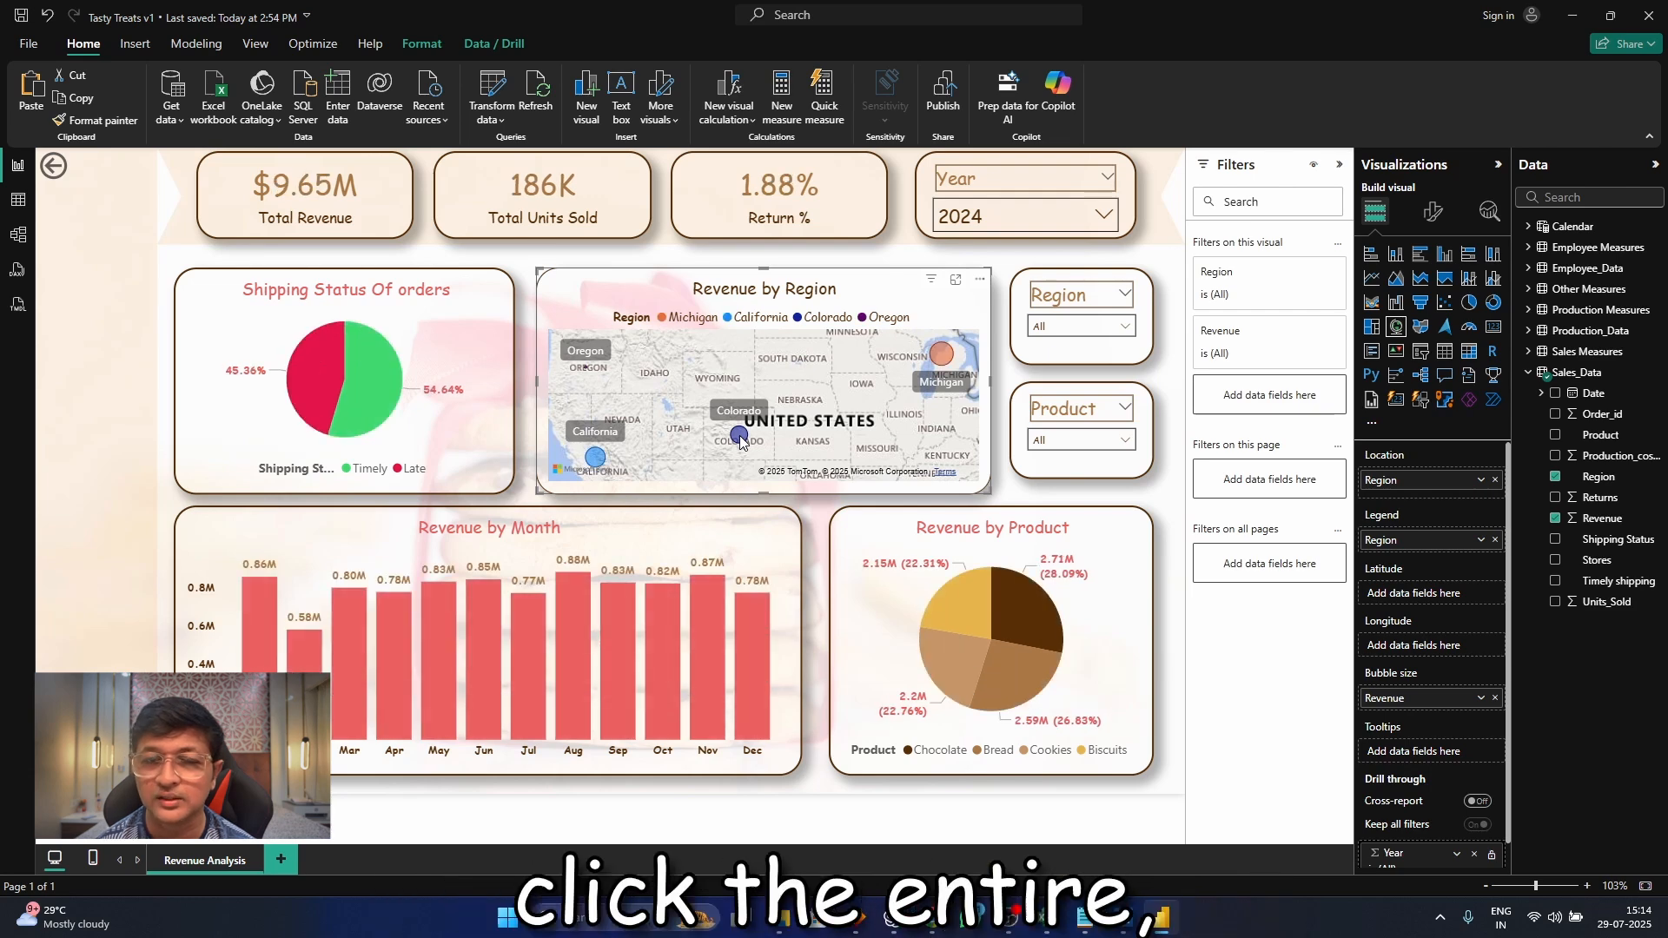
Delete the Region and Product slicers and widen the Revenue by Region map into the freed space
left_click(1151, 342)
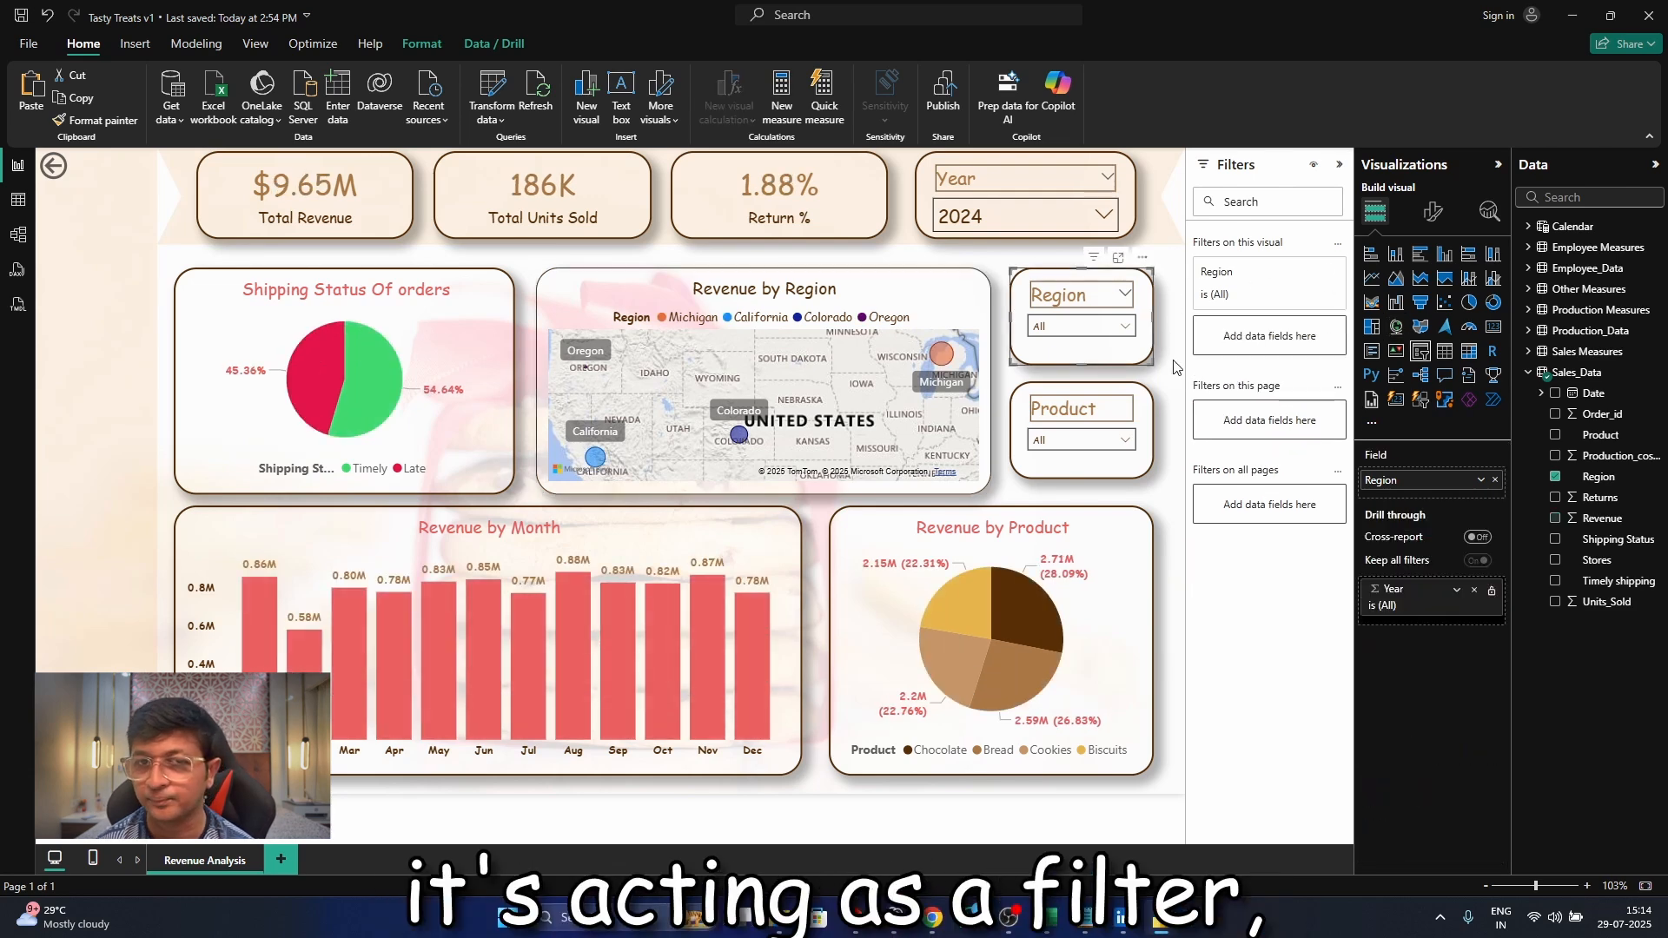
key("Delete")
left_click(1140, 445)
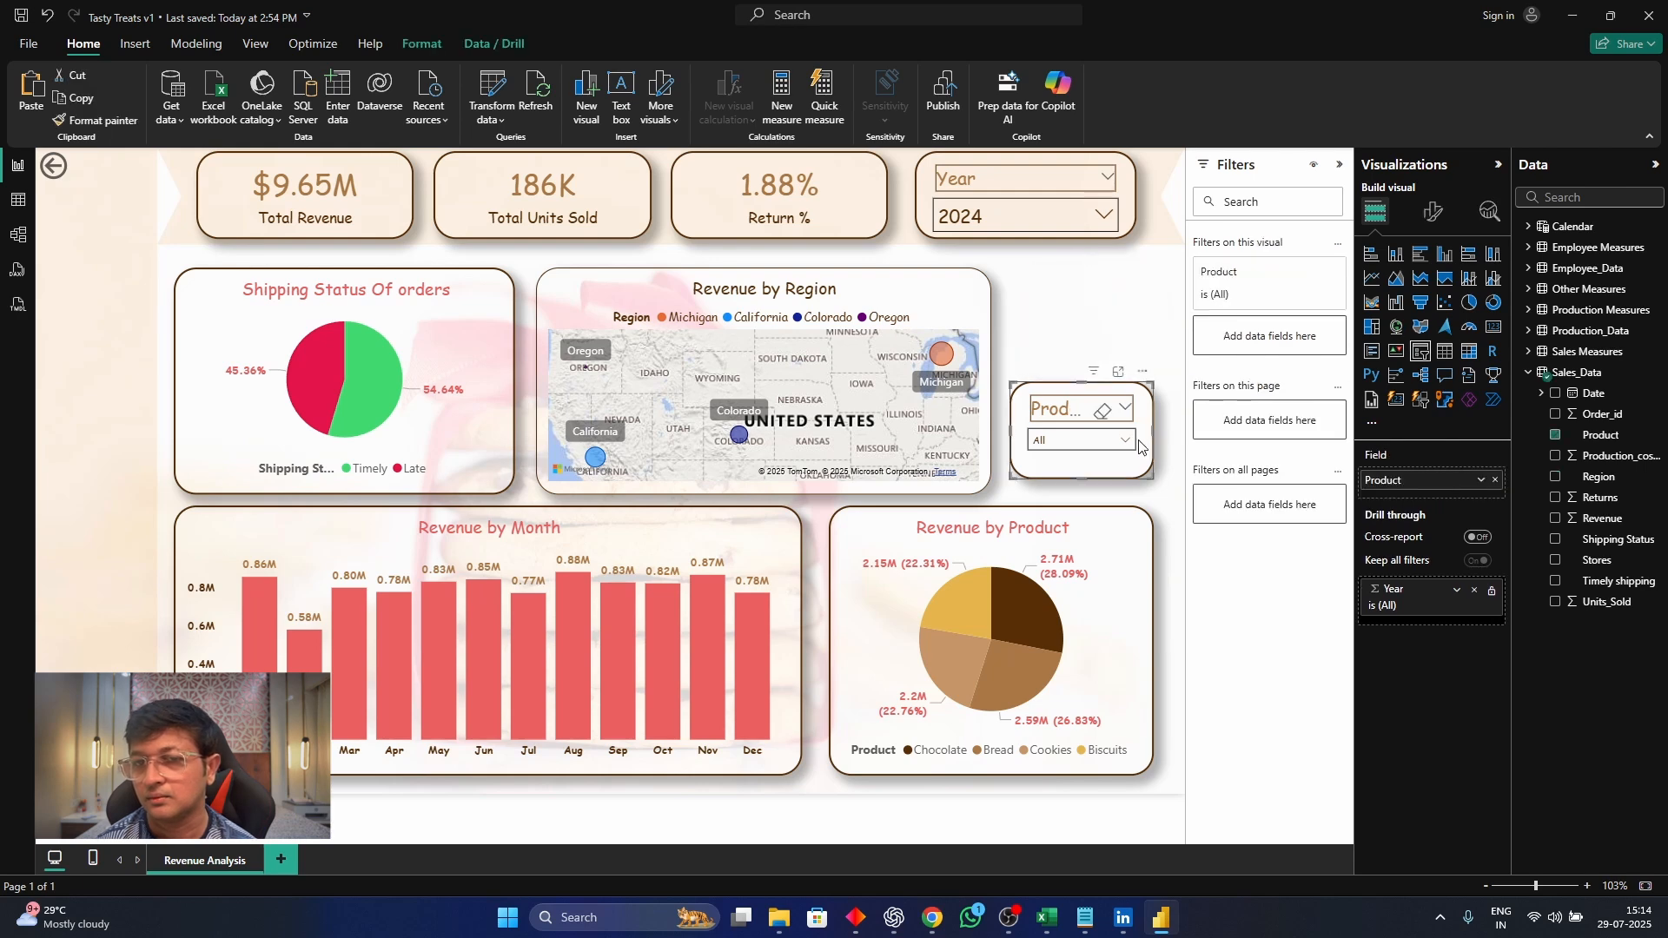
key("Delete")
left_click(991, 379)
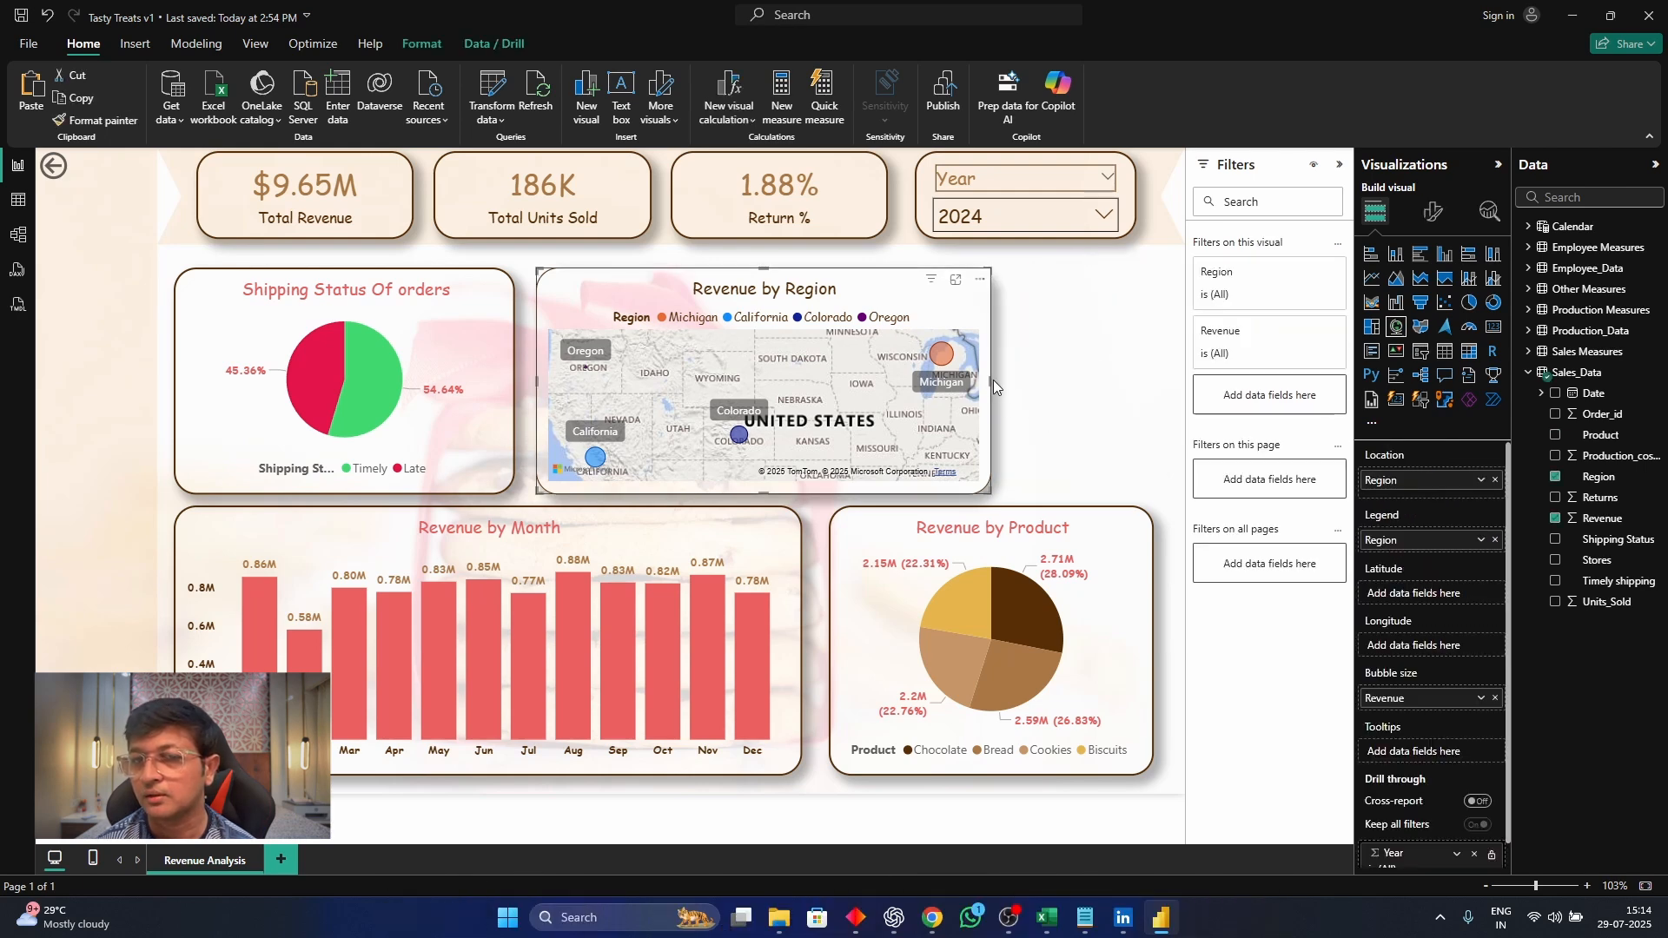
left_click_drag(993, 380, 1159, 400)
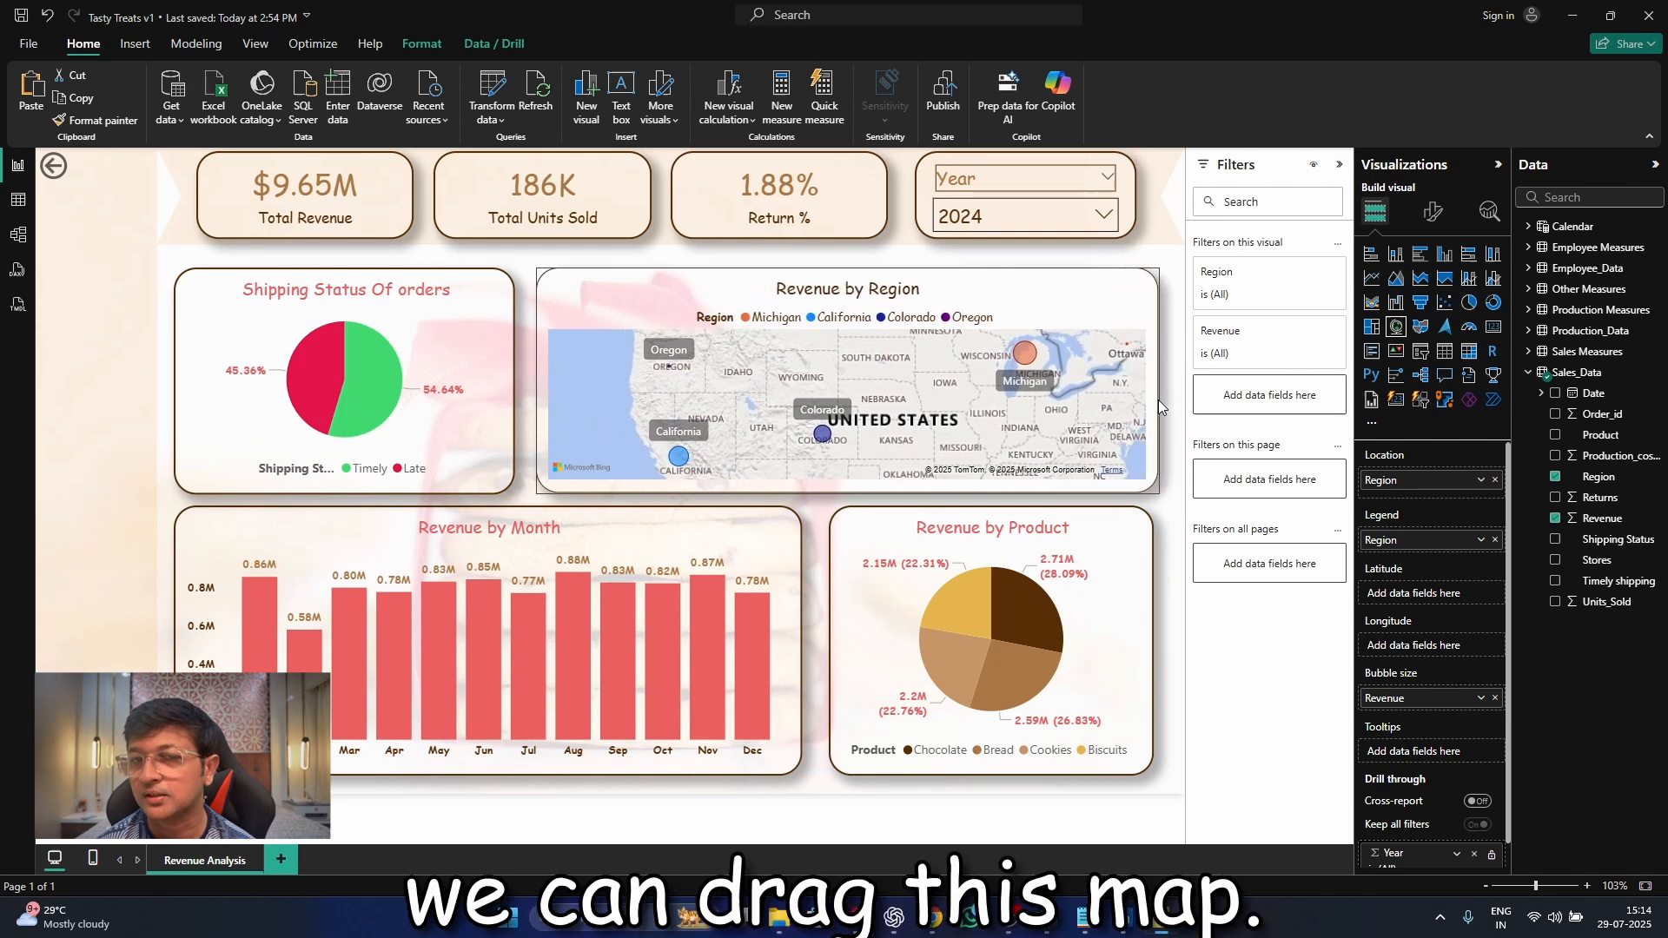
Test cross-filtering from slices of the Revenue by Product pie and the map's Colorado and Oregon bubbles, clearing each selection
left_click(1031, 617)
left_click(1030, 681)
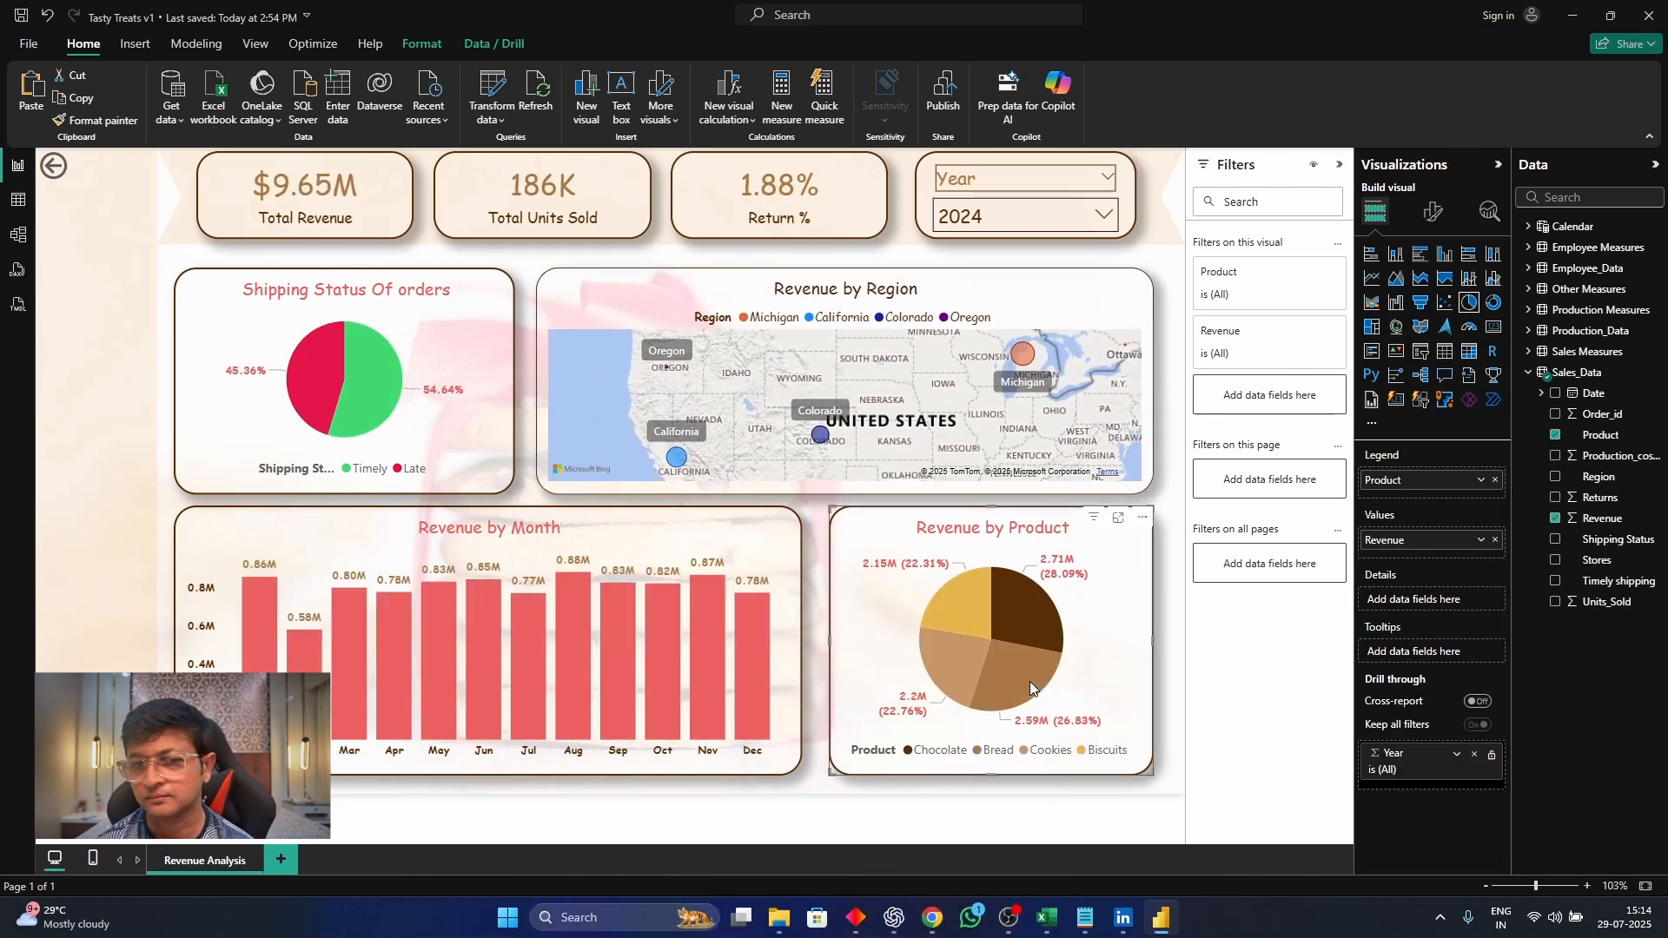
left_click(1024, 680)
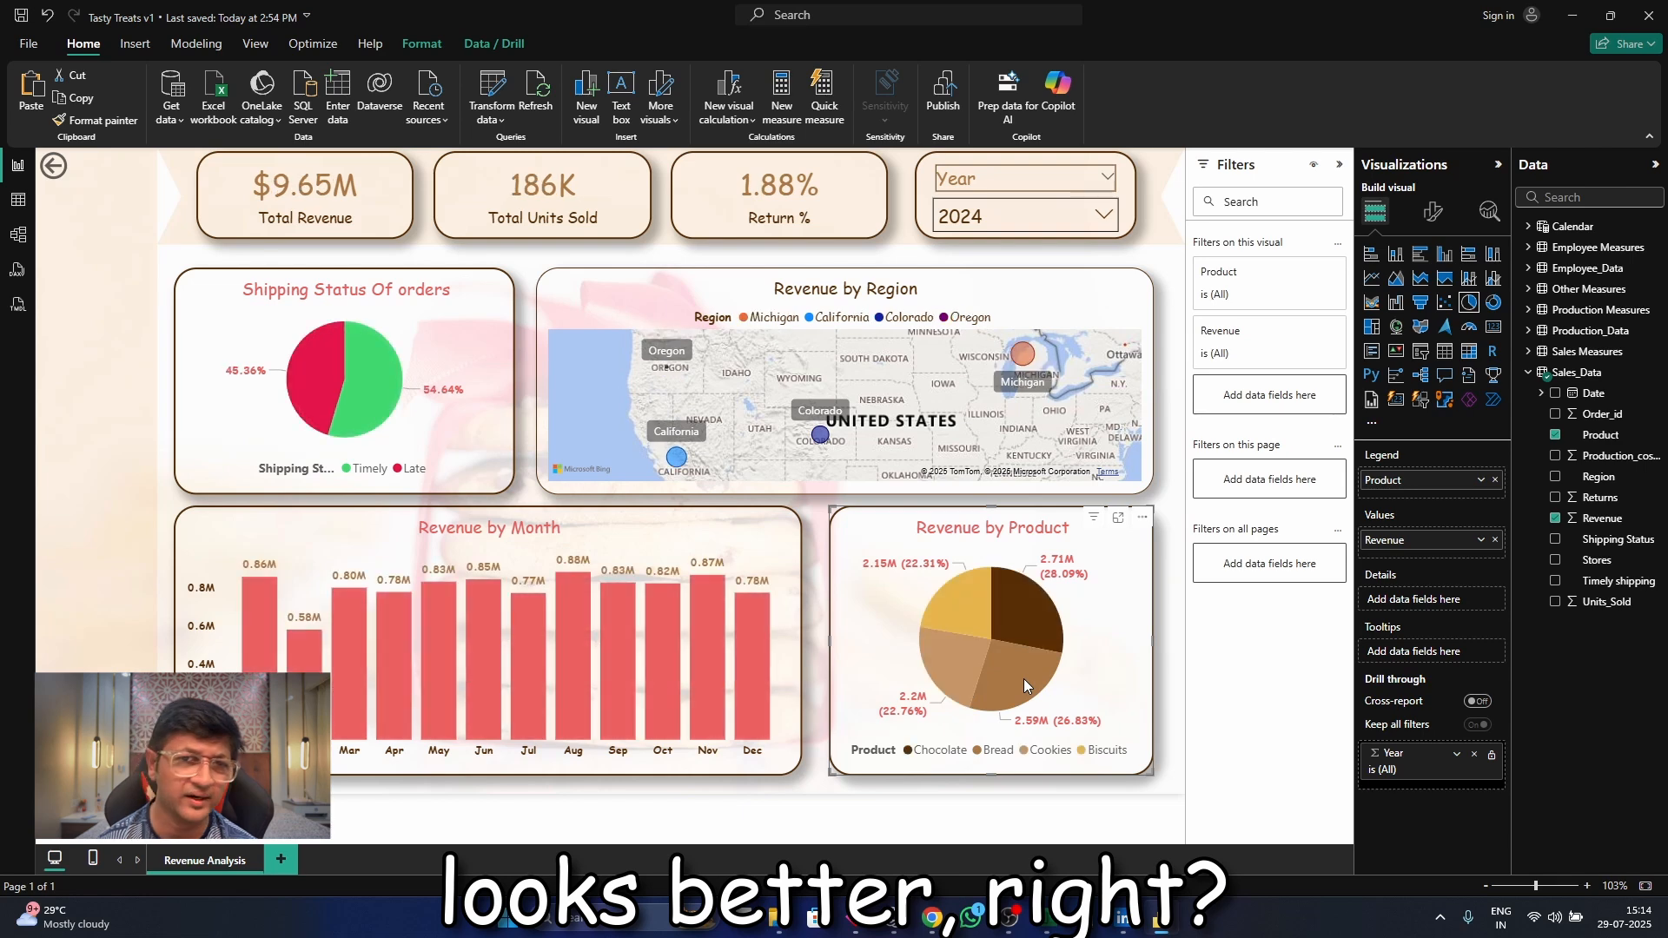
left_click(818, 437)
left_click(818, 437)
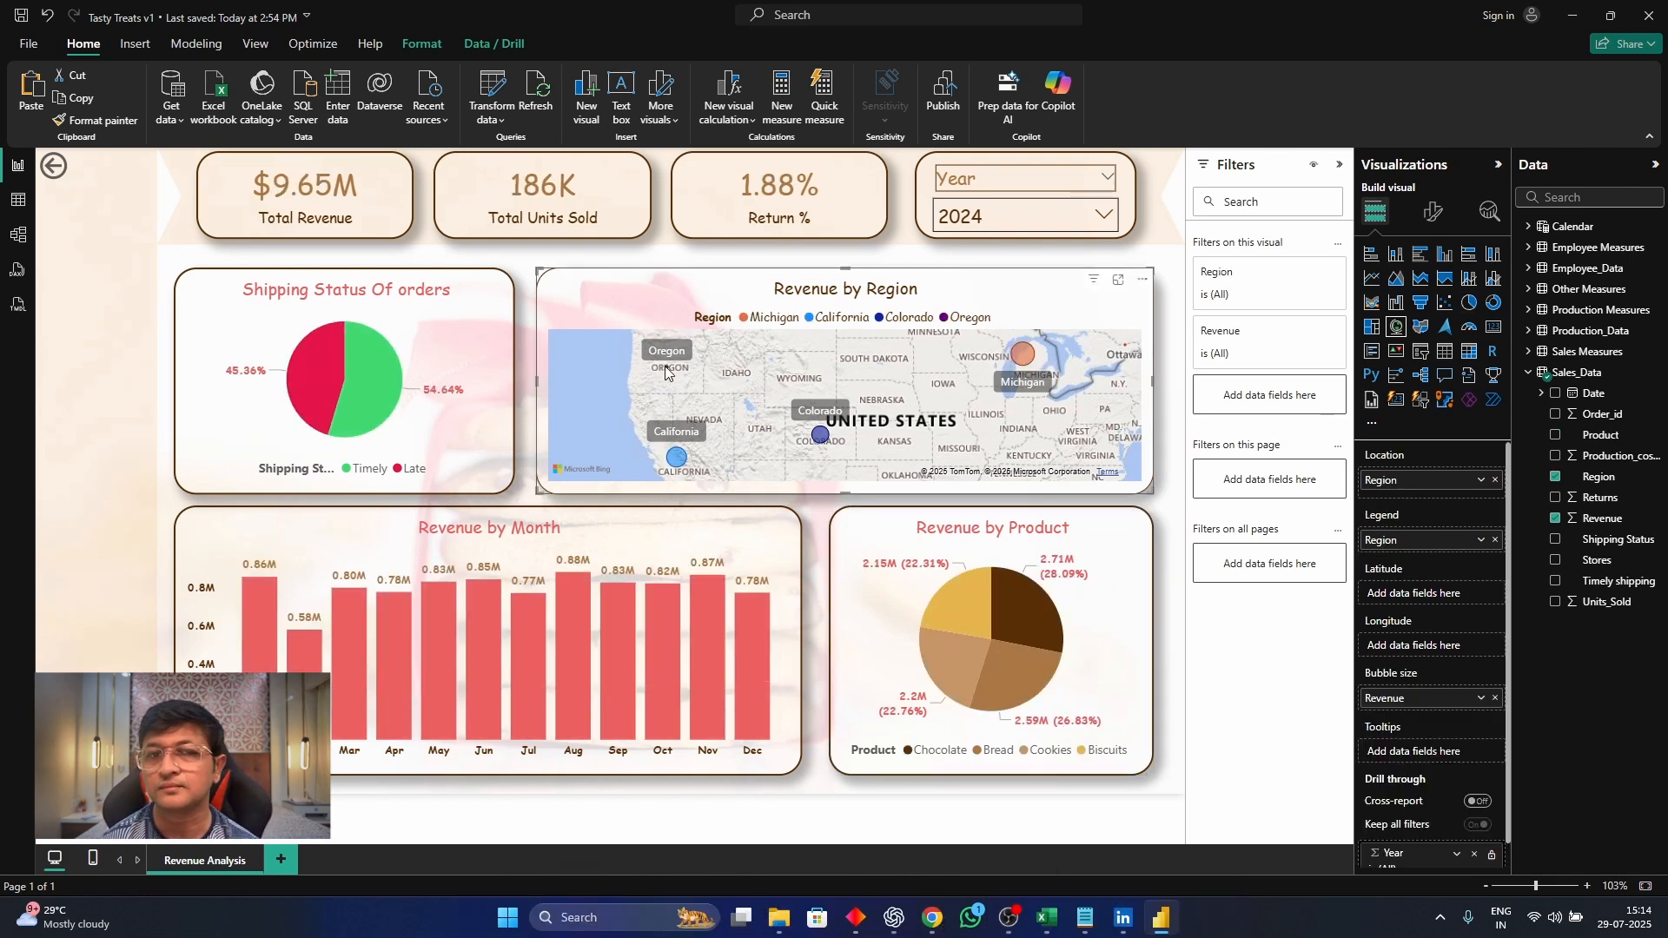
left_click(668, 369)
left_click(667, 370)
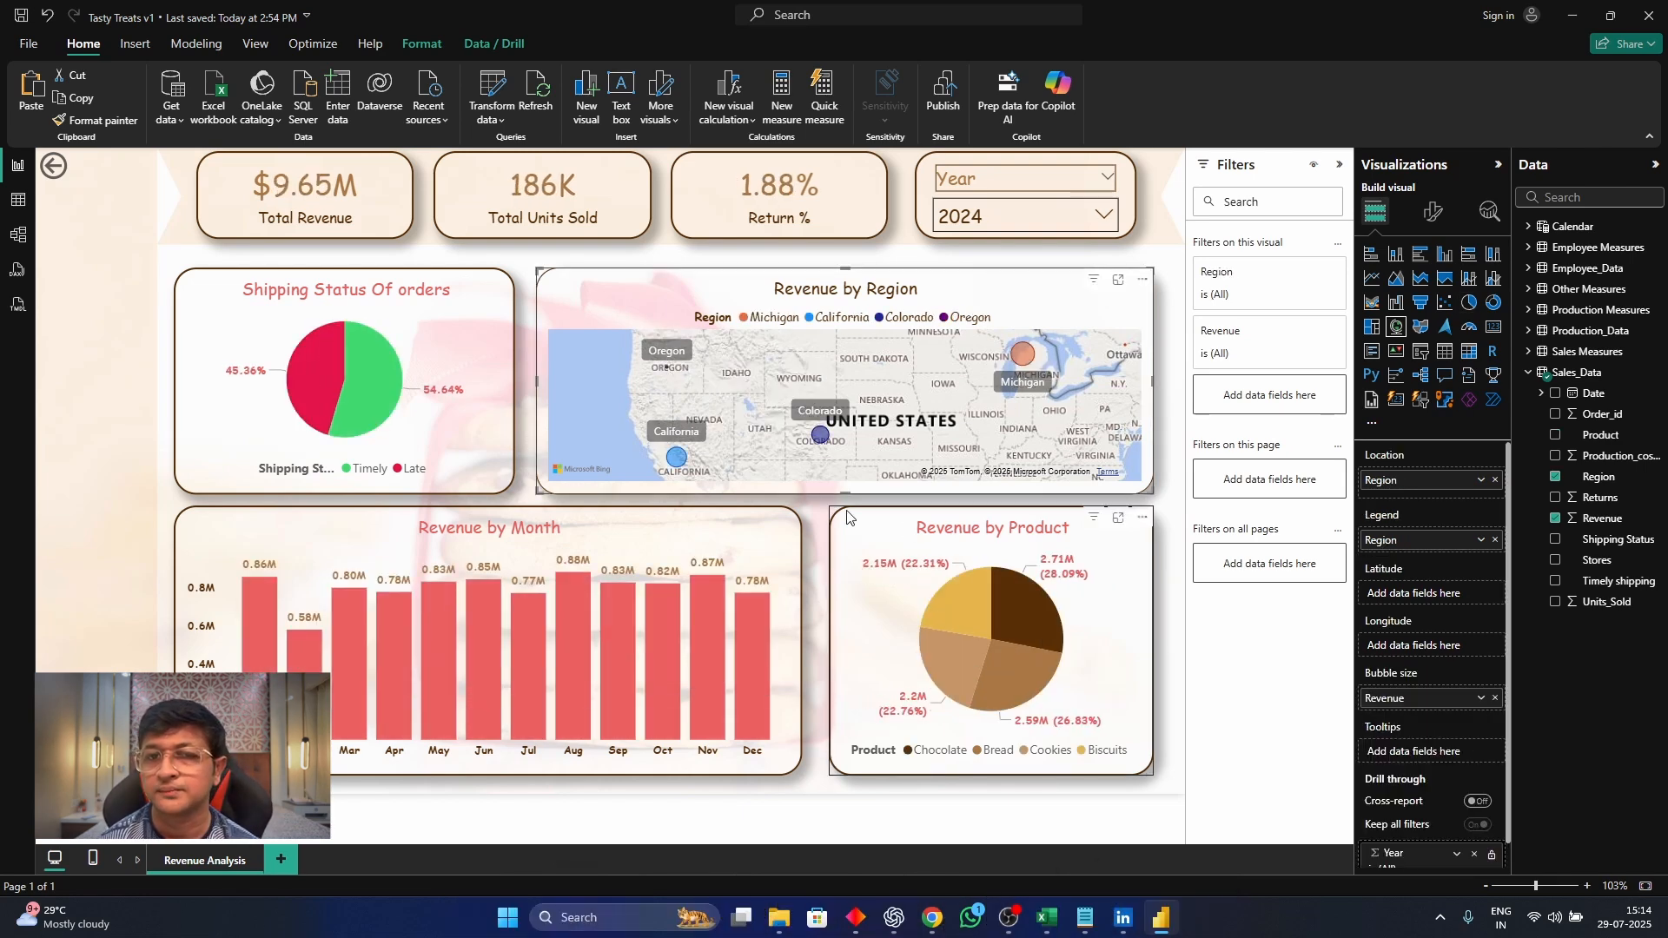
Set the map's bubble size to 69, and narrow the map and the Shipping Status chart to open a gap between them
left_click(1438, 210)
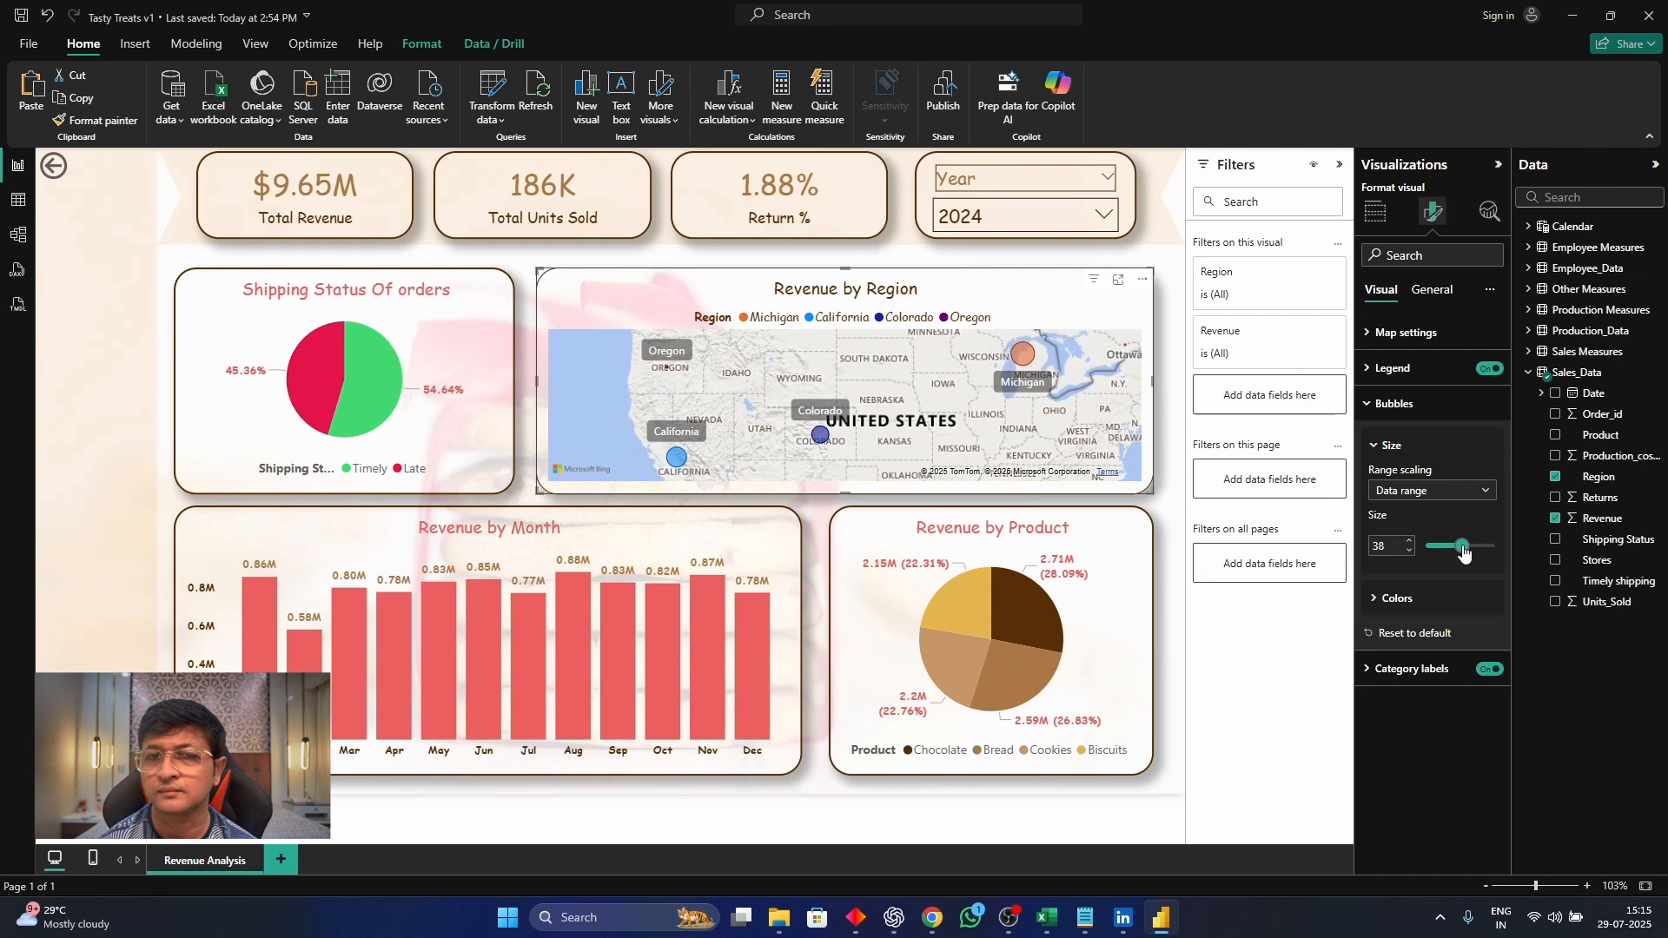
left_click_drag(1464, 553, 1466, 553)
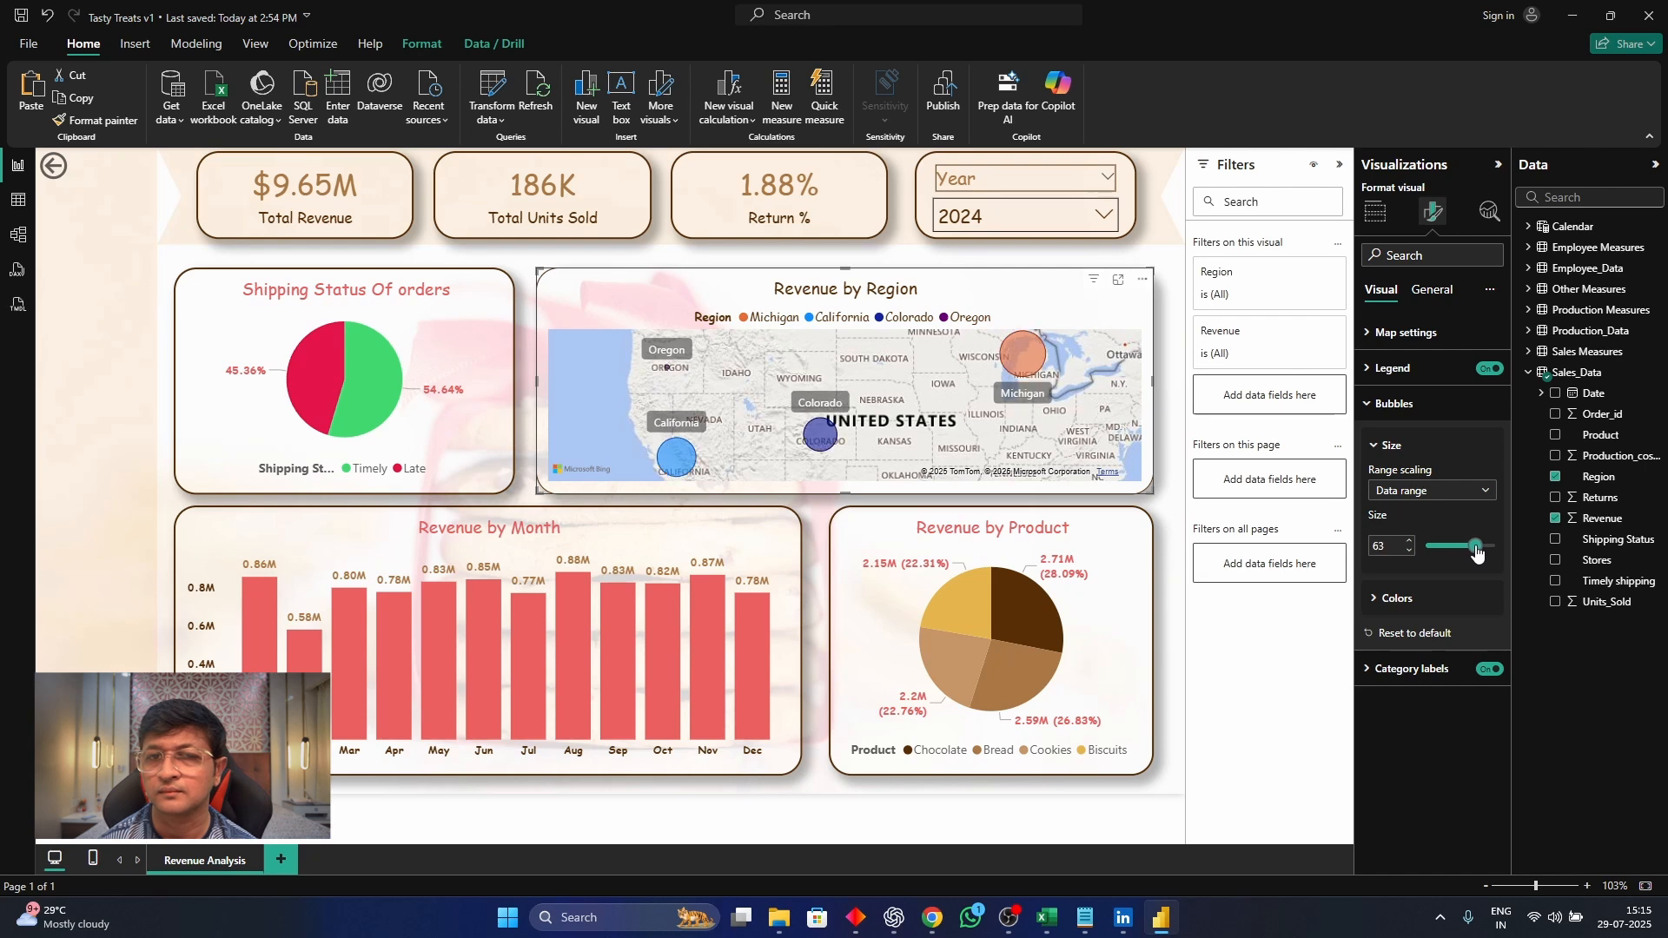
left_click_drag(1487, 552, 1483, 554)
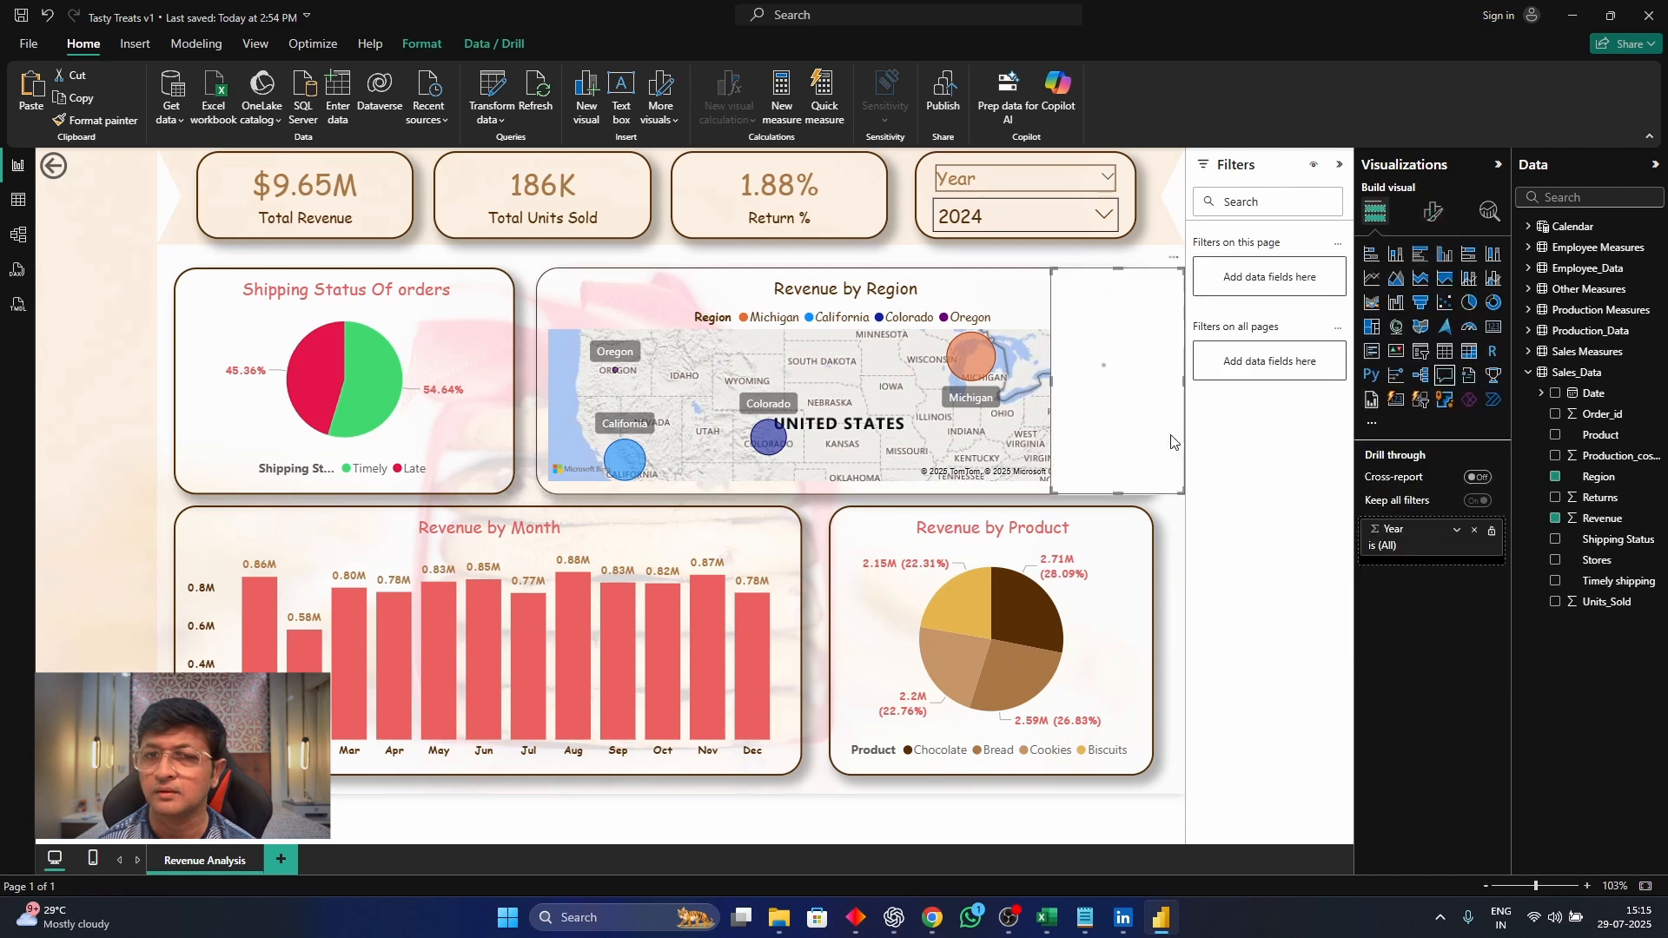
left_click_drag(538, 443, 759, 403)
left_click(699, 374)
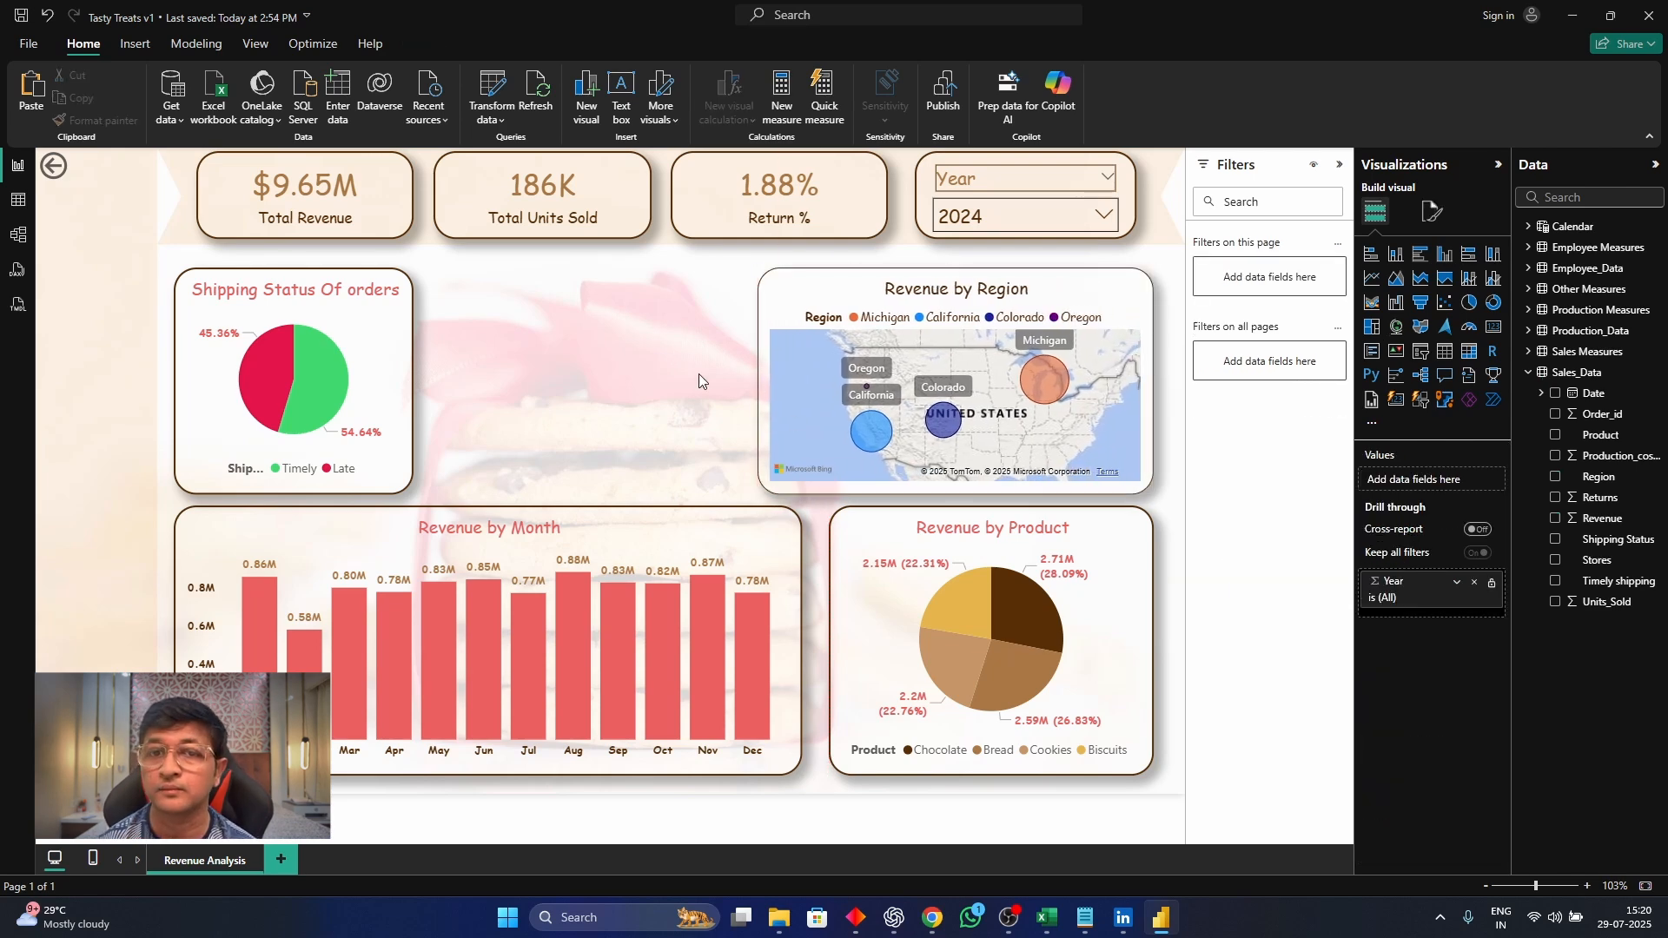
Duplicate the Revenue by Month chart and convert the copy to a clustered bar chart
left_click(559, 527)
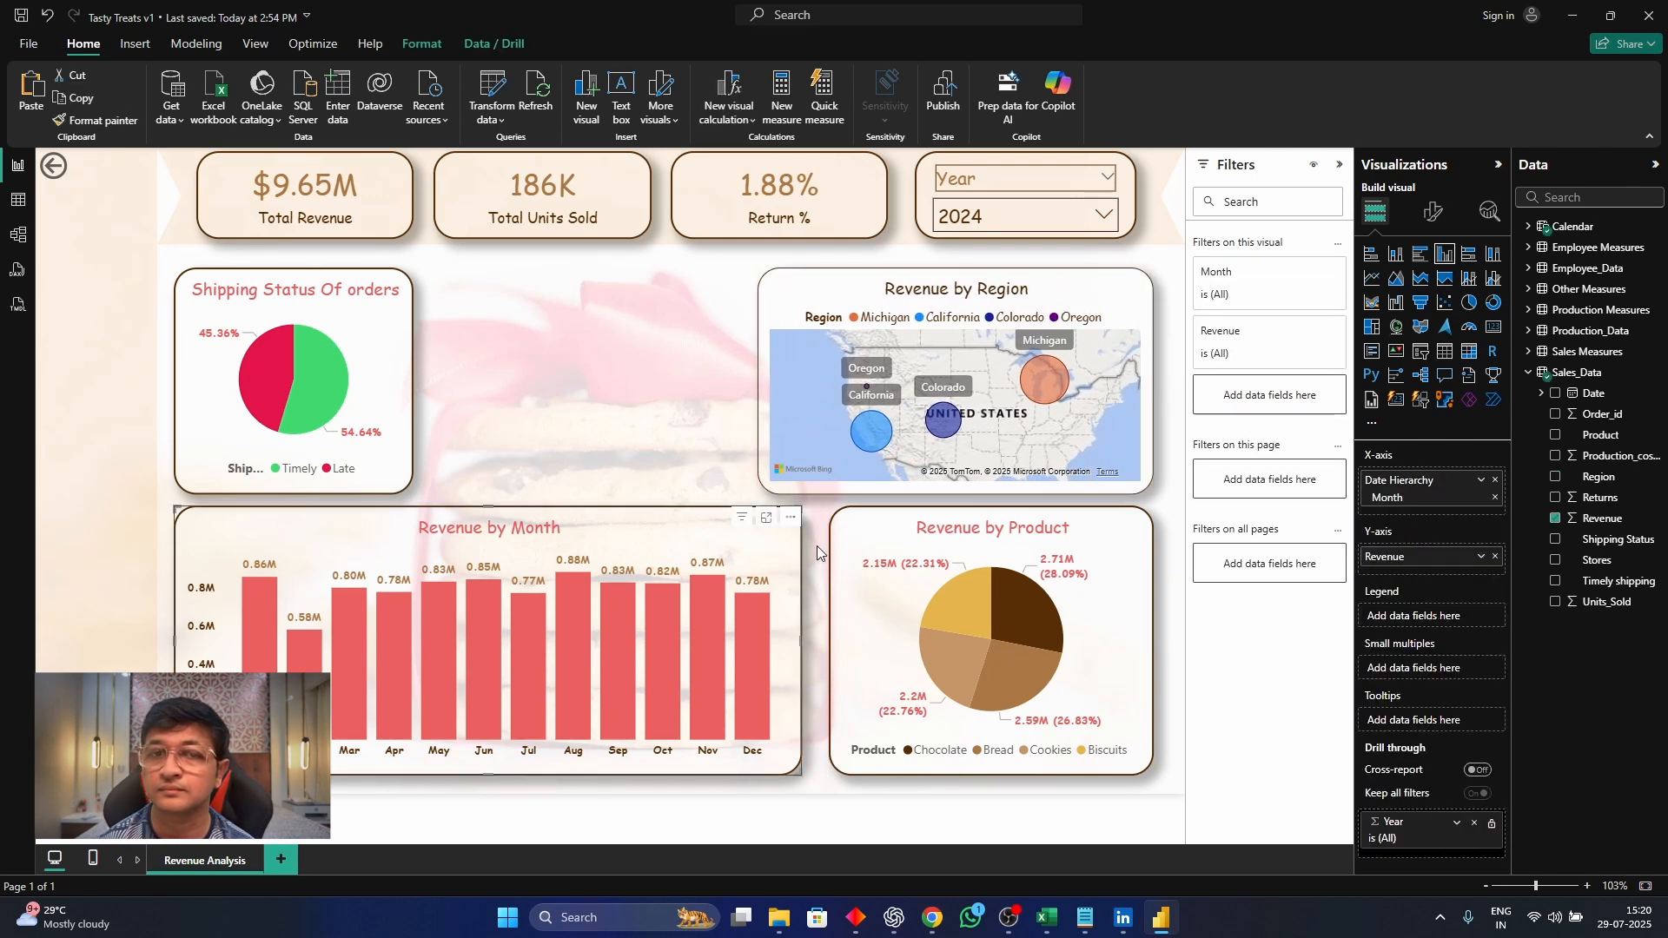
left_click_drag(565, 528, 761, 326)
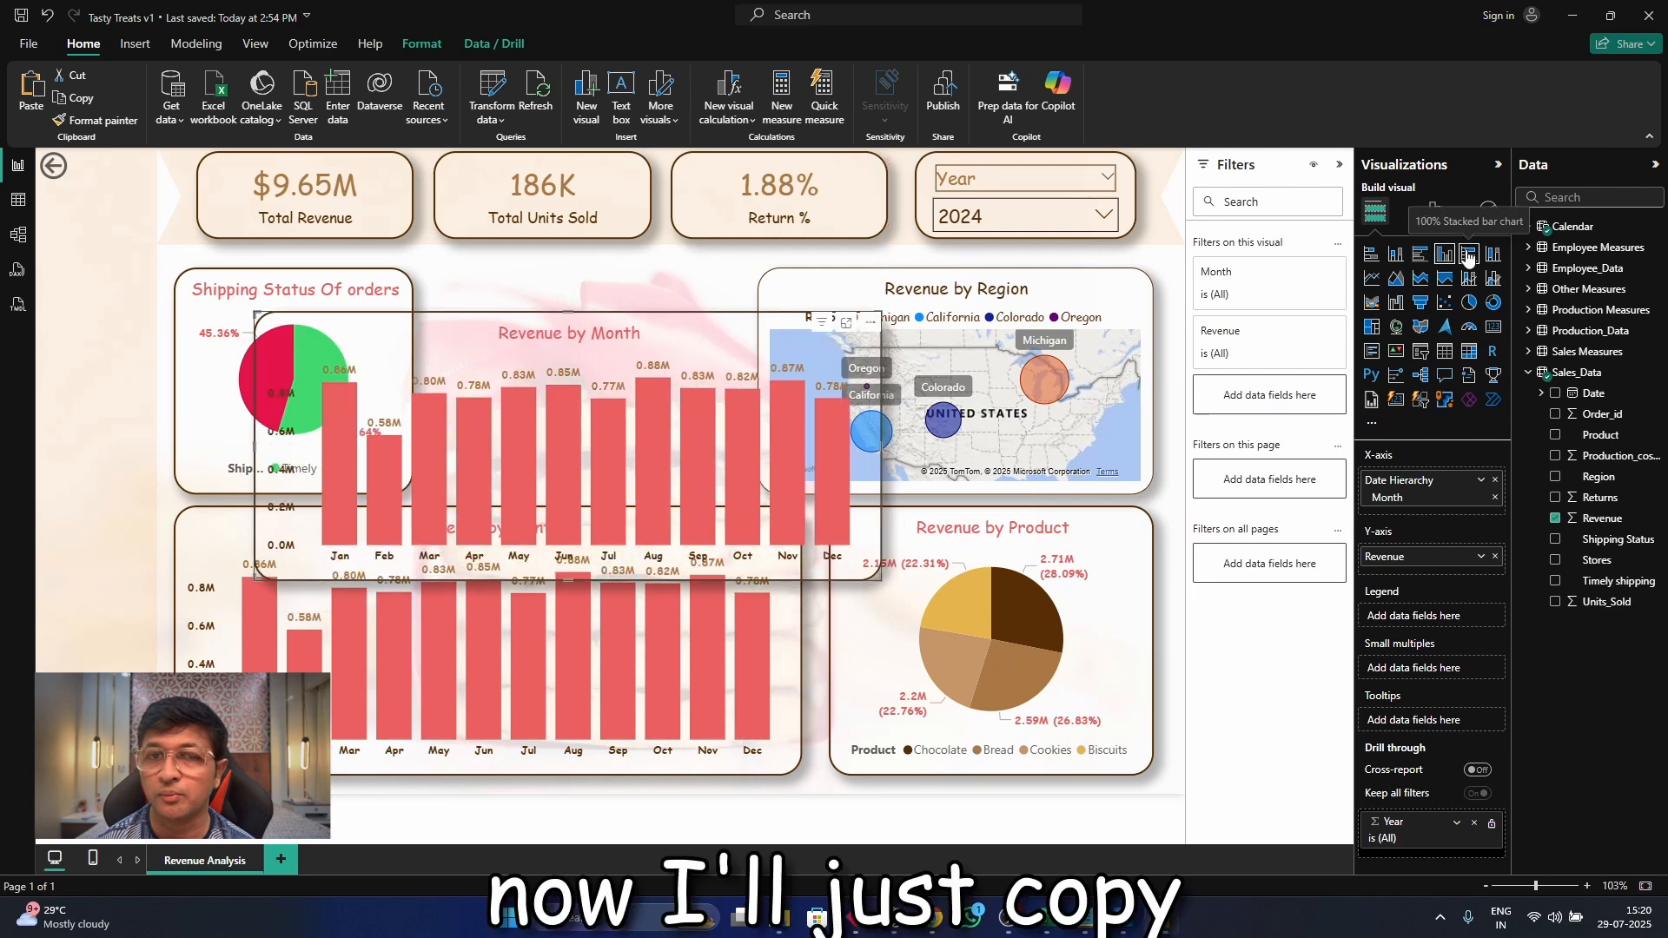
left_click(1420, 254)
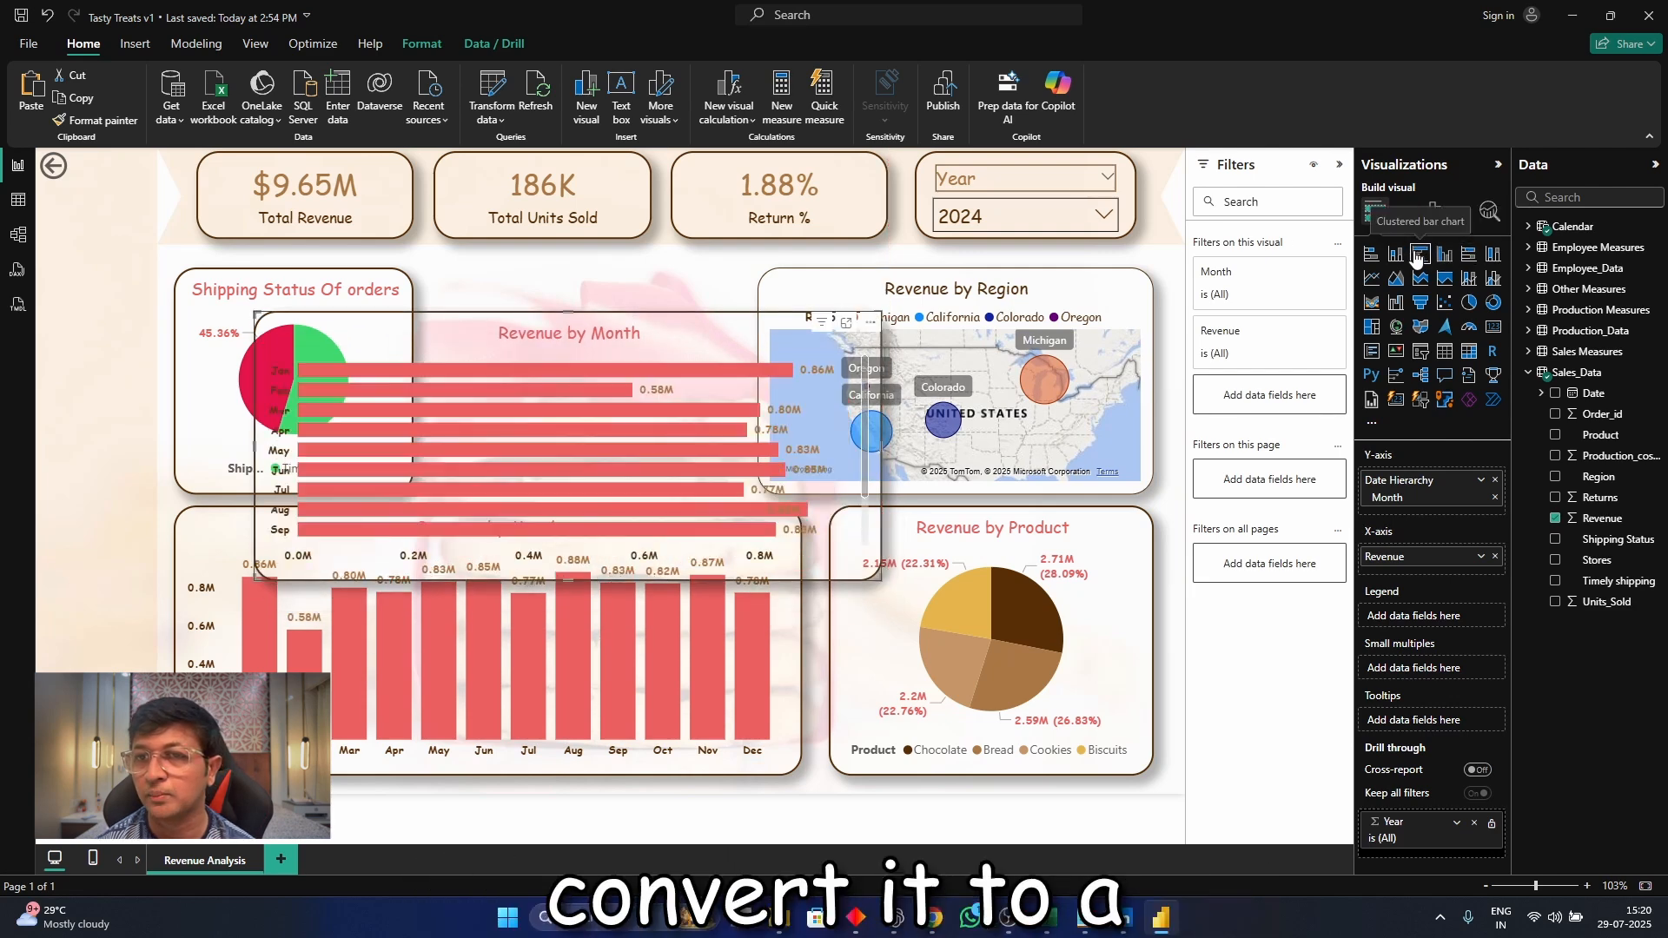
Replace the date hierarchy on the copied bar chart's Y-axis with the Stores field
left_click(1496, 480)
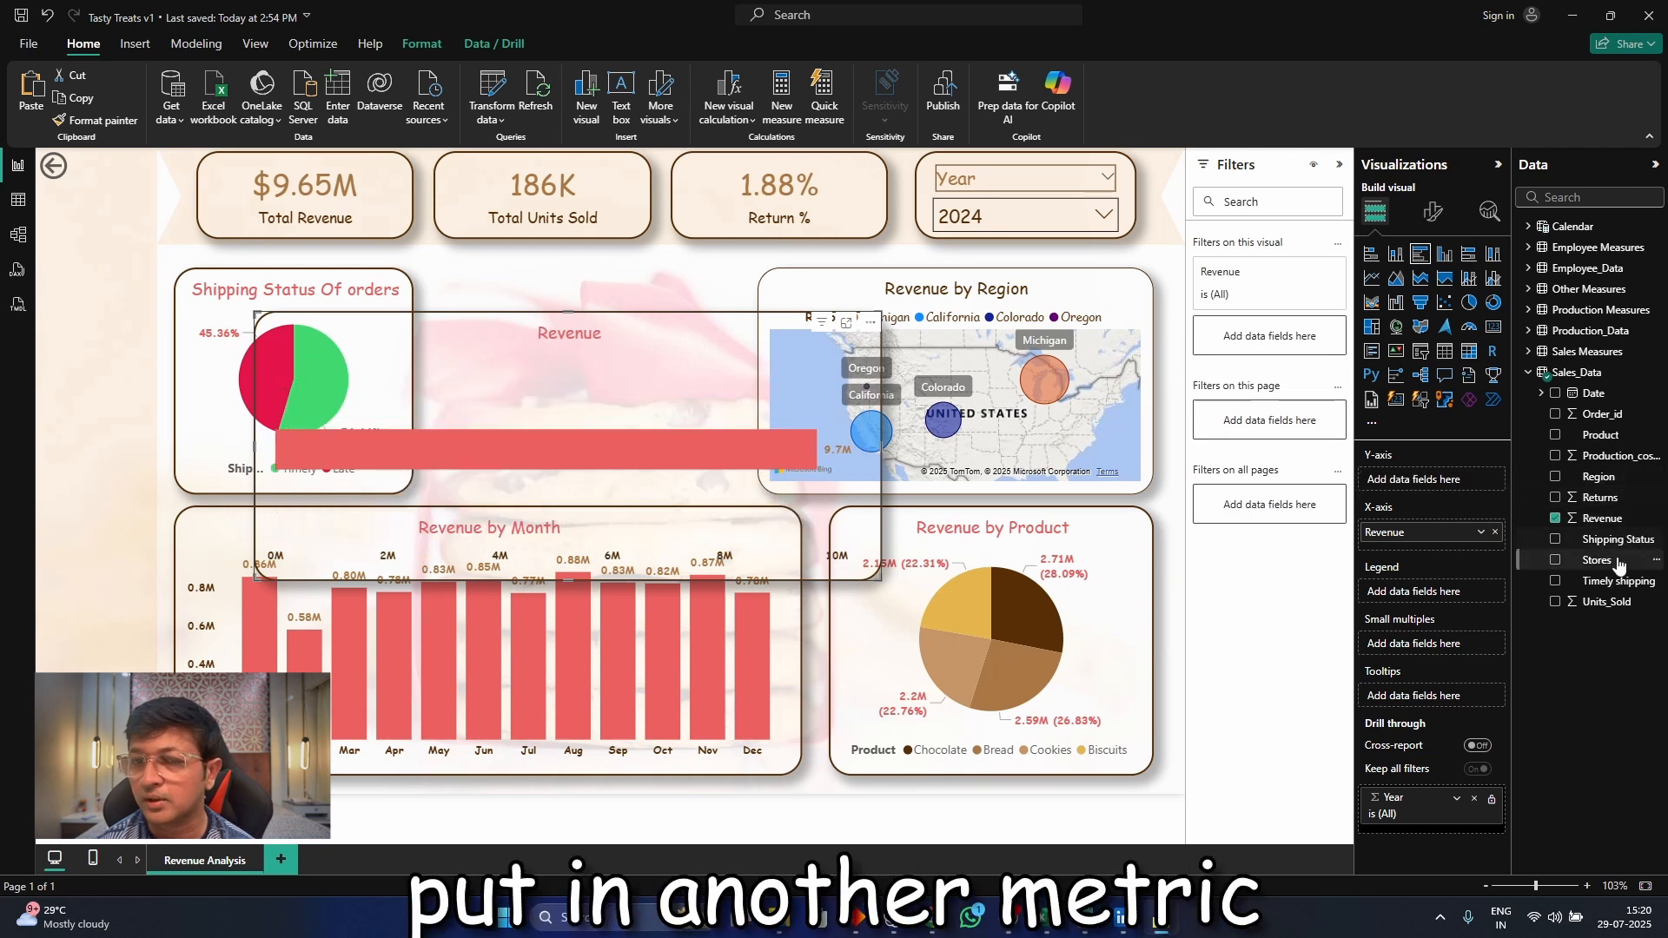
left_click_drag(1483, 502, 1458, 486)
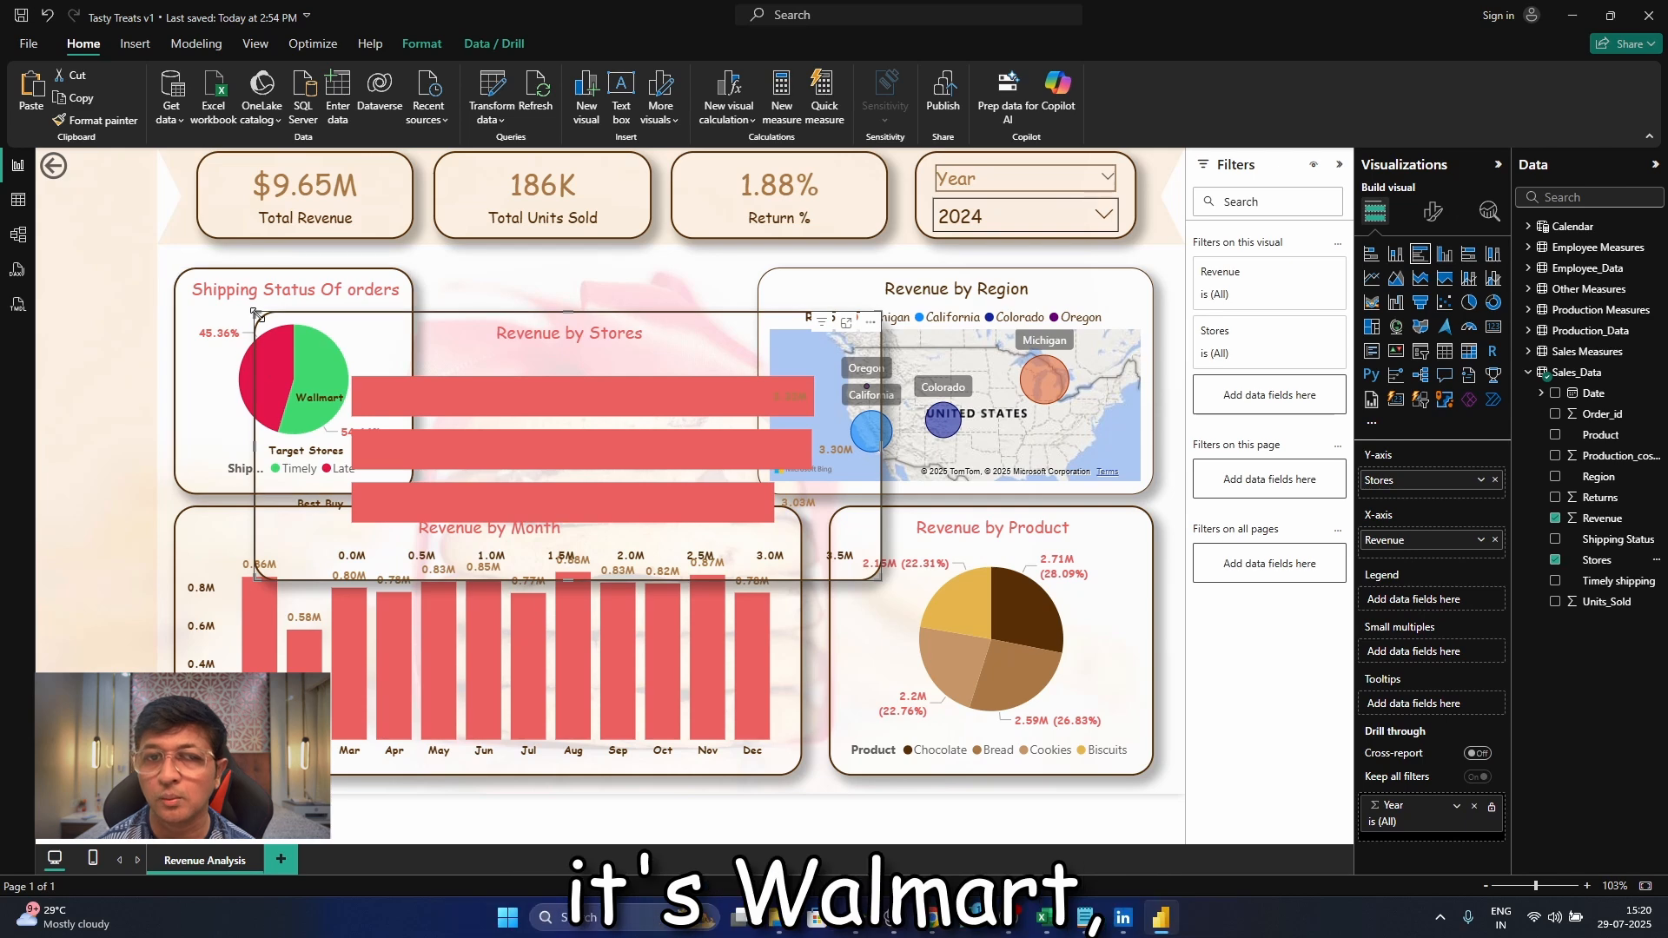
Fit the Revenue by Stores chart between the Shipping Status chart and the map, narrowing the map slightly to widen the bar chart
left_click_drag(478, 337, 657, 297)
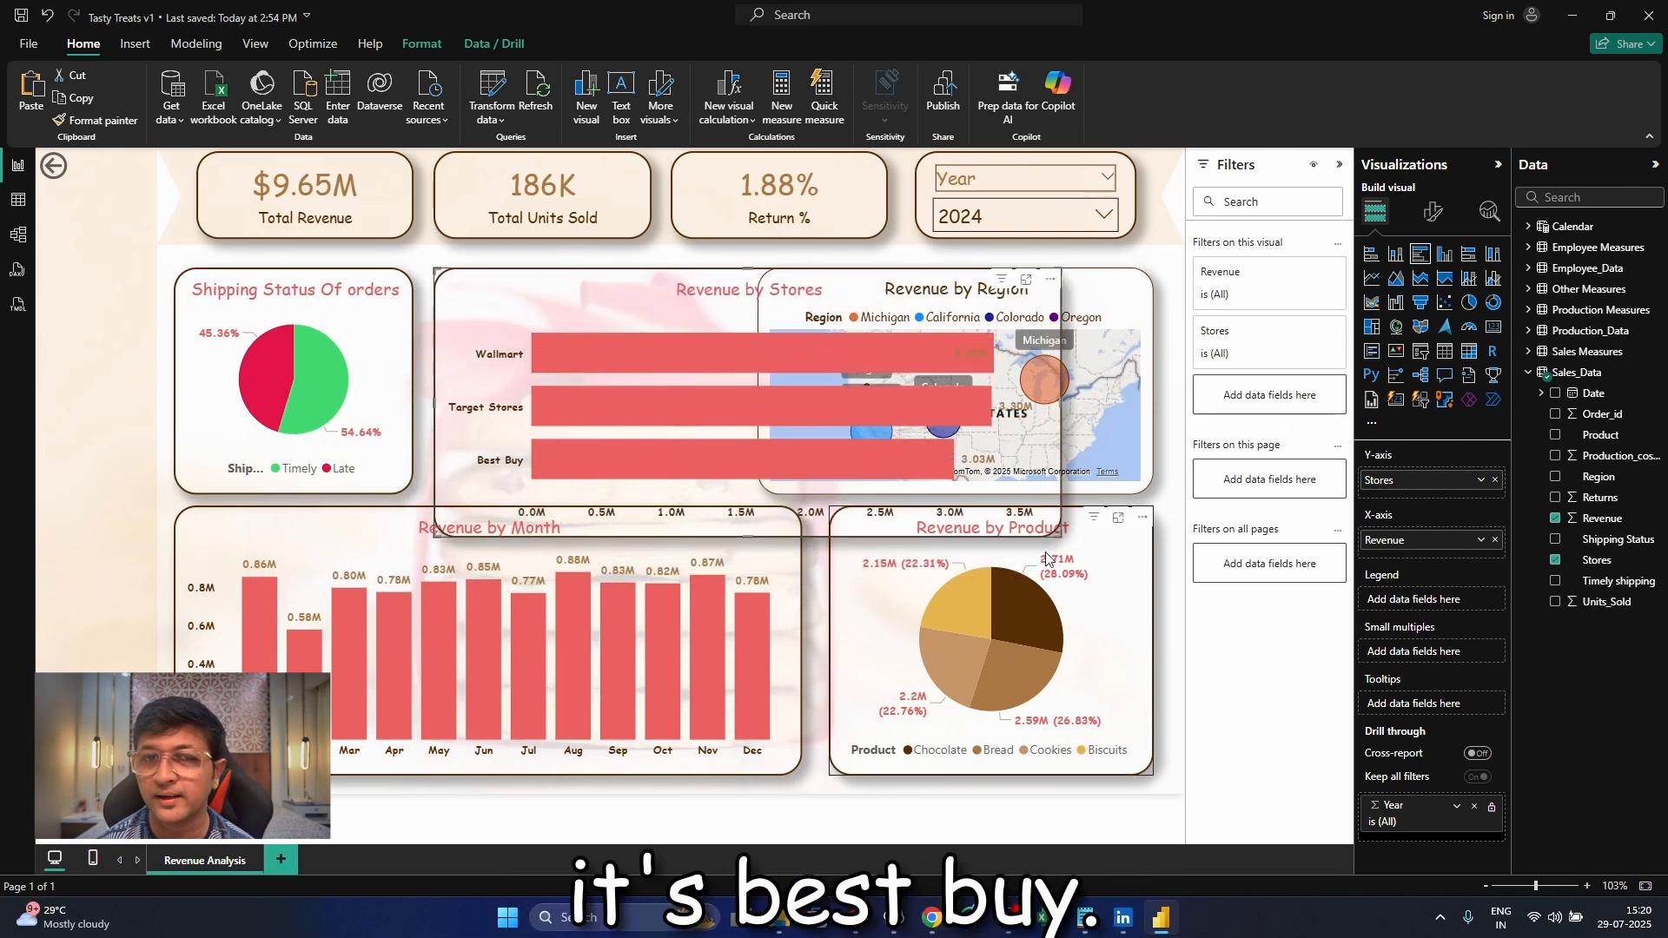
left_click_drag(1062, 535, 746, 487)
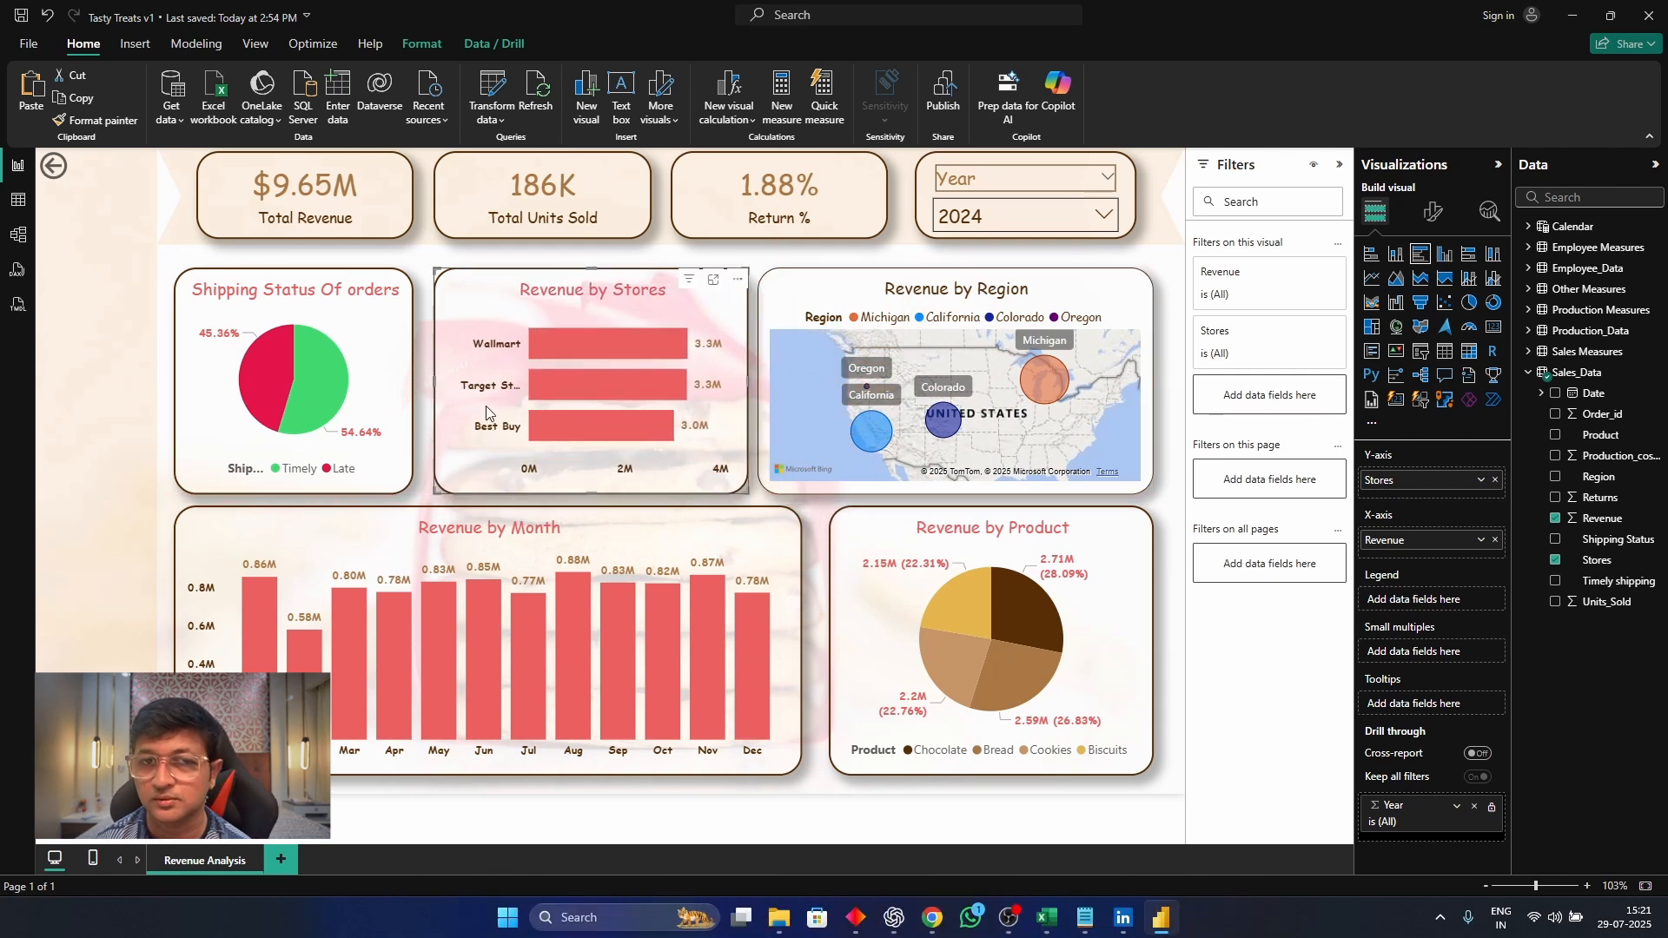
left_click_drag(432, 382, 424, 381)
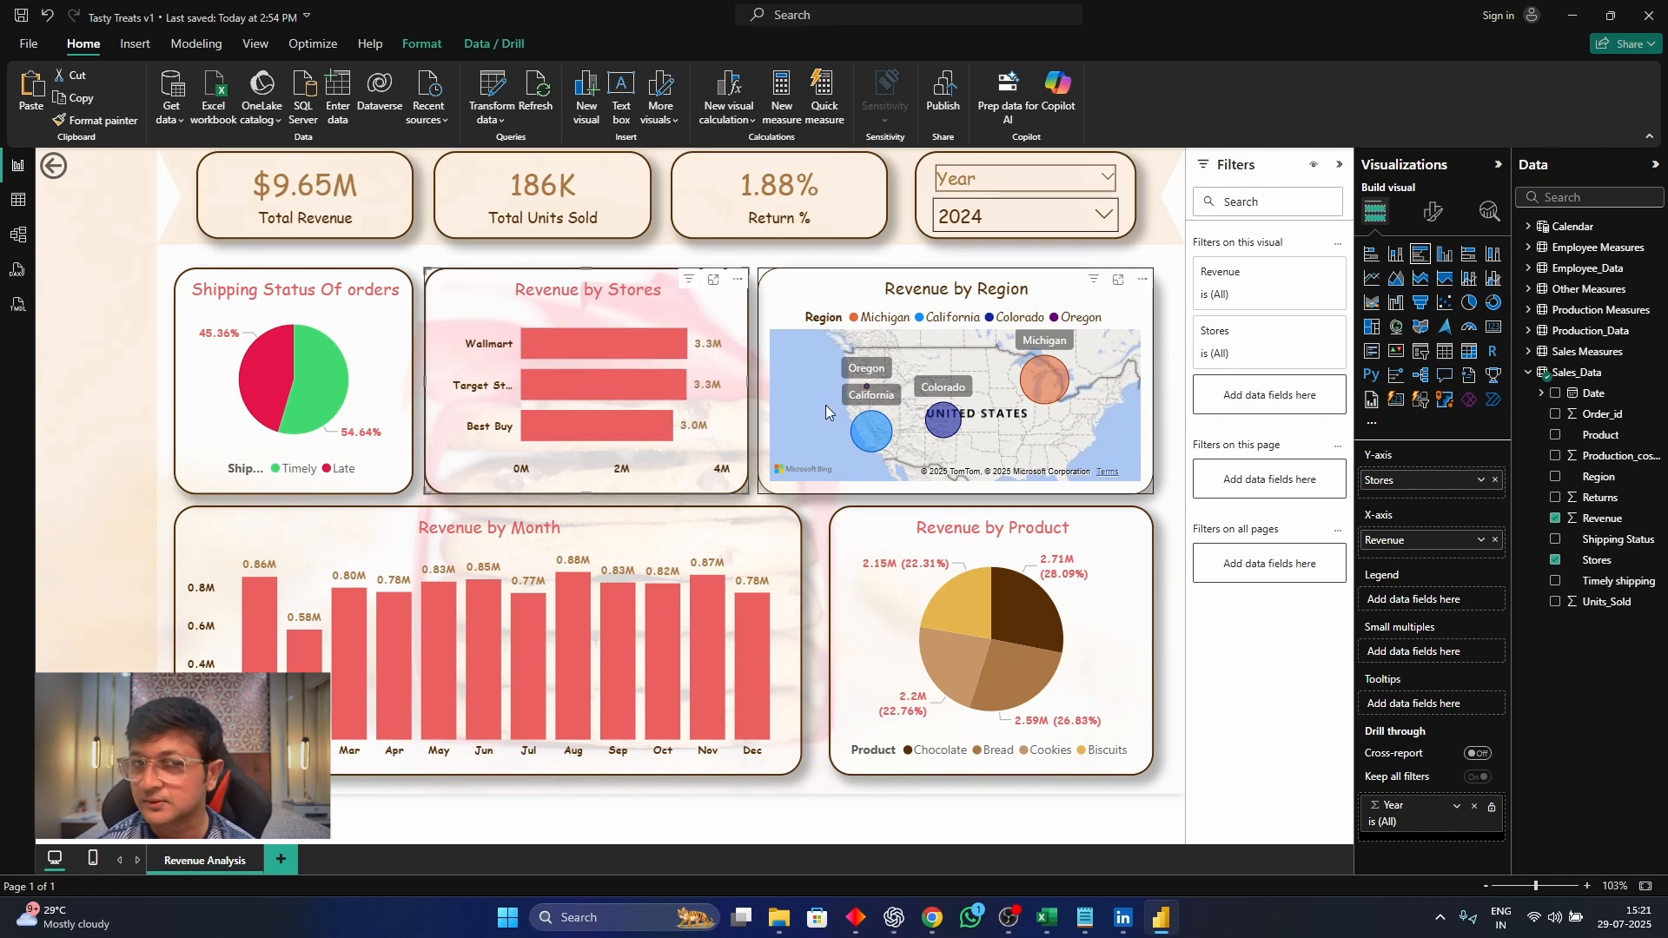
left_click_drag(425, 380, 404, 383)
left_click_drag(759, 388, 779, 388)
left_click_drag(675, 312, 696, 311)
Thicken the Revenue by Region map's visual border to match the other visuals, and deselect the map
left_click(851, 294)
left_click(1433, 211)
left_click(1435, 408)
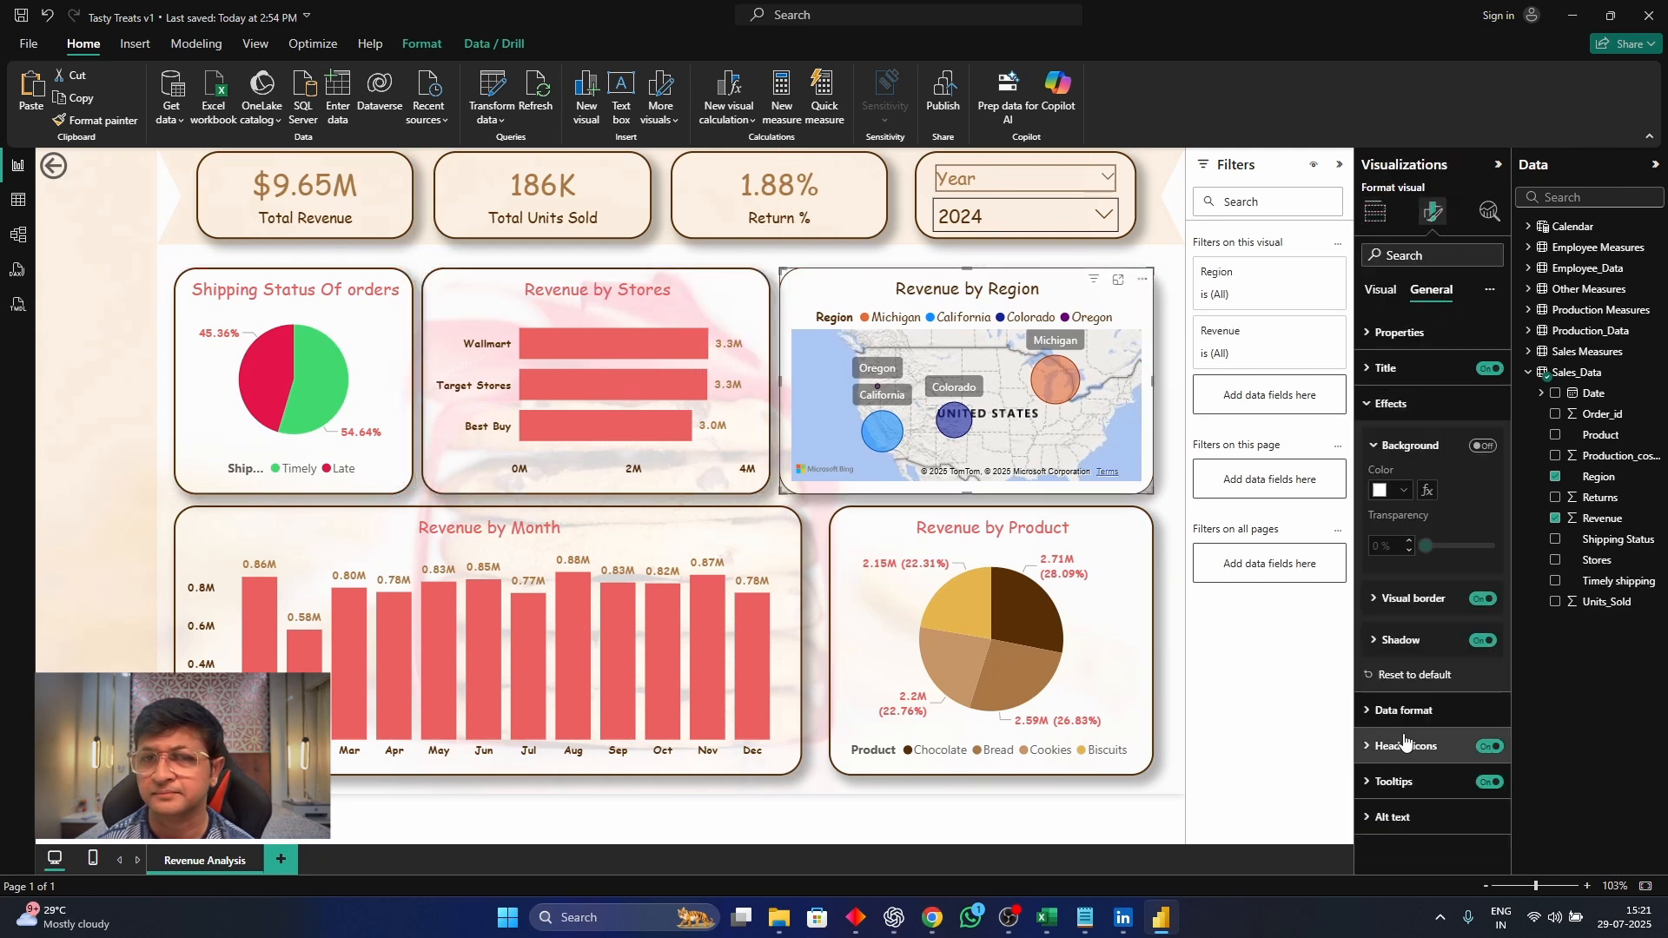
left_click(1411, 596)
left_click(1424, 752)
left_click(1174, 508)
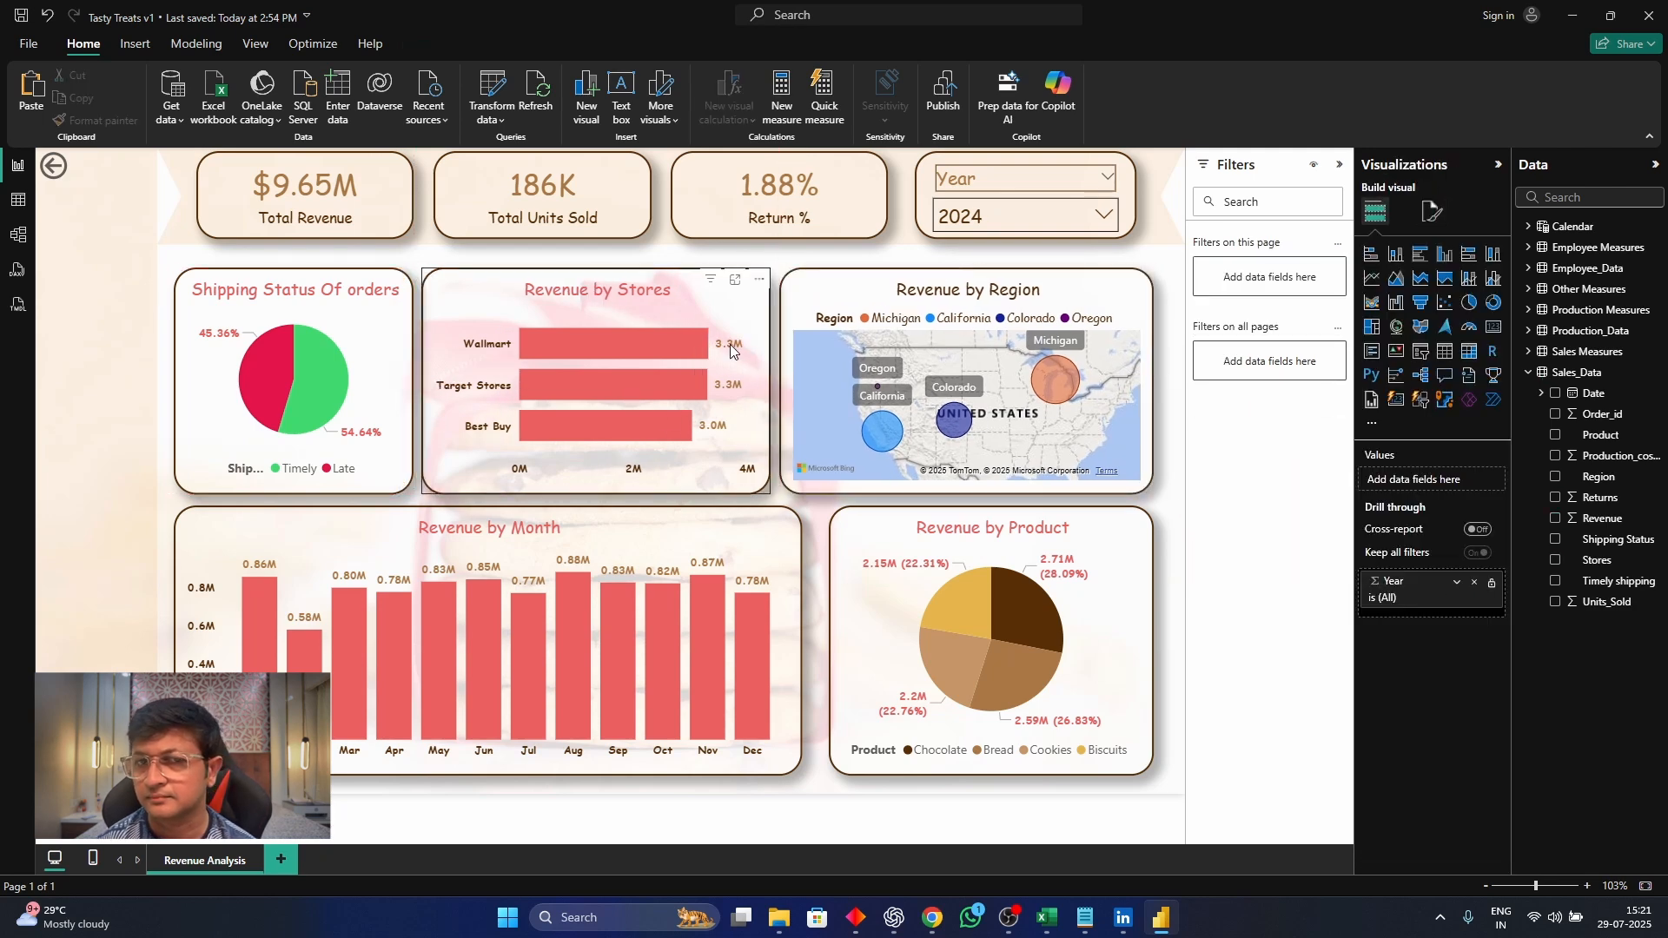
Set the Revenue by Stores chart's data labels to the Inside end position and color their values white
left_click(730, 344)
left_click(1433, 211)
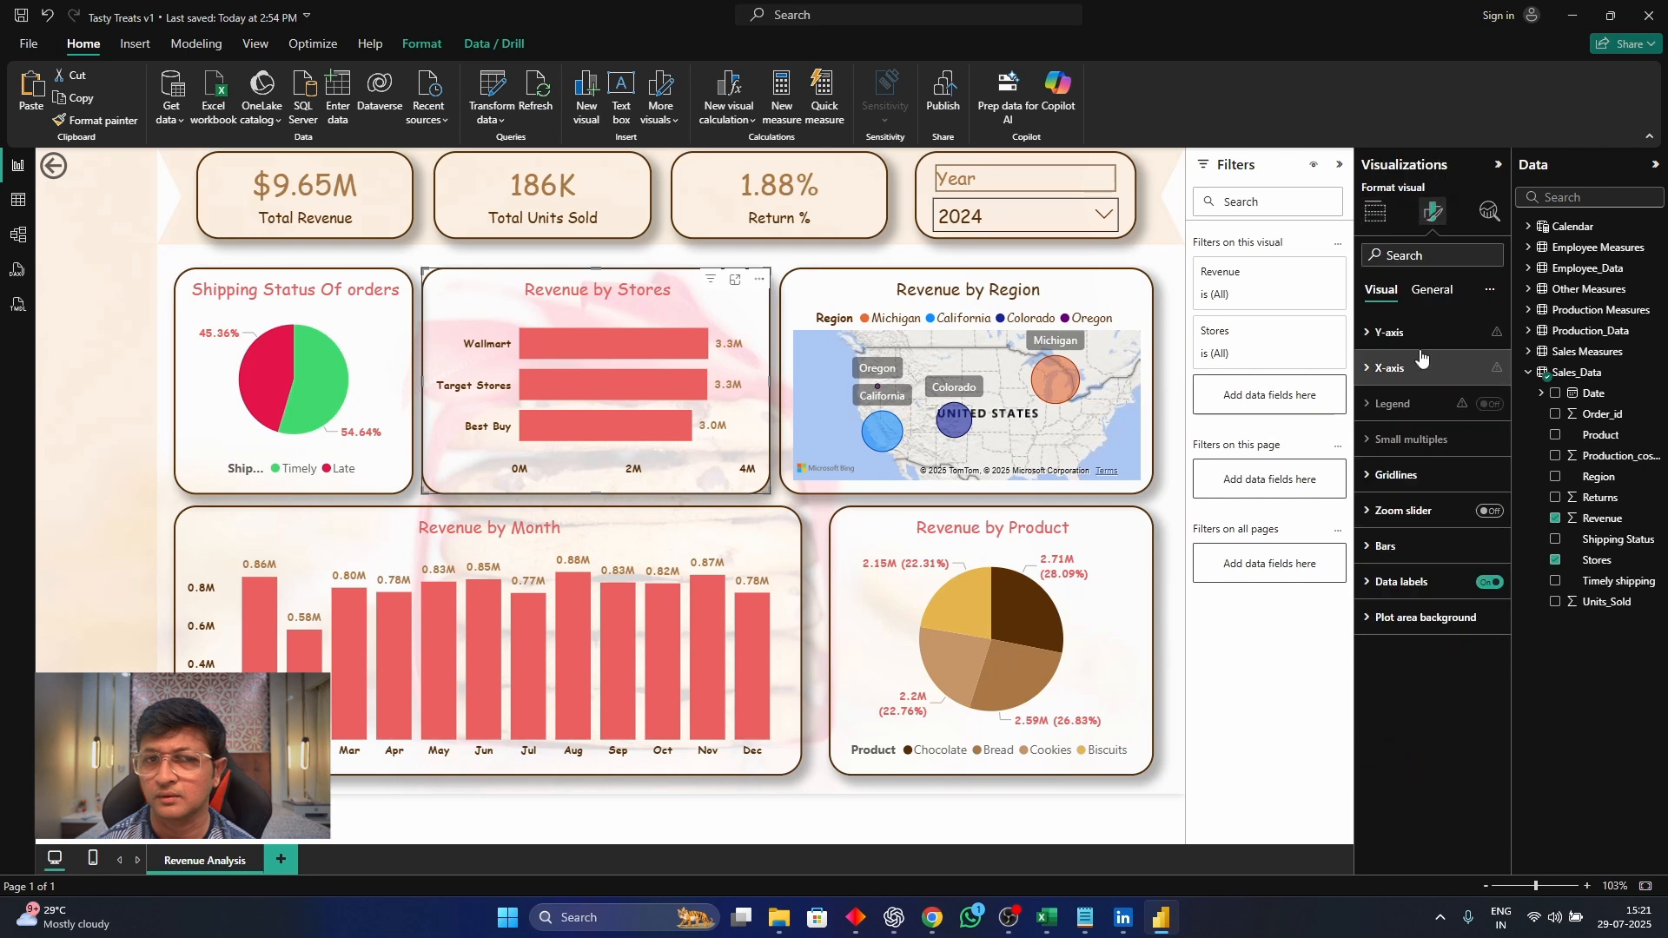
left_click(1401, 584)
scroll(1426, 671, "down", 1)
scroll(1426, 671, "down", 2)
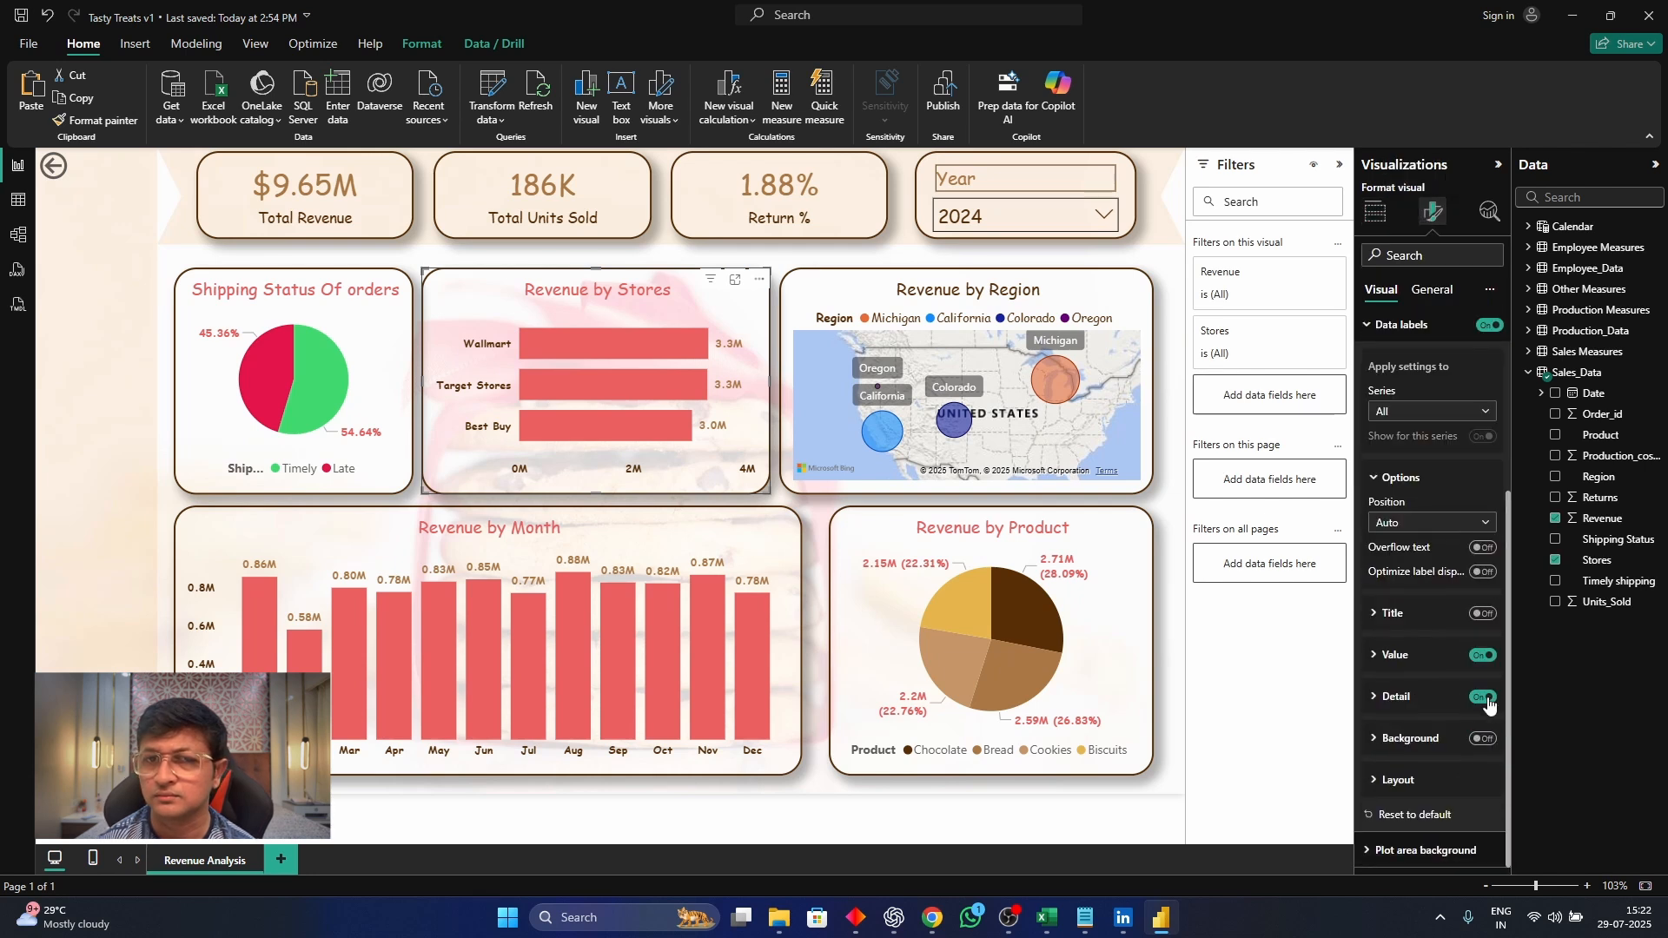
left_click(1418, 654)
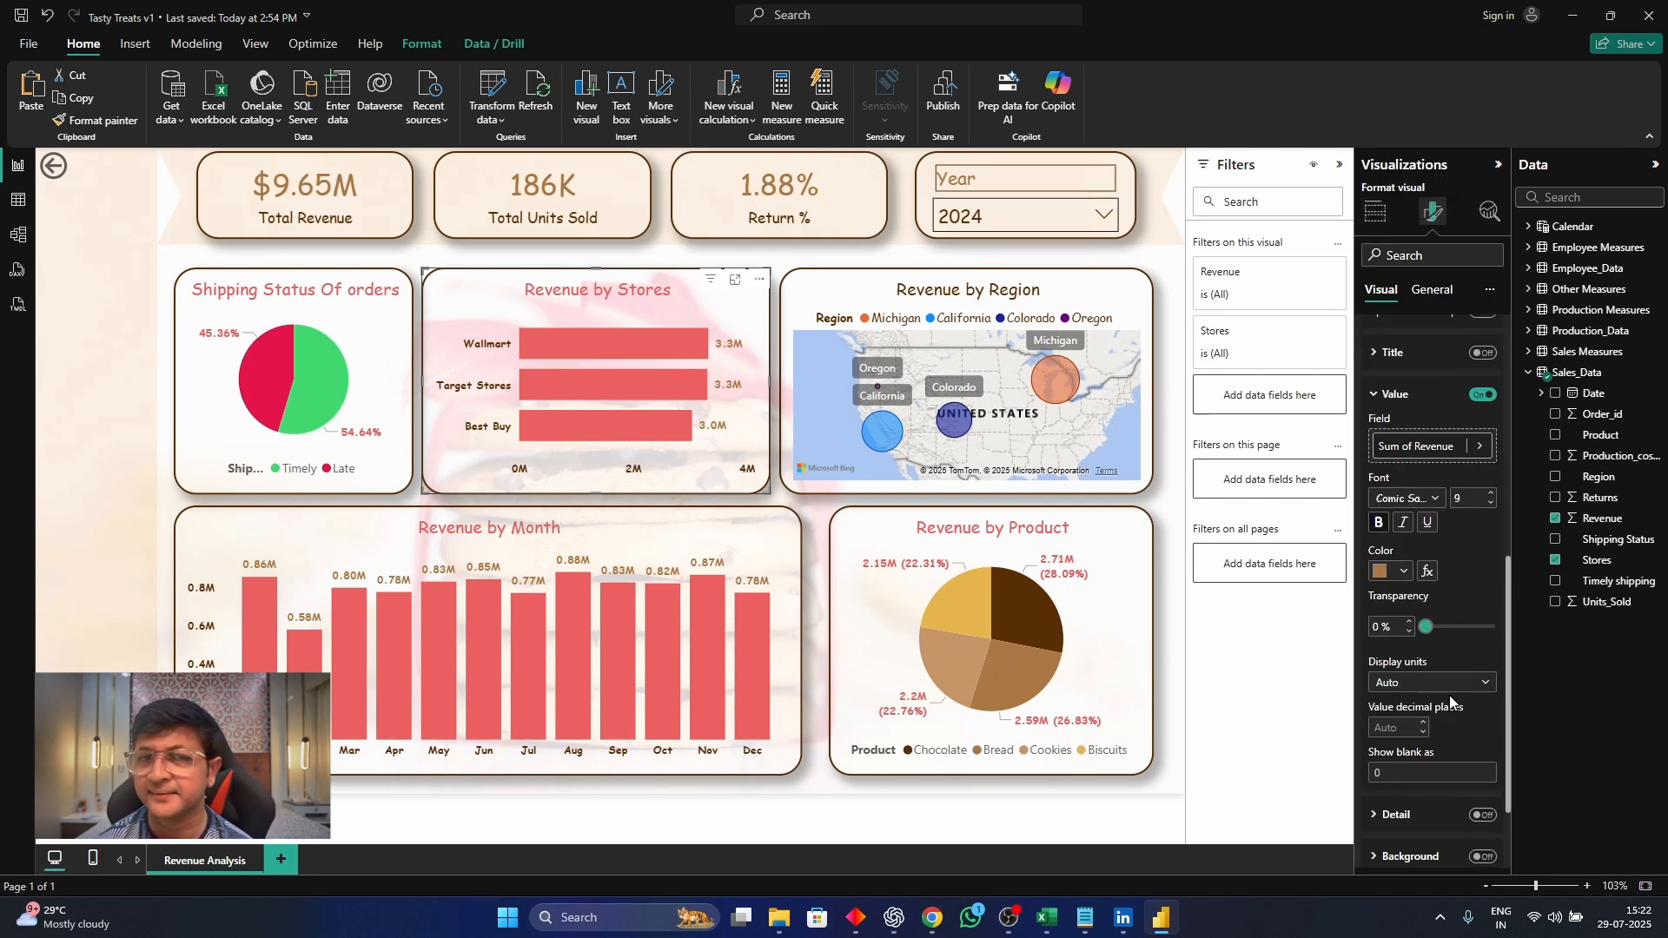
scroll(1448, 700, "down", 2)
scroll(1425, 779, "up", 5)
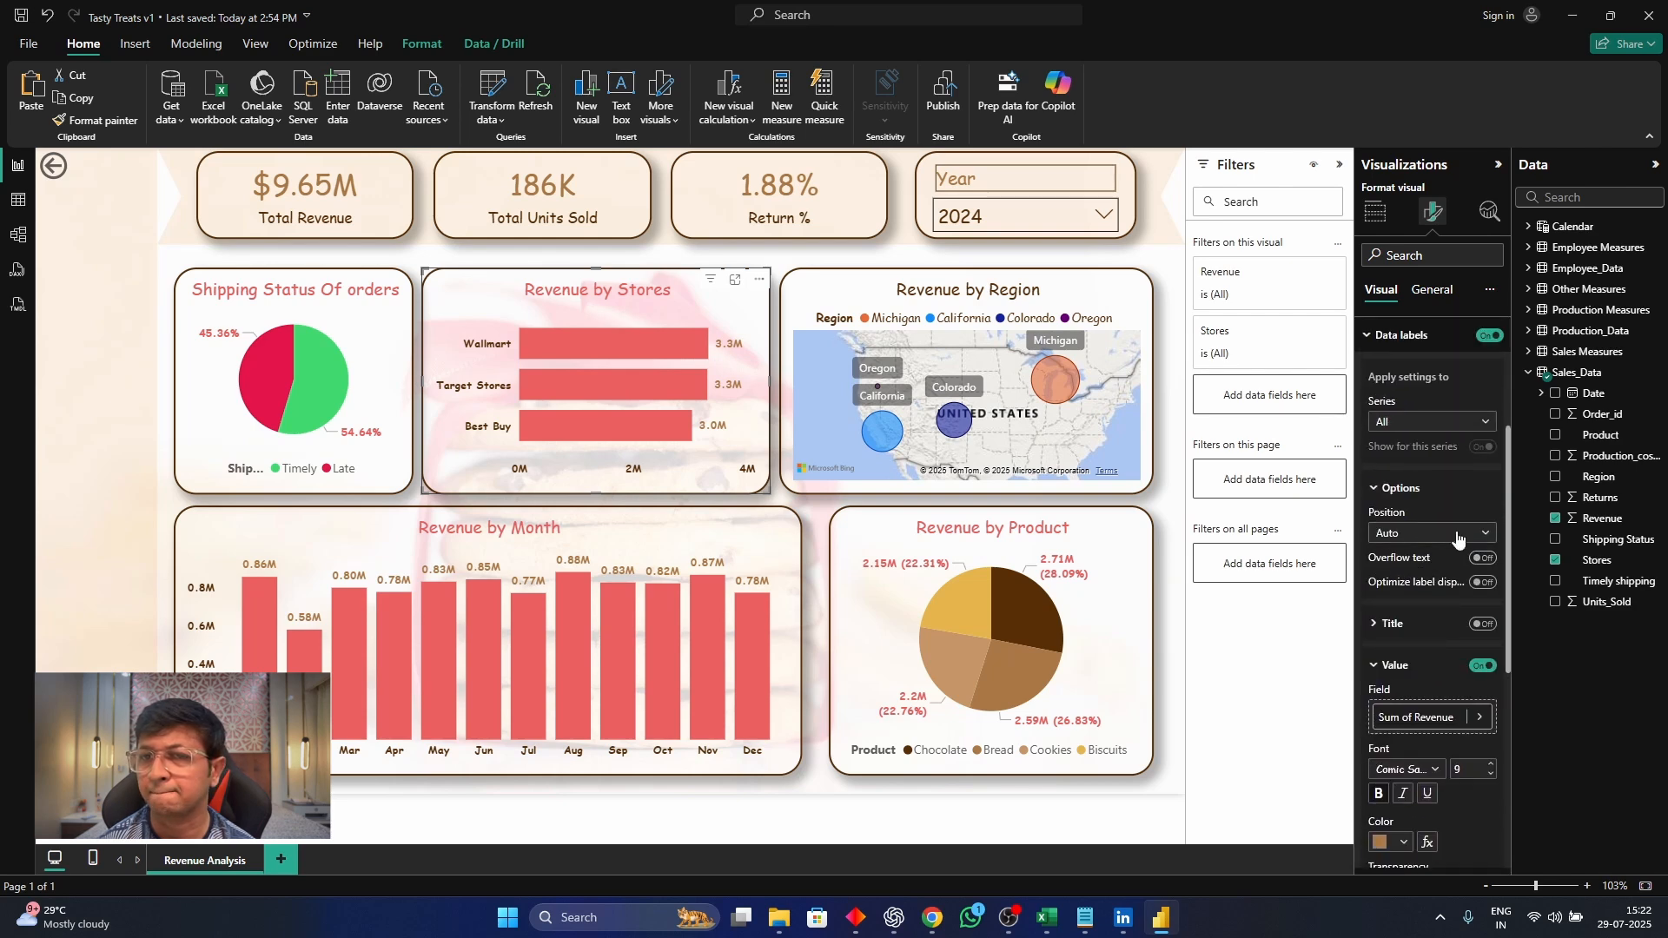
left_click(1458, 534)
left_click(1451, 576)
left_click(1405, 818)
left_click(1383, 349)
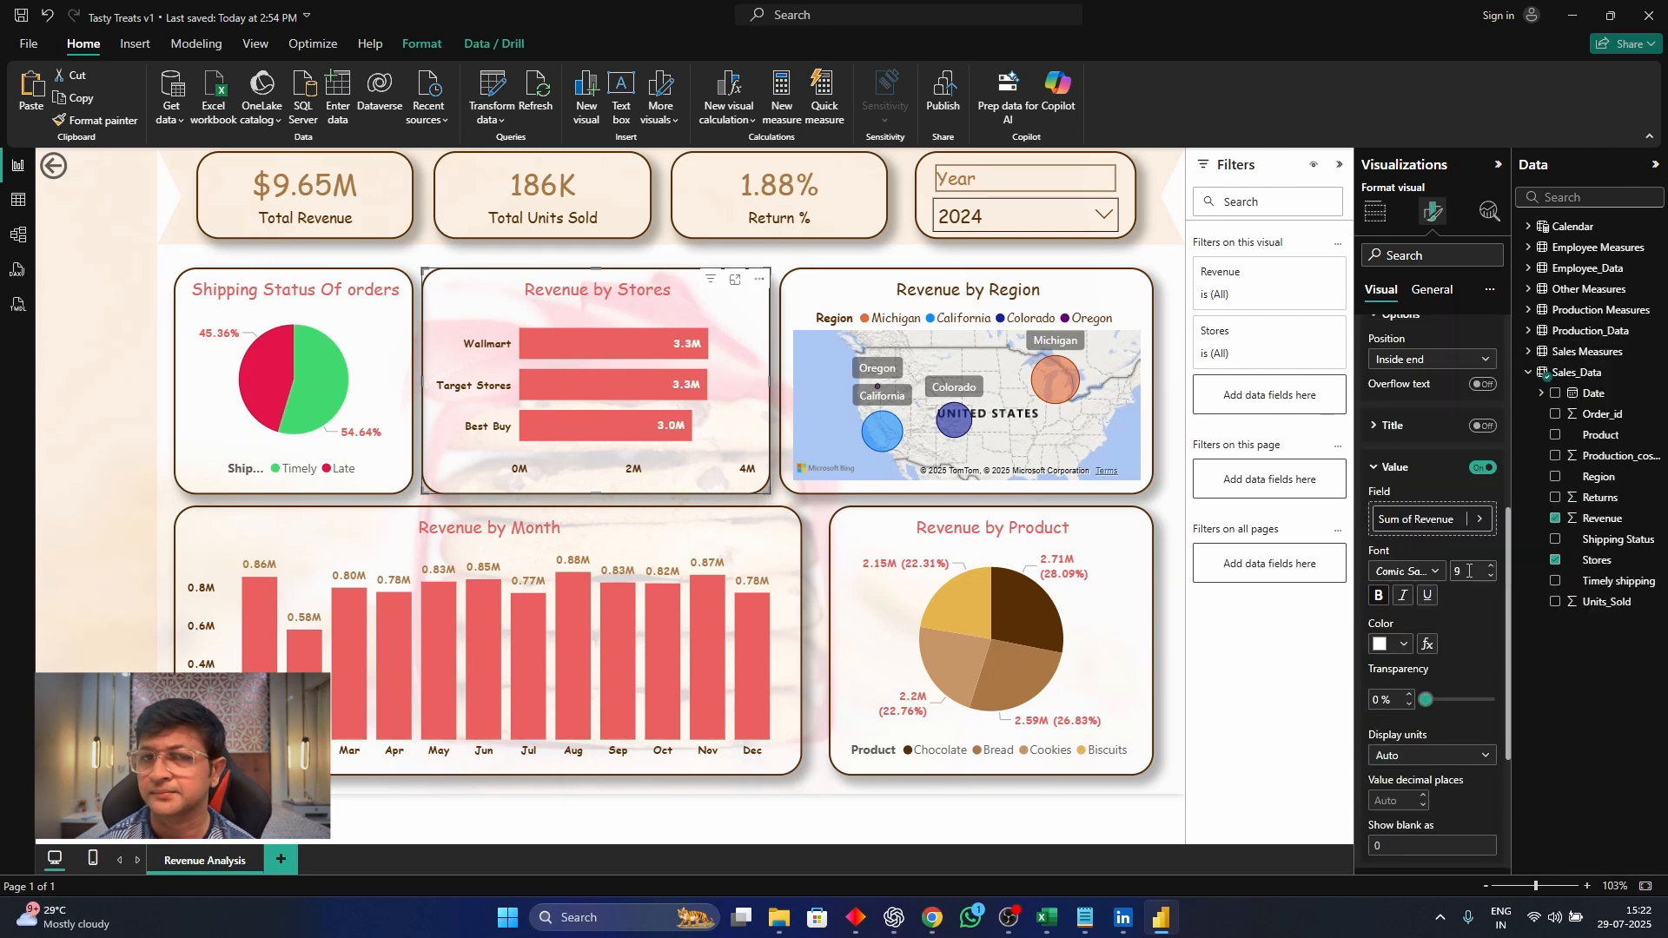
Set the value color of the Revenue by Month chart's data labels to white
scroll(1425, 724, "down", 3)
scroll(1427, 724, "down", 2)
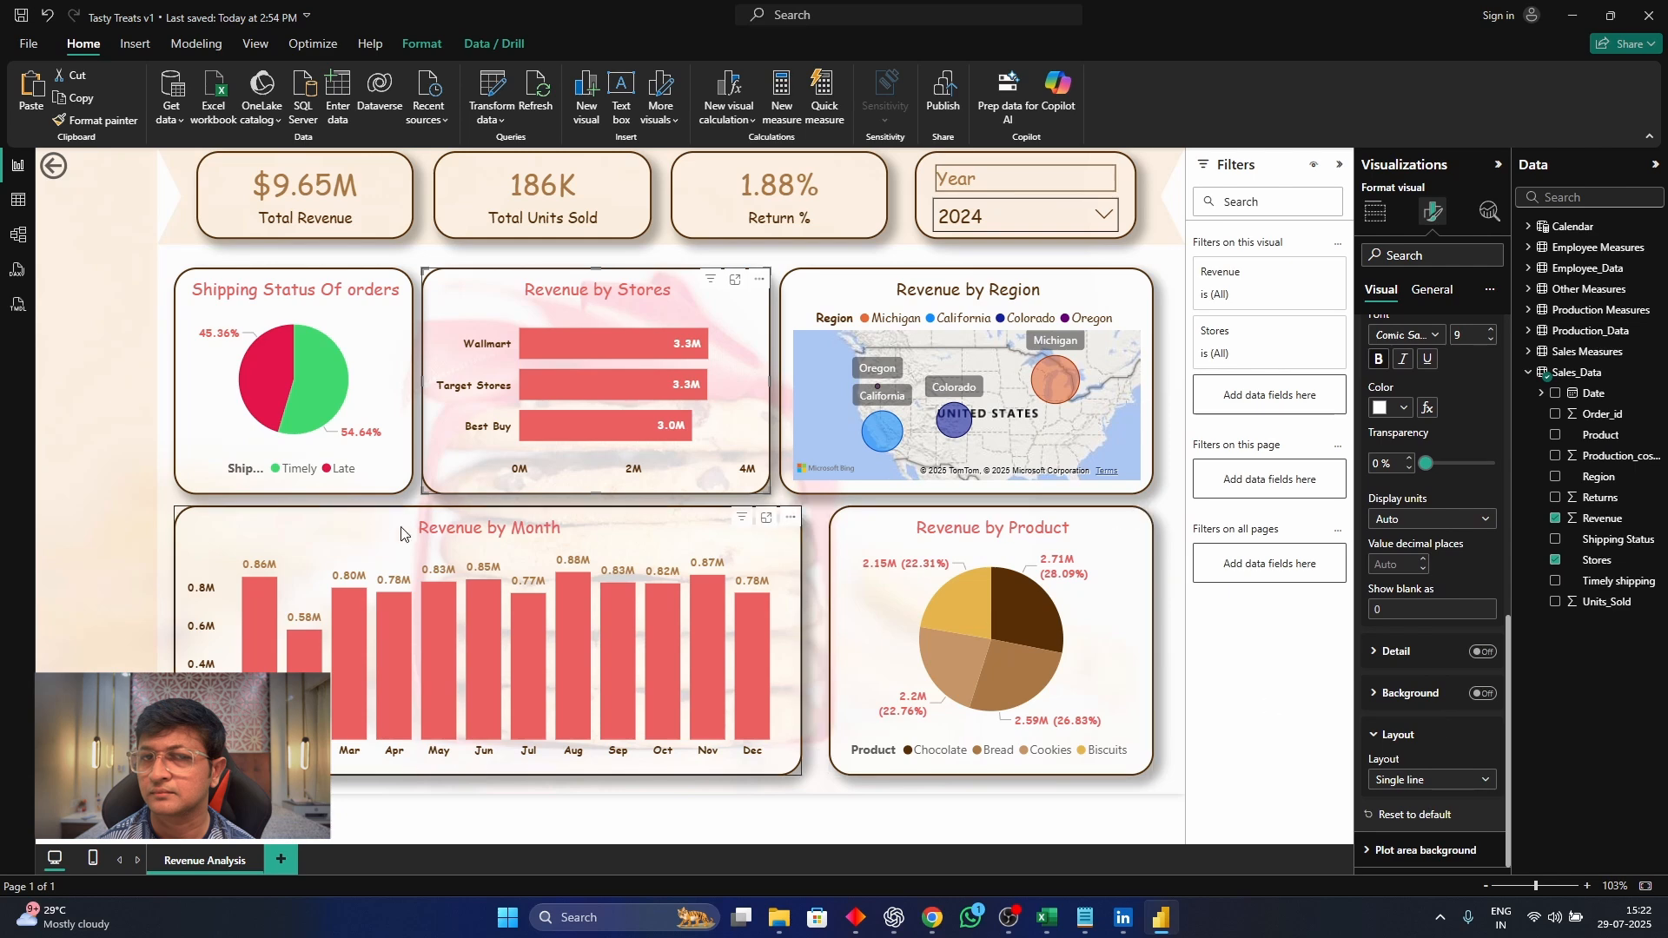
left_click(403, 532)
left_click(1404, 409)
left_click(1393, 467)
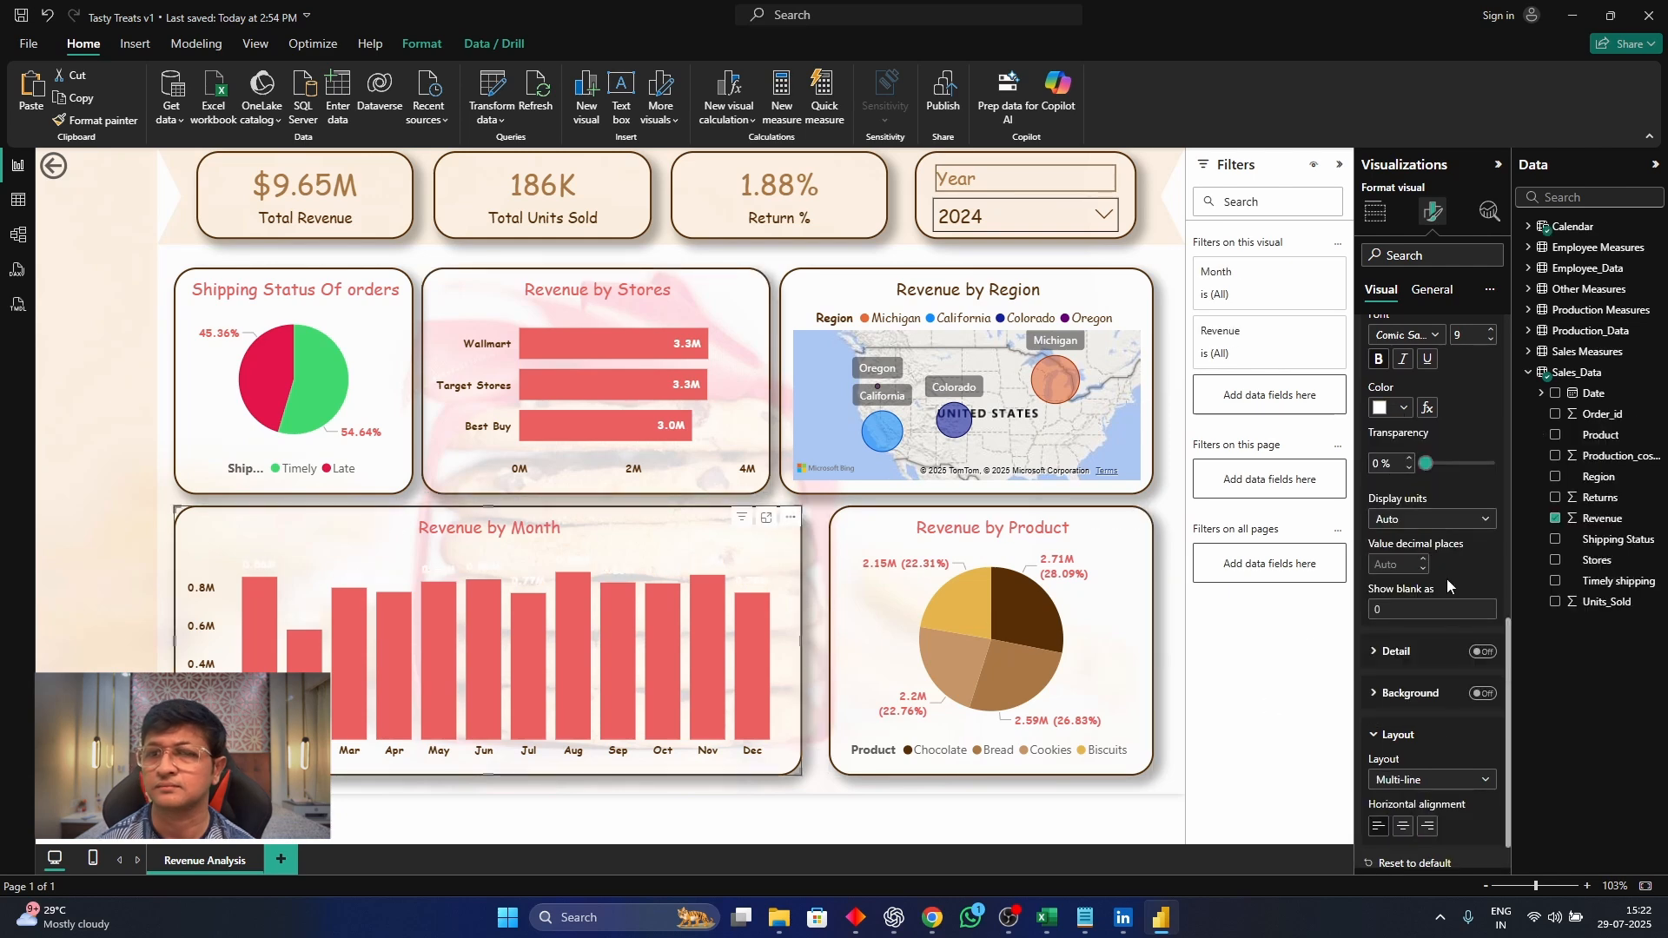
Undo the white color and Inside end position of the Revenue by Month chart's data labels, and deselect the chart
scroll(1405, 377, "up", 4)
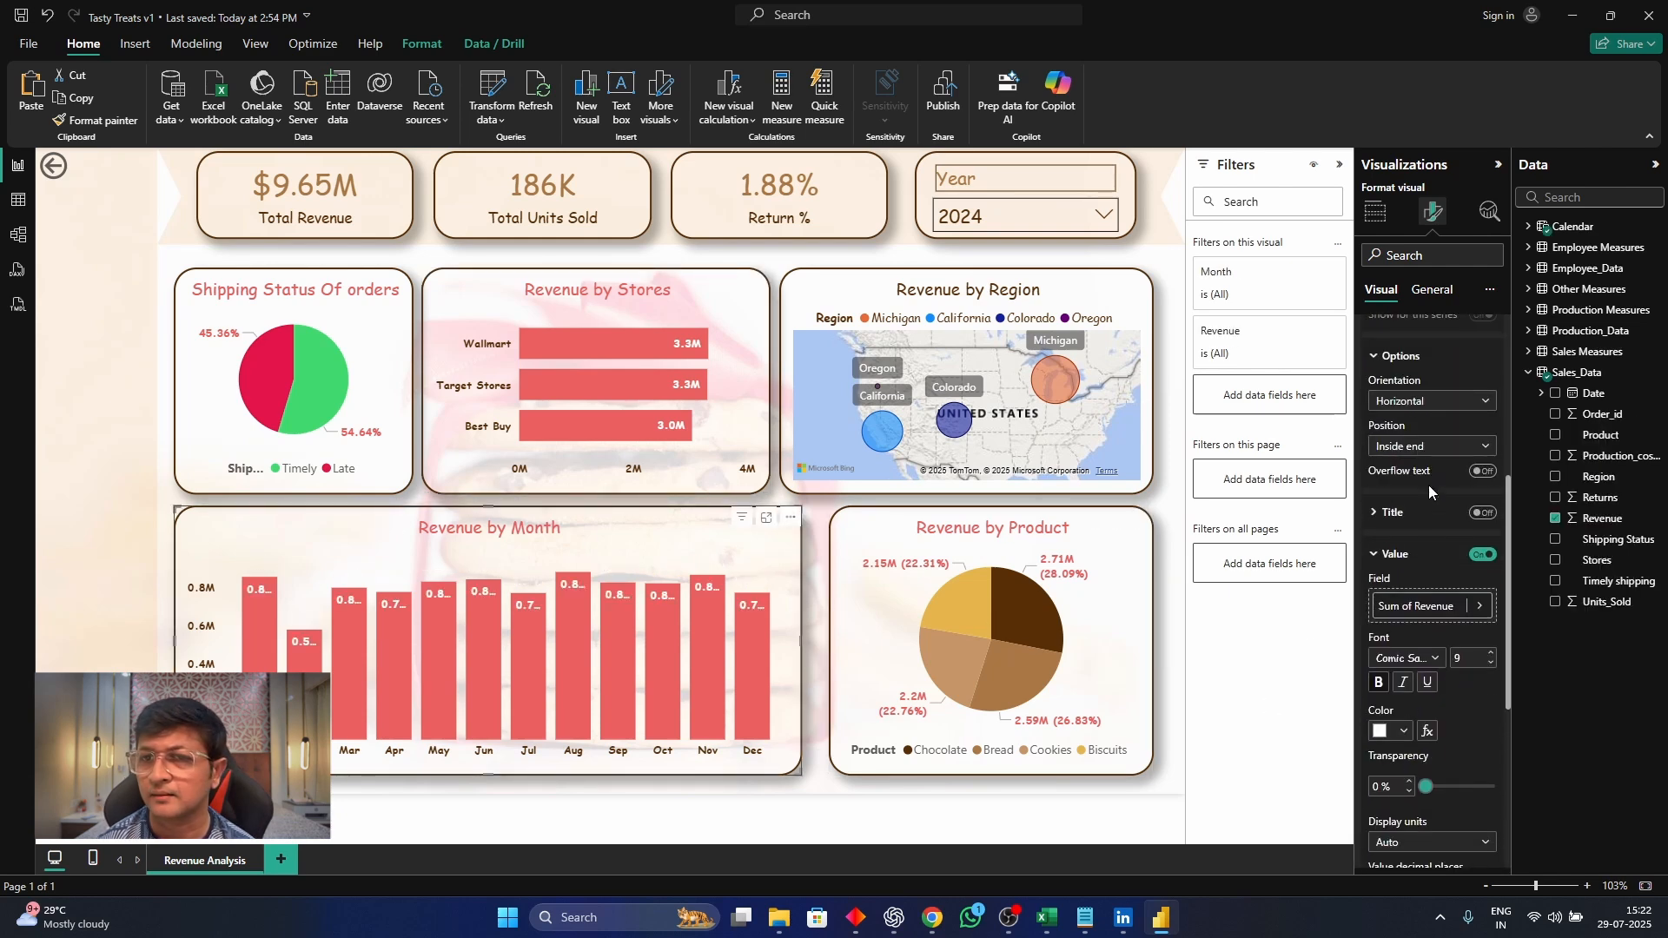
key("ctrl+z")
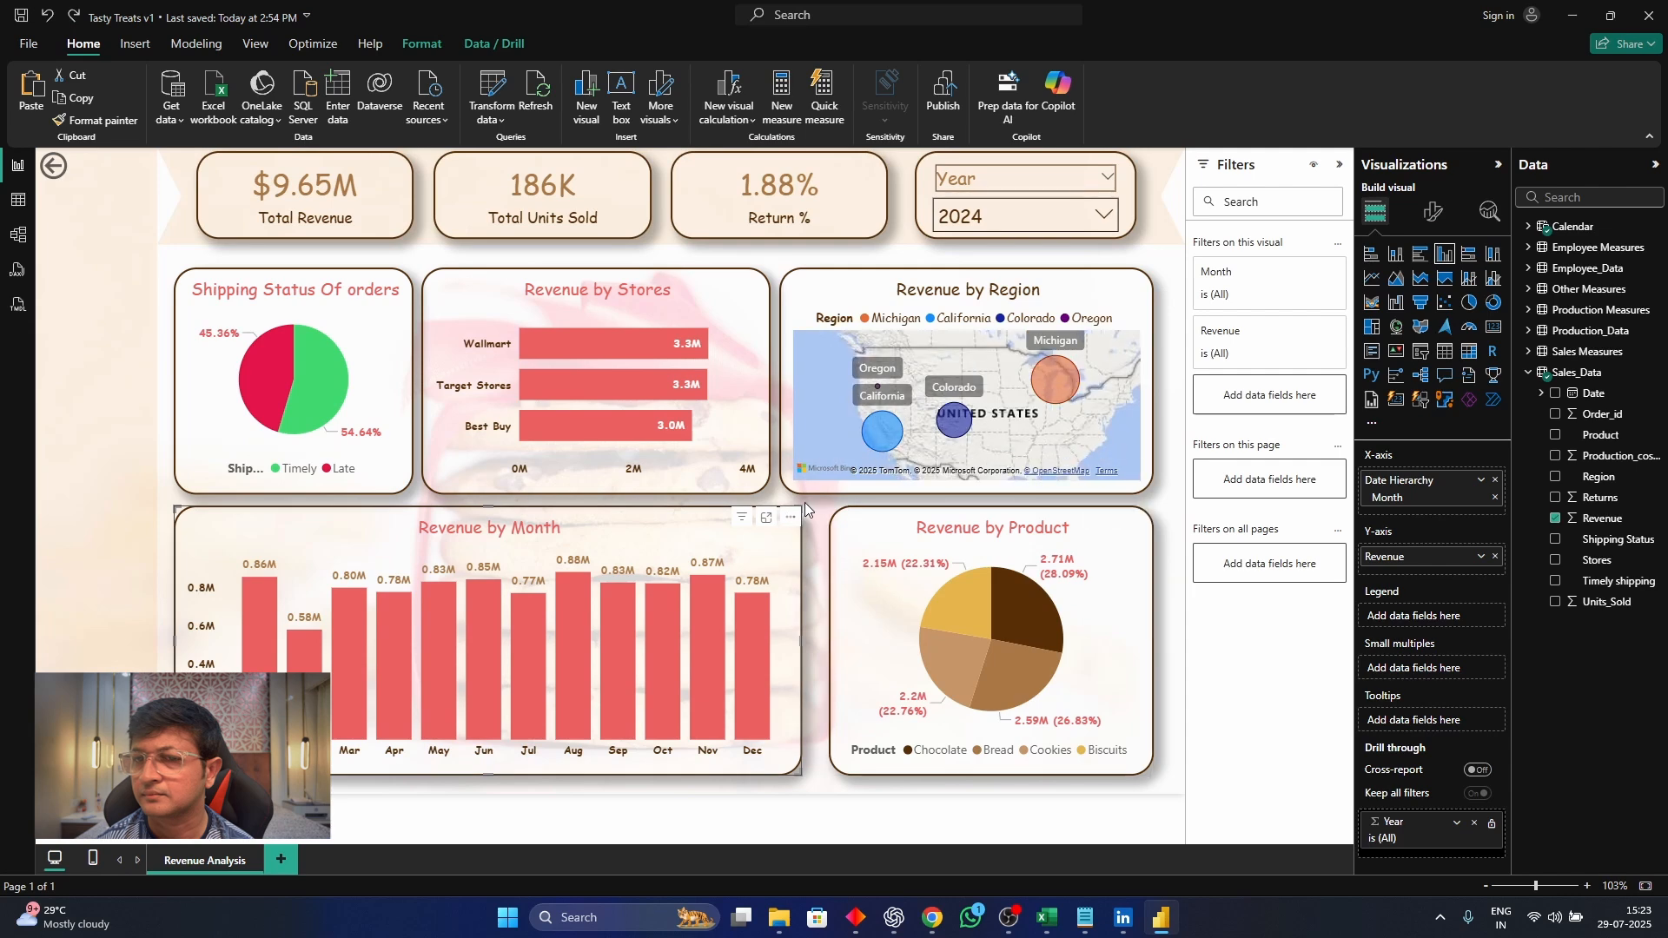
left_click(804, 502)
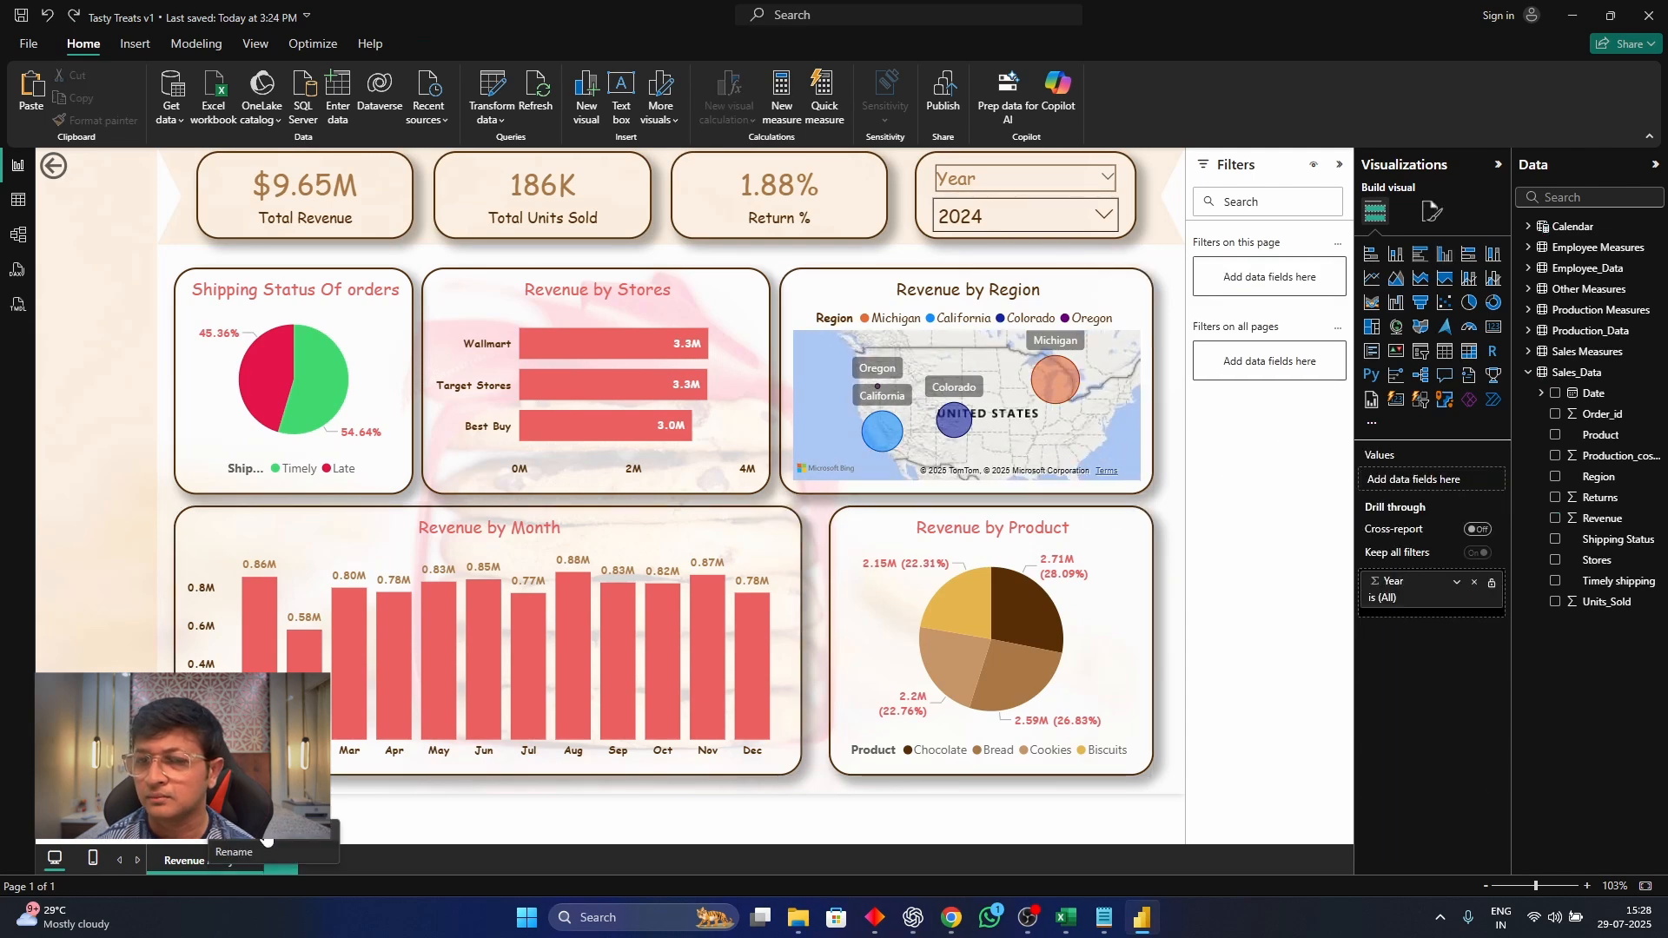
Duplicate the Revenue Analysis page and rename the copy Production Analysis
type("Production Analysi")
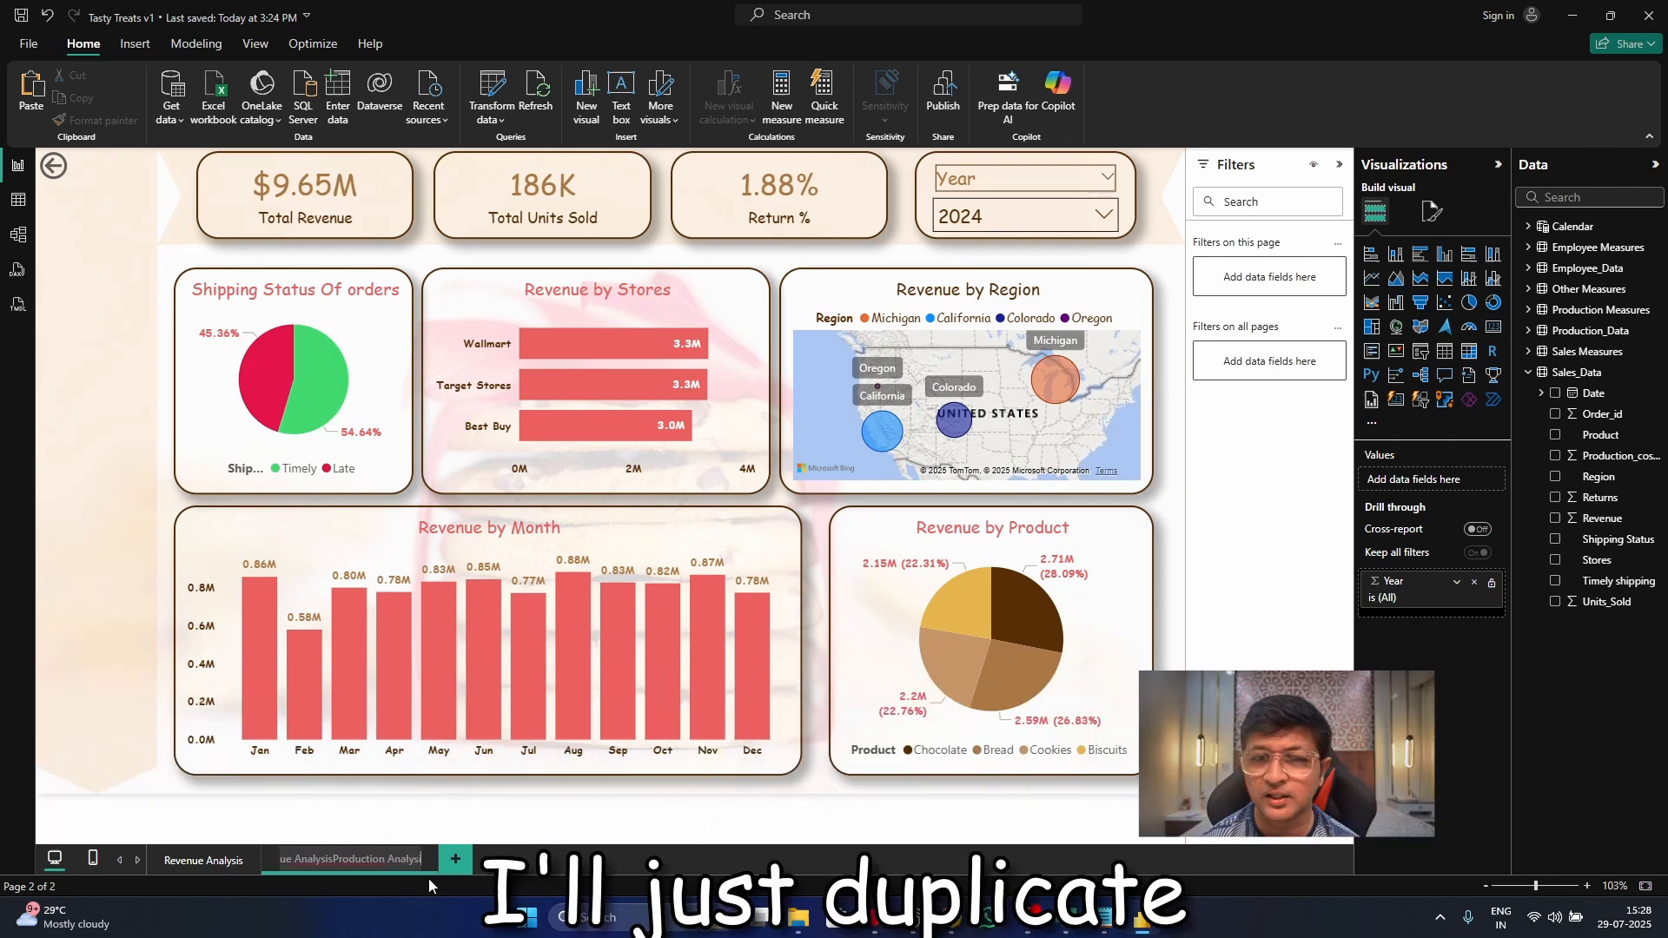
key("Return")
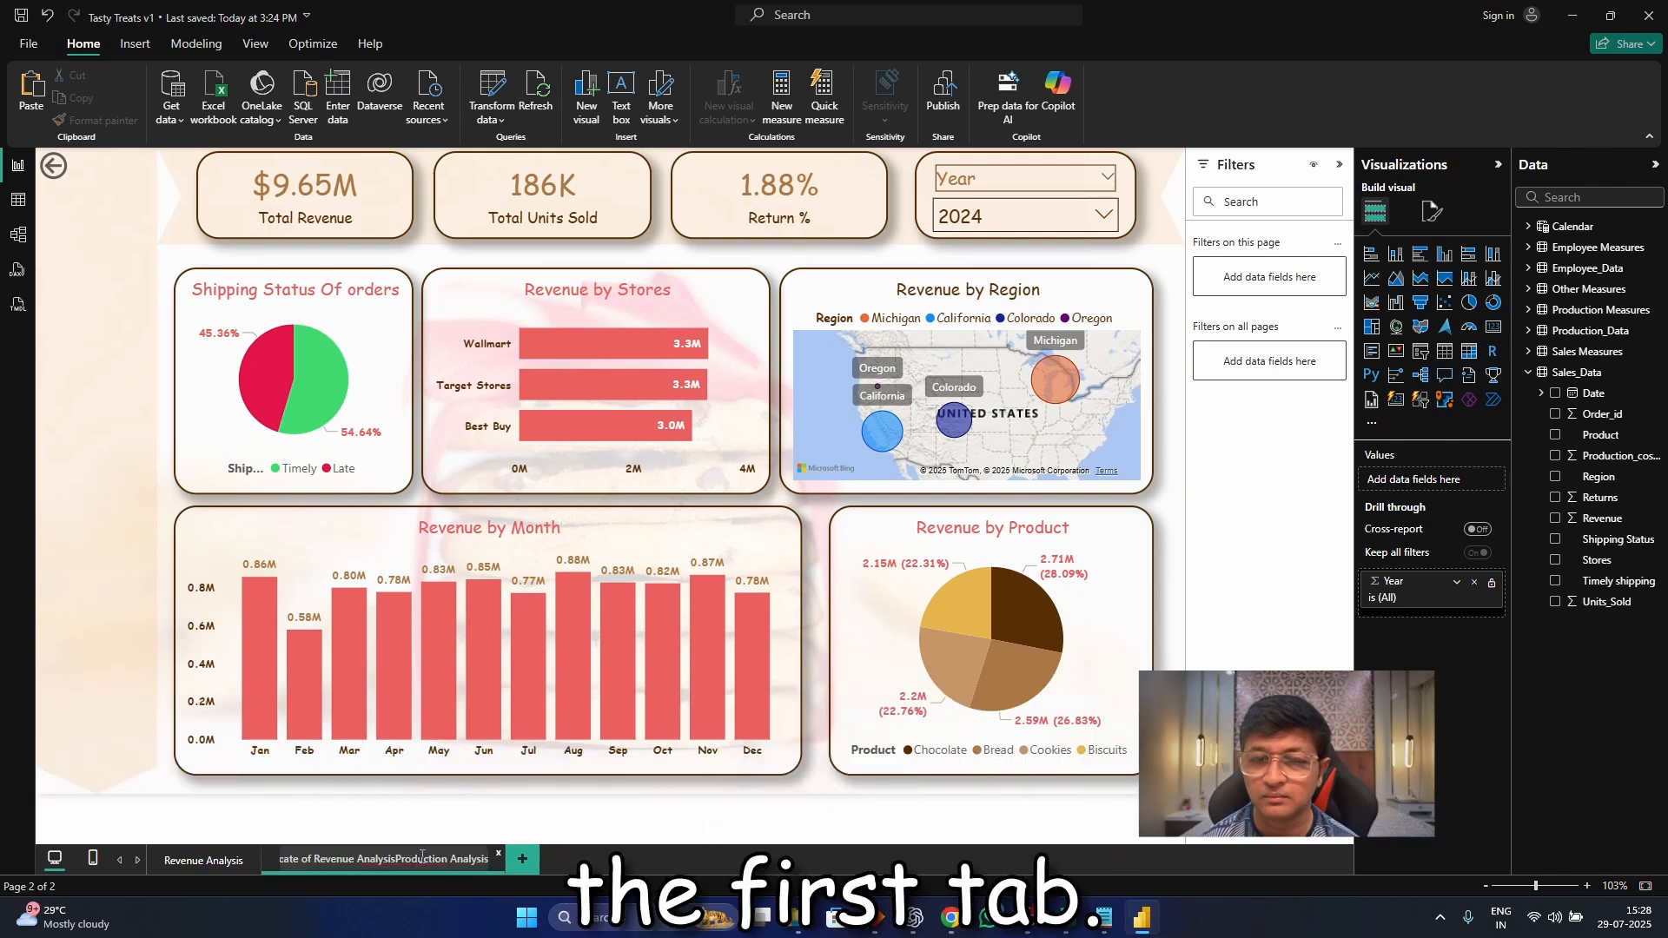
double_click(421, 860)
type("Production Anal")
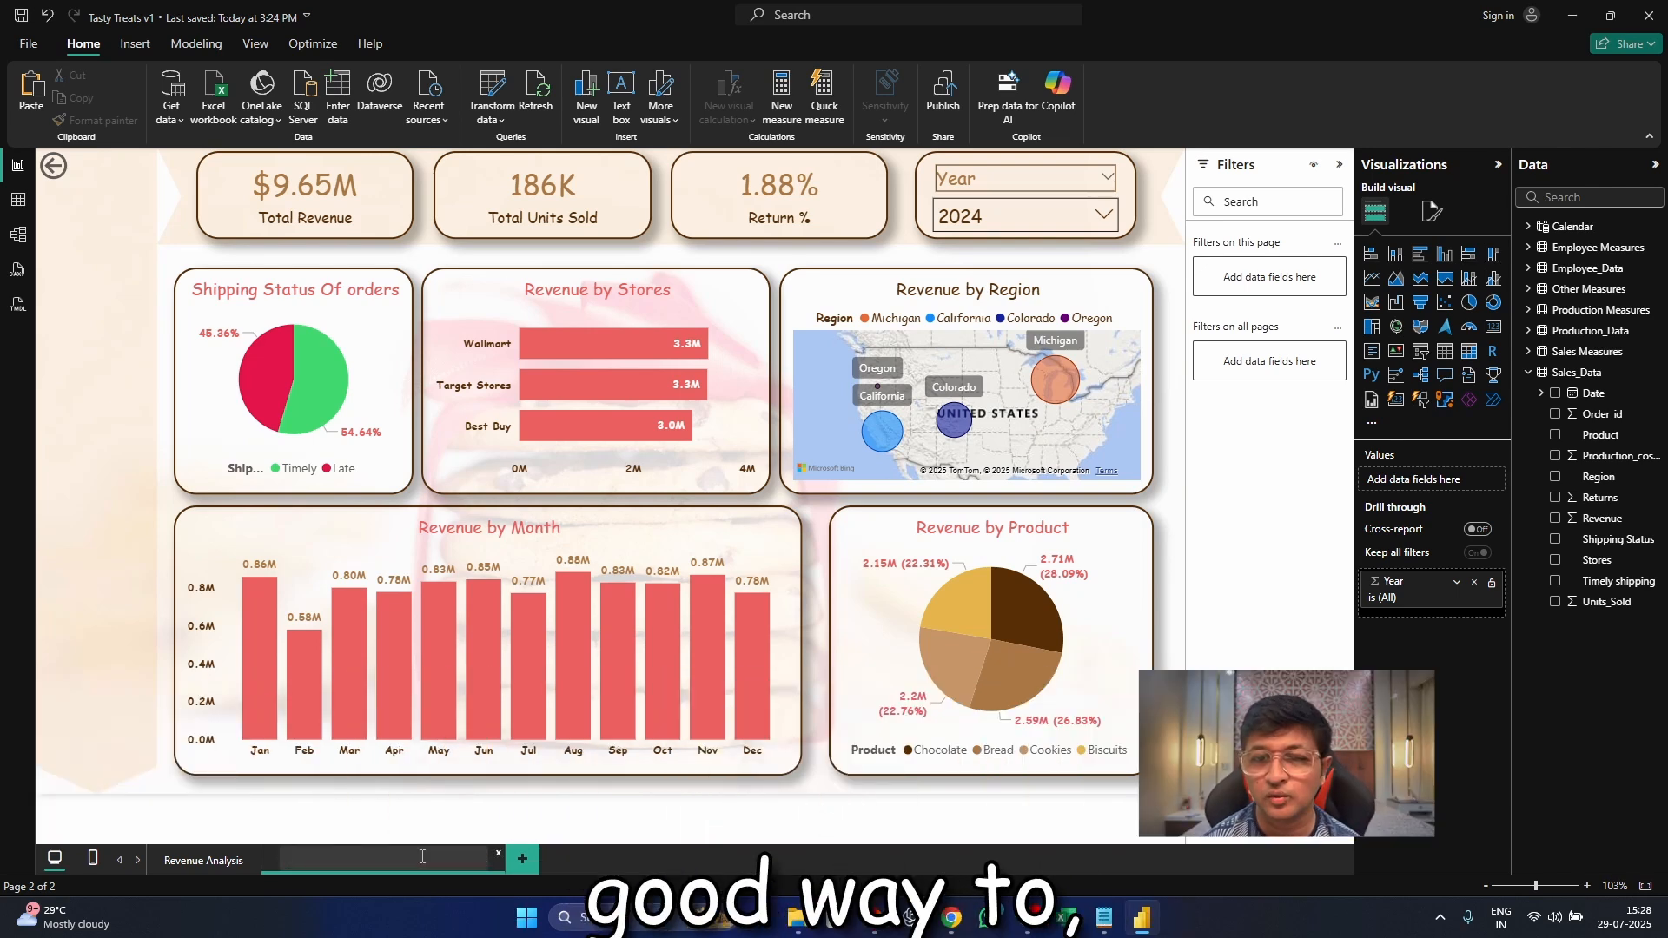
type("ysis")
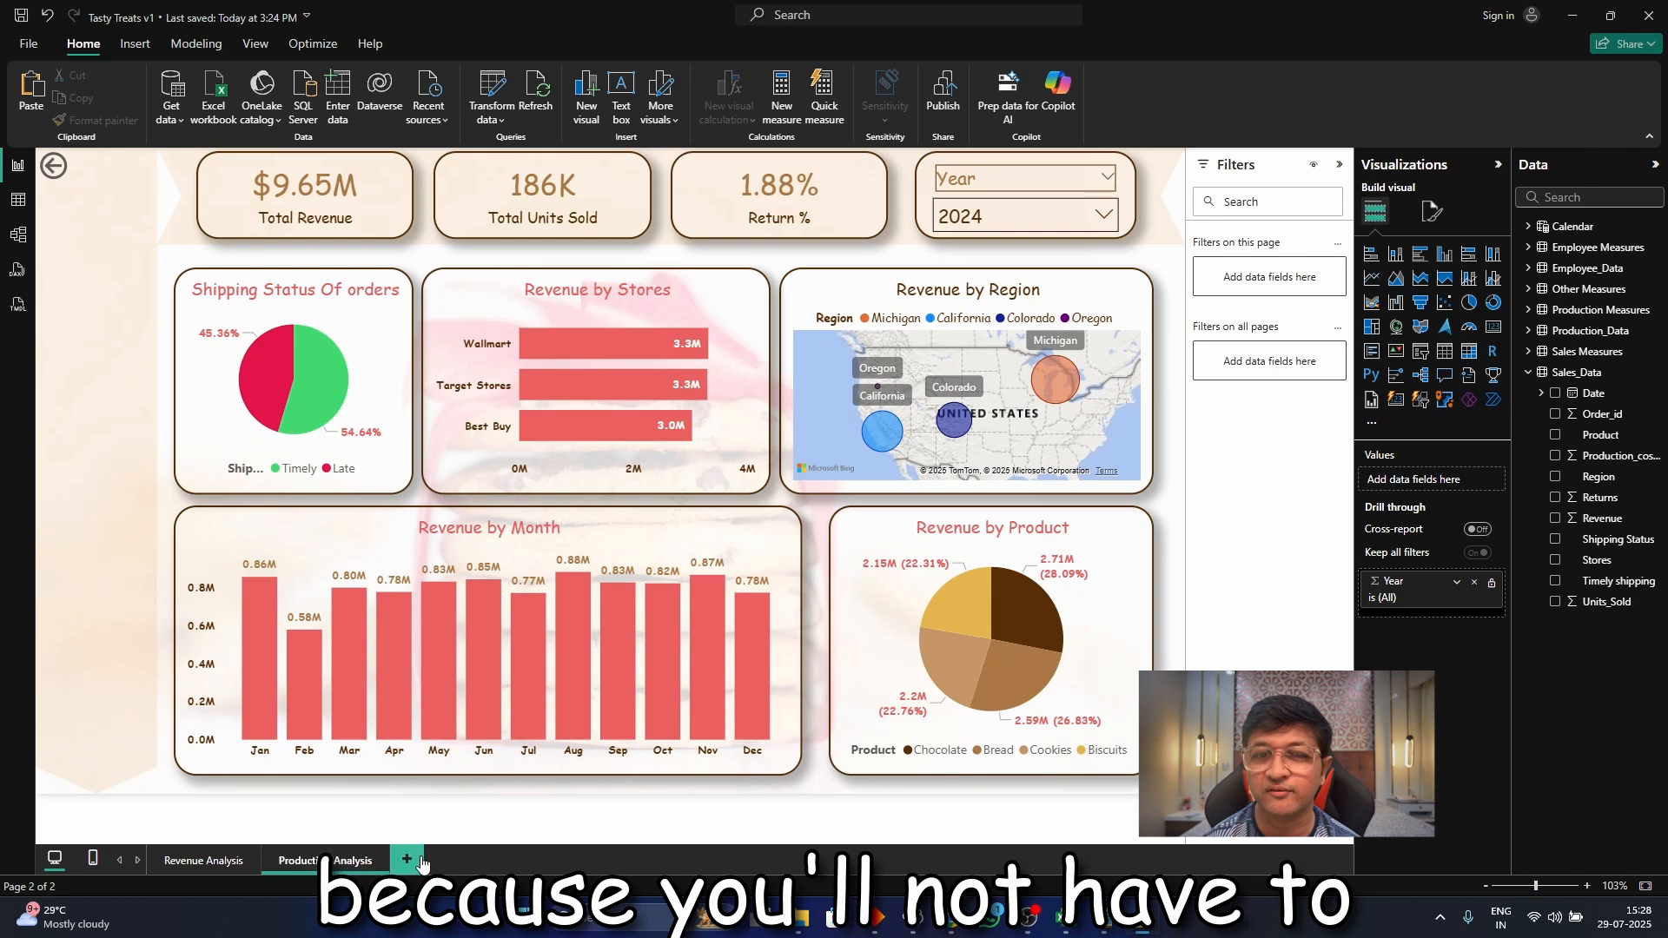
key("Return")
On the Revenue Analysis page, set the Revenue by Region map's style to Aerial and deselect the map
left_click(206, 862)
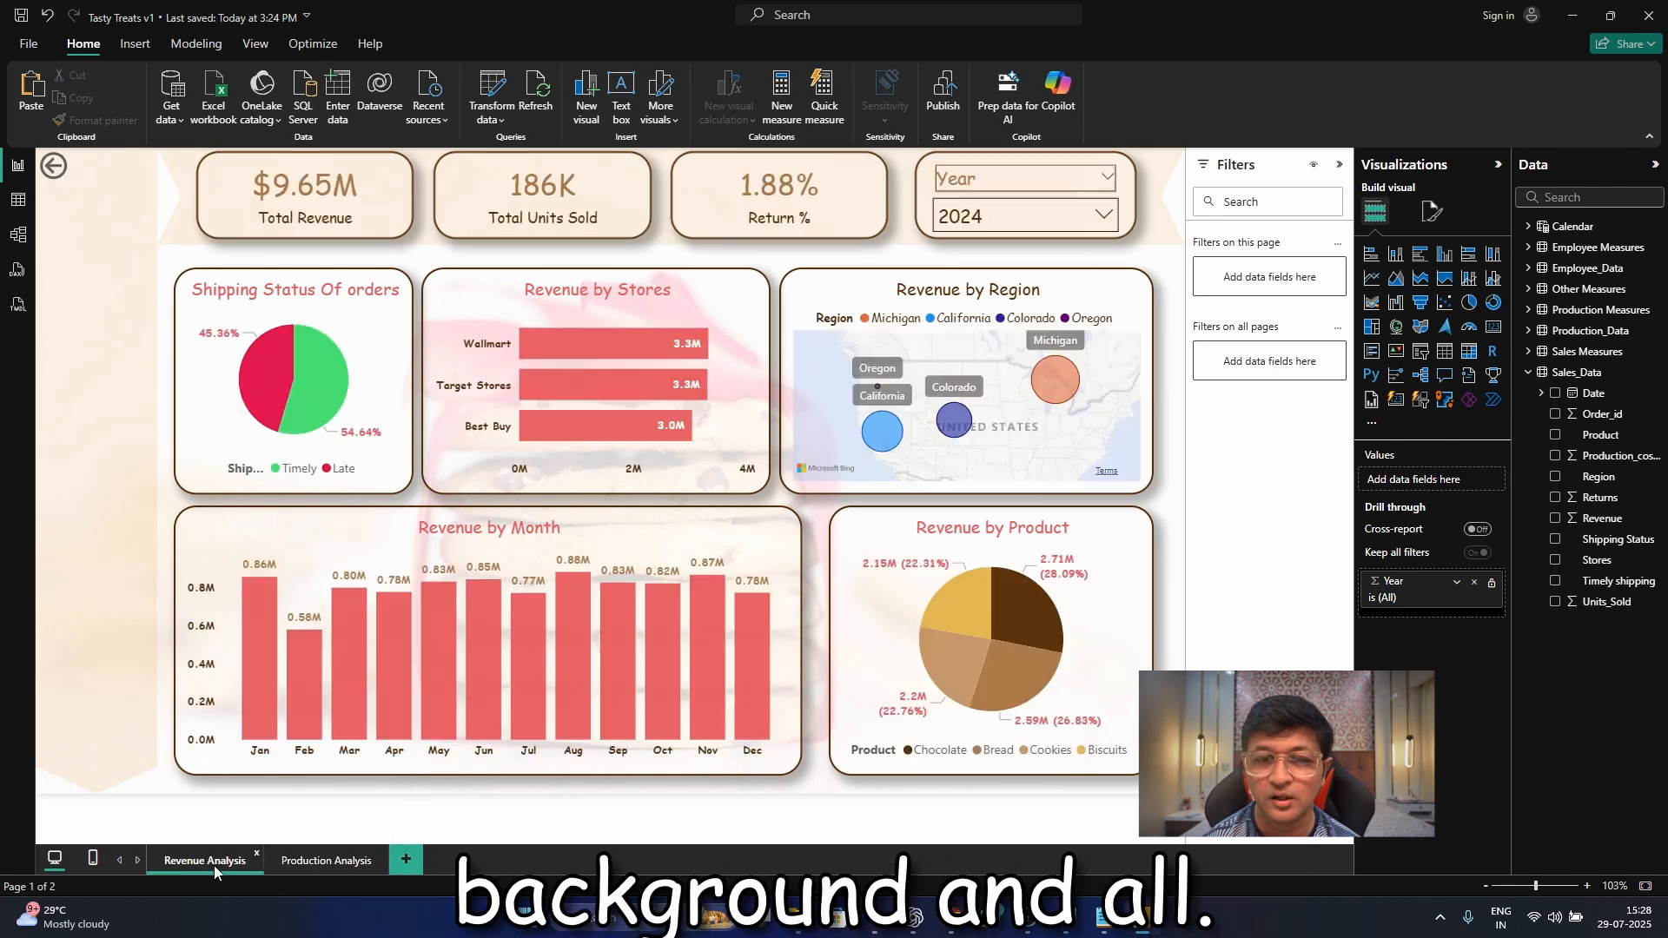
left_click(1050, 363)
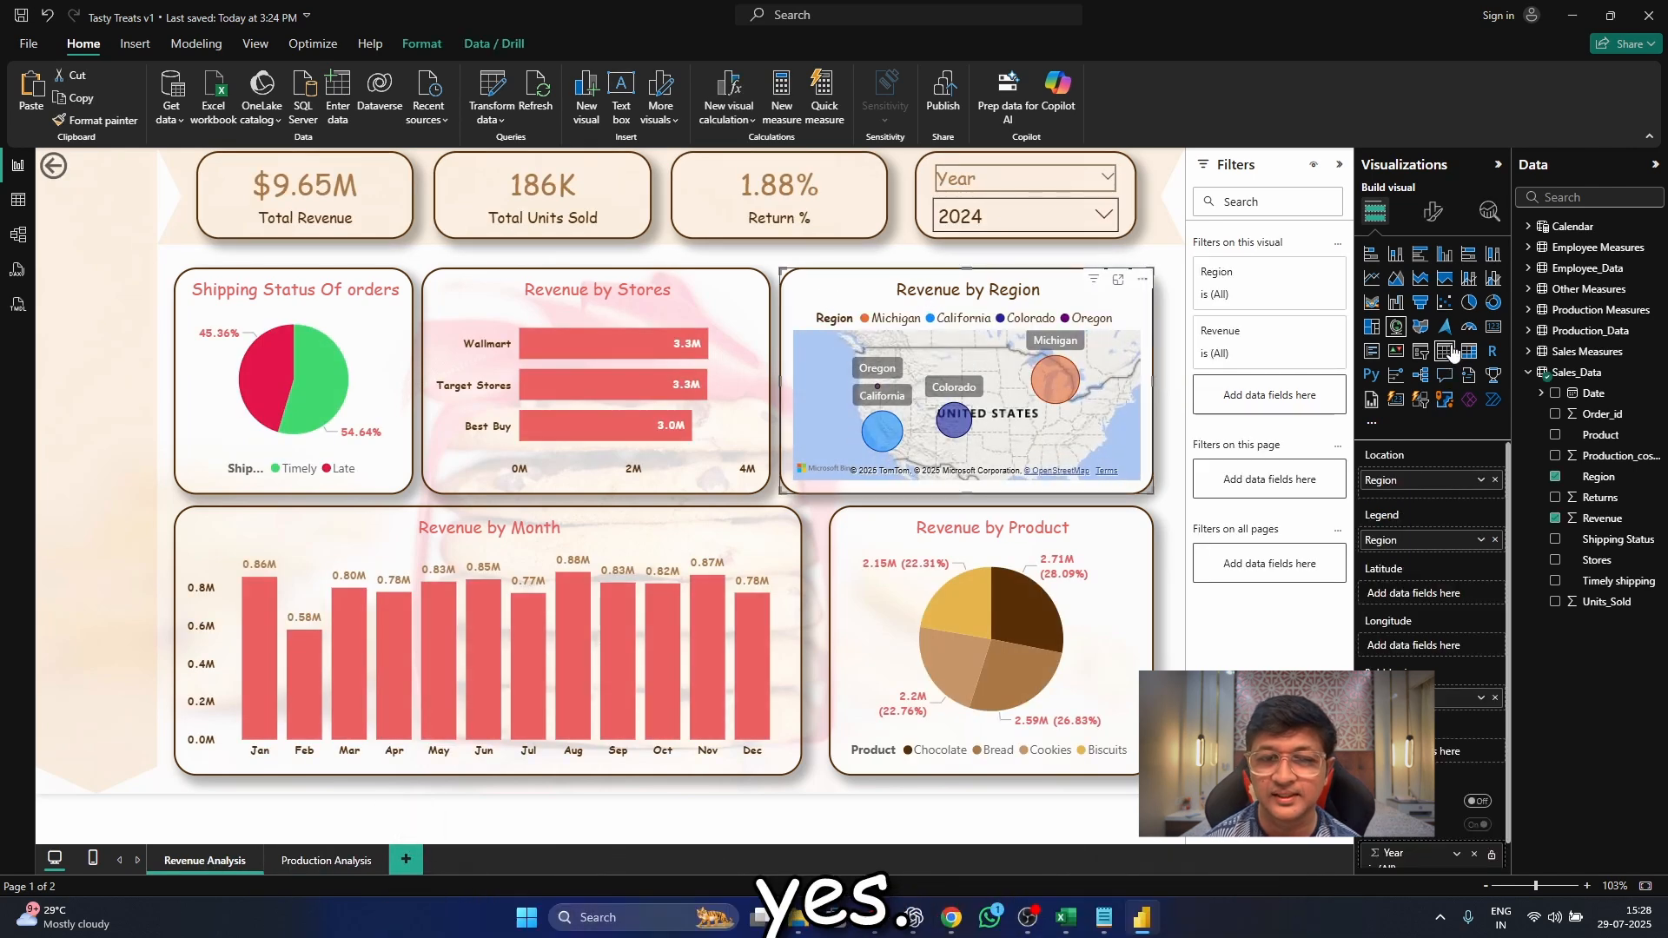
left_click(1438, 214)
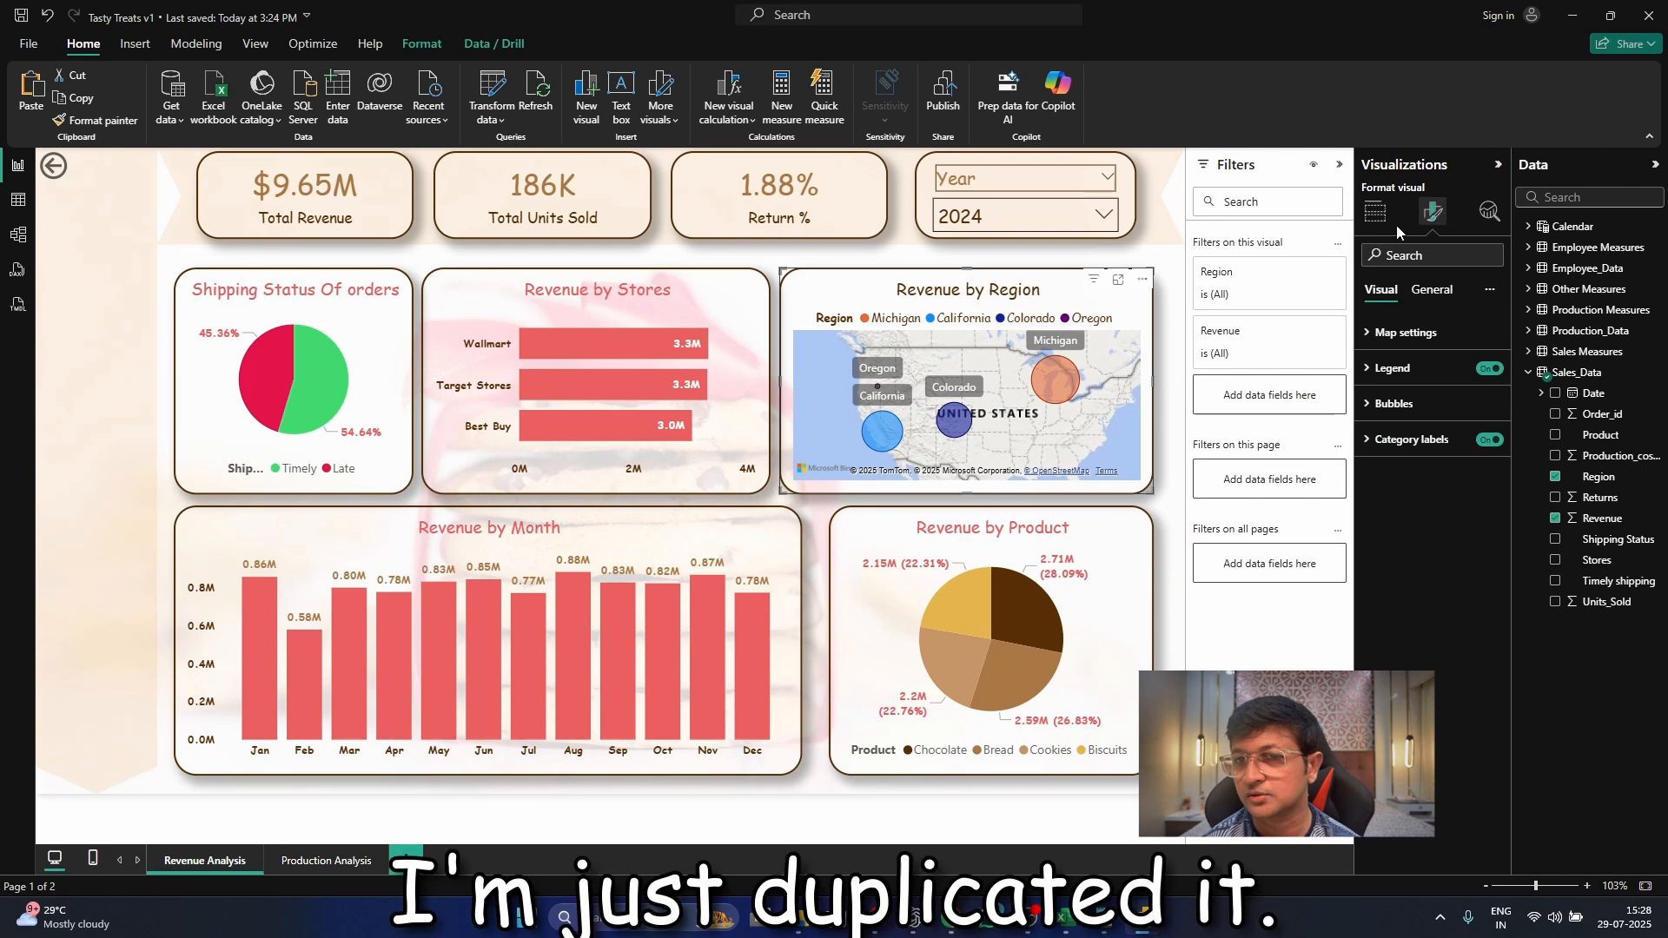
left_click(1404, 333)
left_click(1393, 374)
left_click(1432, 419)
left_click(1432, 442)
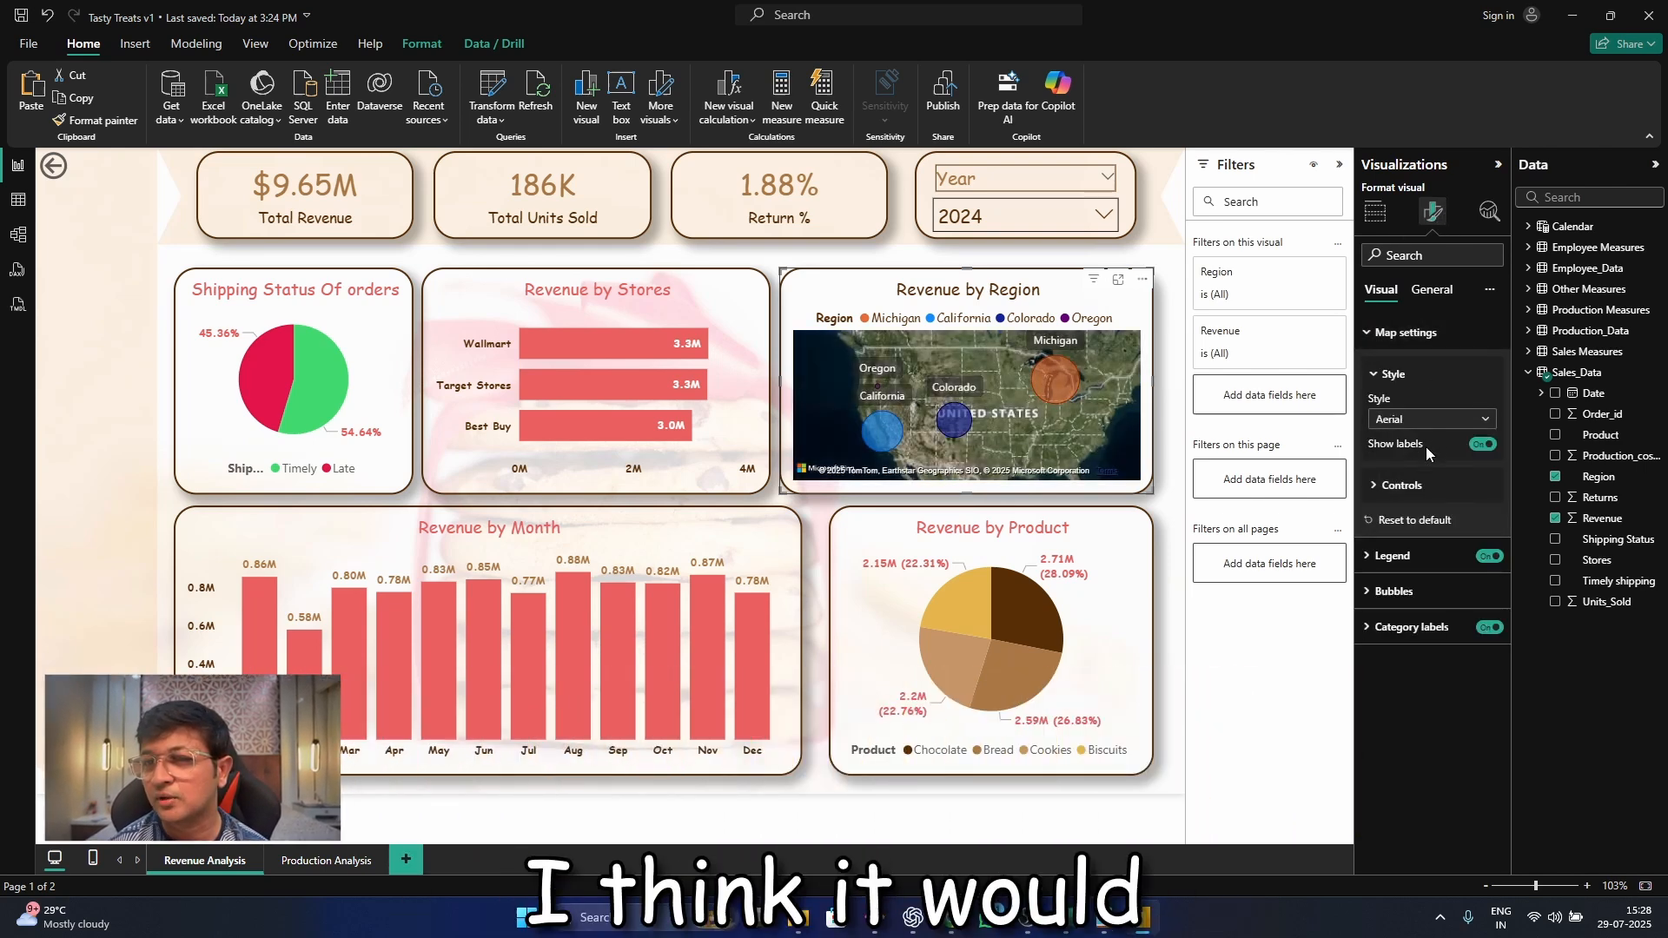
left_click(798, 259)
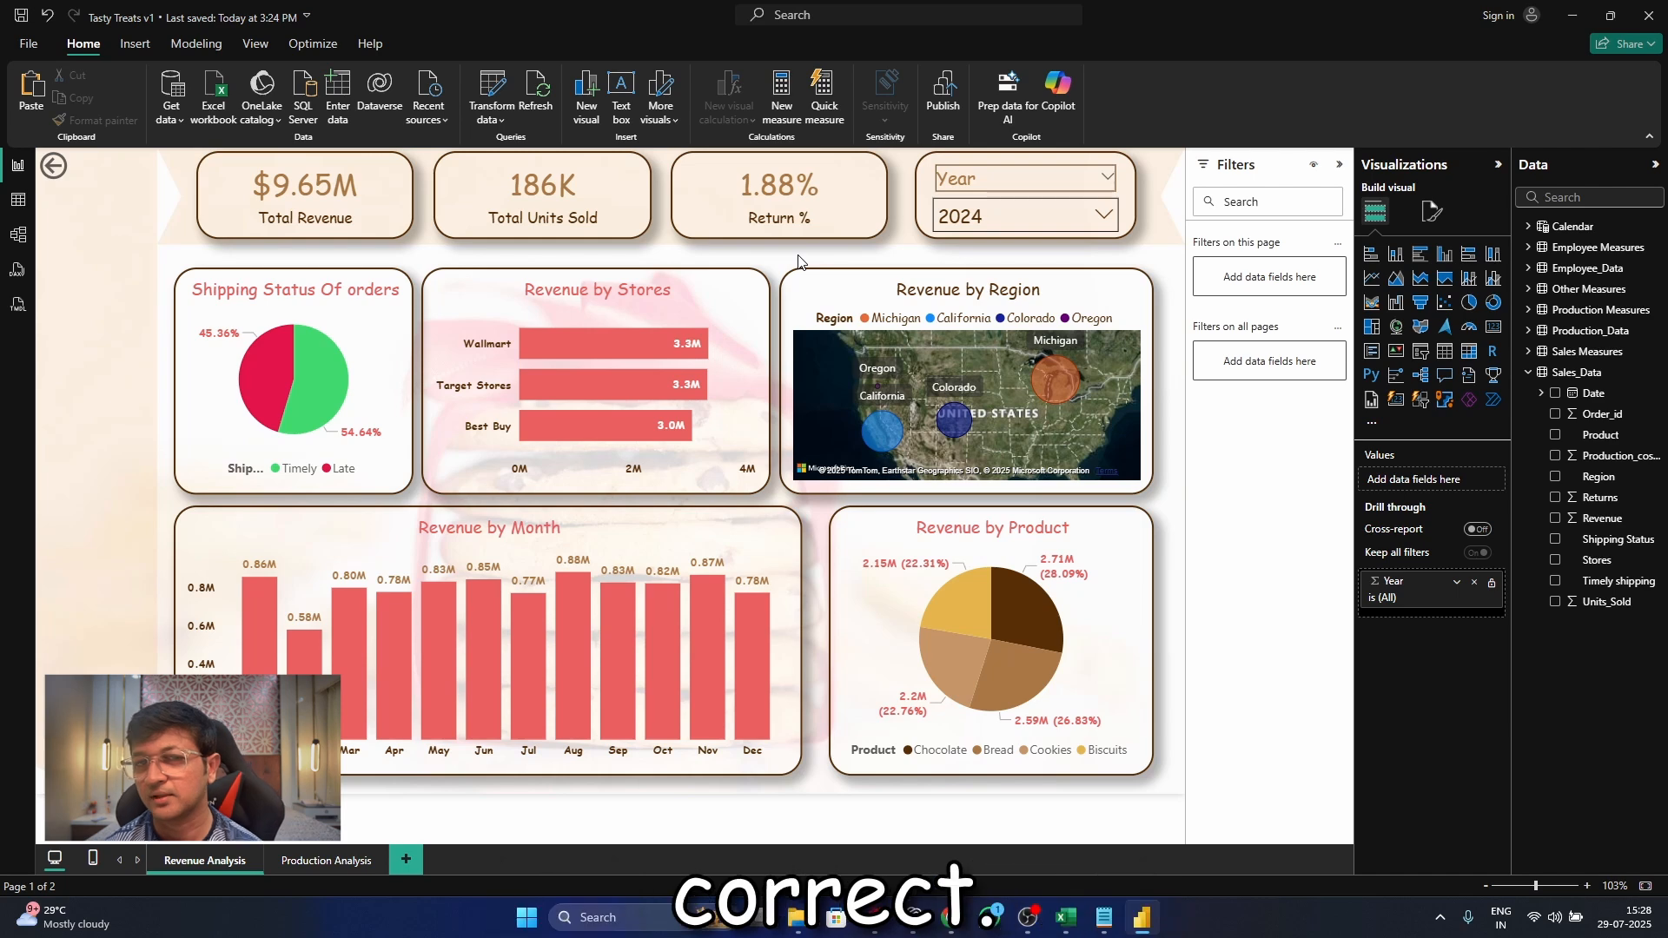
Return to the Production Analysis page and examine the columns of the Production_Data table in the table view
left_click(316, 865)
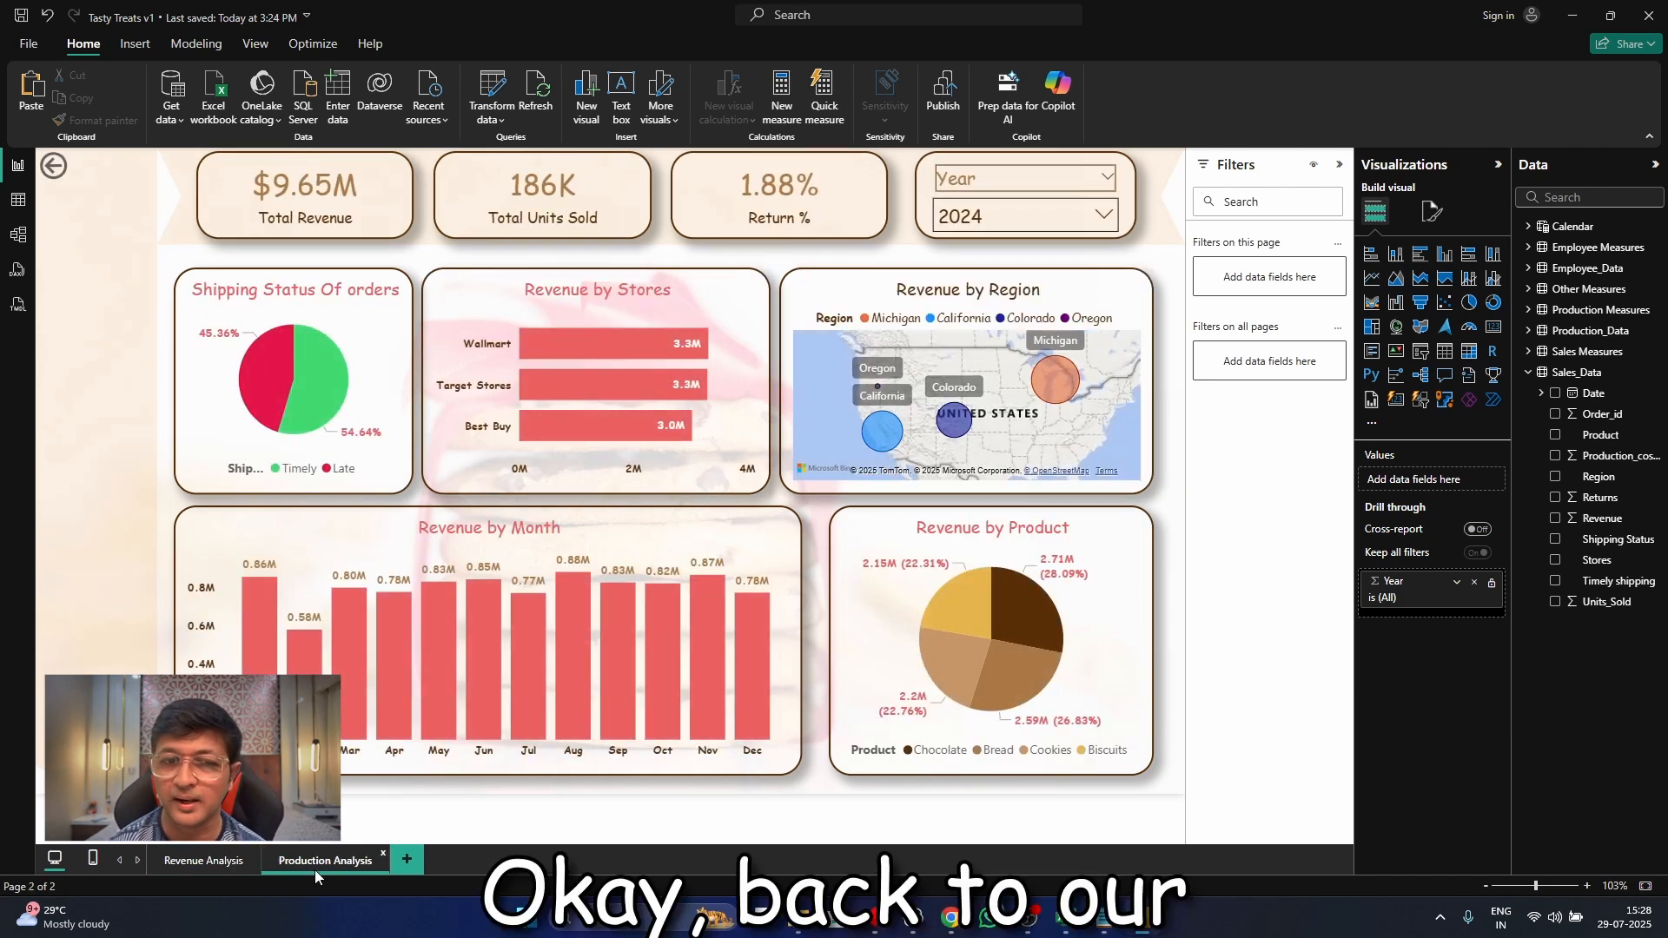
left_click(29, 210)
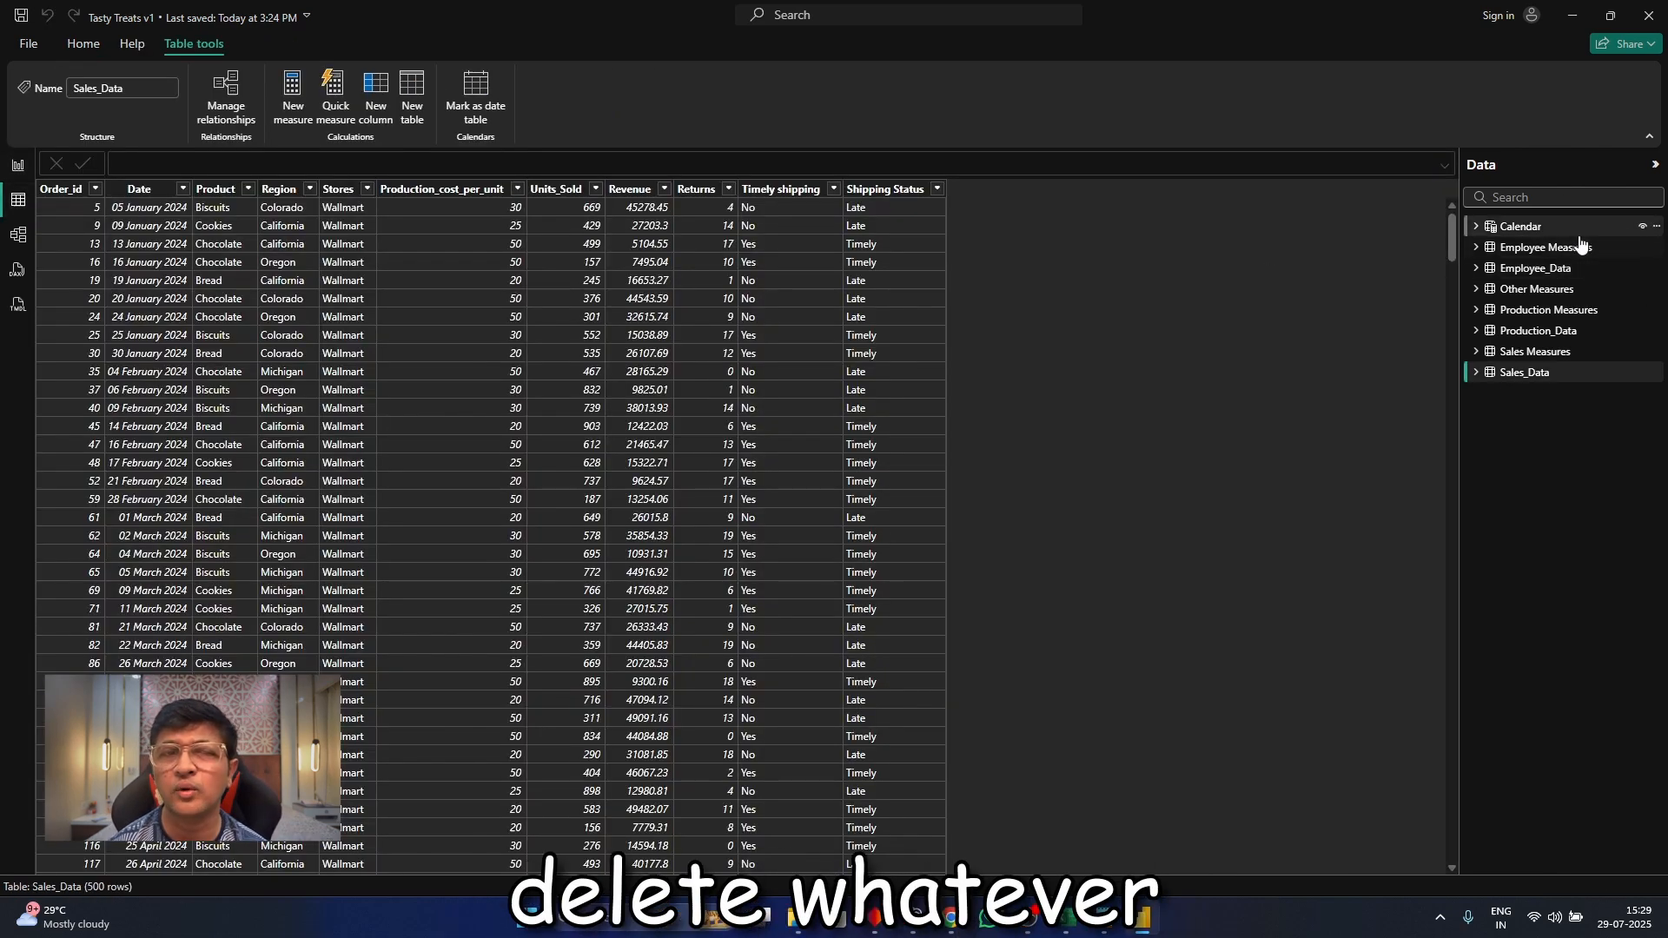
left_click(1560, 318)
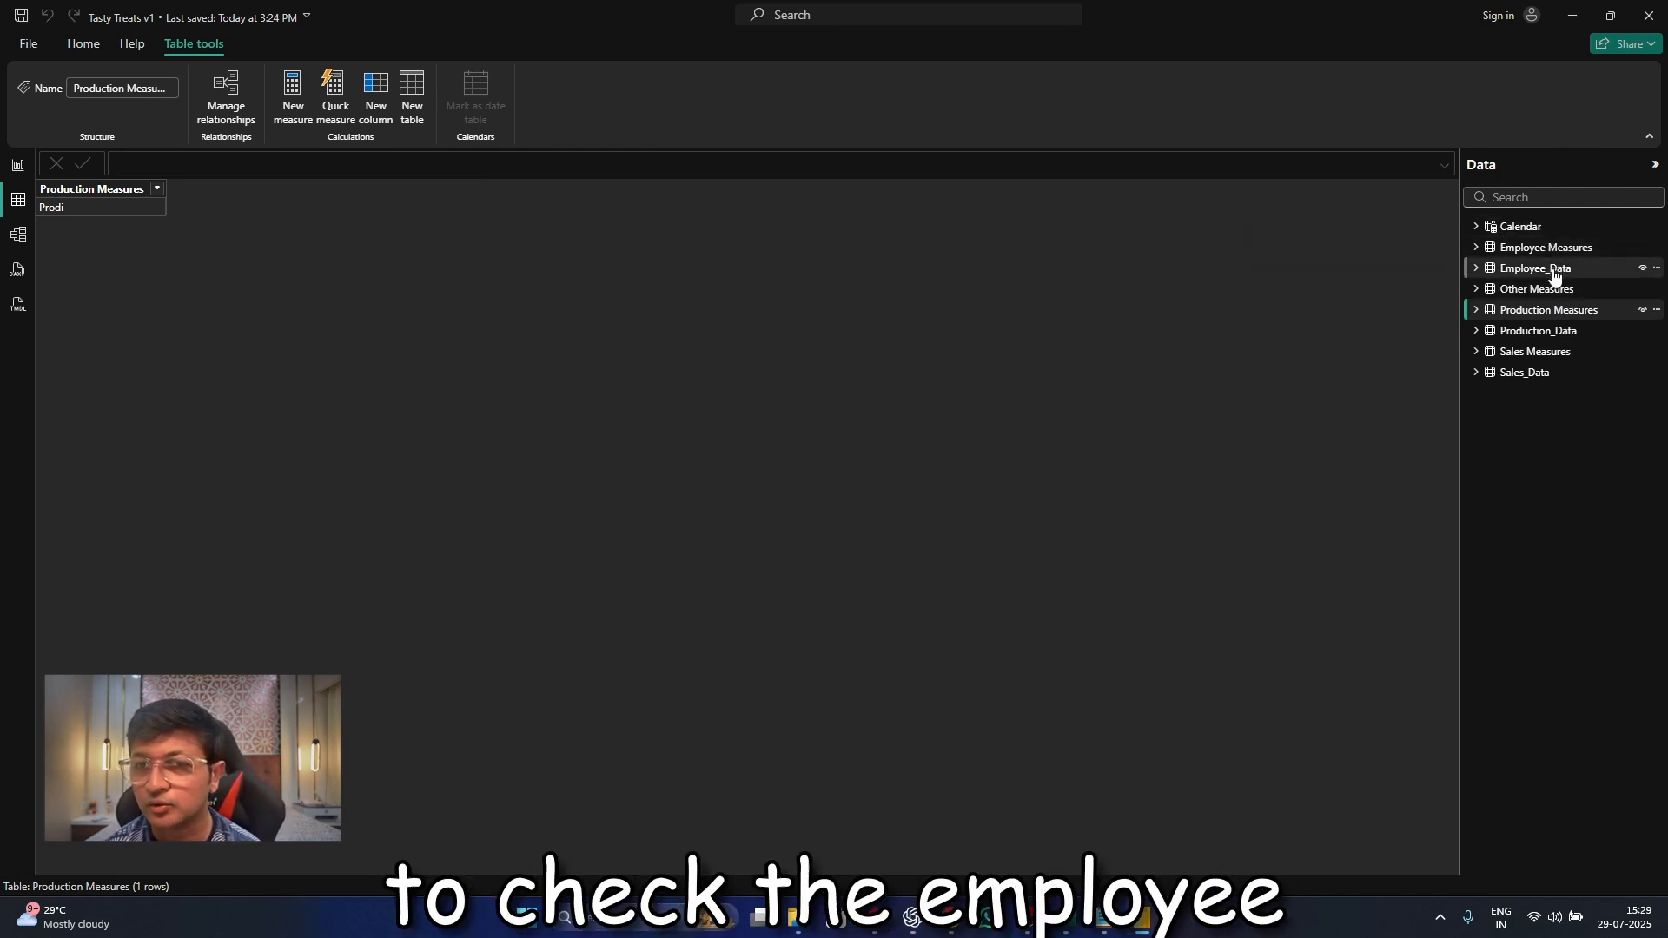
left_click(1563, 333)
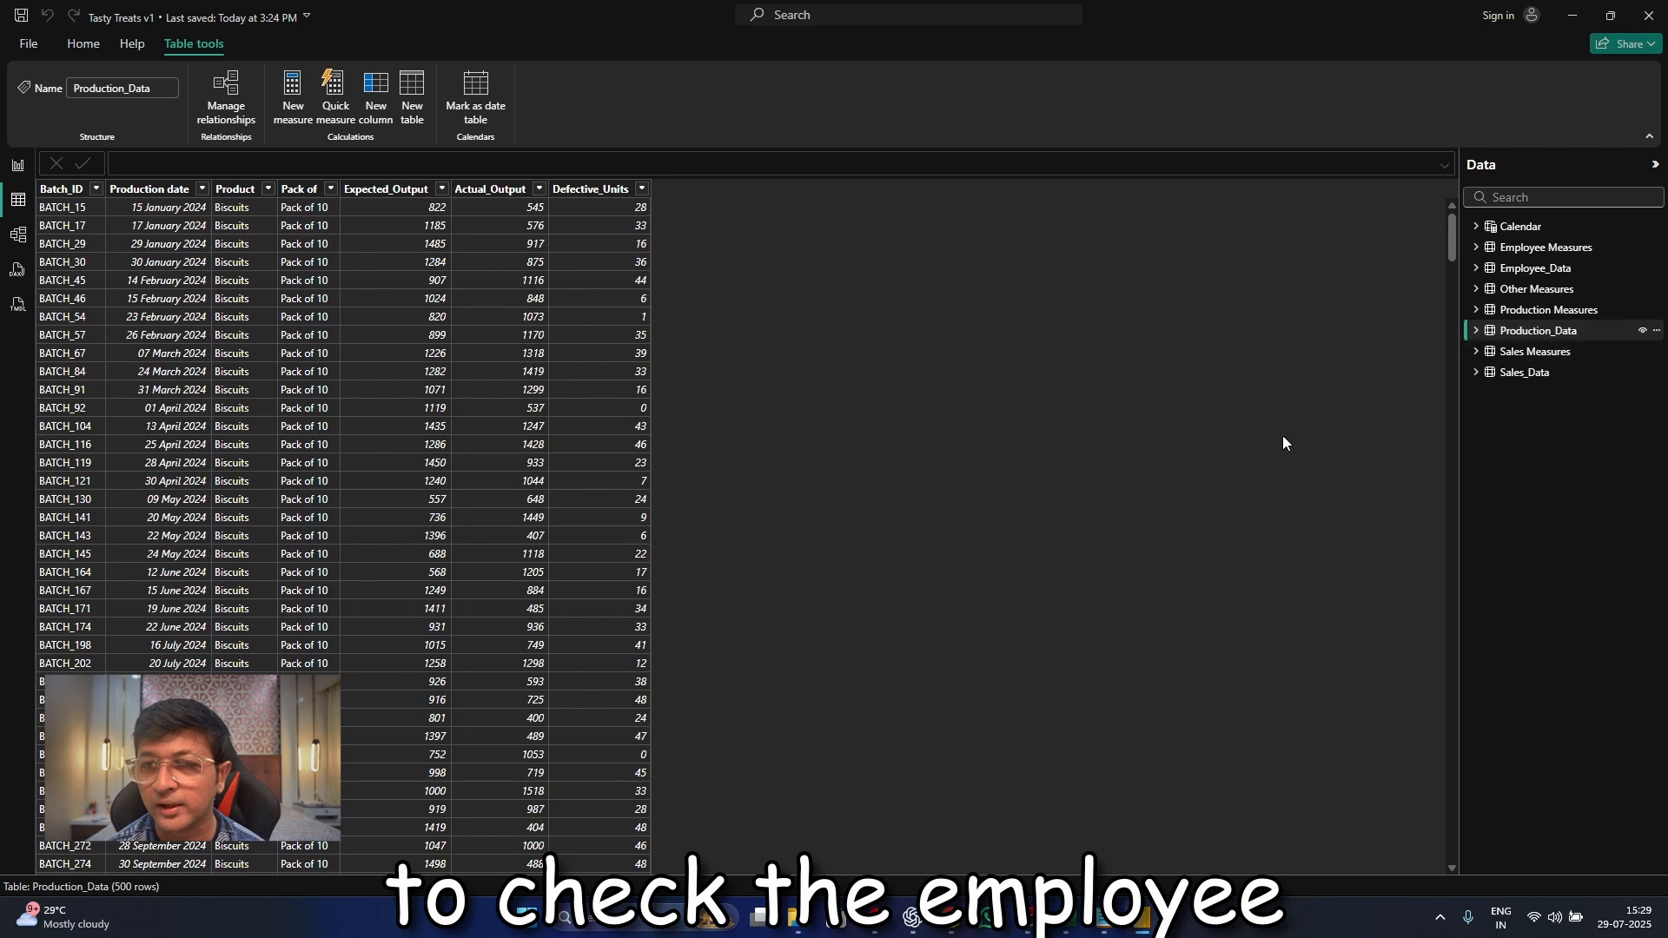
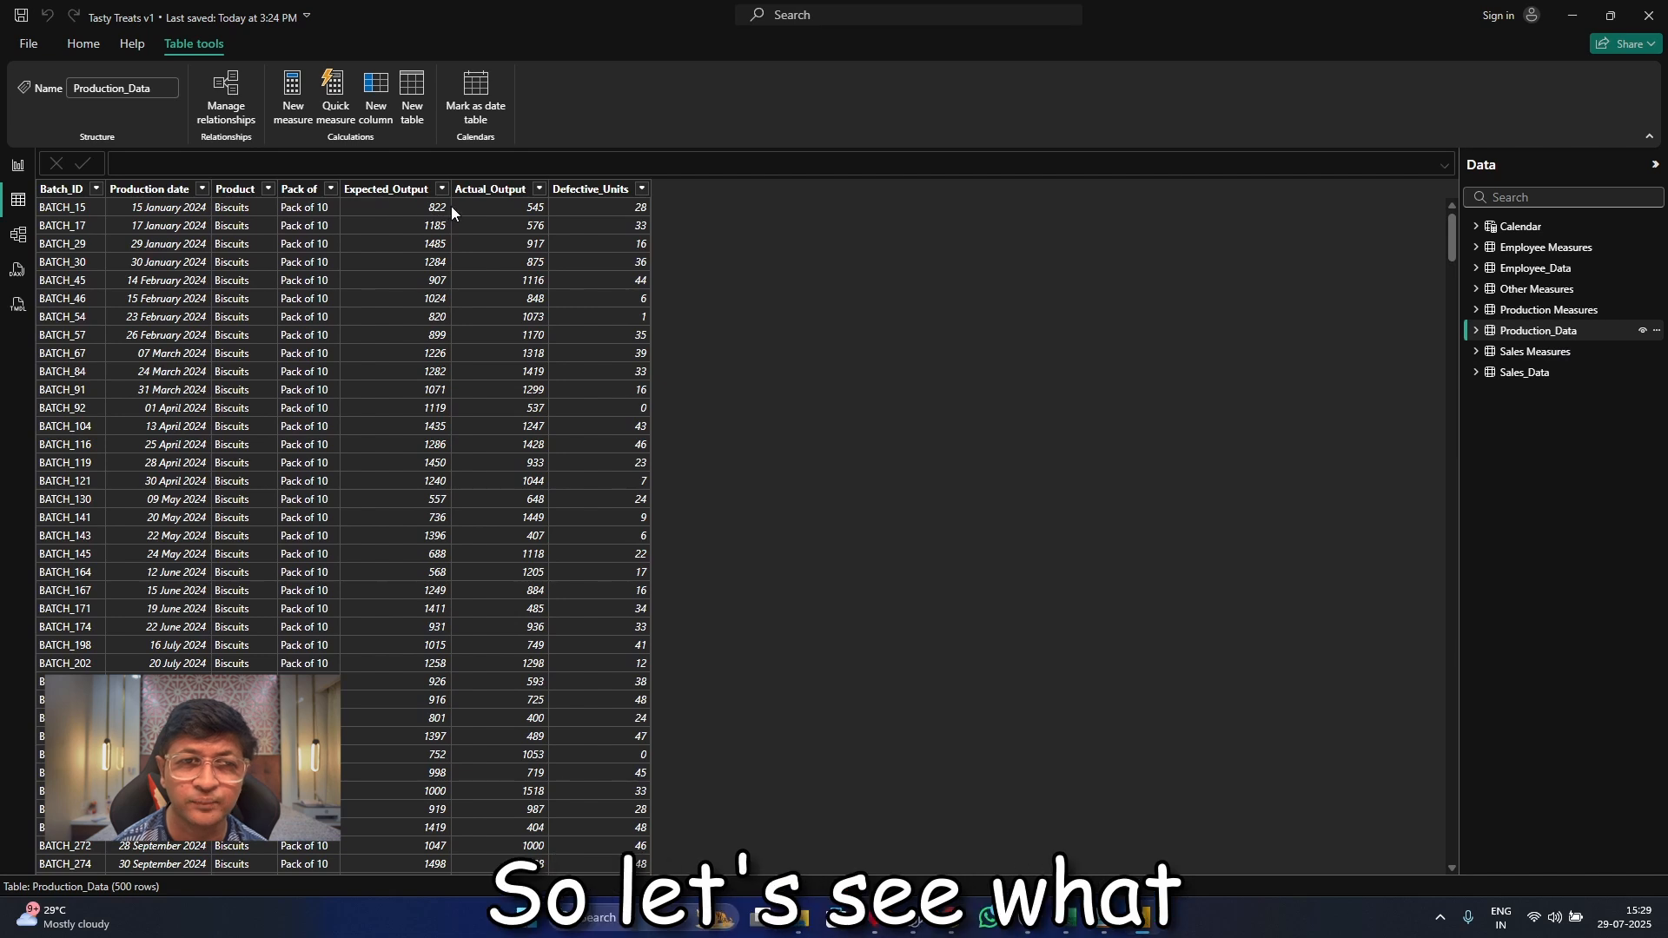
Return to the report canvas and replace the Total Revenue card's measure with Total Actual Output
left_click(18, 174)
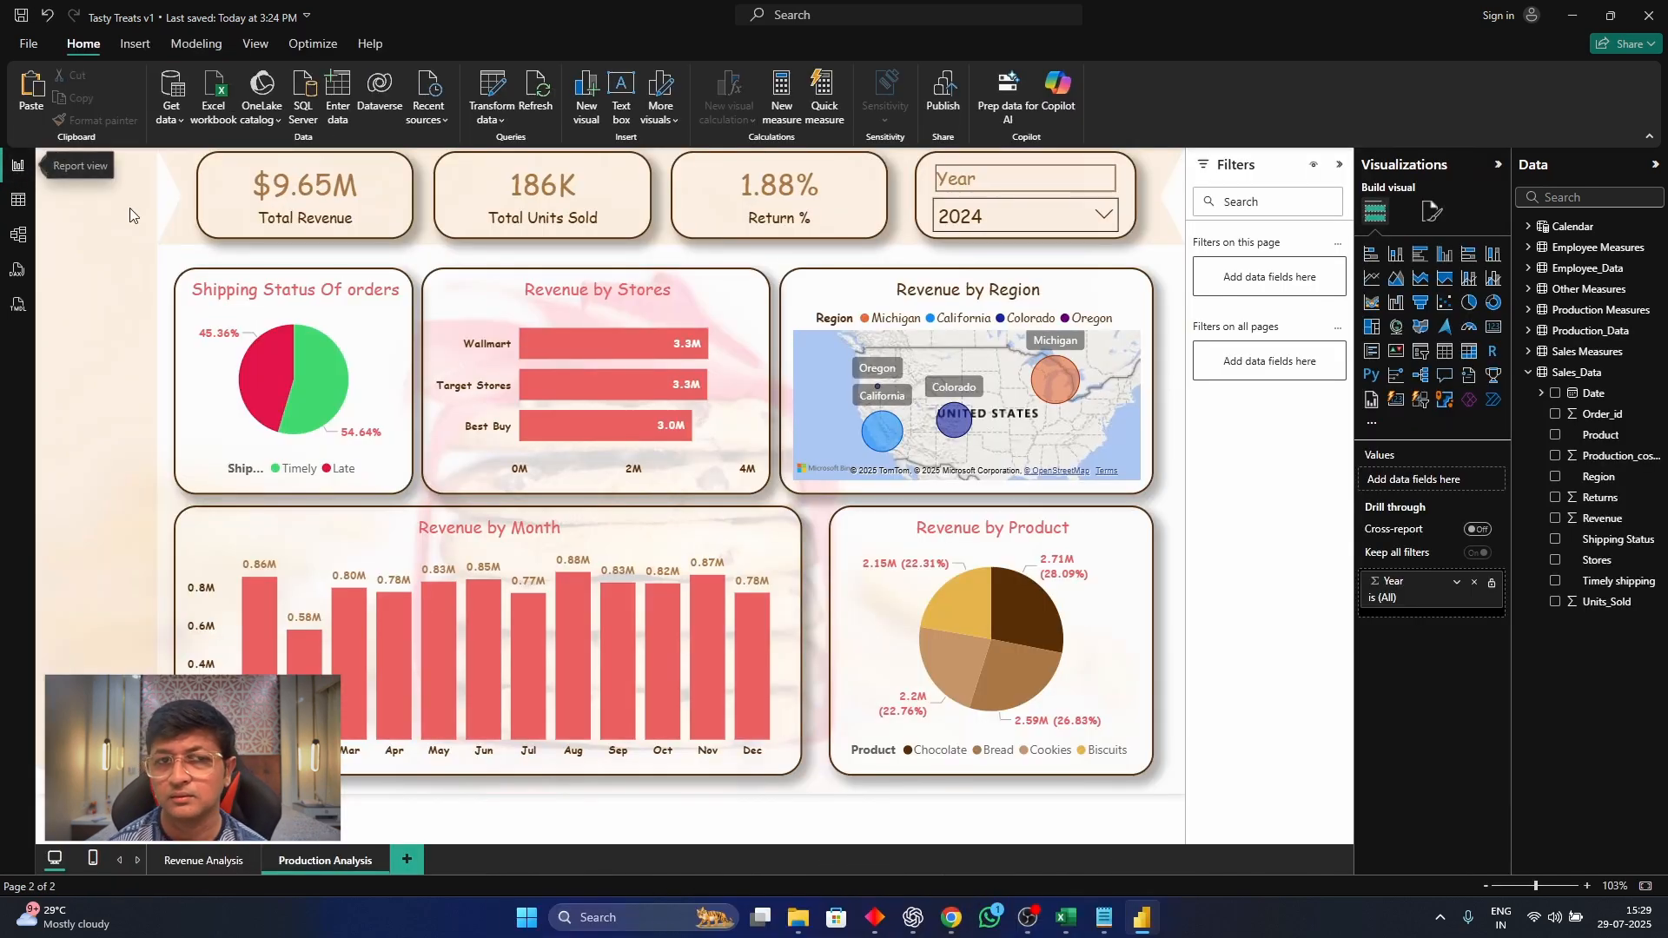
left_click(221, 214)
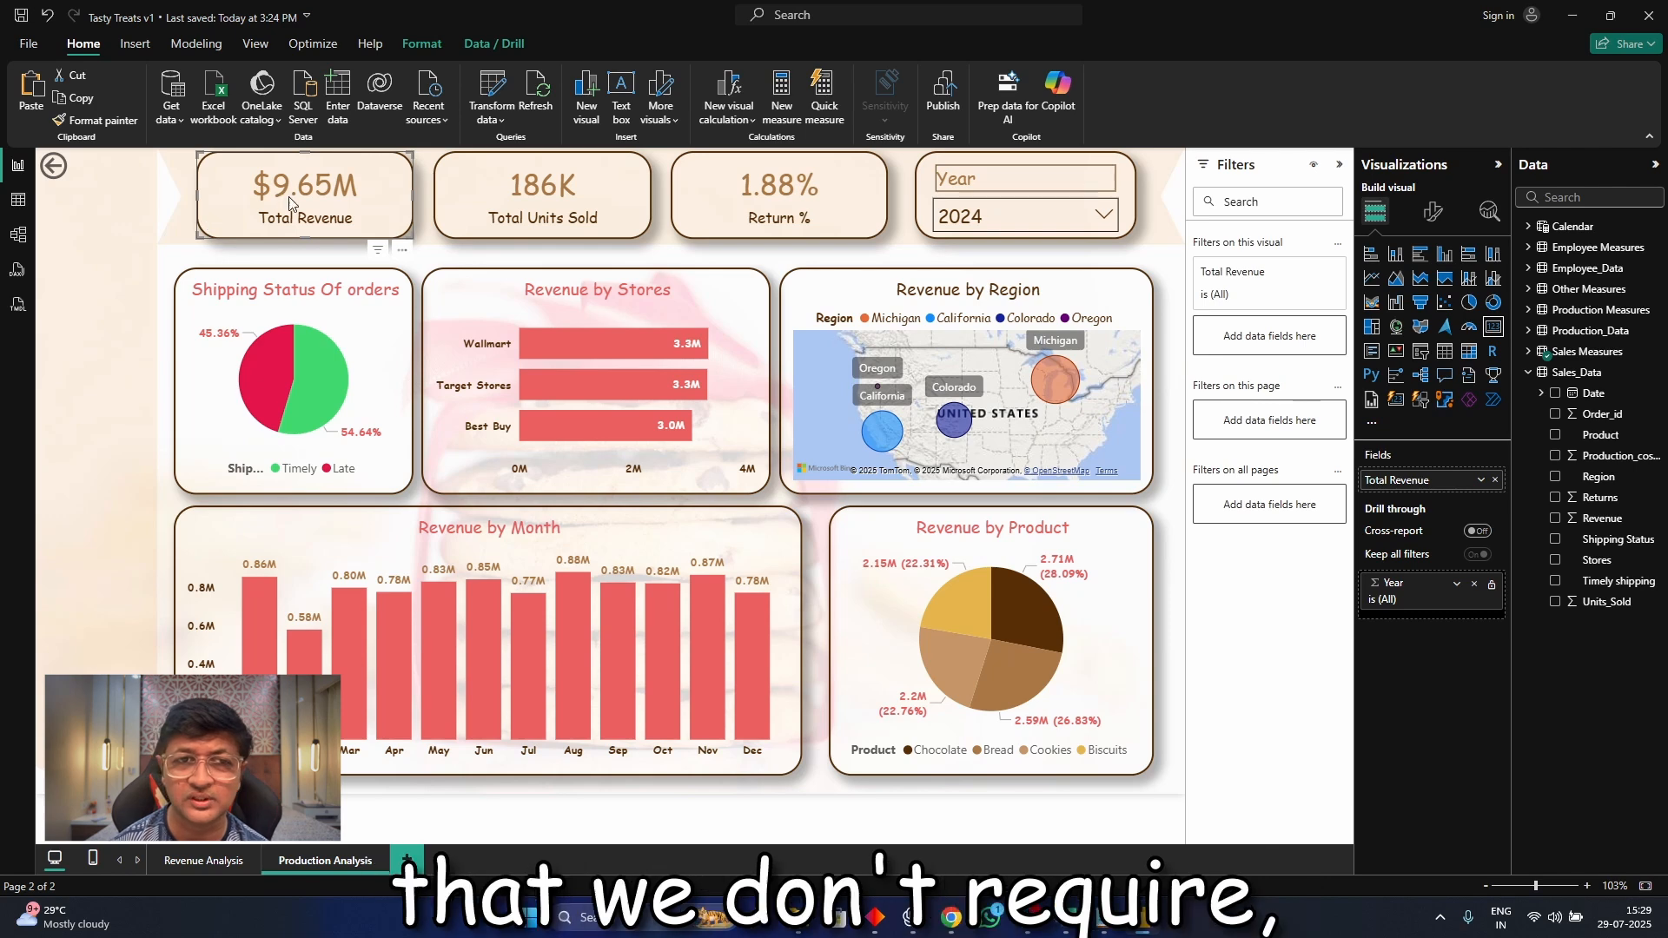
left_click(1528, 351)
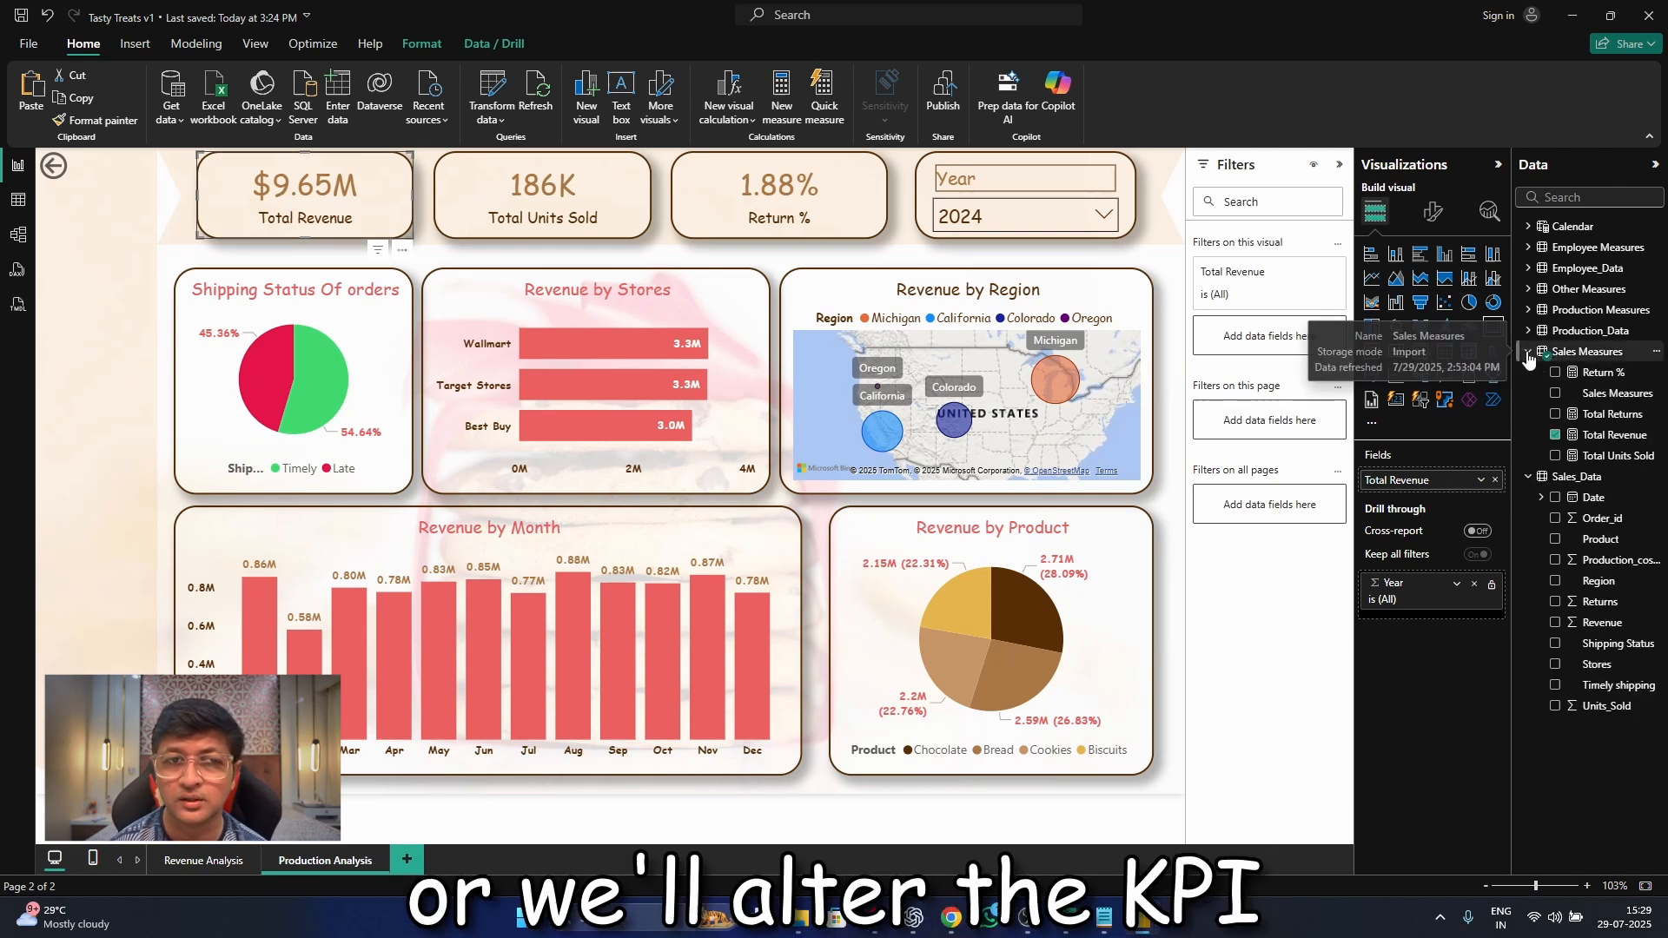
left_click(1557, 436)
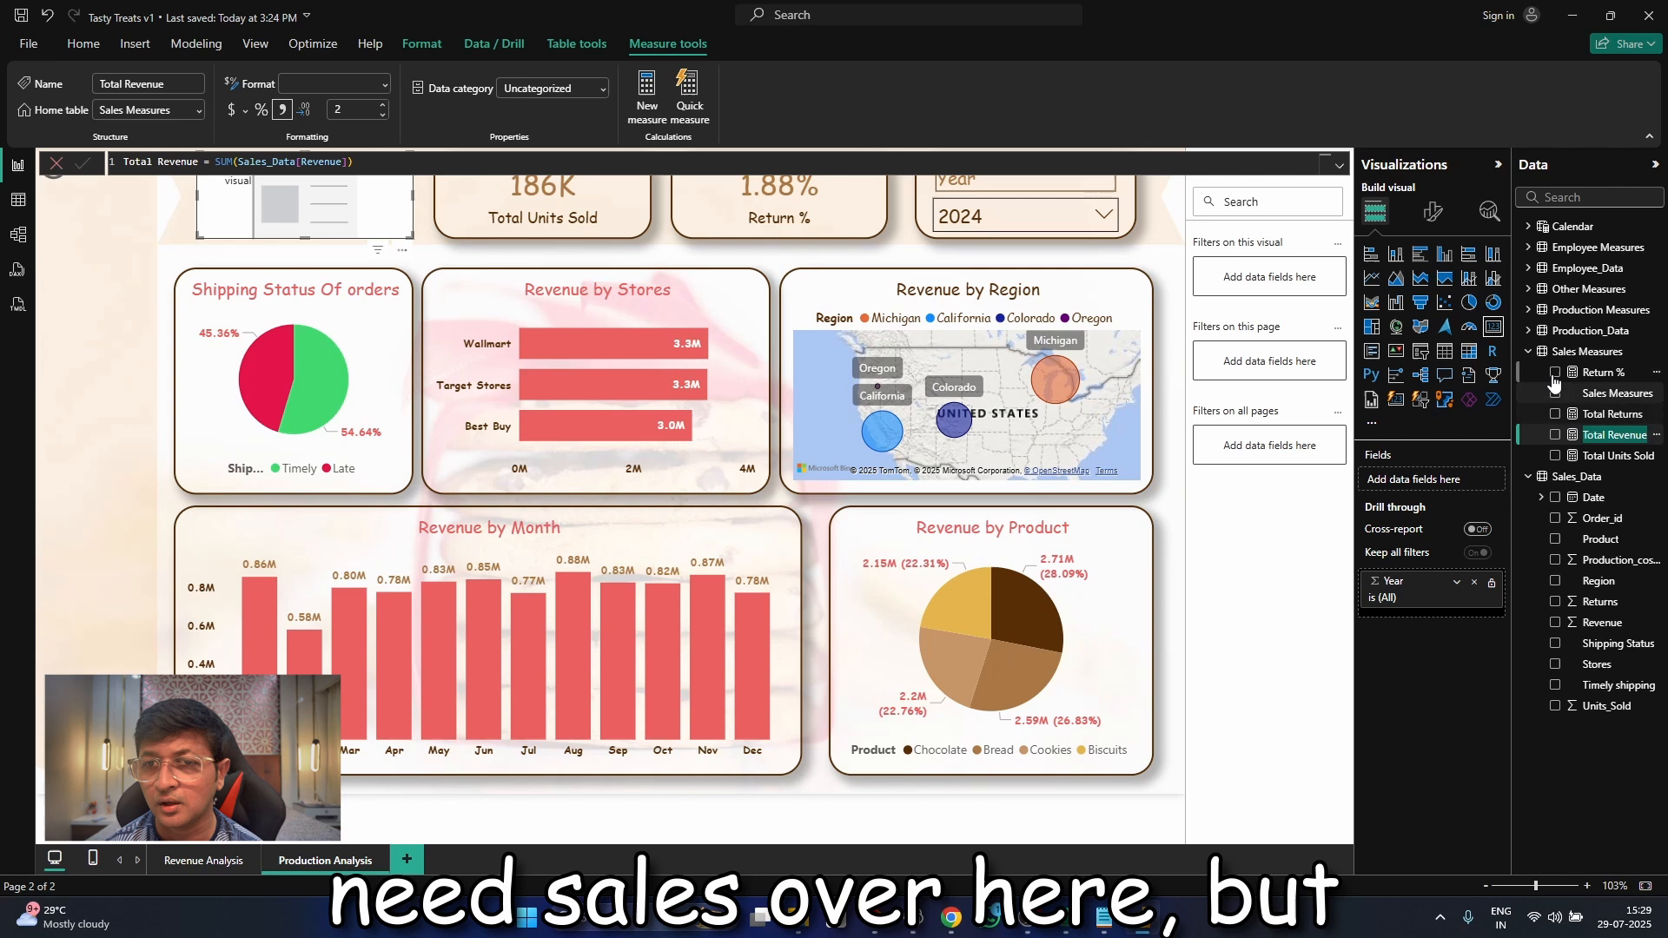
left_click(1533, 313)
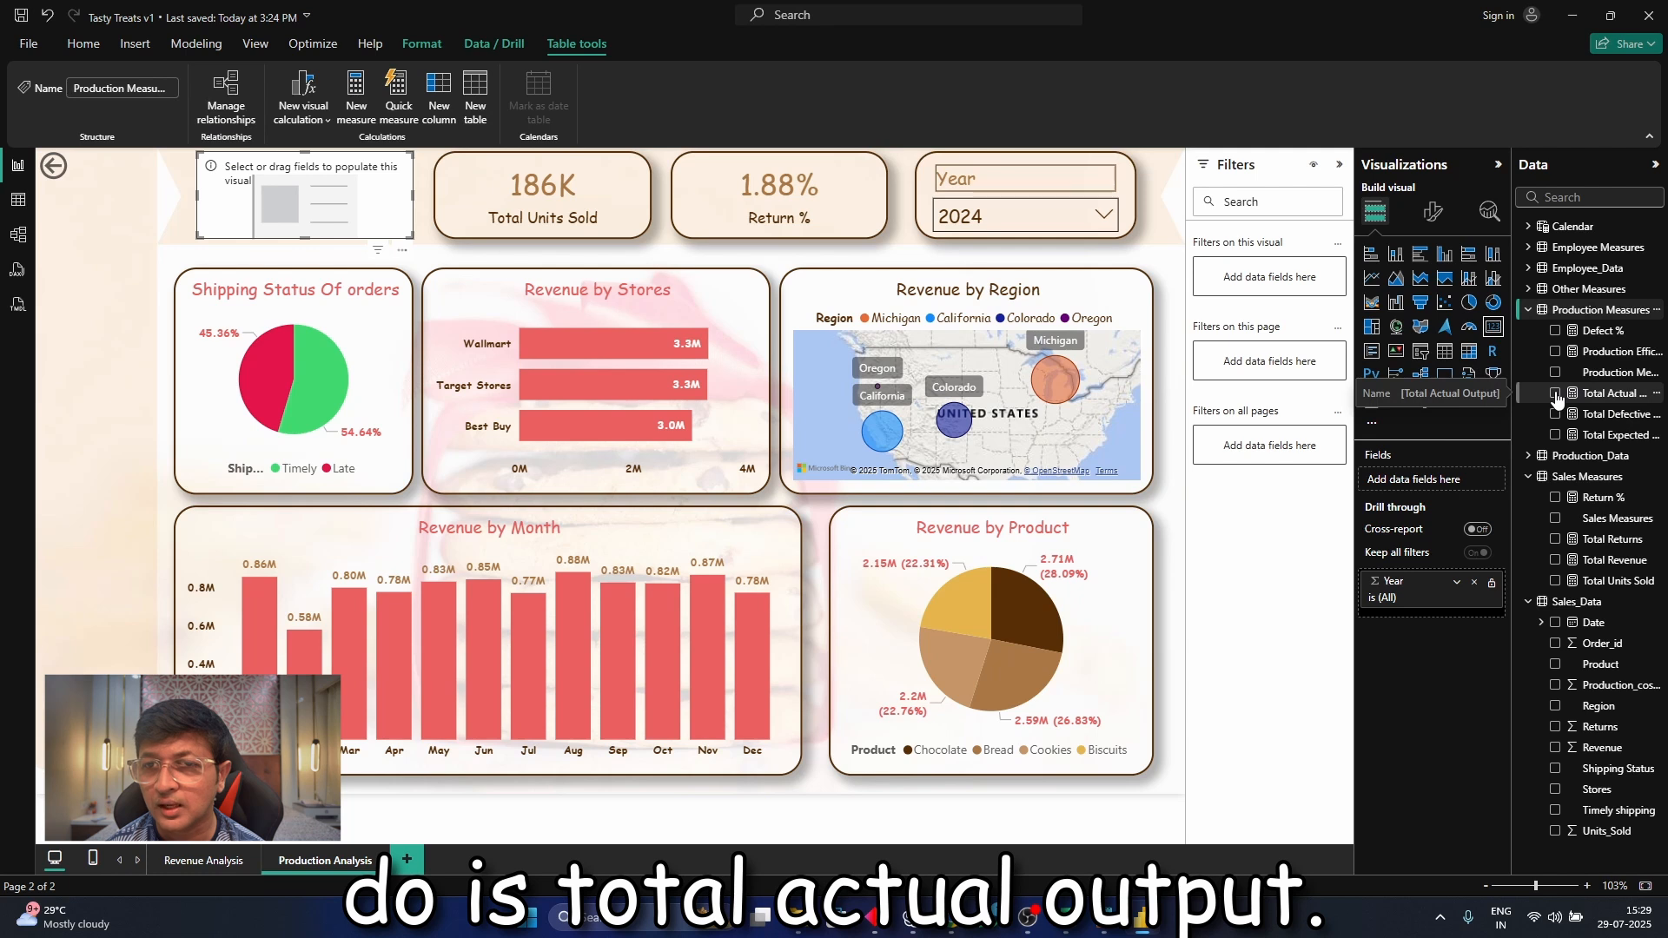
left_click(1557, 395)
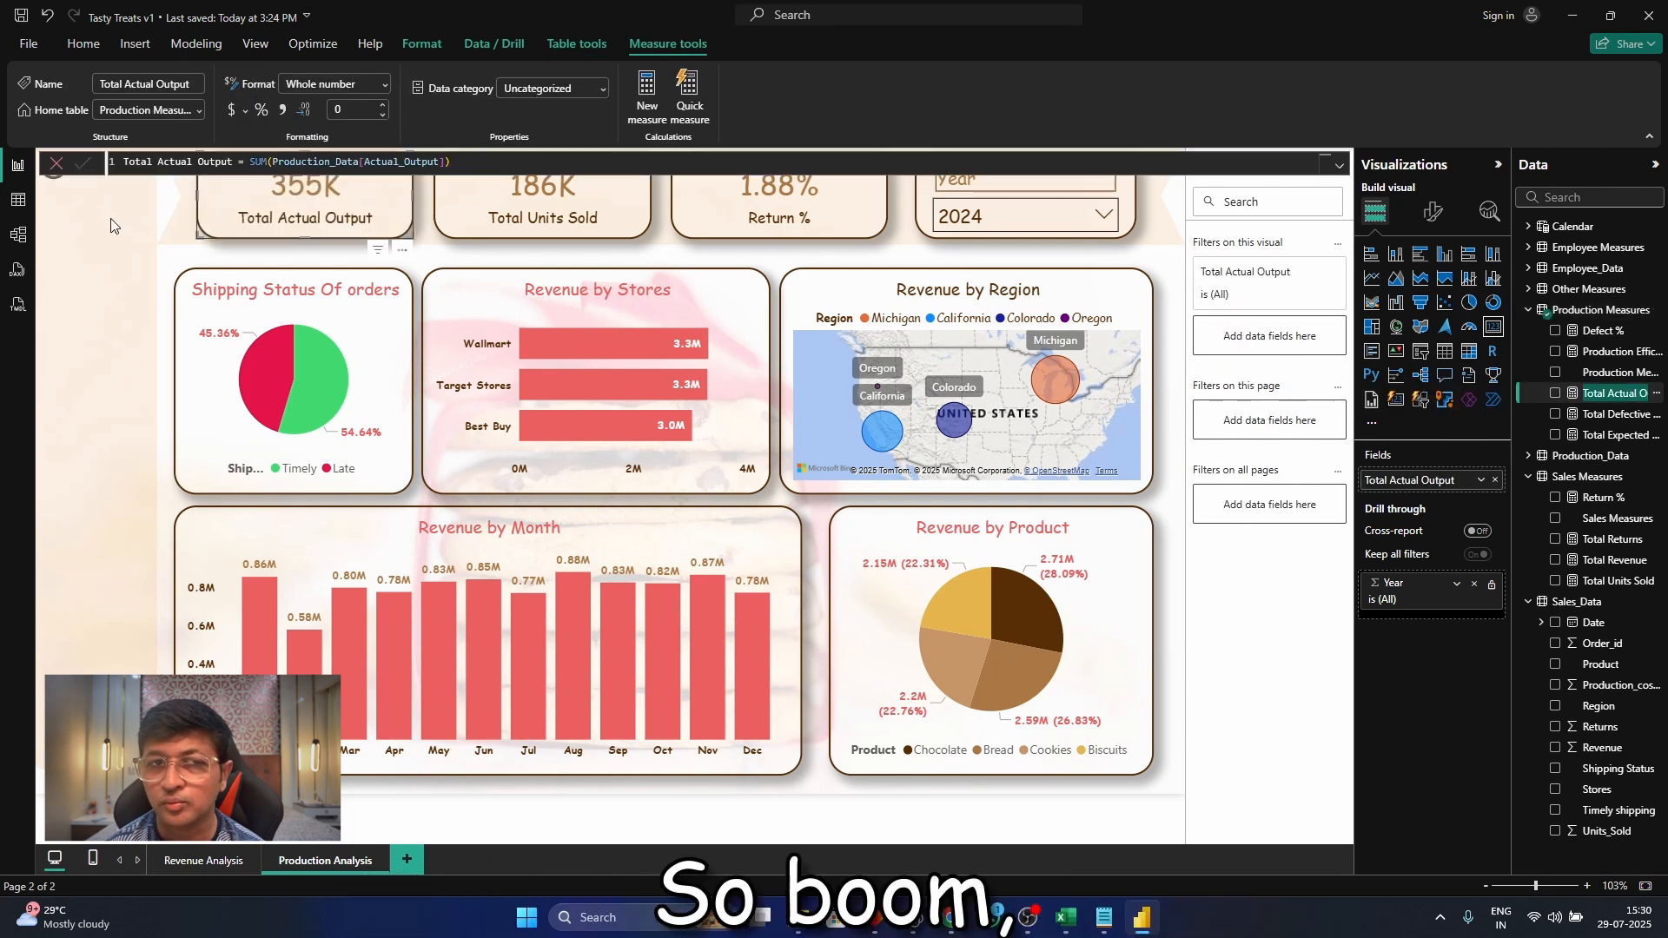
Replace the Total Units Sold card's measure with Total Expected Output and deselect the card
left_click(476, 226)
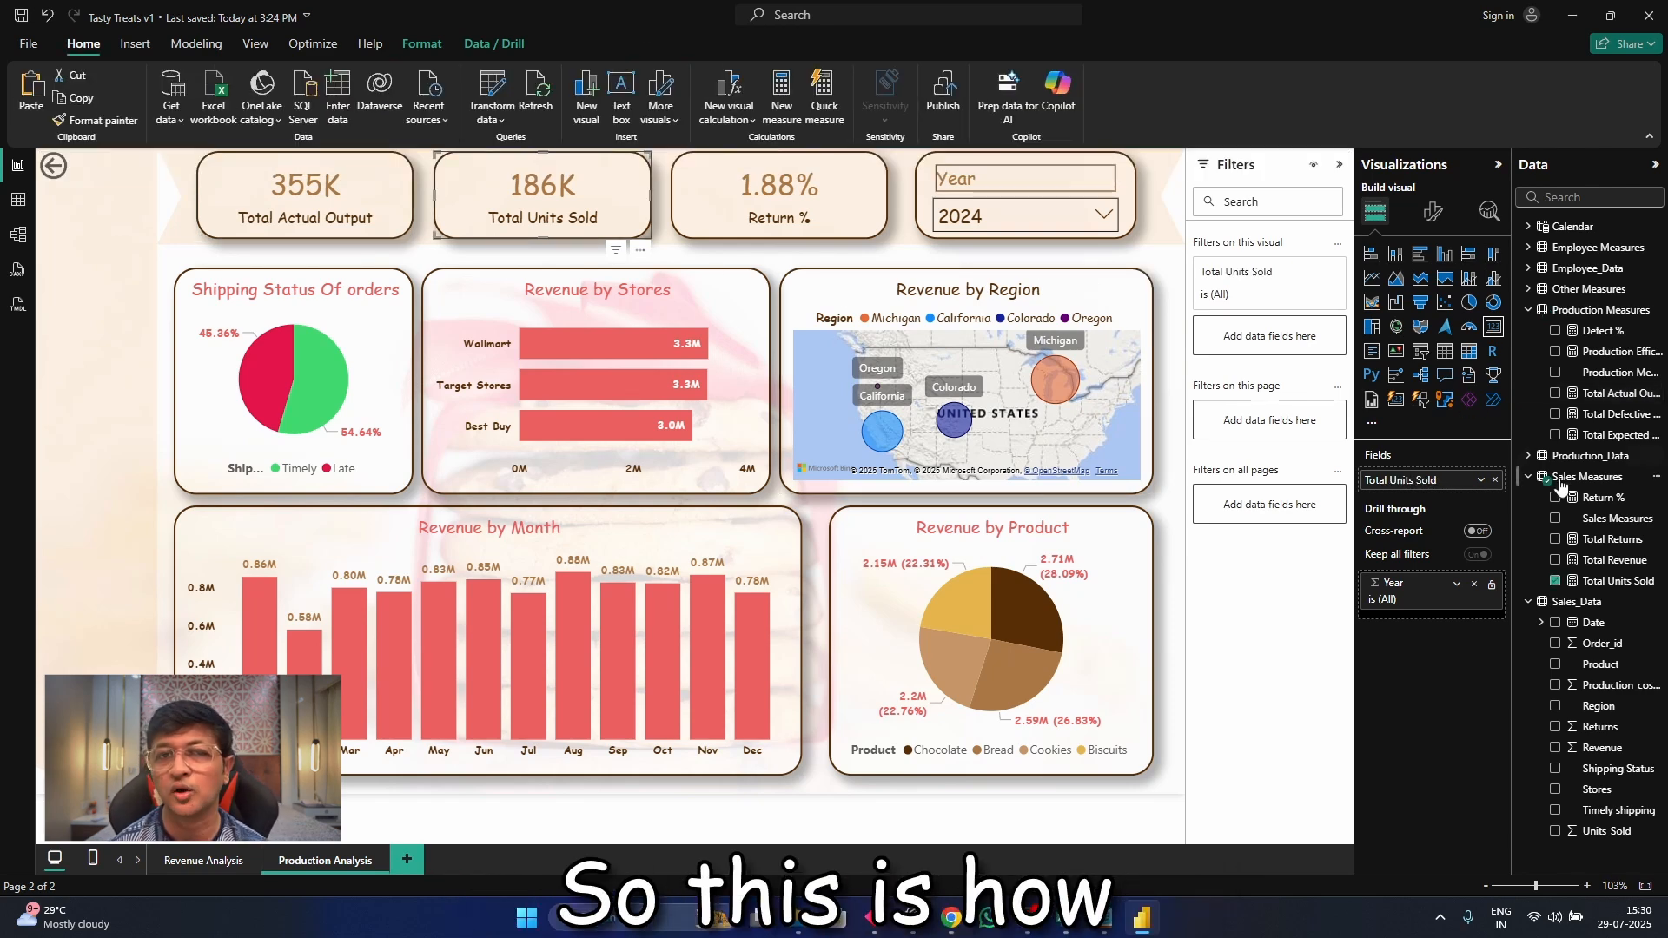
left_click(1555, 581)
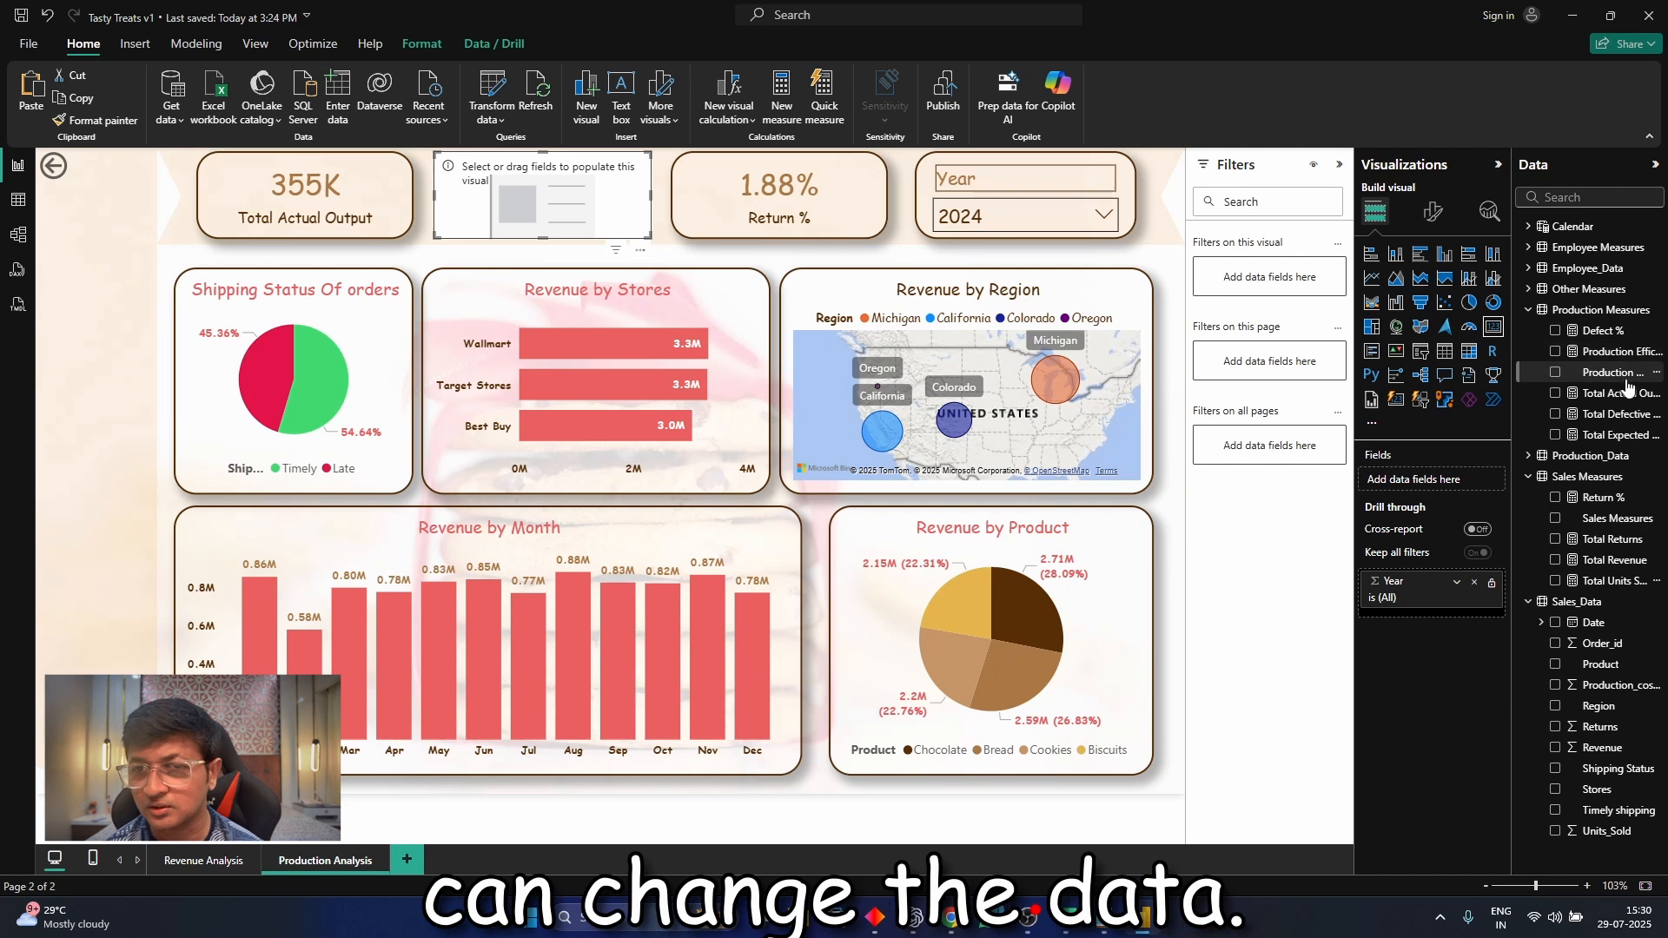
left_click(1556, 436)
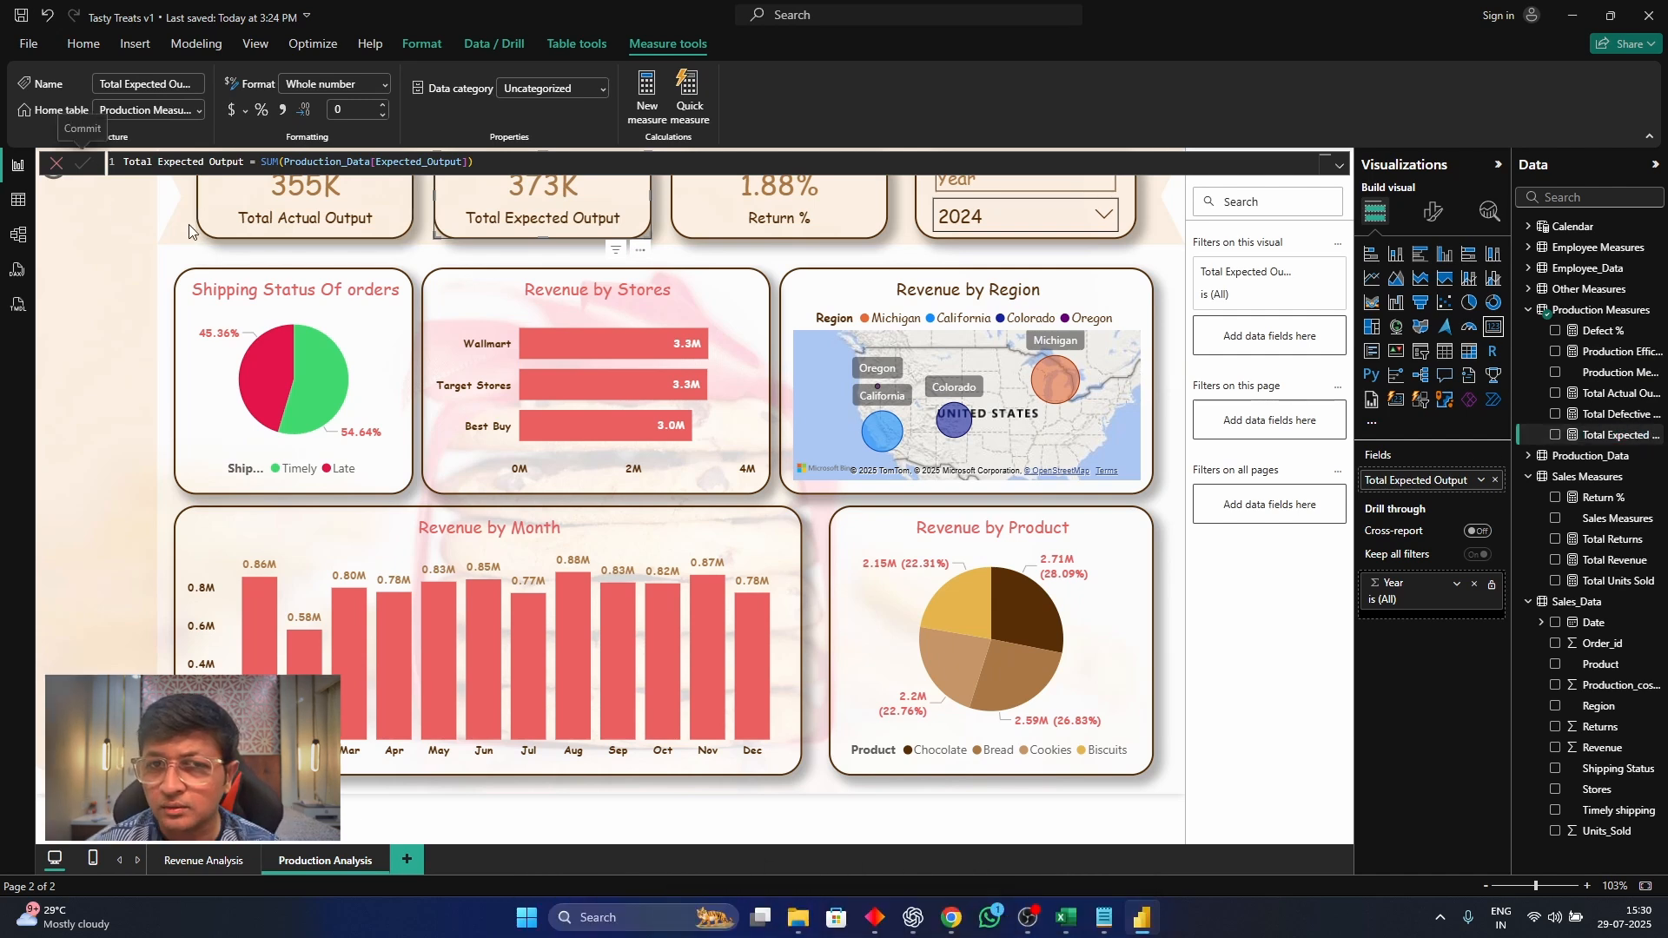
left_click(150, 232)
key("Delete")
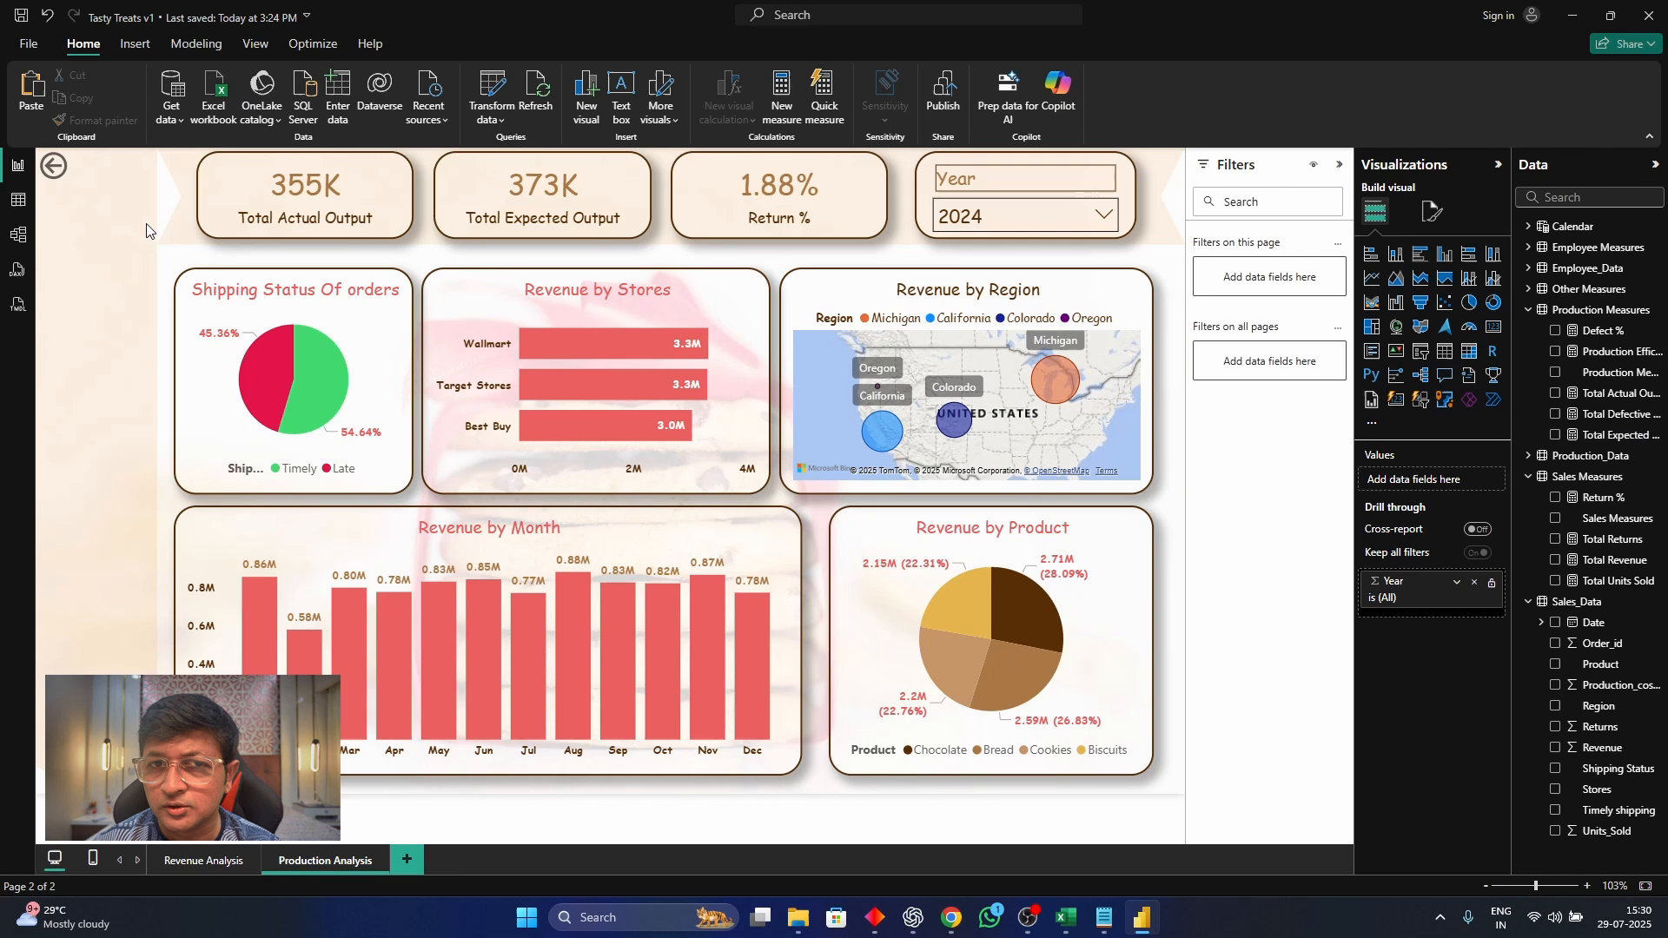
Replace the Return % card's measure with Production Efficiency from the Production Measures table
left_click(706, 227)
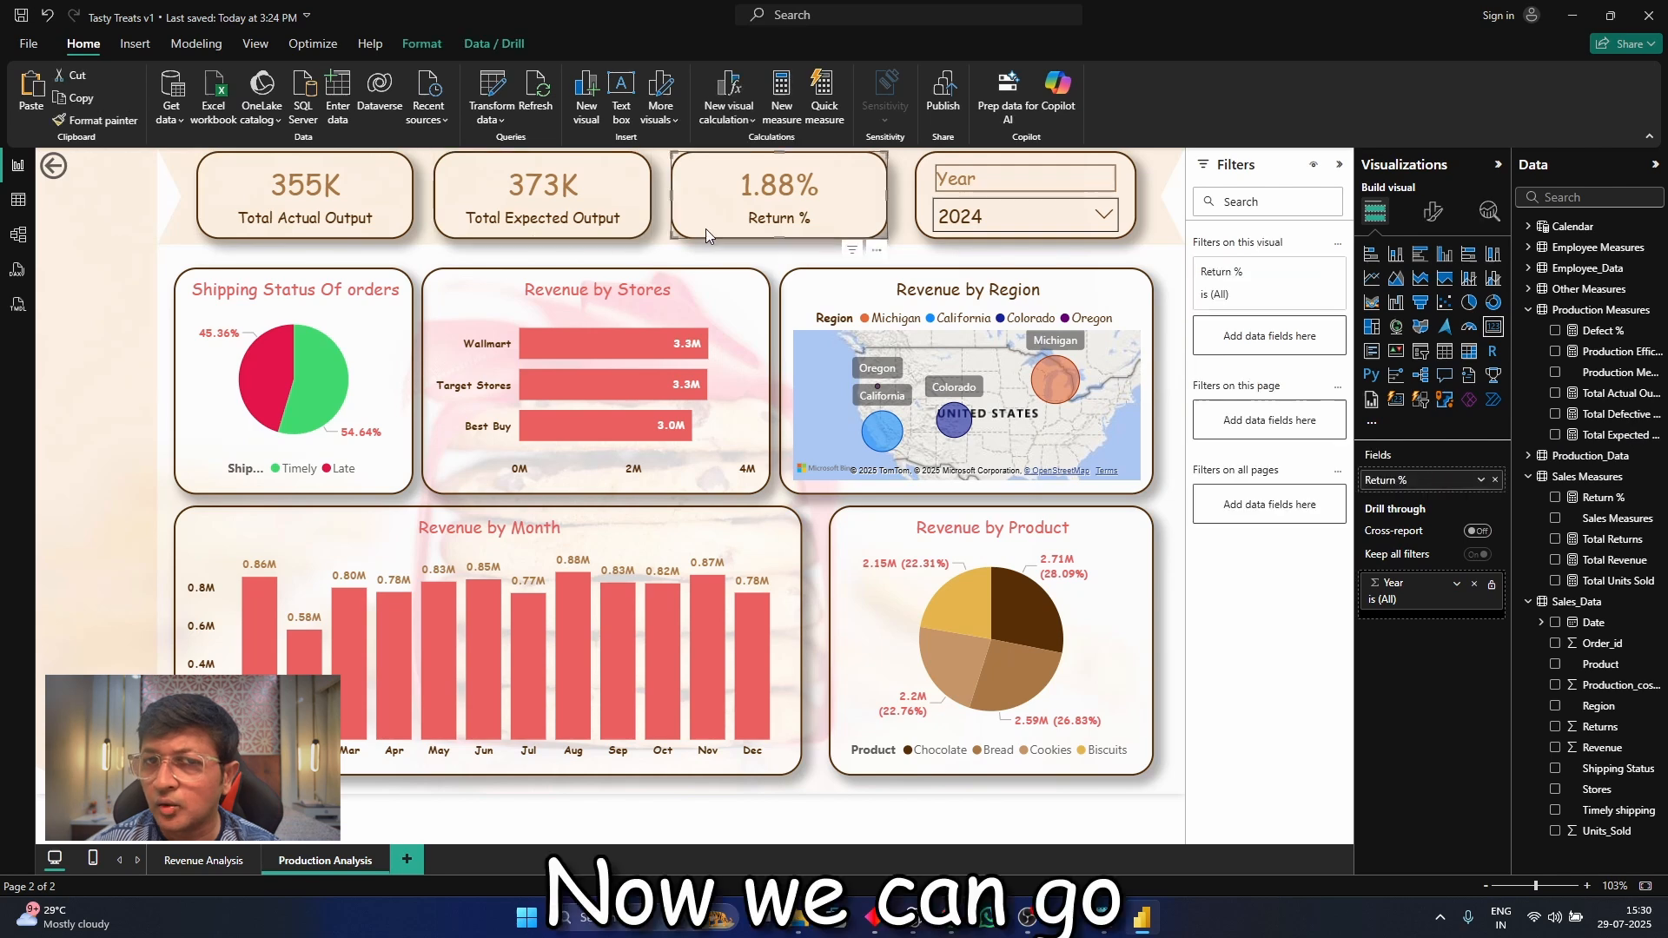
left_click(1555, 499)
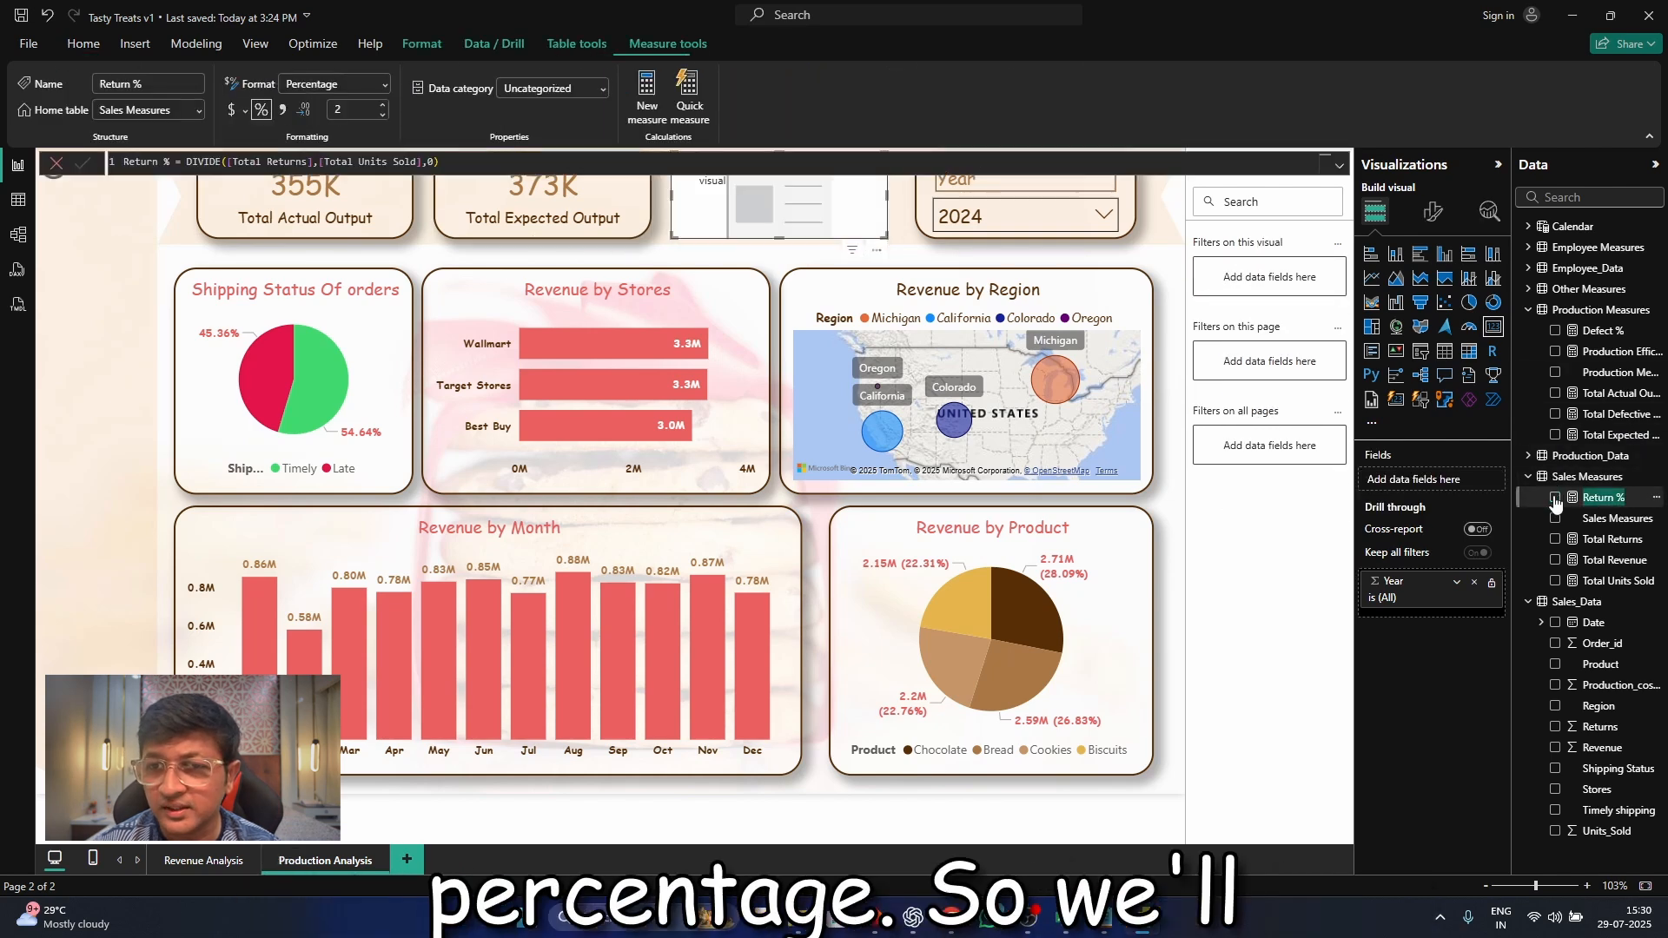
left_click(1556, 354)
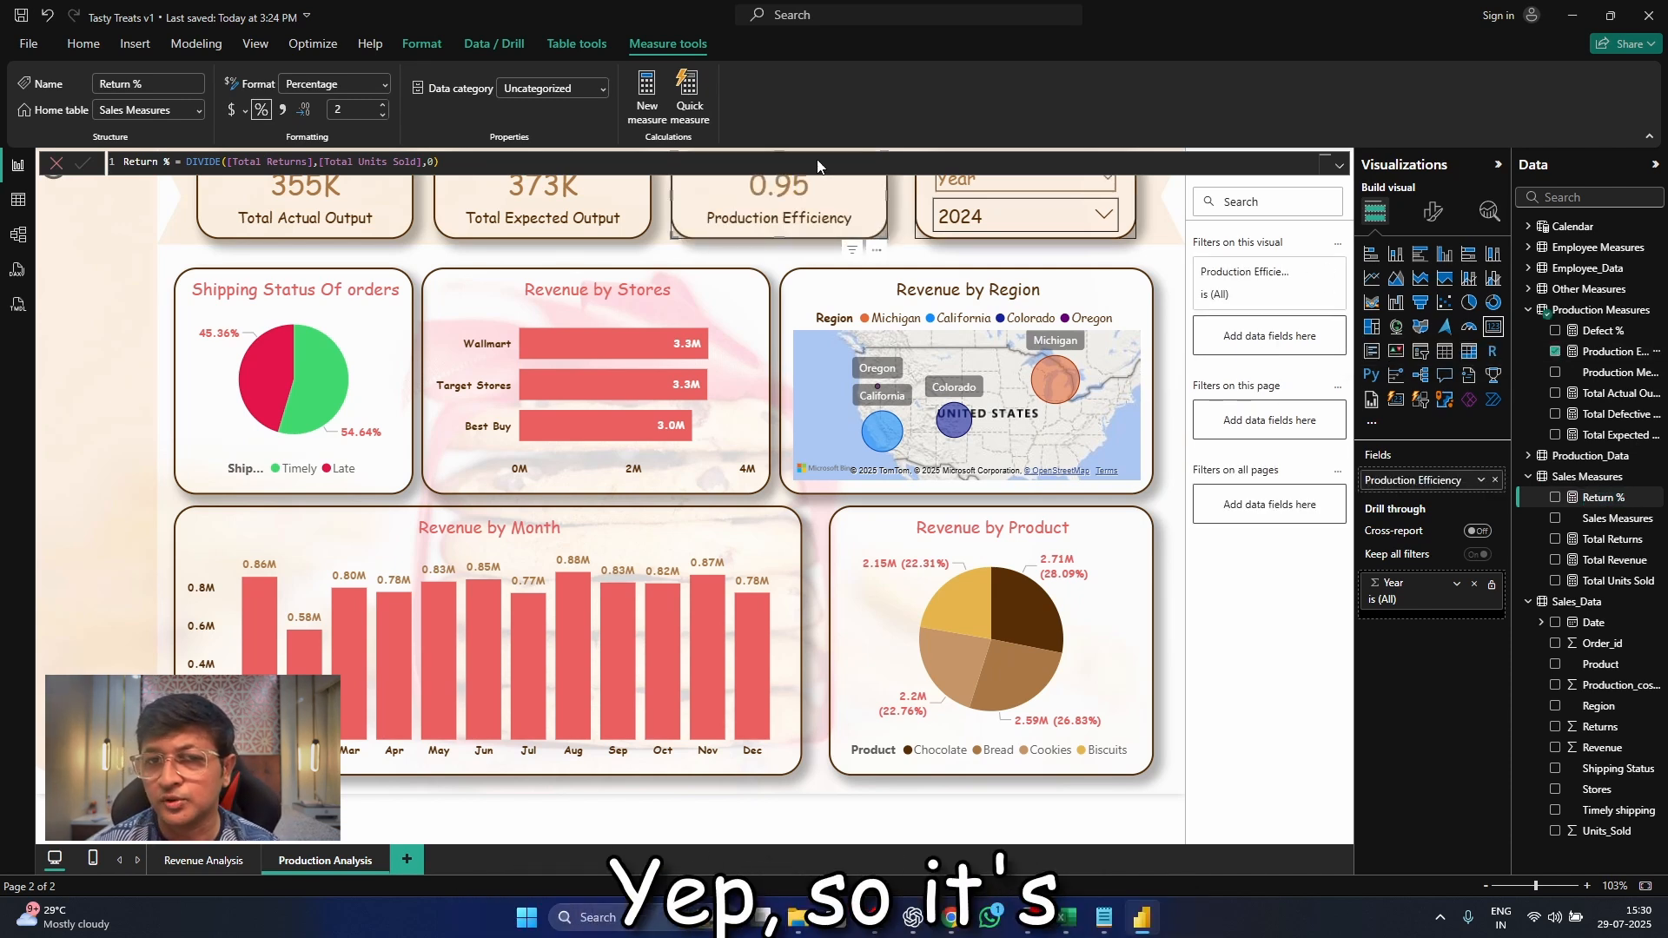
Format the Production Efficiency measure as a percentage and deselect the card
left_click(768, 241)
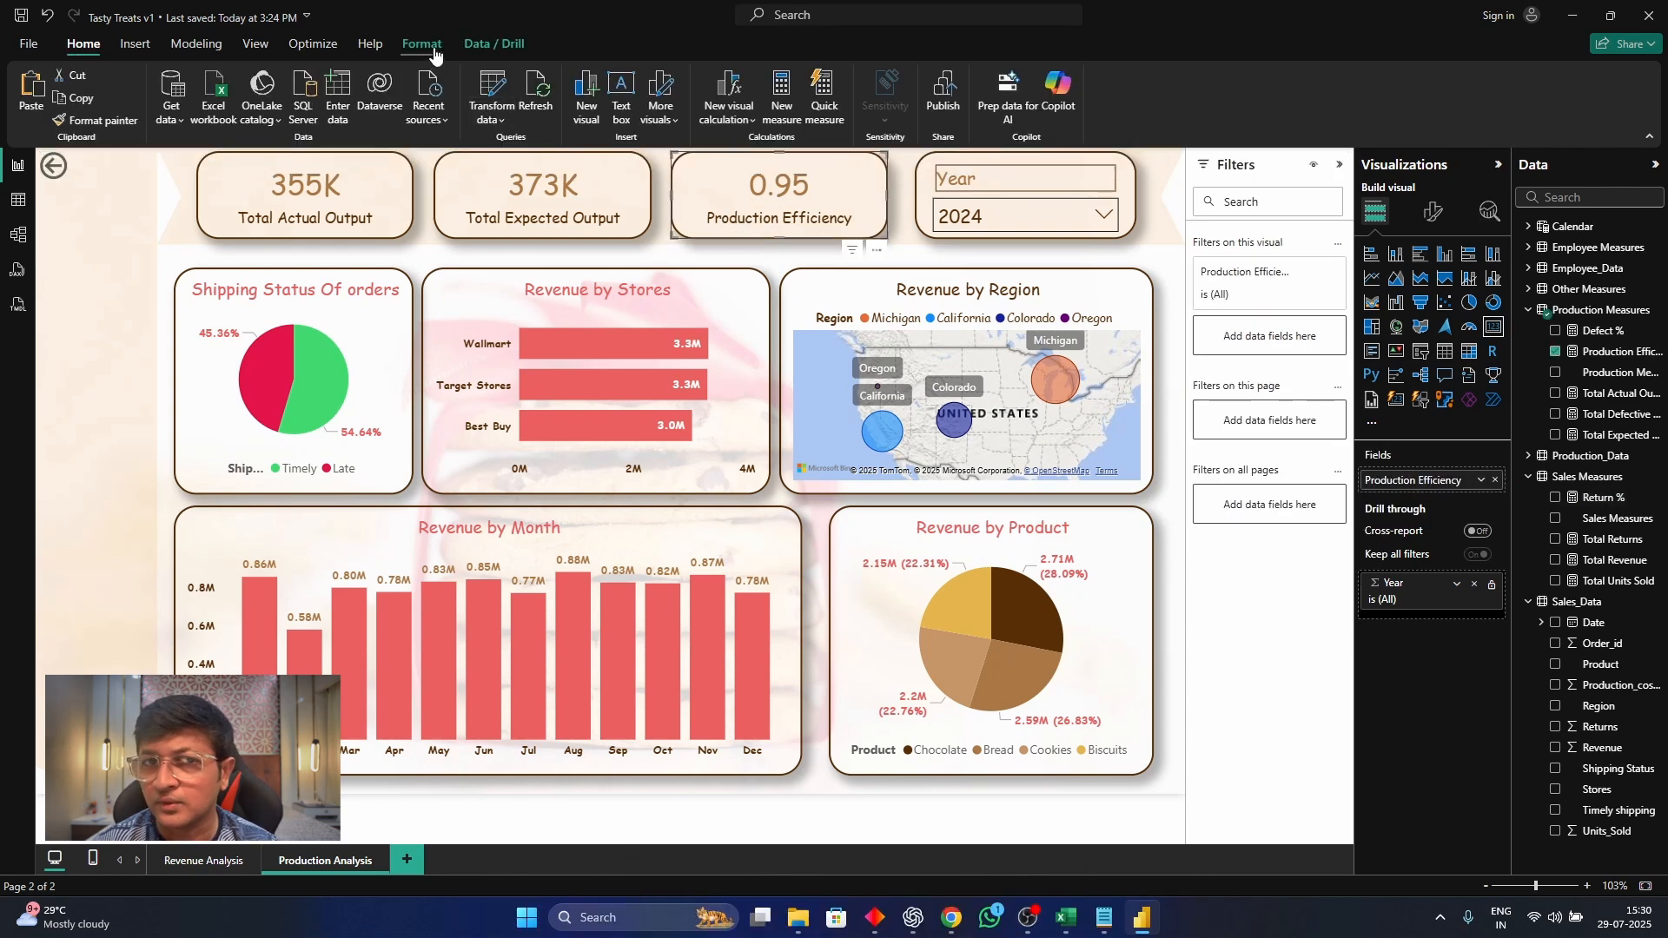
left_click(435, 52)
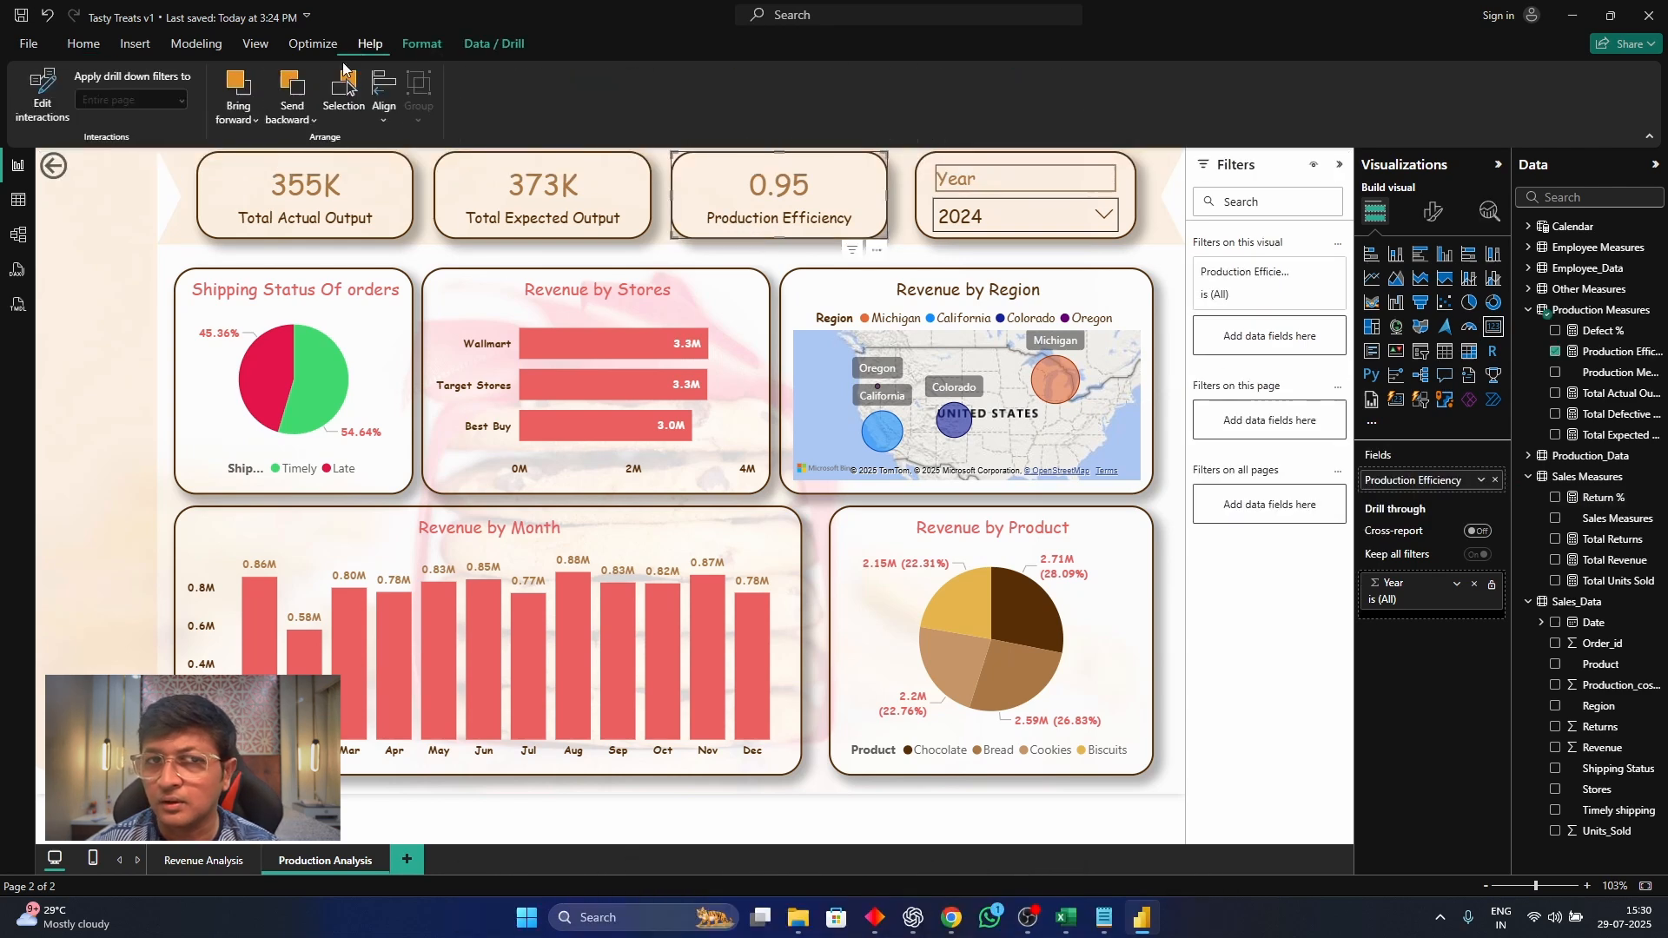
left_click(1606, 356)
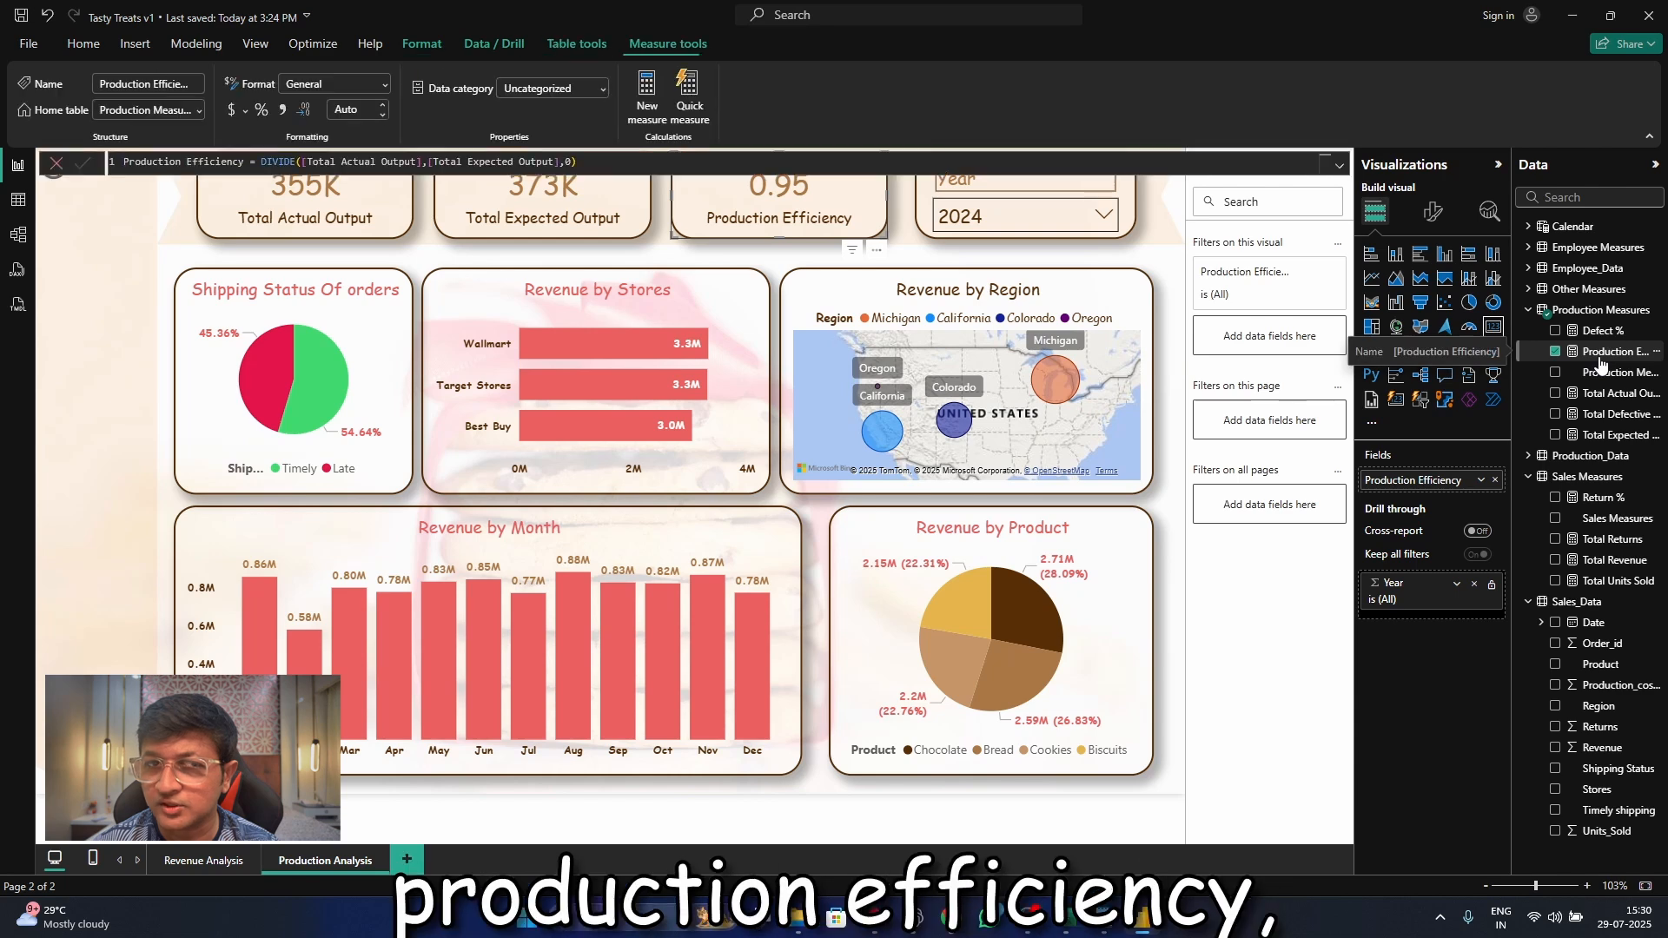
left_click(260, 109)
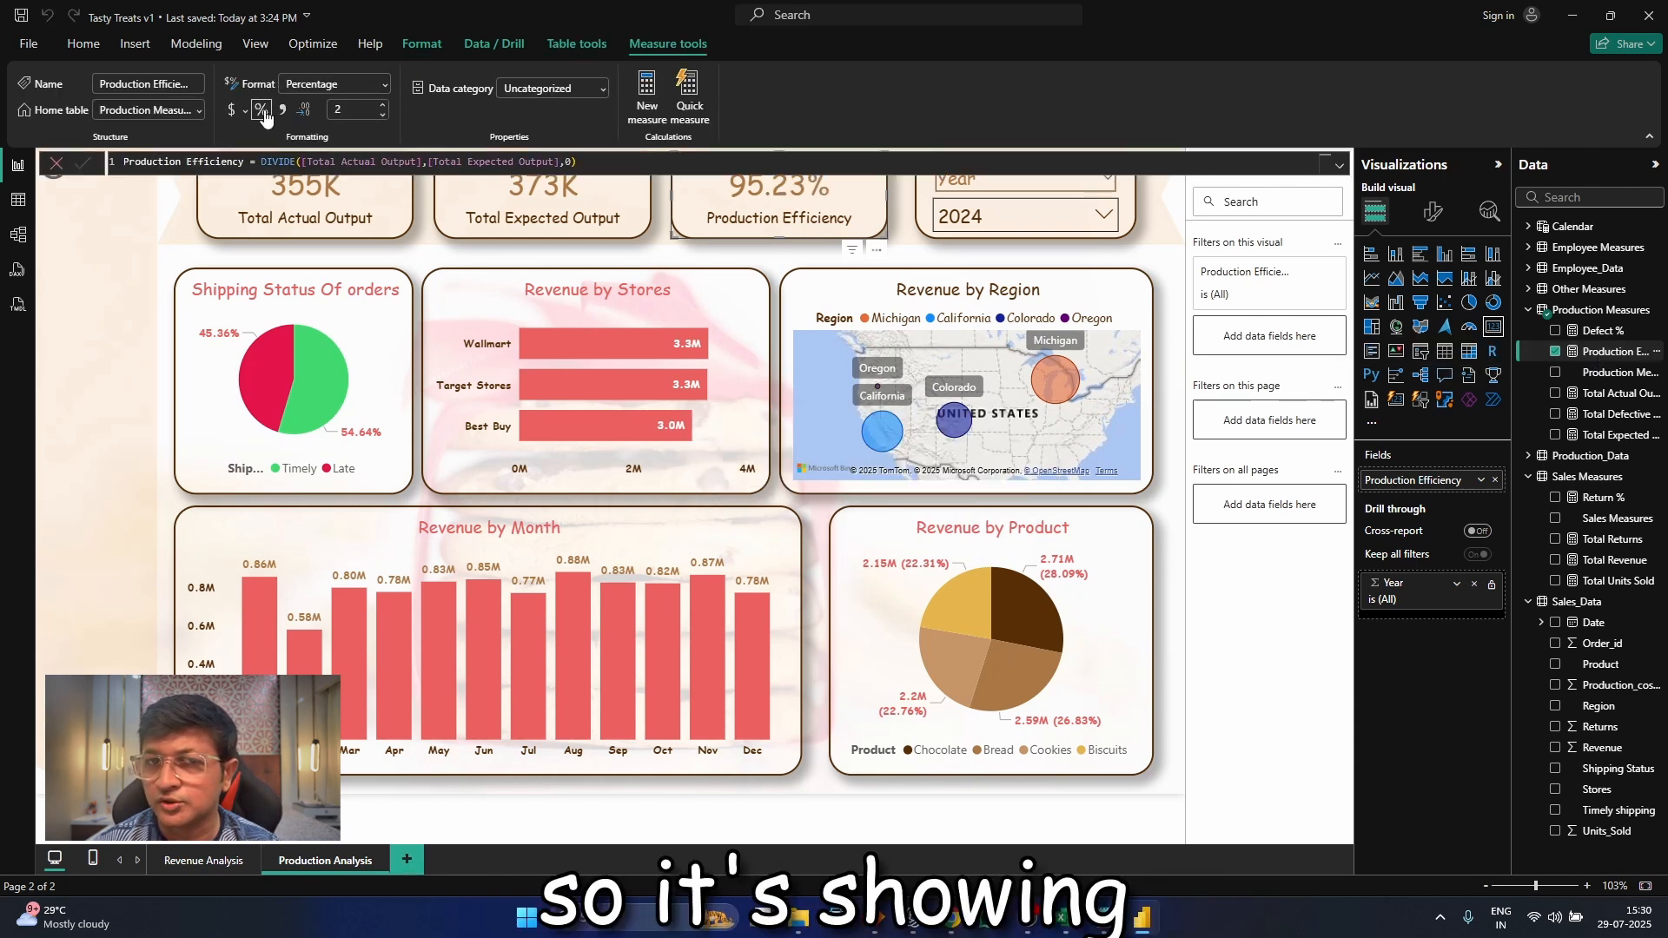
left_click(158, 239)
key("Delete")
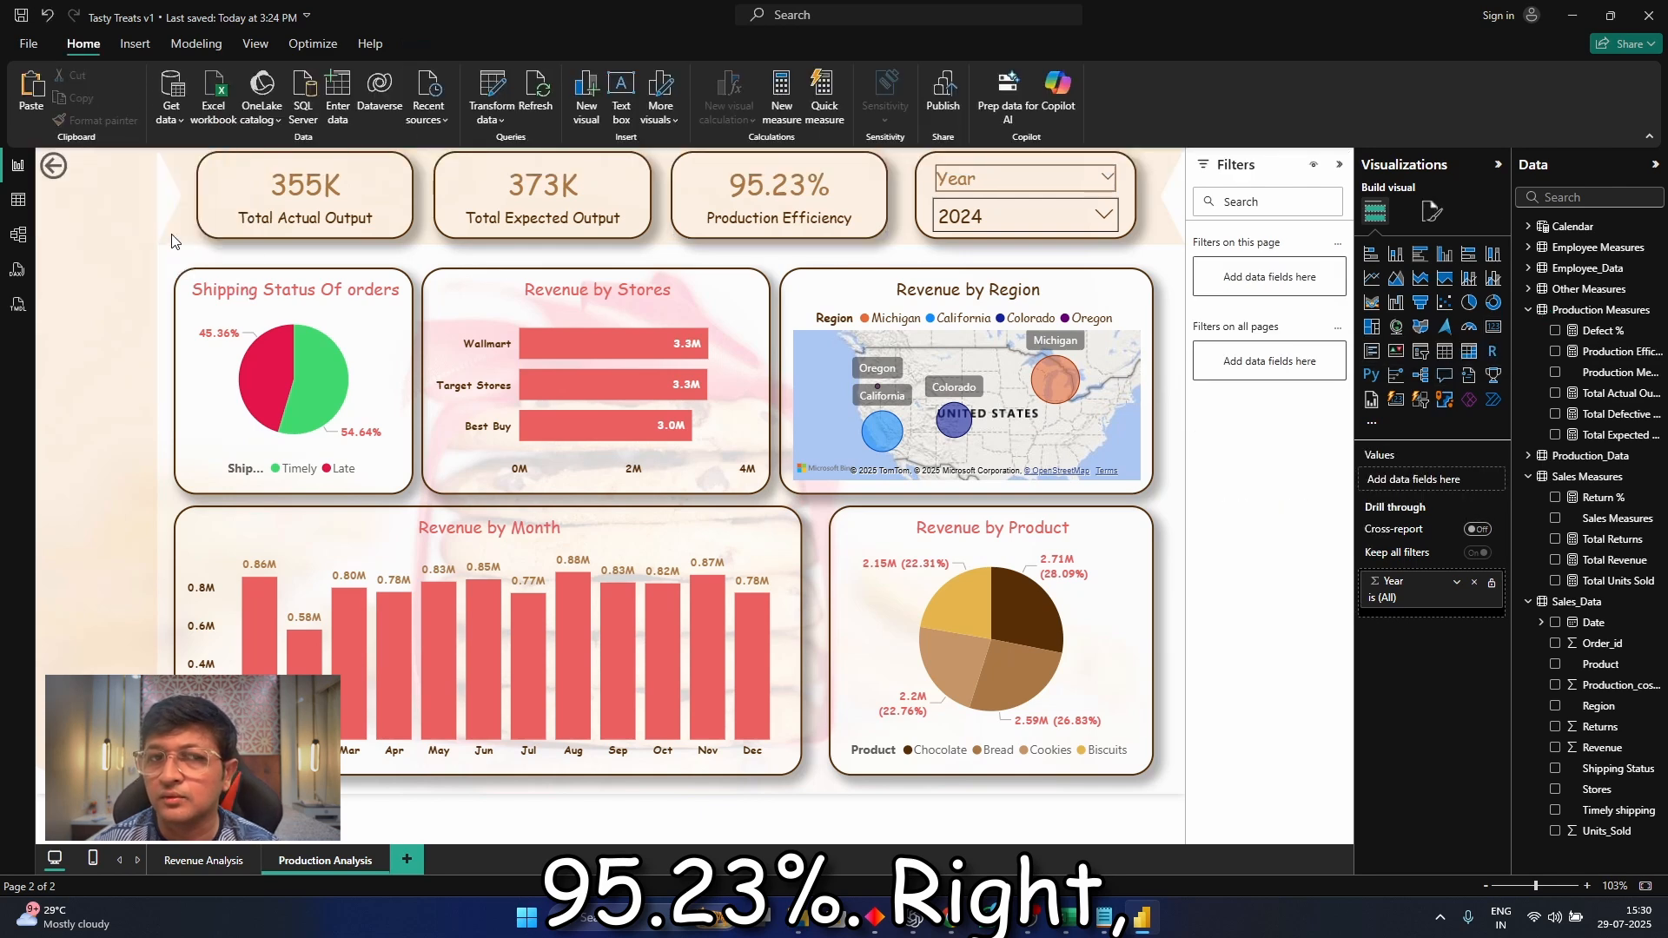
Test the Year slicer by switching it to 2025 and back to 2024
left_click(962, 225)
left_click(968, 279)
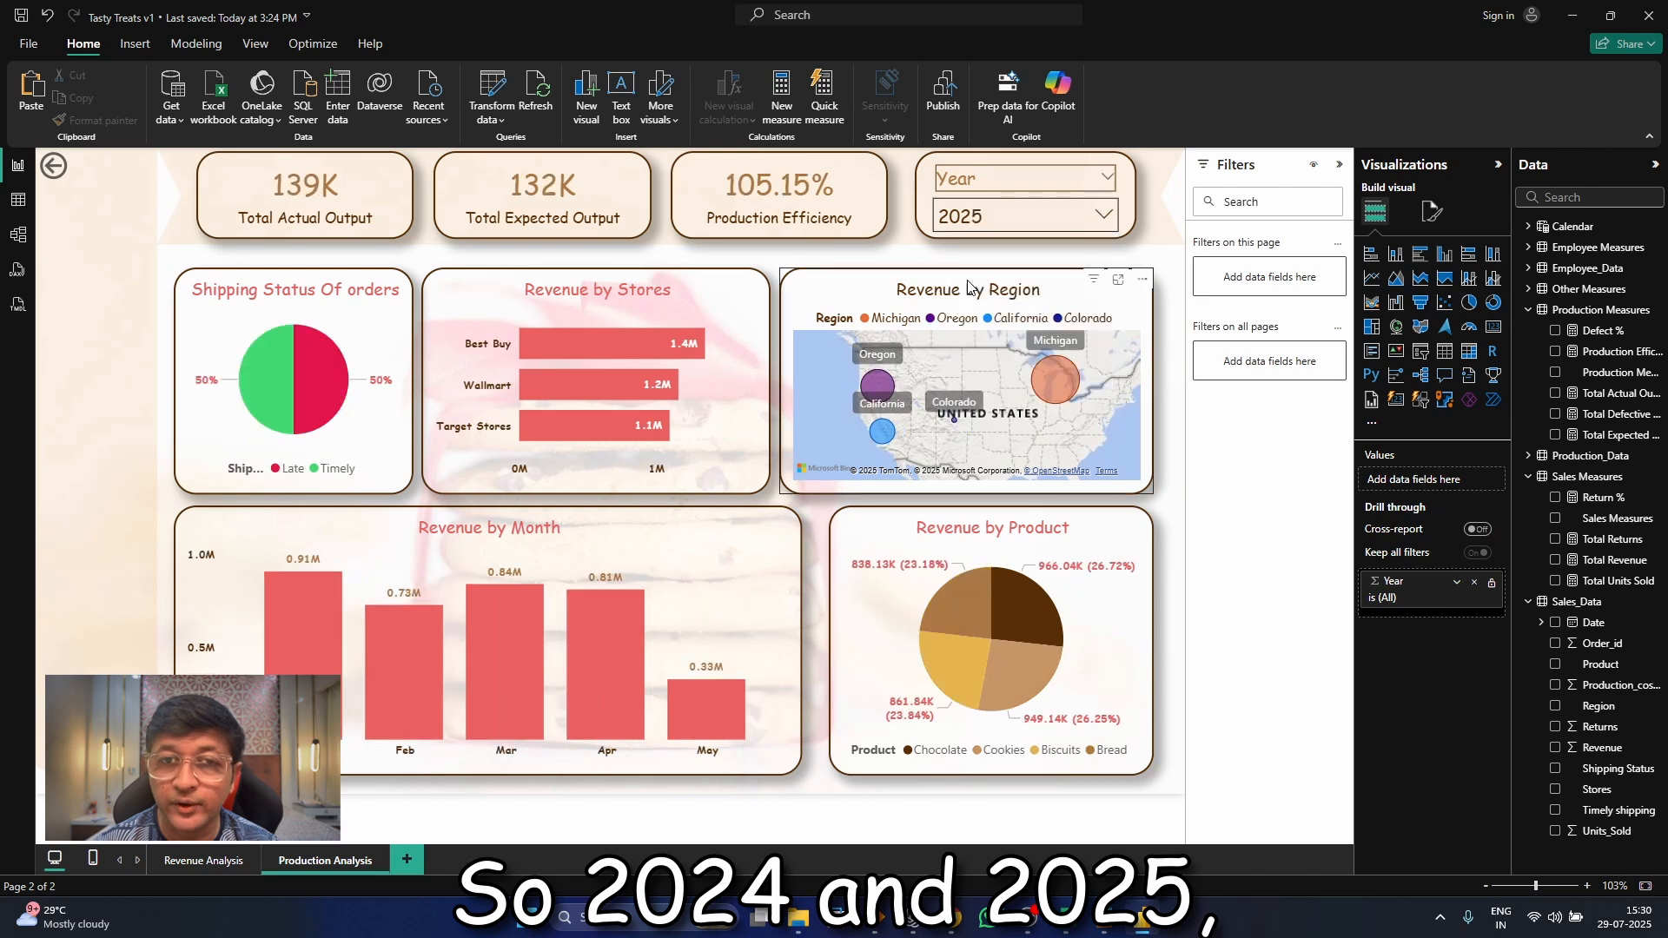
left_click(962, 219)
left_click(963, 251)
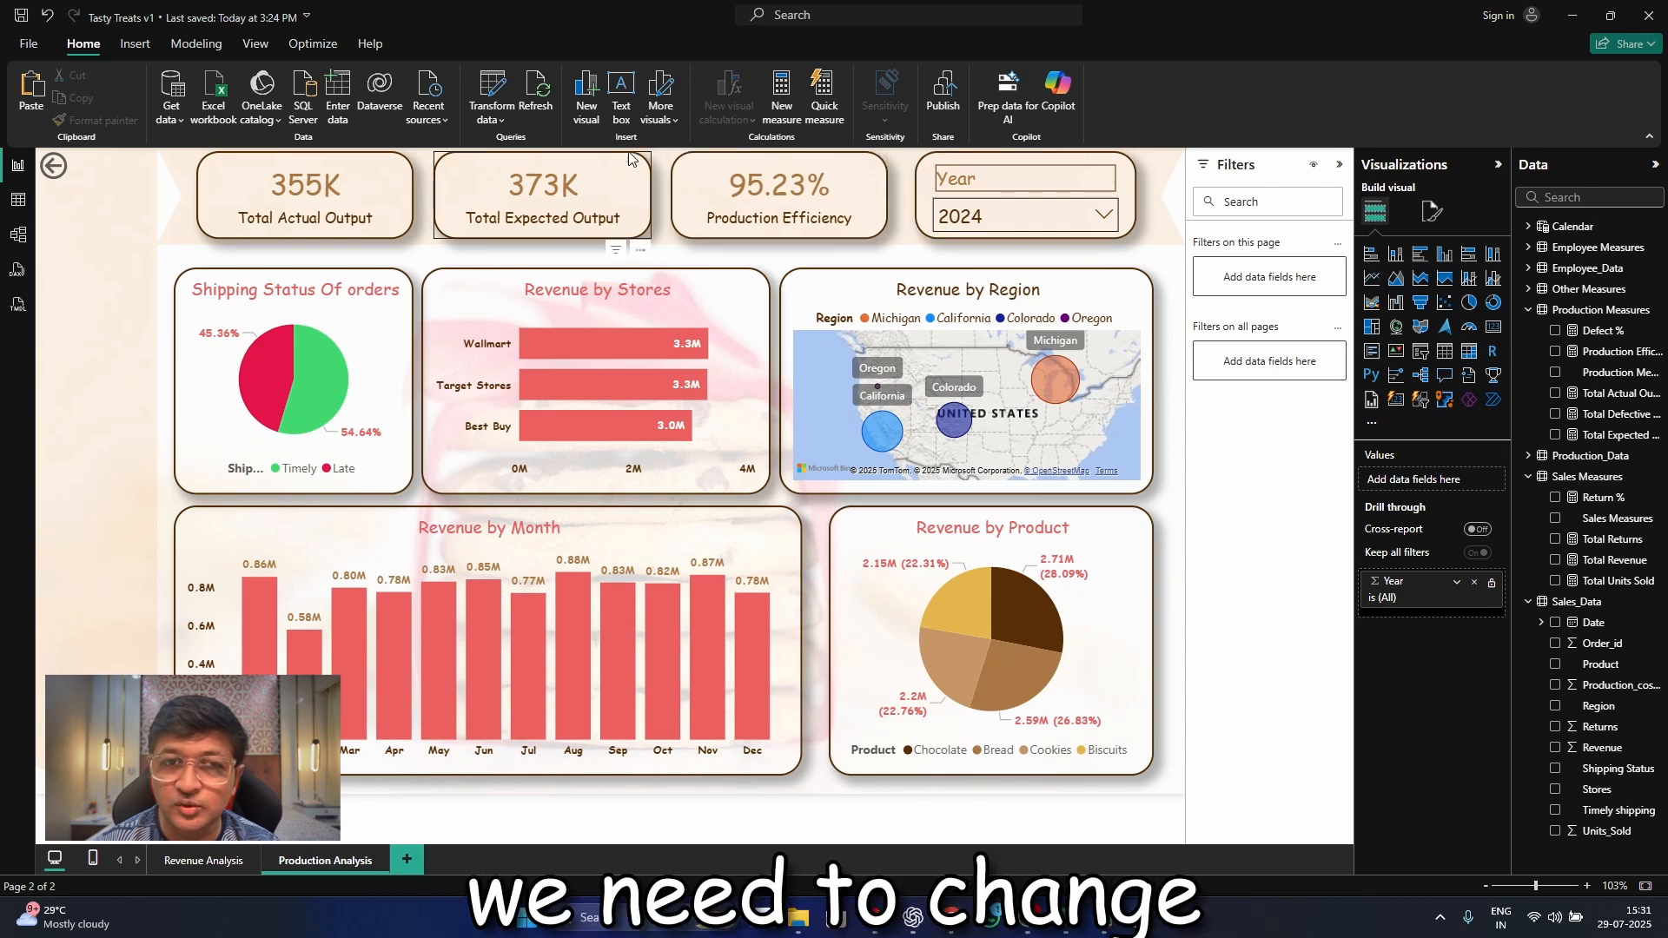
In the Revenue by Product pie chart, replace the Revenue values with Actual_Output from Production_Data
left_click(991, 639)
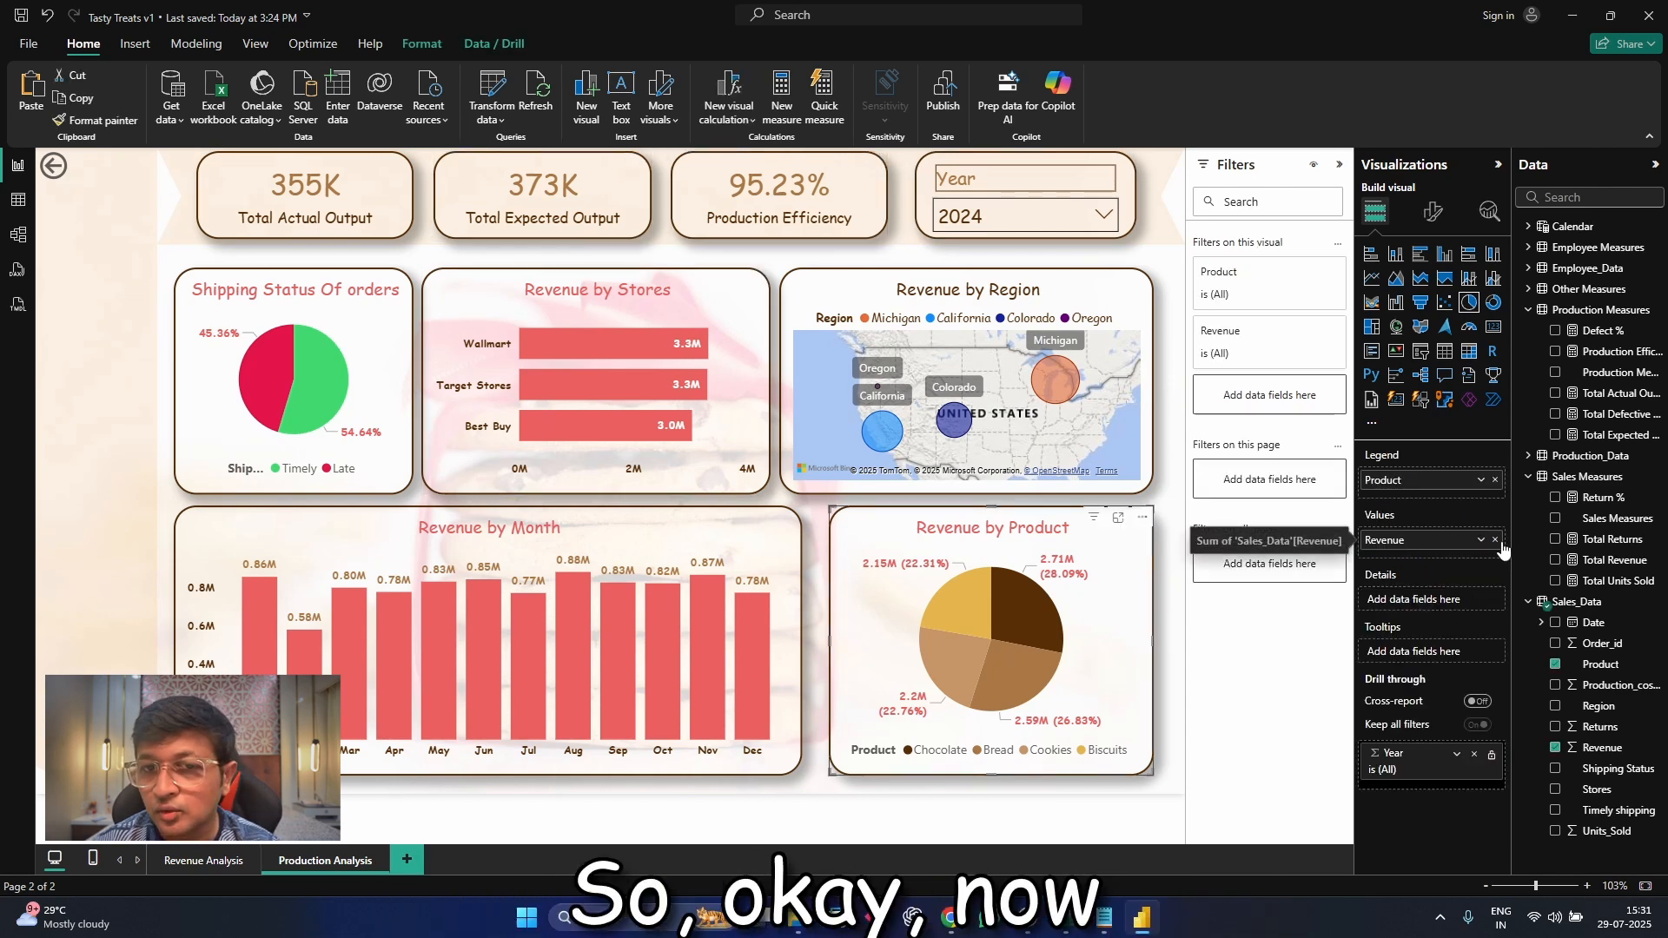
left_click(1502, 541)
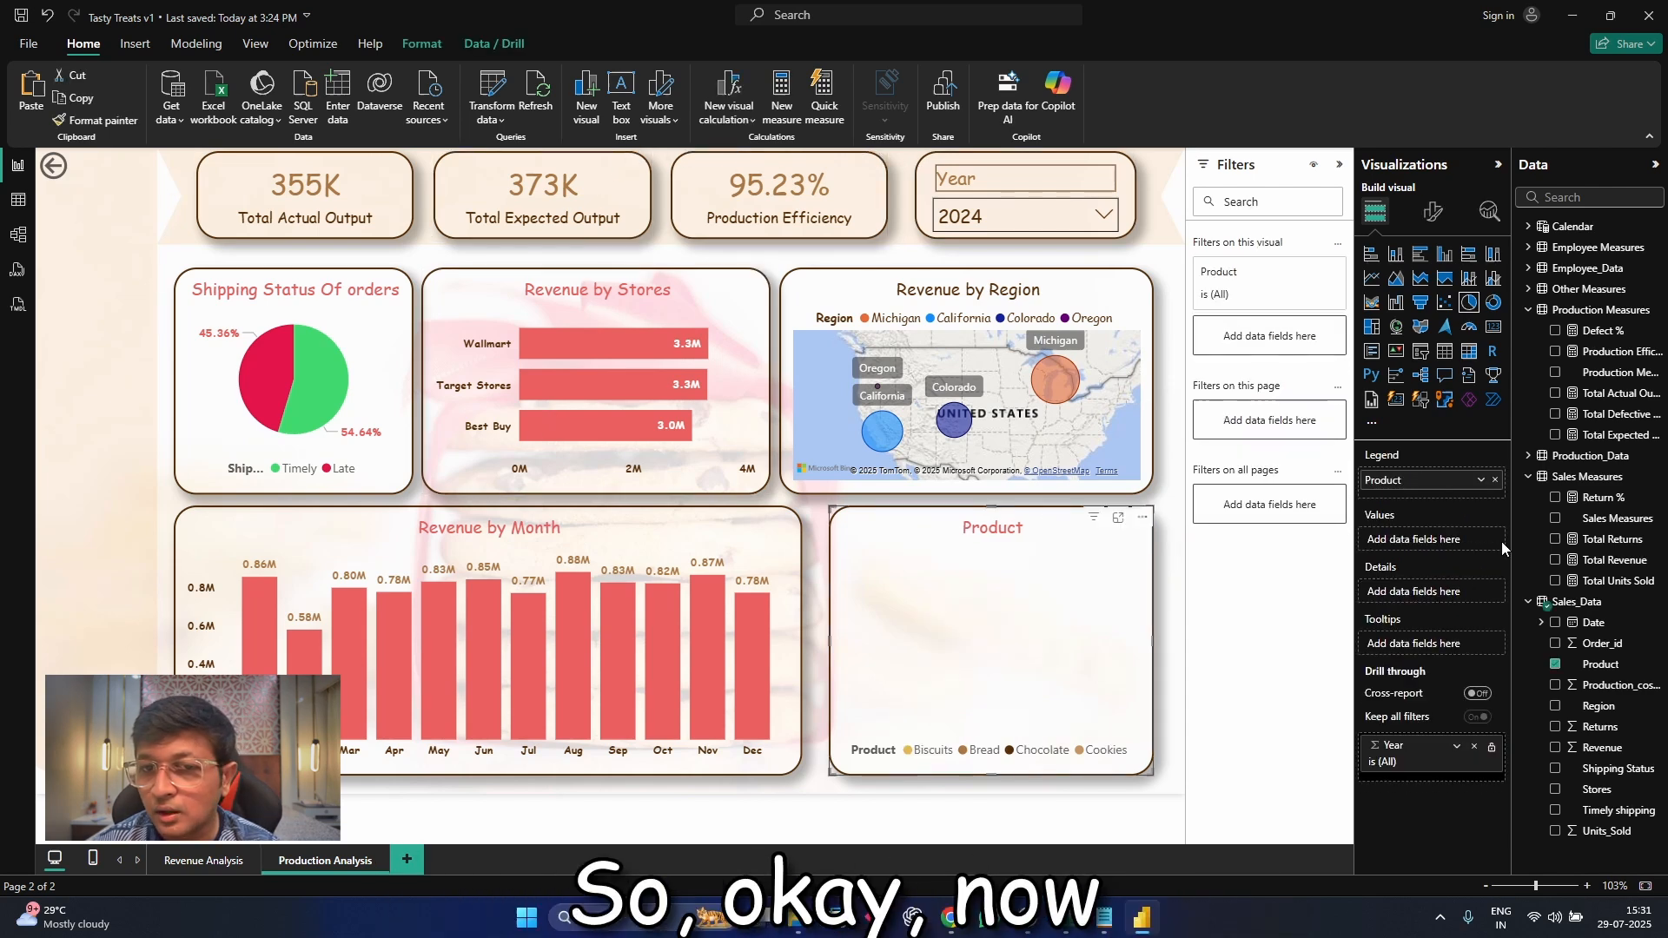
left_click(1529, 476)
left_click(1528, 455)
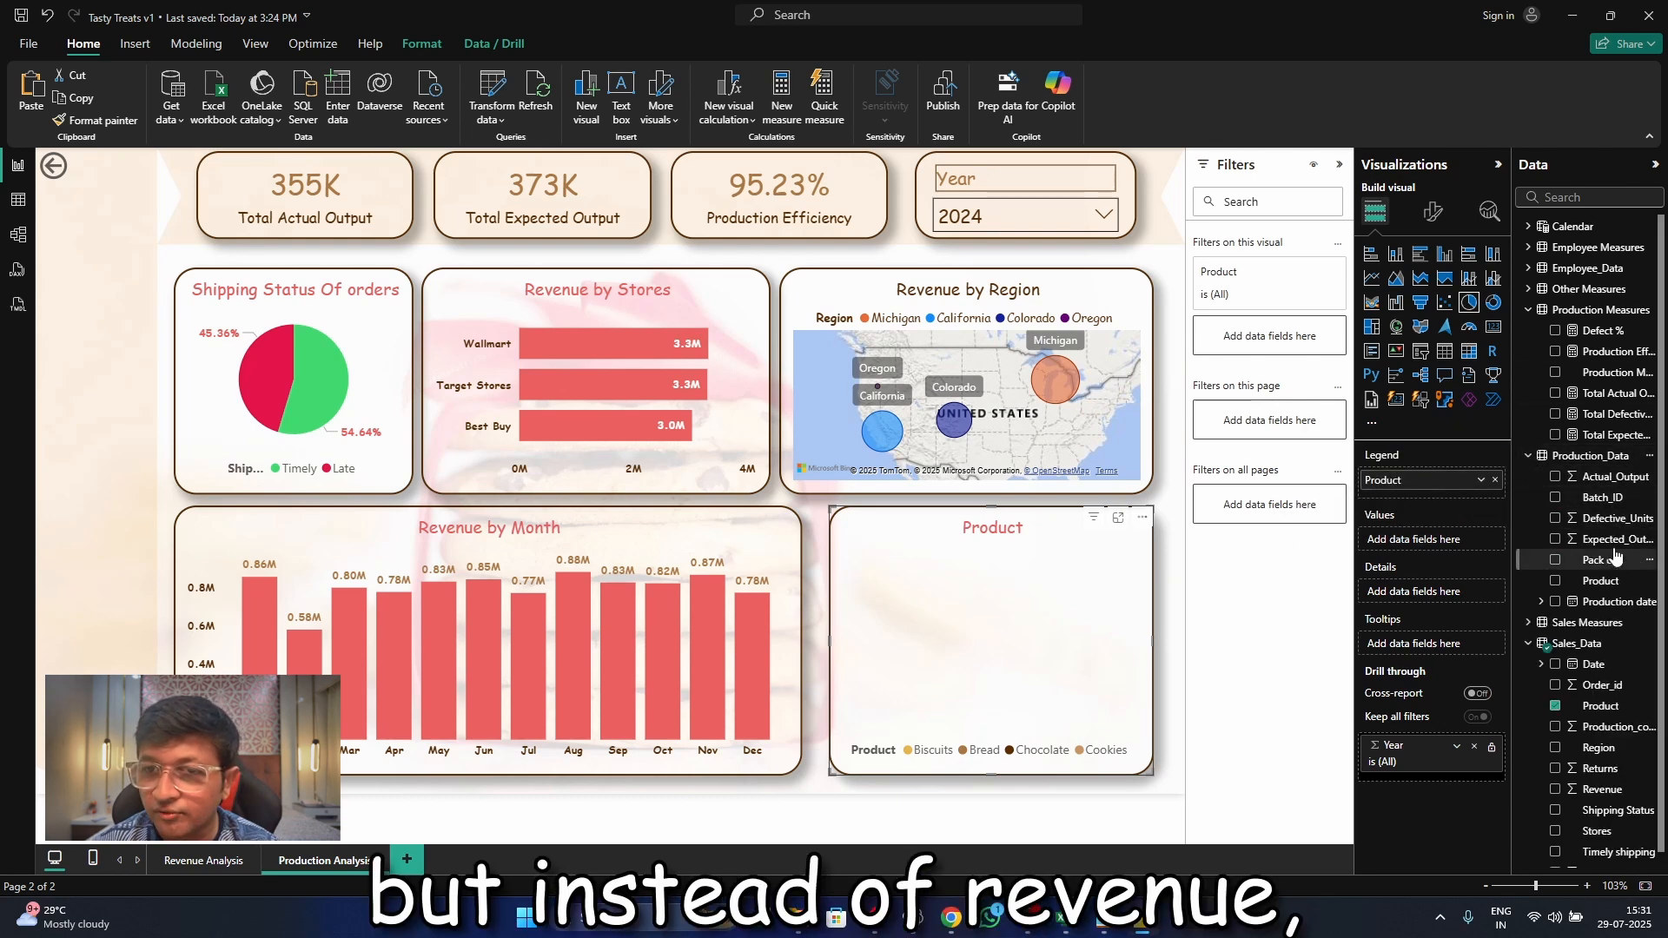
left_click_drag(1608, 478, 1434, 542)
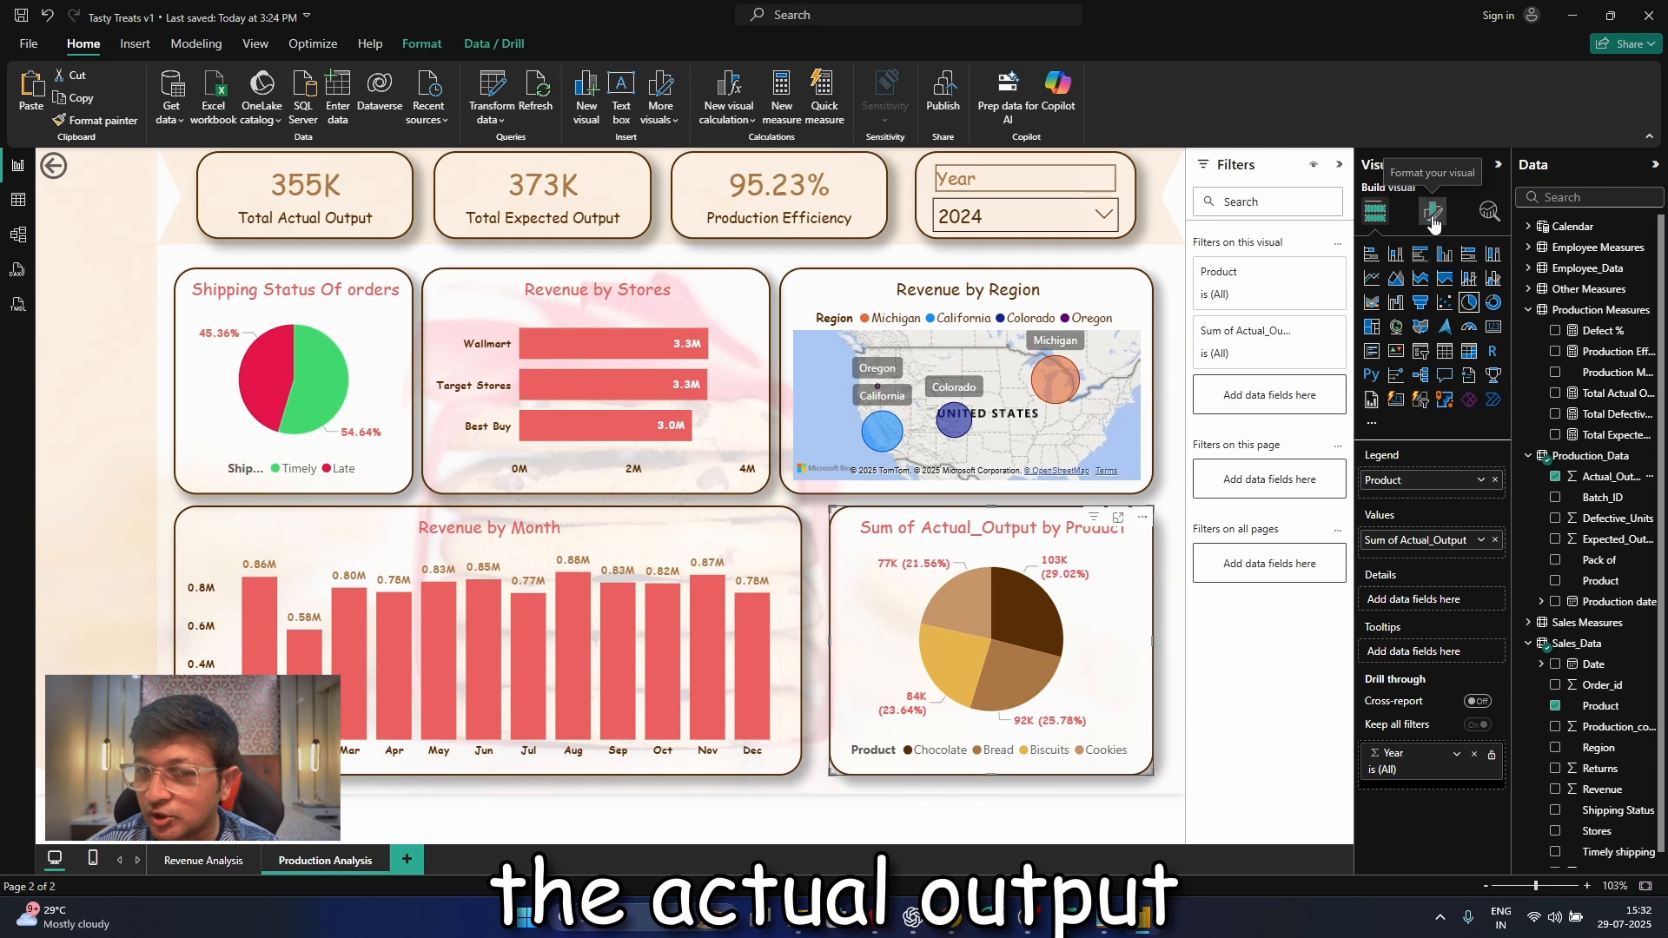
Rename the product pie chart's values field to Actual Output for this visual and deselect the chart
left_click(1482, 540)
left_click(1526, 558)
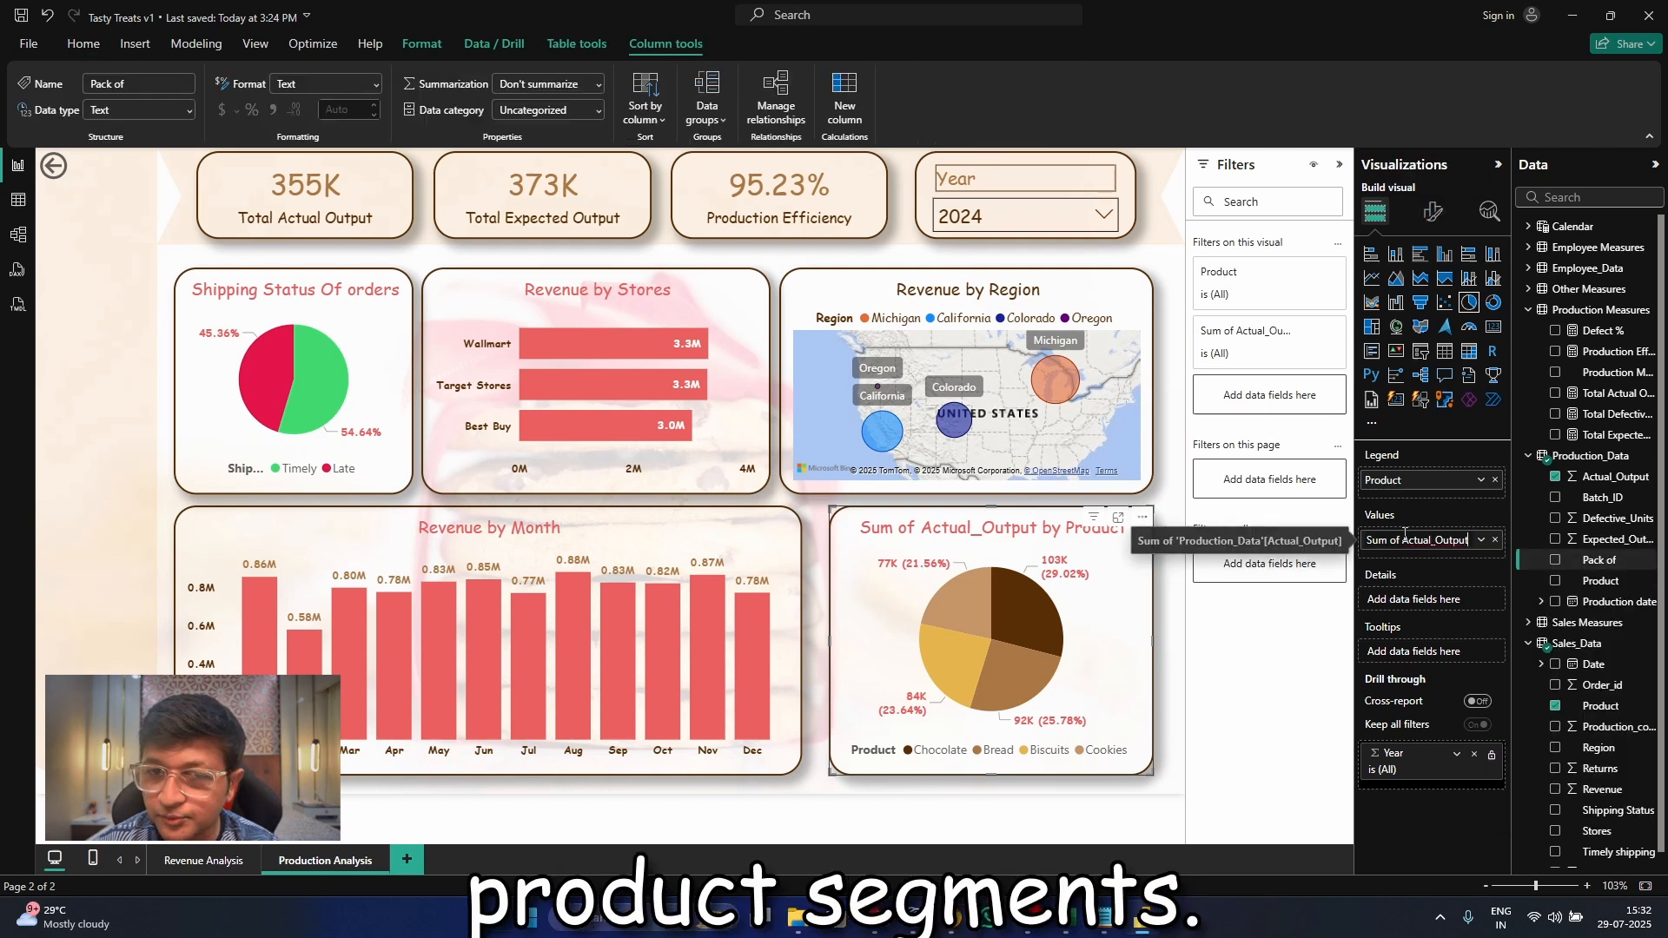
left_click(1481, 540)
left_click(1534, 566)
left_click(1401, 541)
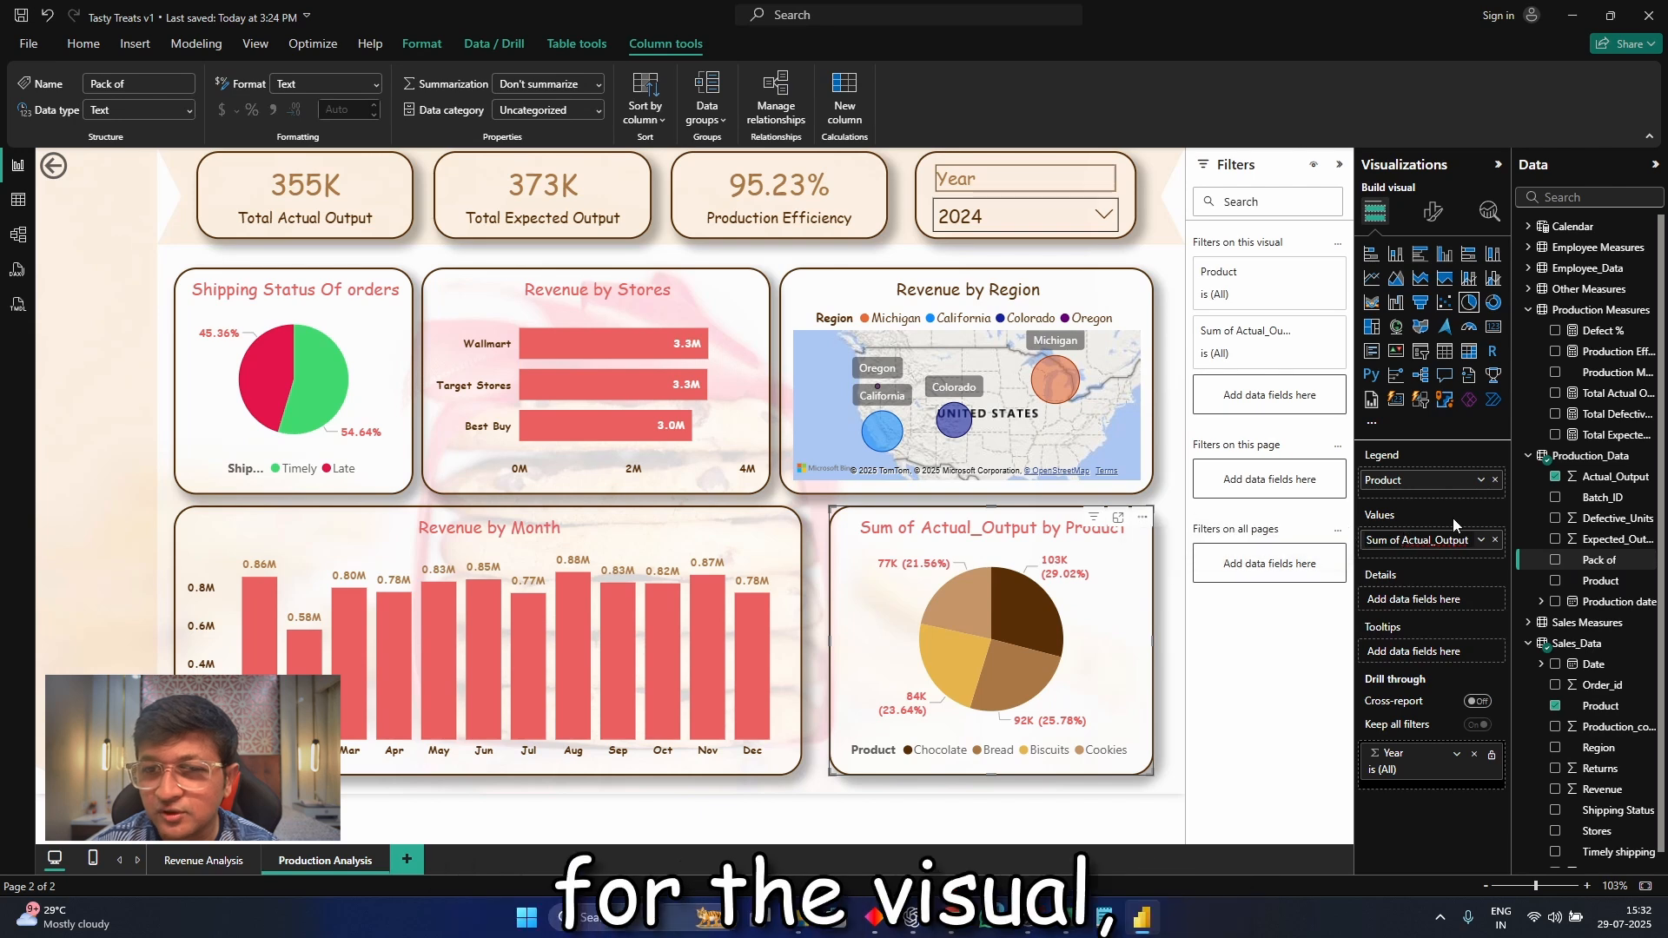
key("BackSpace")
key("BackSpace")
key("BackSpace")
key("BackSpace")
key("BackSpace")
key("BackSpace")
key("BackSpace")
key("Return")
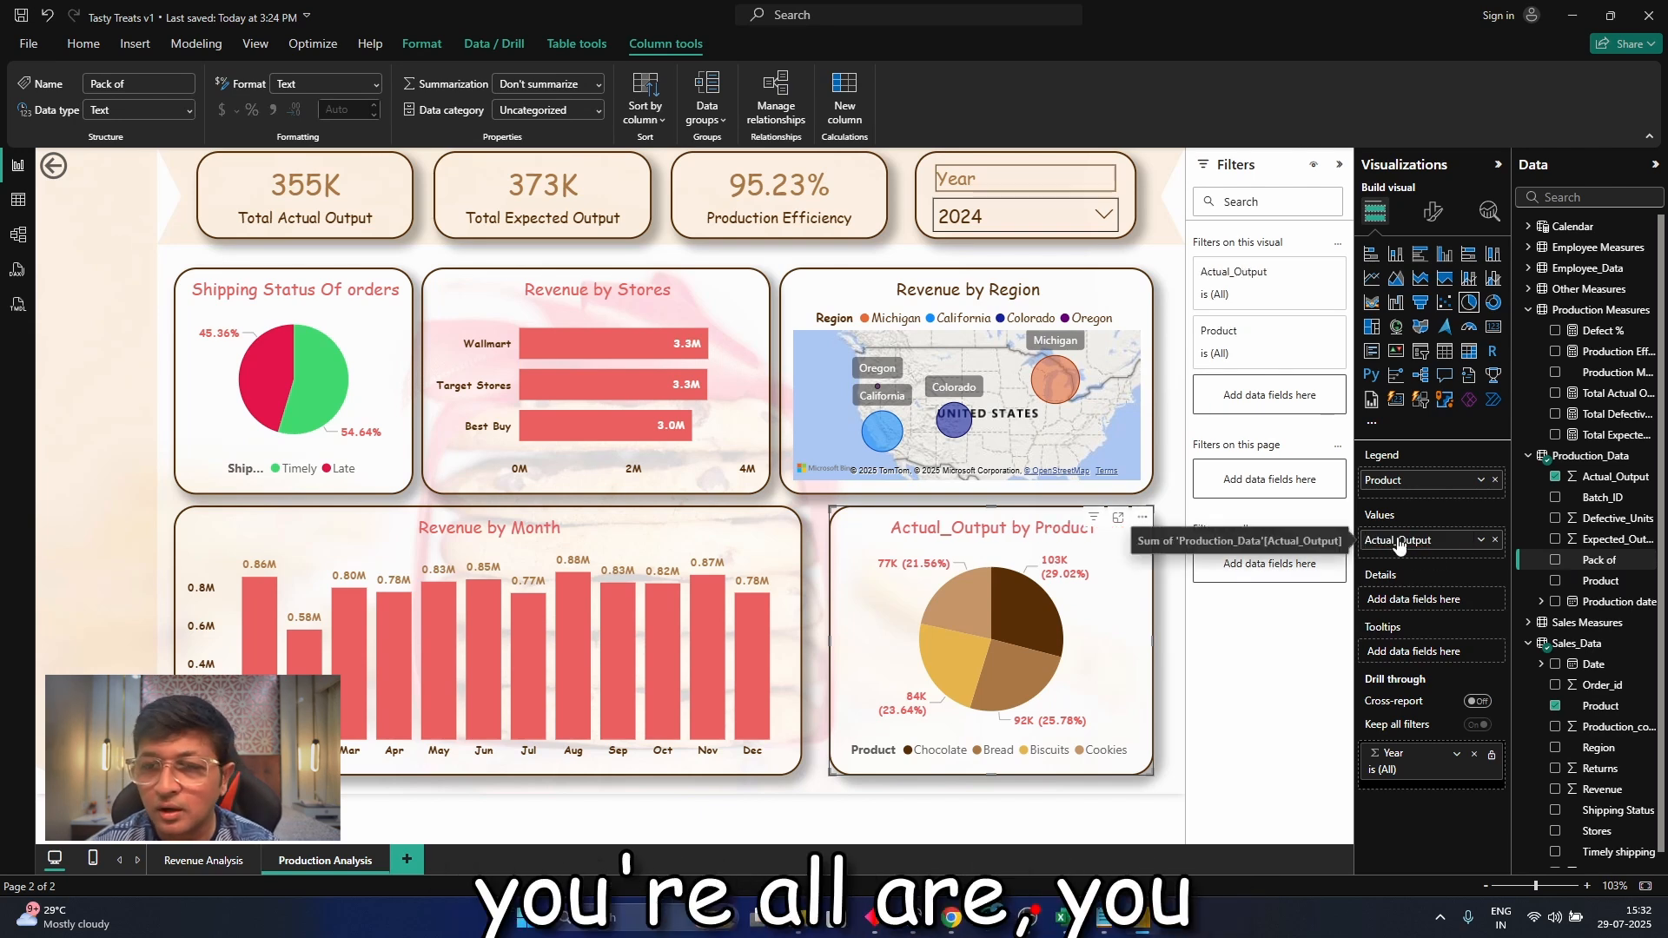
key("Left")
key("Right")
key("Right")
key("Right")
key("Right")
key("Right")
key("Right")
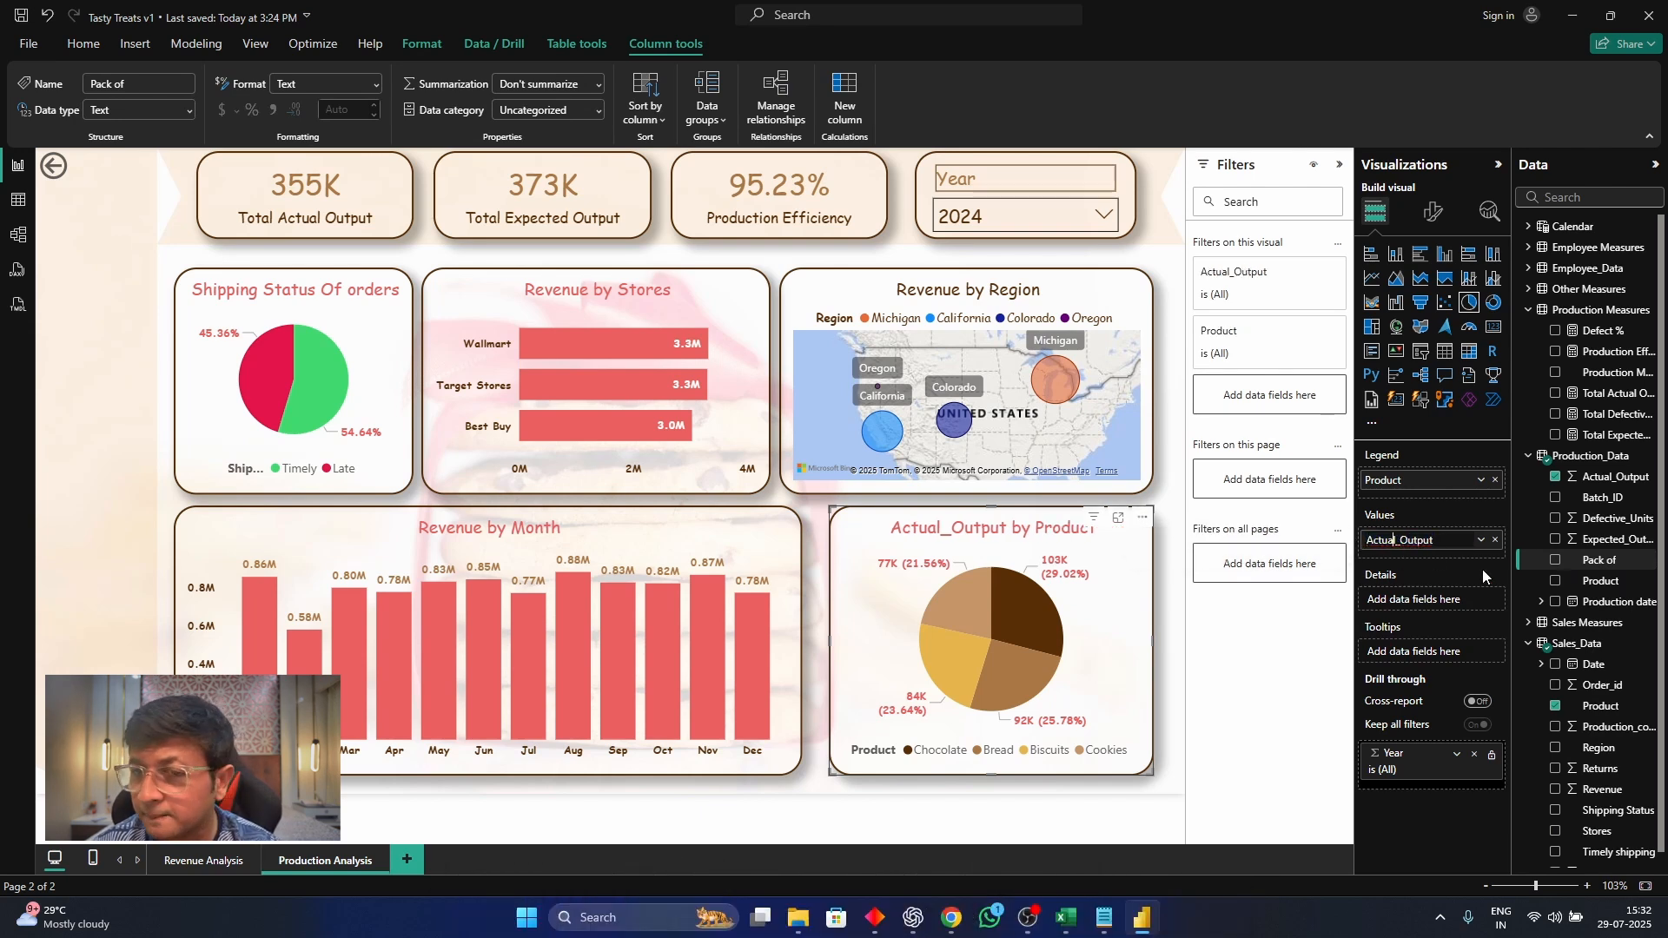
key("shift+Right")
key("Return")
left_click(804, 502)
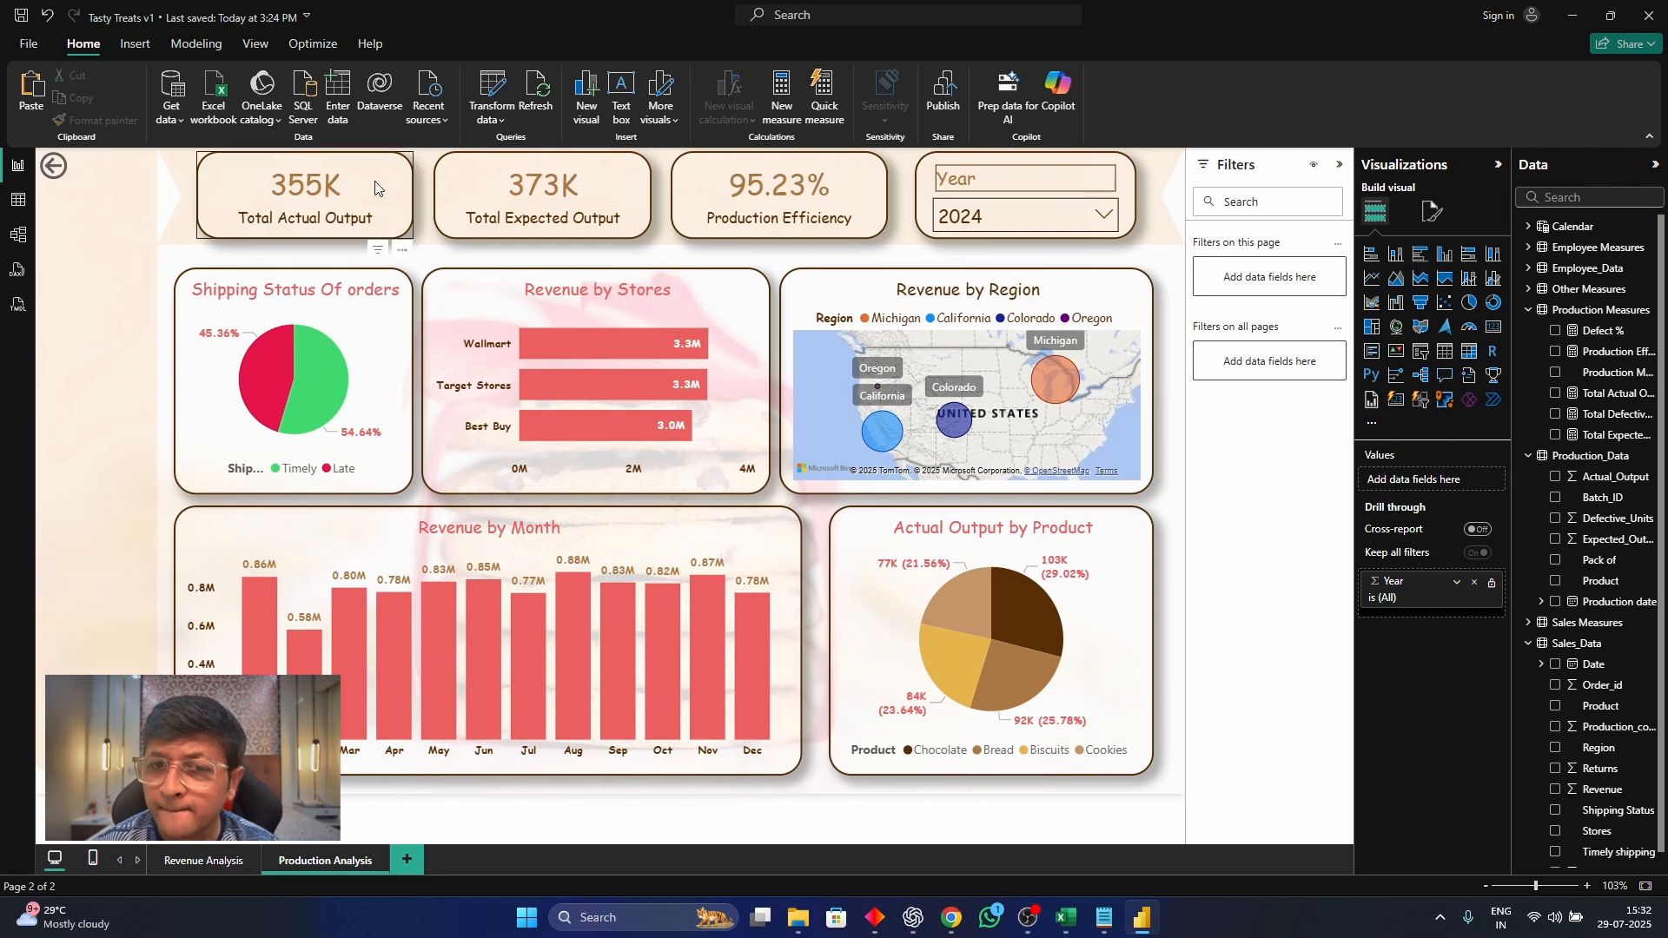
Replace the Production Efficiency card's measure with Defect % and format that measure as a percentage
left_click(778, 204)
left_click(1556, 351)
left_click(1556, 333)
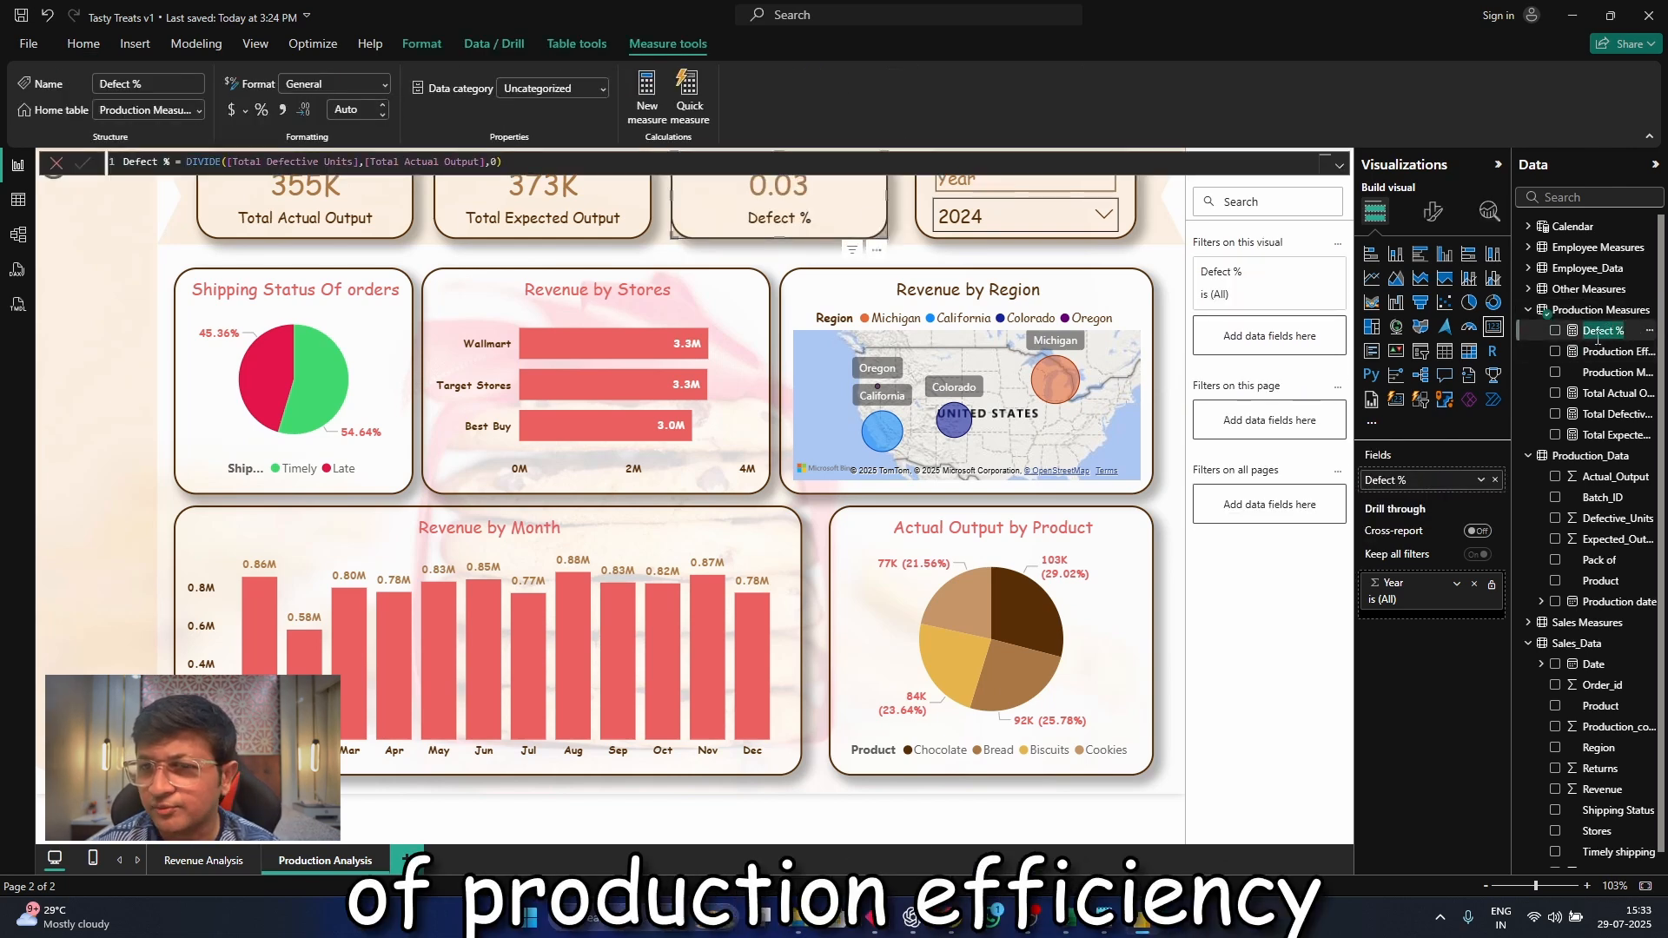
left_click(260, 110)
Convert the Shipping Status Of orders pie chart to a gauge and replace its value field with Production Efficiency
left_click(185, 278)
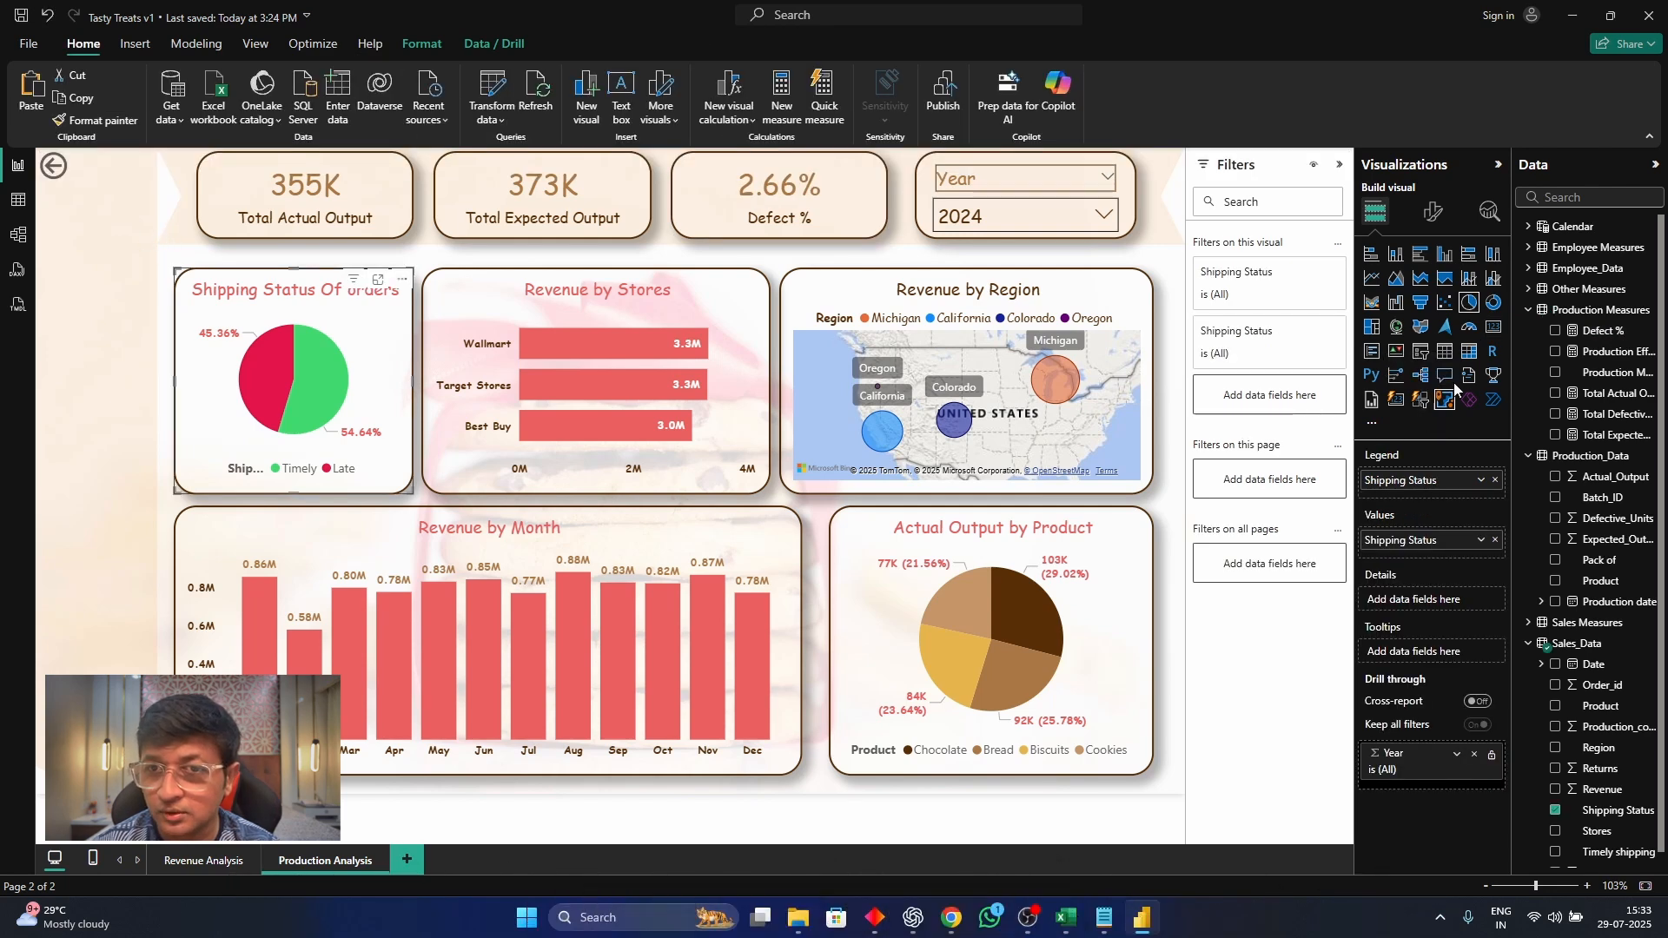
left_click(1470, 328)
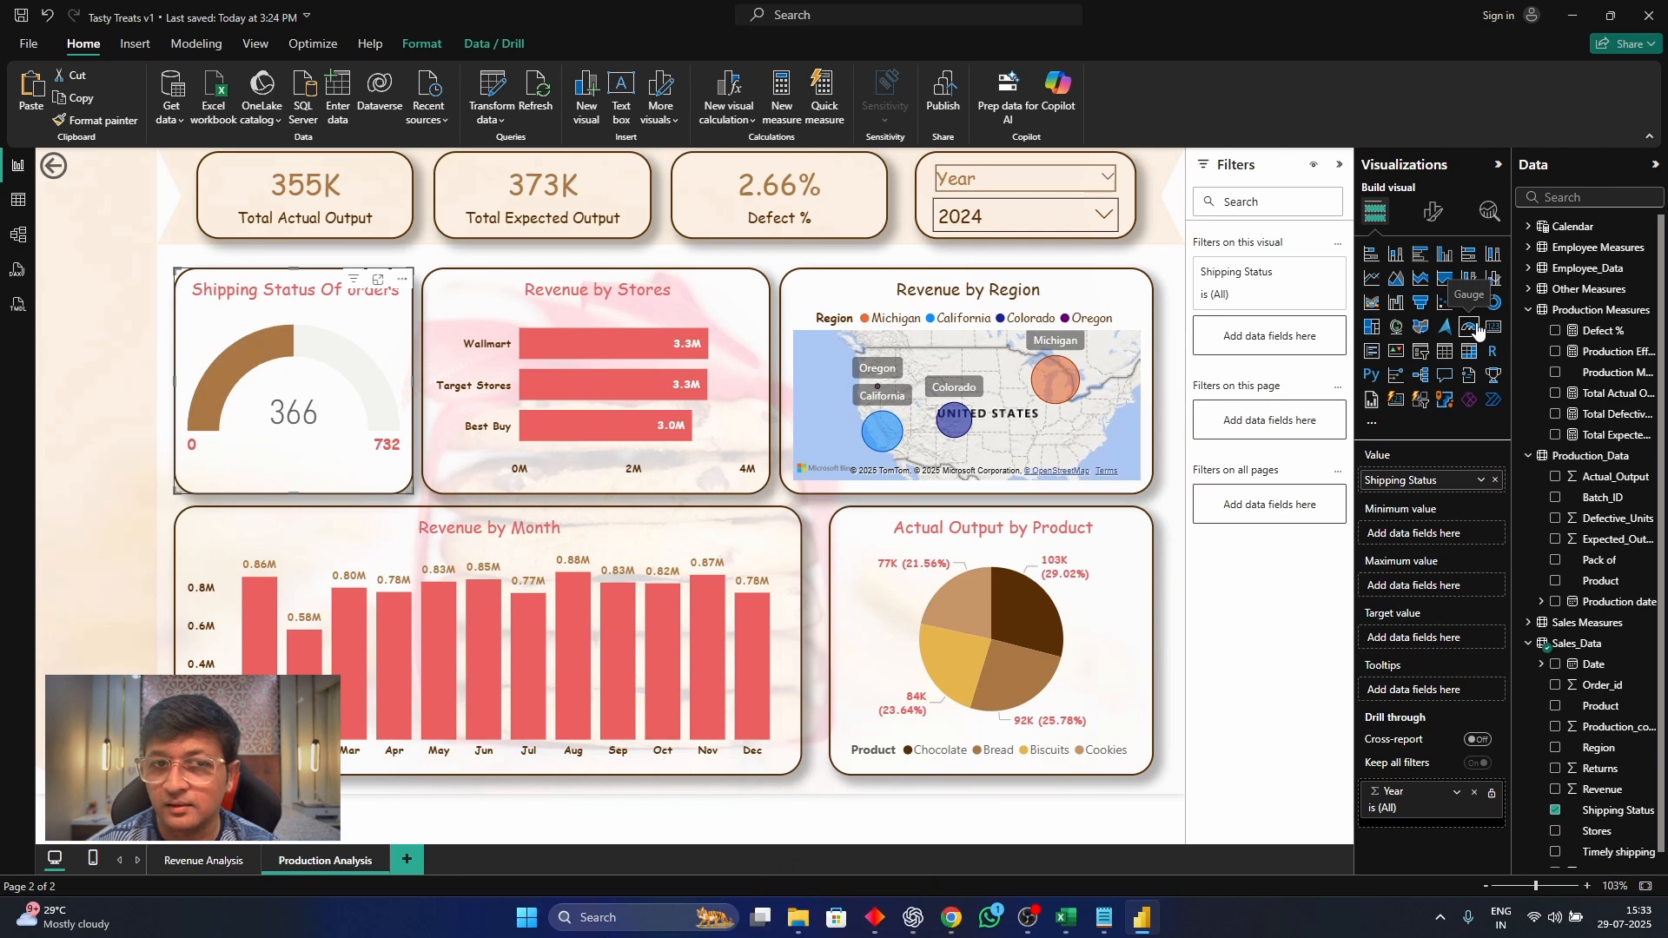
left_click(1494, 481)
left_click_drag(1608, 351, 1446, 480)
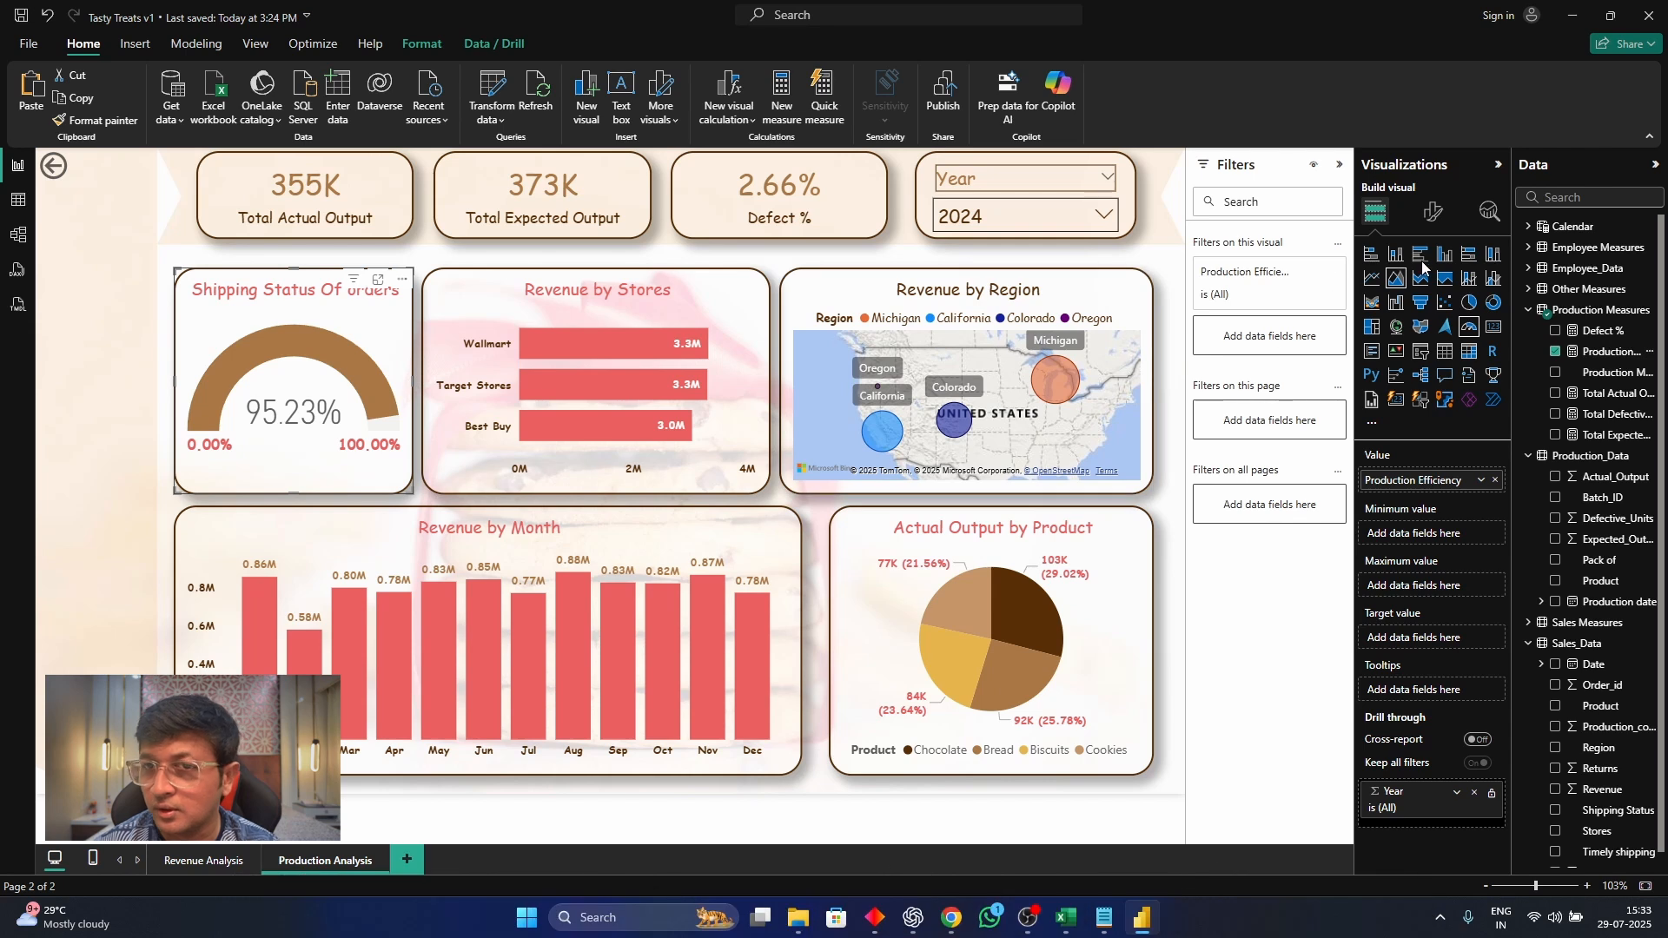
Retitle the Shipping Status Of orders gauge as Production Efficiency and remove the stray blank visual
left_click(1434, 212)
left_click(1435, 292)
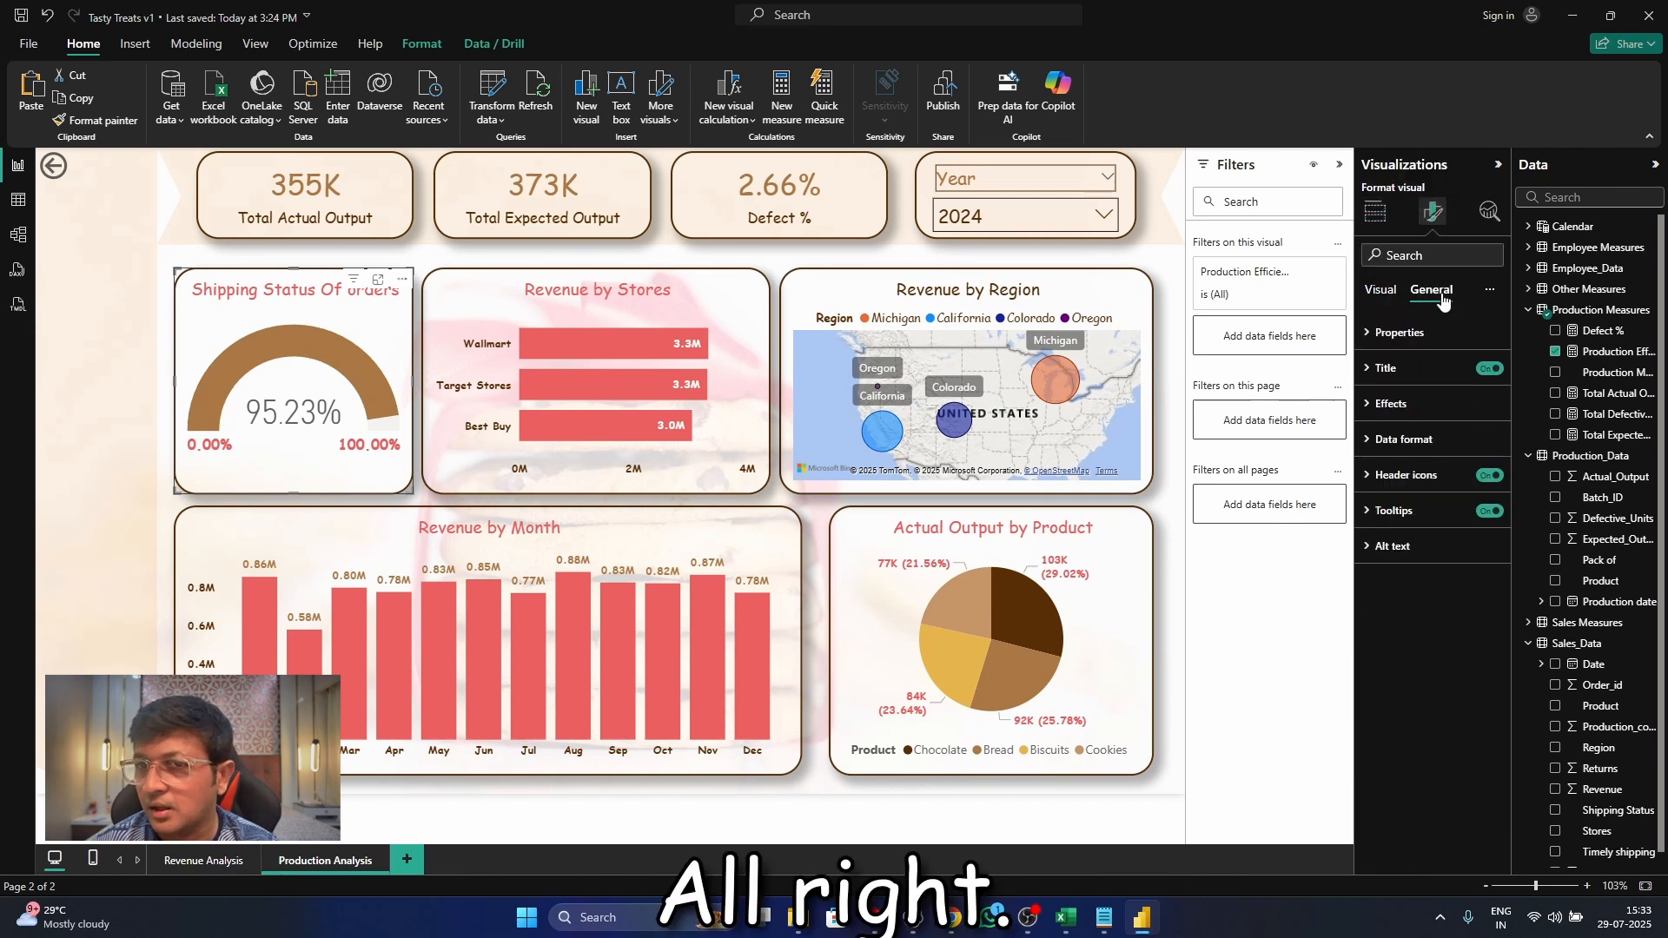
left_click(1425, 369)
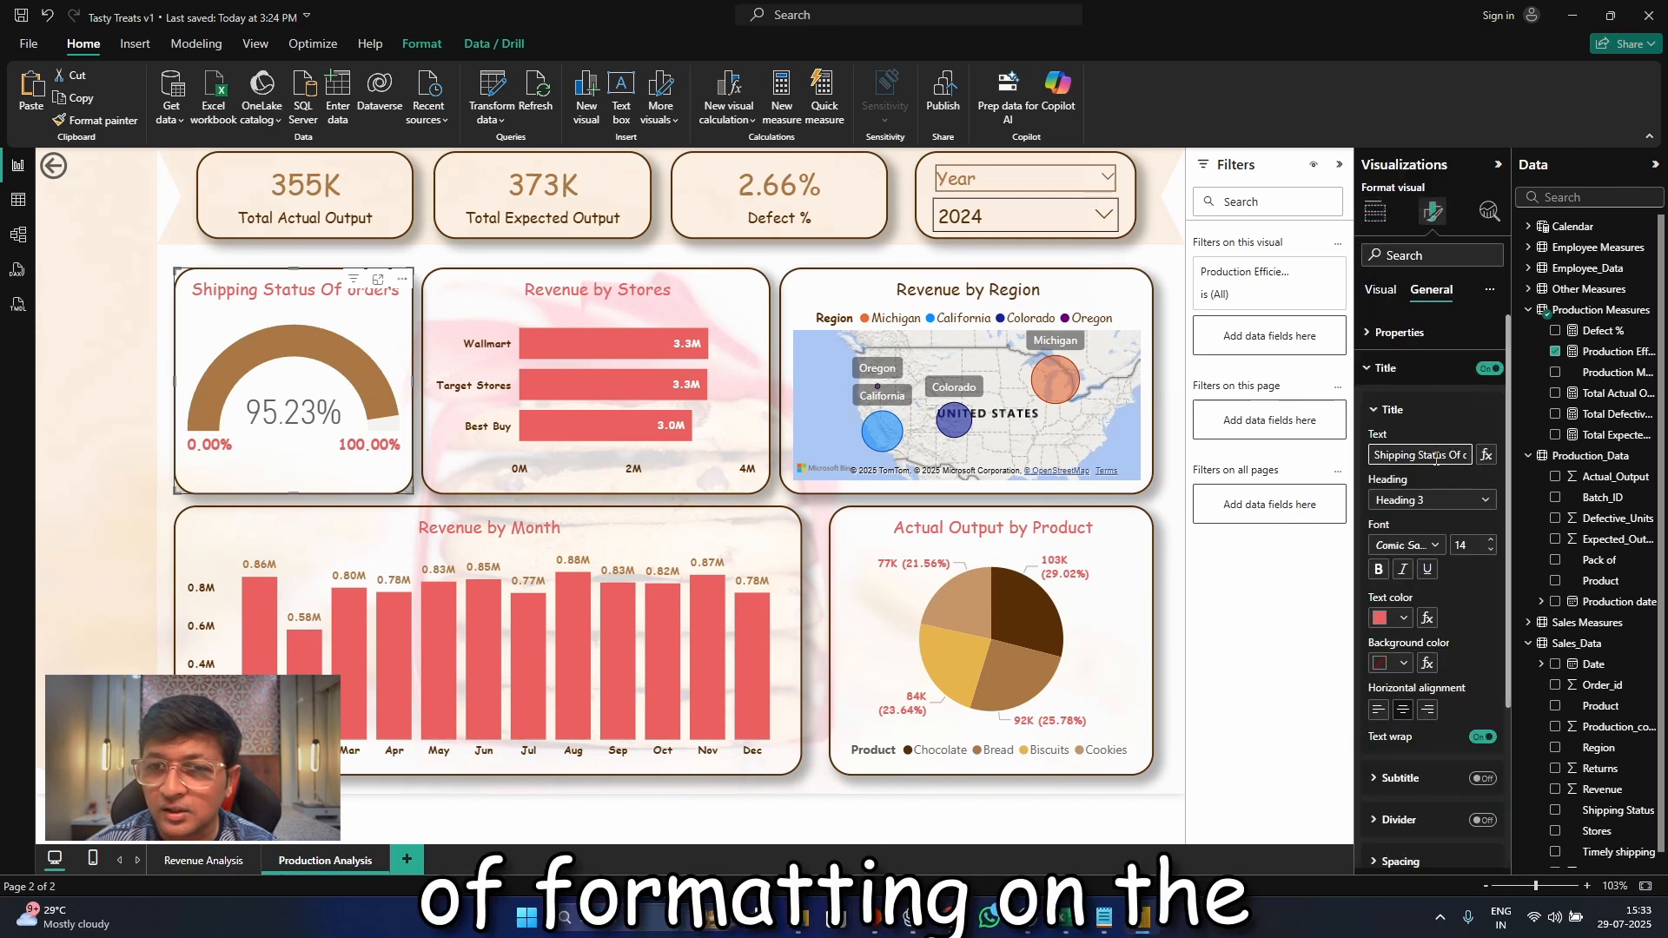
left_click(1437, 457)
type("Pr")
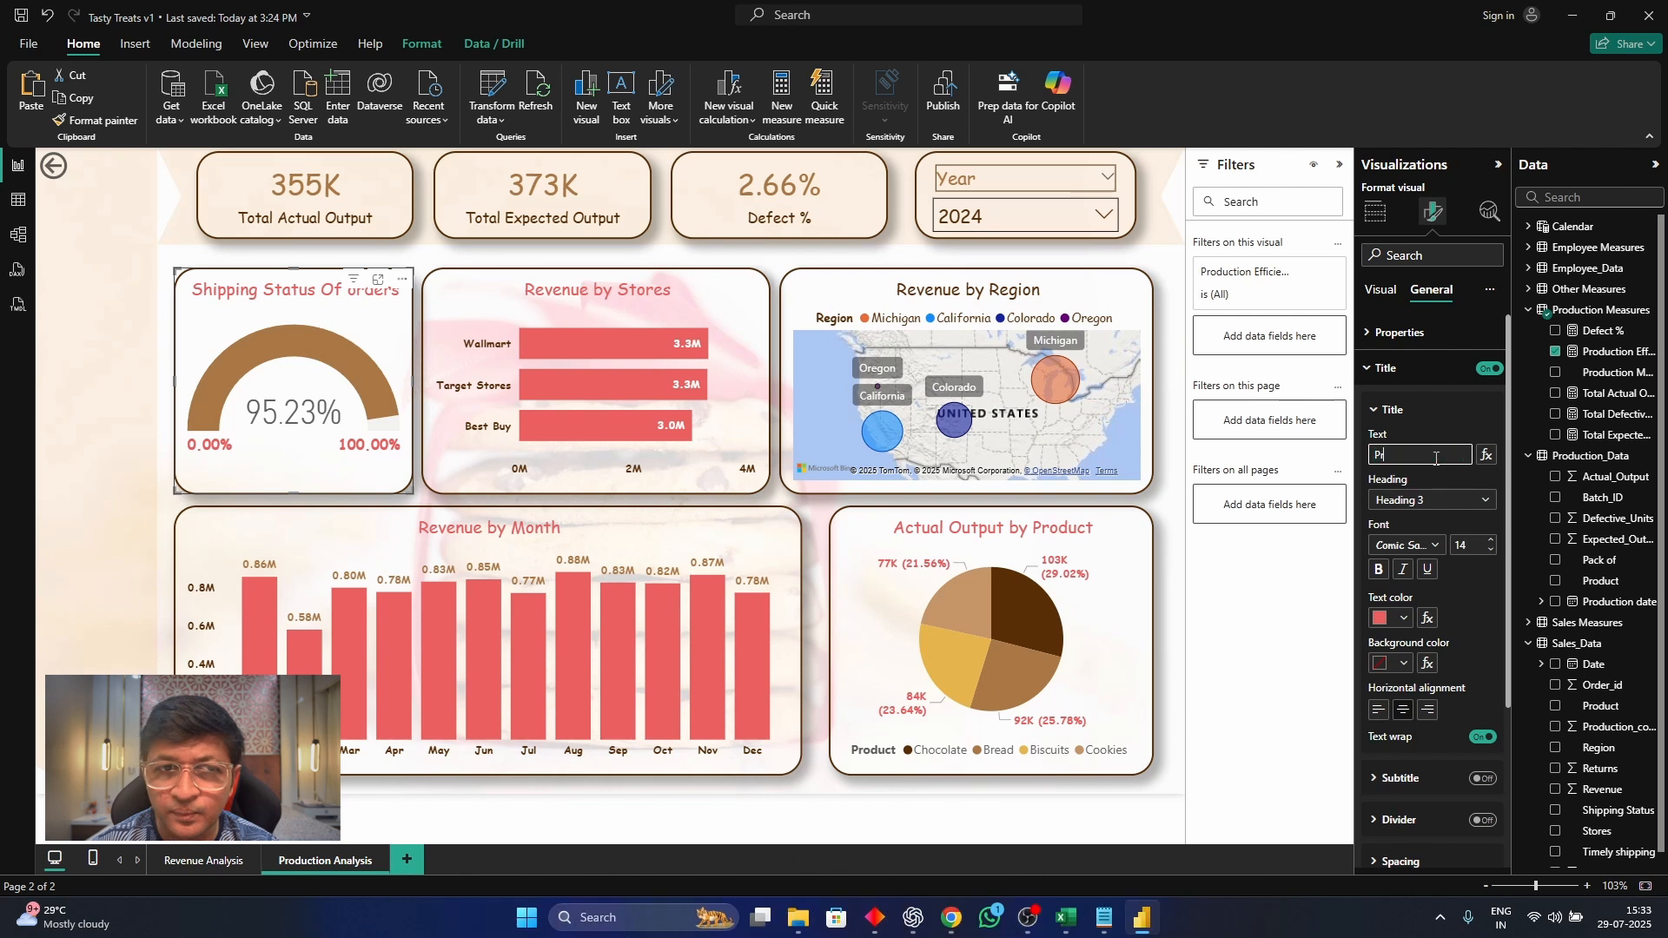
type("oduction")
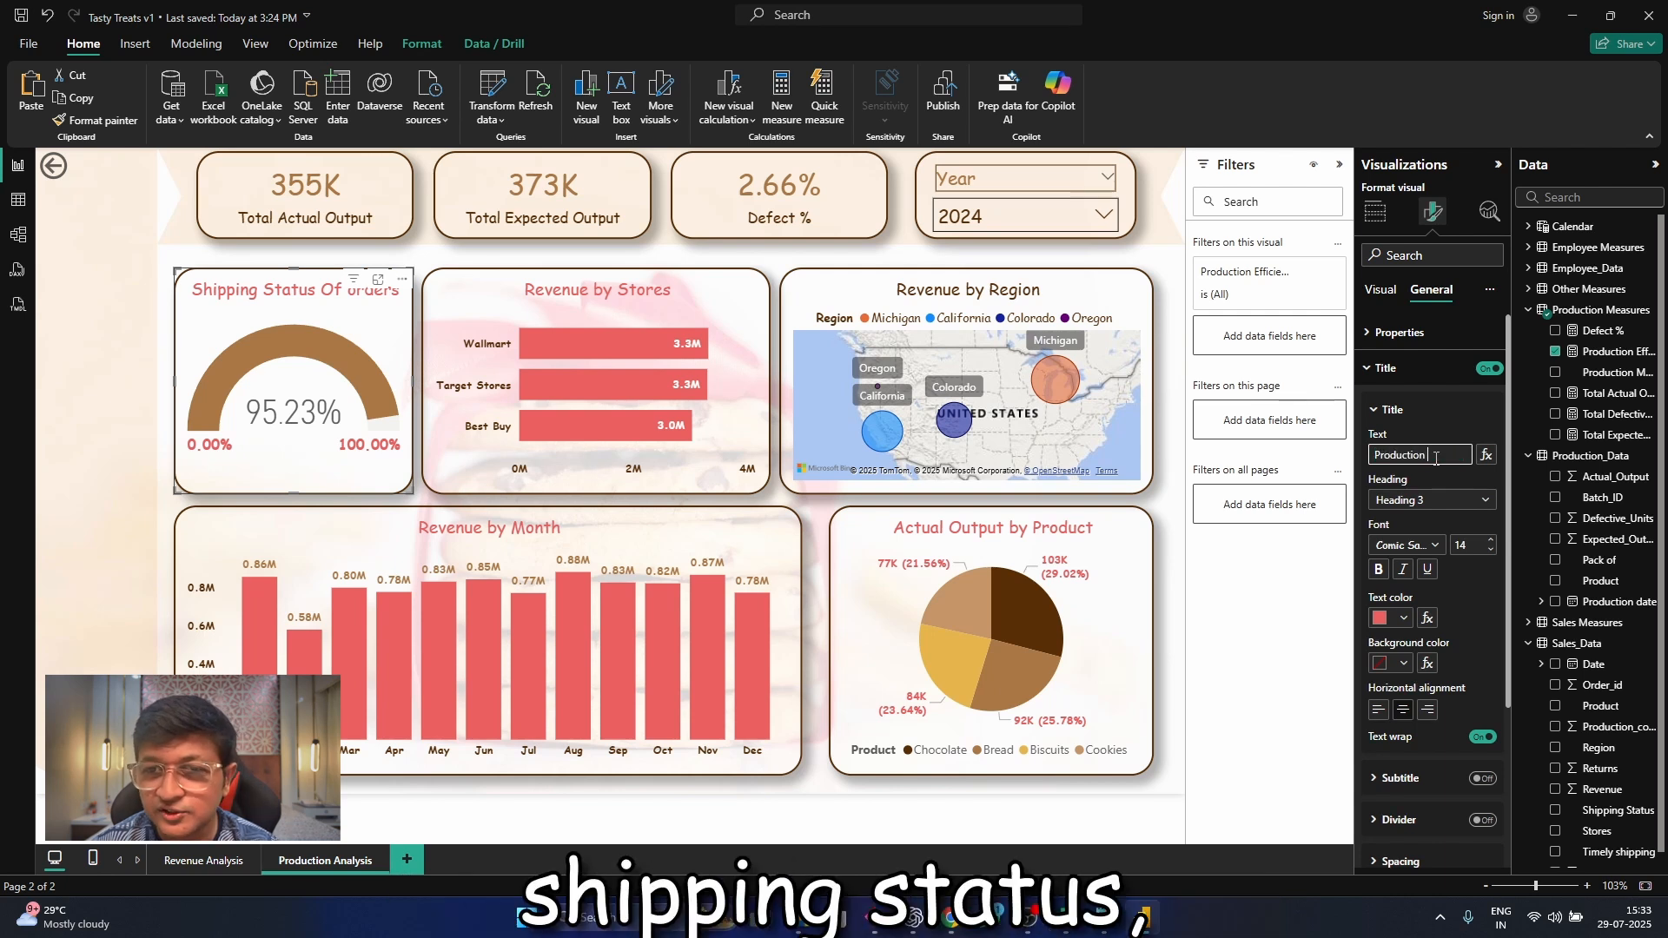
type(" Efficiency")
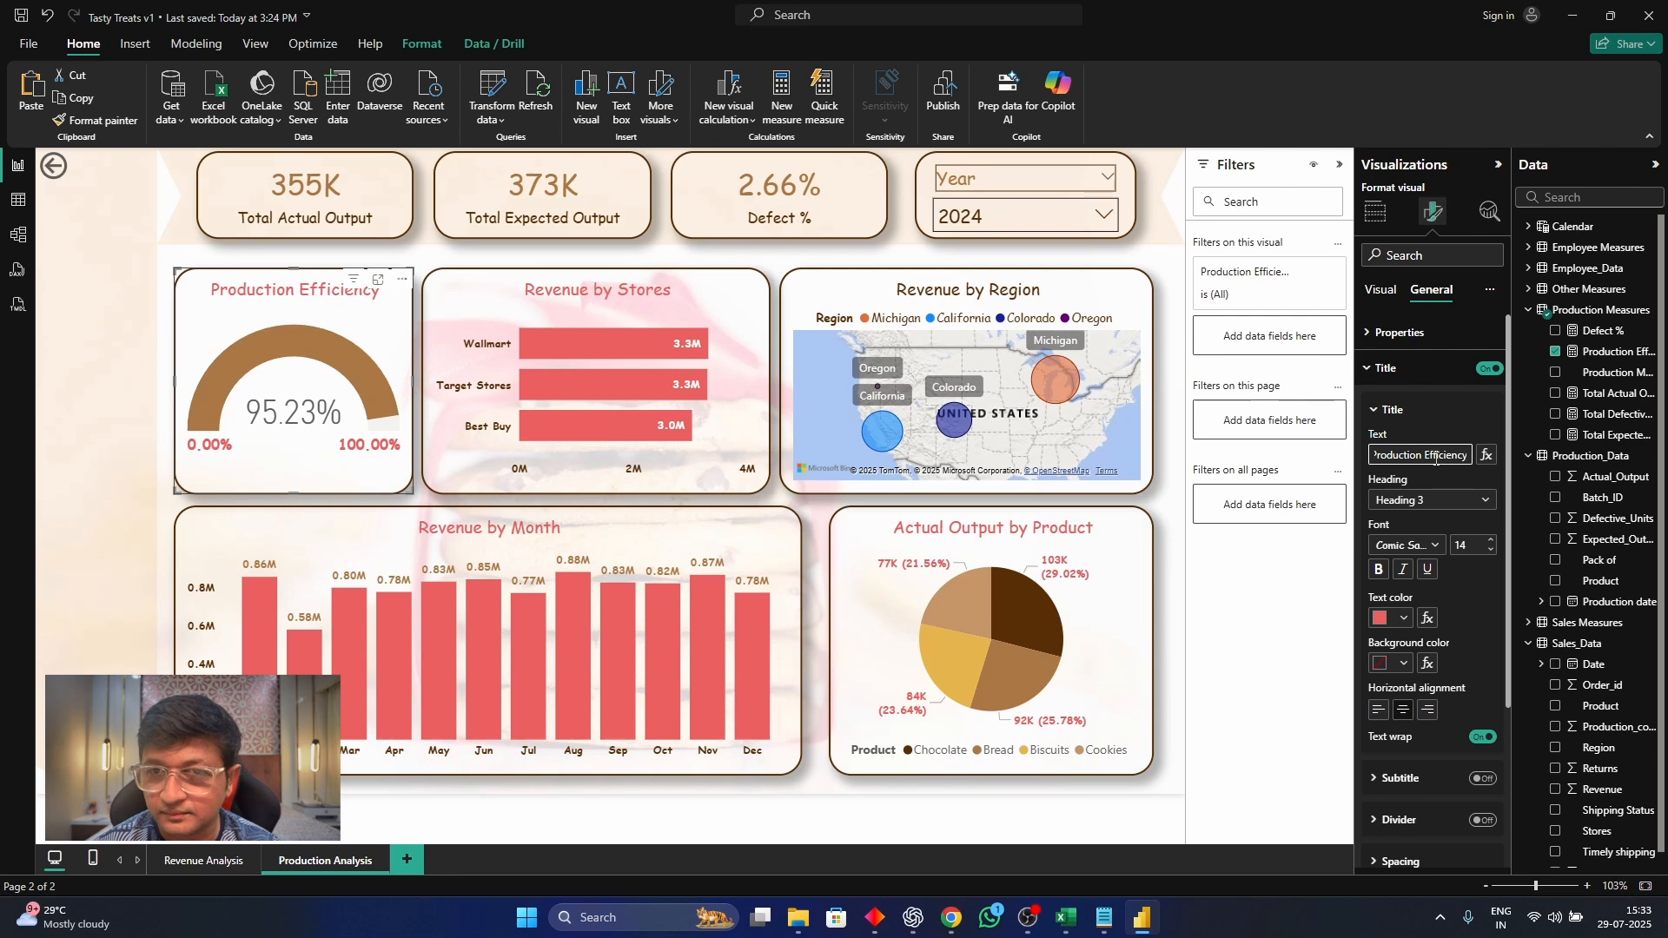
double_click(1167, 500)
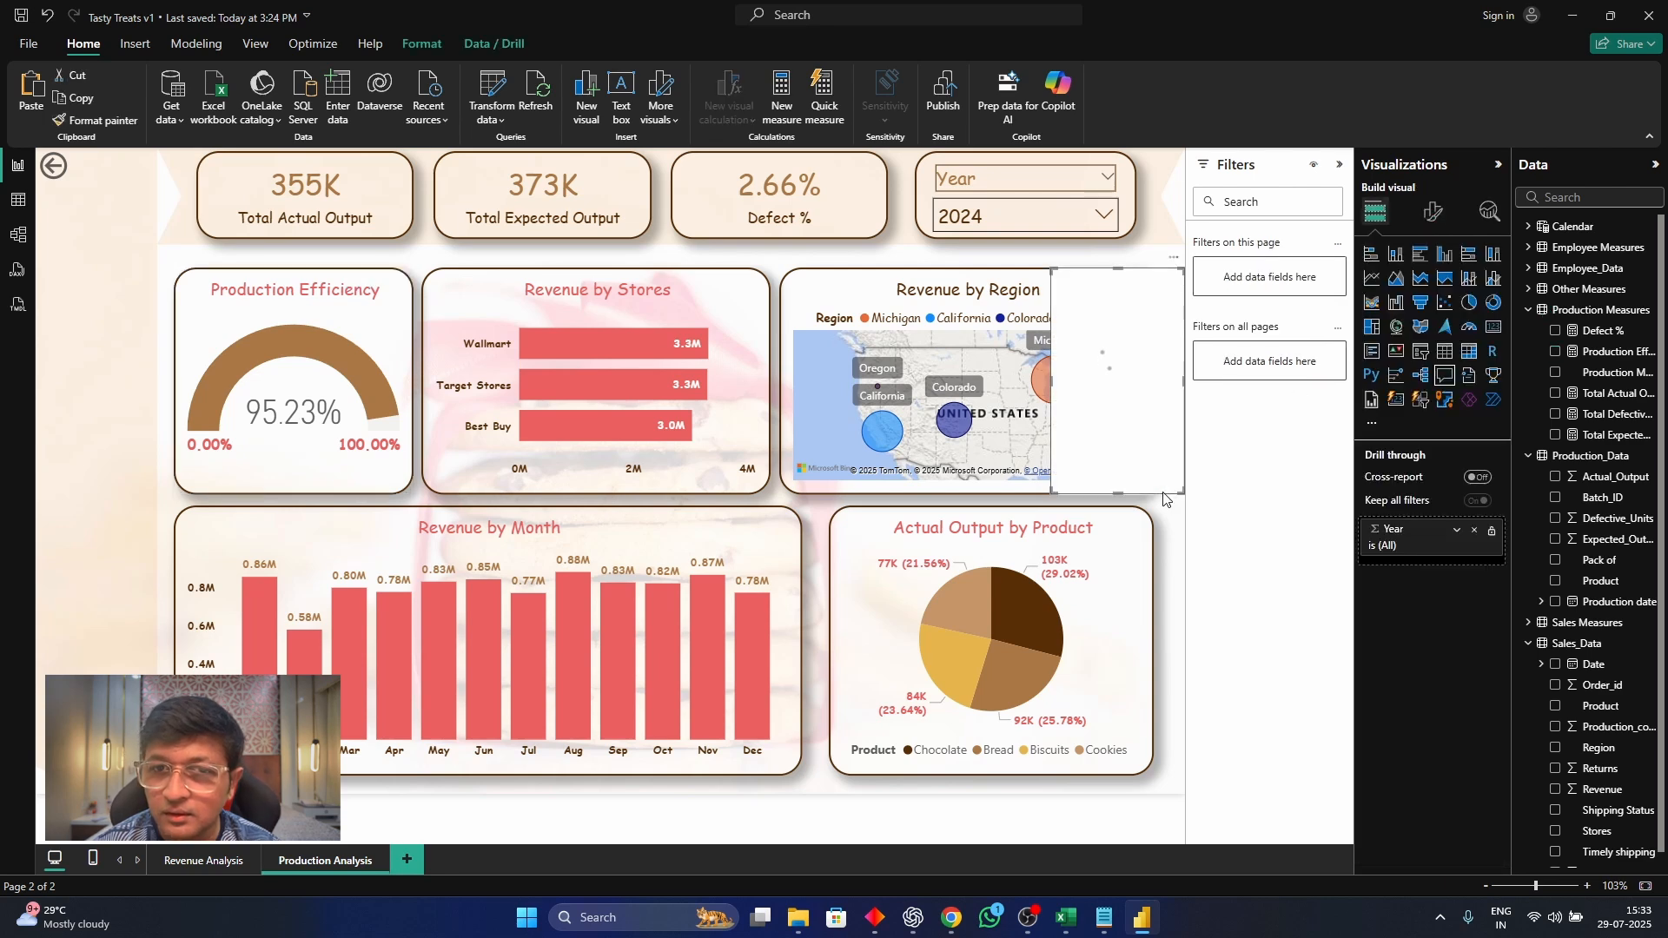
key("Delete")
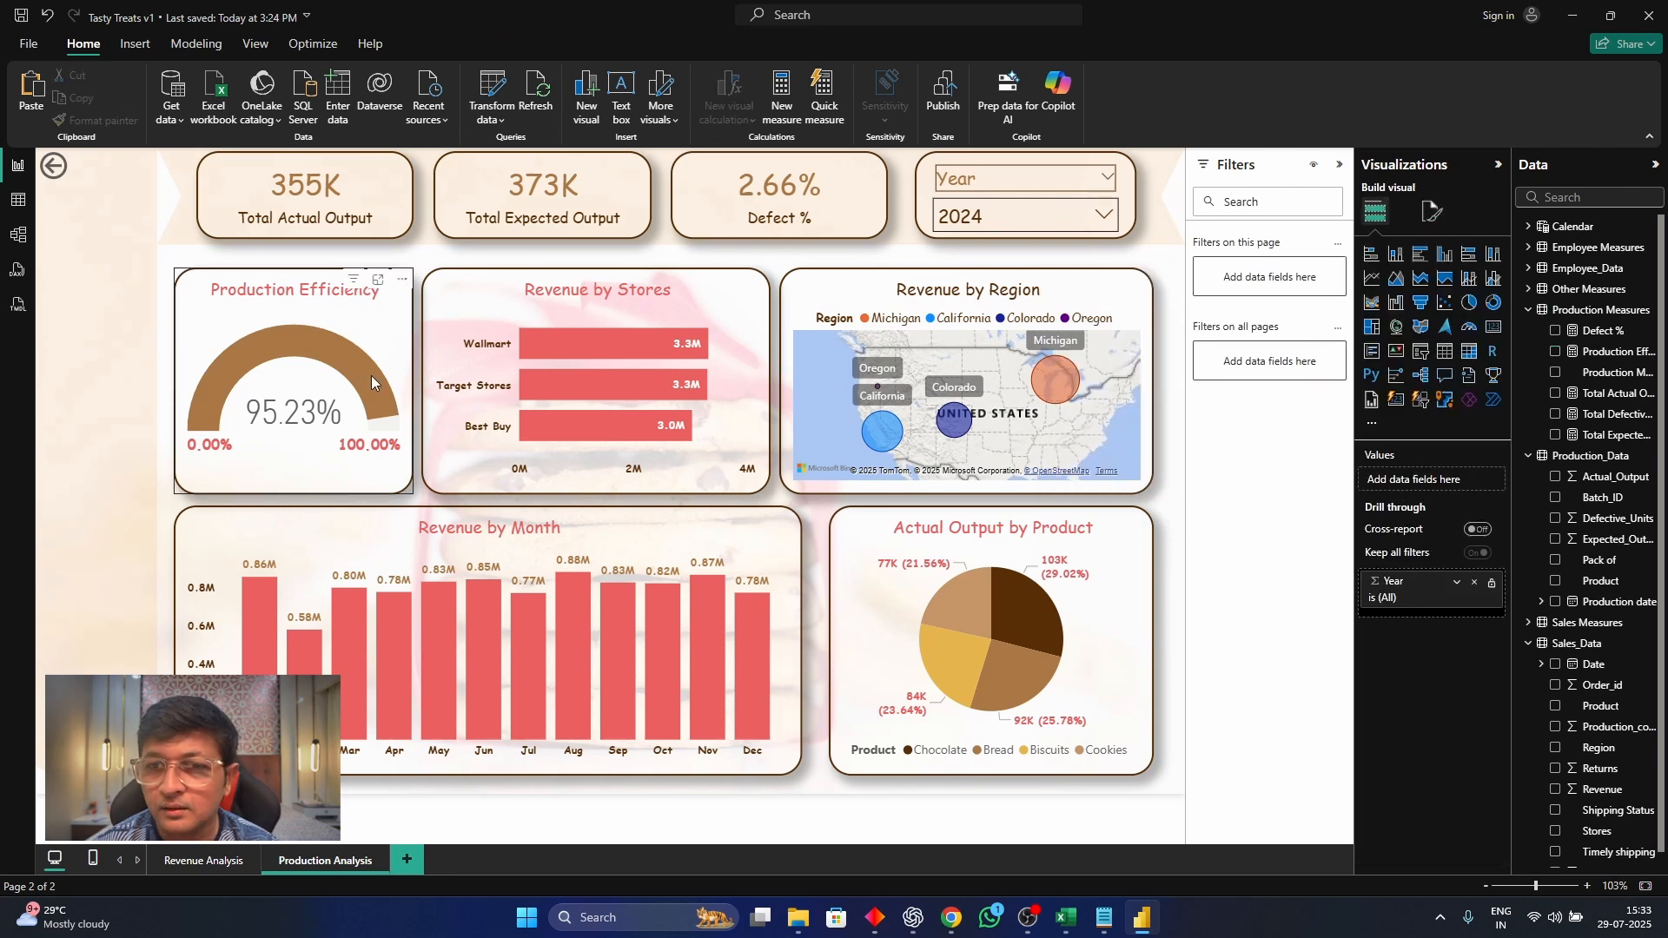
Check the Production Efficiency gauge for the year 2025, and return the Year slicer to 2024
left_click(388, 317)
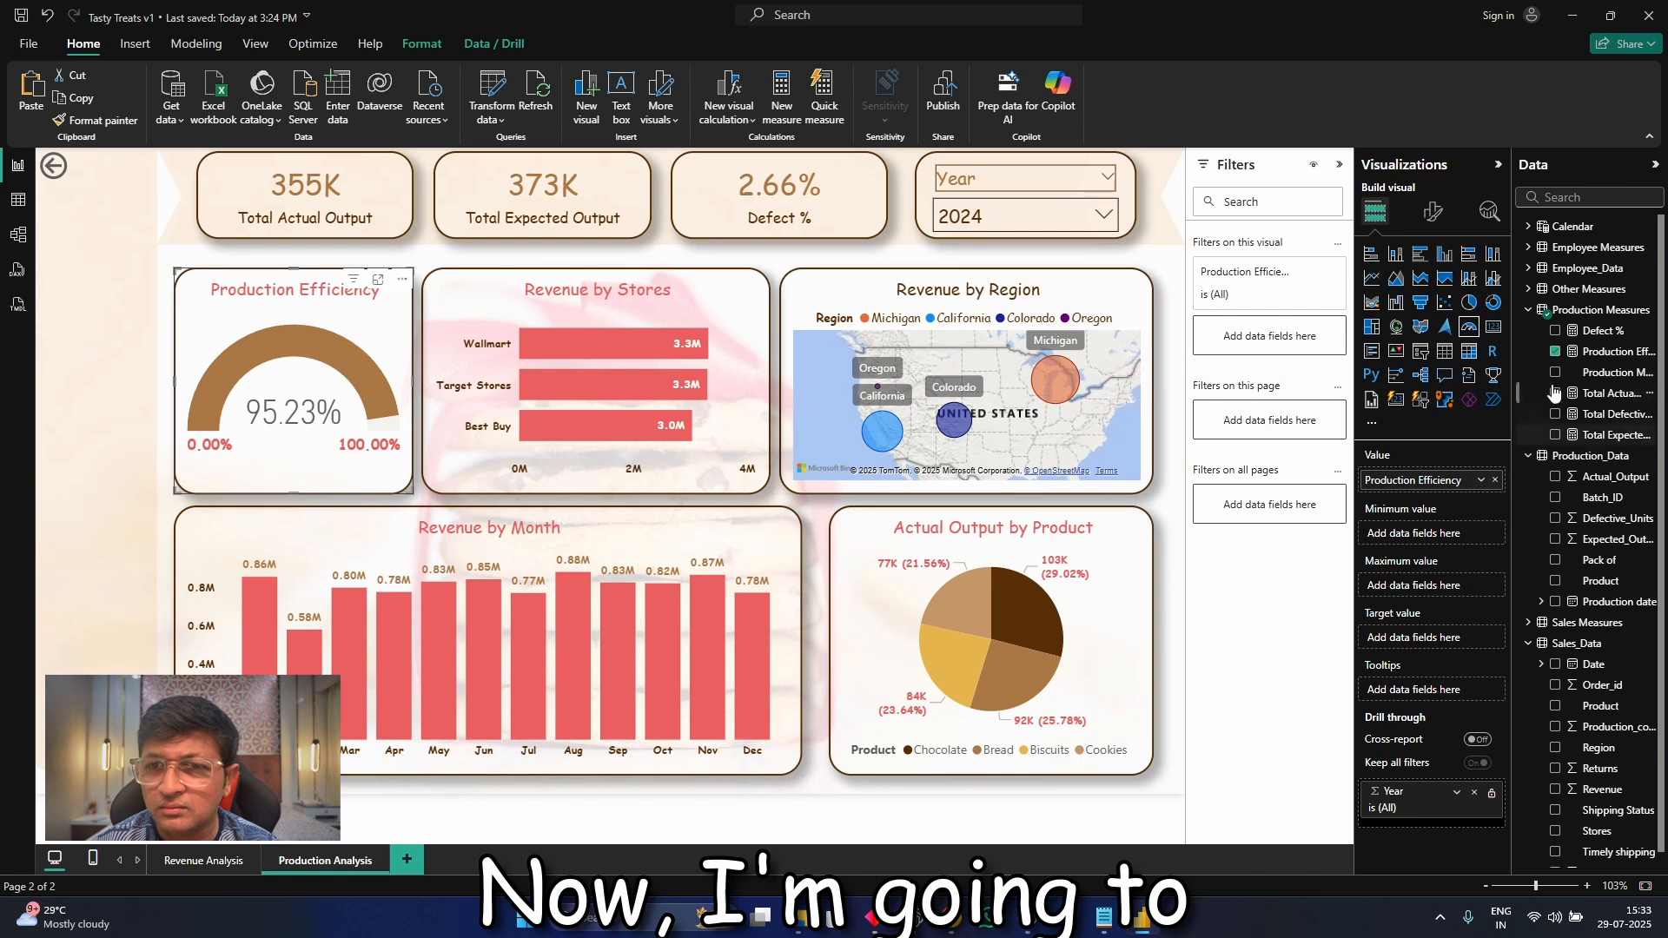
left_click(1028, 212)
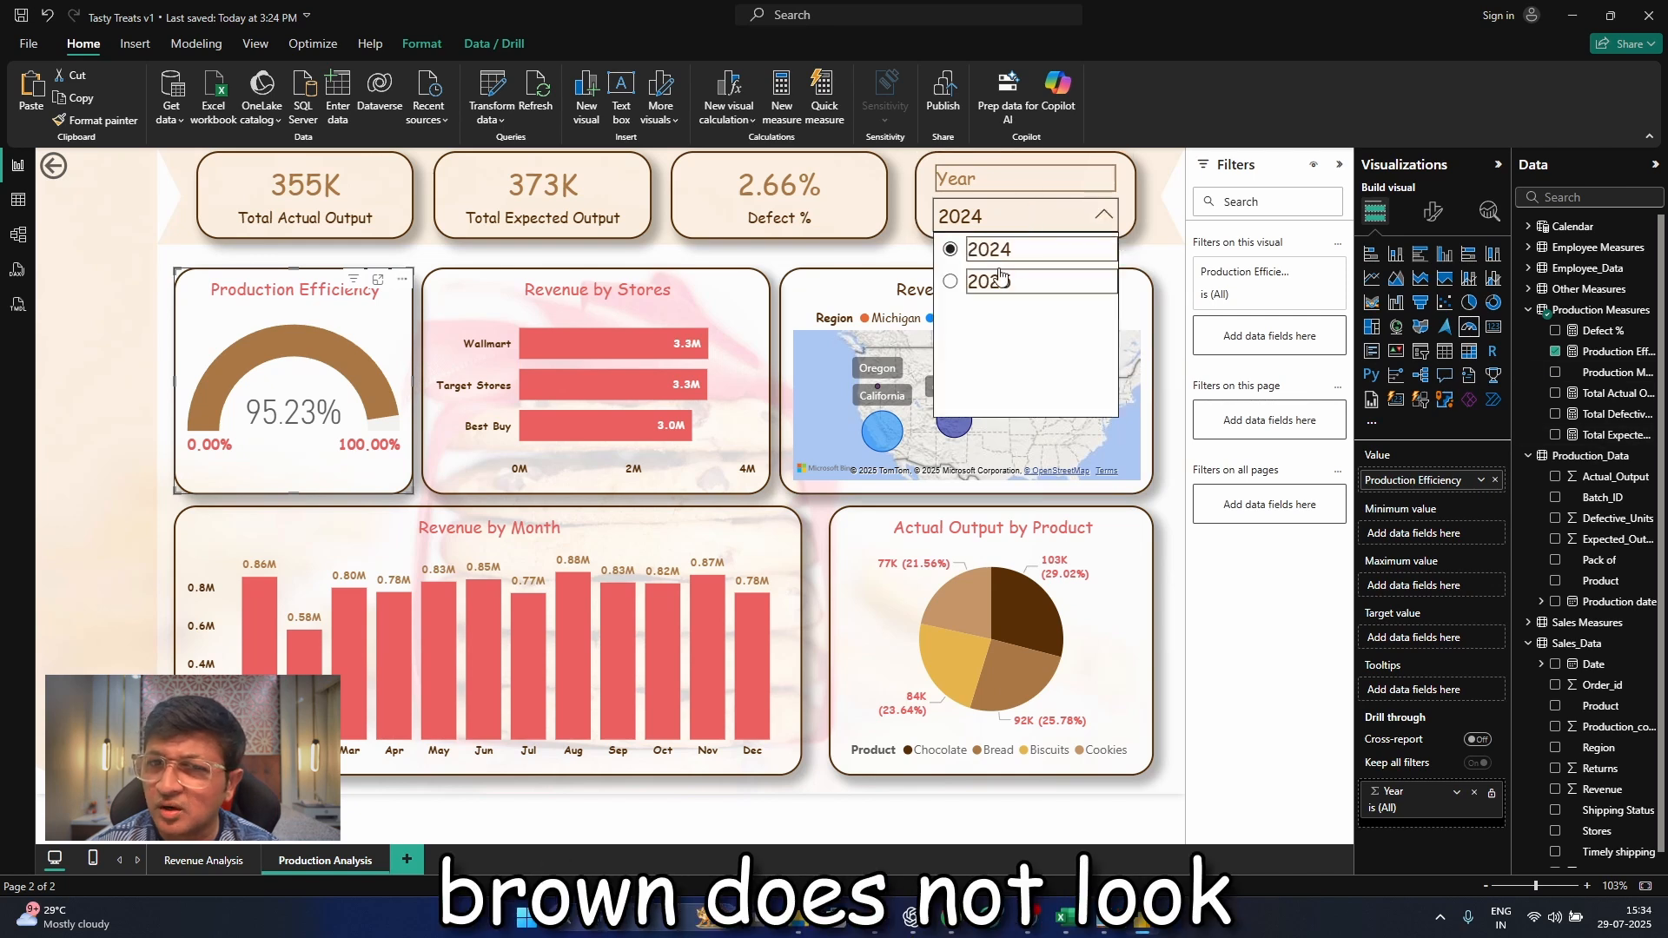
left_click(998, 280)
left_click(1104, 216)
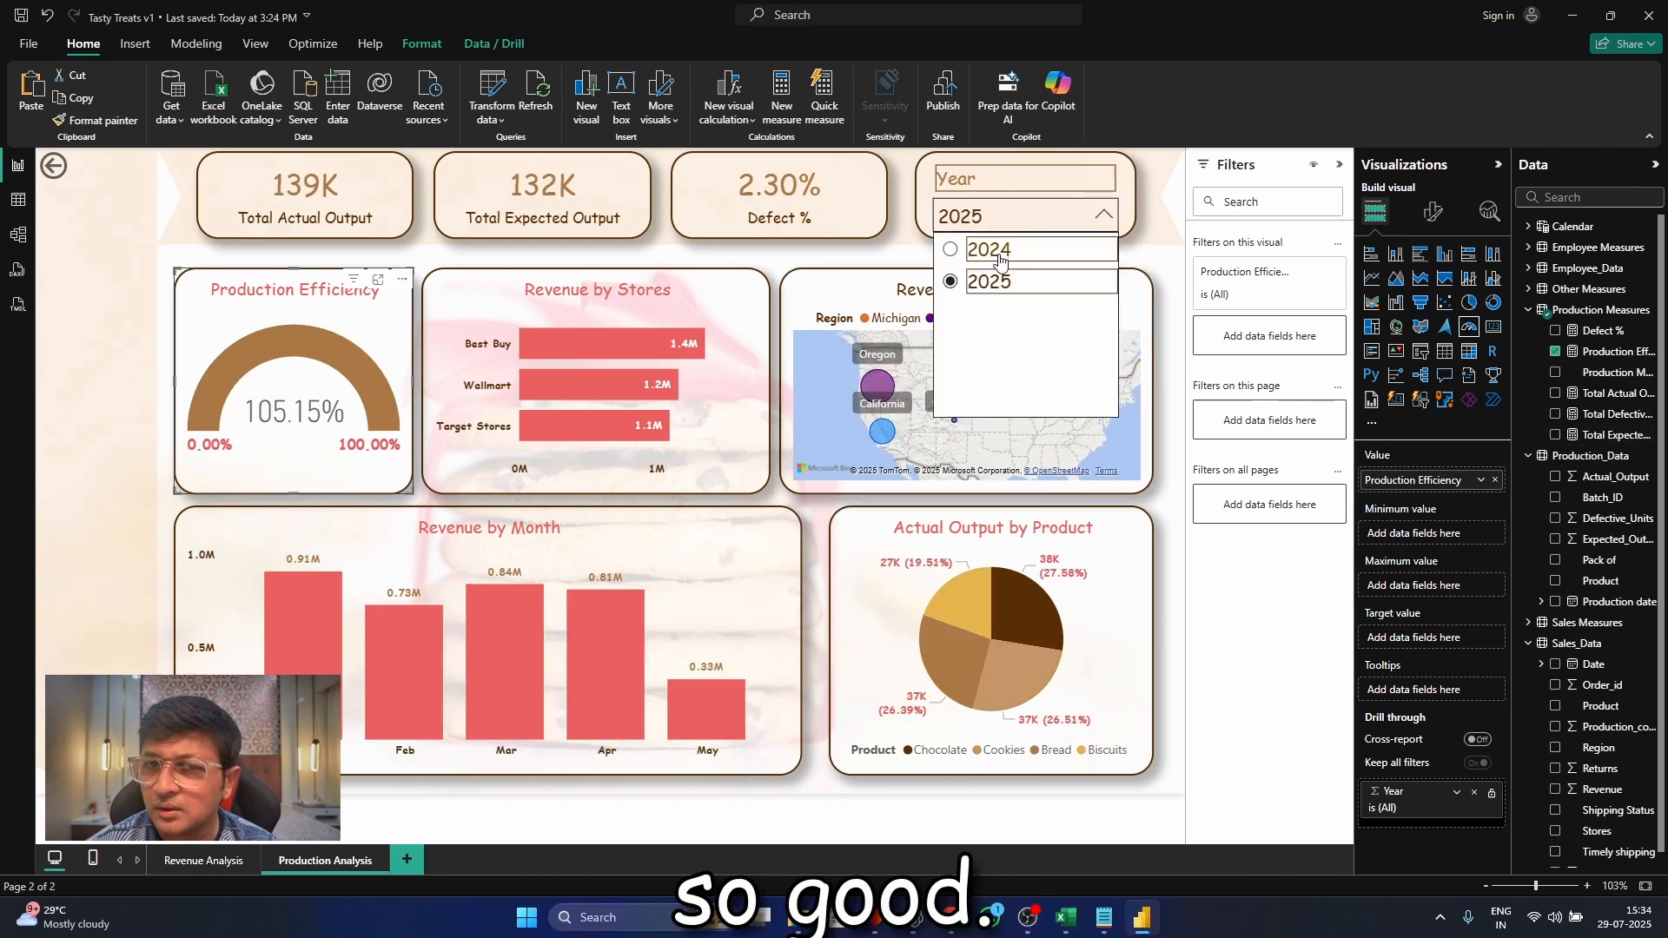
left_click(990, 253)
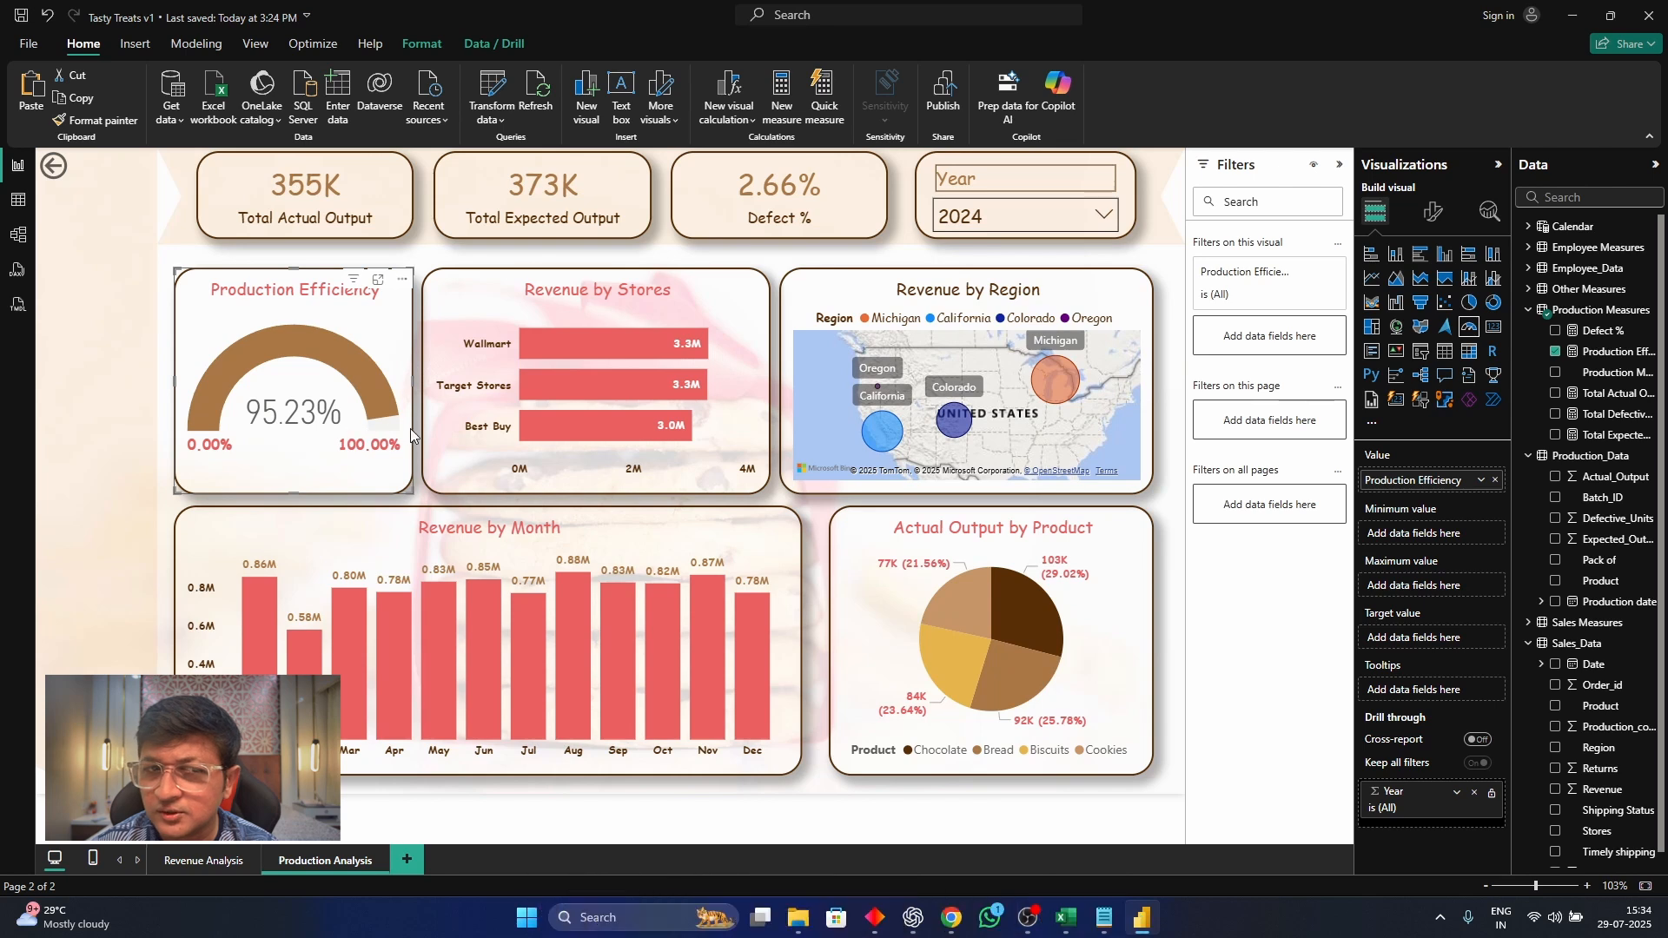
Set the Production Efficiency gauge's fill color to the green 40d96f listed in the color notes
left_click(1434, 212)
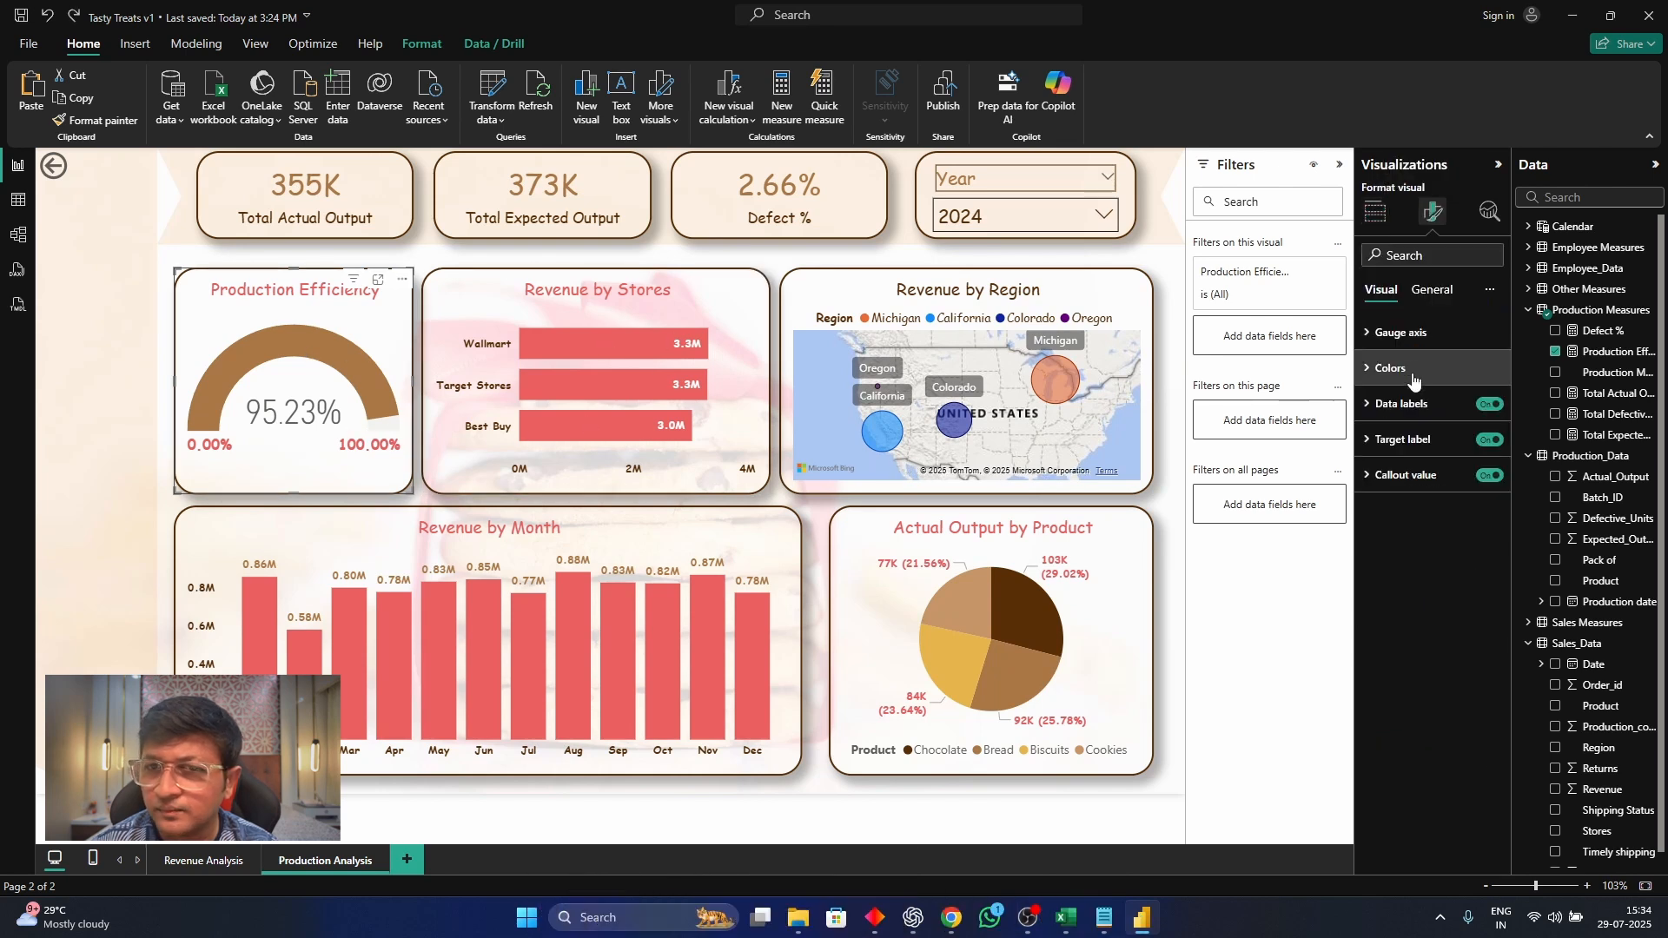
left_click(1390, 367)
left_click(1401, 427)
left_click(1446, 728)
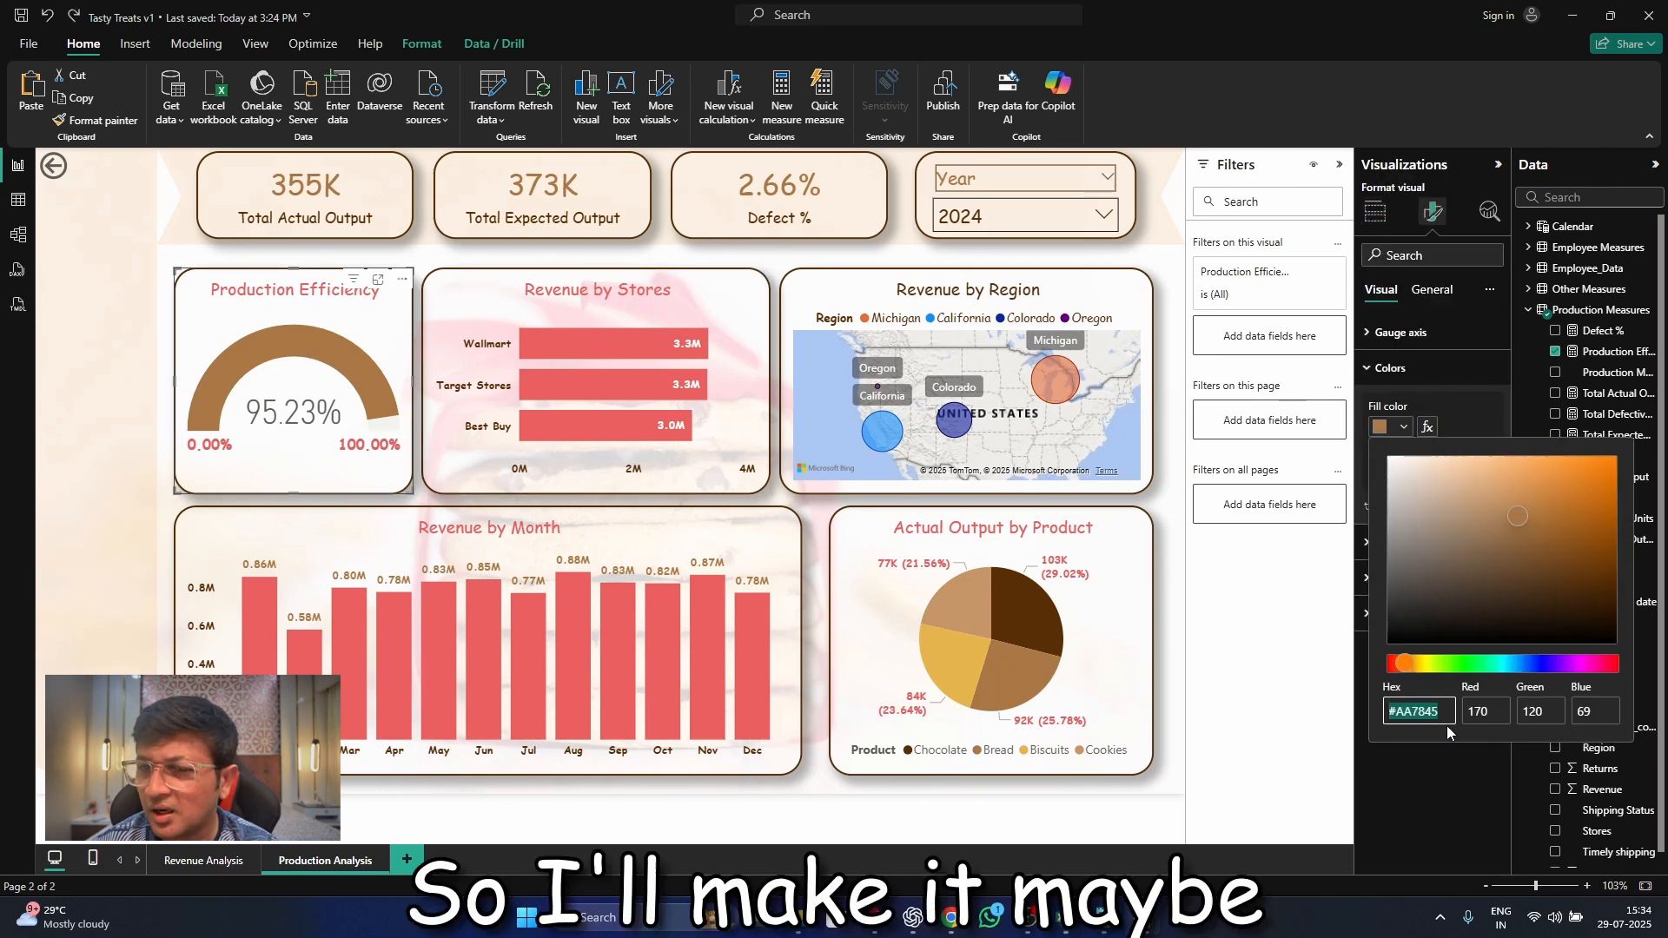
left_click(1101, 928)
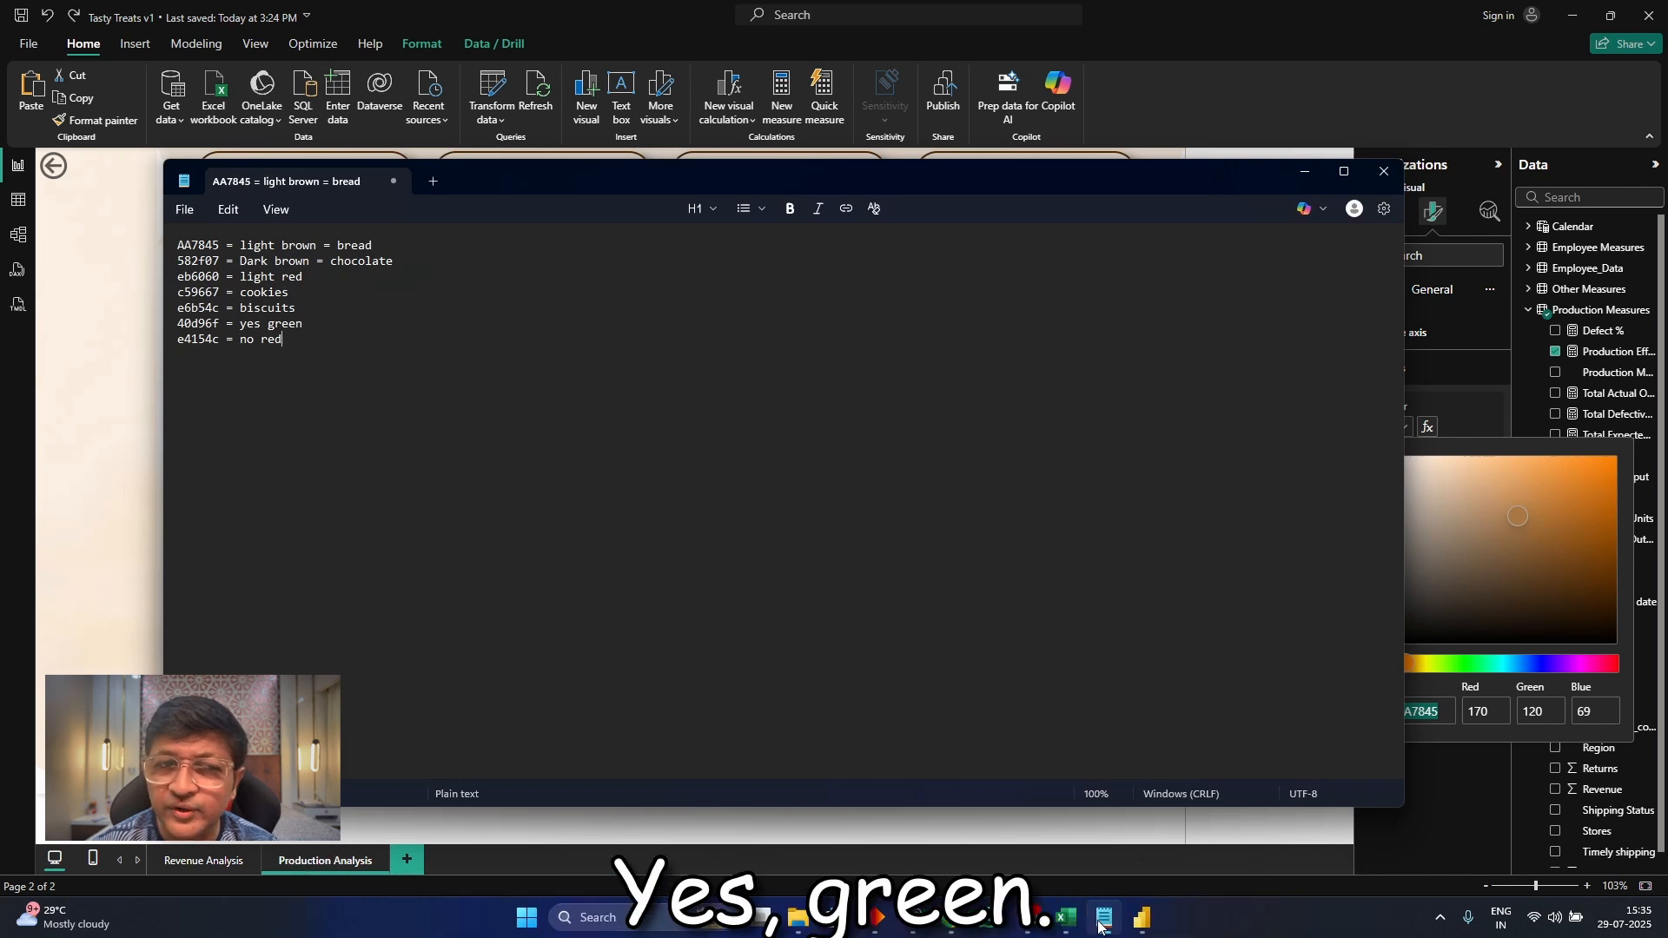
left_click(1103, 918)
type("40d96")
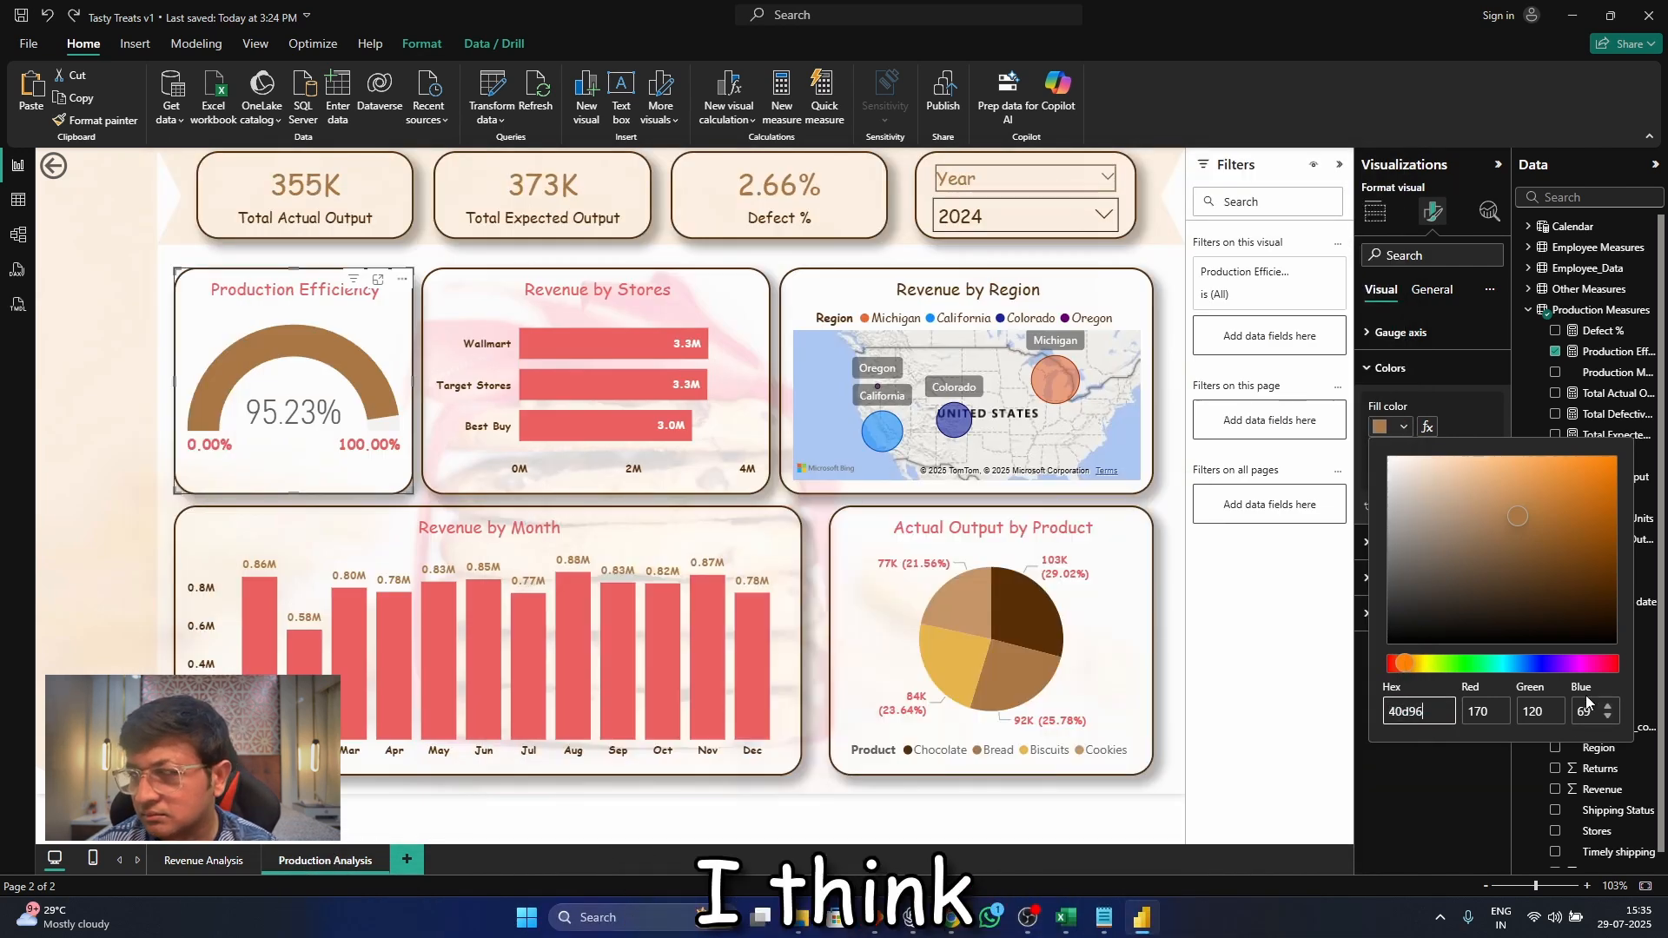
type("f")
left_click(1425, 358)
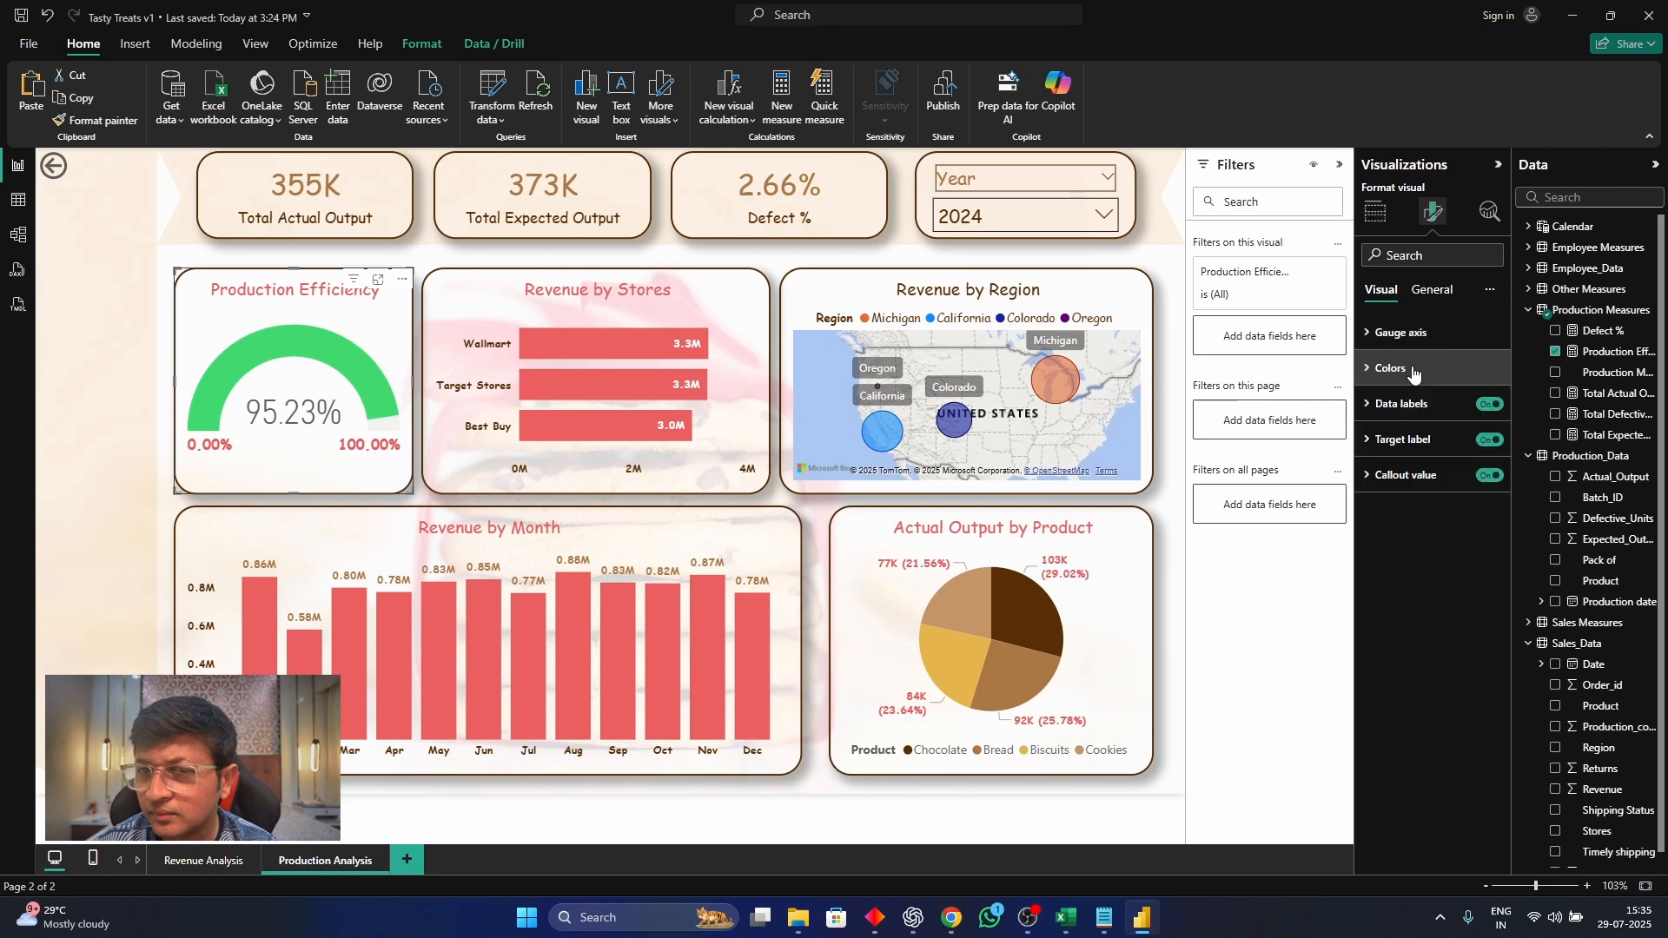
Turn off the target label of the Production Efficiency gauge
left_click(1401, 403)
left_click(1402, 403)
left_click(1489, 440)
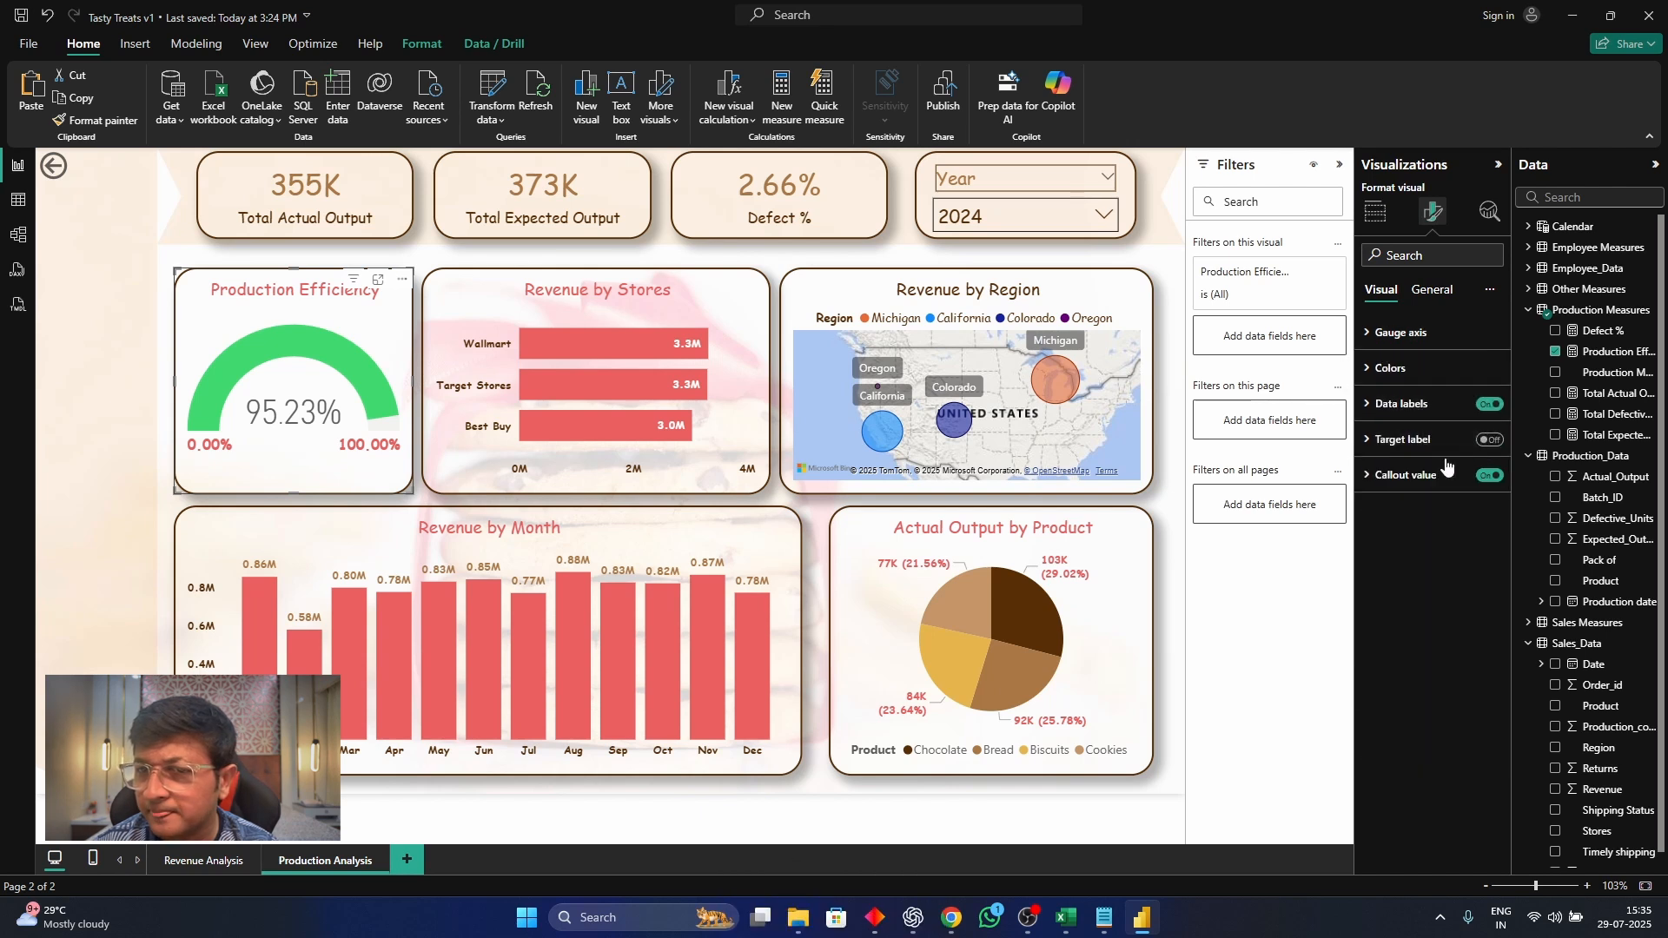
Format the gauge's callout value with the Comic Sans MS font and a light brown color
left_click(1408, 475)
left_click(1479, 563)
left_click(1431, 727)
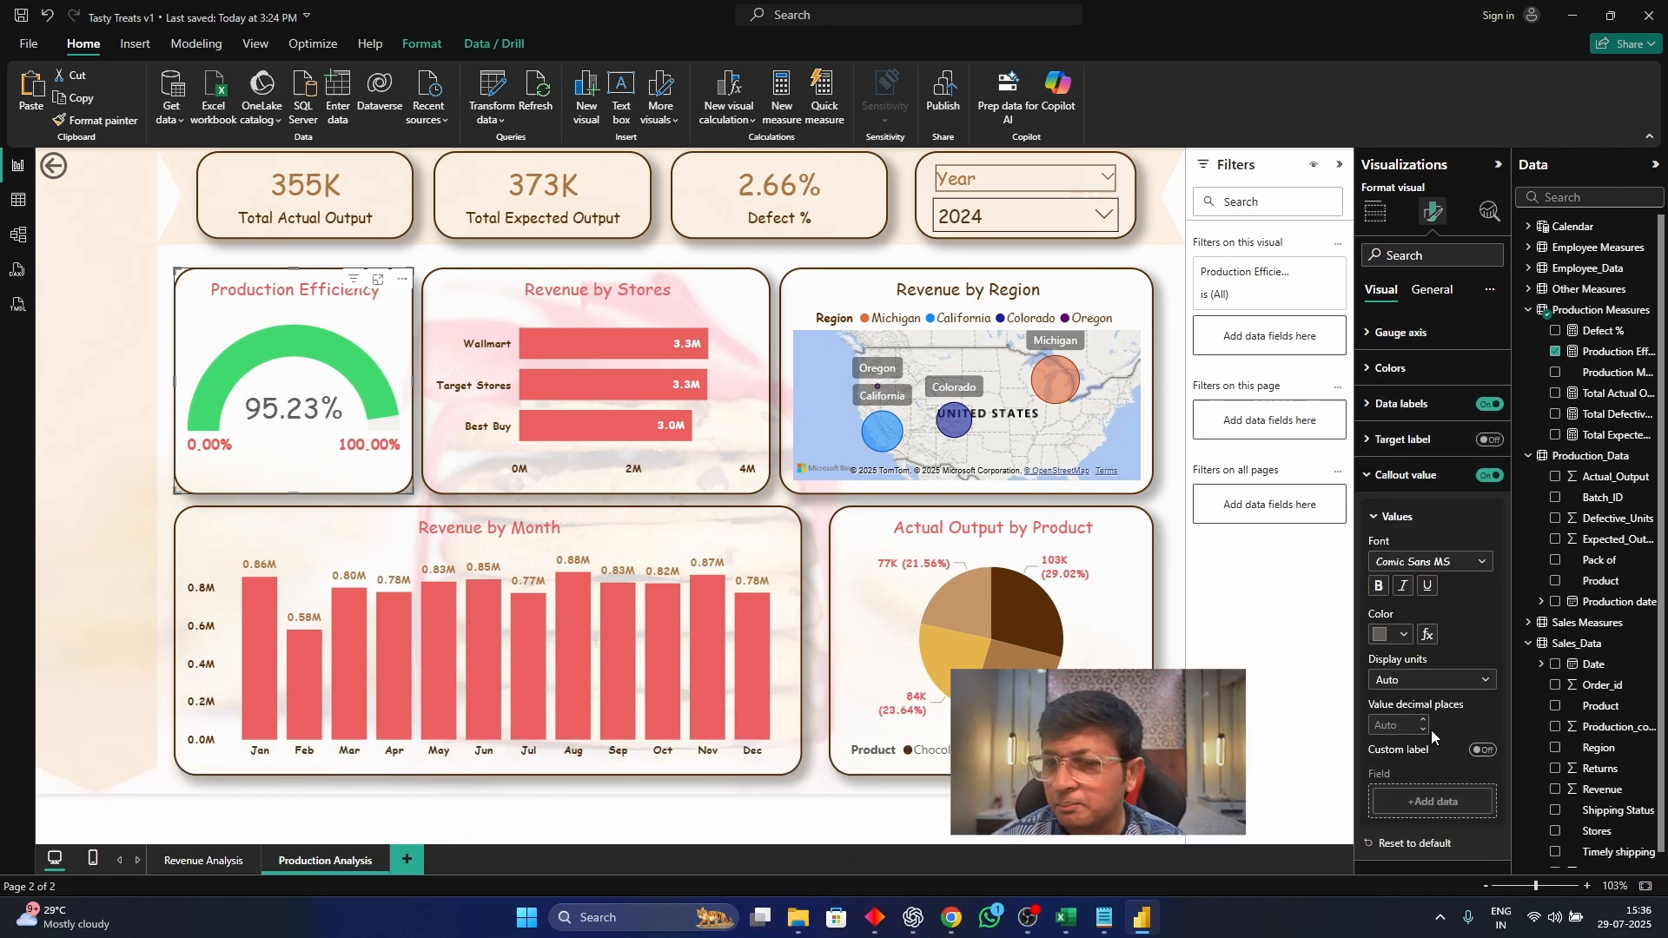
left_click(1403, 635)
left_click(1403, 635)
left_click(1432, 289)
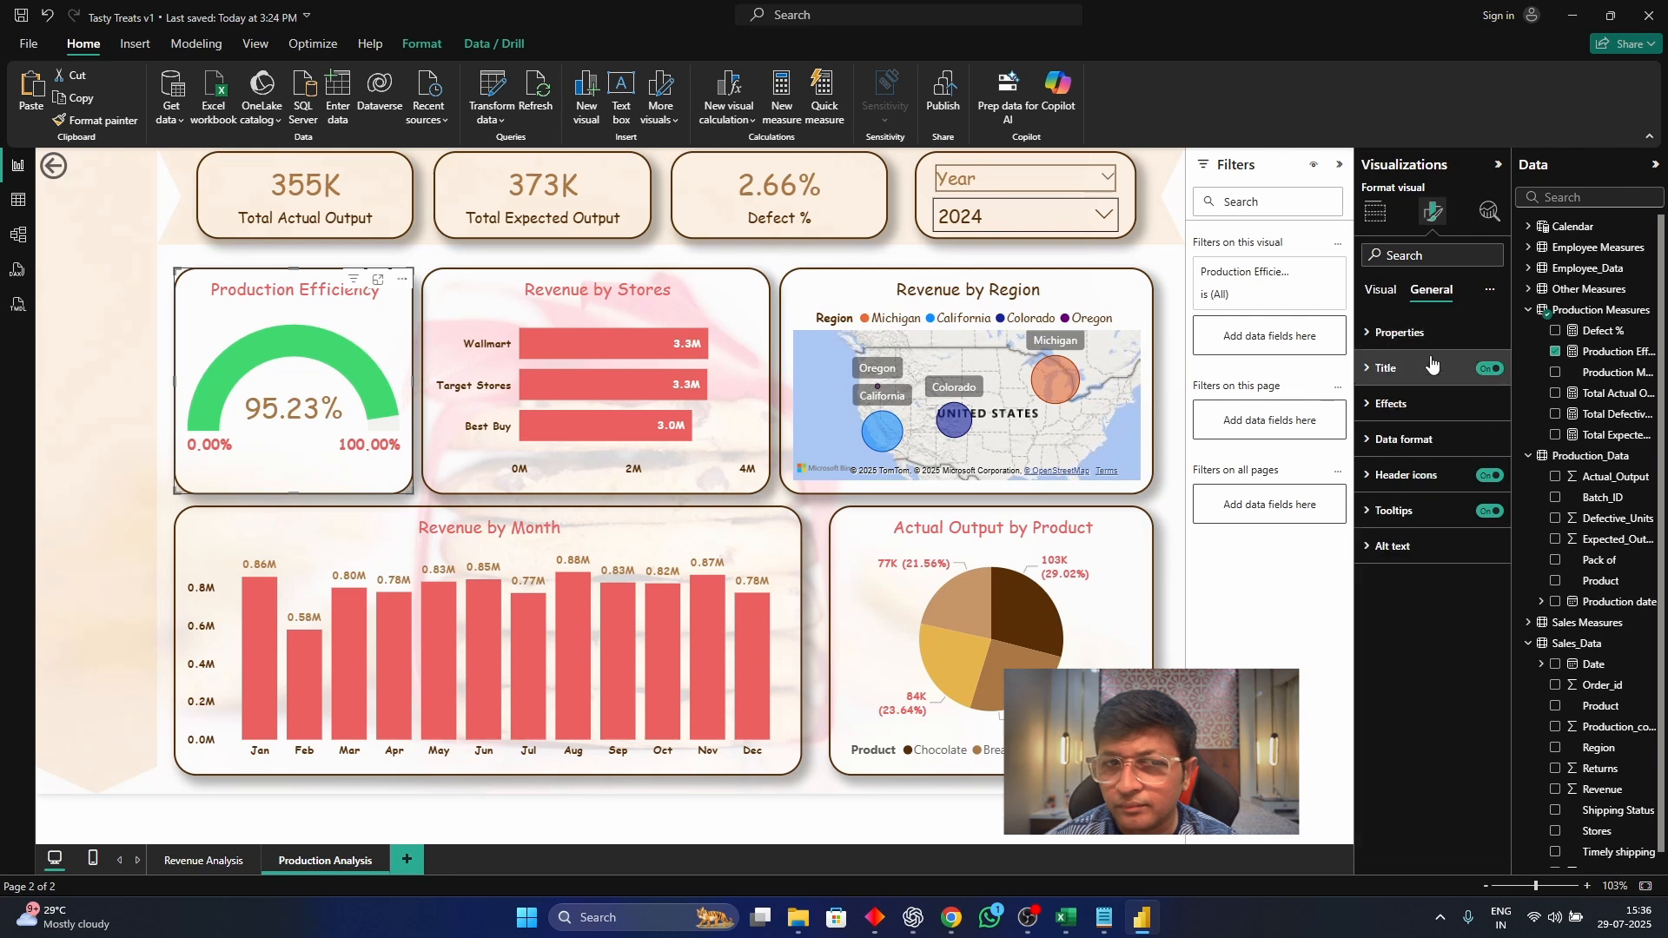
left_click(1392, 403)
left_click(1432, 403)
left_click(347, 255)
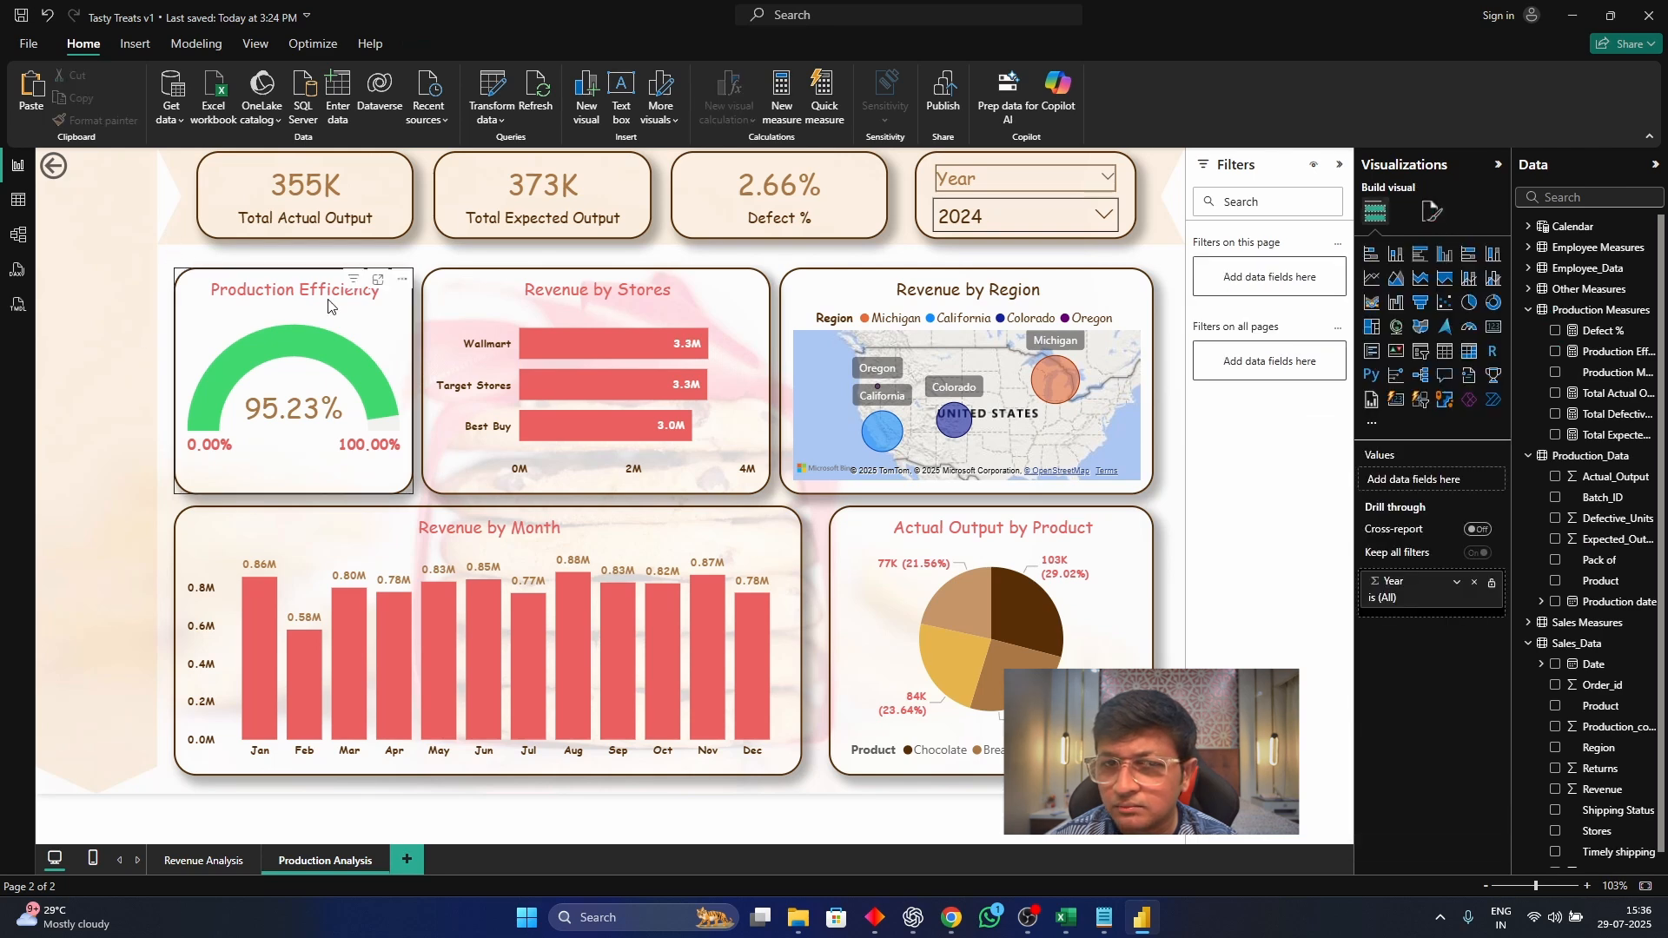
Convert the Revenue by Month column chart to a line chart, with Actual_Output replacing Revenue and Expected_Output on the secondary y-axis
left_click(608, 532)
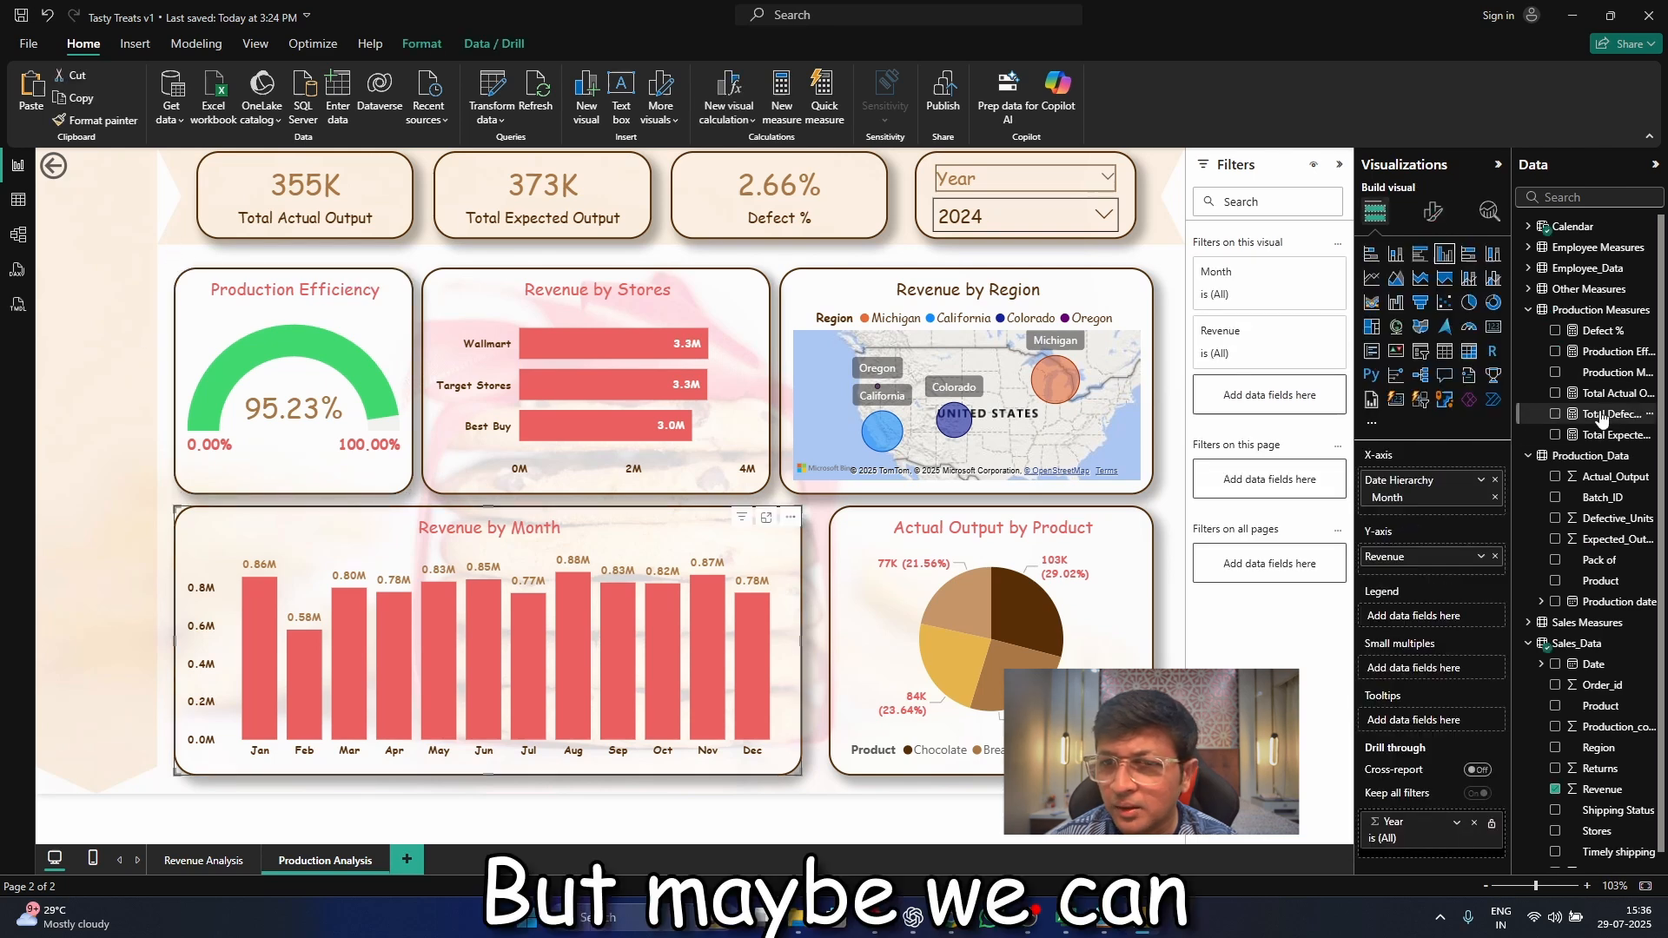
left_click(1373, 278)
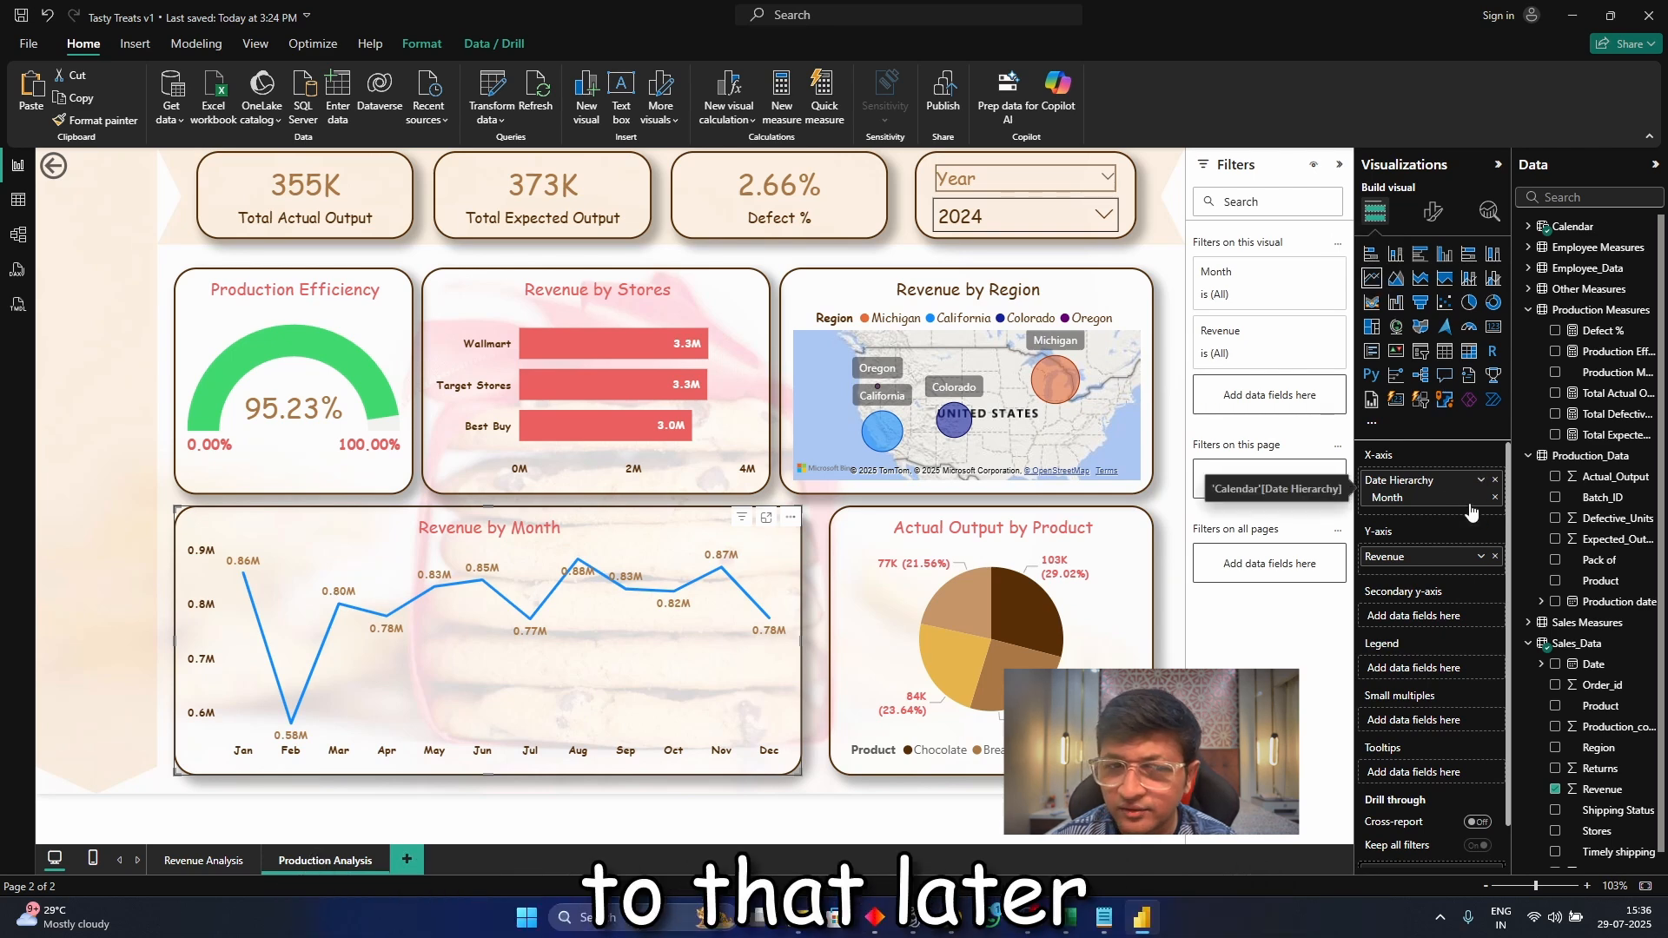
left_click(1495, 557)
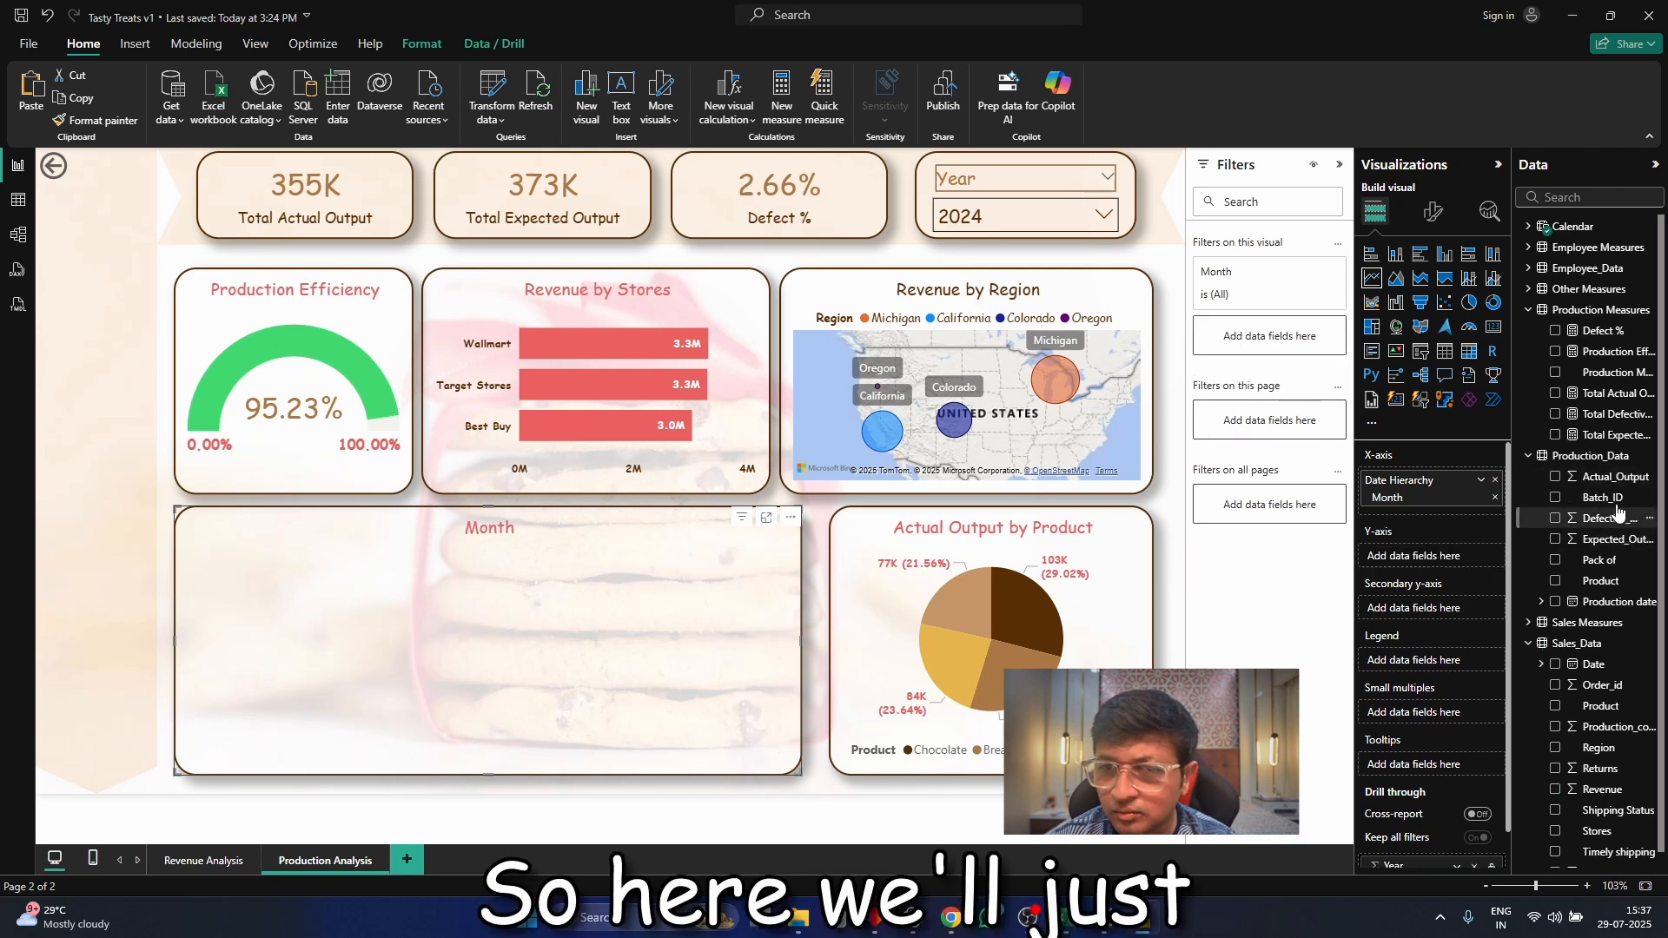
left_click_drag(1612, 477, 1452, 564)
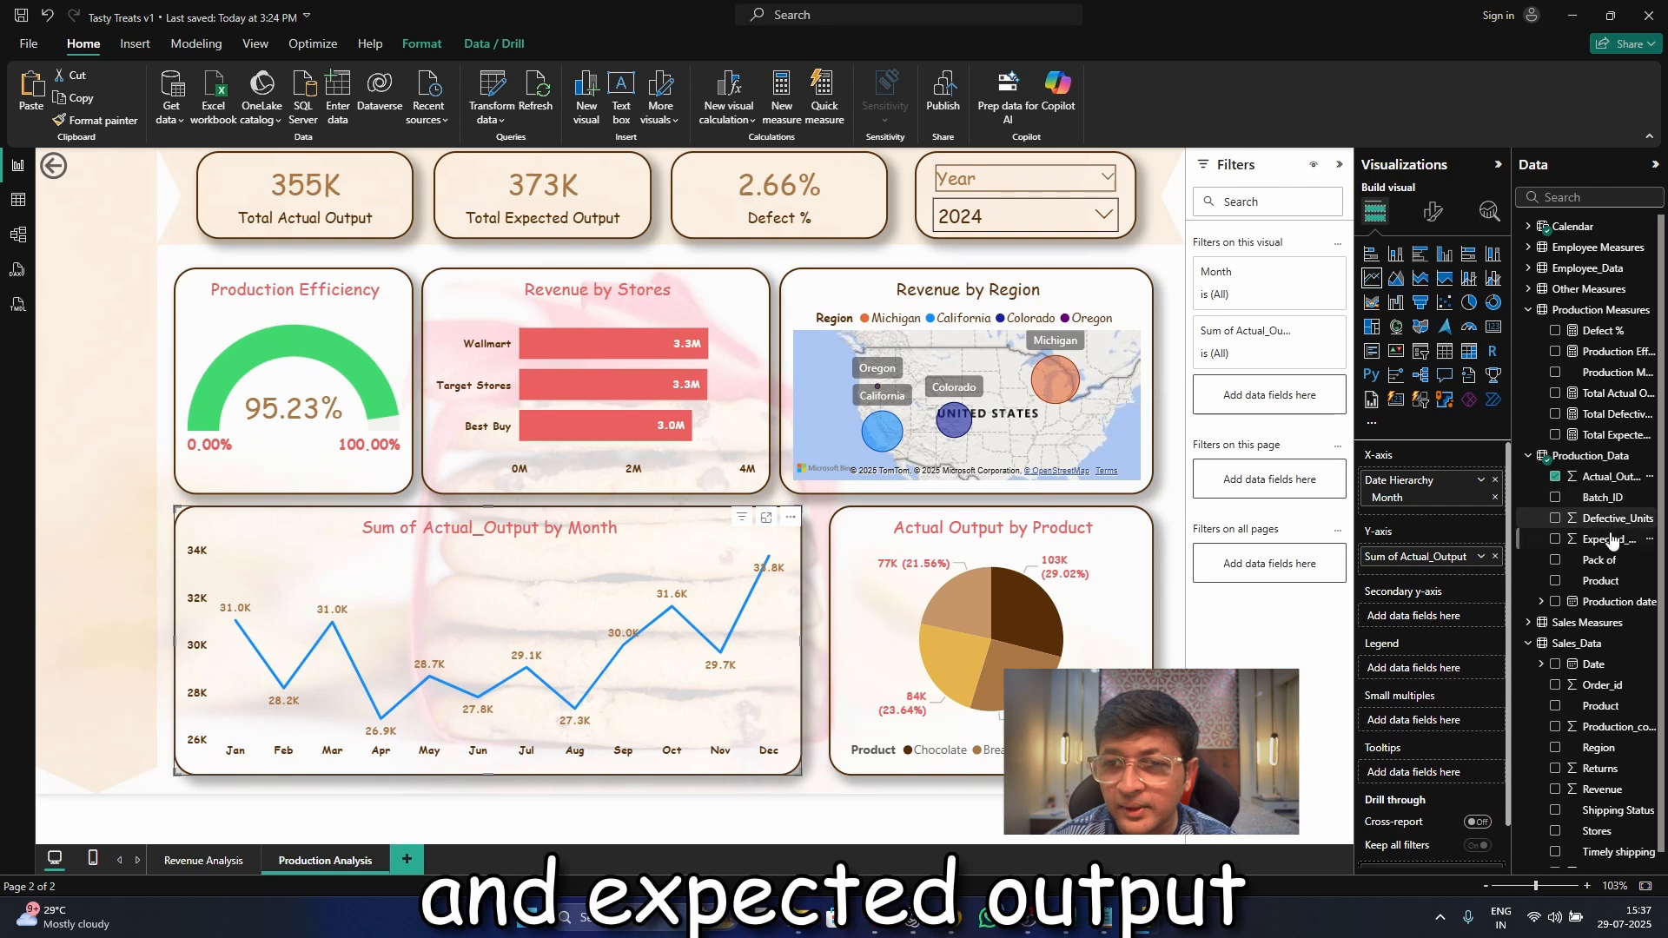
left_click_drag(1613, 541, 1442, 623)
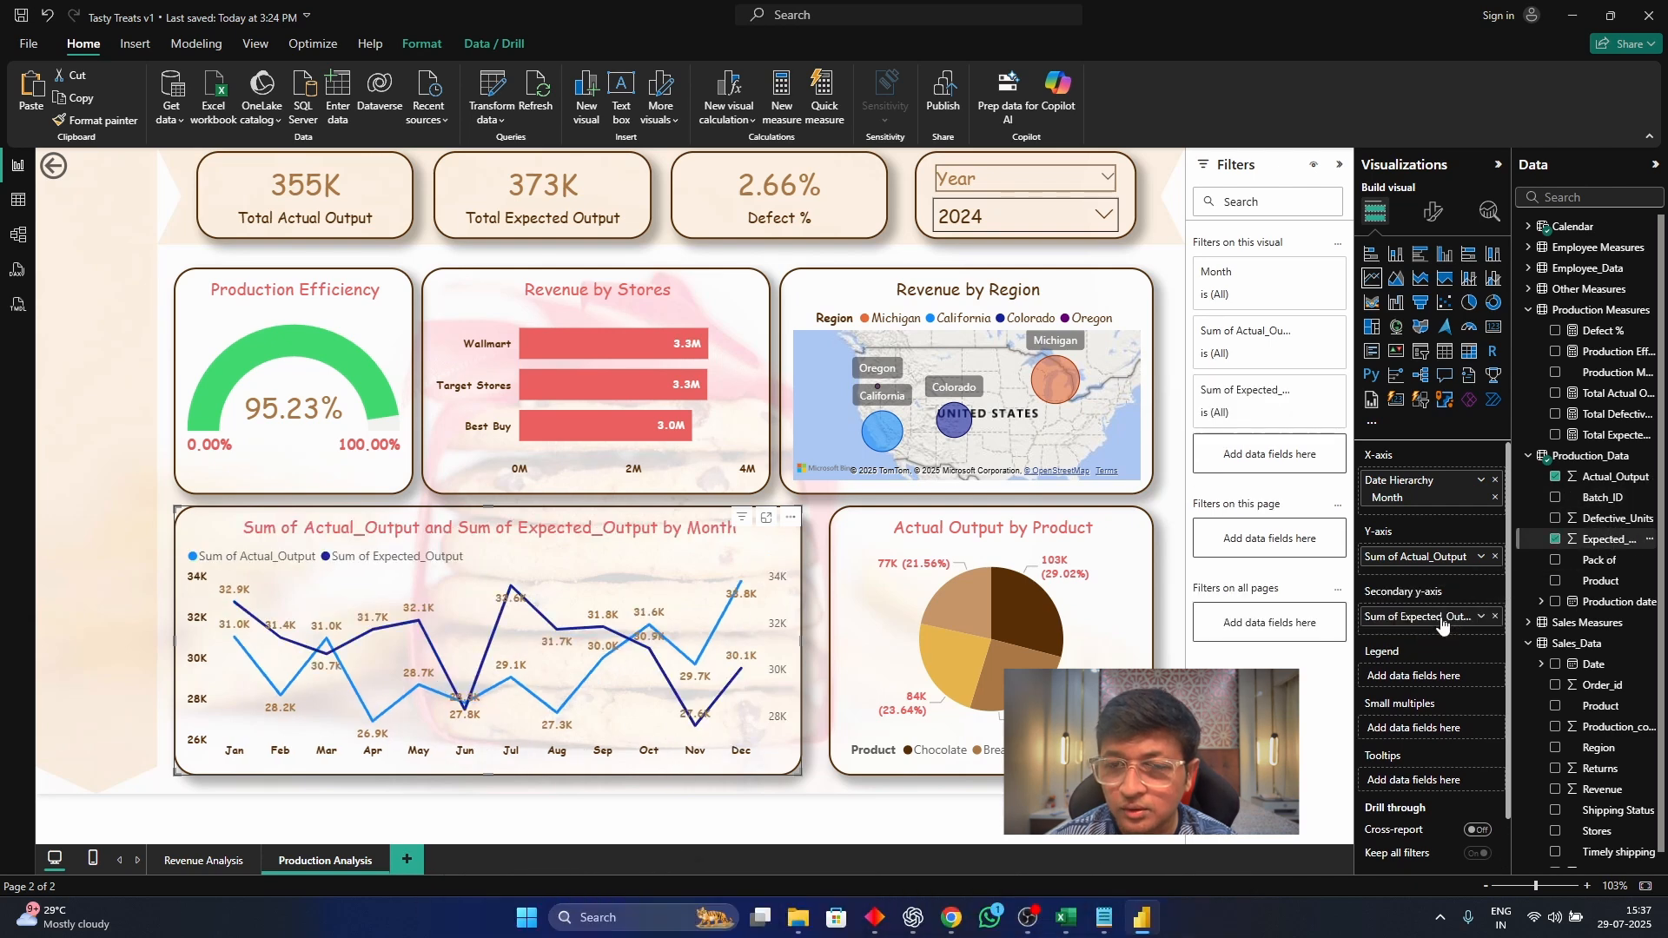
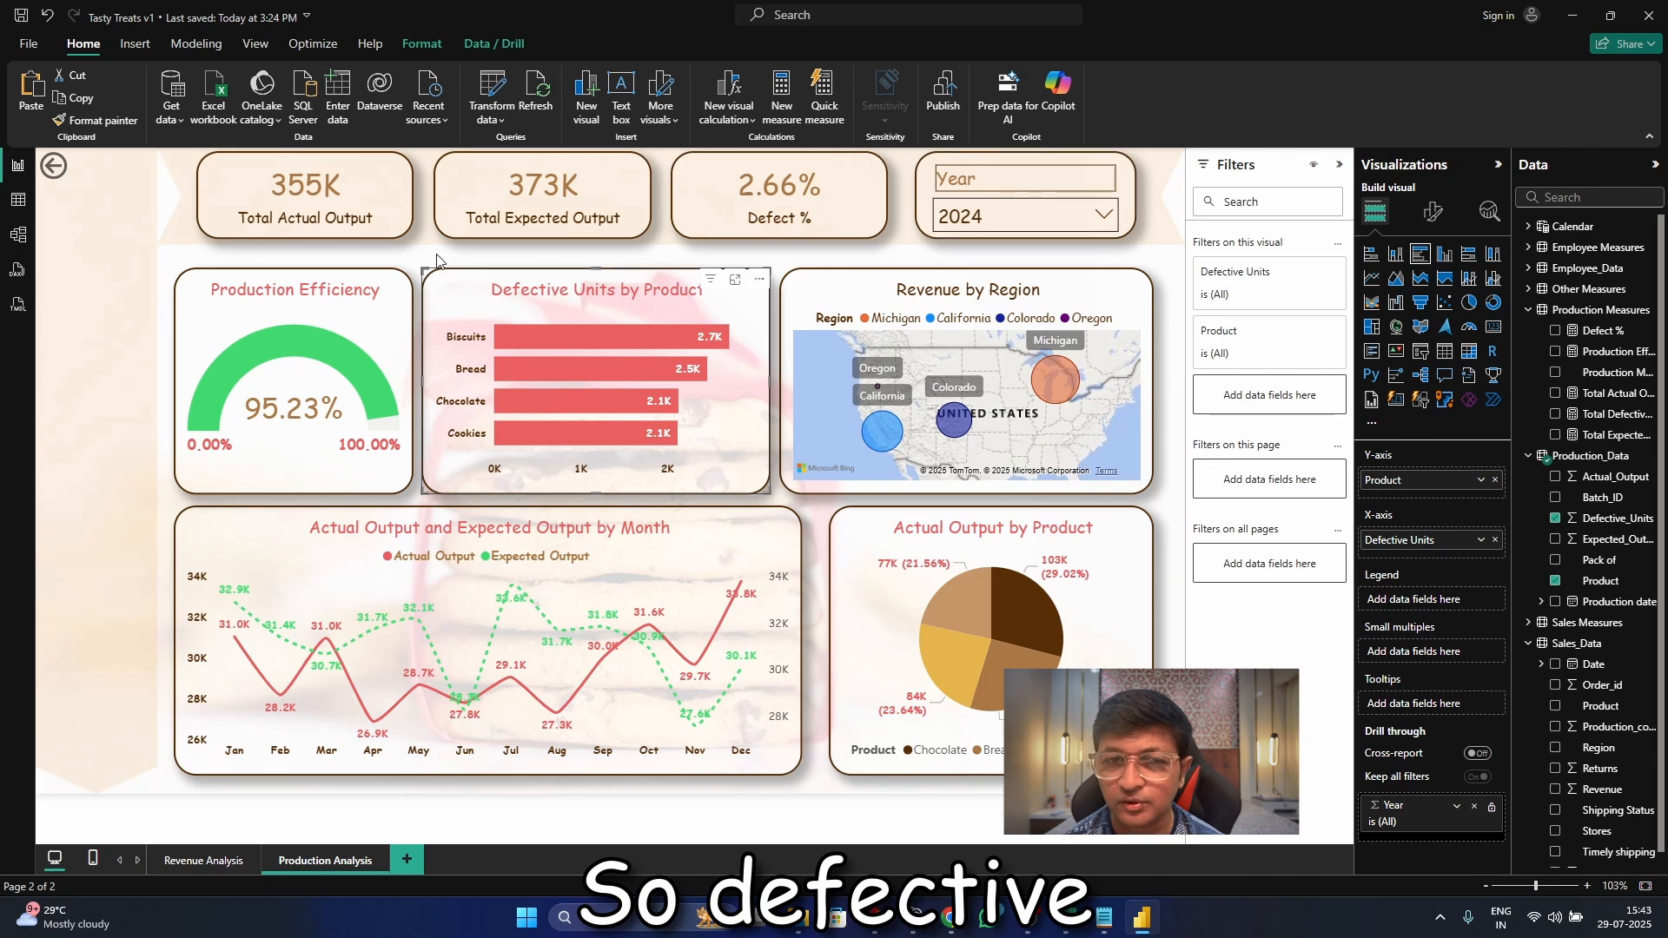
Open the conditional formatting settings for the Production Efficiency gauge's fill color
left_click(197, 368)
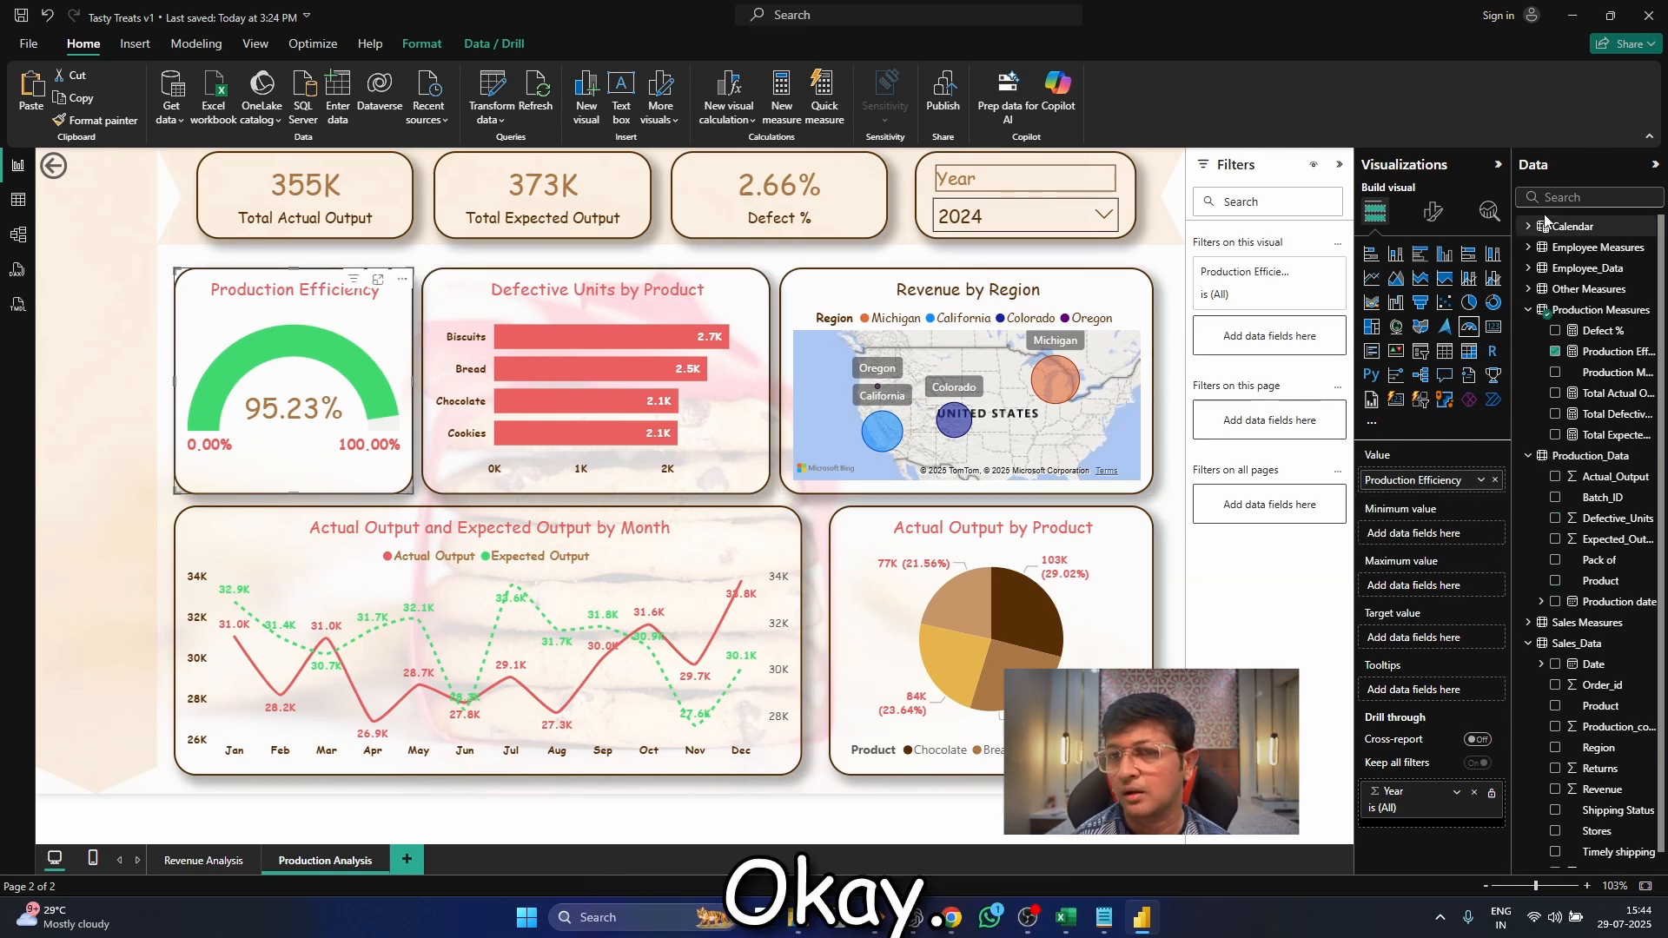
left_click(1434, 215)
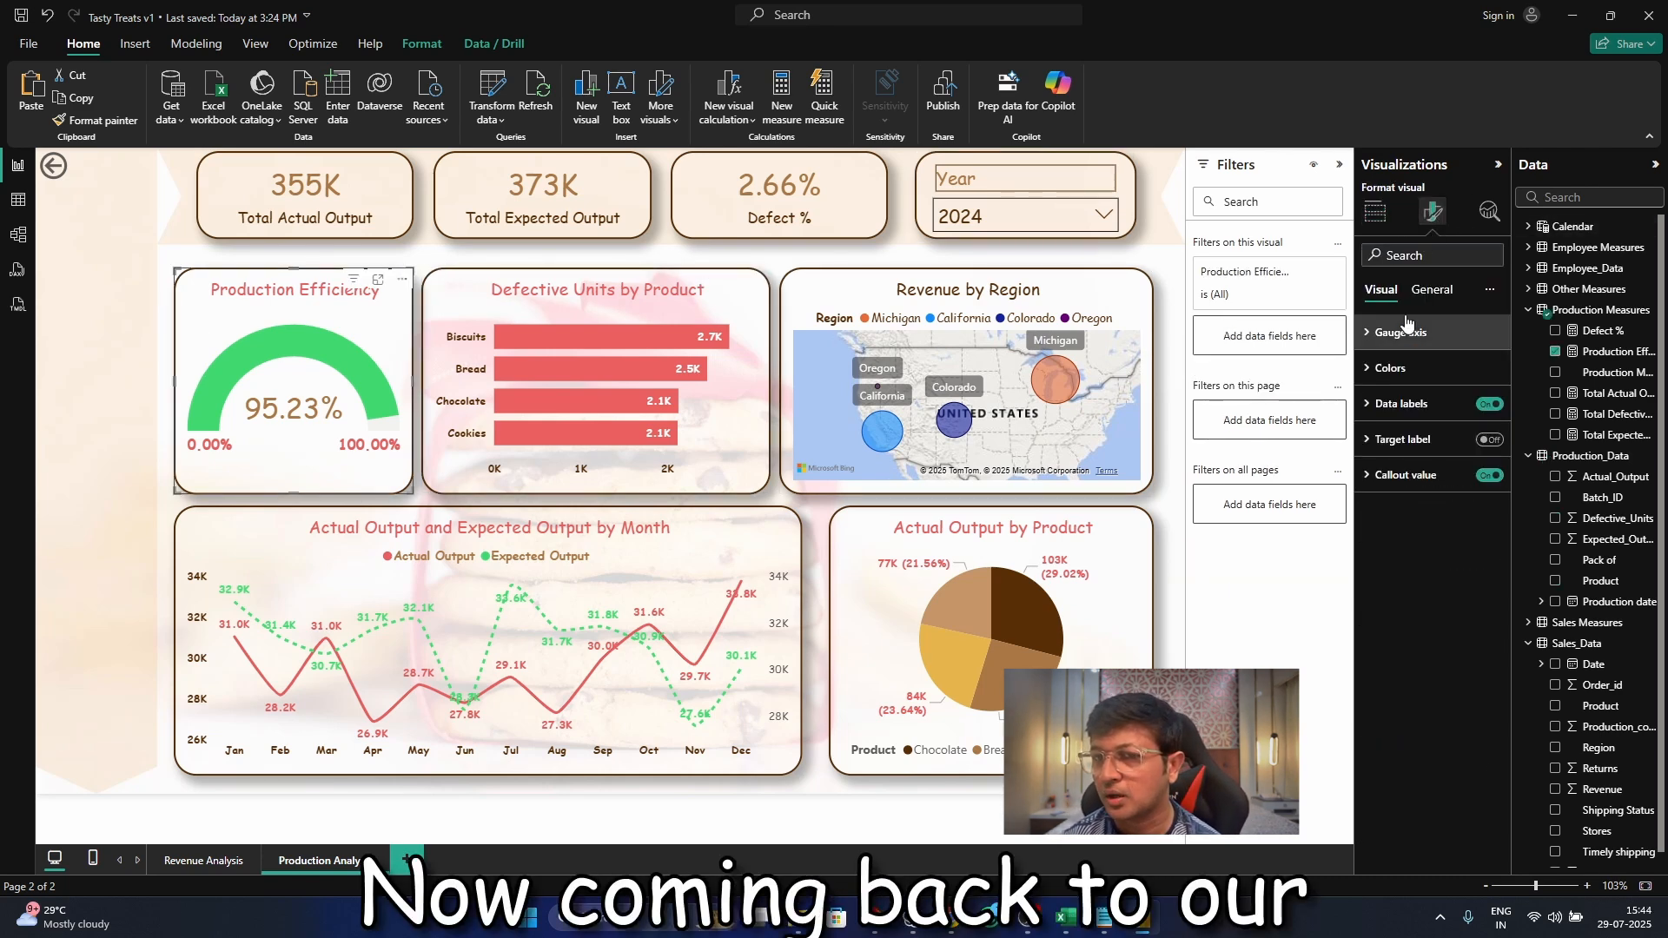
left_click(1413, 405)
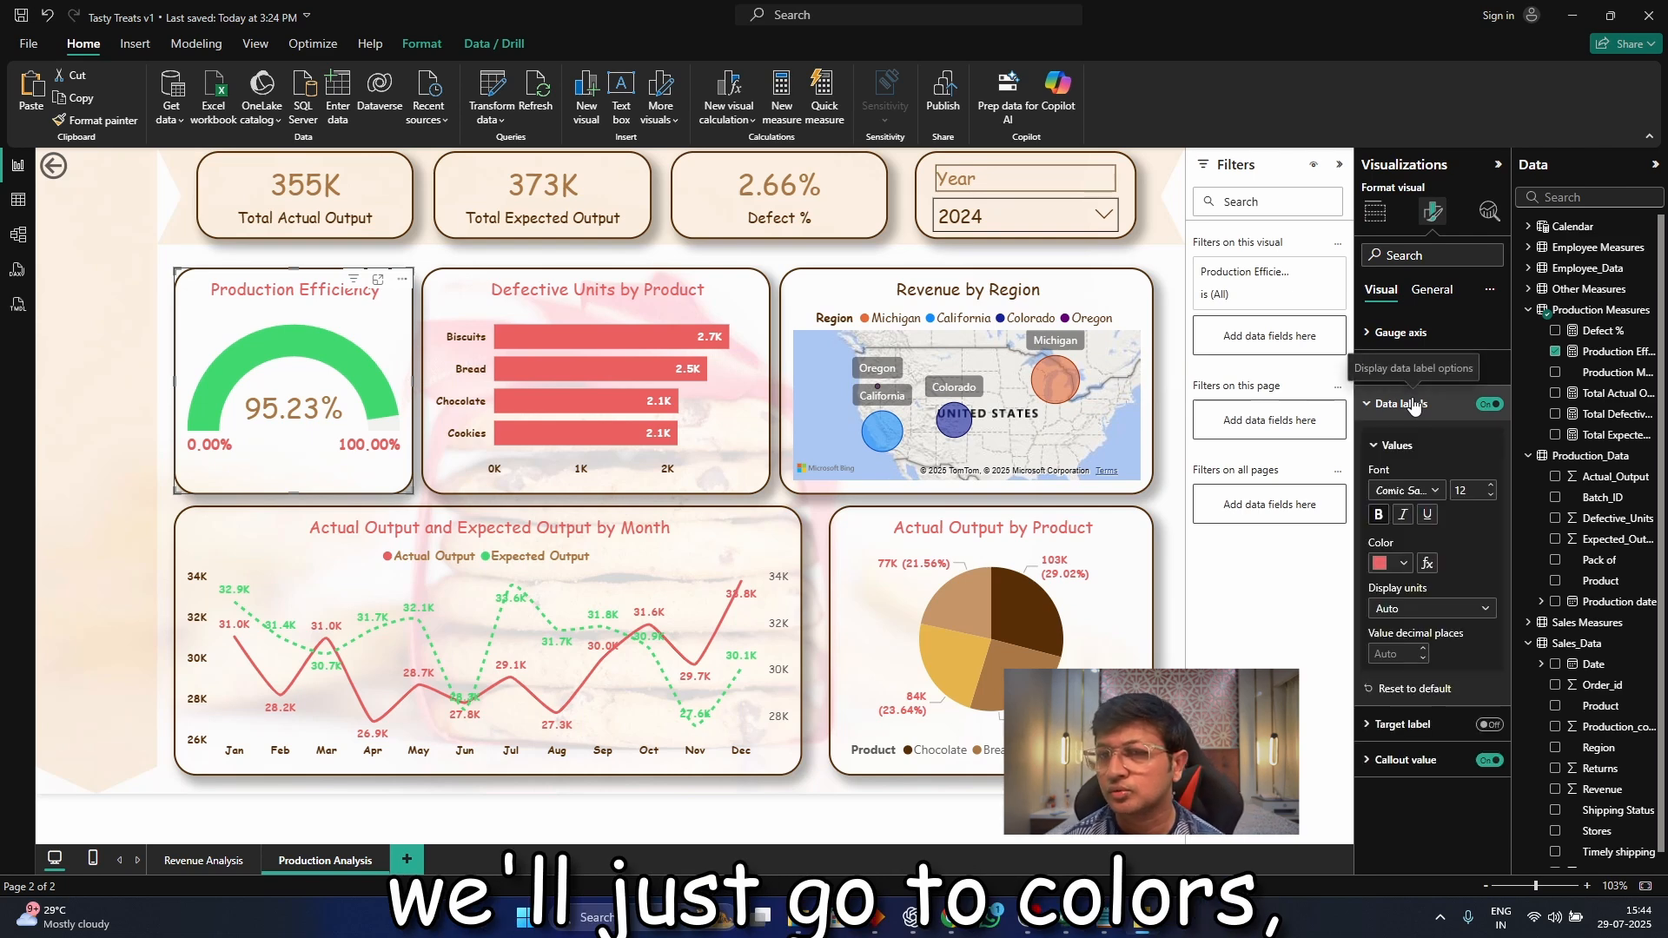
left_click(1381, 334)
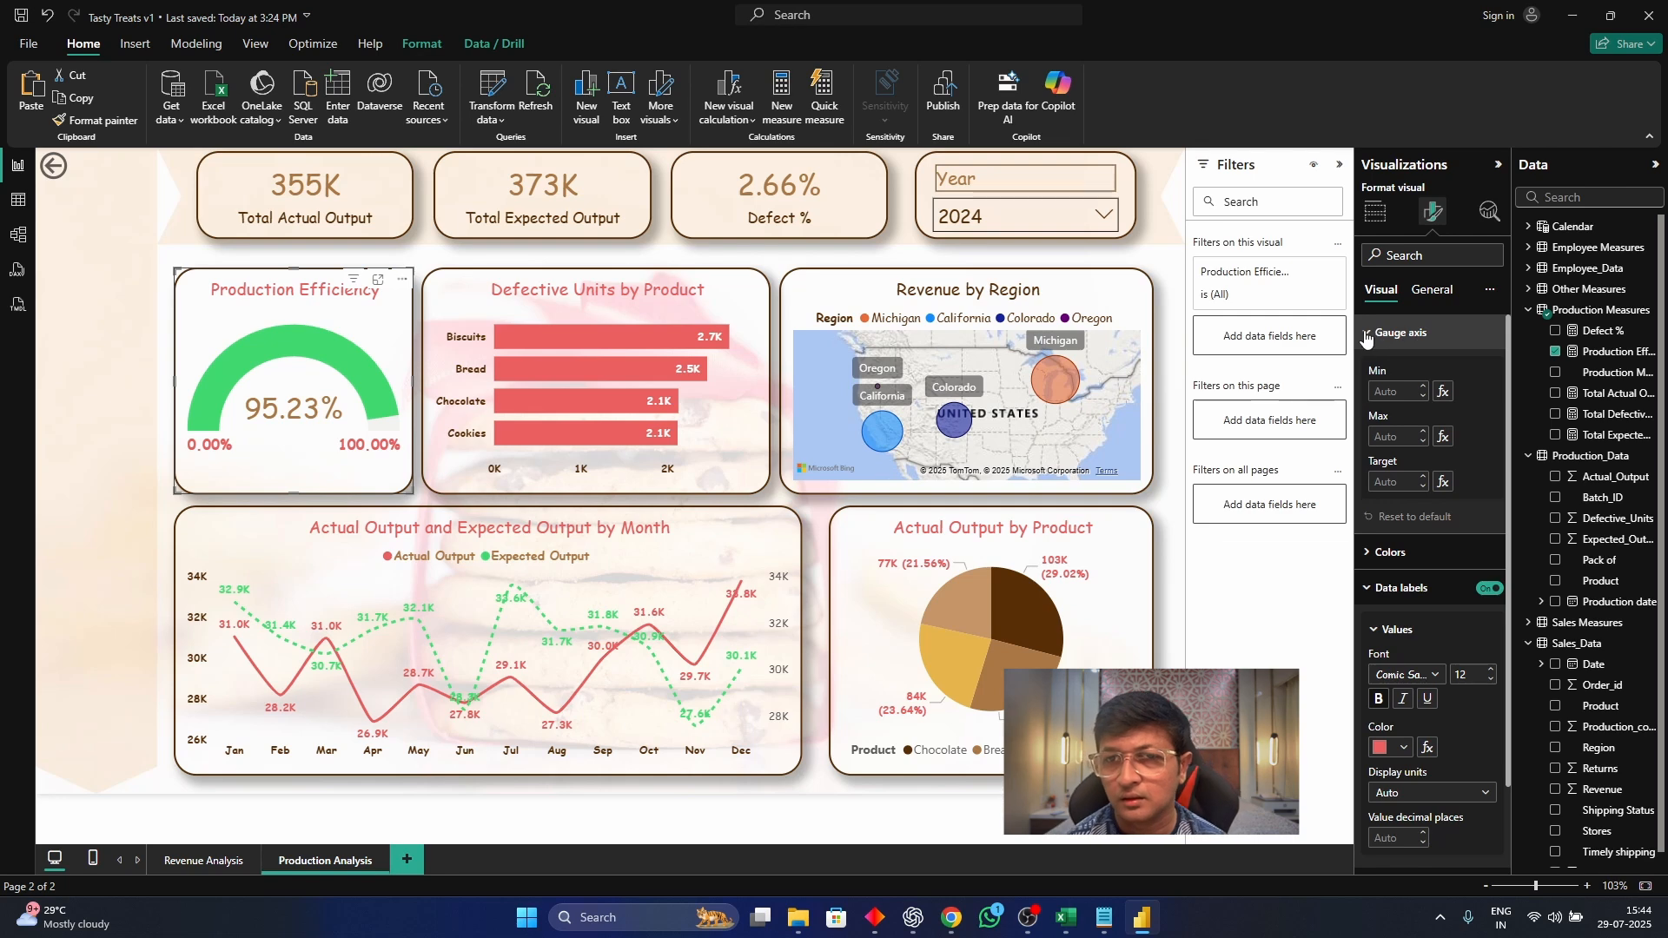
left_click(1381, 335)
left_click(1399, 405)
left_click(1374, 370)
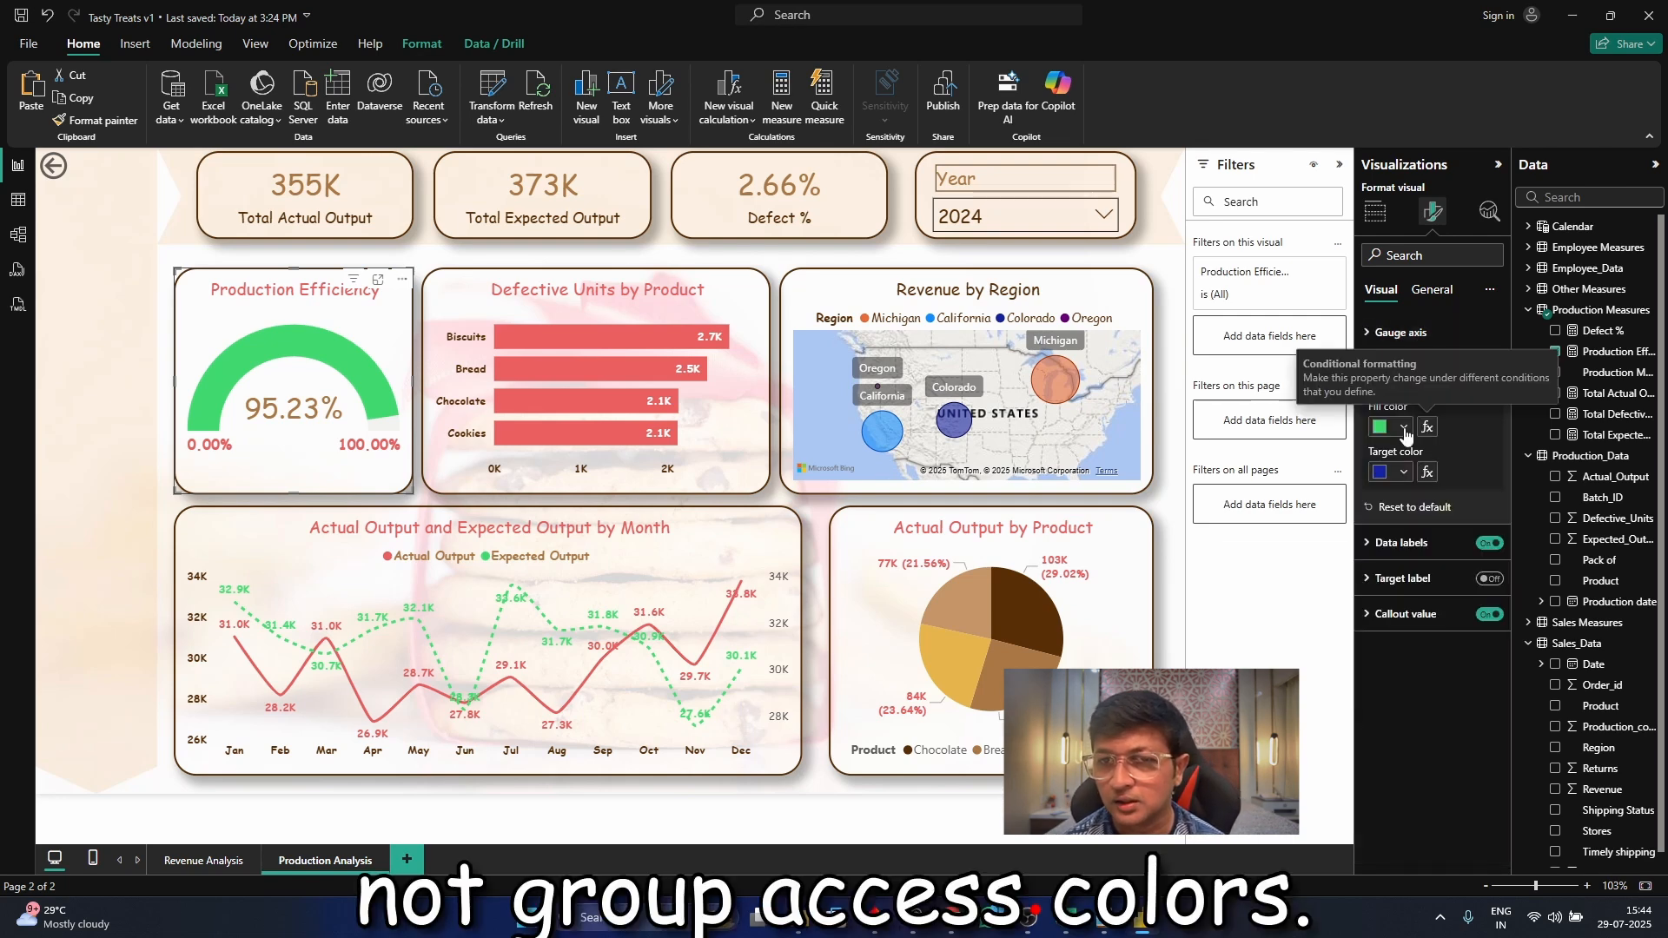
left_click(1404, 428)
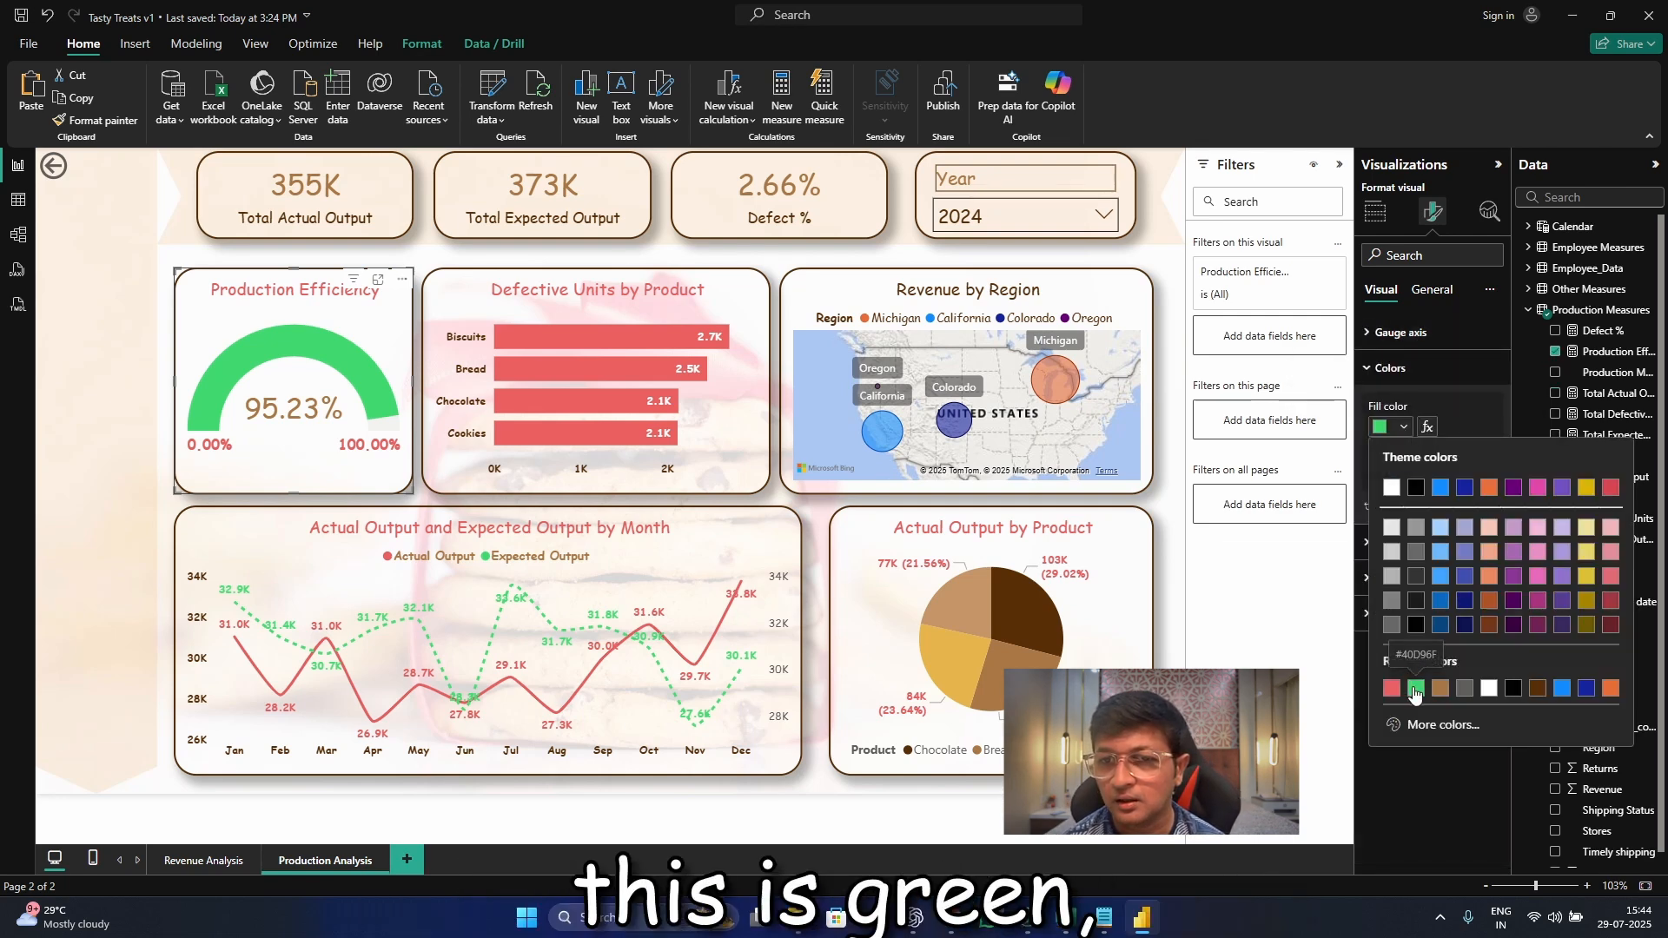
left_click(1429, 427)
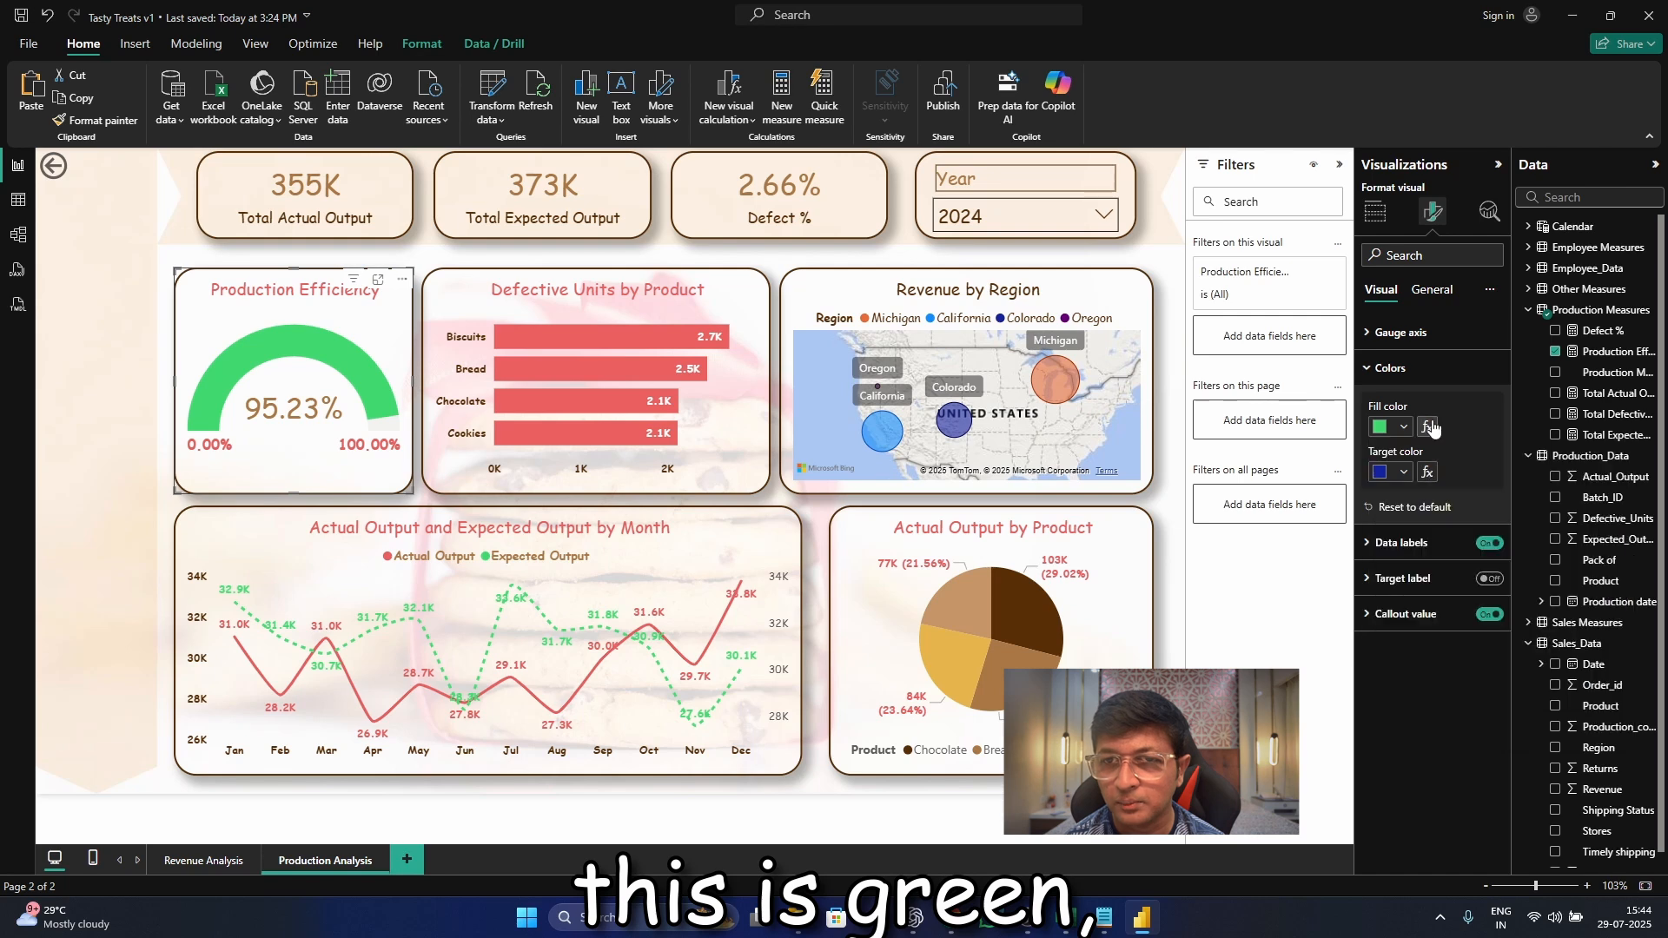
left_click(1430, 426)
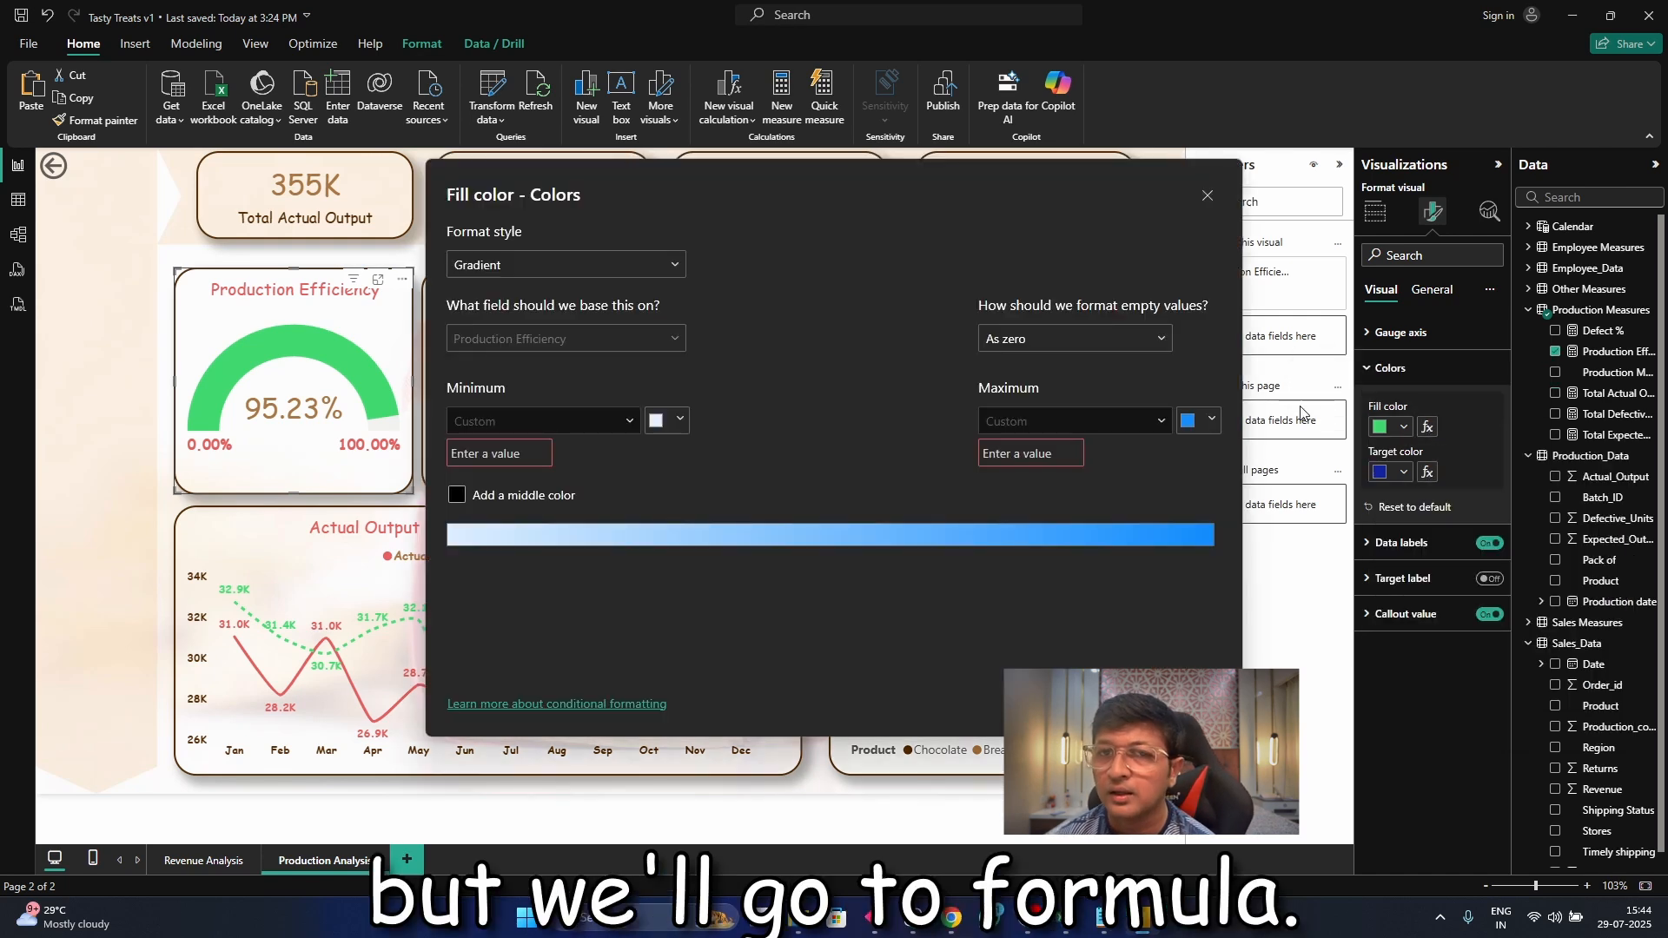
Set the gradient's minimum to 0 with the red theme color
type("0")
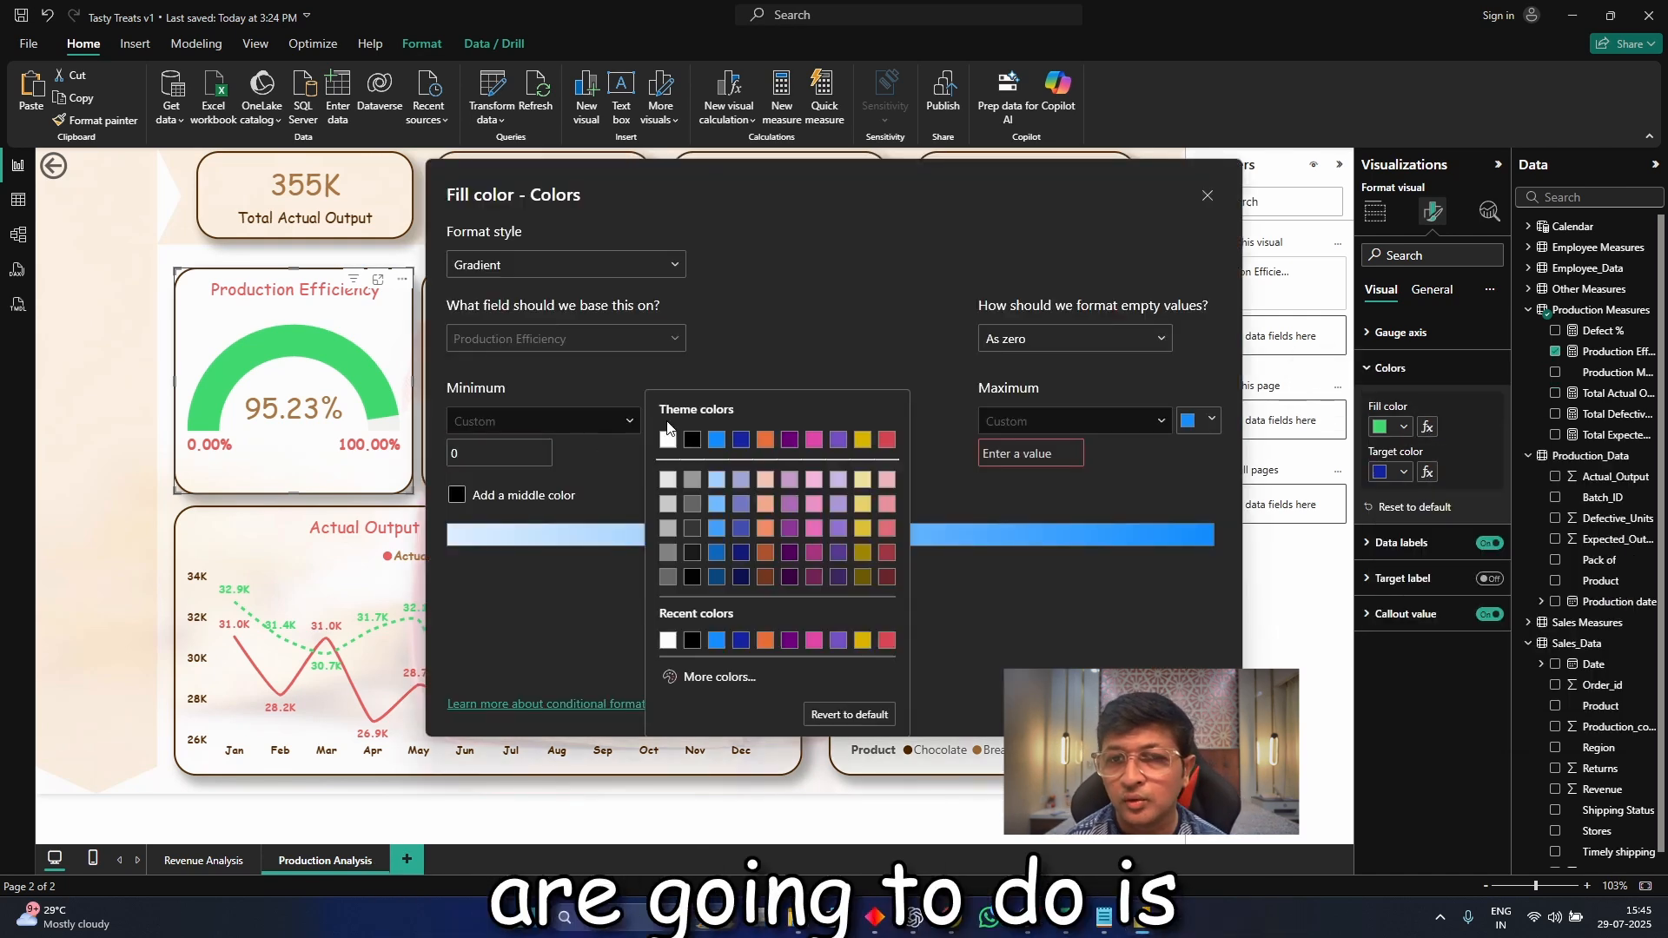
left_click(667, 420)
left_click(888, 640)
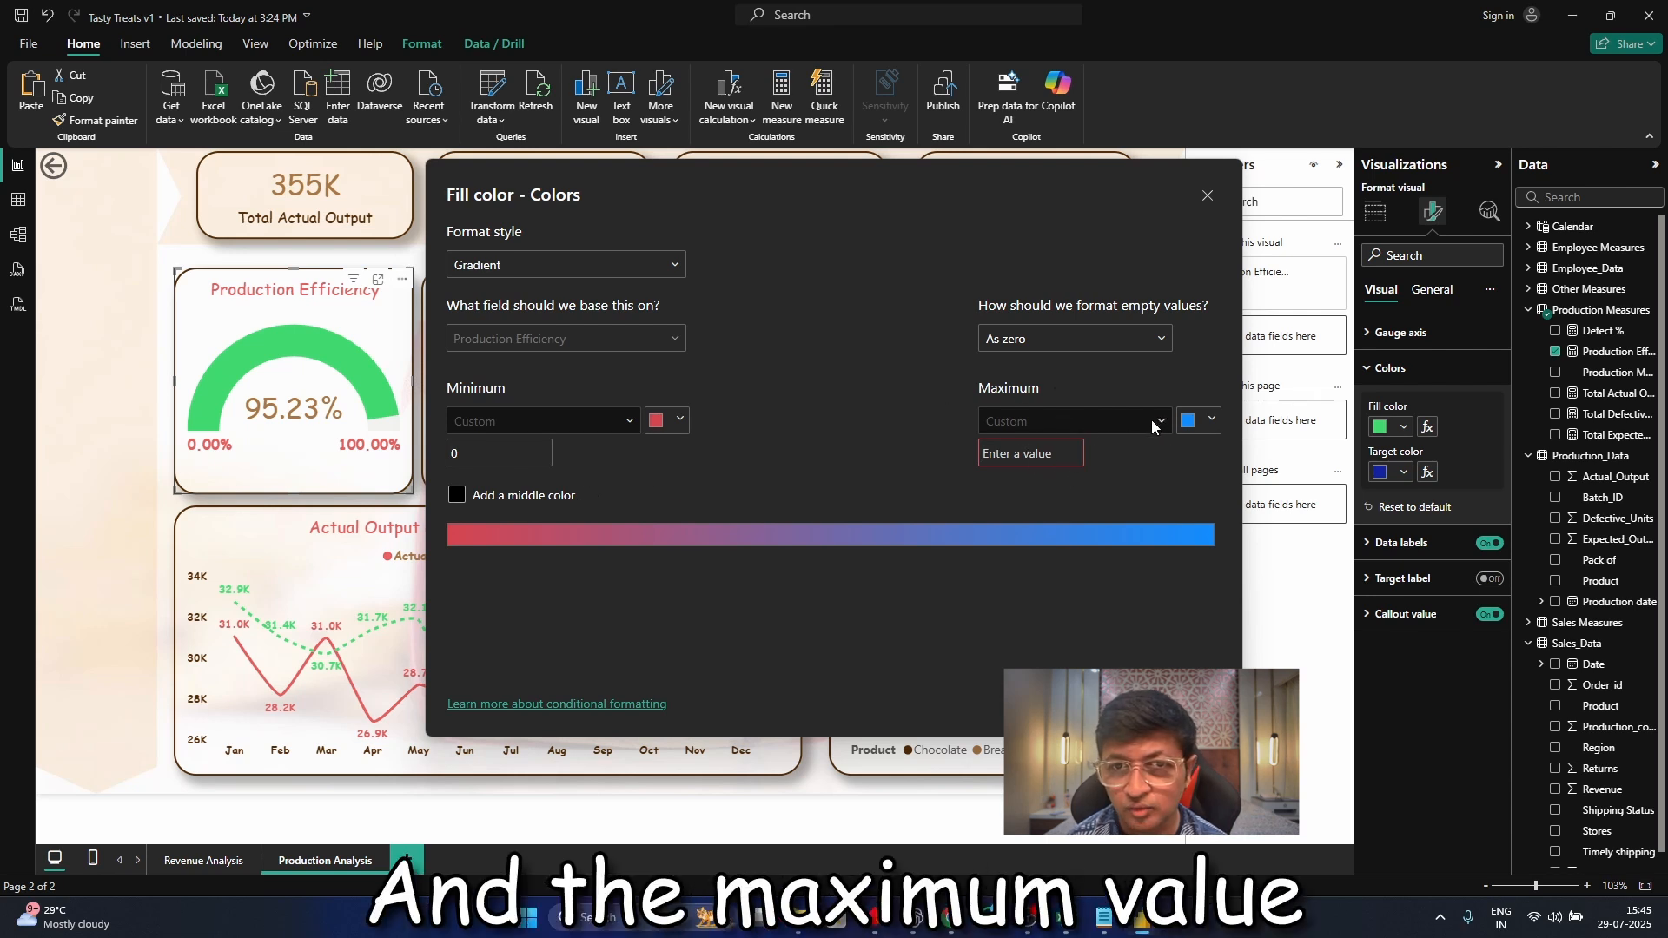
Set the gradient's maximum to 2 with the green 40d96f from the color notes
type("2")
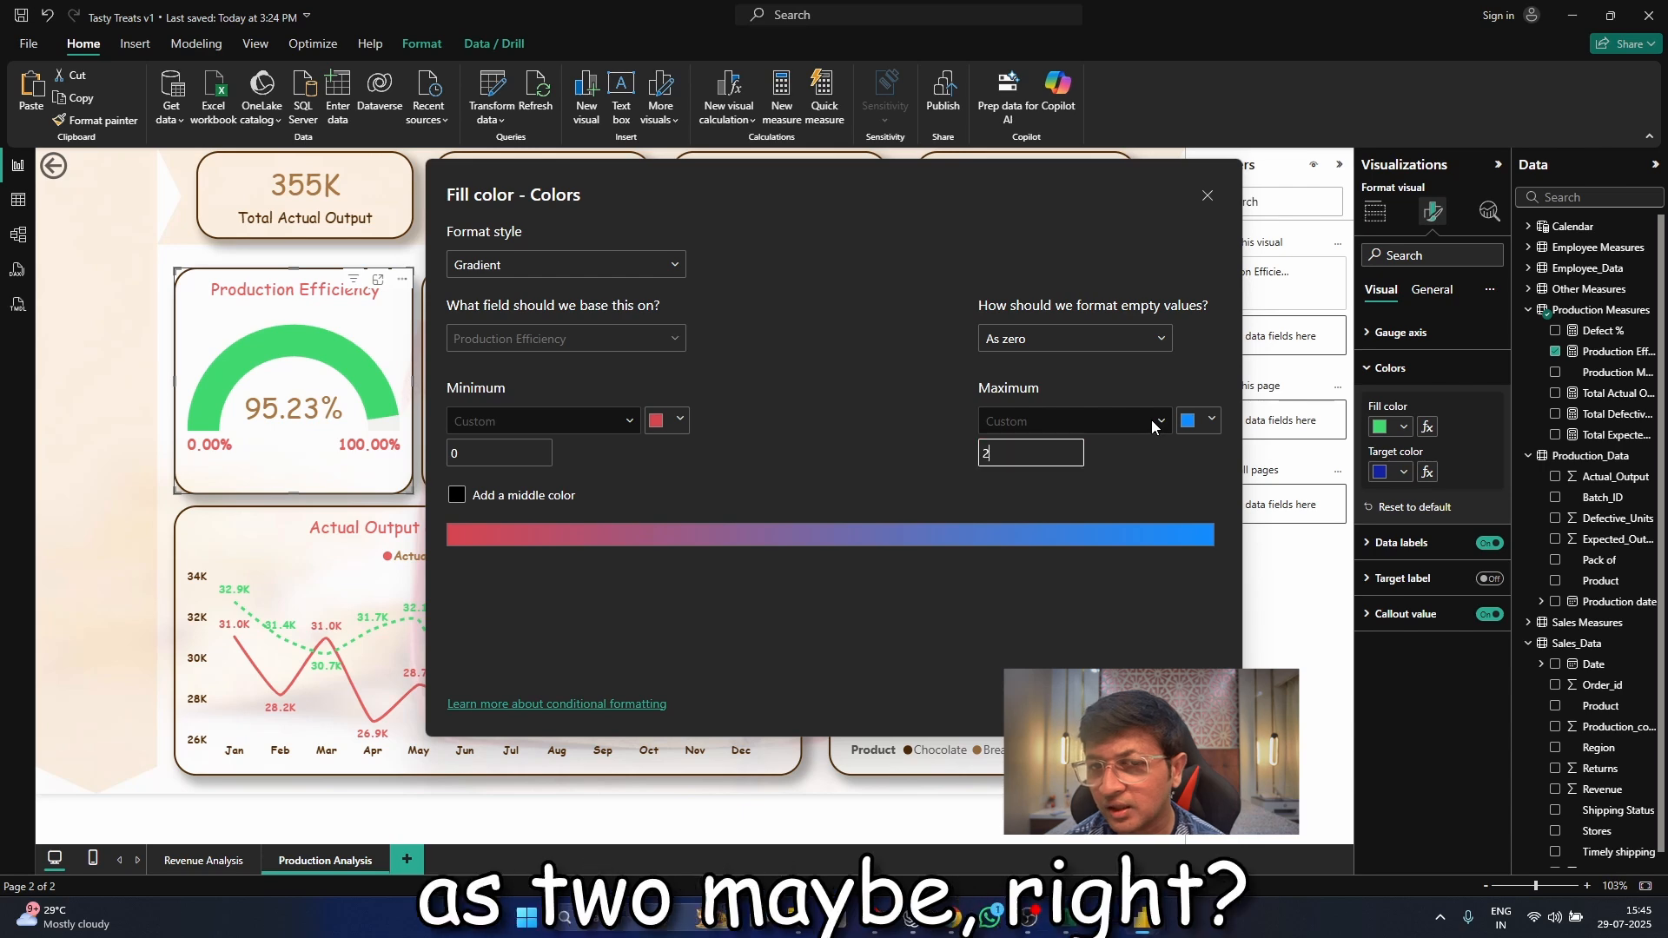
left_click(1213, 425)
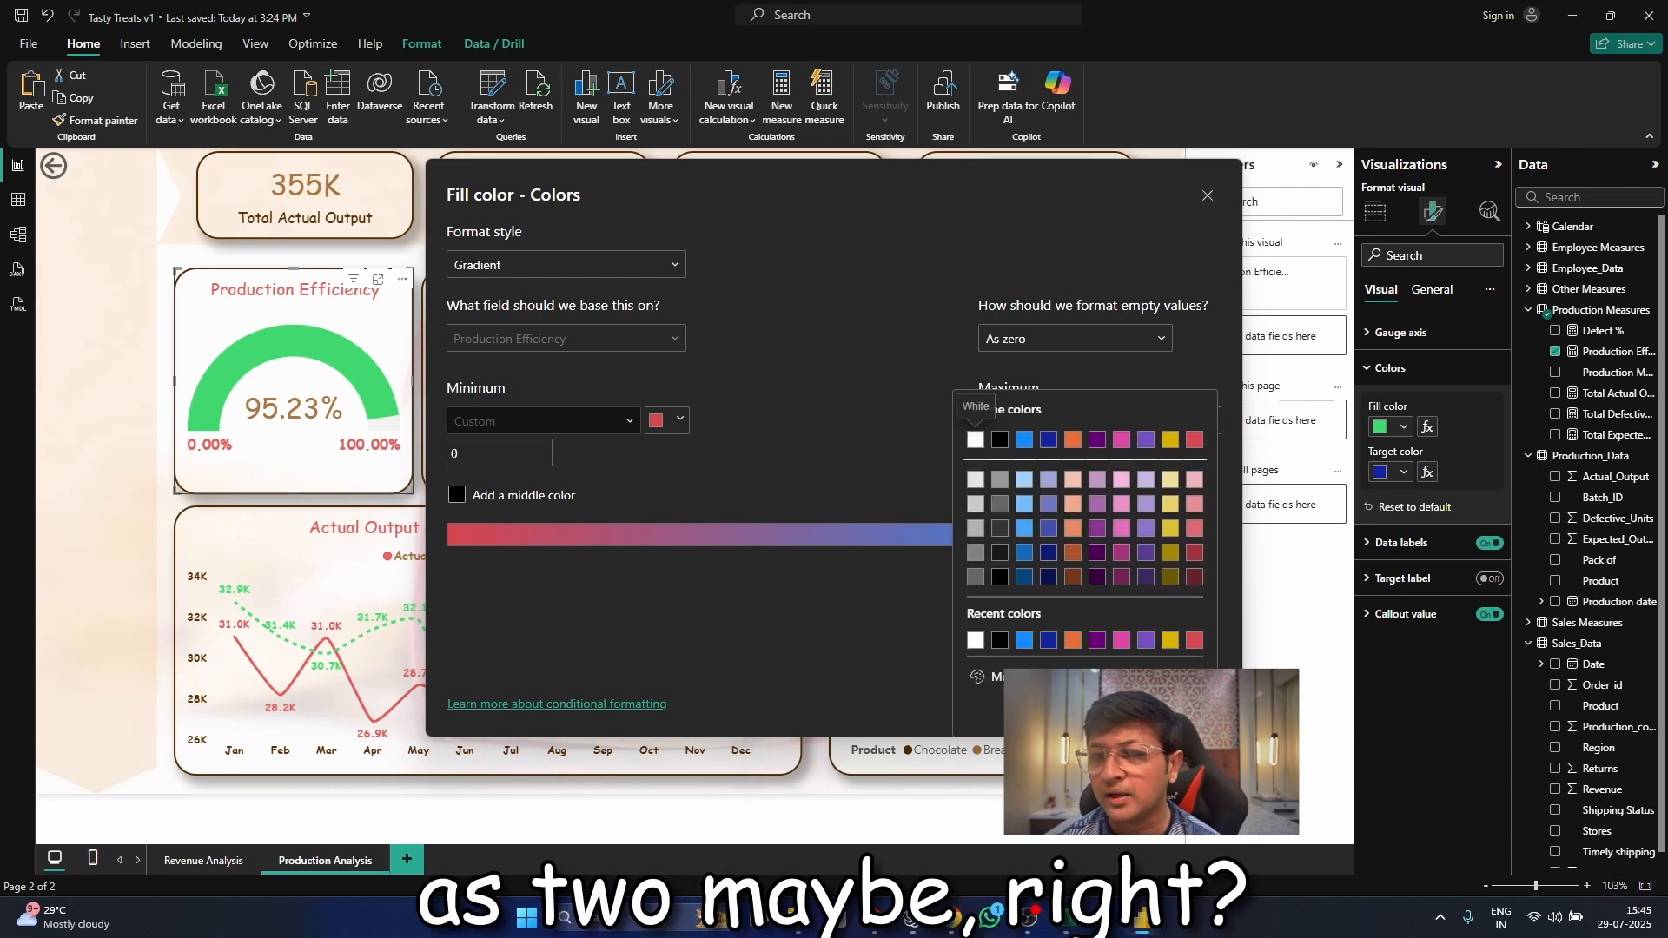
left_click(1050, 673)
left_click(1102, 919)
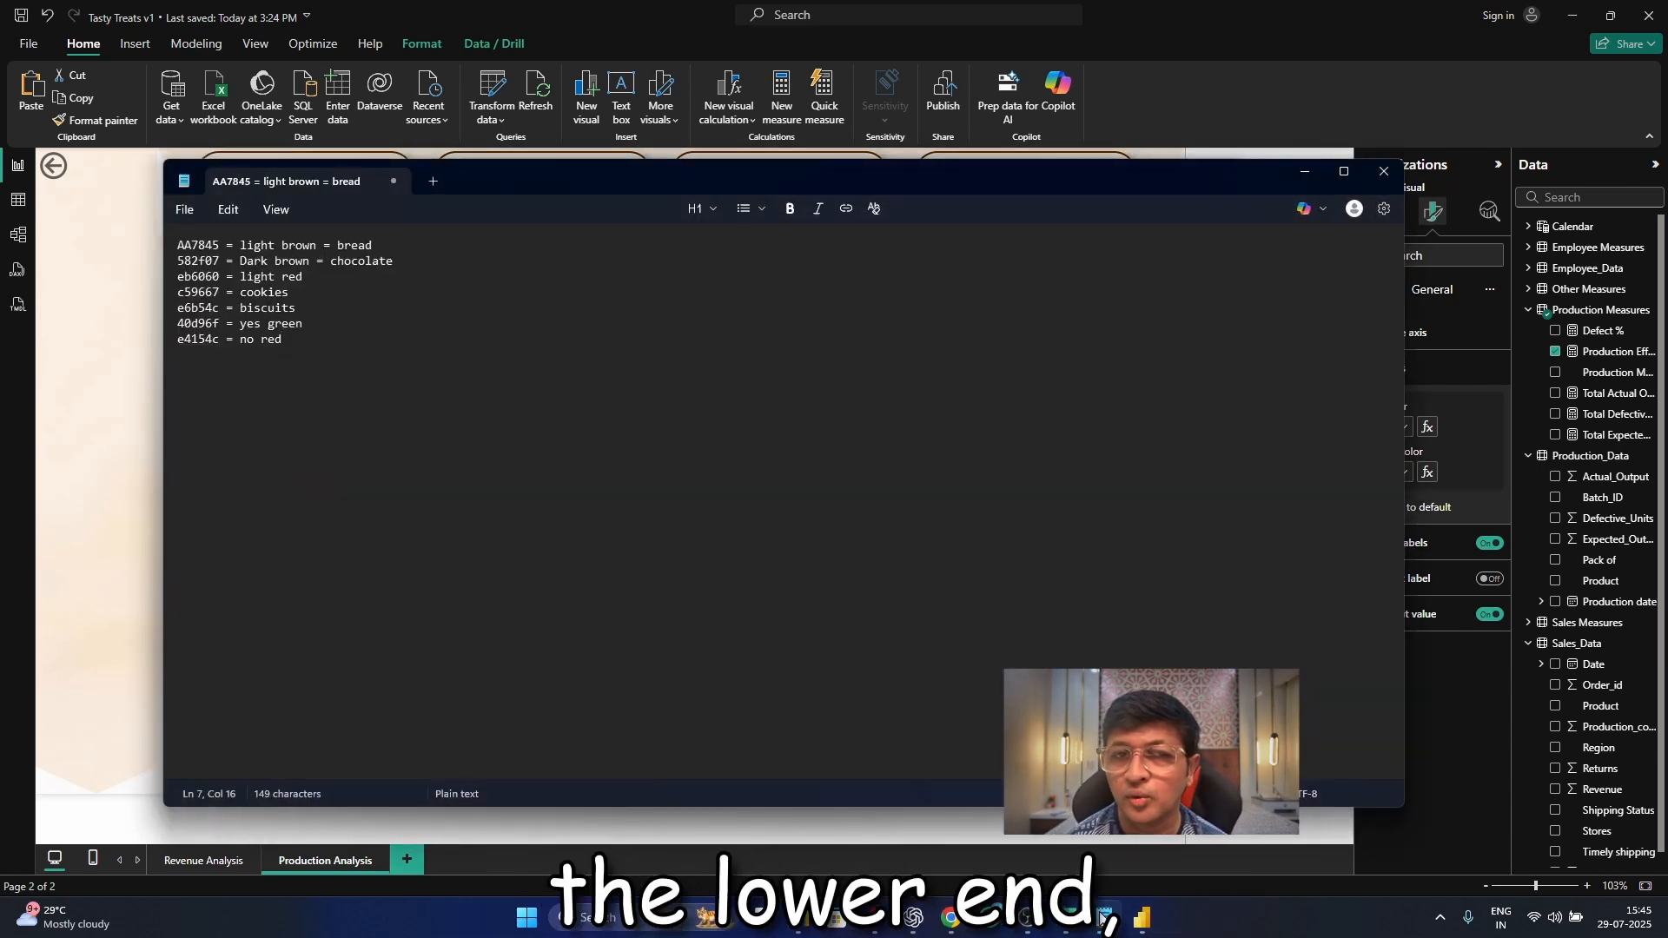
left_click(1102, 919)
type("40")
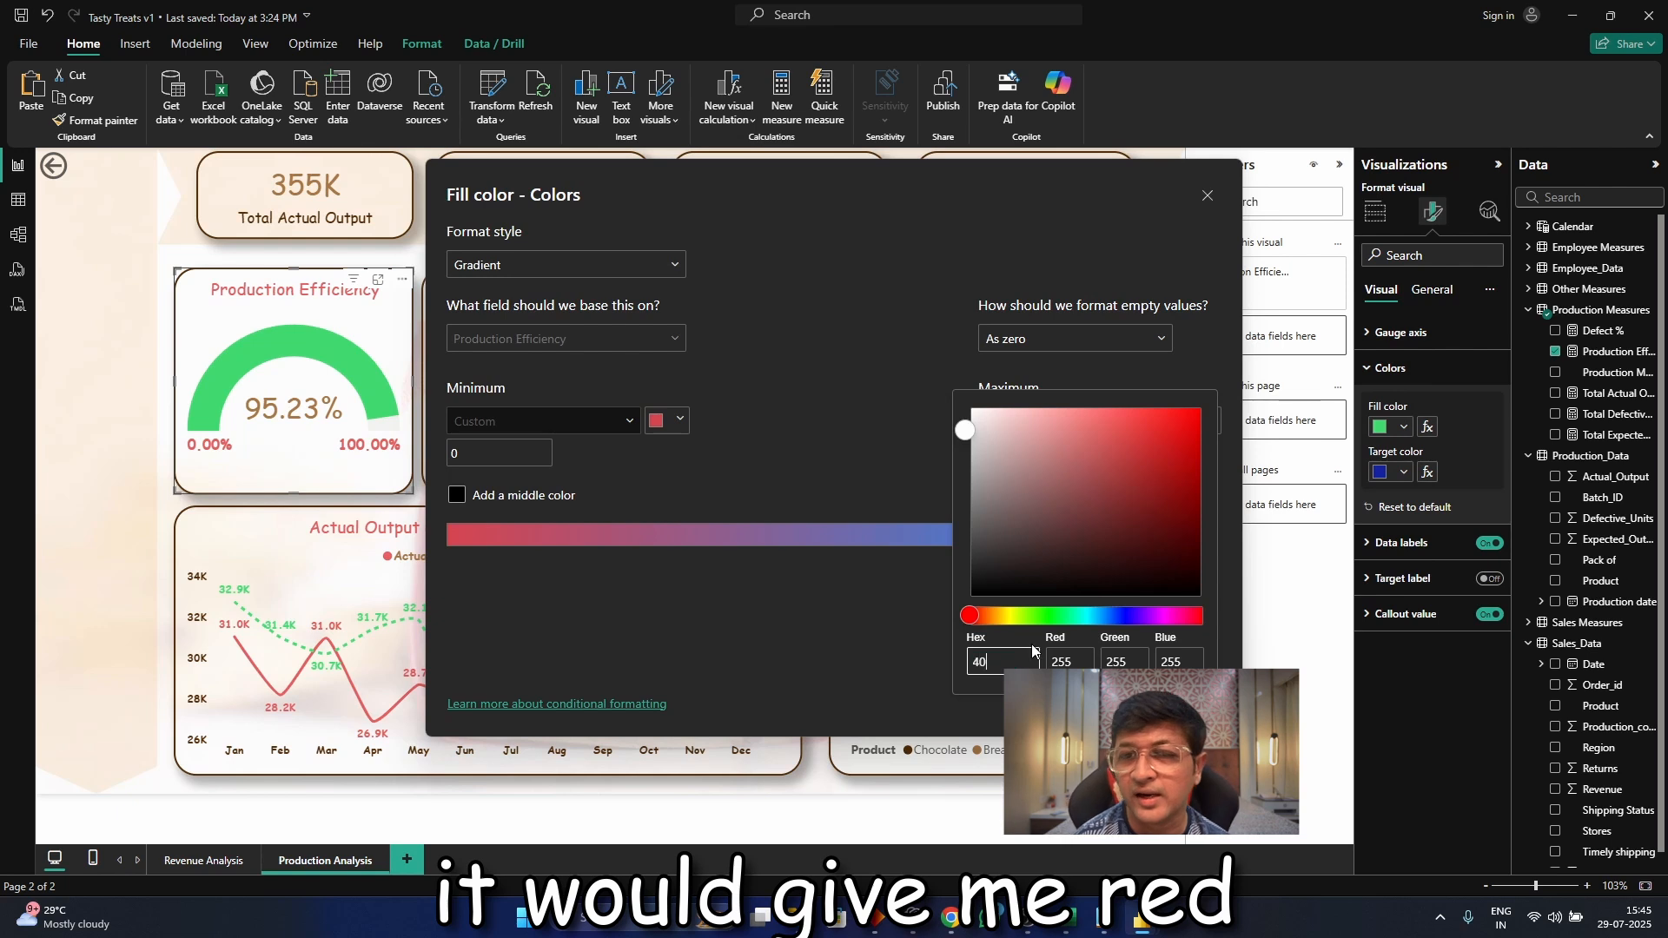
type("d96f")
left_click(868, 622)
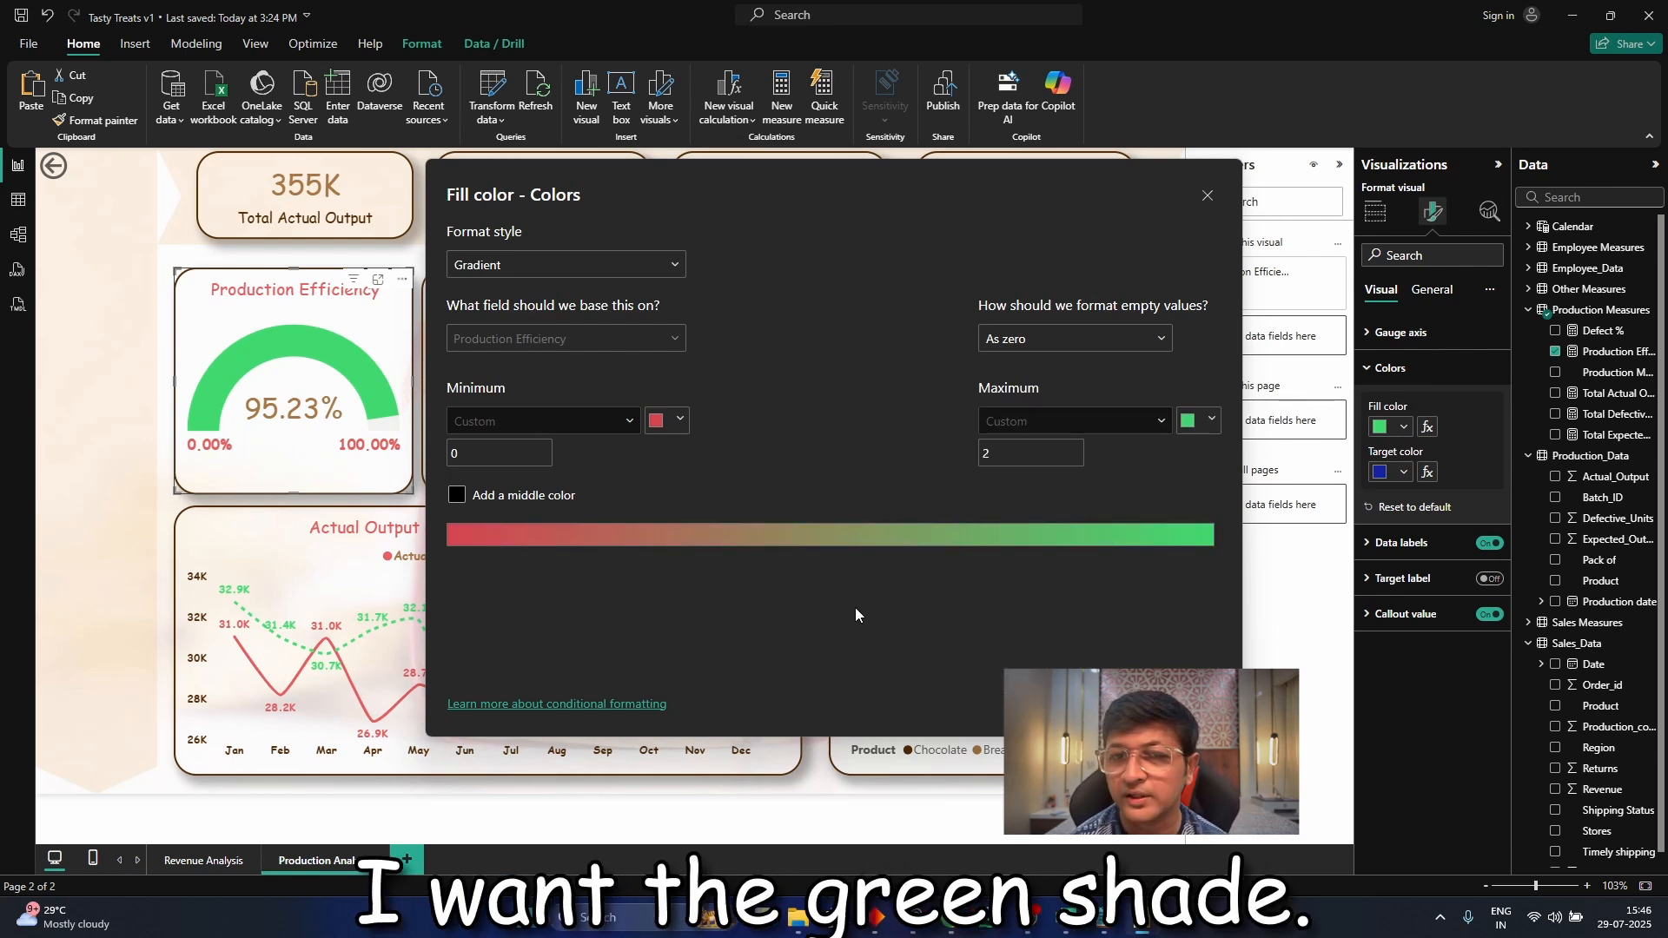
Change the fill color's format style from Gradient to Rules, keeping Production Efficiency as the base field
left_click(1028, 339)
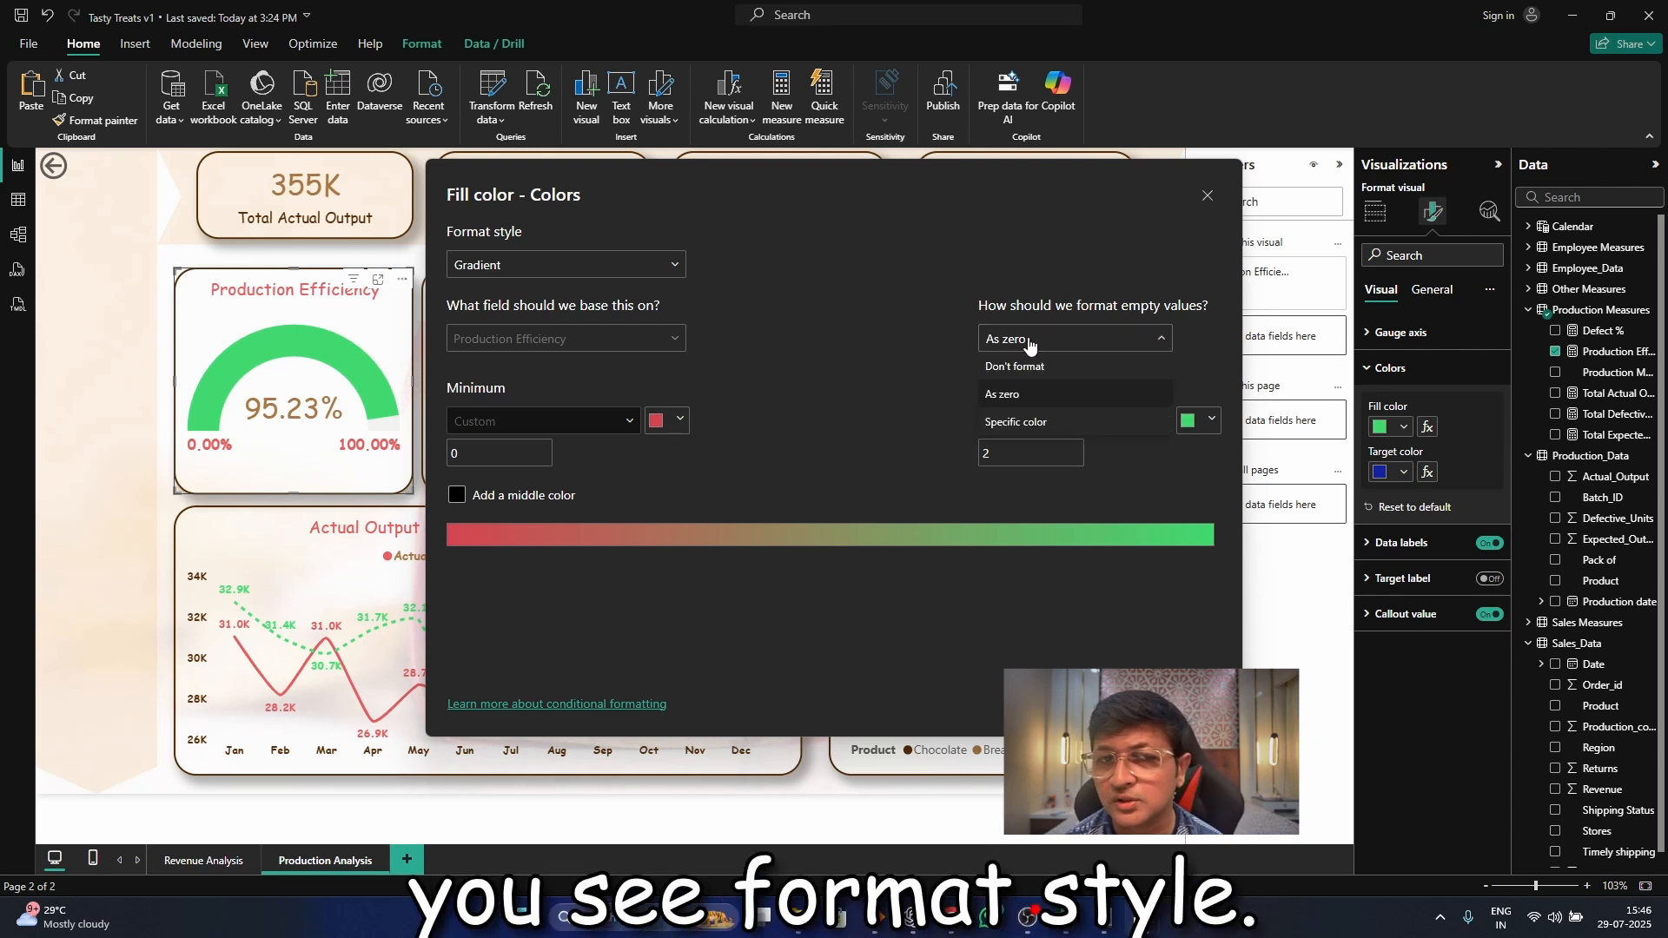
left_click(1029, 346)
left_click(627, 267)
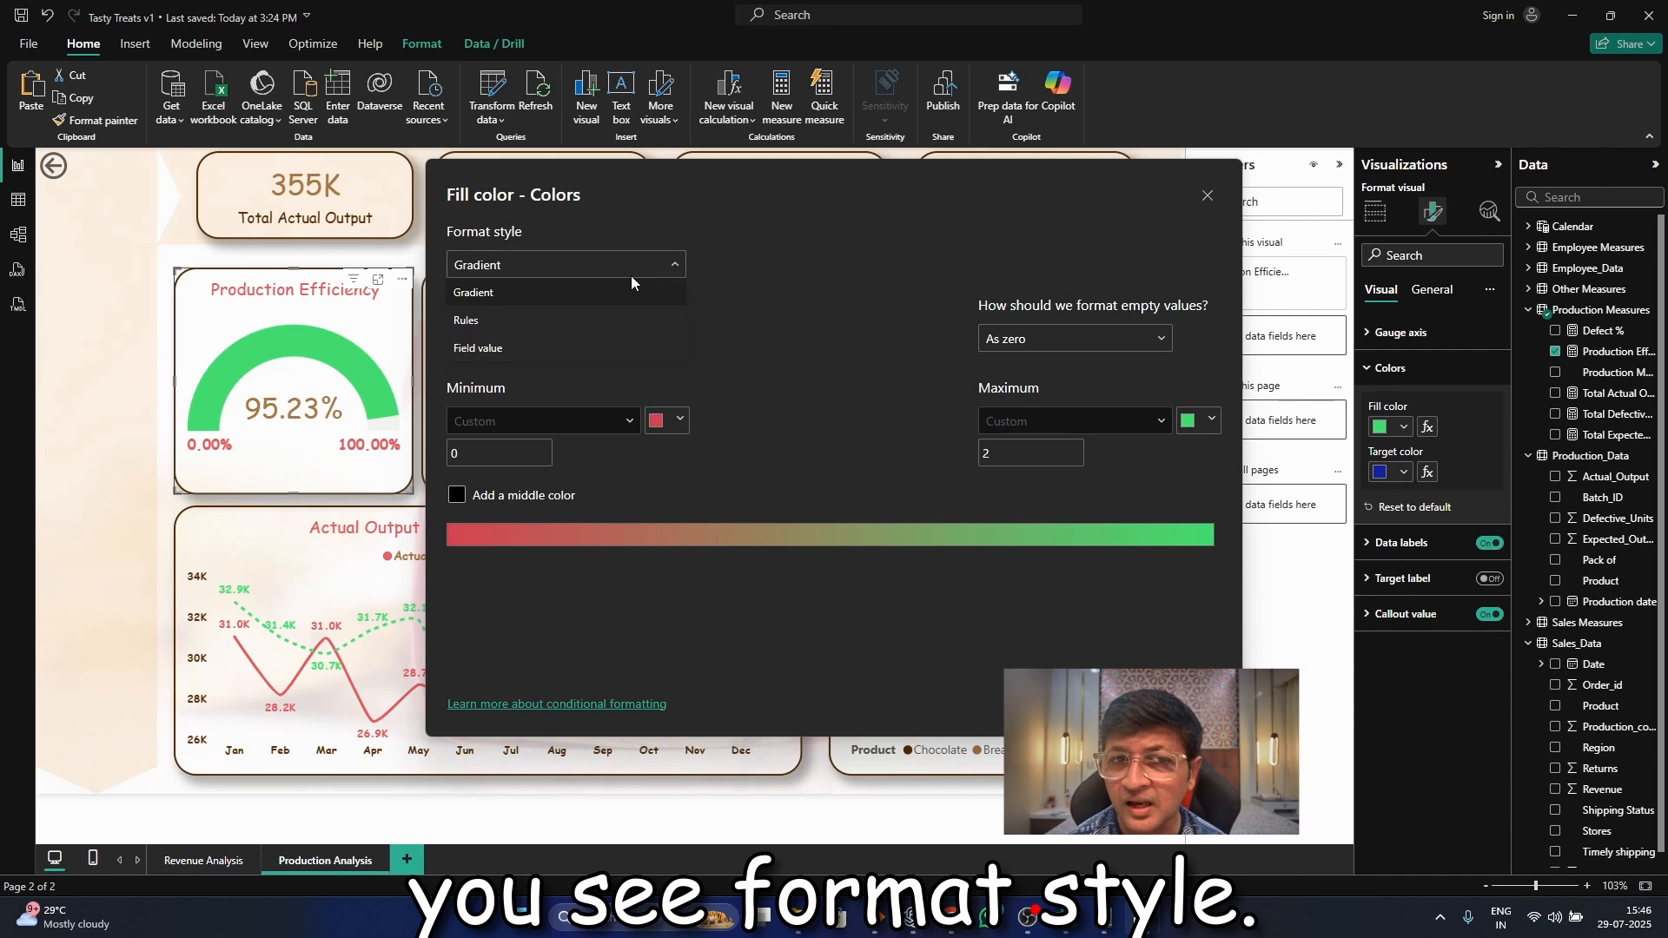
left_click(621, 321)
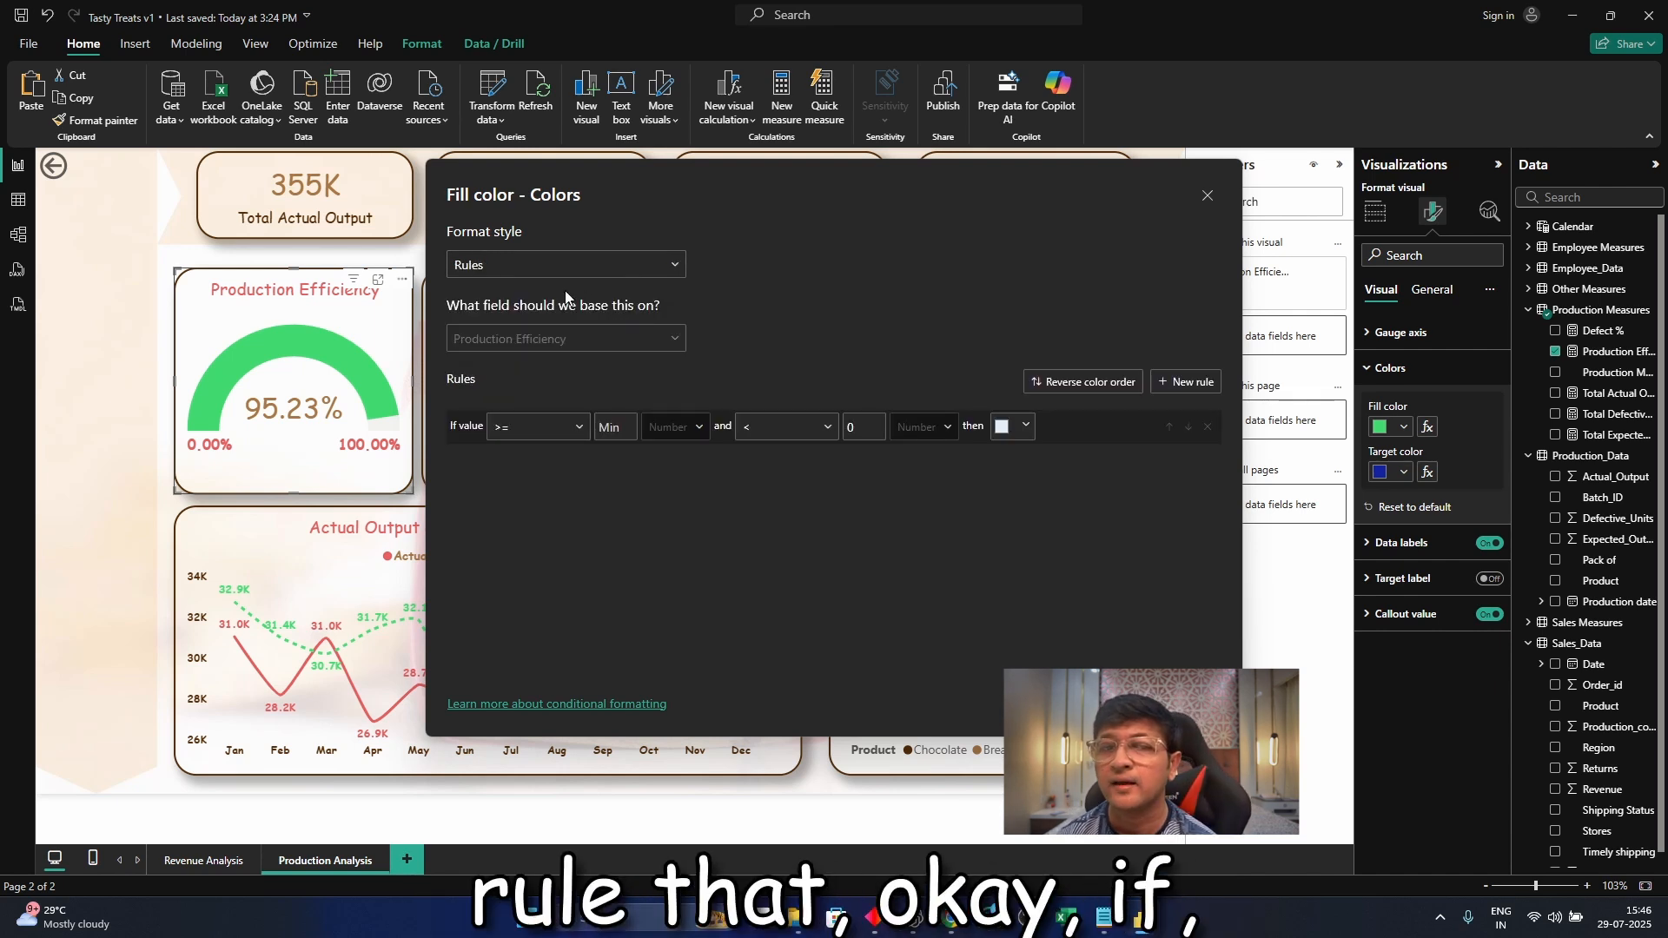
left_click(674, 345)
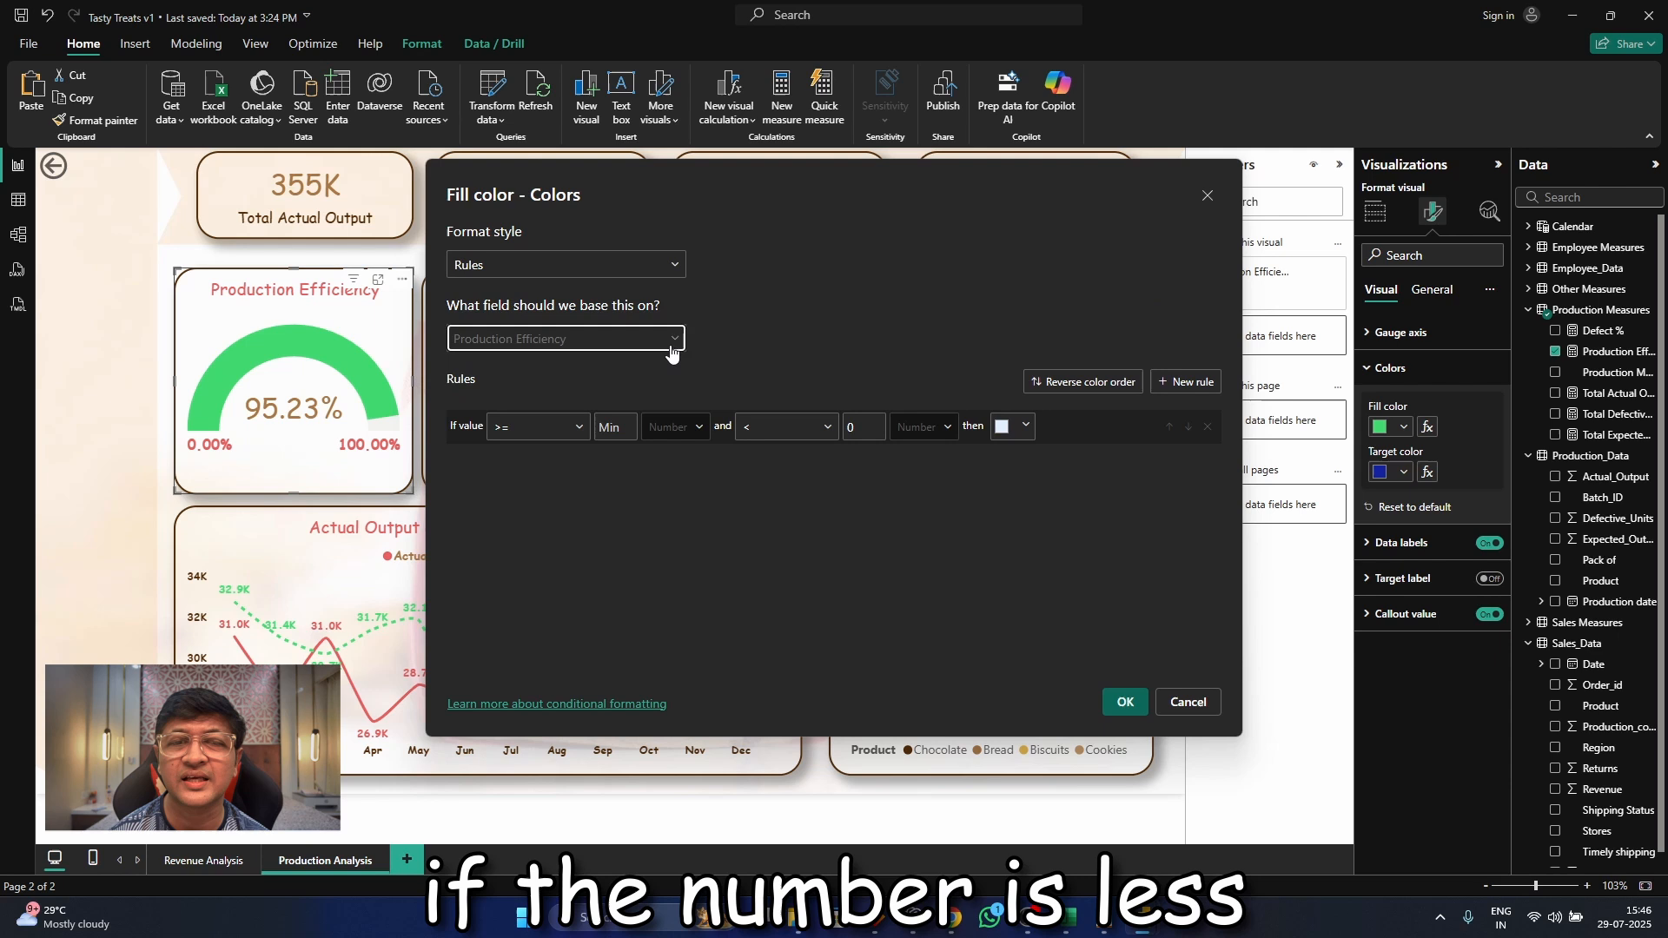
left_click(825, 335)
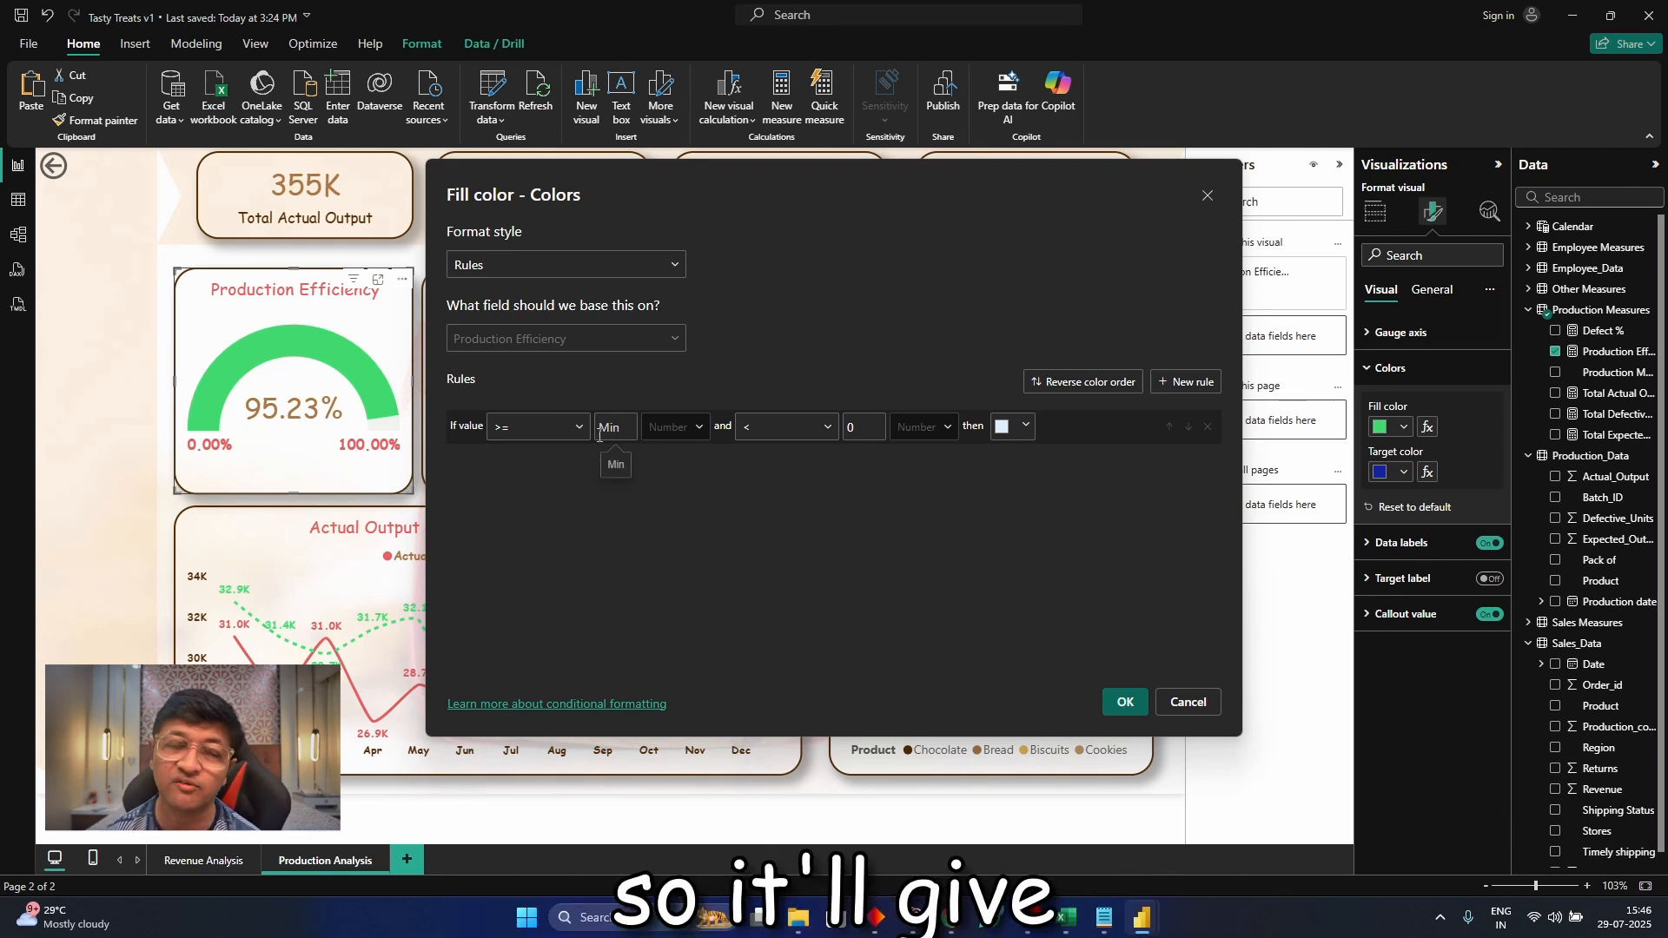
Define the first rule so values >= 1 and < 5 get the green #40D96F
left_click(599, 426)
type("1")
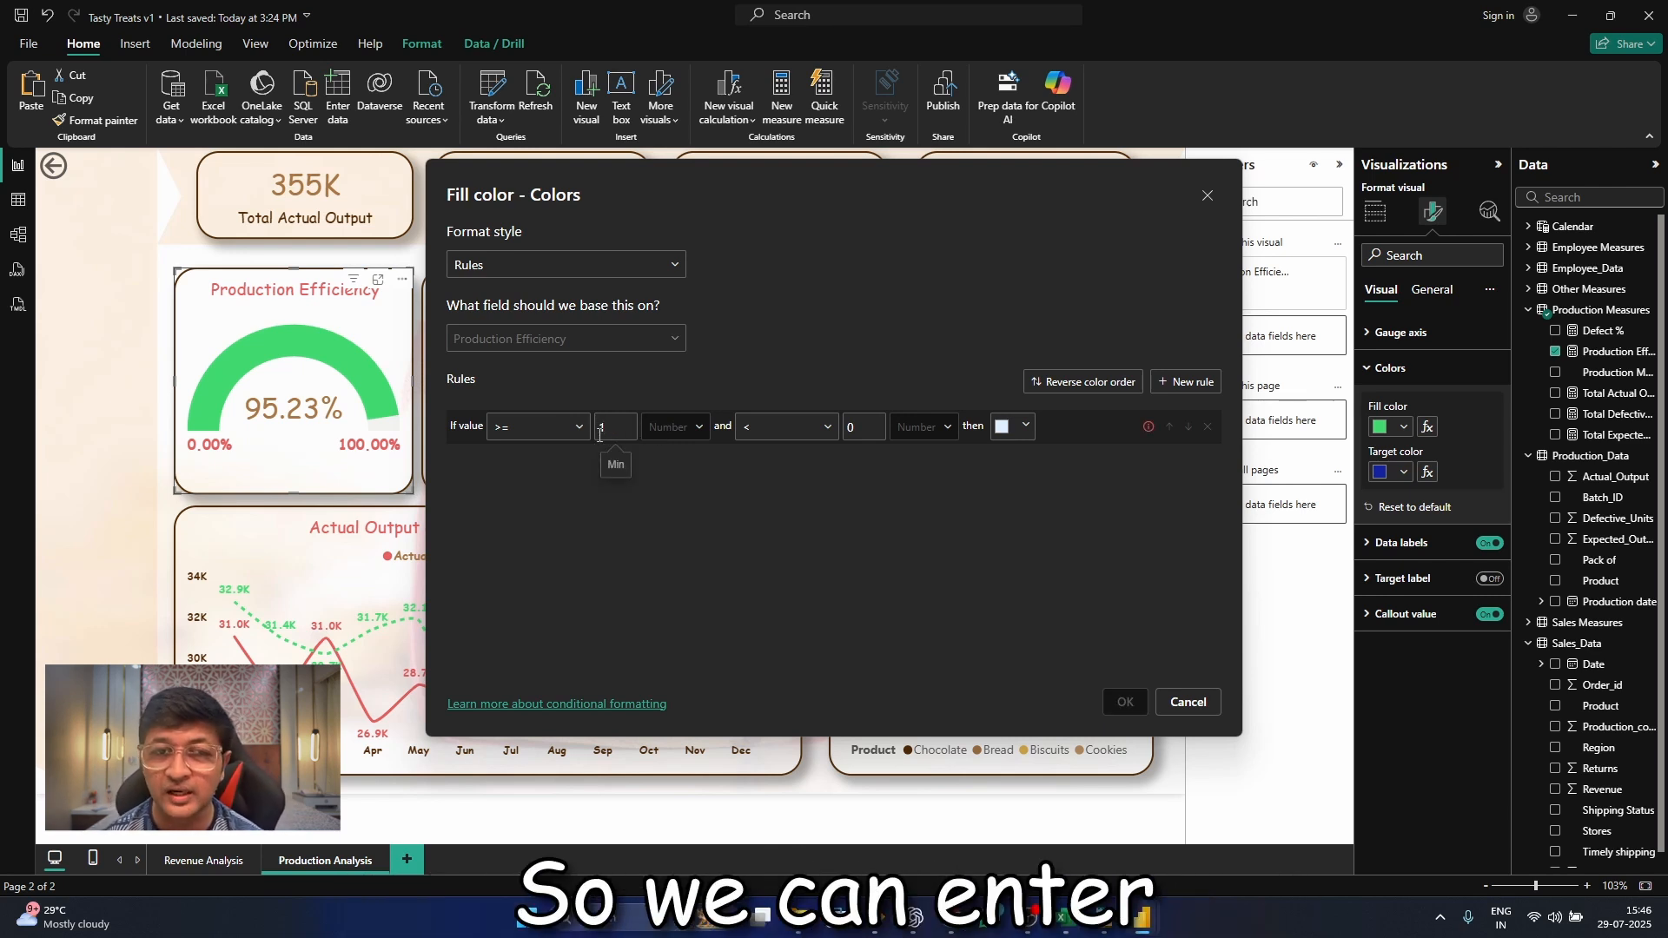
left_click(791, 426)
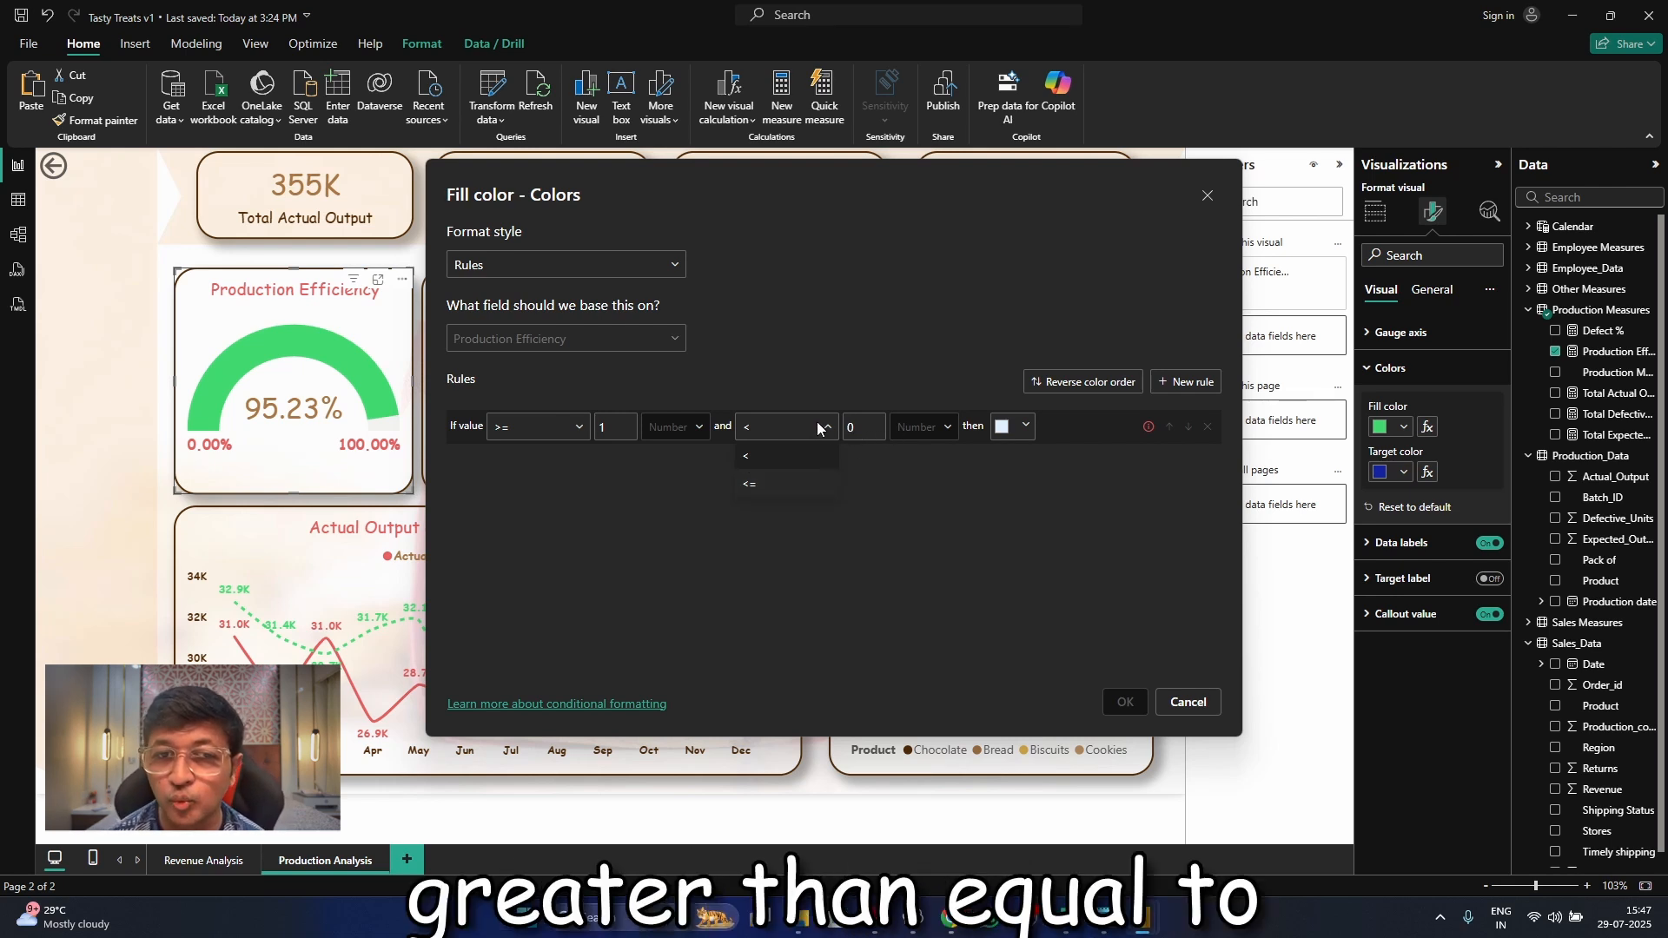
left_click(871, 425)
left_click(868, 424)
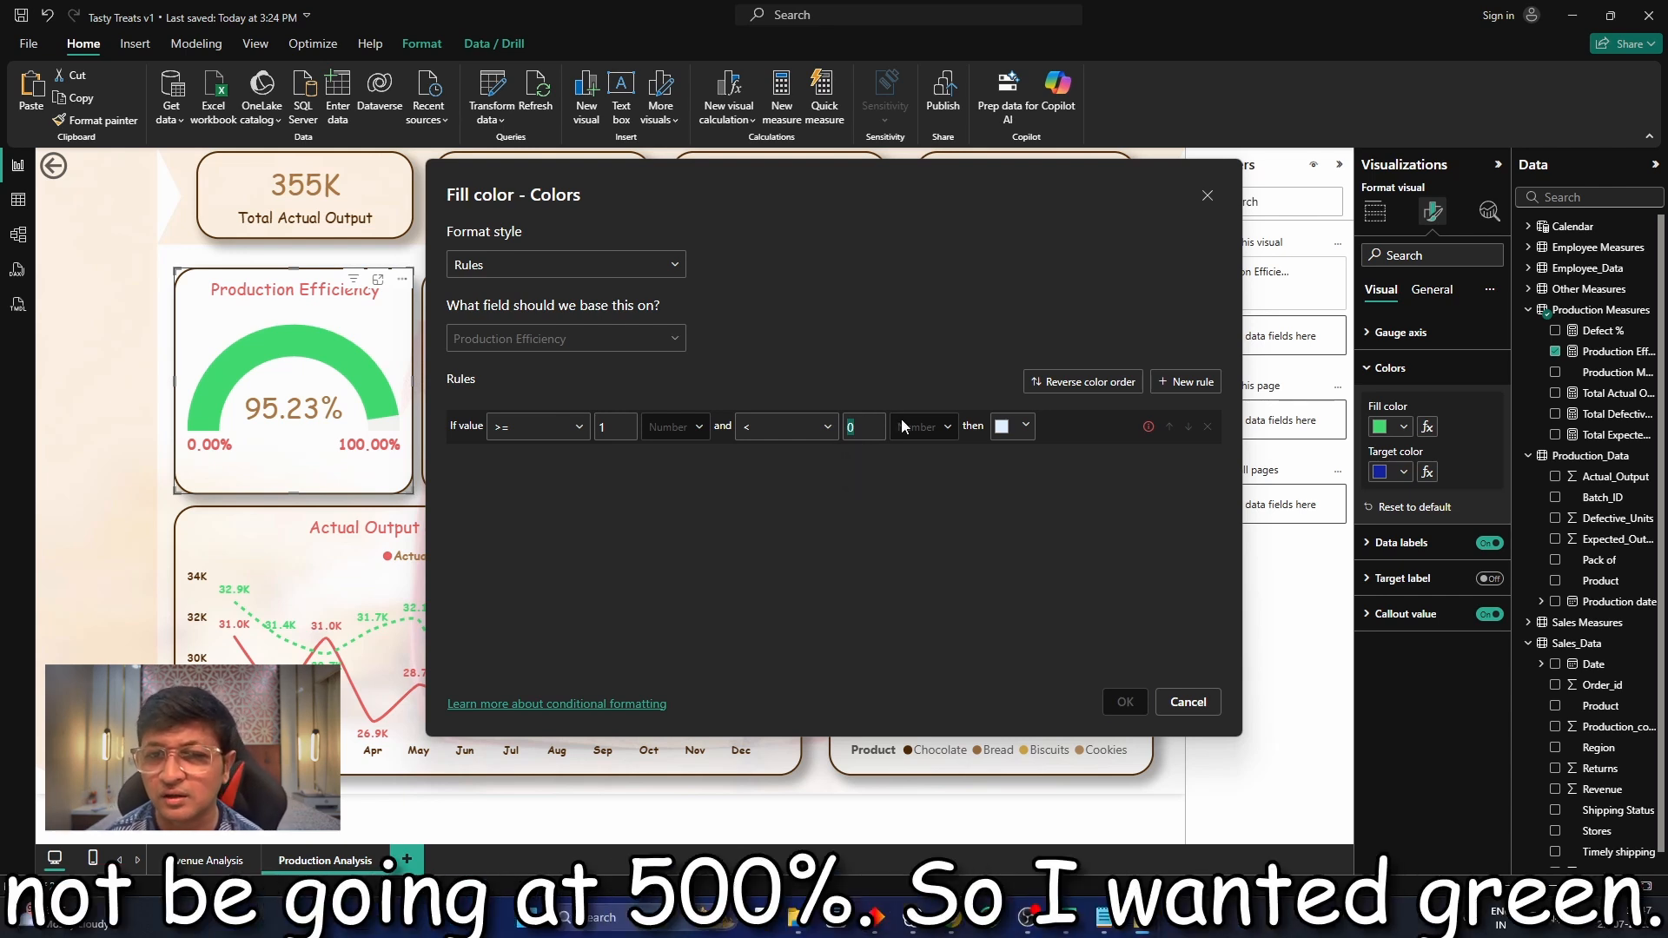
type("5")
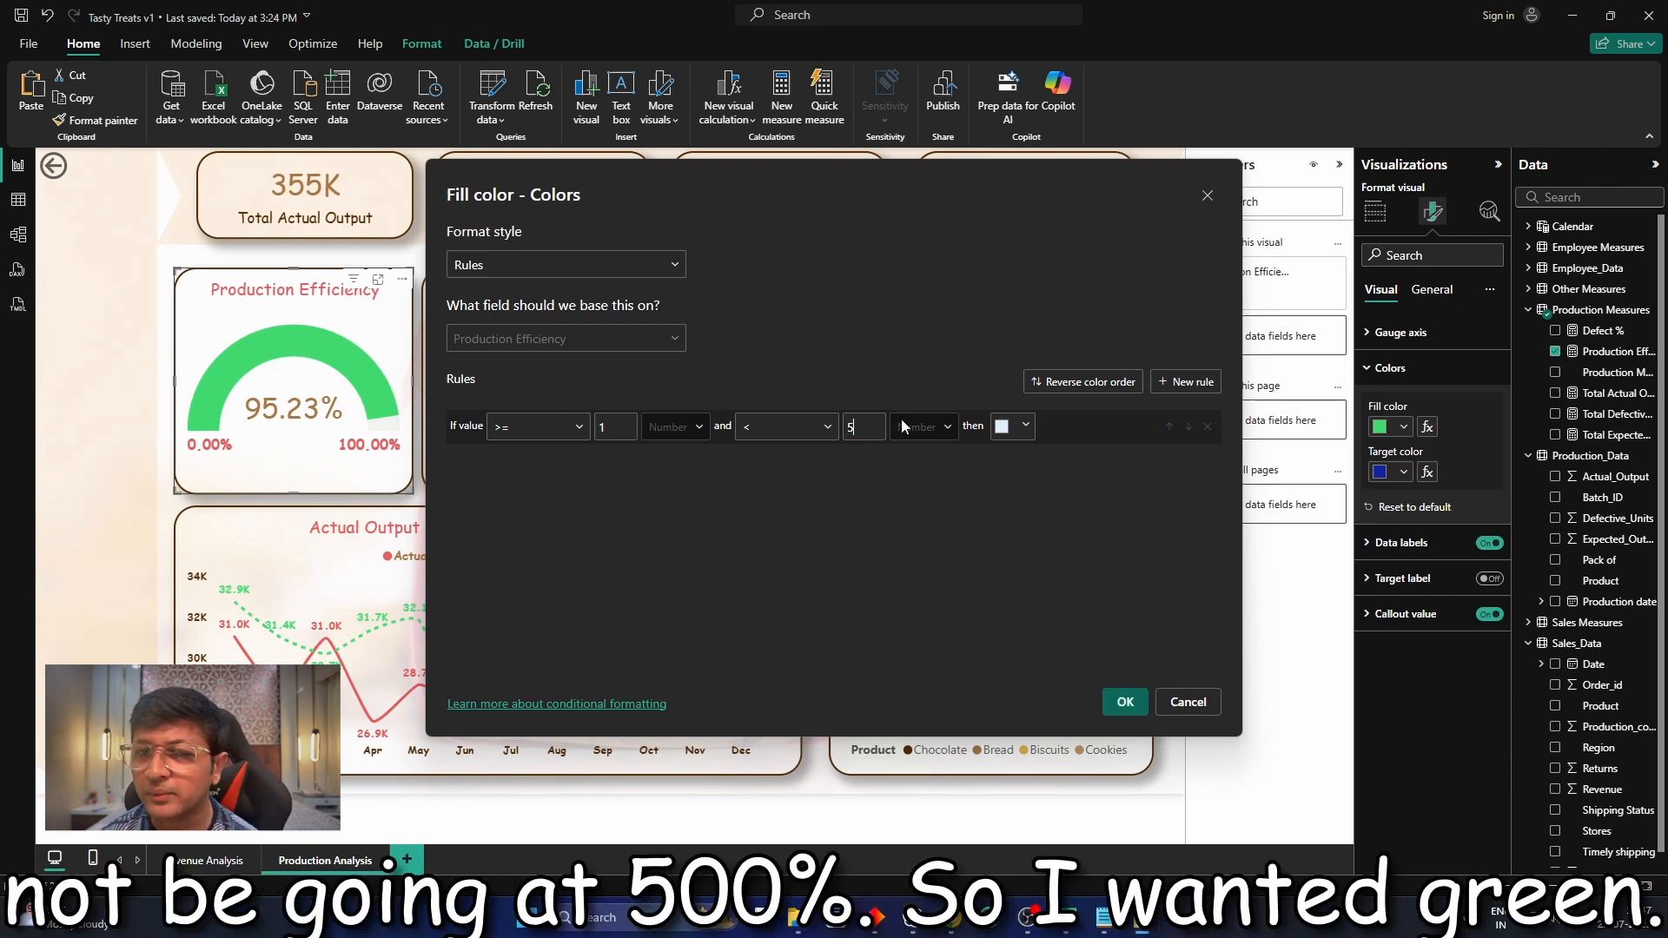
left_click(1013, 427)
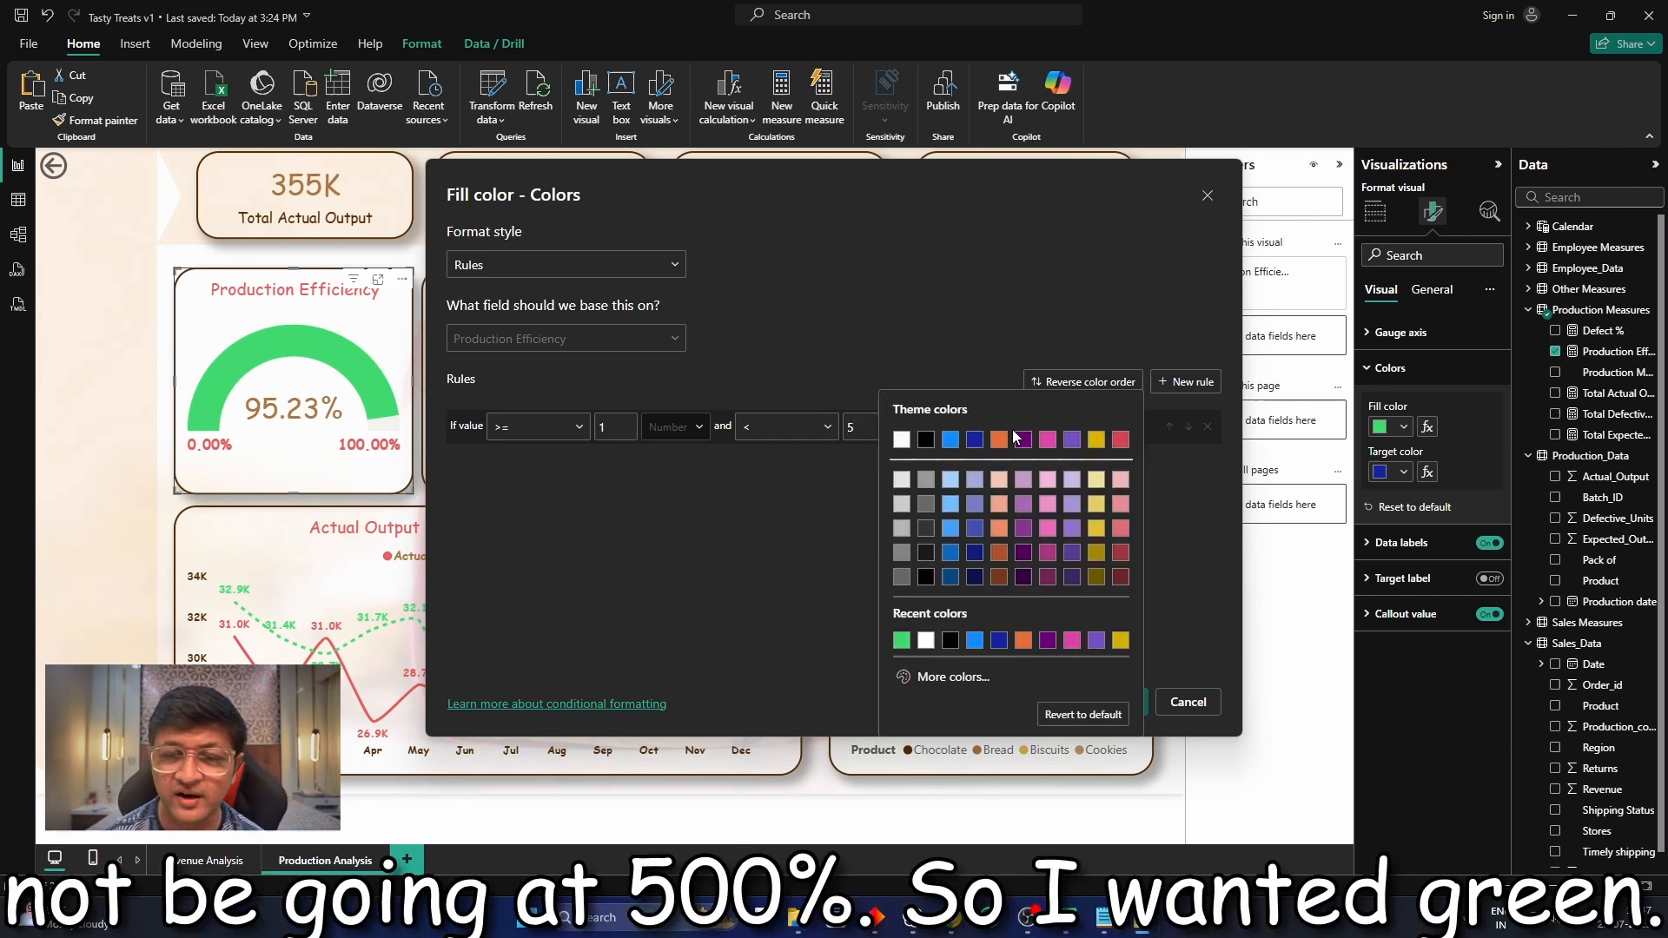
left_click(903, 641)
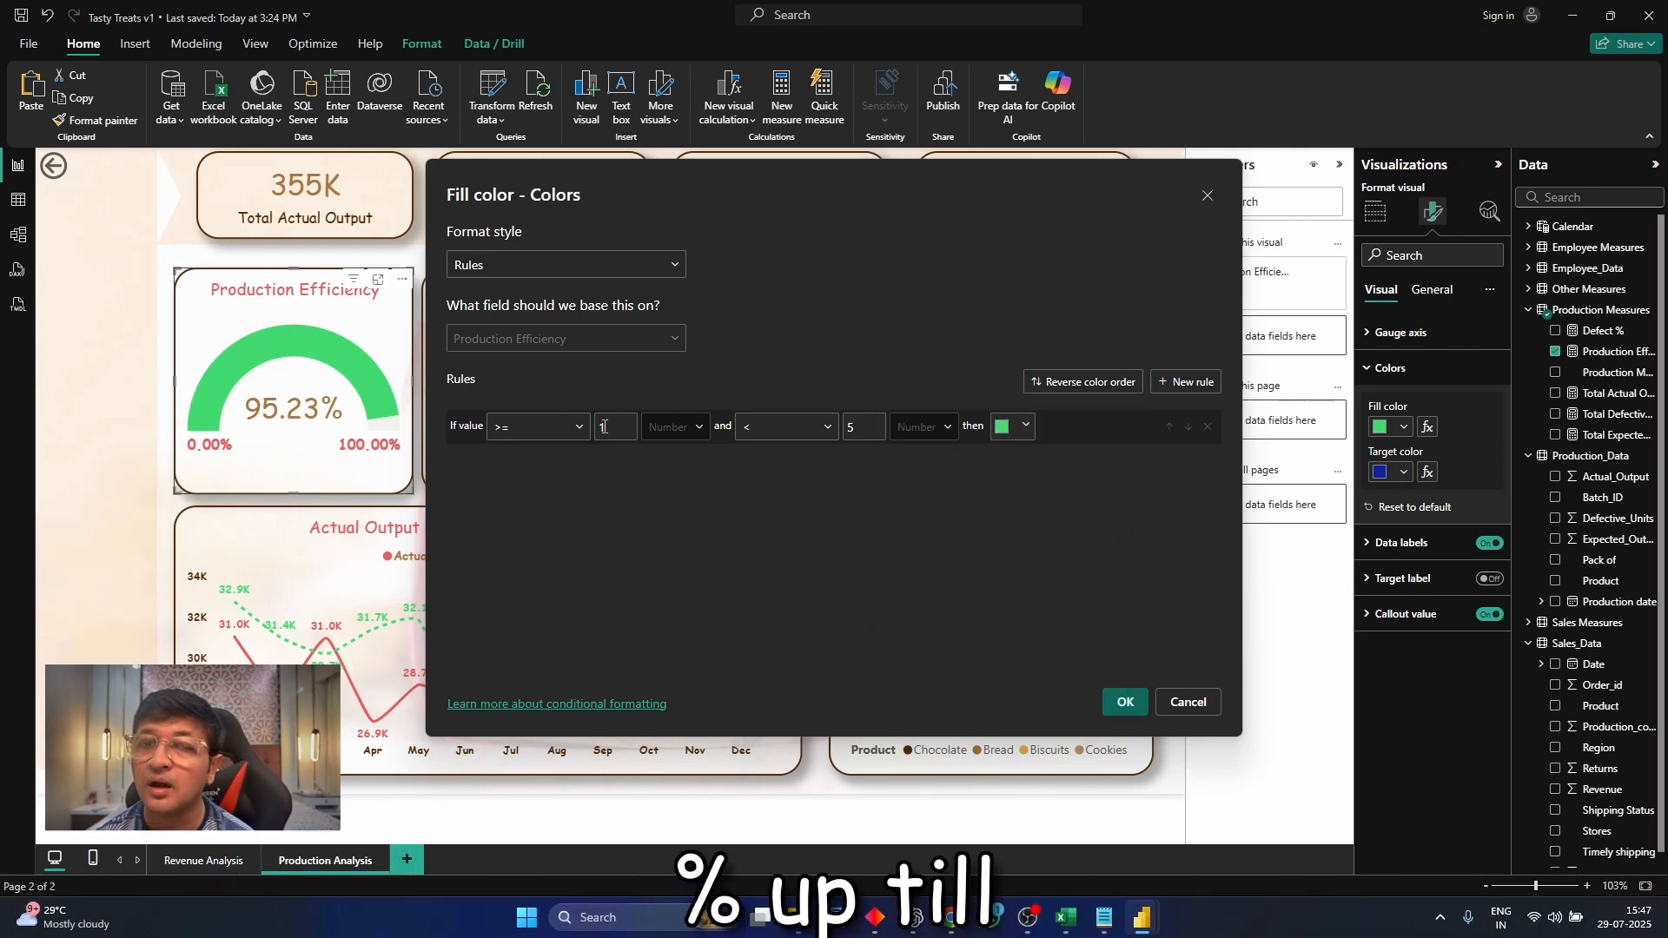
Add a second fill color rule for values >= -5 and < 0.99
left_click(1177, 390)
left_click(1178, 390)
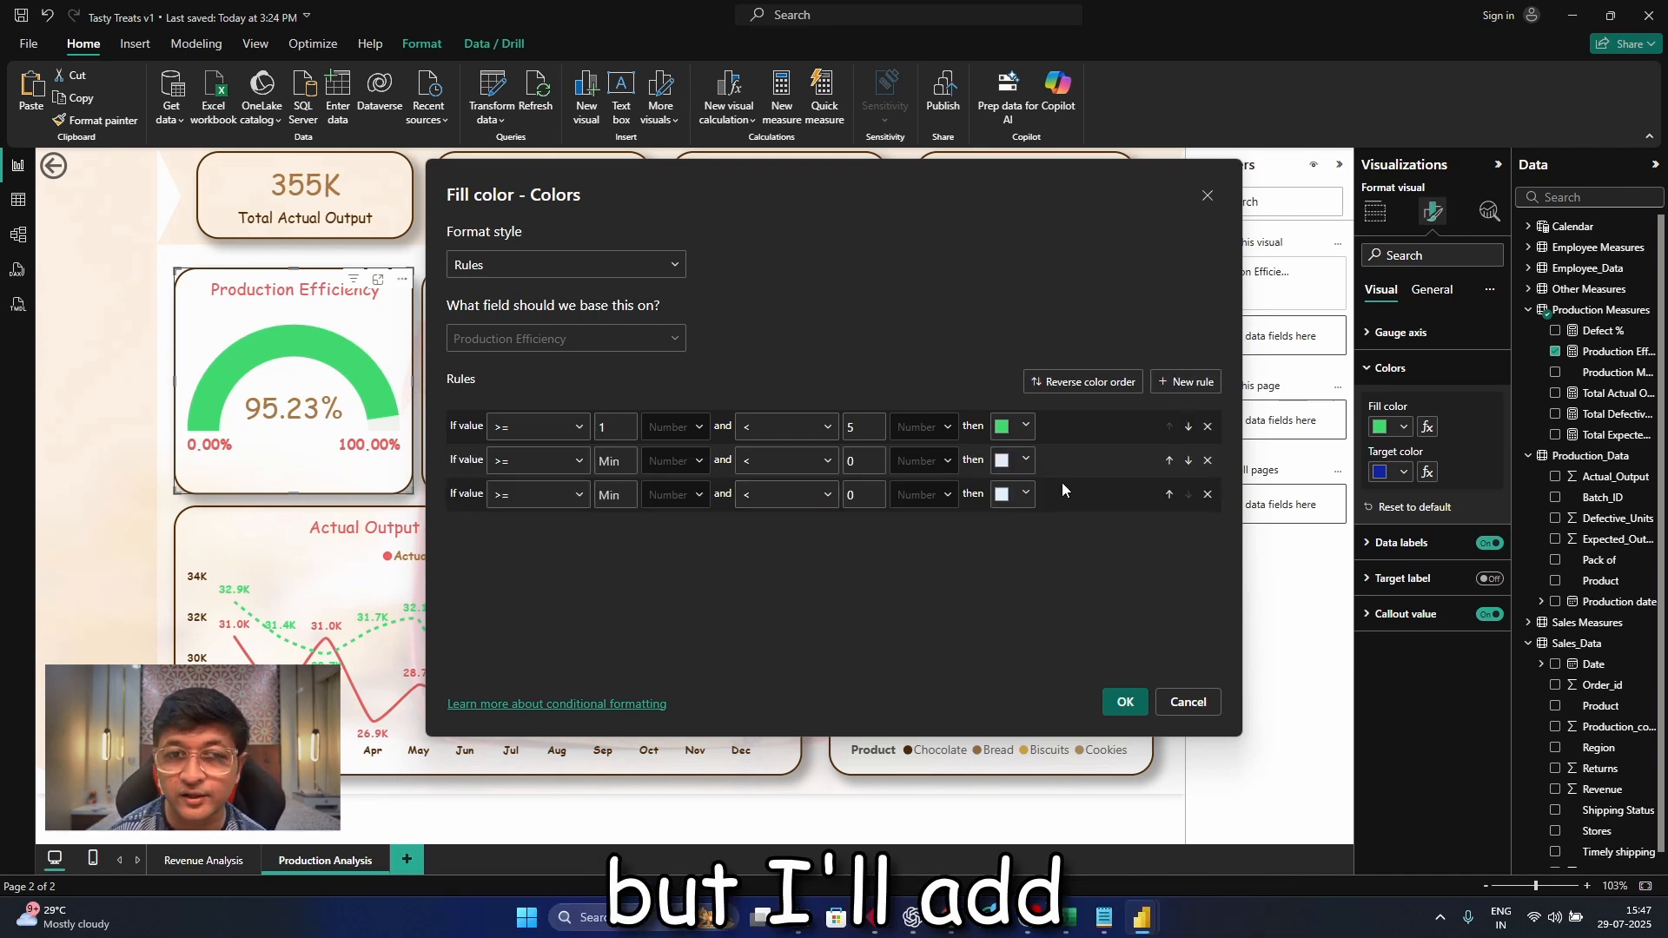
left_click(1209, 495)
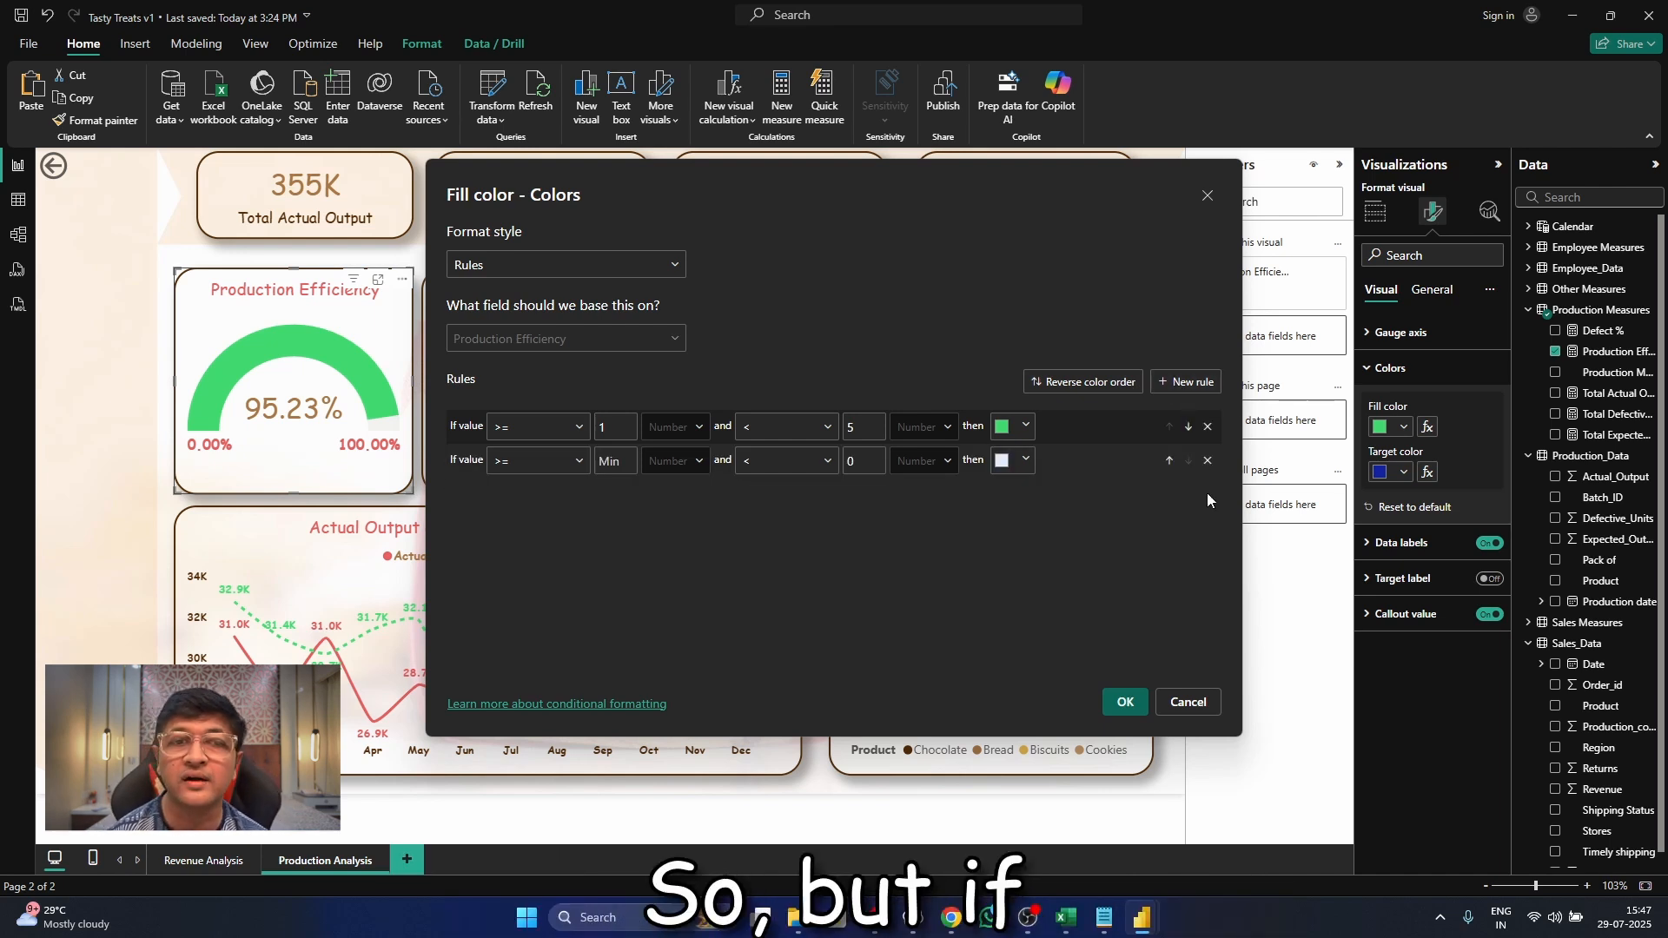
left_click(578, 462)
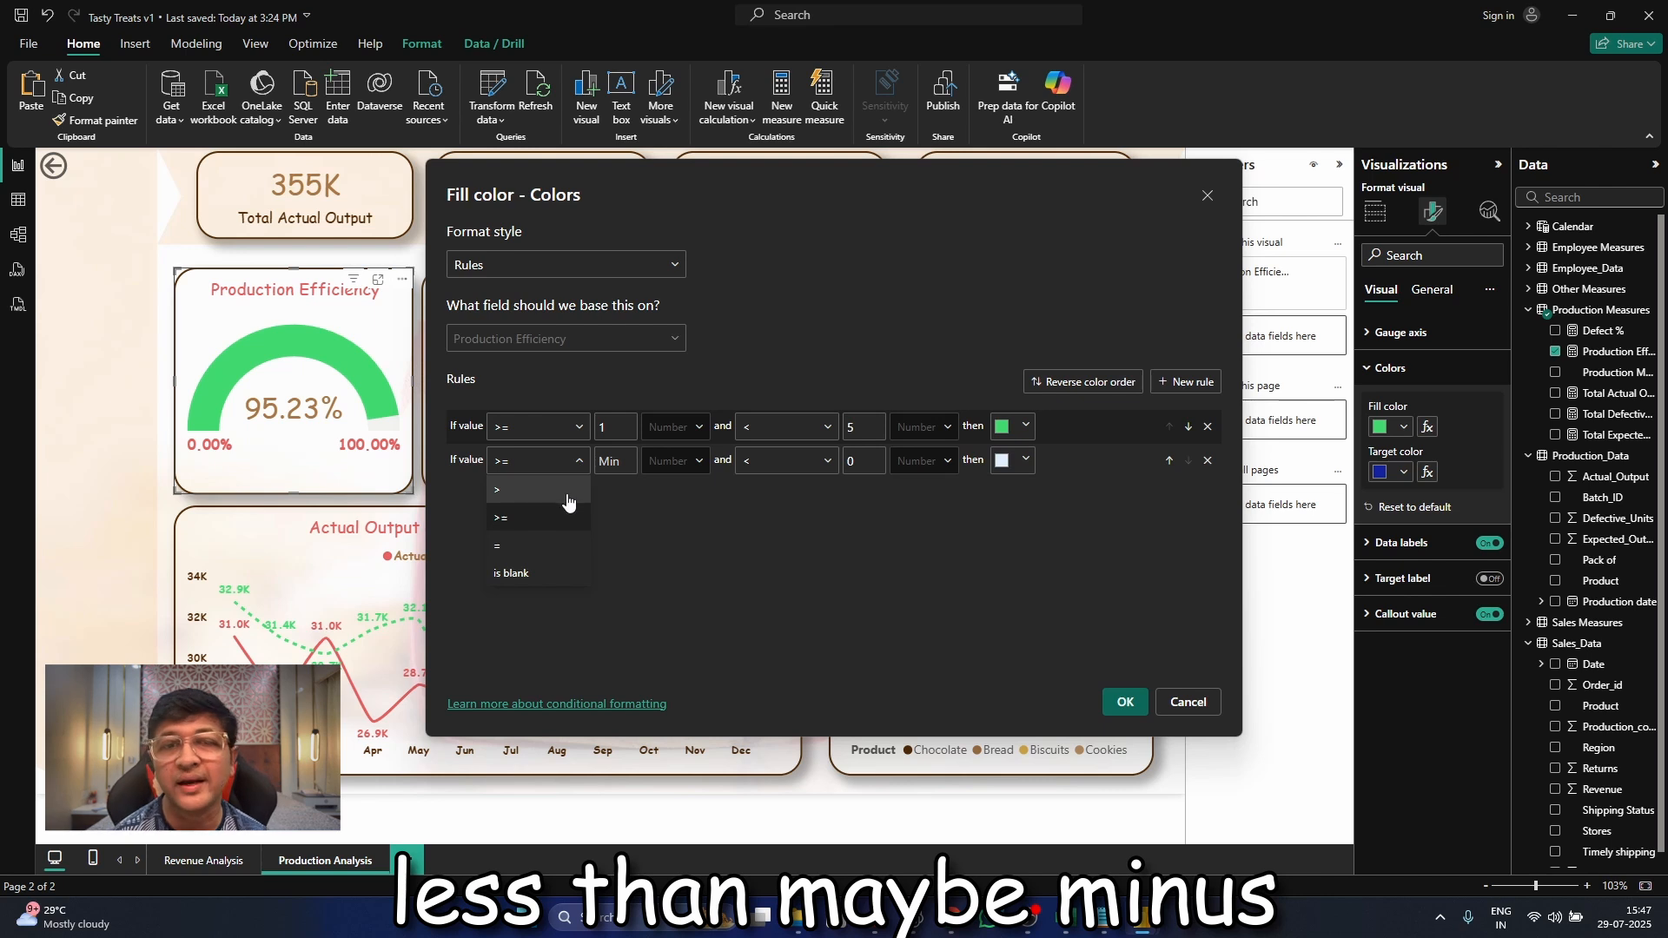
left_click(652, 476)
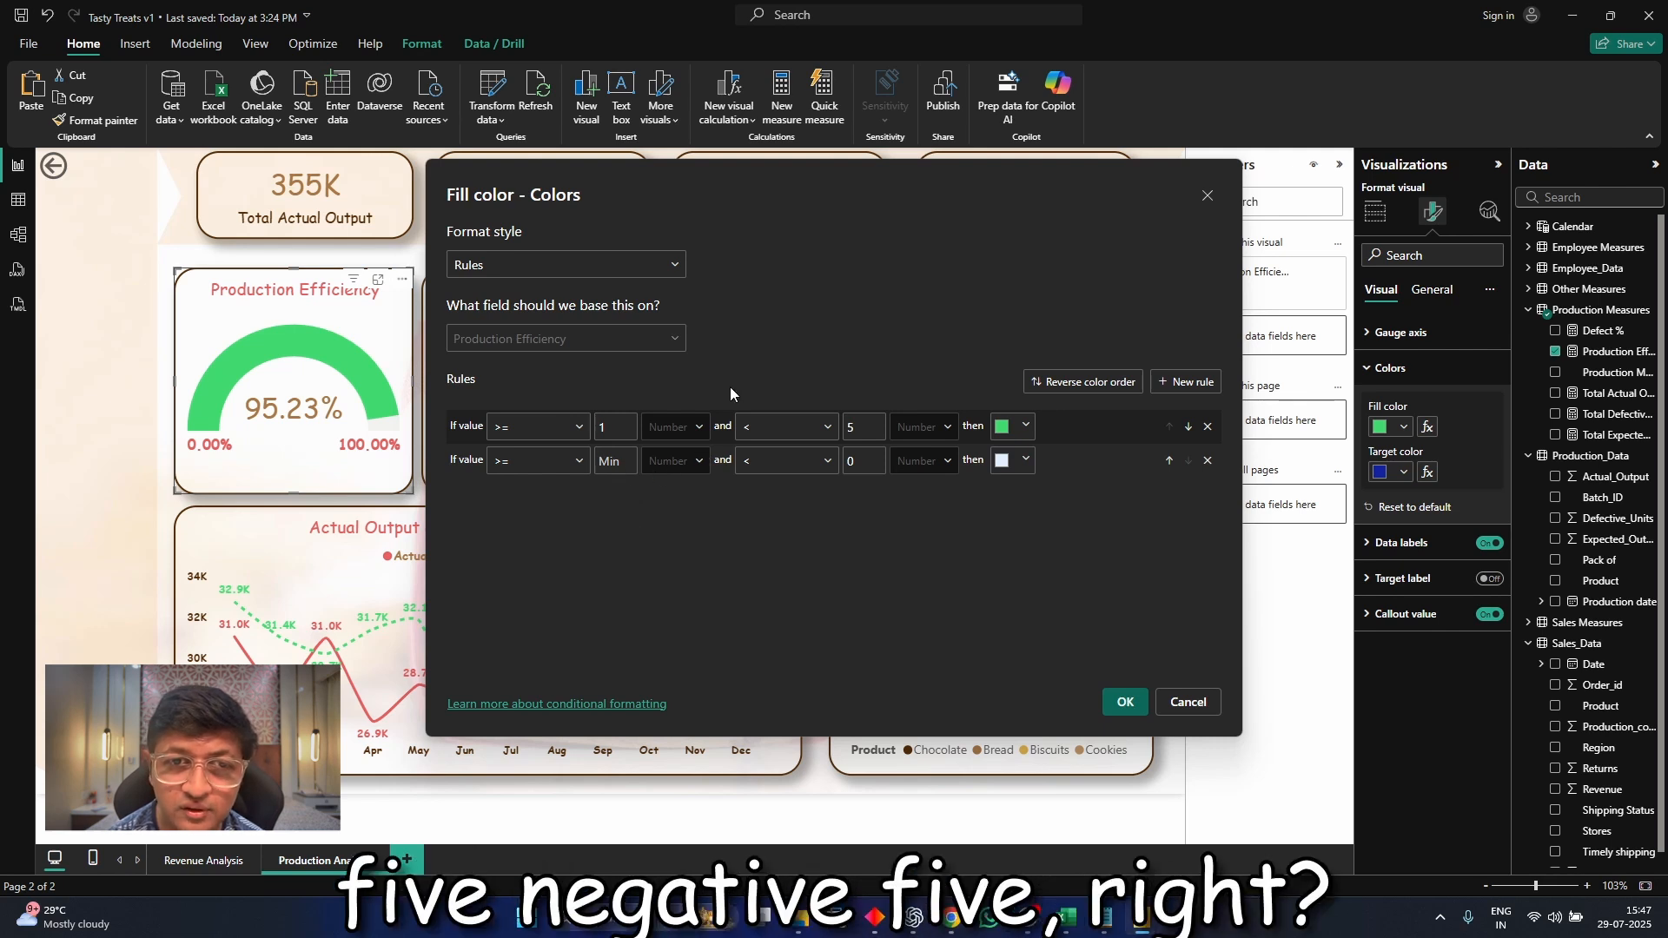
left_click(624, 465)
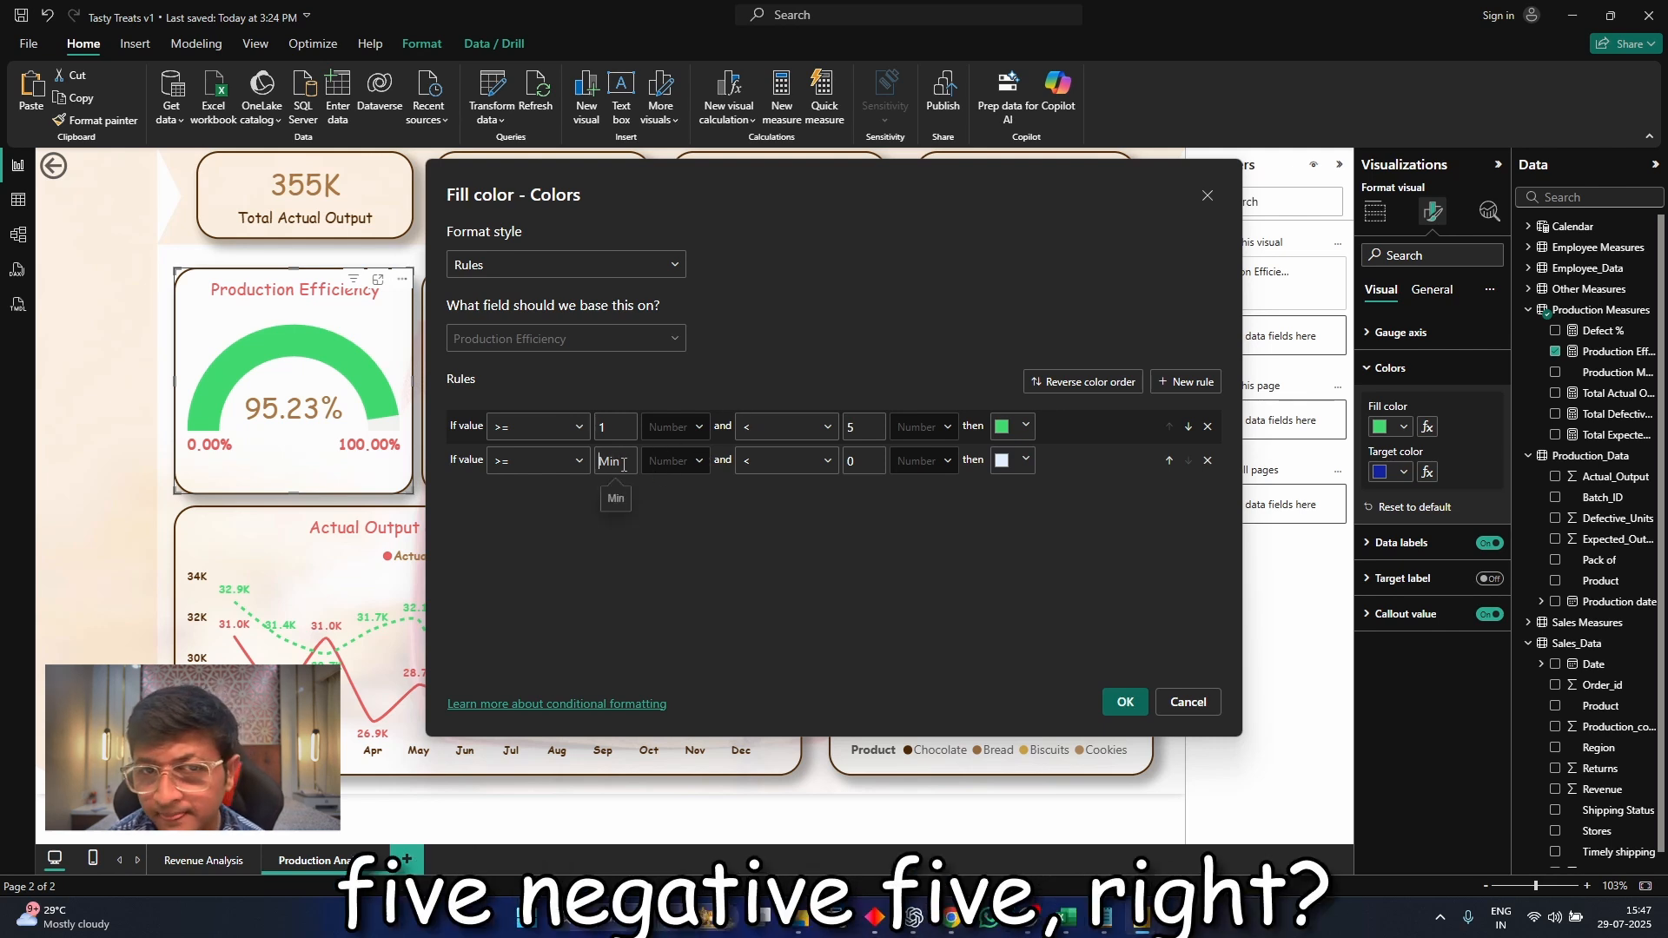
type("-5")
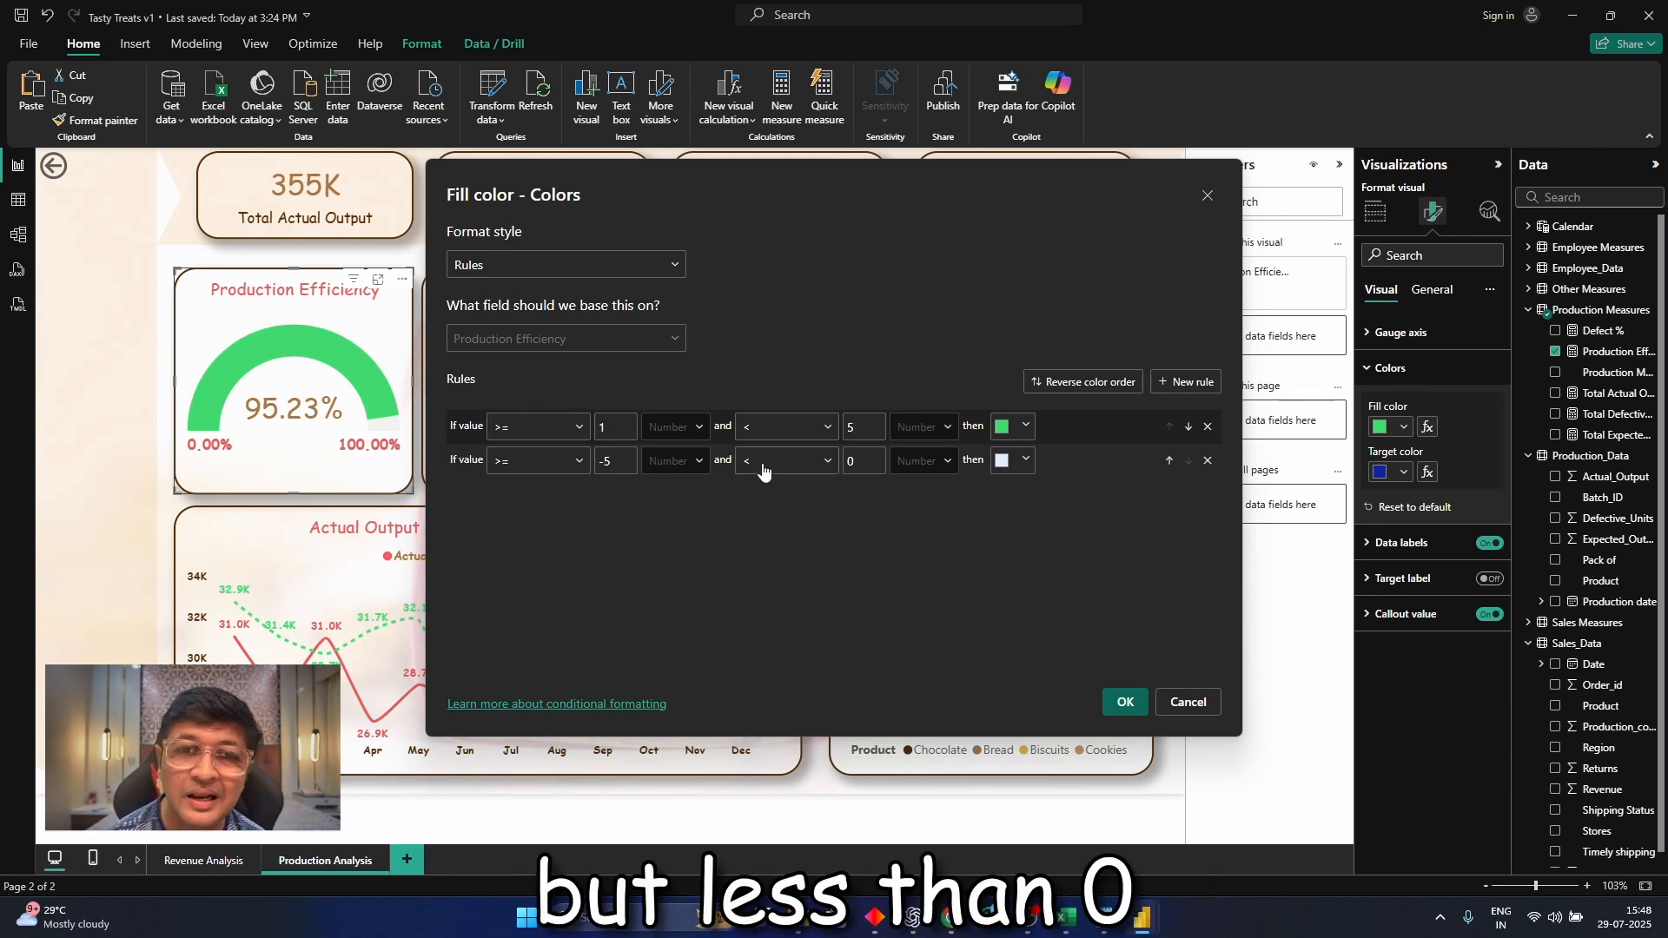
left_click(848, 460)
type(".99")
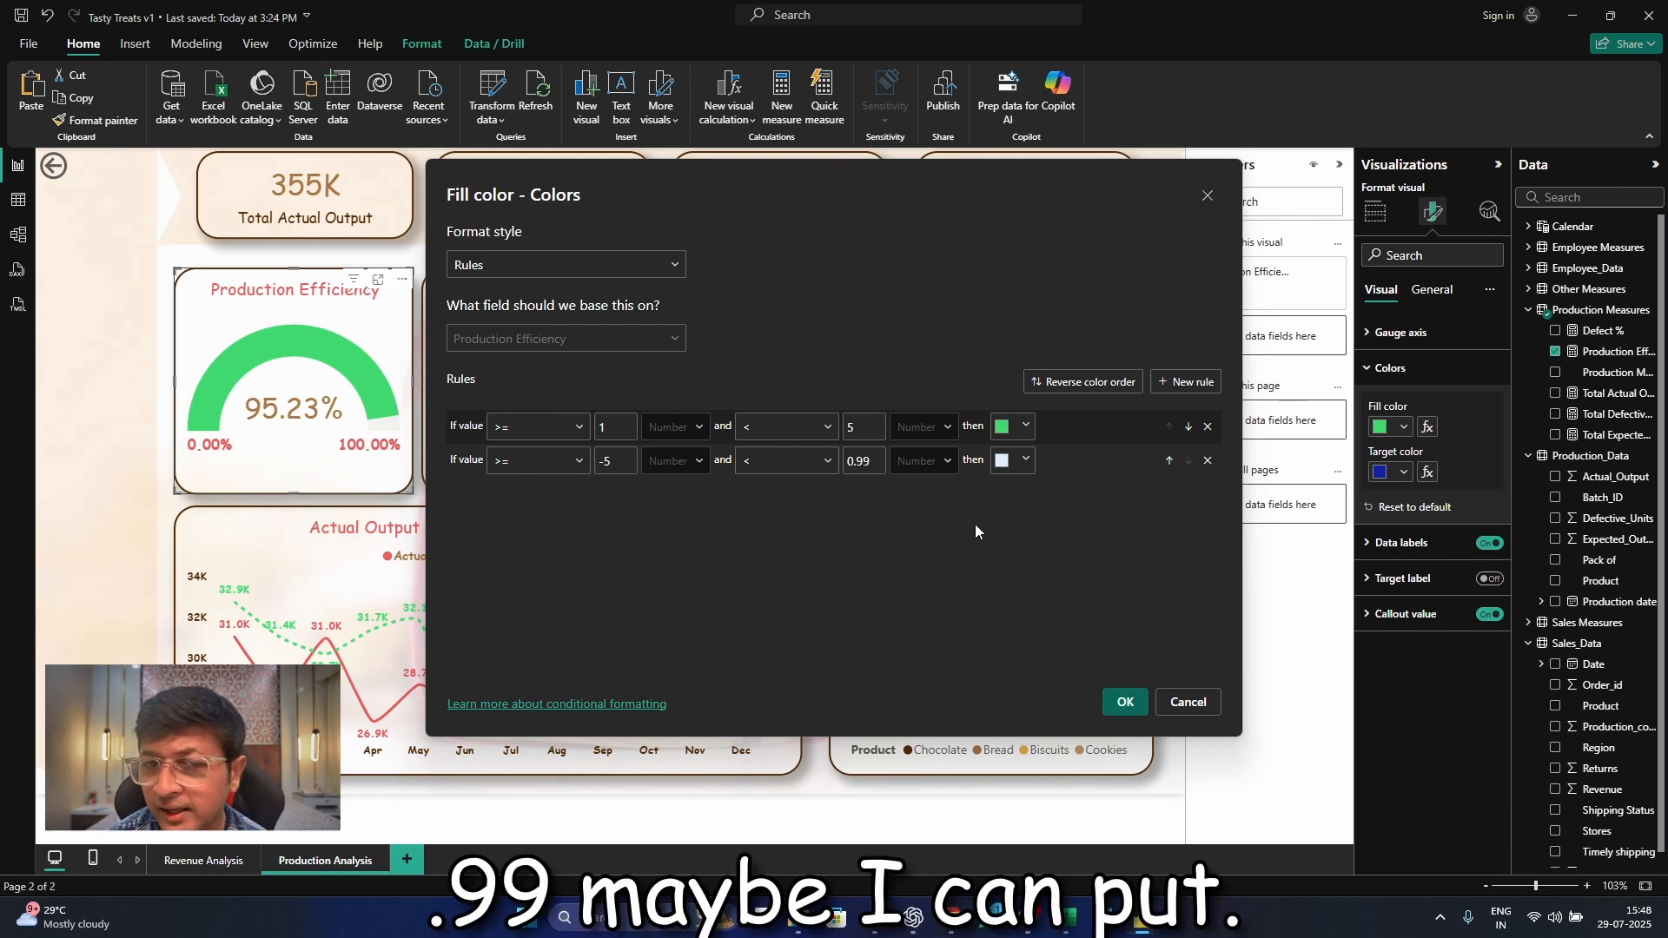
Give the second rule (>= -5 and < 0.99) the red e4154c from the color notes and apply the fill color rules
left_click(1015, 463)
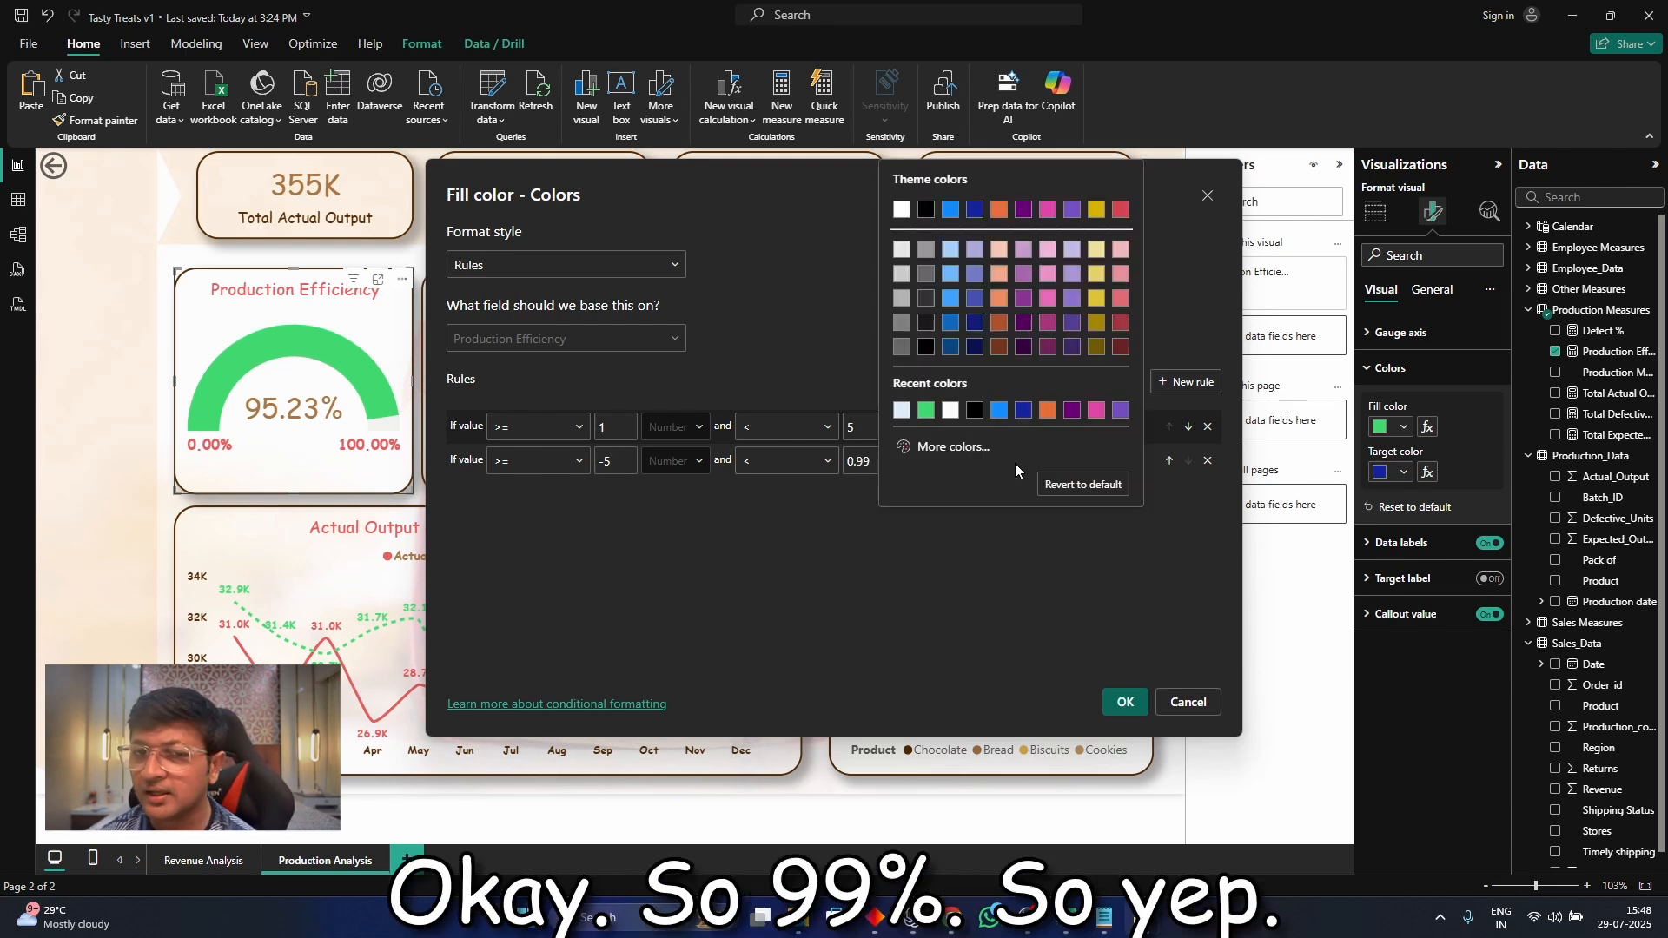
left_click(953, 447)
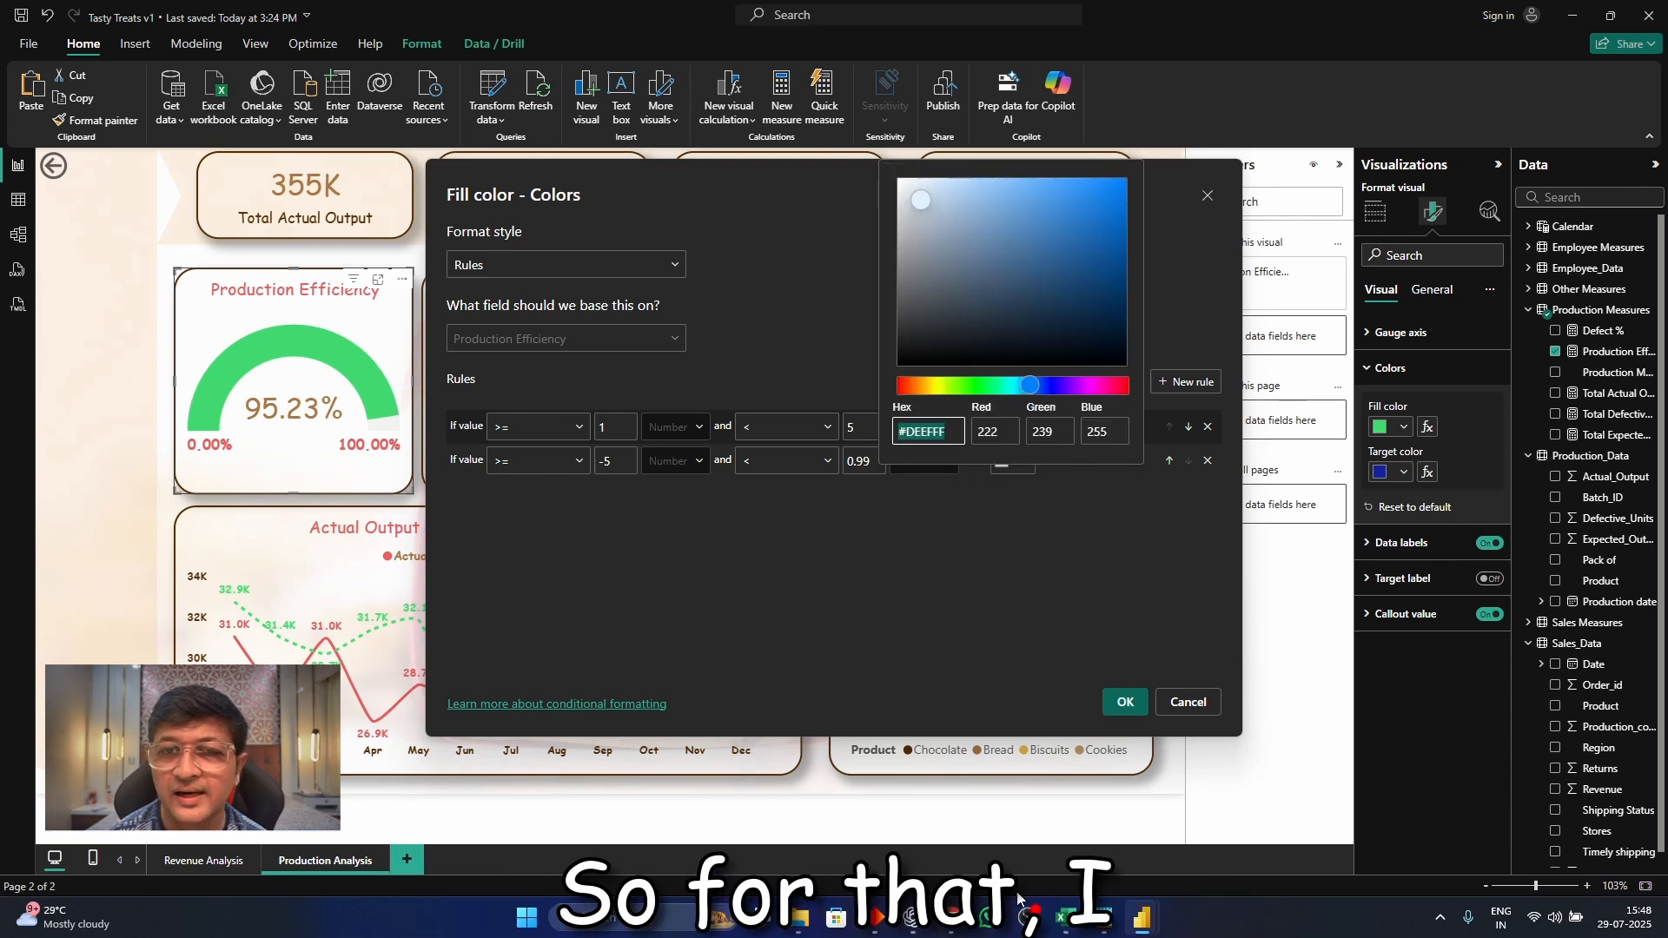
left_click(1105, 923)
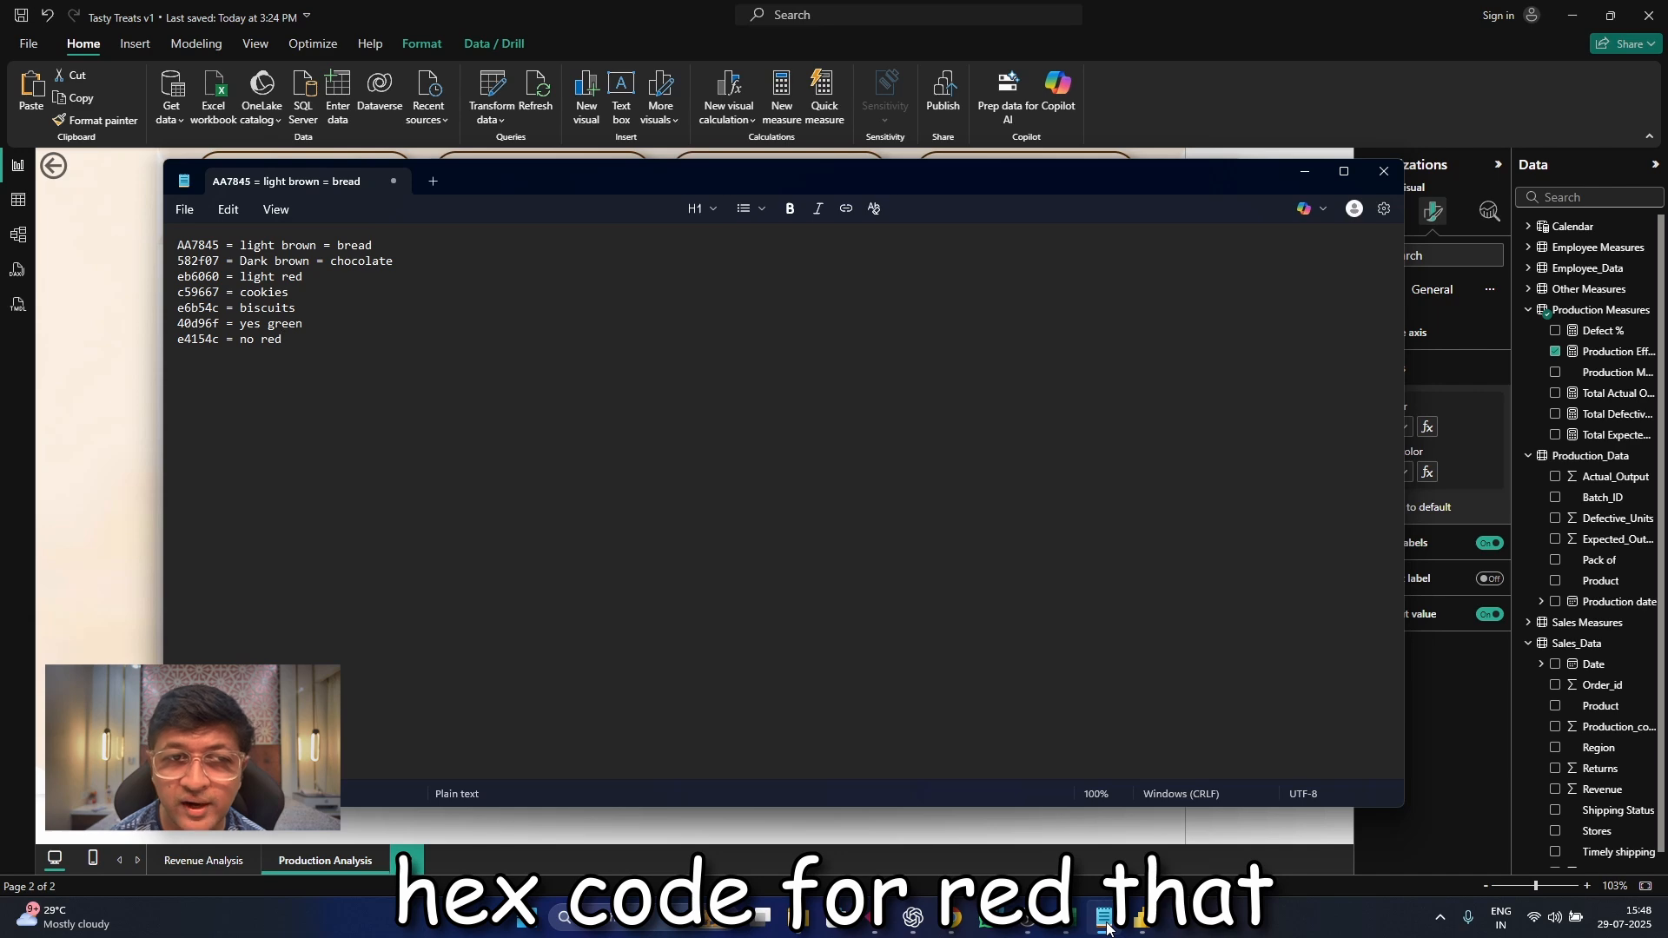
mouse_move(1138, 923)
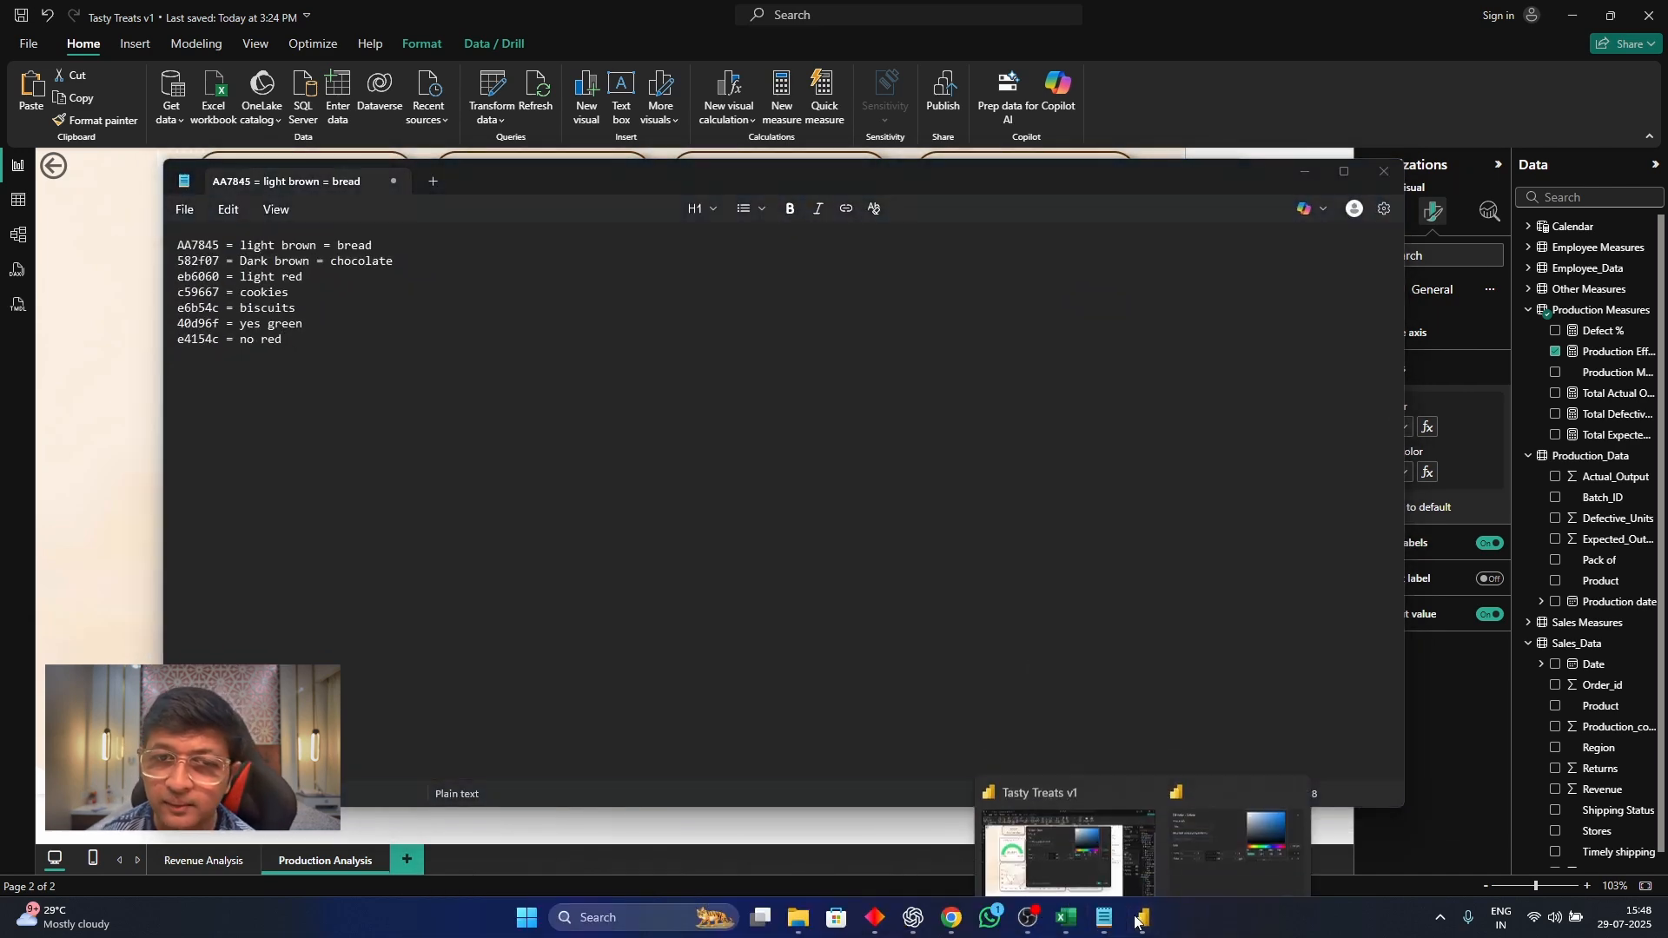
mouse_move(1096, 818)
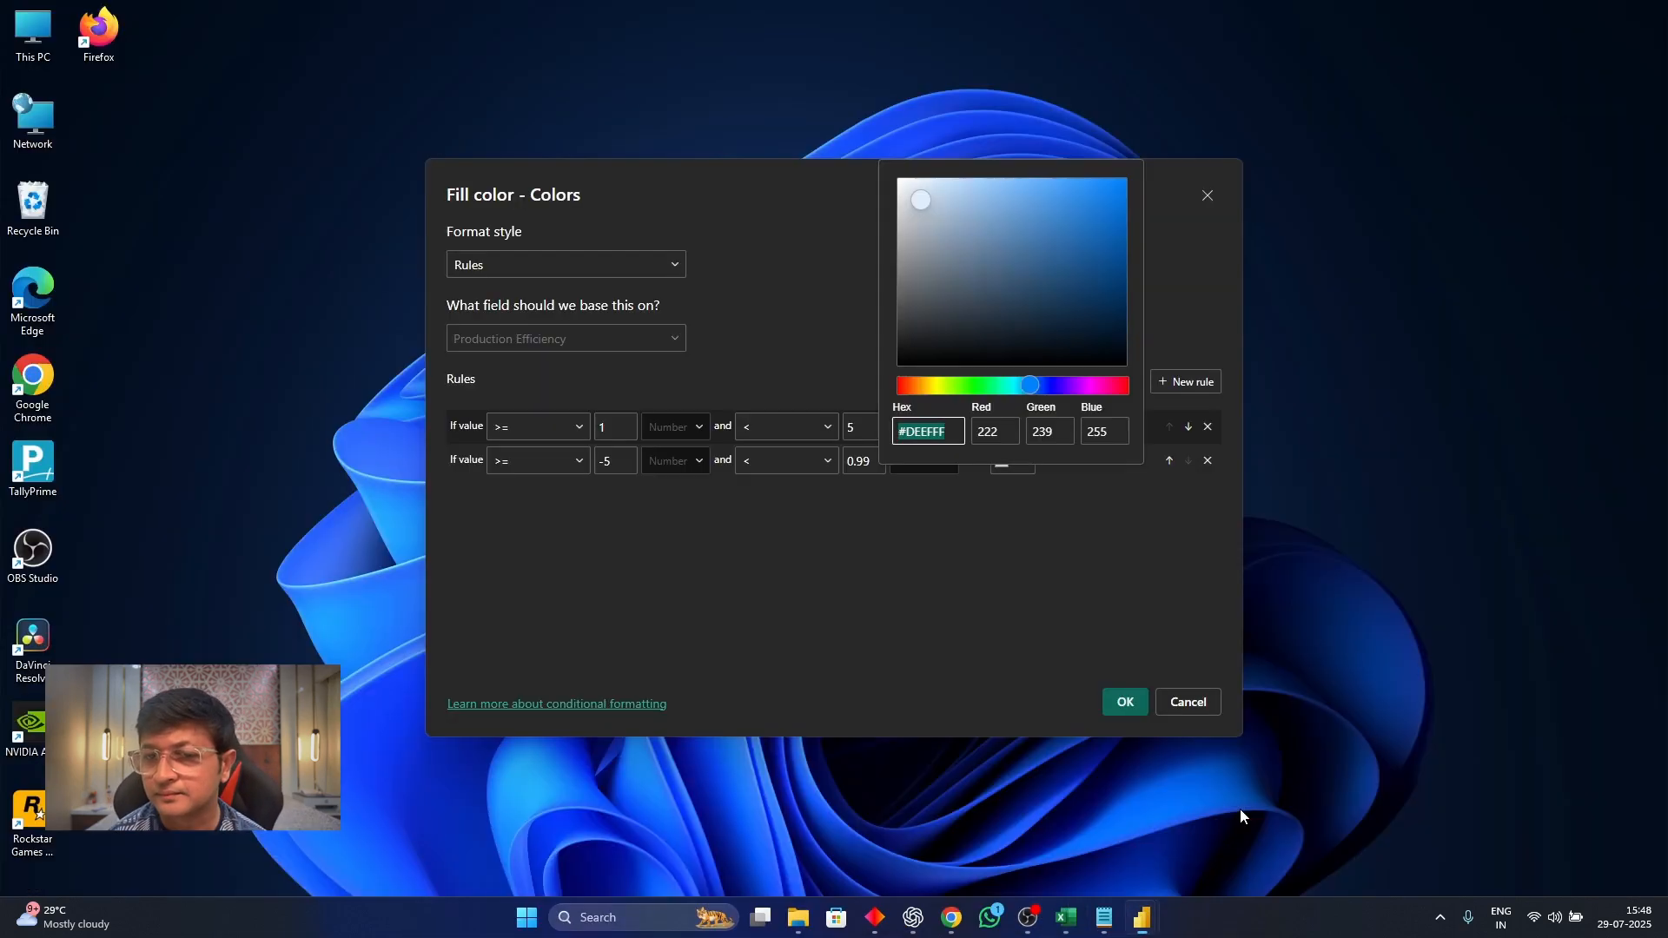
left_click(1239, 810)
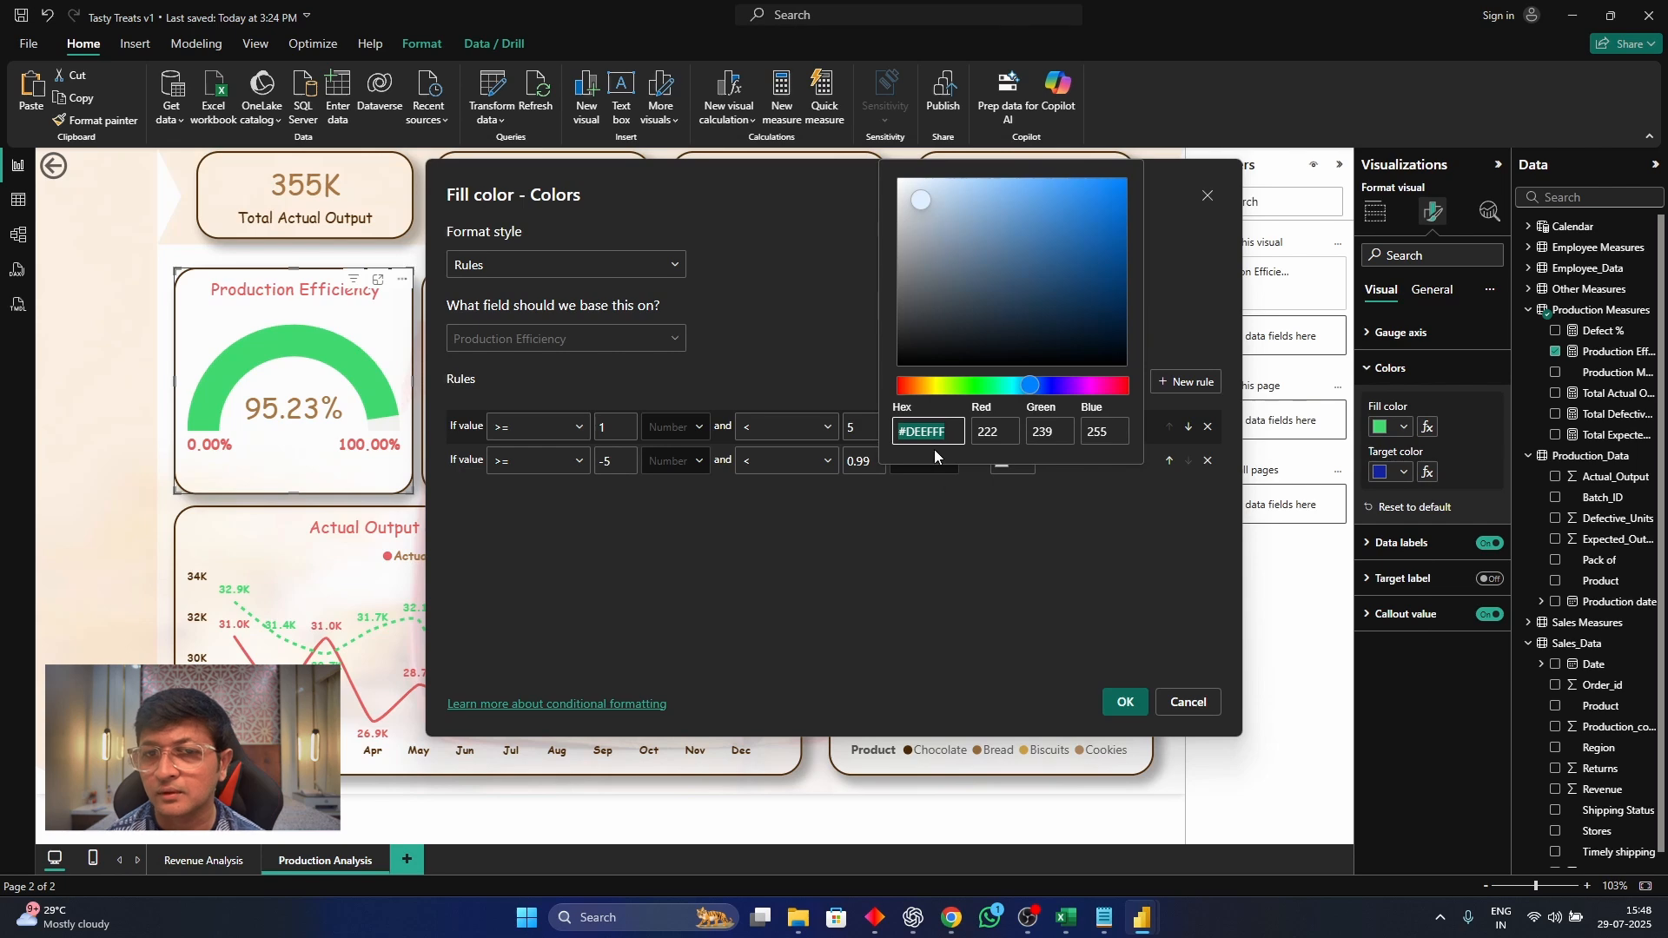
type("e4154c")
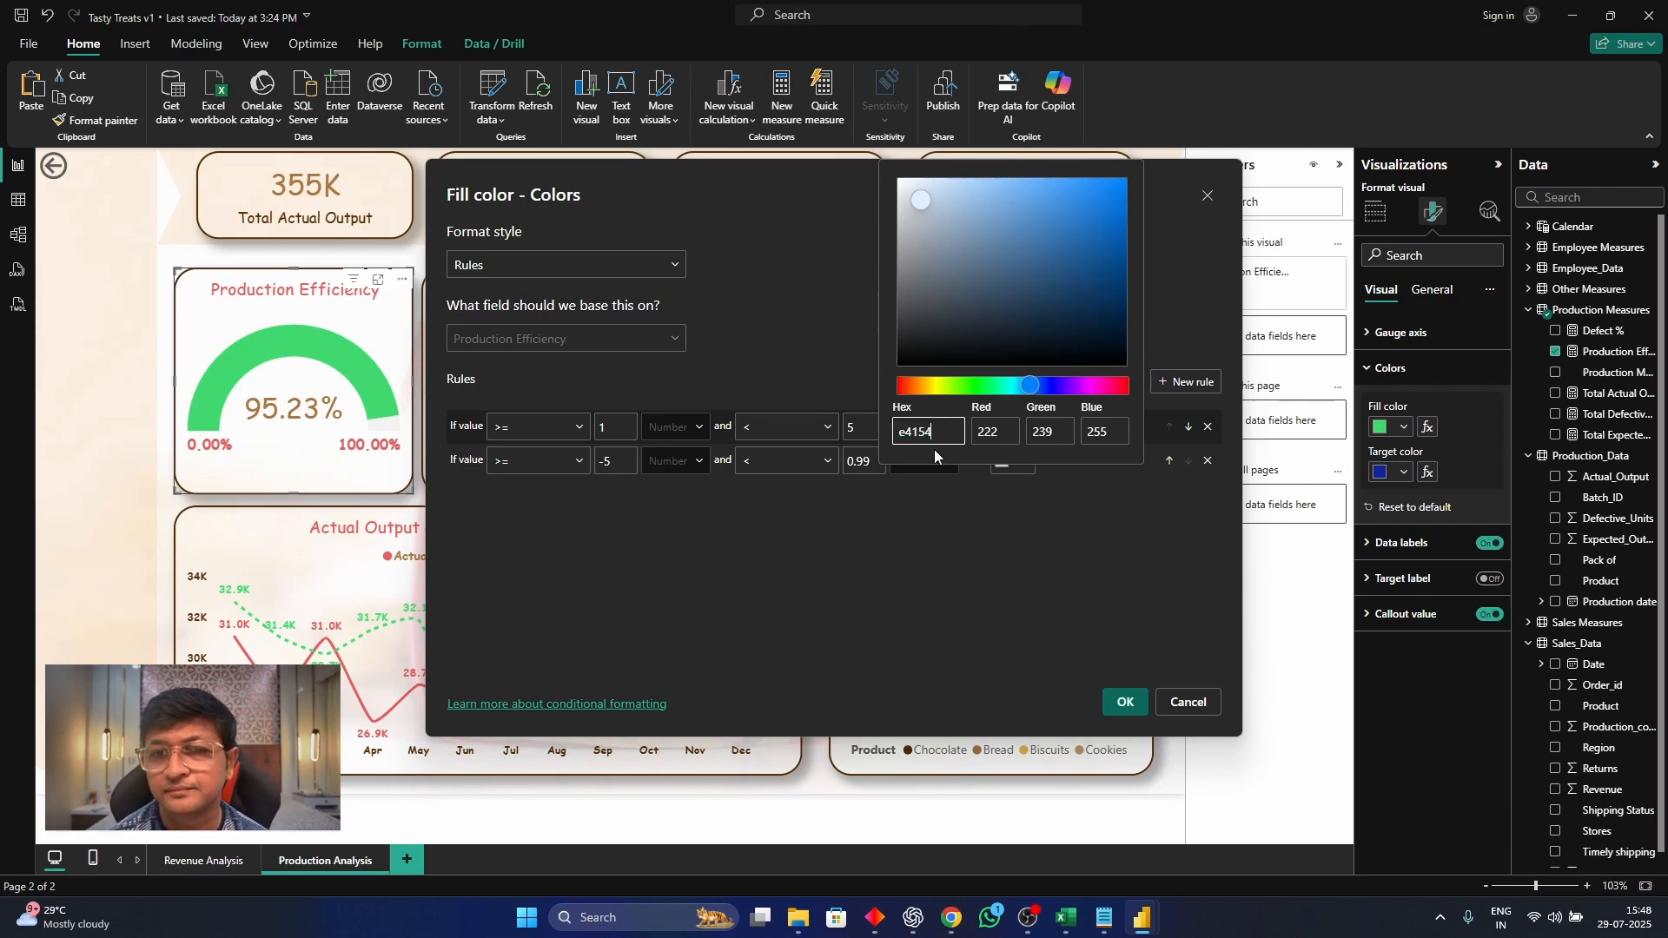
left_click(932, 536)
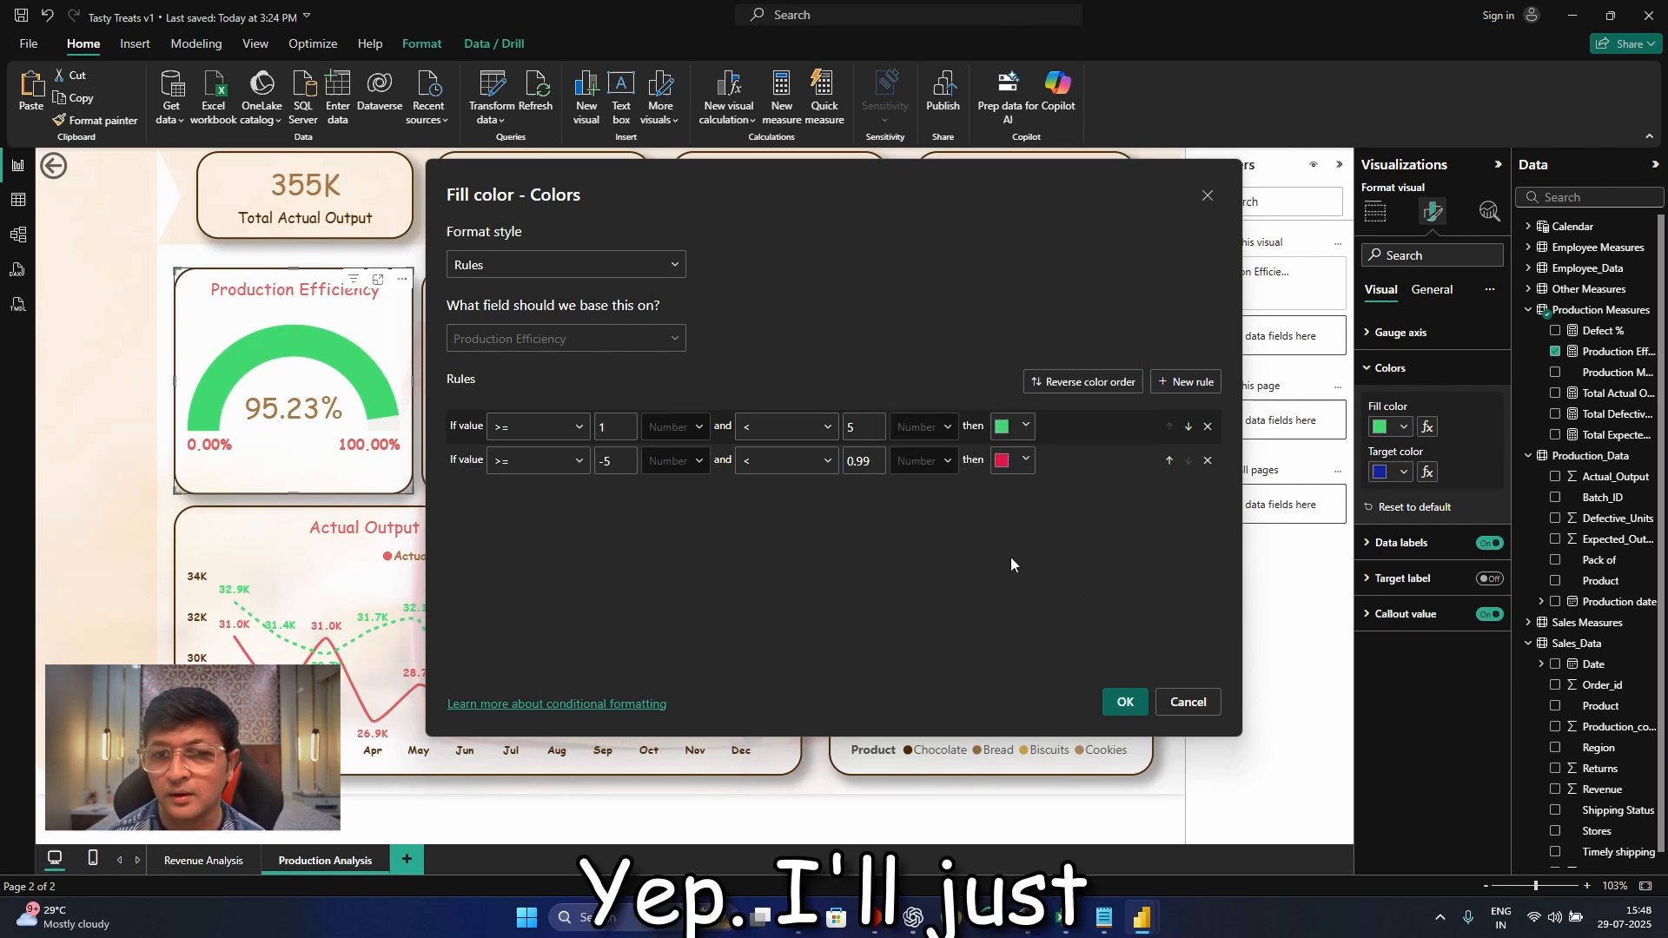
left_click(1126, 695)
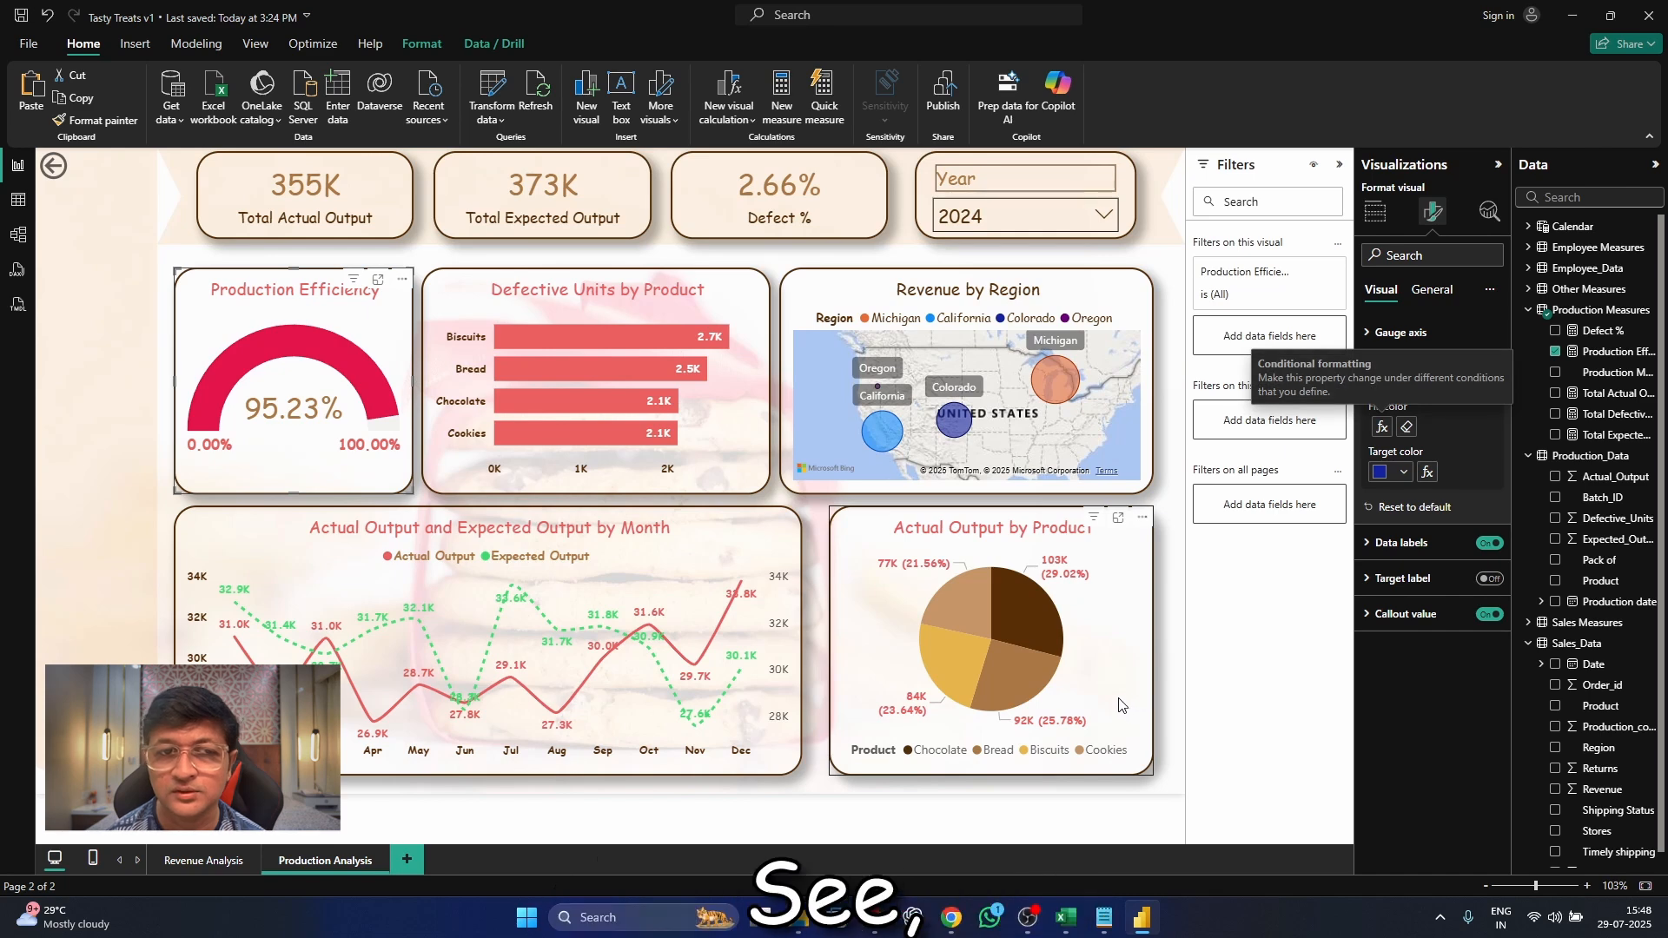
Check the Production Efficiency gauge's color by switching the Year slicer to 2025 and back to 2024
left_click(1034, 215)
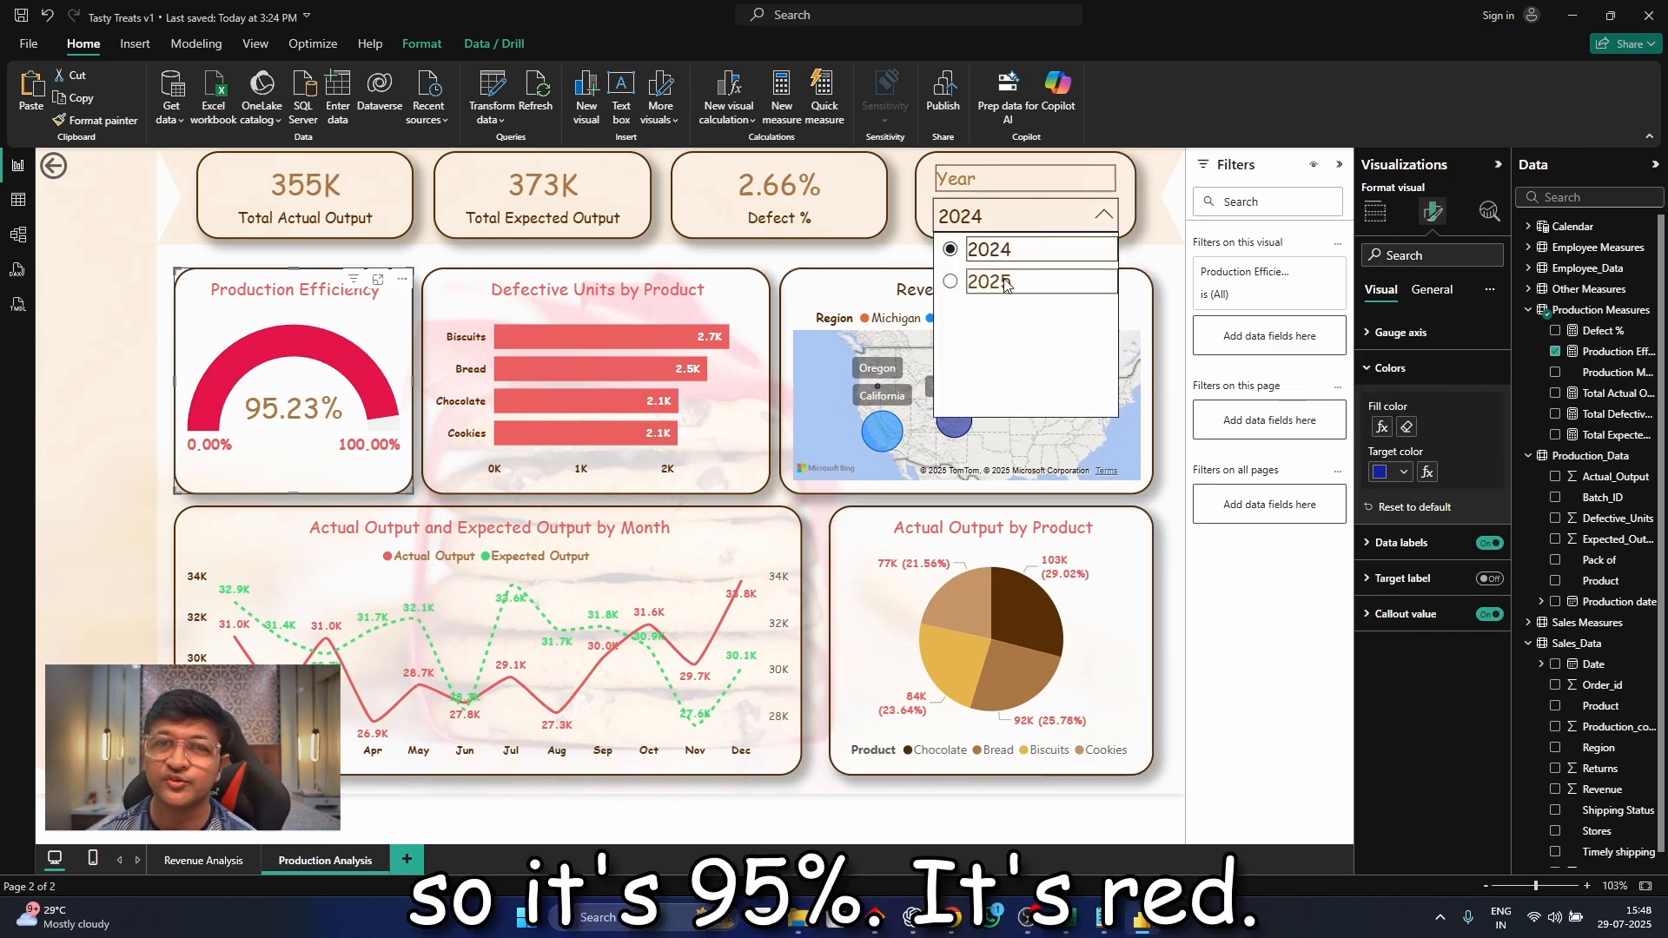
left_click(1004, 283)
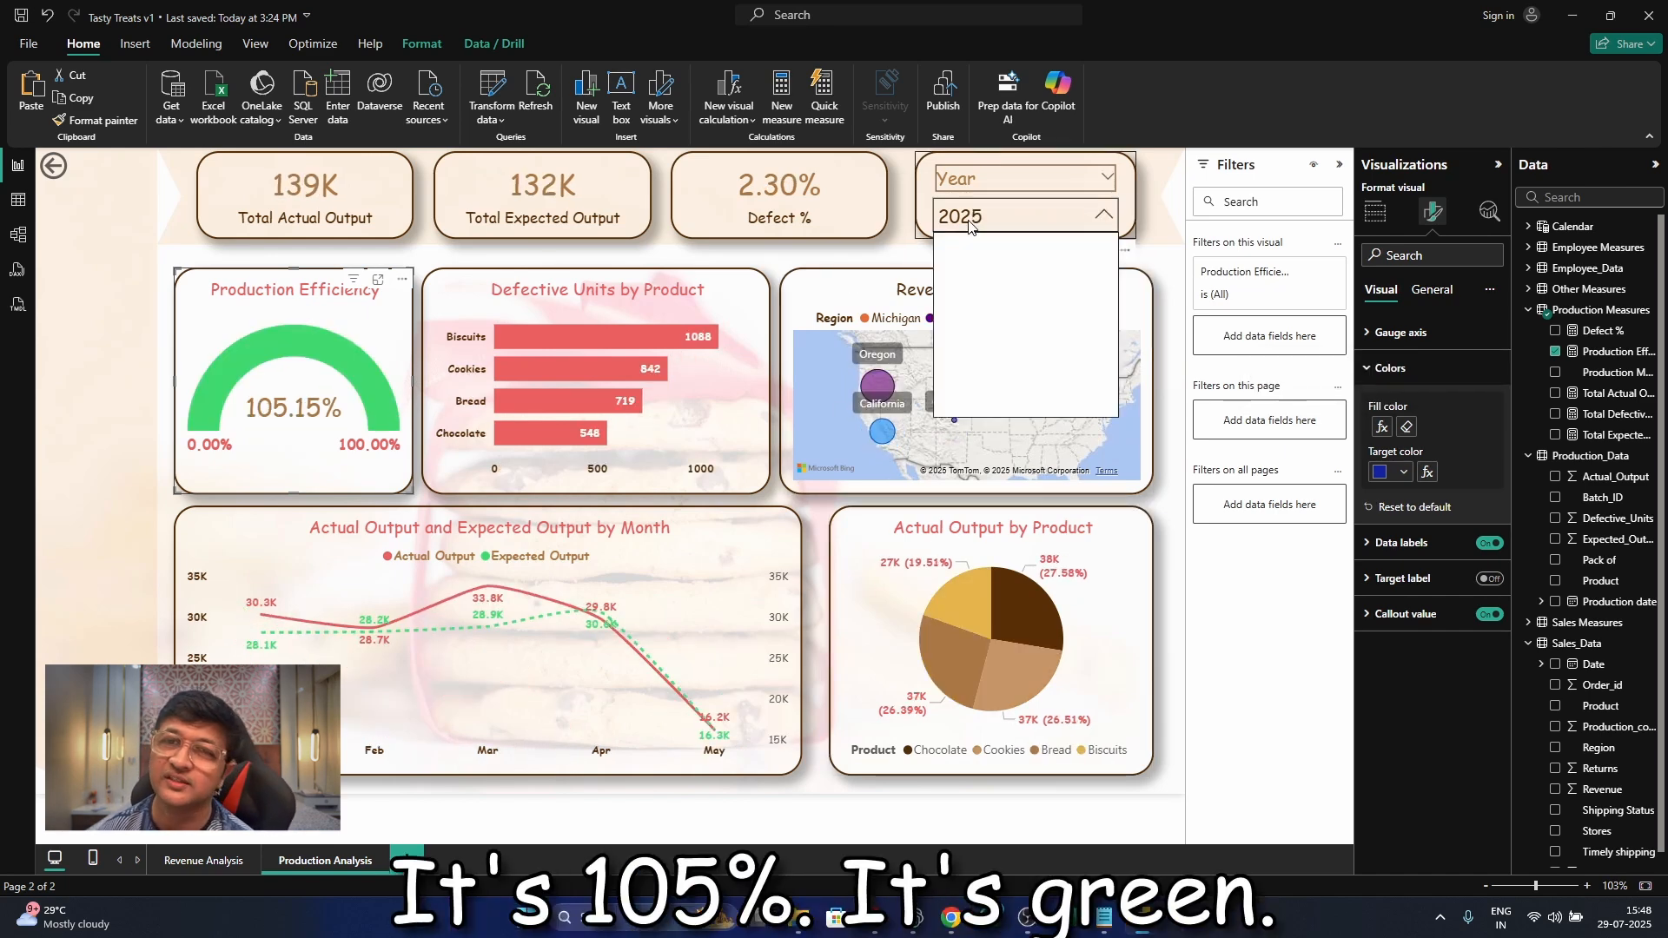
left_click(972, 243)
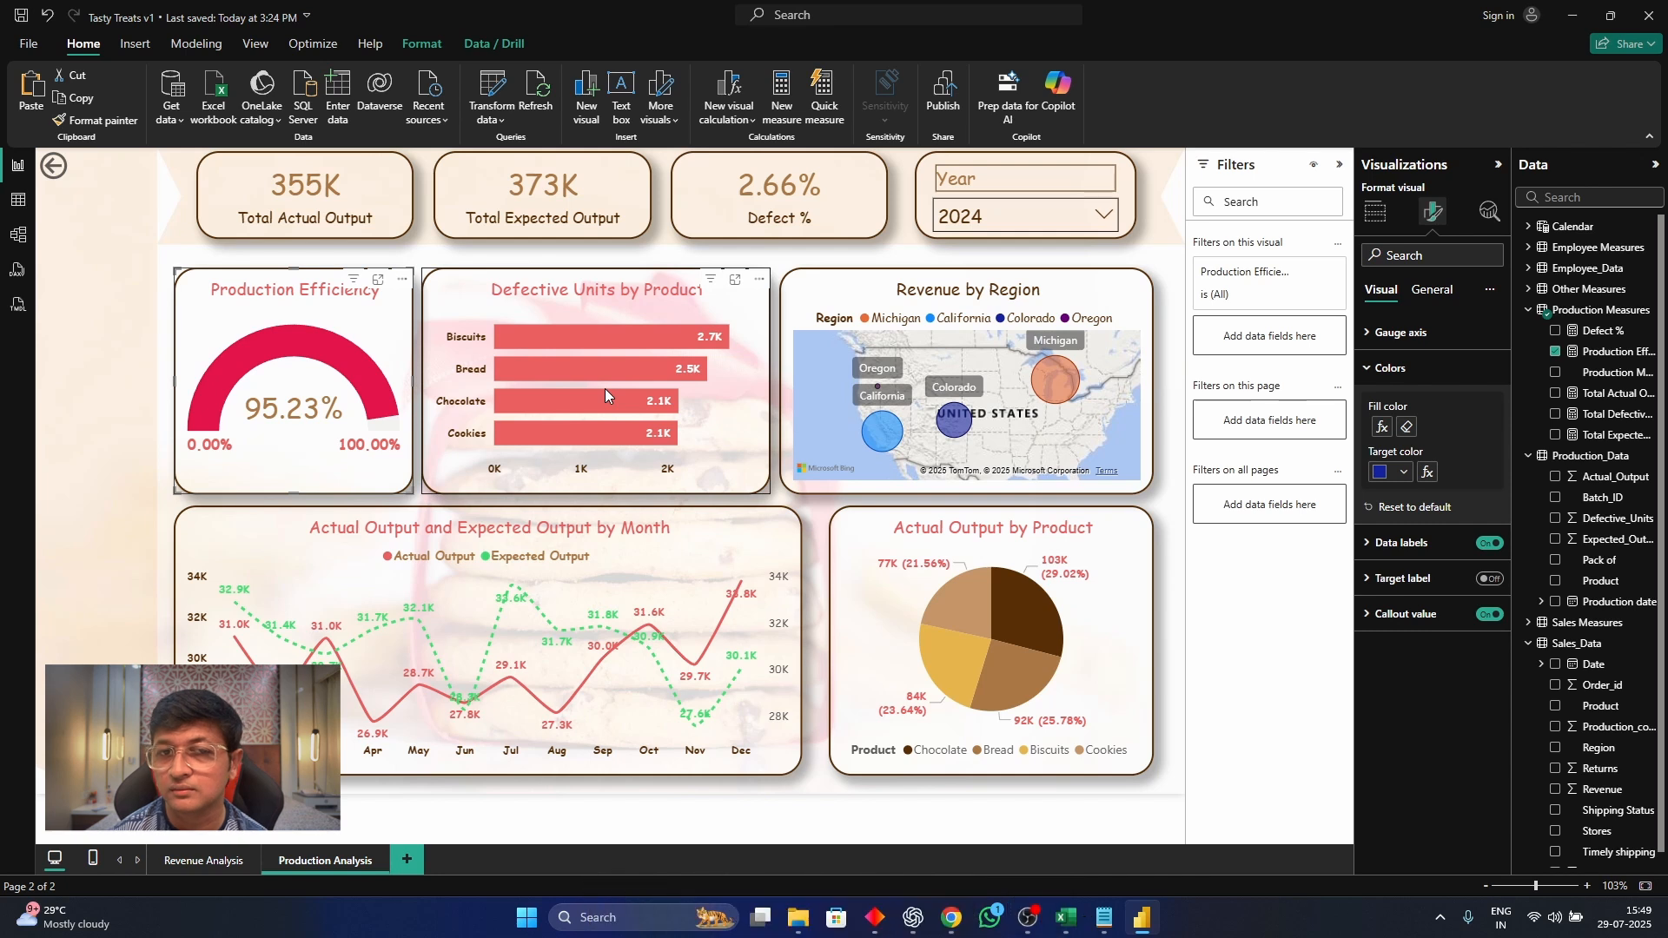
Replace the Revenue by Region map with a copy of the Actual Output by Product pie chart, shortened to match the row's height
left_click(797, 301)
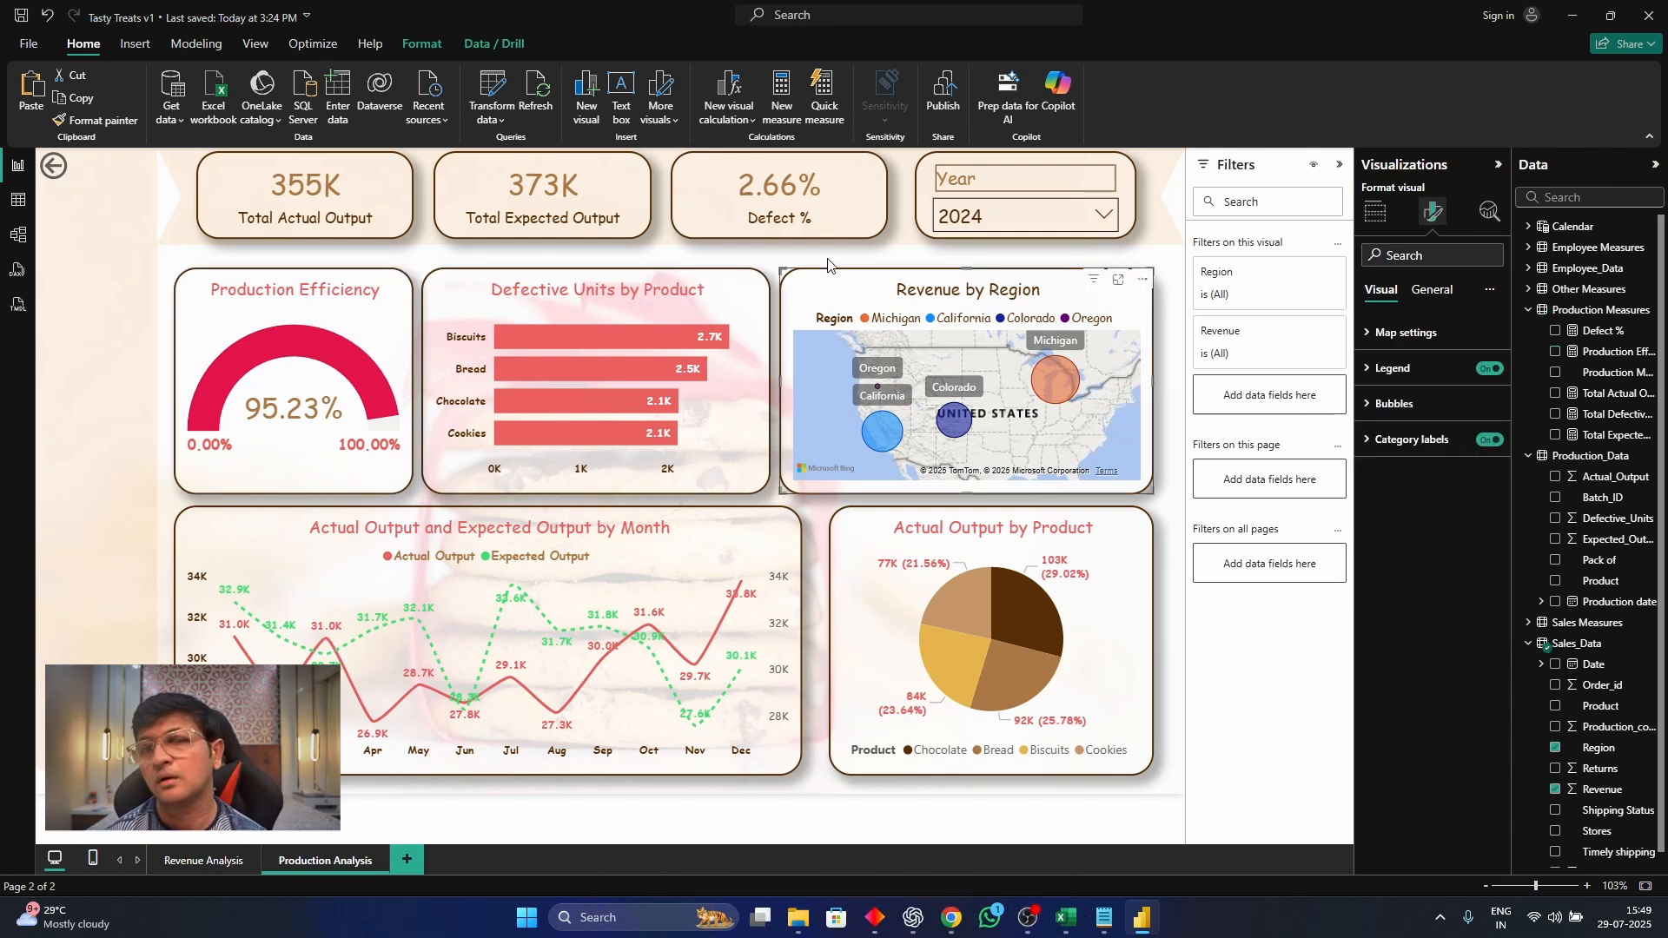
key("Delete")
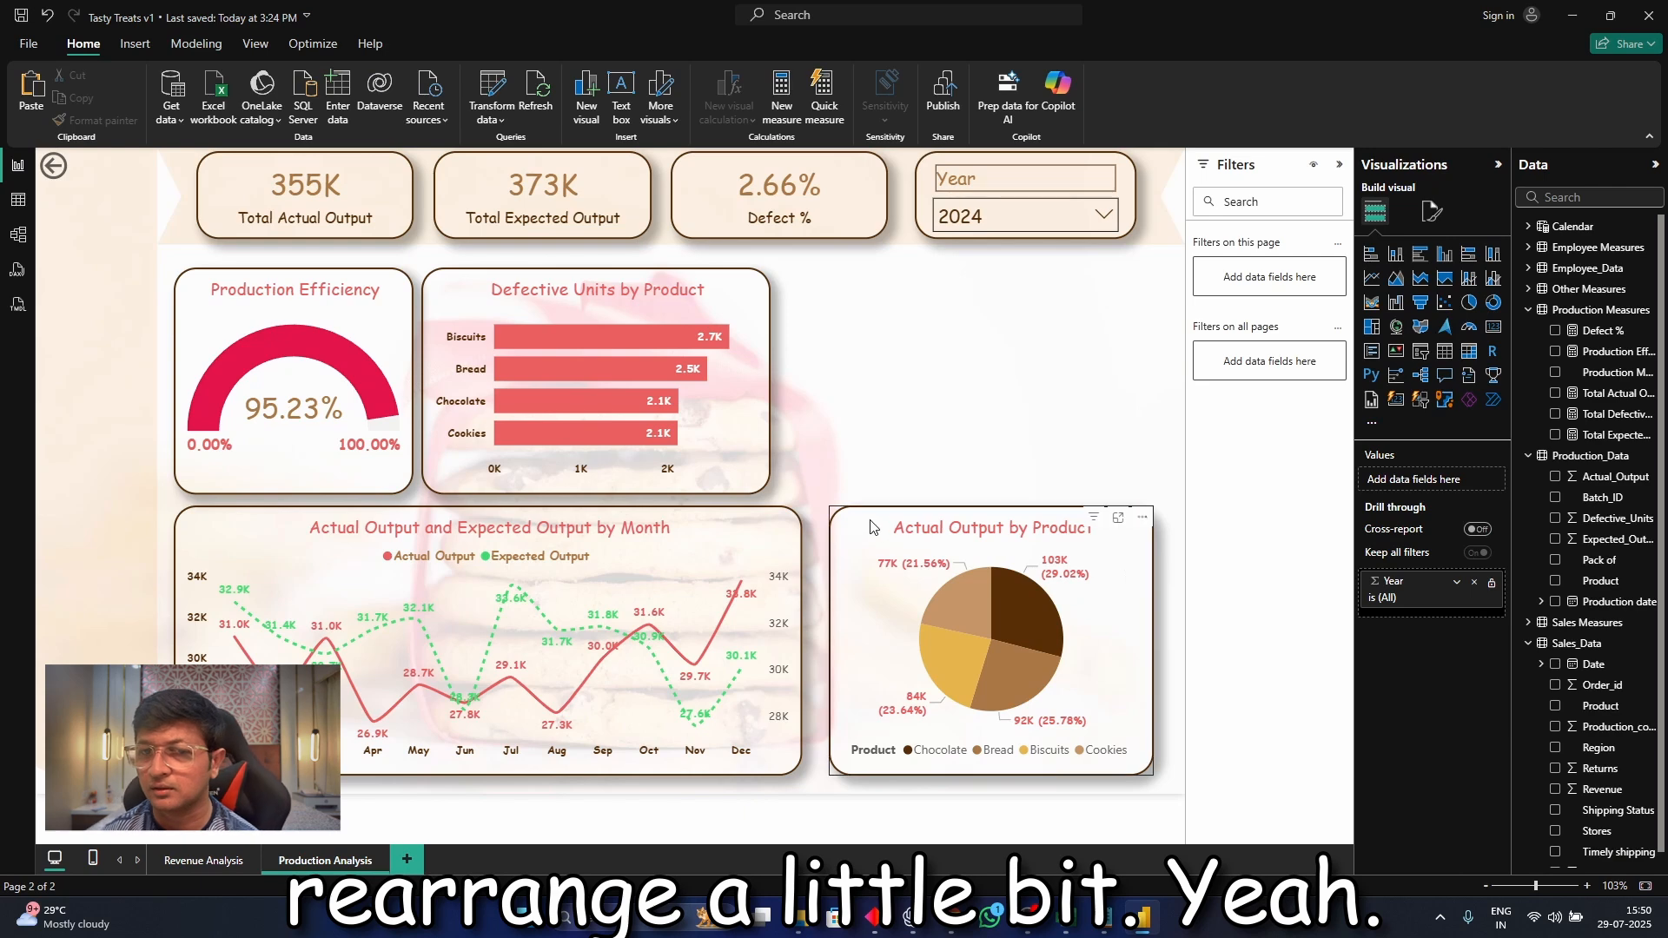
left_click(1077, 608)
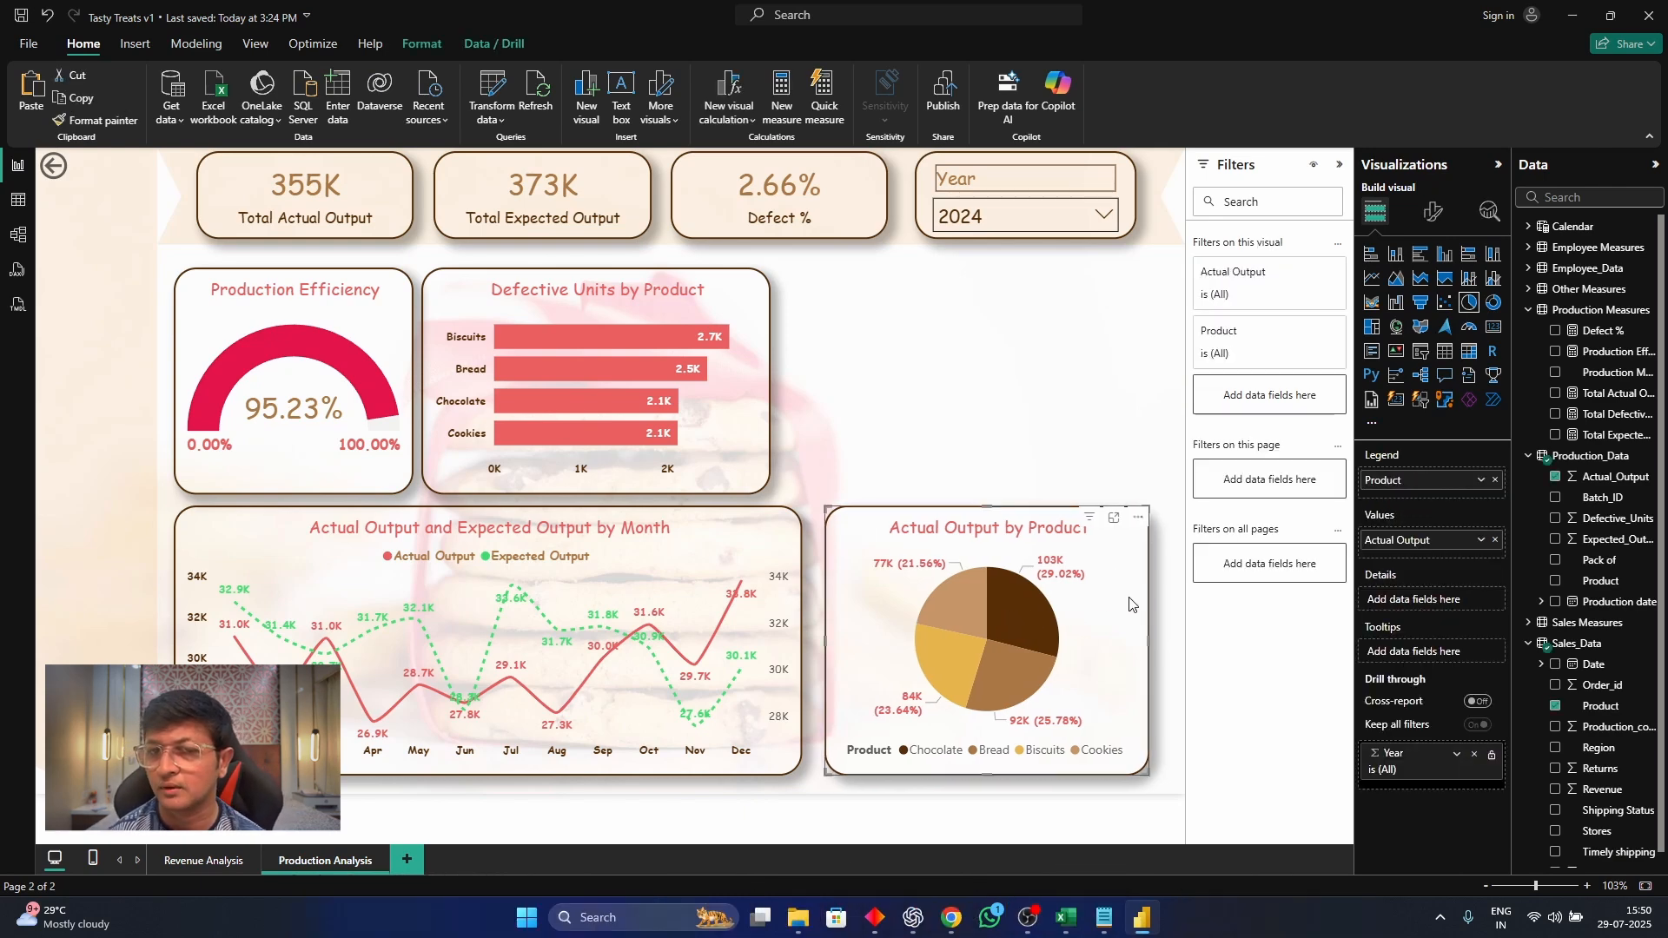
key("ctrl+c")
key("ctrl+v")
left_click_drag(871, 532, 853, 302)
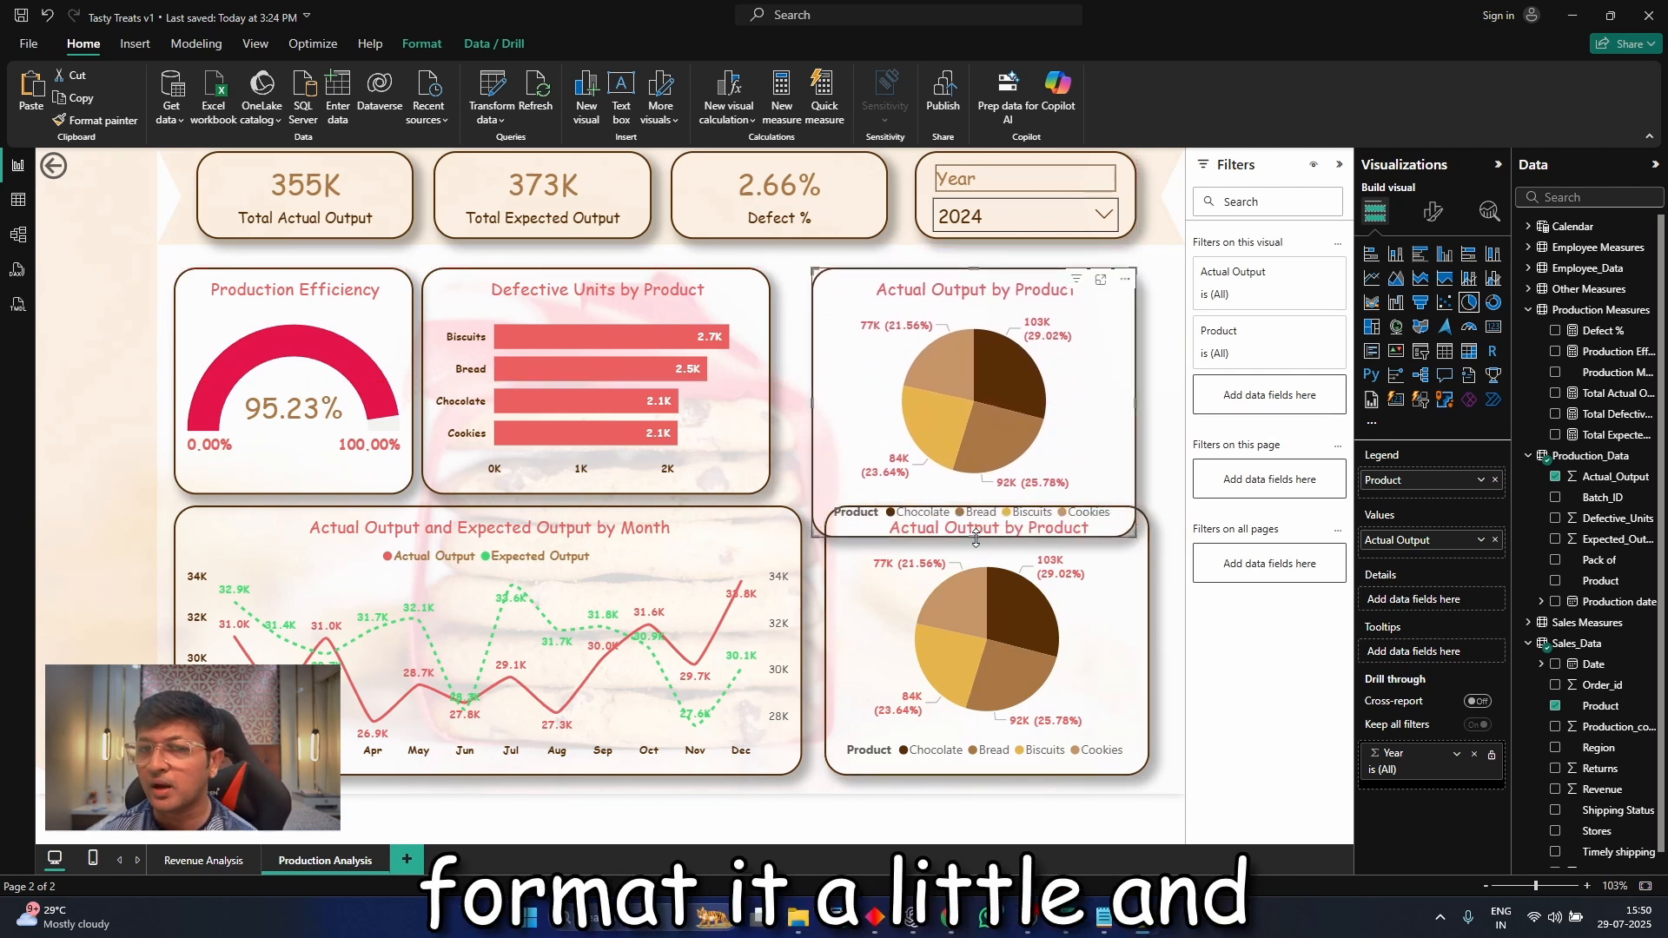
left_click_drag(981, 539, 980, 494)
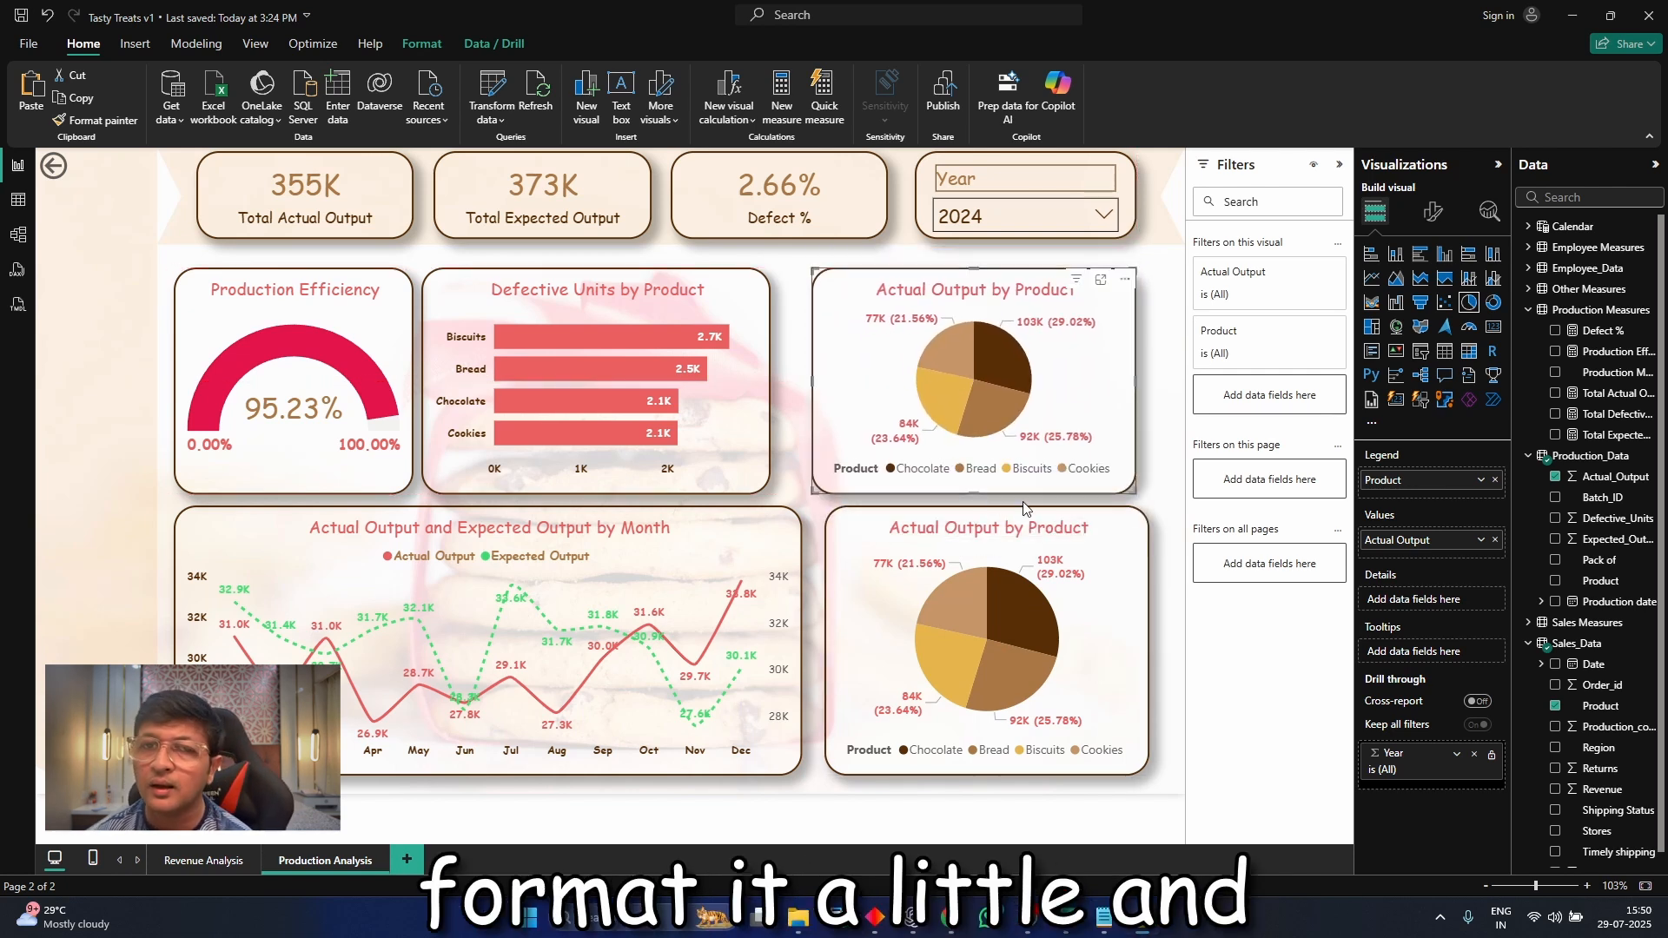
Try Expected_Output in place of Actual Output as the copied pie chart's value field
left_click(1496, 540)
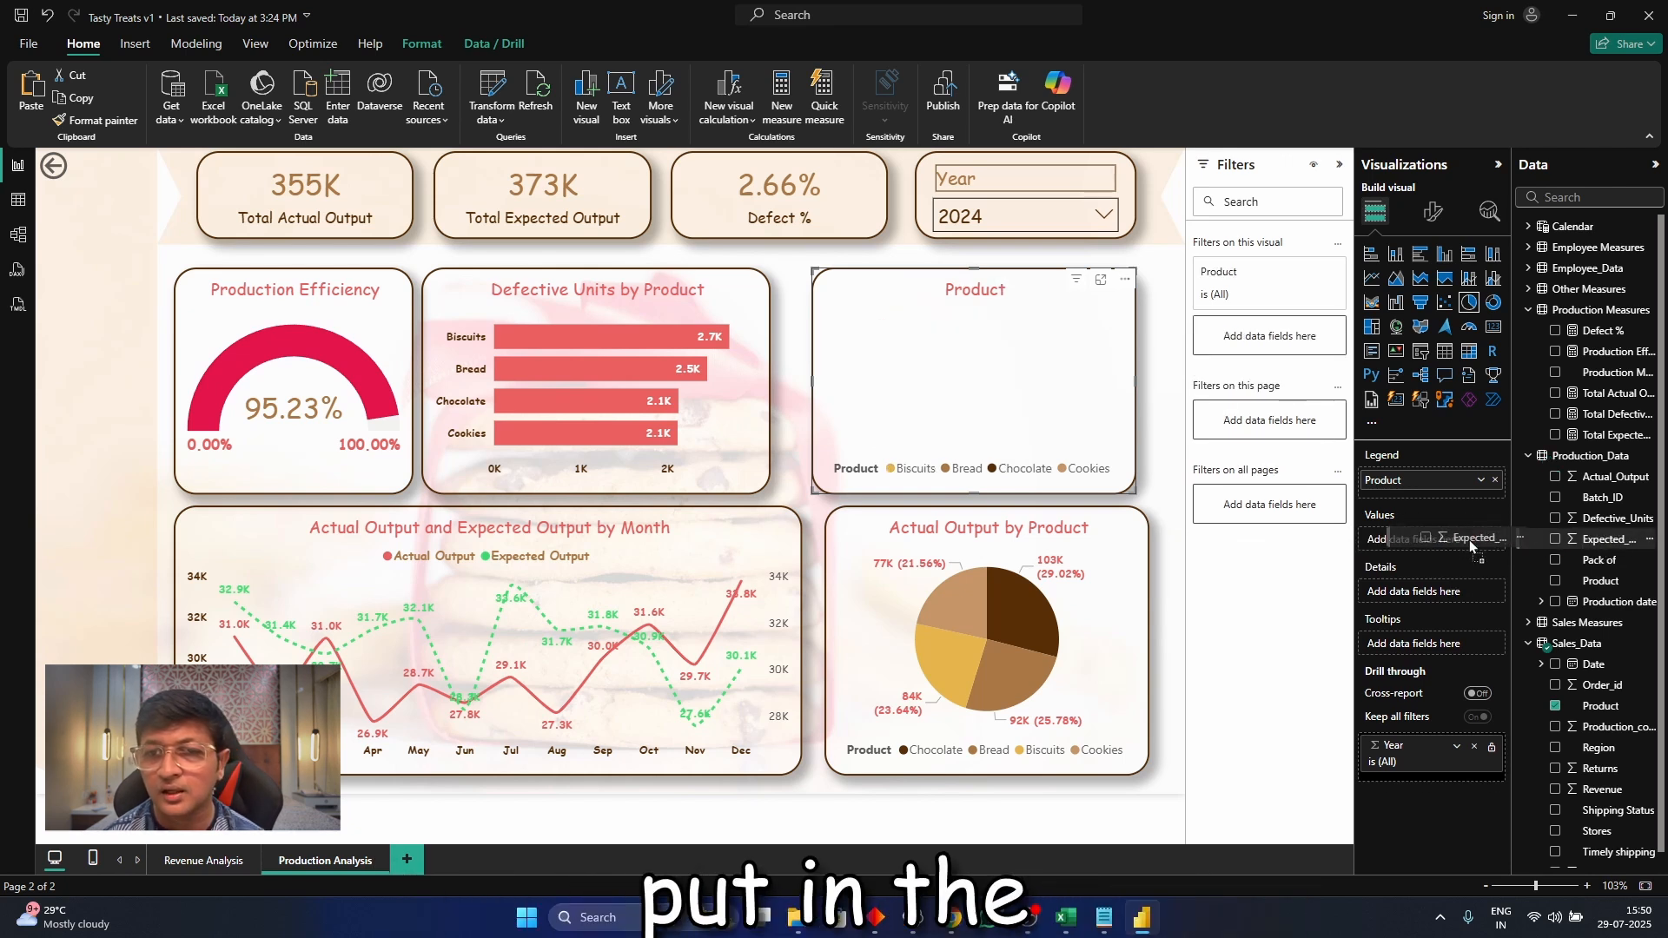
left_click_drag(1469, 544, 1468, 544)
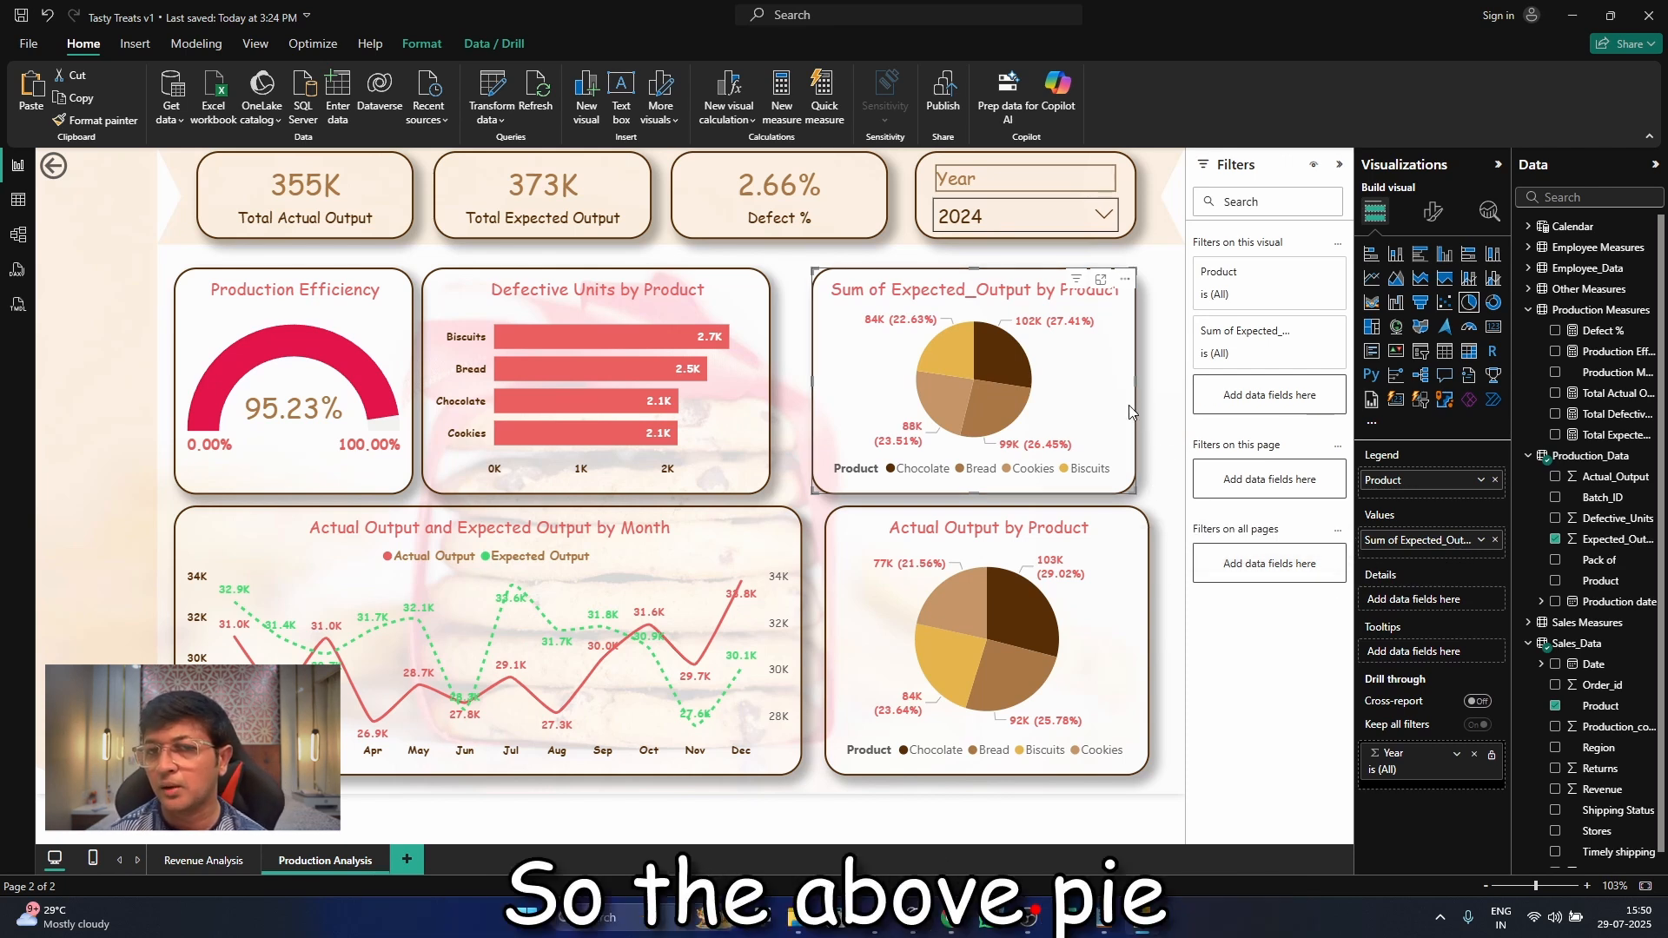
left_click(1496, 540)
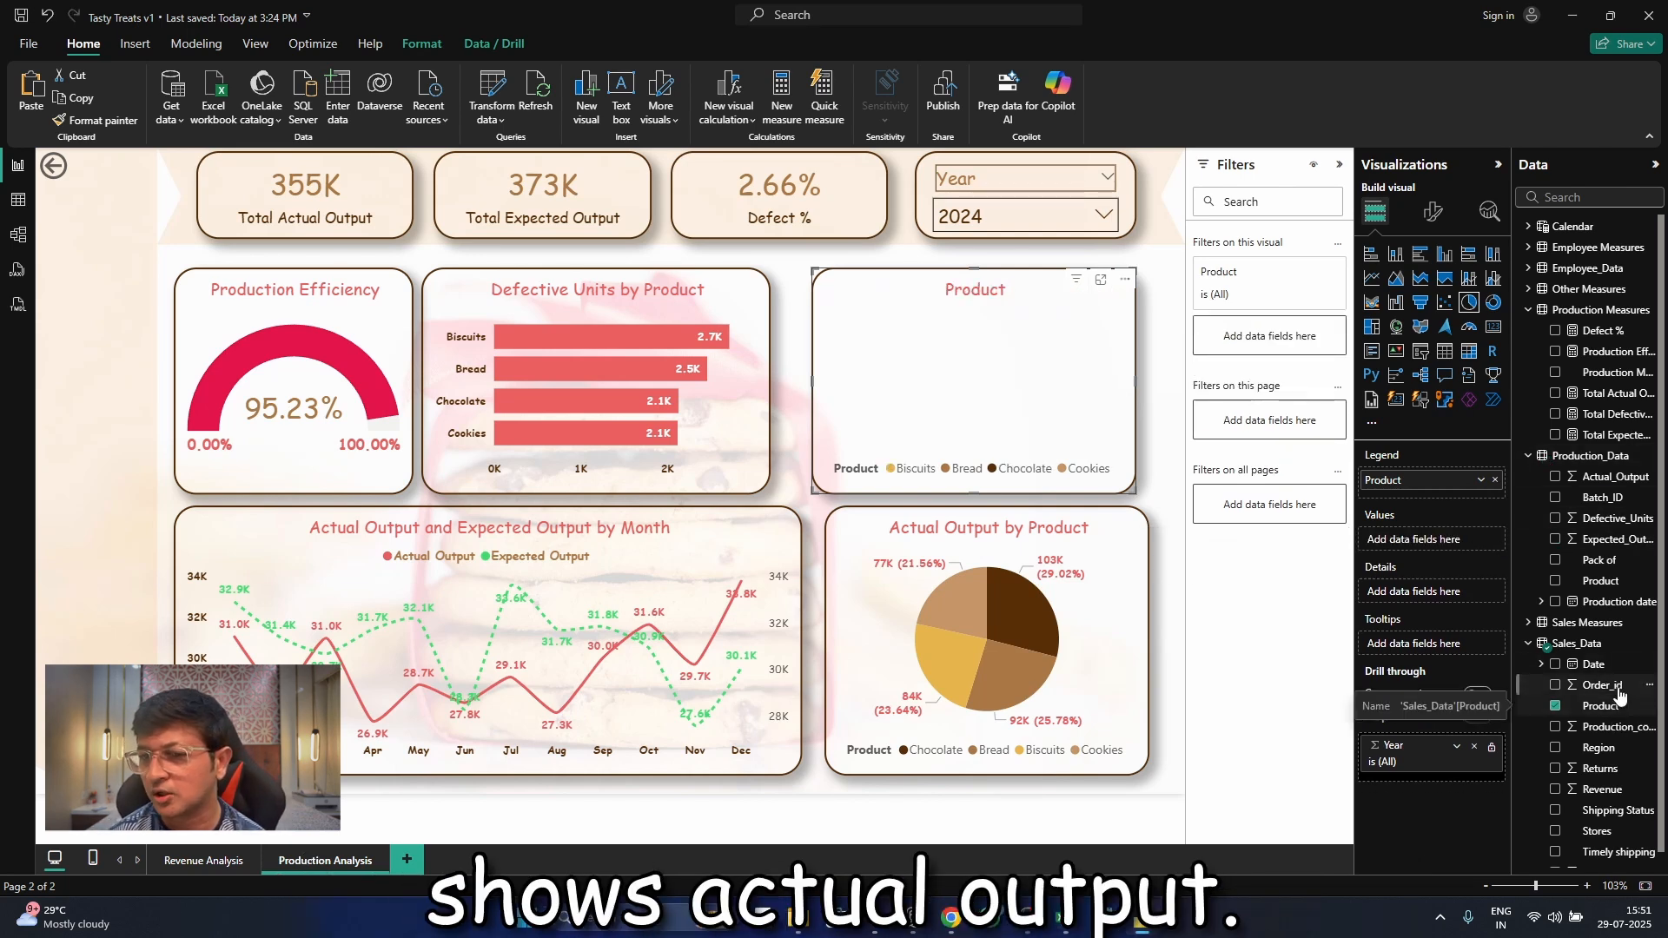
Rebuild the copied pie chart with Pack of as the legend and Actual_Output as the values
left_click(1556, 707)
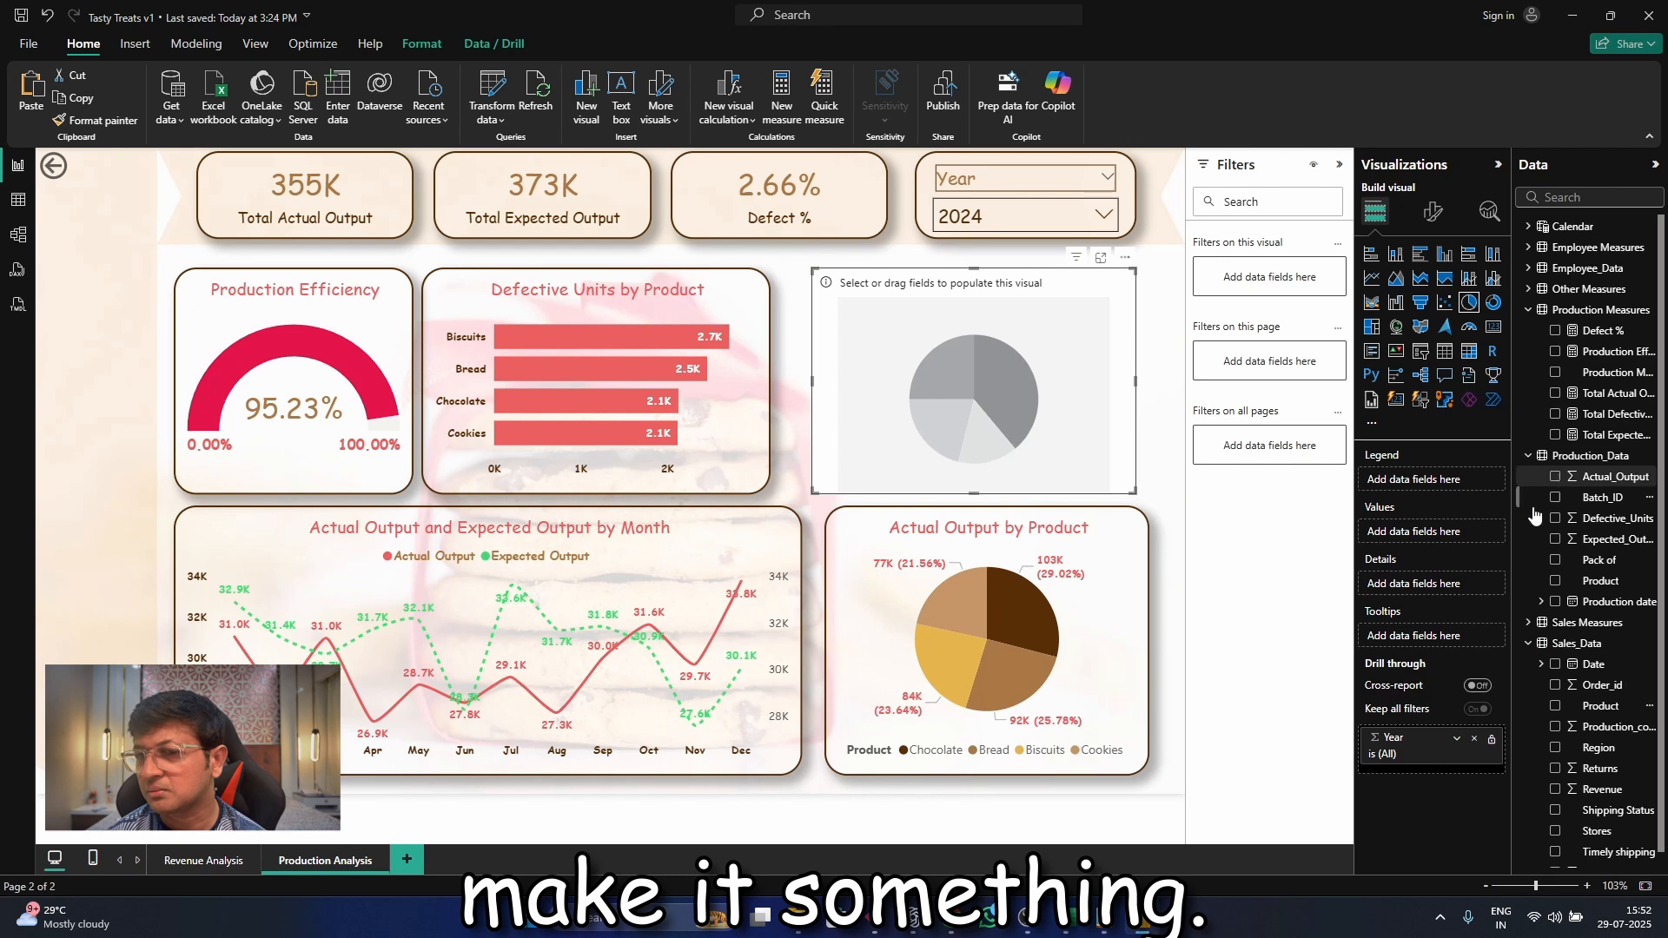
left_click_drag(1600, 560, 1475, 483)
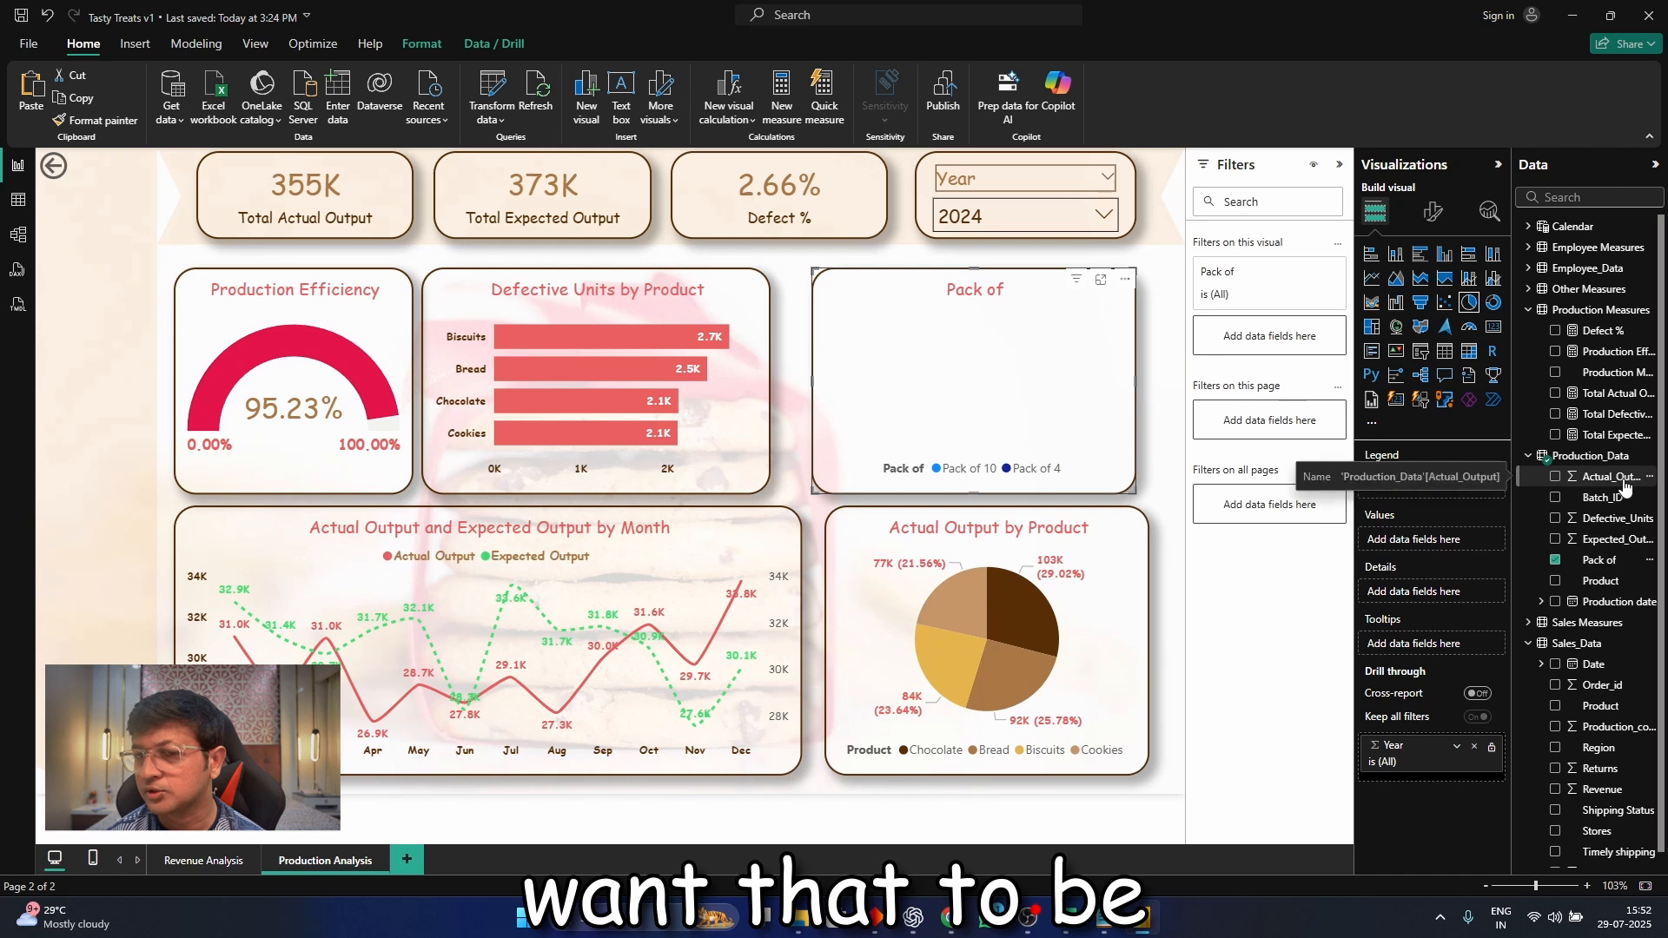
left_click_drag(1625, 488, 1493, 540)
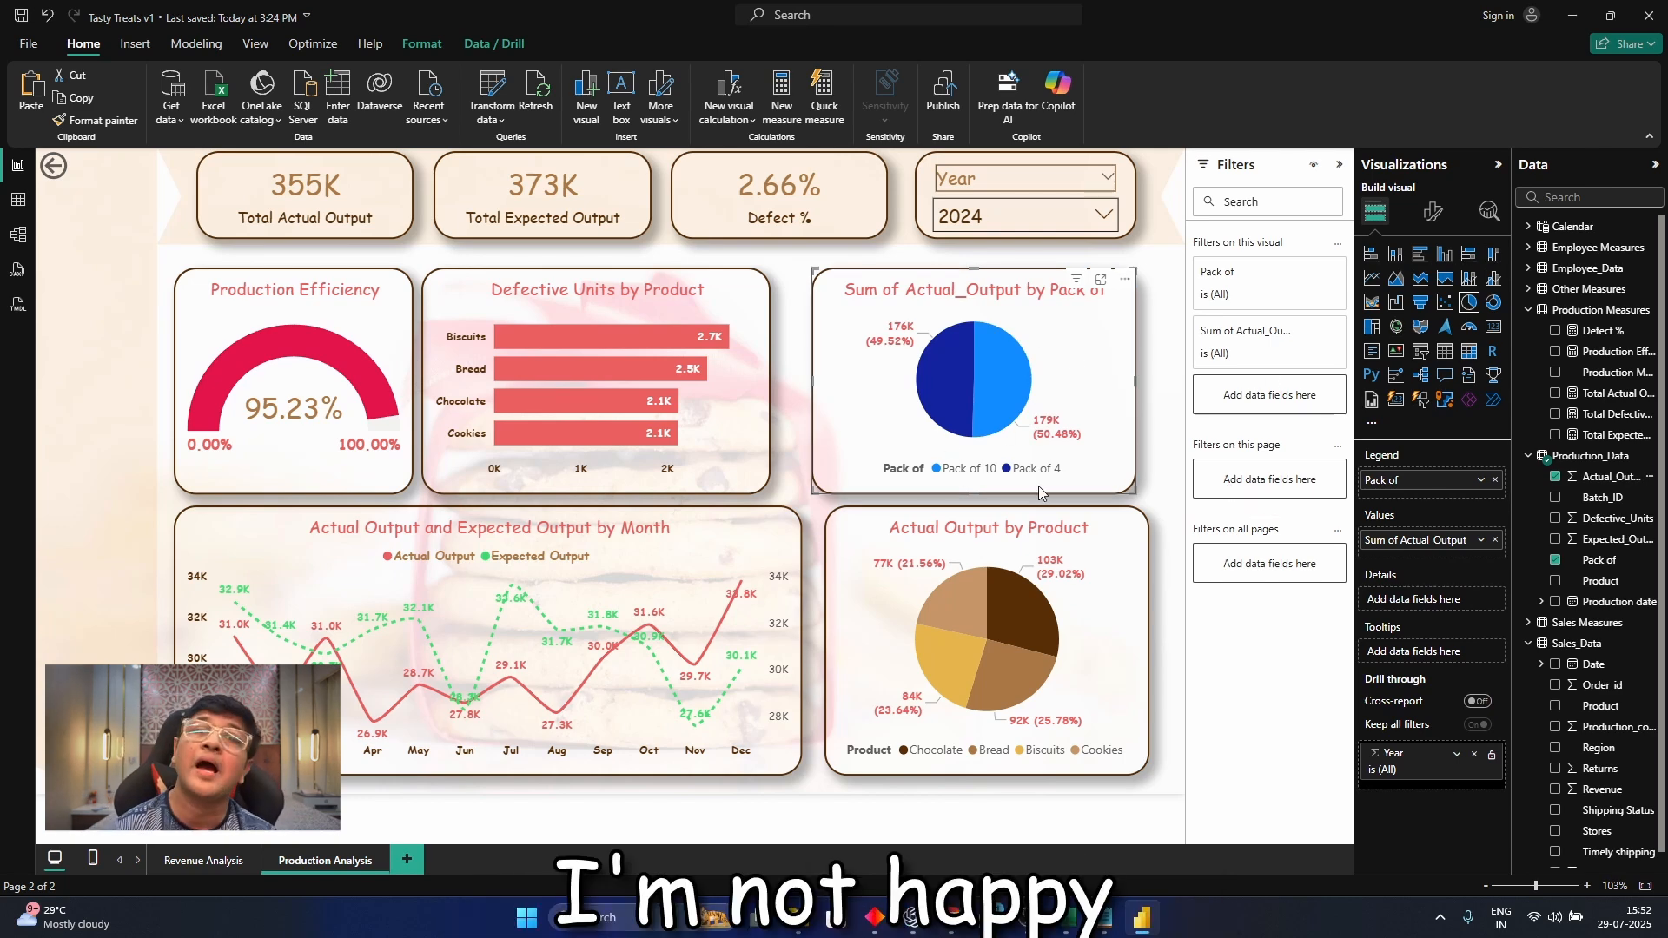
Convert the Pack of pie chart into a donut chart
left_click(1434, 213)
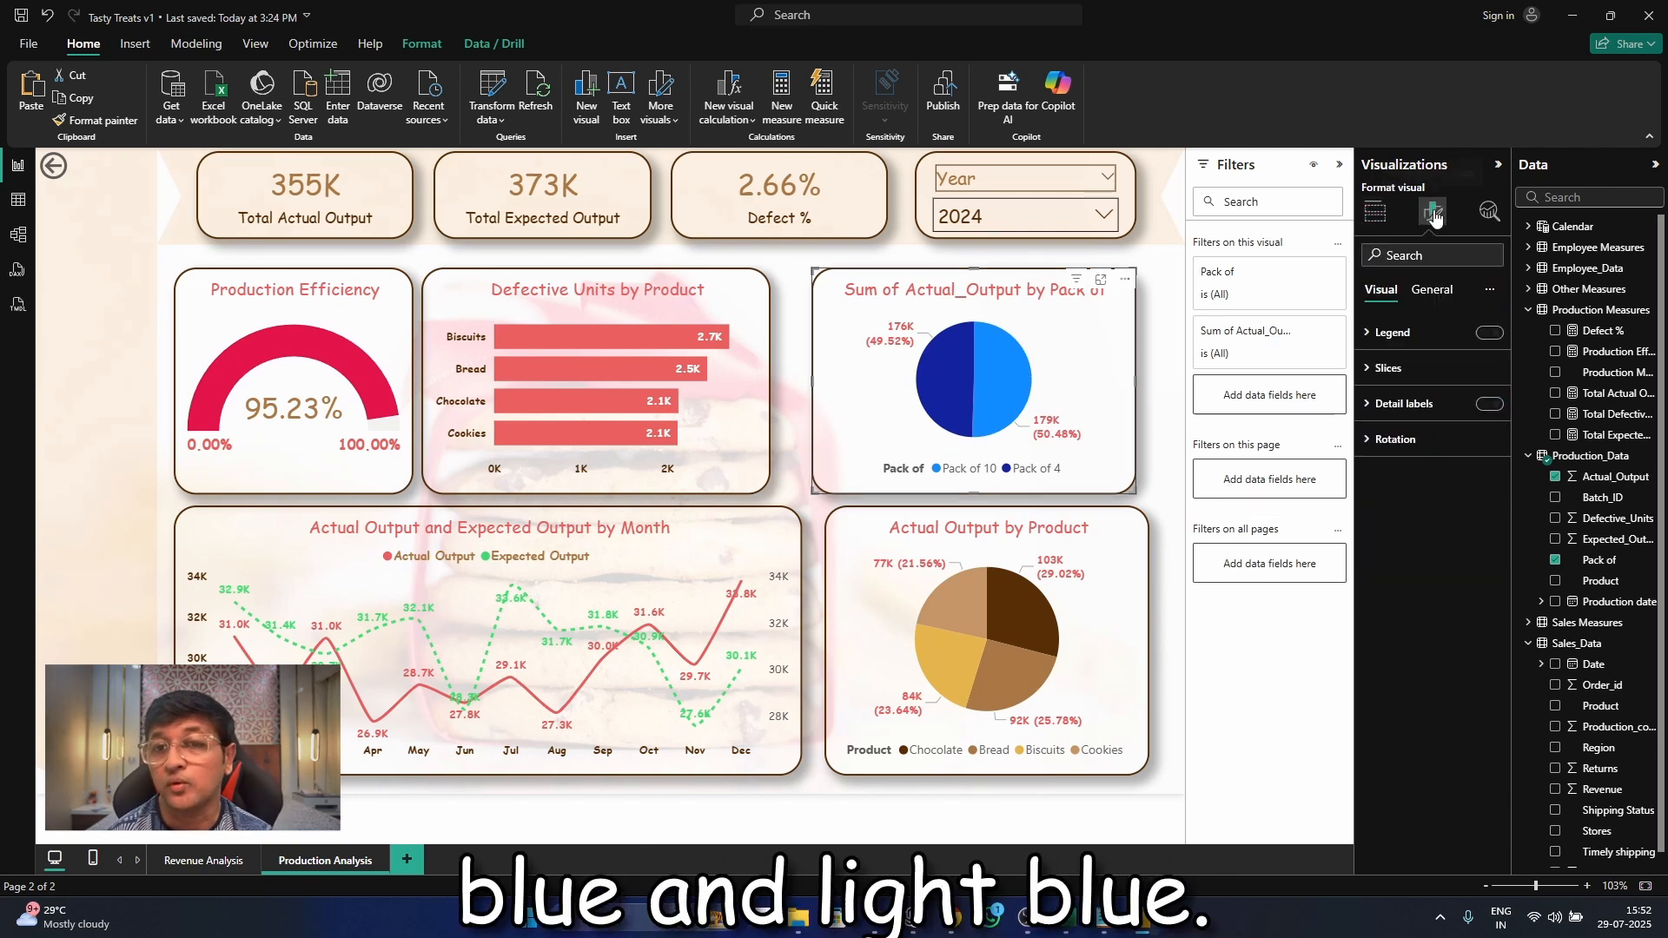
left_click(1376, 211)
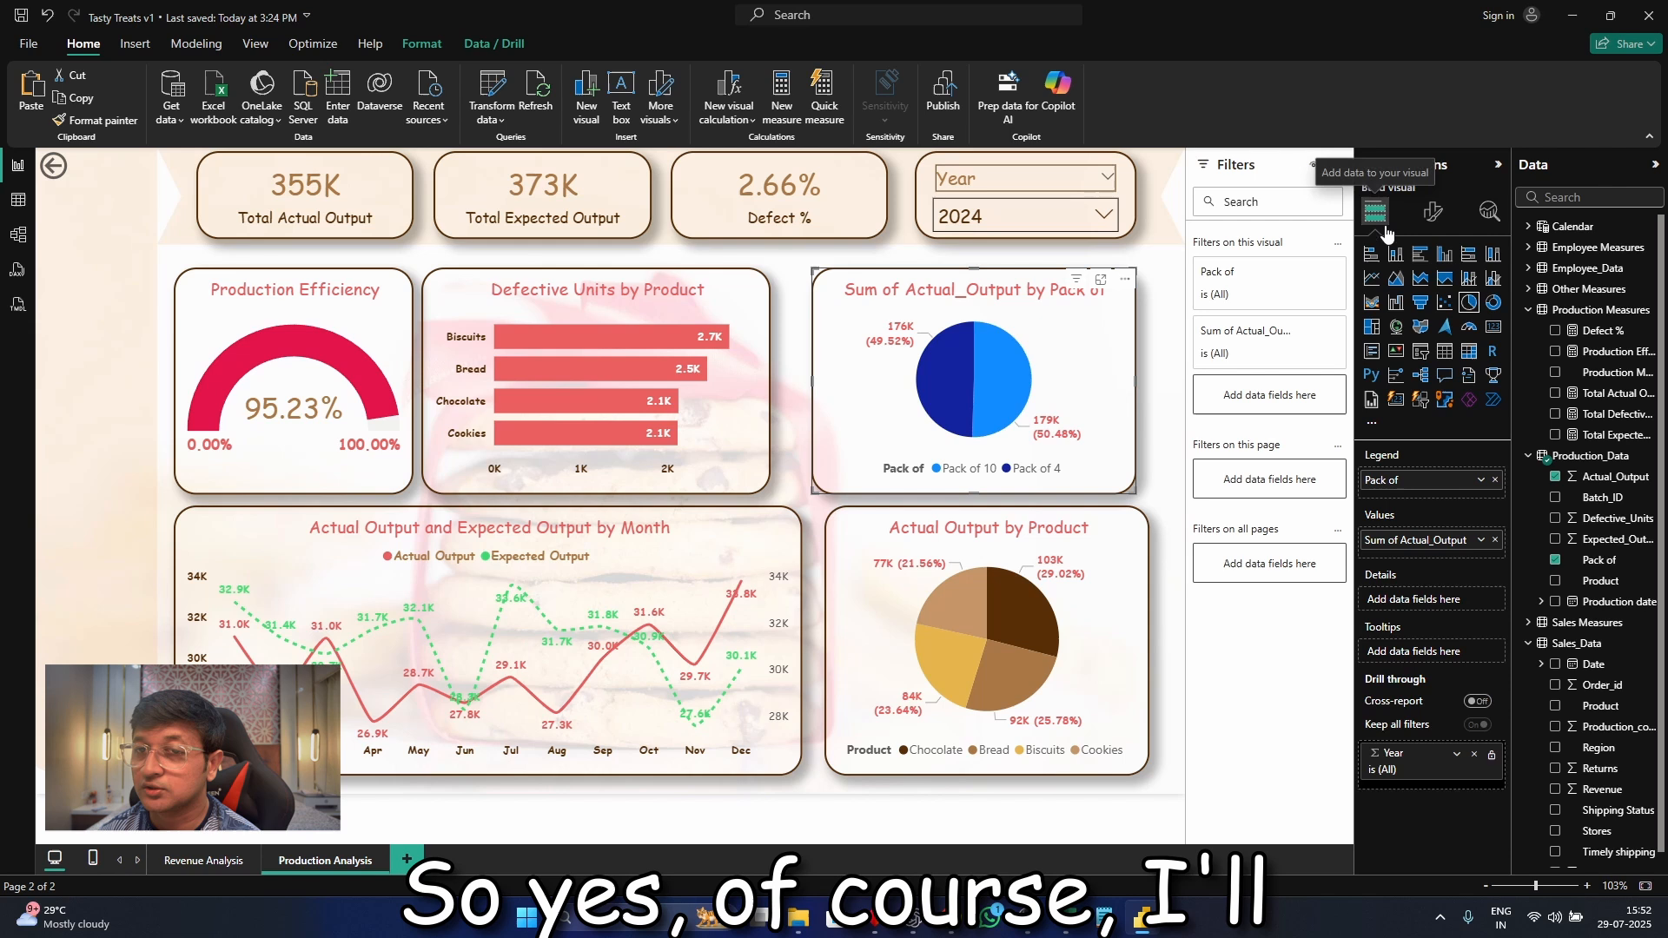
left_click(1492, 303)
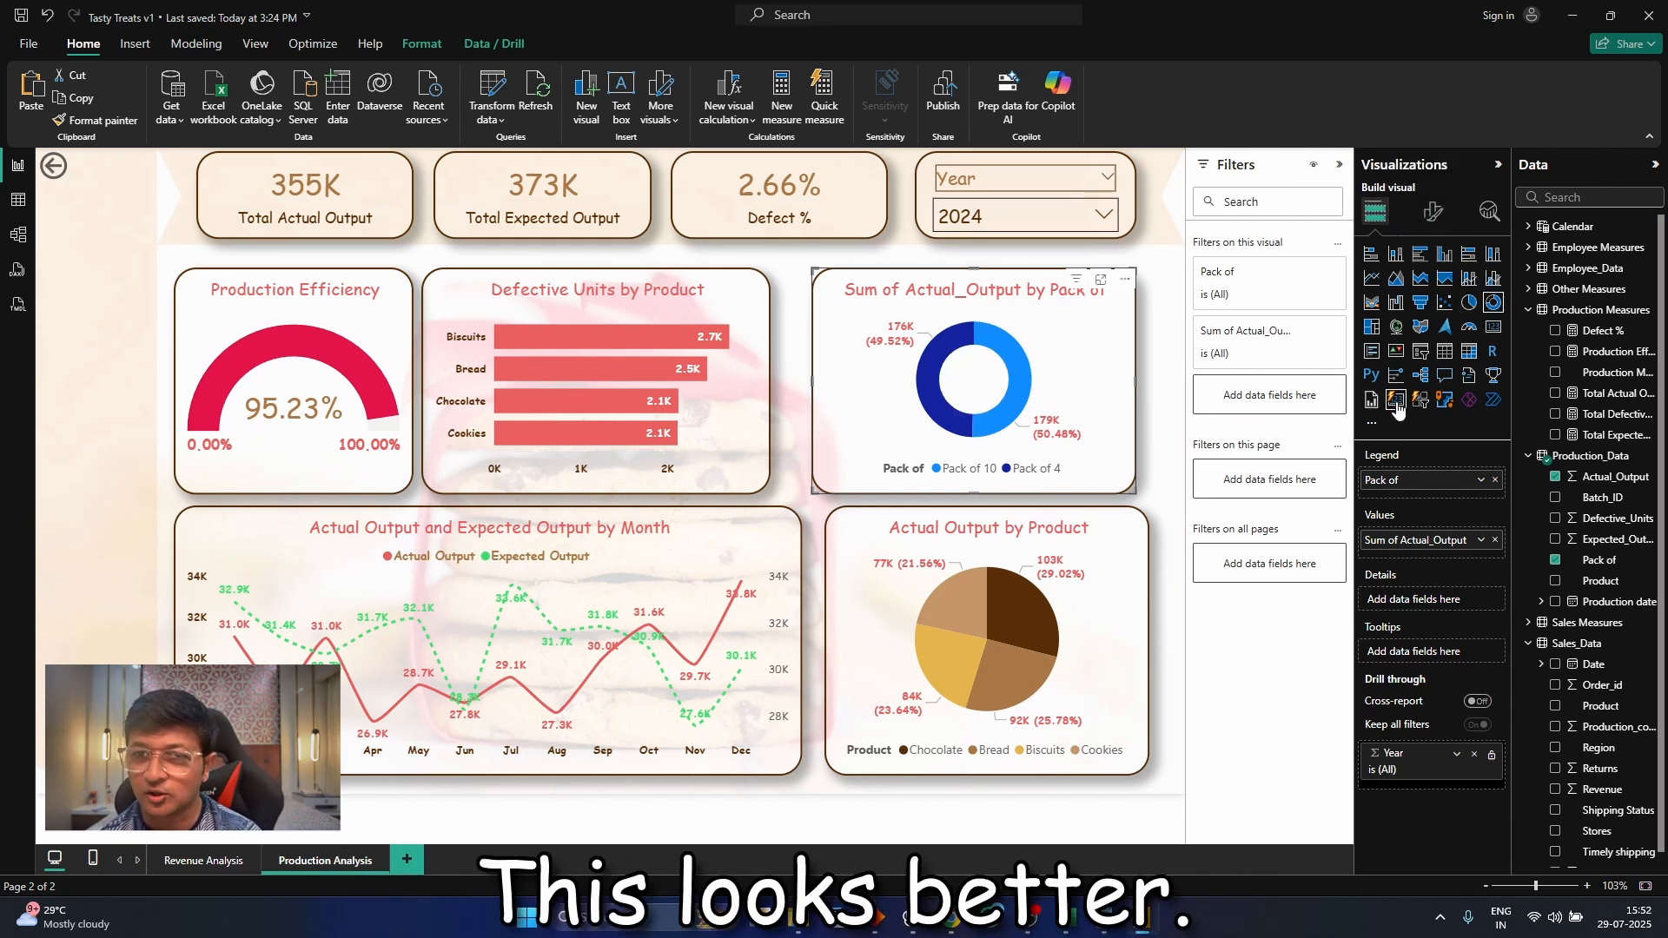
Rename the donut chart's value field for this visual to "Actual Output By Pack Size"
left_click(1481, 541)
left_click(1563, 566)
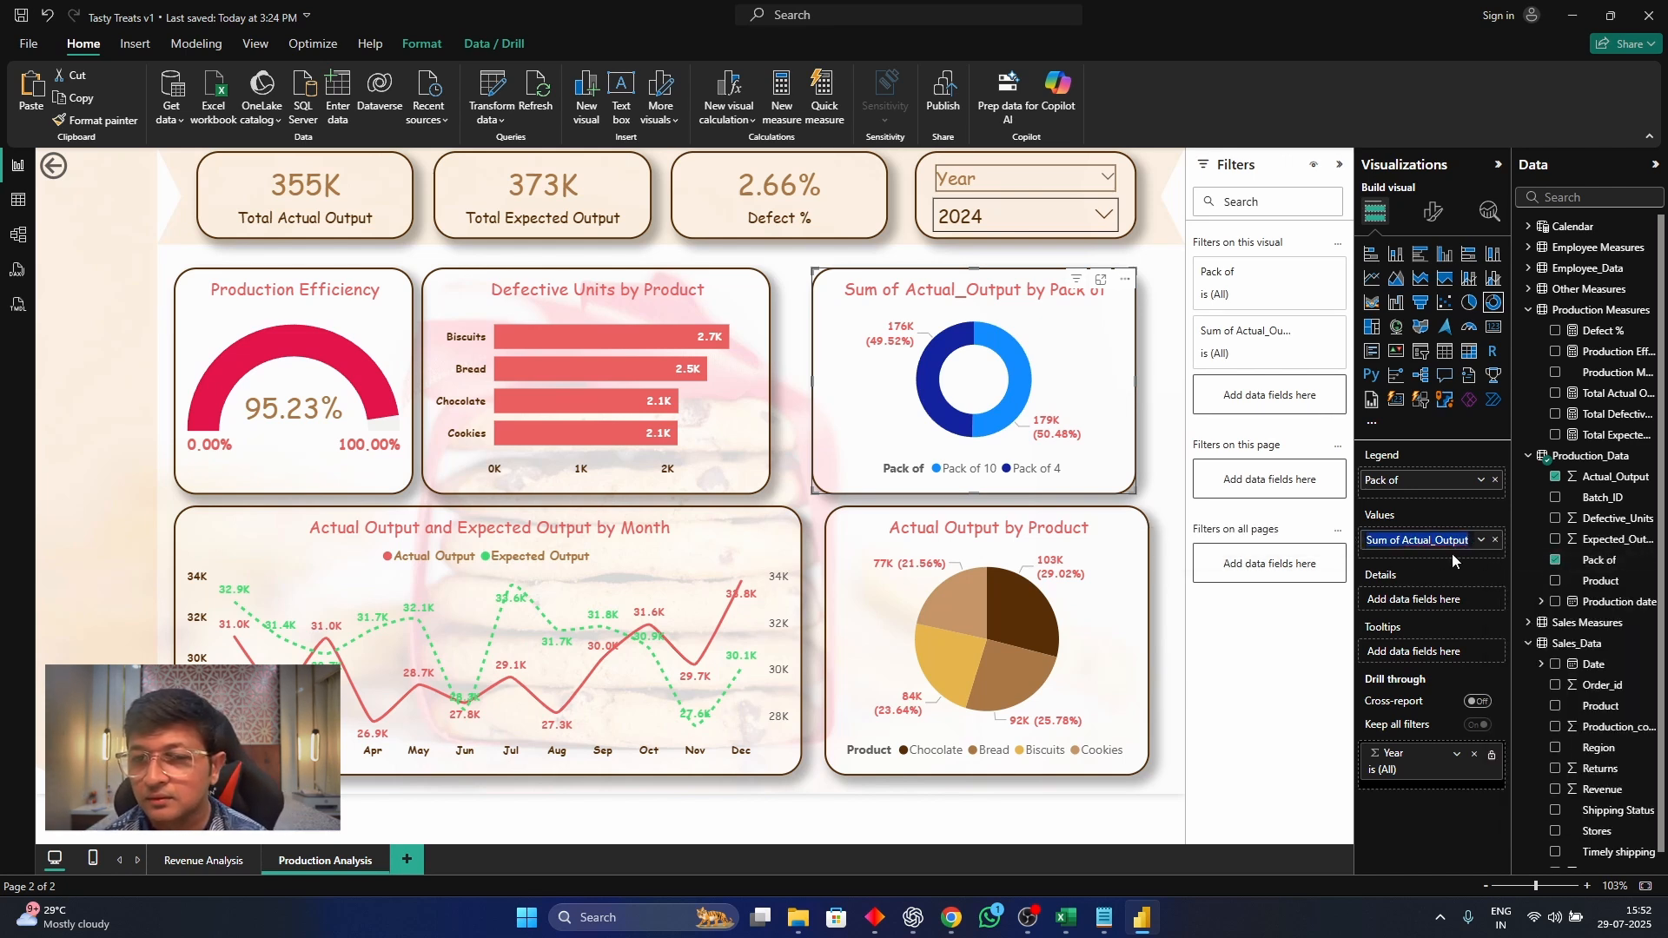
type("Actu")
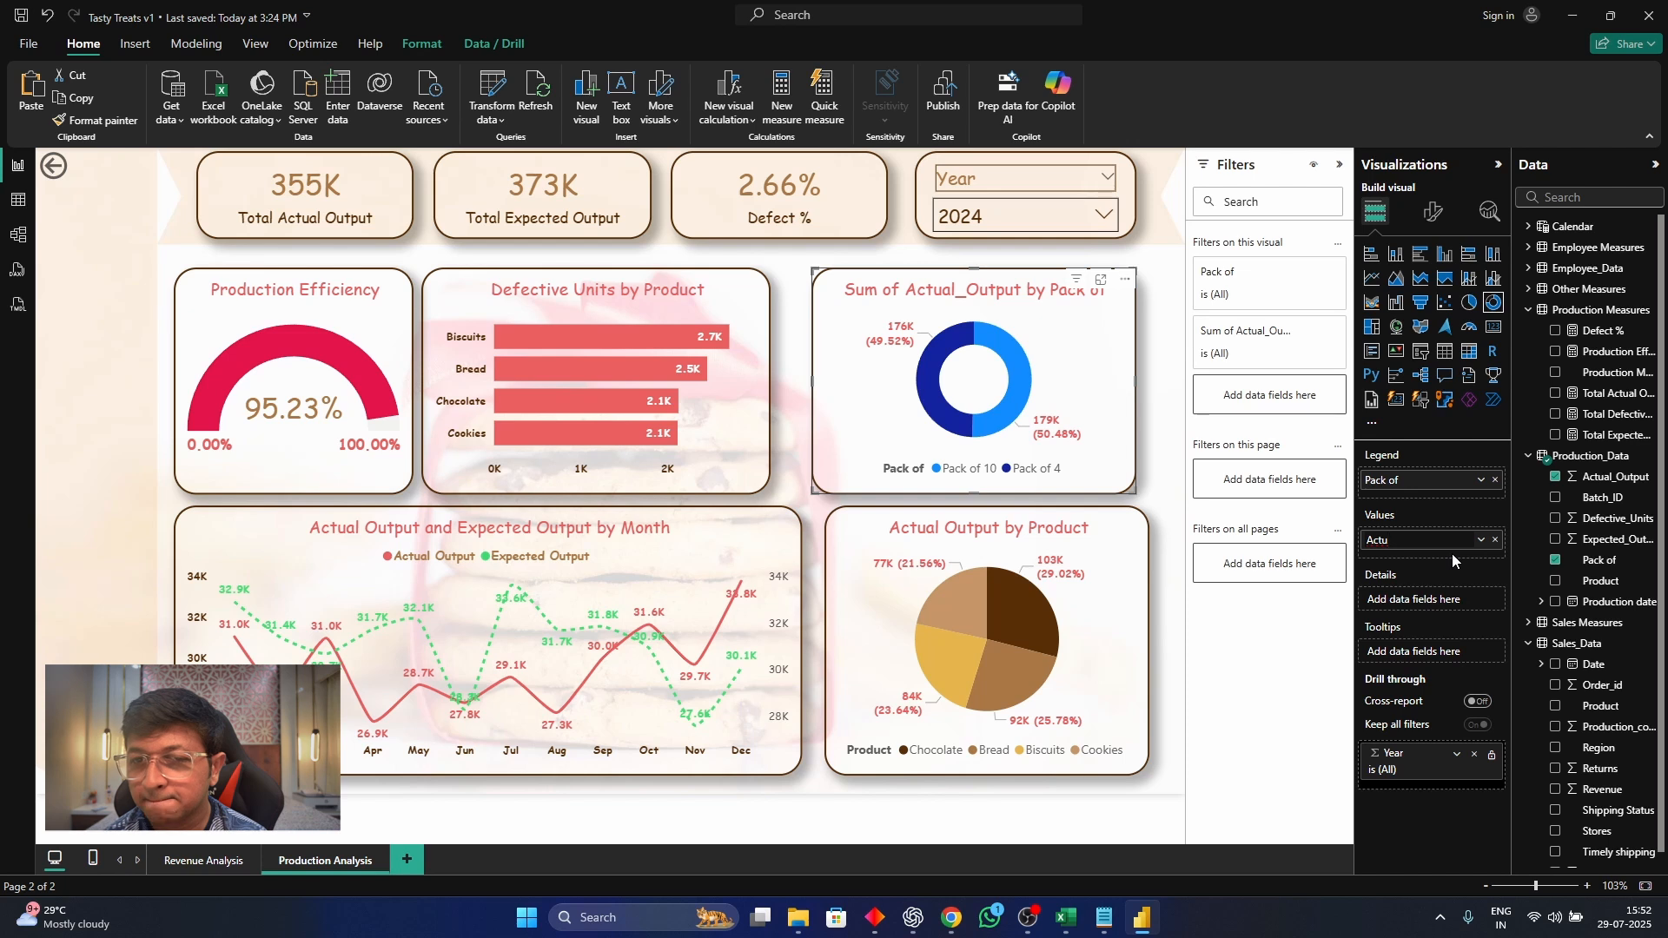
type("al Output By")
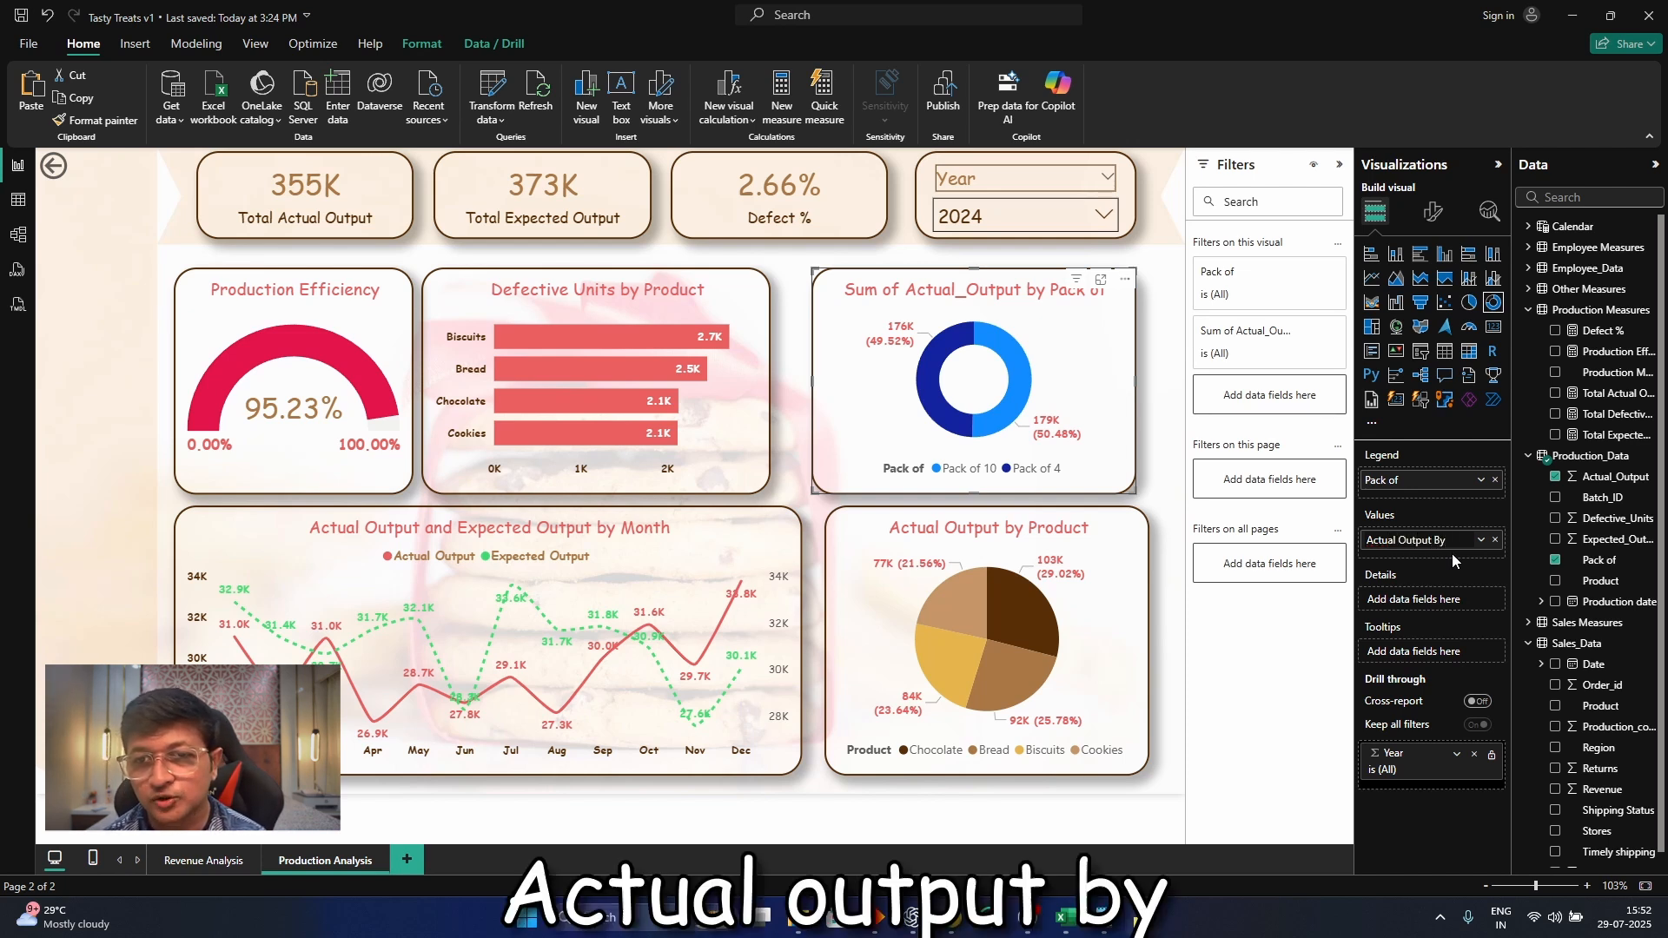
type(" Pack Size")
key("Return")
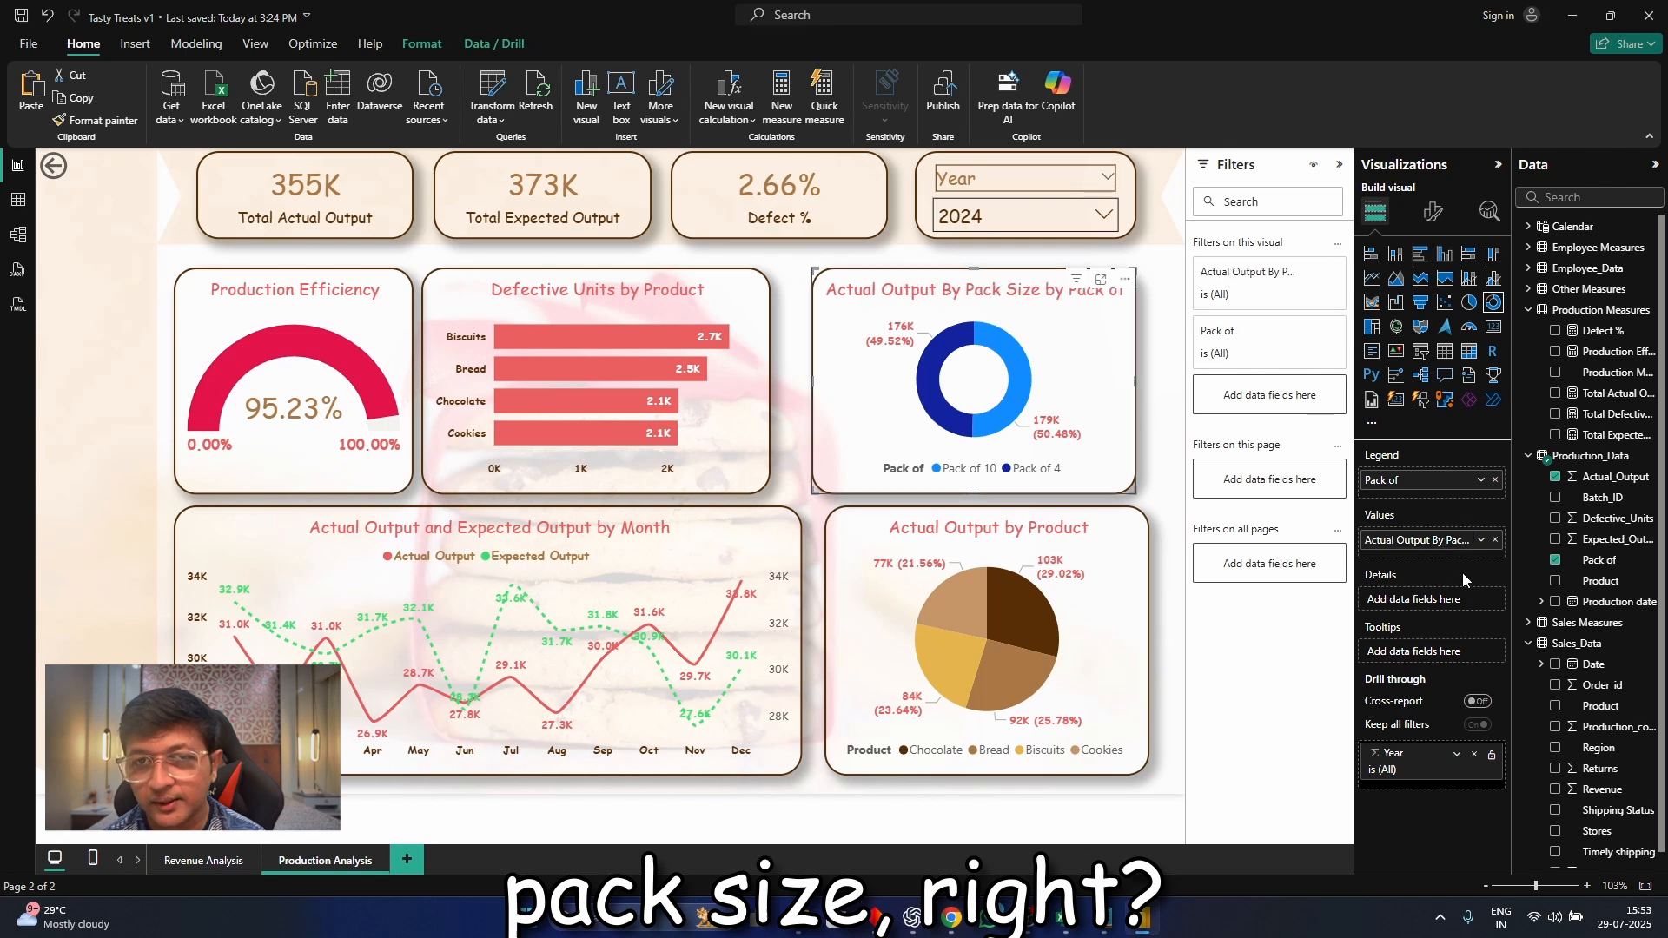
Shorten the donut chart's title to "Actual Output By Pack Size" by removing the trailing "by Pack of"
left_click(1432, 213)
left_click(1431, 290)
left_click(1436, 453)
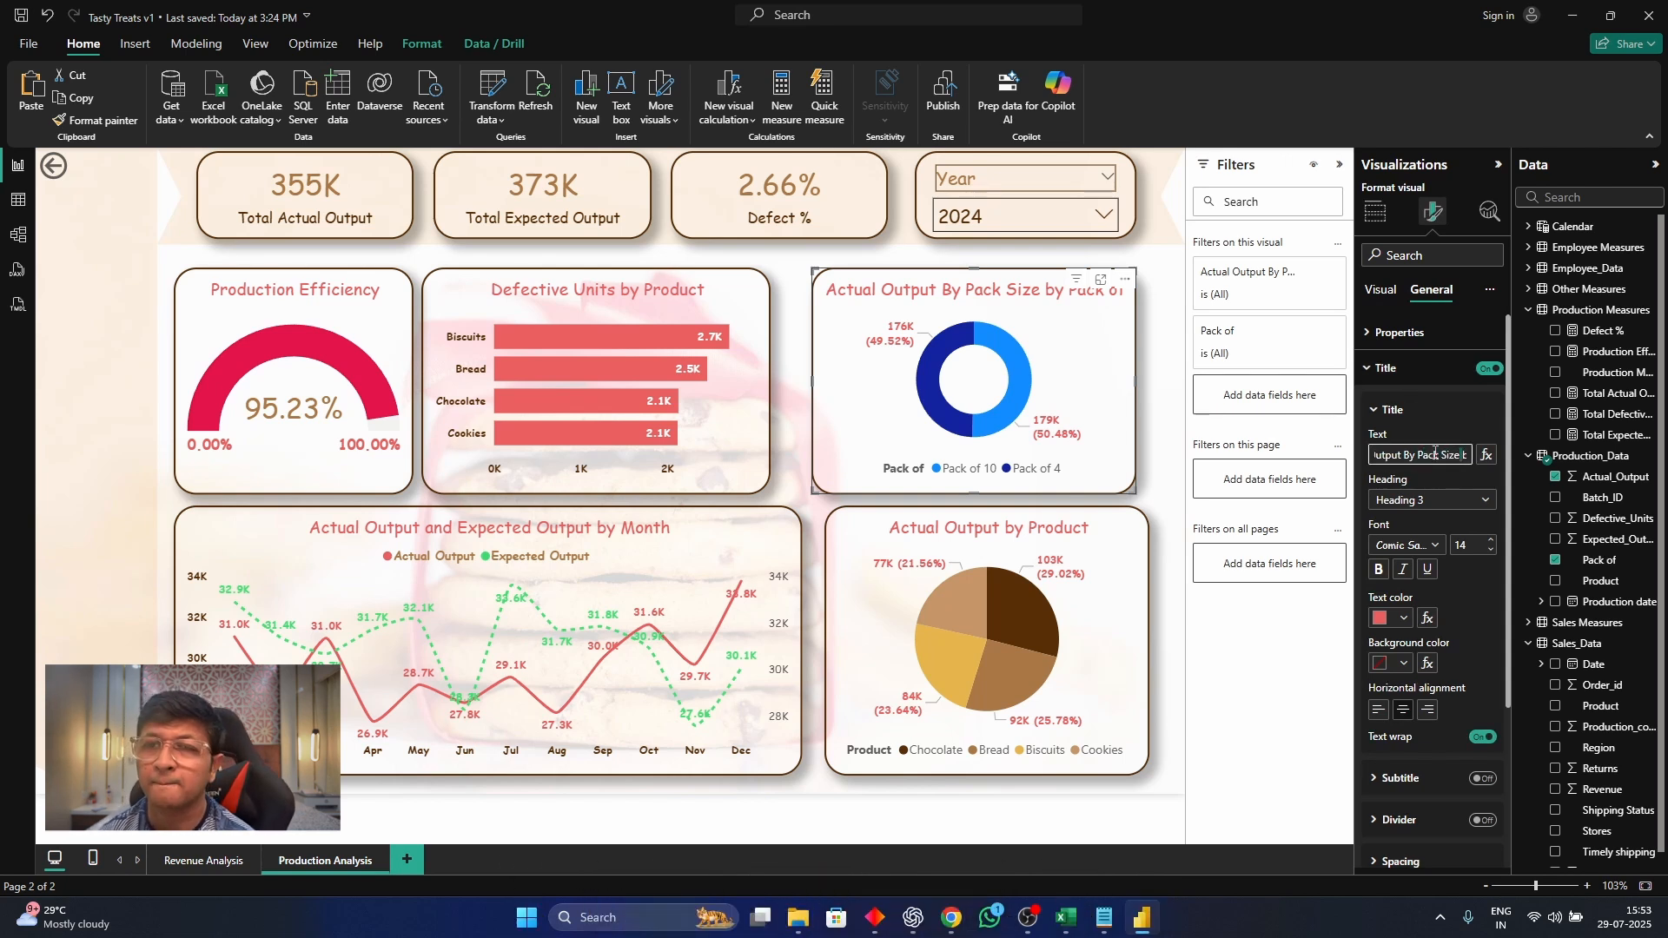
key("shift+End")
key("BackSpace")
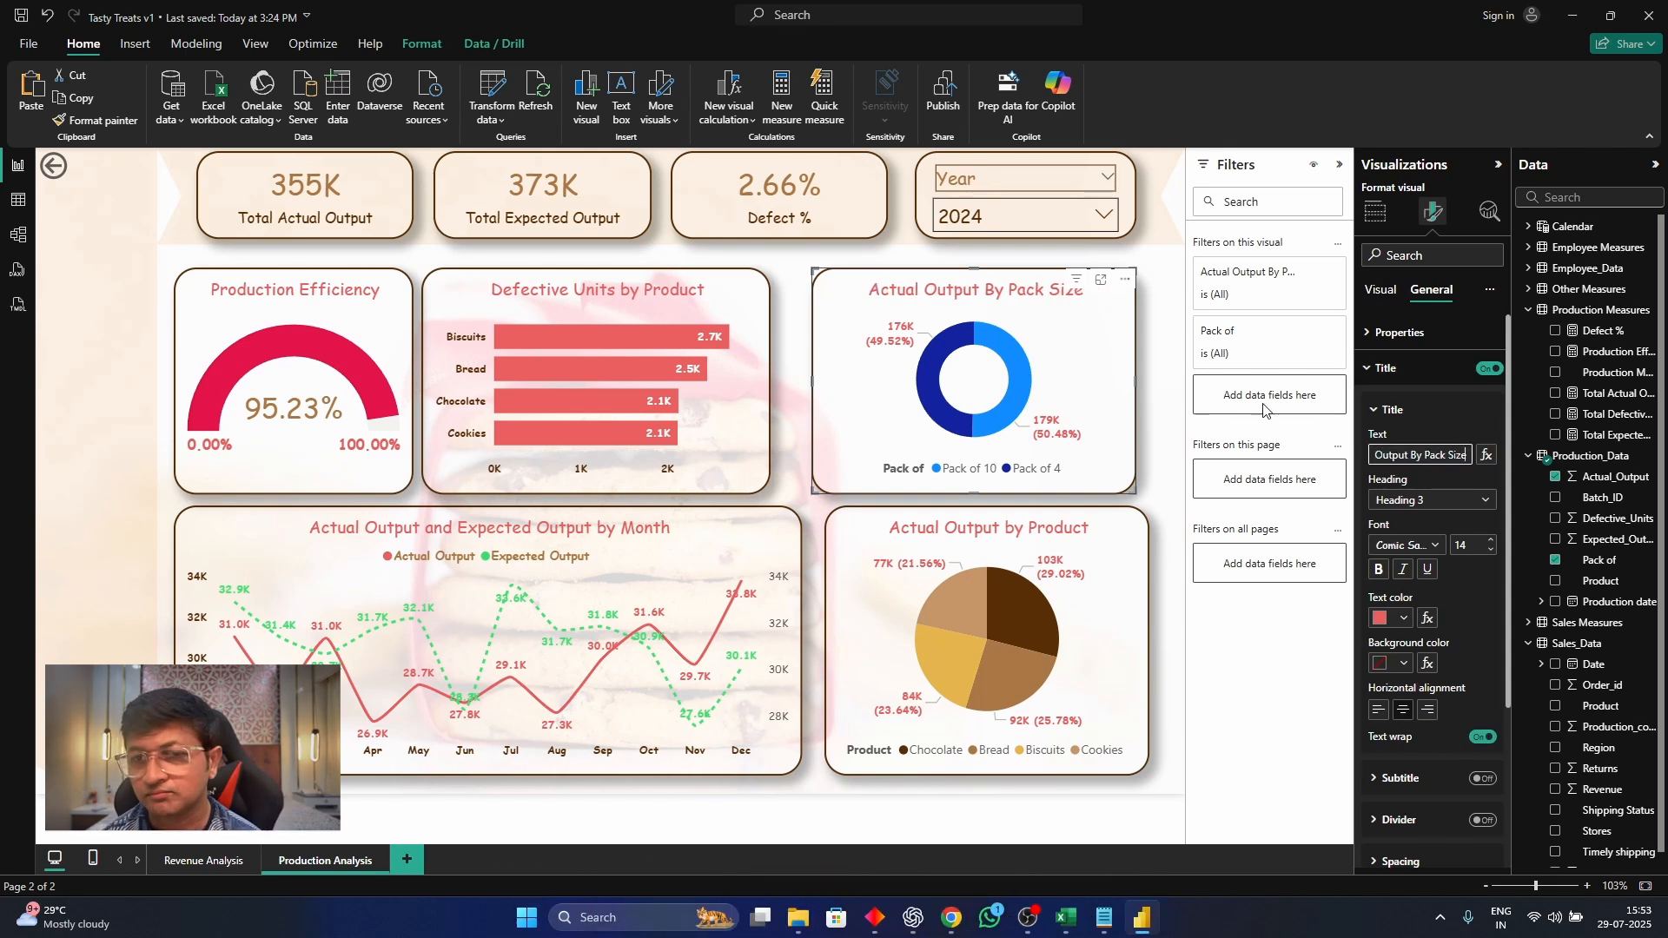
left_click(1173, 394)
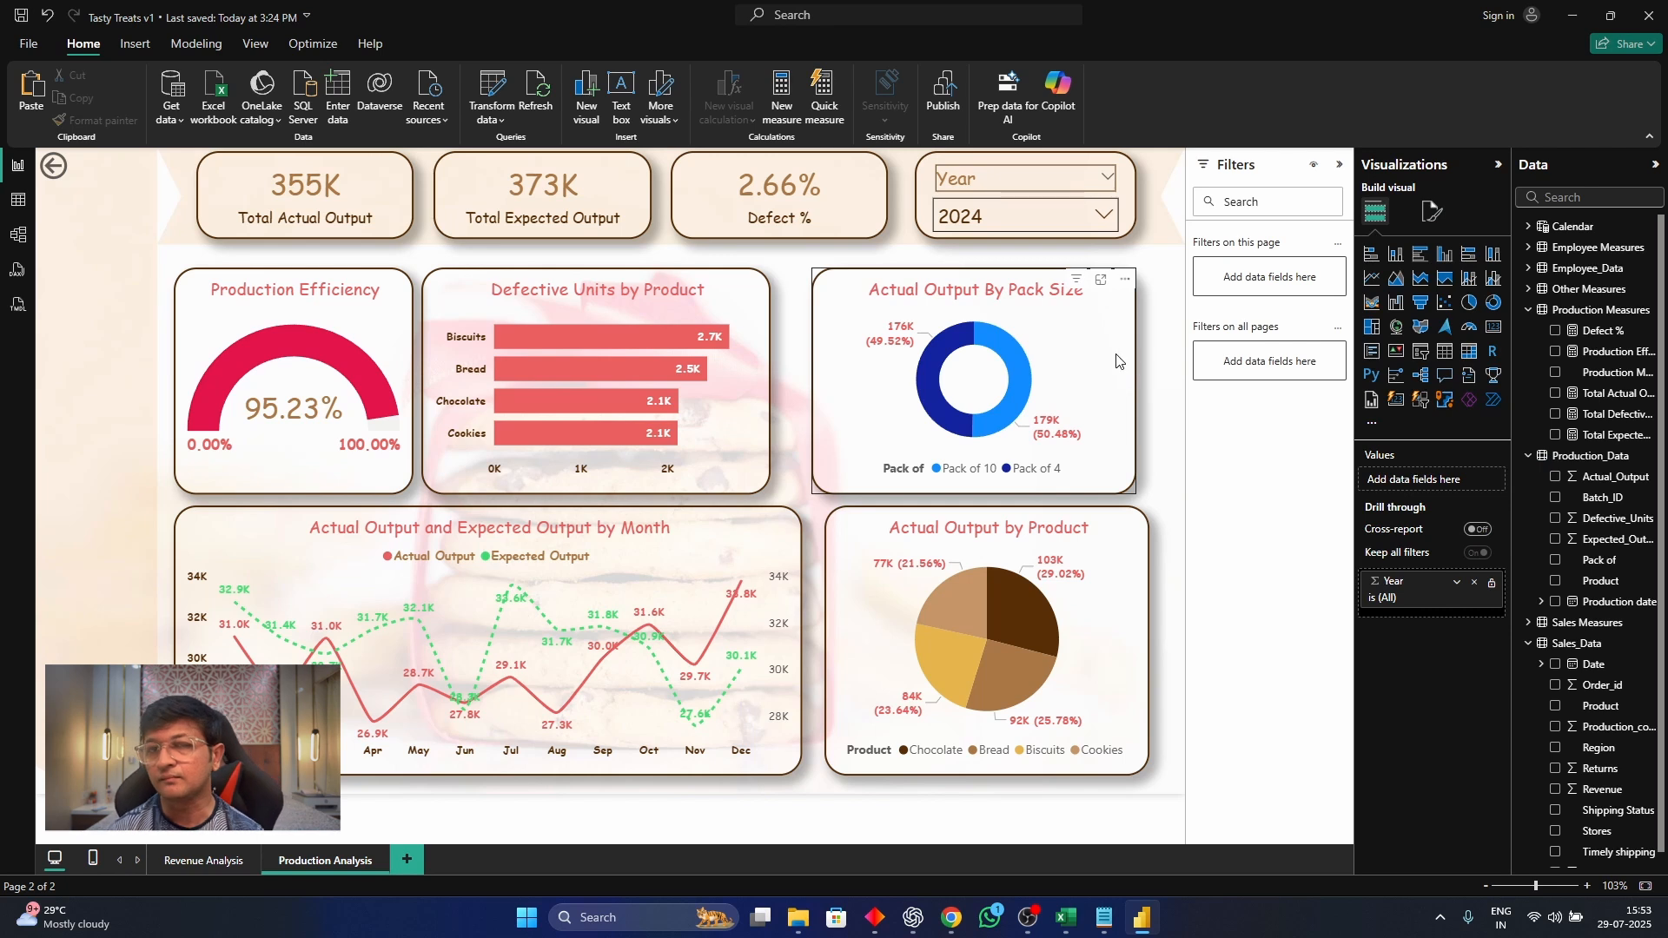
Recolor the Pack of 10 slice of the Actual Output By Pack Size donut light orange, trying purple and light purple first
left_click(1119, 358)
left_click(1434, 218)
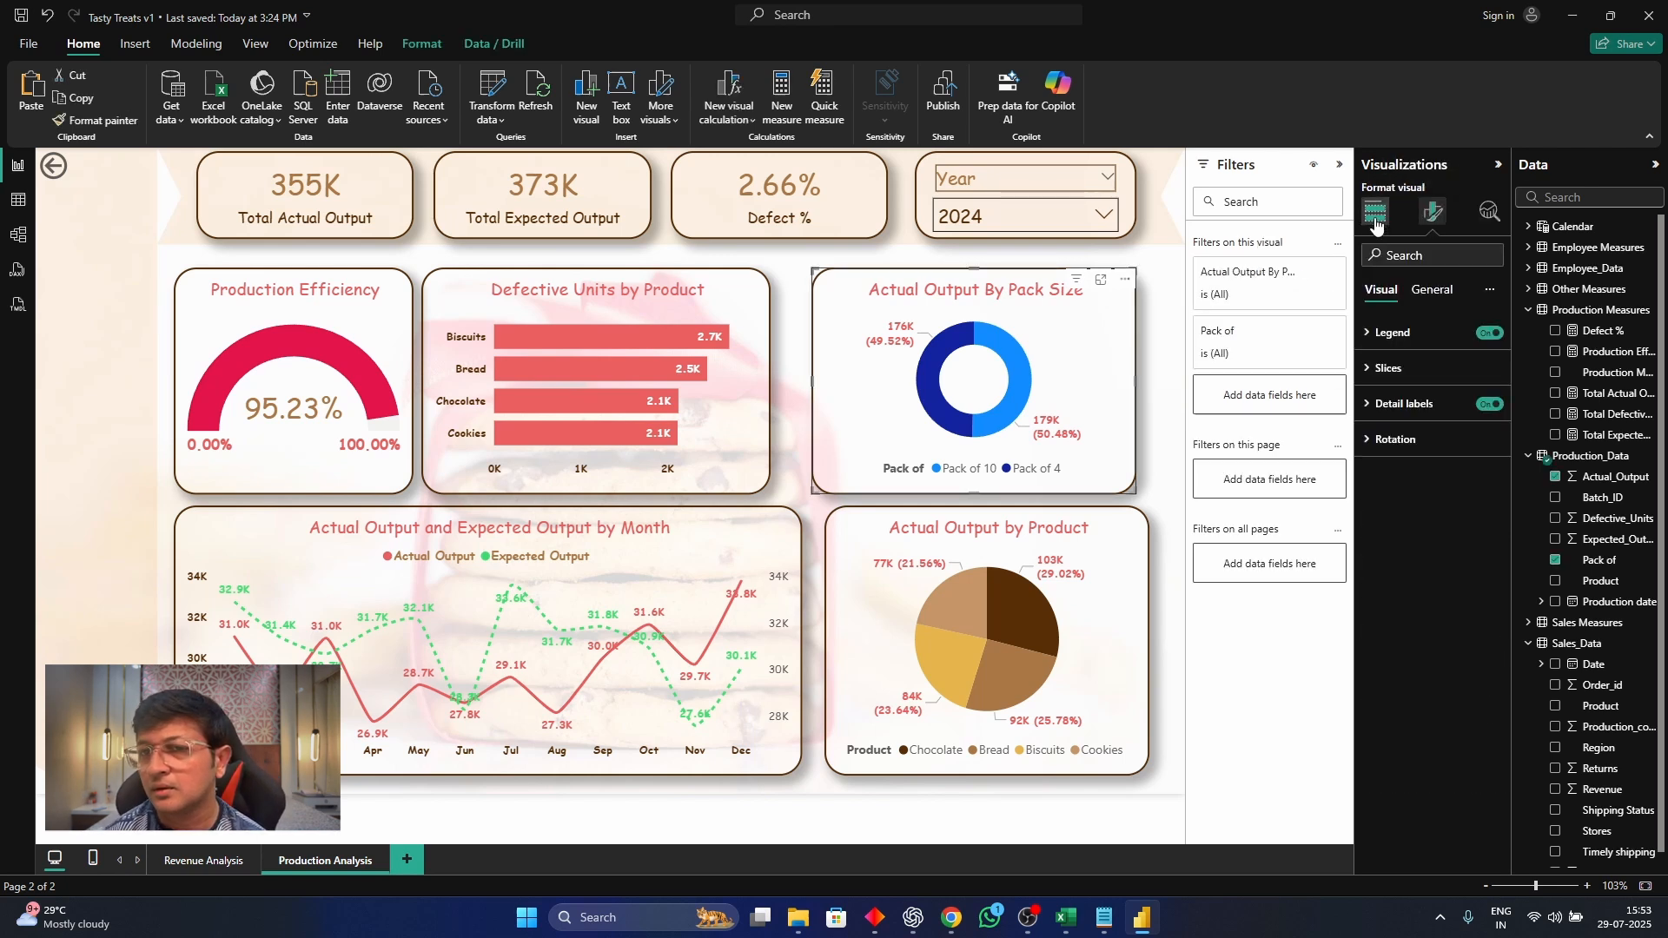
left_click(1407, 378)
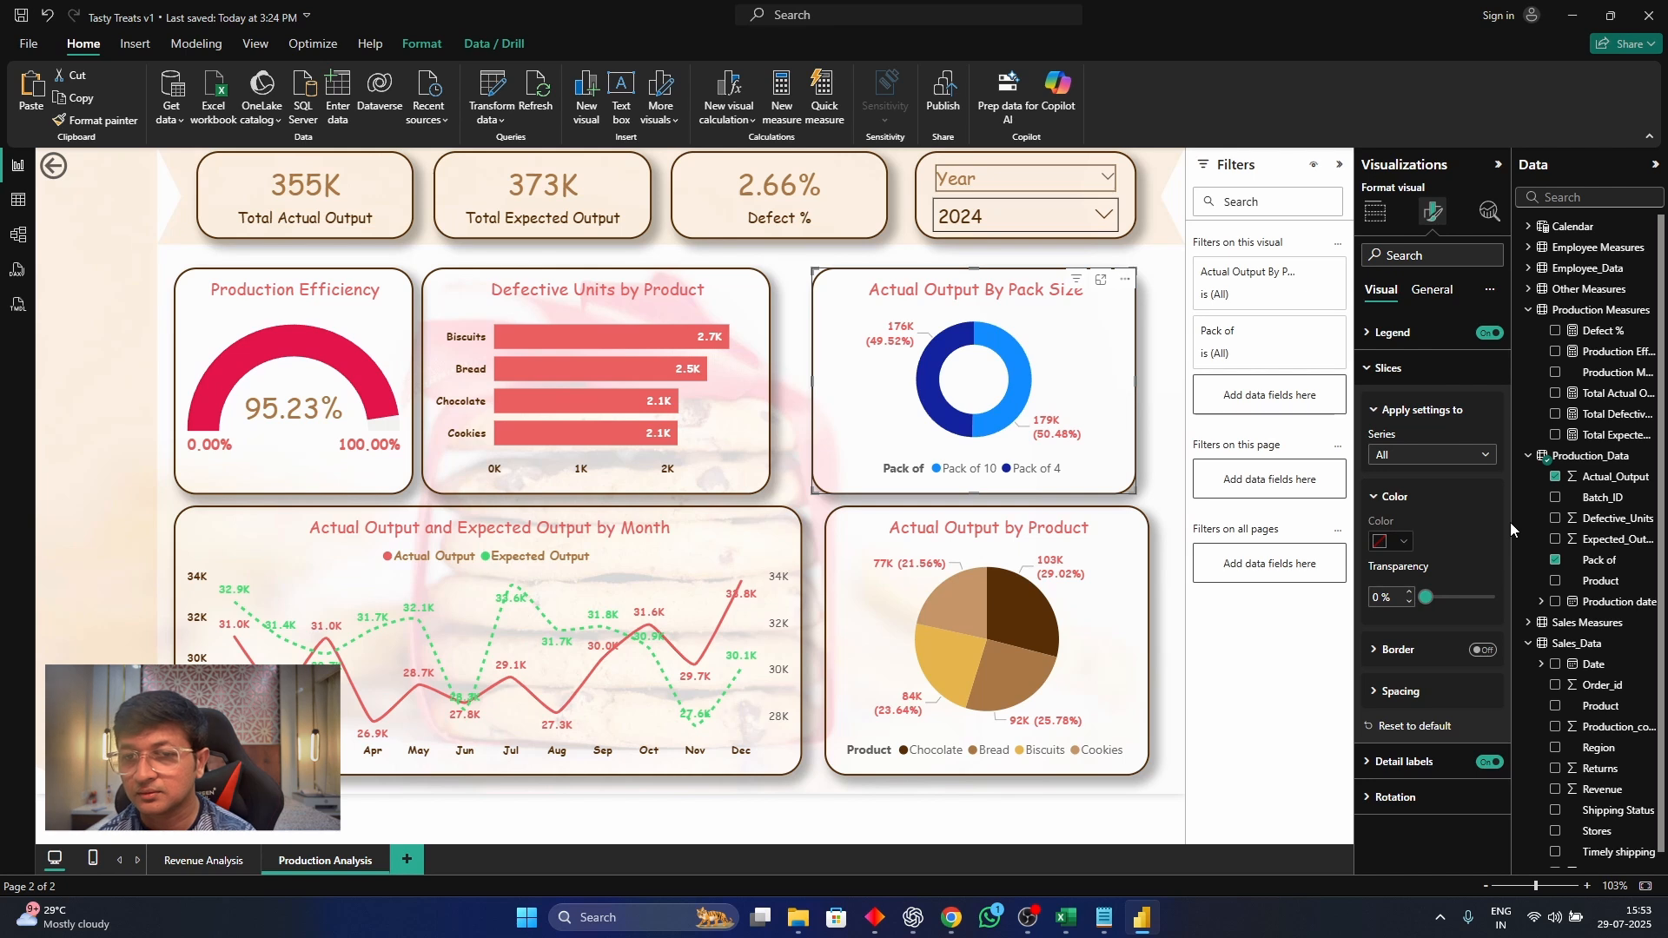
left_click(1410, 456)
left_click(1401, 509)
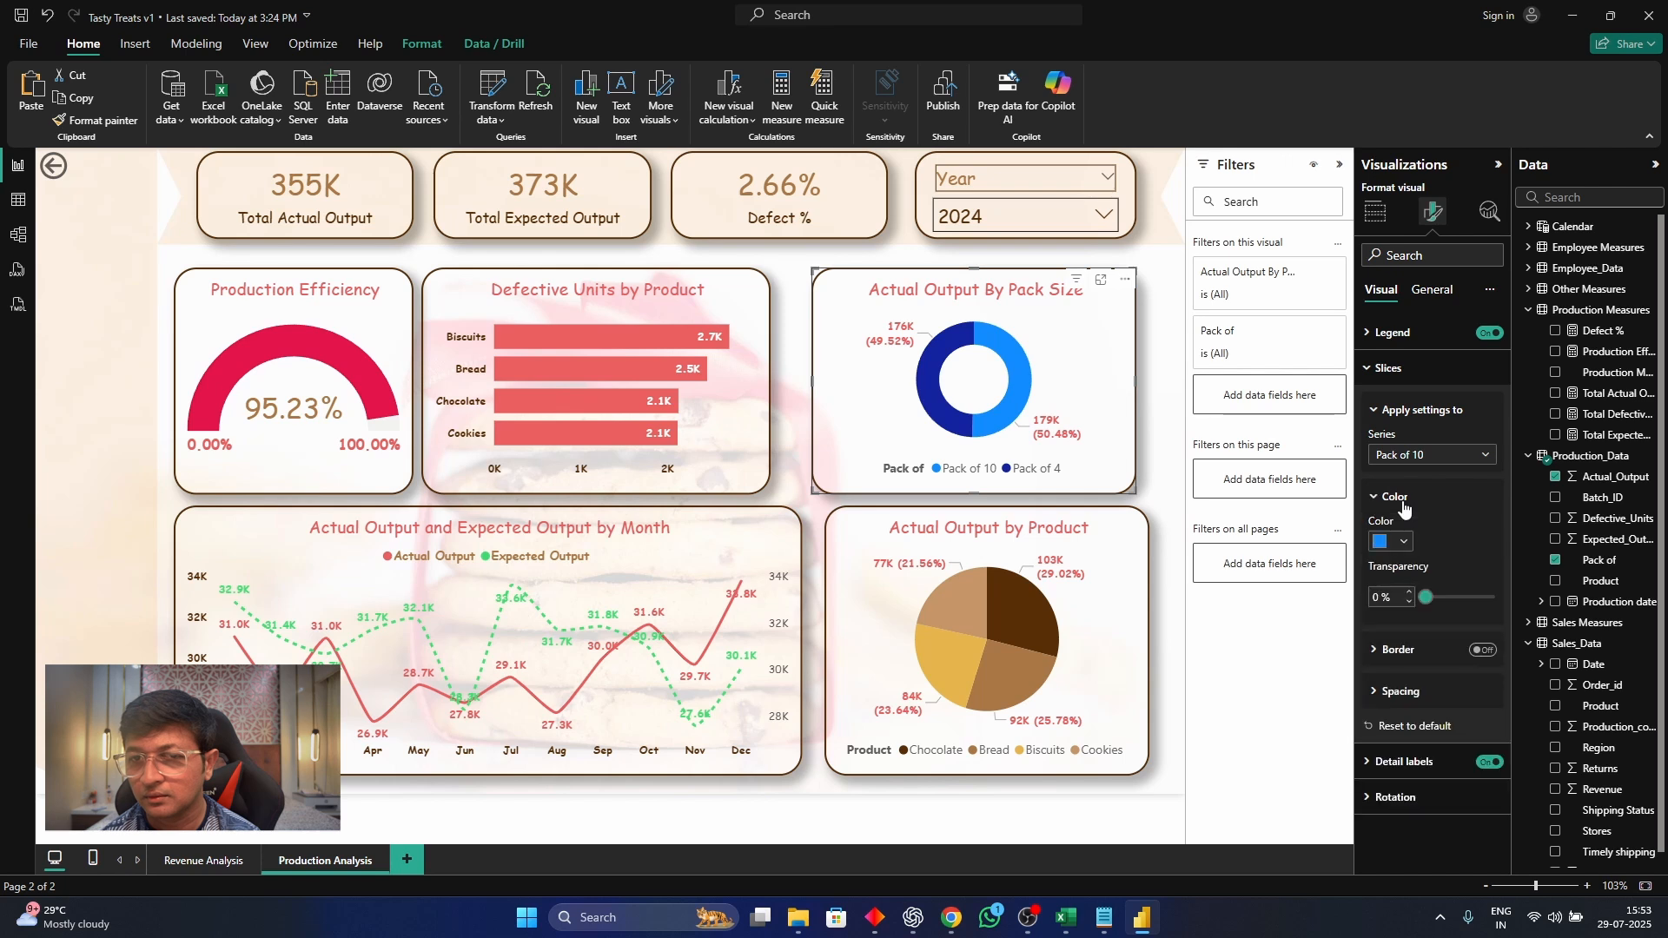
left_click(1408, 546)
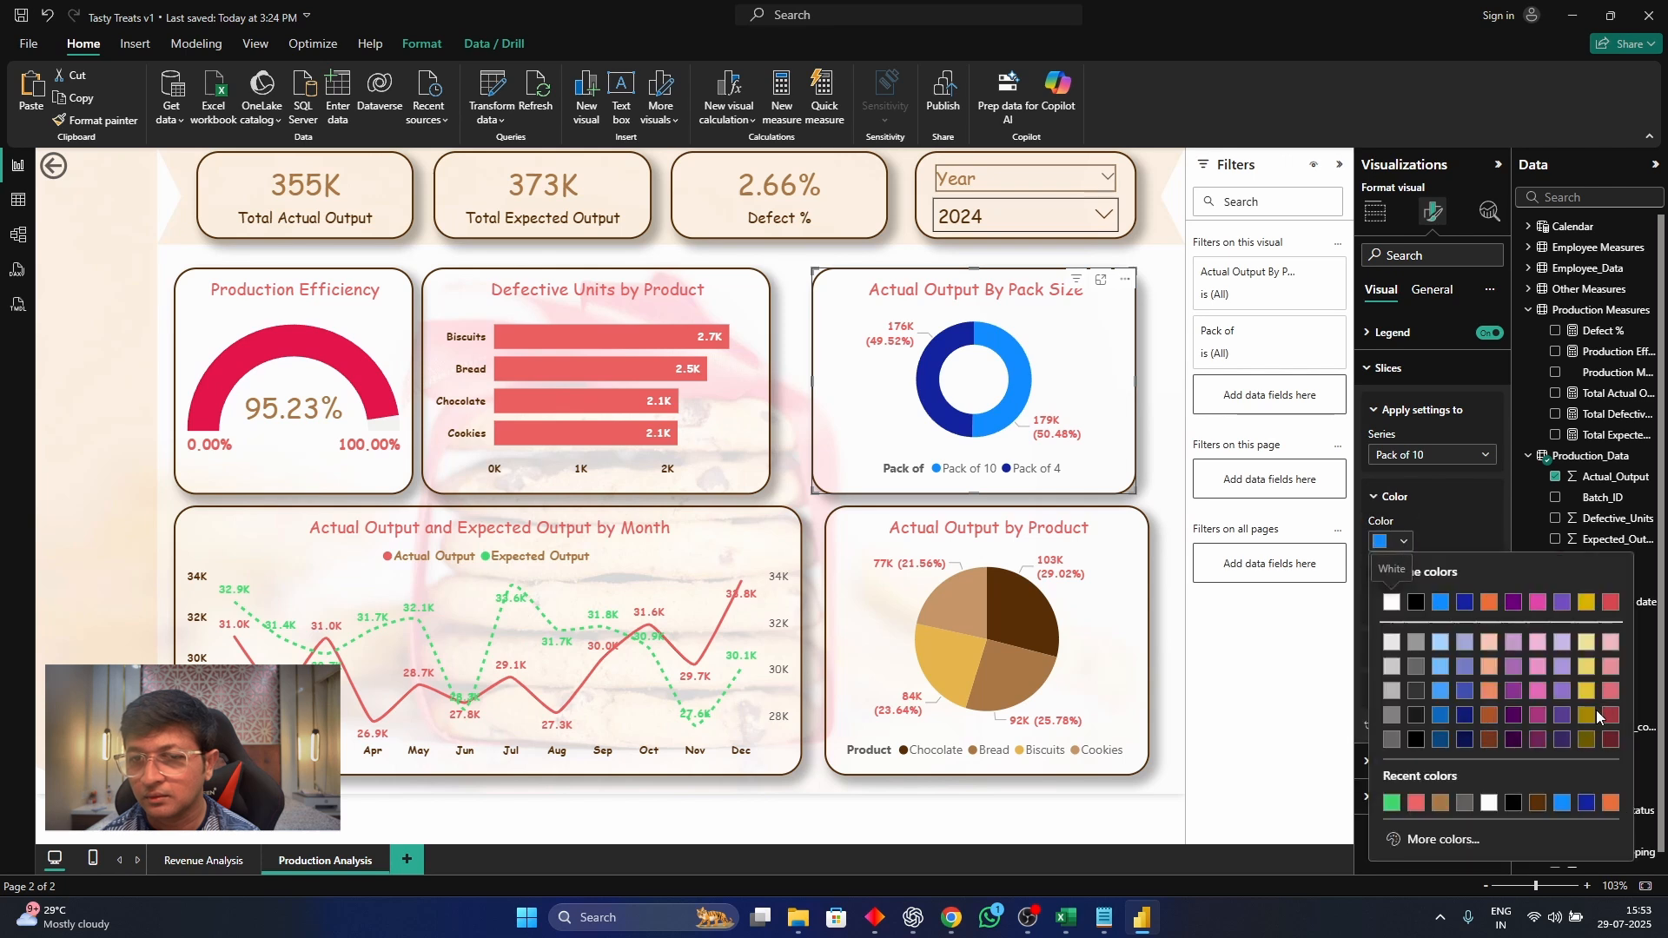
left_click(1512, 690)
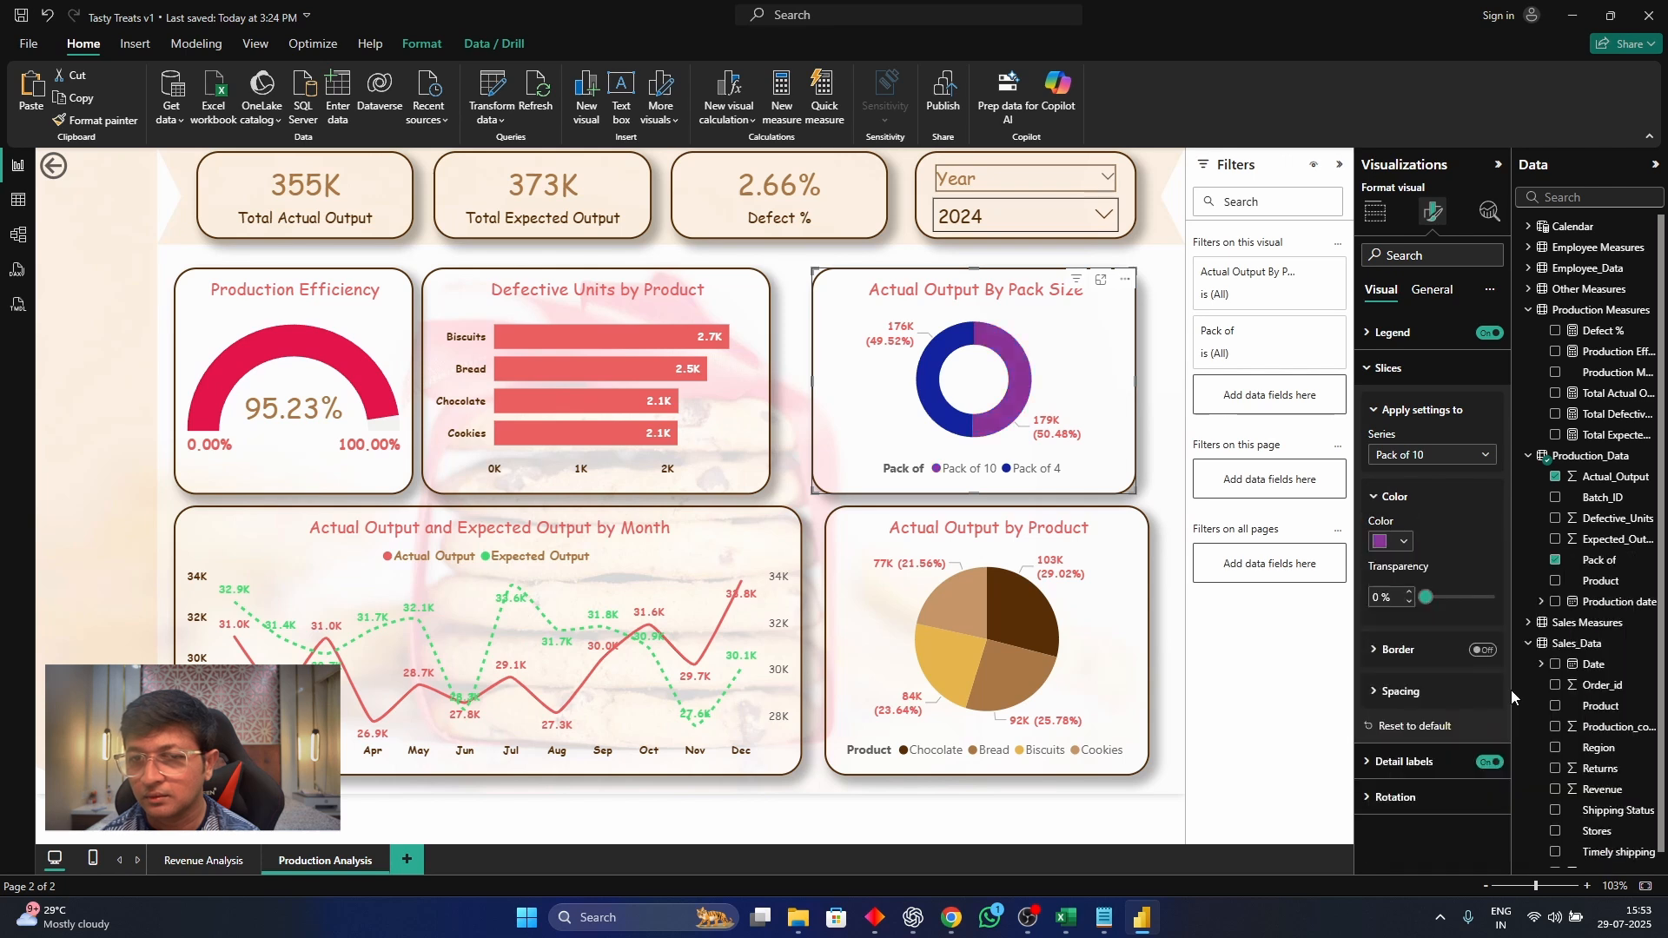
left_click(1404, 541)
left_click(1512, 641)
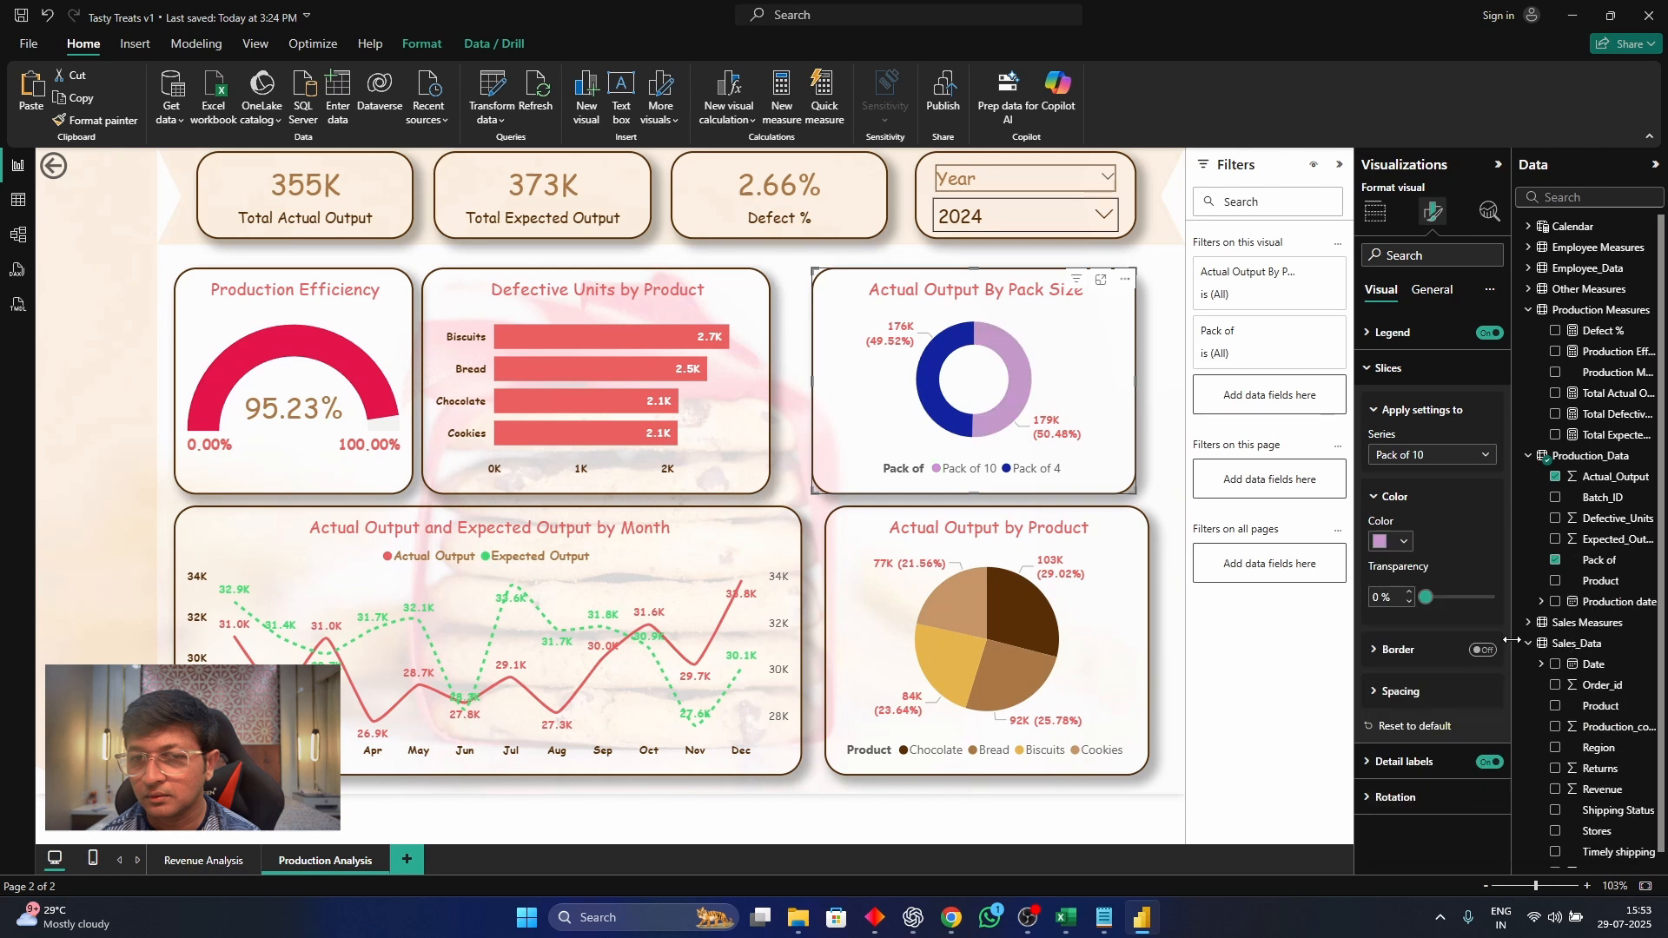
left_click(1405, 542)
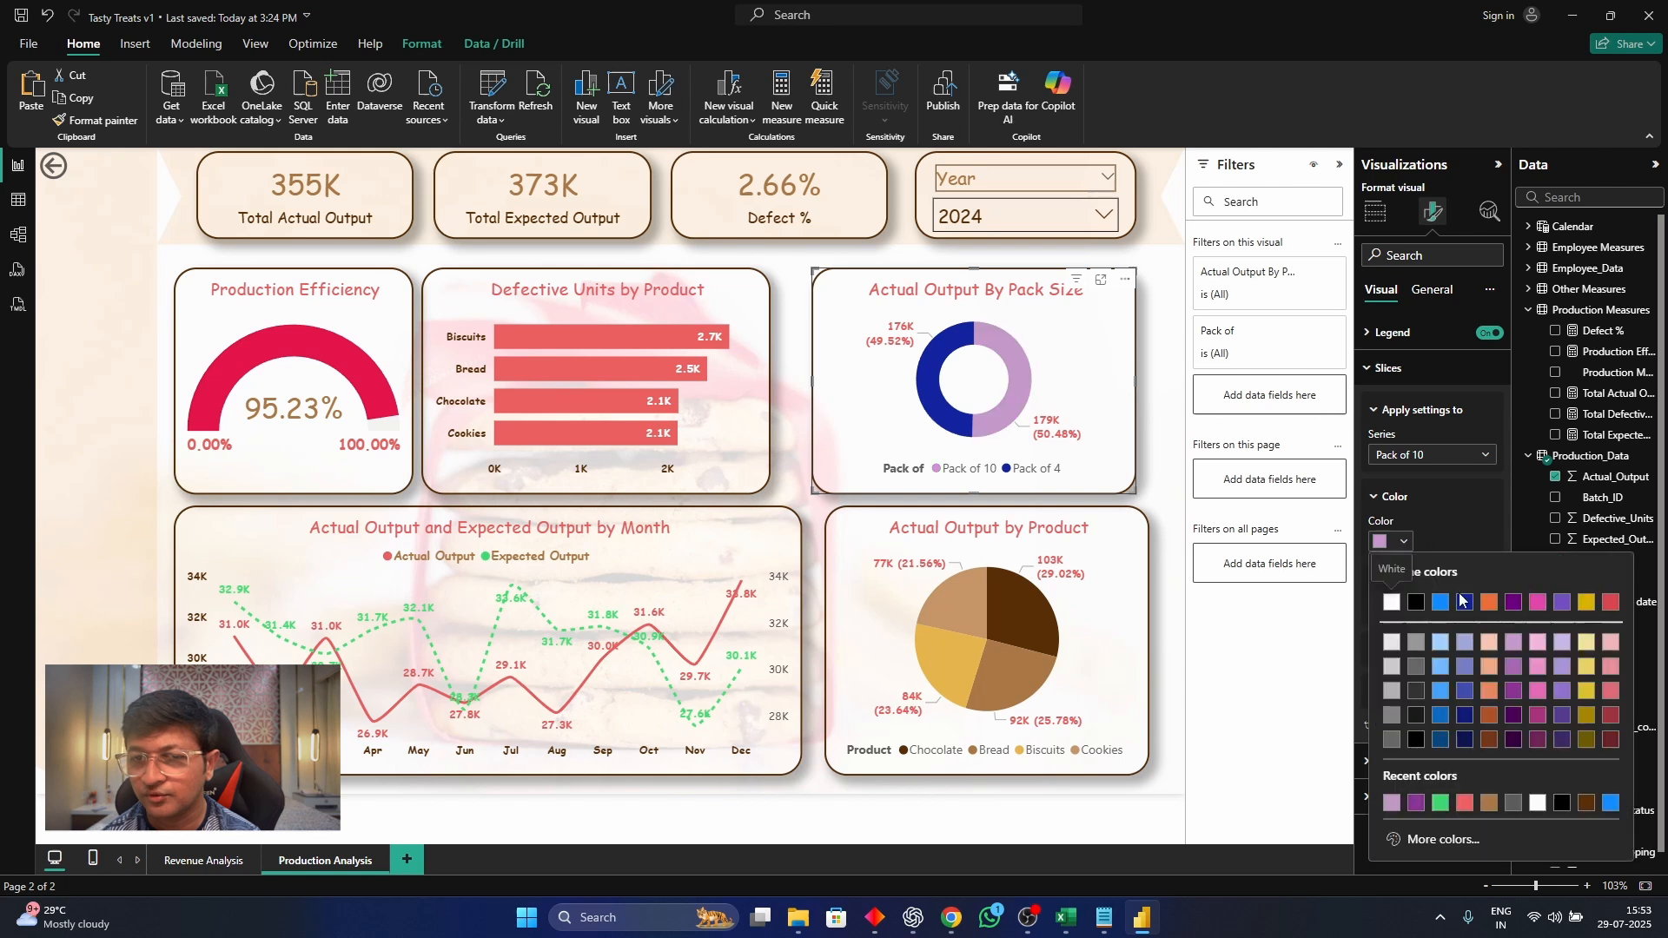
left_click(1489, 689)
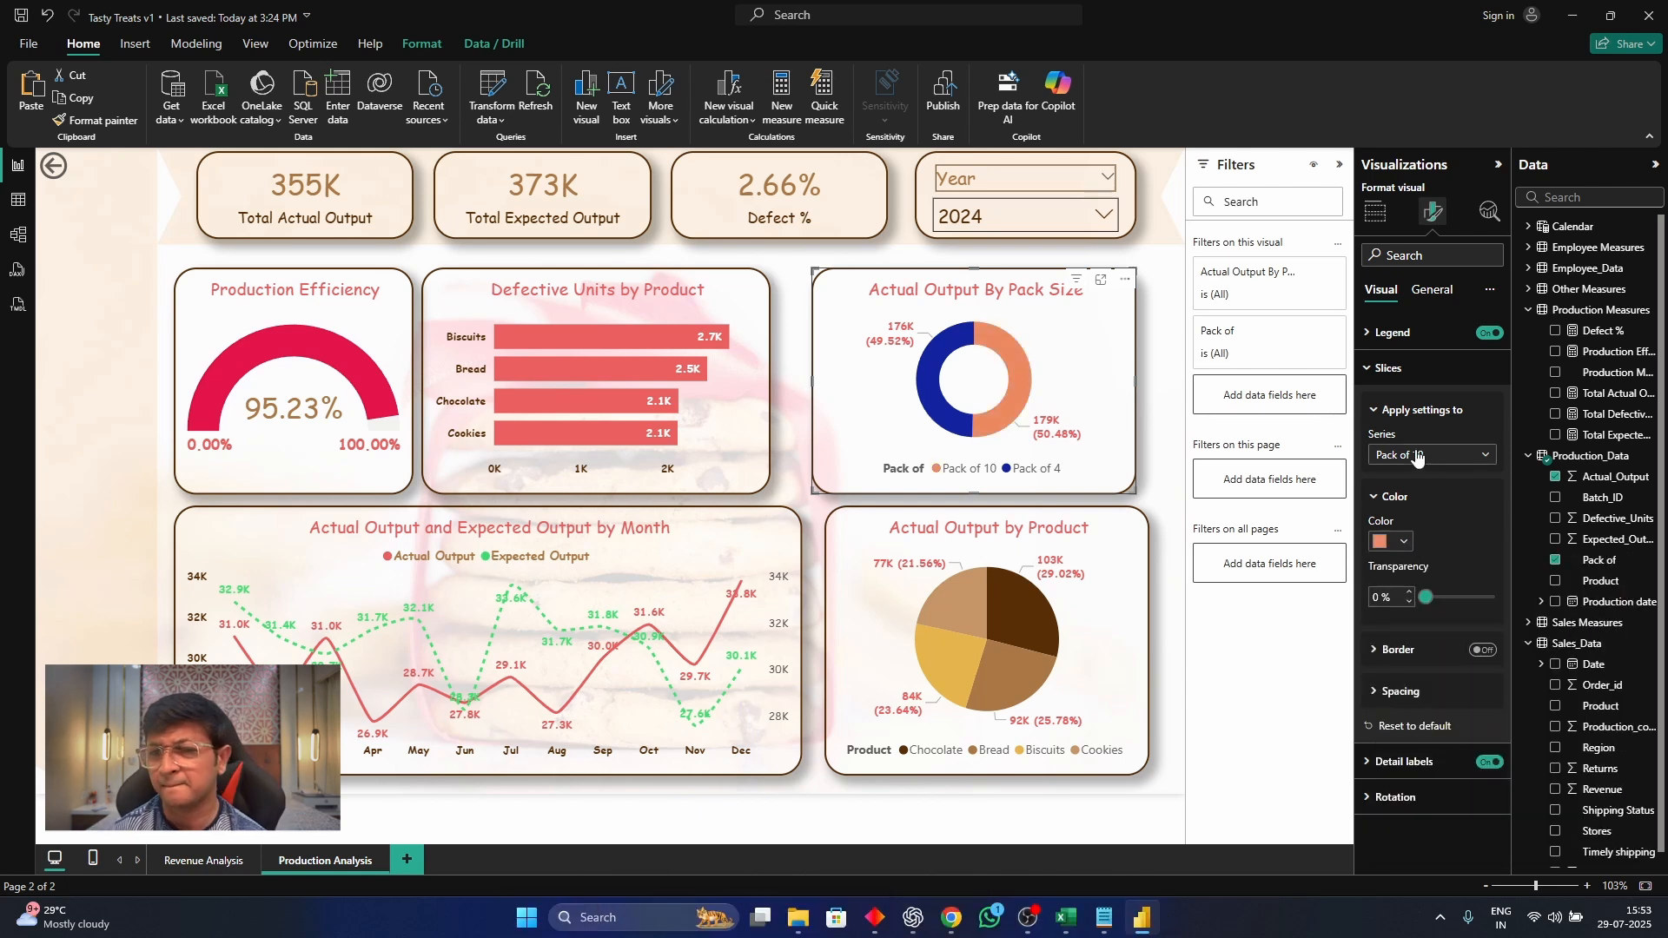
Recolor the donut chart's Pack of 4 slice, trying pink before settling on golden yellow
left_click(1418, 455)
left_click(1399, 518)
left_click(1404, 541)
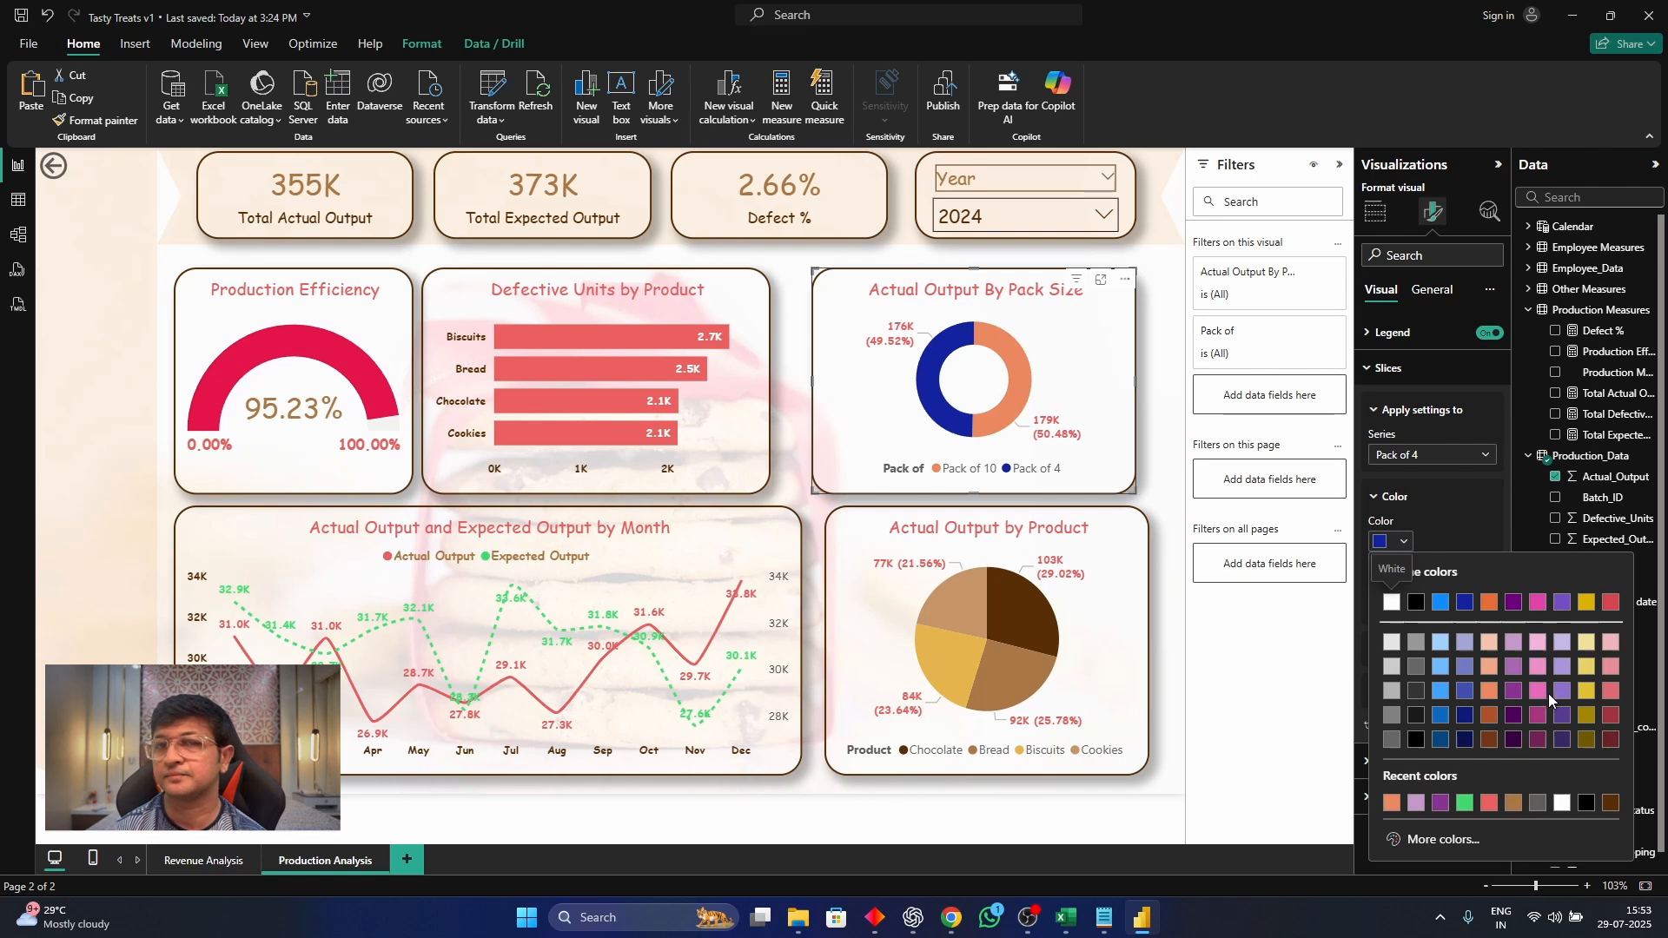
left_click(1538, 691)
left_click(1401, 541)
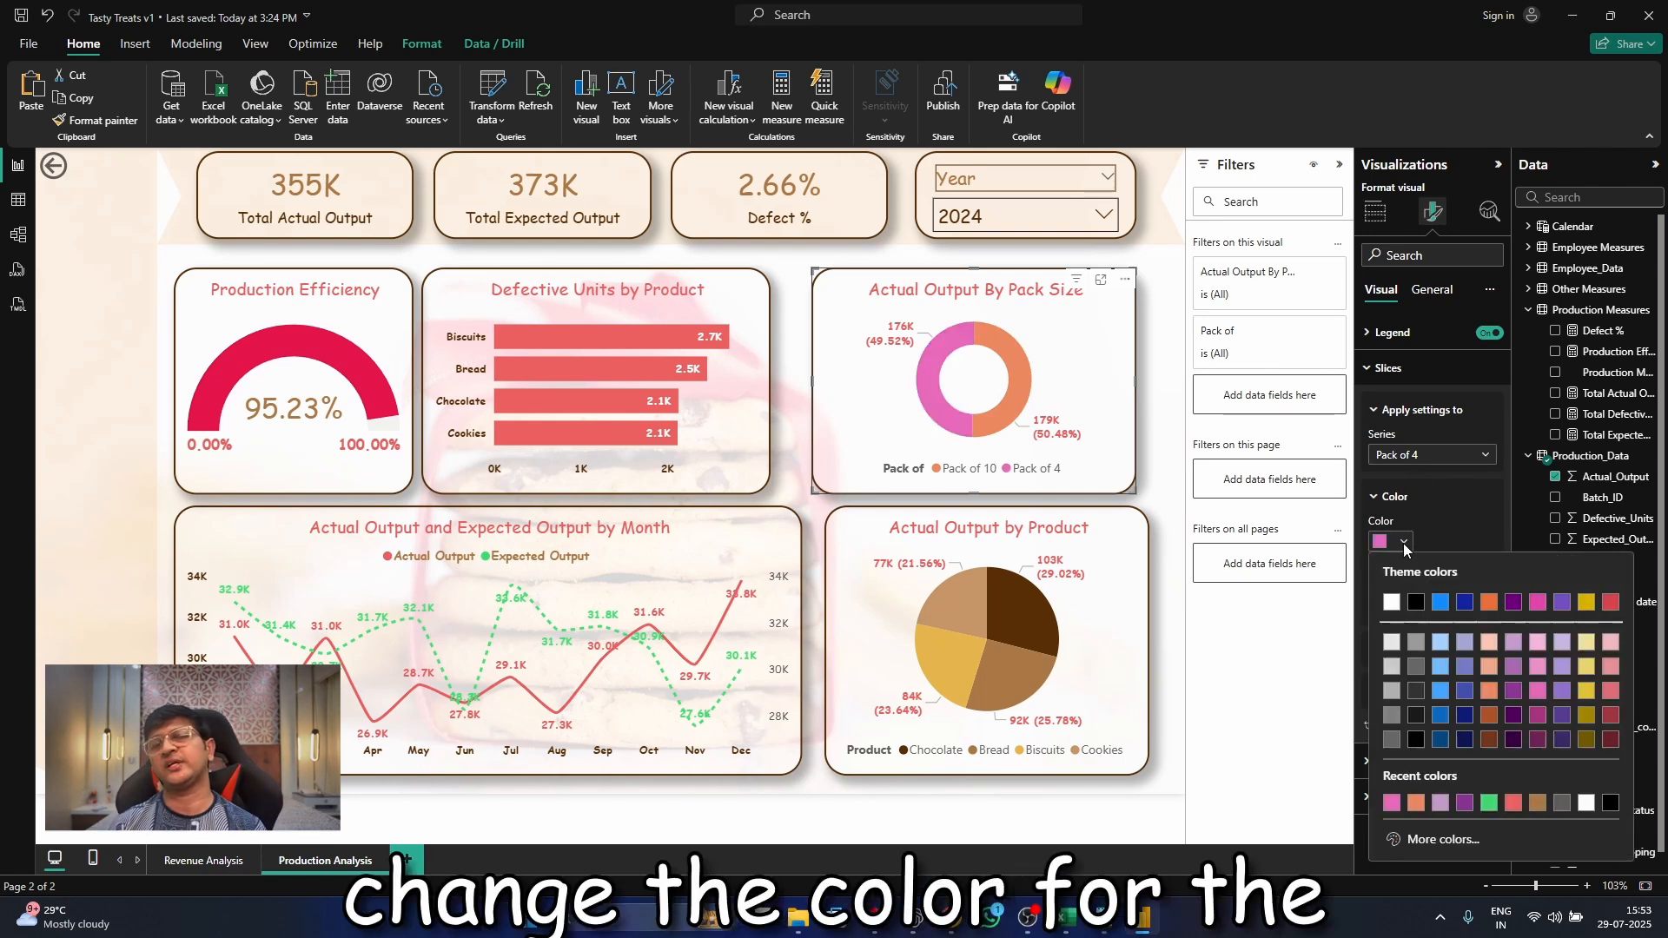
left_click(1571, 687)
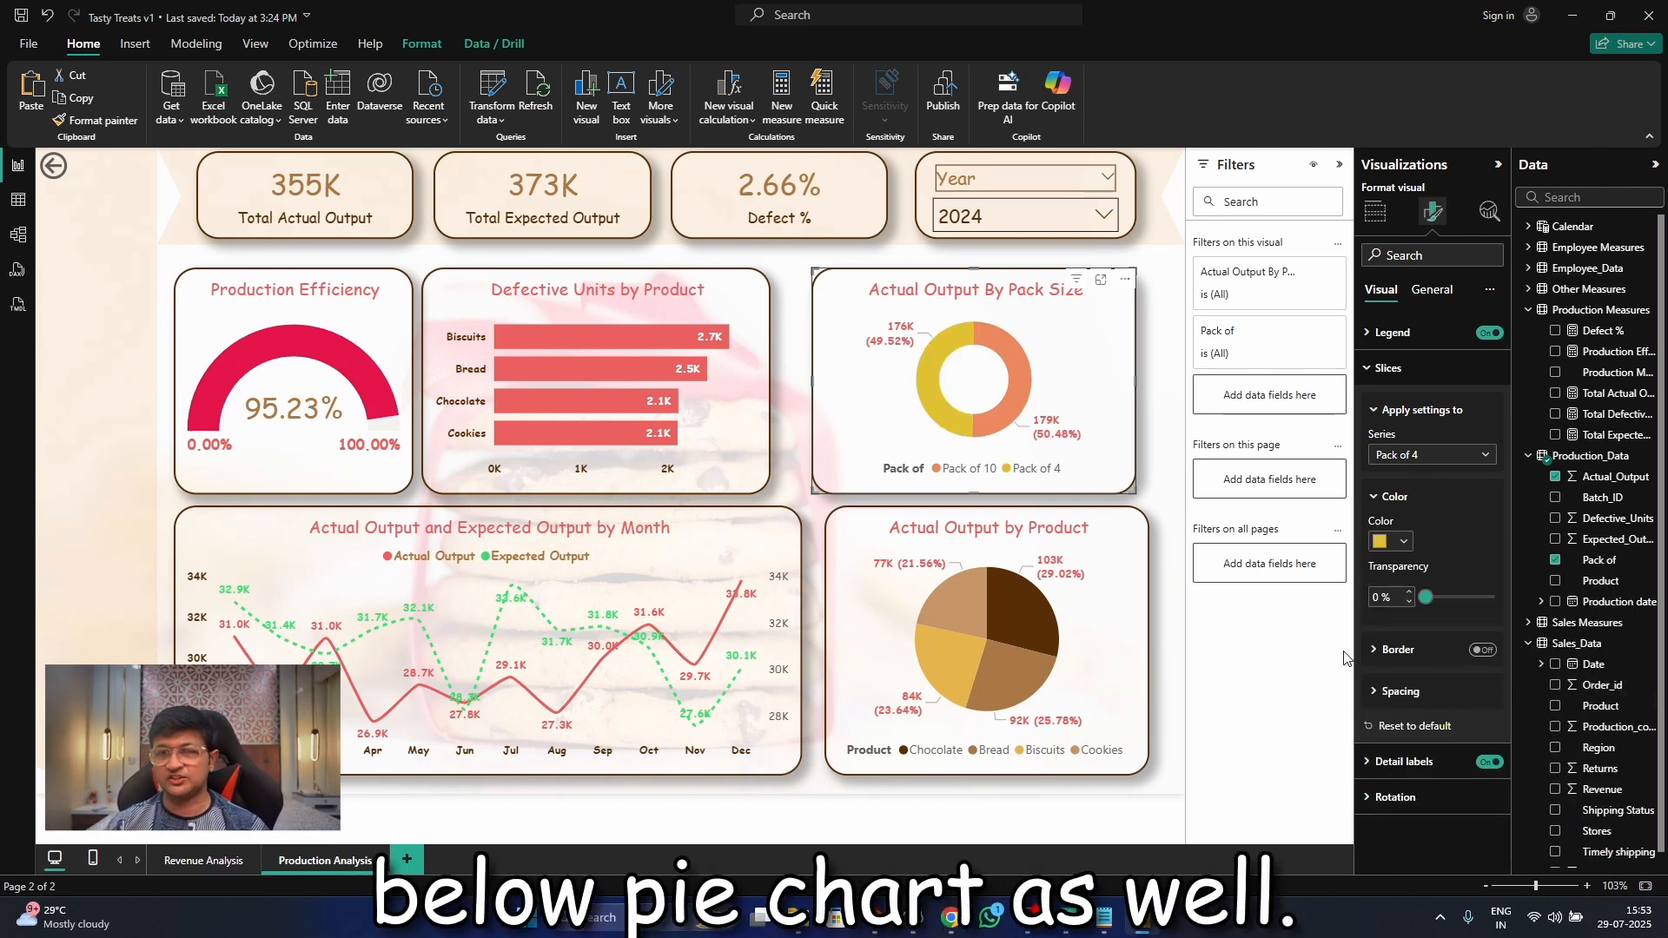
left_click(794, 276)
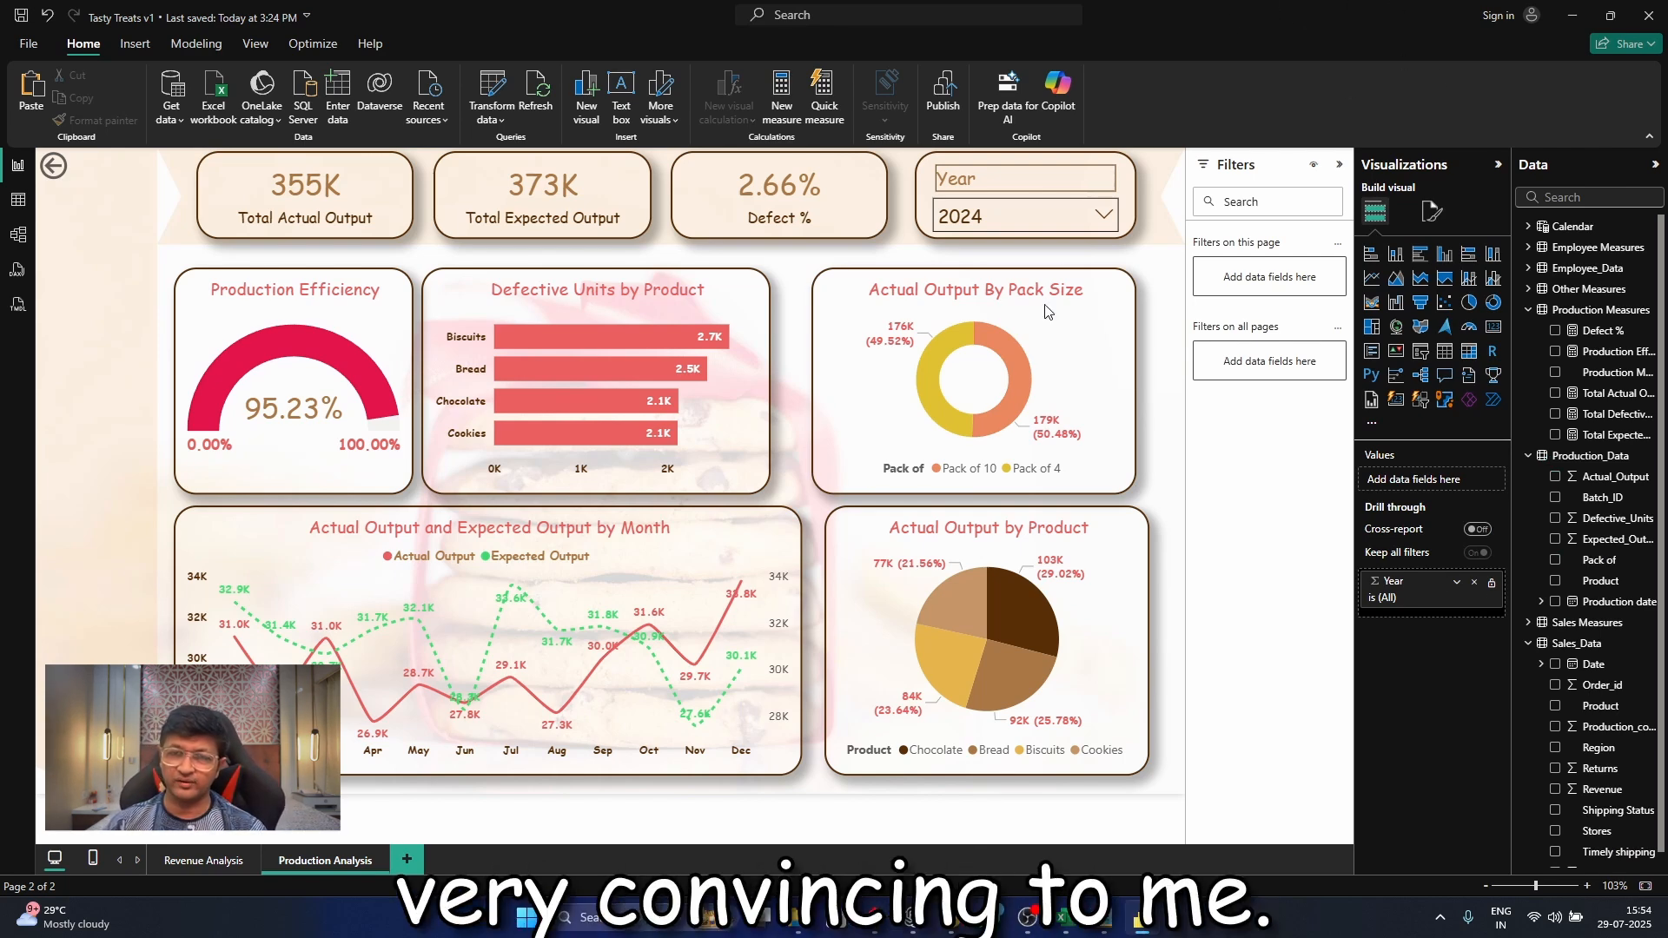
On the Revenue Analysis page, set the Bread slice of the Revenue by Product pie chart to light red
left_click(206, 863)
left_click(273, 860)
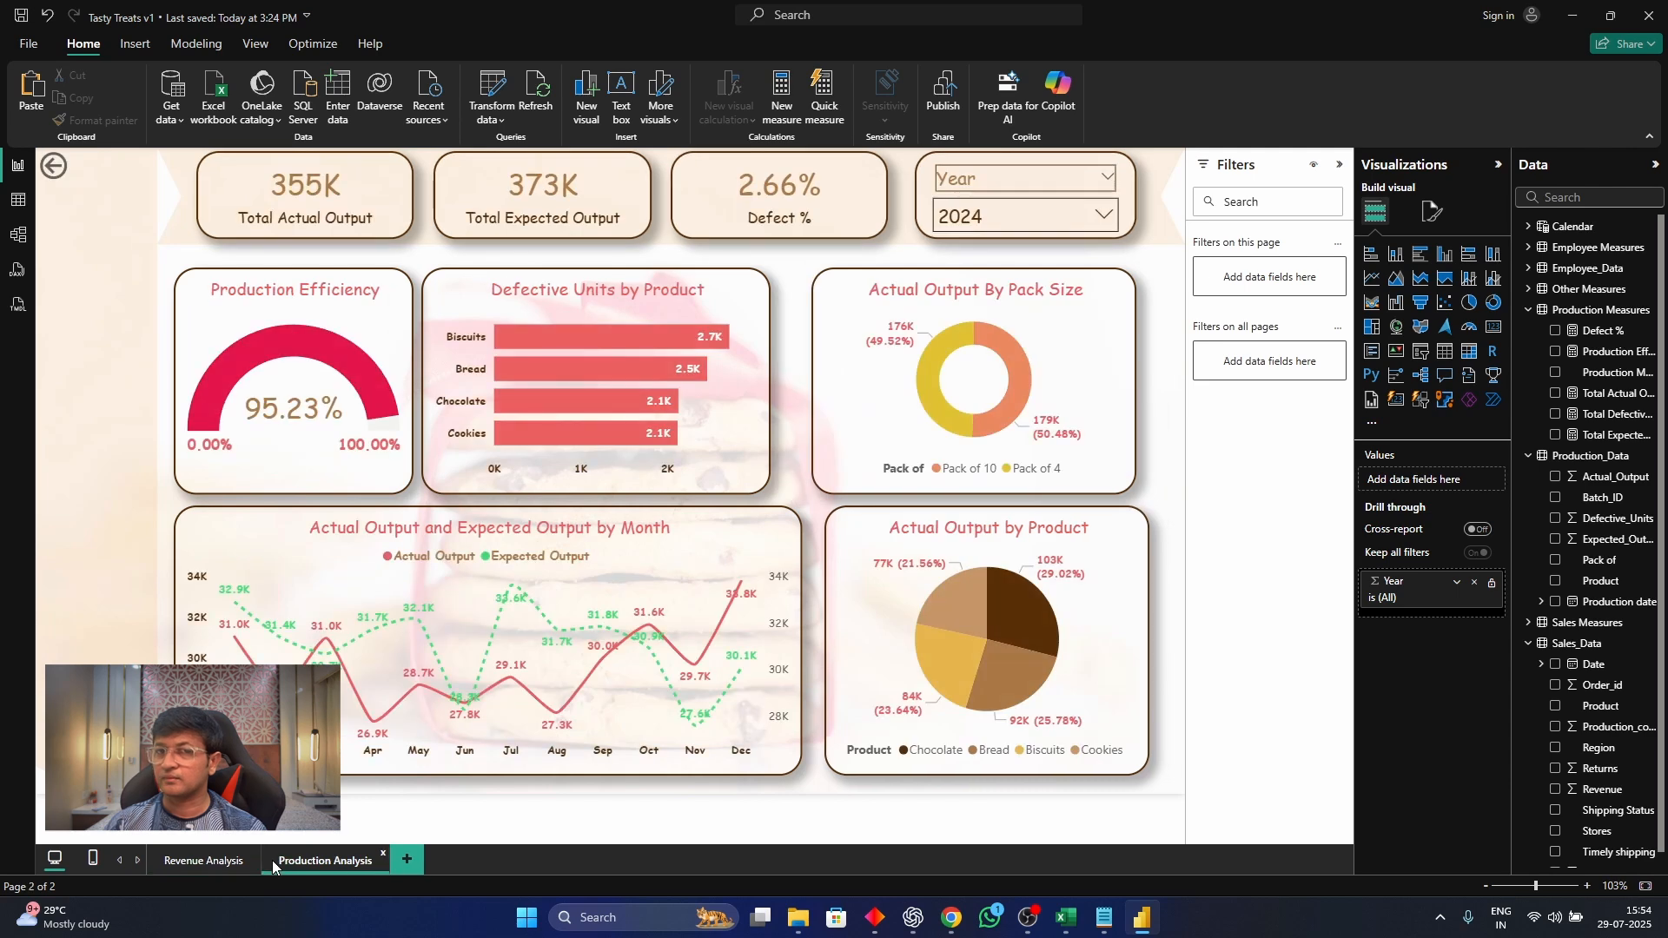
left_click(184, 862)
left_click(861, 532)
left_click(1433, 211)
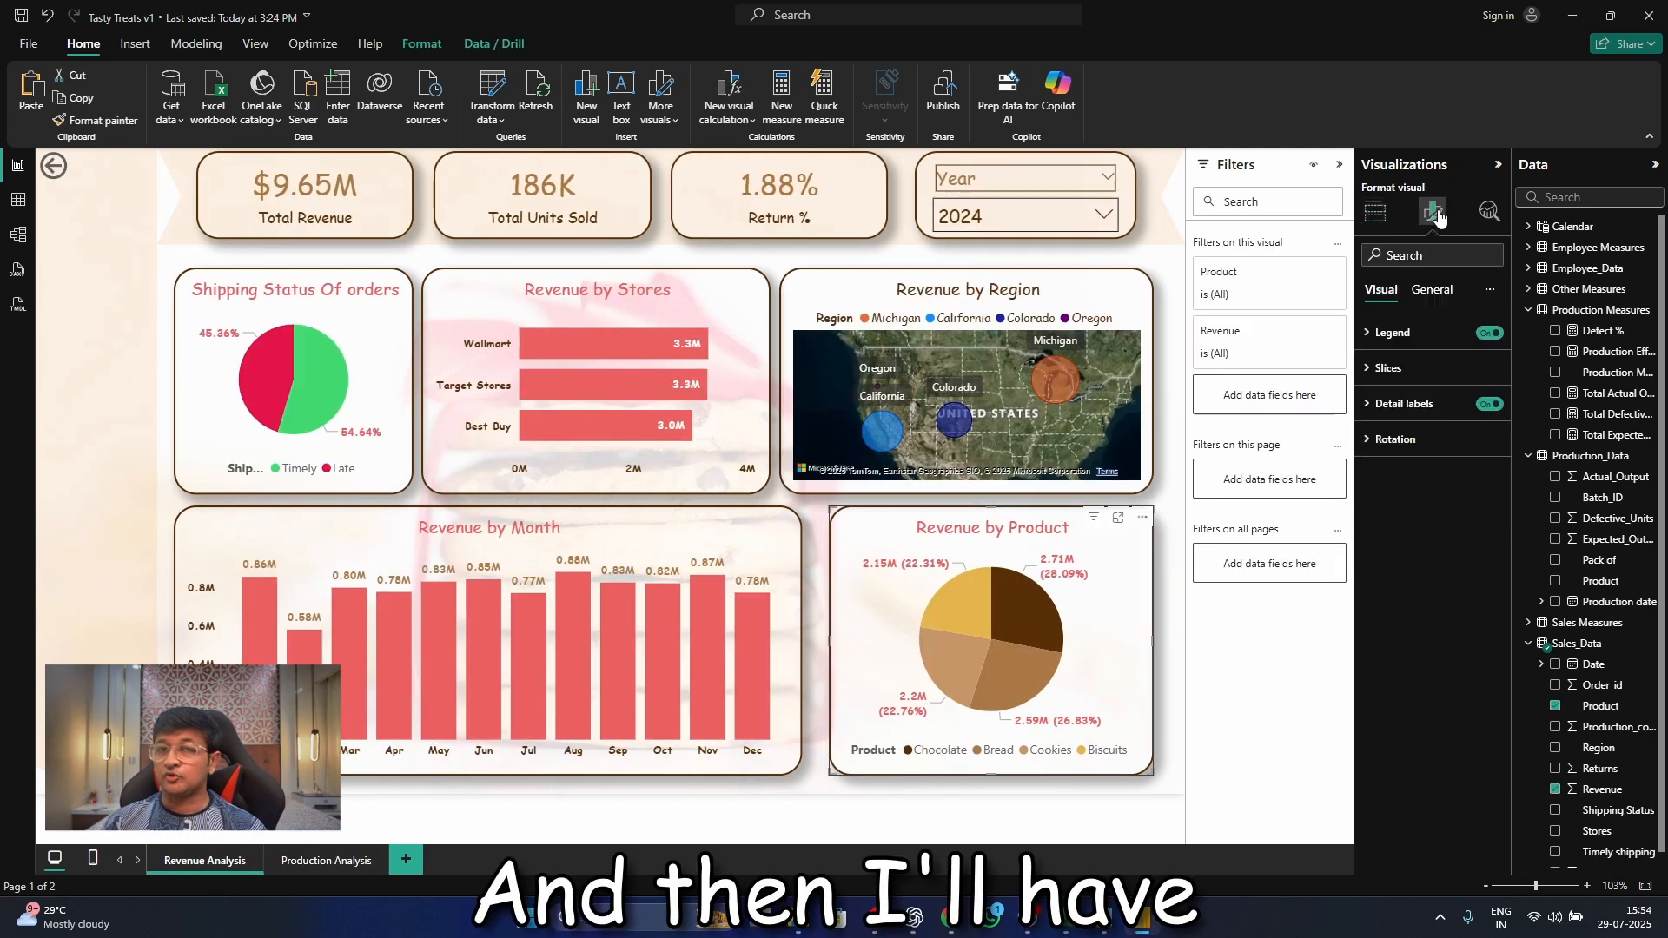
left_click(1389, 368)
left_click(1395, 496)
left_click(1432, 454)
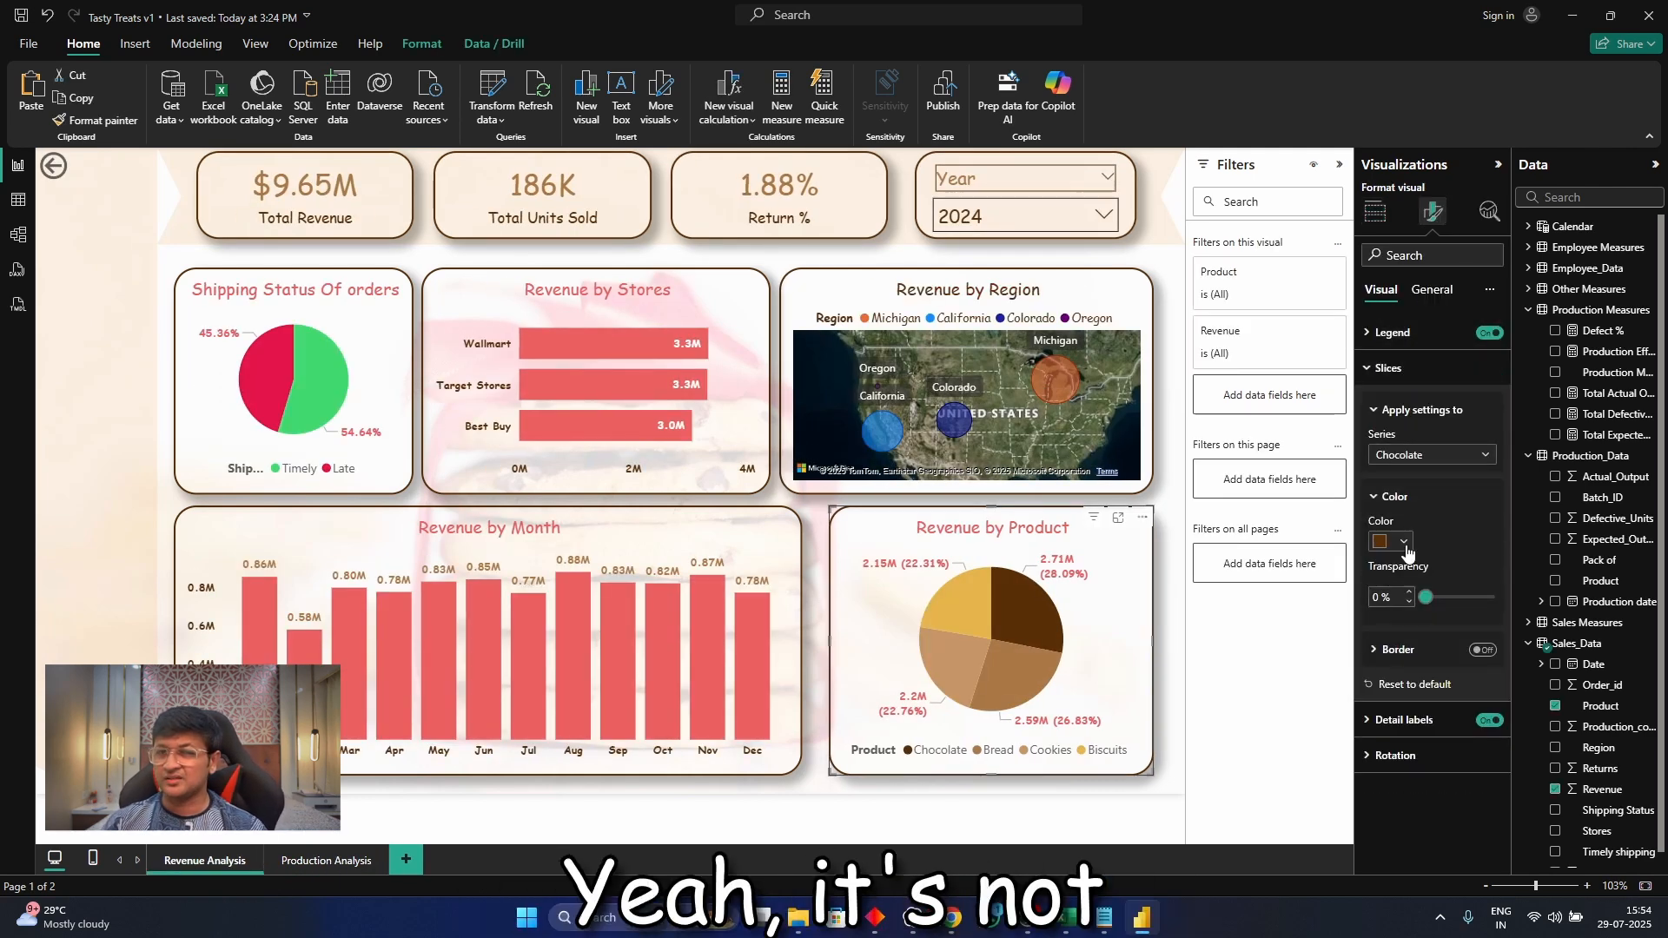
left_click(1408, 517)
left_click(1390, 542)
left_click(1611, 693)
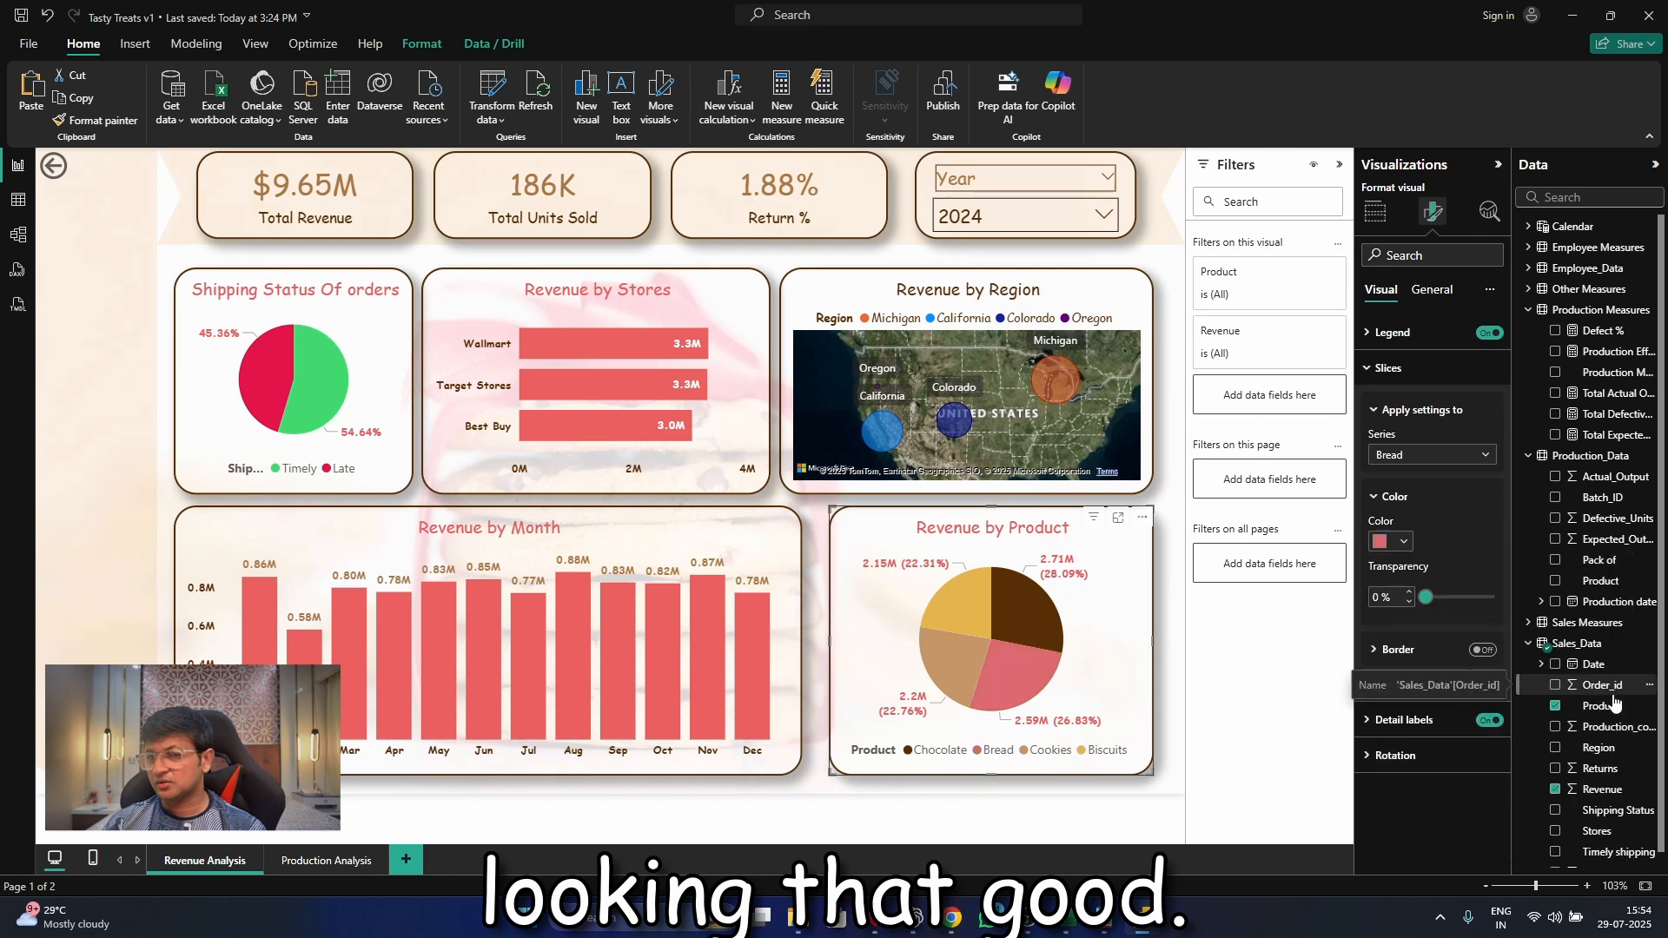
Change the Revenue by Product pie's Bread slice to light orange, trying a paler red first
left_click(1390, 541)
left_click(1612, 668)
left_click(1390, 541)
left_click(1489, 687)
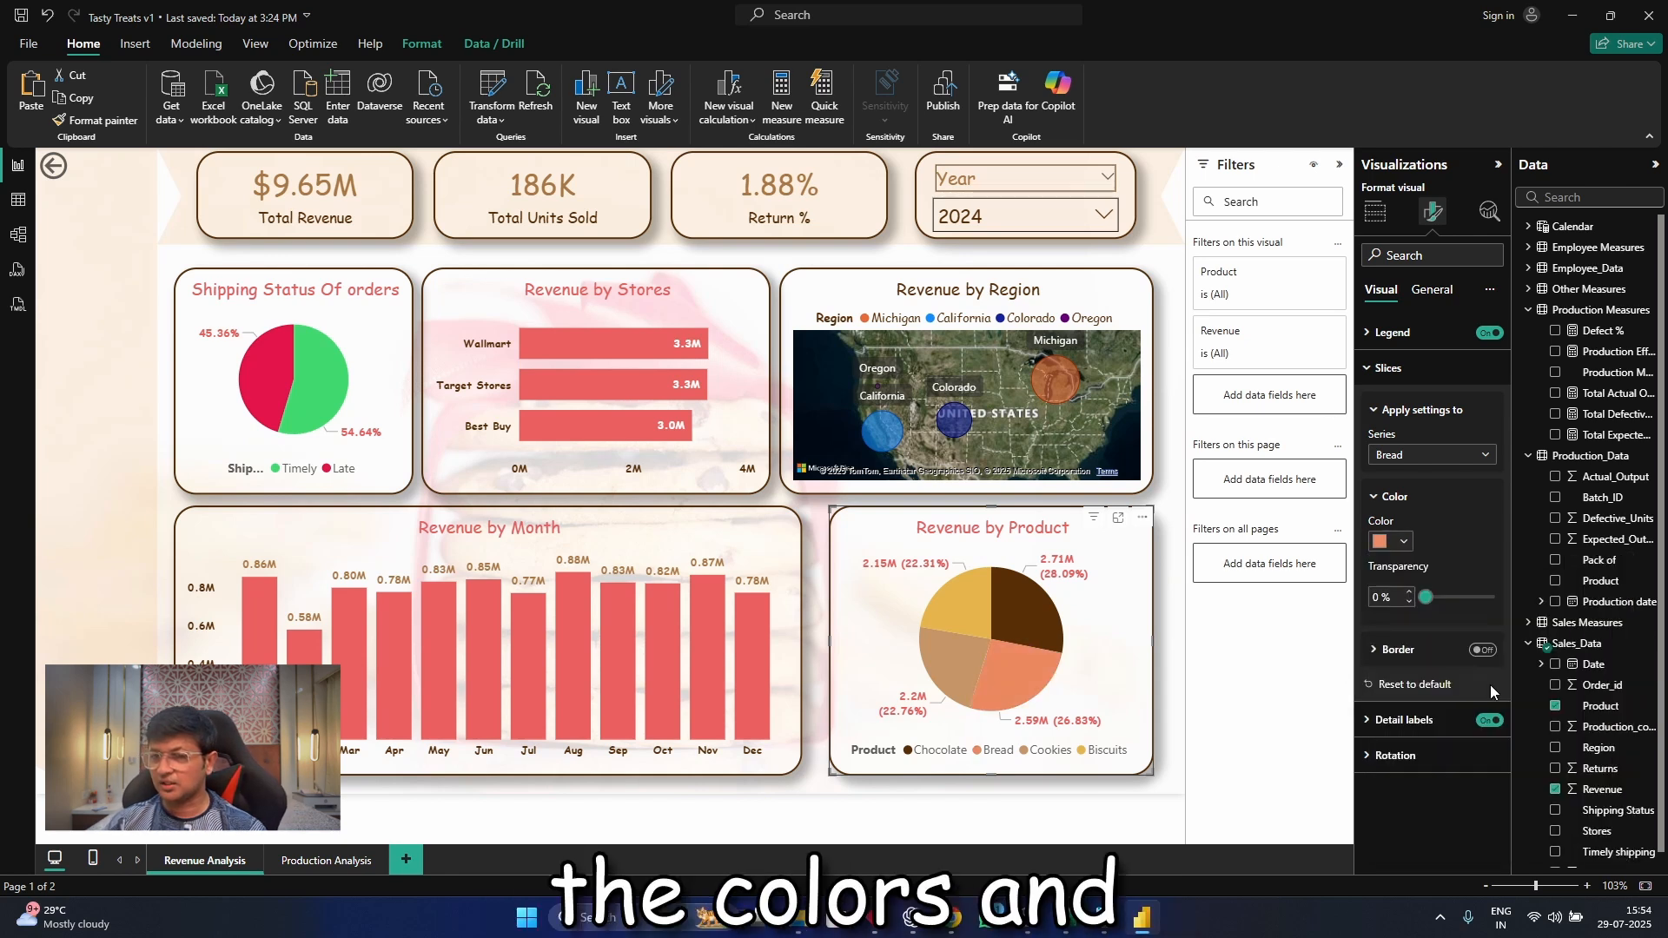
Set the Cookies slice of the Revenue by Product pie chart to light violet
left_click(1432, 455)
left_click(1394, 539)
left_click(1390, 542)
left_click(1563, 692)
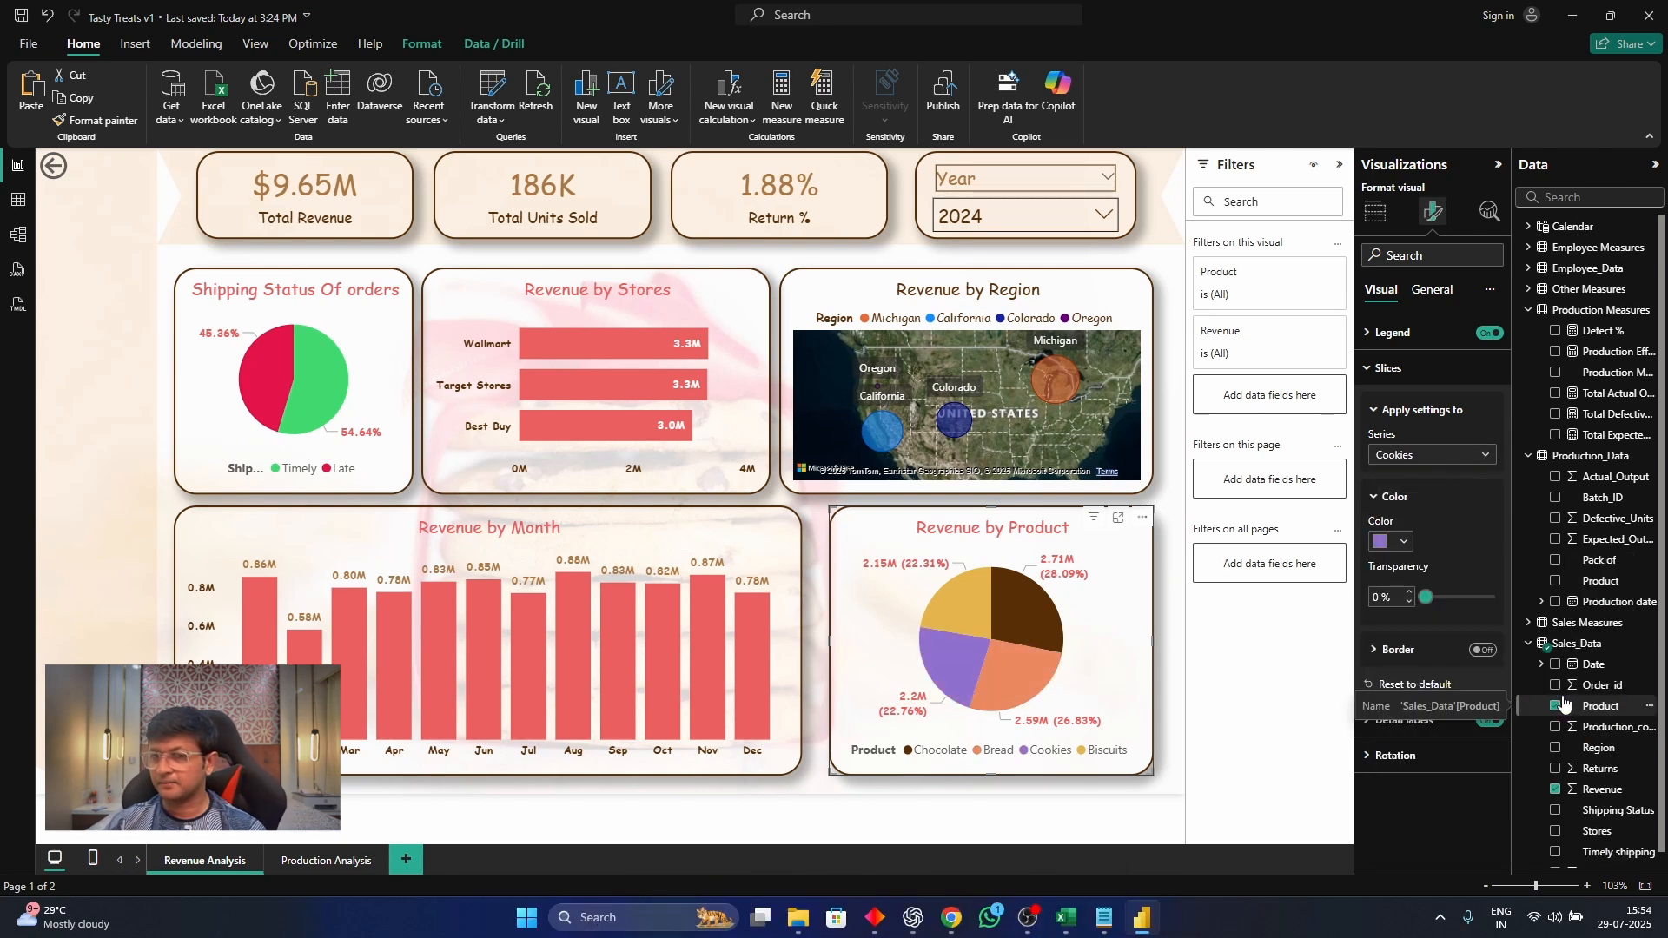
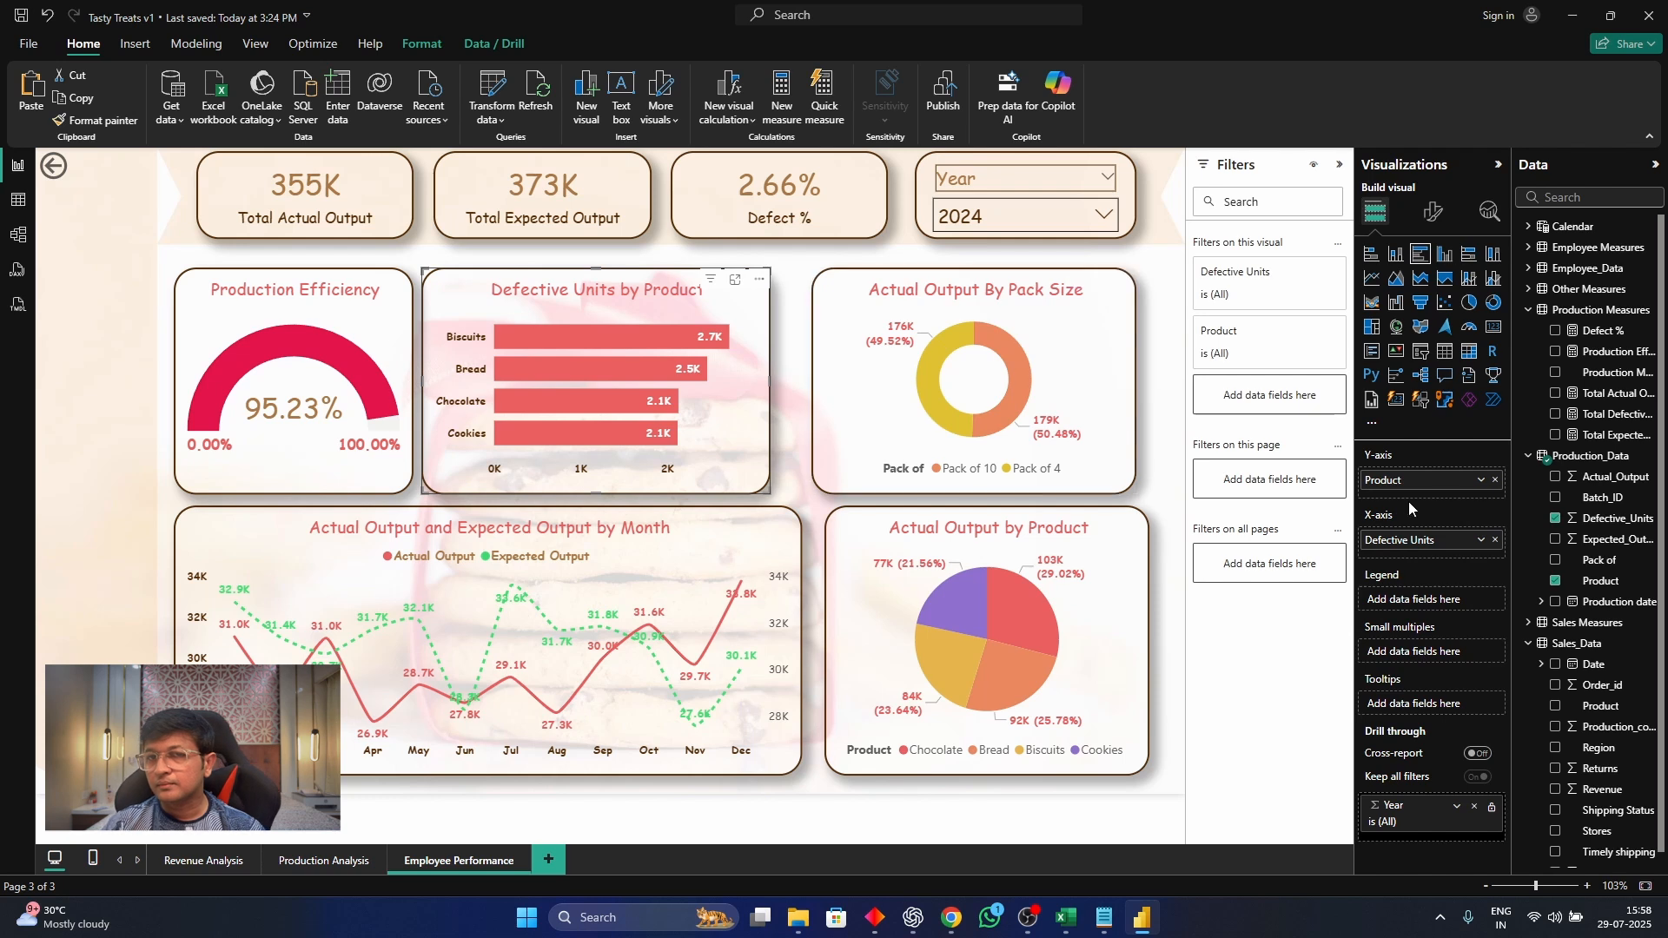
Remove the Defective_Units and Product fields from the Employee Performance page's bar chart and show only the Employee_Data table's fields
left_click(1555, 520)
left_click(1556, 582)
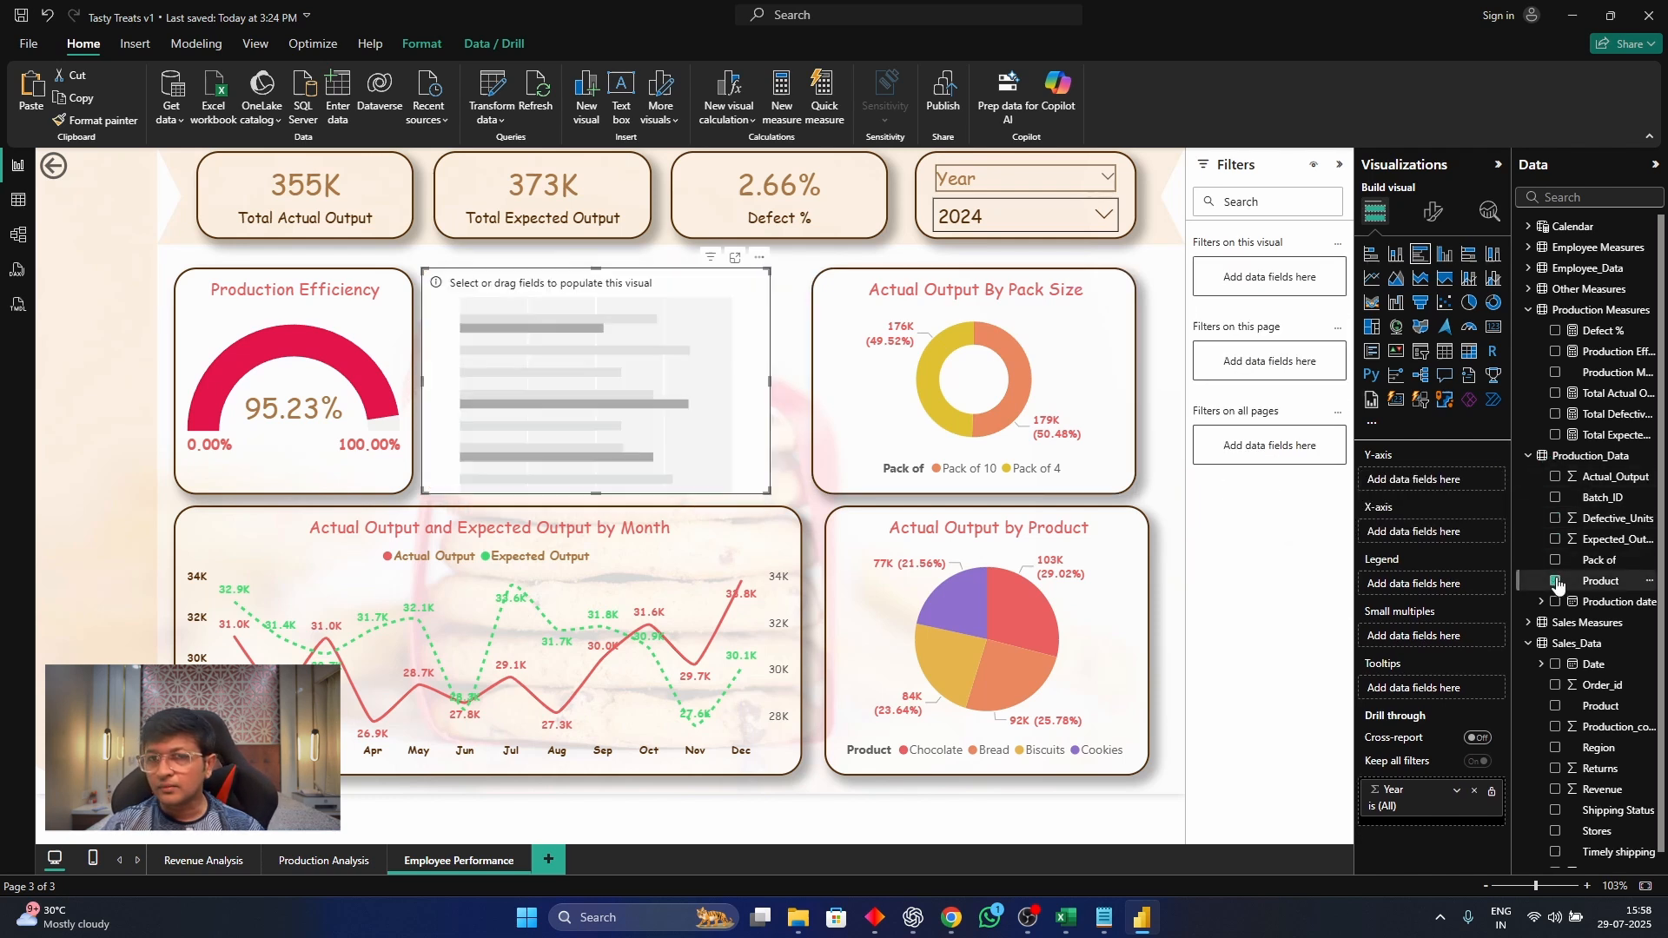
left_click(1529, 456)
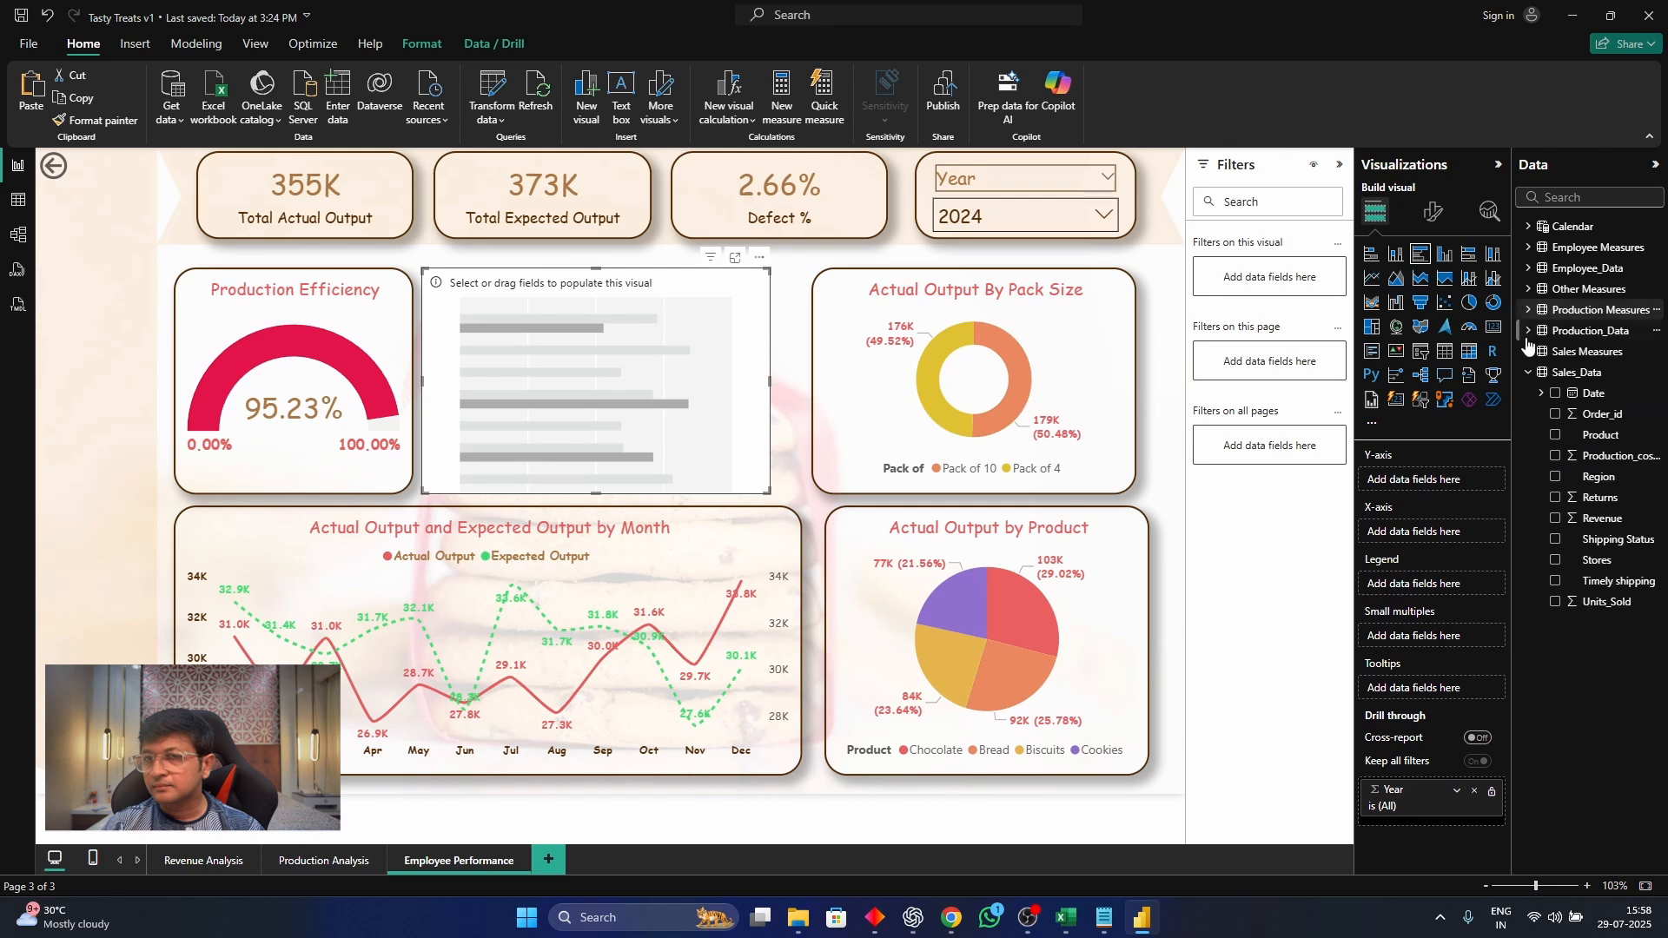
left_click(1529, 310)
left_click(1529, 372)
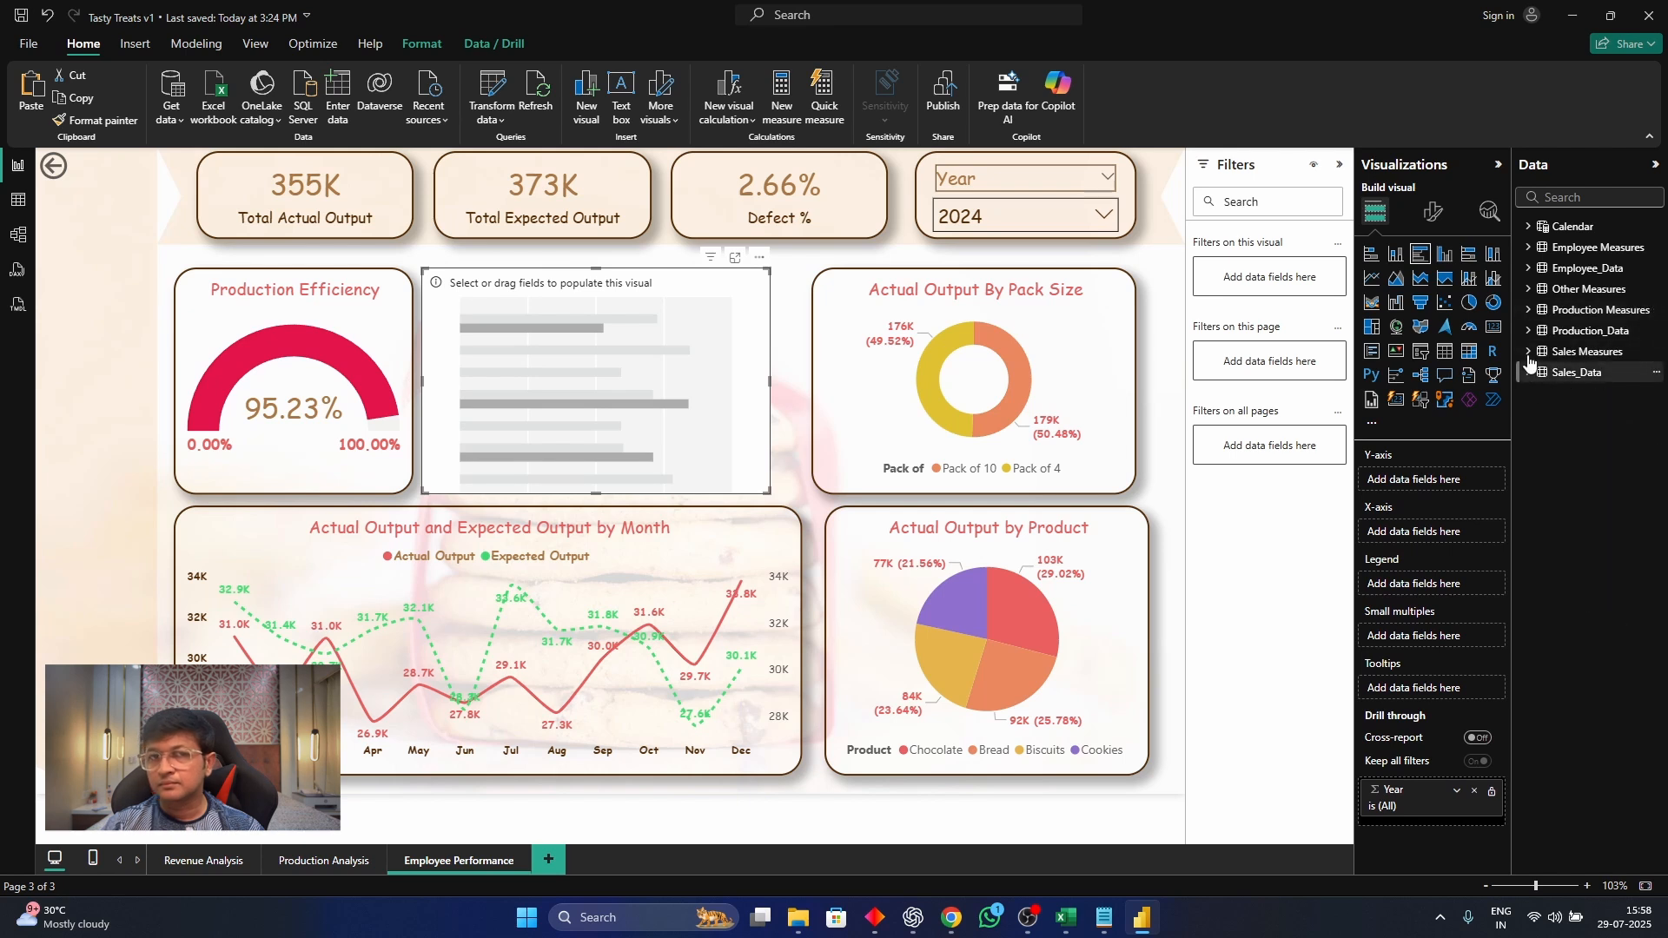
left_click(1530, 270)
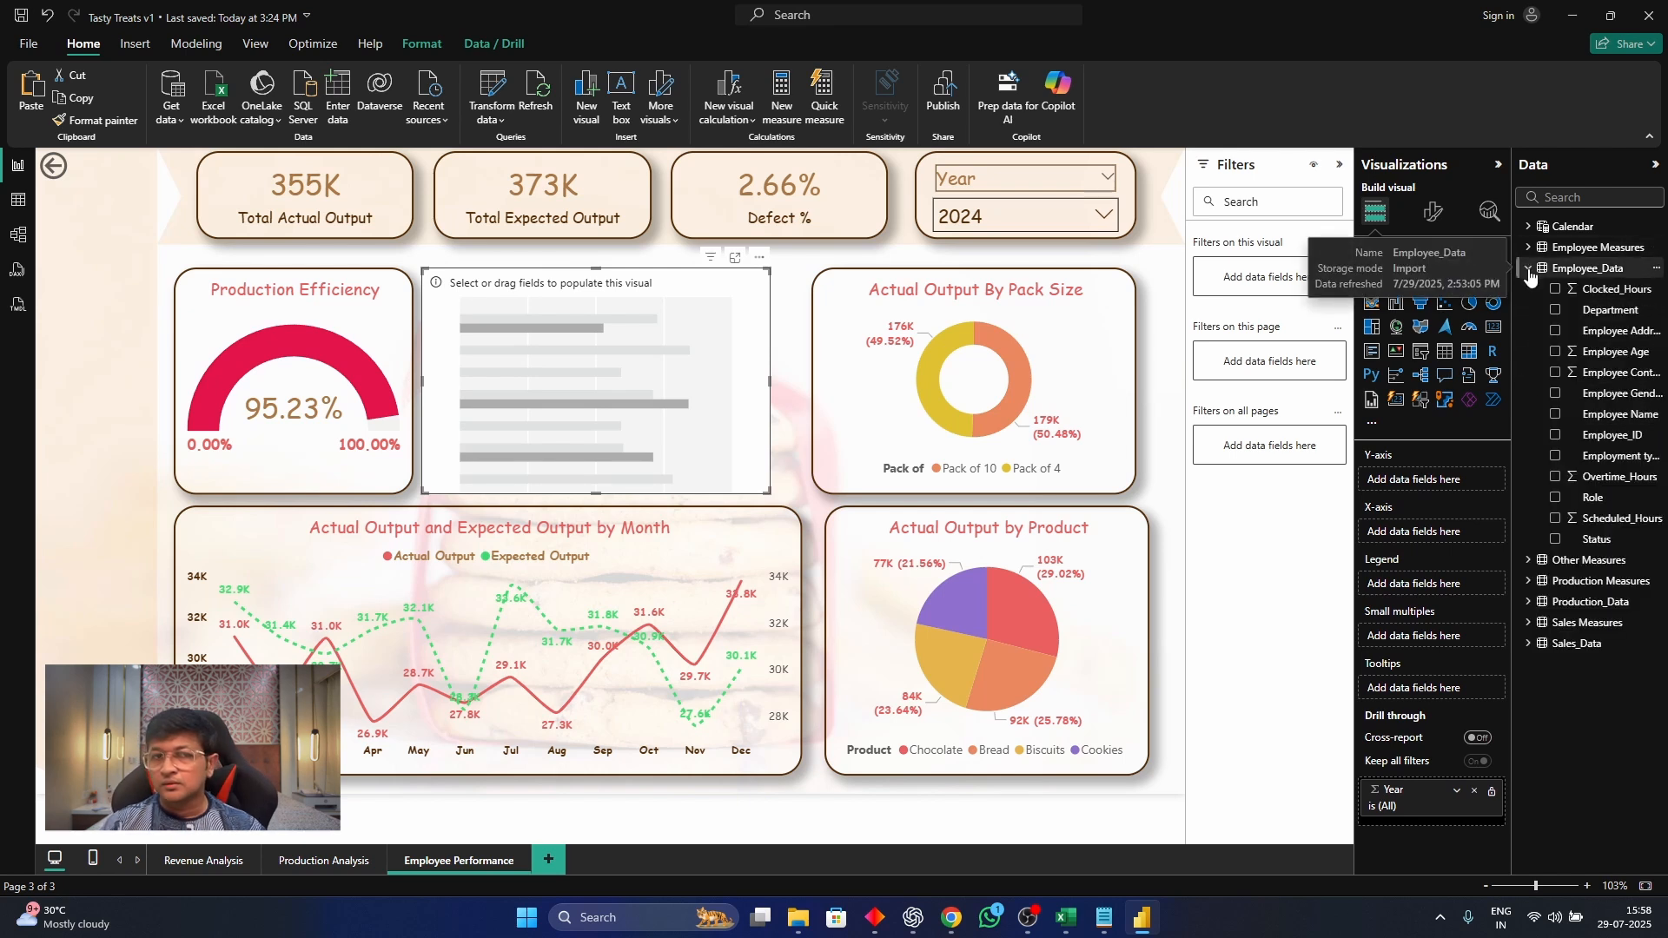
Set the bar chart to plot the count of Employee_ID on the X-axis by Department on the Y-axis
left_click(1556, 311)
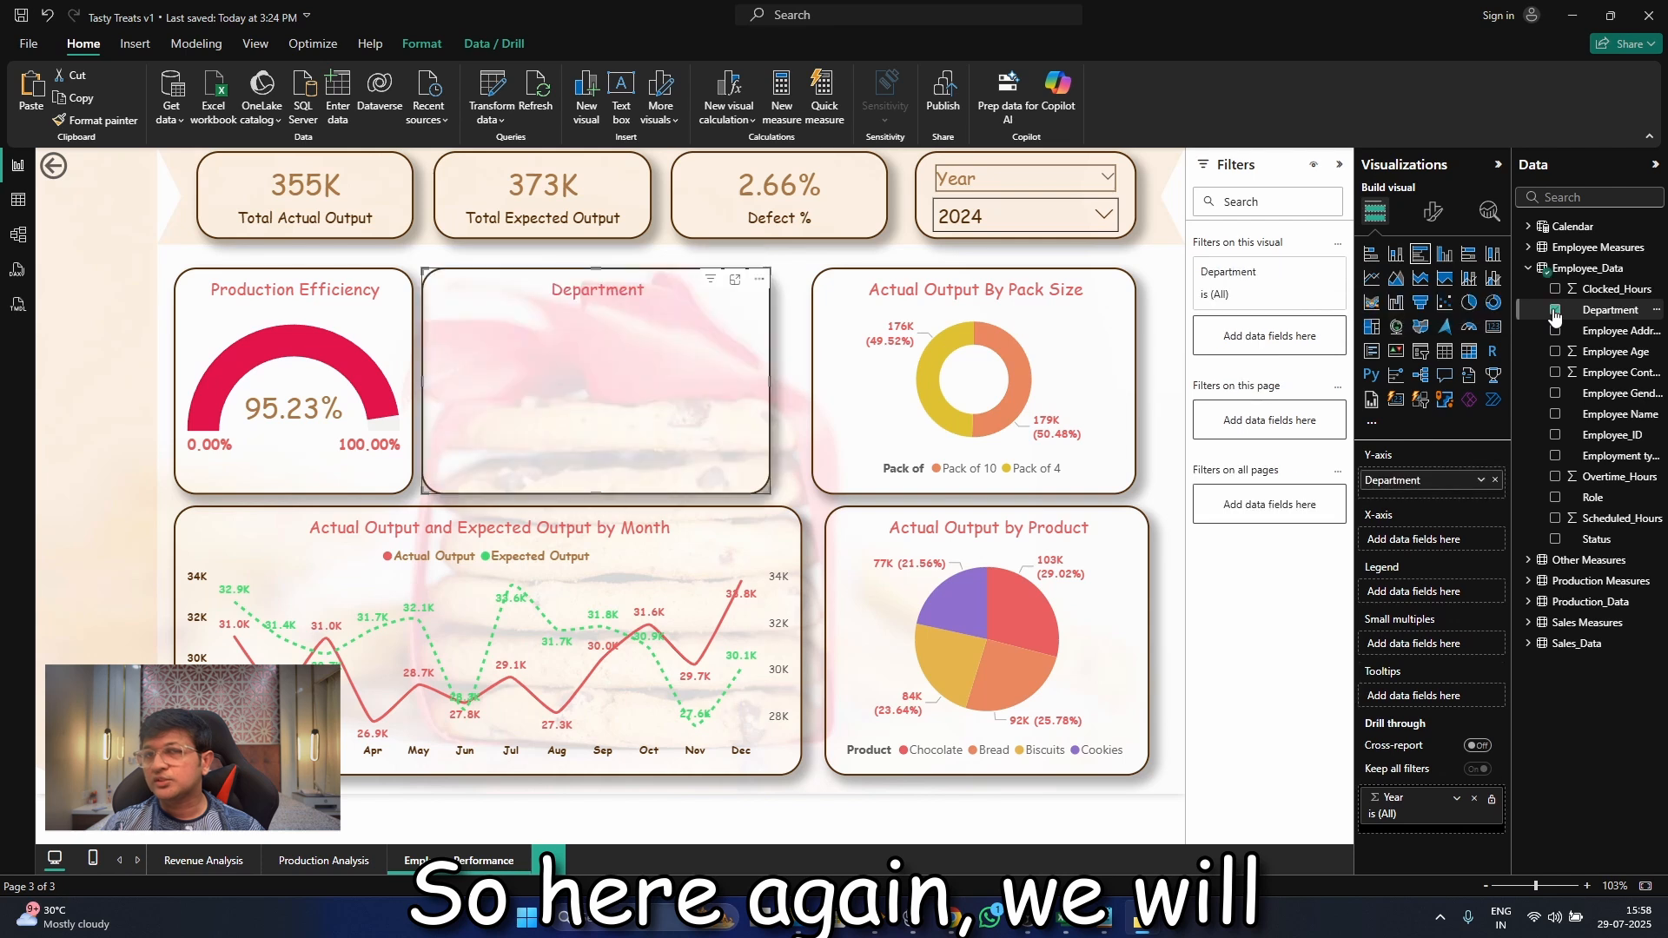
left_click(1555, 311)
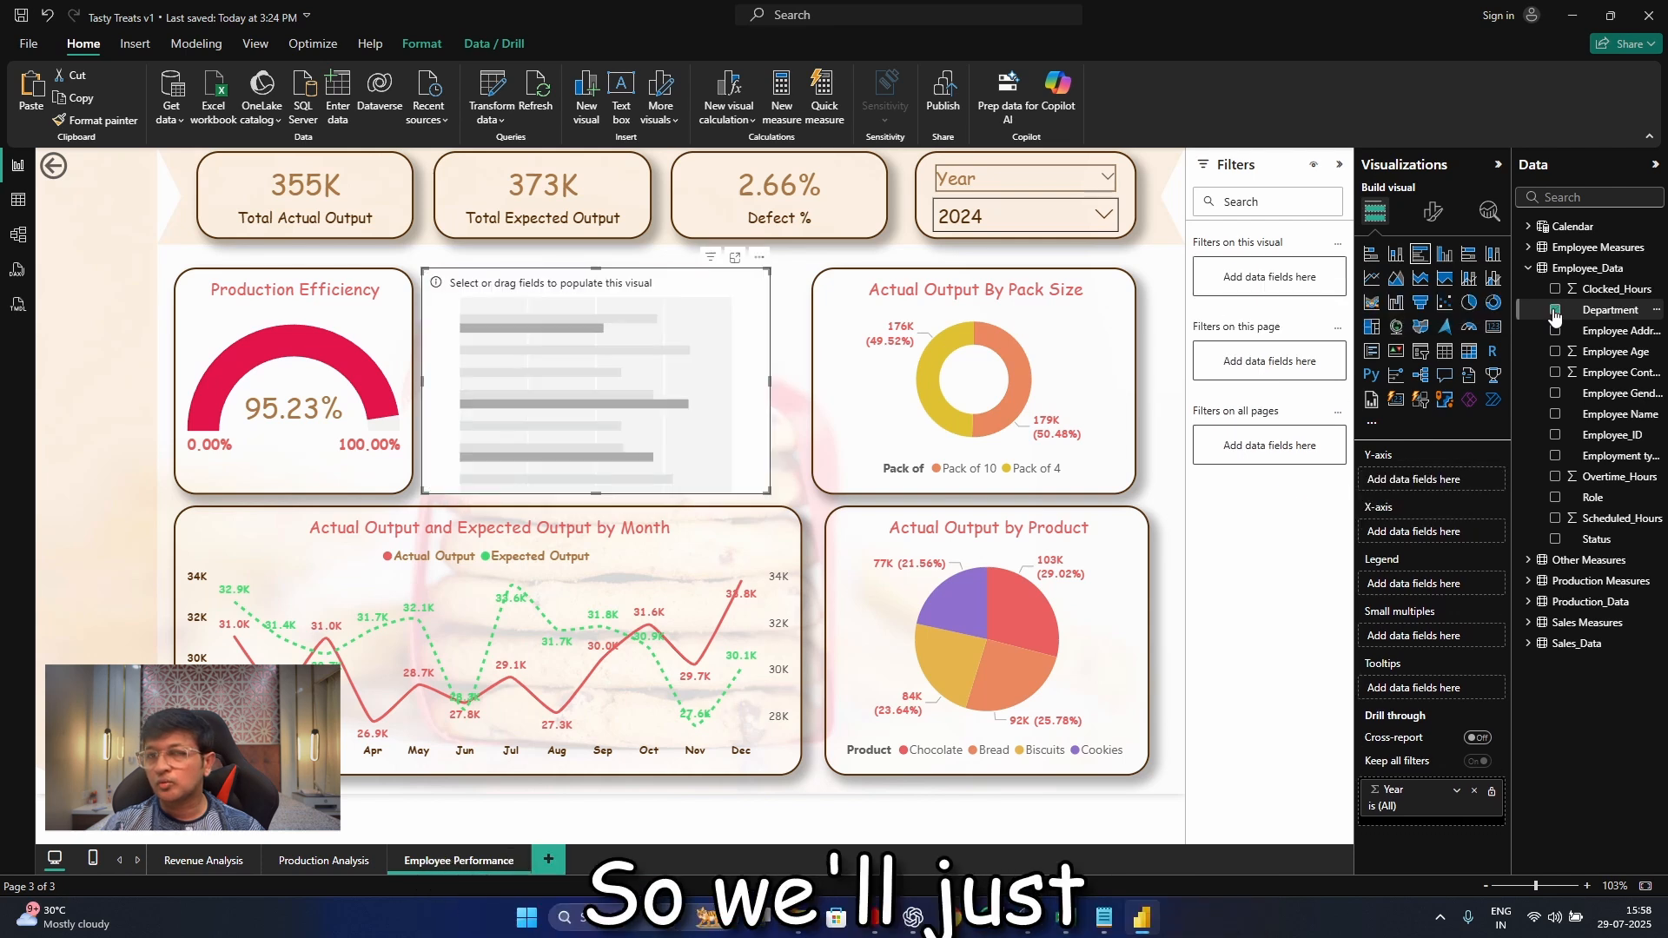
left_click_drag(1599, 310, 1447, 534)
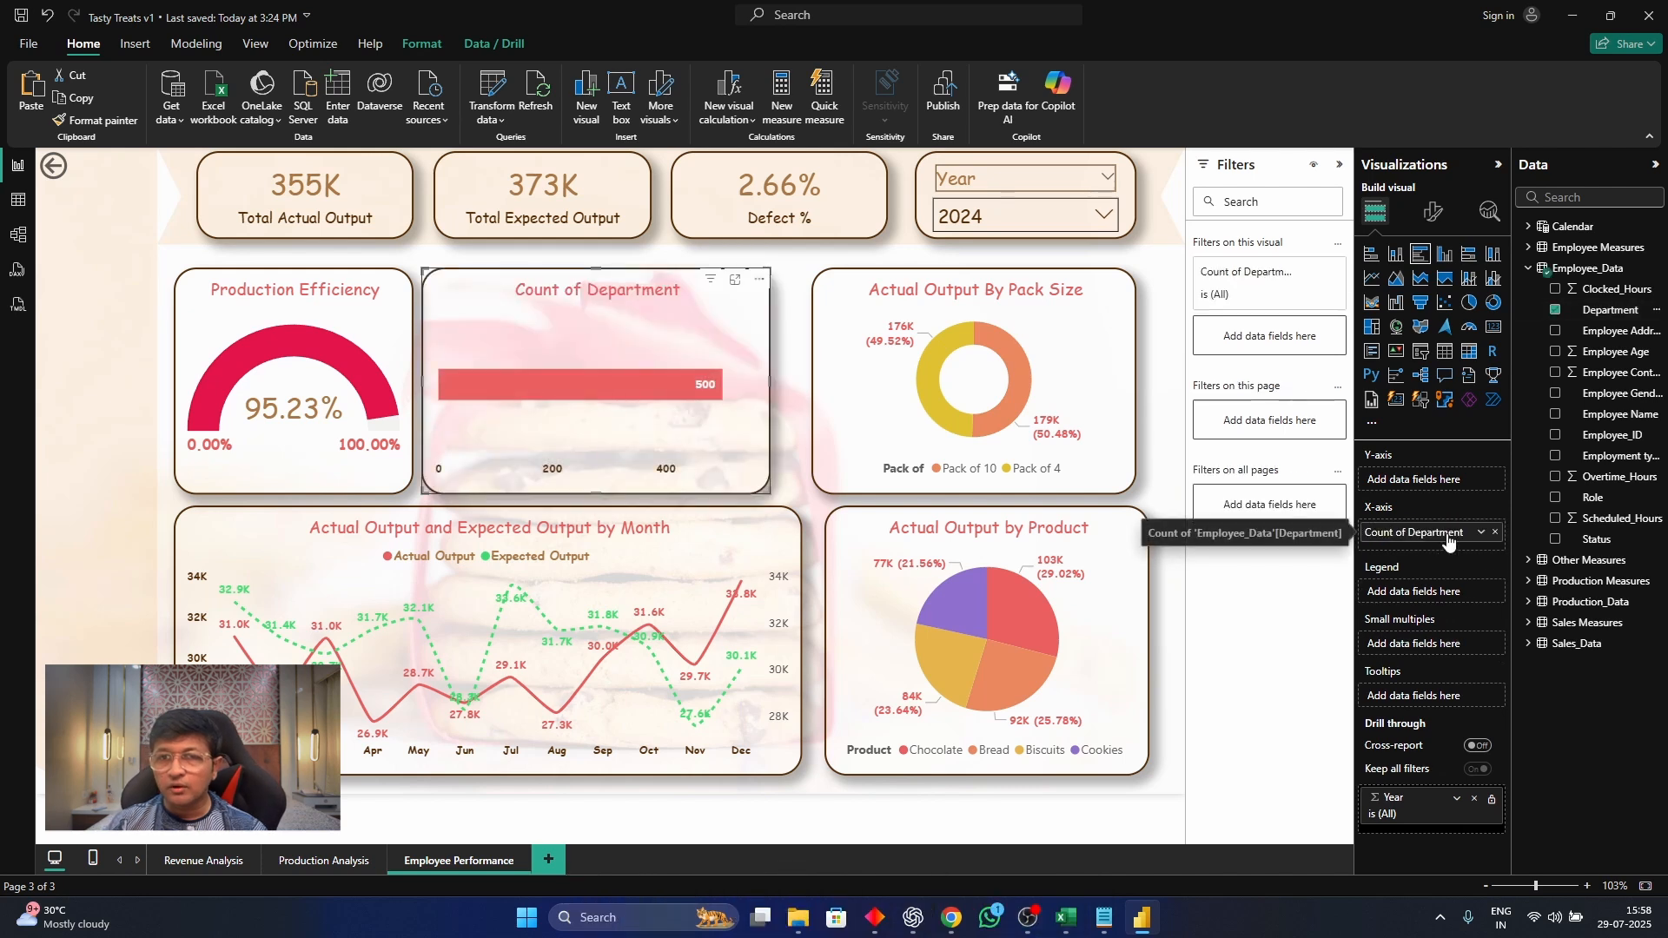
left_click_drag(1449, 538, 1453, 480)
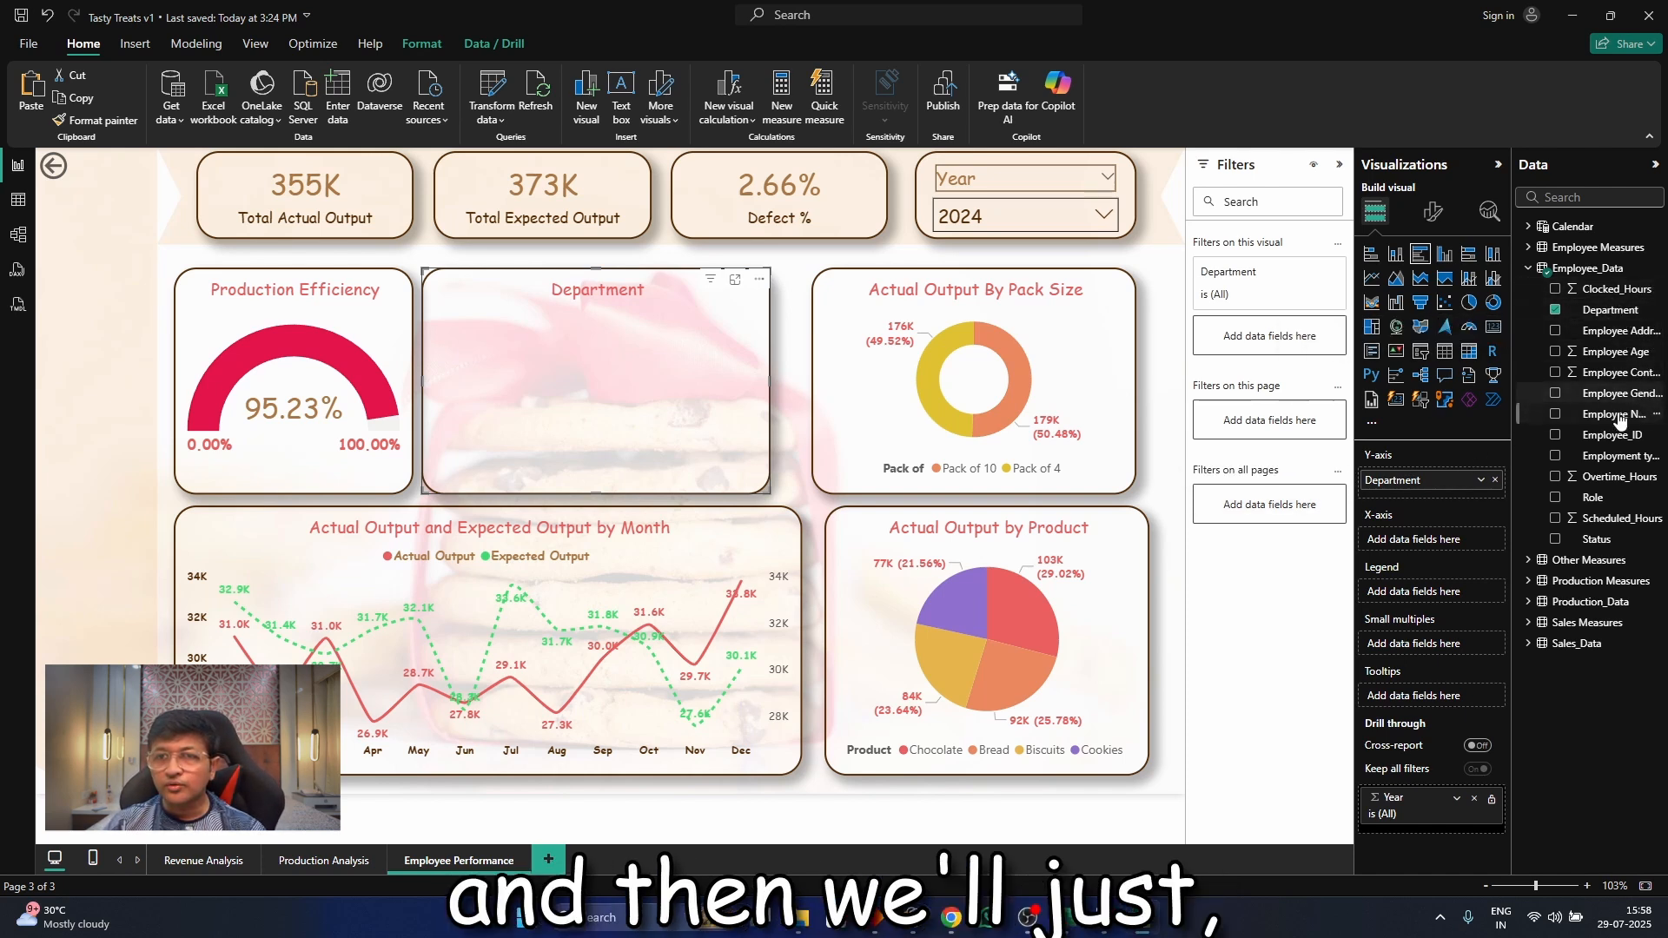
left_click_drag(1618, 437, 1438, 541)
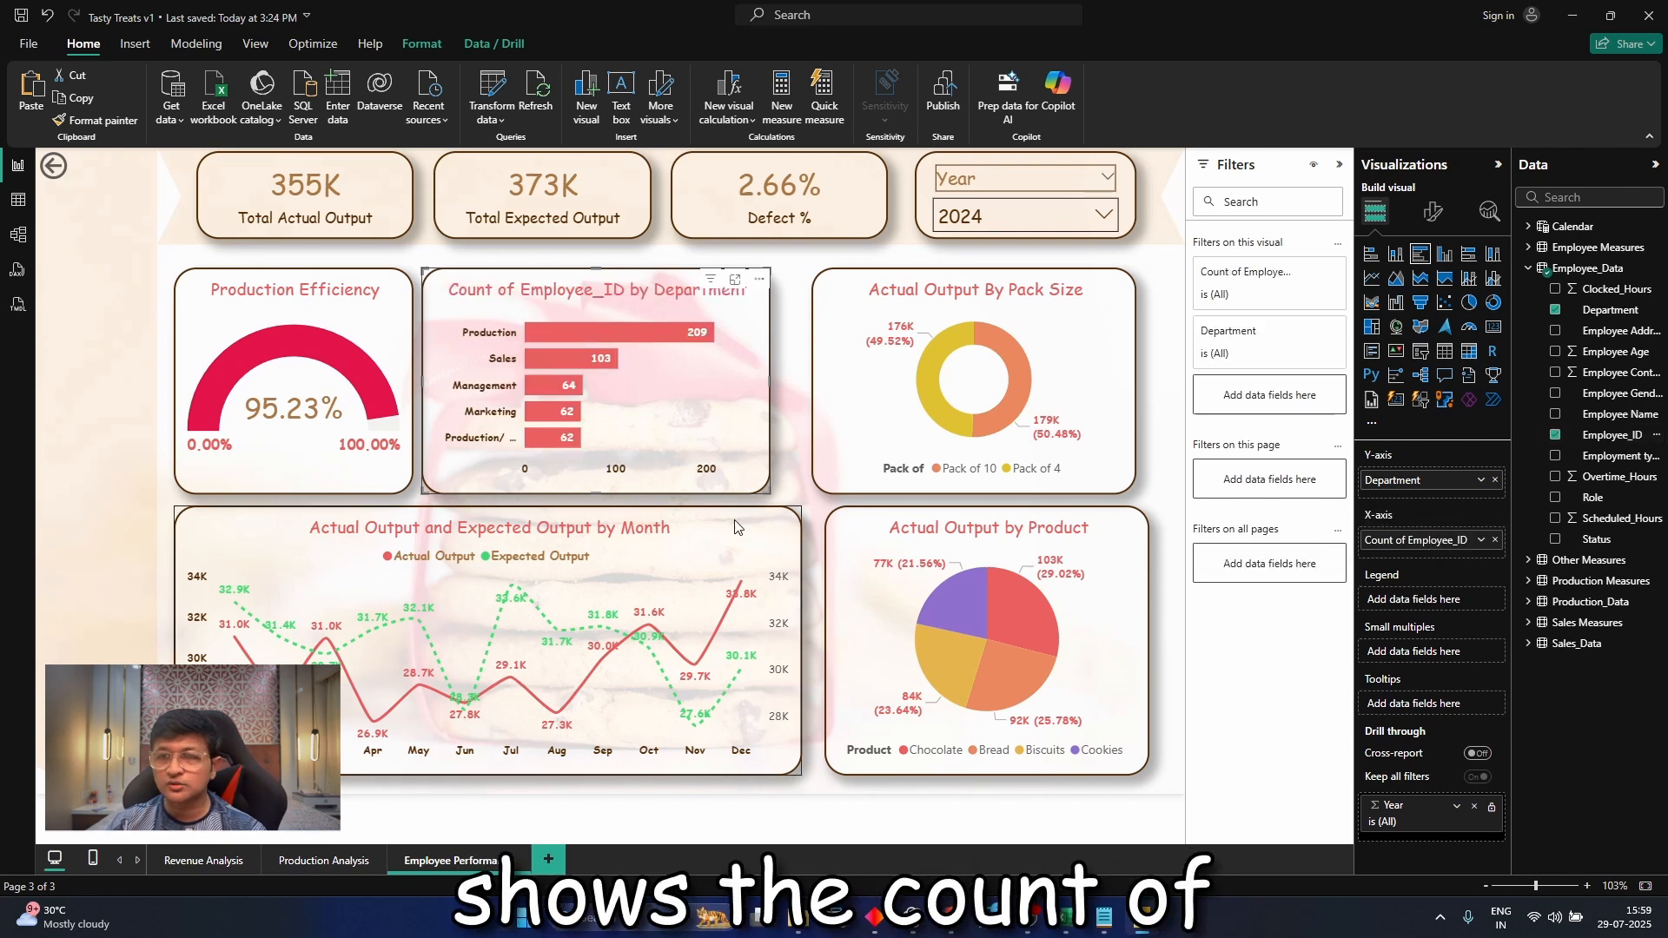
Widen the employee count by department bar chart to nearly reach the pack-size donut
left_click_drag(594, 491, 606, 492)
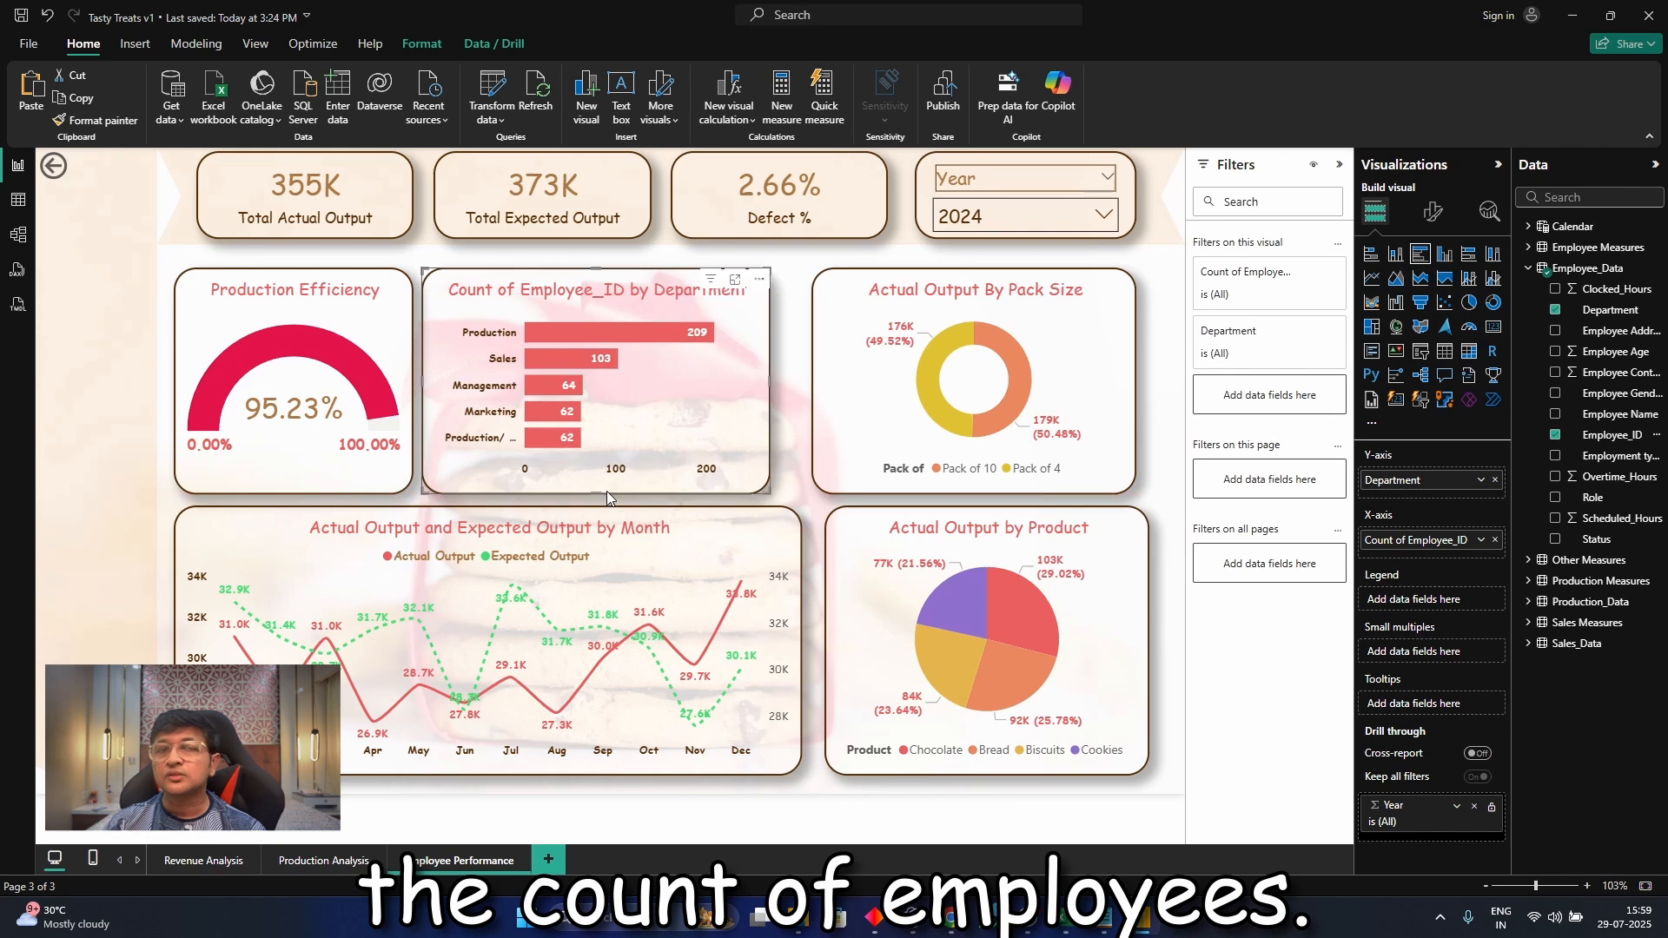
left_click(801, 372)
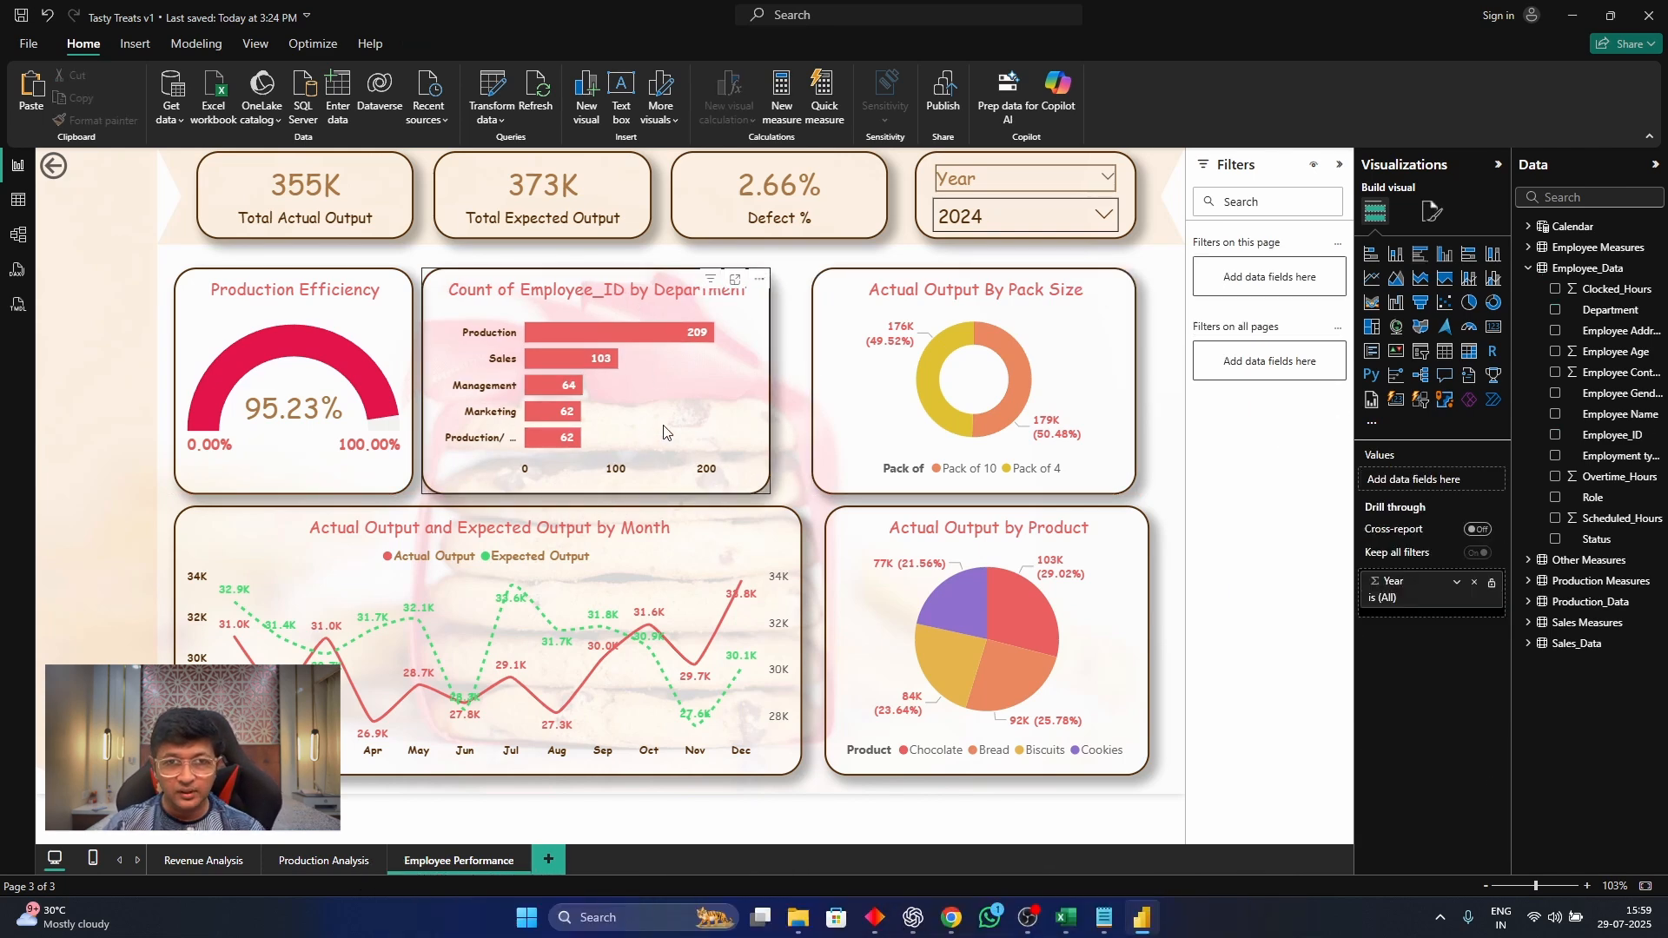
left_click(769, 372)
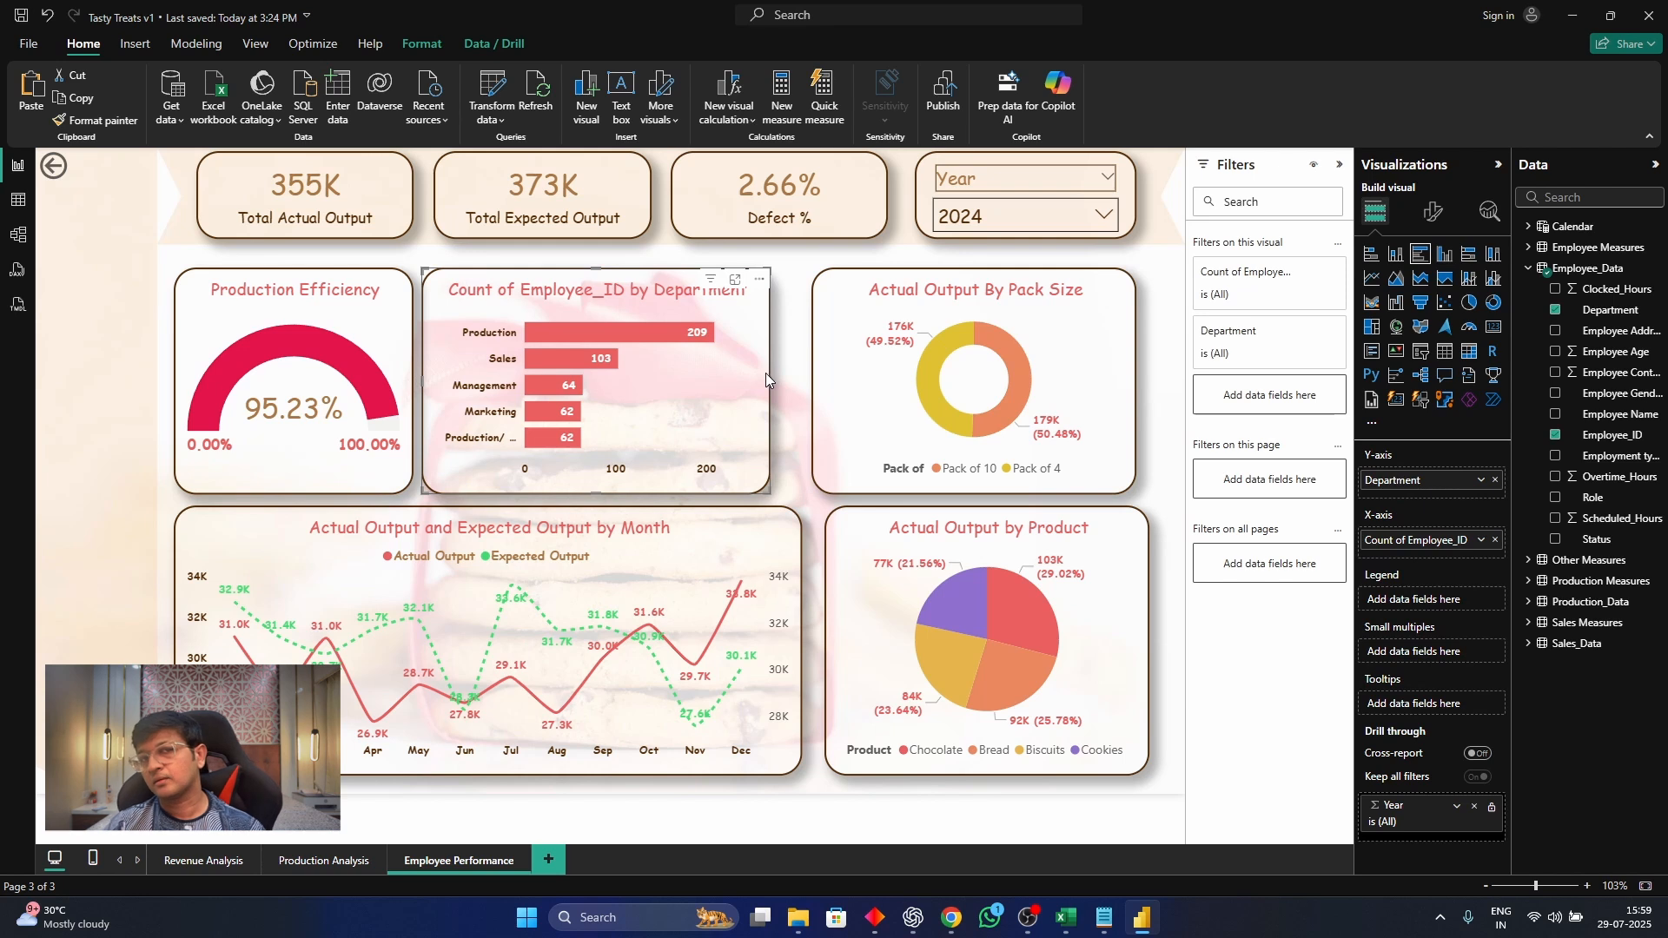
left_click_drag(770, 379, 799, 384)
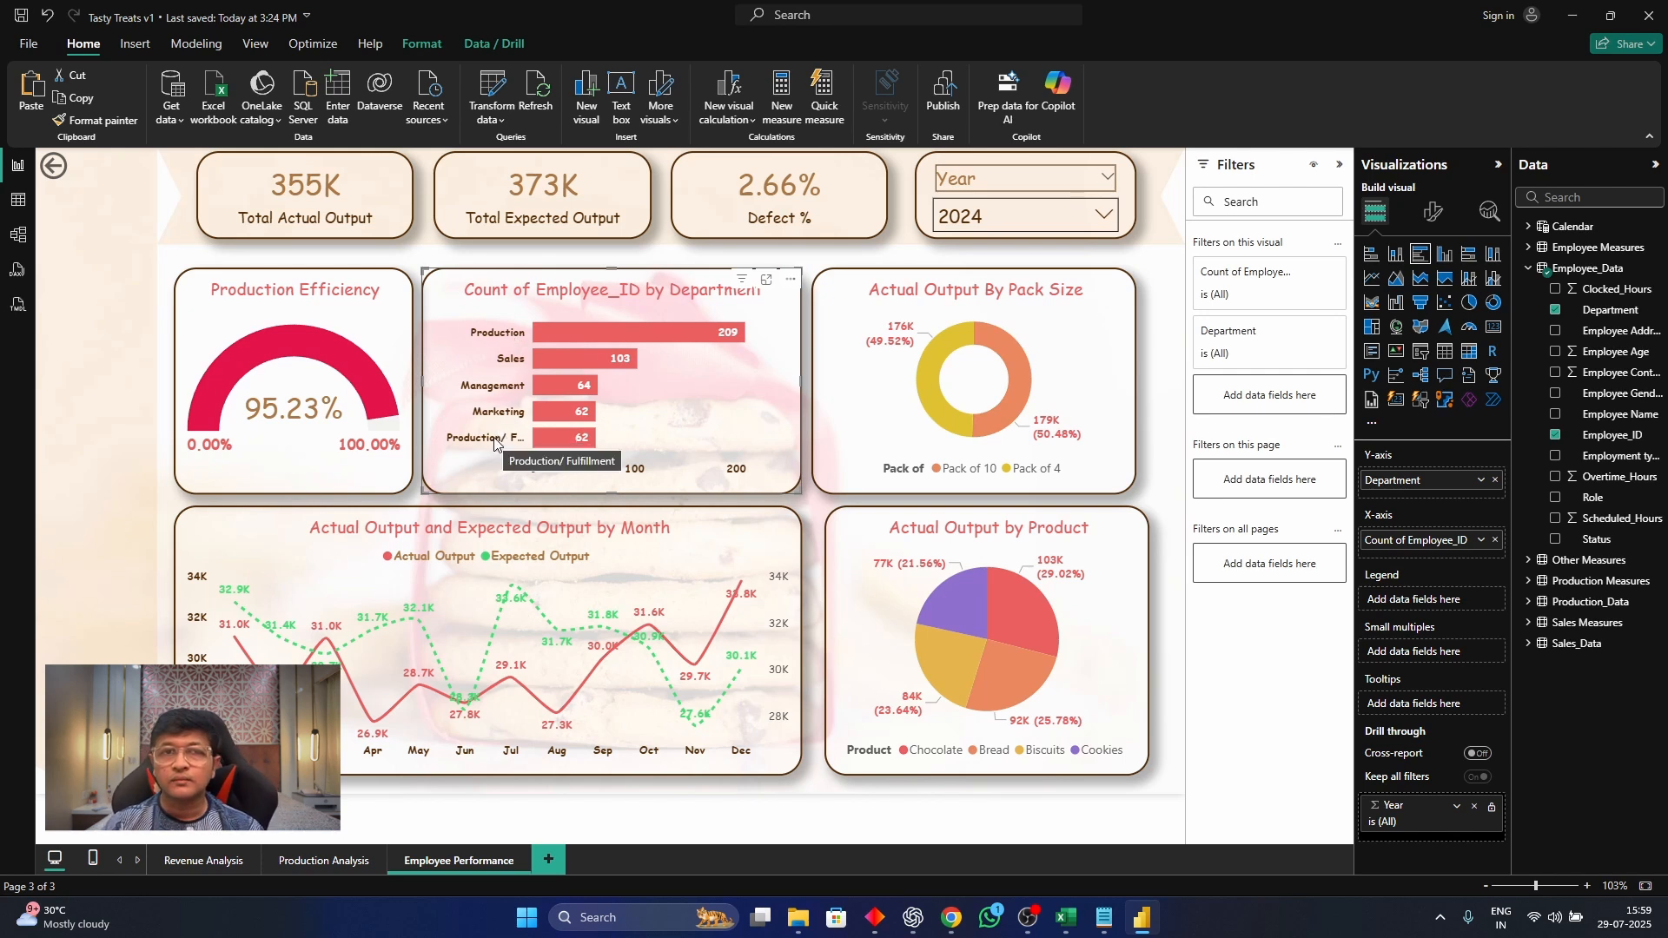
Switch the Year slicer between 2025 and 2024 to examine whether the employee count by department chart responds
left_click(983, 228)
left_click(969, 278)
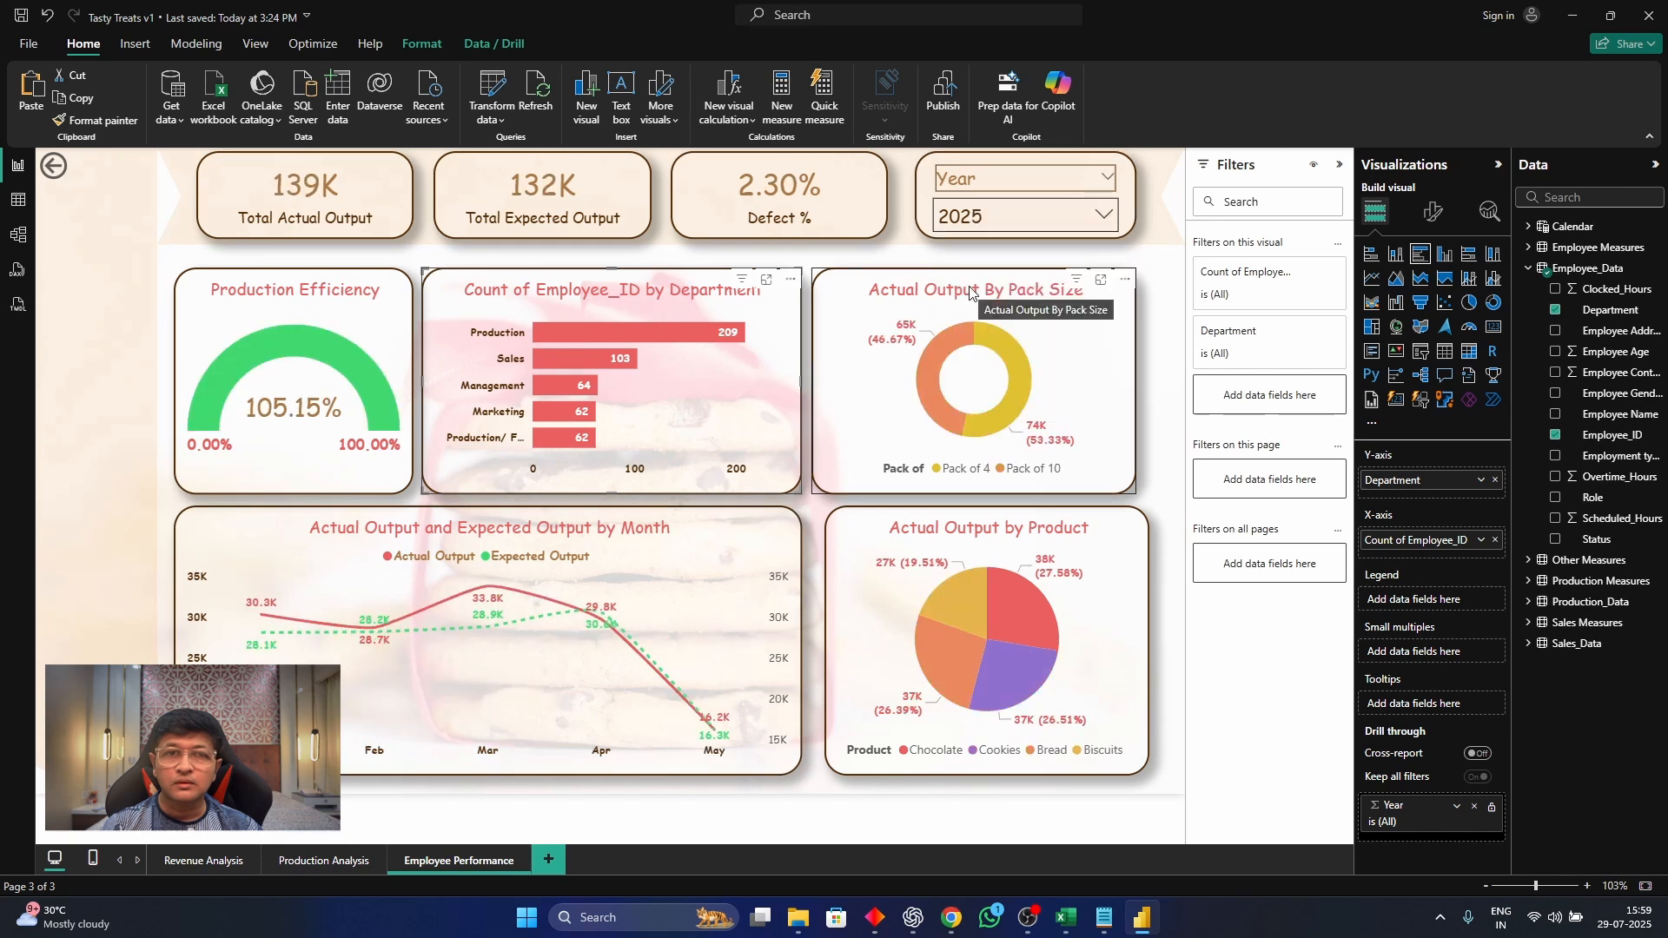
left_click(966, 226)
left_click(958, 252)
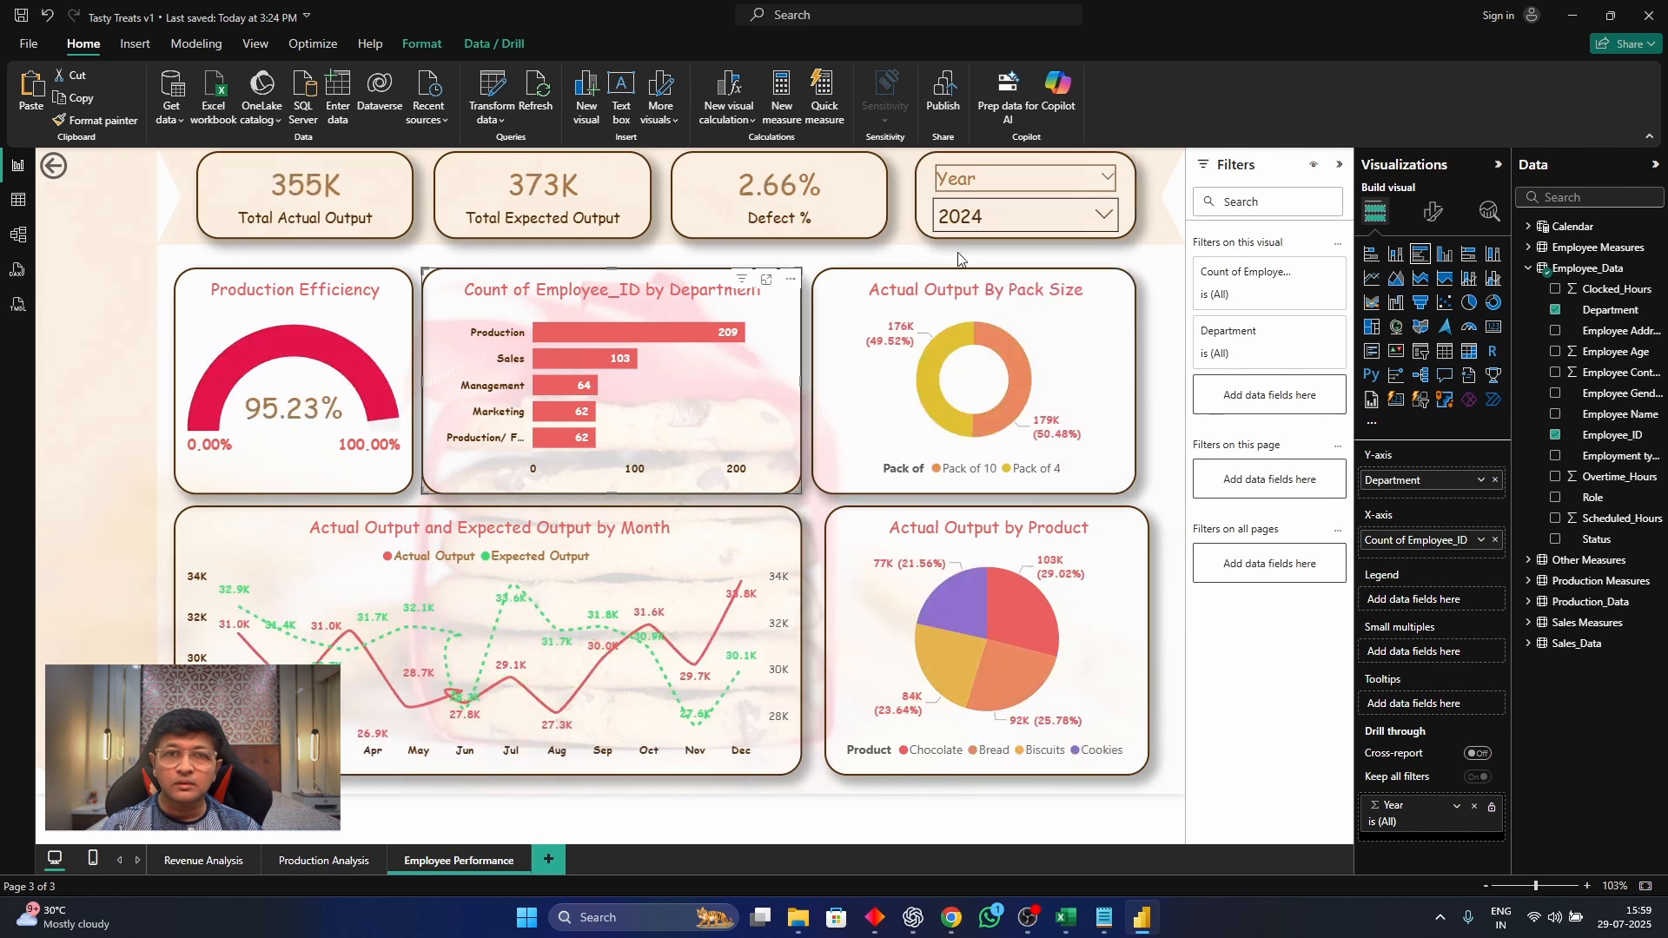
left_click(973, 228)
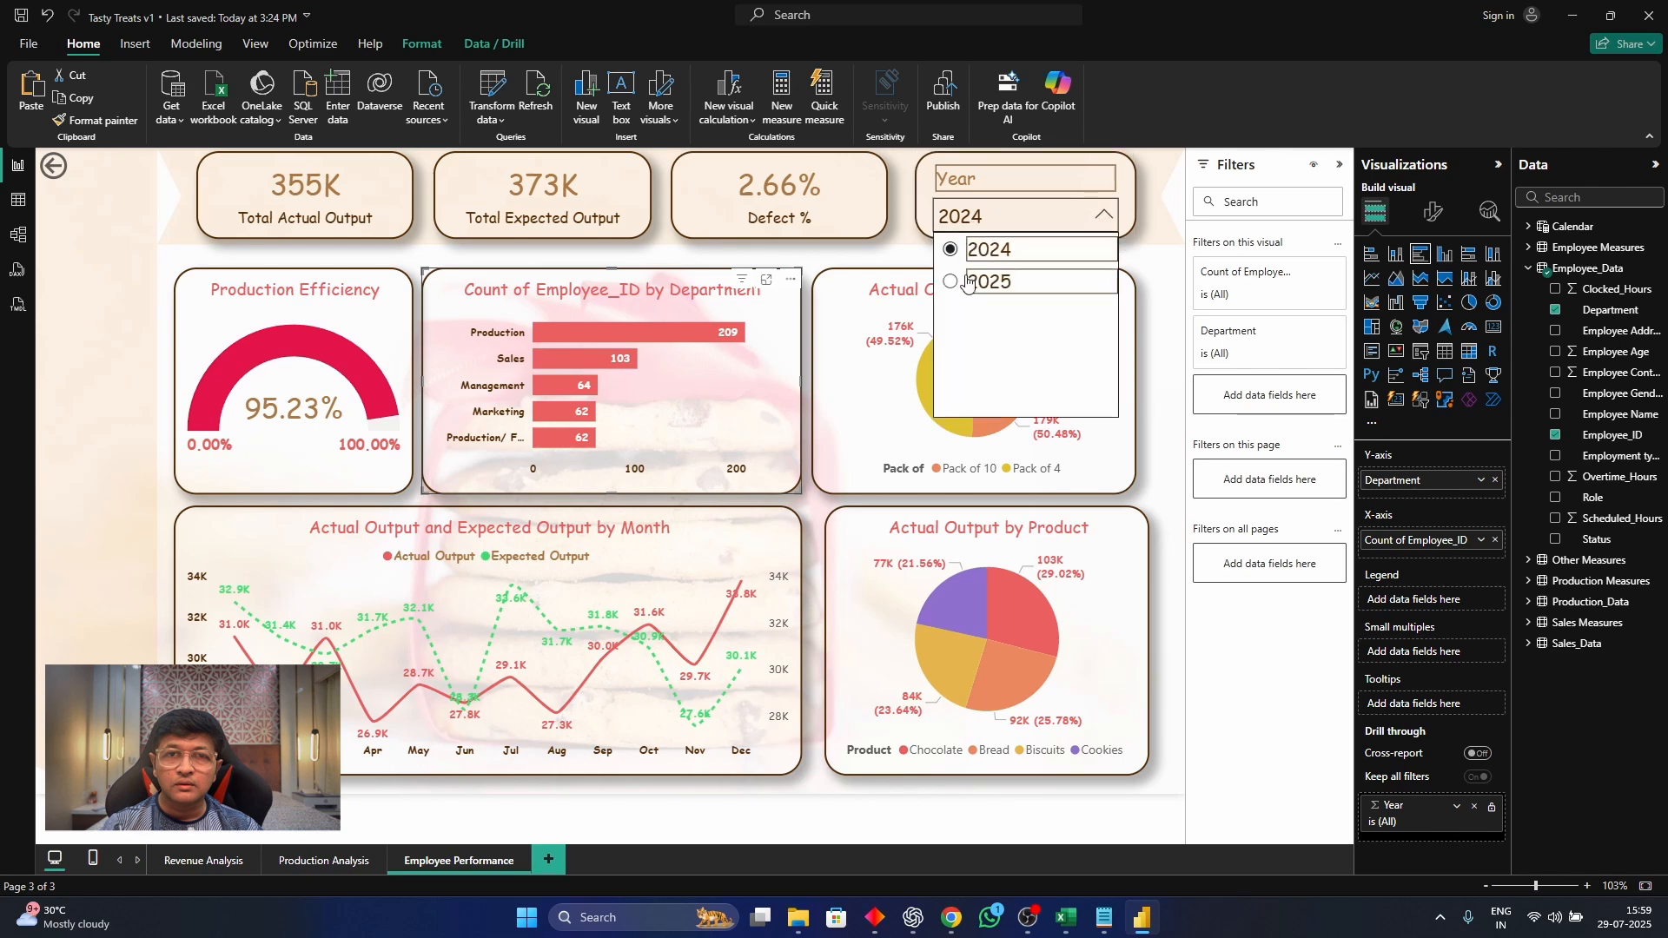
left_click(963, 282)
left_click(960, 224)
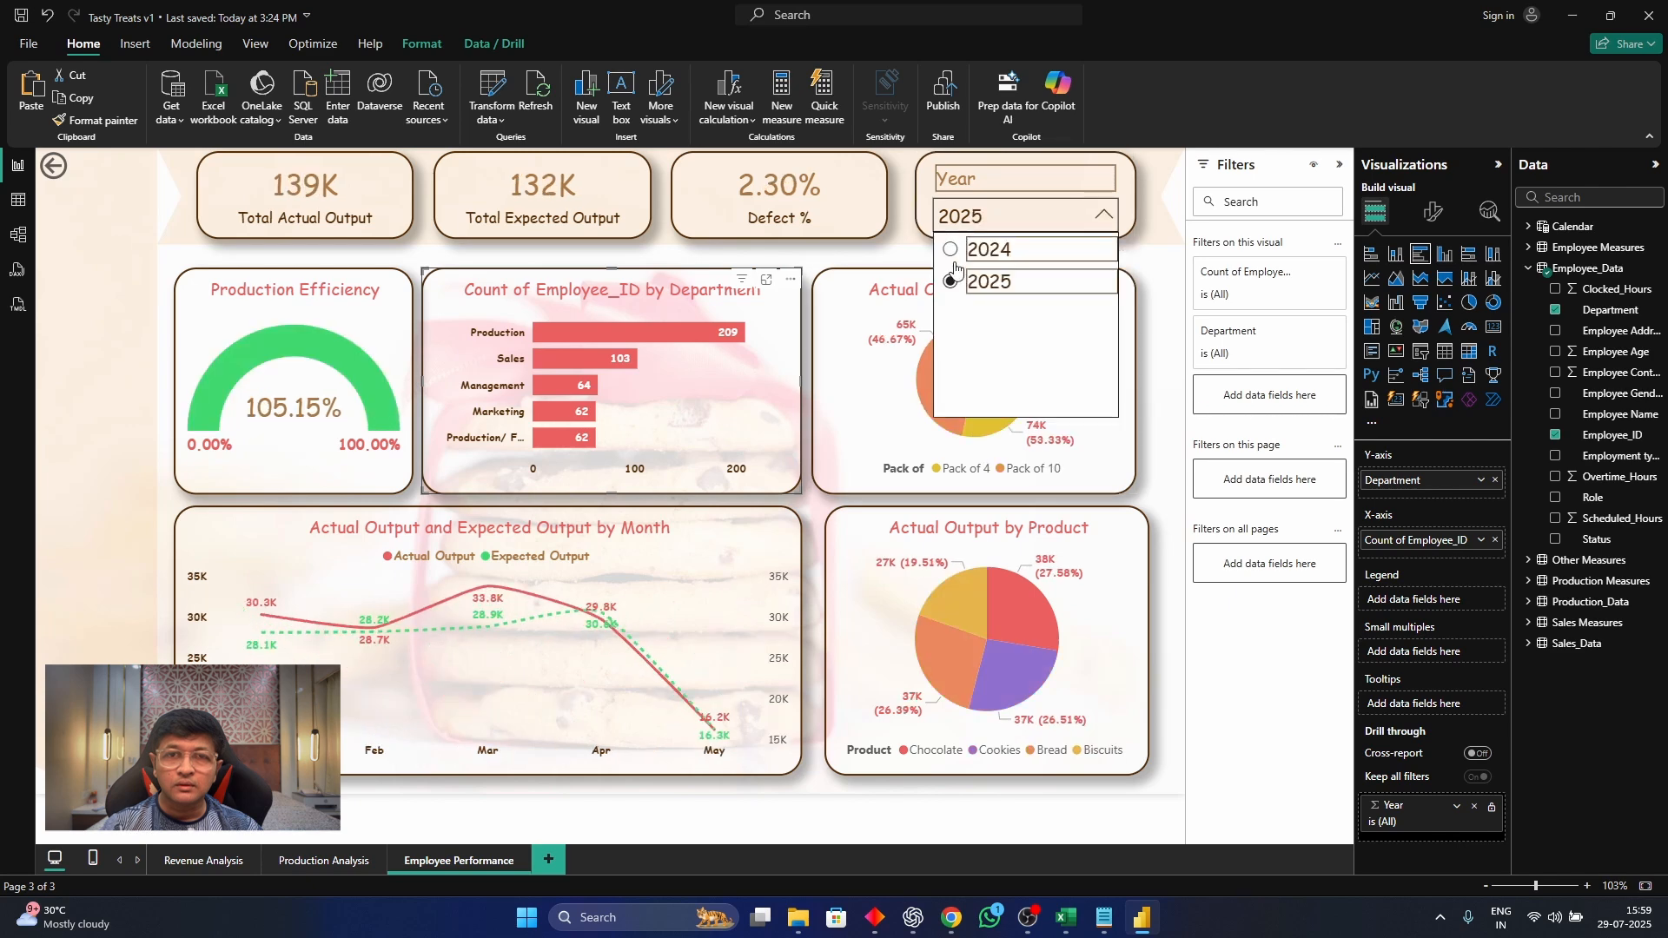
left_click(954, 252)
left_click(949, 257)
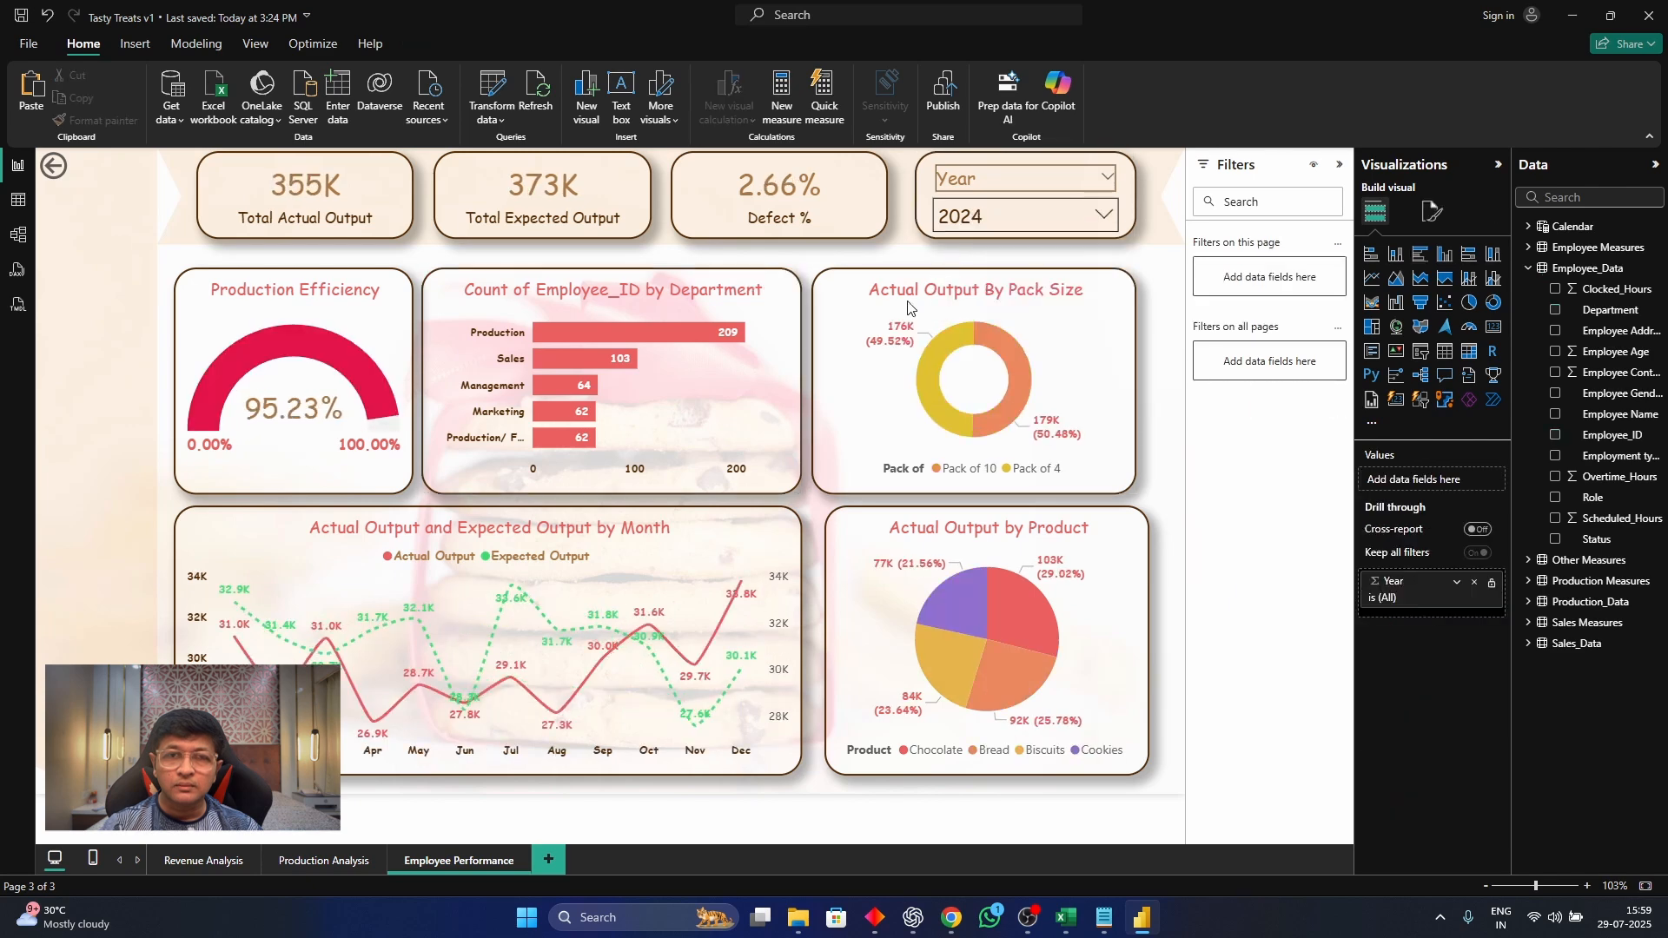
On the Production Analysis page, switch the Year slicer to 2025 and back to 2024 to compare how its charts respond
left_click(325, 853)
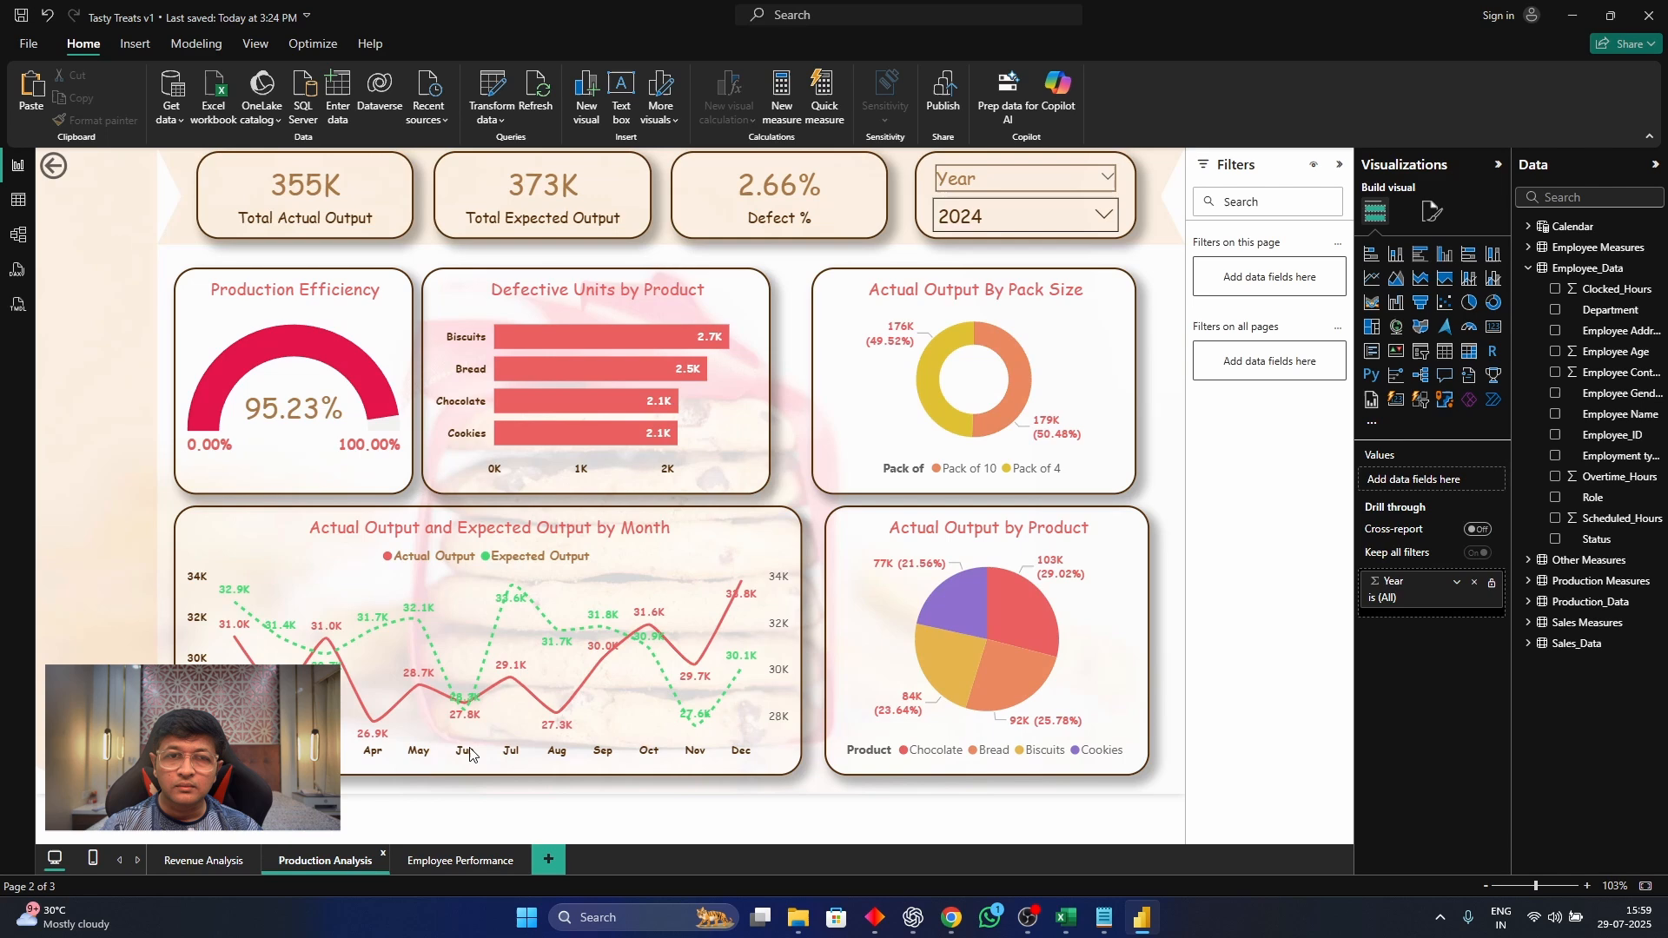
left_click(981, 219)
left_click(987, 281)
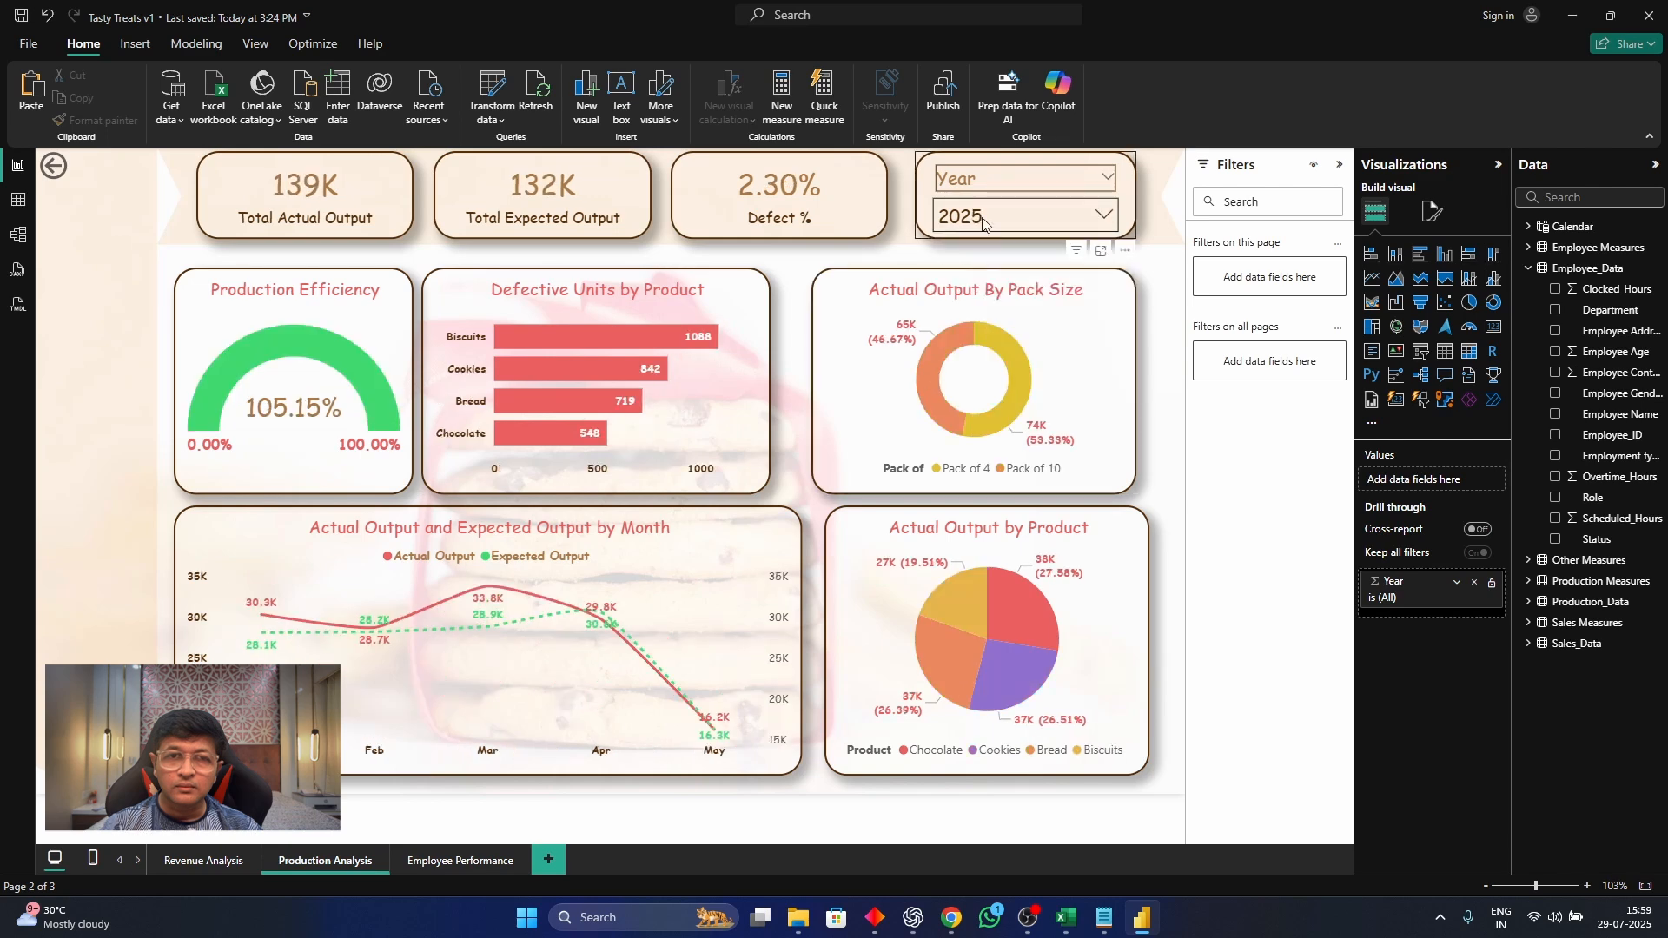
left_click(980, 217)
left_click(982, 252)
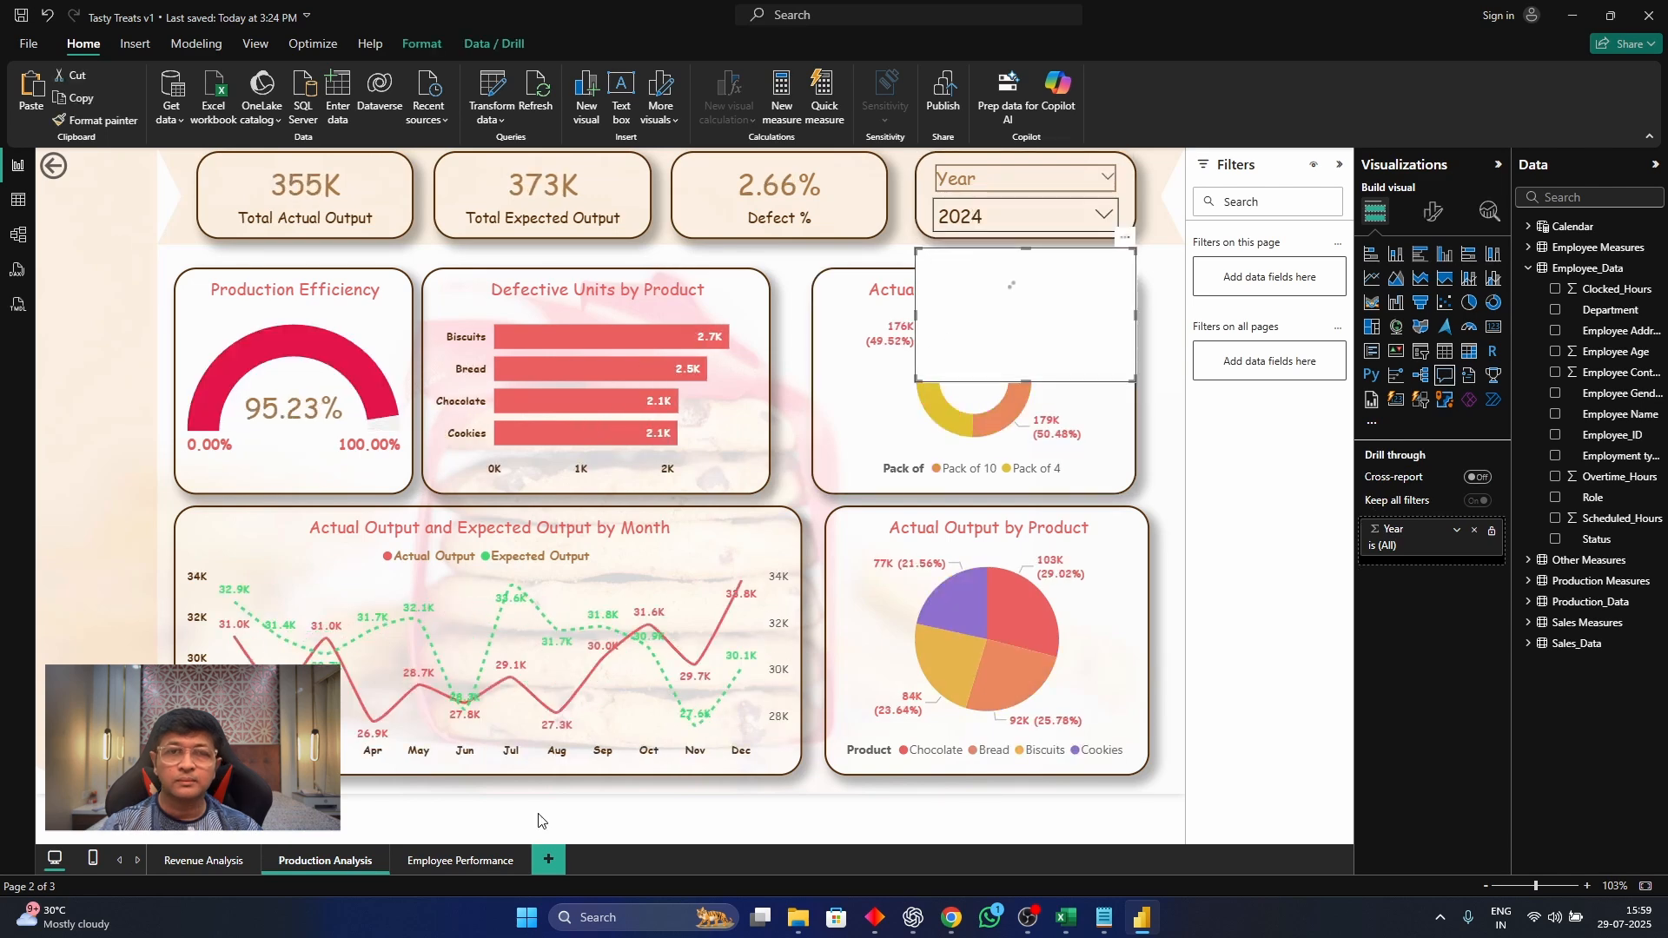
Delete the Year slicer from the Employee Performance page
left_click(456, 861)
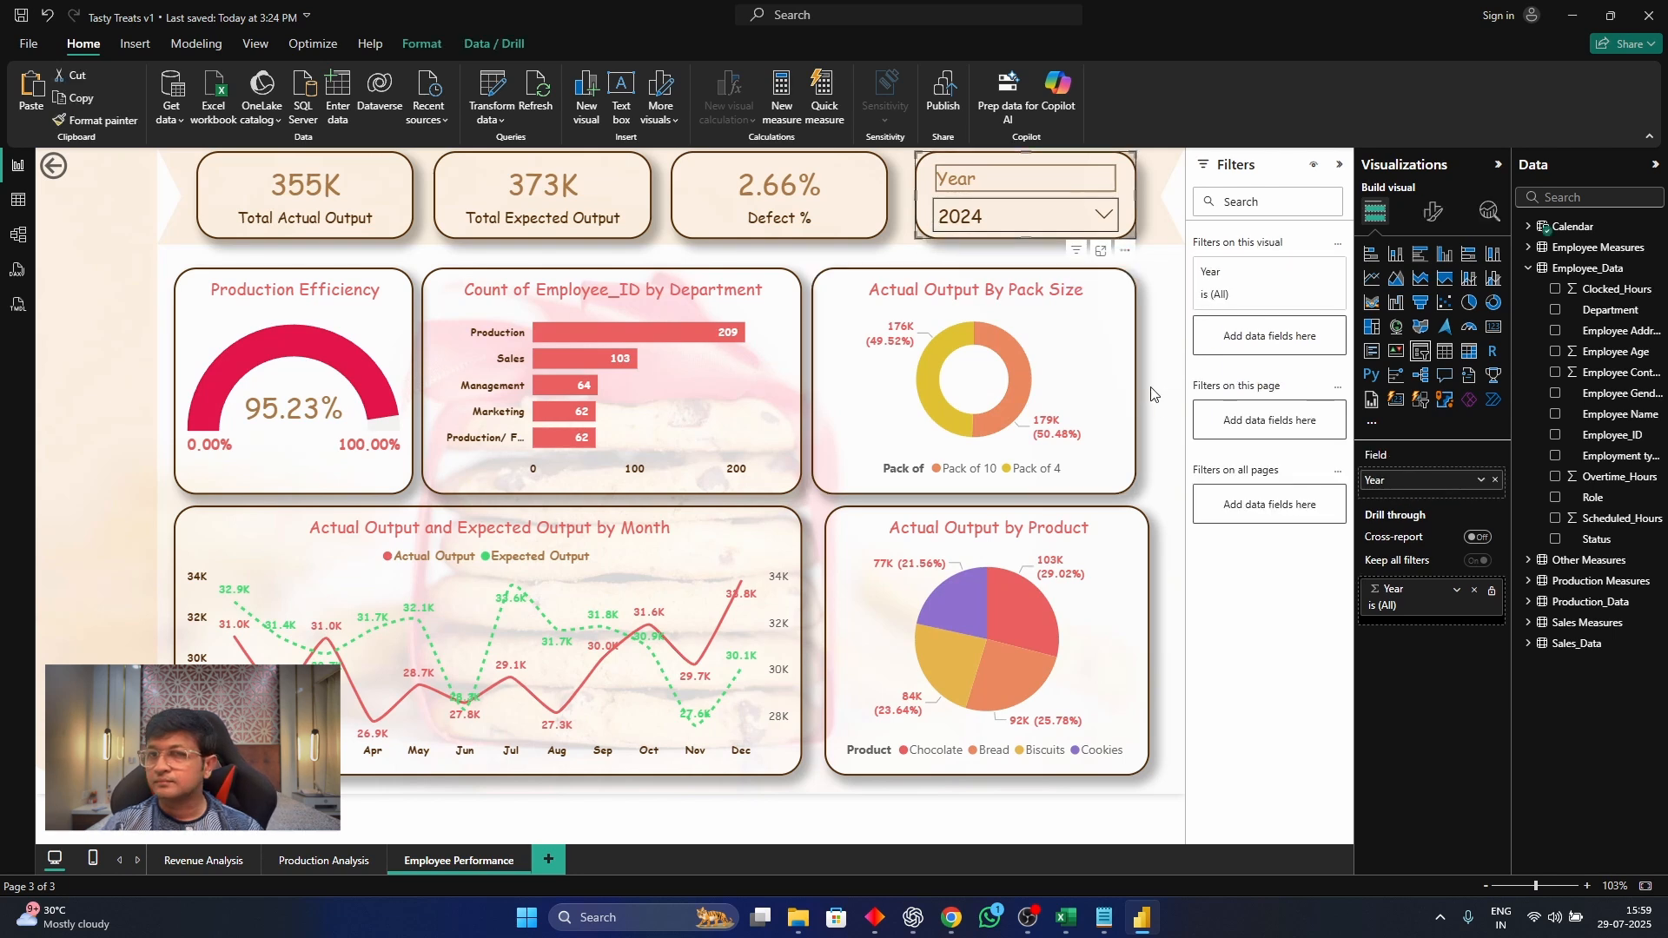
key("Delete")
left_click(454, 293)
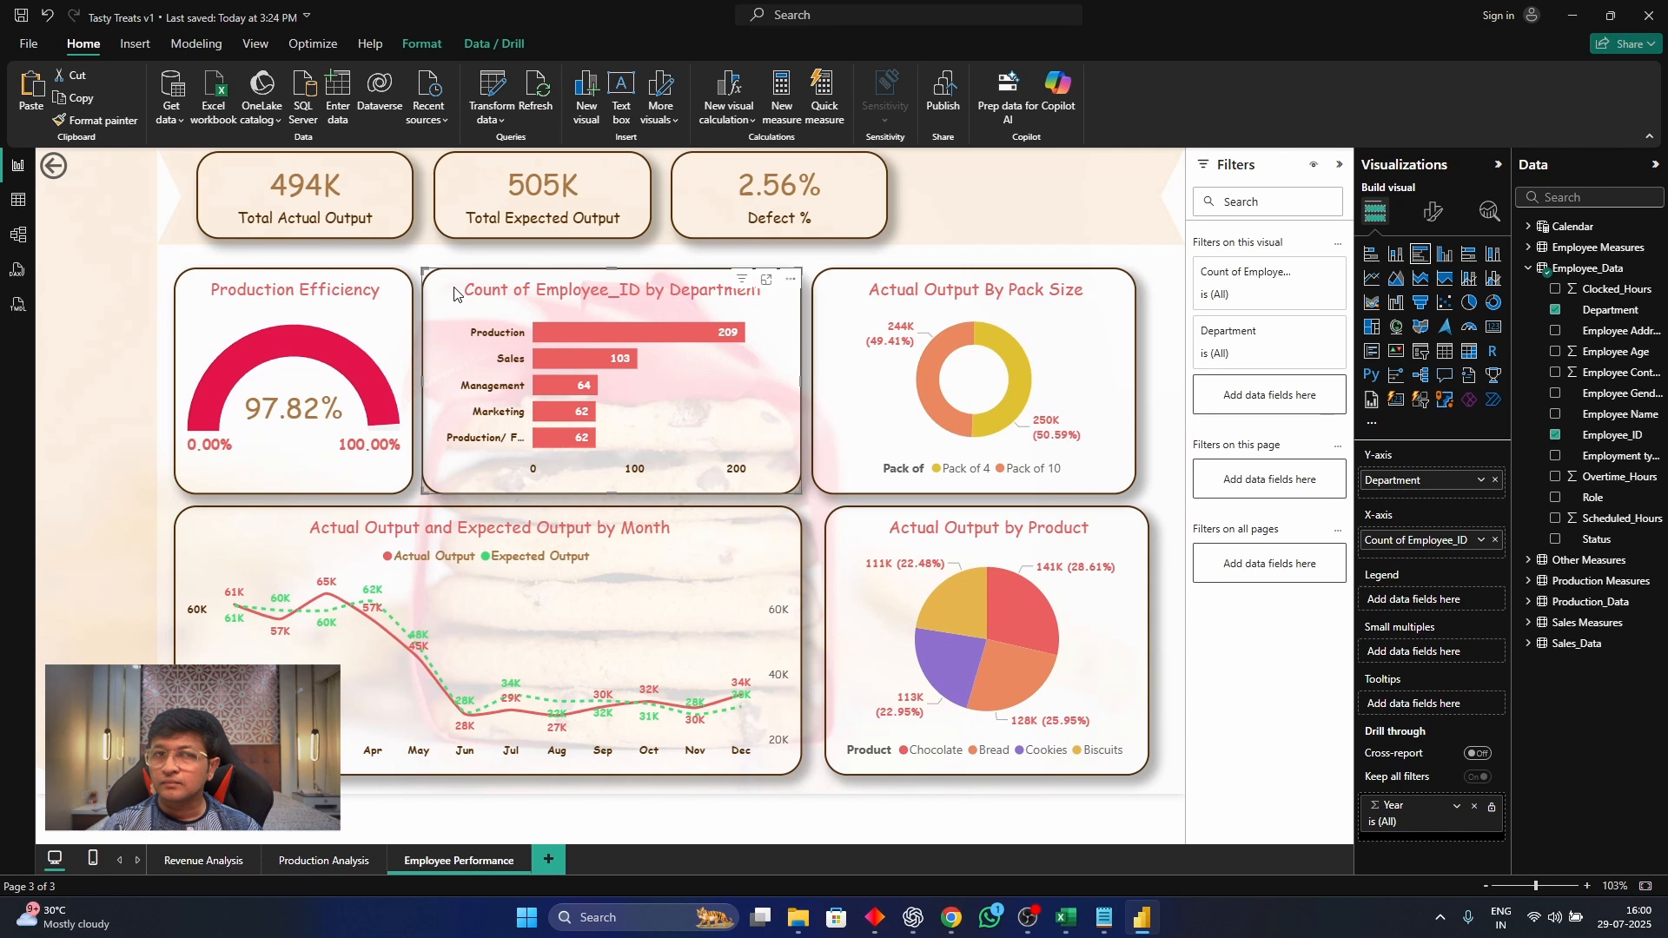
Delete the Production Efficiency gauge and move the employee count by department bar chart into its place
left_click(211, 297)
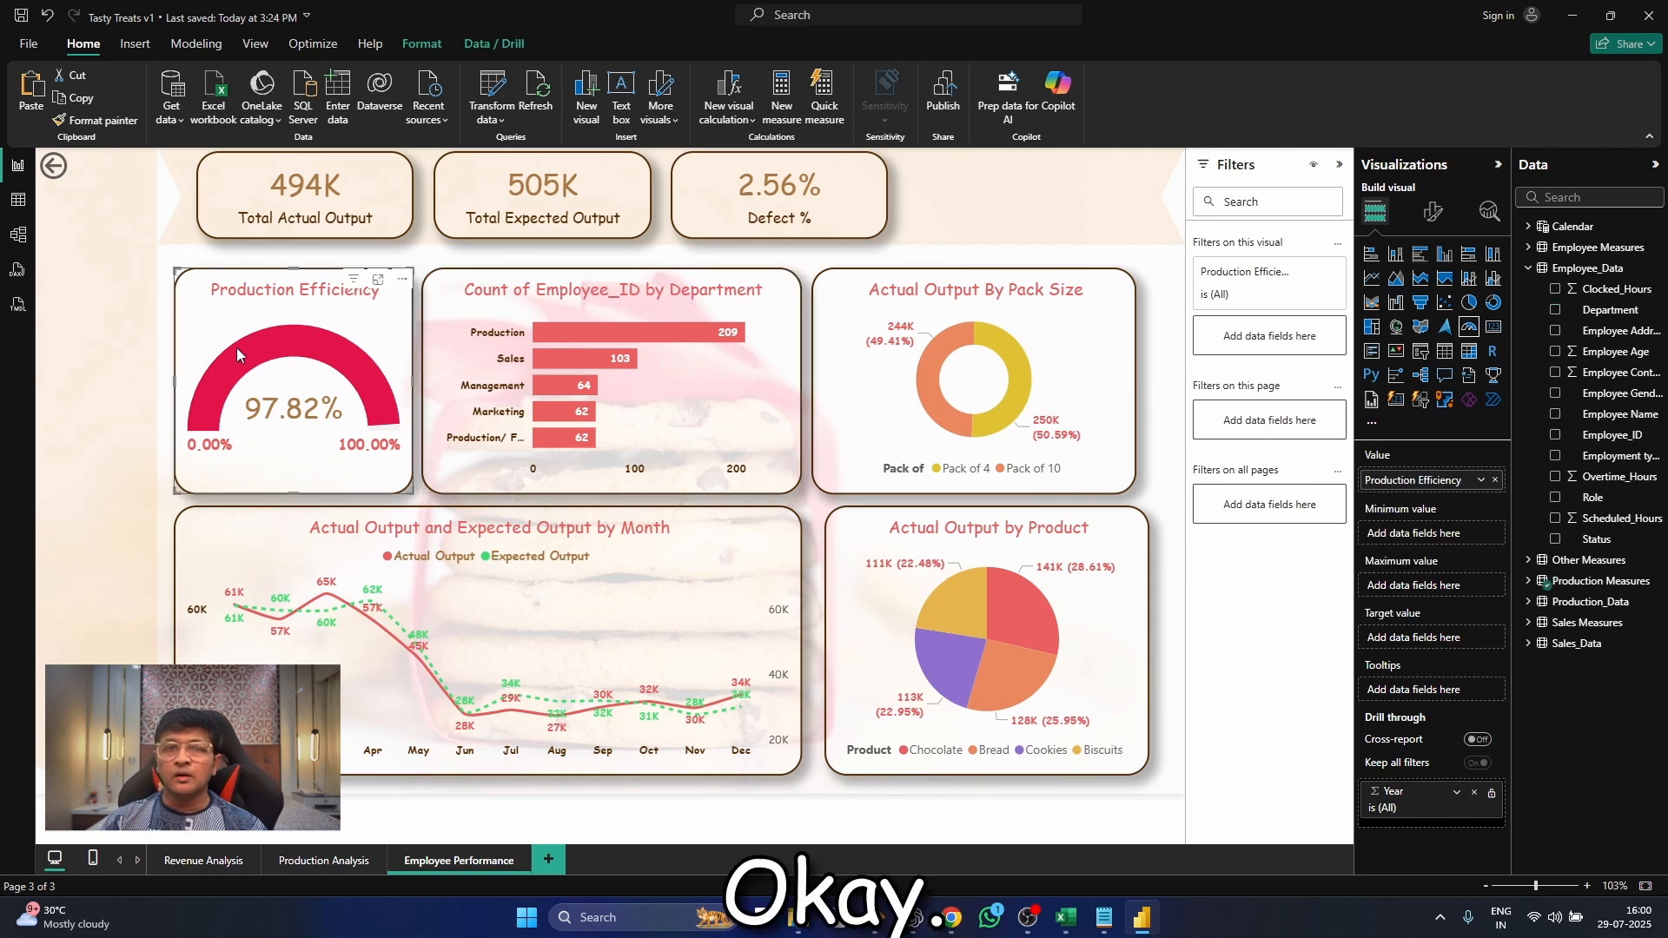
key("Delete")
left_click_drag(452, 306, 208, 304)
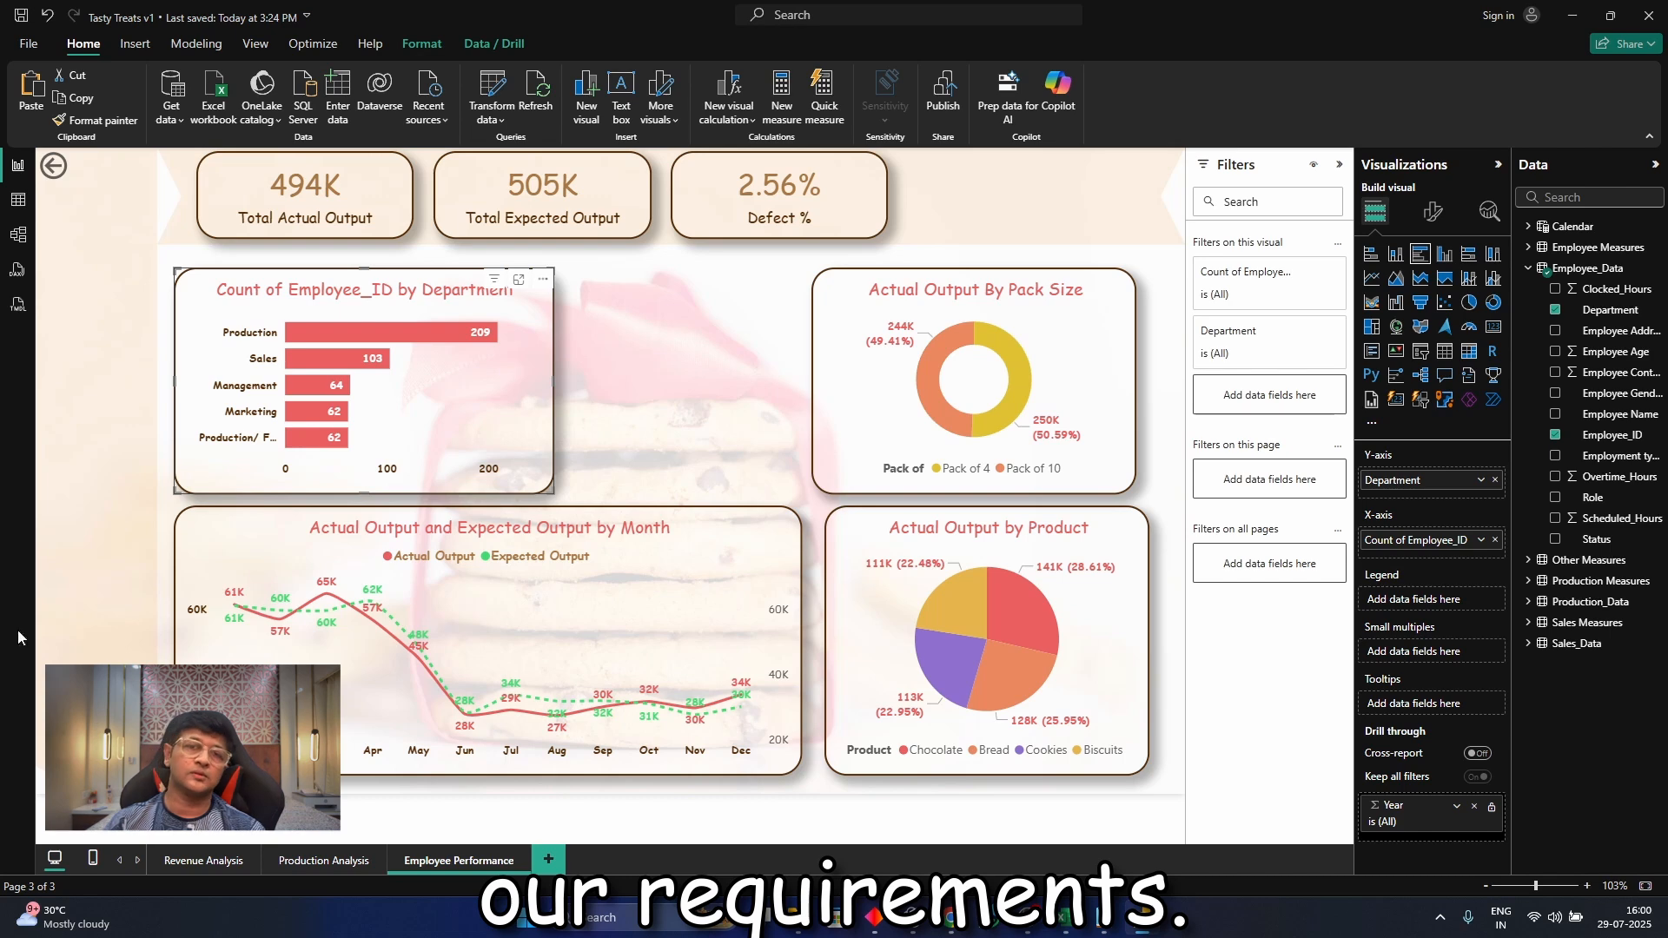
Examine the Employee_Data table's columns in the table view, and return to the report
left_click(18, 200)
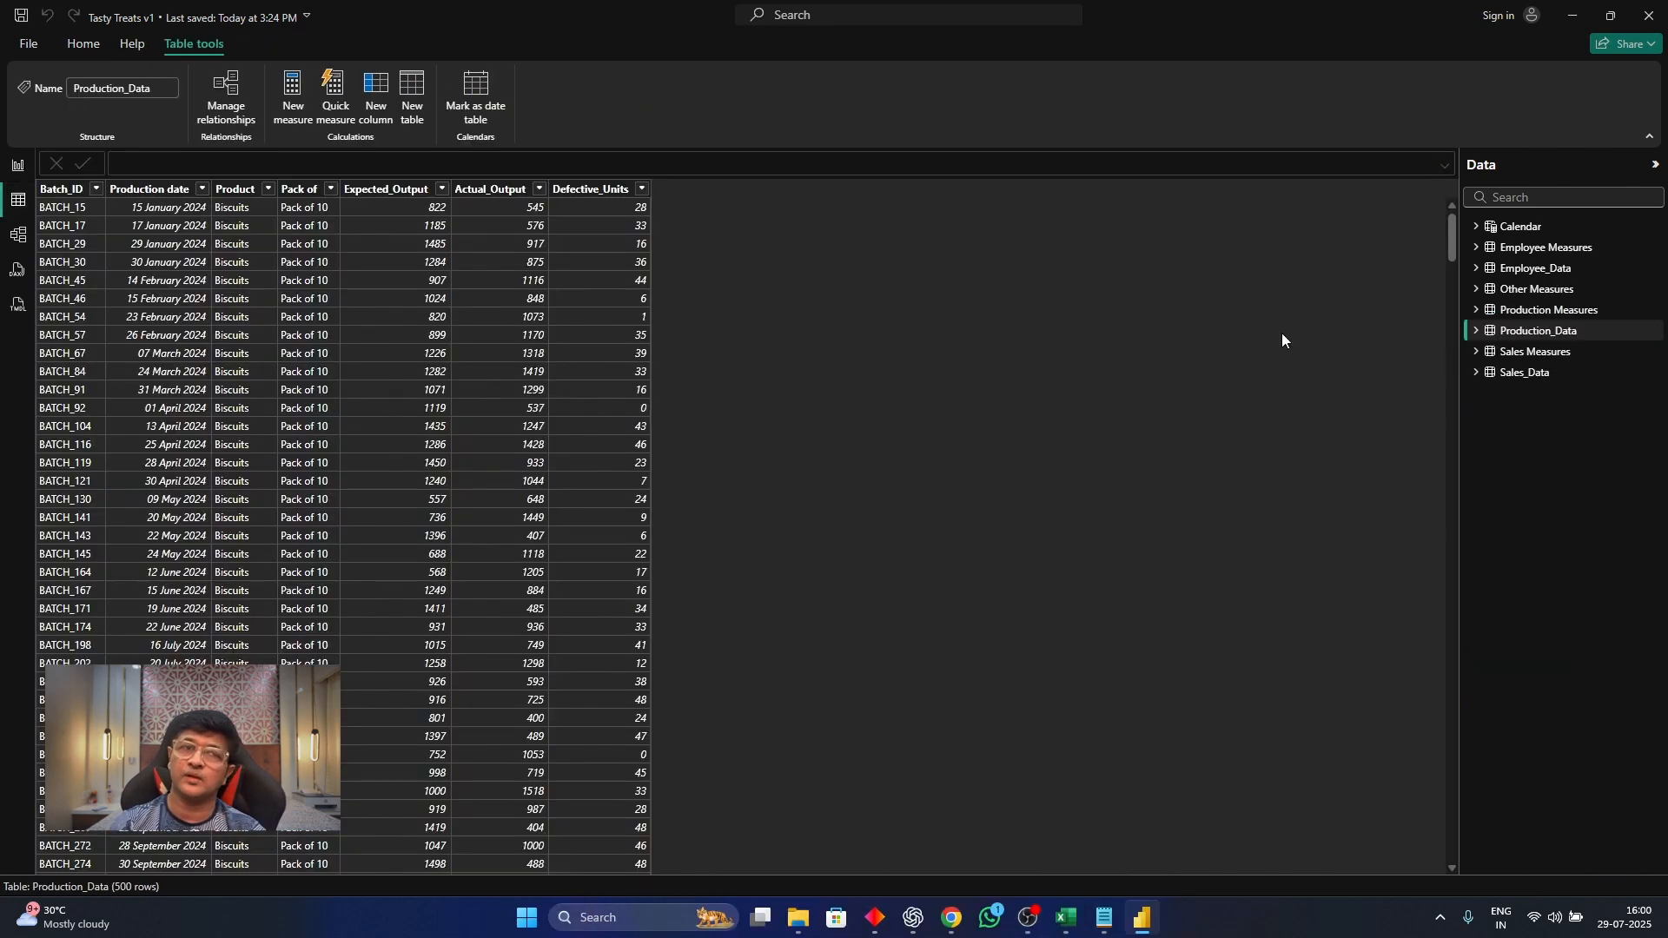
left_click(1554, 269)
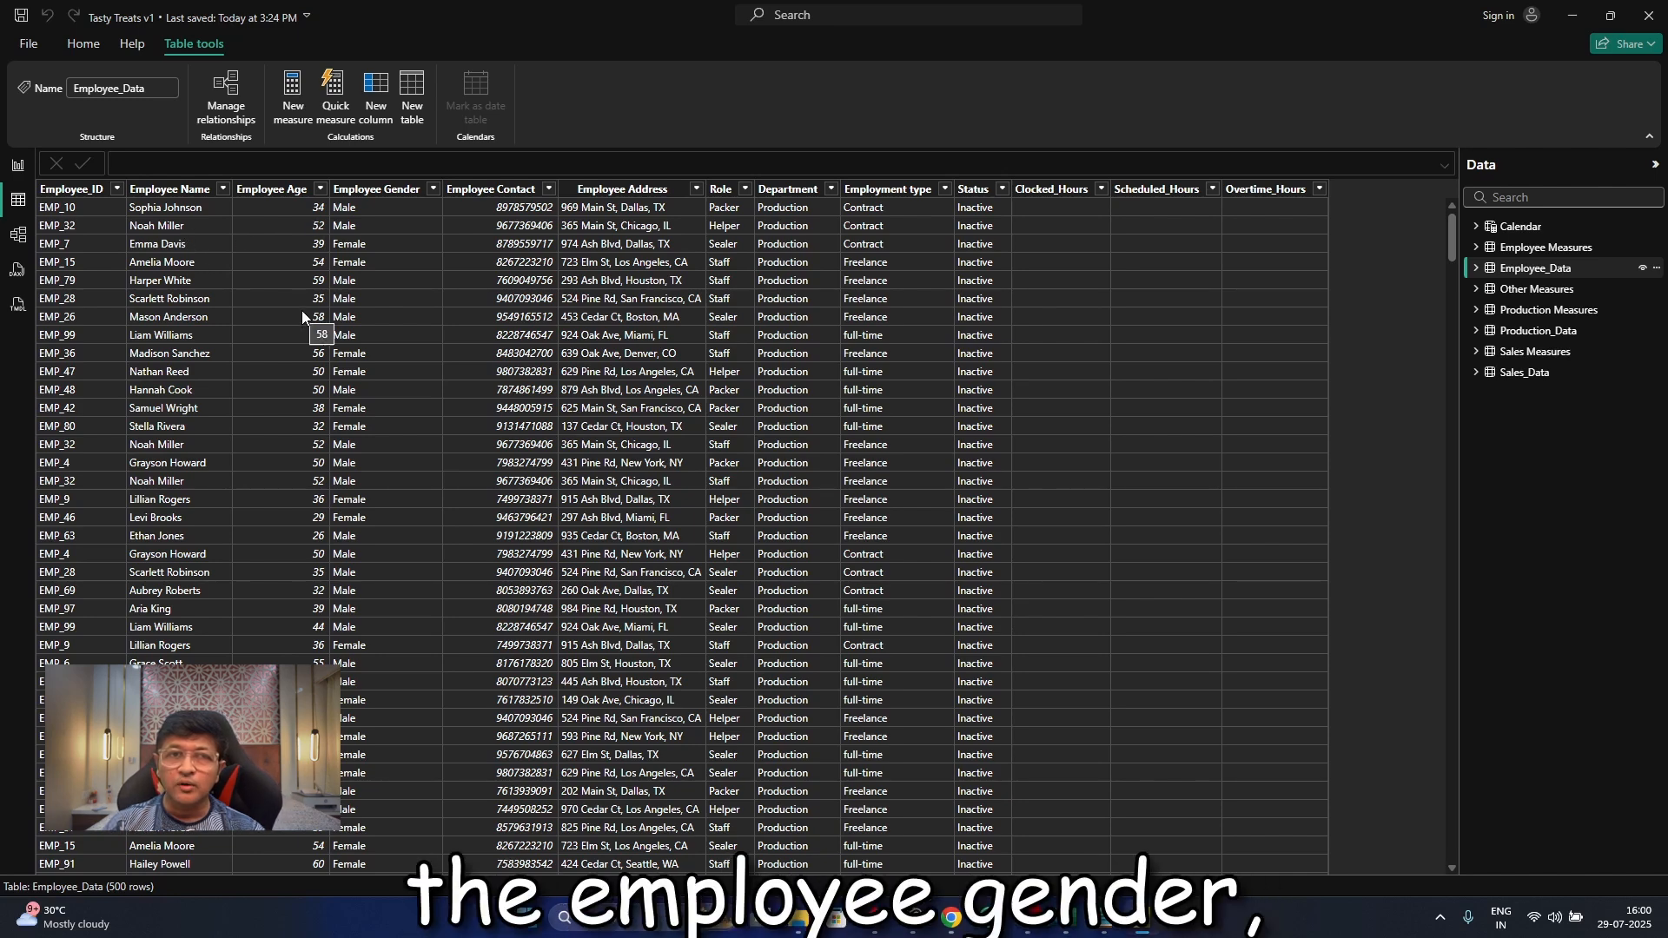
left_click(17, 165)
Move the pack-size donut chart beside the department bar chart and remove its Pack of legend and actual output value fields
left_click_drag(858, 361, 617, 351)
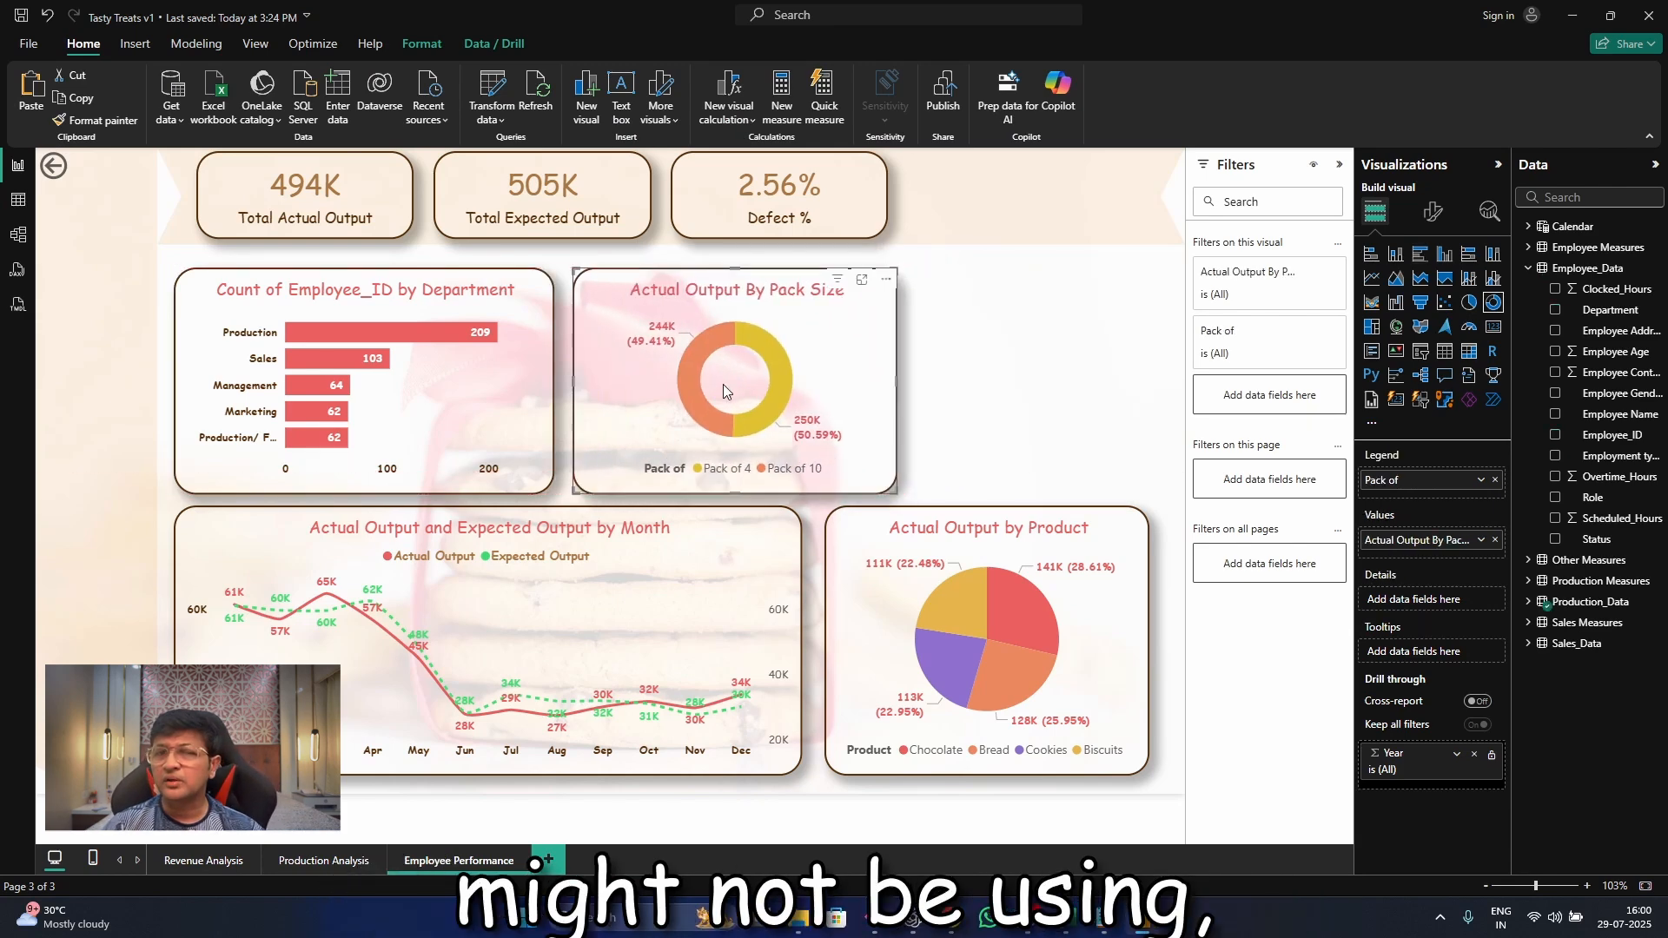
left_click(1495, 480)
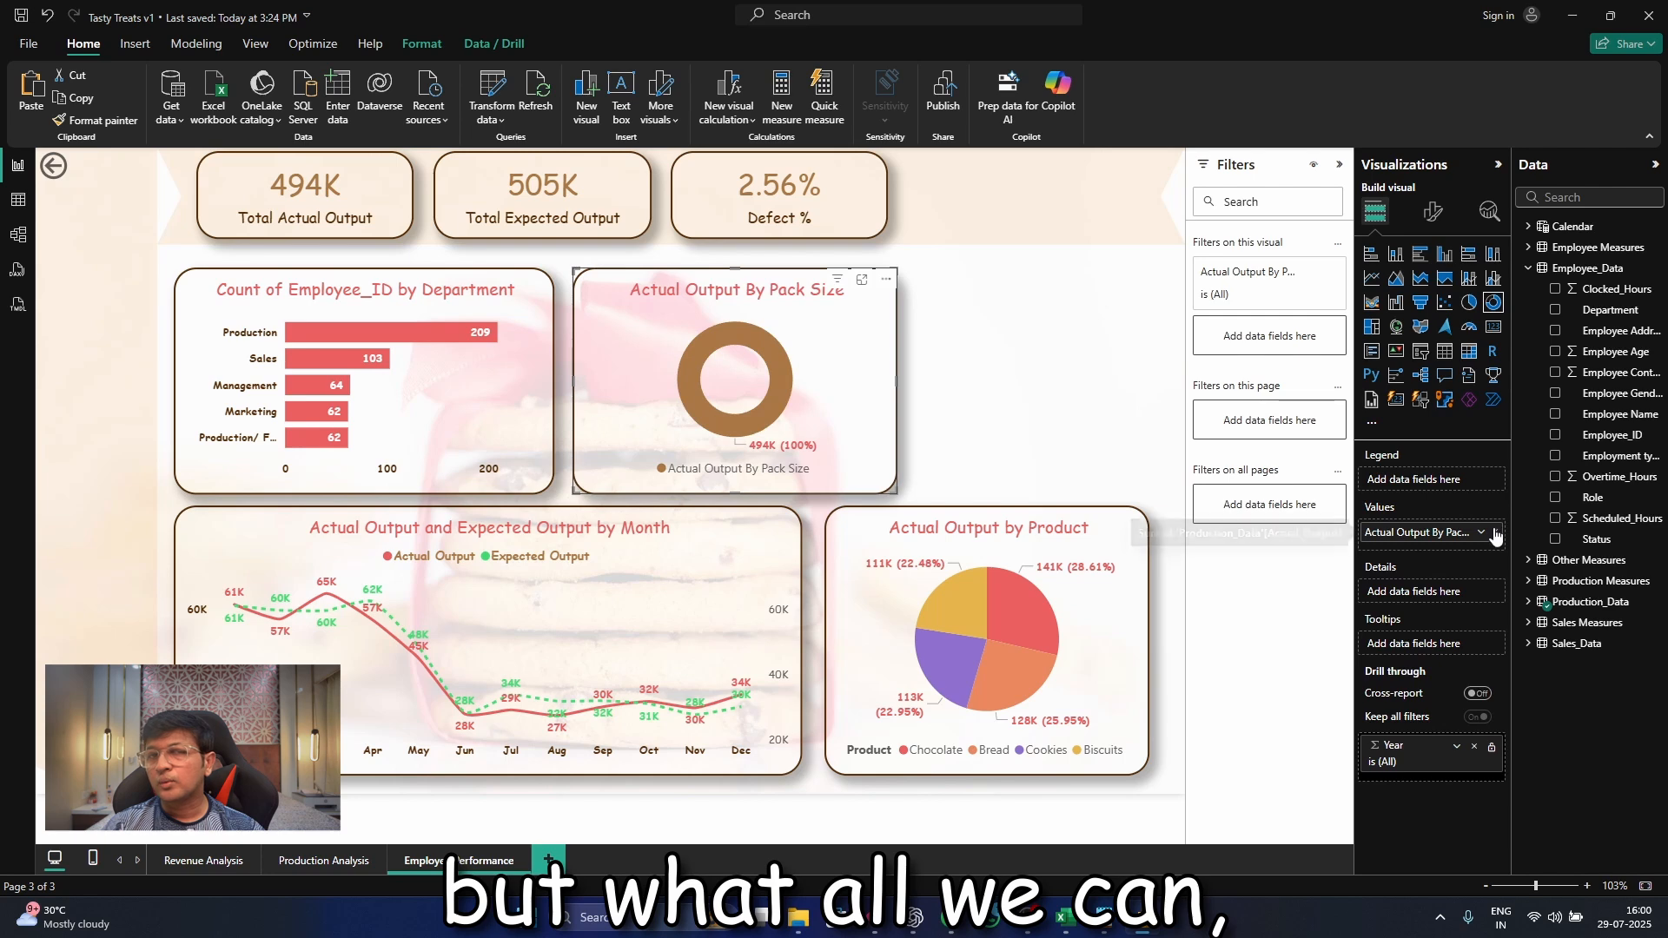
left_click(1495, 532)
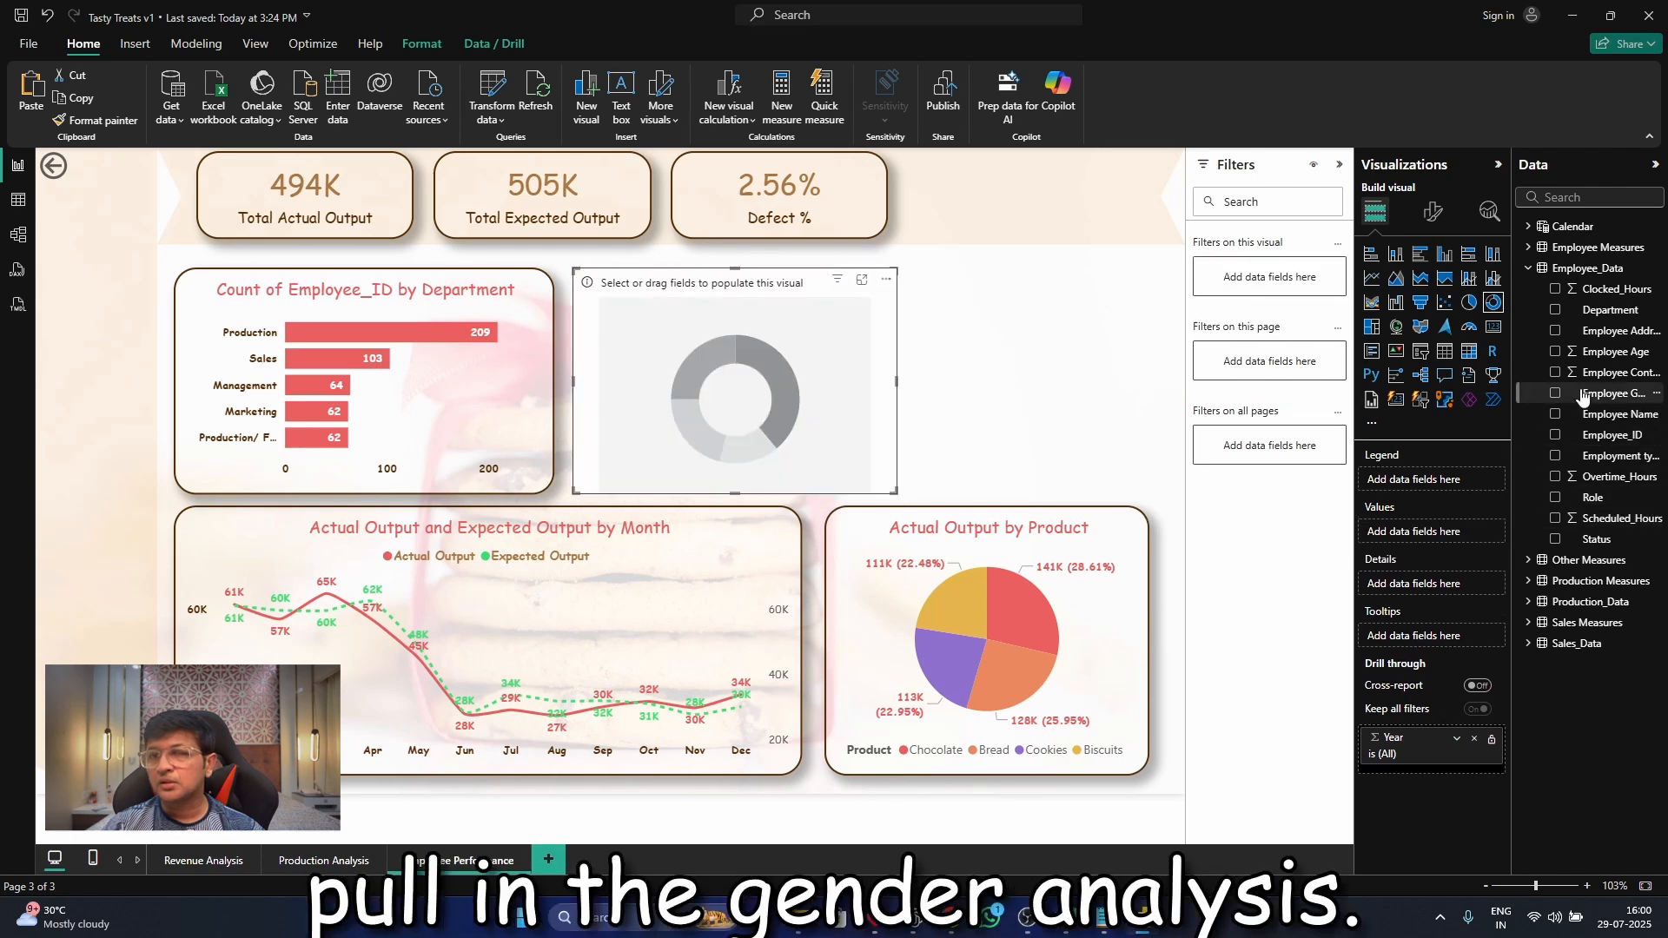
Set the donut chart to show the count of Employee_ID as values with Employee Gender as the legend
left_click_drag(1618, 407, 1477, 493)
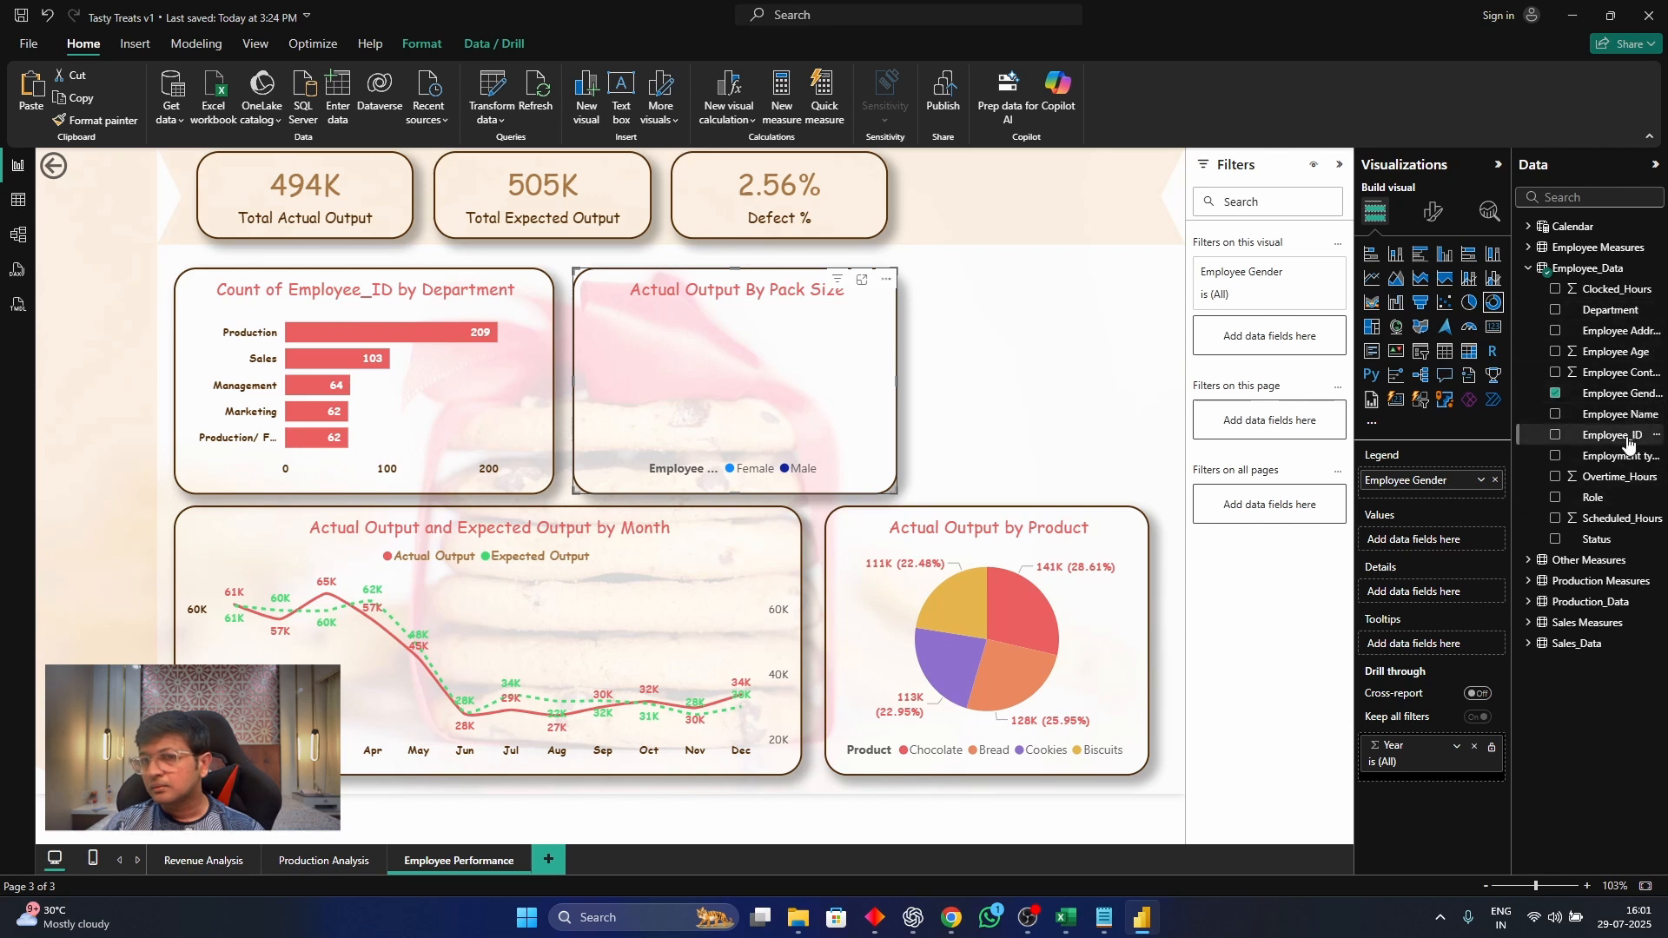
left_click_drag(1623, 436, 1458, 539)
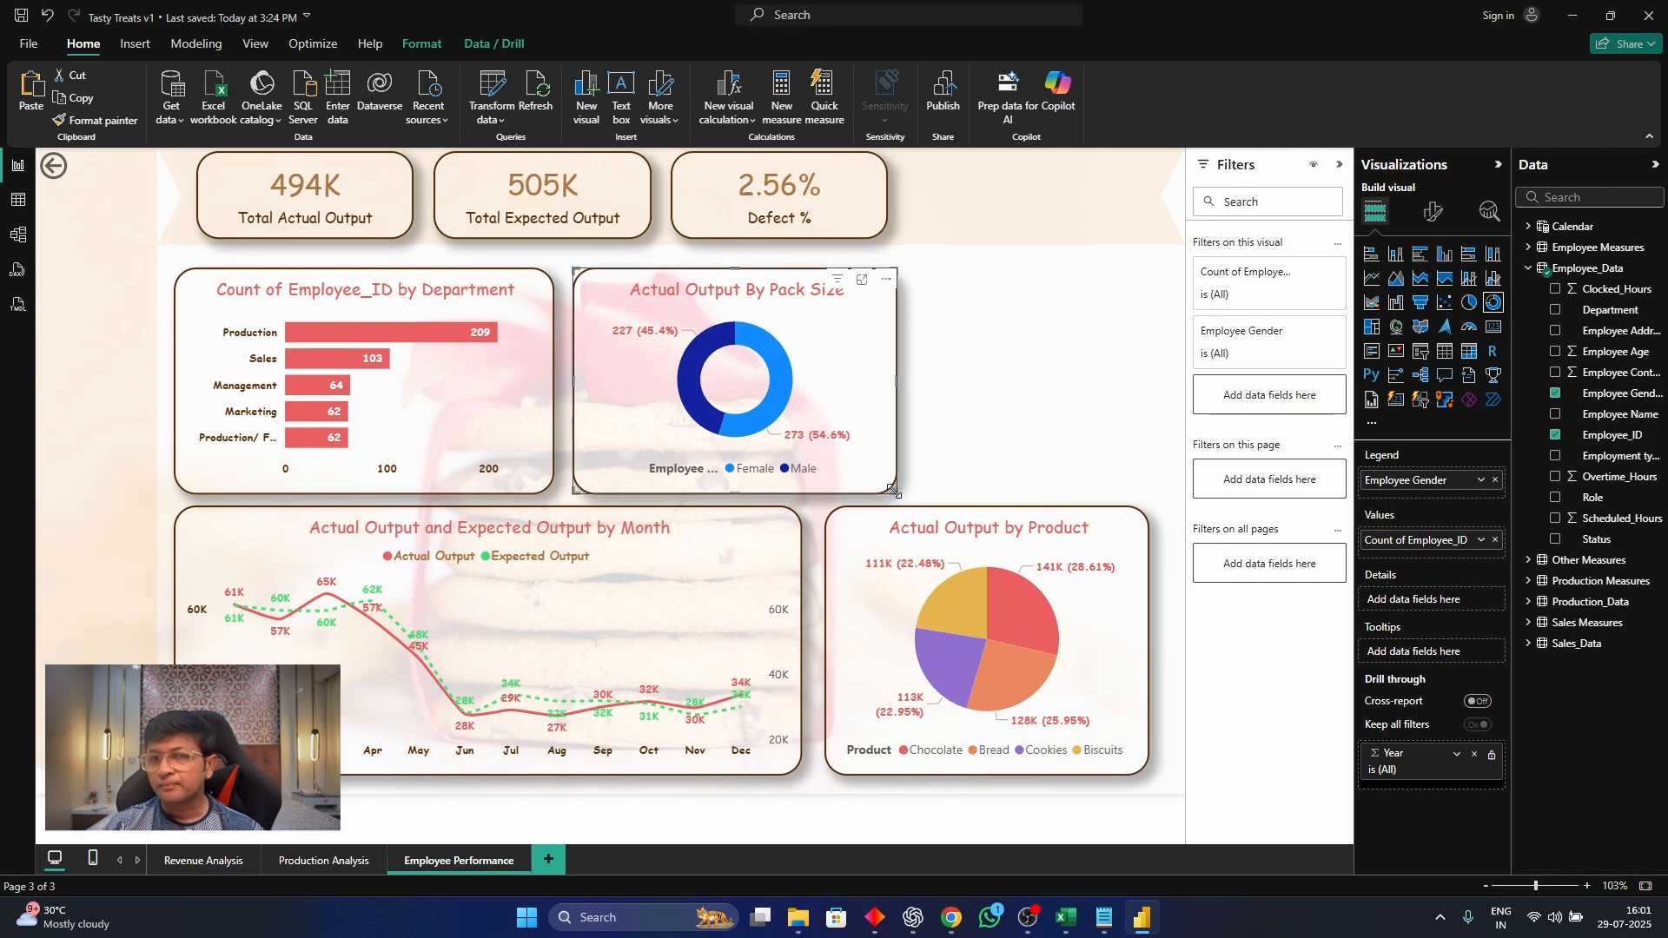
Change the donut chart's title text to "Gender Mix"
left_click(1432, 213)
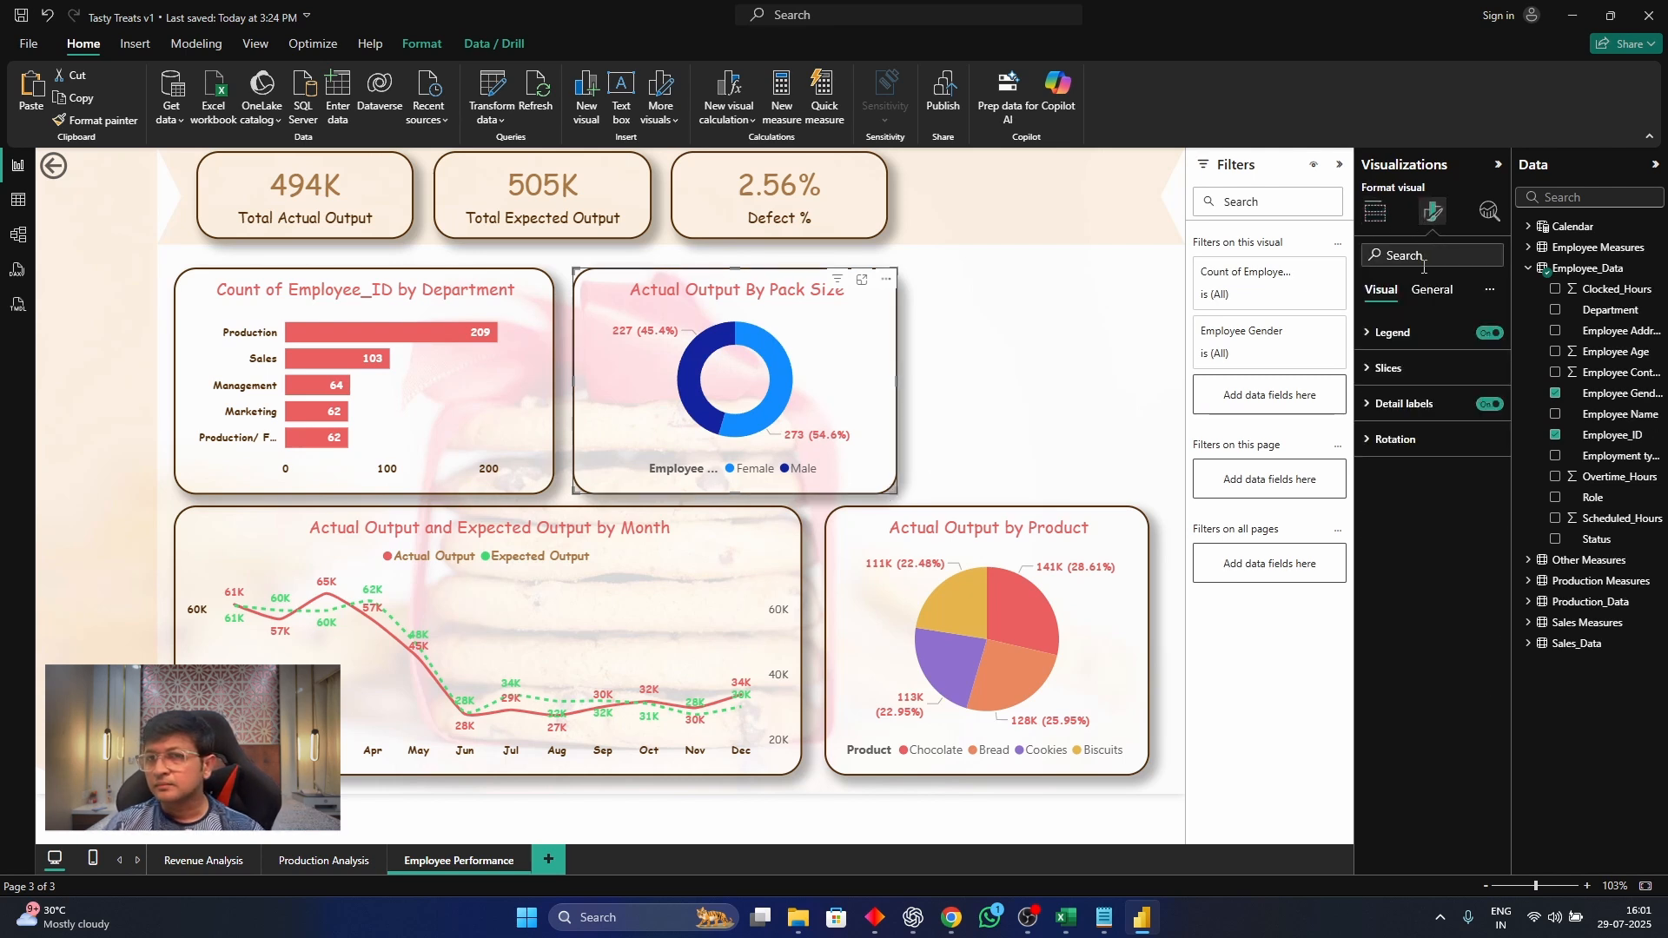
left_click(1432, 290)
left_click(1415, 368)
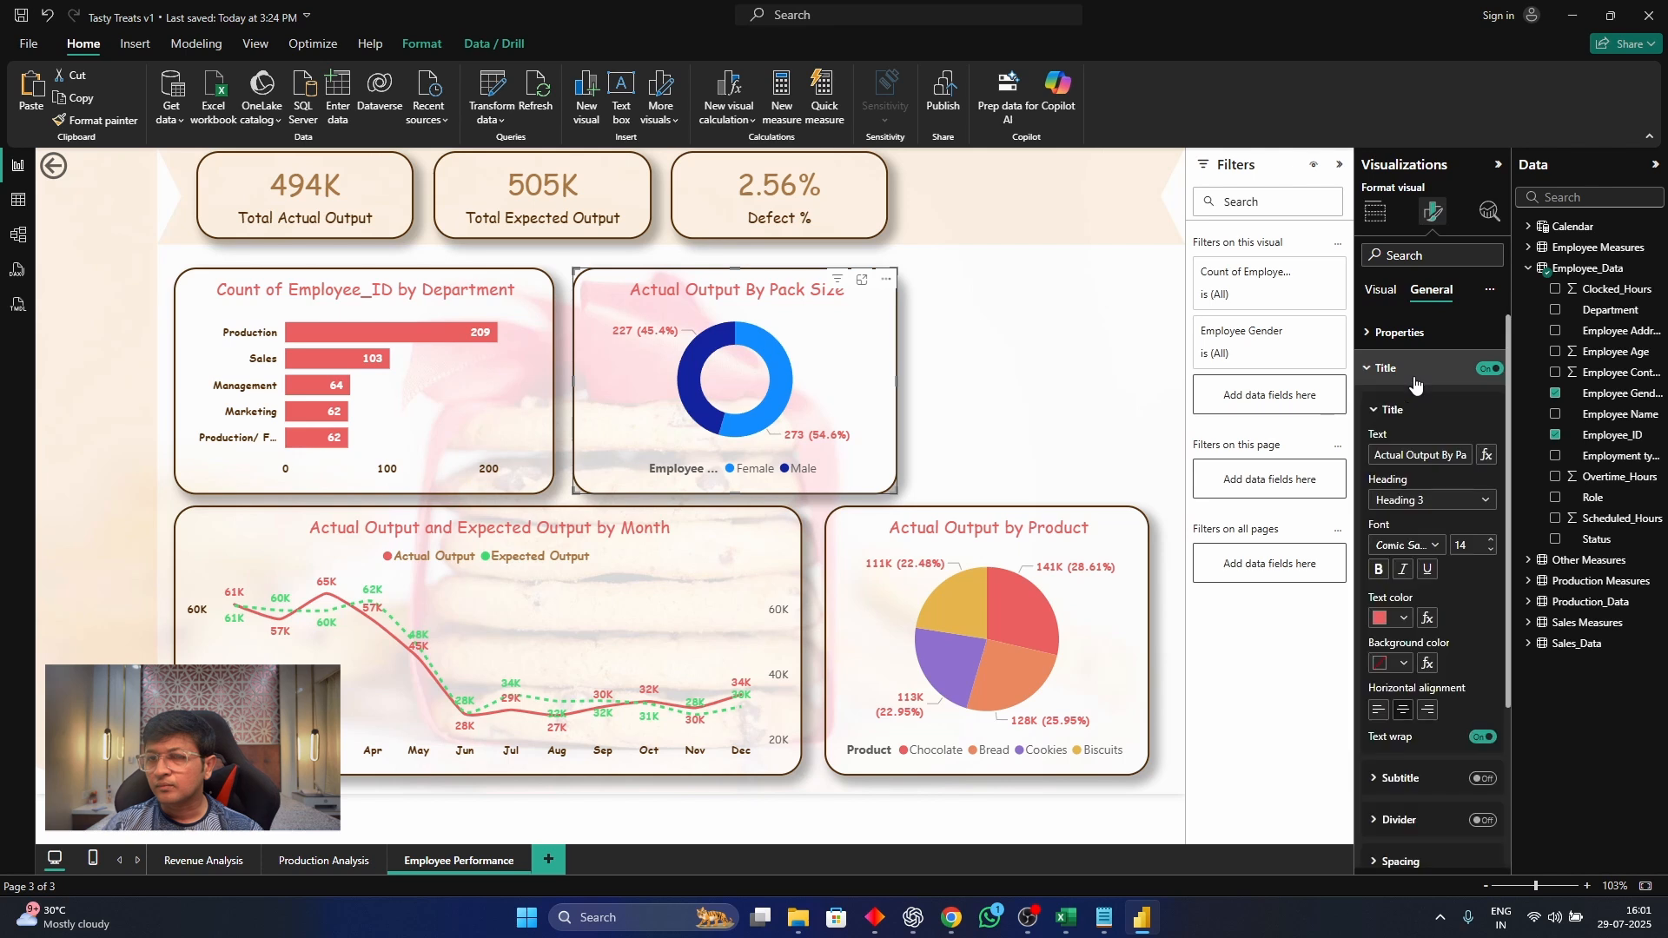
left_click(1414, 368)
left_click(1415, 371)
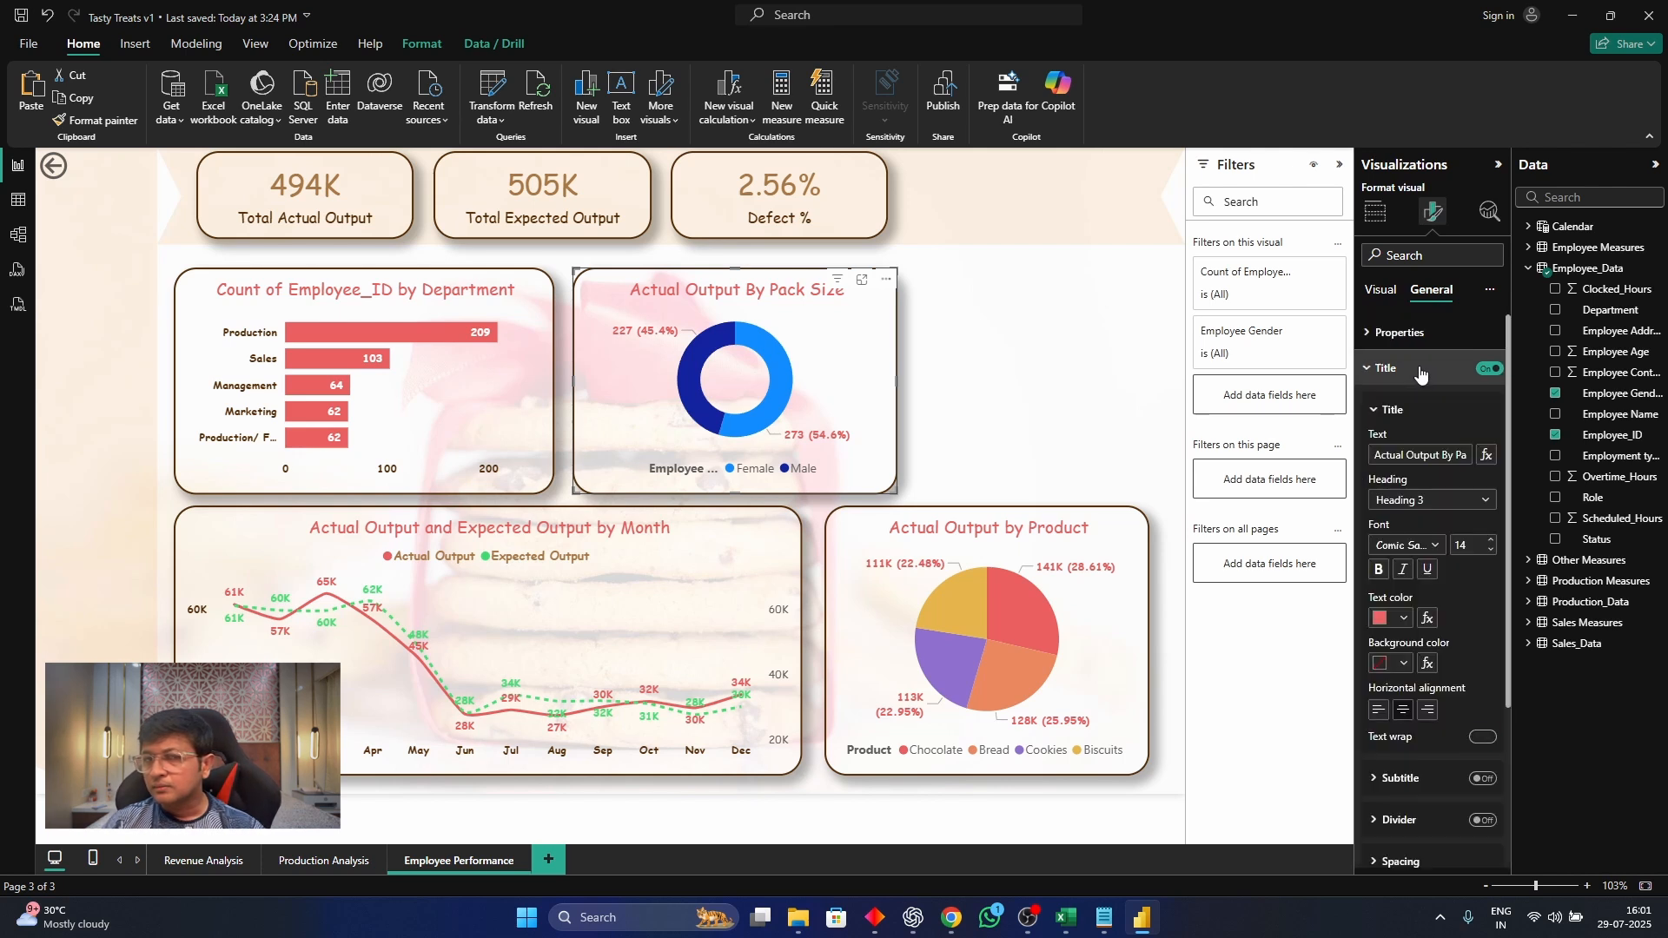
left_click(1439, 504)
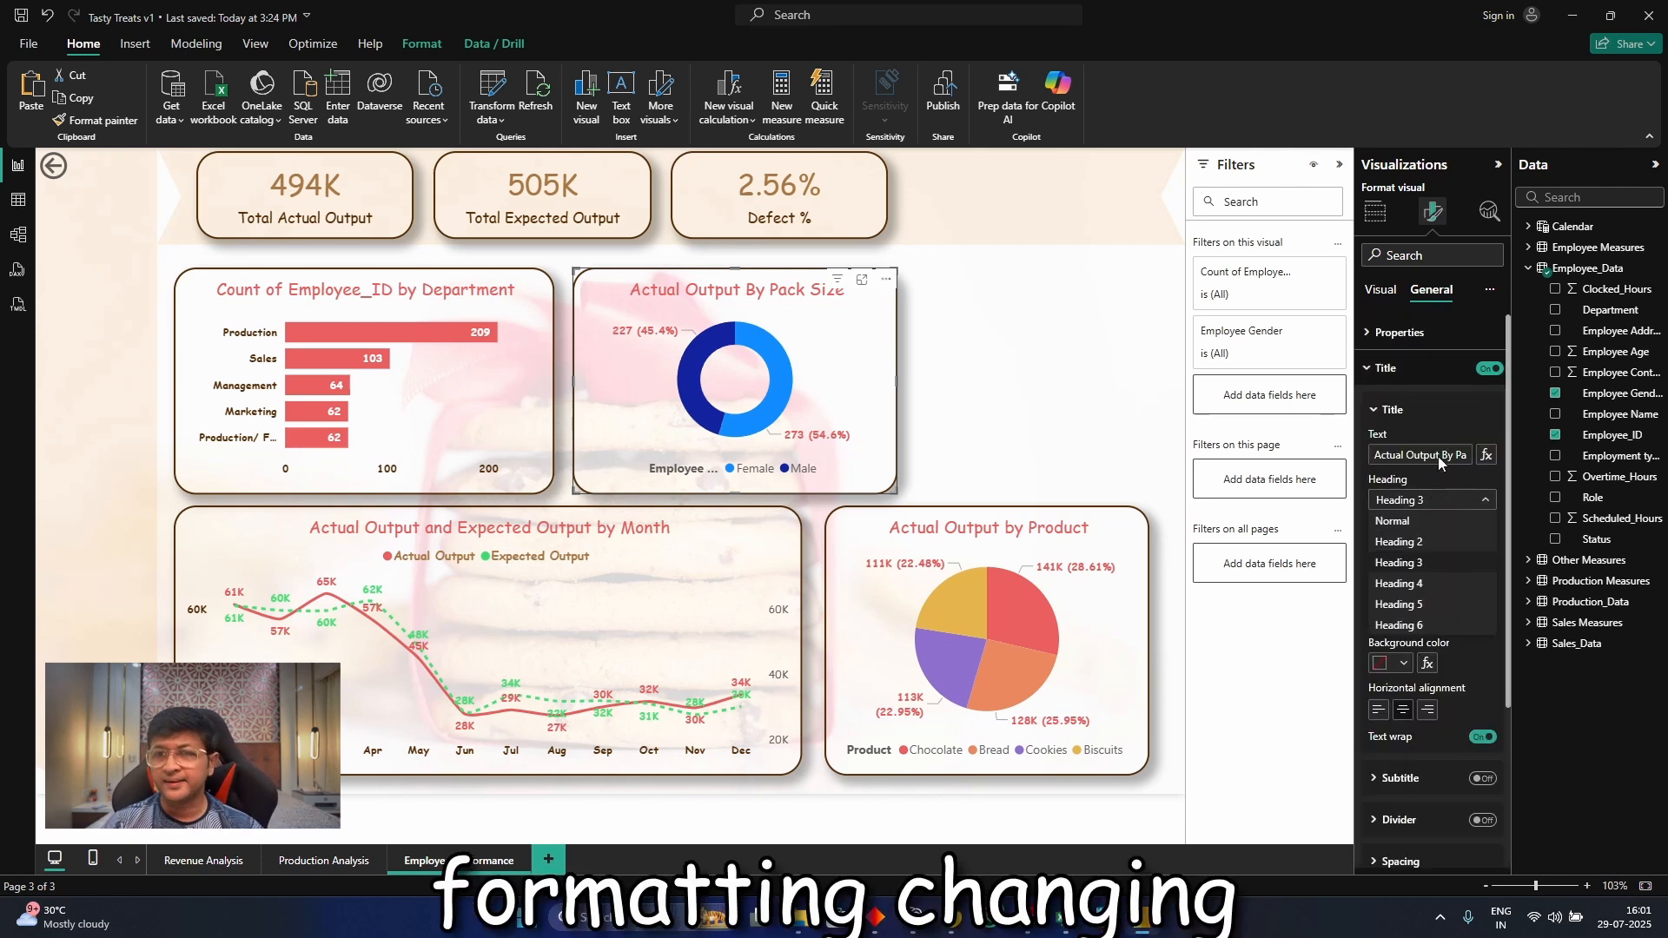
left_click(1435, 456)
triple_click(1442, 460)
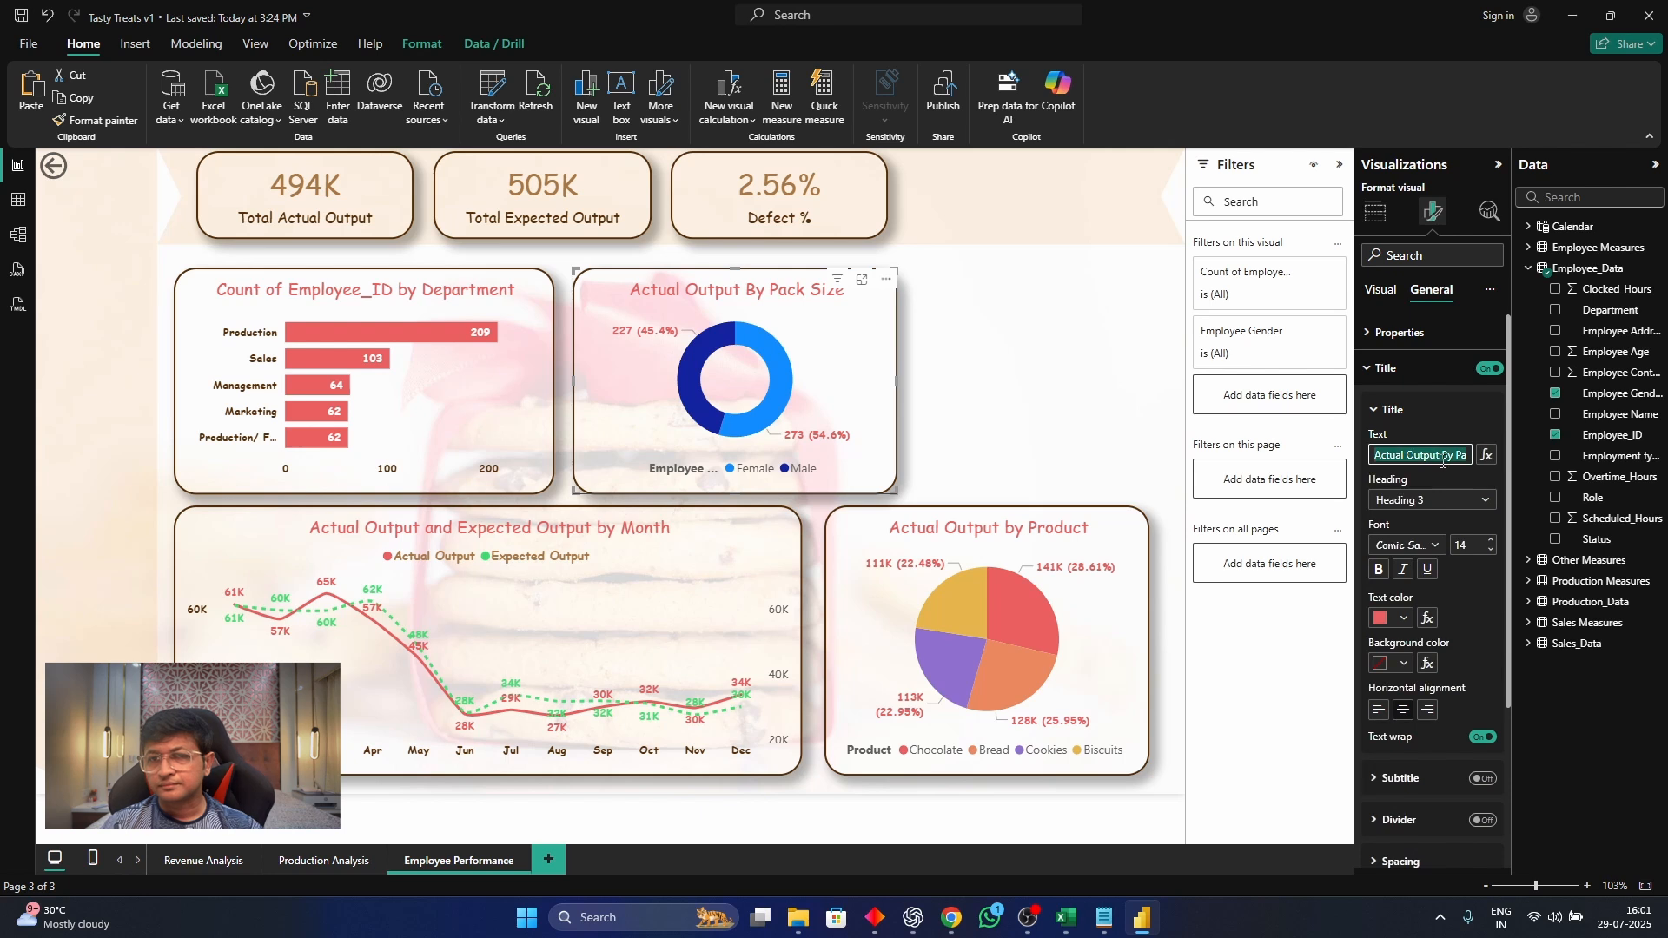
type("Gender")
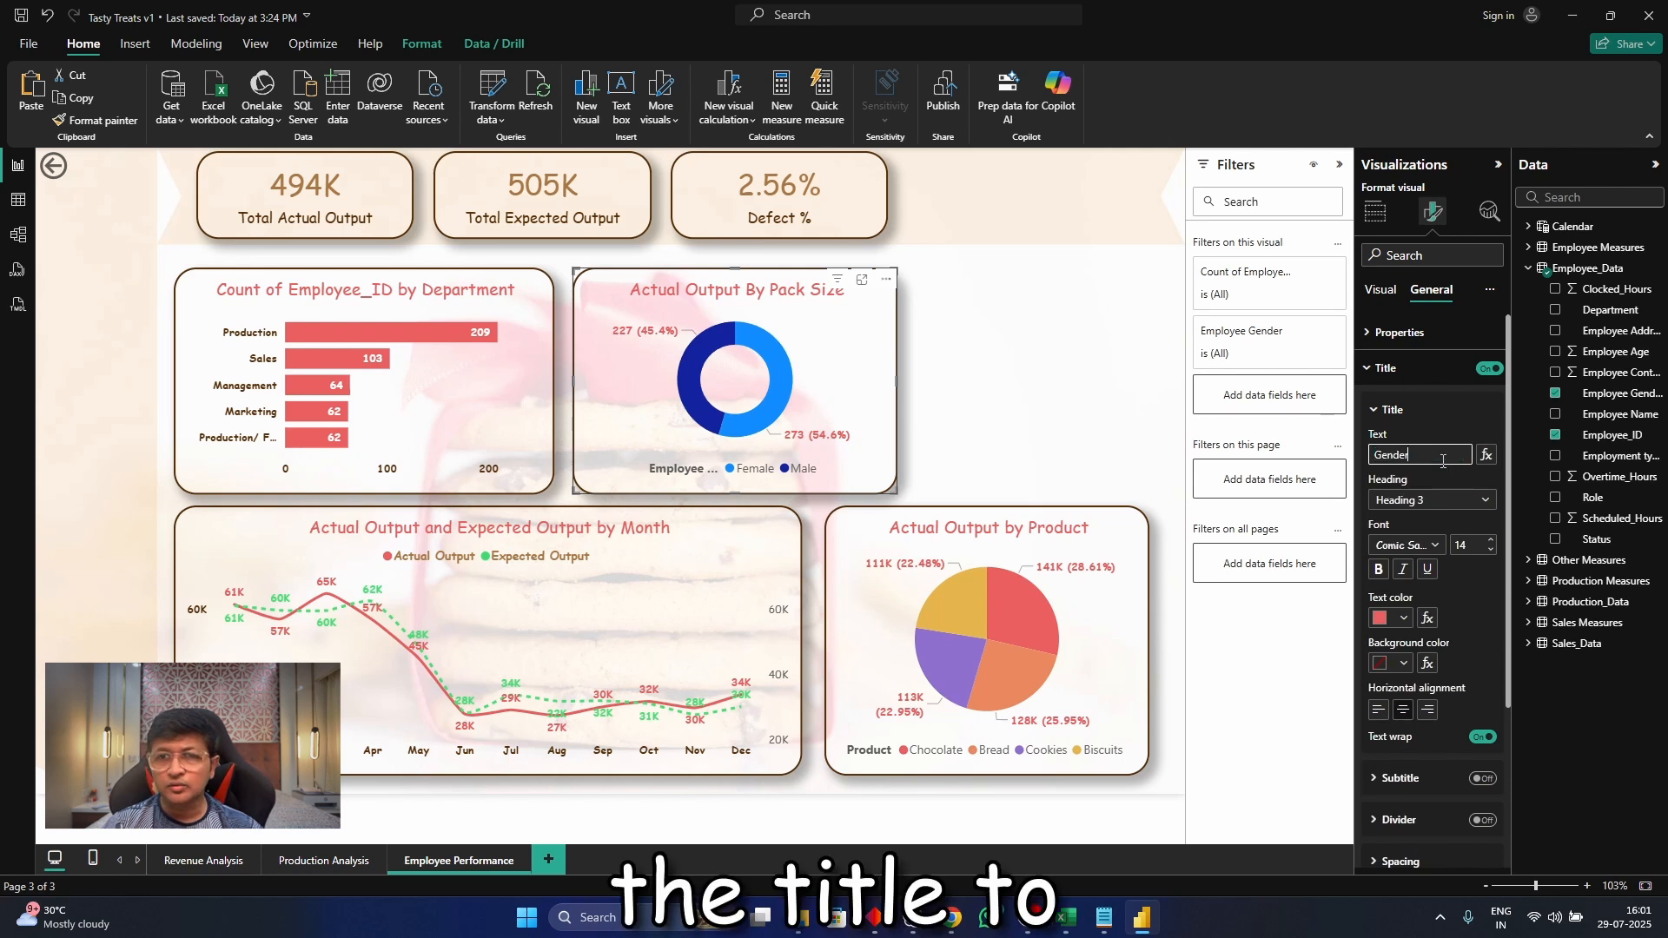
type(" Mix")
key("Return")
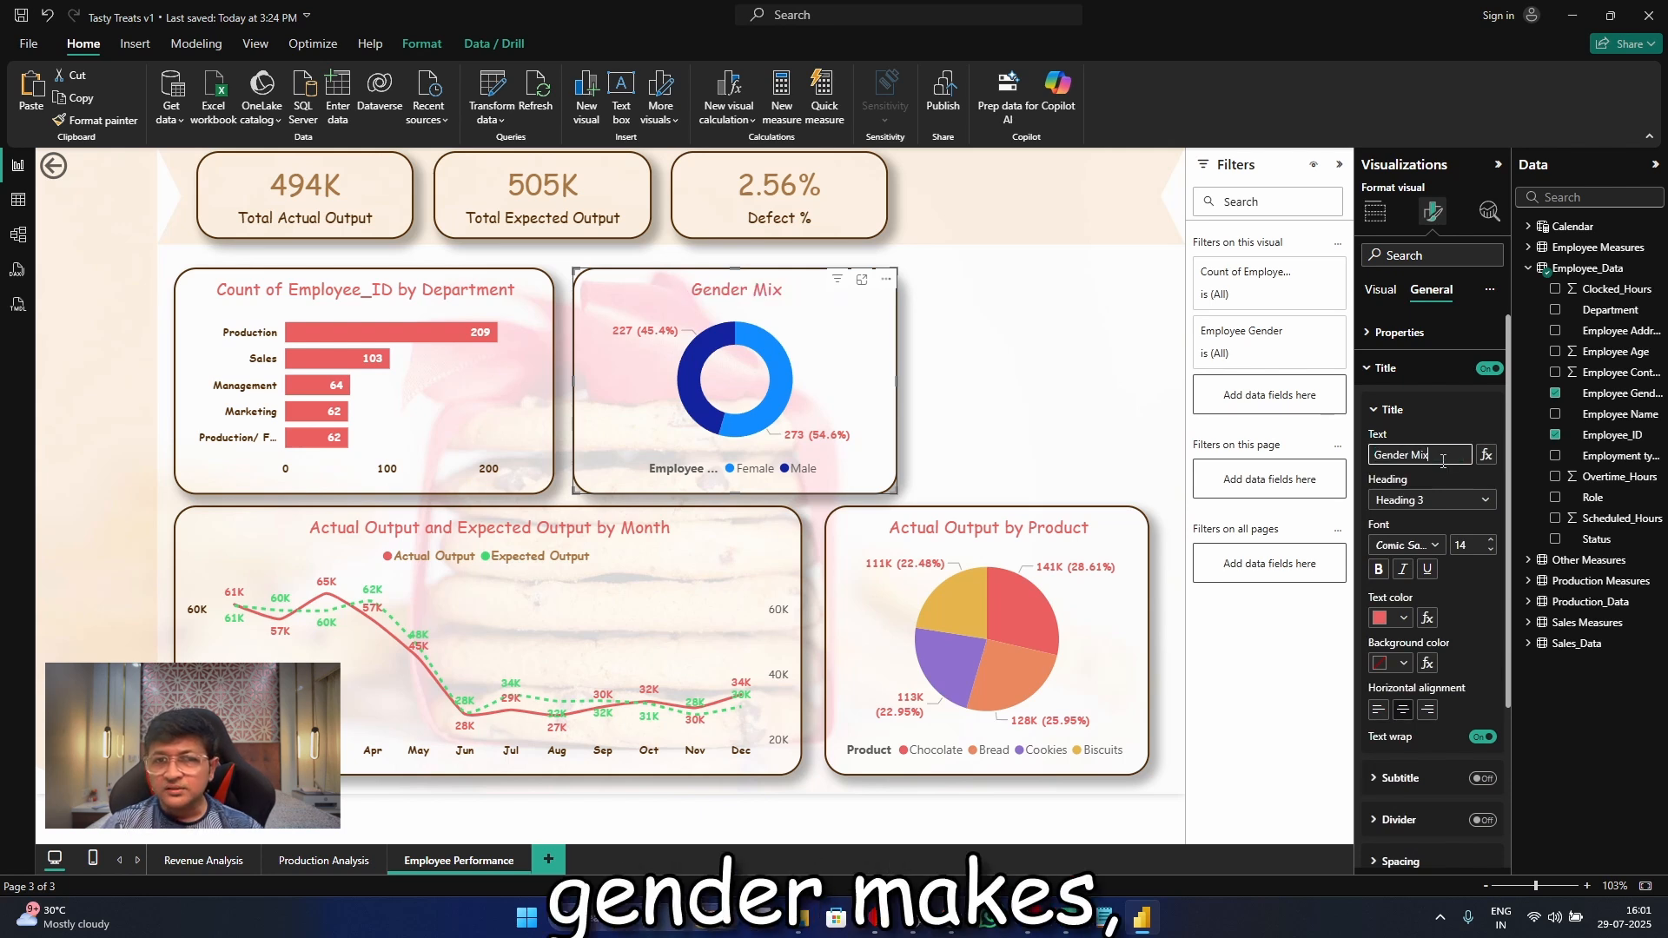
double_click(1141, 375)
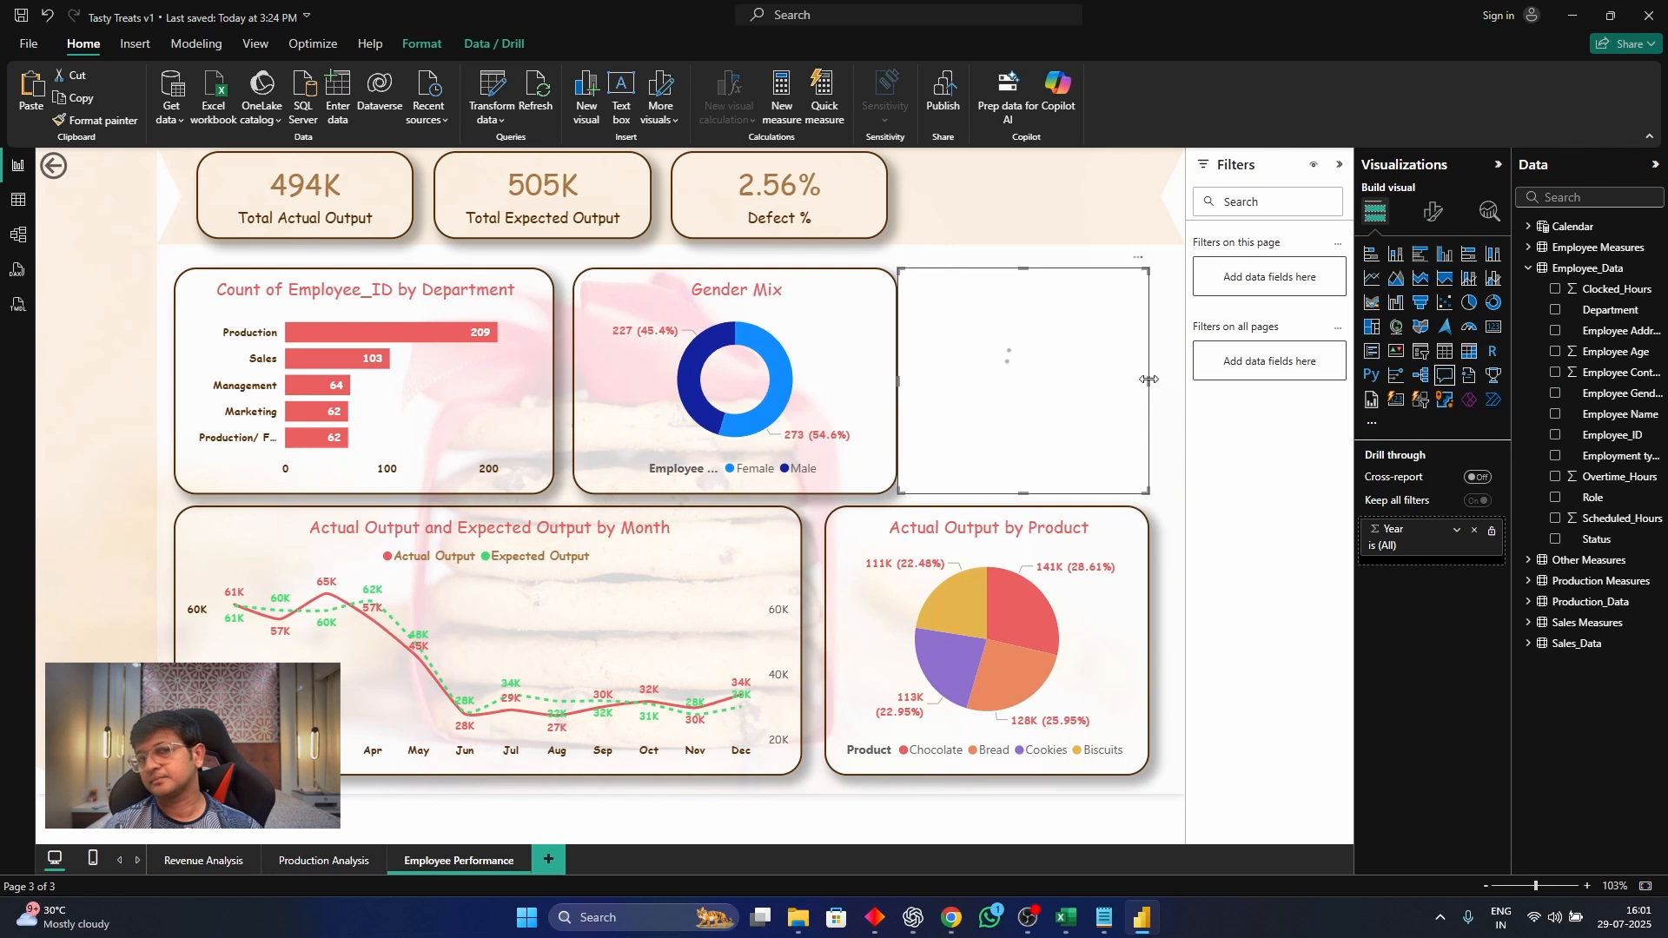
key("Delete")
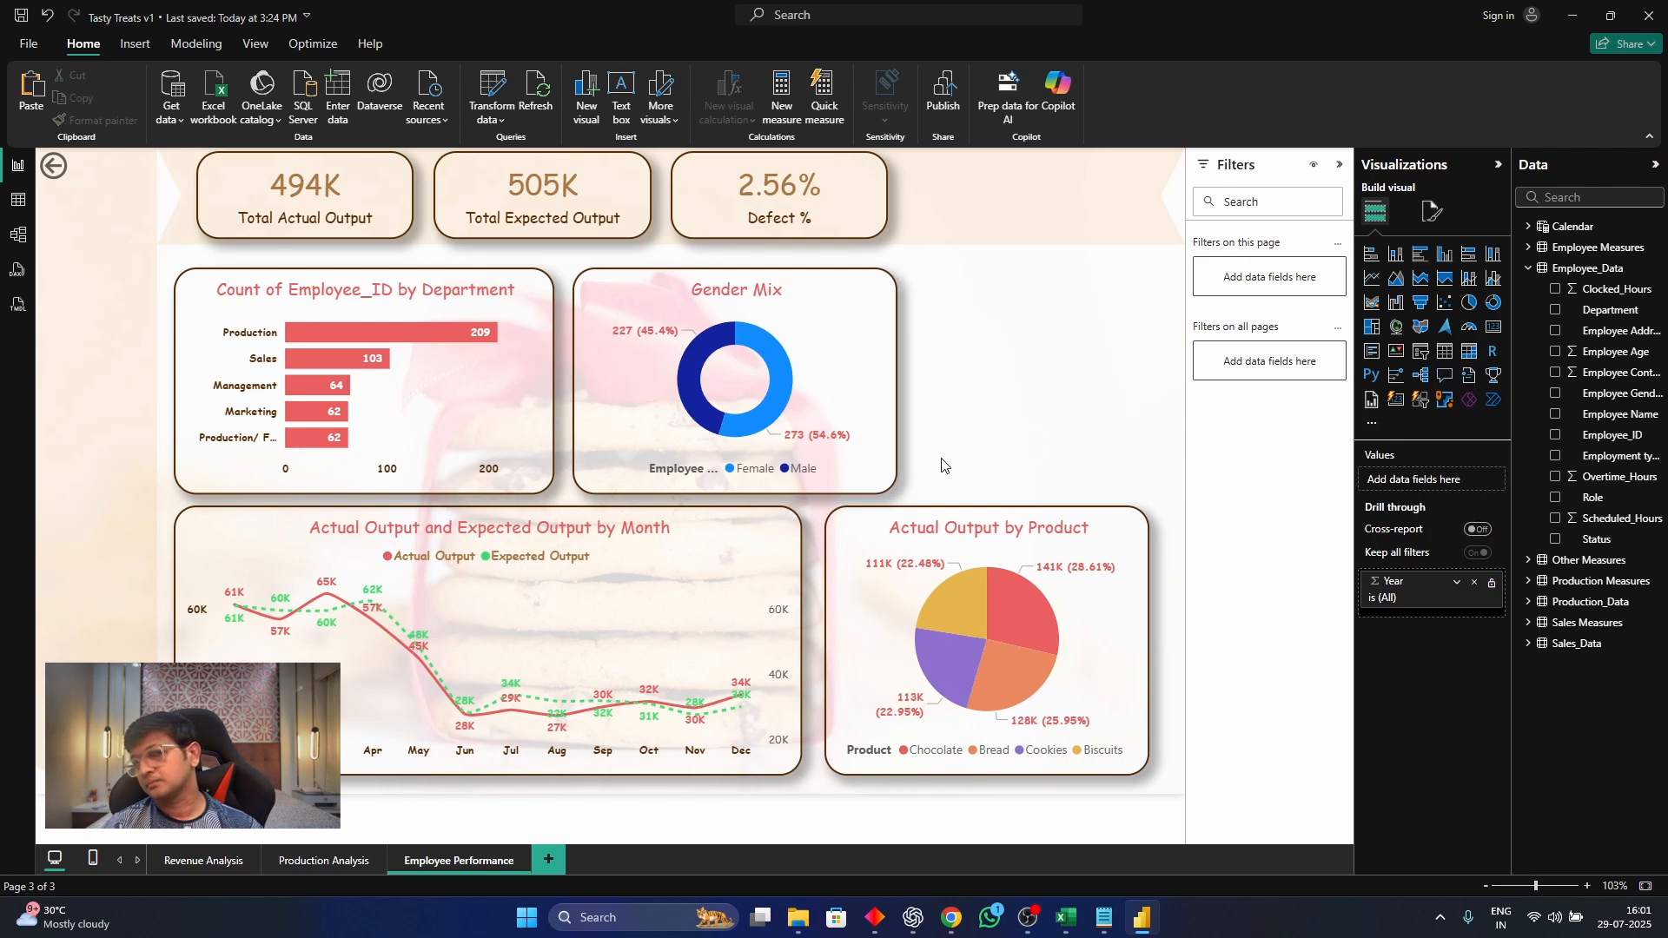
Set the Gender Mix donut chart's Male slice to a light blue color
left_click(889, 485)
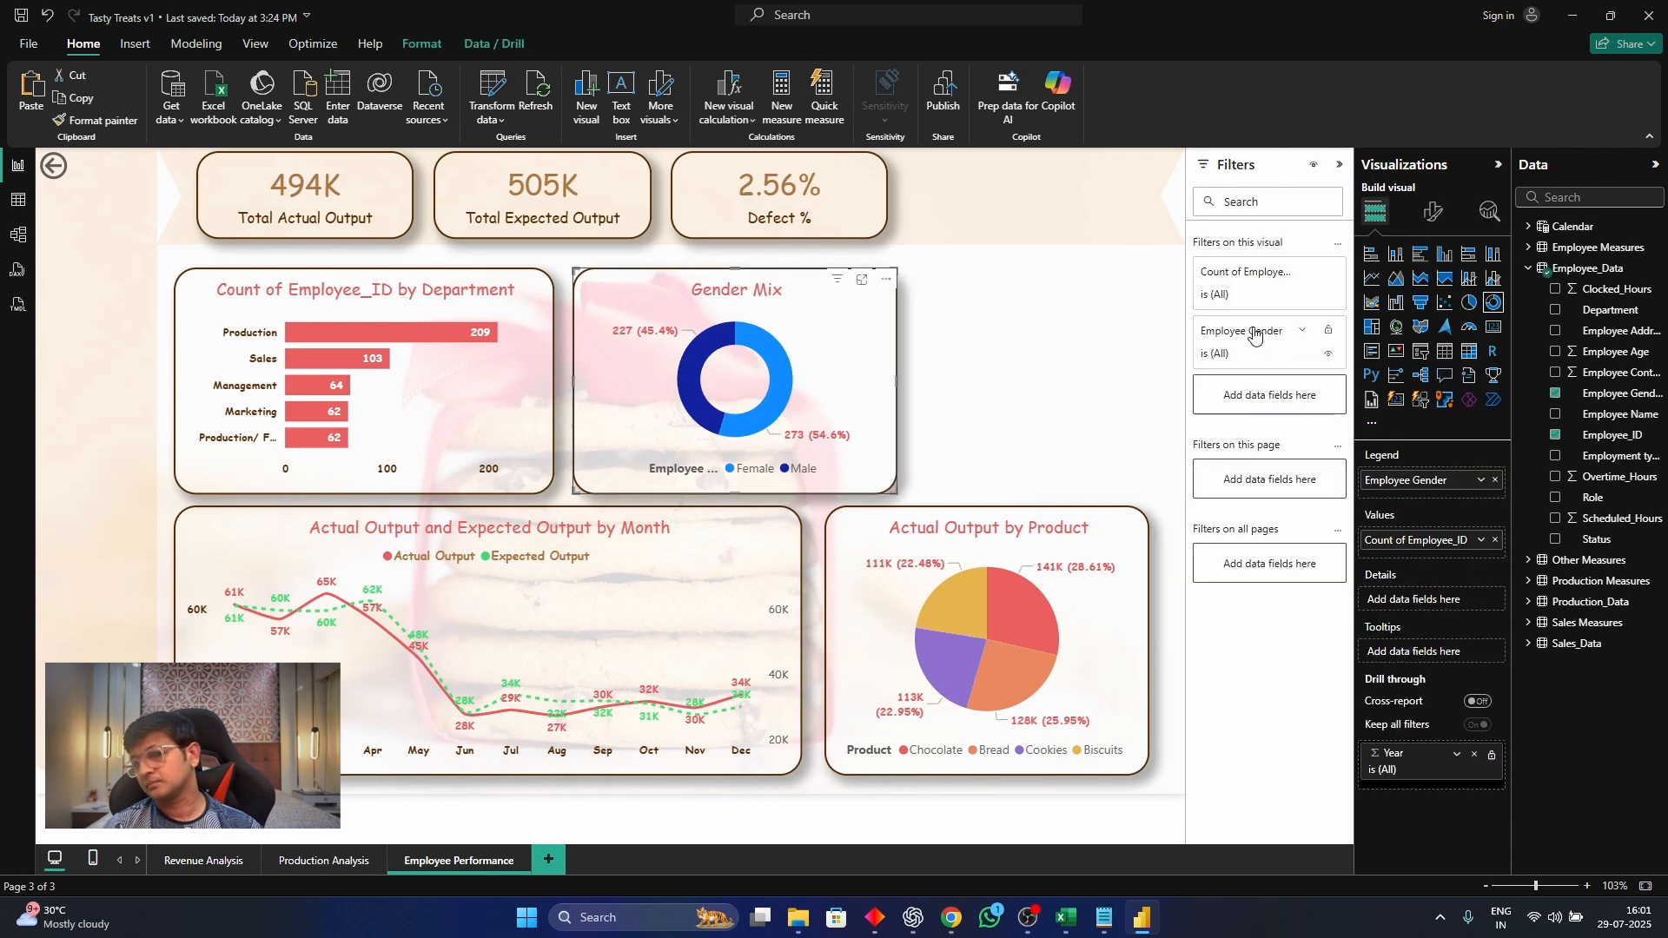
left_click(1434, 212)
left_click(1390, 368)
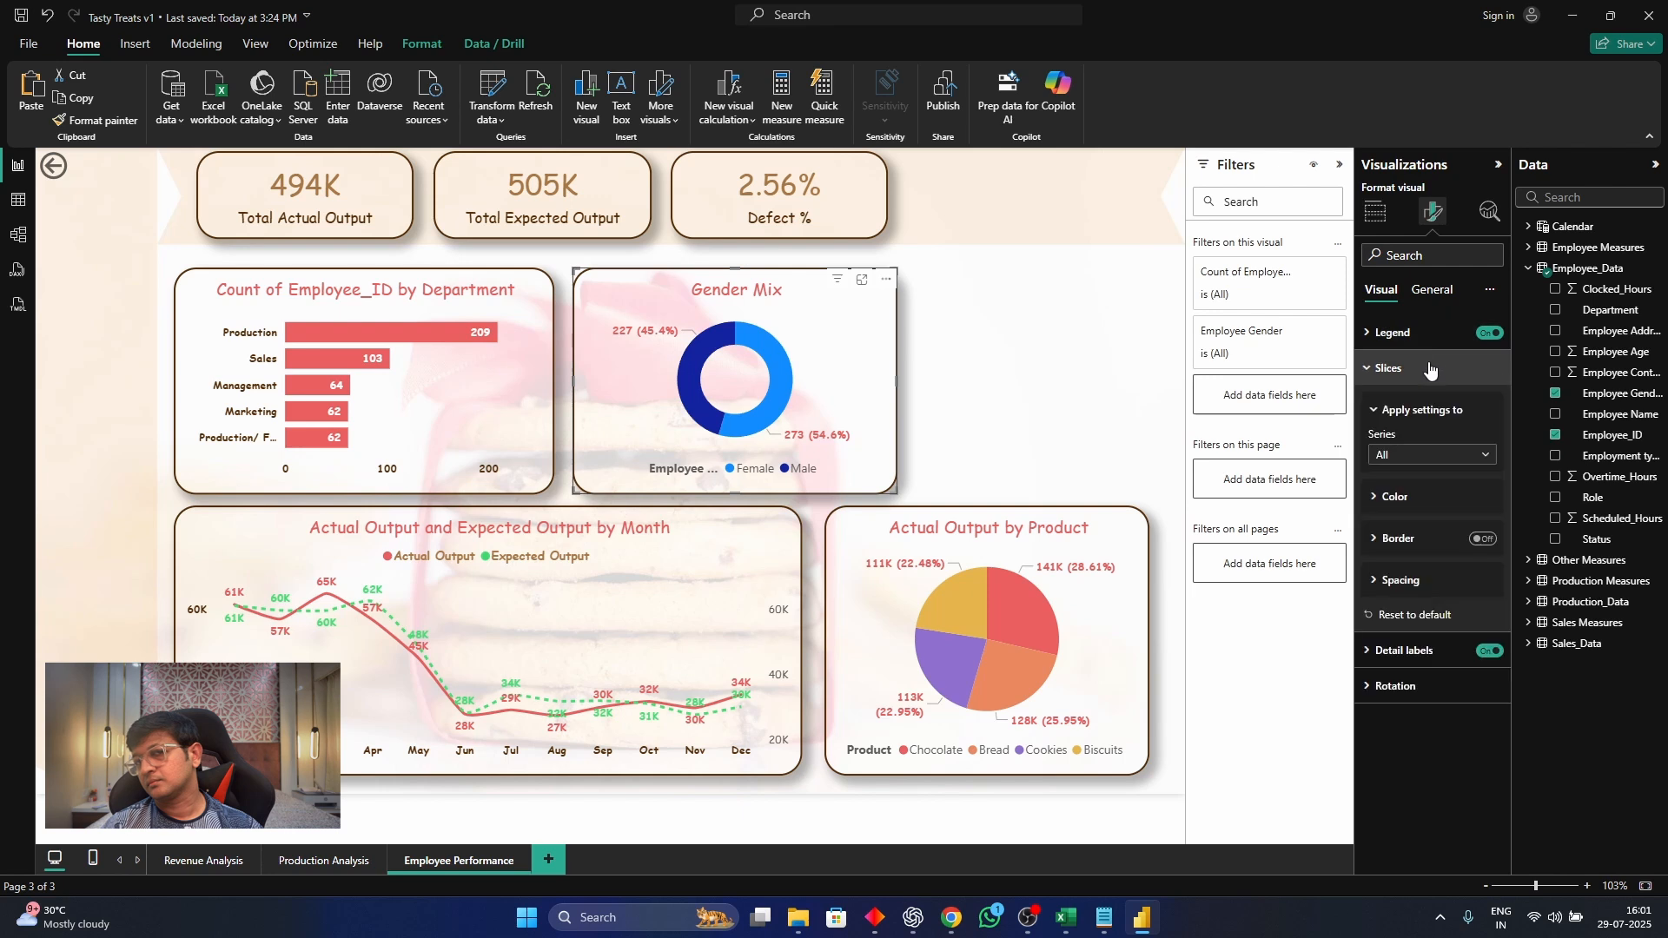
left_click(1429, 455)
left_click(1421, 517)
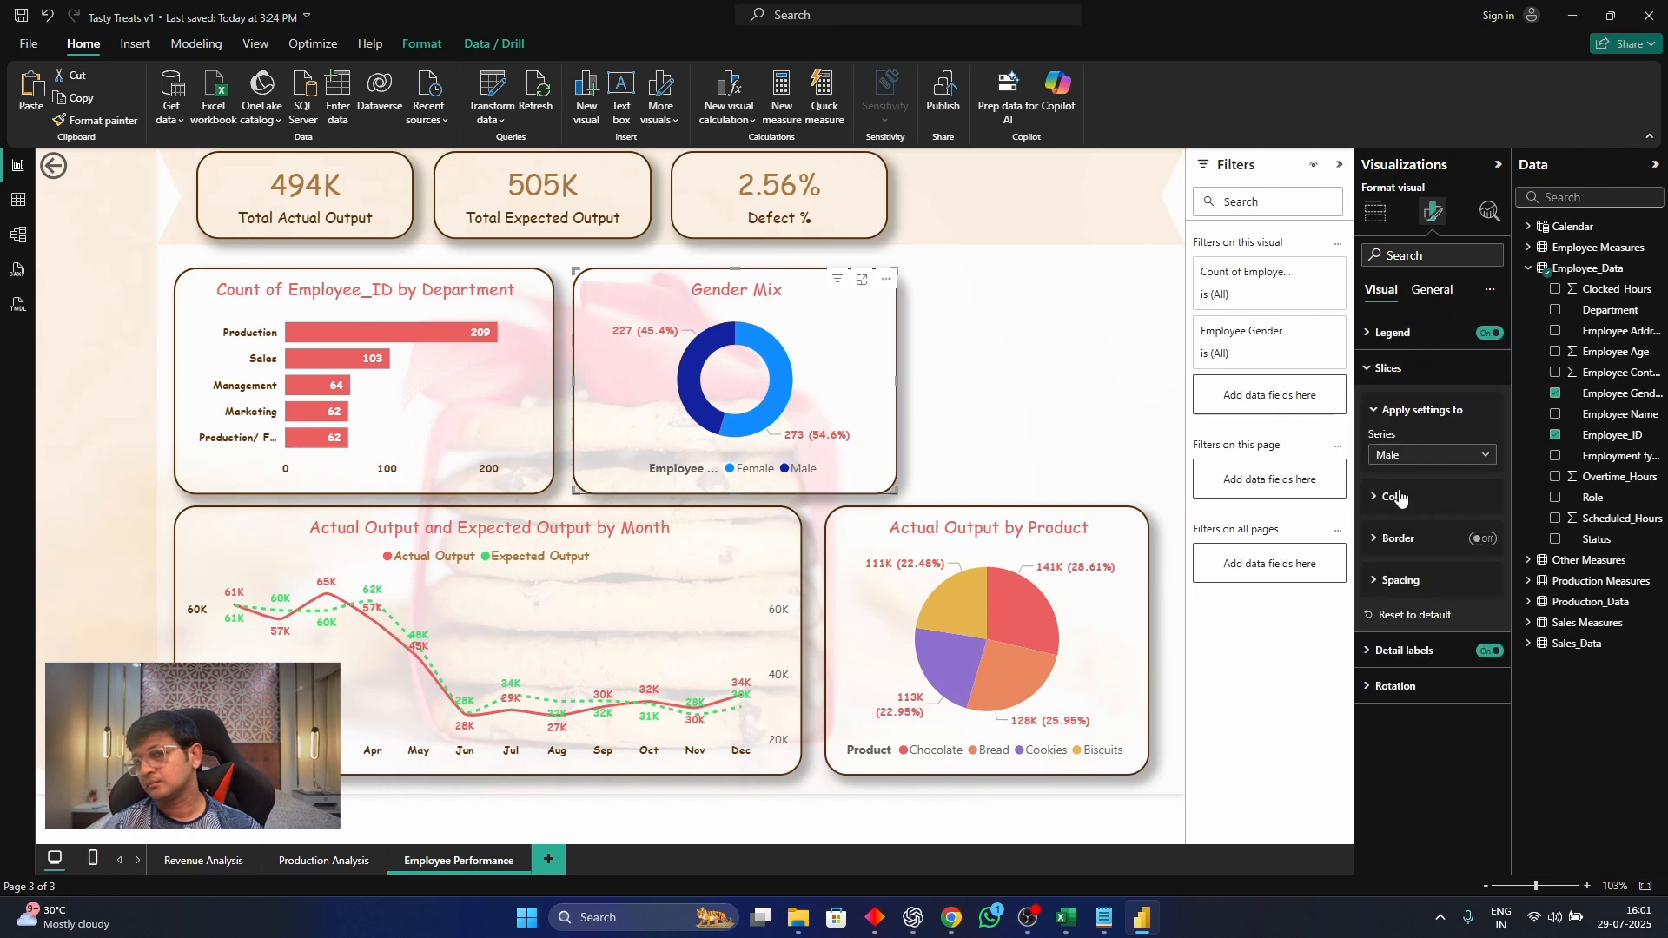
left_click(1394, 497)
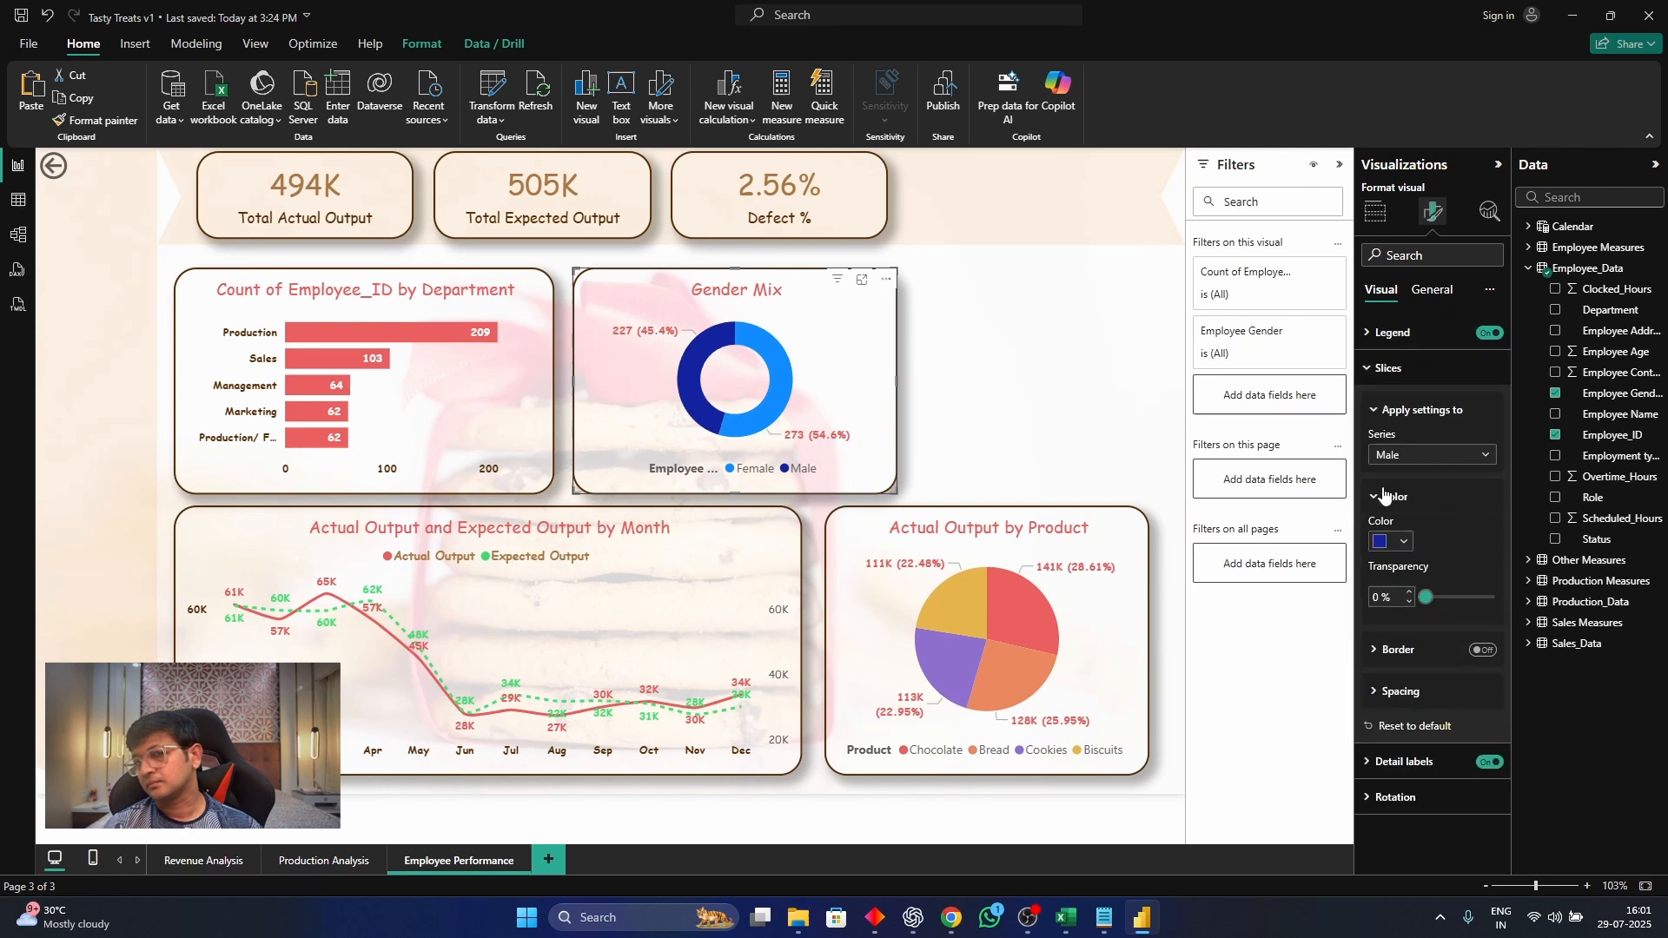
left_click(1401, 543)
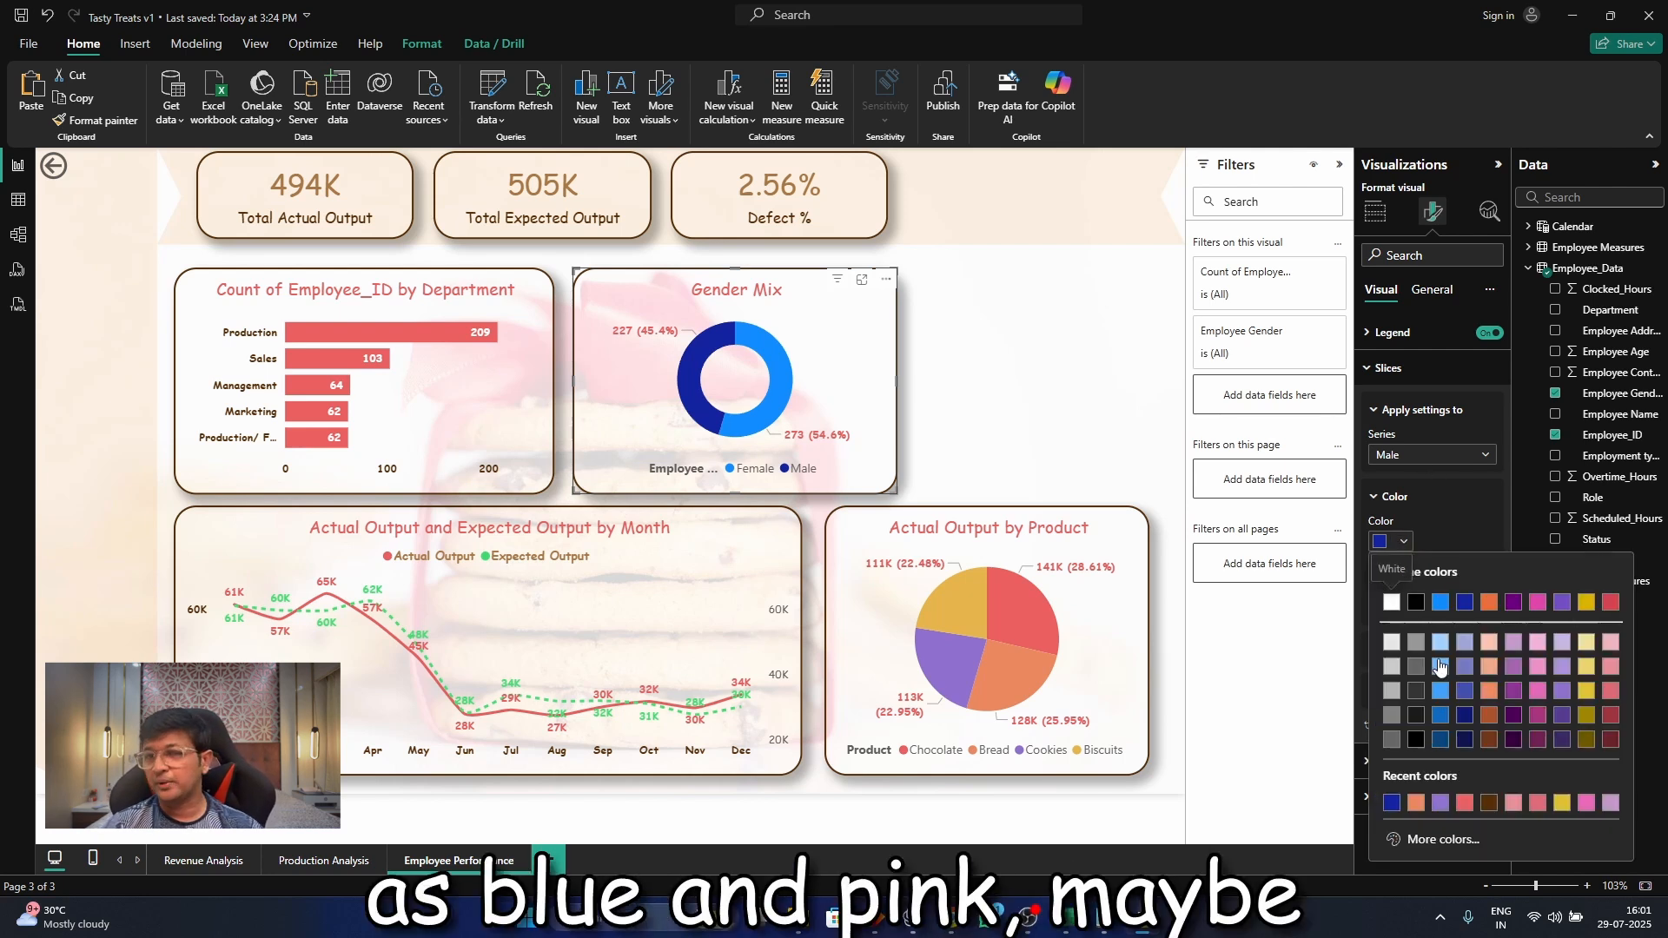
left_click(1440, 667)
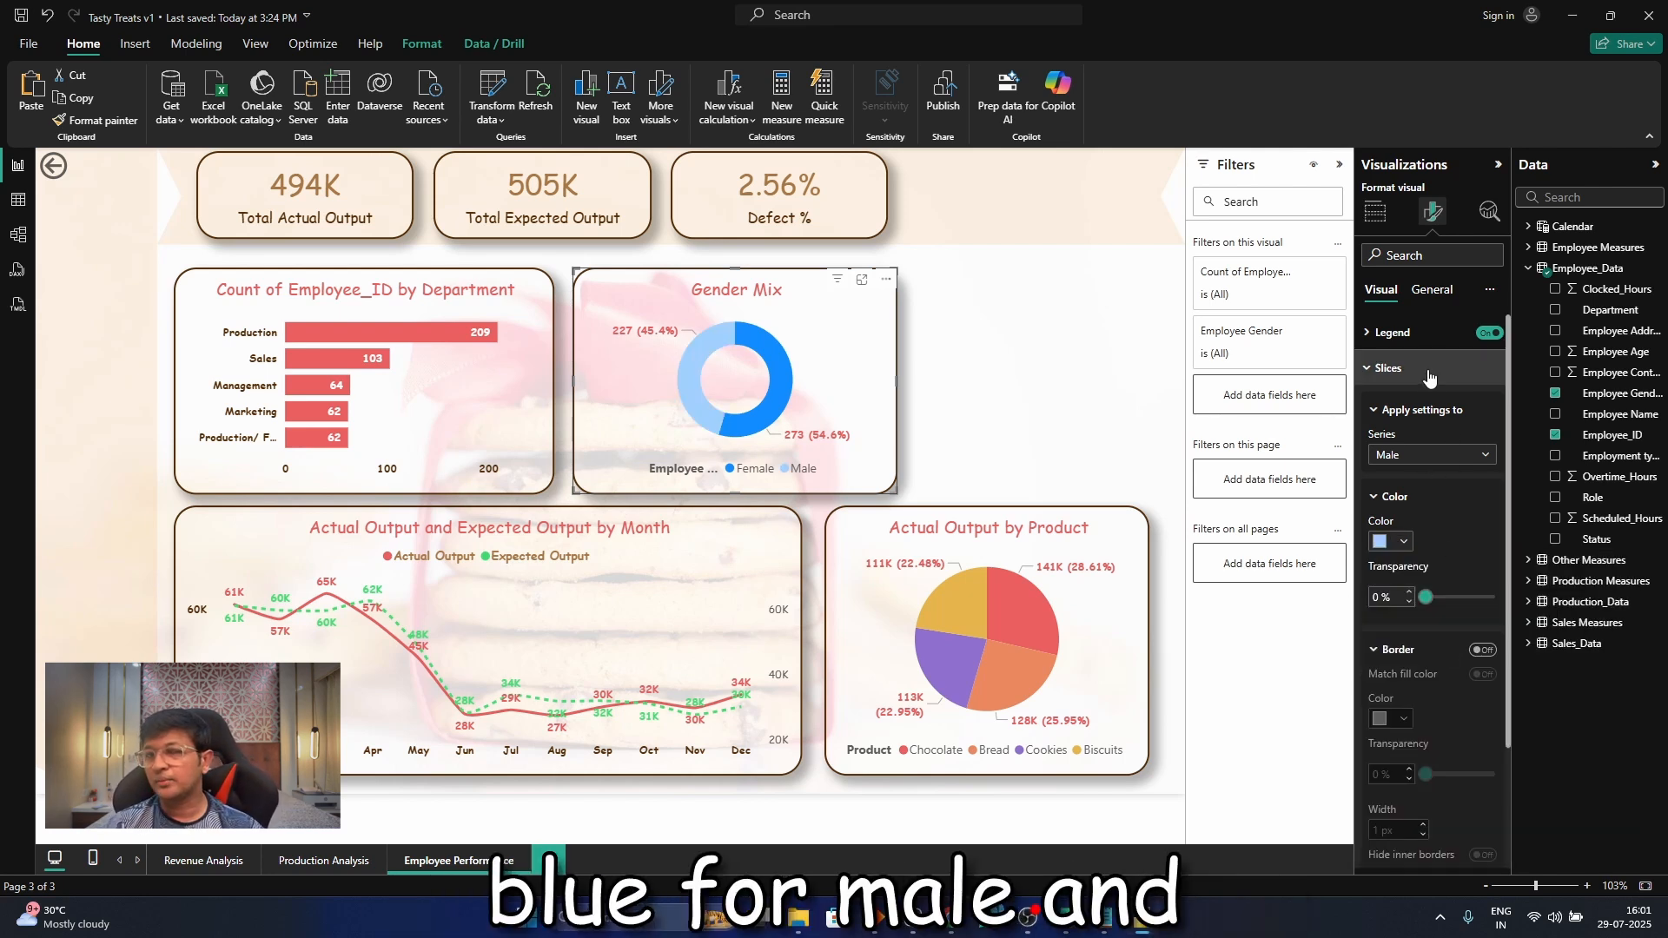
Set the Gender Mix donut chart's Female slice to a medium pink, one shade darker than the lightest theme pink
left_click(1432, 456)
left_click(1399, 480)
left_click(1400, 542)
left_click(1537, 647)
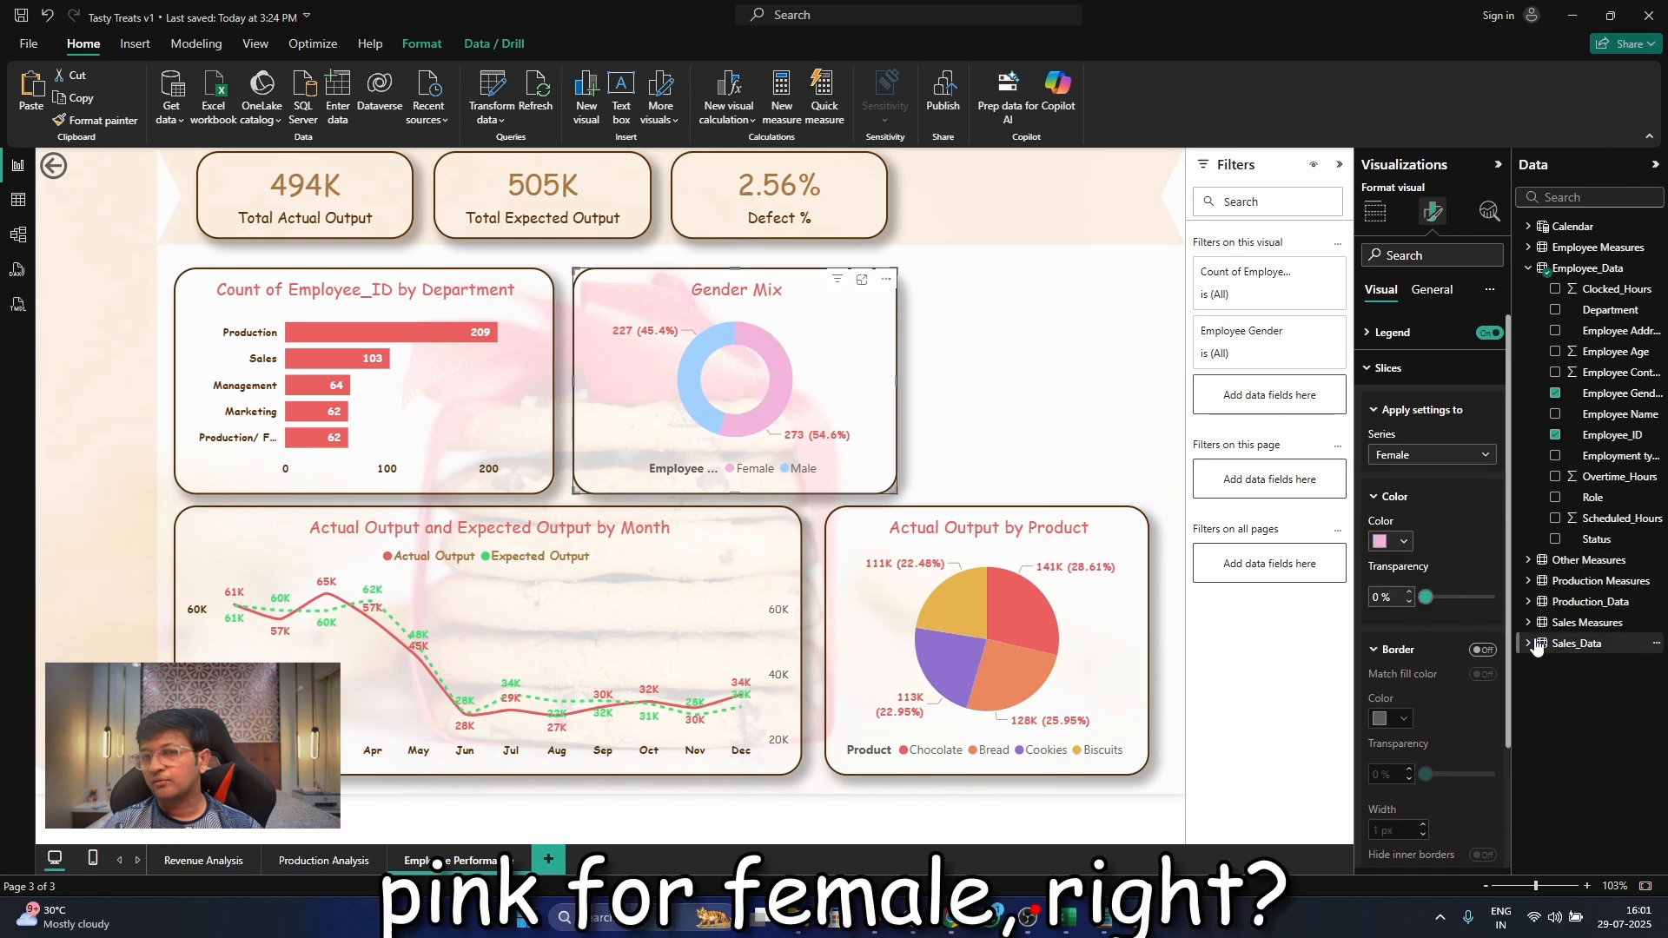
left_click(1401, 542)
left_click(1541, 664)
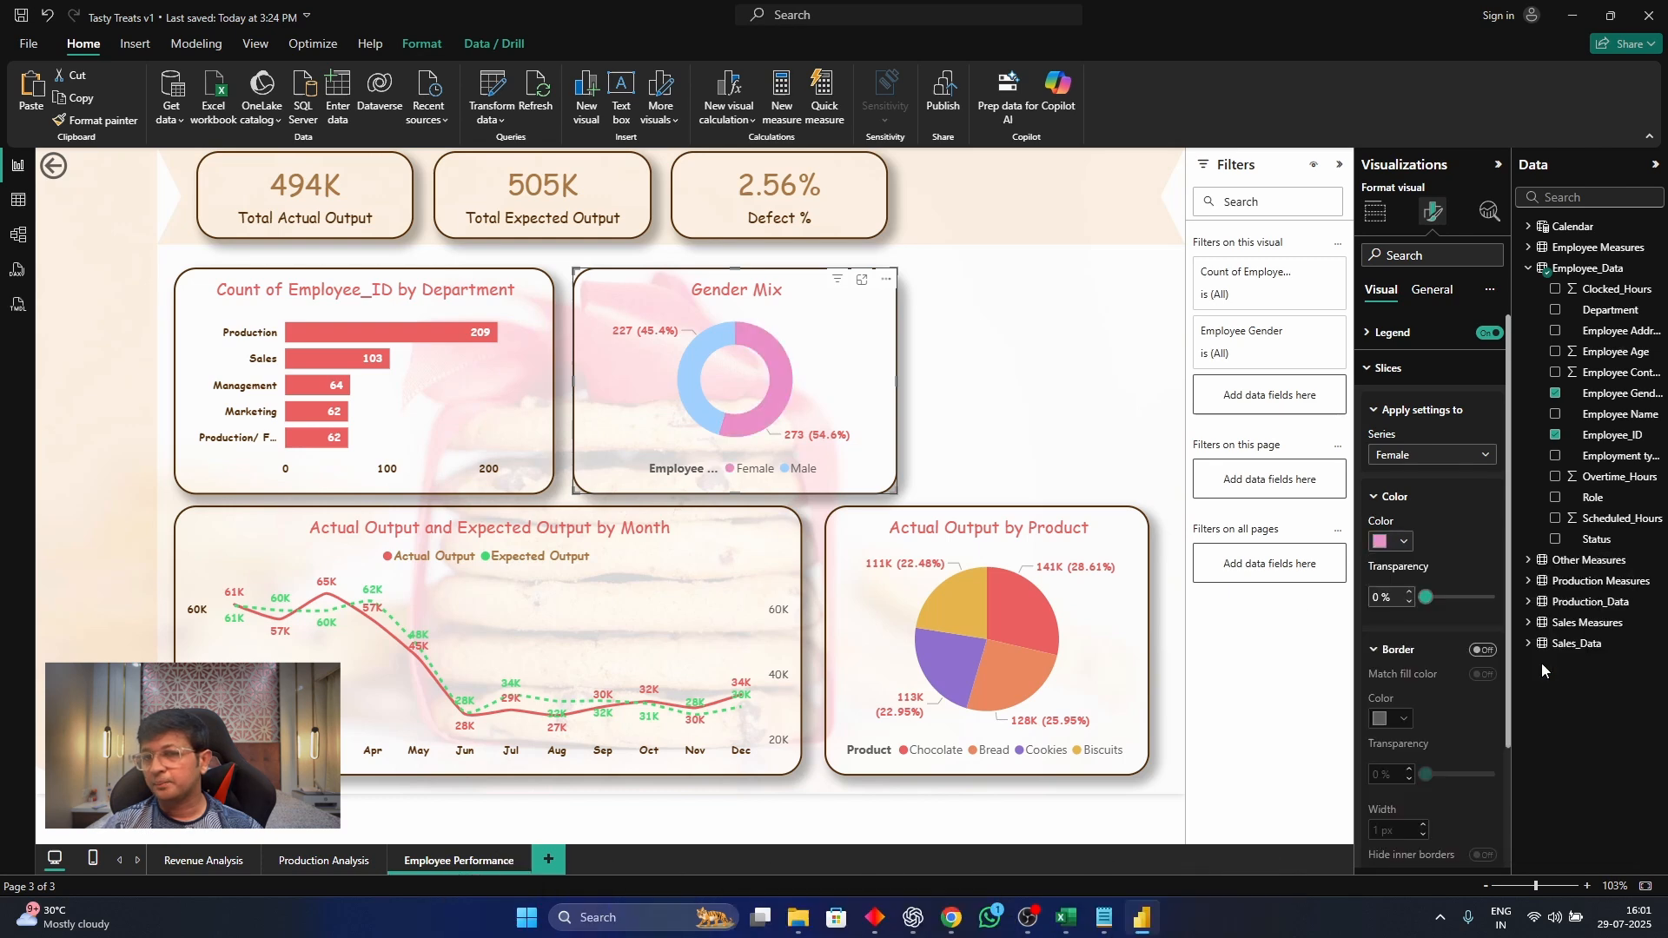
Change the Gender Mix donut chart's Male slice to a stronger medium blue
left_click(1432, 456)
left_click(1410, 516)
left_click(1390, 542)
left_click(1443, 668)
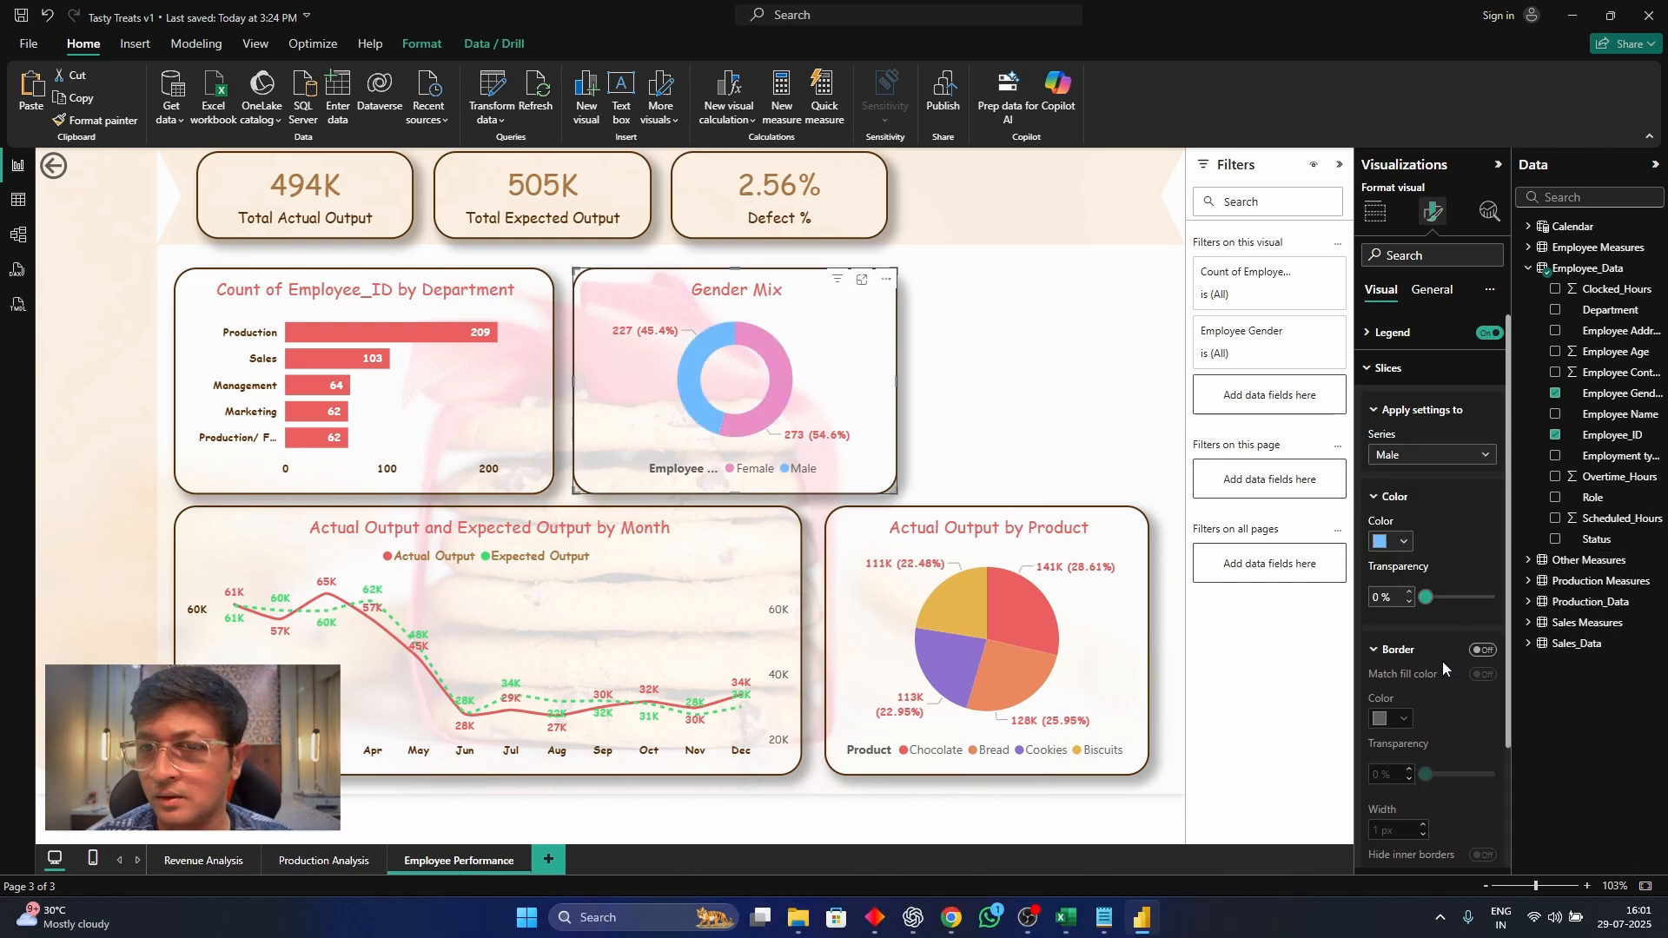
double_click(1083, 310)
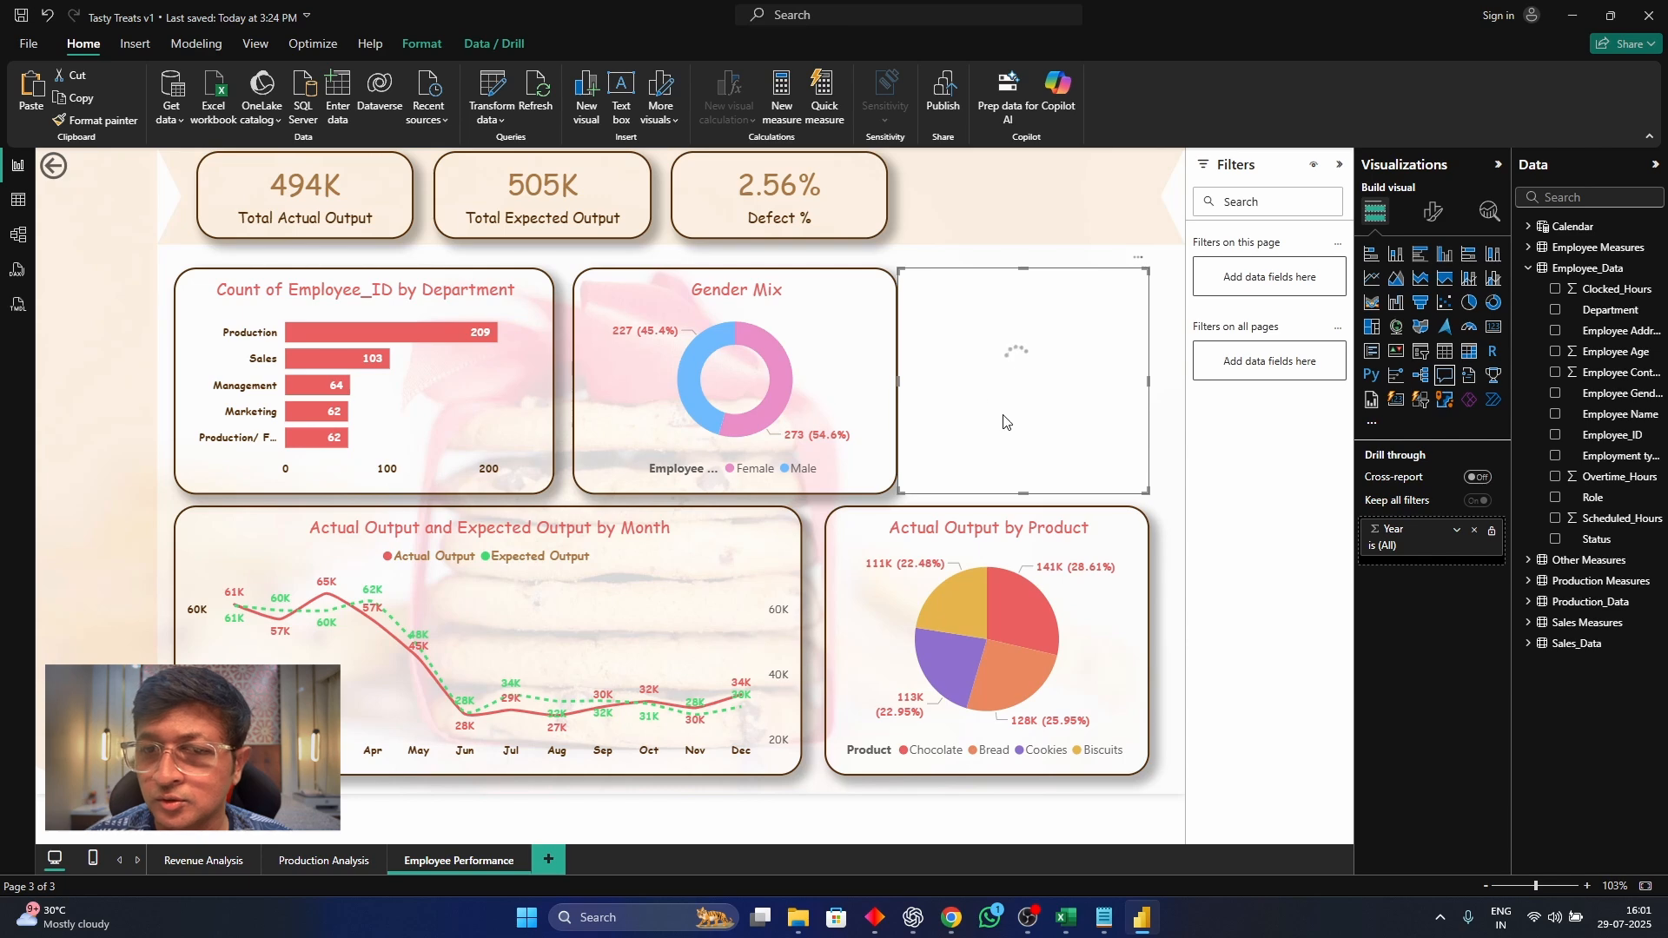
key("Delete")
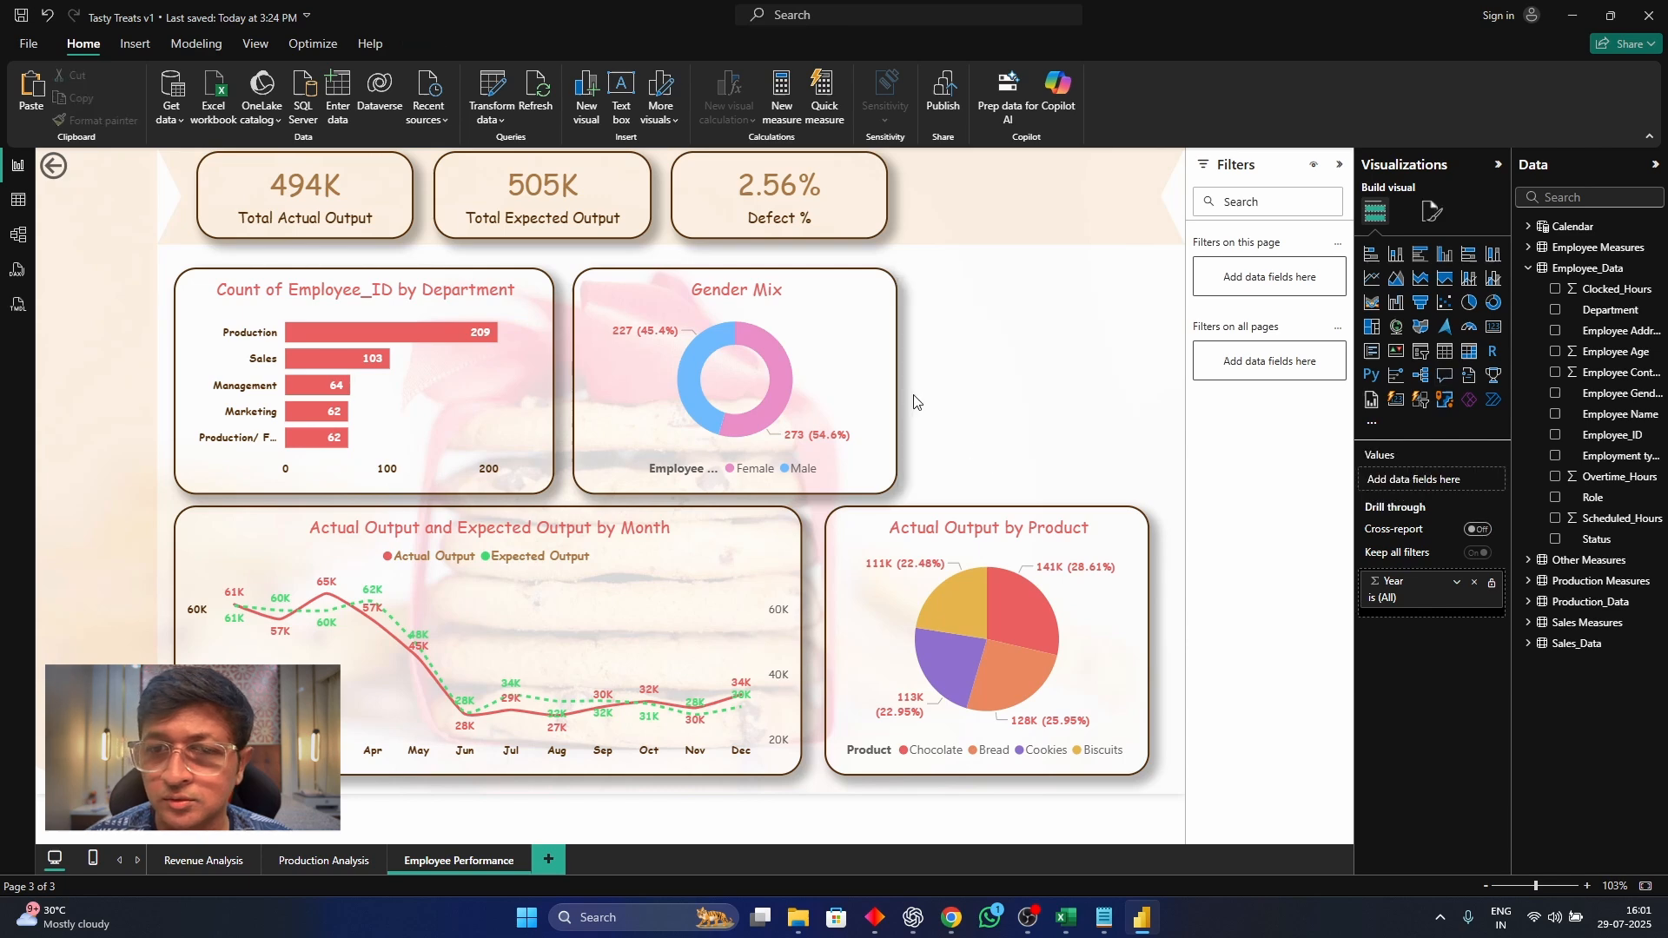
Select the employee count by department bar chart and show its field assignments
left_click(510, 384)
left_click(1434, 212)
left_click(1375, 211)
left_click(1482, 541)
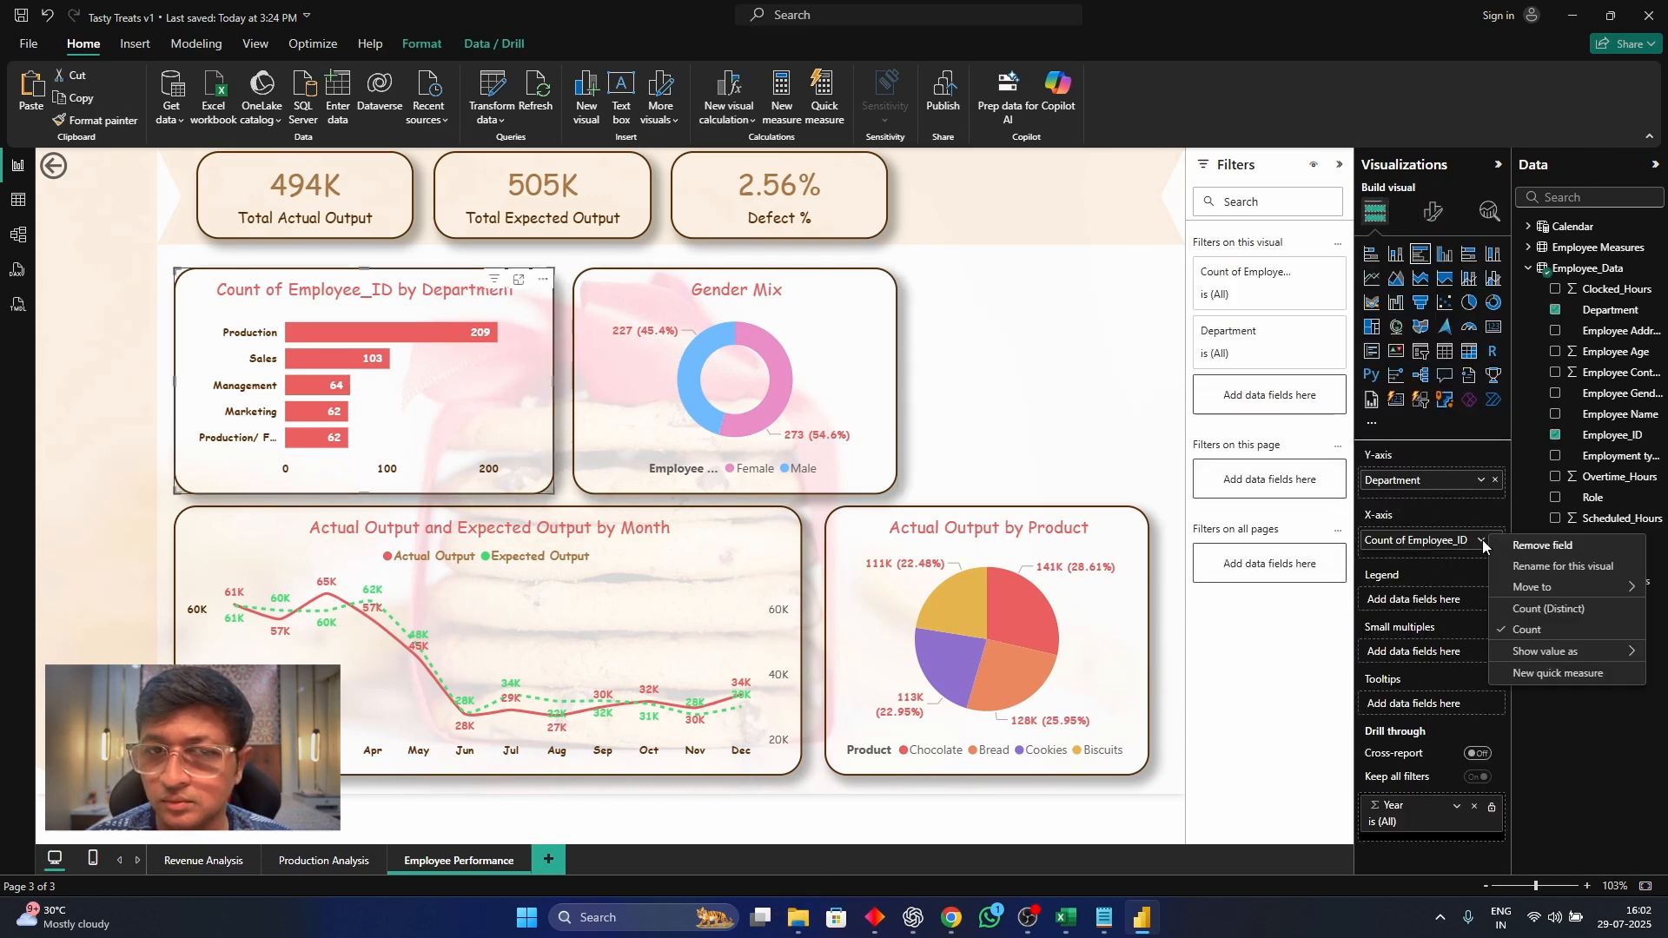
left_click(1564, 565)
key("BackSpace")
key("BackSpace")
key("BackSpace")
key("BackSpace")
key("BackSpace")
key("BackSpace")
key("BackSpace")
key("BackSpace")
key("BackSpace")
key("BackSpace")
key("BackSpace")
key("BackSpace")
key("BackSpace")
key("BackSpace")
key("BackSpace")
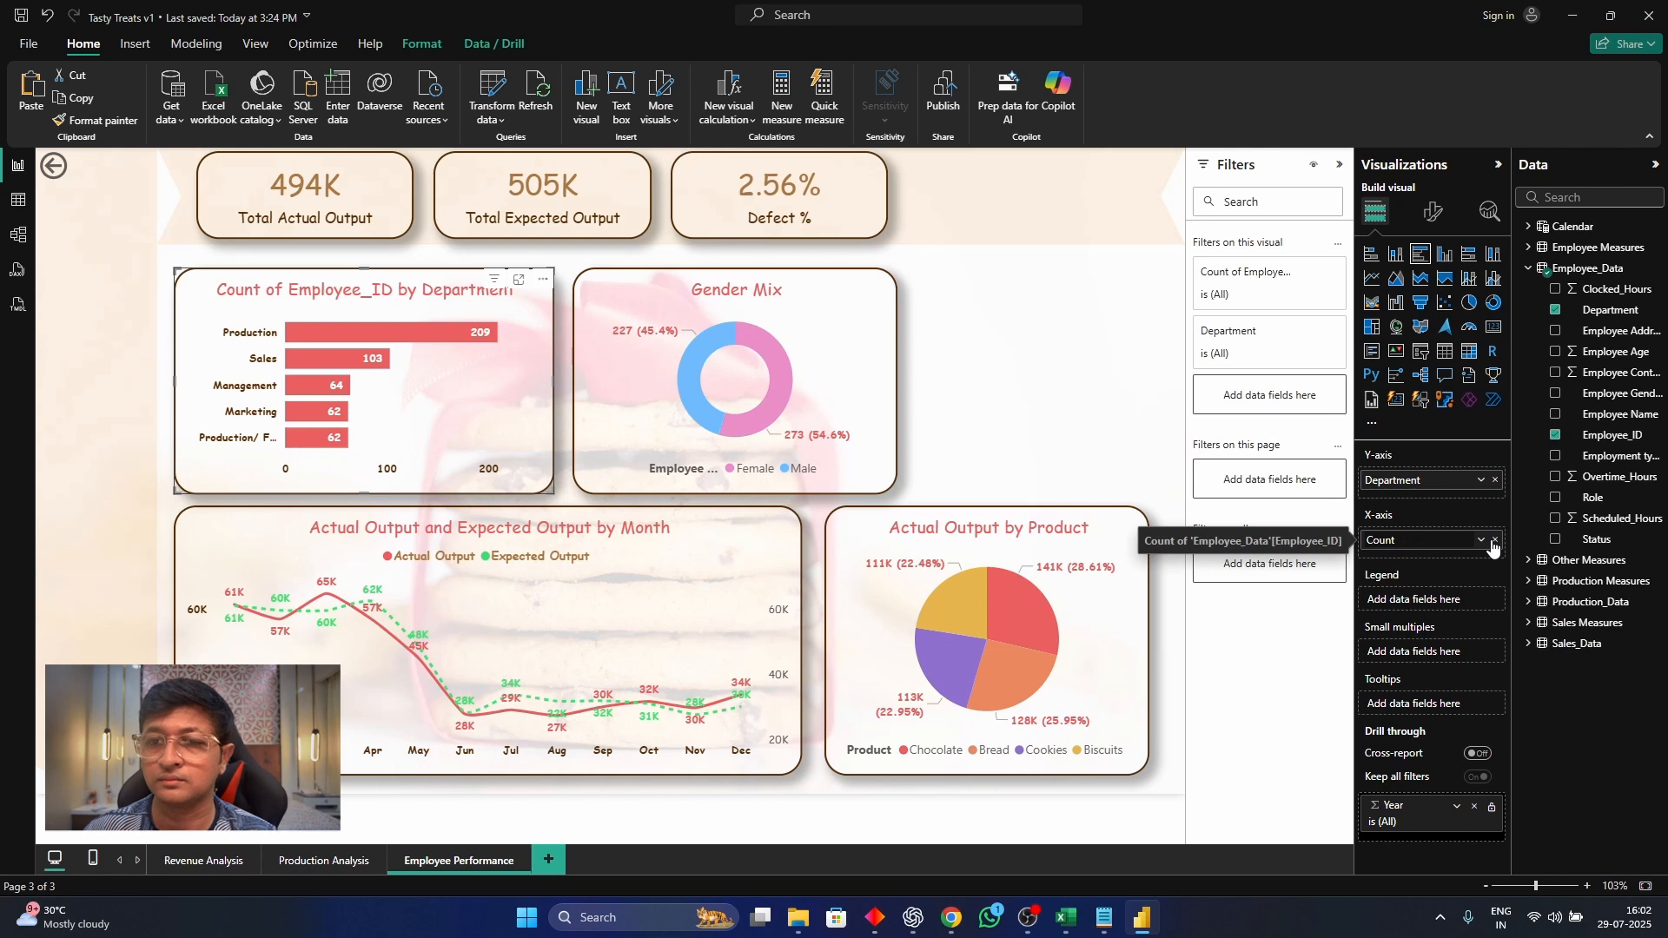
key("Escape")
Rename the department bar chart's X-axis field to "No Of Employees" for this visual
left_click(1482, 540)
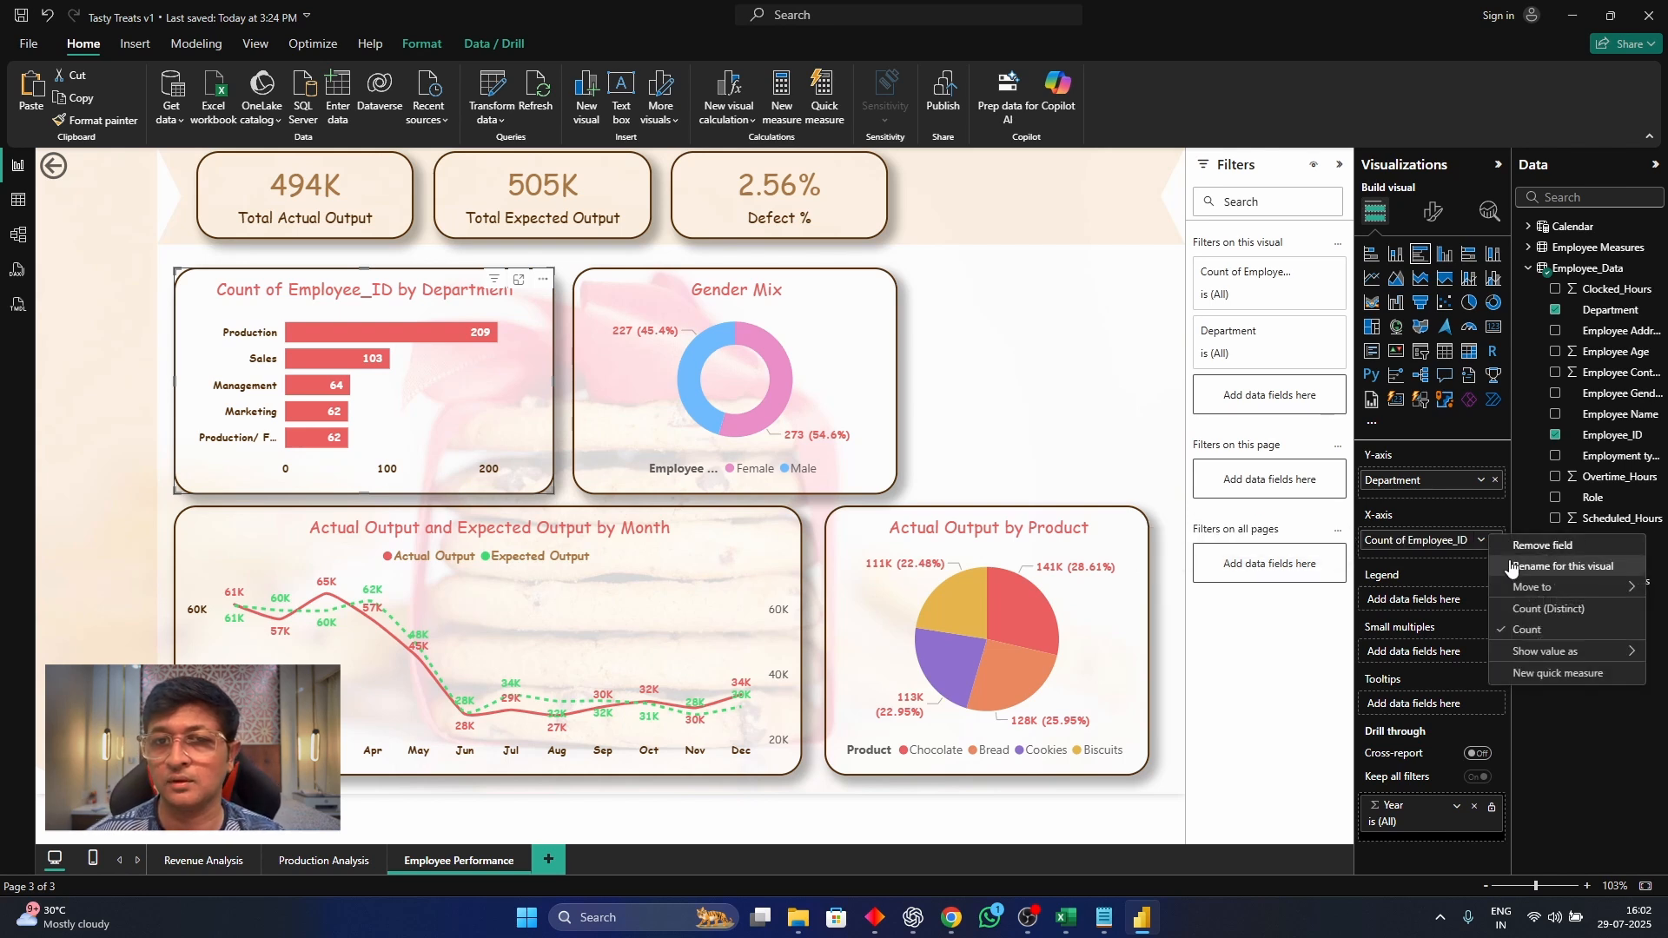
left_click(1512, 567)
key("BackSpace")
key("BackSpace")
key("BackSpace")
key("BackSpace")
key("BackSpace")
key("BackSpace")
key("BackSpace")
key("BackSpace")
key("BackSpace")
key("BackSpace")
key("BackSpace")
key("BackSpace")
key("BackSpace")
key("BackSpace")
key("BackSpace")
key("BackSpace")
key("BackSpace")
key("BackSpace")
key("BackSpace")
key("BackSpace")
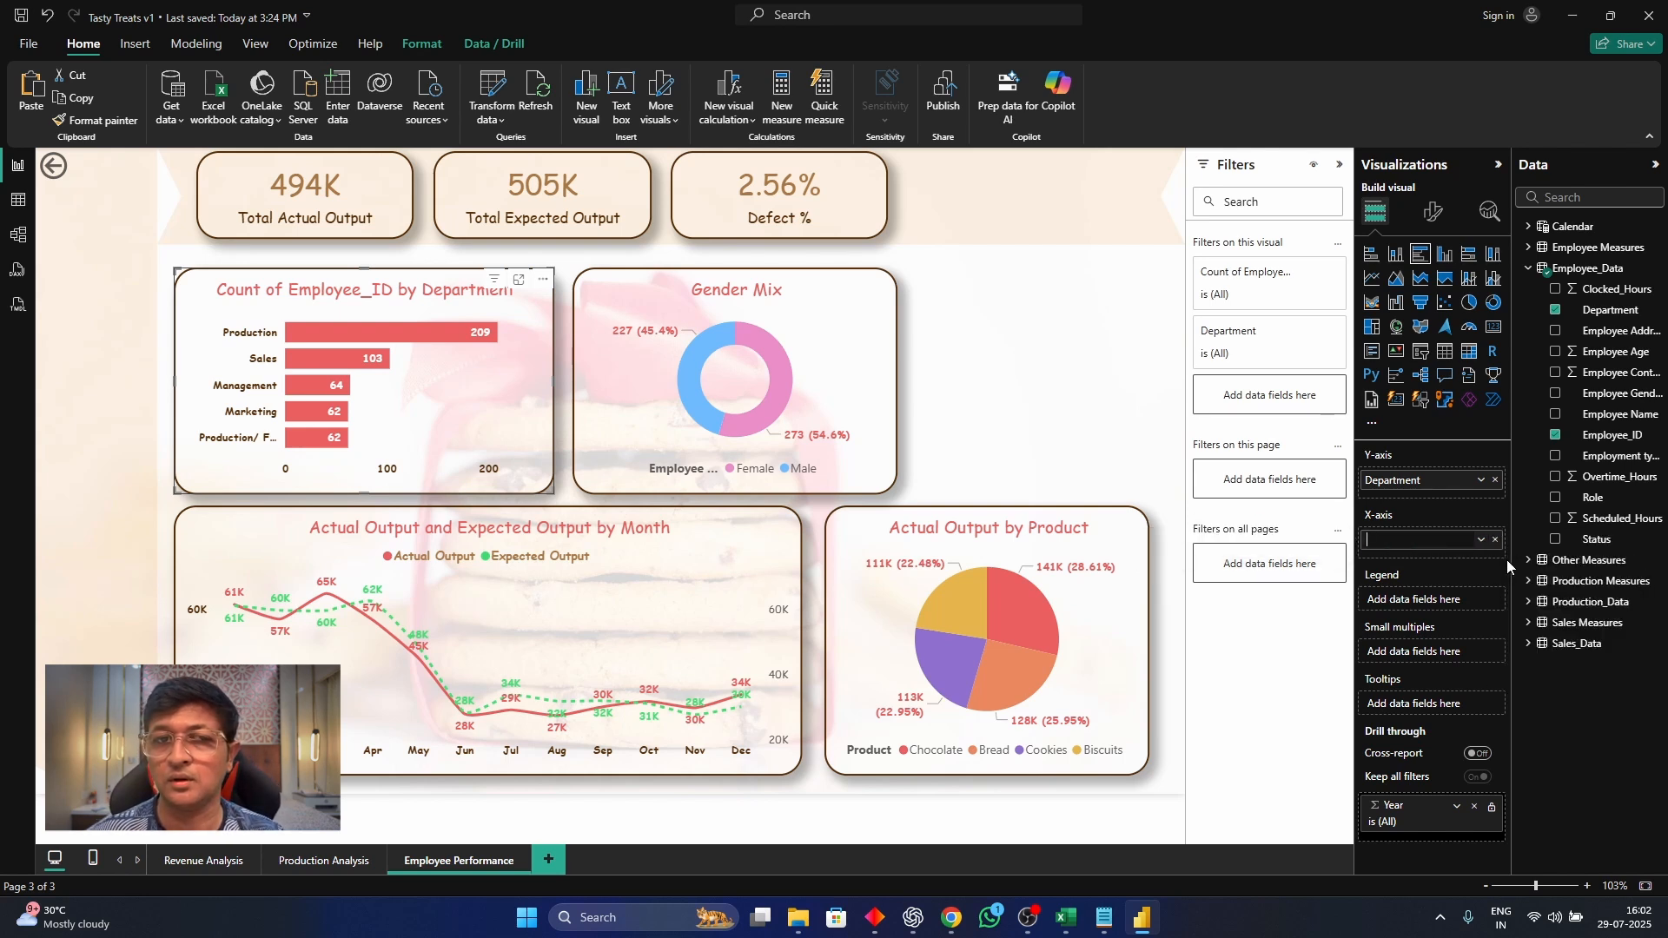
type("No Of Employees")
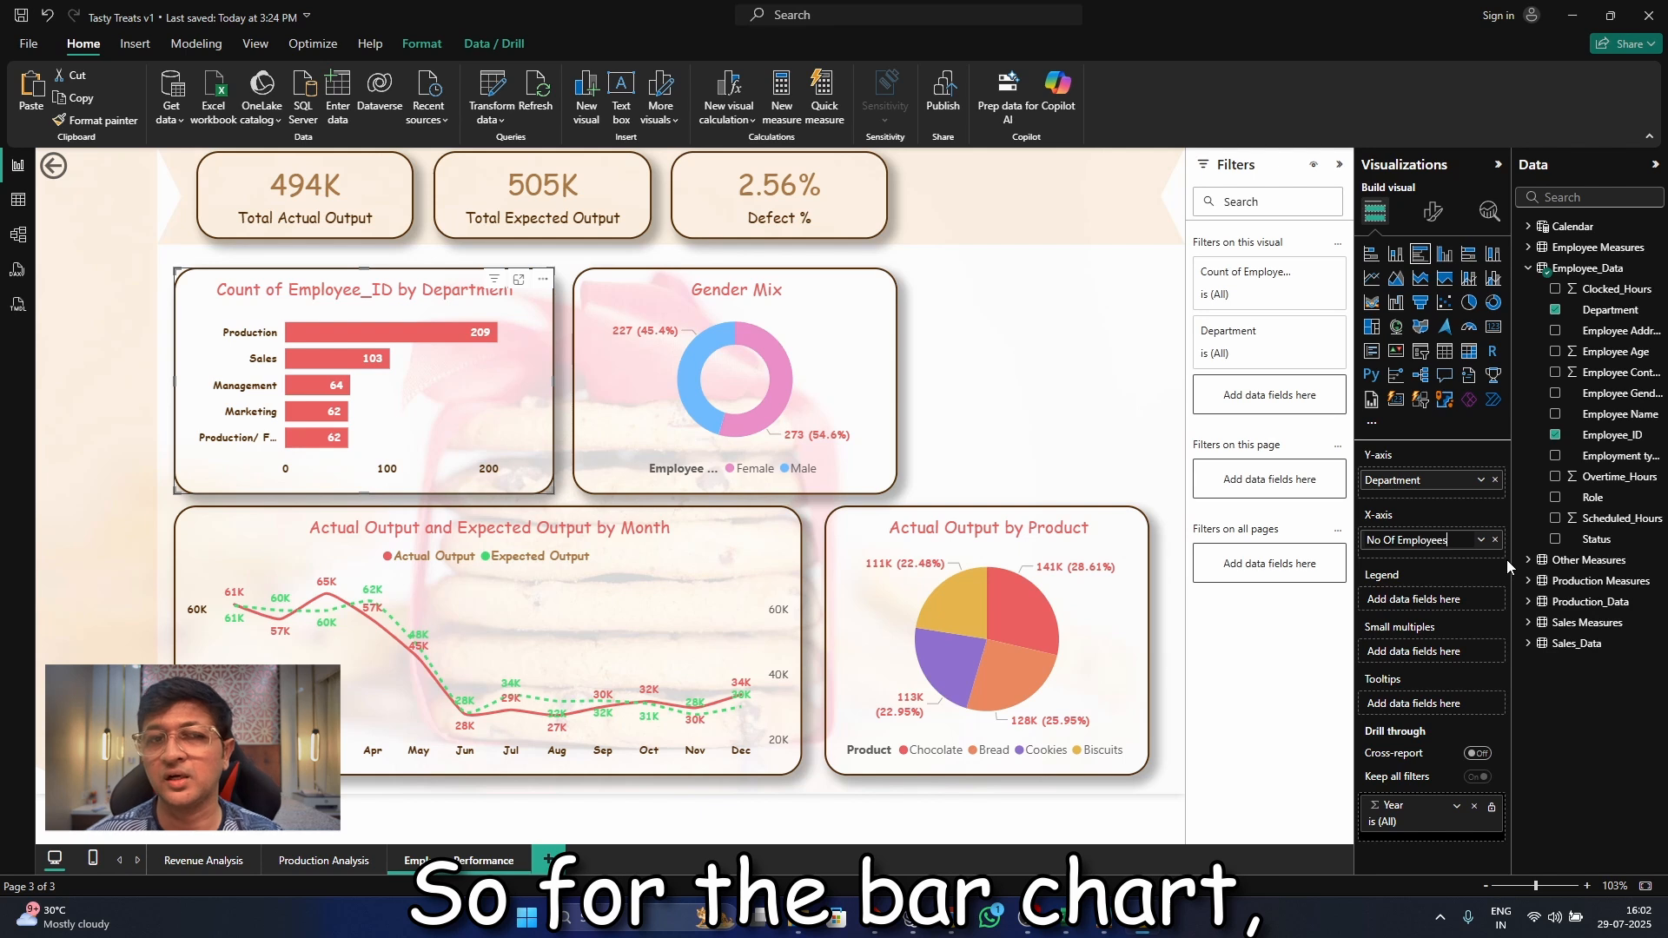
type(" By")
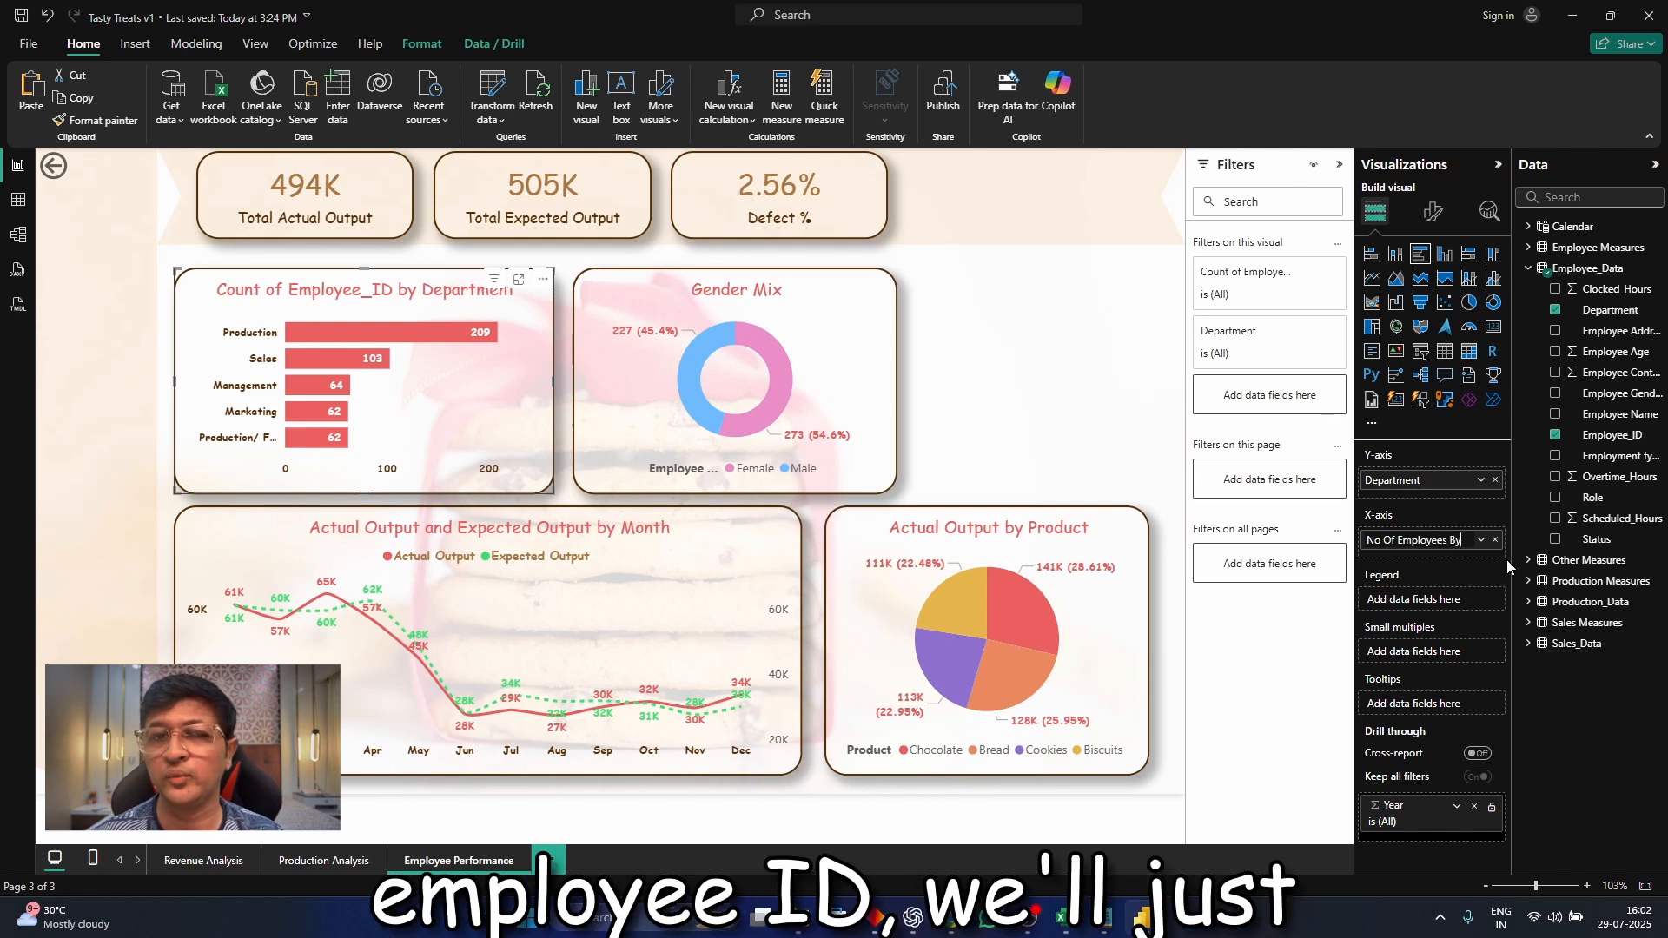
key("BackSpace")
key("BackSpace")
key("BackSpace")
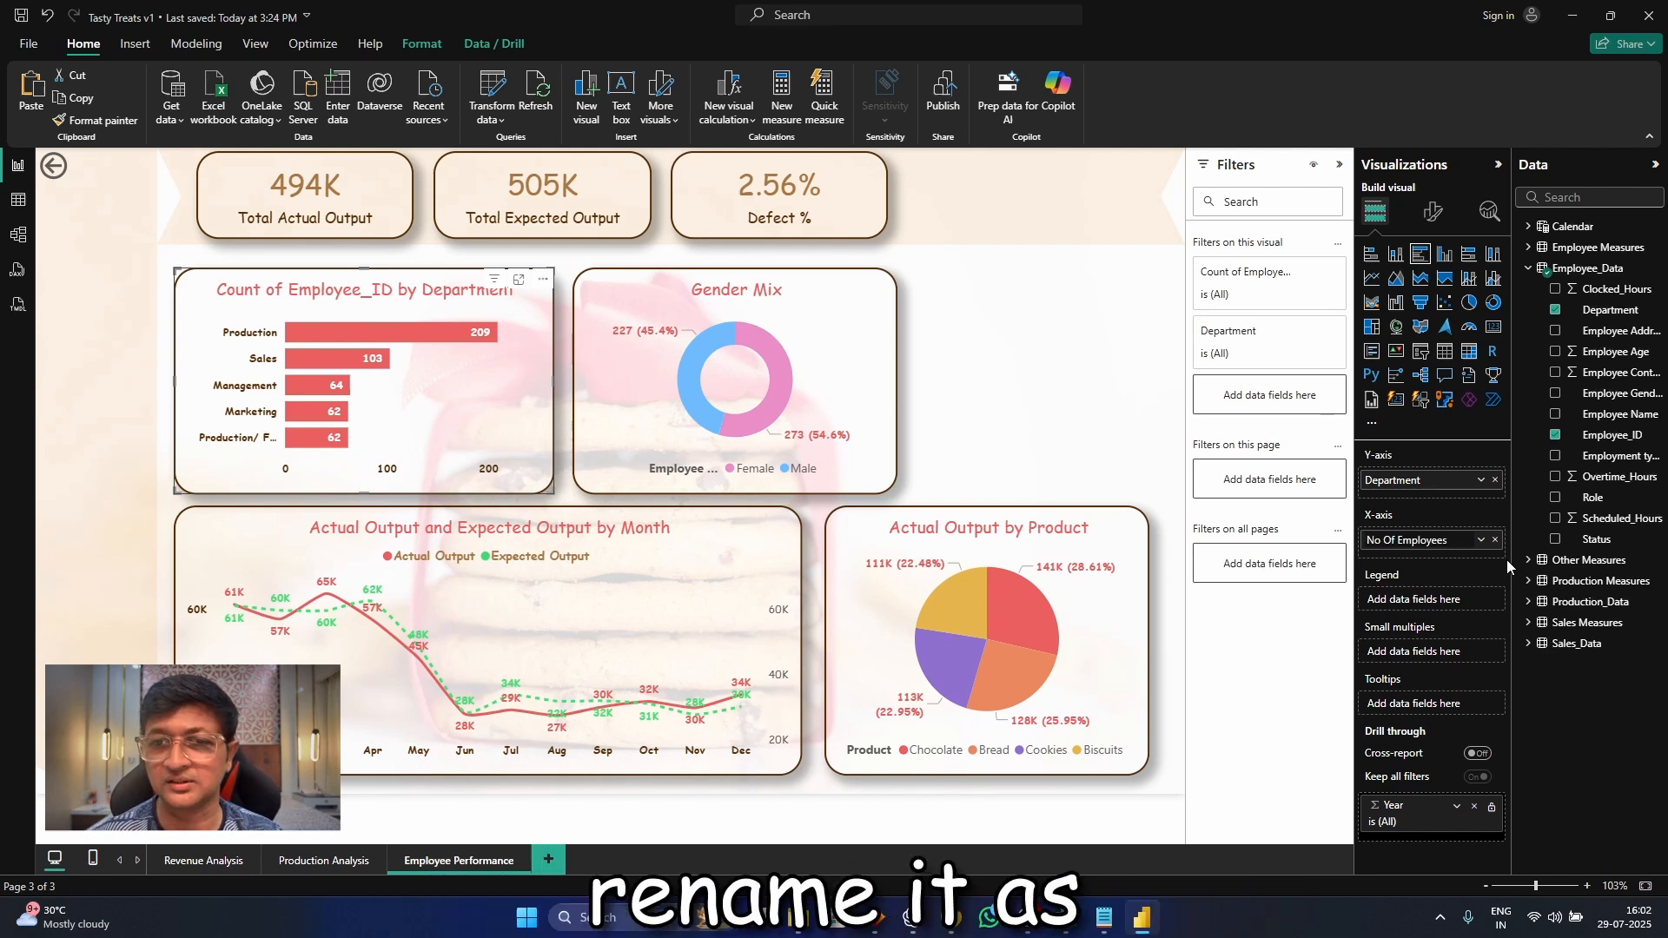
key("Return")
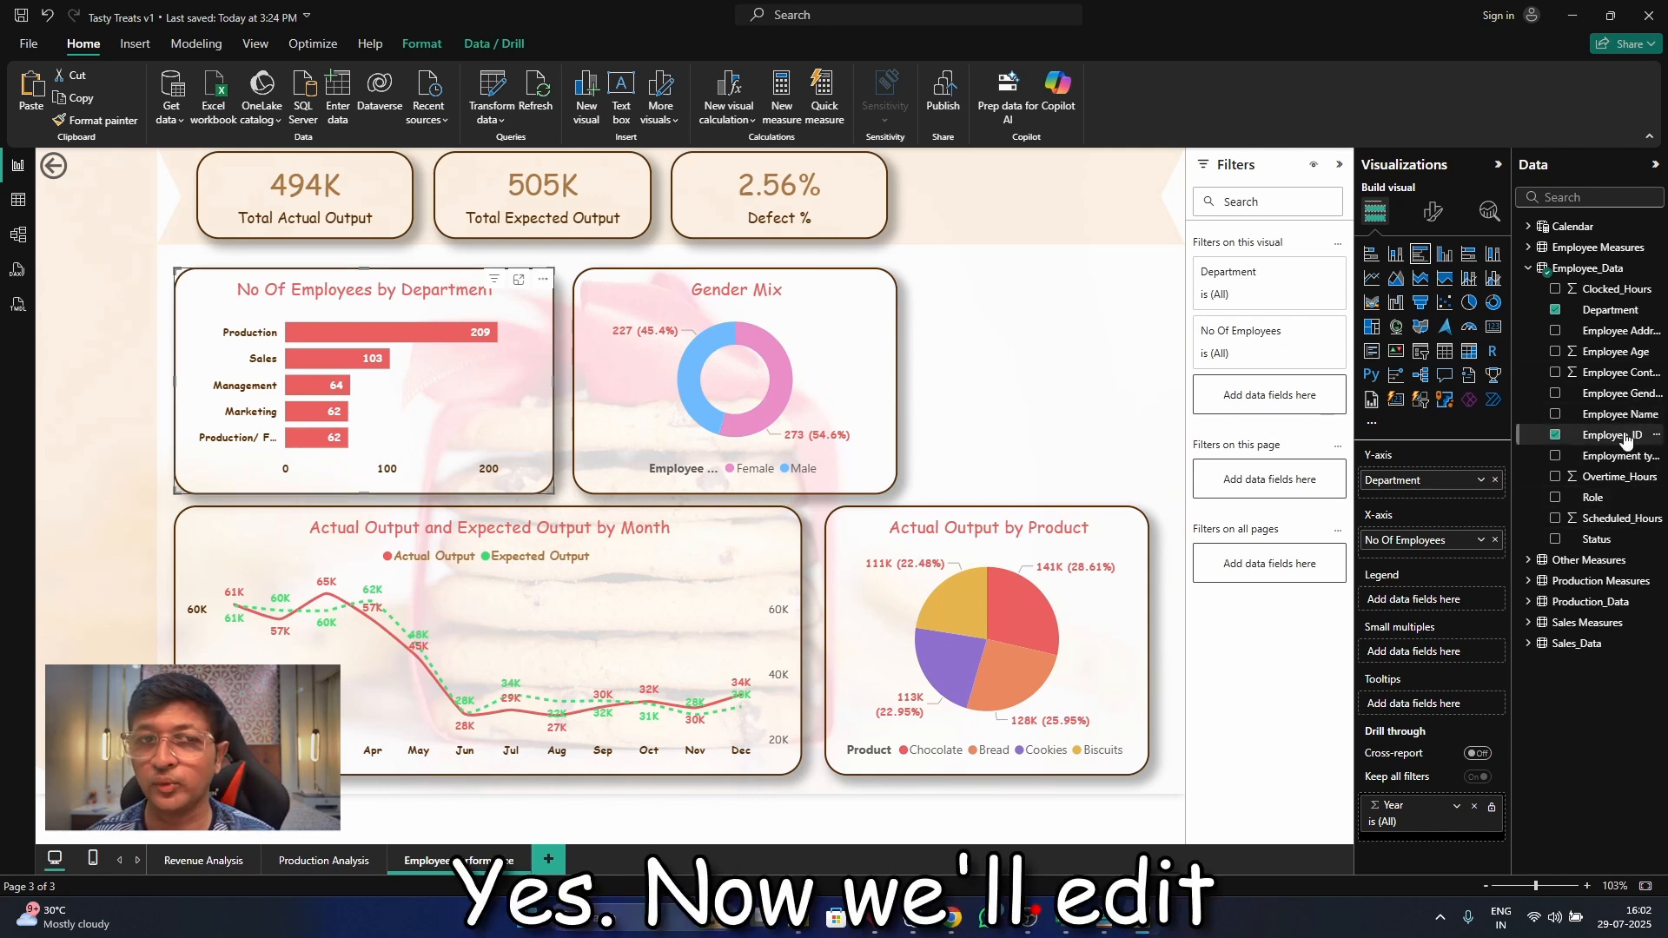
Try Employee Gender as the legend of the department bar chart and undo the addition
left_click_drag(1616, 394, 1488, 600)
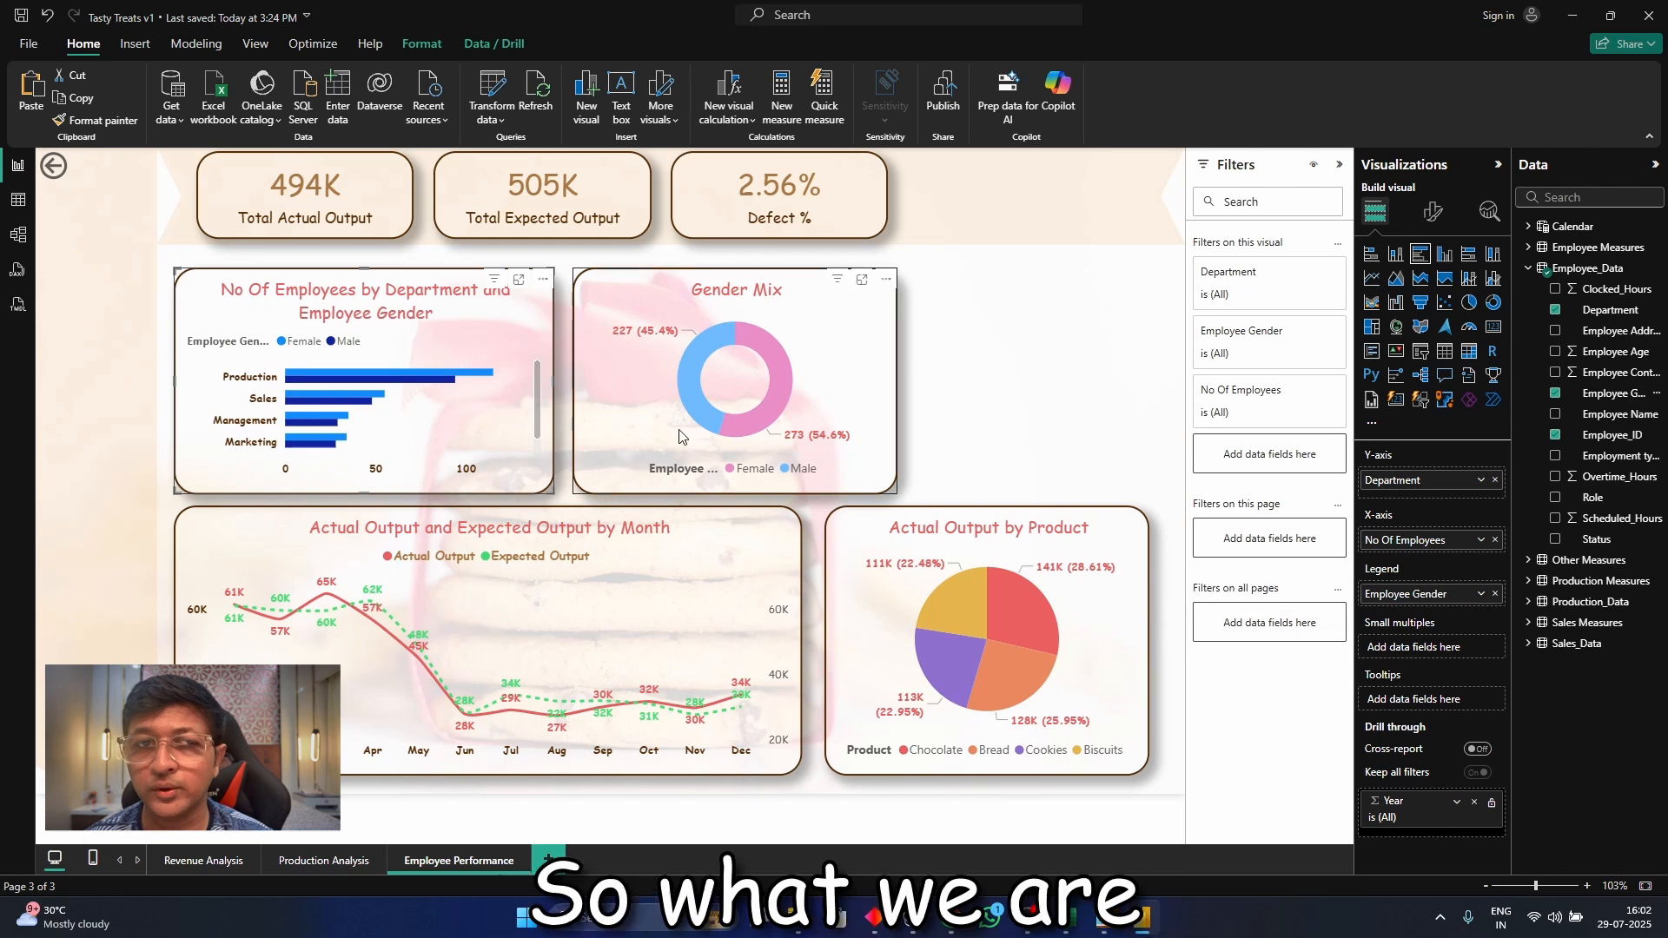
key("ctrl+z")
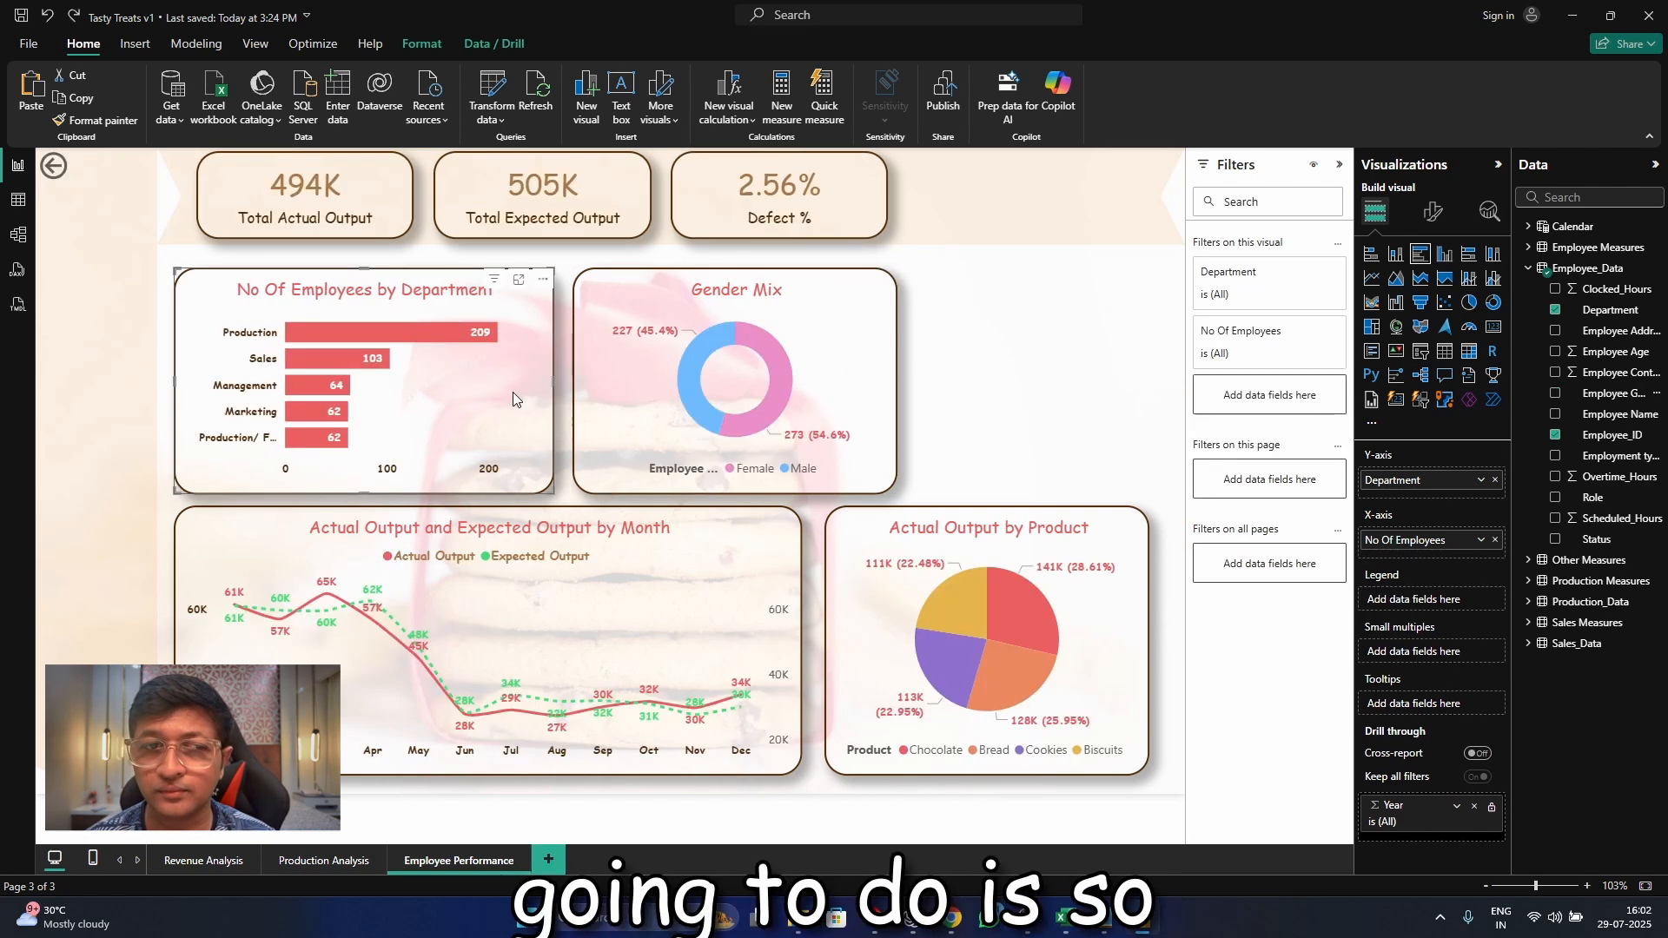
Replace the Total Actual Output card's field with Employee_ID and summarize it as Count
left_click(408, 235)
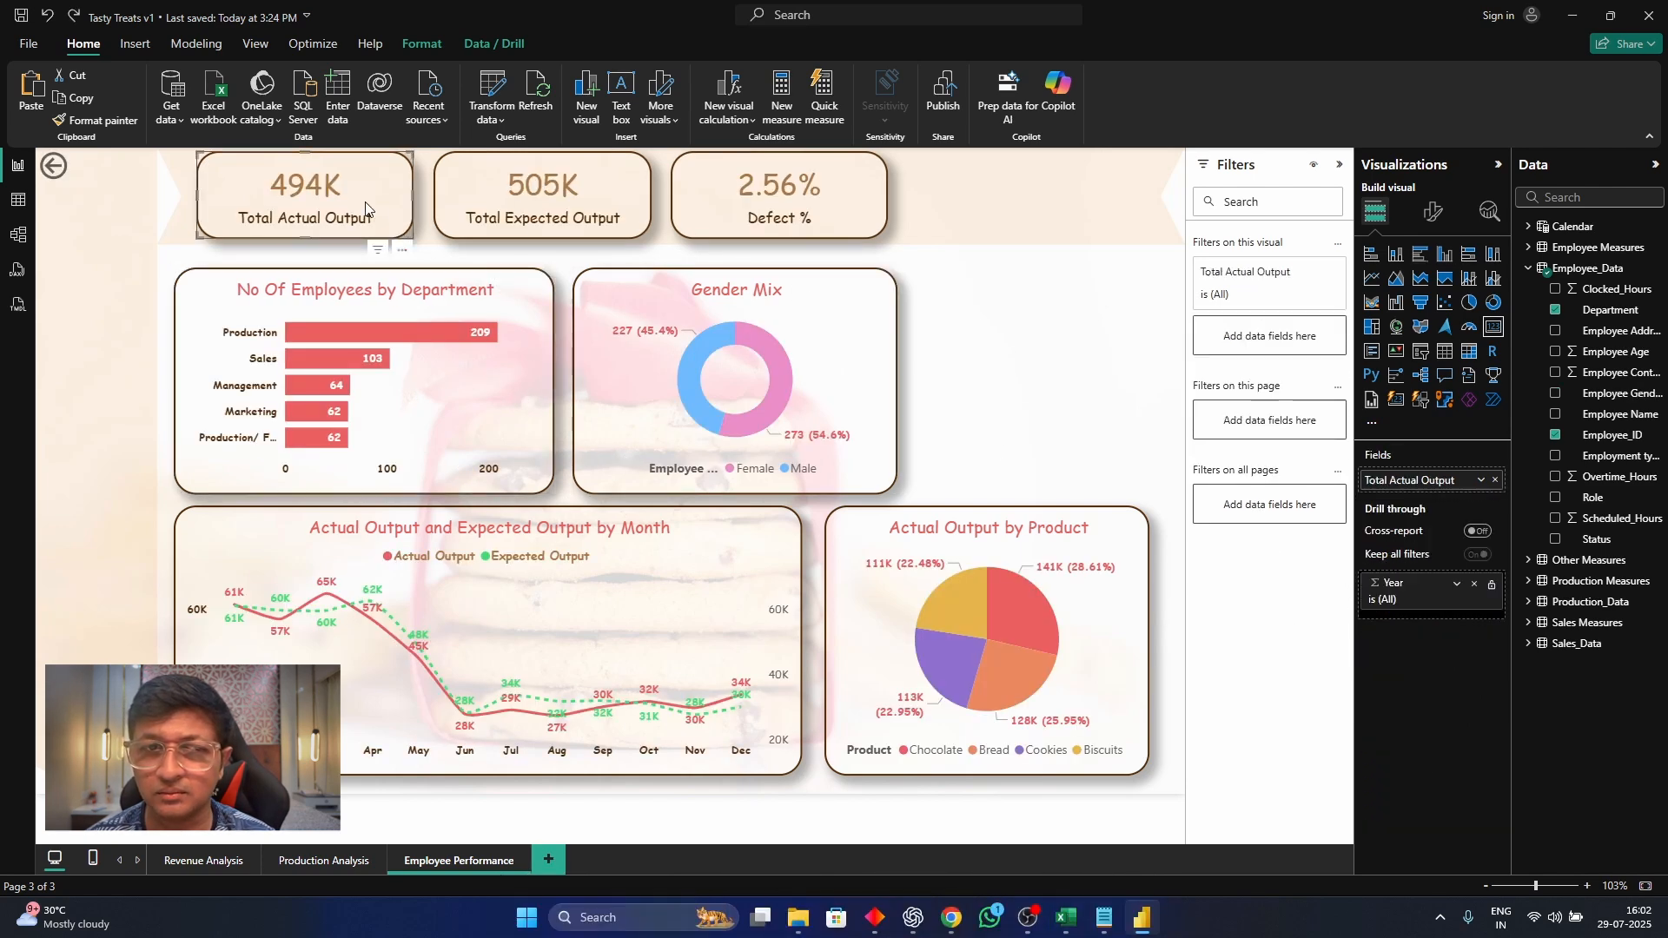
left_click(1495, 480)
left_click_drag(1606, 440, 1399, 479)
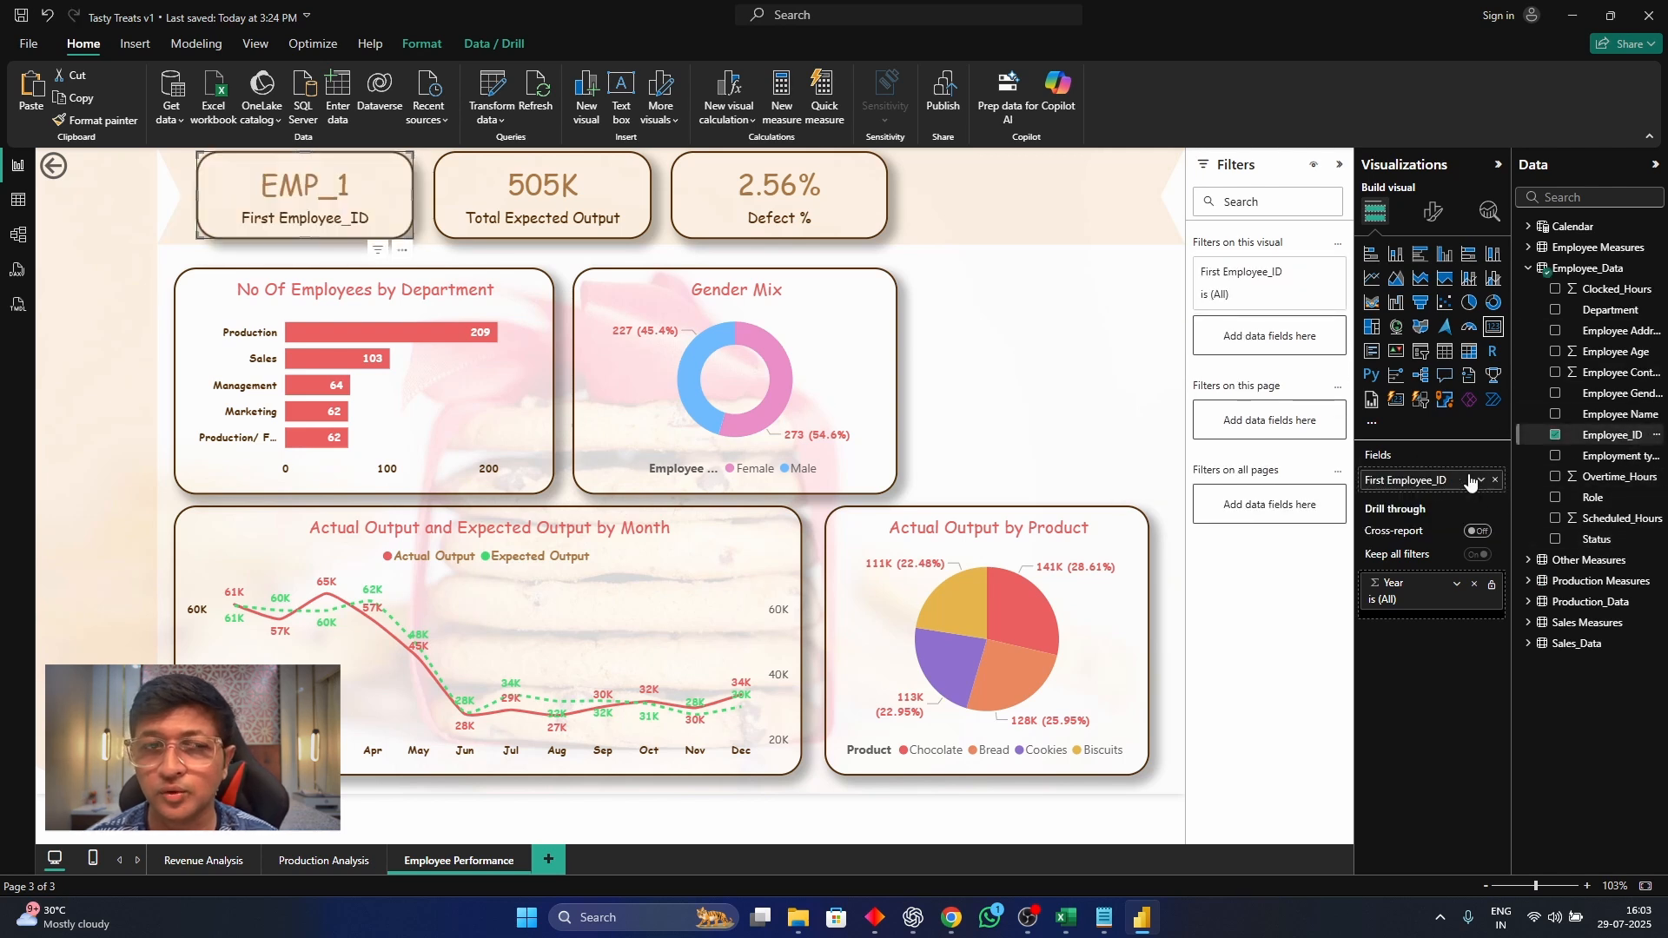
left_click(1481, 481)
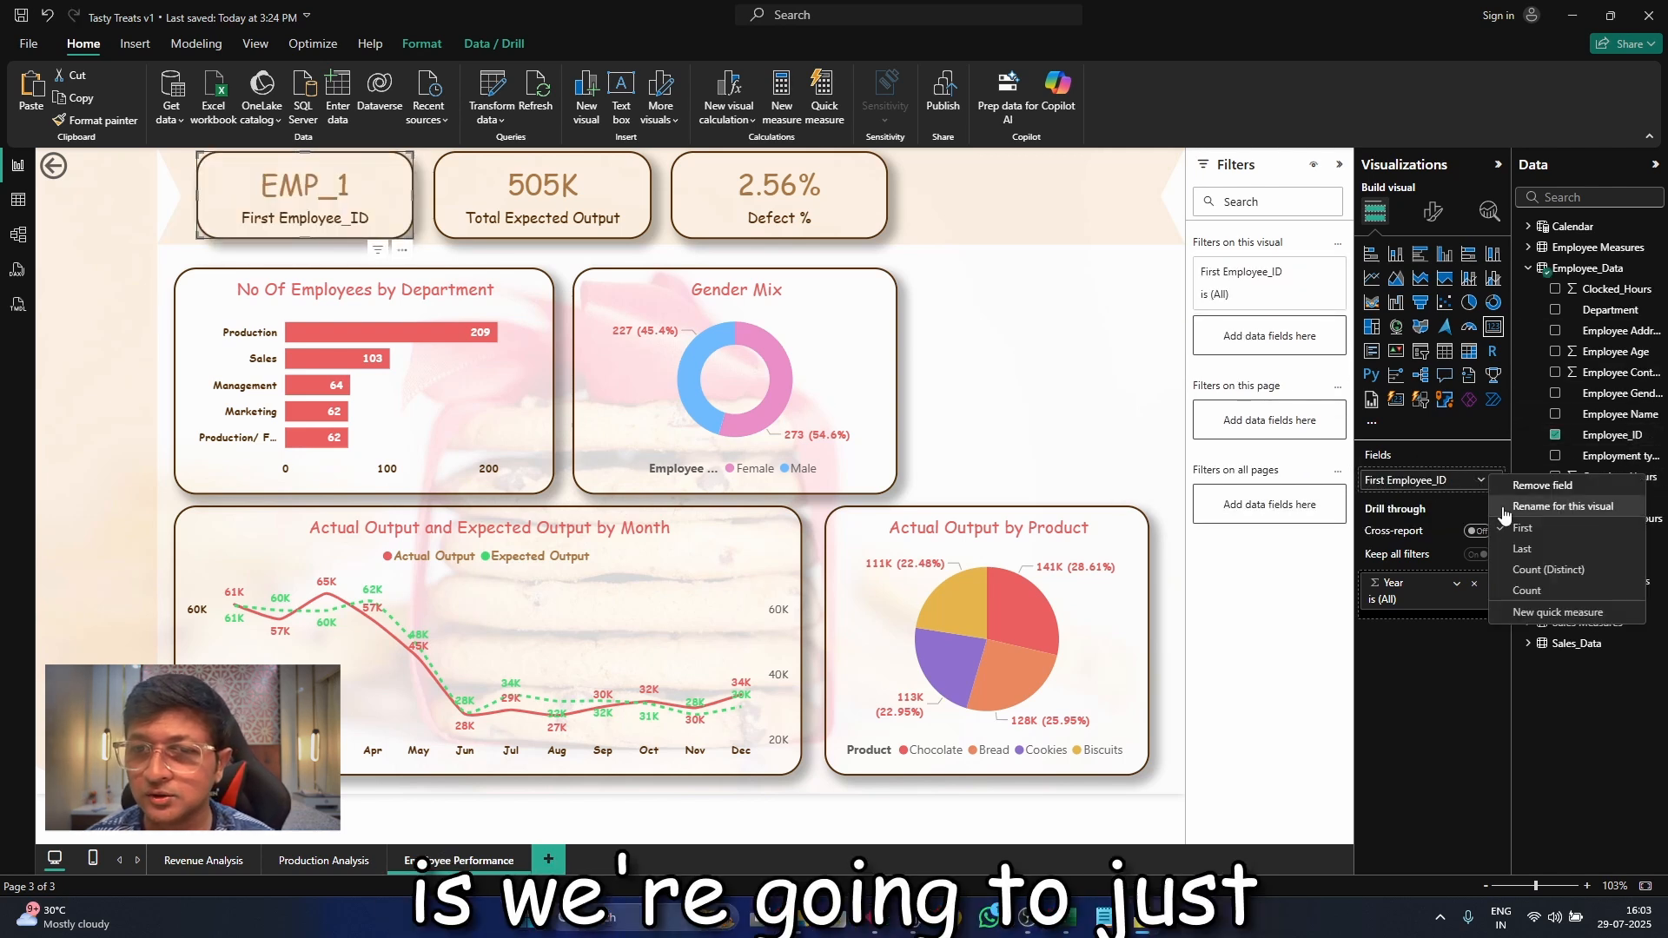
left_click(1529, 591)
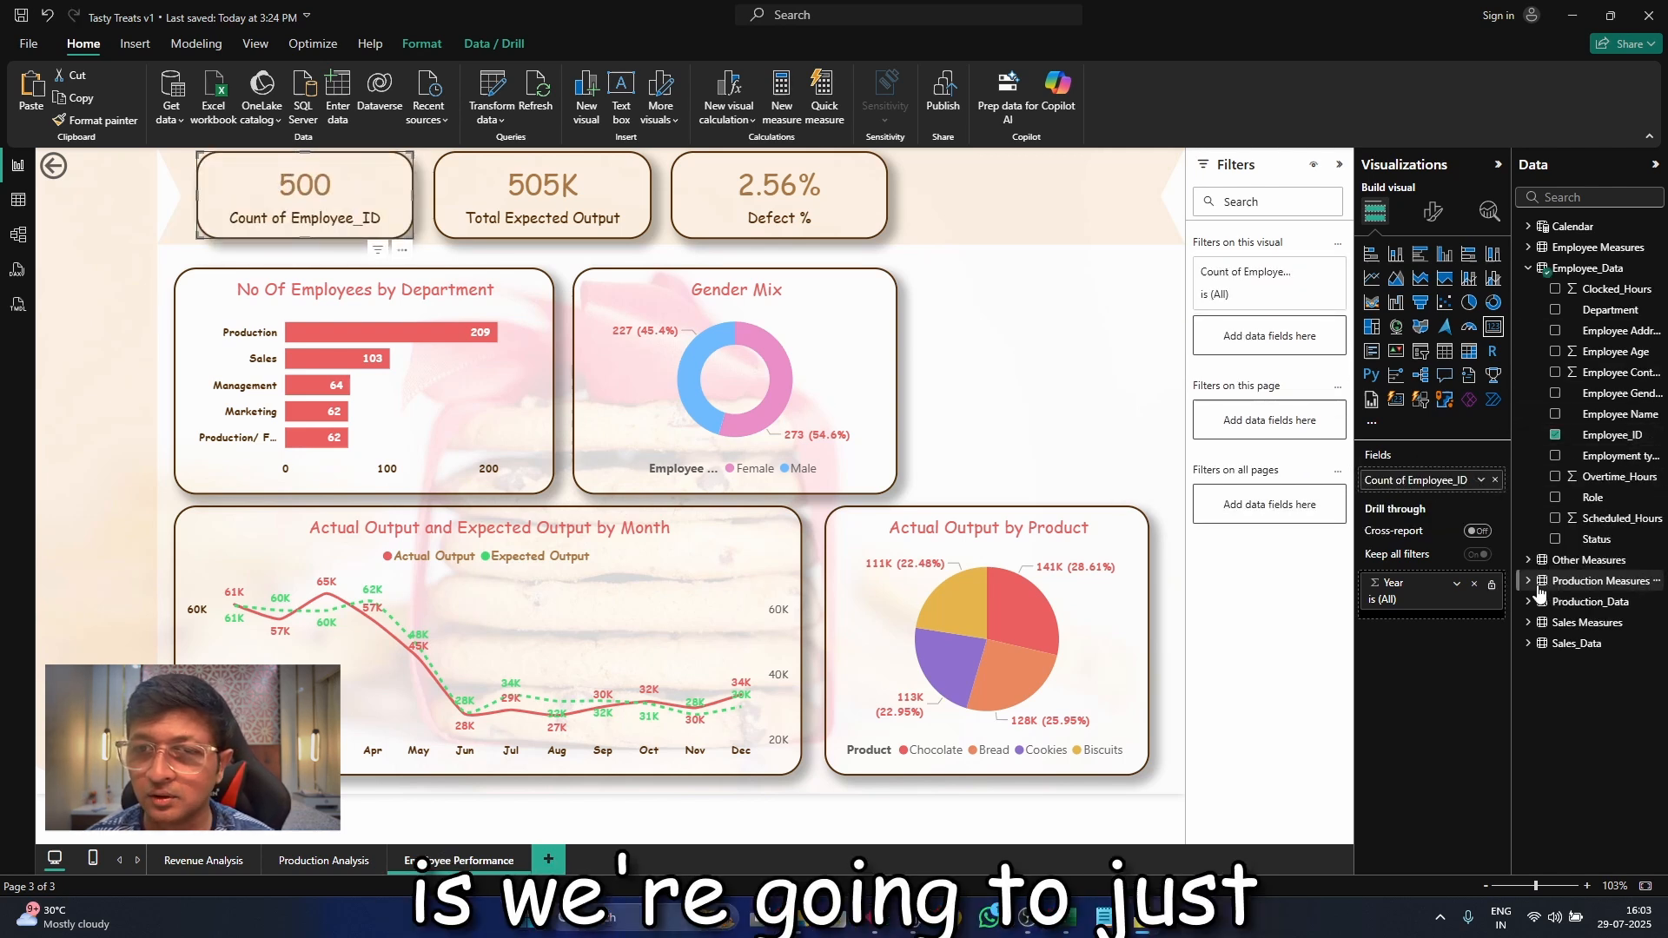
Rename the Employee_ID count card's field to "Total No Of Employees" for this visual
left_click(1482, 483)
left_click(1447, 483)
left_click(1481, 481)
left_click(1506, 499)
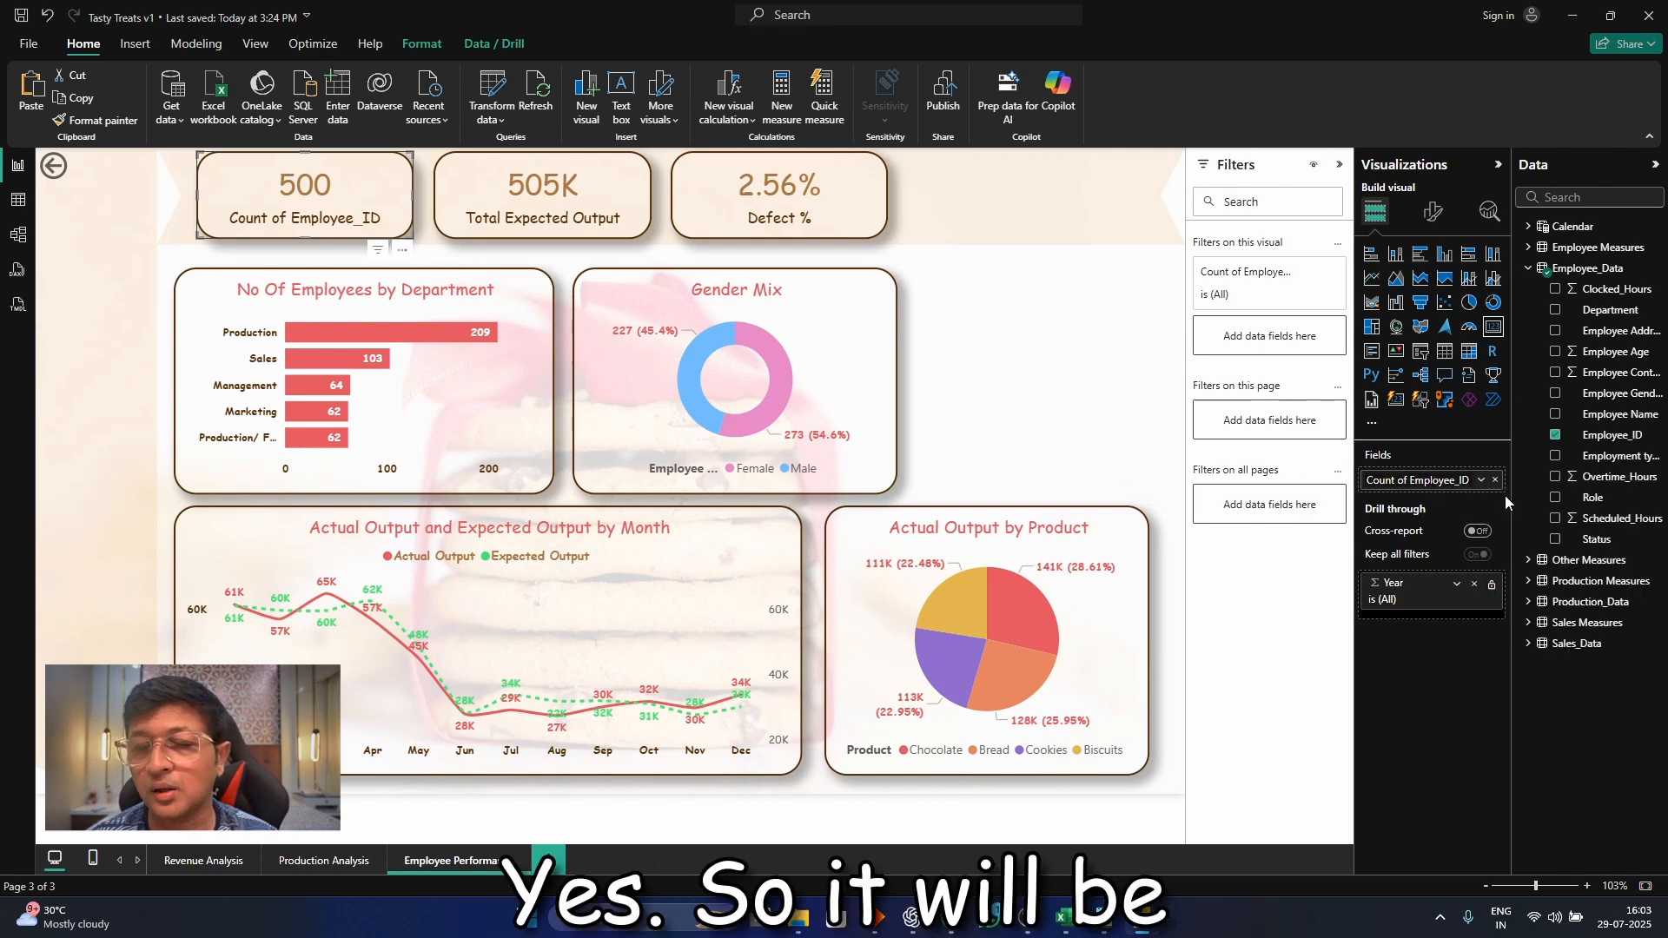
key("BackSpace")
key("BackSpace")
key("BackSpace")
key("BackSpace")
key("BackSpace")
key("BackSpace")
key("BackSpace")
key("BackSpace")
key("BackSpace")
key("BackSpace")
key("BackSpace")
key("BackSpace")
key("BackSpace")
key("BackSpace")
key("BackSpace")
key("BackSpace")
key("BackSpace")
key("BackSpace")
key("BackSpace")
key("BackSpace")
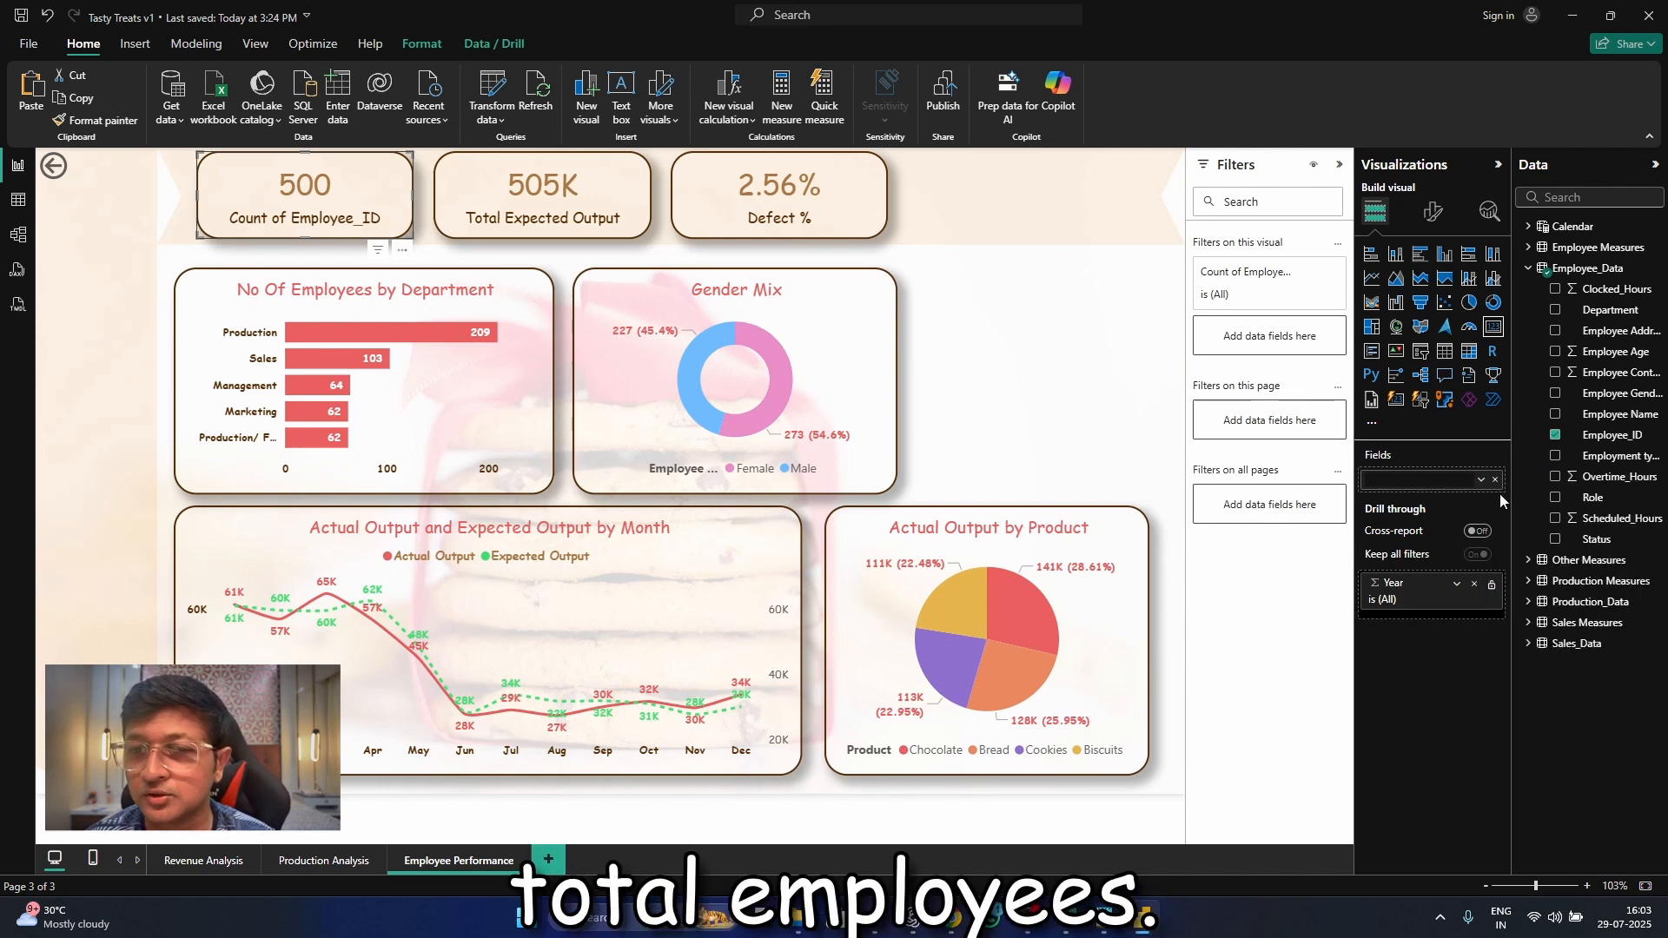
type("Total No Of Employees")
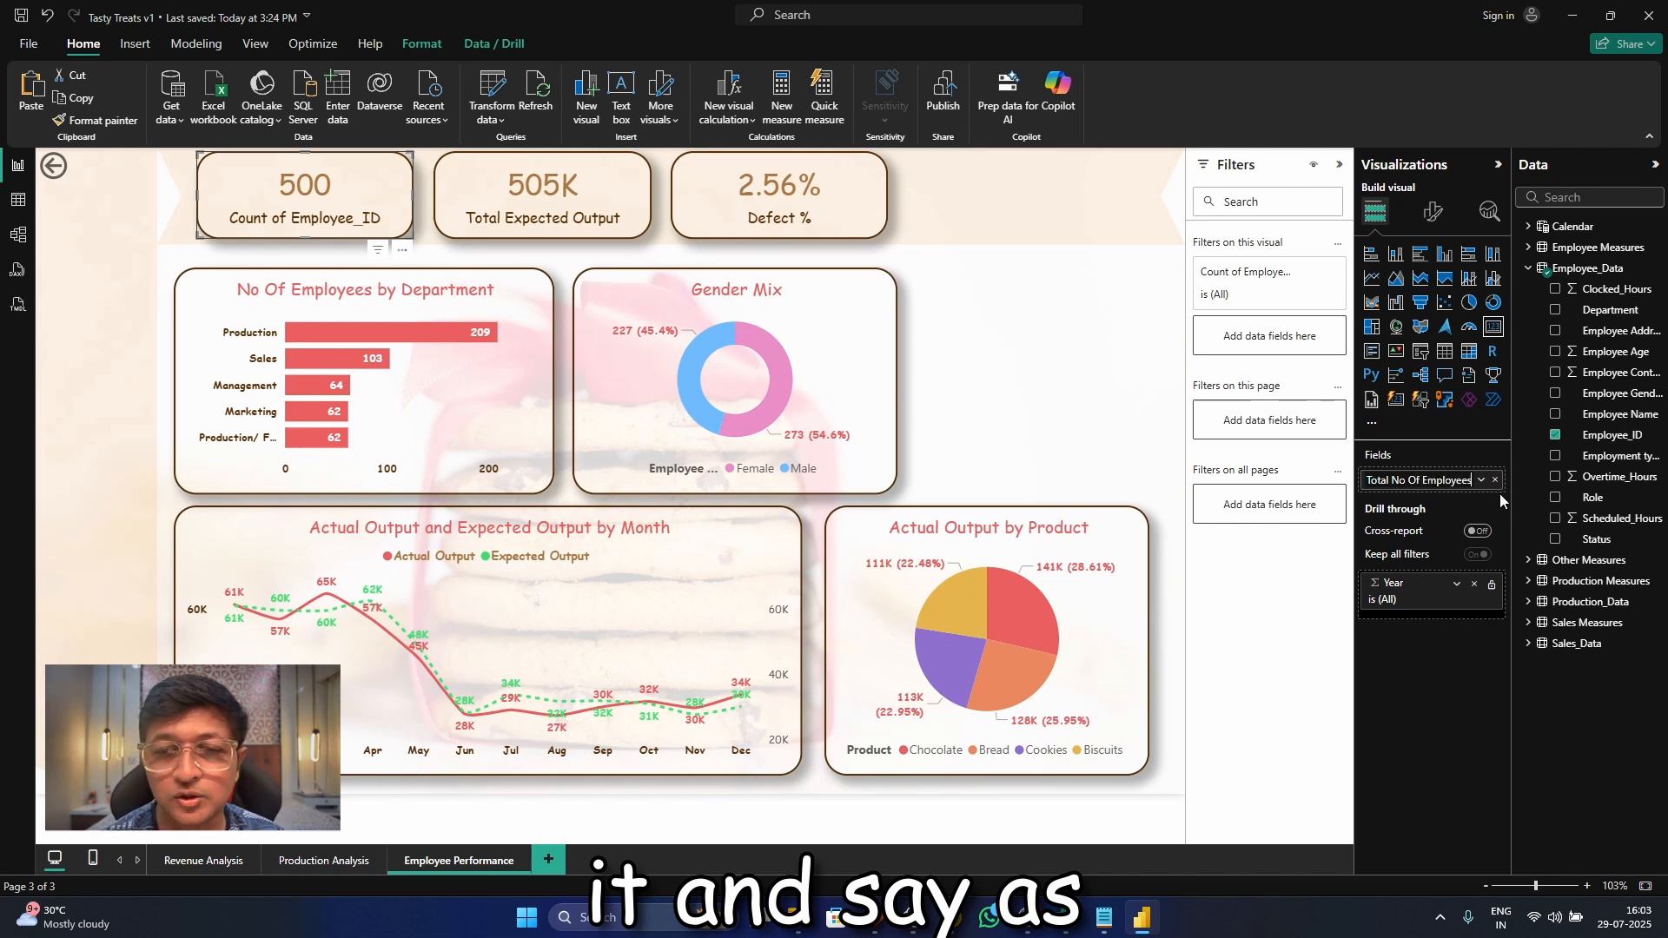
key("Return")
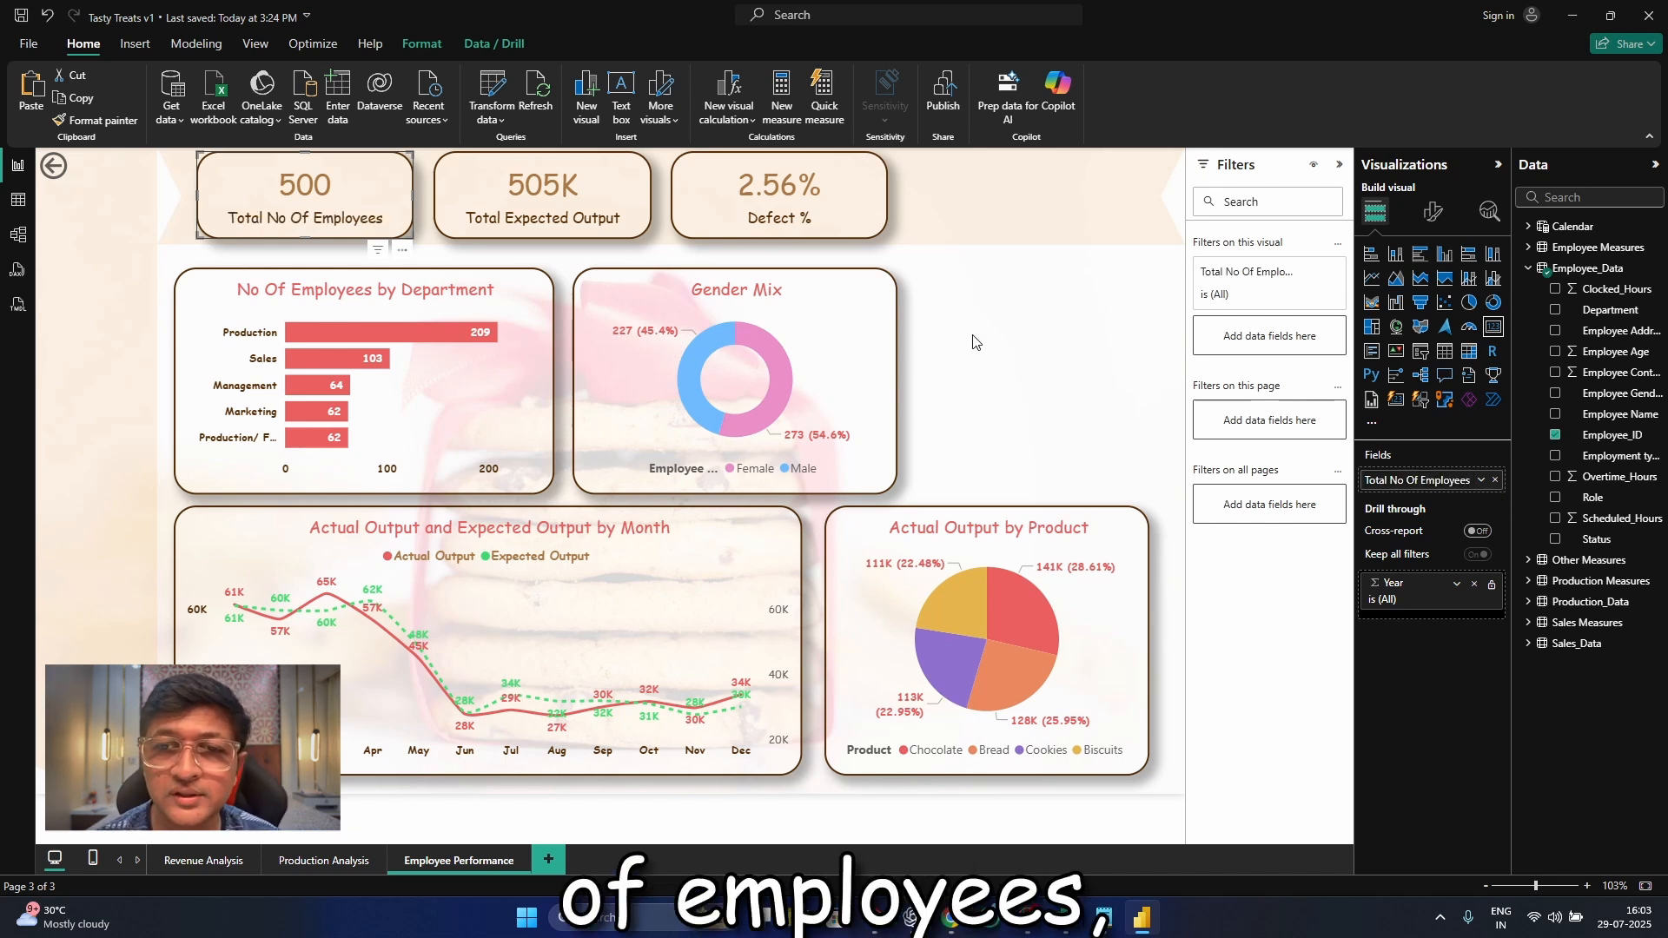
Replace the Total Expected Output card's field with Employee_ID and summarize it as Count
left_click(480, 225)
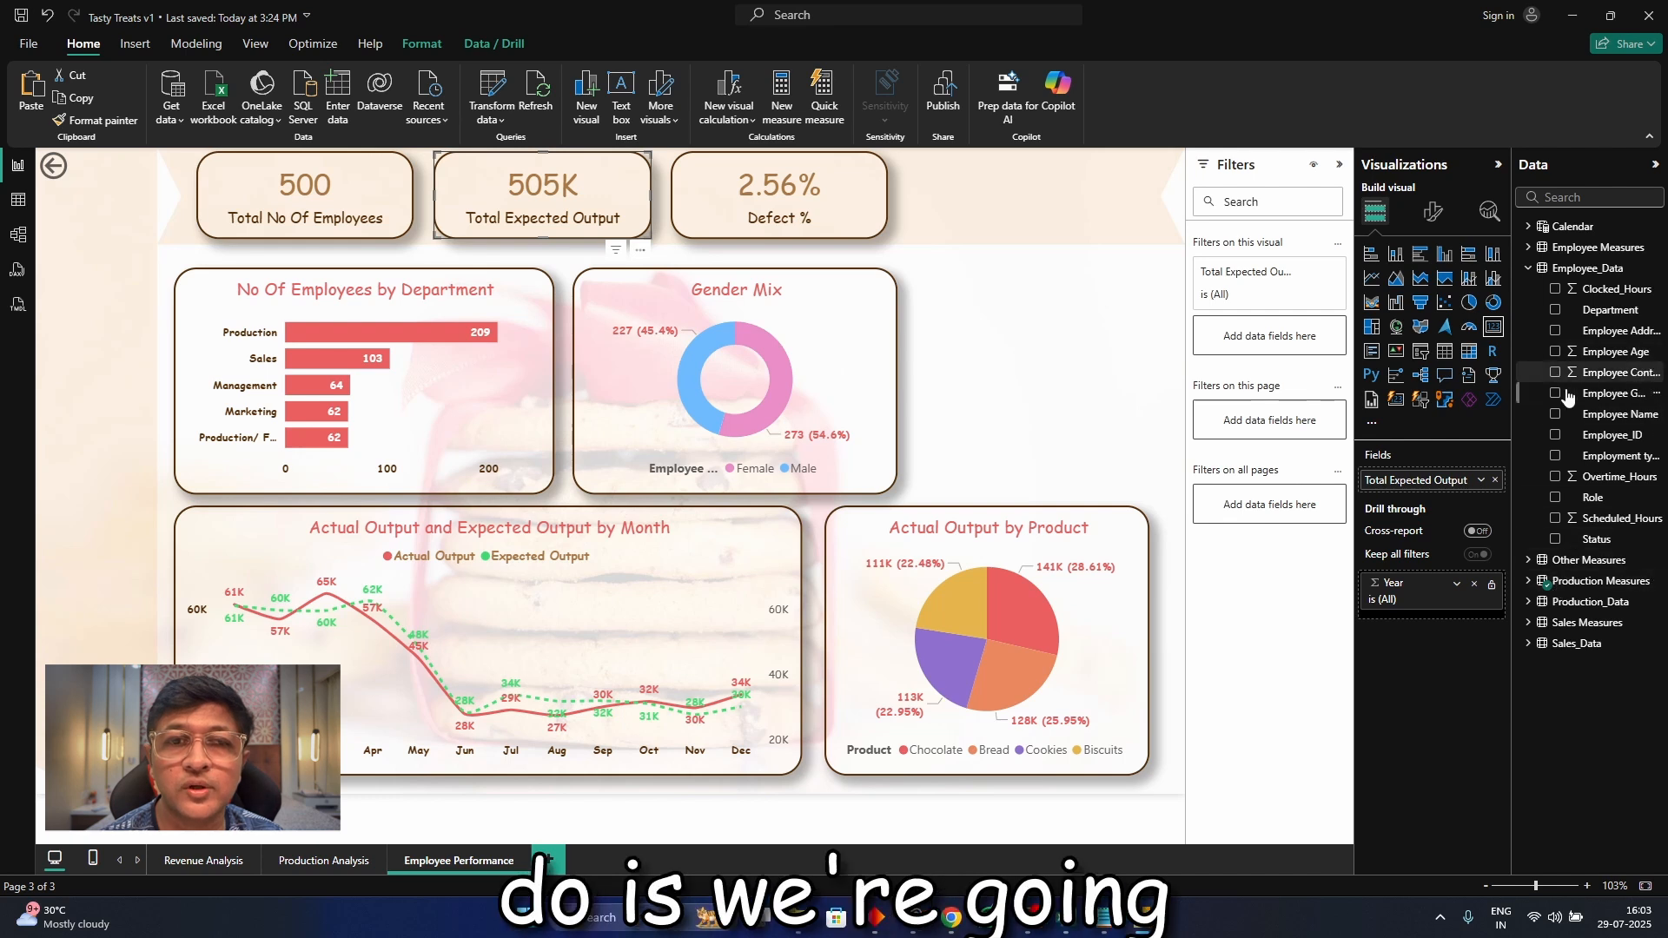
left_click(1495, 479)
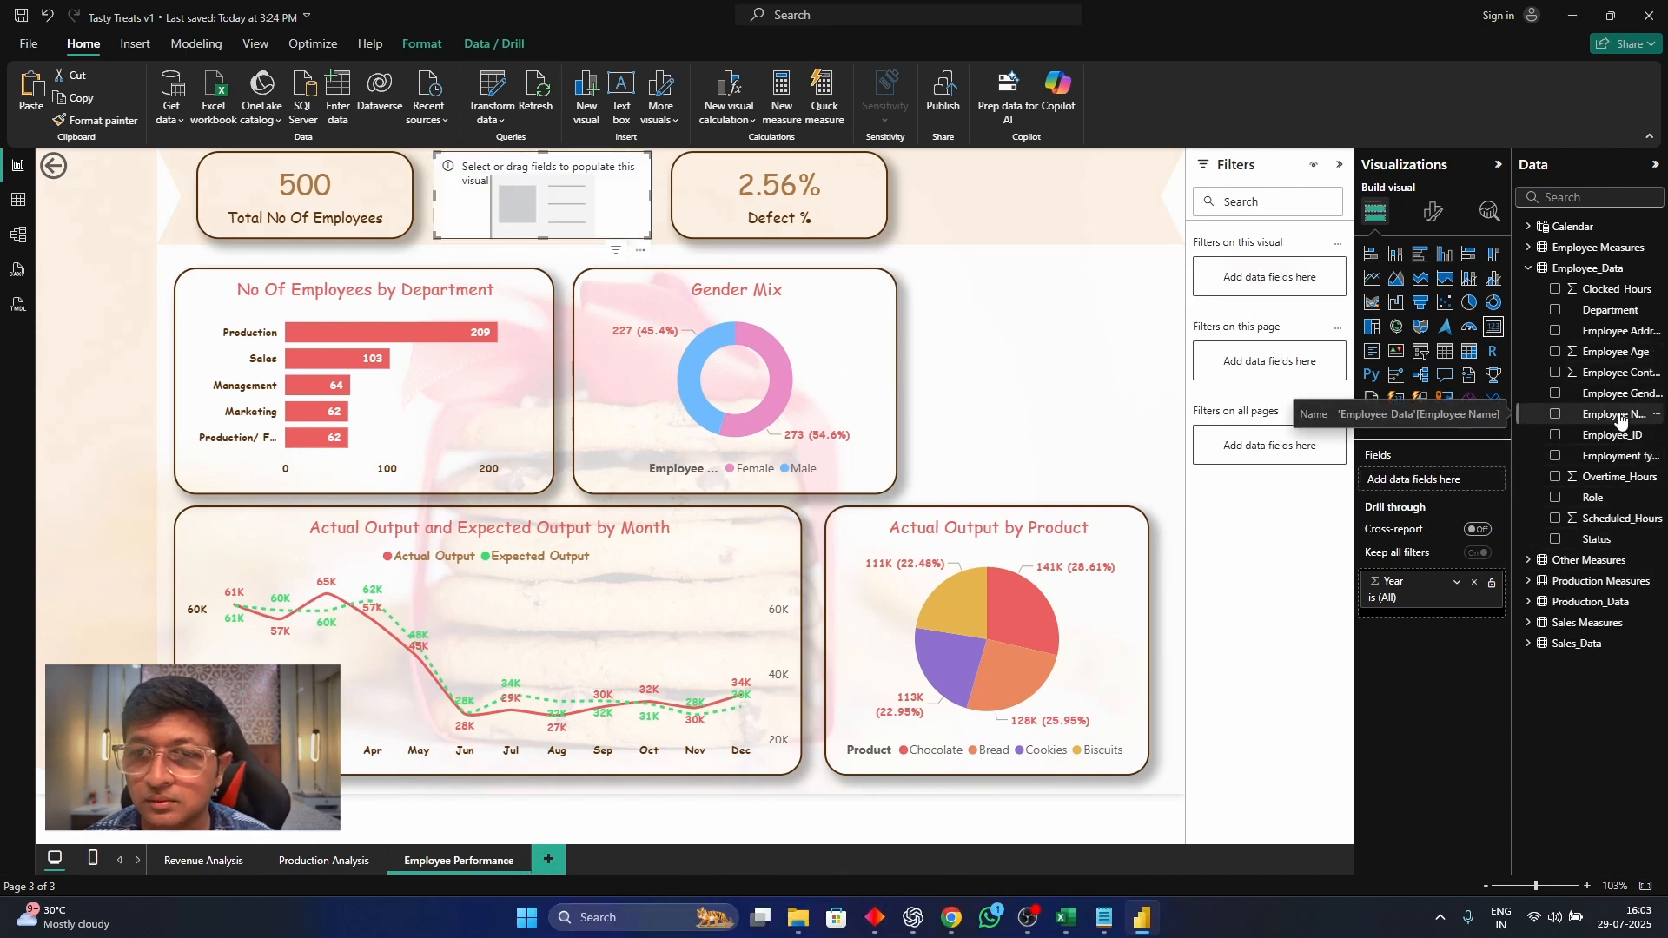
left_click_drag(1618, 434, 1443, 479)
left_click(1481, 480)
left_click(1538, 584)
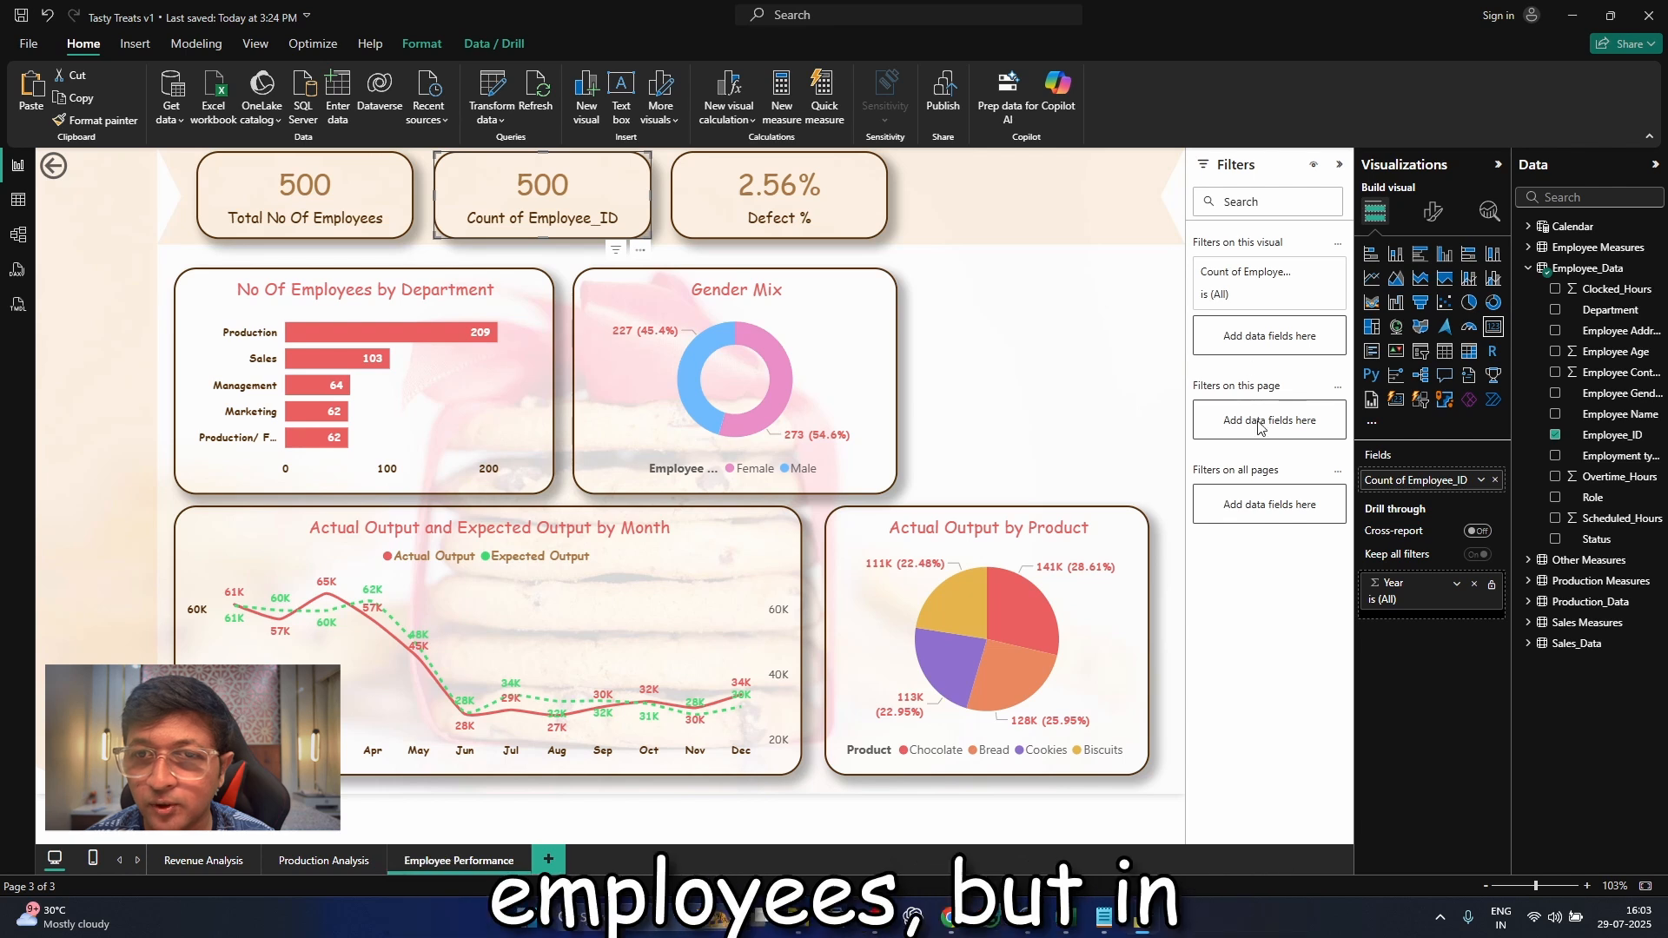
Add Employee Gender as a visual-level filter on the second card and limit it to Male
left_click(1256, 293)
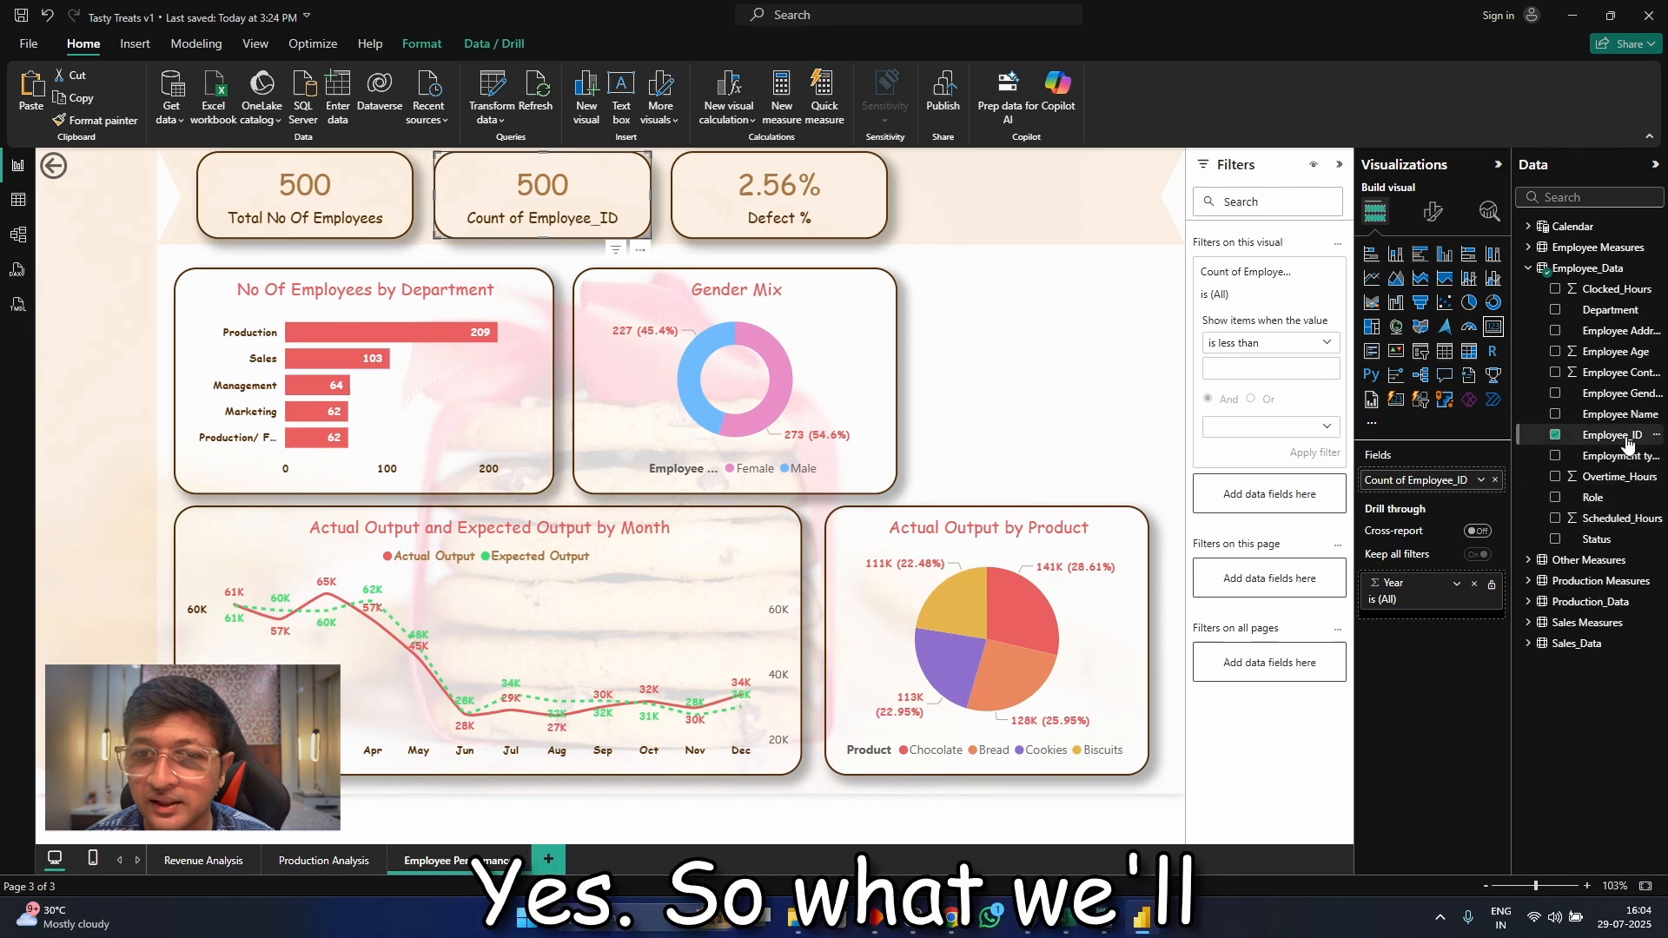
left_click_drag(1608, 393, 1312, 495)
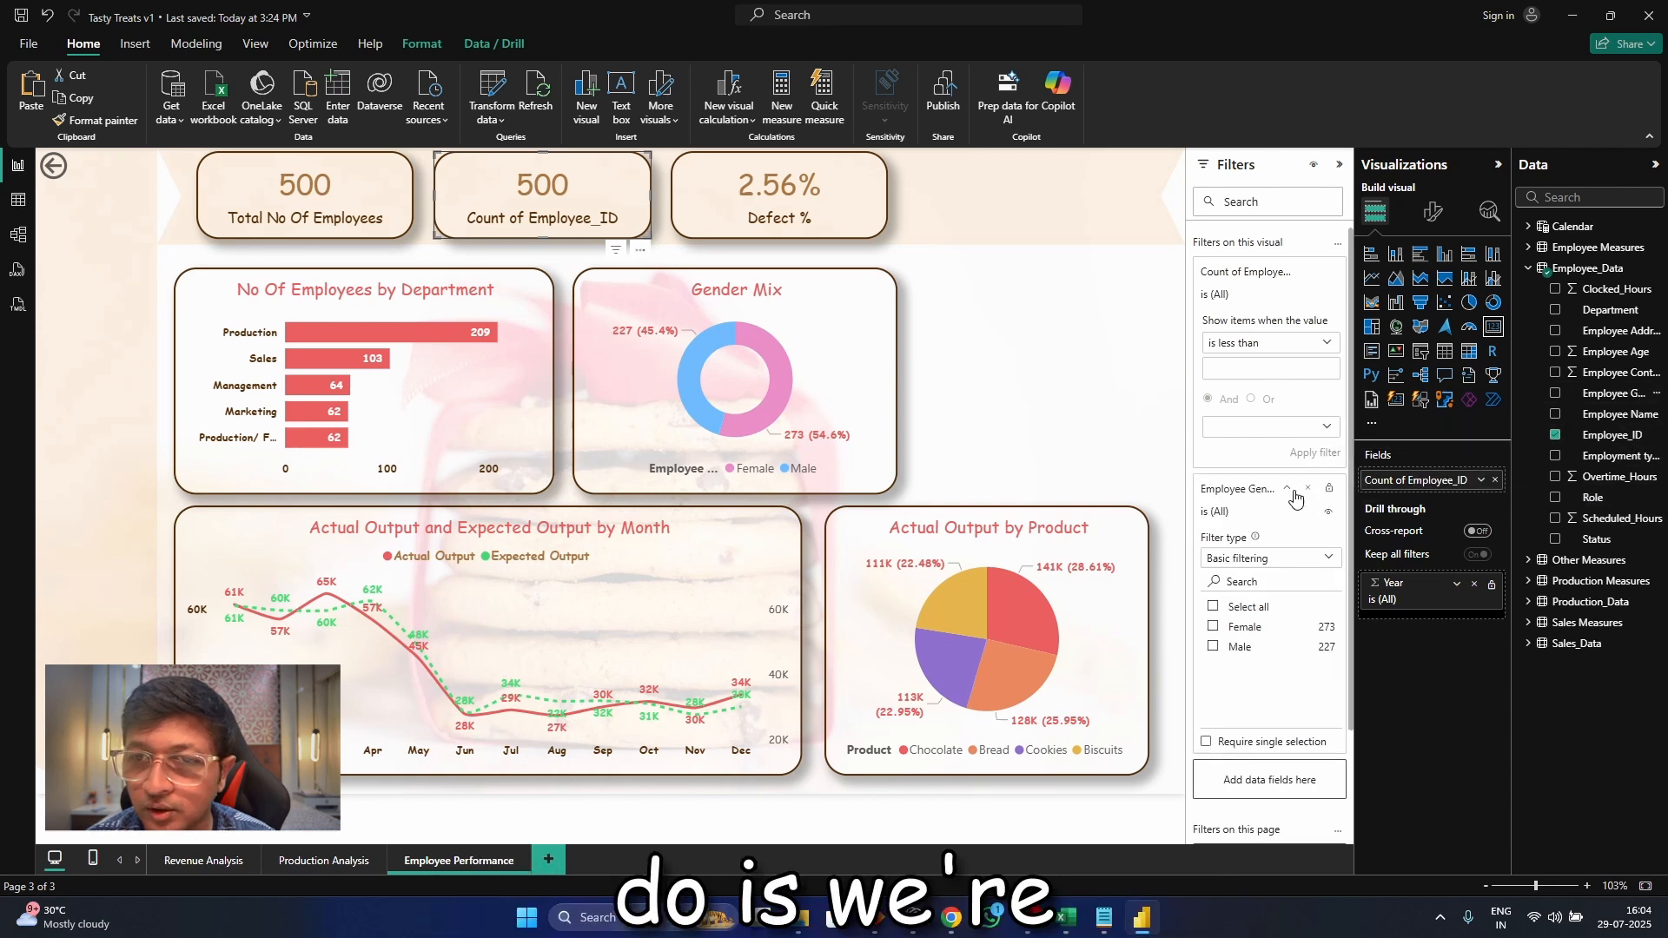
left_click(1214, 648)
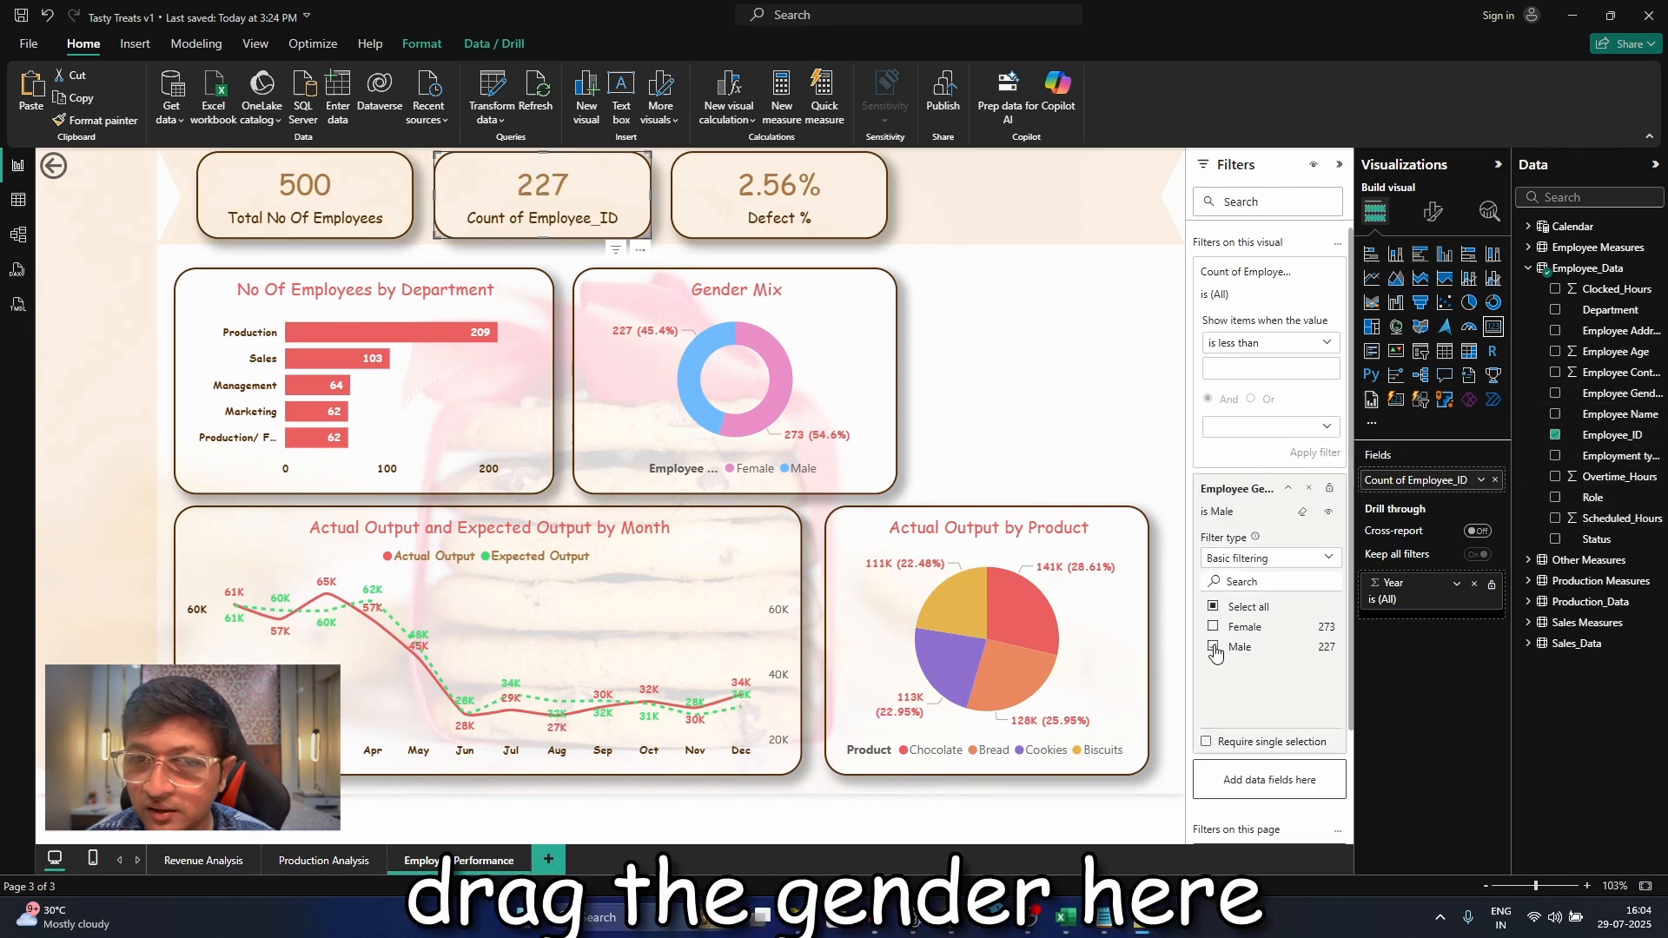
Rename the second card's field to "Male Employees" for this visual
left_click(1483, 480)
left_click(1518, 509)
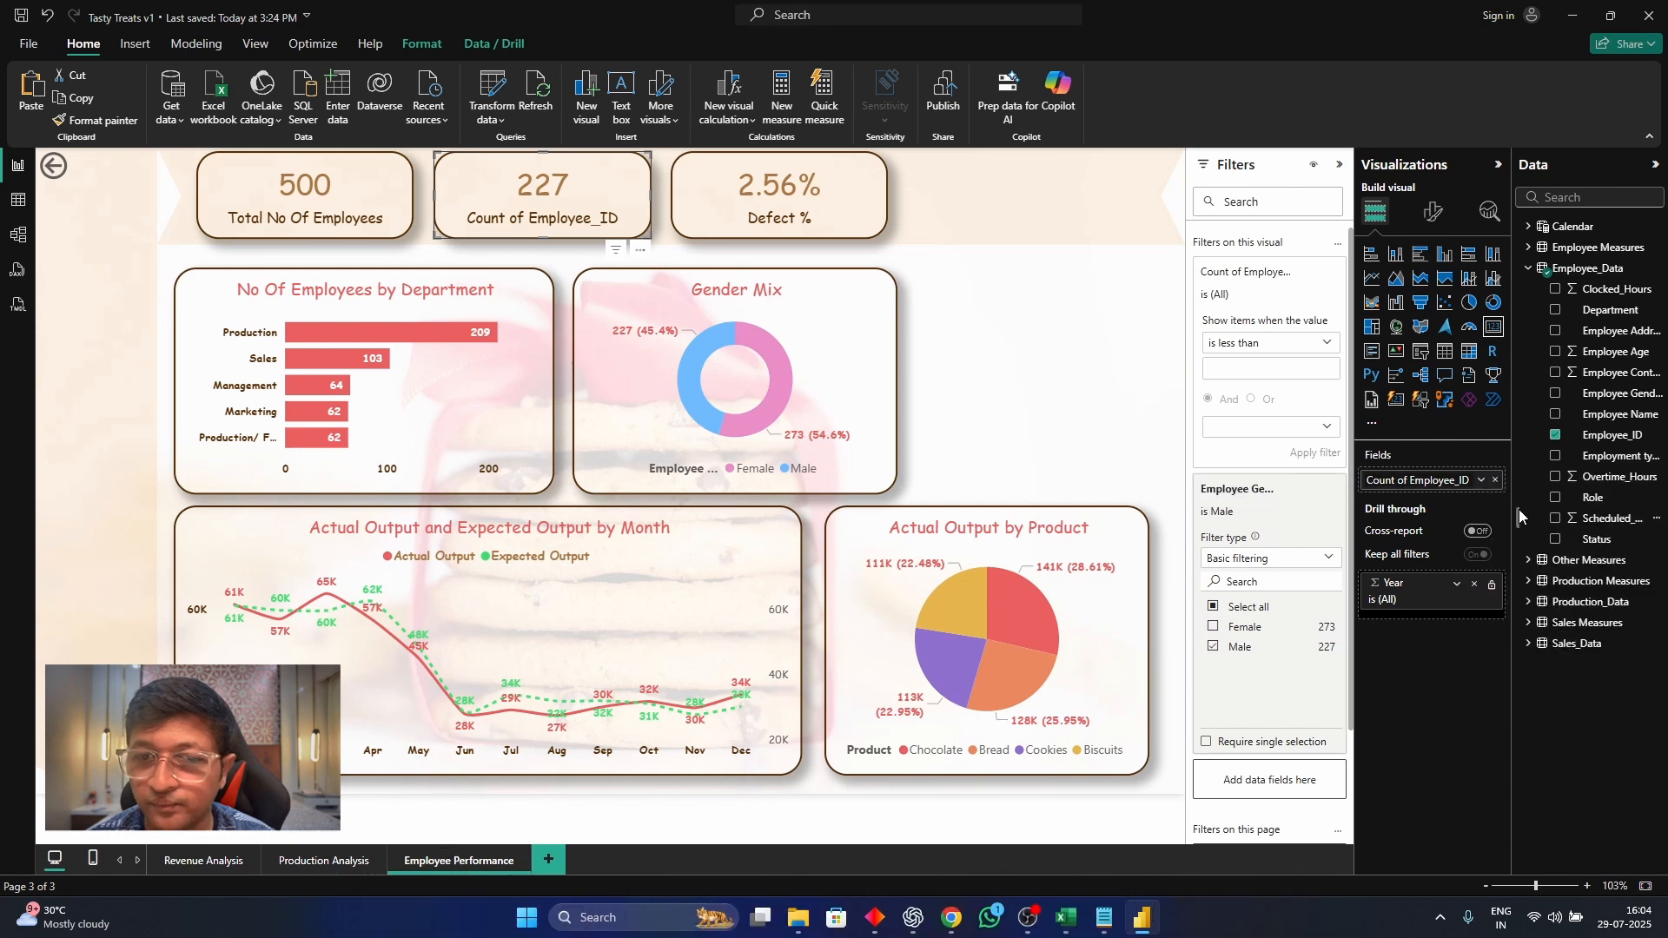
double_click(1465, 480)
left_click_drag(1470, 480, 1341, 475)
type("Male E")
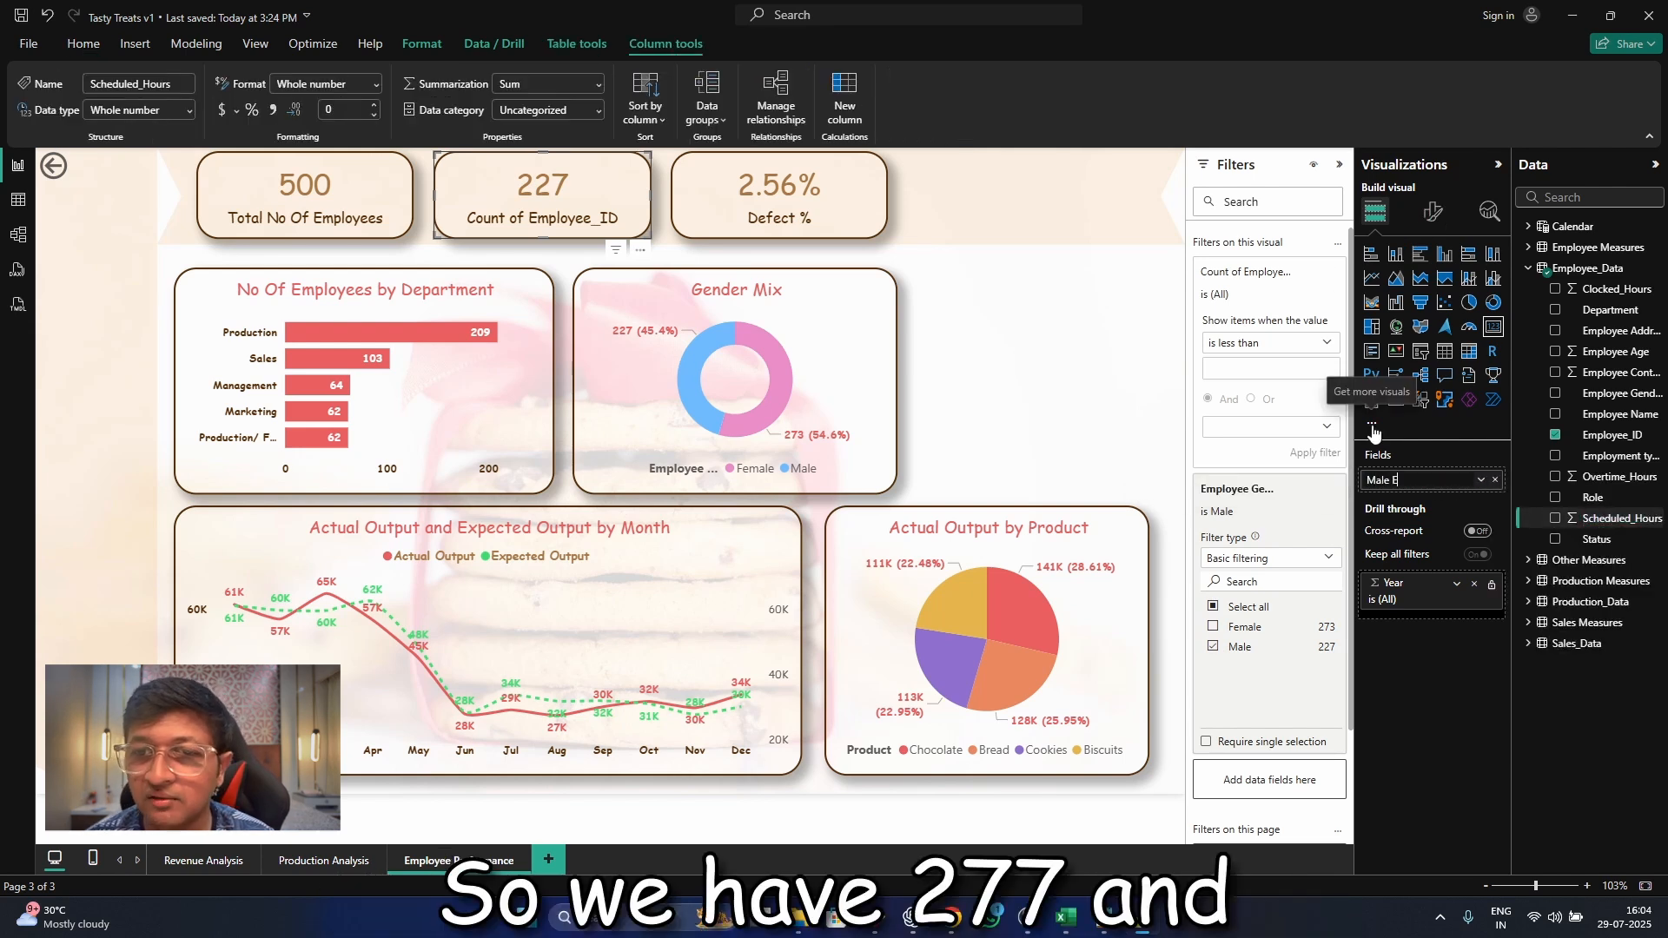
type("mployees")
key("Return")
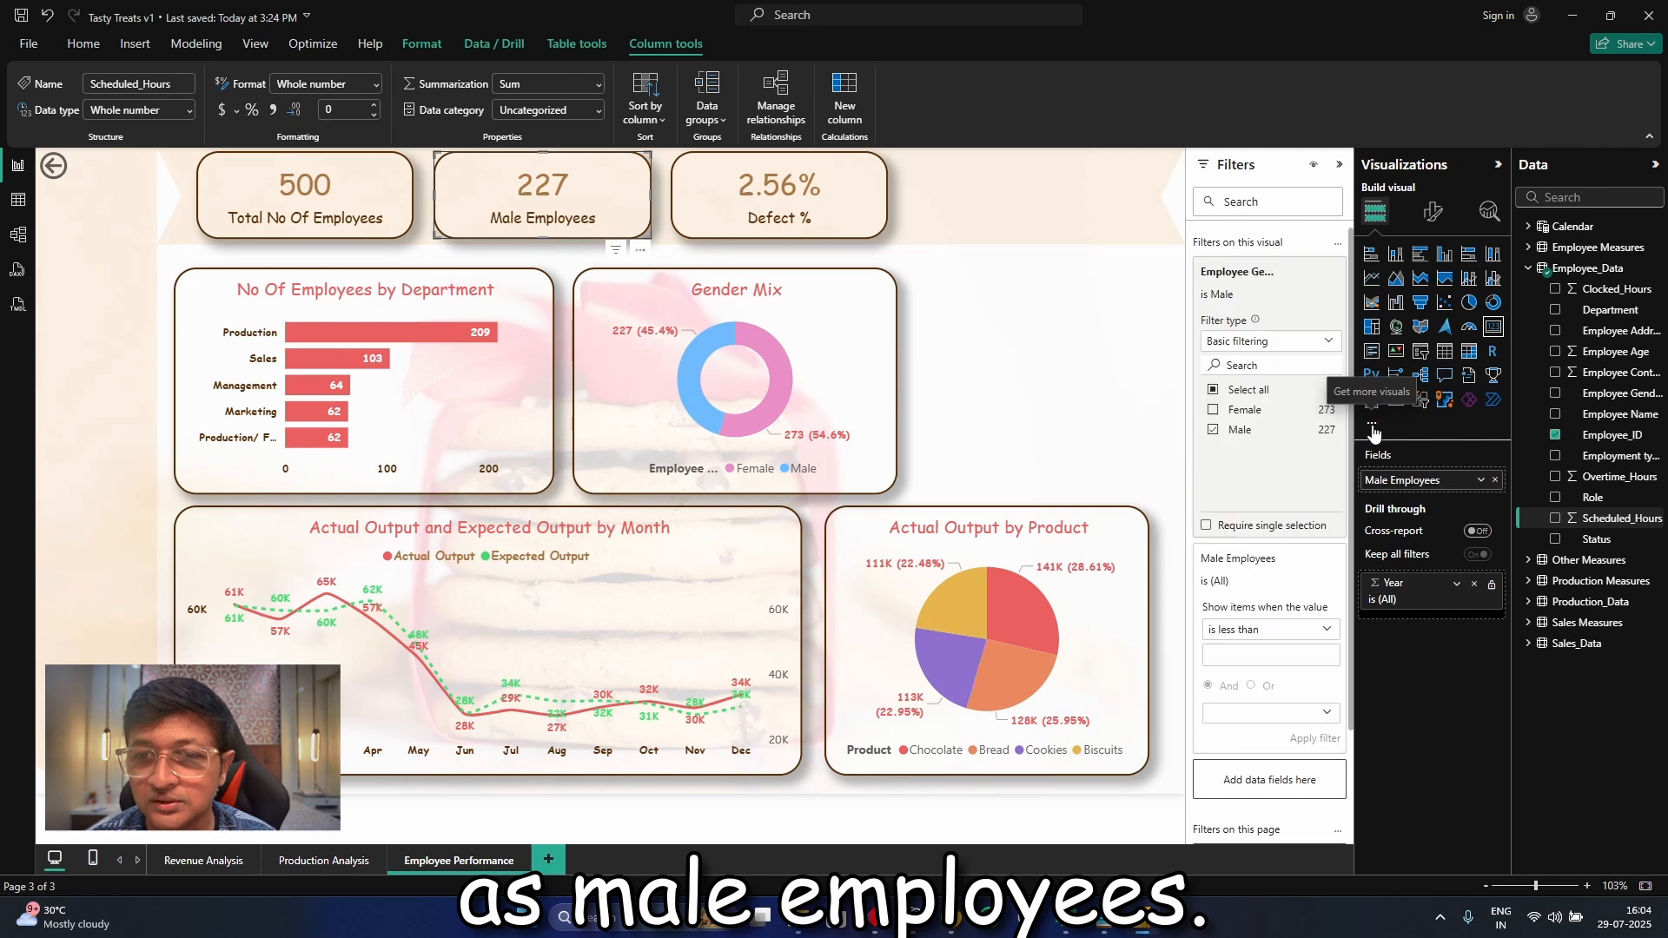
Delete the Defect % card and place a duplicate of the Male Employees card in its spot
left_click(869, 222)
left_click(648, 224)
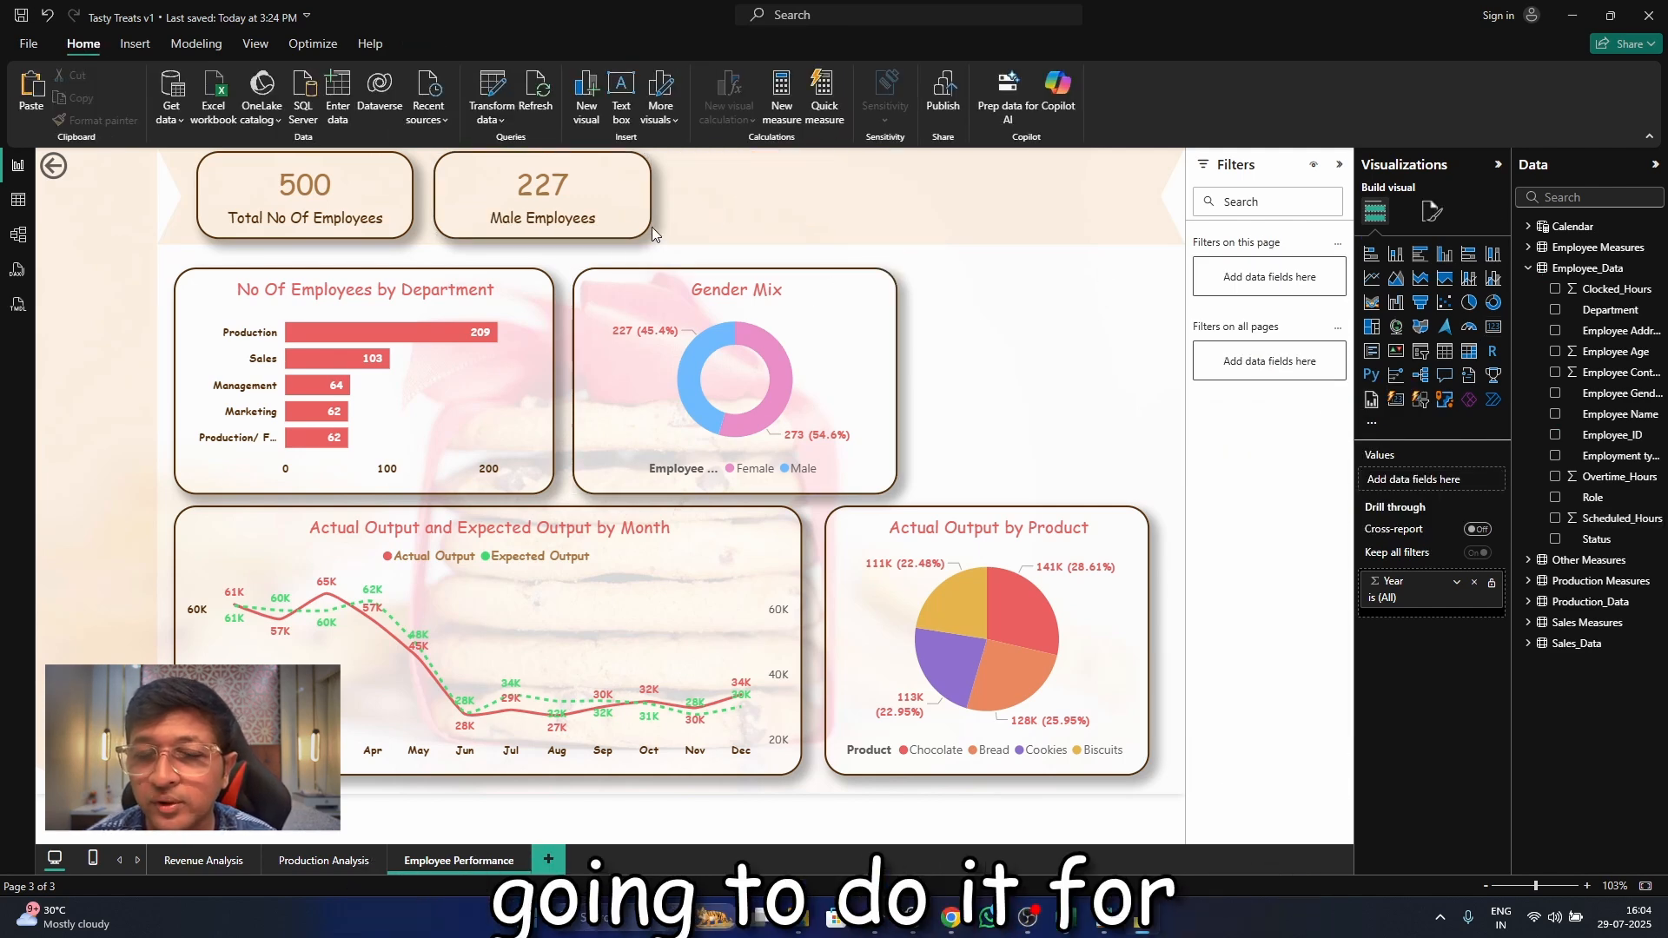
key("ctrl+c")
key("ctrl+v")
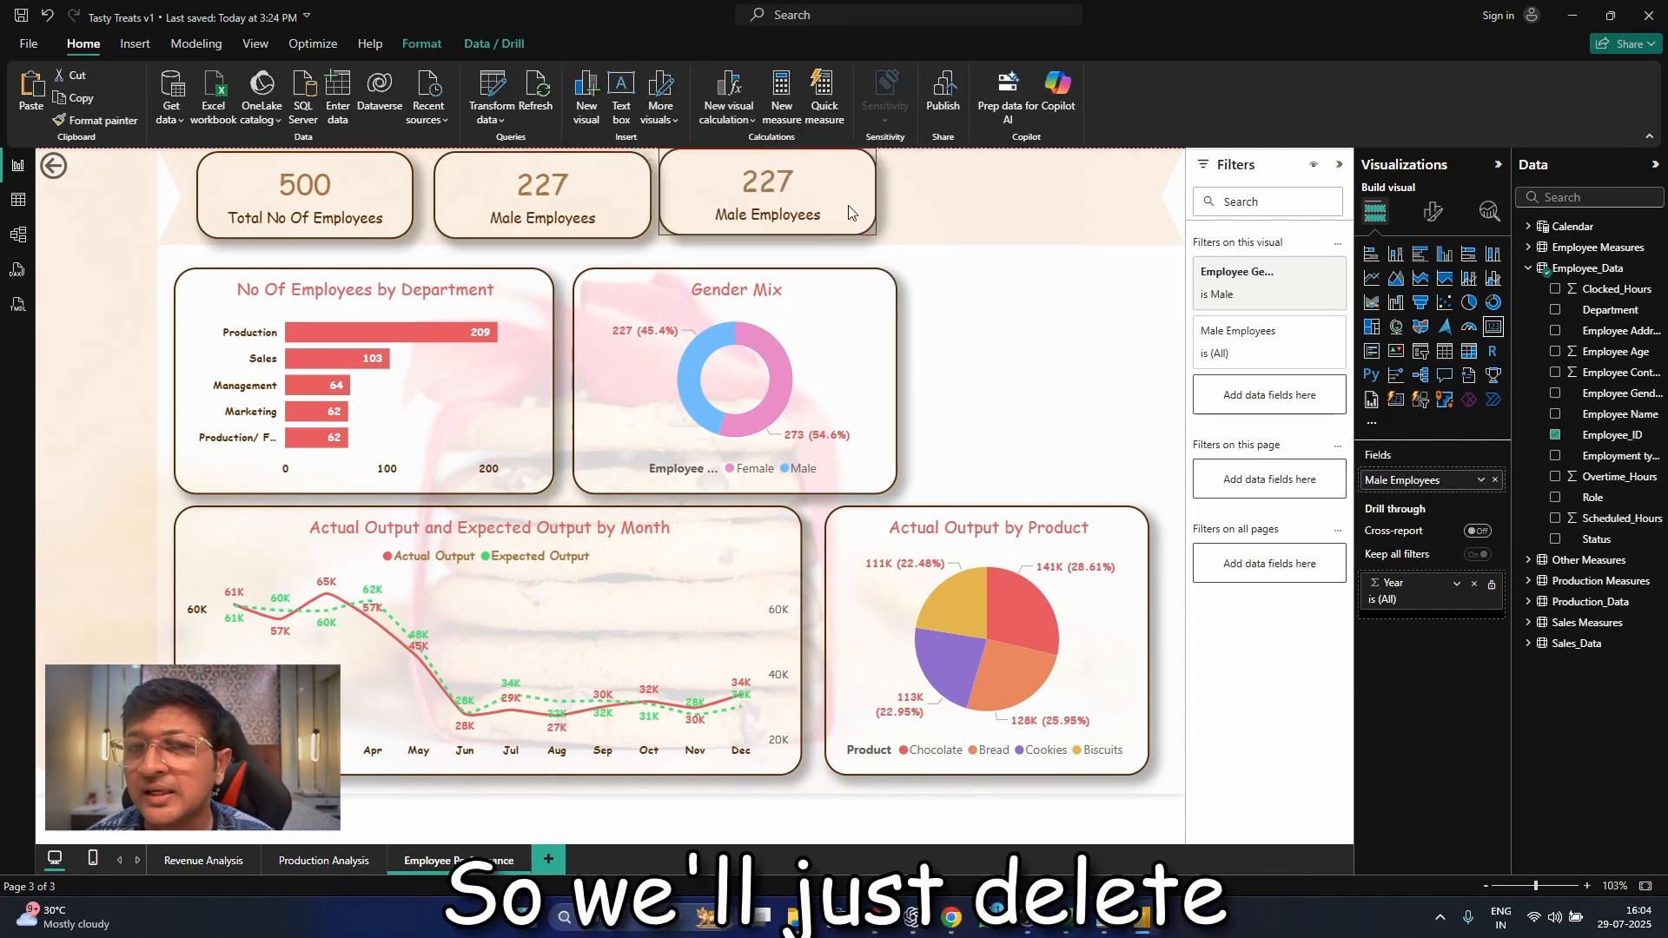
Switch the duplicated card's Employee Gender filter from Male to Female
left_click(1288, 272)
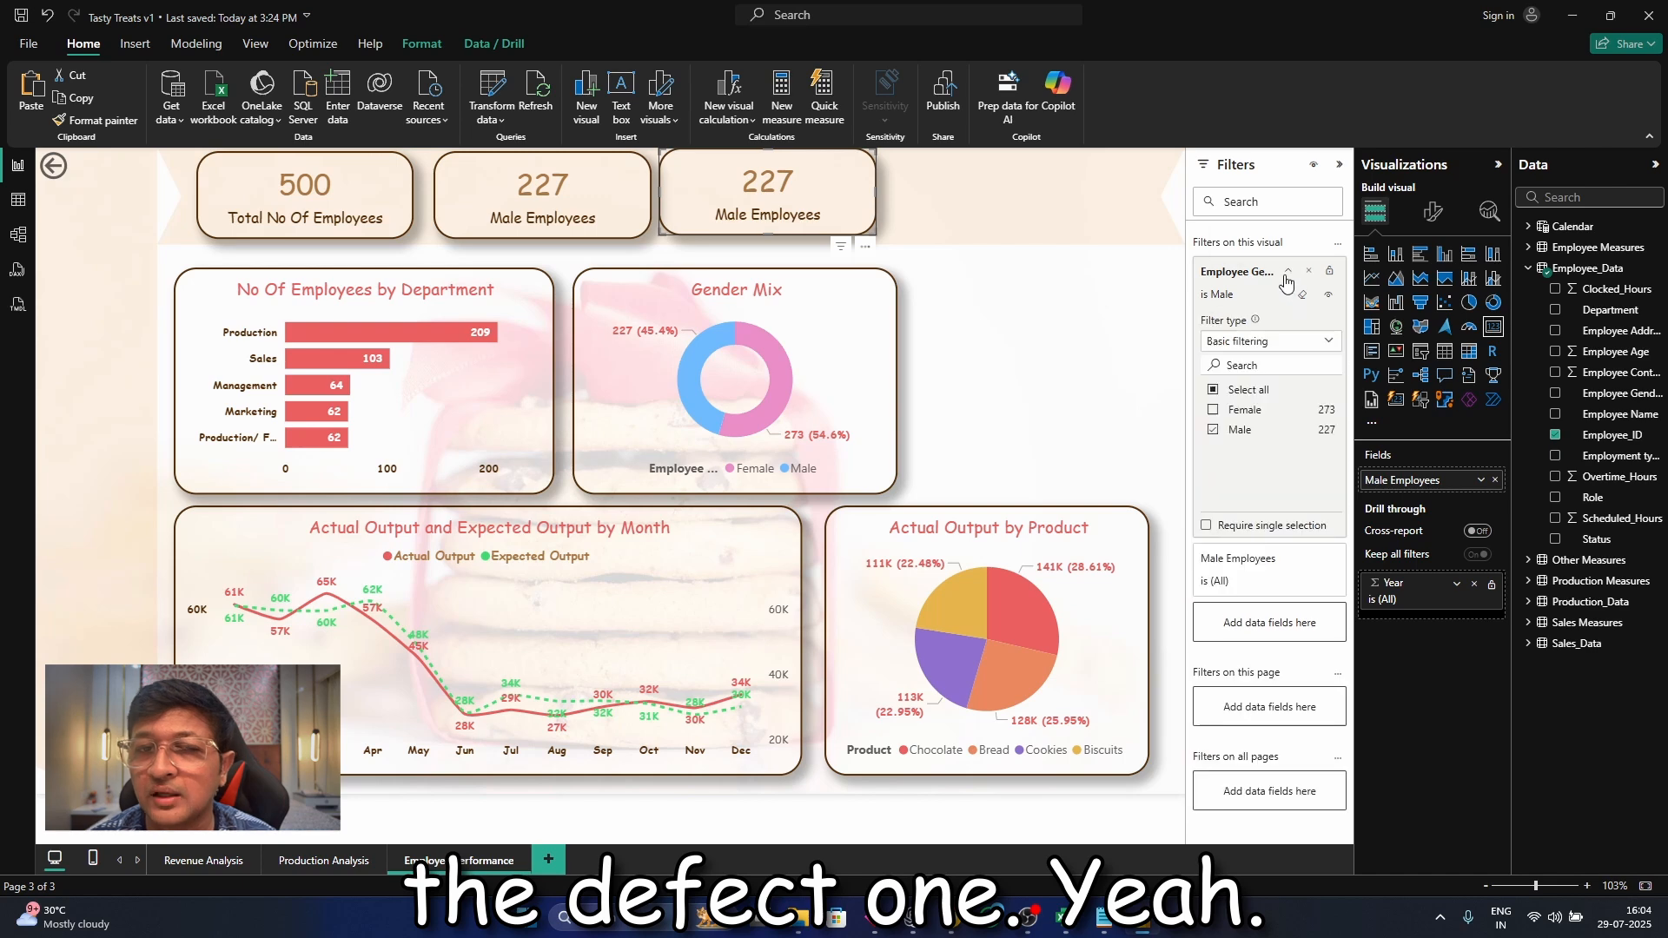
left_click(1214, 411)
left_click(1131, 301)
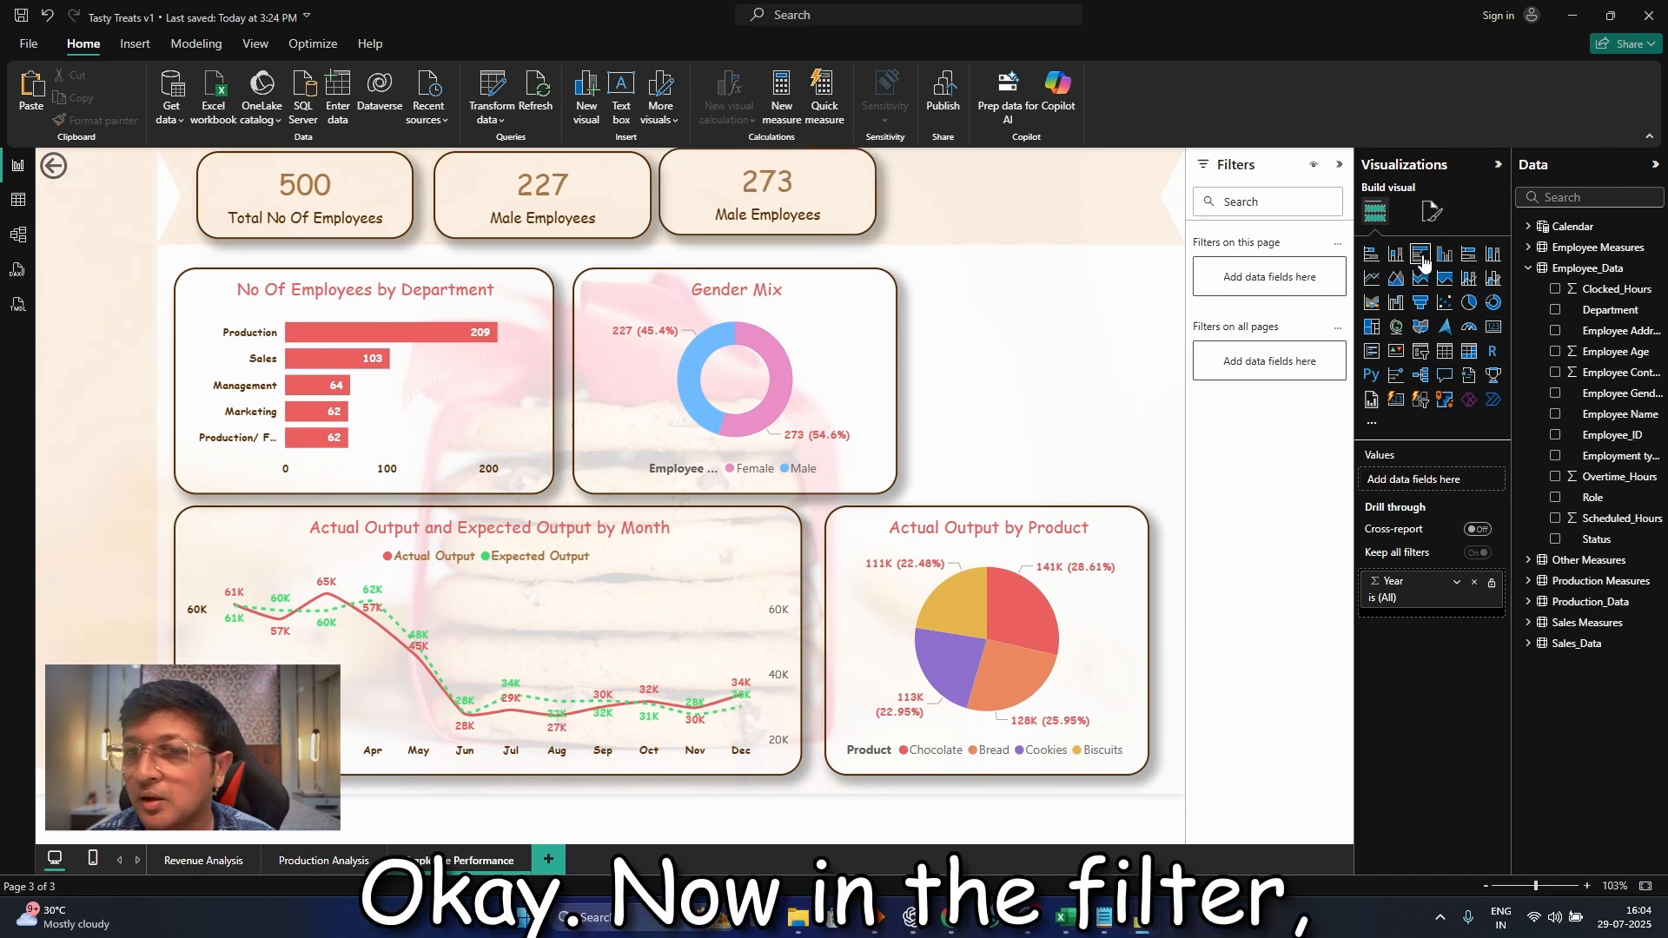
Rename the duplicated card's field to "Female Employees" for this visual
left_click(760, 163)
left_click(1481, 481)
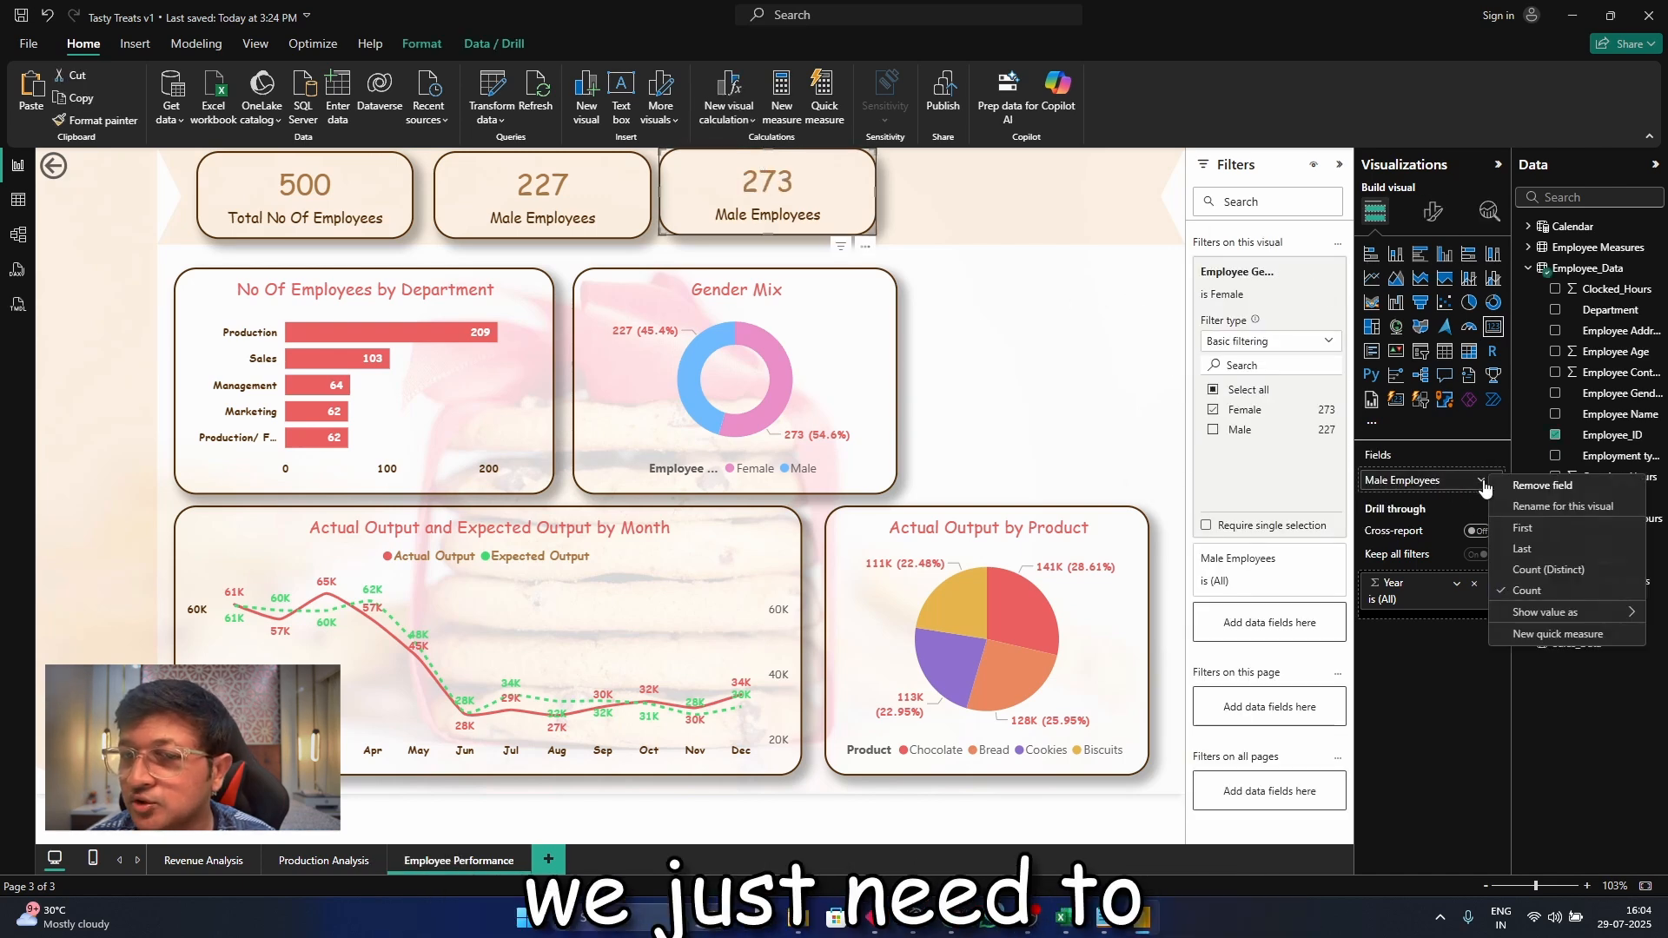
left_click(1545, 511)
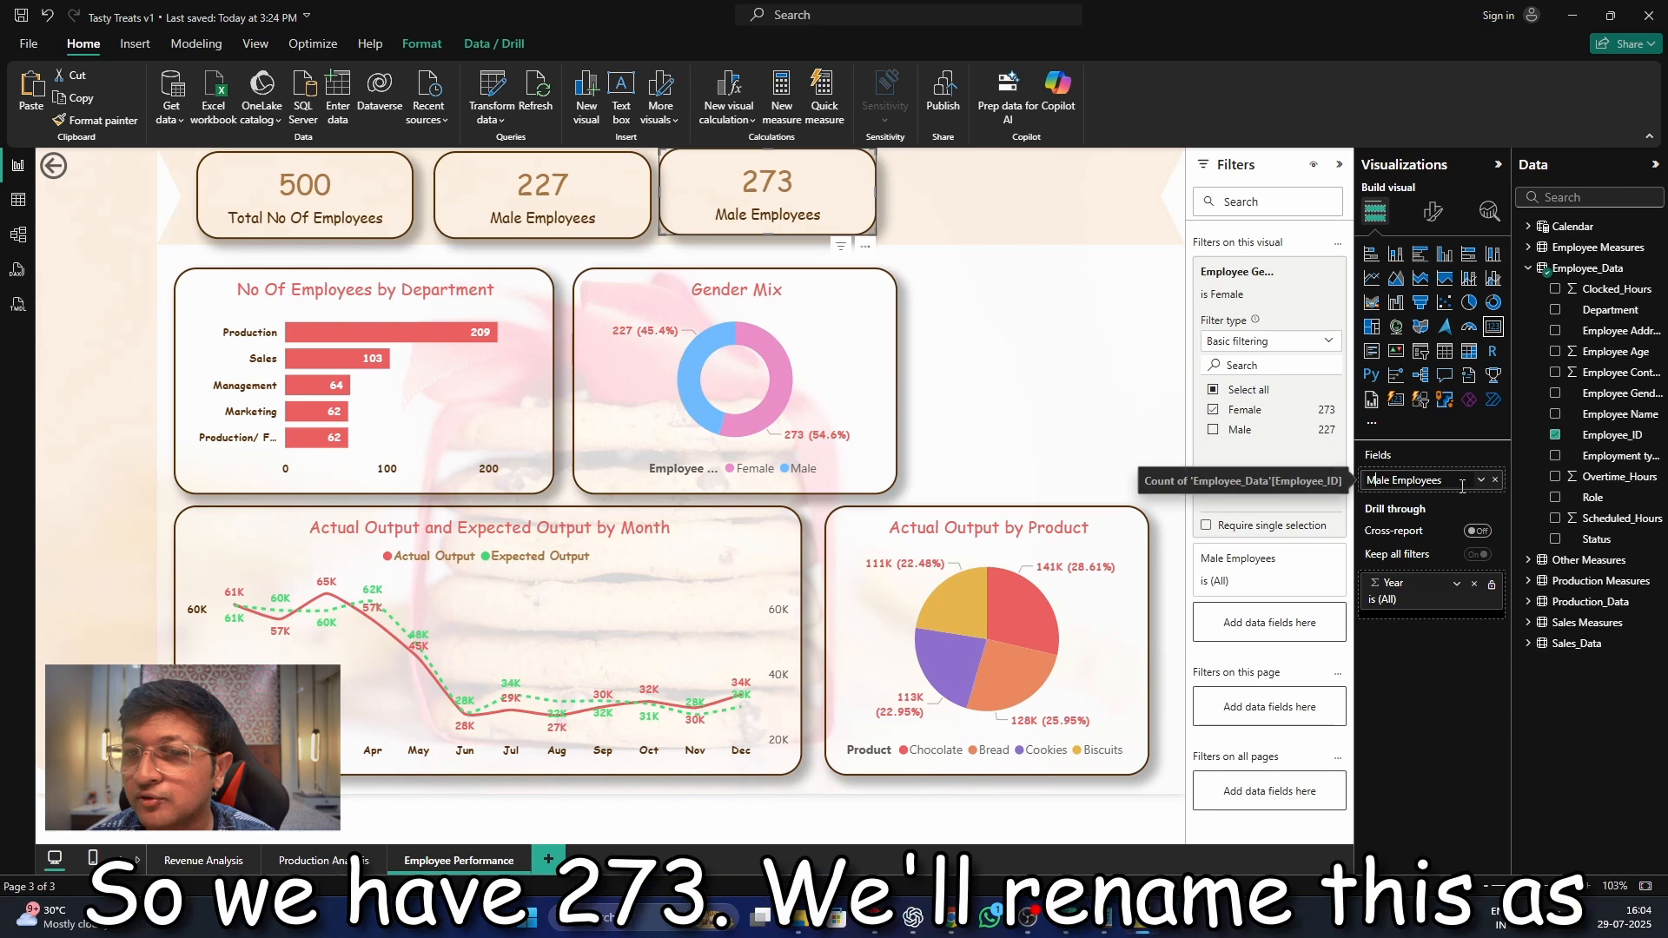
key("Return")
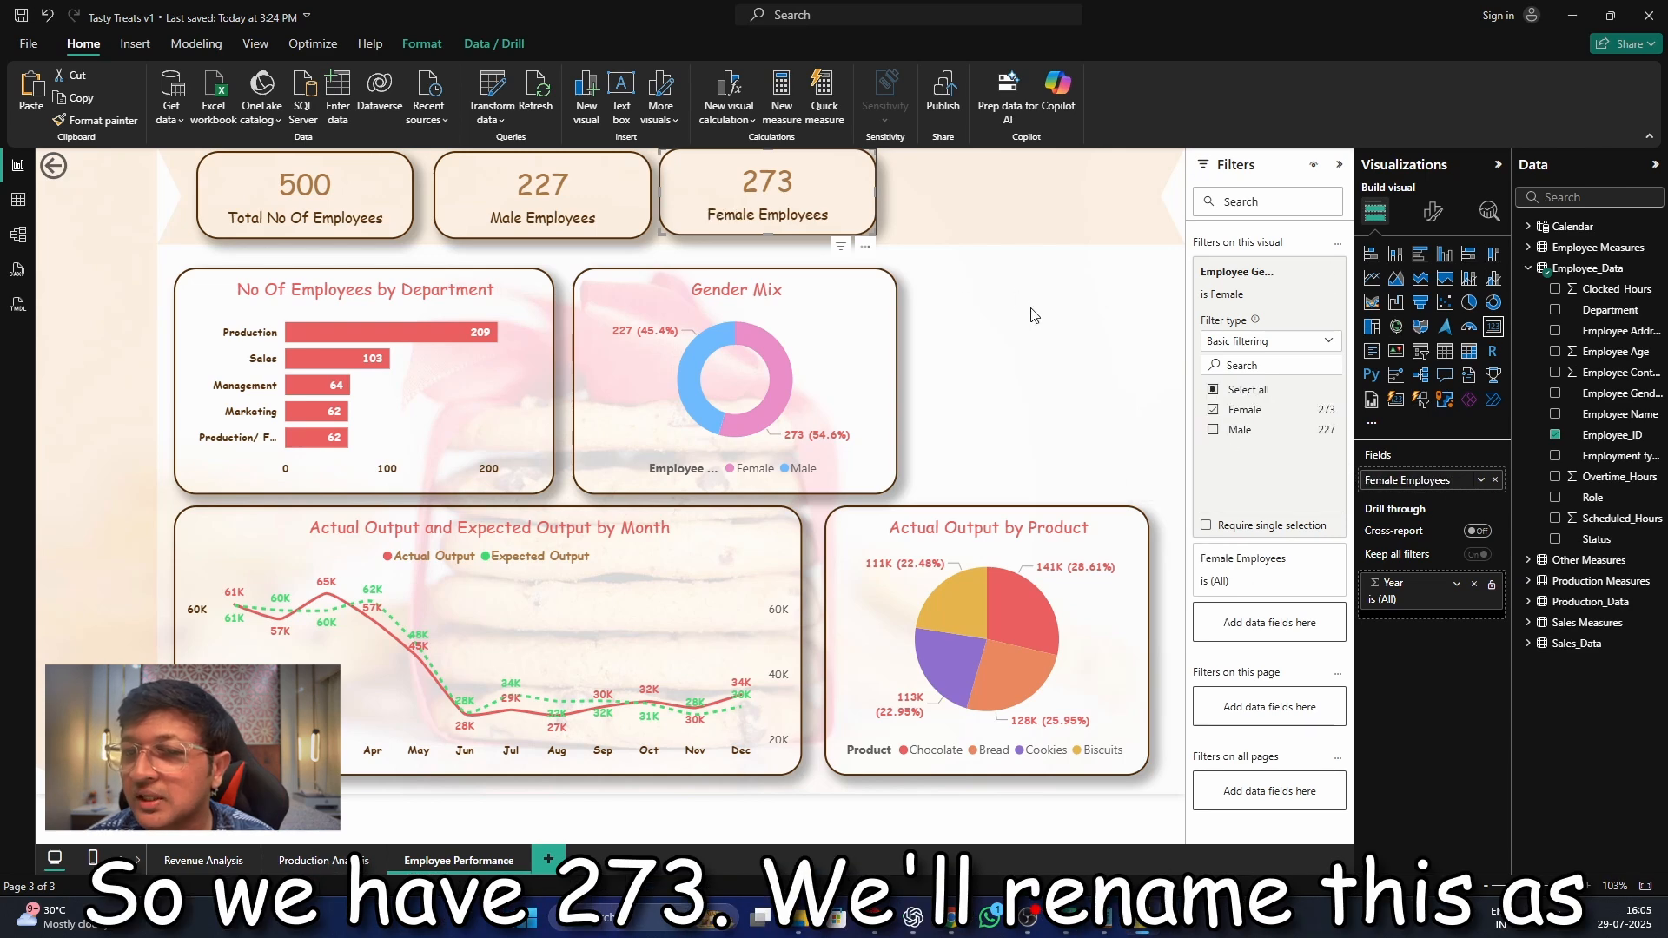
Move the Female Employees card into line with the other two cards in the row
left_click(1049, 342)
left_click_drag(700, 220, 708, 226)
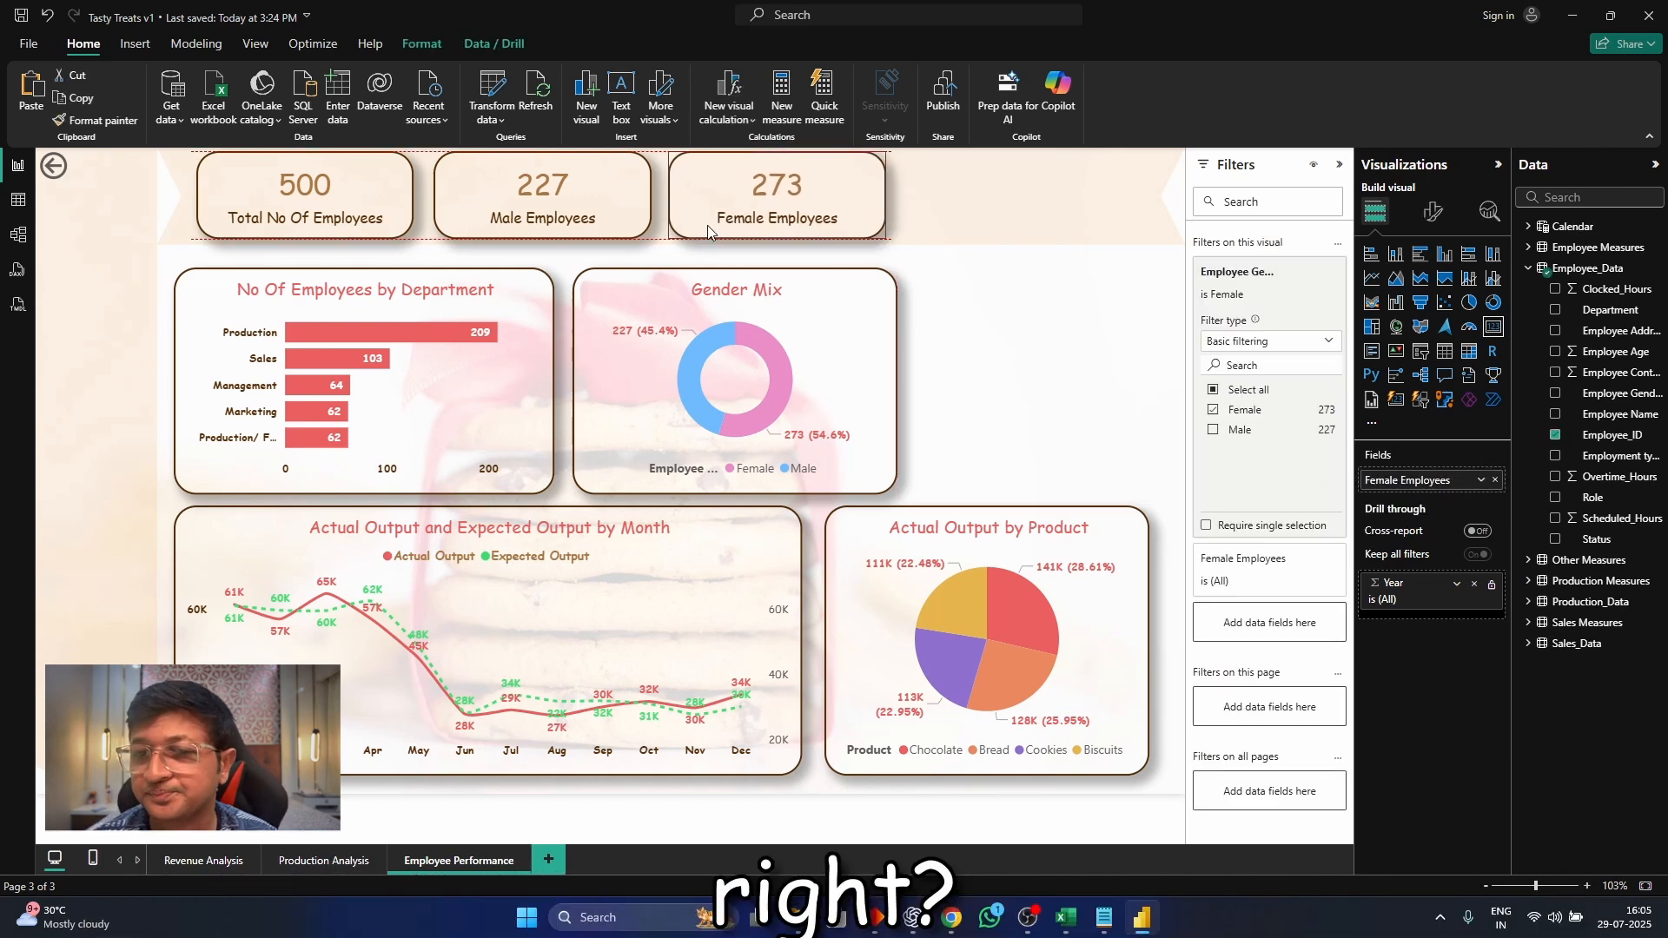
left_click(998, 352)
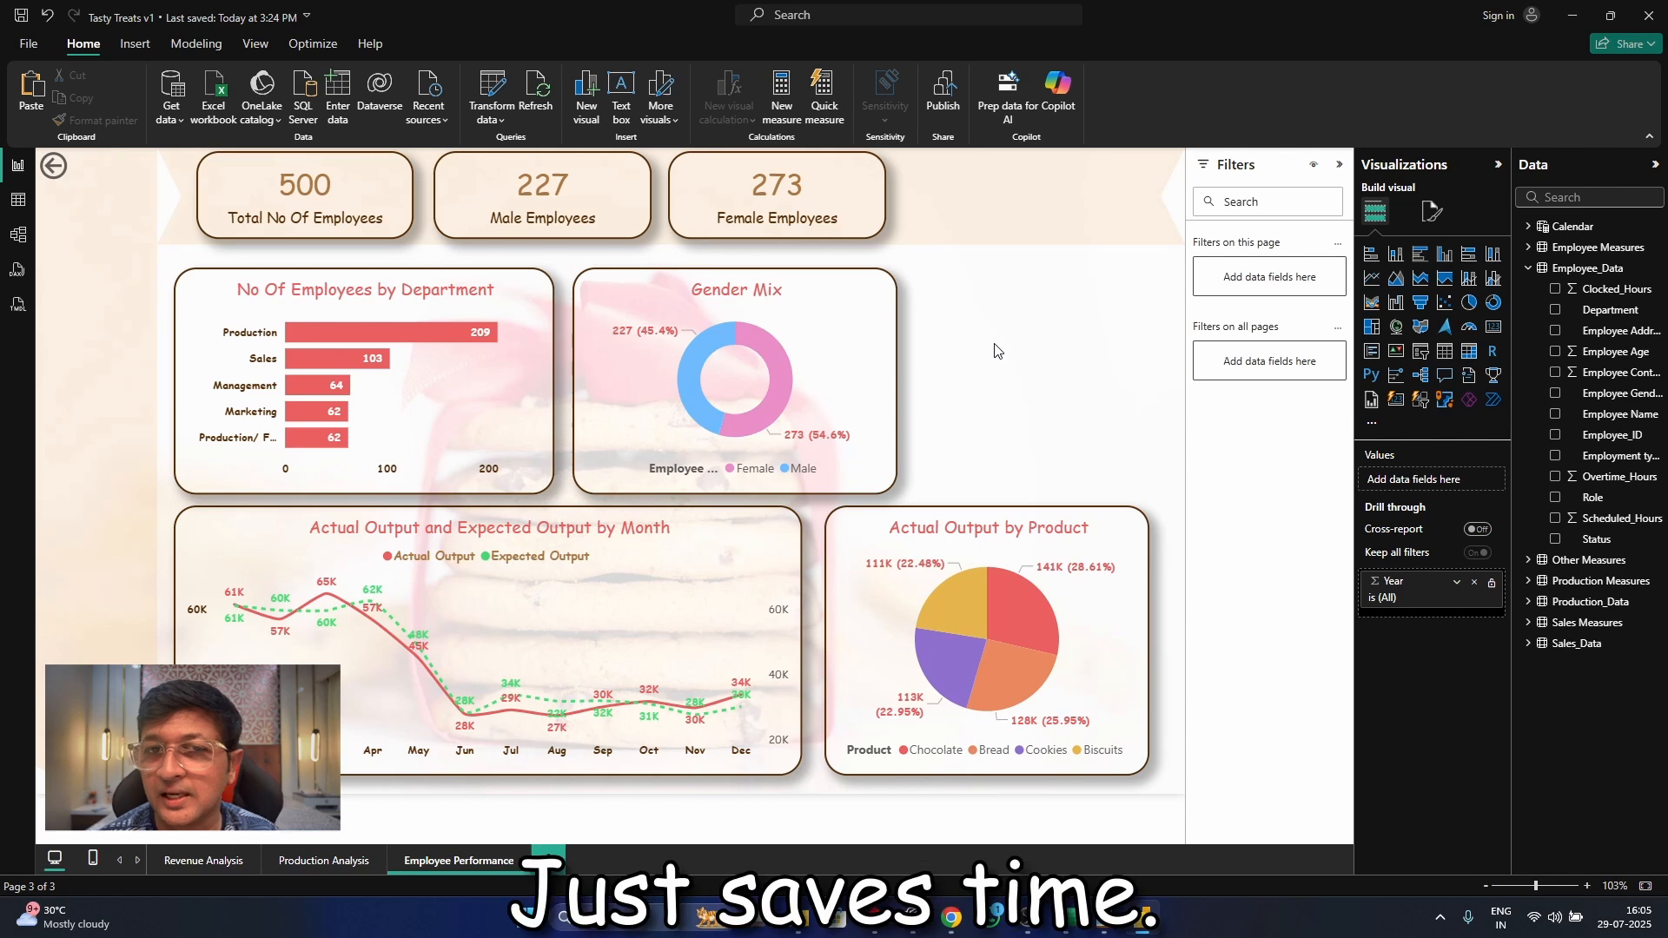
Move the Gender Mix donut chart directly above the product pie chart and widen the department bar chart toward it
left_click_drag(871, 372, 1123, 374)
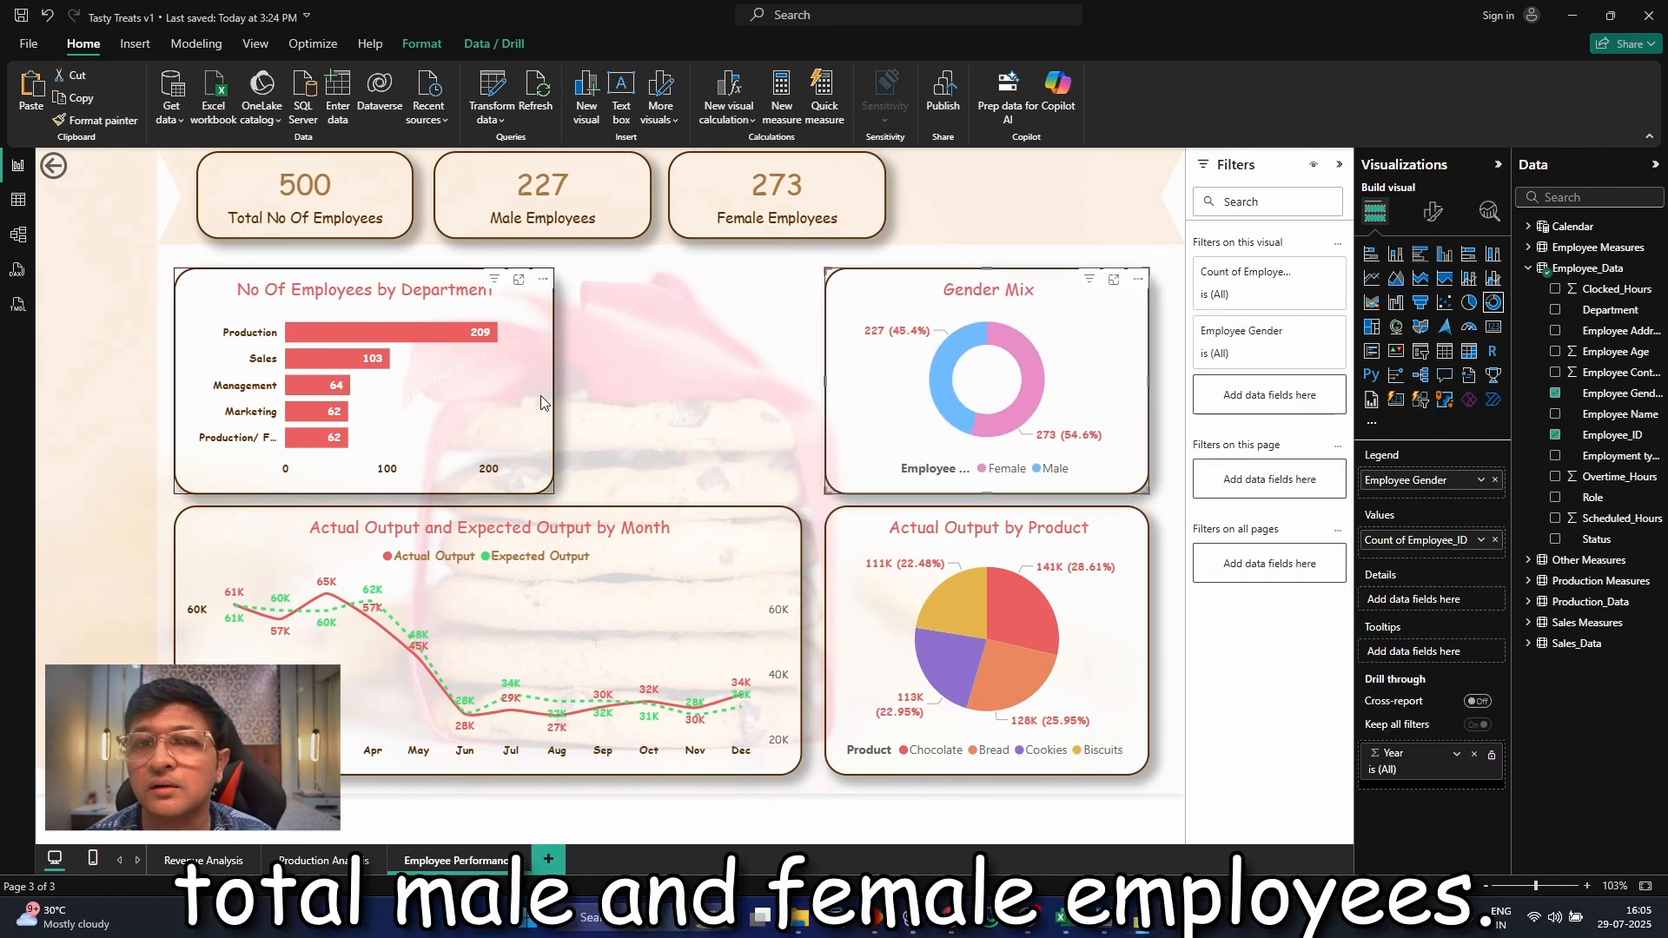
left_click_drag(552, 380, 686, 404)
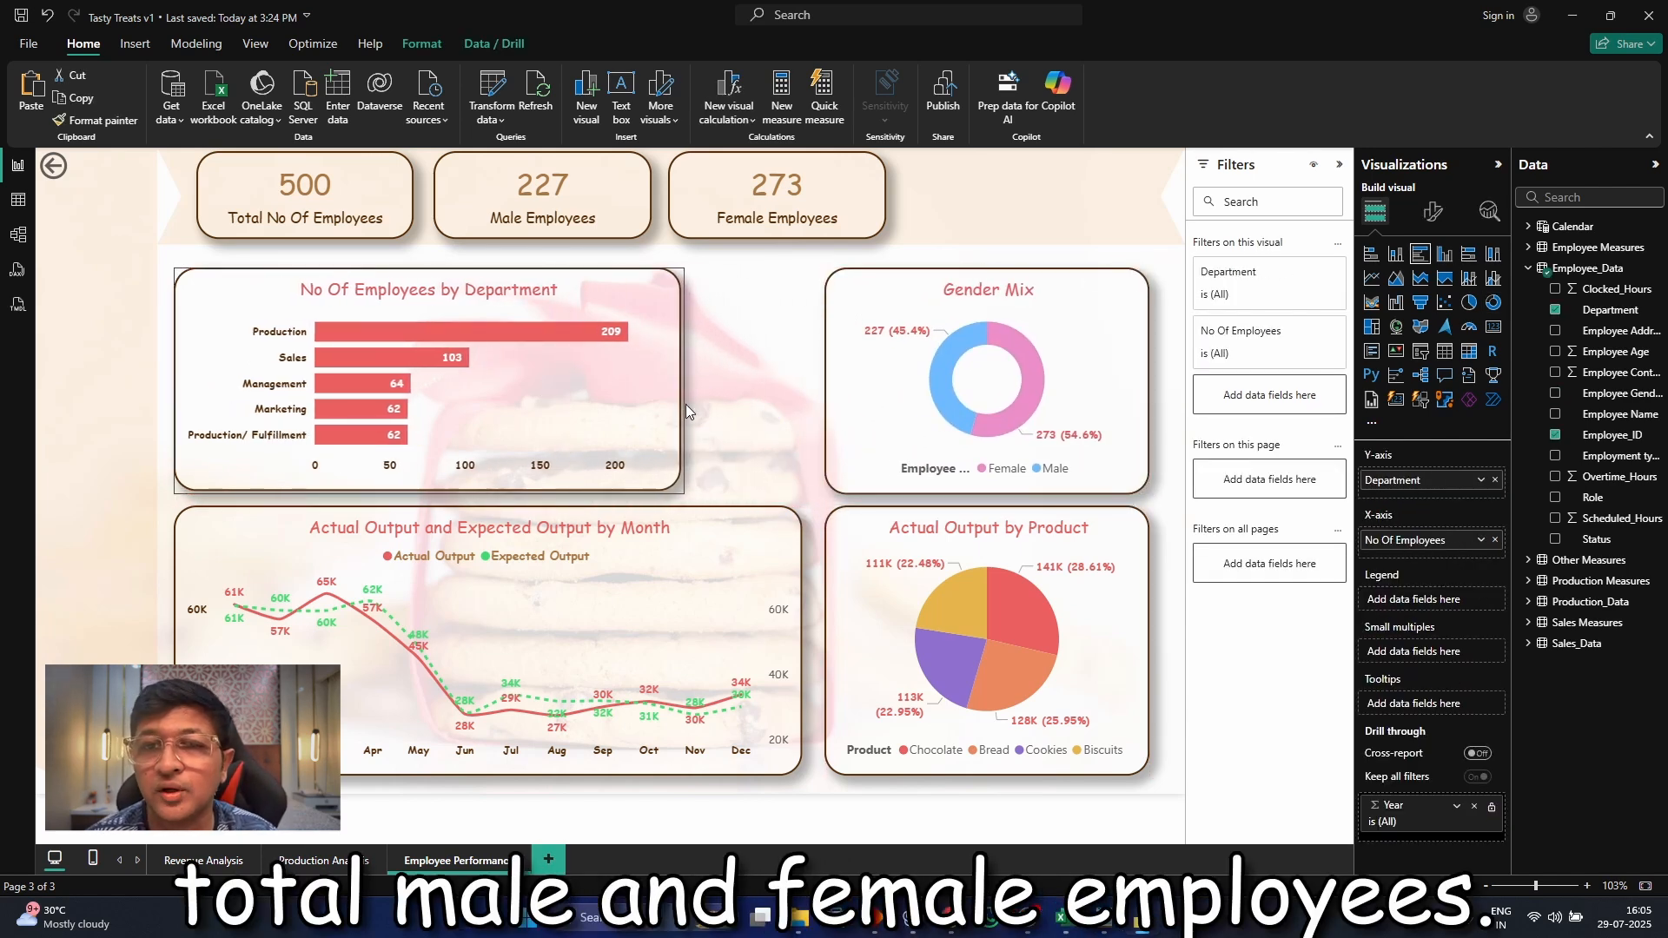
double_click(765, 435)
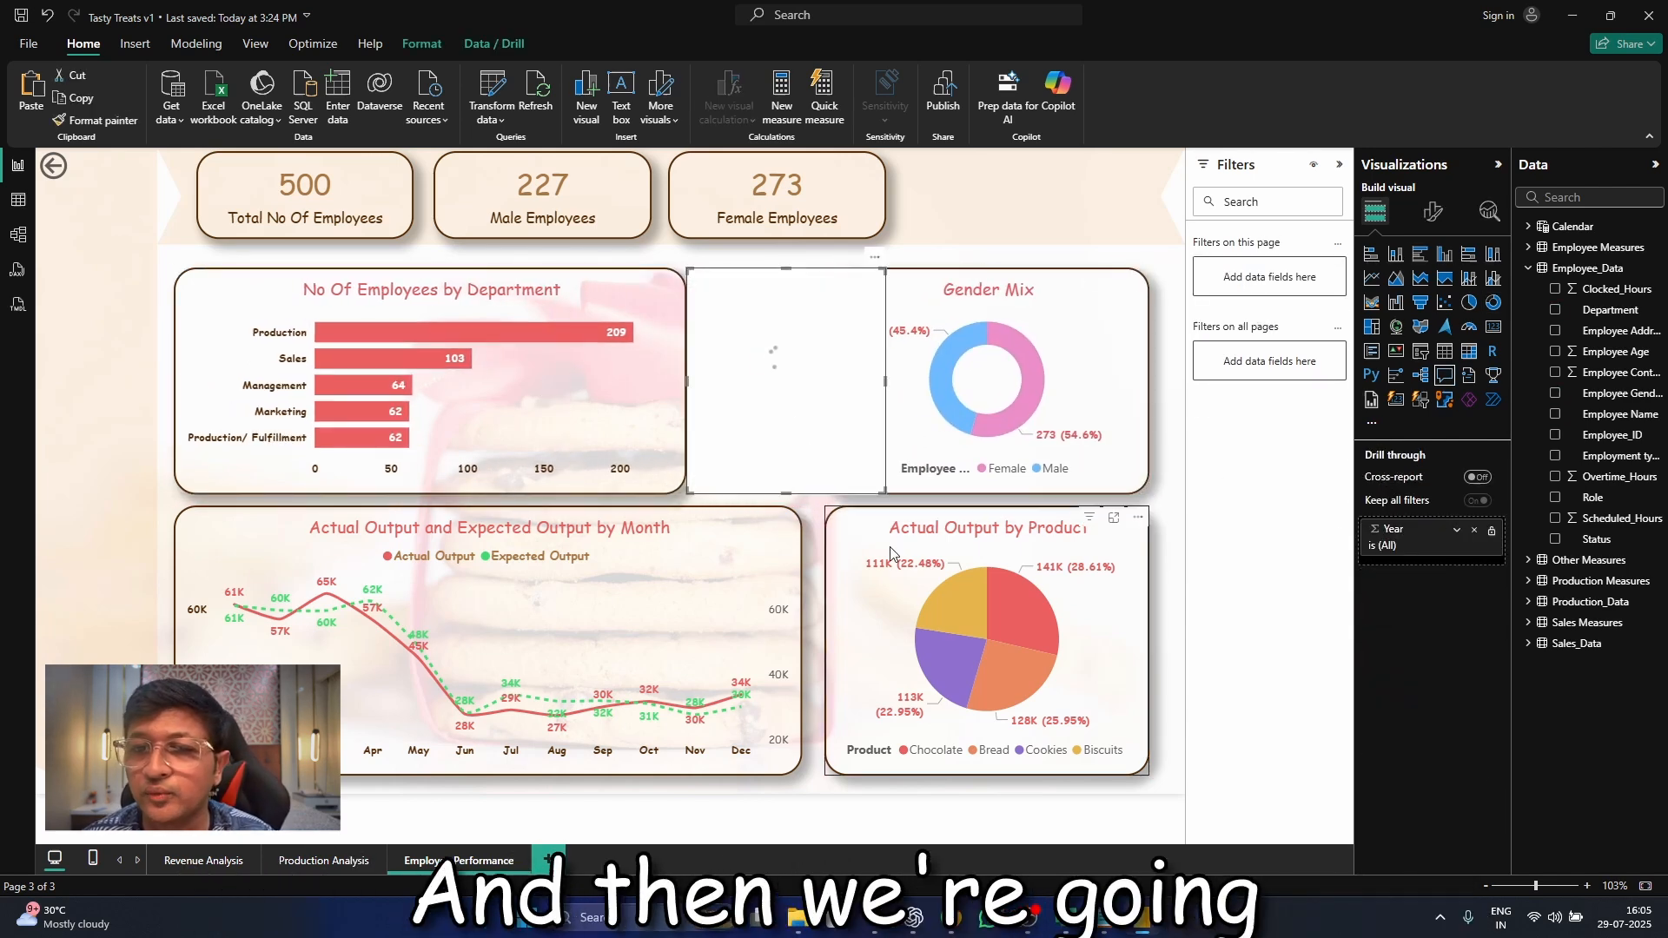
key("Delete")
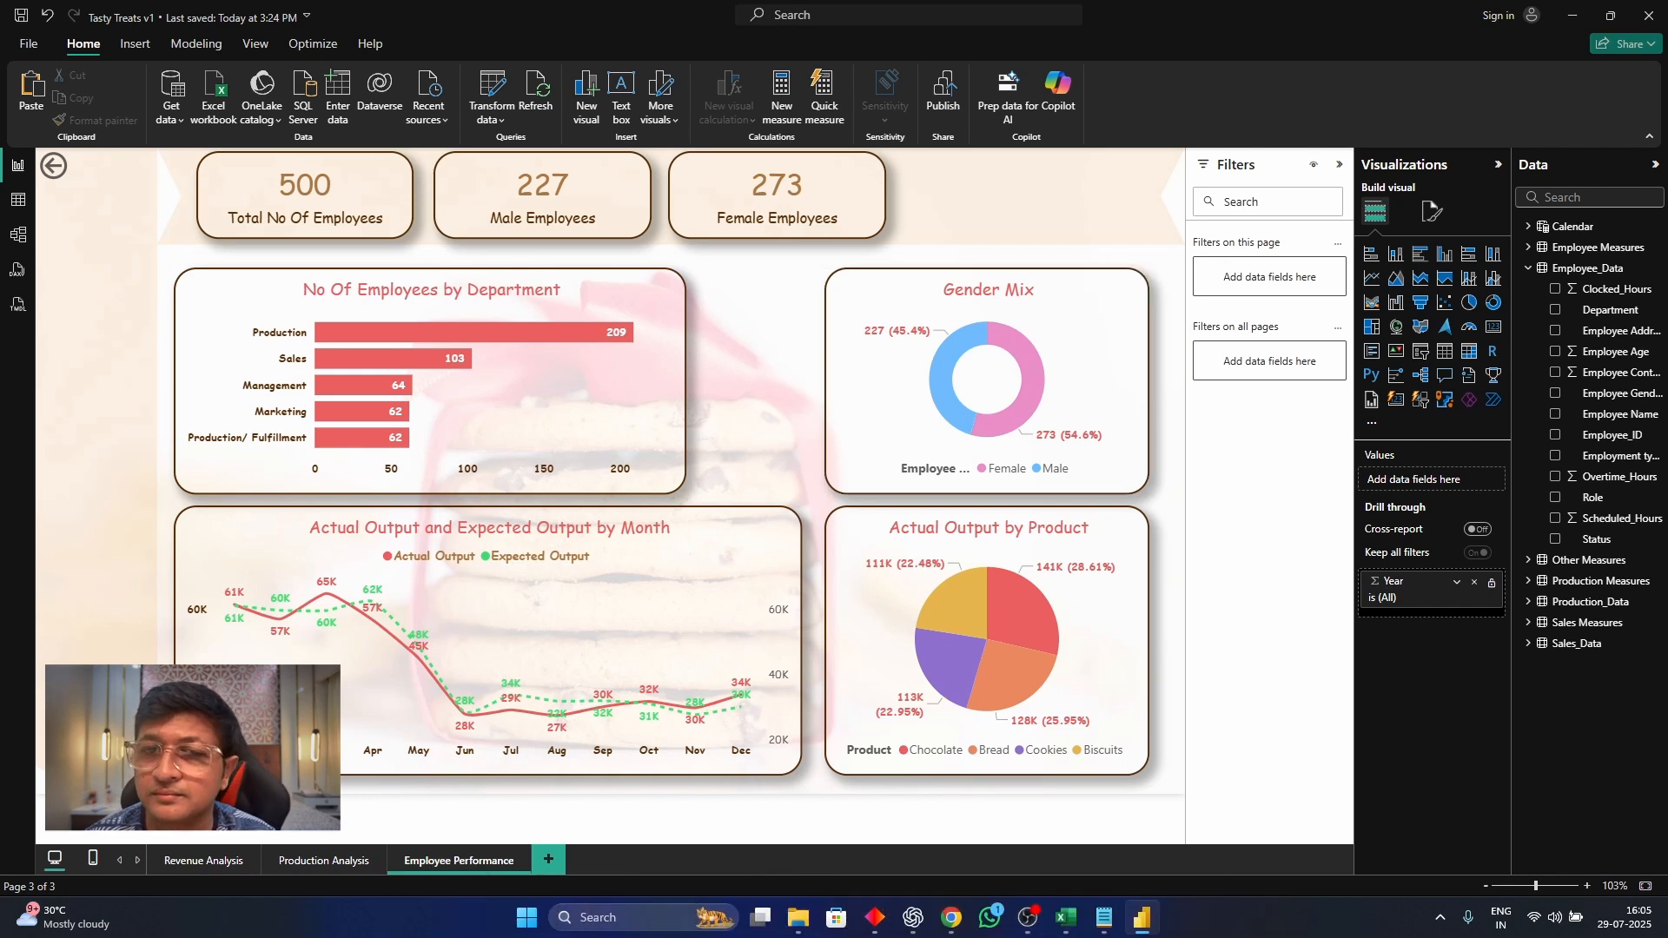
Replace the Actual Output by Product pie chart's fields with Status as the legend and the count of Status as values
left_click(856, 534)
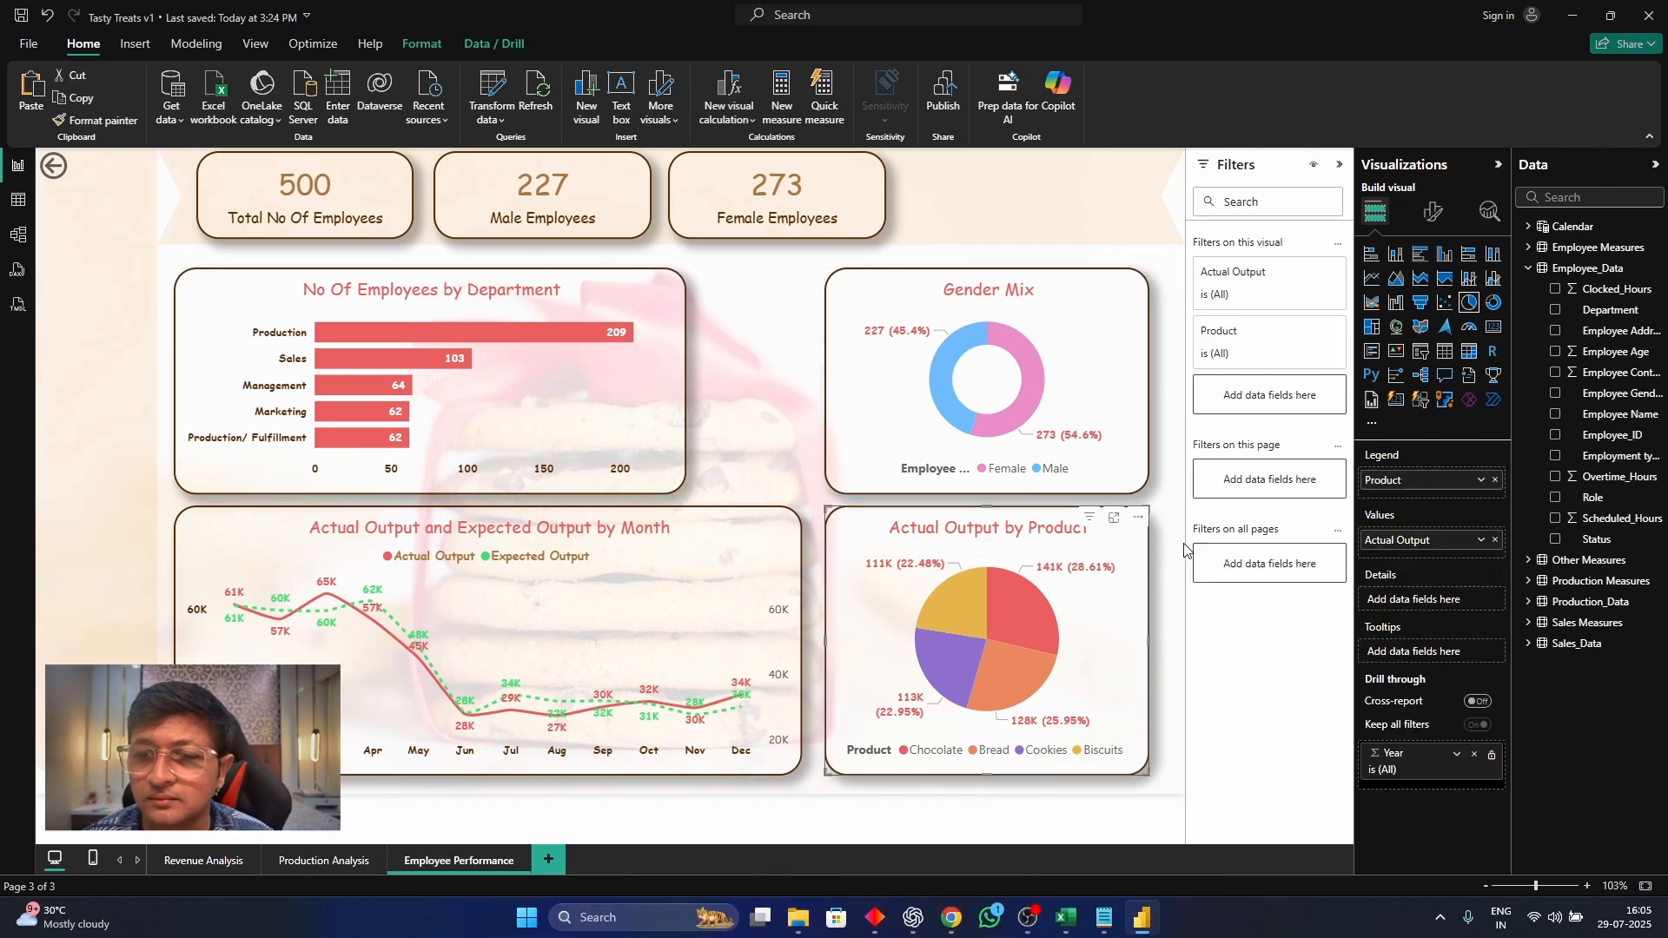
left_click(1496, 479)
left_click(1496, 539)
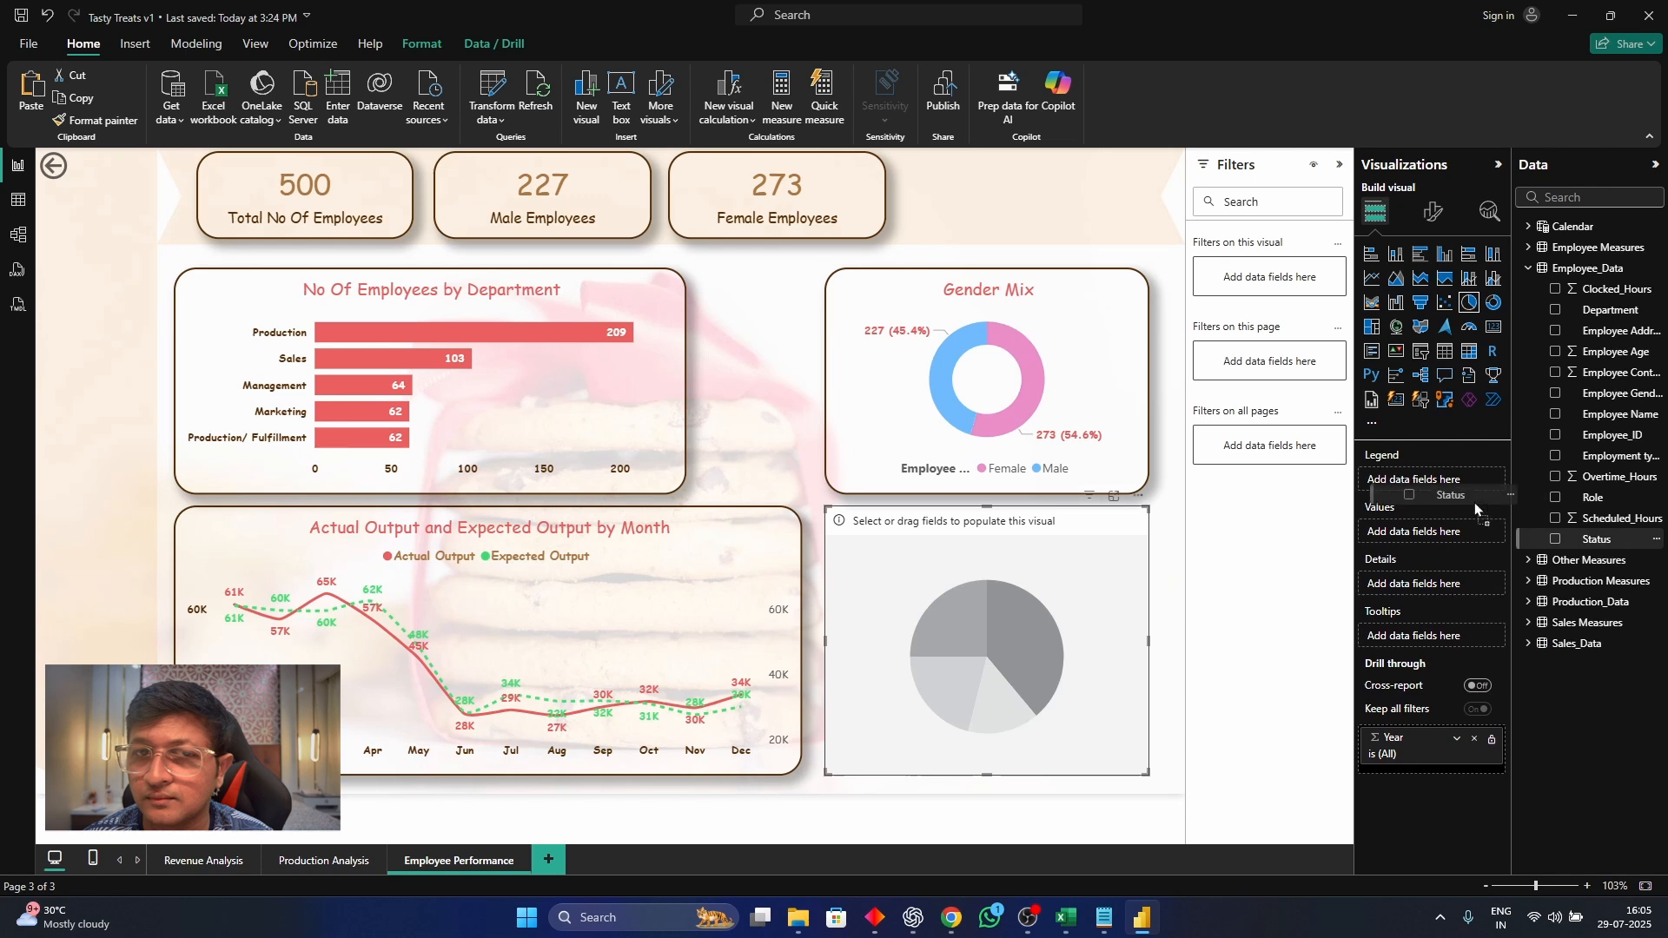
left_click_drag(1474, 502, 1468, 483)
left_click_drag(1594, 539, 1484, 543)
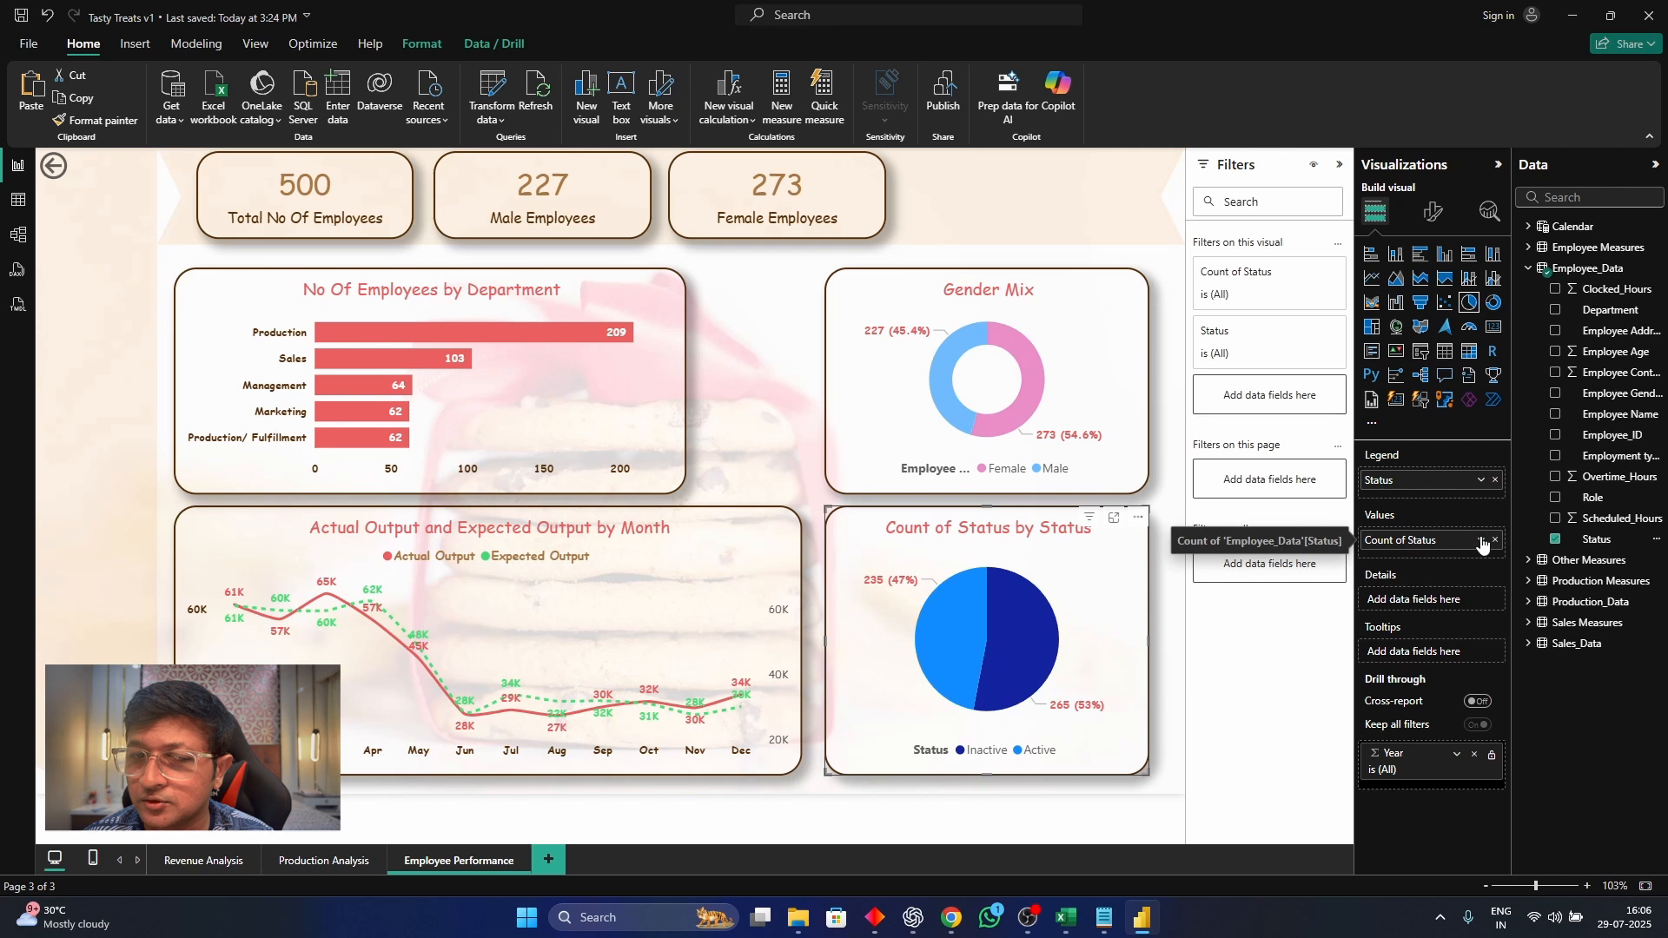
Set the status pie chart's title to "Active Vs Inactive Employees"
left_click(1434, 212)
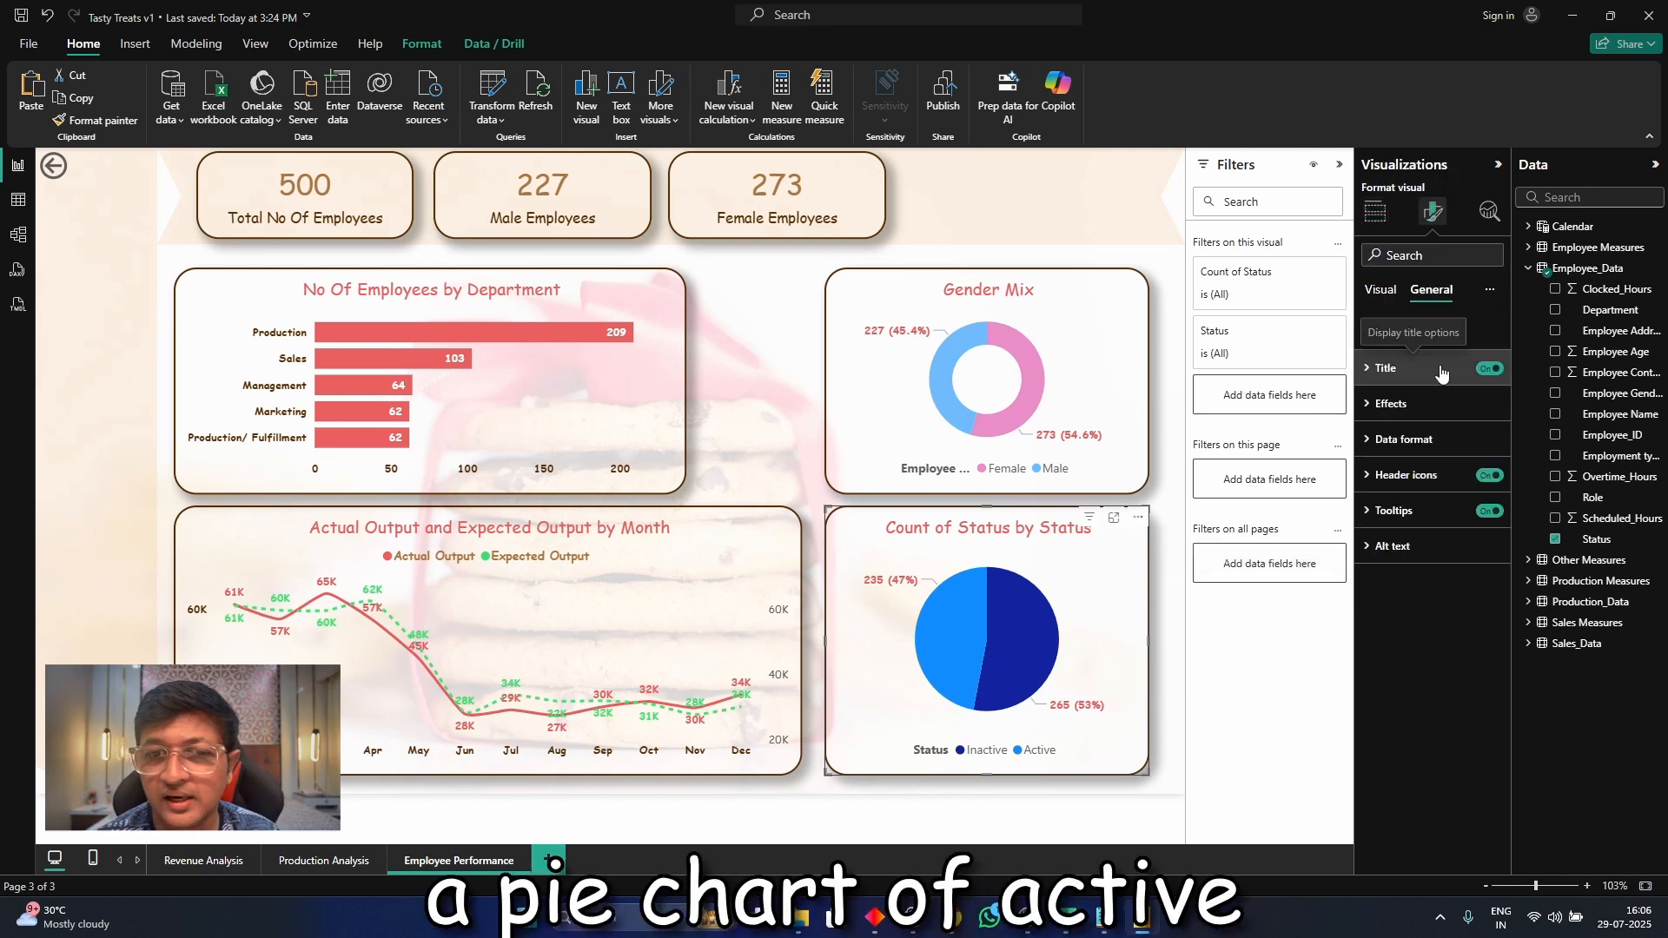
left_click(1443, 374)
left_click(1460, 455)
key("ctrl+a")
type("Acti")
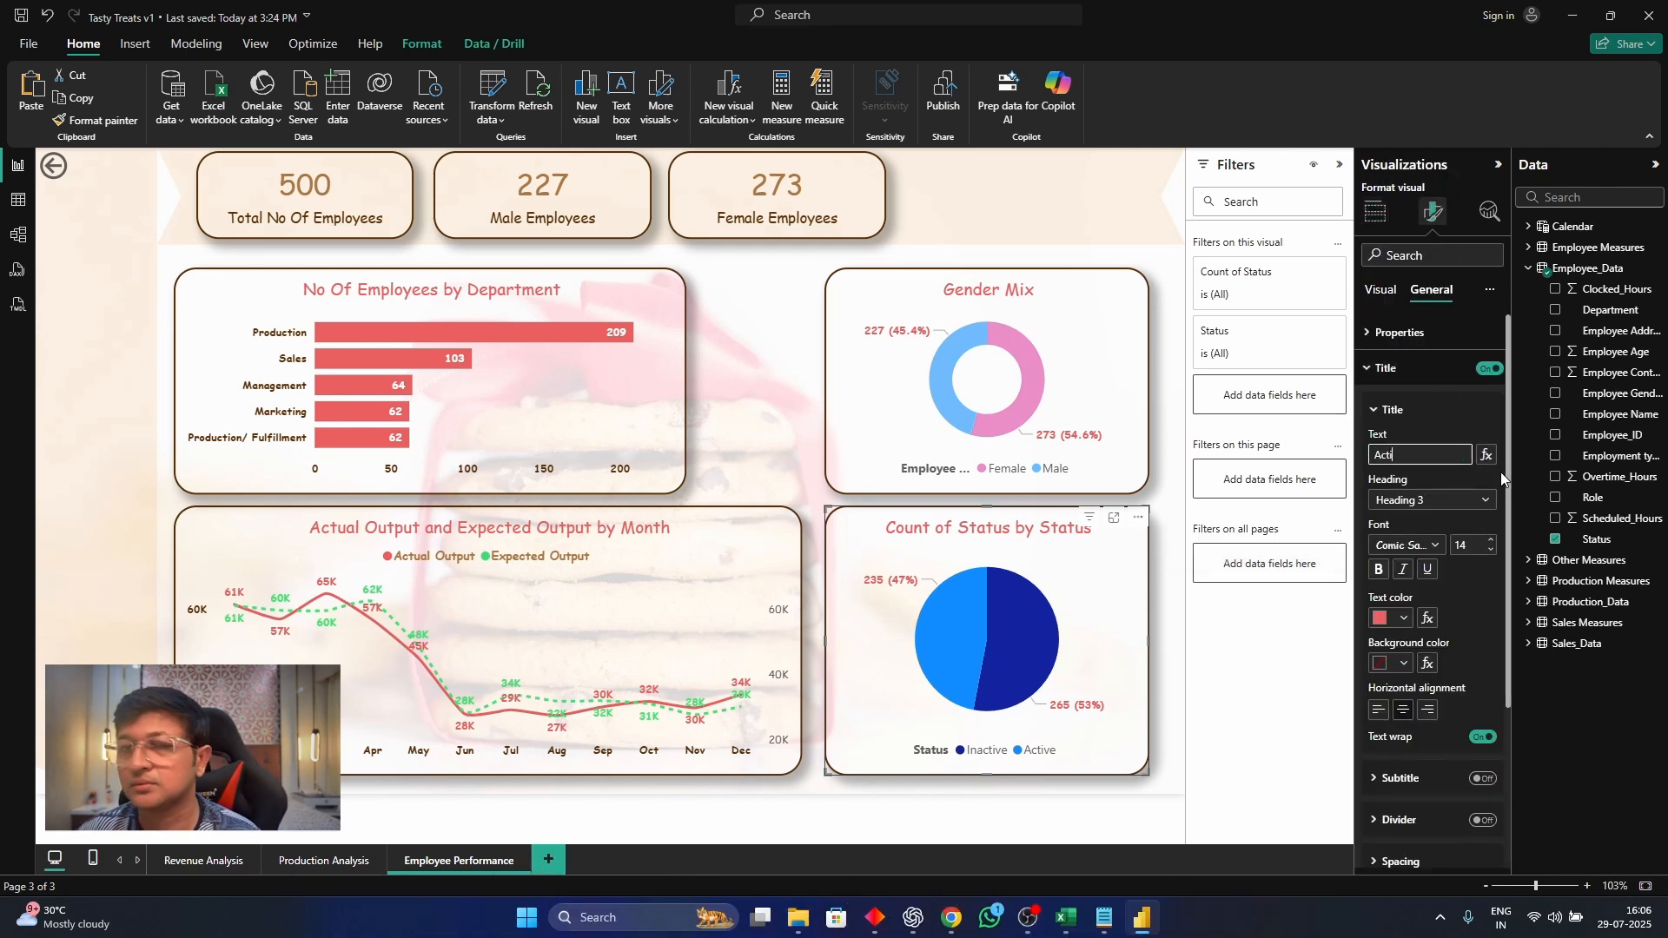
type("ve Vs Inactive")
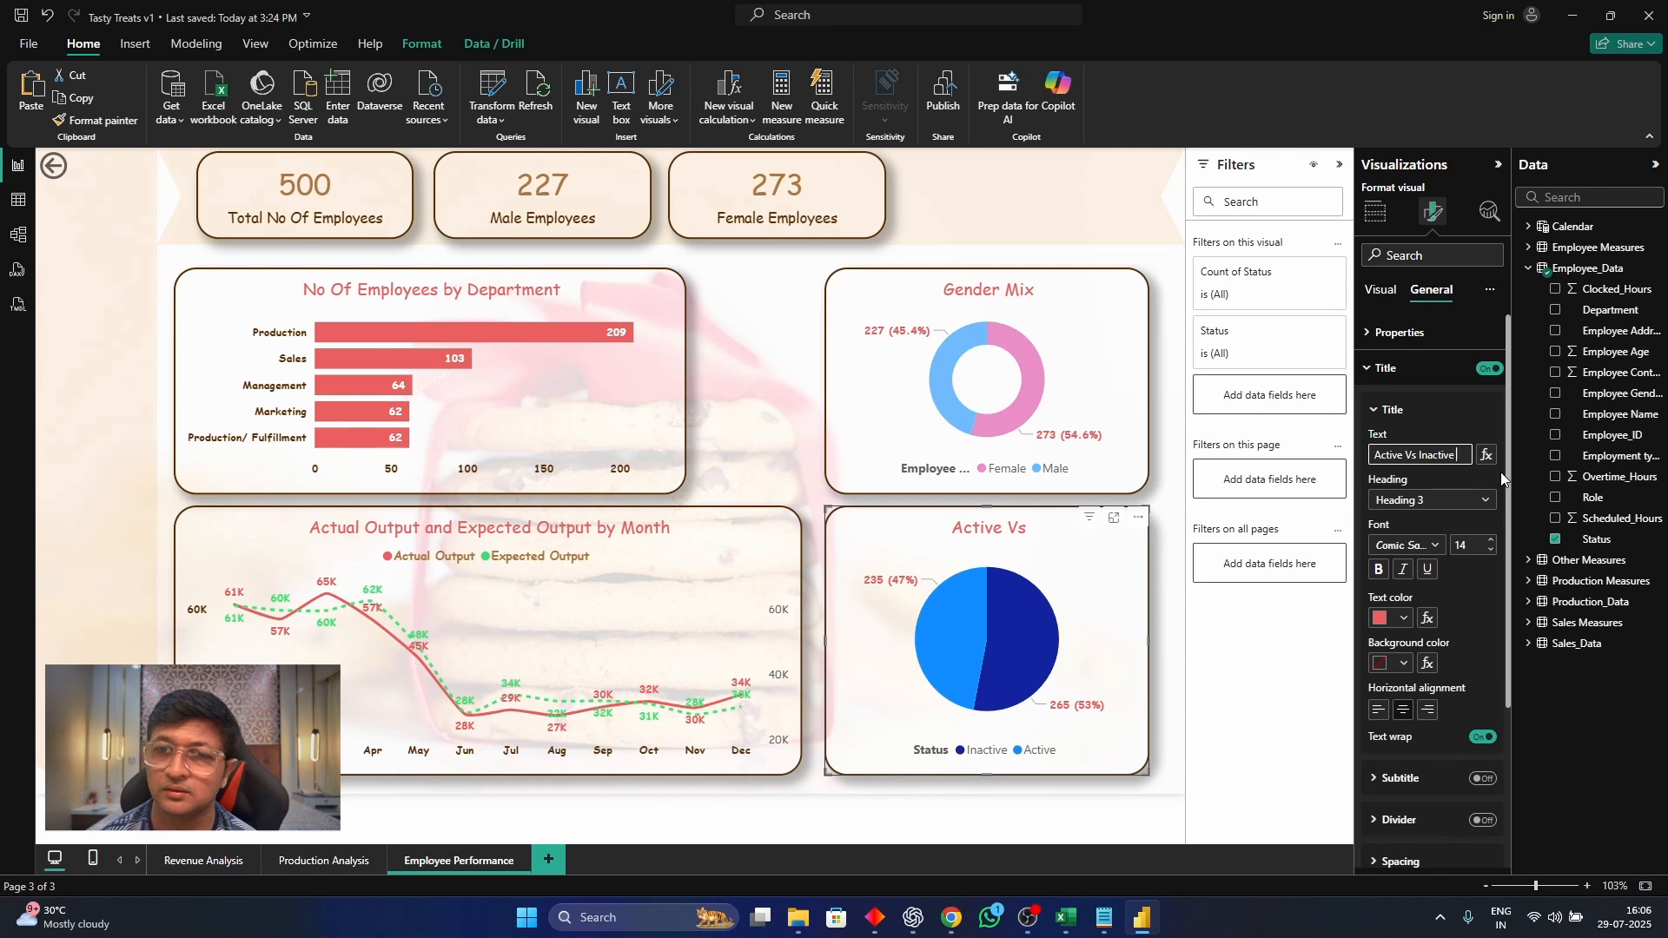
type(" Employees")
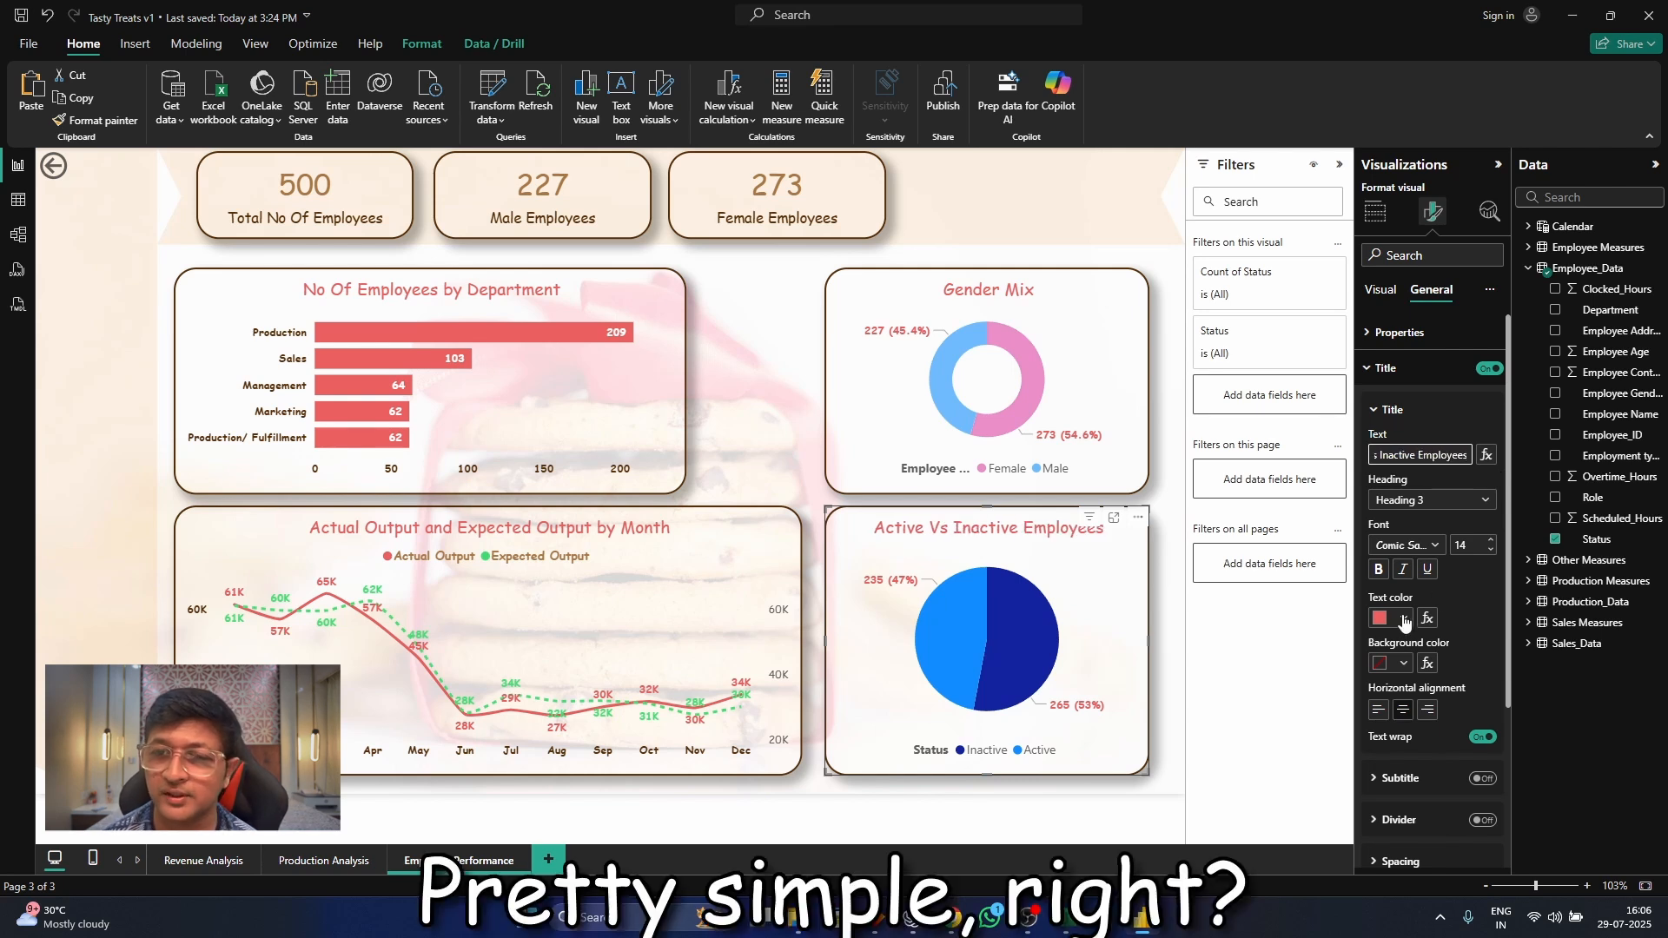
Set the Inactive slice's color in the Active Vs Inactive Employees pie chart to hex #E4154C
left_click(1381, 289)
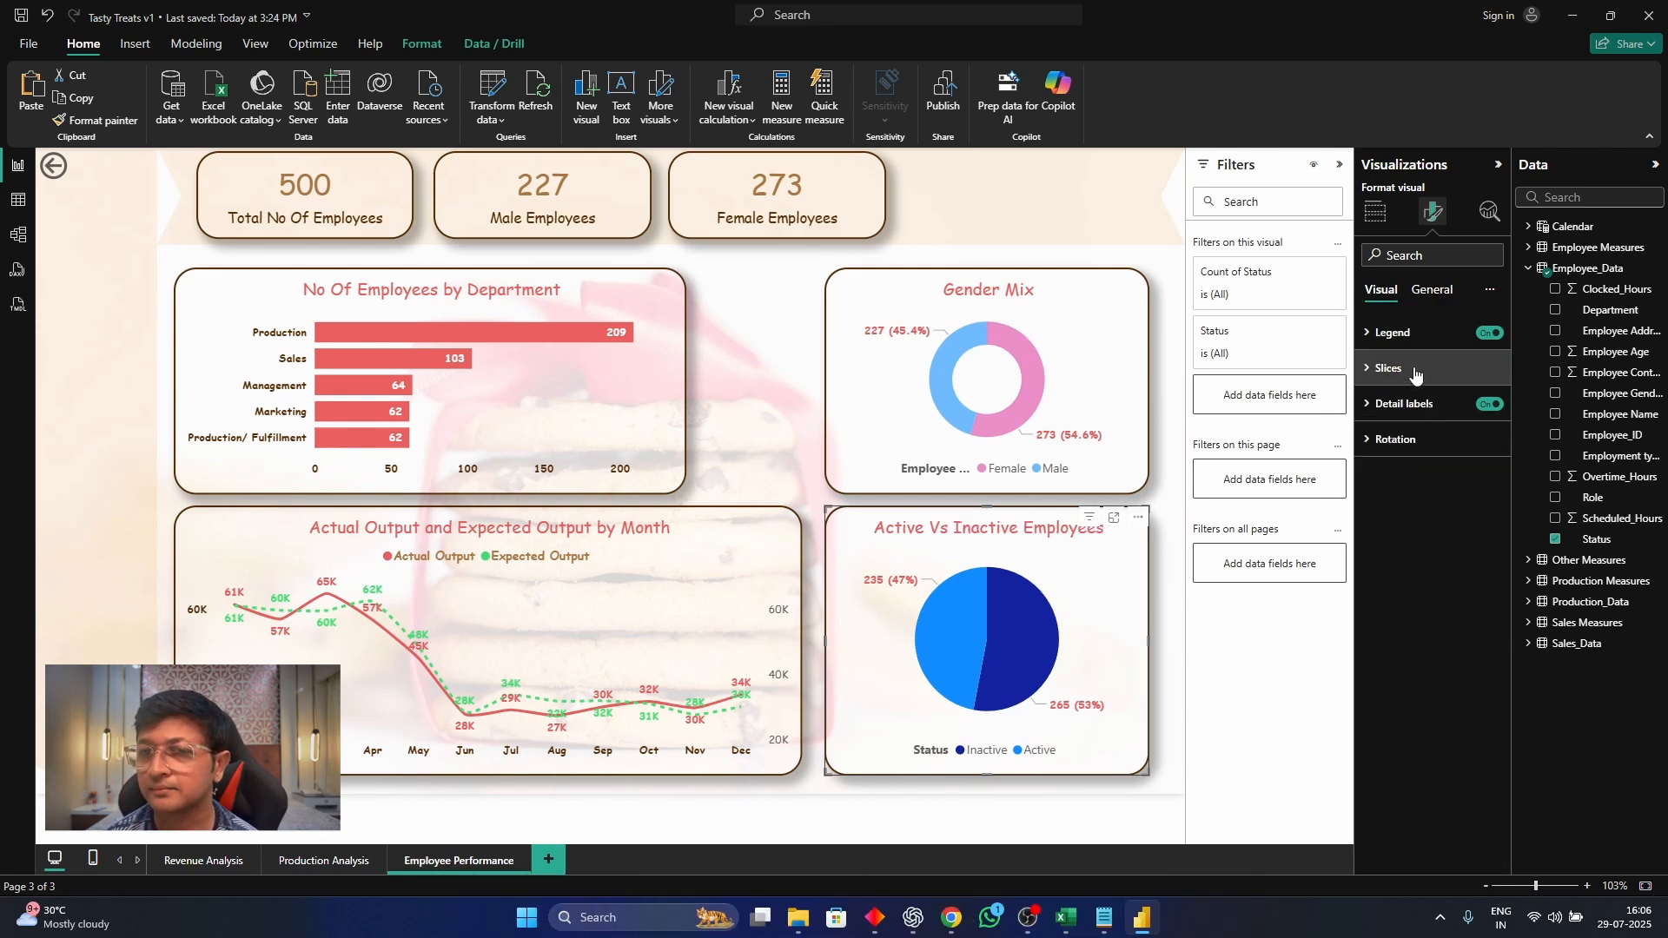
left_click(1399, 369)
left_click(1396, 497)
left_click(1403, 542)
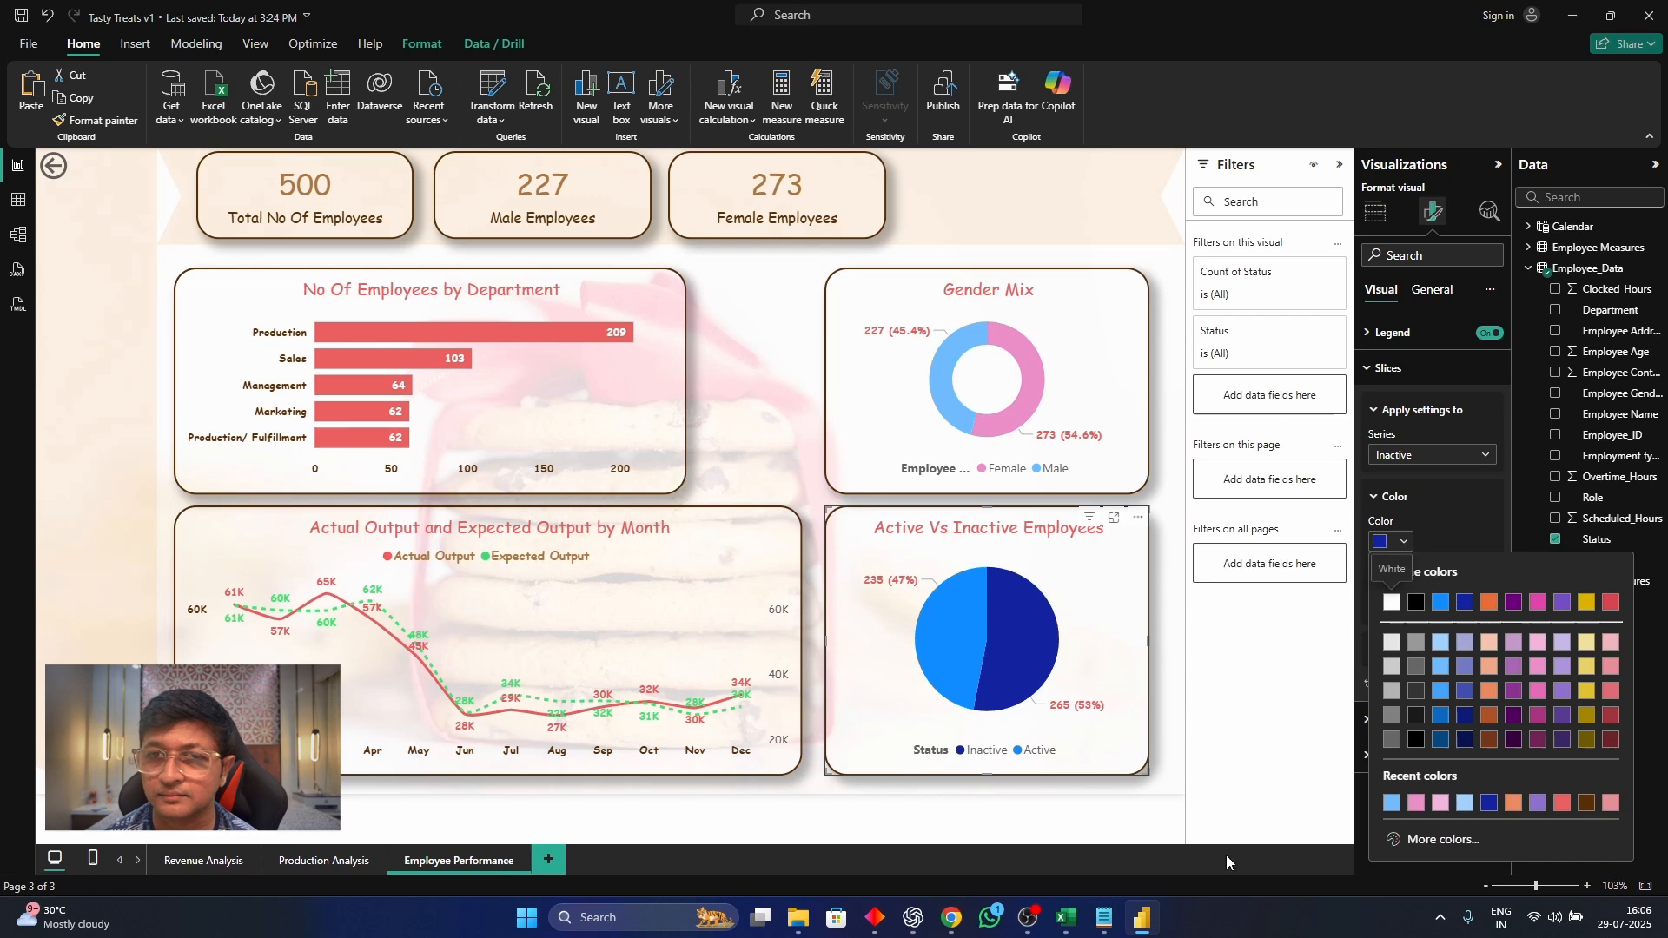
left_click(1103, 918)
left_click(1104, 918)
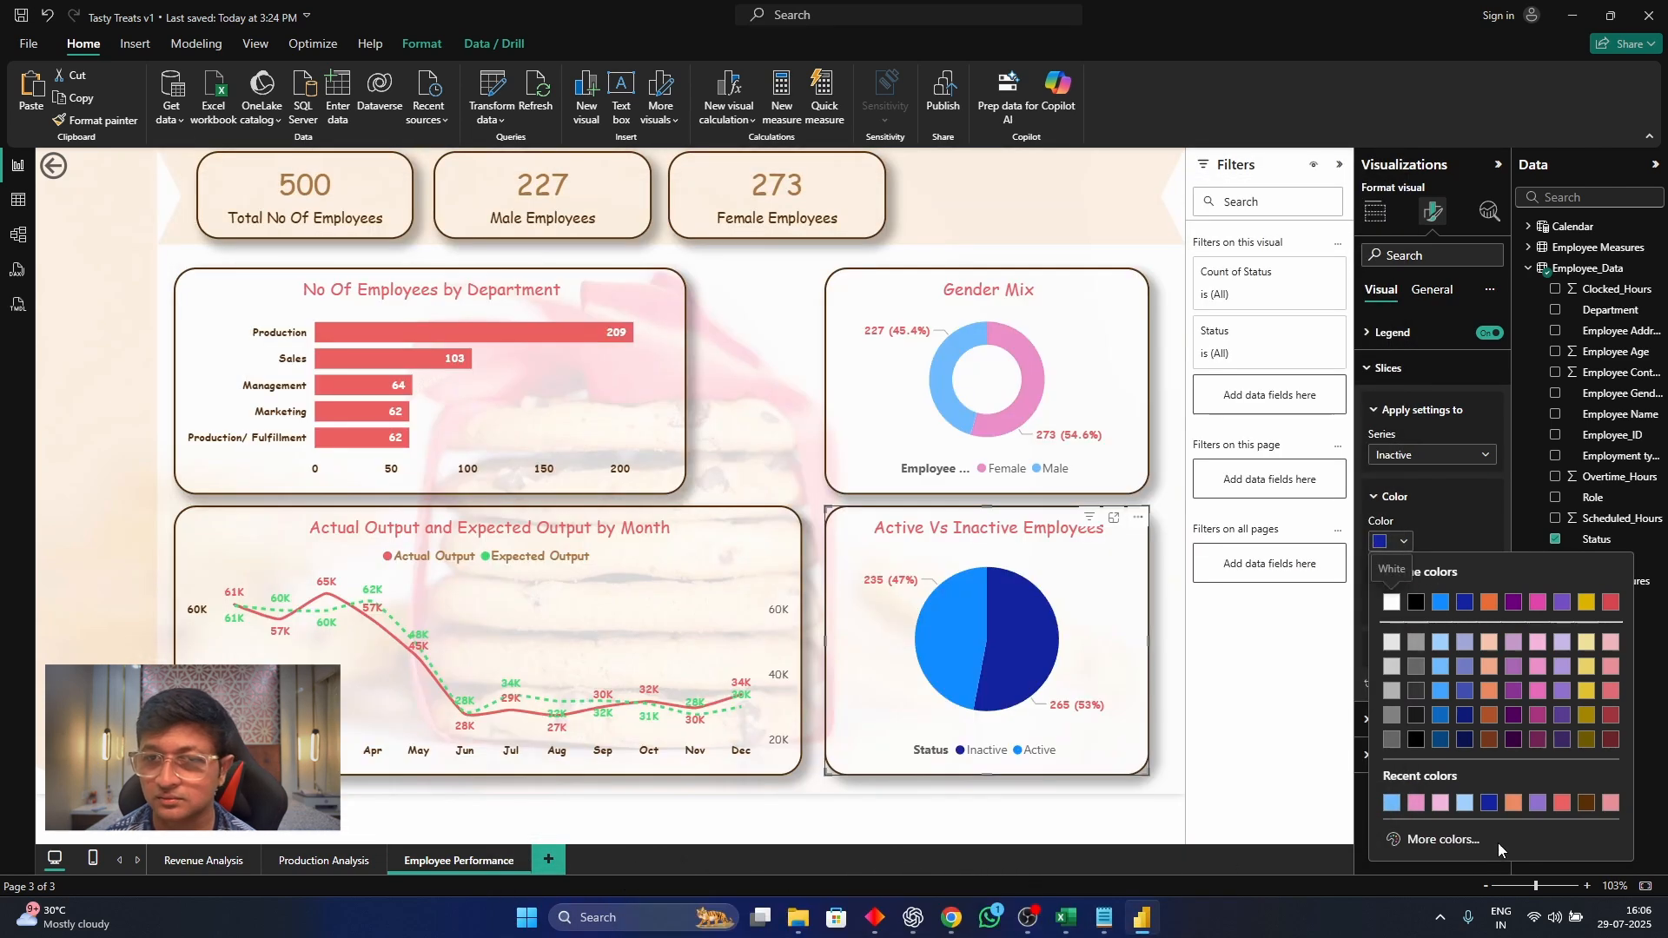
left_click(1456, 841)
type("E4154C")
key("Return")
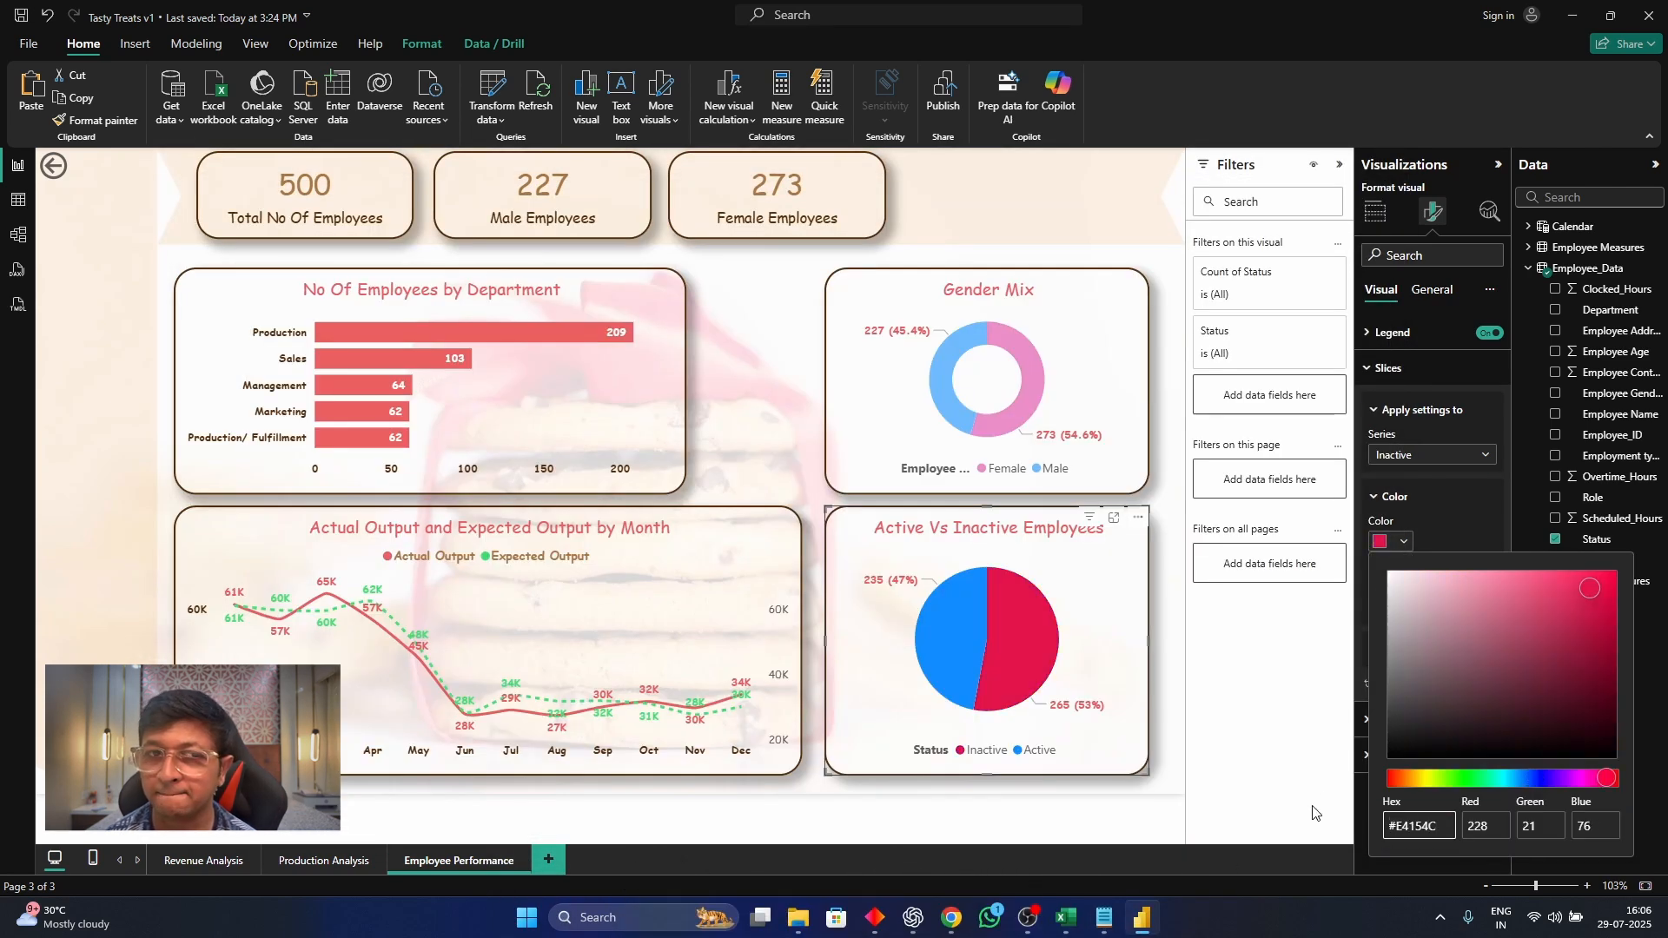
Set the Active slice's color in the status pie chart to hex 40D96F and deselect the chart
left_click(1454, 456)
left_click(1437, 518)
left_click(1392, 541)
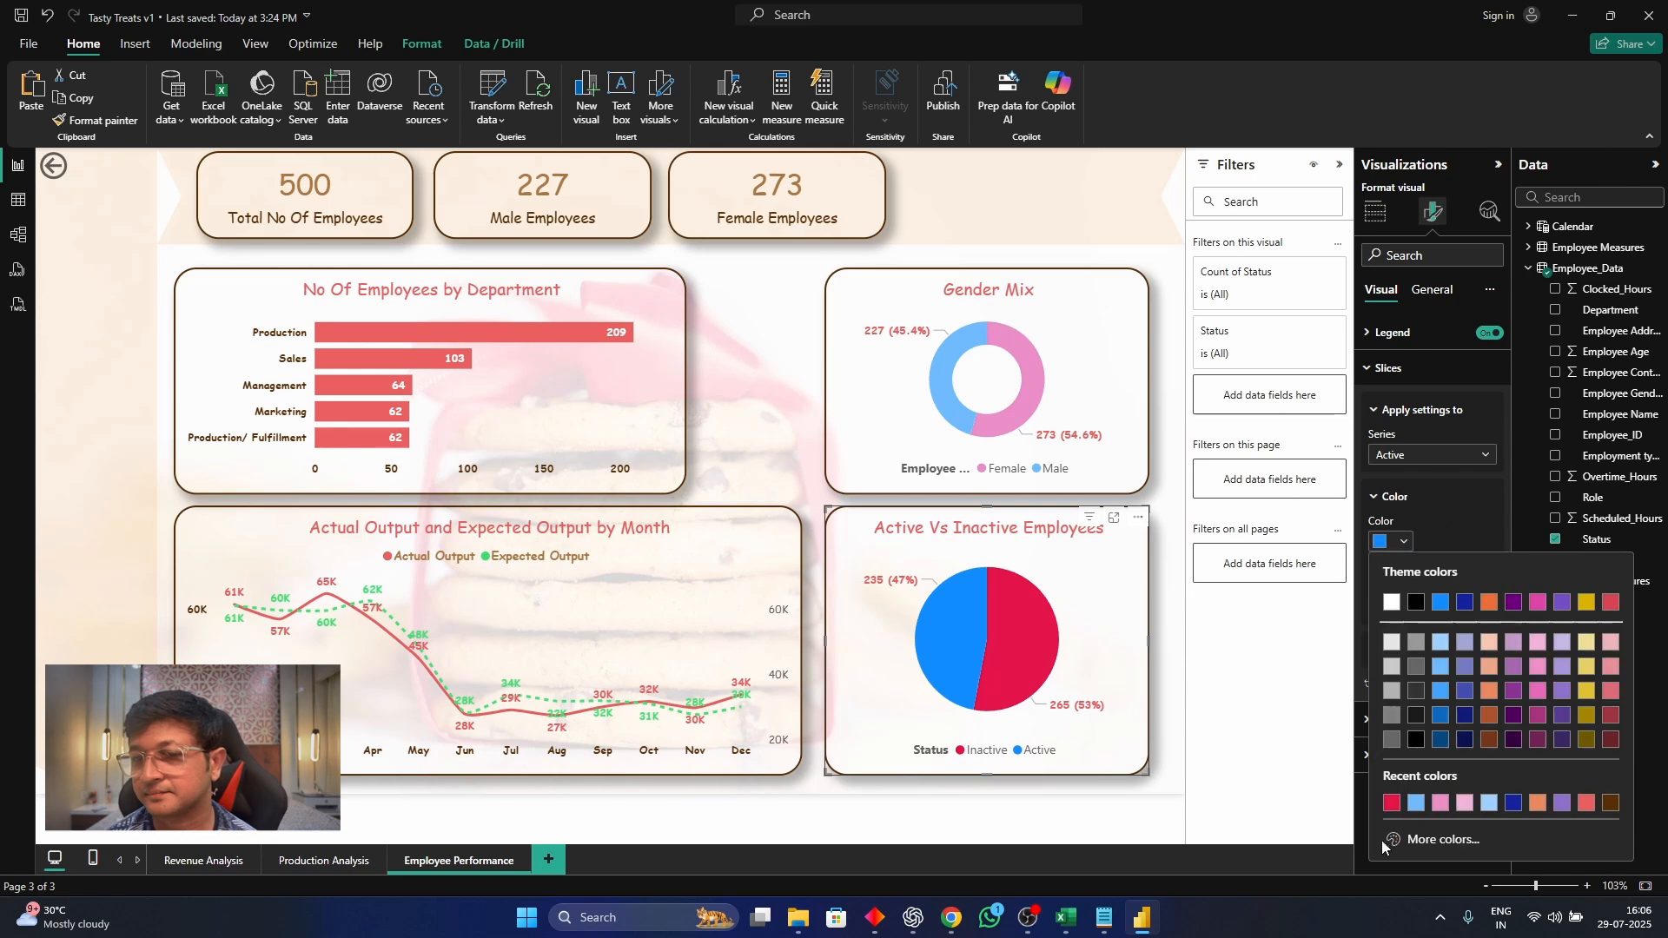
left_click(1103, 918)
key("alt+Tab")
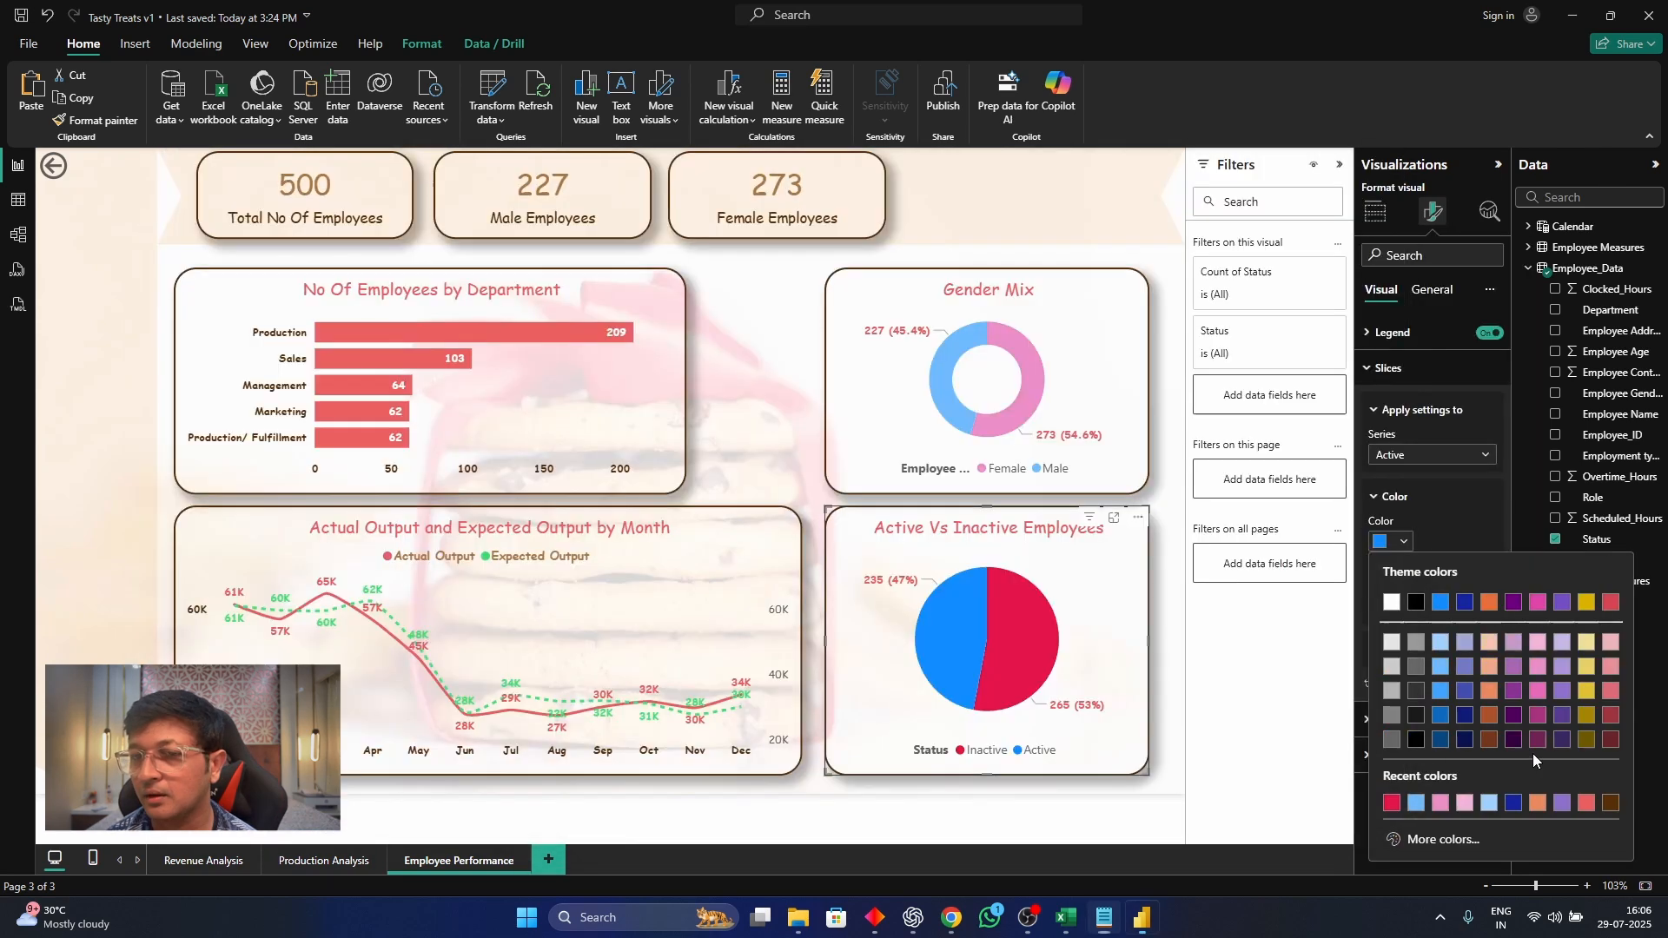
left_click(1443, 839)
type("40D96F")
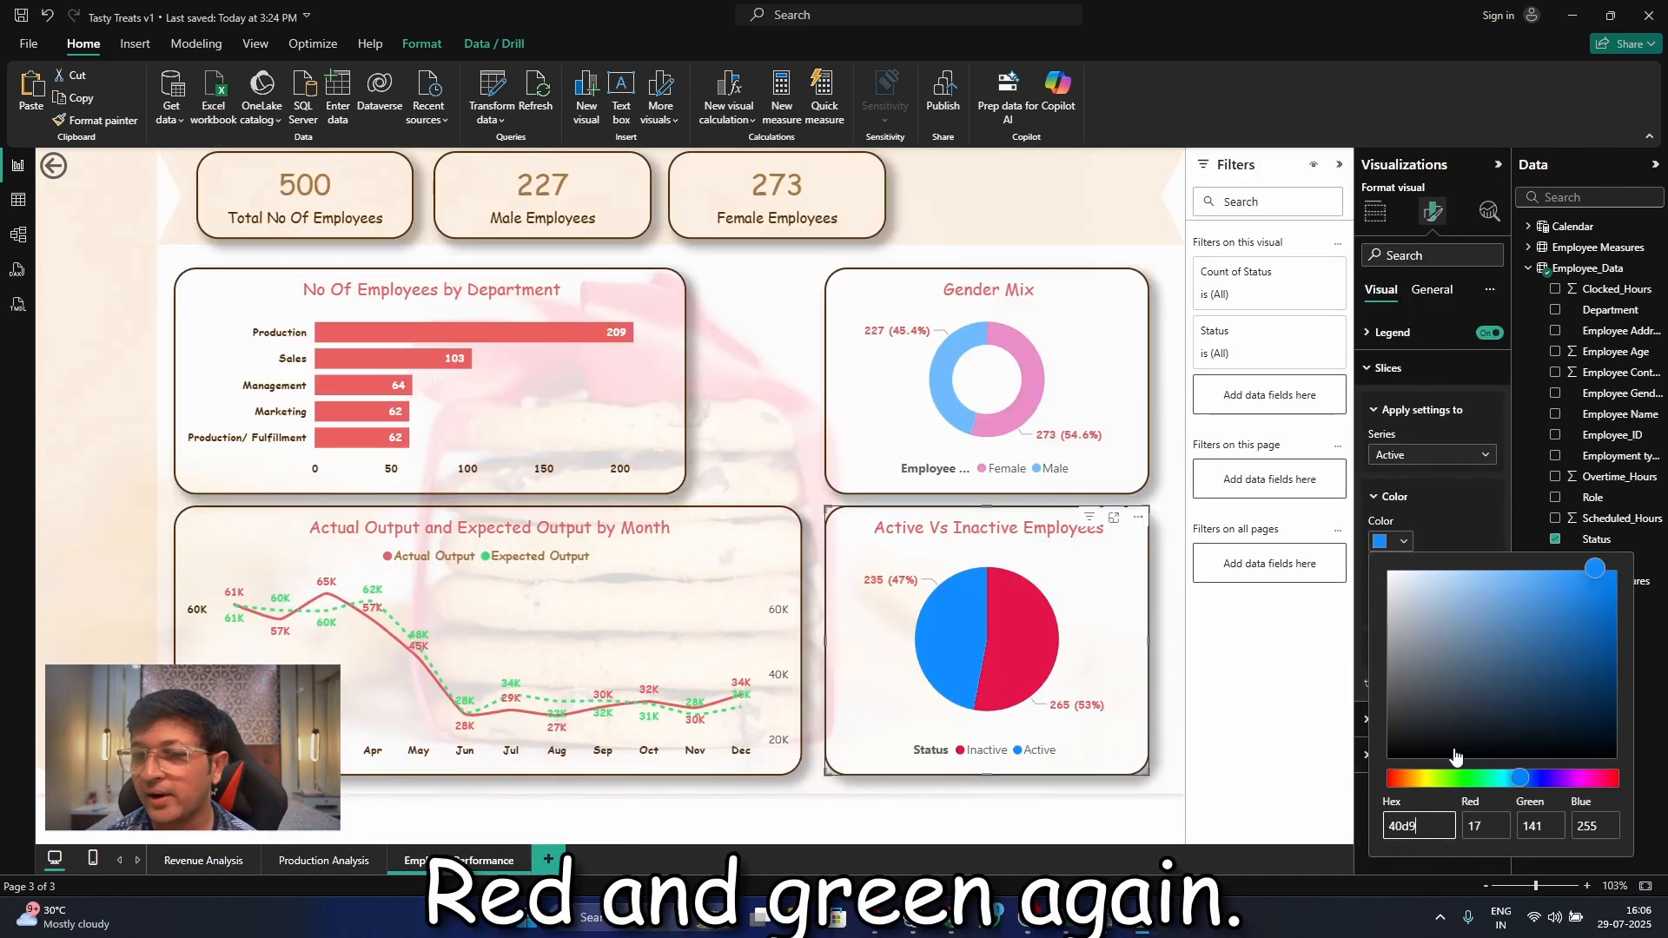
key("Return")
left_click(1153, 728)
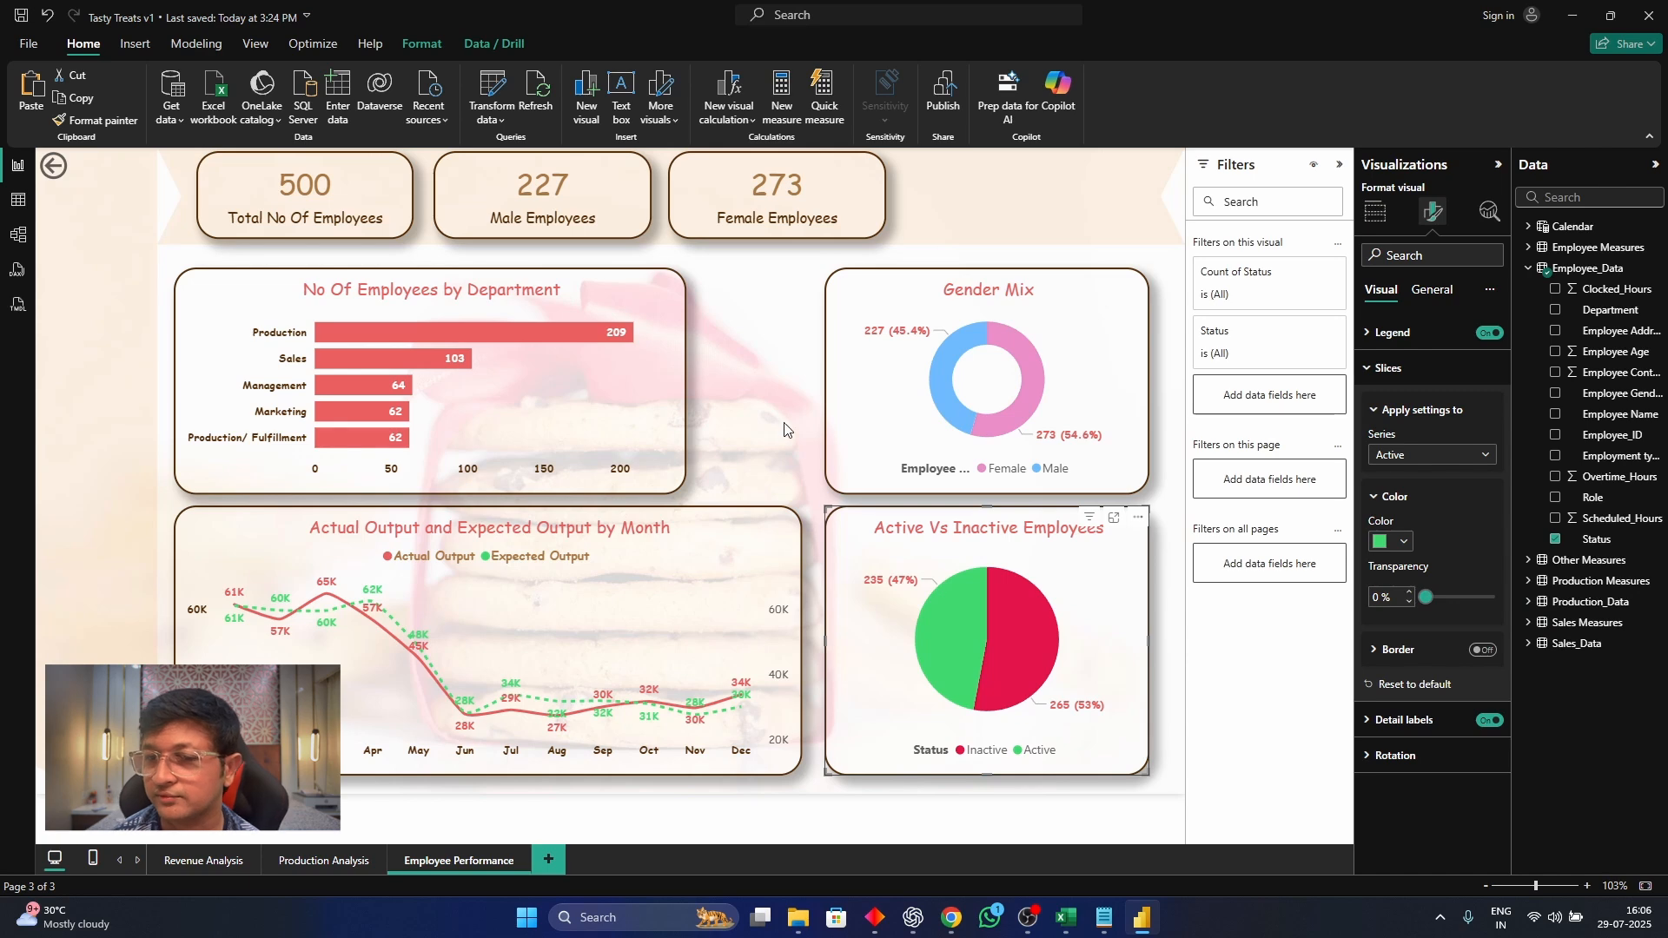
mouse_move(839, 429)
left_mouse_down()
mouse_move(745, 429)
mouse_move(839, 429)
left_mouse_up()
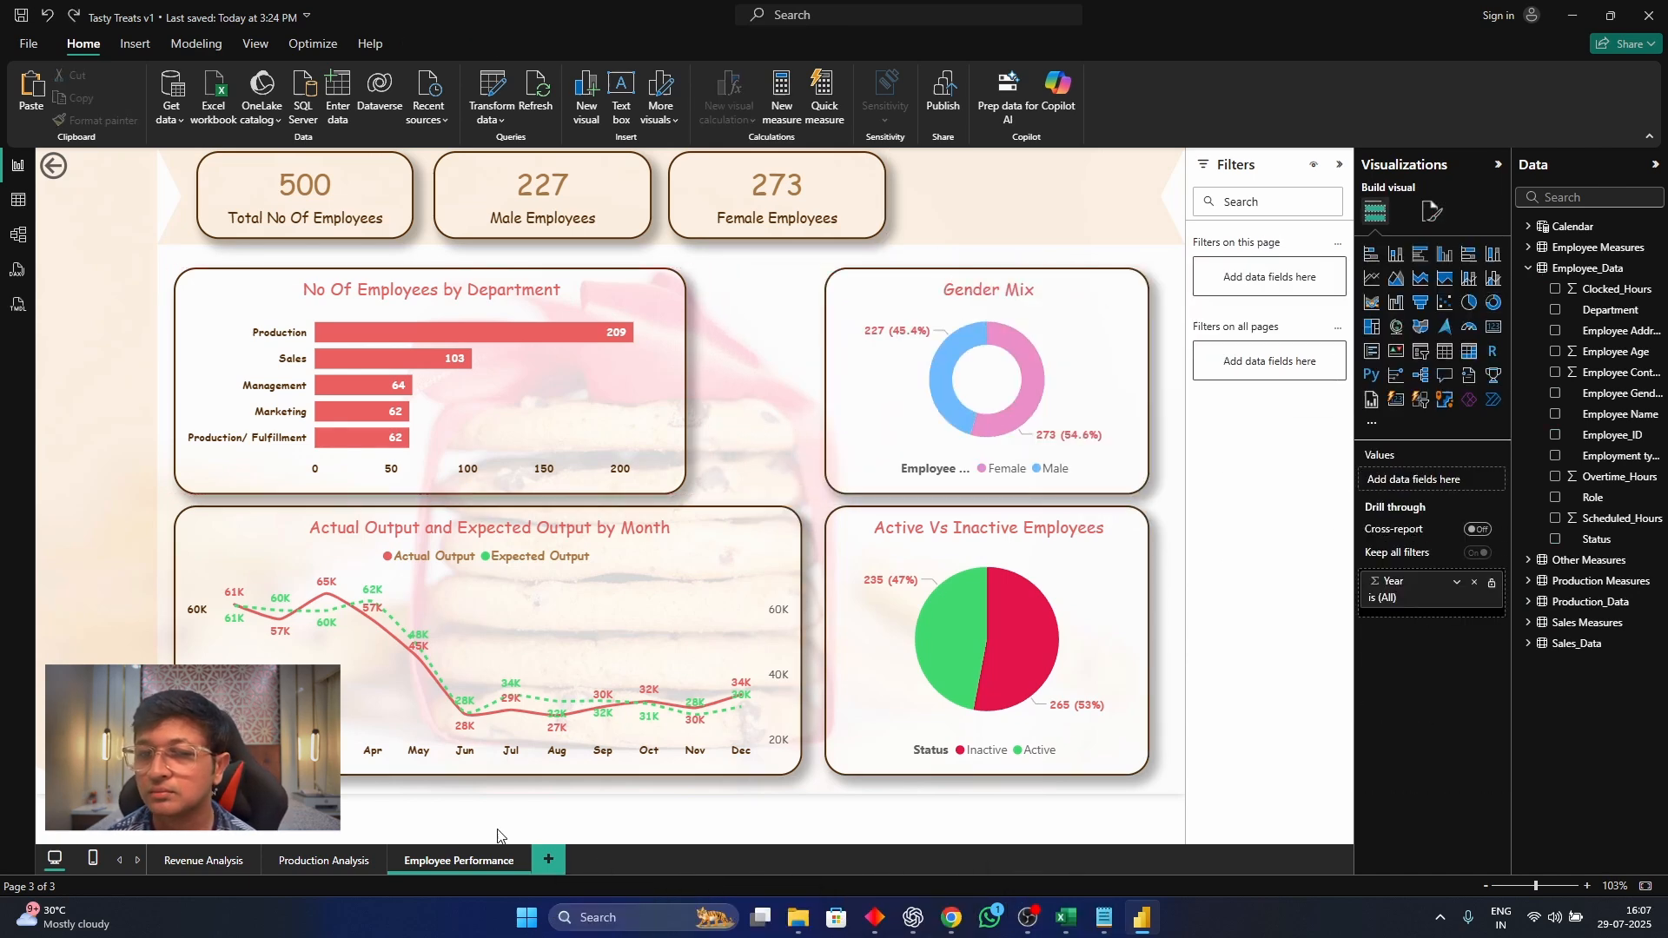
Copy the Year slicer from the Production Analysis page to the Employee Performance page without syncing it
left_click(323, 860)
left_click(924, 189)
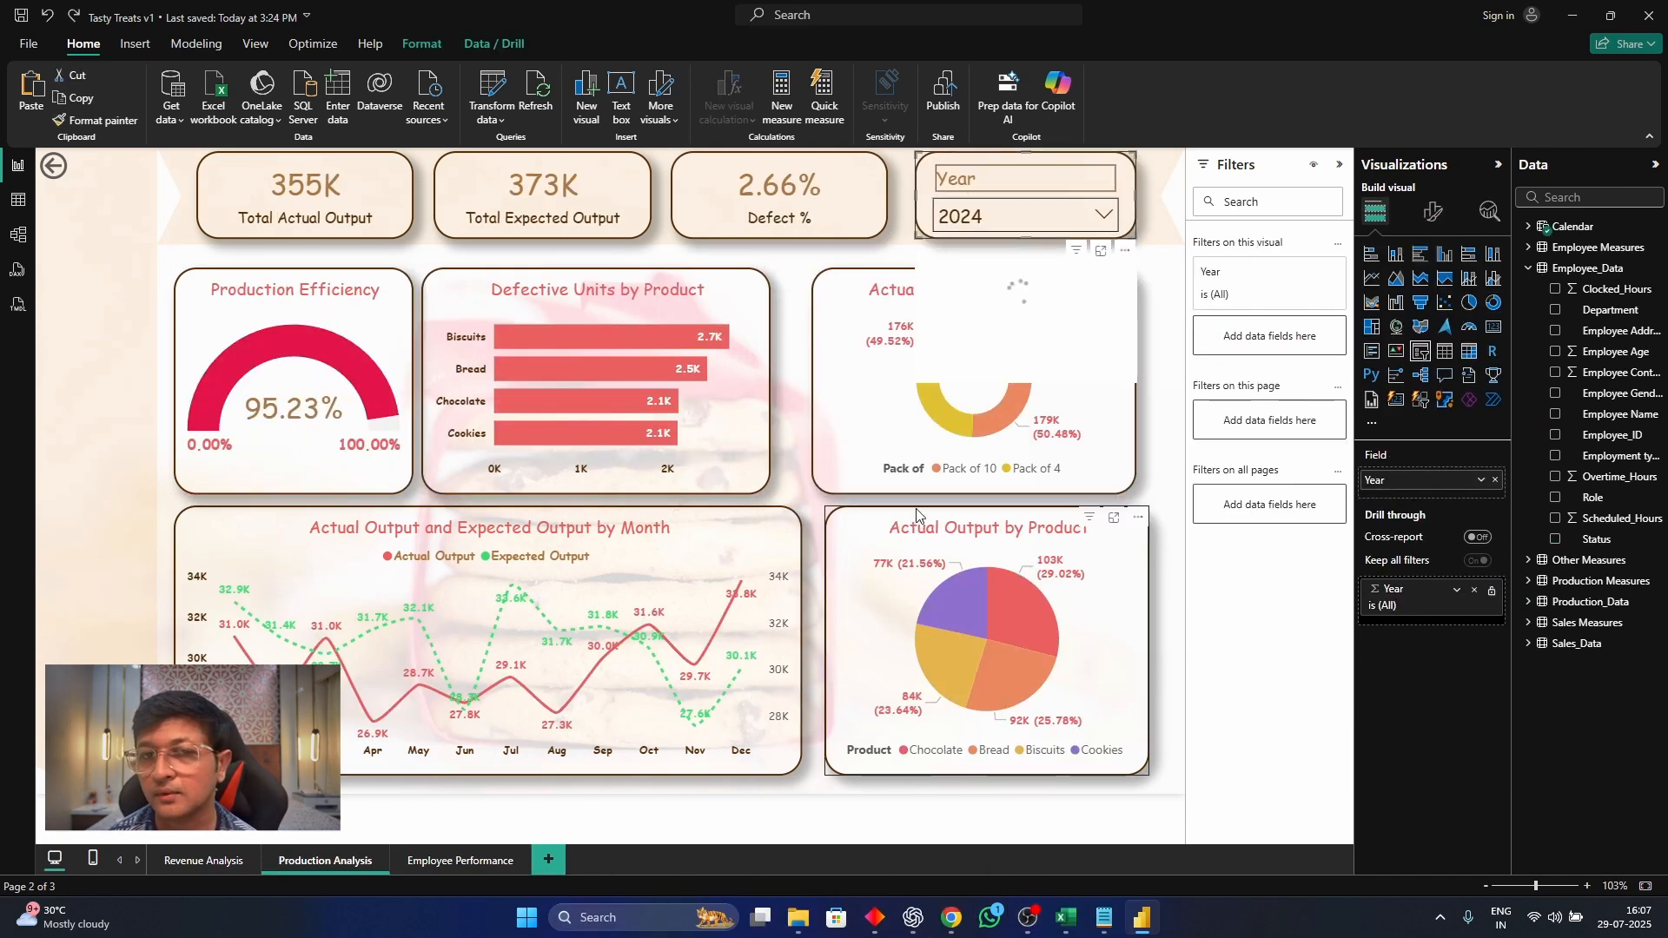
left_click(460, 860)
key("ctrl+v")
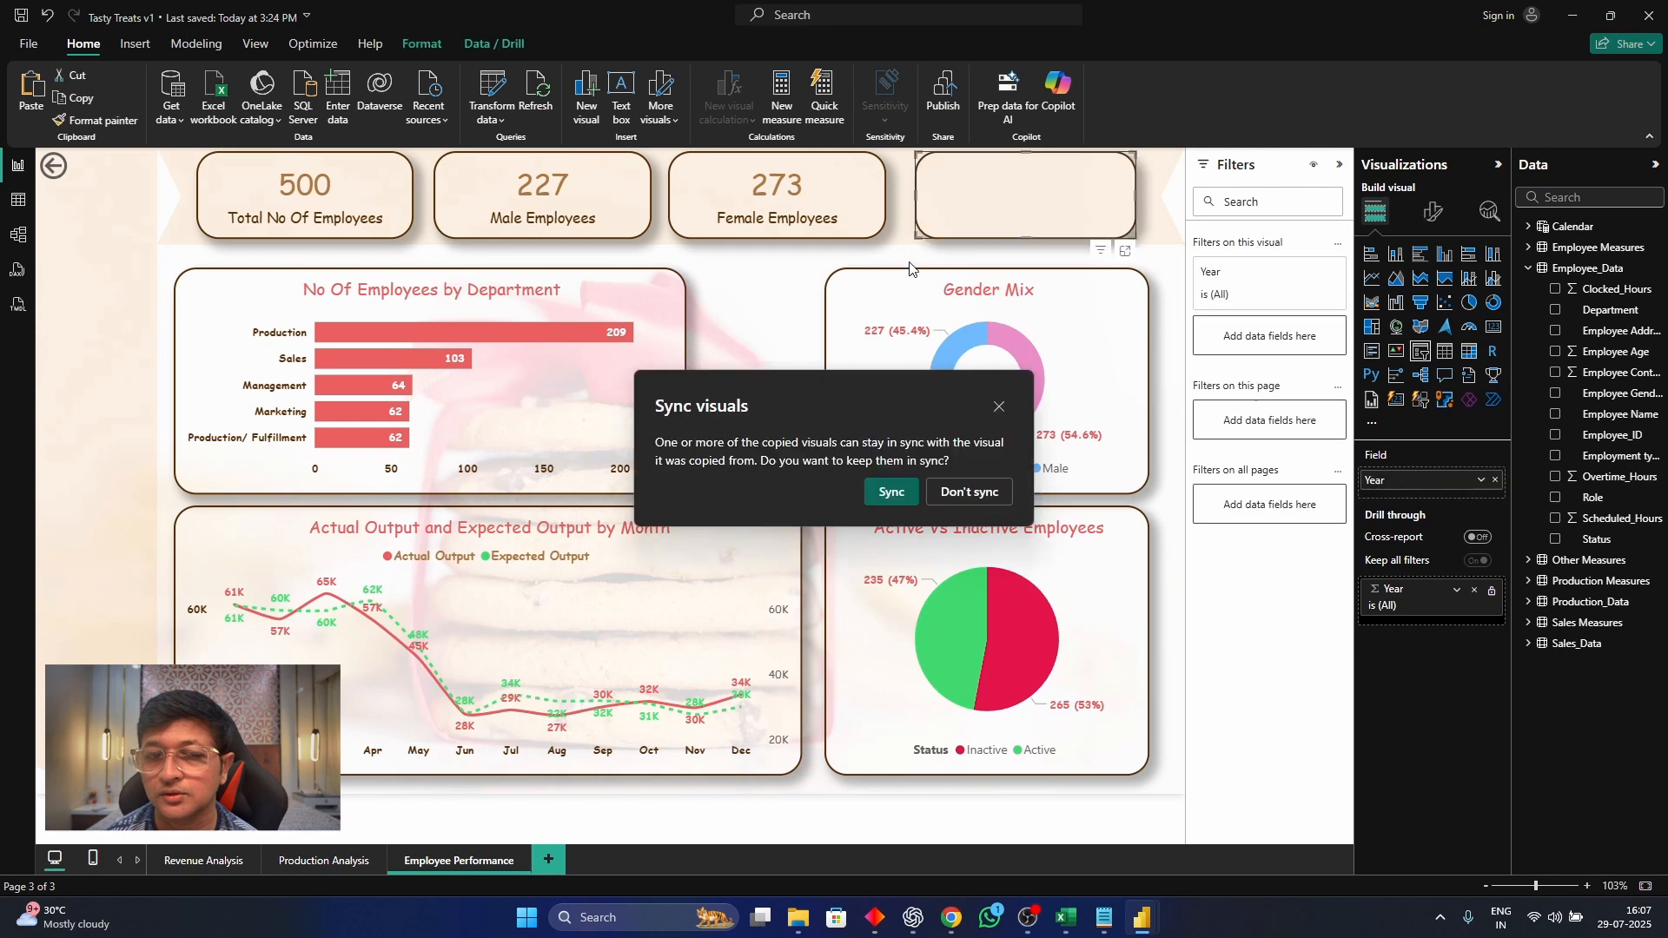
left_click(959, 499)
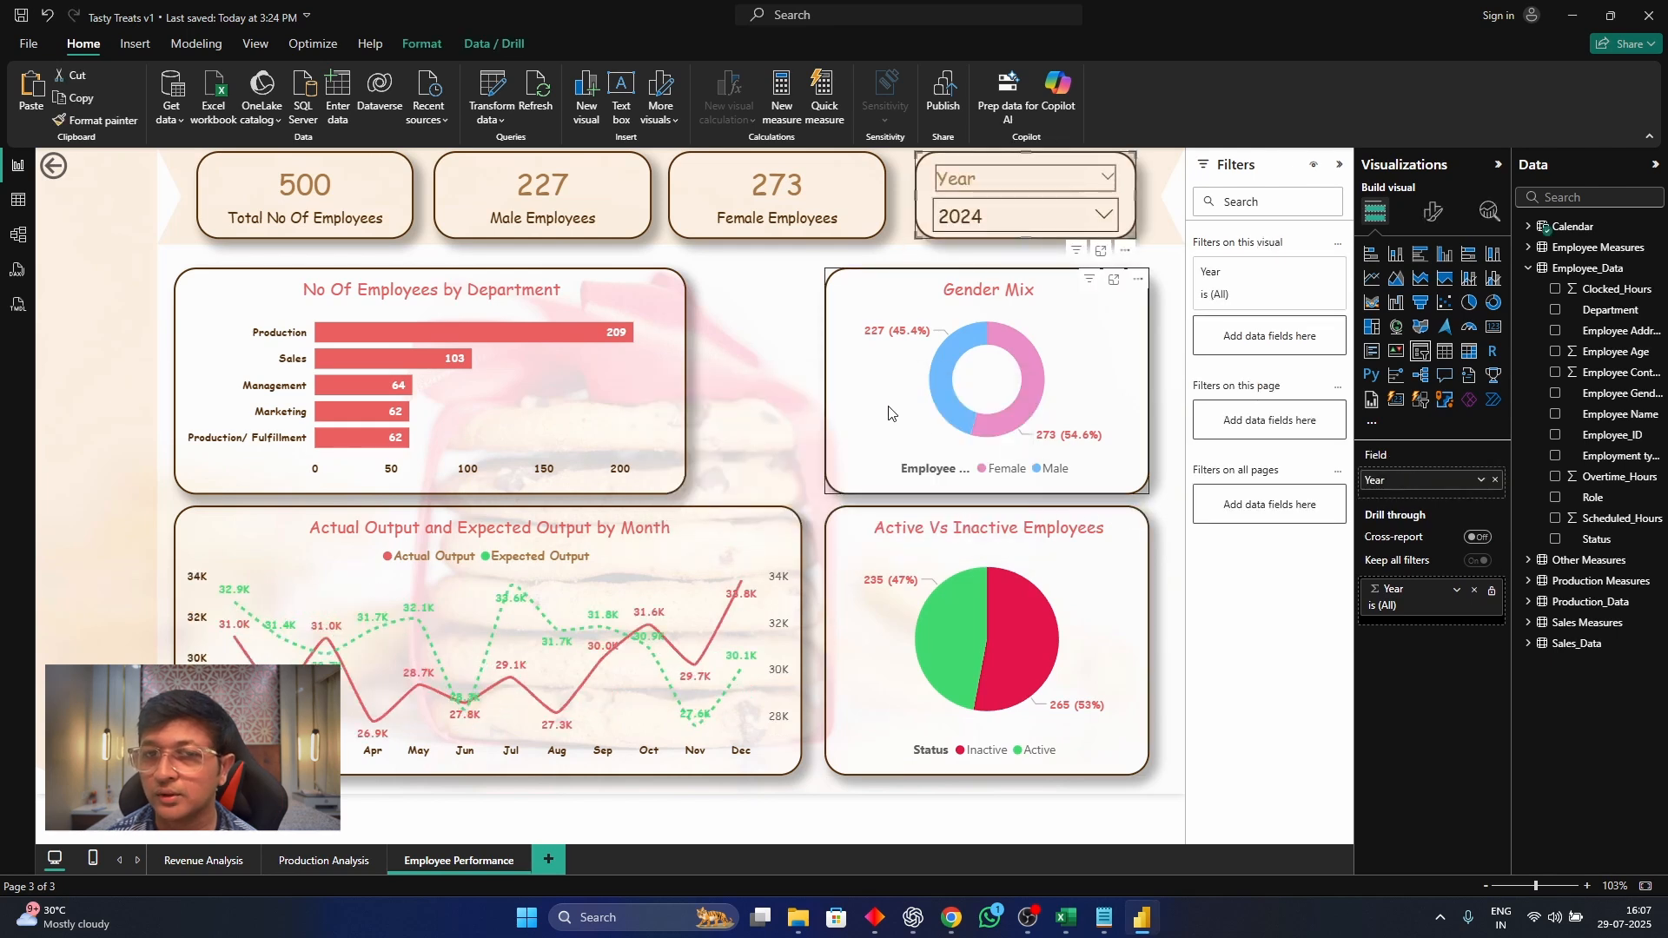
Replace the copied slicer's Year field with Role and check its list of selectable roles
left_click(1495, 479)
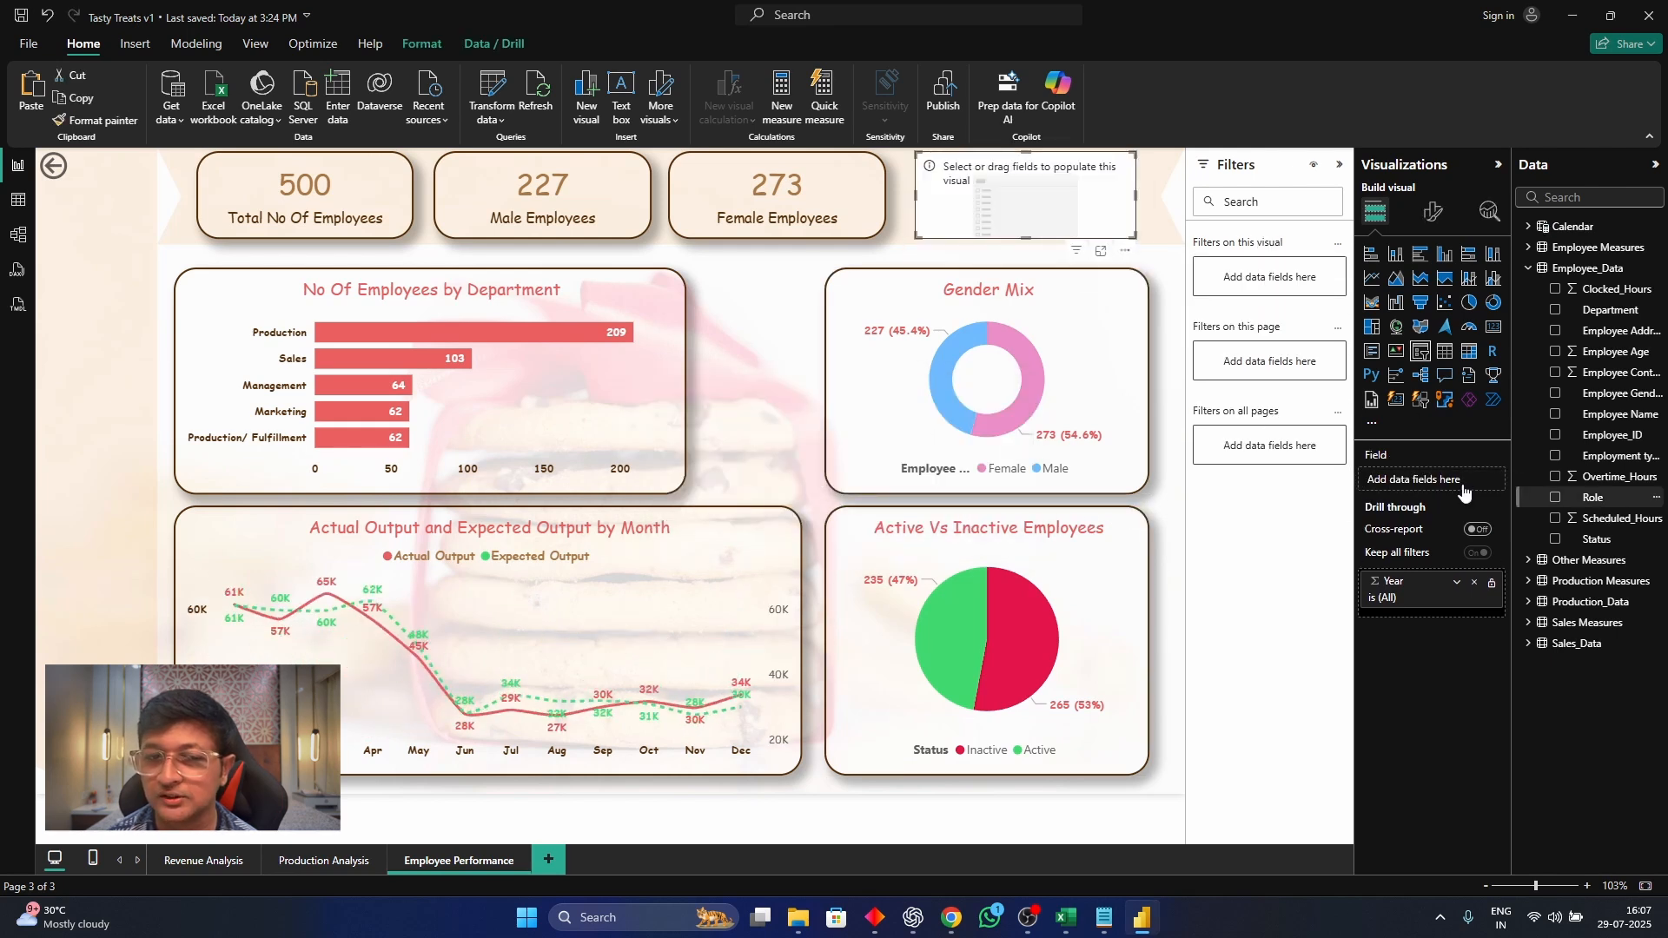
left_click_drag(1464, 492, 1464, 488)
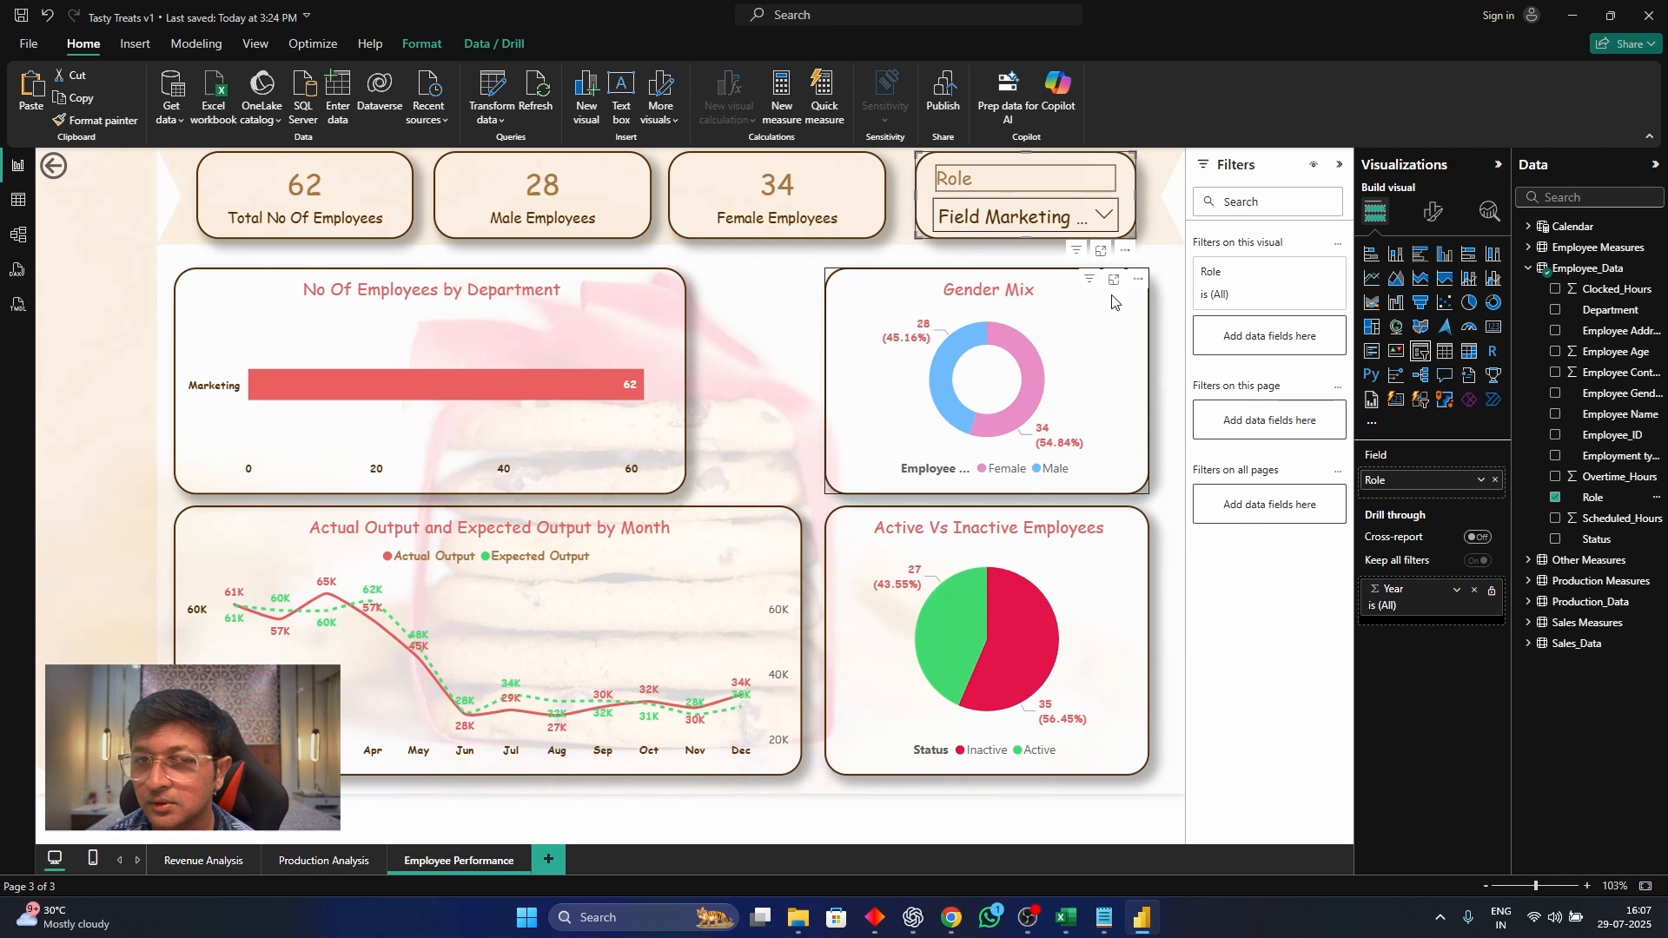
left_click(1107, 219)
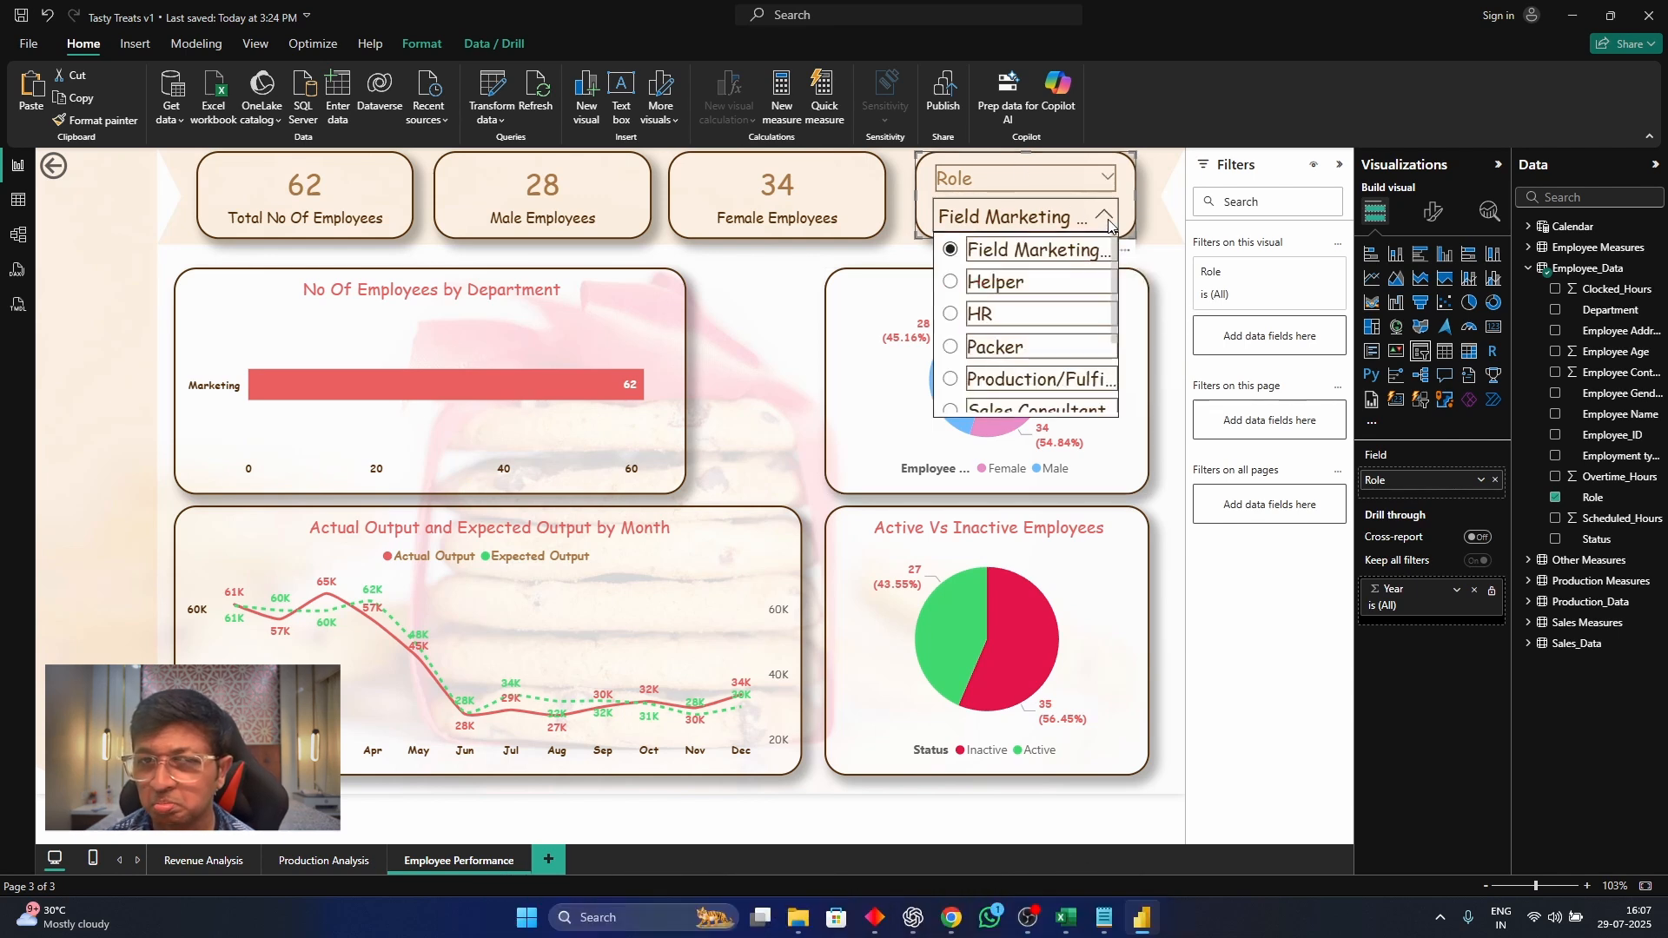
left_click(1105, 218)
left_click(1104, 219)
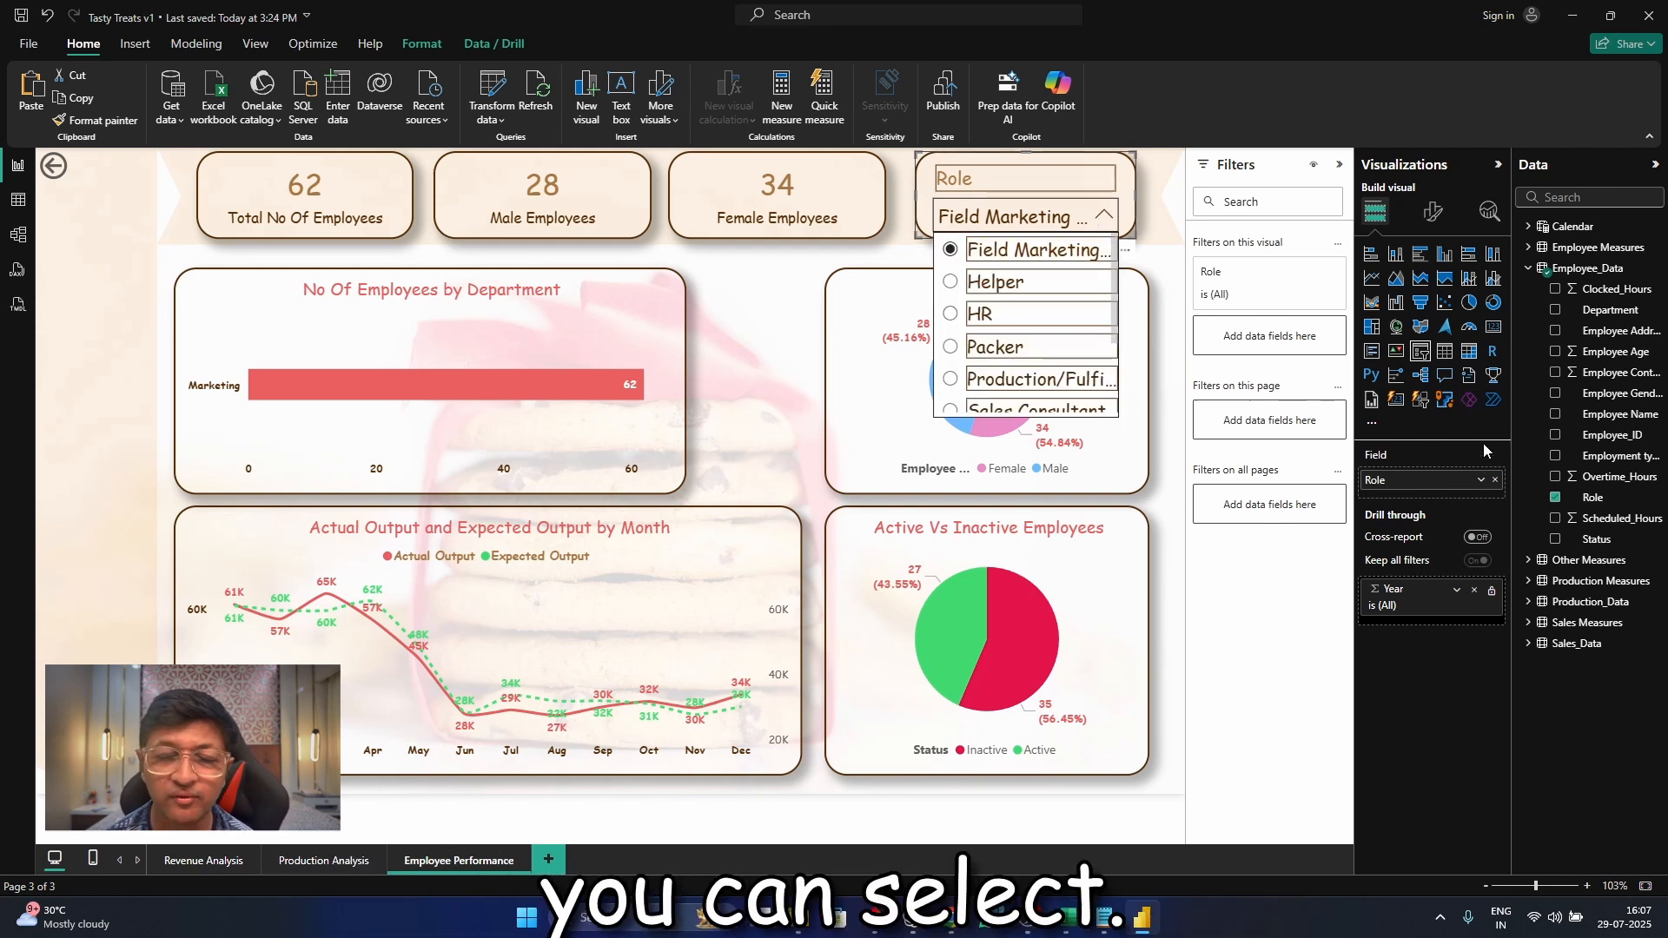
Turn off single select for the Role slicer, enable its "Select all" option and select all roles
left_click(1433, 212)
left_click(1436, 291)
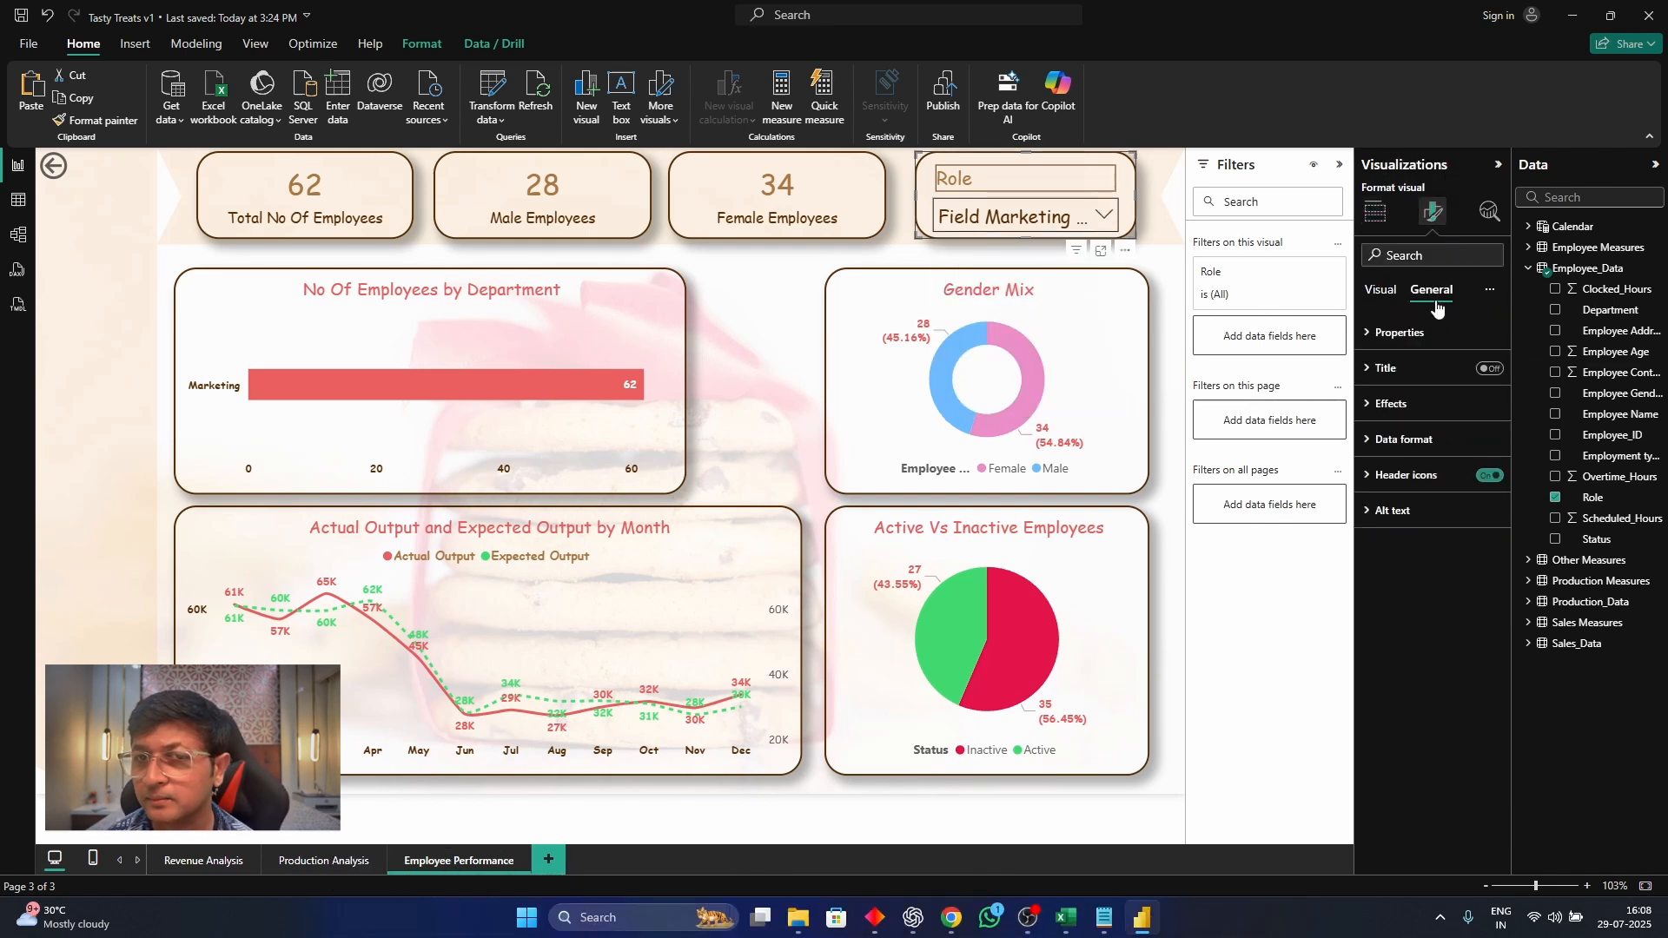
left_click(1382, 290)
left_click(1394, 333)
left_click(1475, 421)
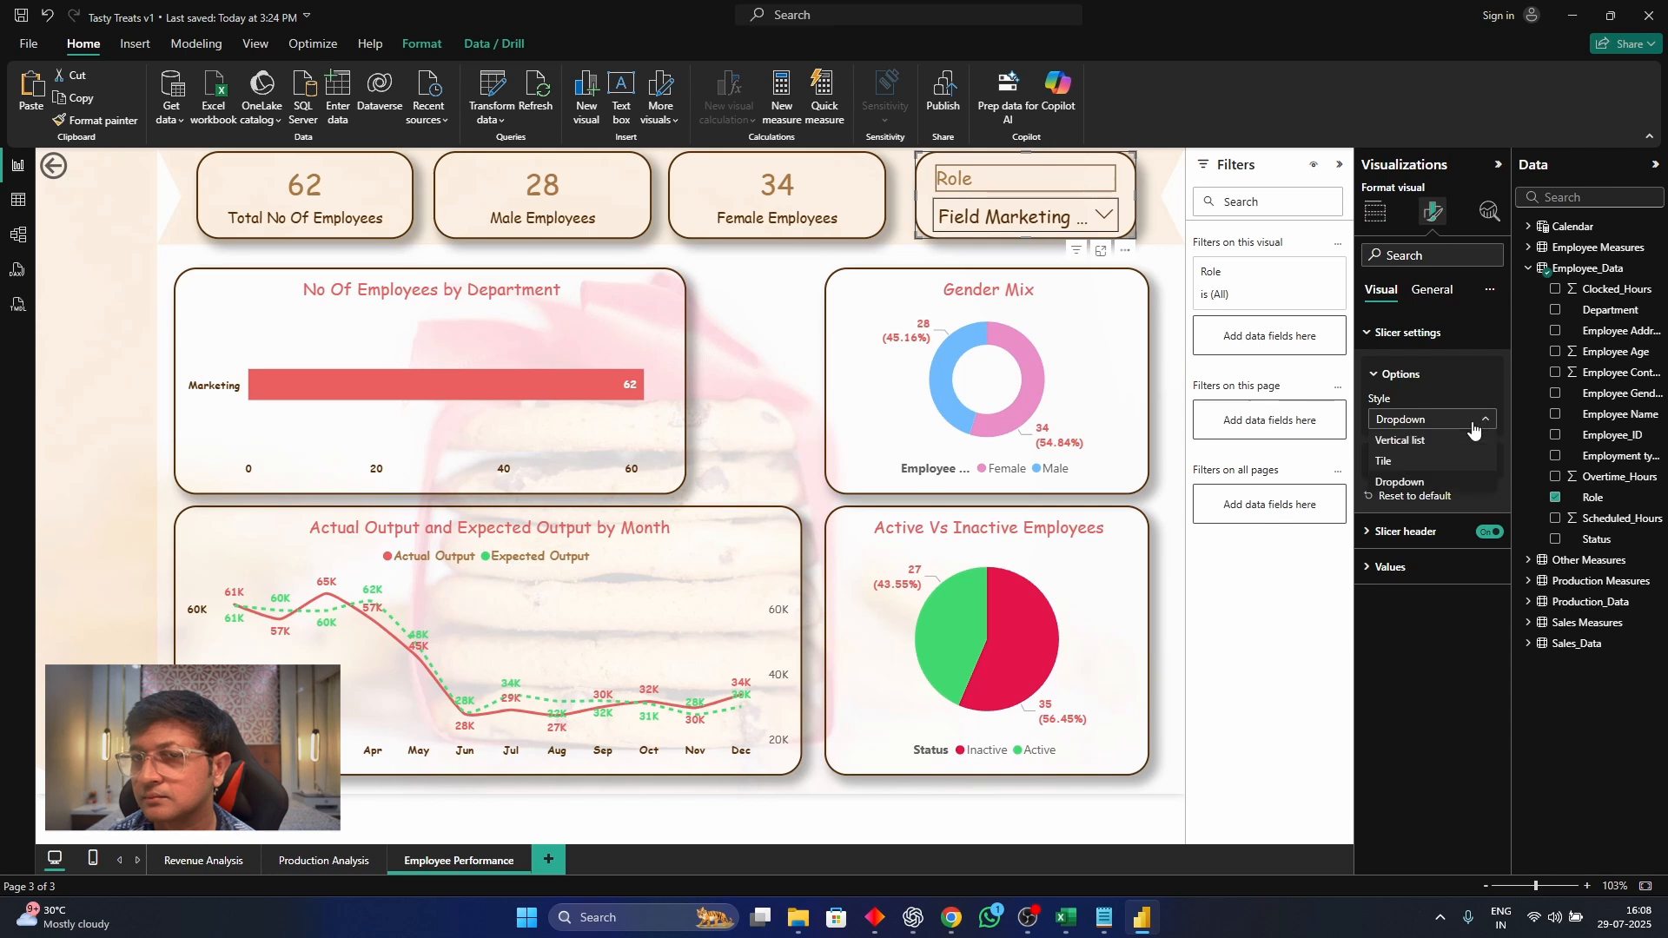
left_click(1477, 439)
left_click(1443, 467)
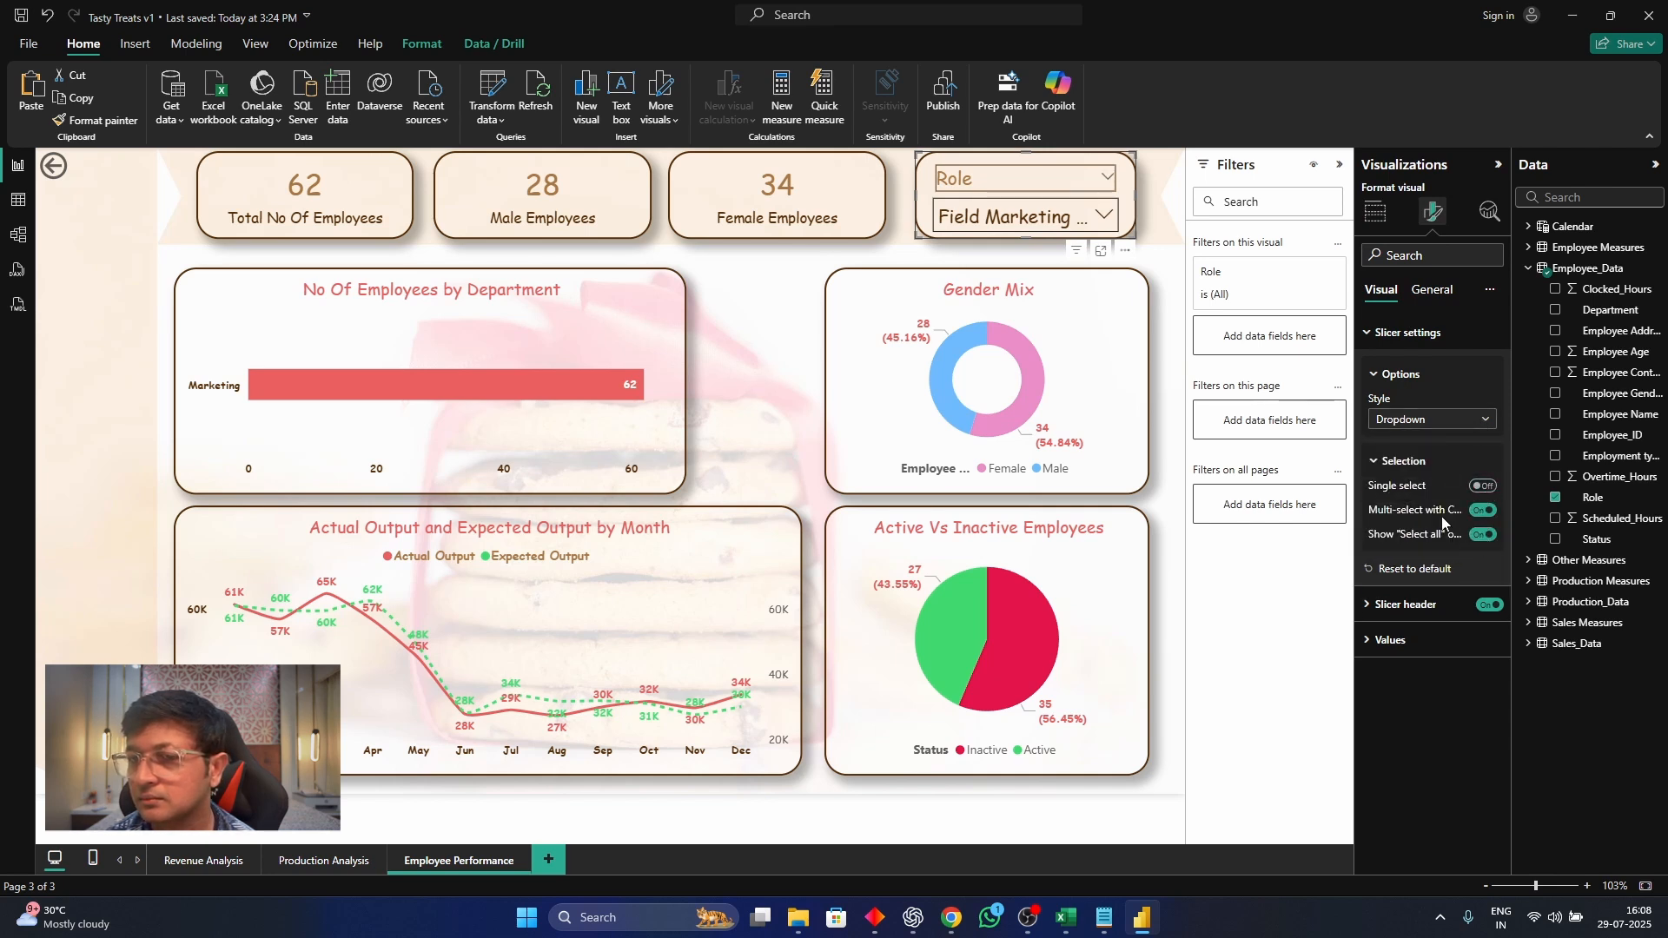
left_click(1066, 217)
left_click(1041, 249)
Delete the monthly output line chart and rearrange the rest, with Gender Mix above the status pie chart and the department chart beside the pie
left_click(761, 532)
key("Delete")
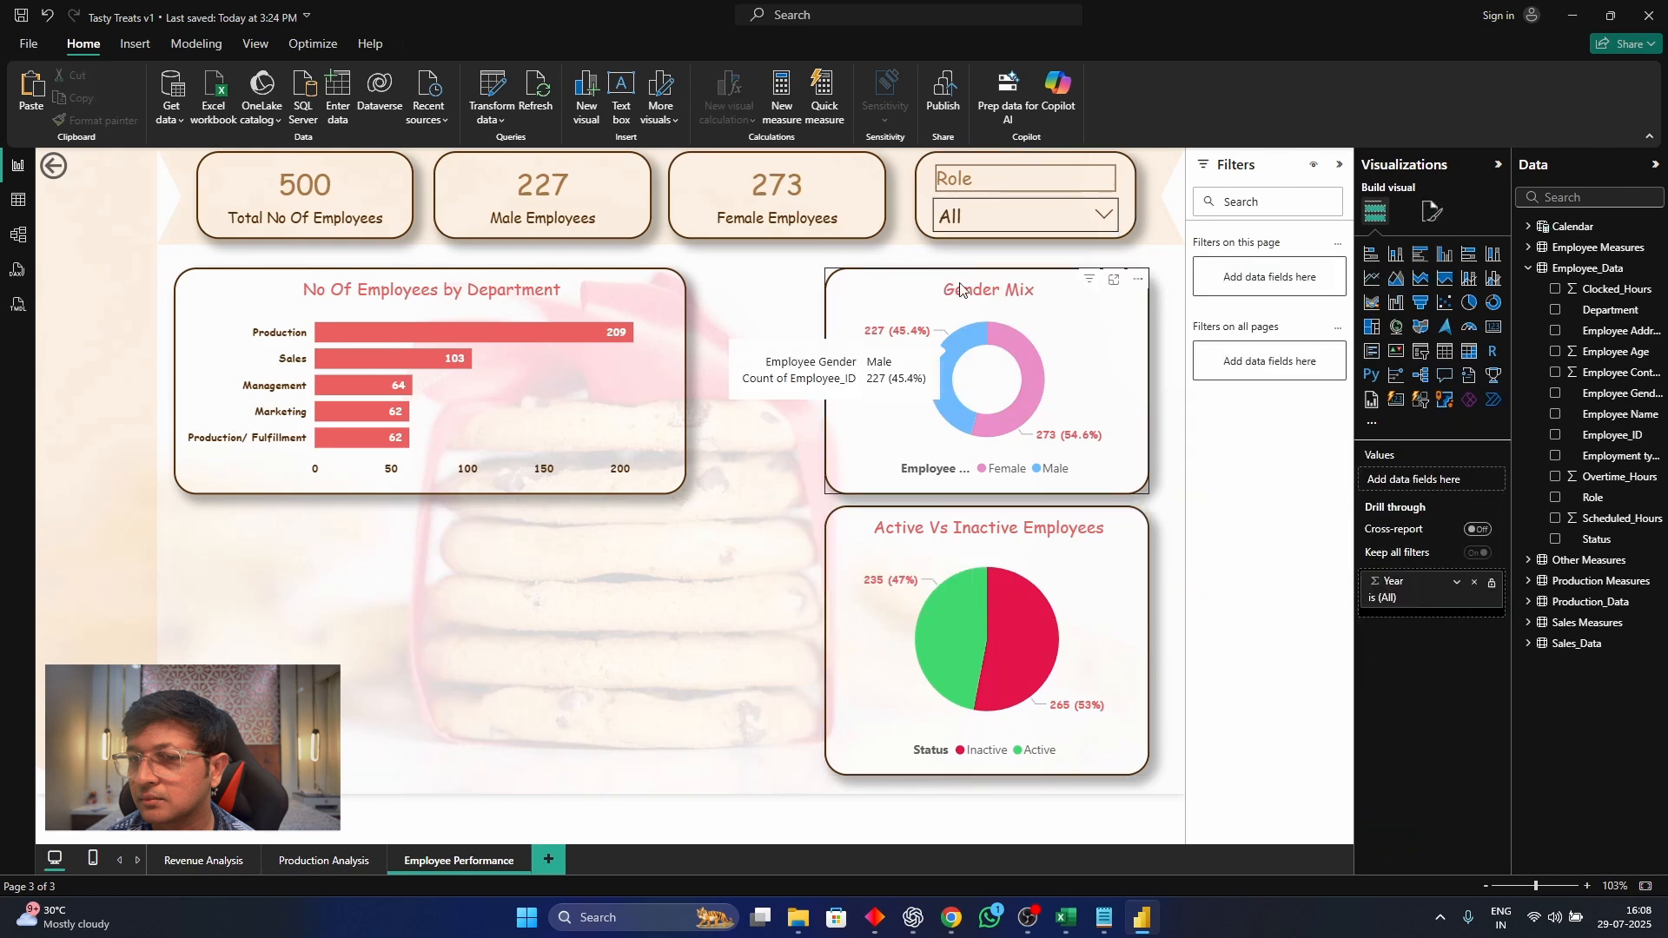
left_click_drag(828, 524, 177, 530)
left_click_drag(643, 280, 1002, 530)
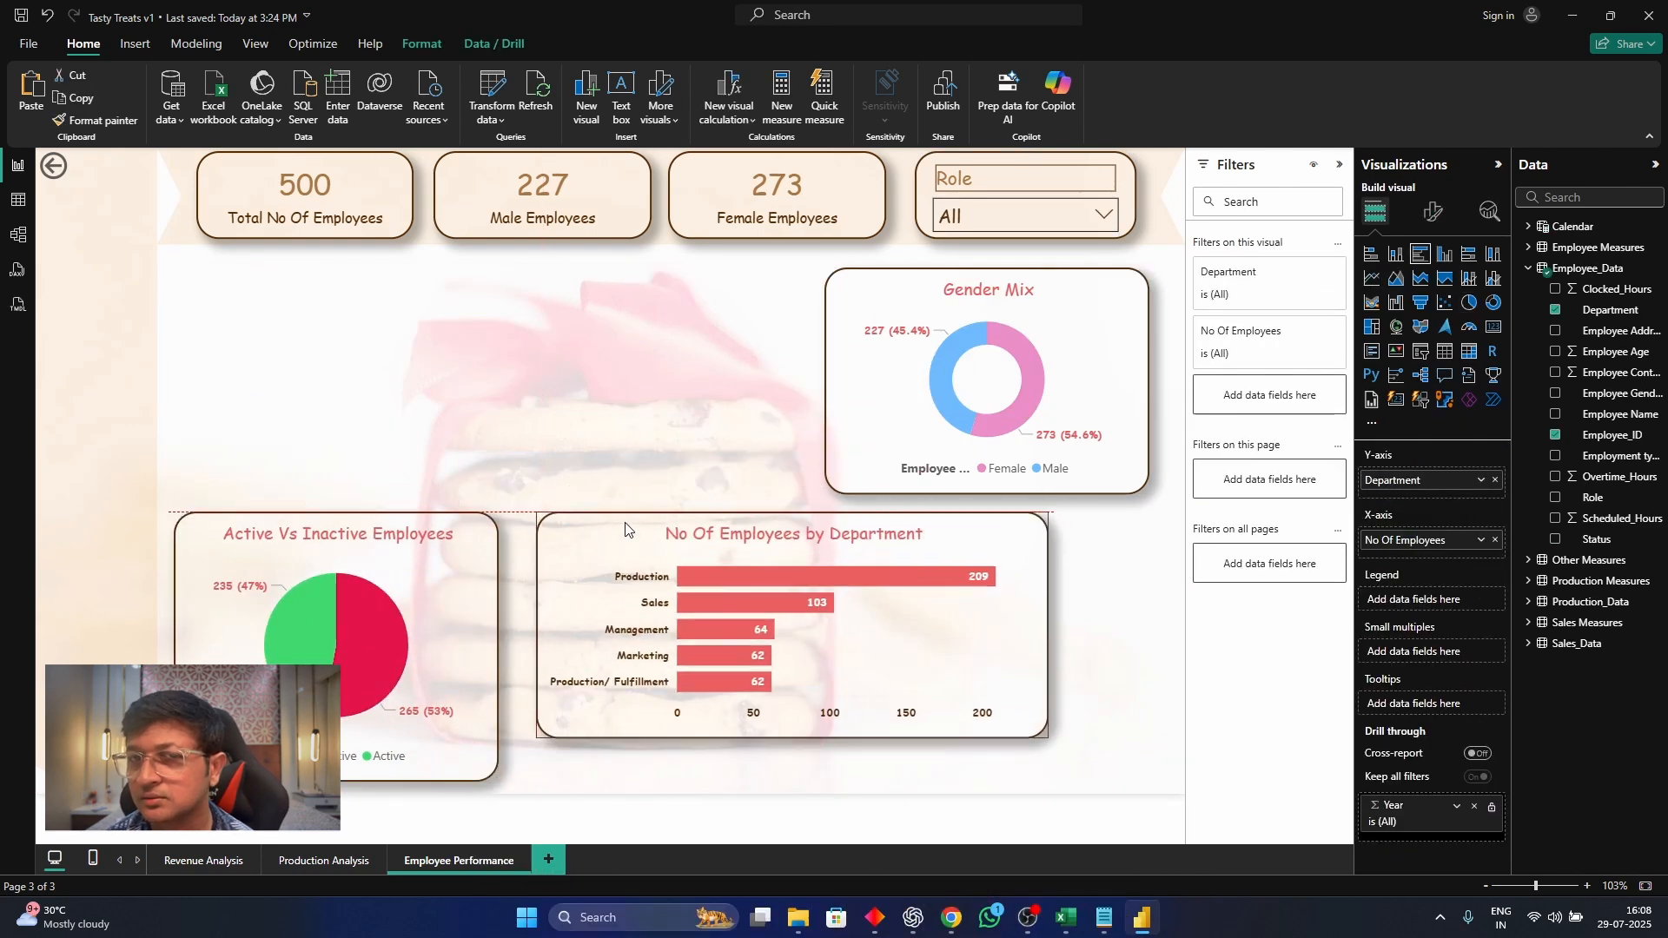
left_click_drag(906, 294, 255, 285)
left_click(705, 363)
left_click_drag(583, 550, 572, 585)
left_click(1049, 516)
left_click(925, 179)
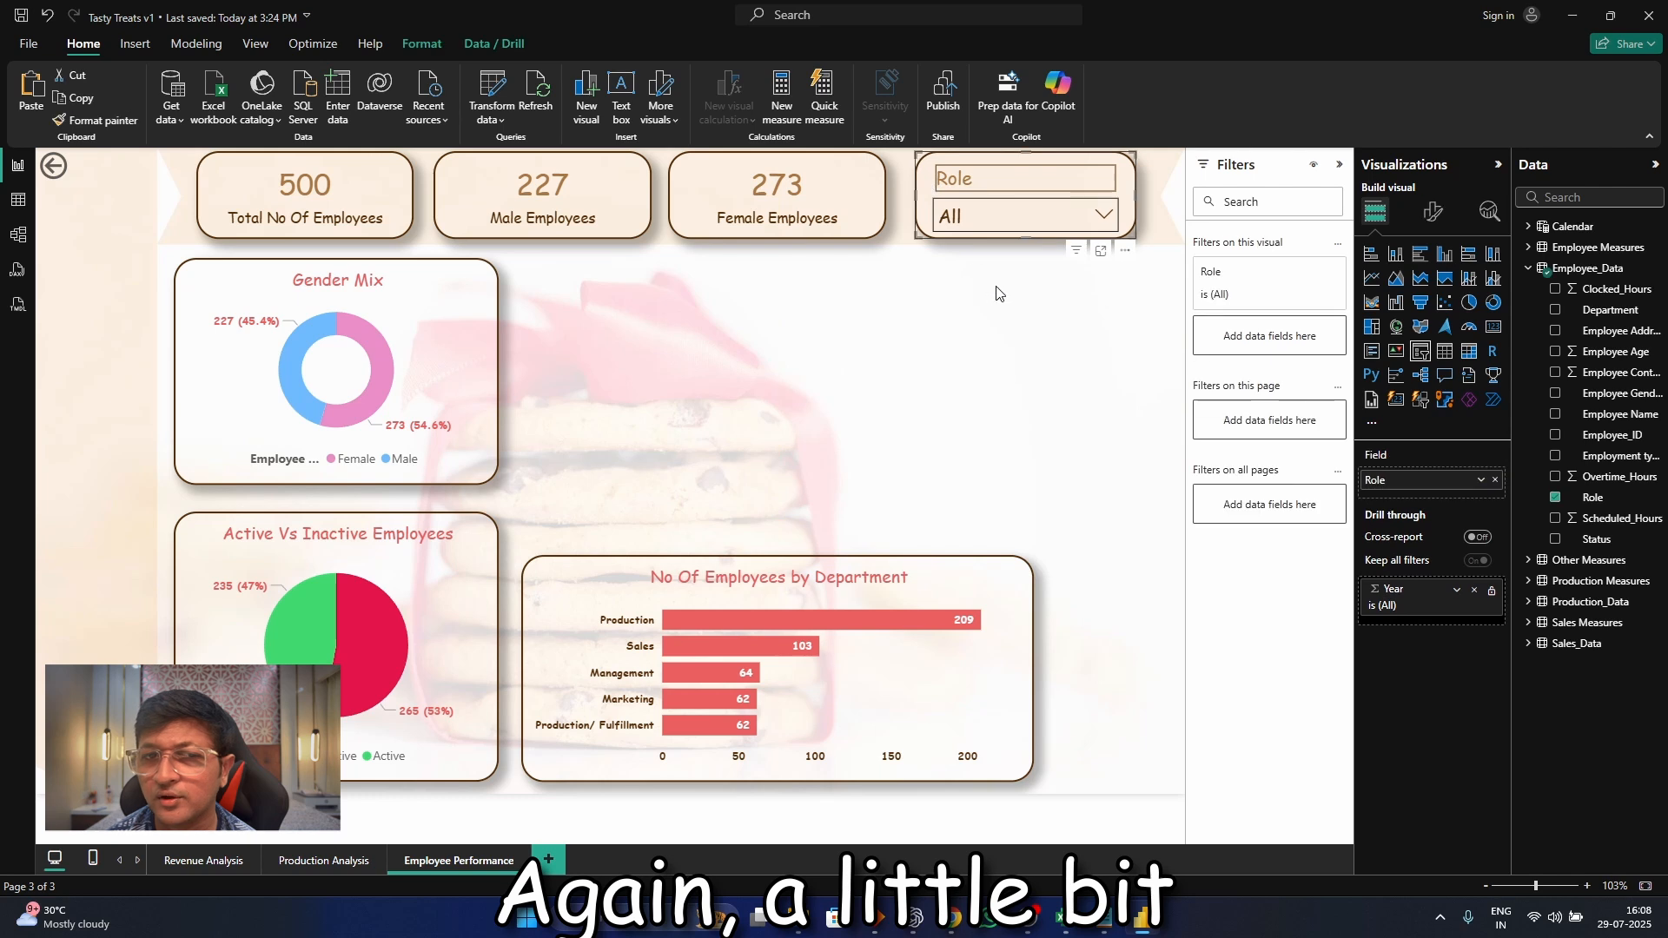
left_click(998, 292)
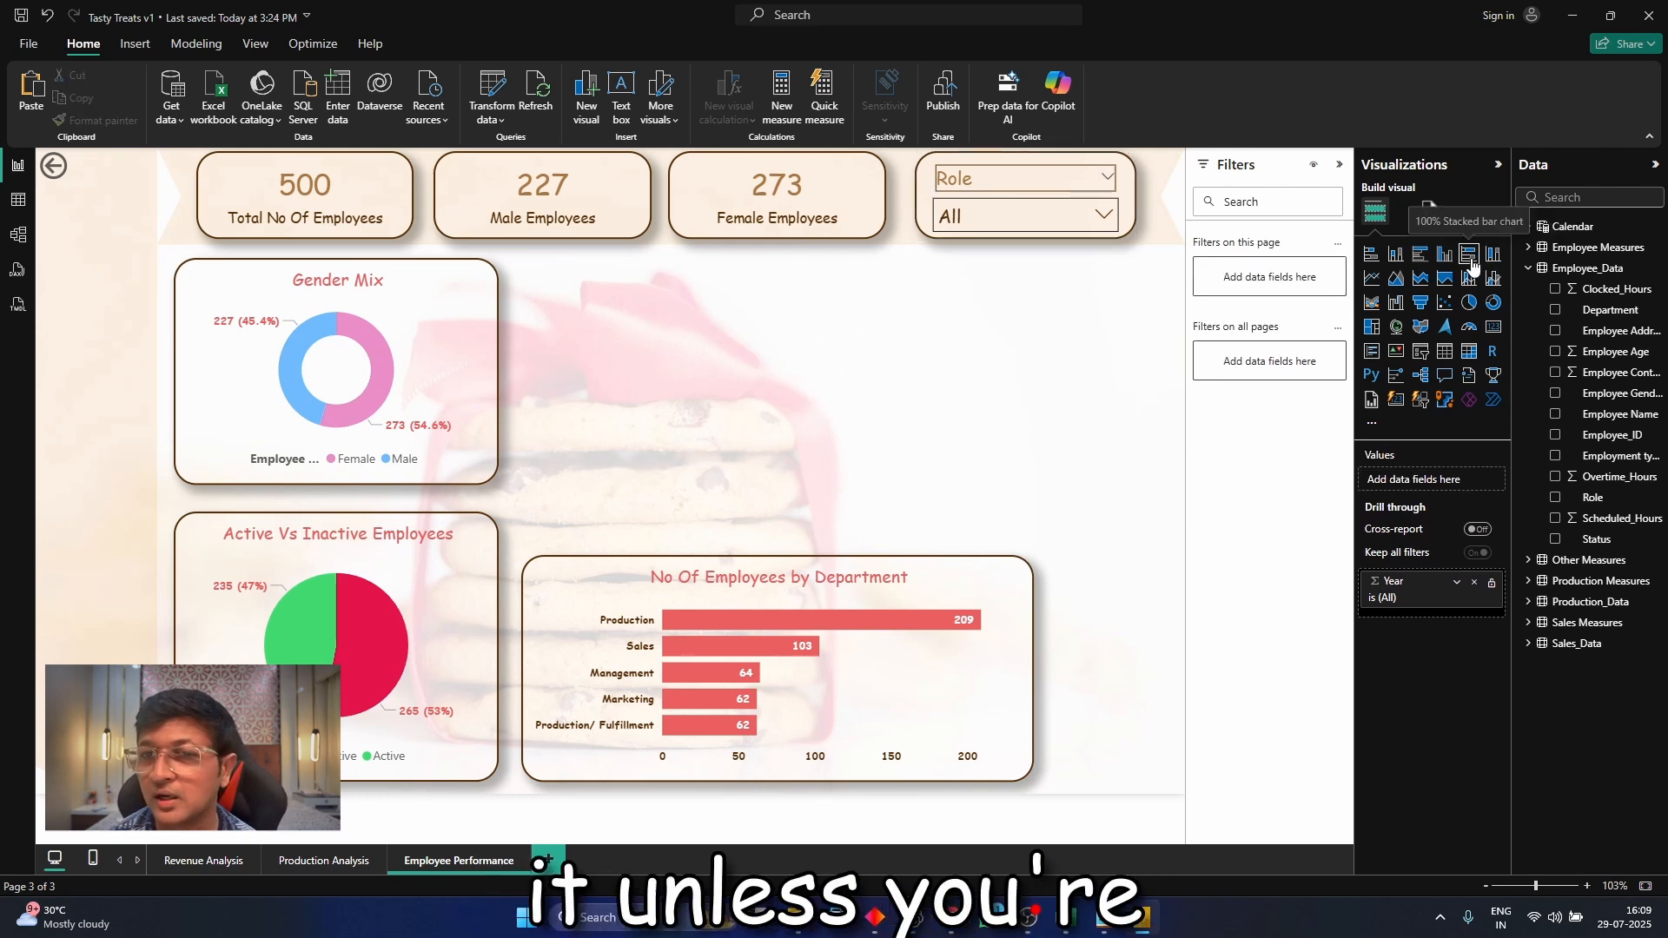
left_click(1396, 254)
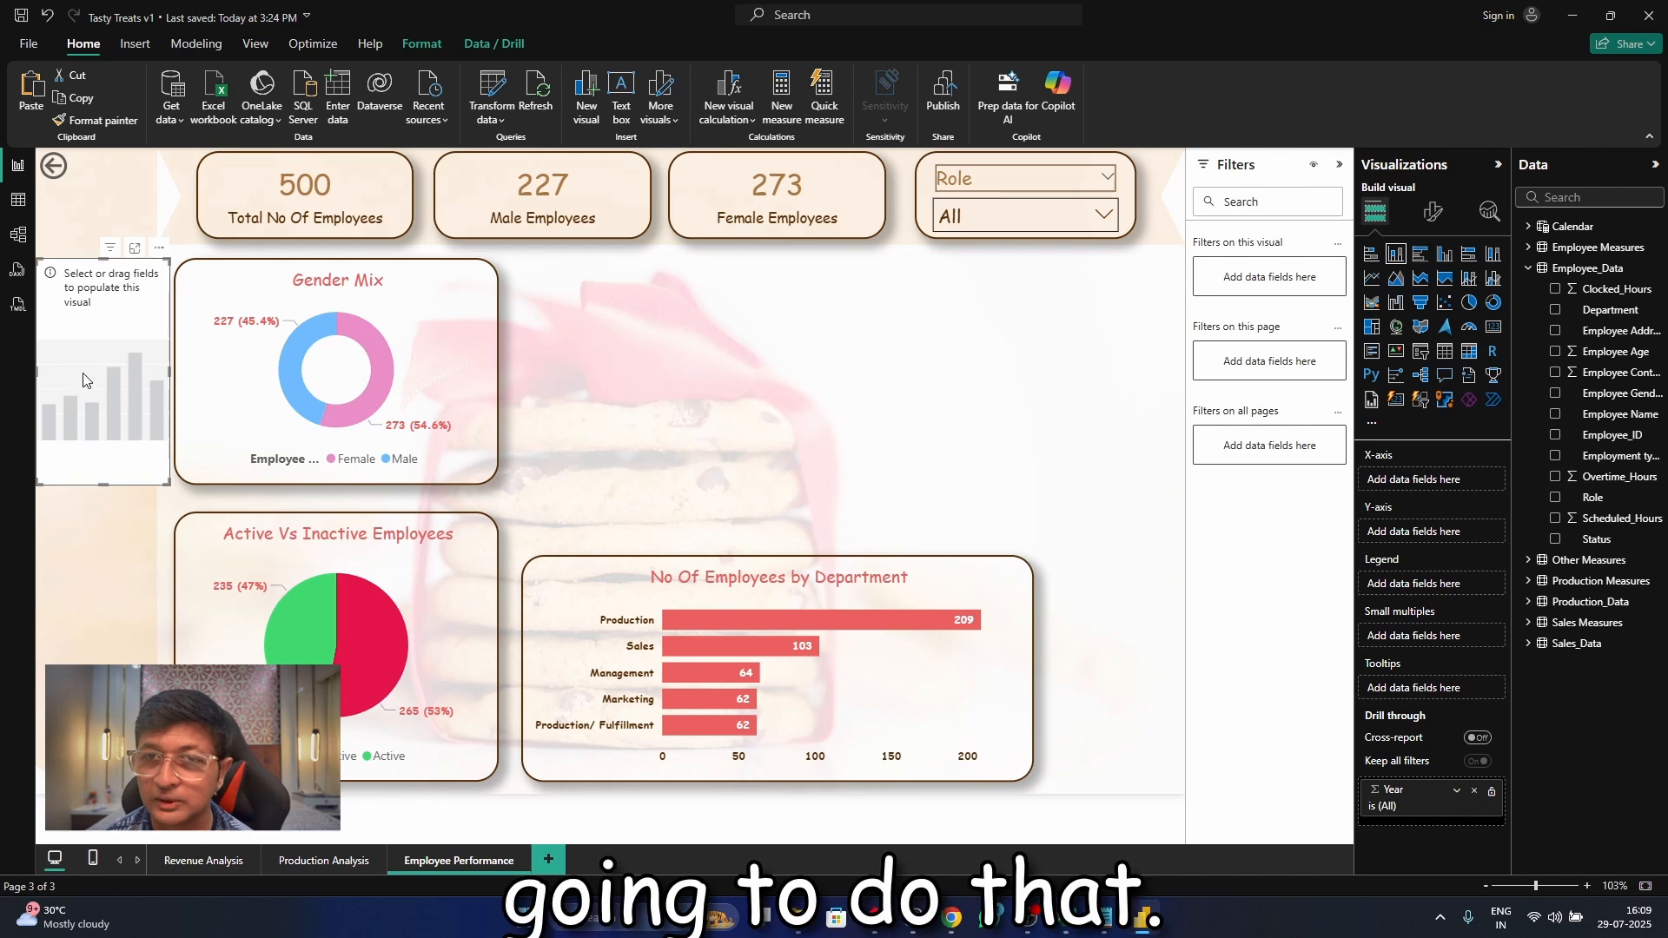
key("Delete")
Duplicate the department bar chart, convert the copy to a clustered column chart and align it beside the Gender Mix chart
left_click(614, 590)
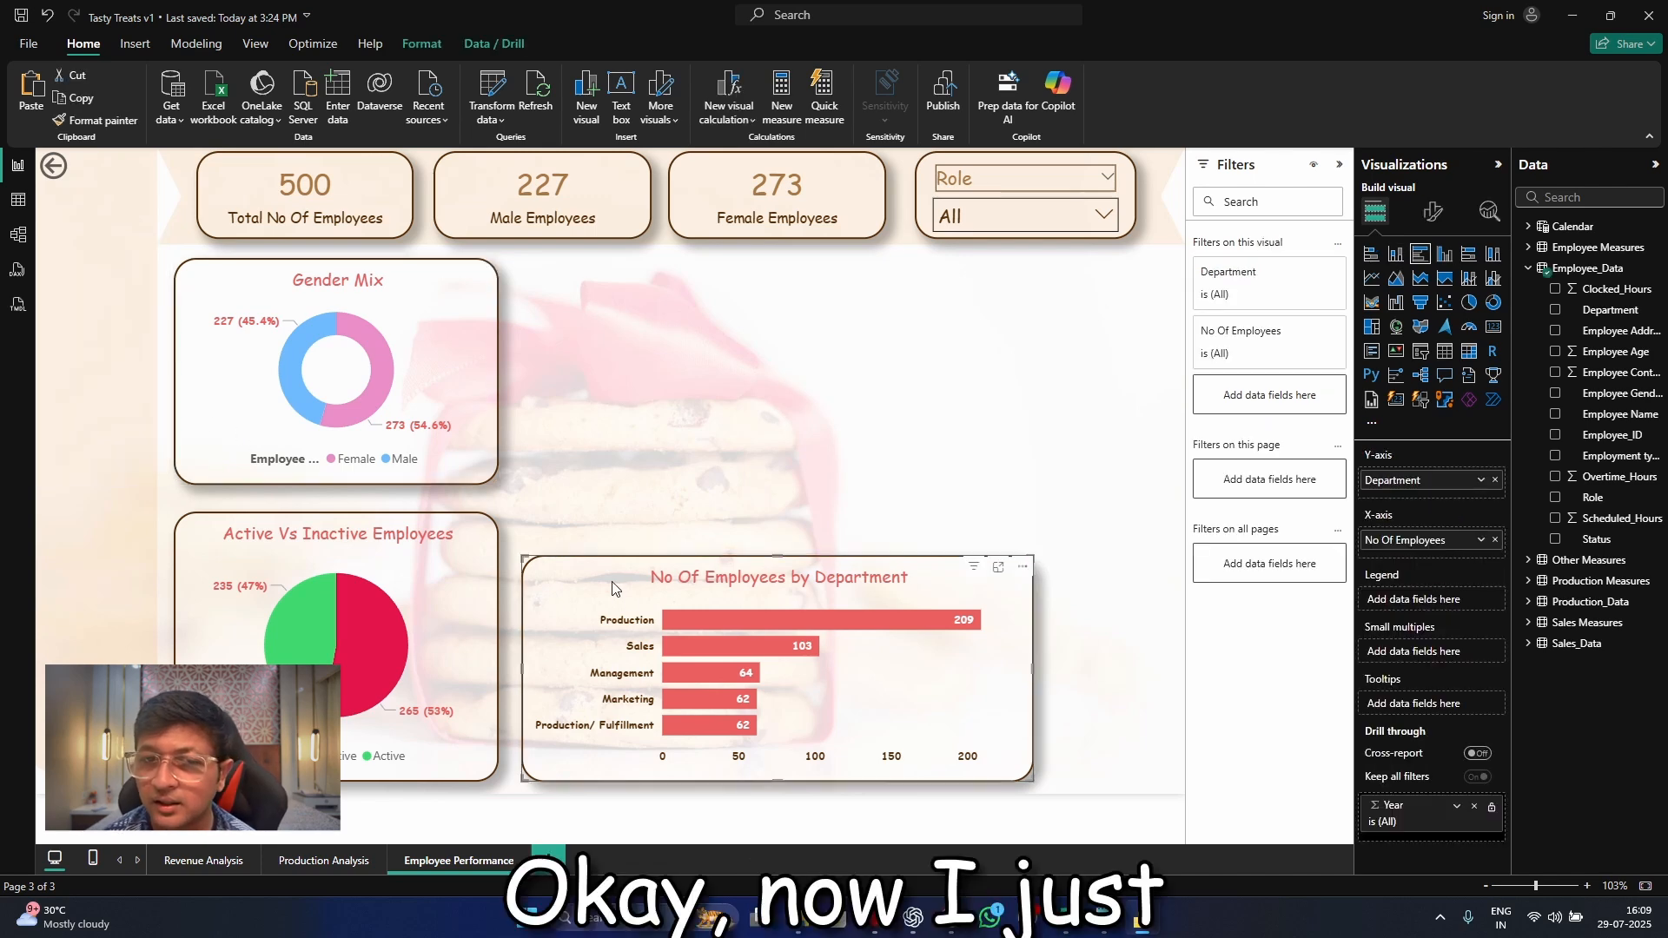
key("ctrl+c")
key("ctrl+v")
left_click_drag(598, 596, 579, 317)
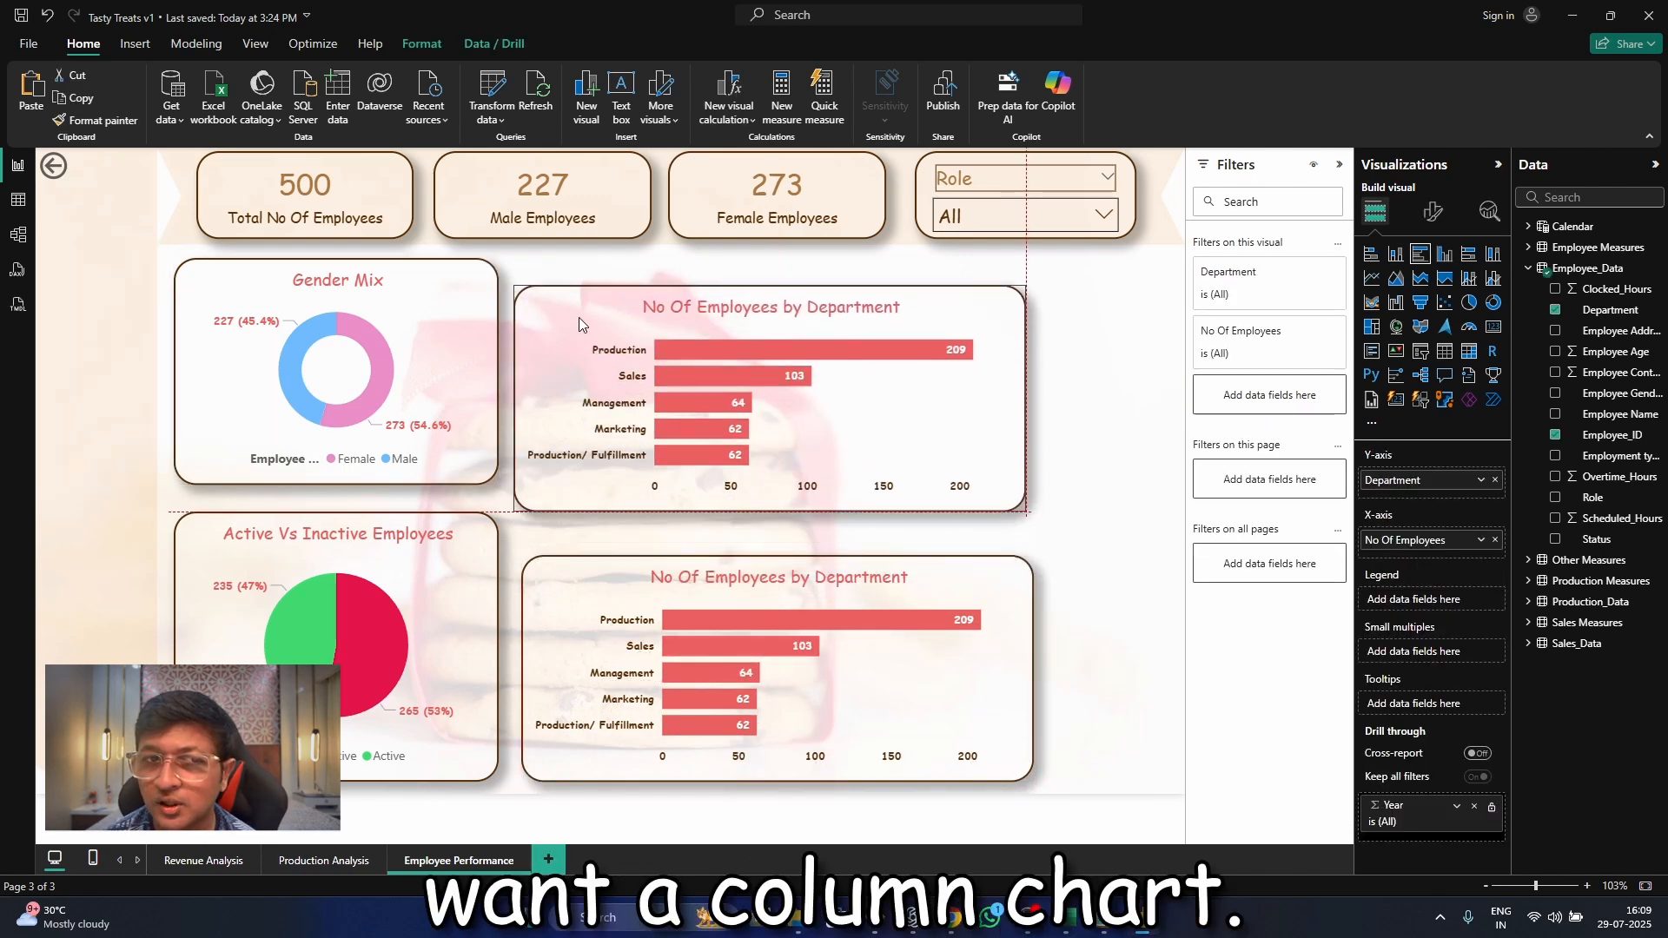
left_click(1397, 254)
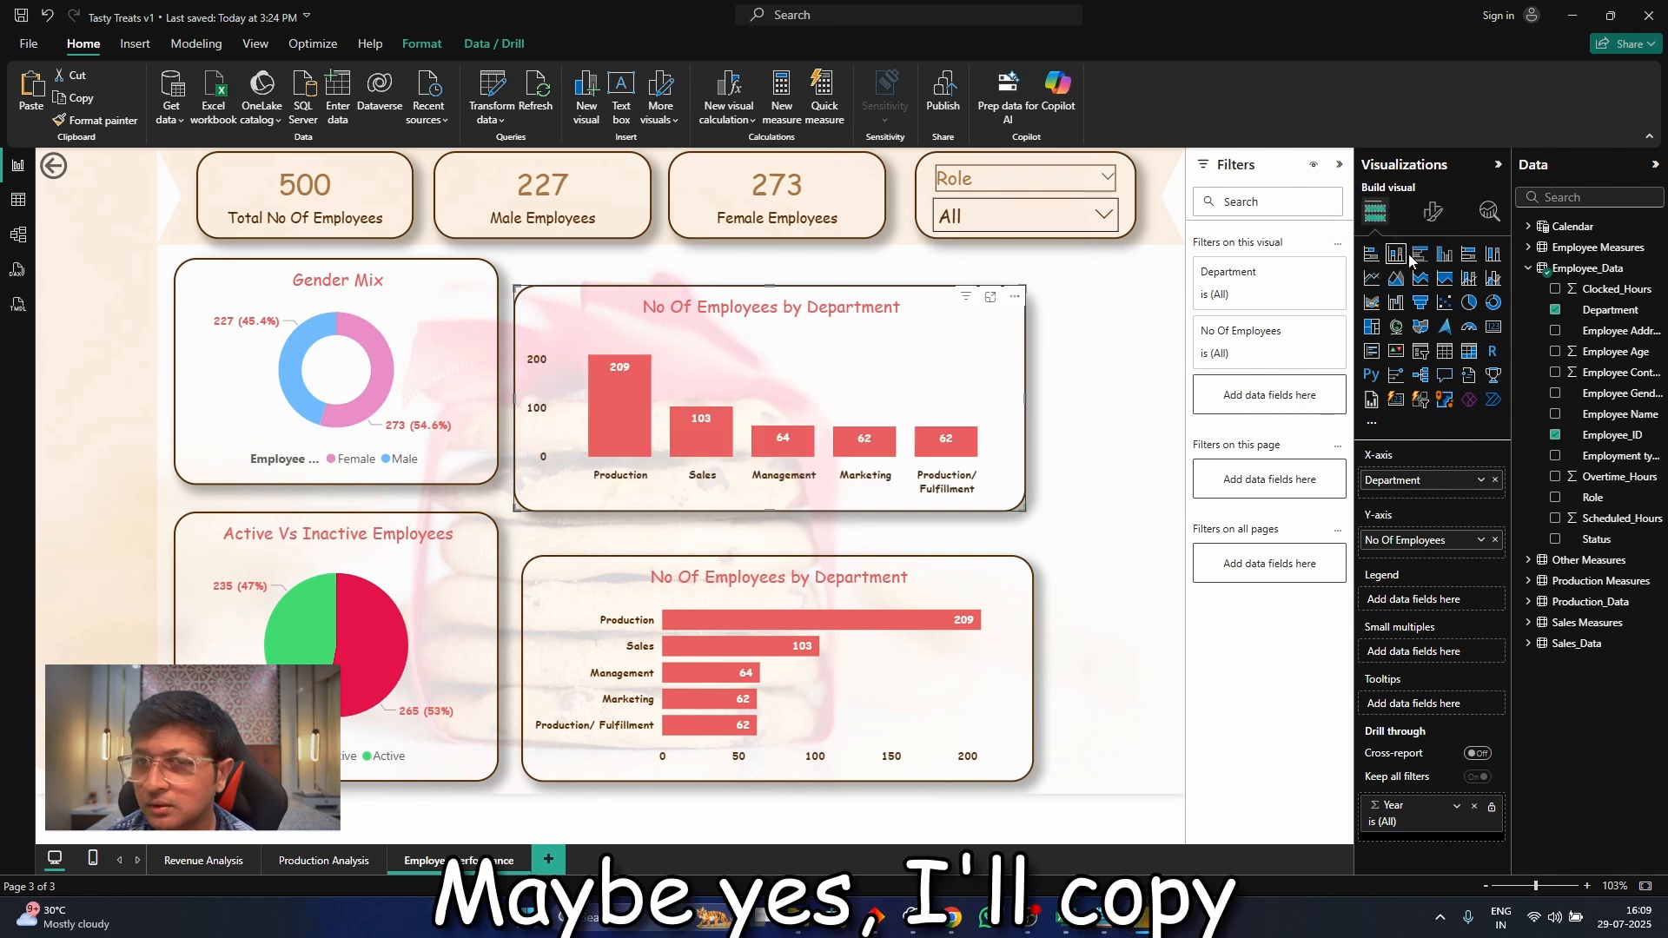
left_click(1447, 257)
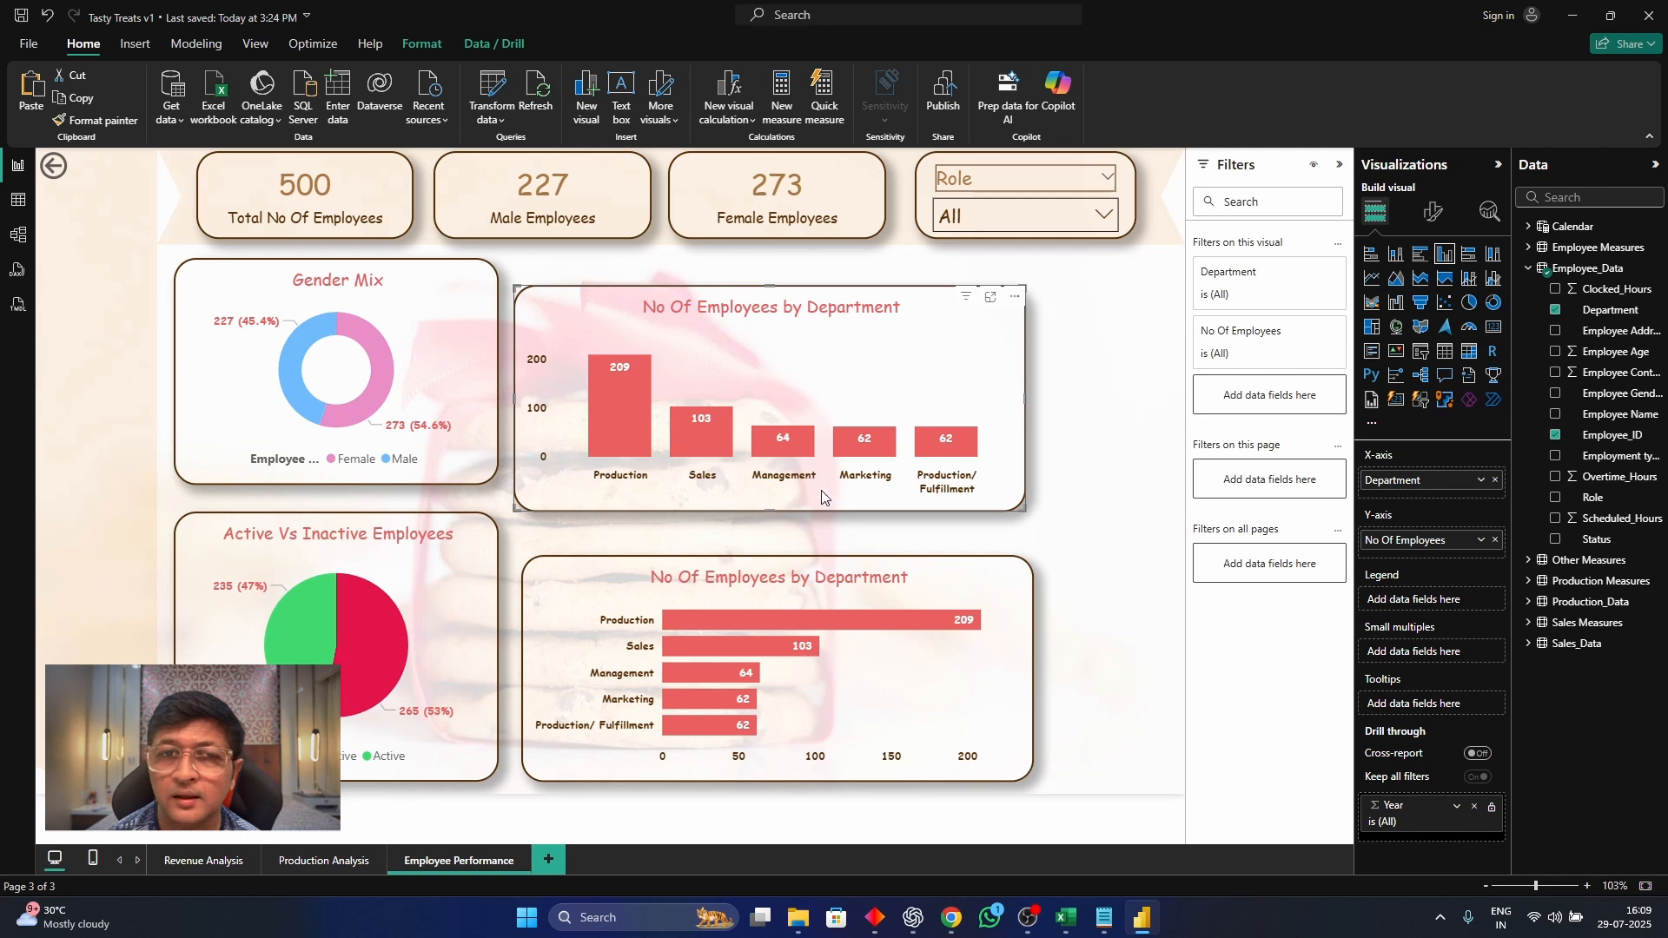
left_click_drag(569, 325, 569, 298)
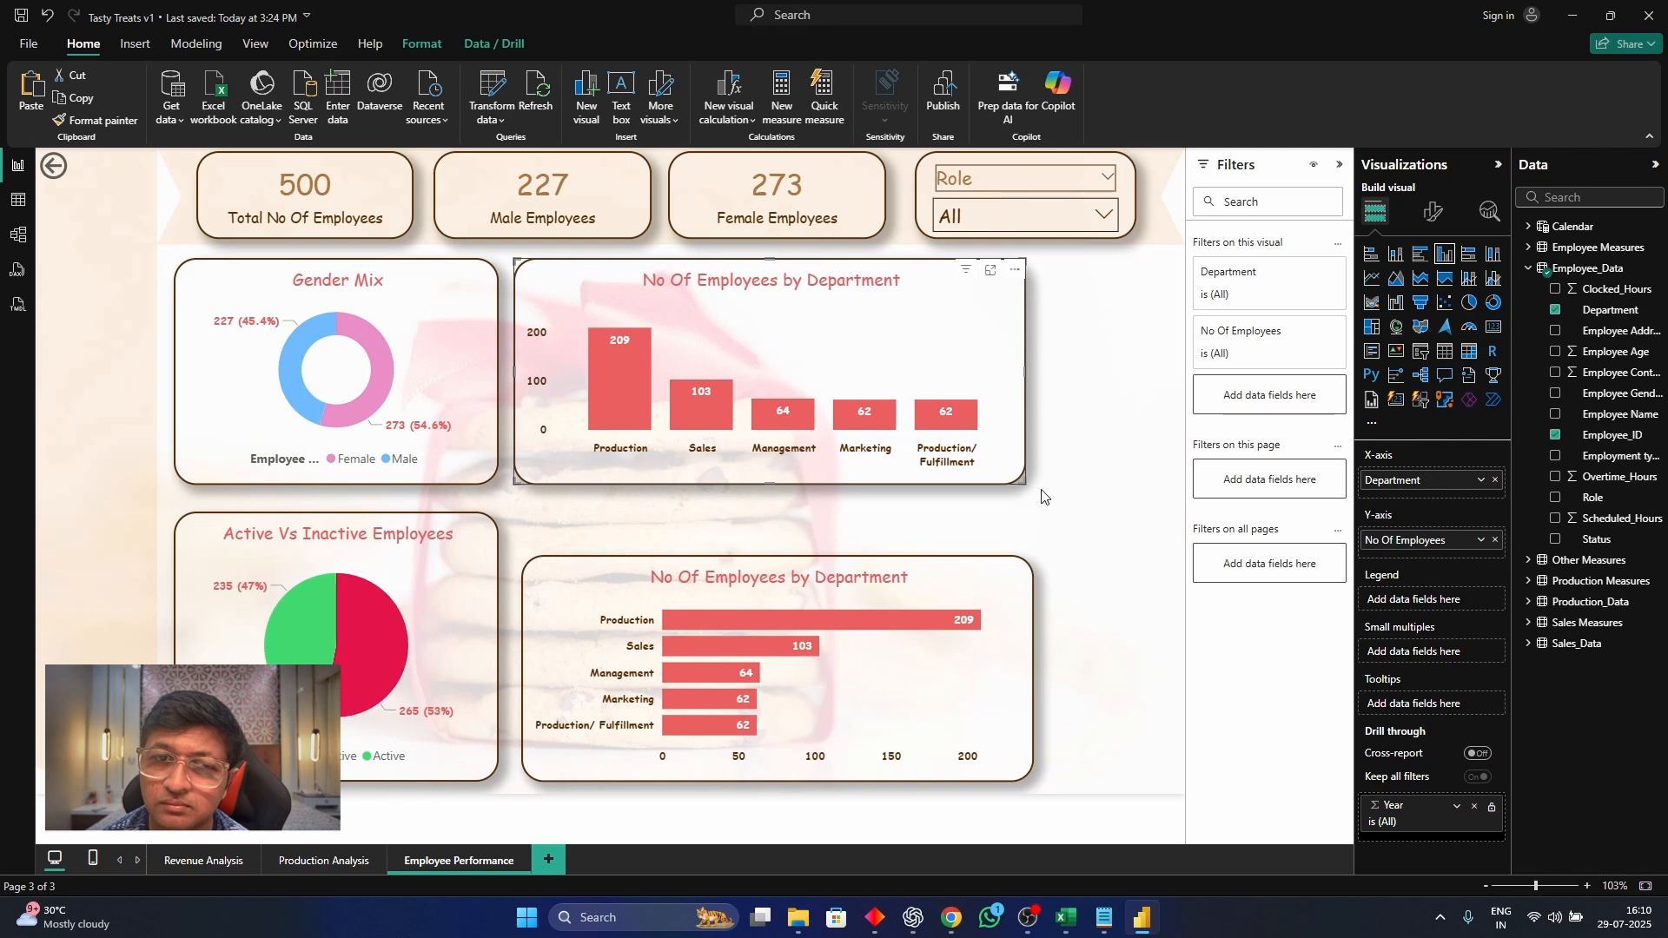
Replace Department with Role on the column chart's X-axis and widen the chart to the Role slicer's outer edge
left_click(1496, 481)
left_click_drag(1448, 479, 1408, 480)
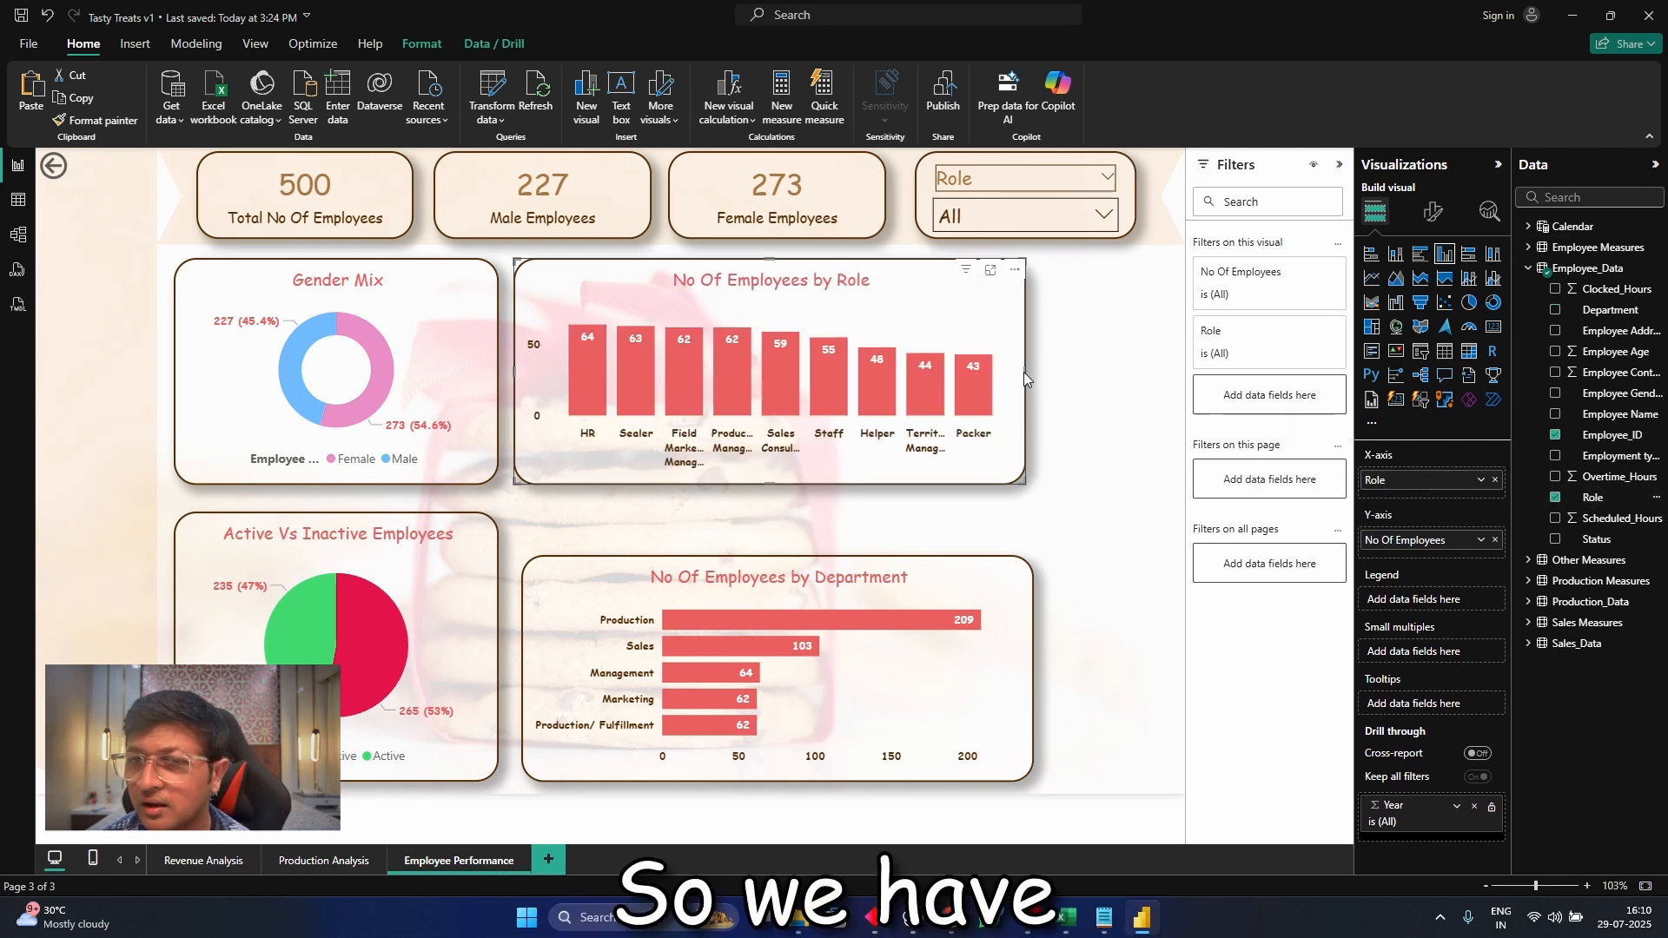
left_click_drag(1117, 368, 1134, 369)
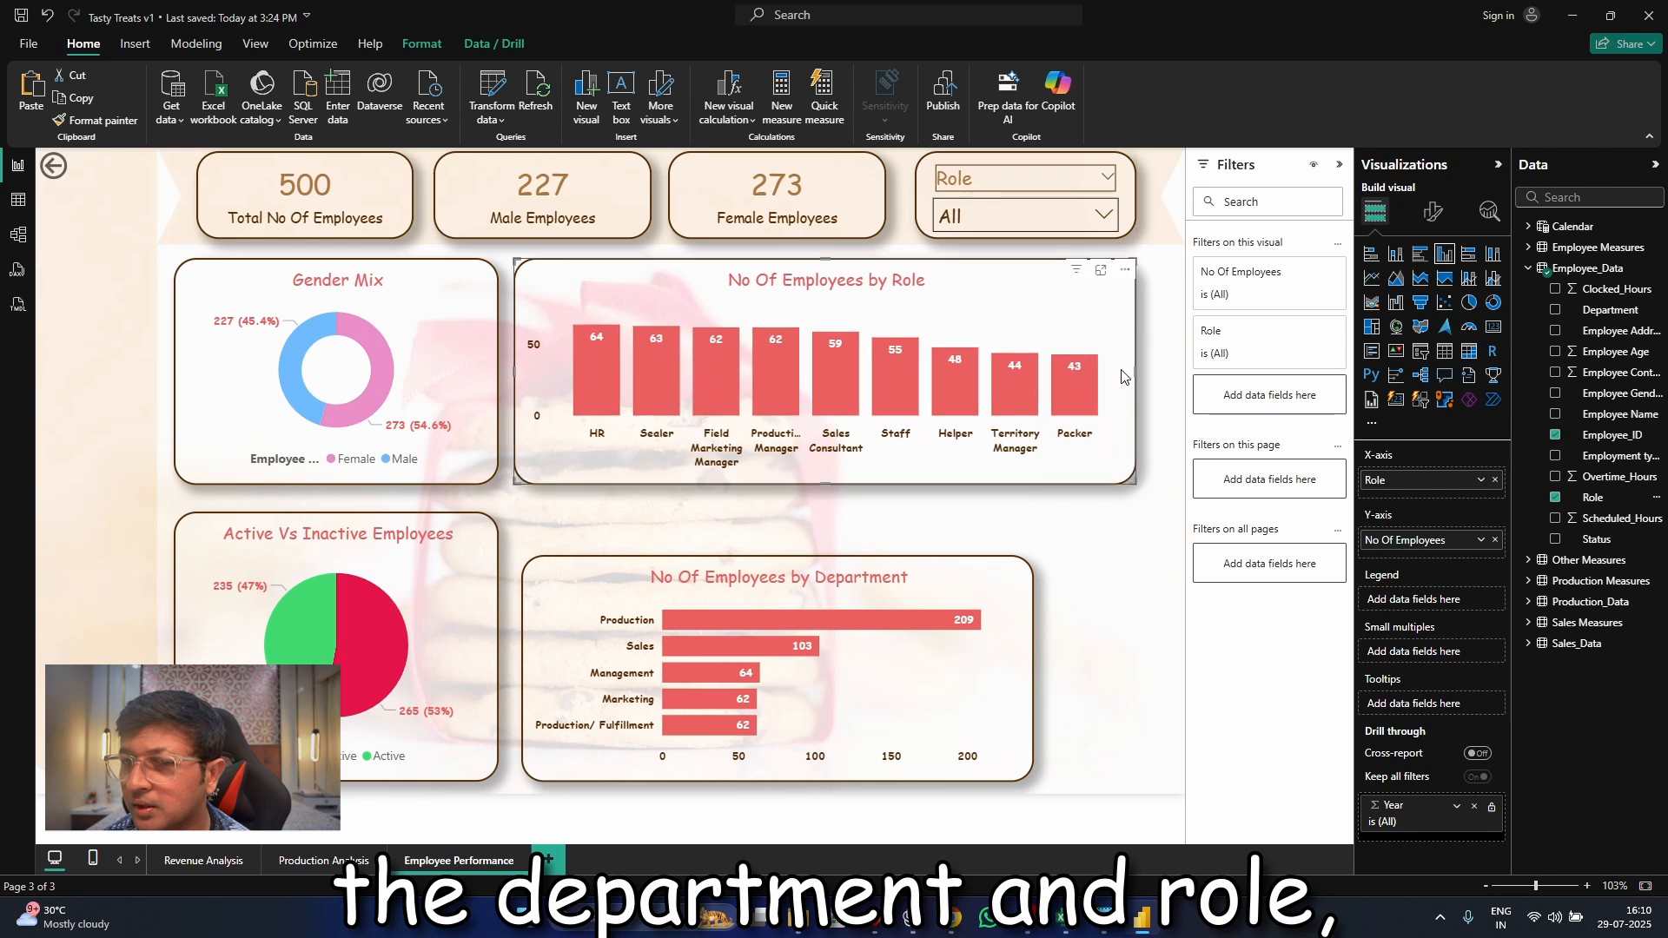
Test the Role slicer by excluding Helper and by showing only Field Marketing Manager, and restore all roles
left_click(1003, 213)
left_click(1004, 318)
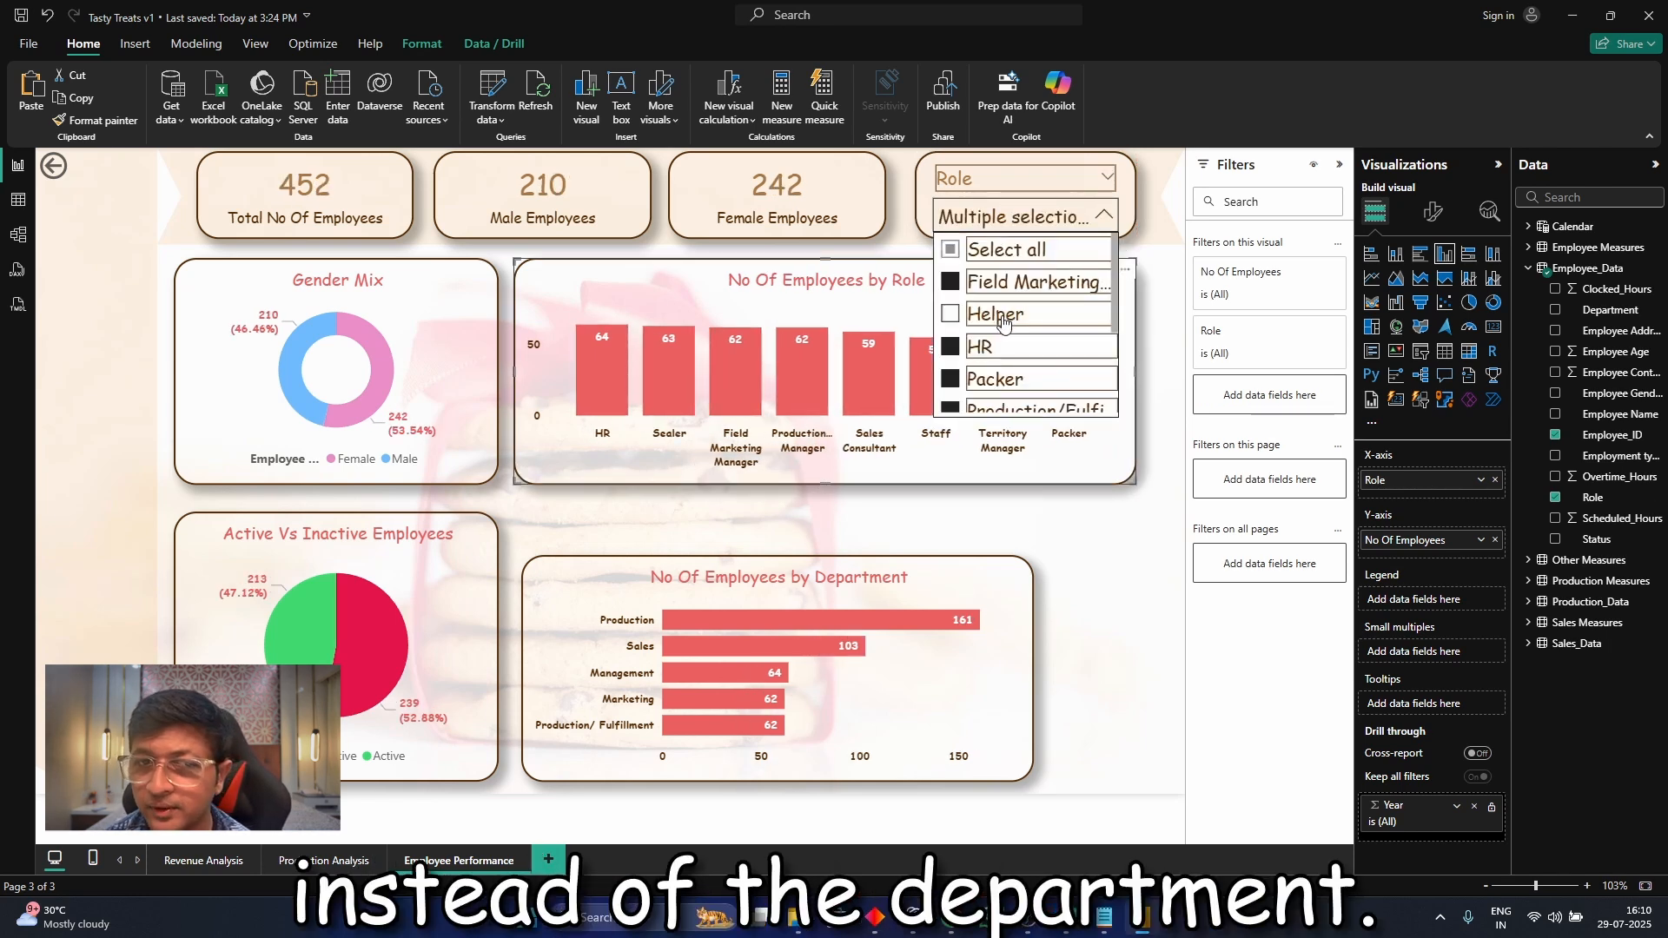
left_click(1004, 316)
left_click(997, 287)
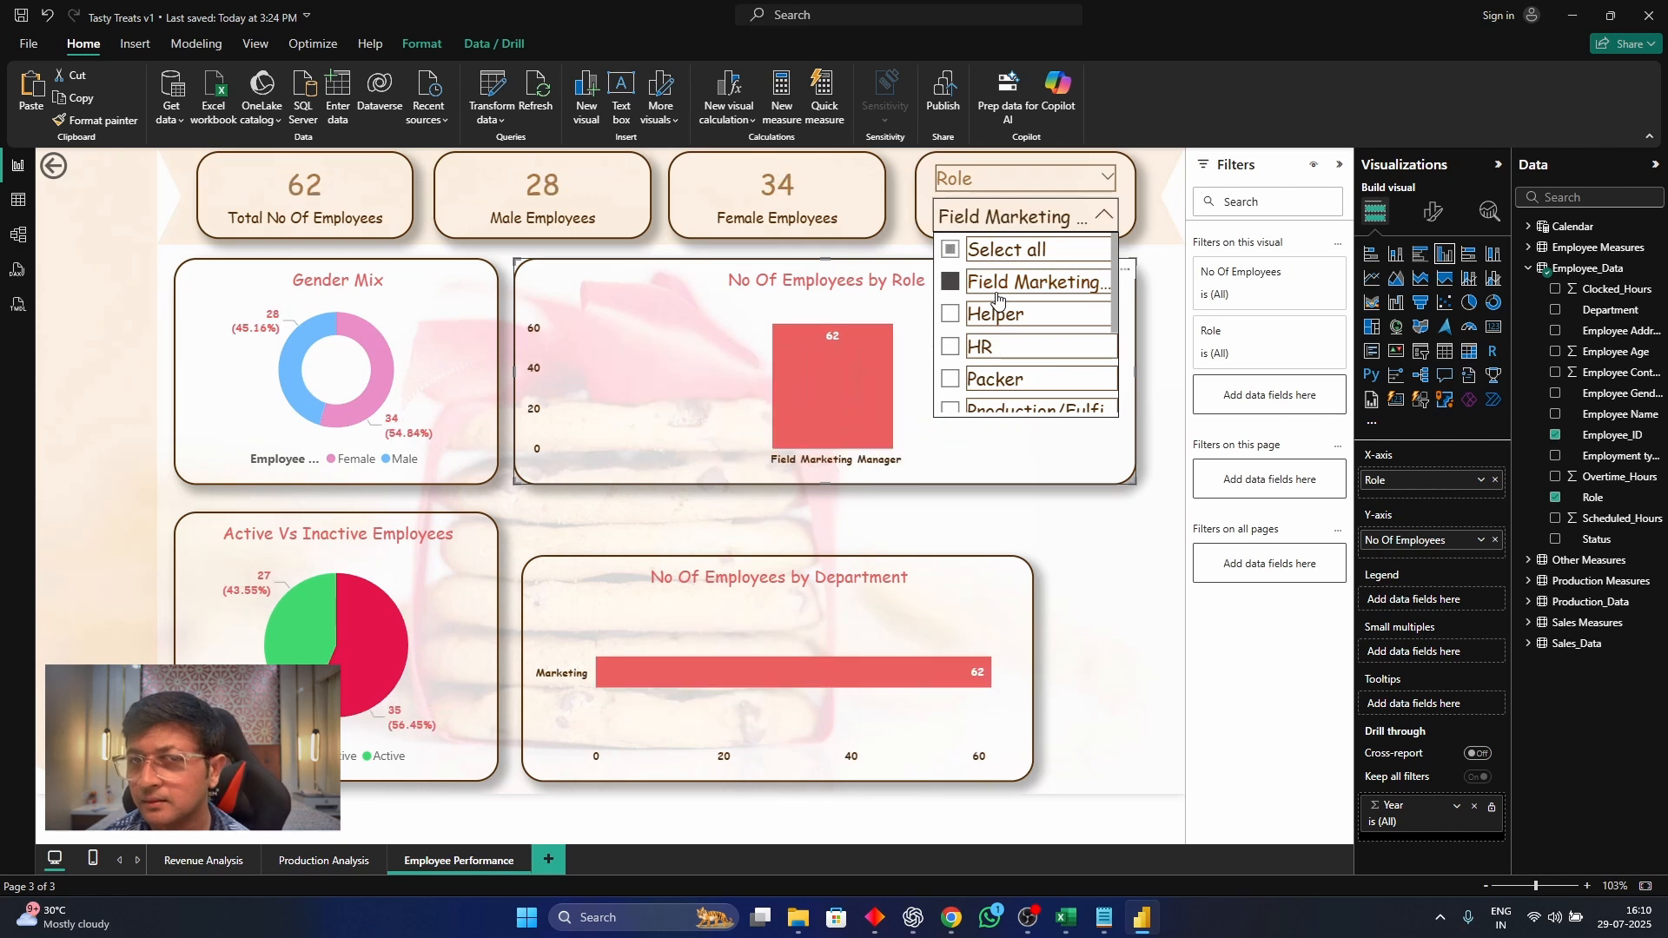
left_click(997, 291)
left_click(1164, 201)
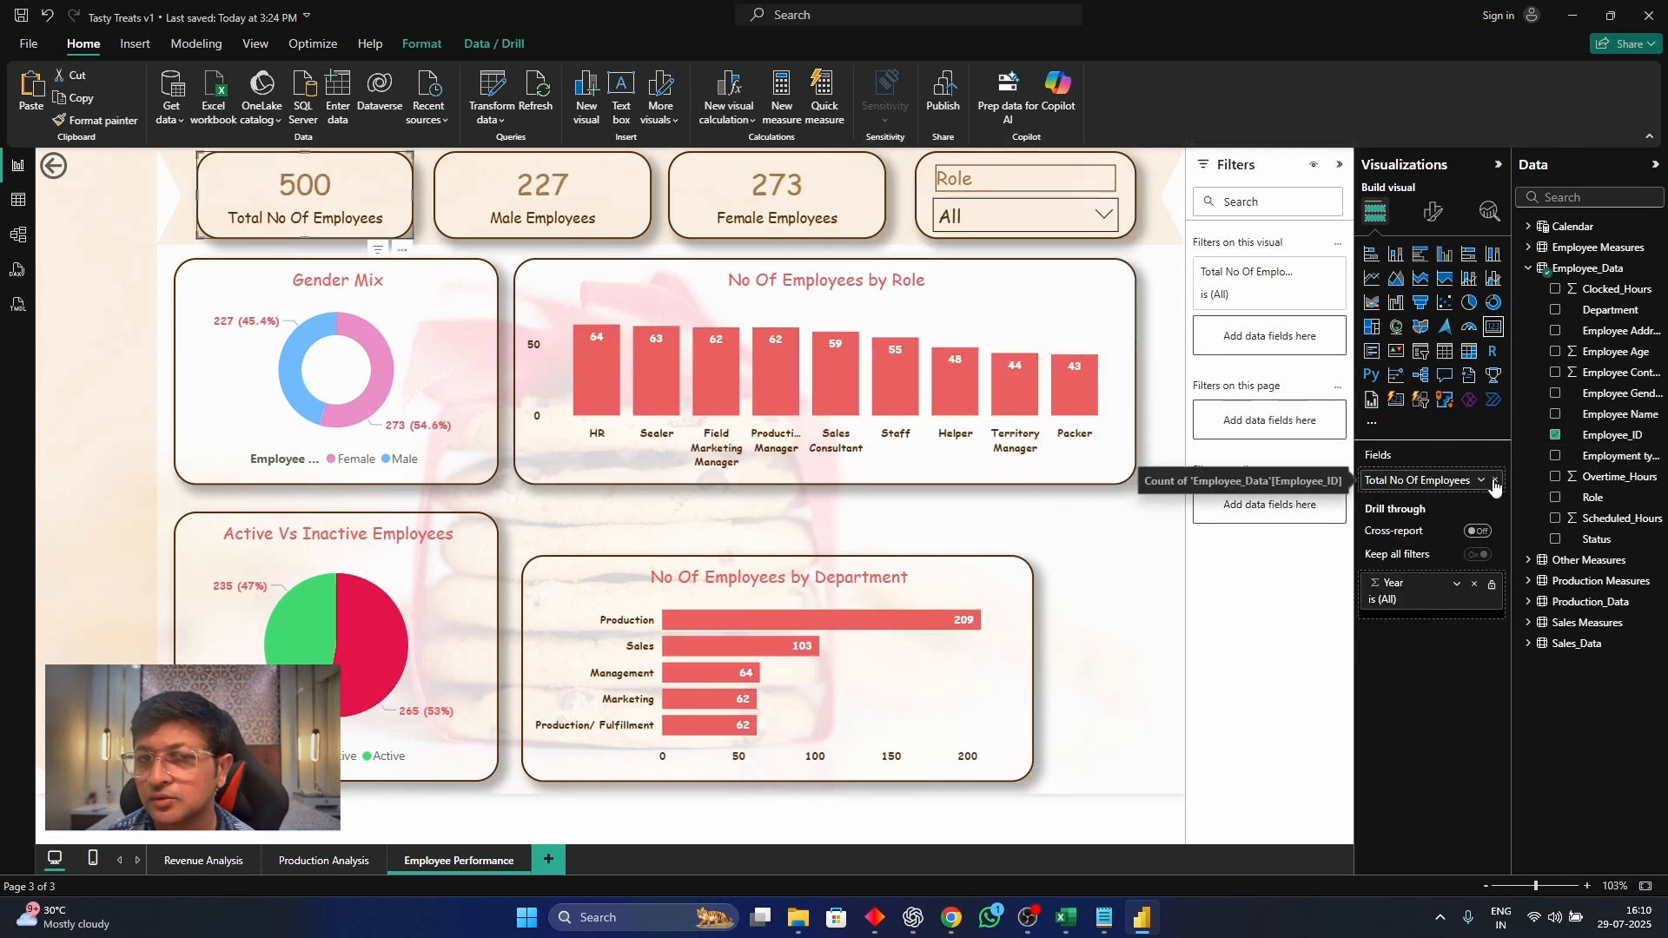
Replace the total employee count in the first KPI card with the Total Clocked Hours measure
left_click(1494, 480)
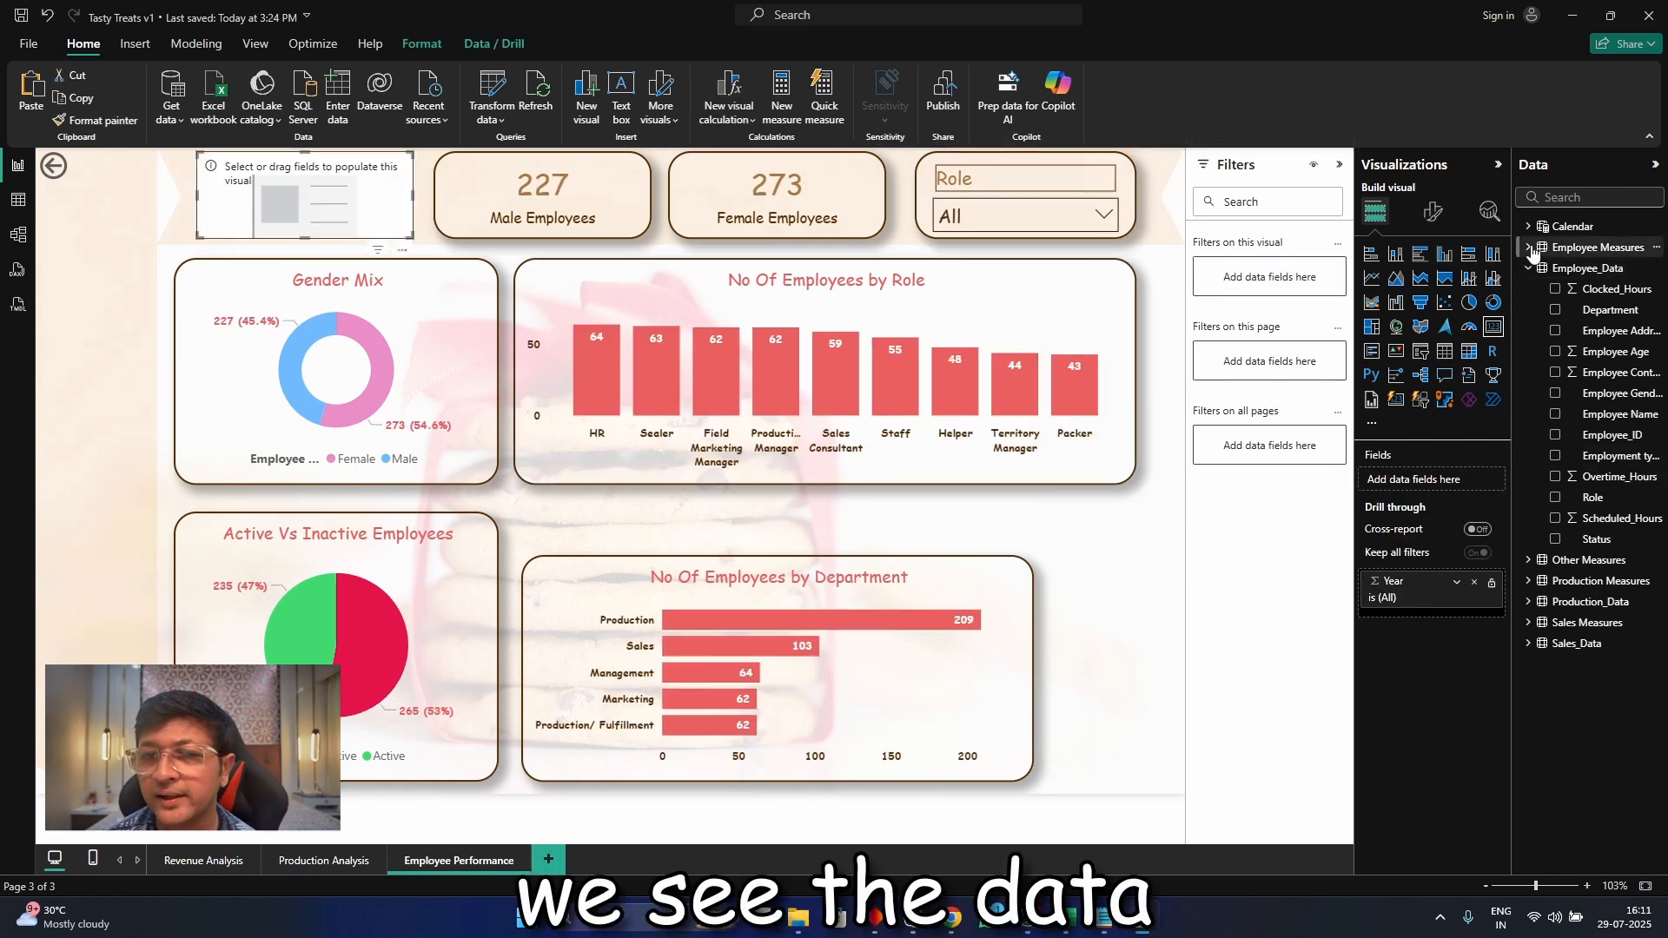
left_click(1530, 268)
left_click(1529, 249)
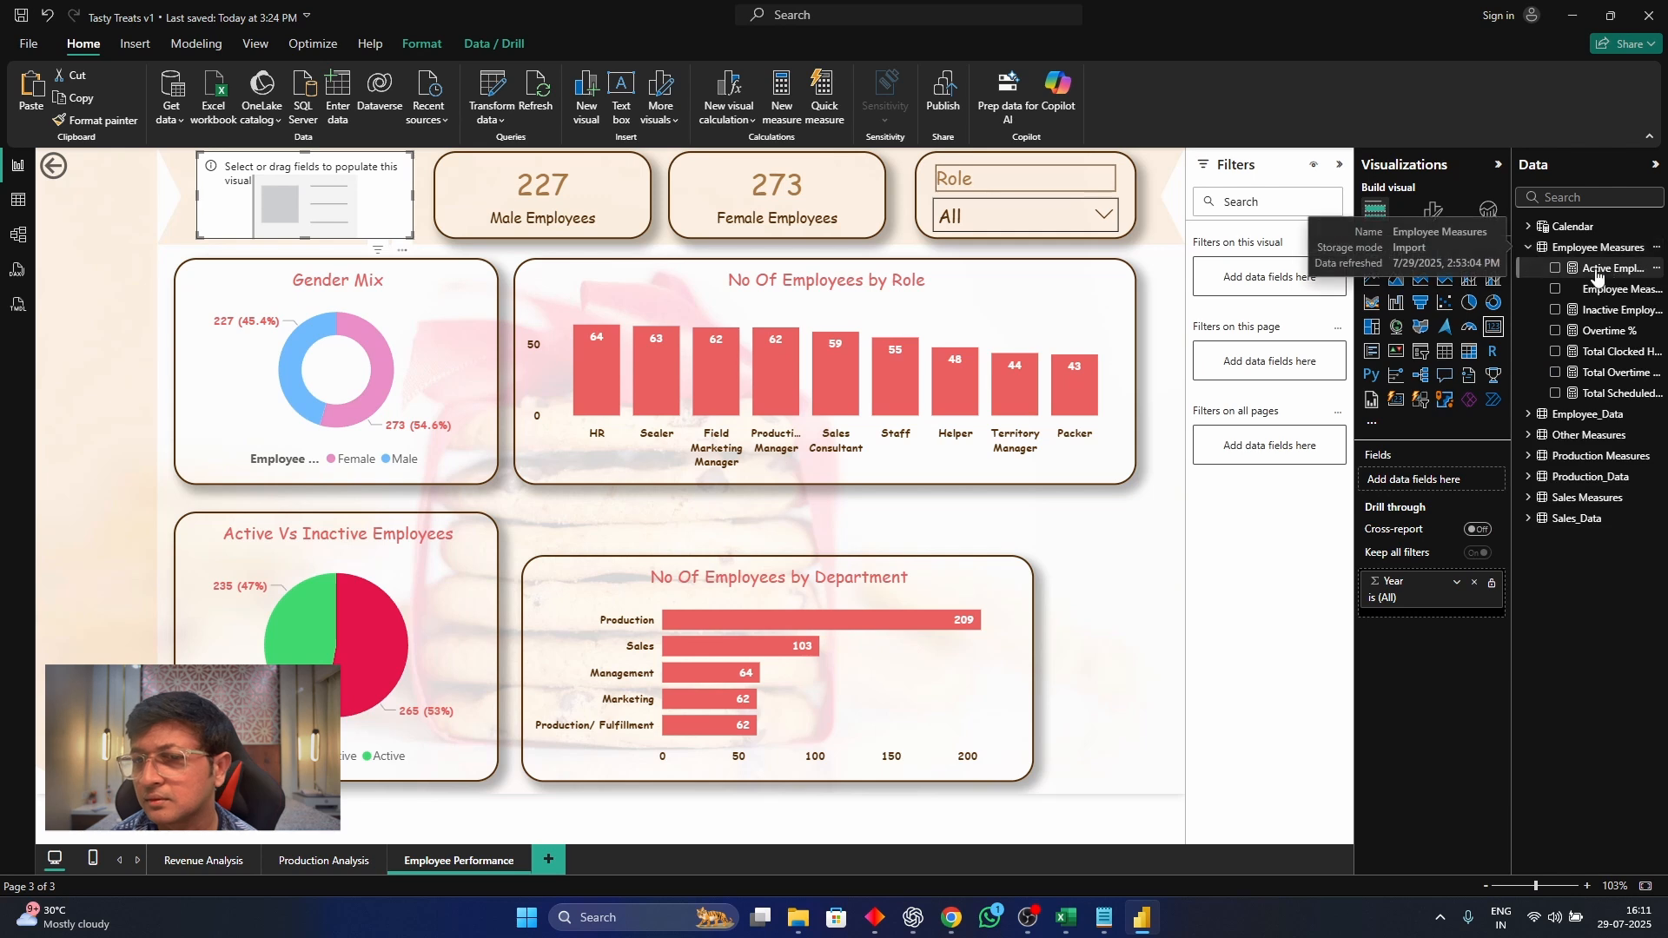
left_click_drag(1613, 352, 1467, 487)
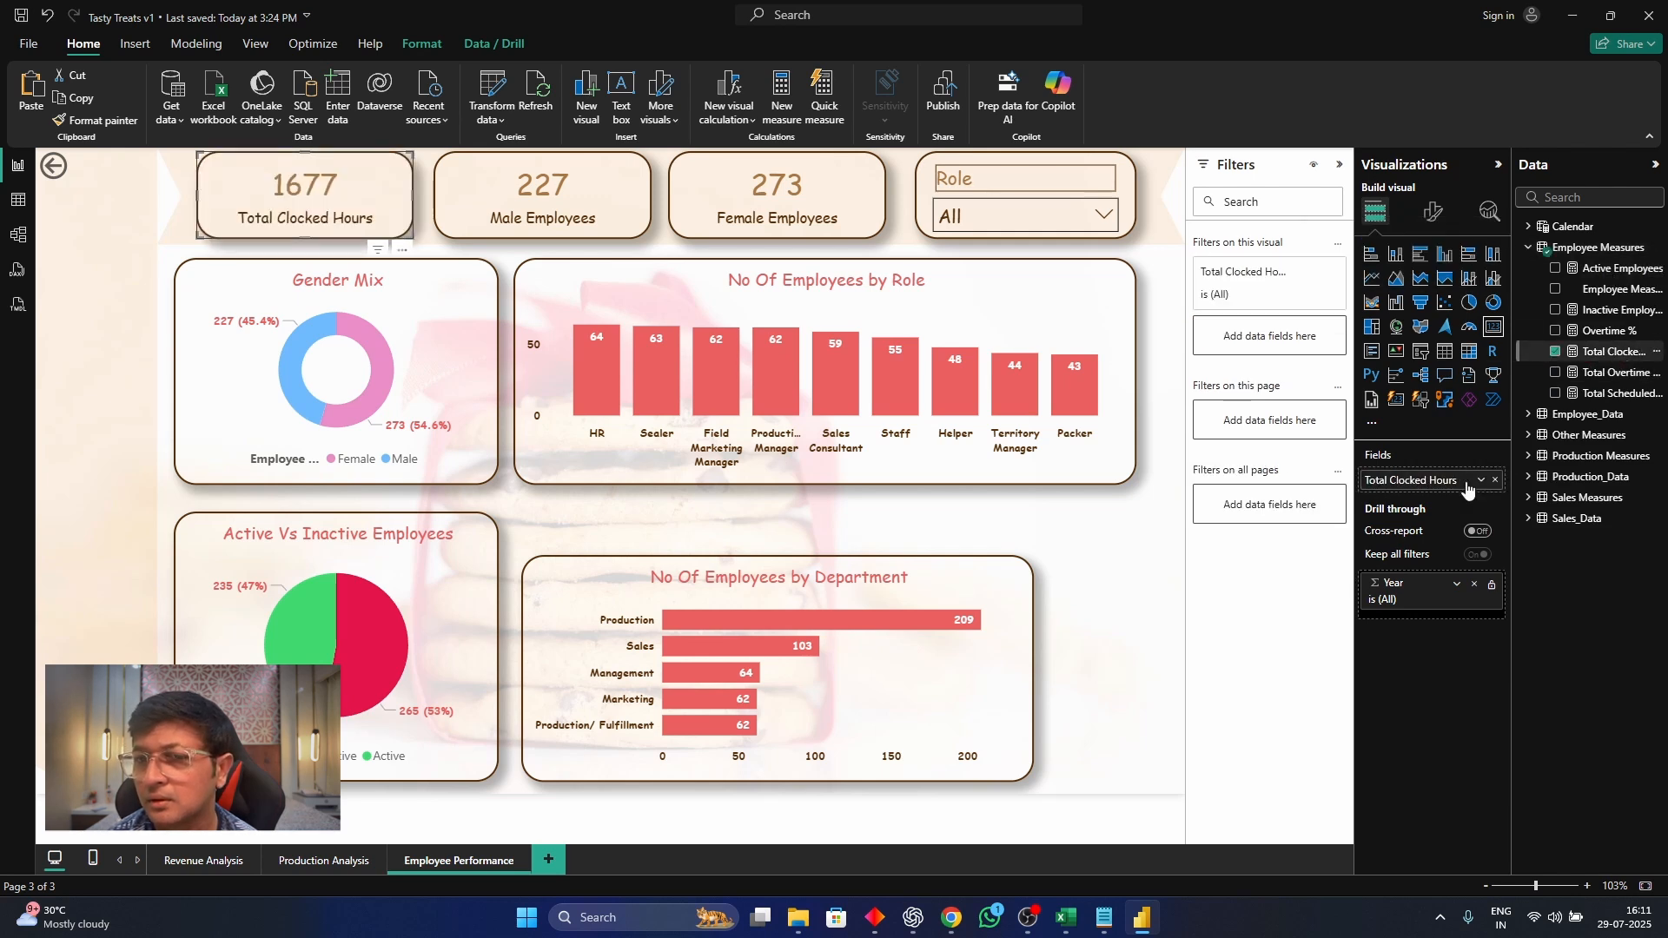
Show Total Scheduled Hours in the Male Employees card and Total Overtime Hours in the Female Employees card instead of the employee counts
left_click(465, 207)
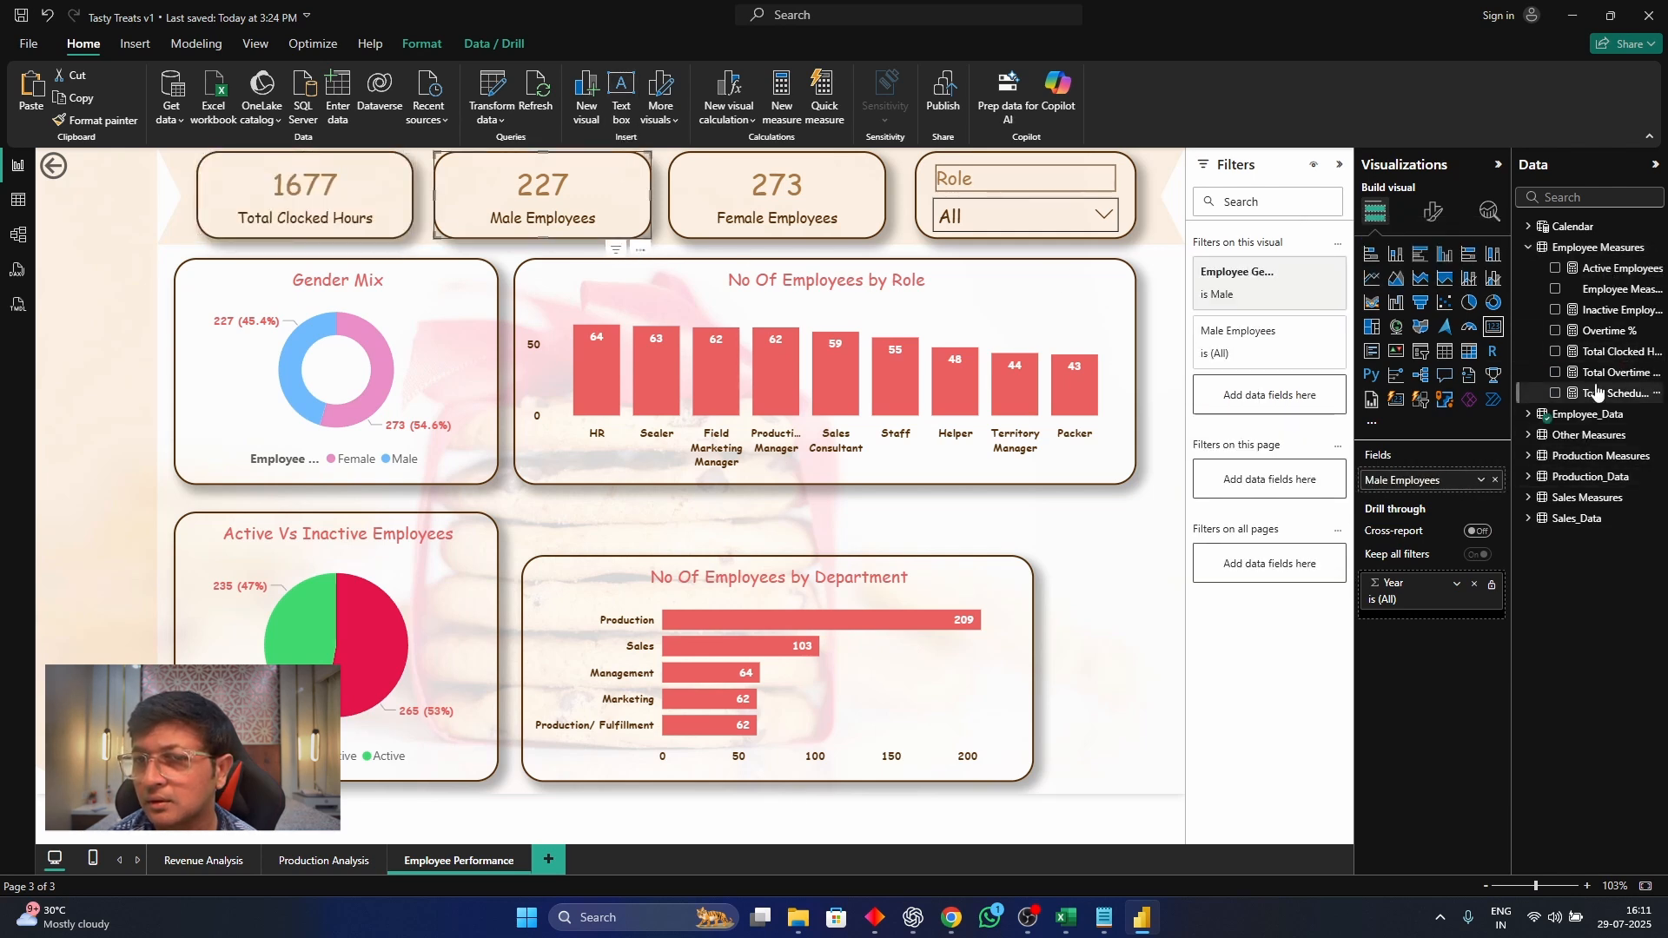
left_click(1495, 481)
left_click_drag(1614, 393, 1440, 481)
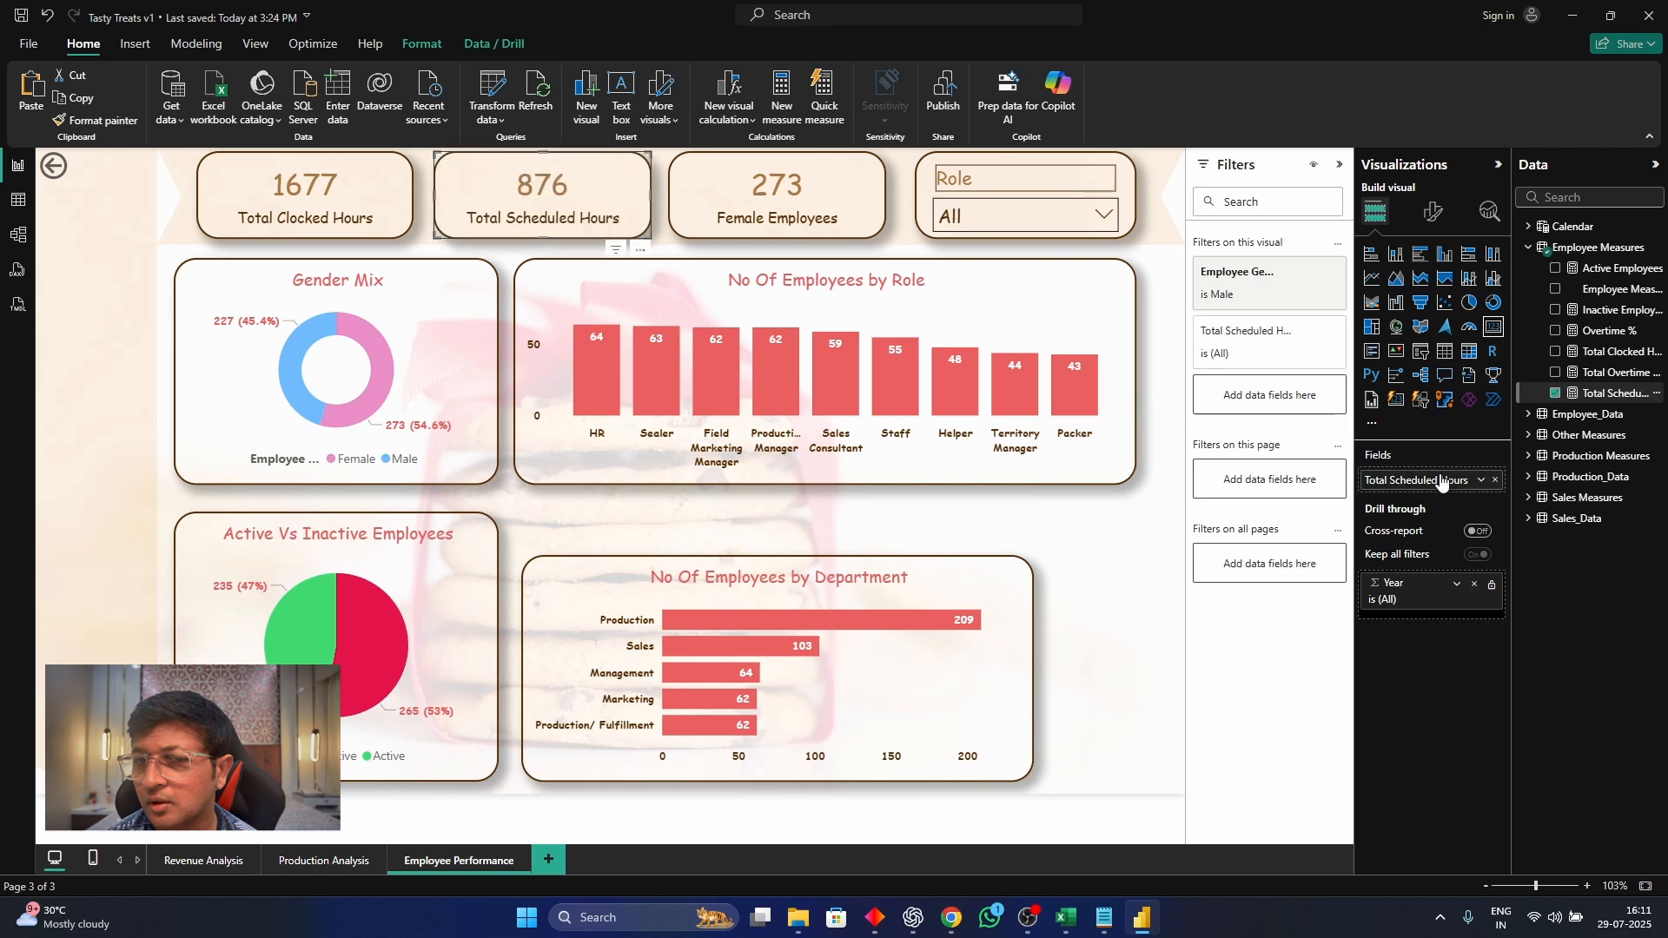
left_click(702, 191)
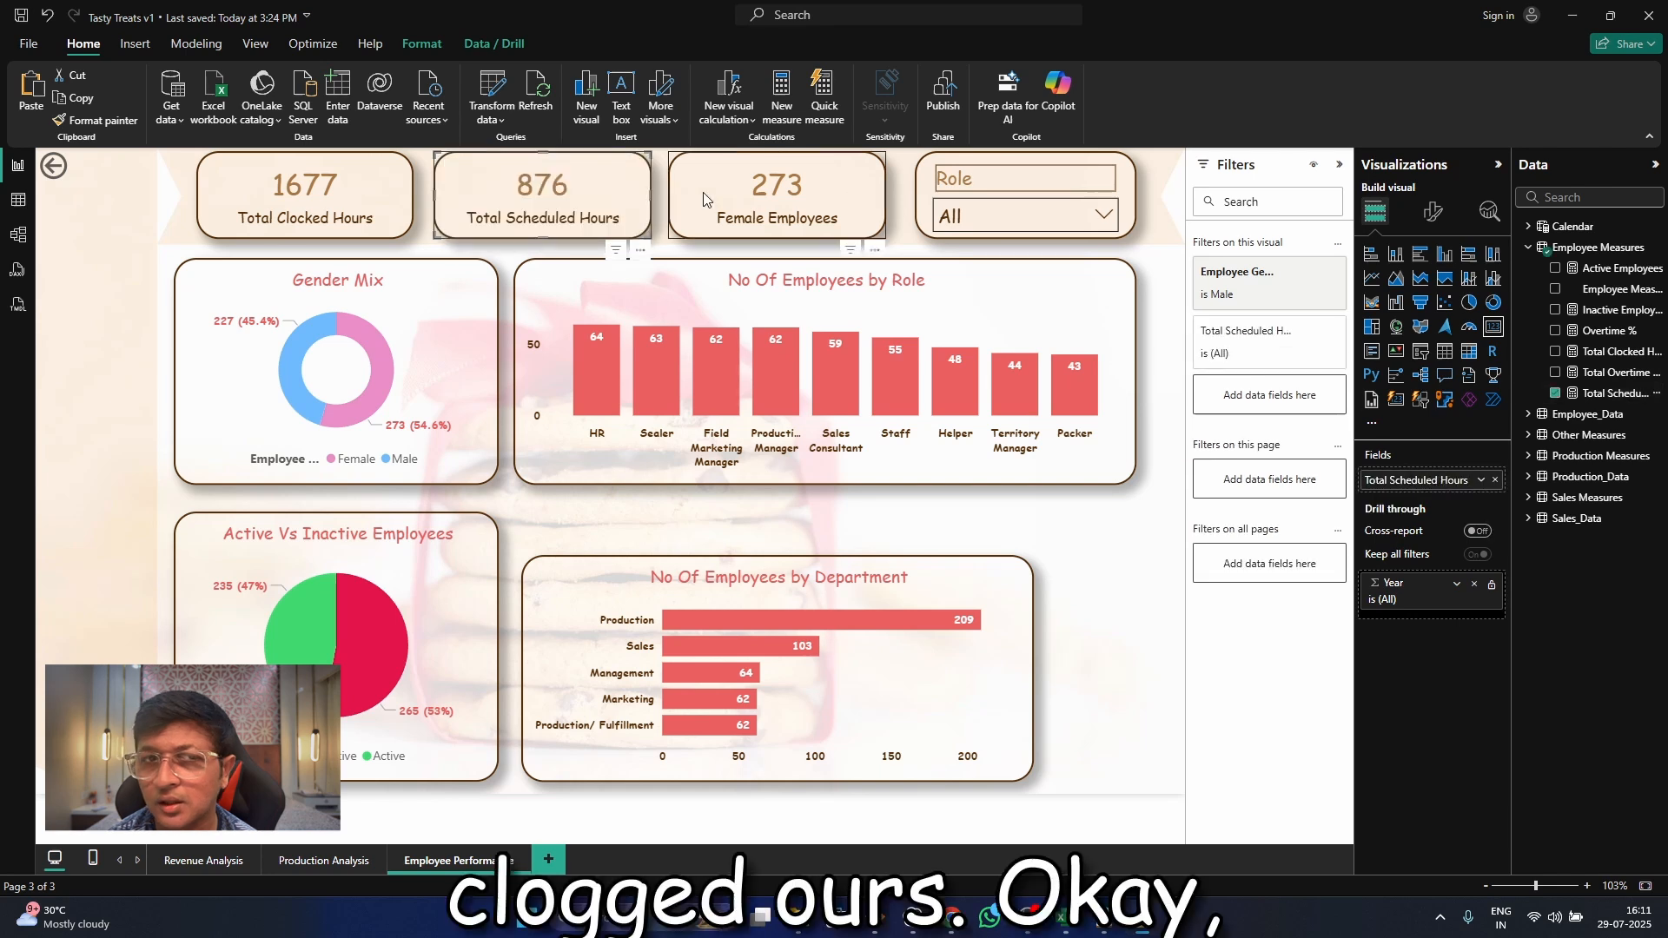
left_click(1496, 481)
left_click_drag(1614, 372, 1432, 462)
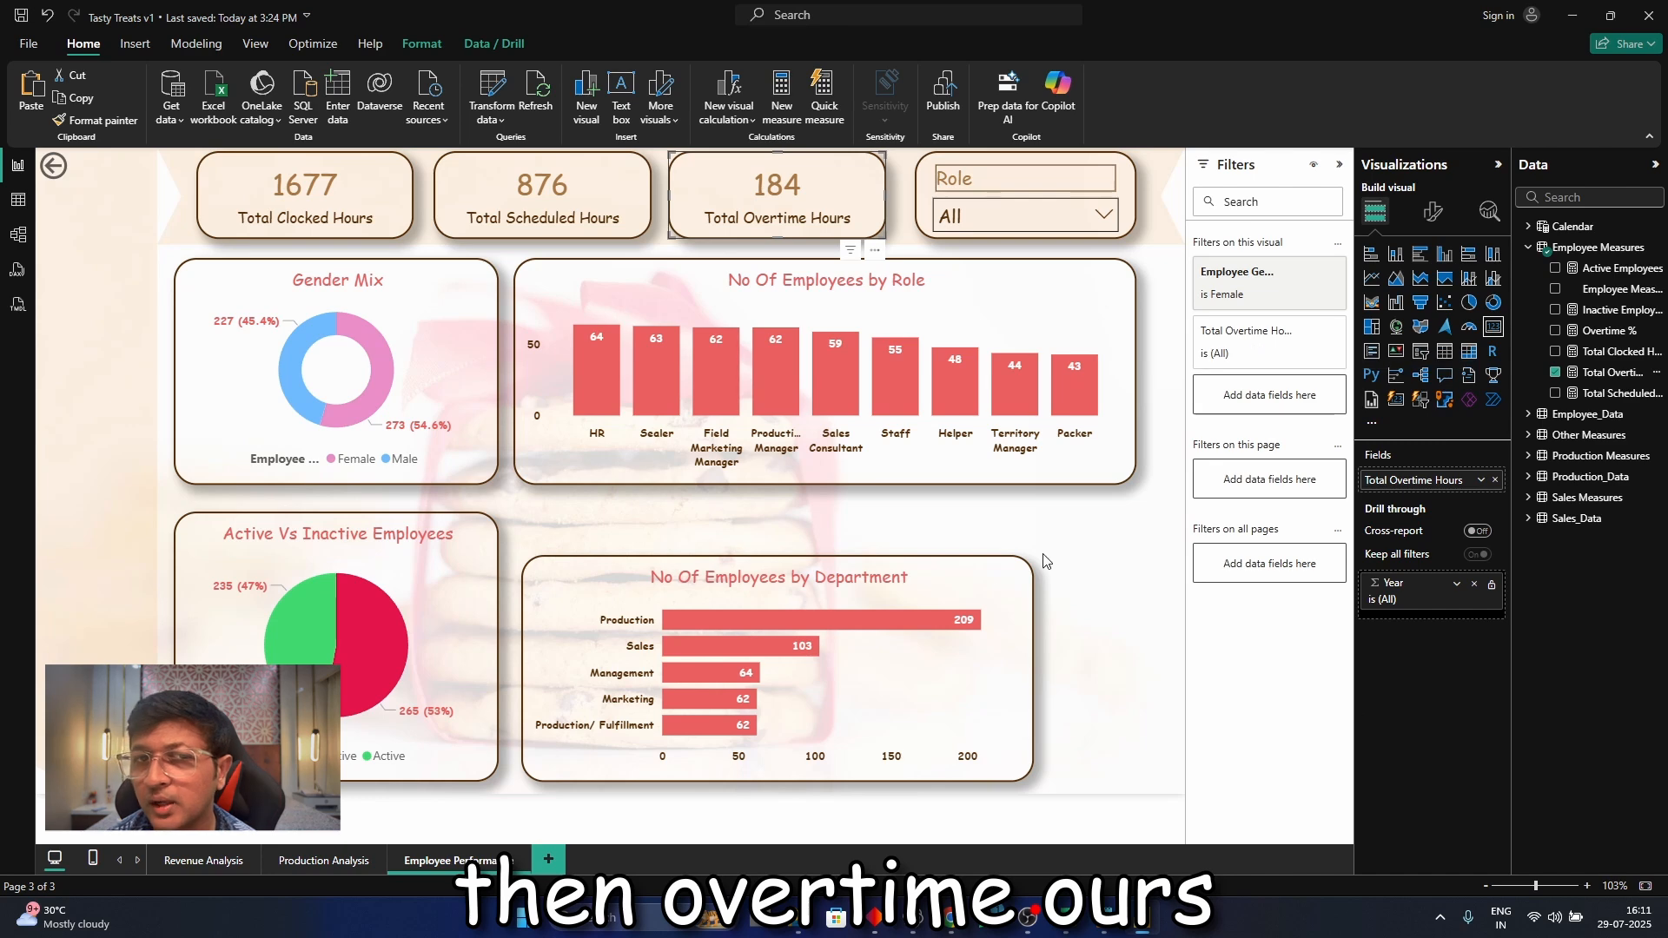
left_click_drag(1021, 565, 1005, 521)
left_click_drag(775, 742, 769, 782)
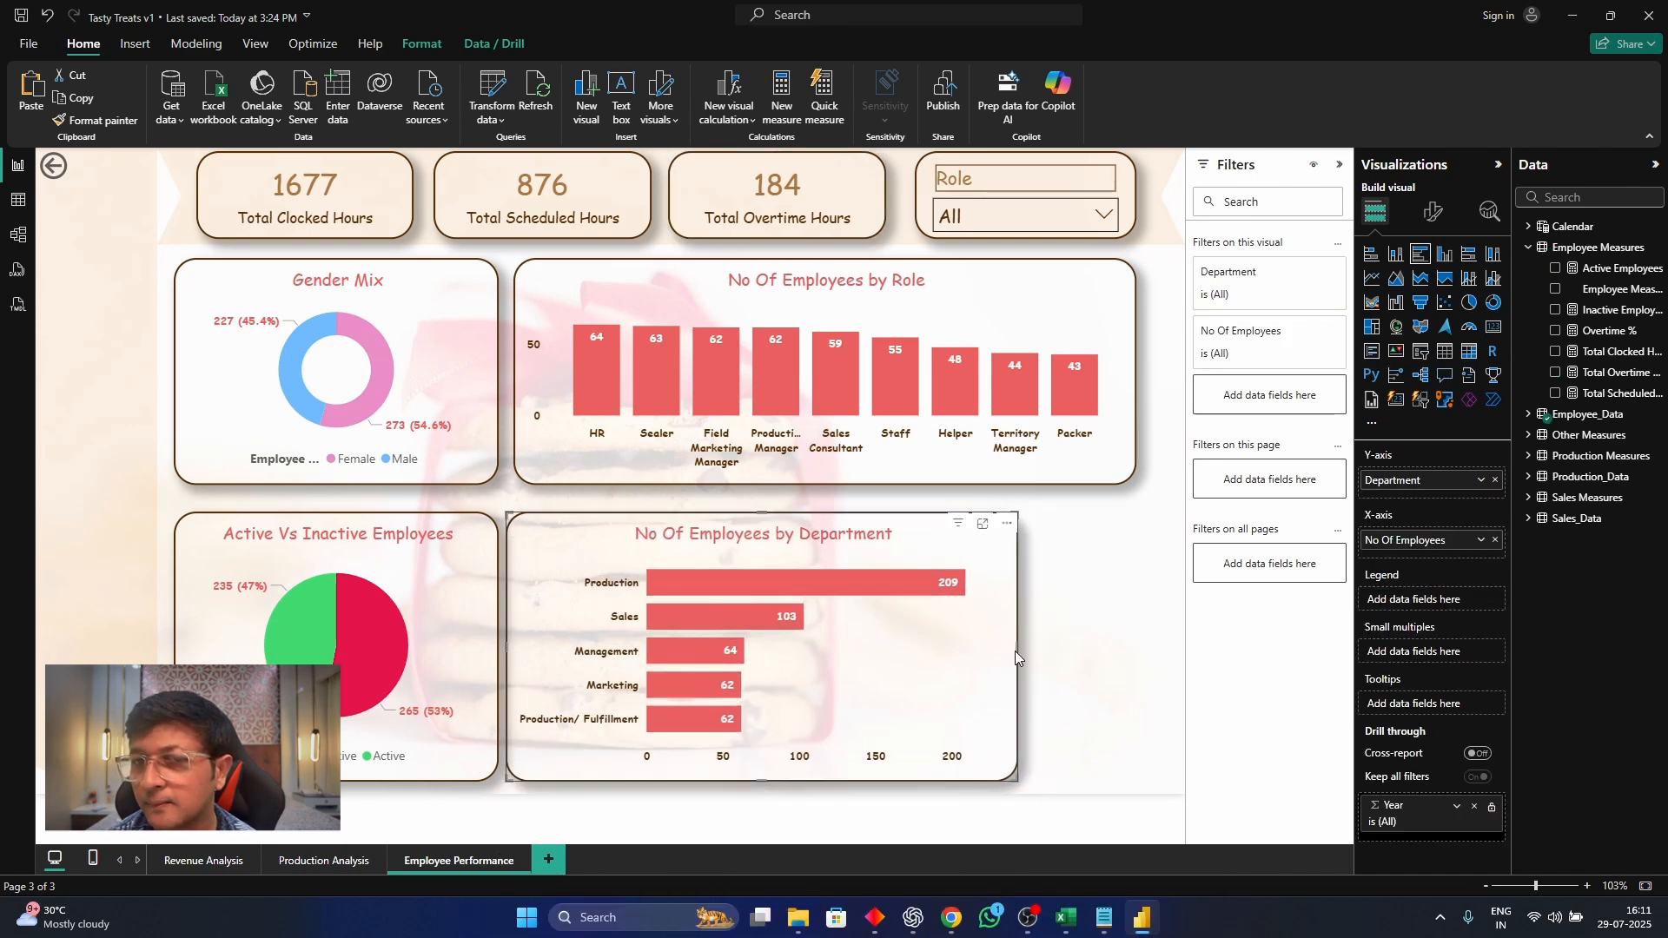
left_click_drag(1015, 650, 882, 671)
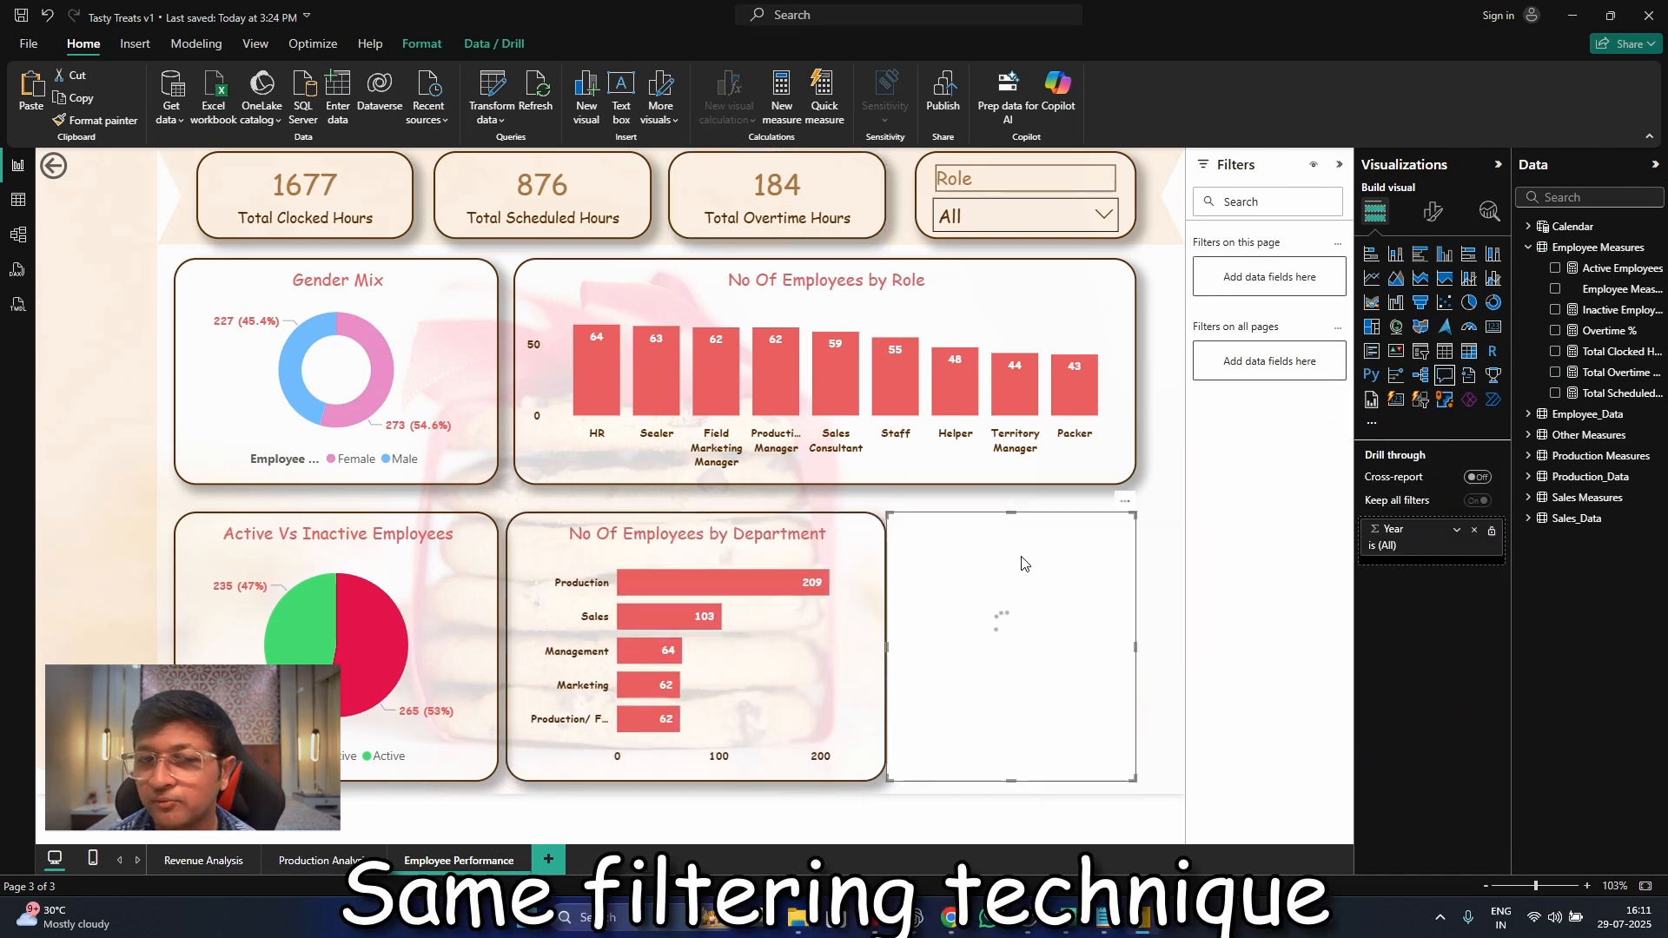
Replace the department bar chart with a copy of Production Analysis's monthly actual and expected output line chart, aligned beside the status pie
key("Delete")
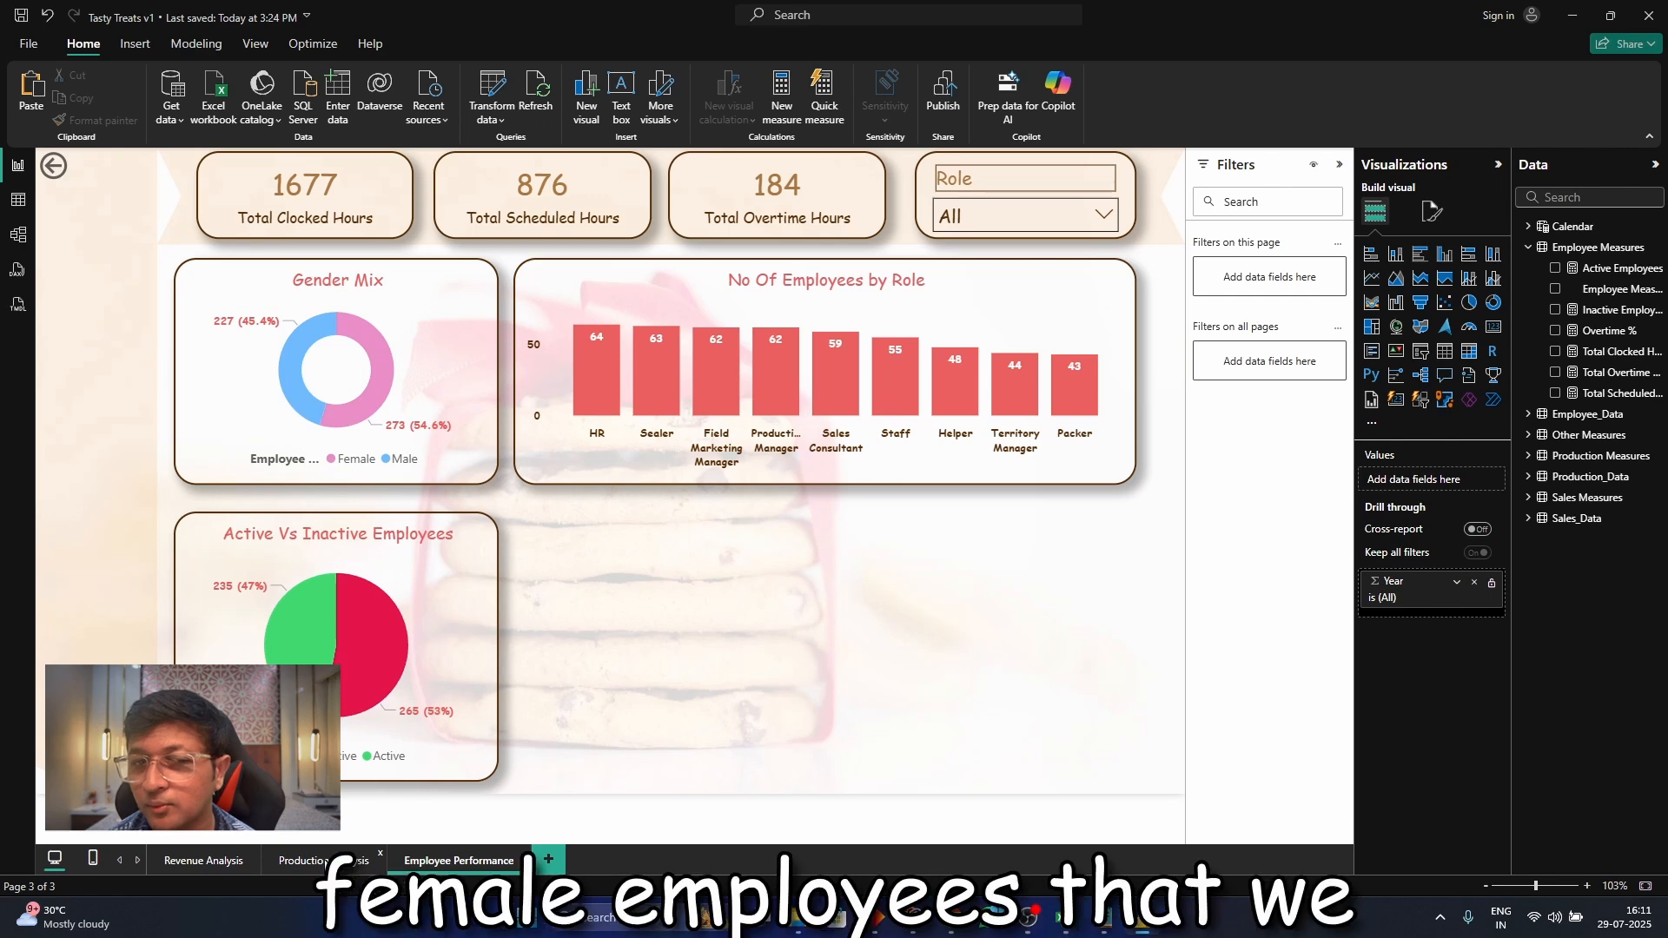
left_click(325, 859)
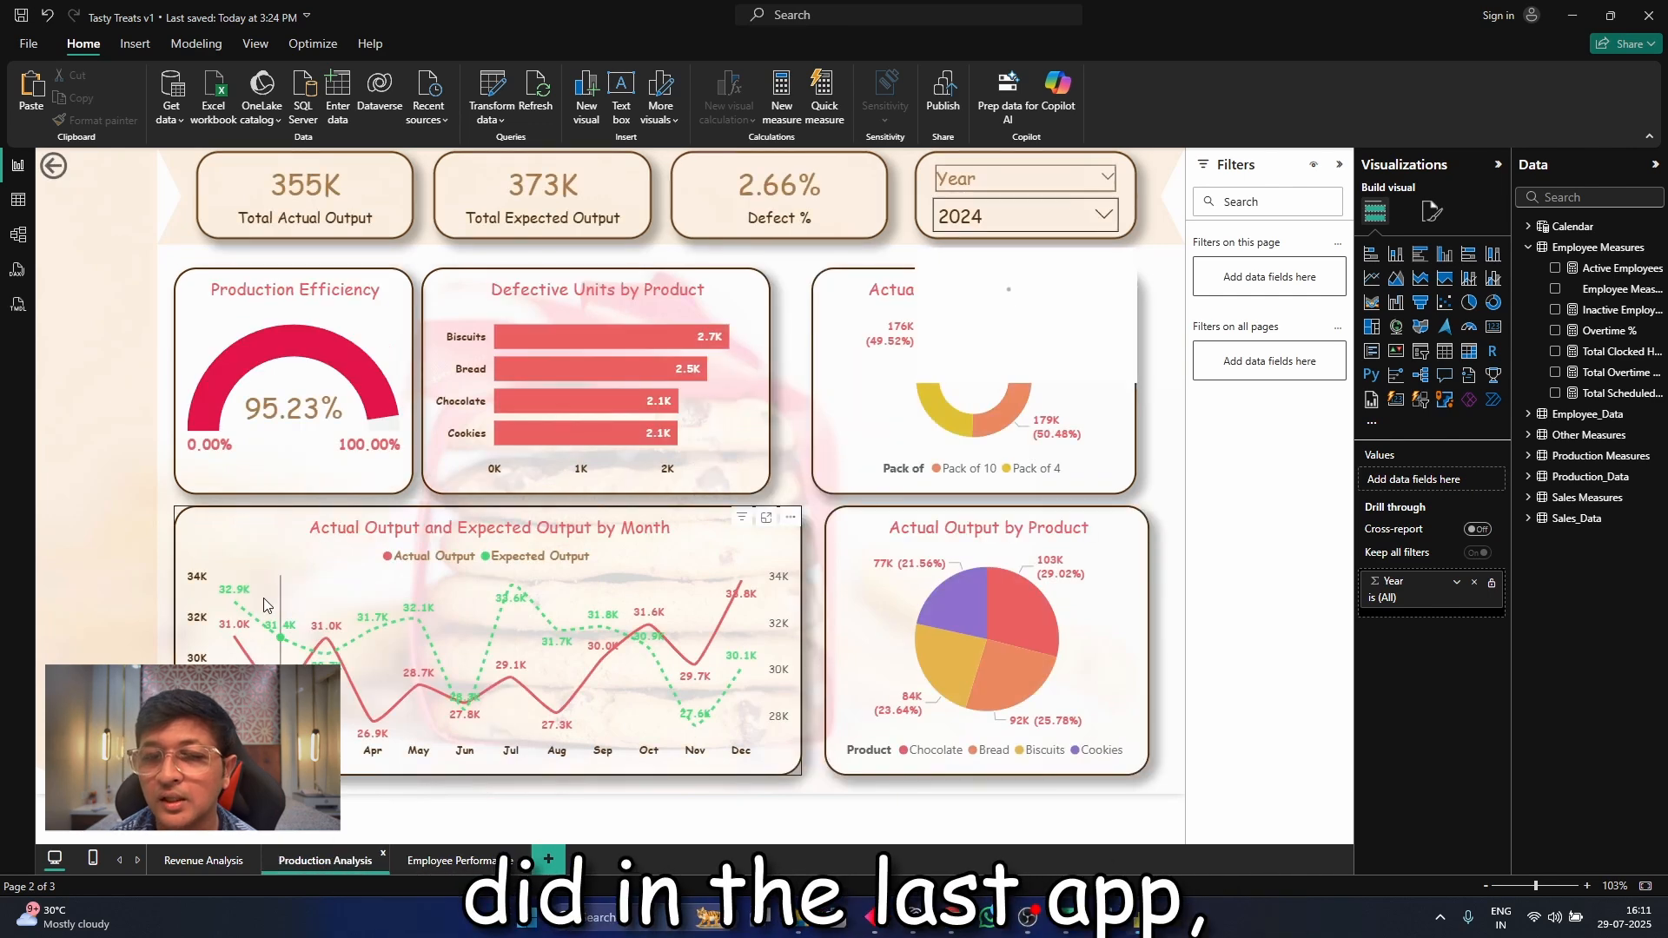
left_click(207, 530)
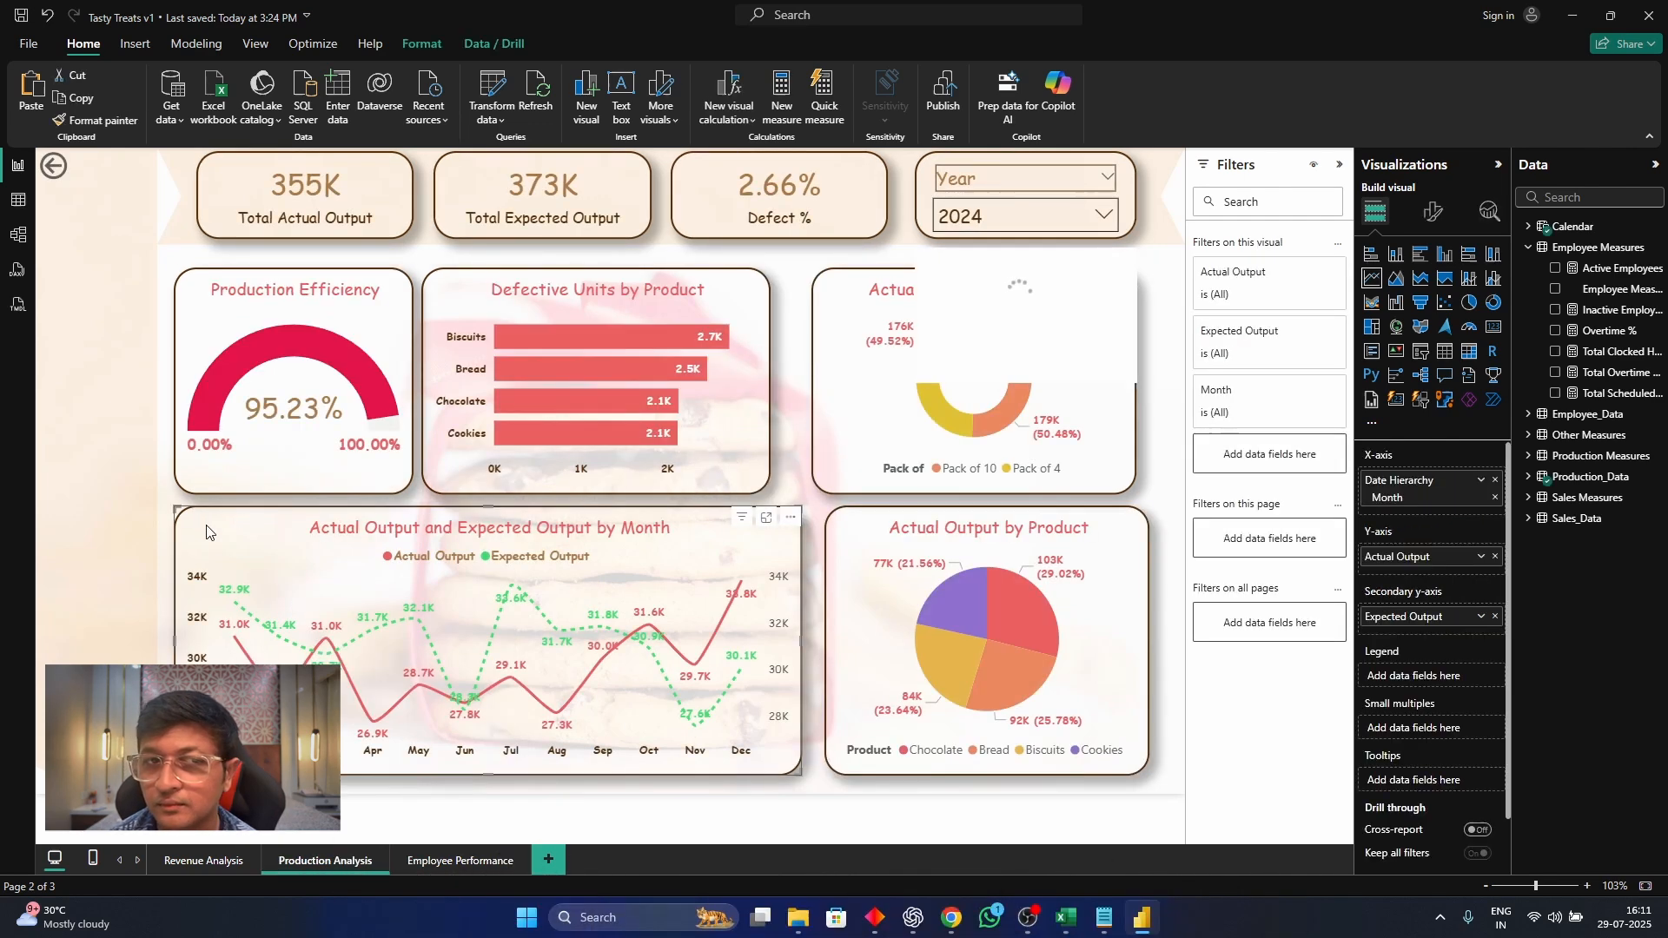
left_click(463, 862)
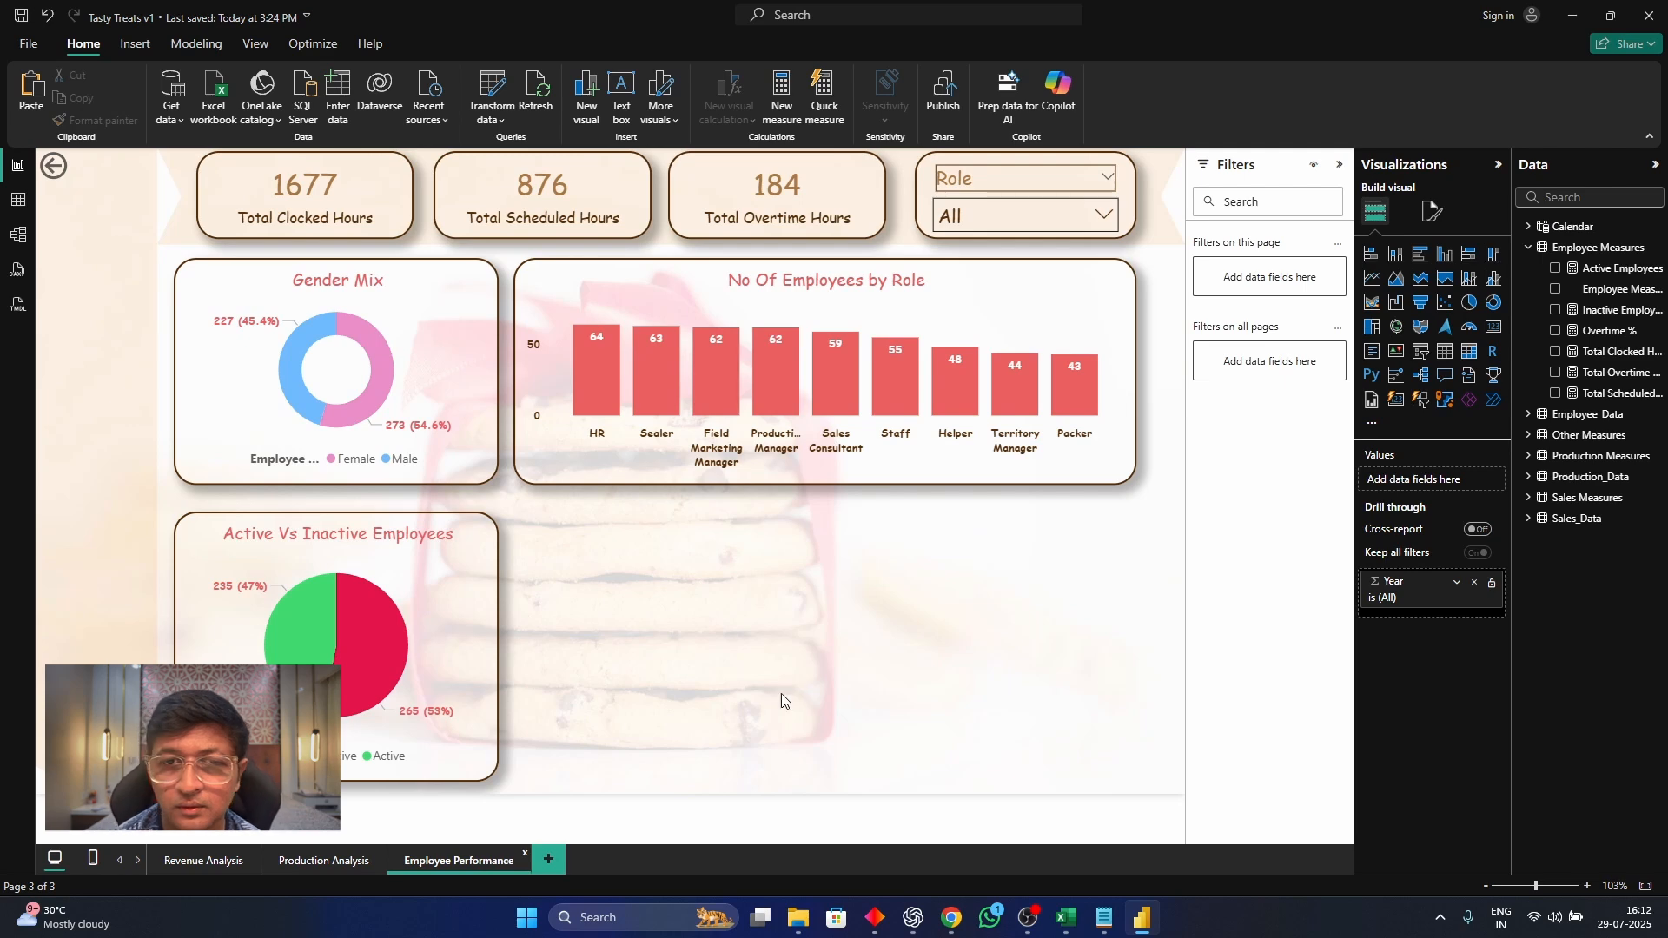
key("ctrl+v")
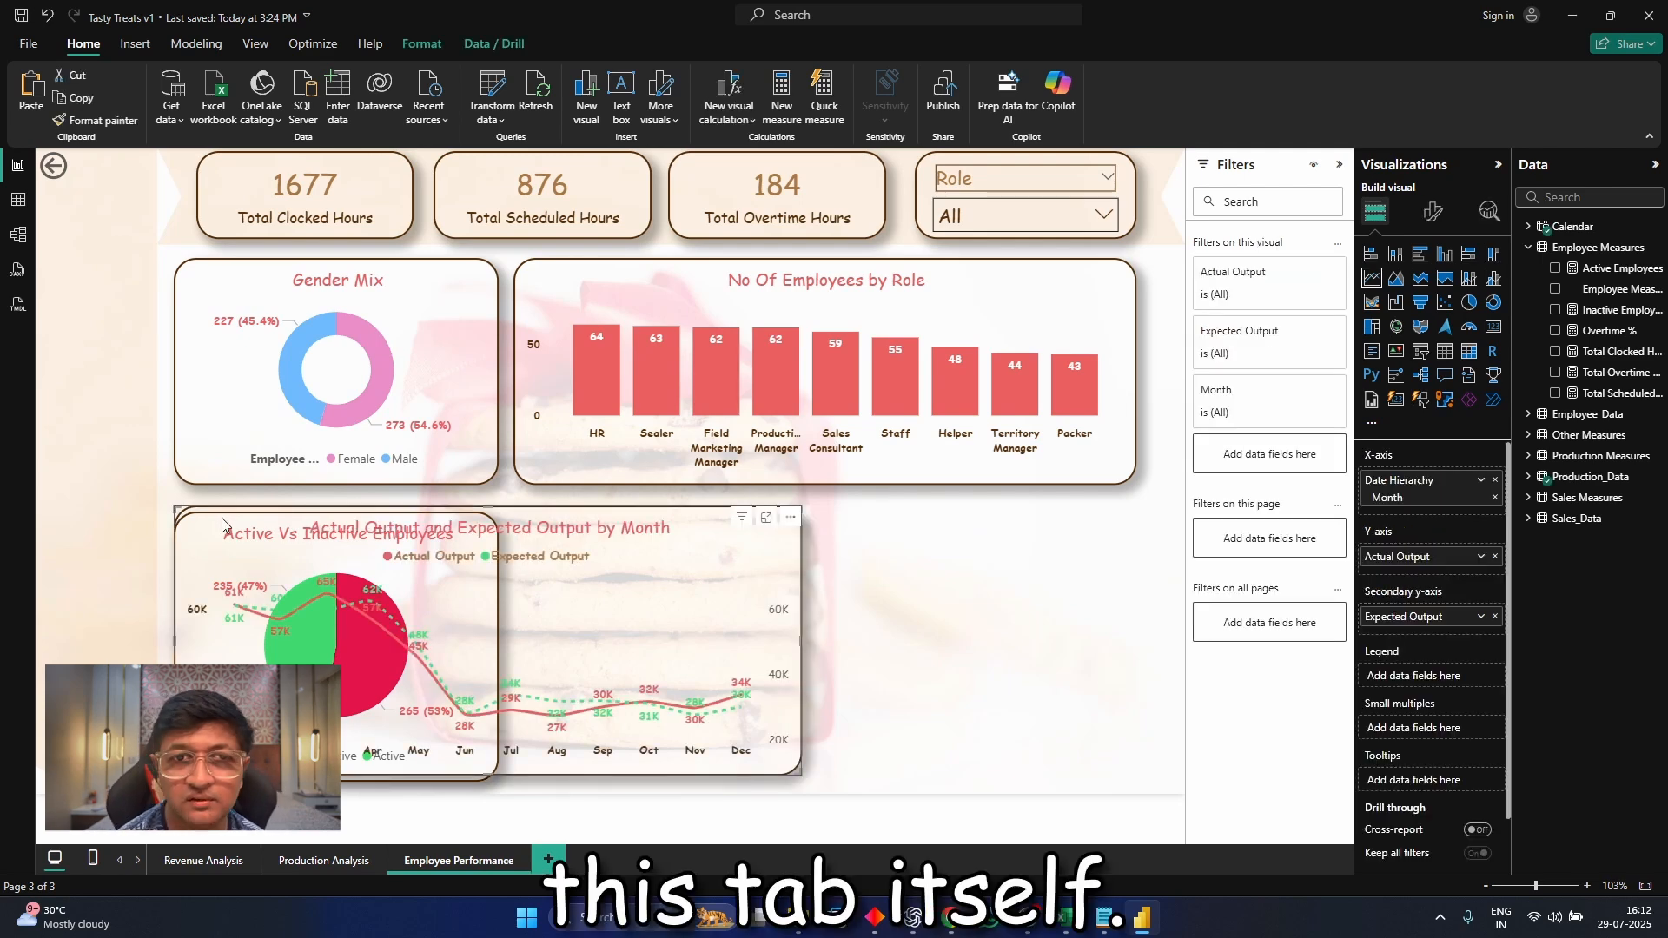
left_click_drag(221, 518, 569, 521)
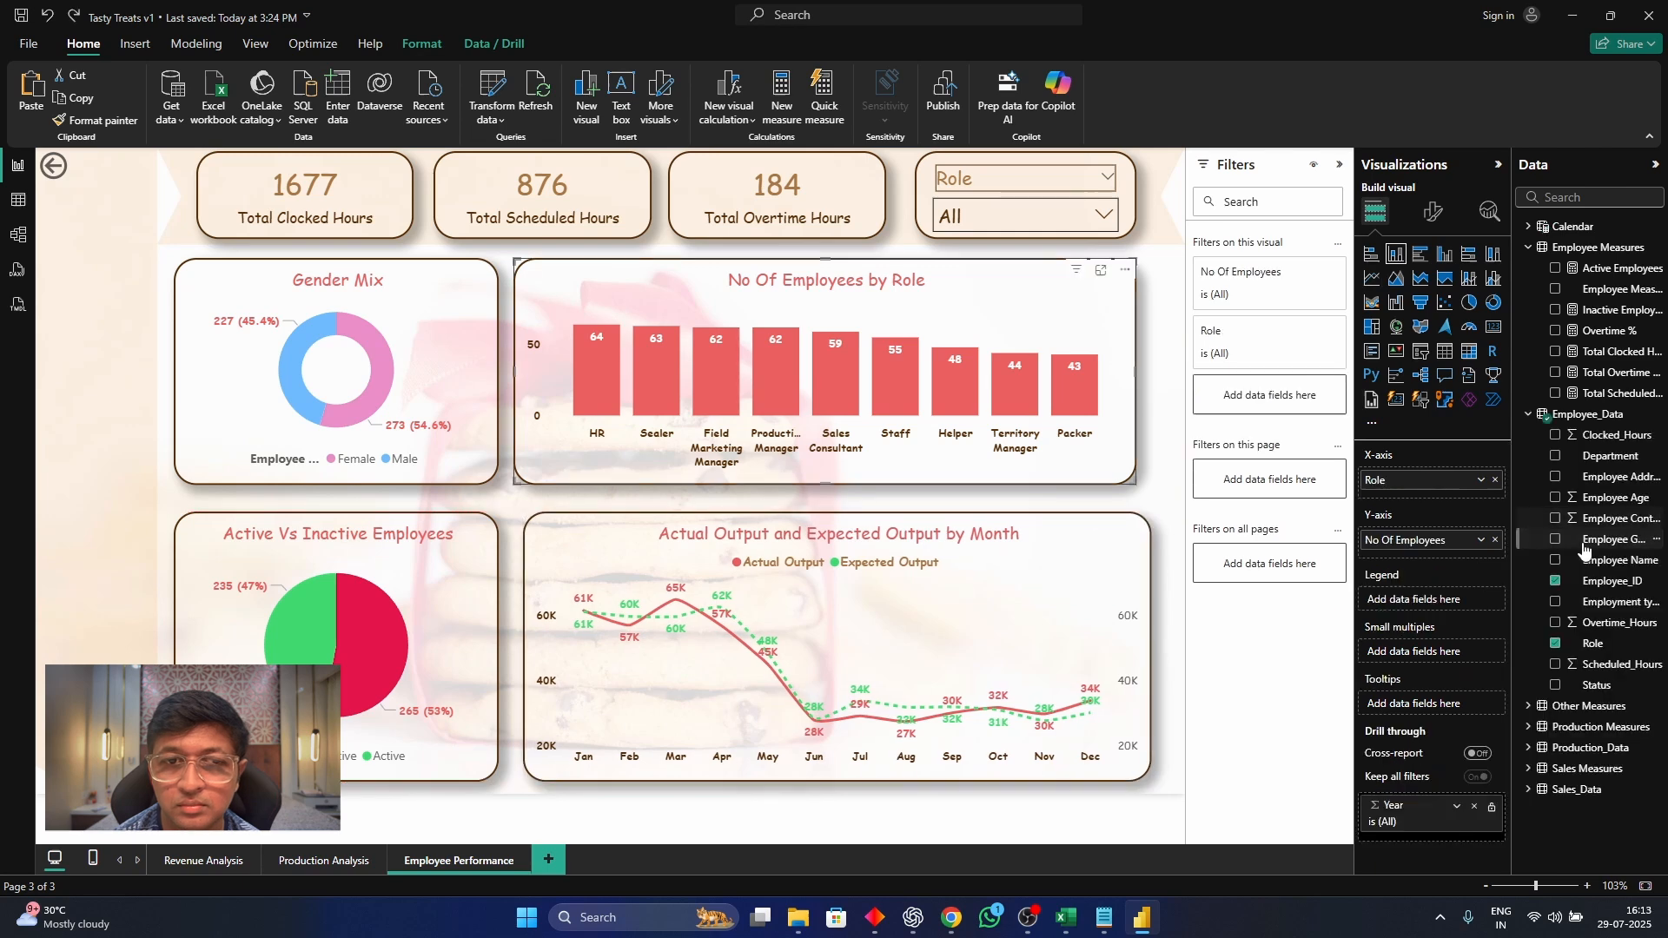
Add Employment type as the legend of the role column chart and replace Role with Department on its X-axis
left_click_drag(1608, 601, 1471, 599)
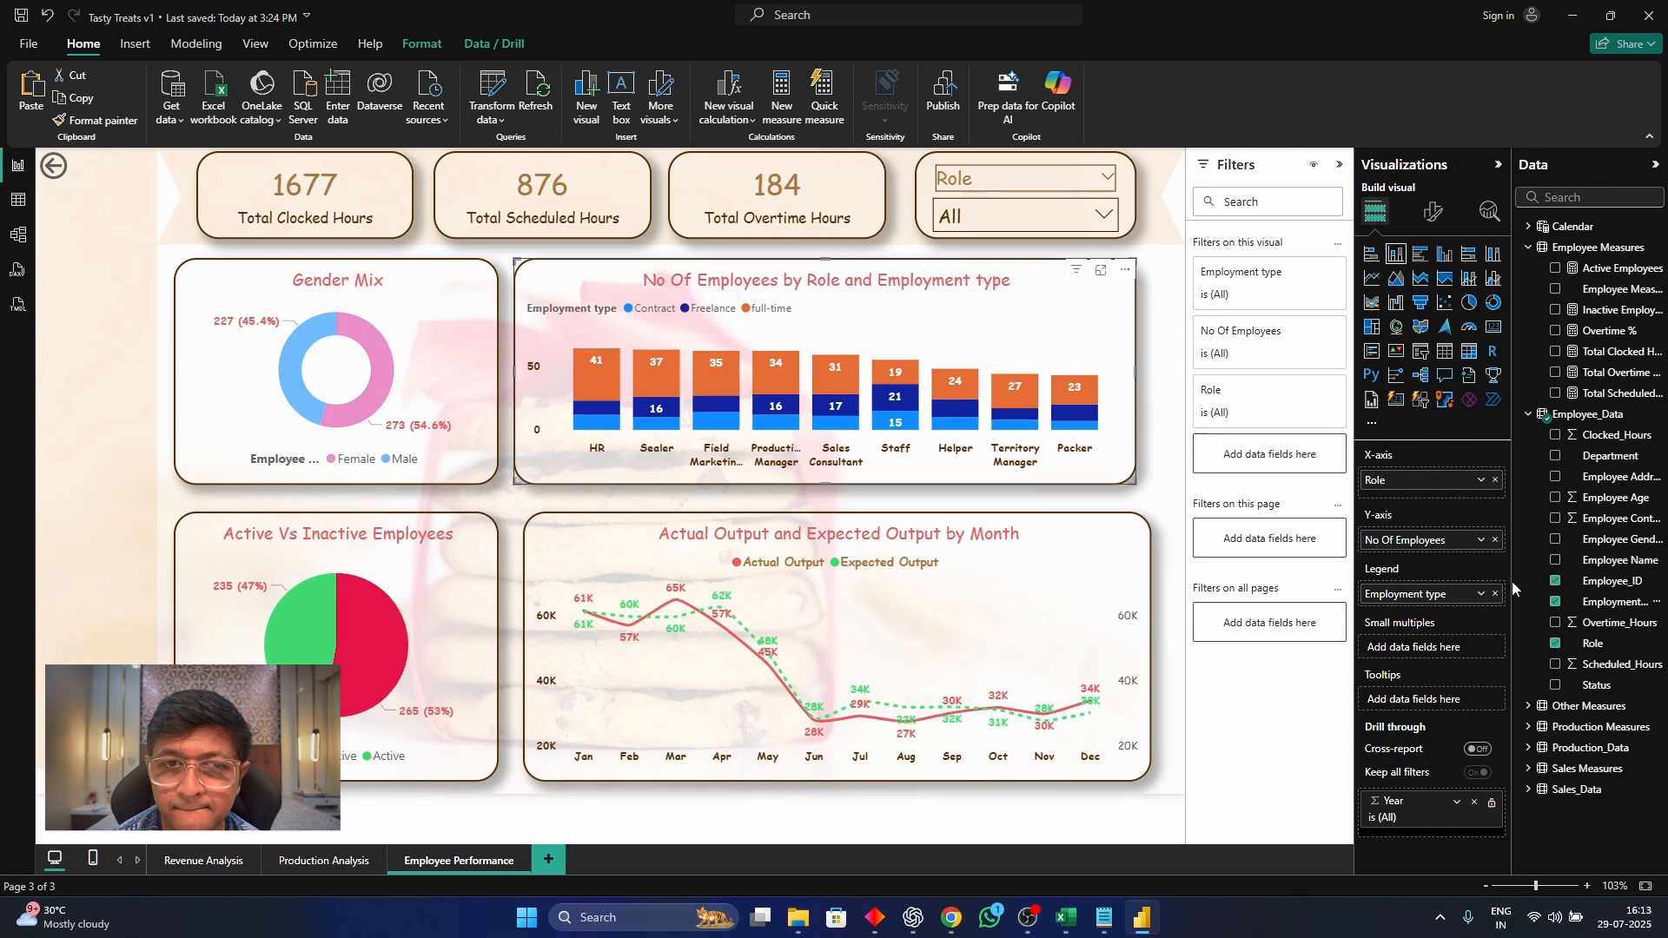
left_click(1496, 480)
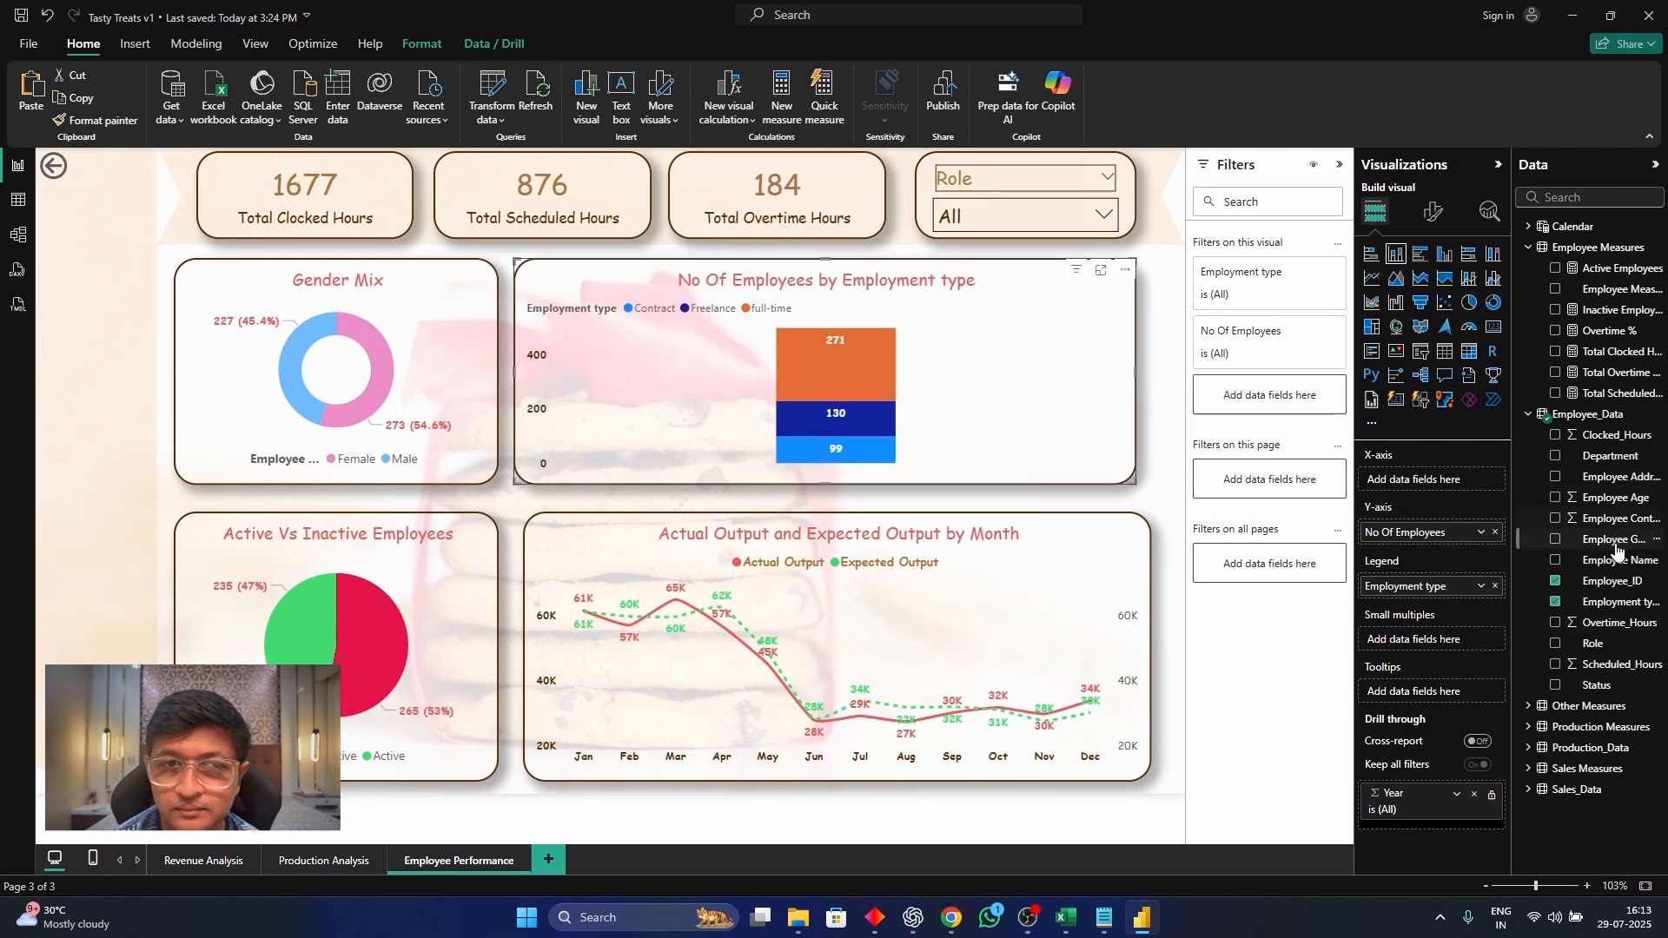
left_click_drag(1610, 455, 1491, 482)
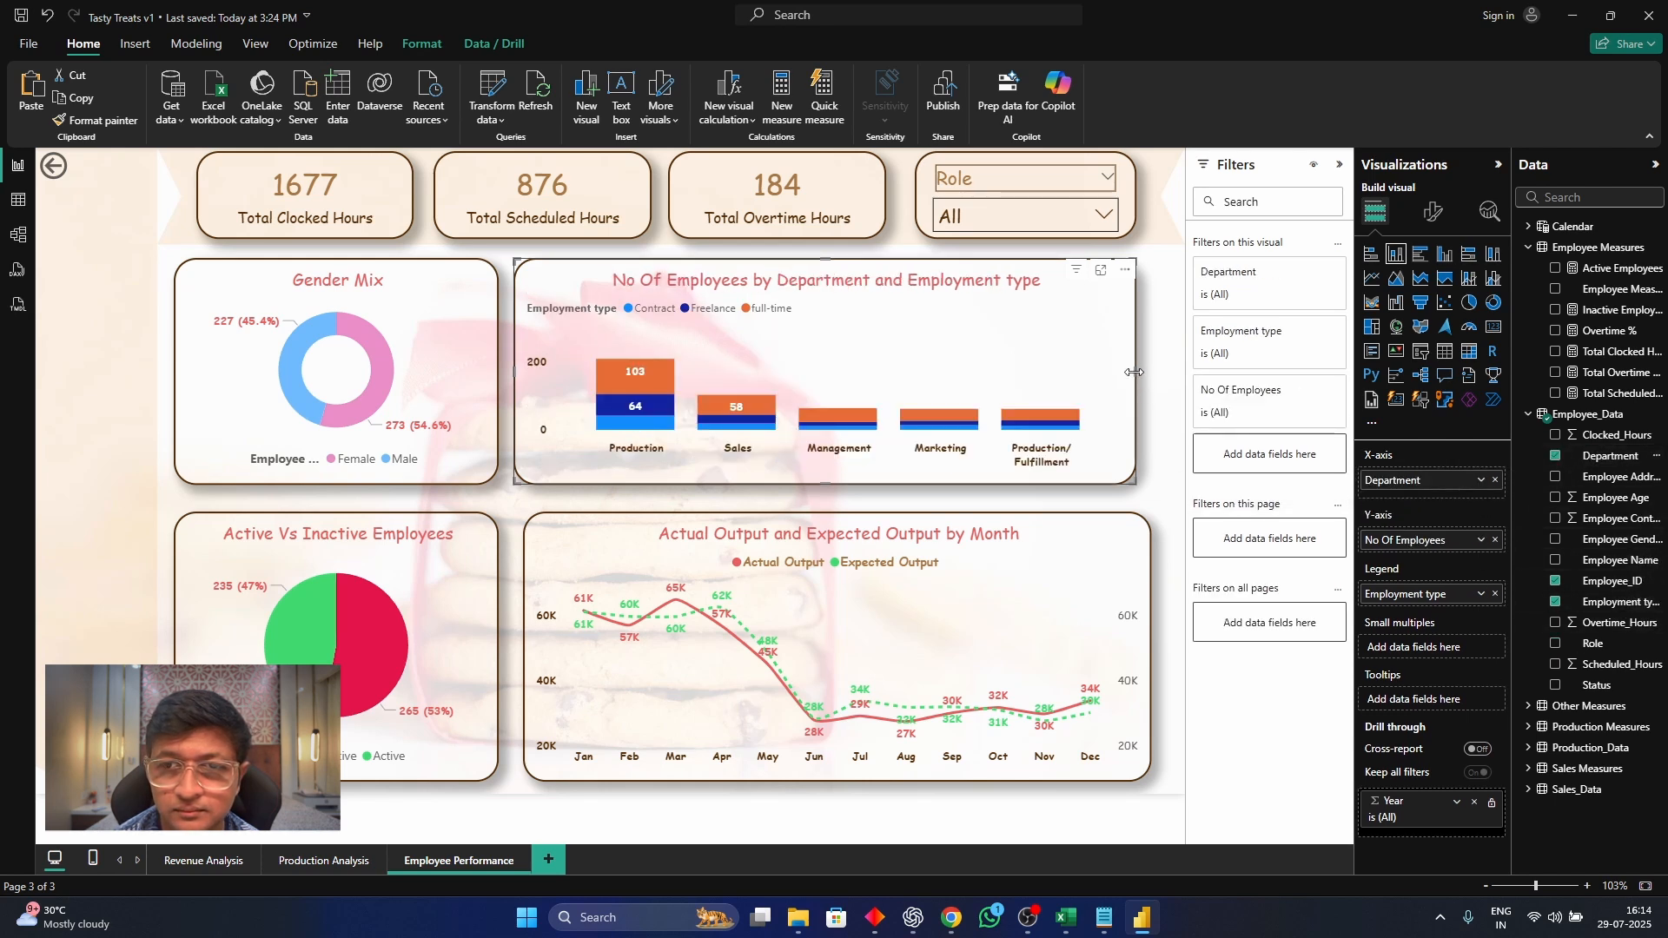
Narrow the department column chart, title it "Employees by Department" and remove the empty visual beside it
left_click_drag(1135, 371, 914, 393)
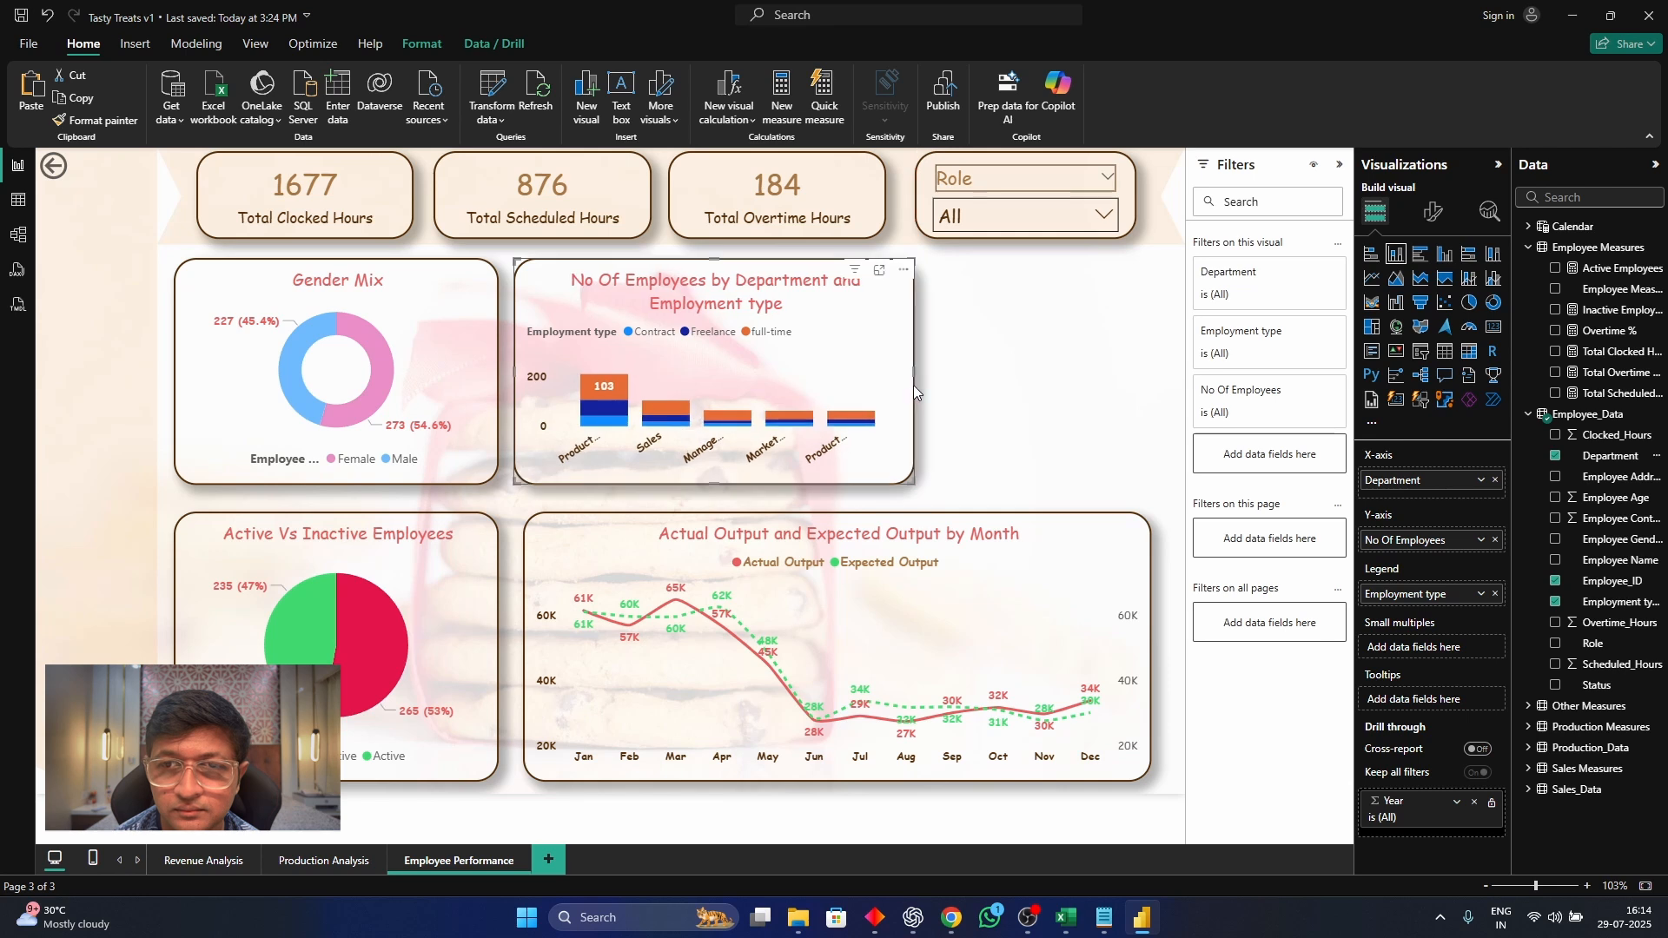
left_click(1434, 211)
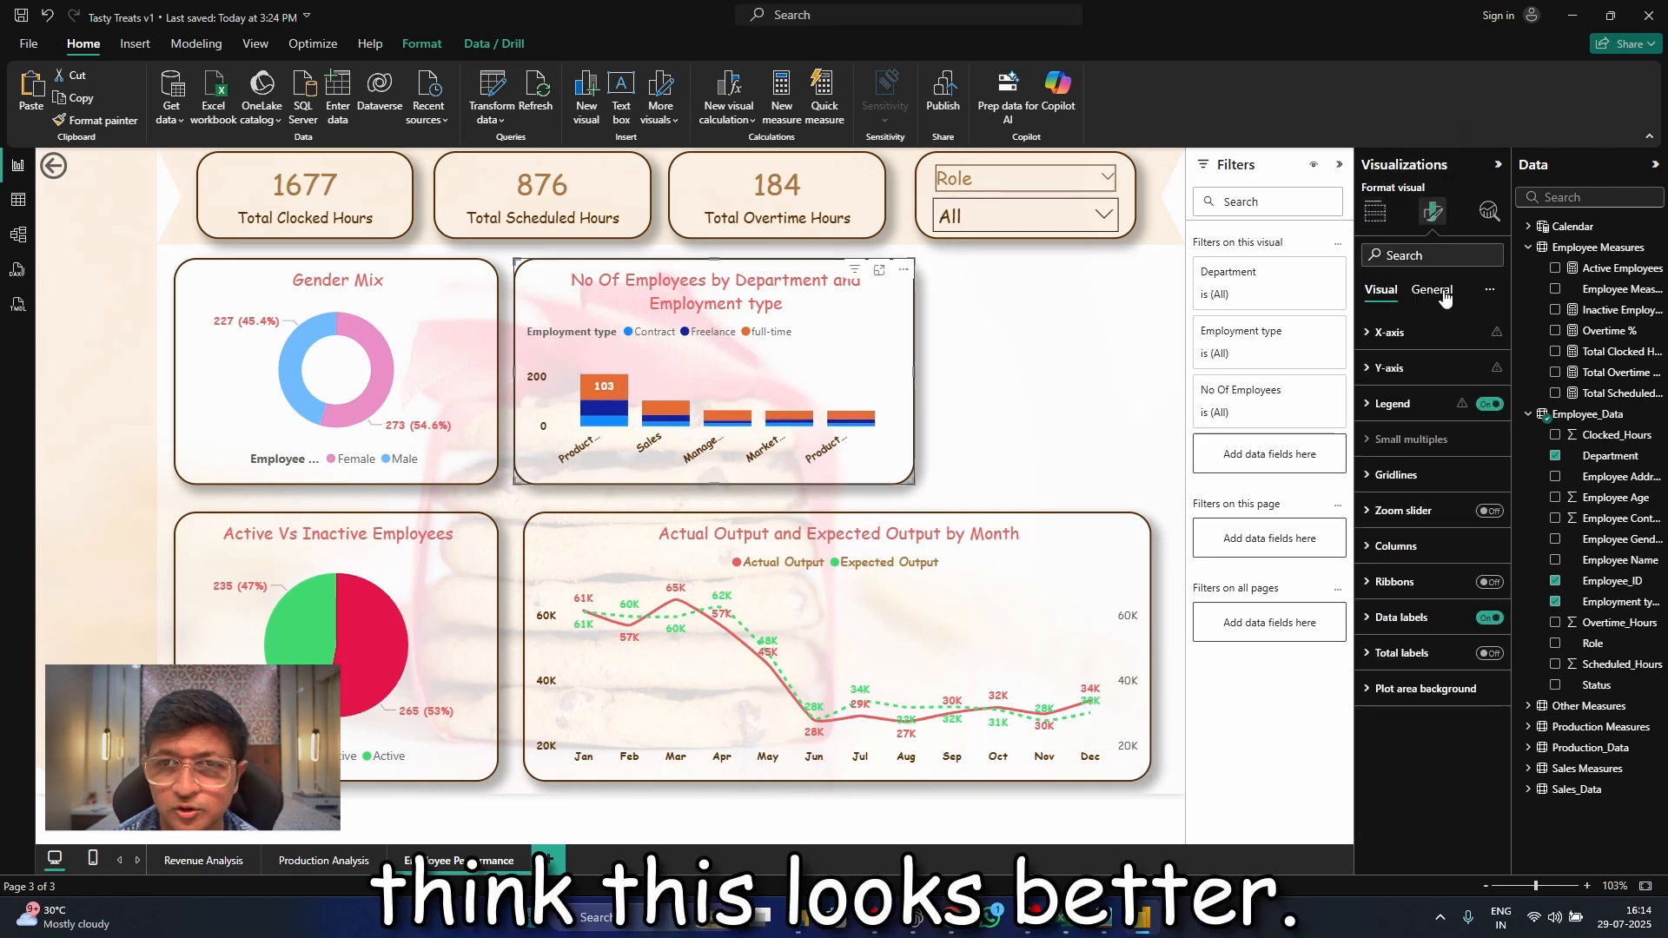
left_click(1433, 290)
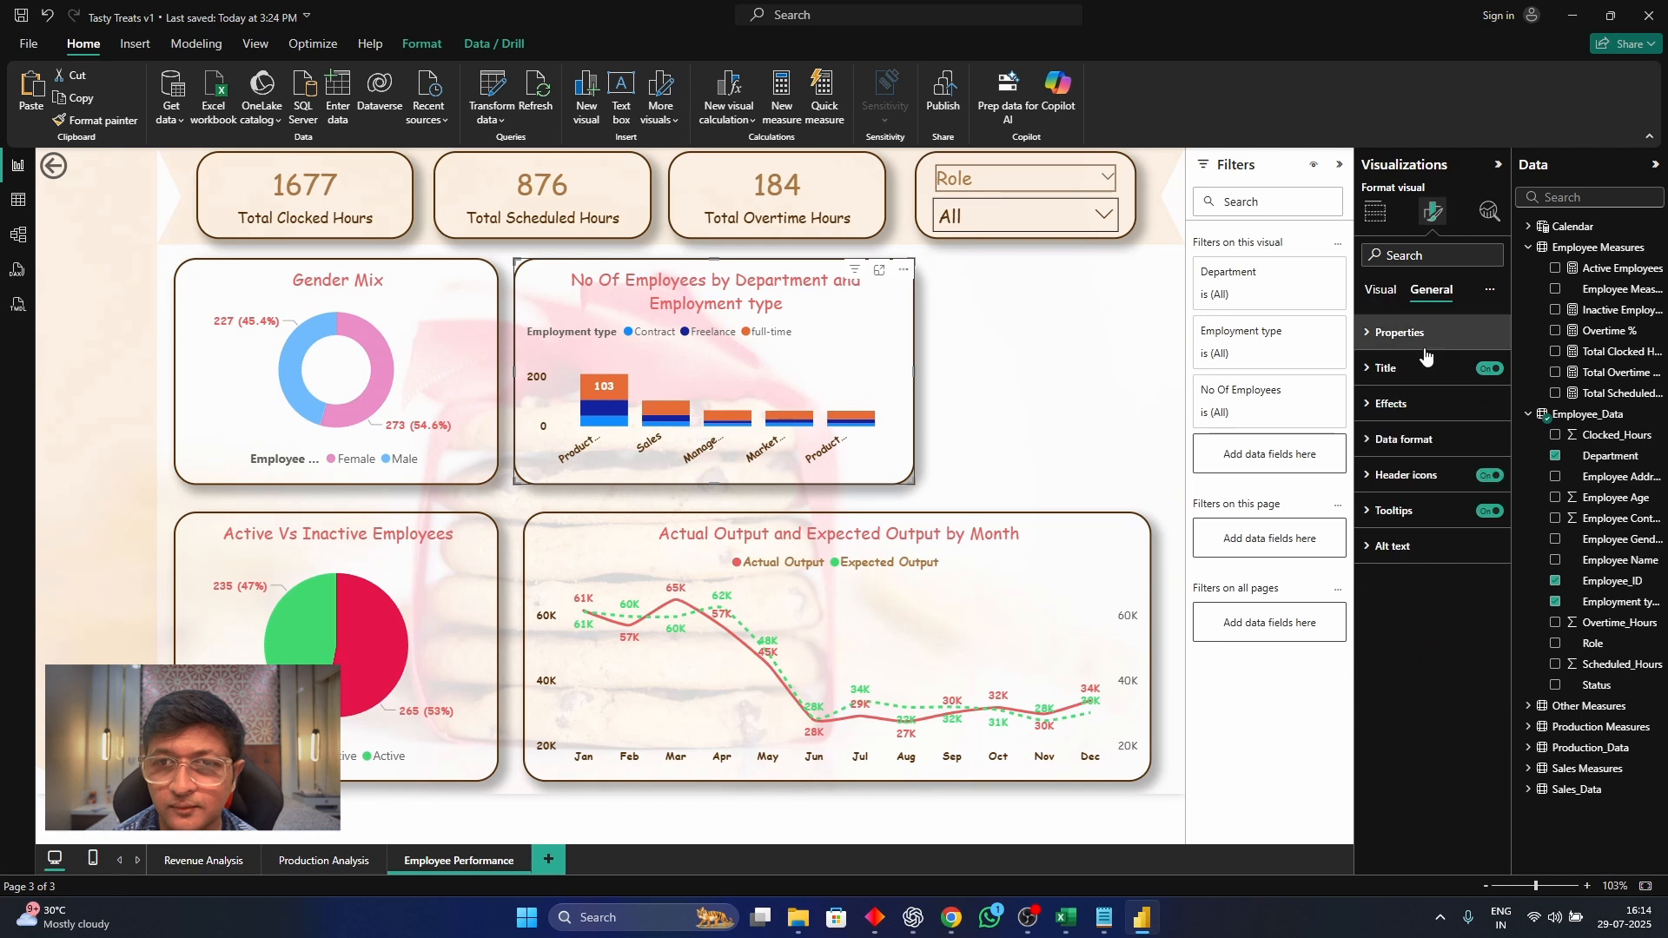
left_click(1430, 366)
left_click(1453, 453)
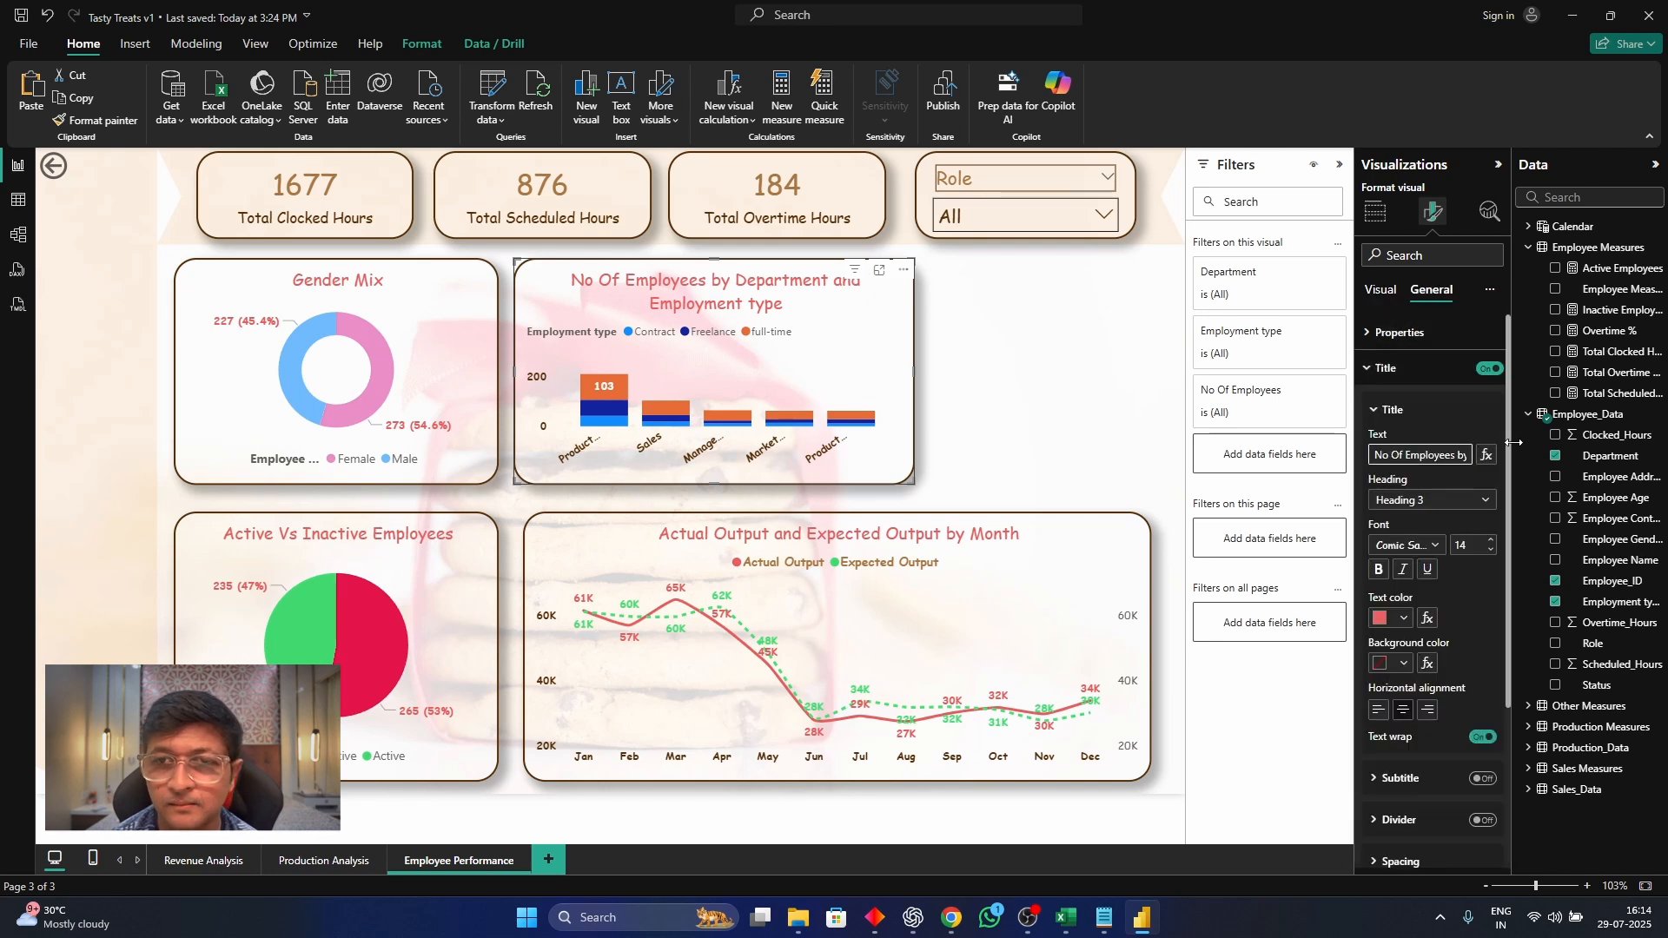
key("ctrl+a")
type("Empl")
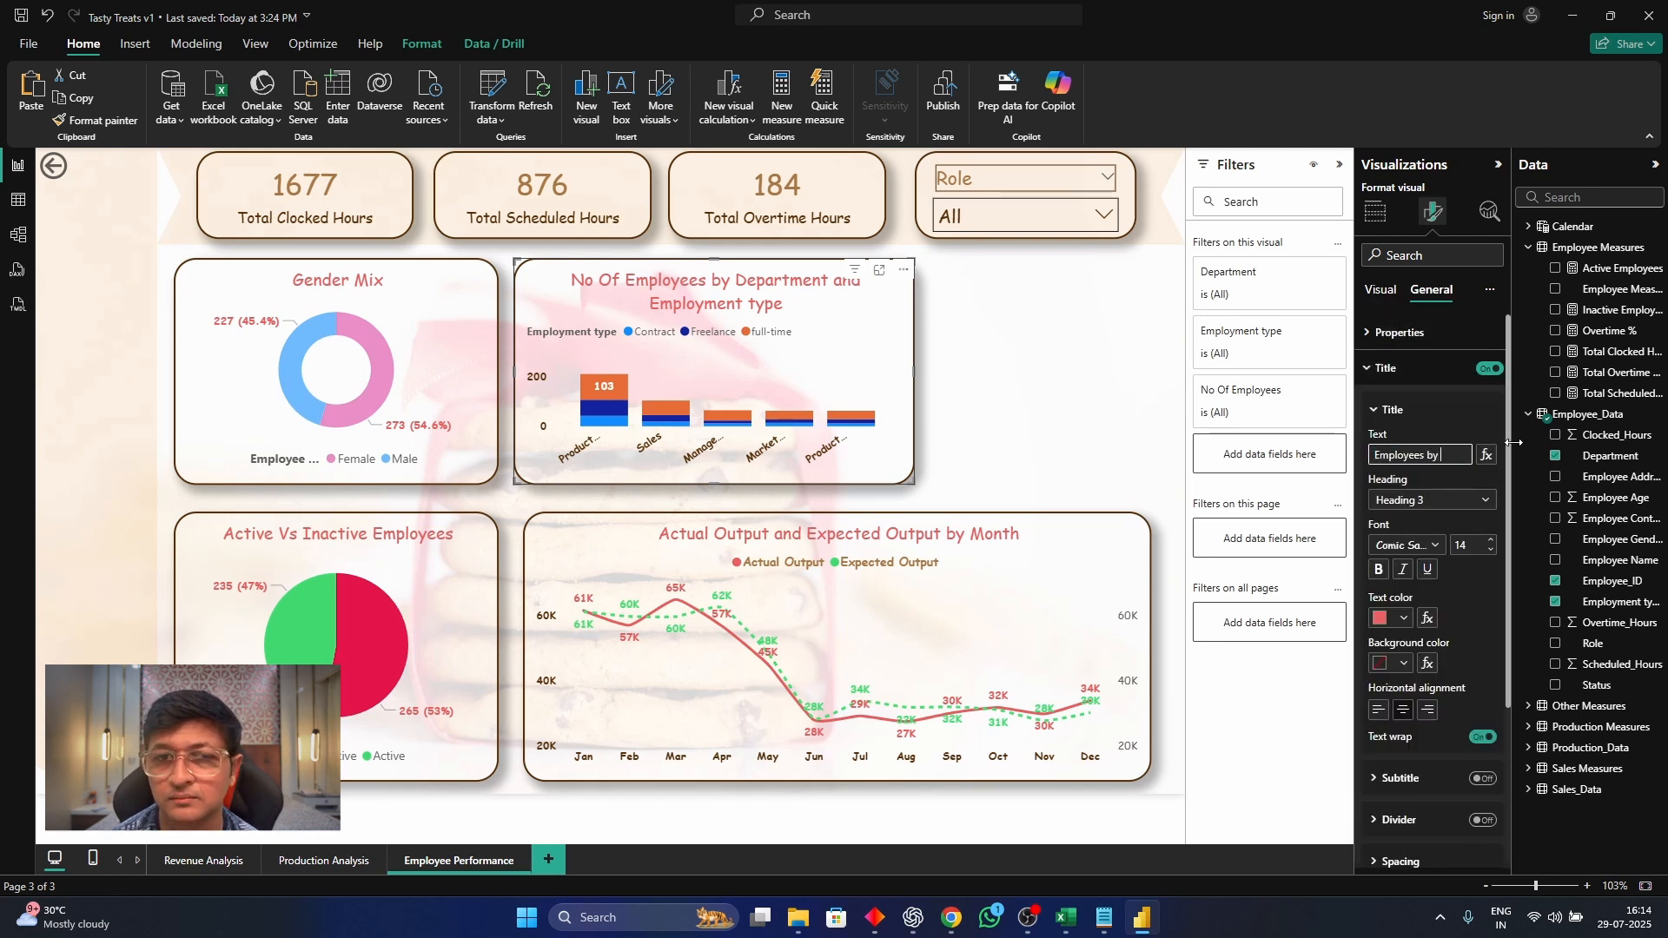
double_click(1115, 415)
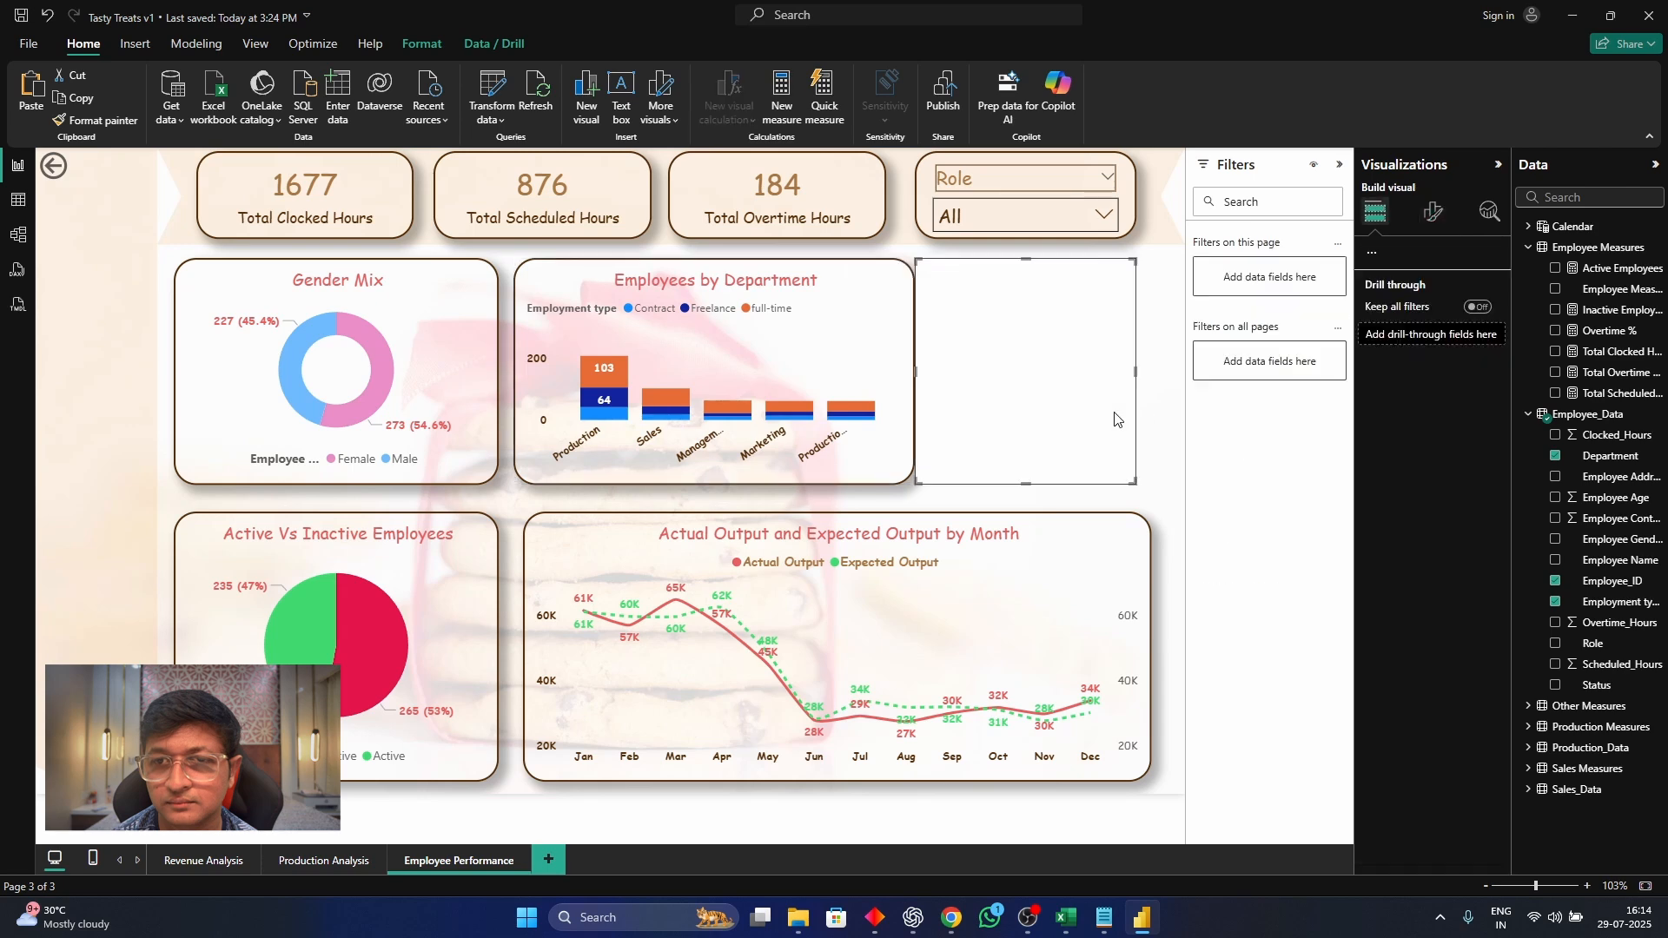
key("Delete")
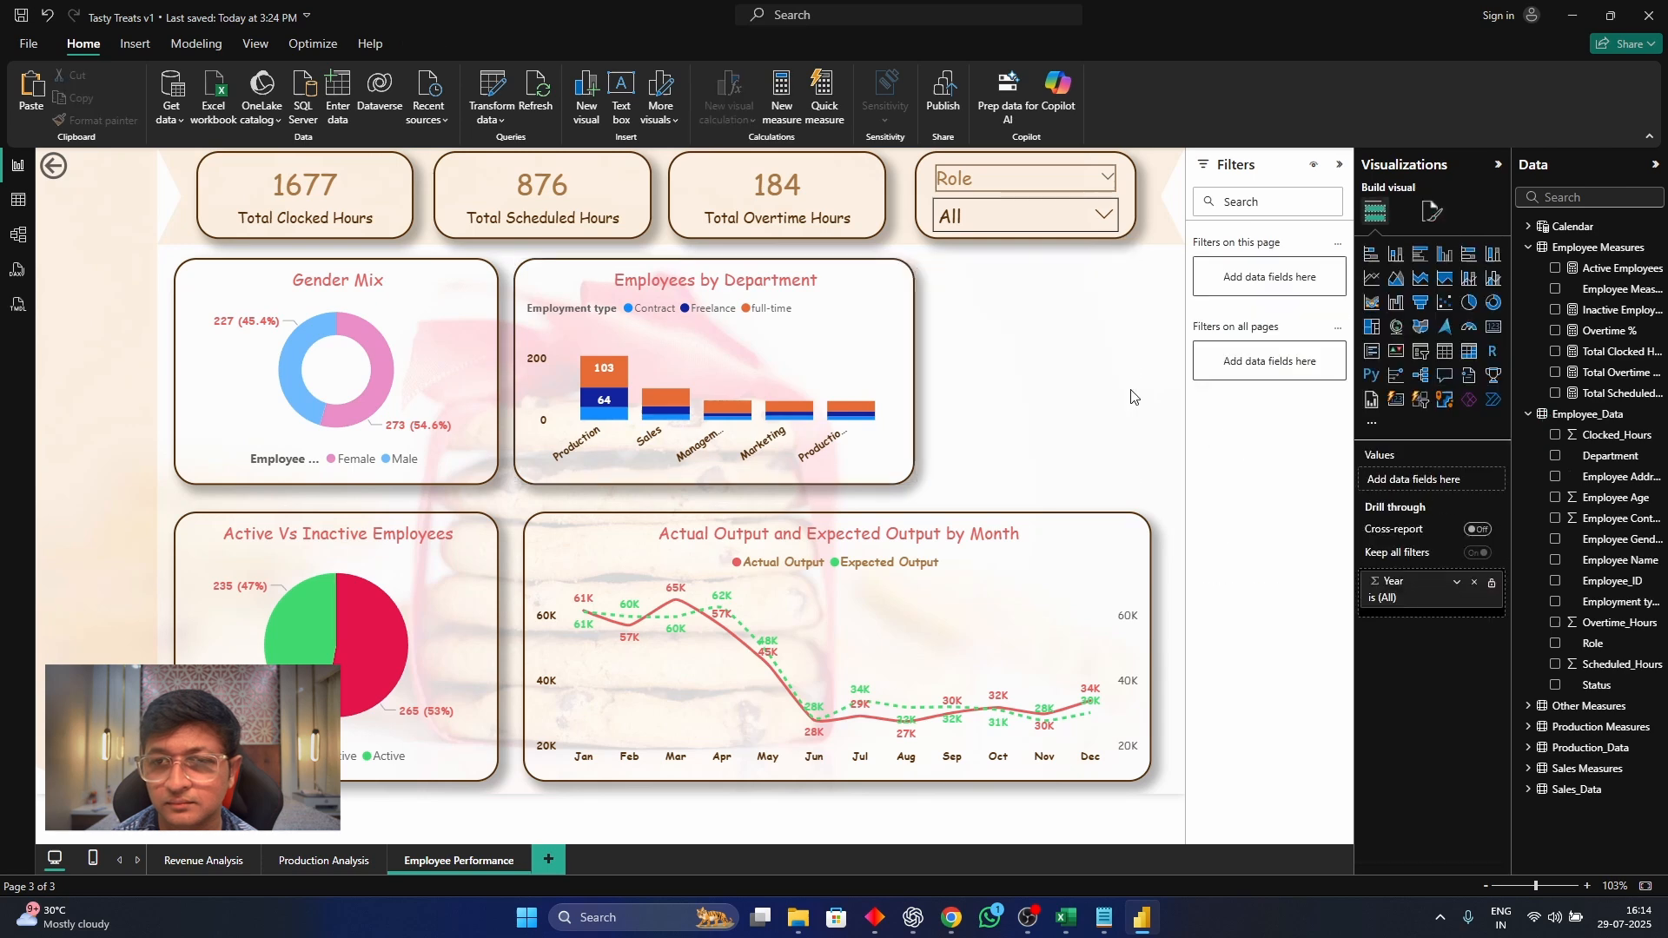
Widen the Employees by Department chart to fit the department labels and convert it to a clustered bar chart
left_click(899, 354)
left_click_drag(916, 369, 1000, 378)
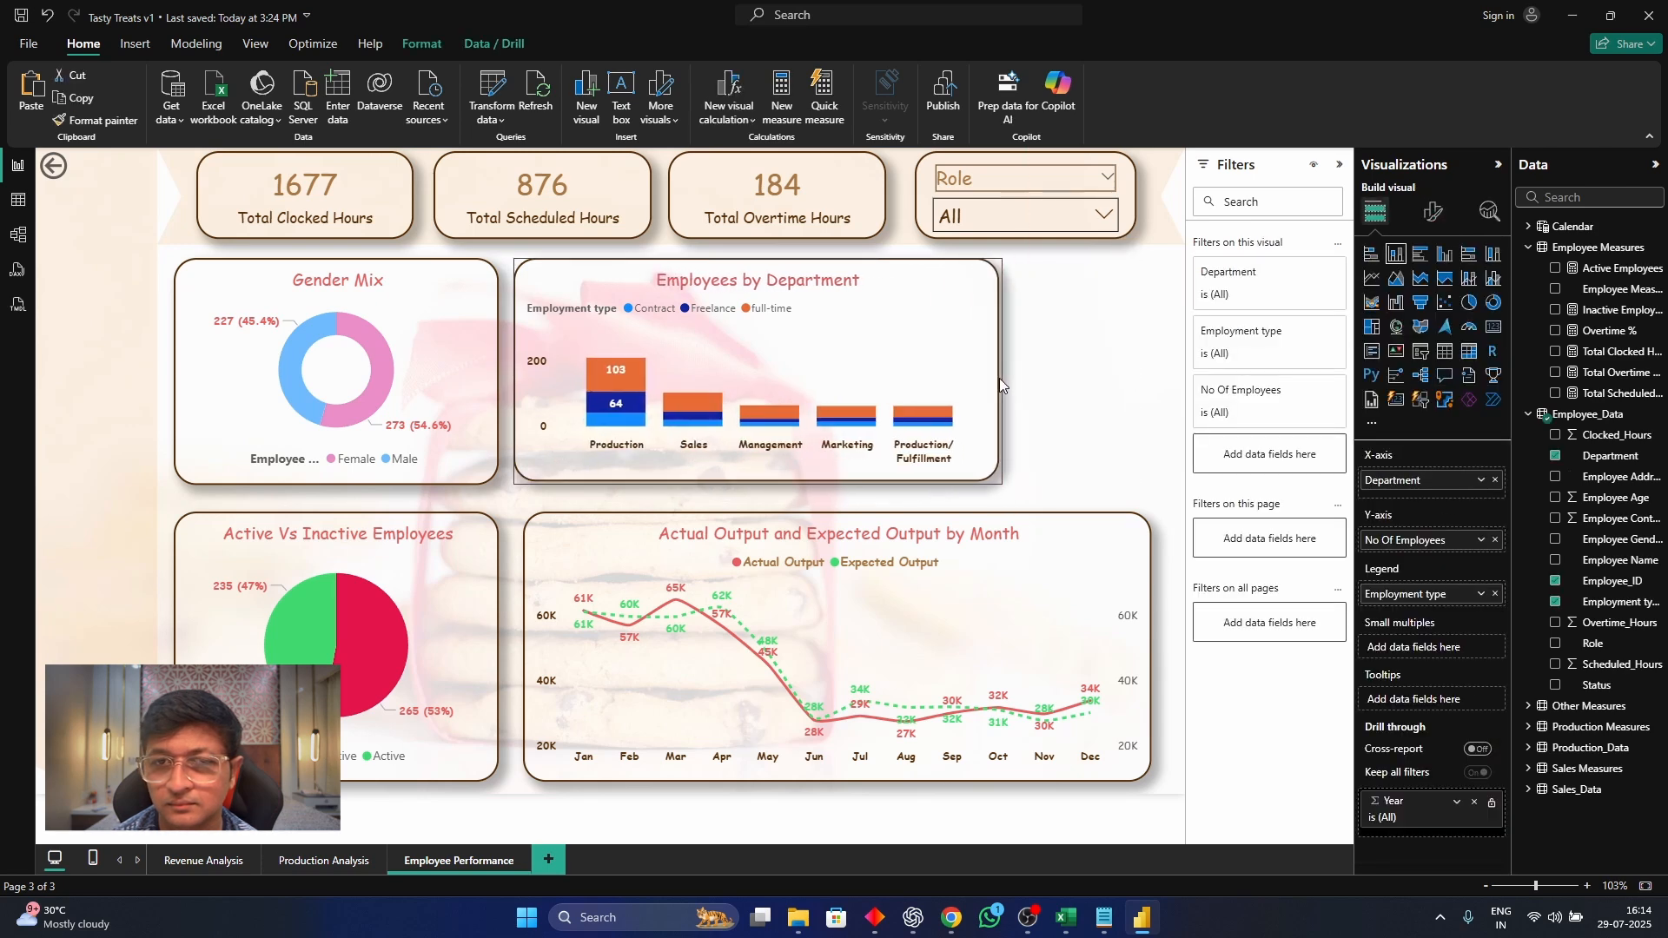
left_click(1425, 254)
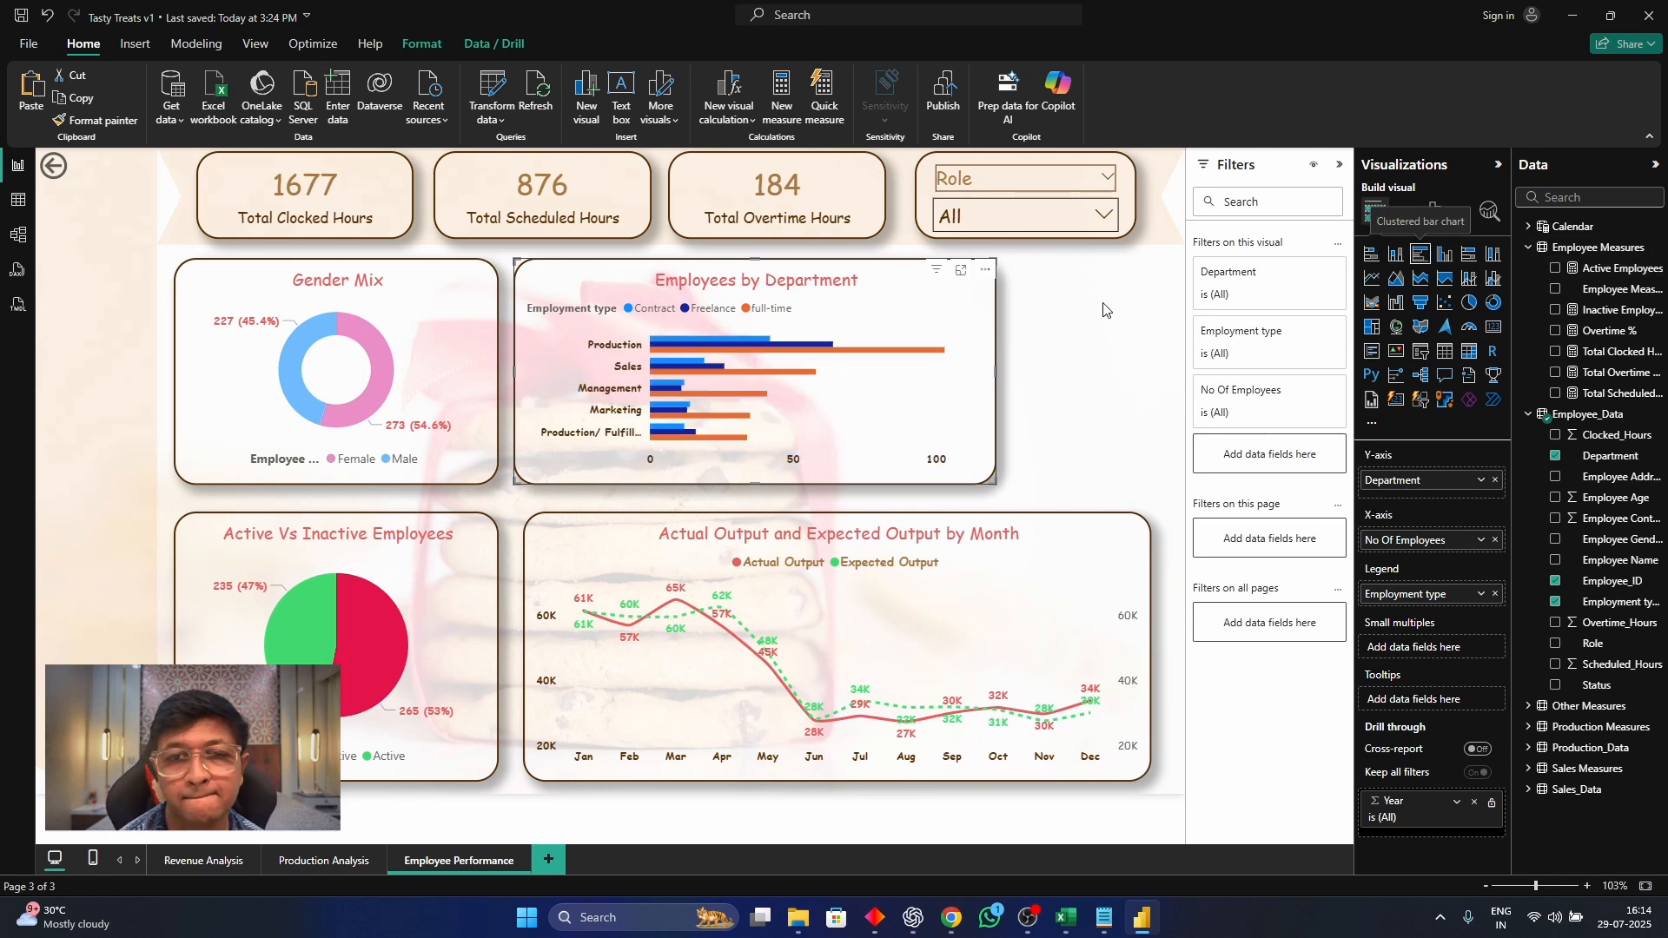
left_click_drag(998, 372, 1019, 399)
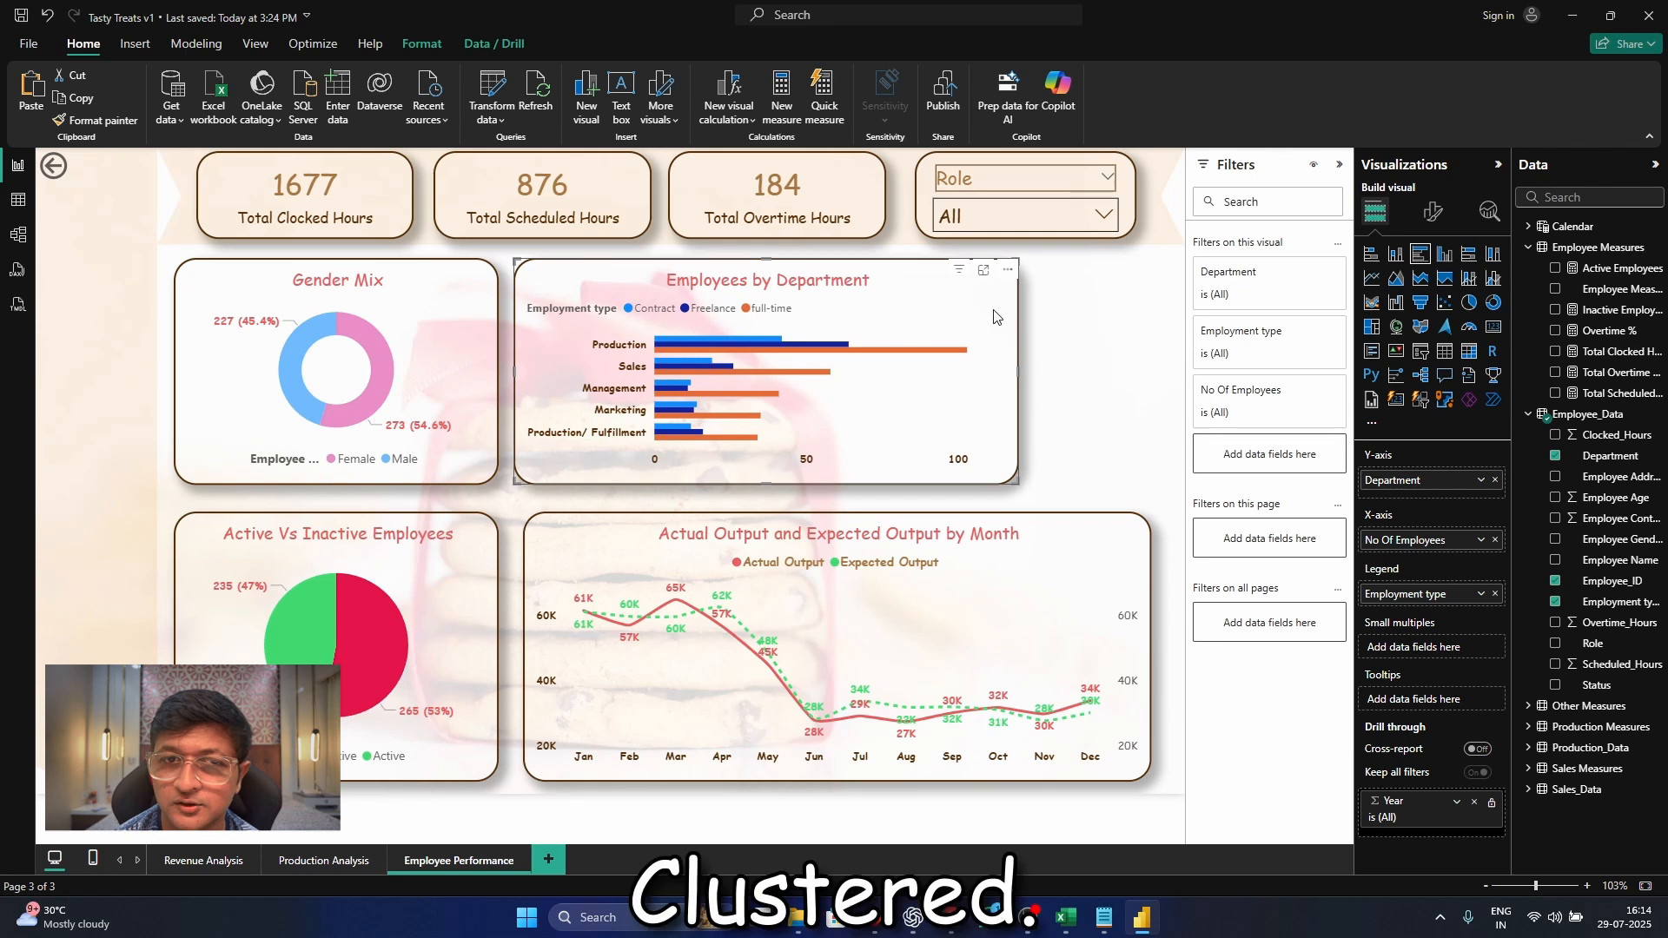
Set the Contract bars in the Employees by Department chart to the recent crimson colour #E4154C
left_click(1432, 211)
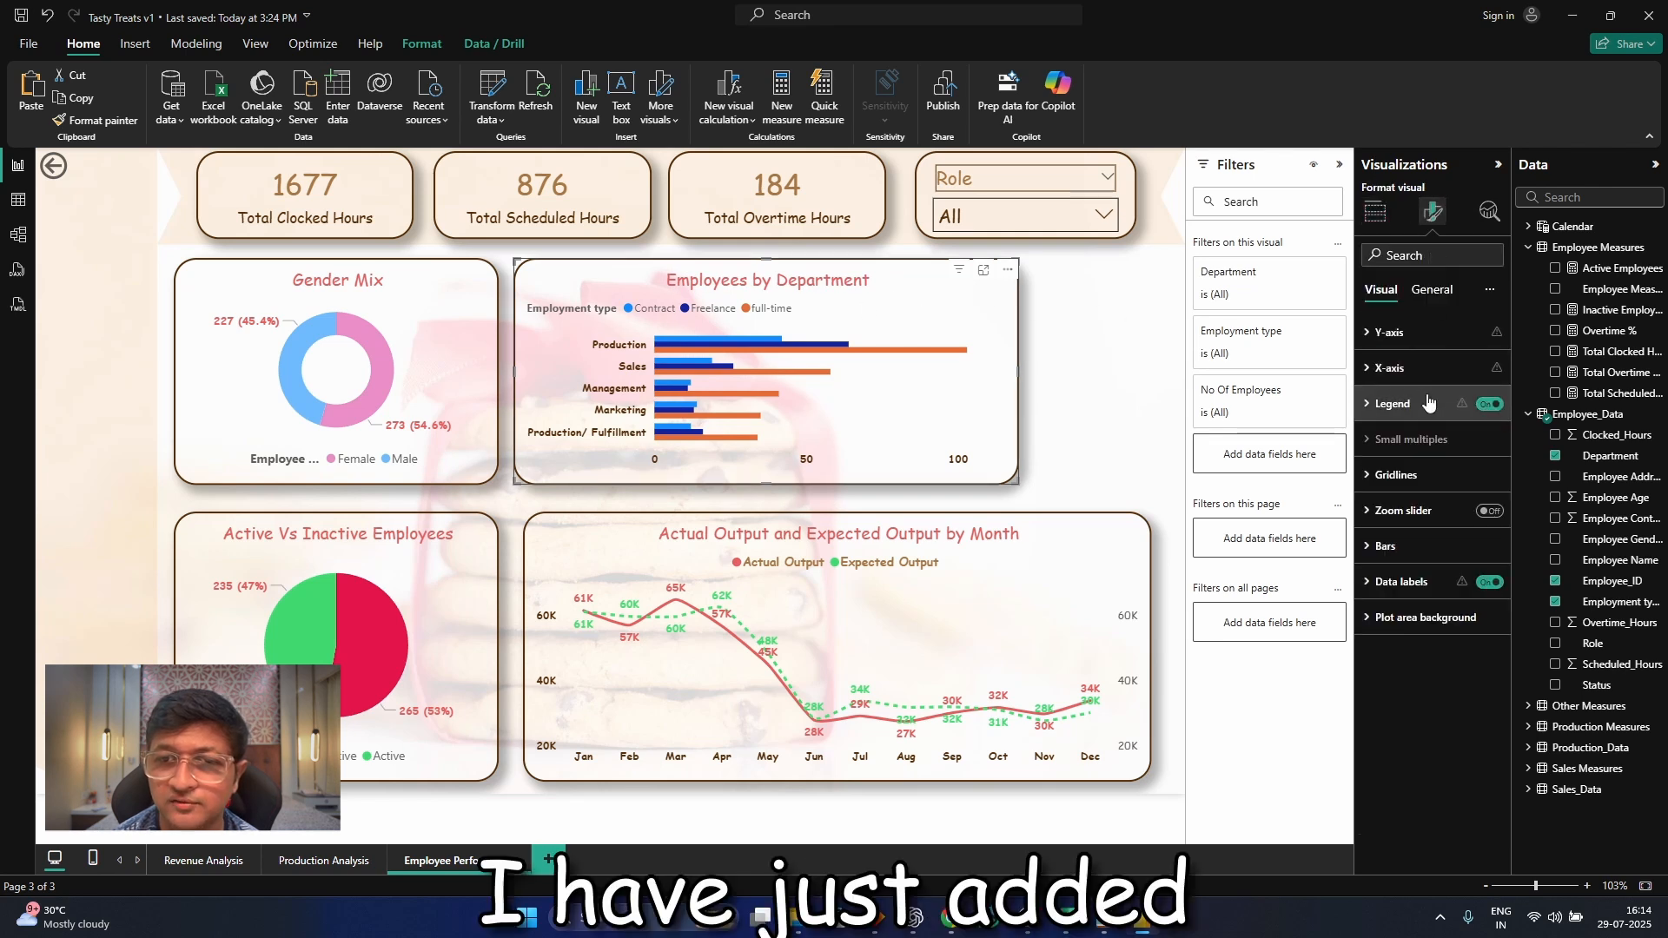
left_click(1387, 546)
left_click(1434, 634)
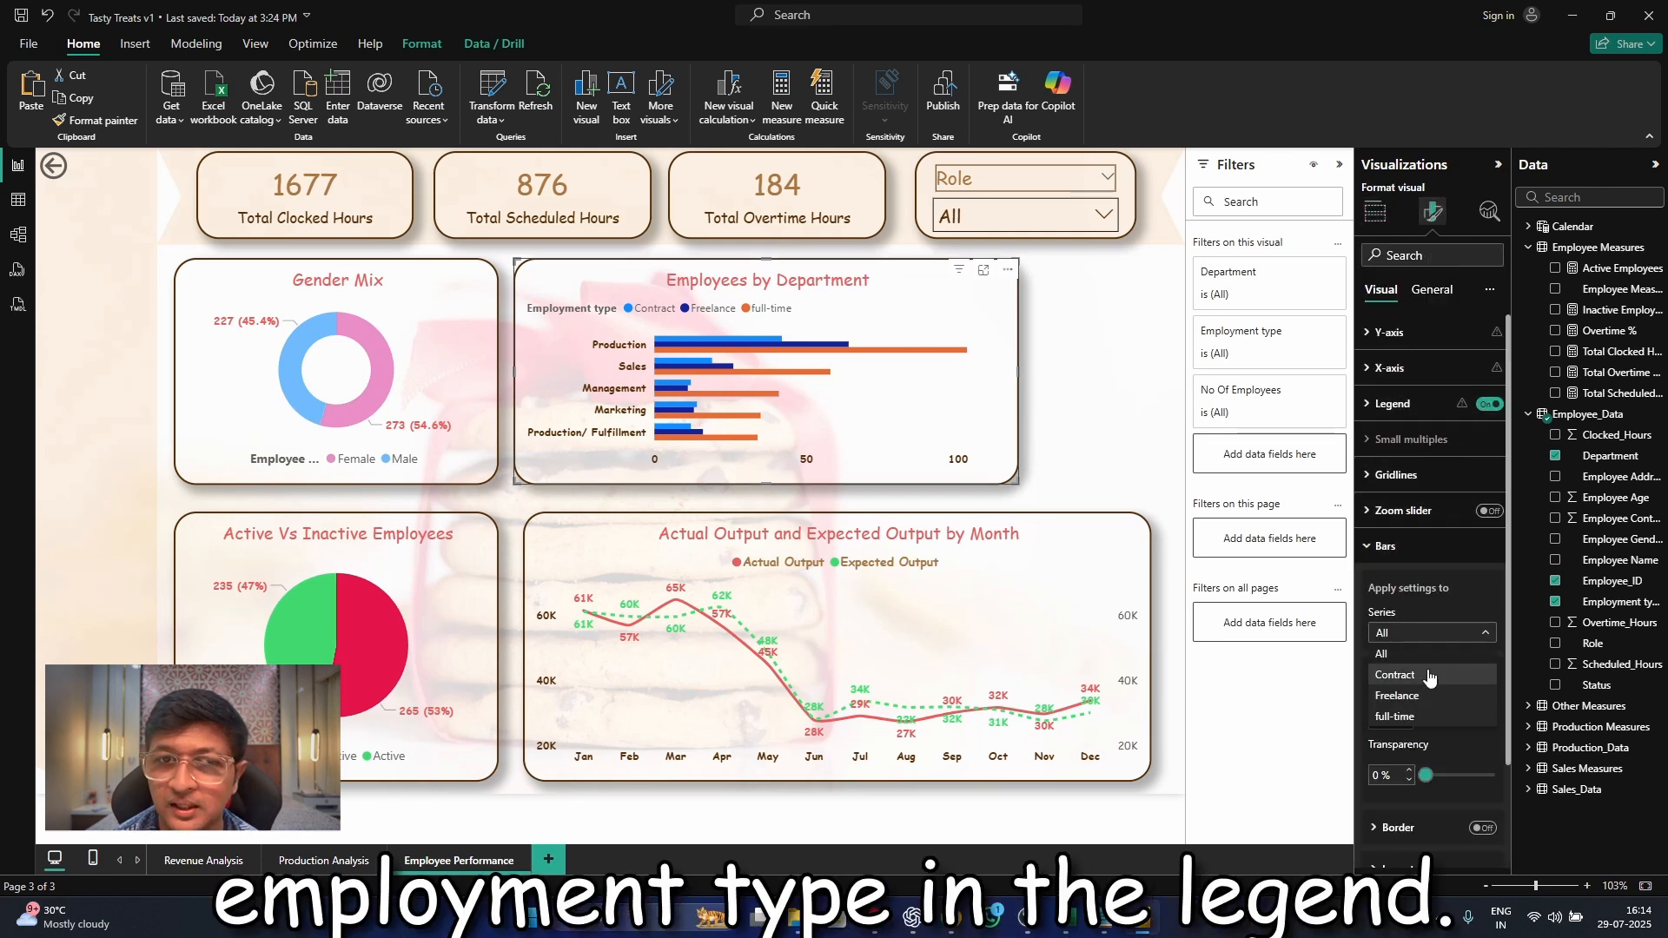
left_click(1425, 678)
left_click(1418, 678)
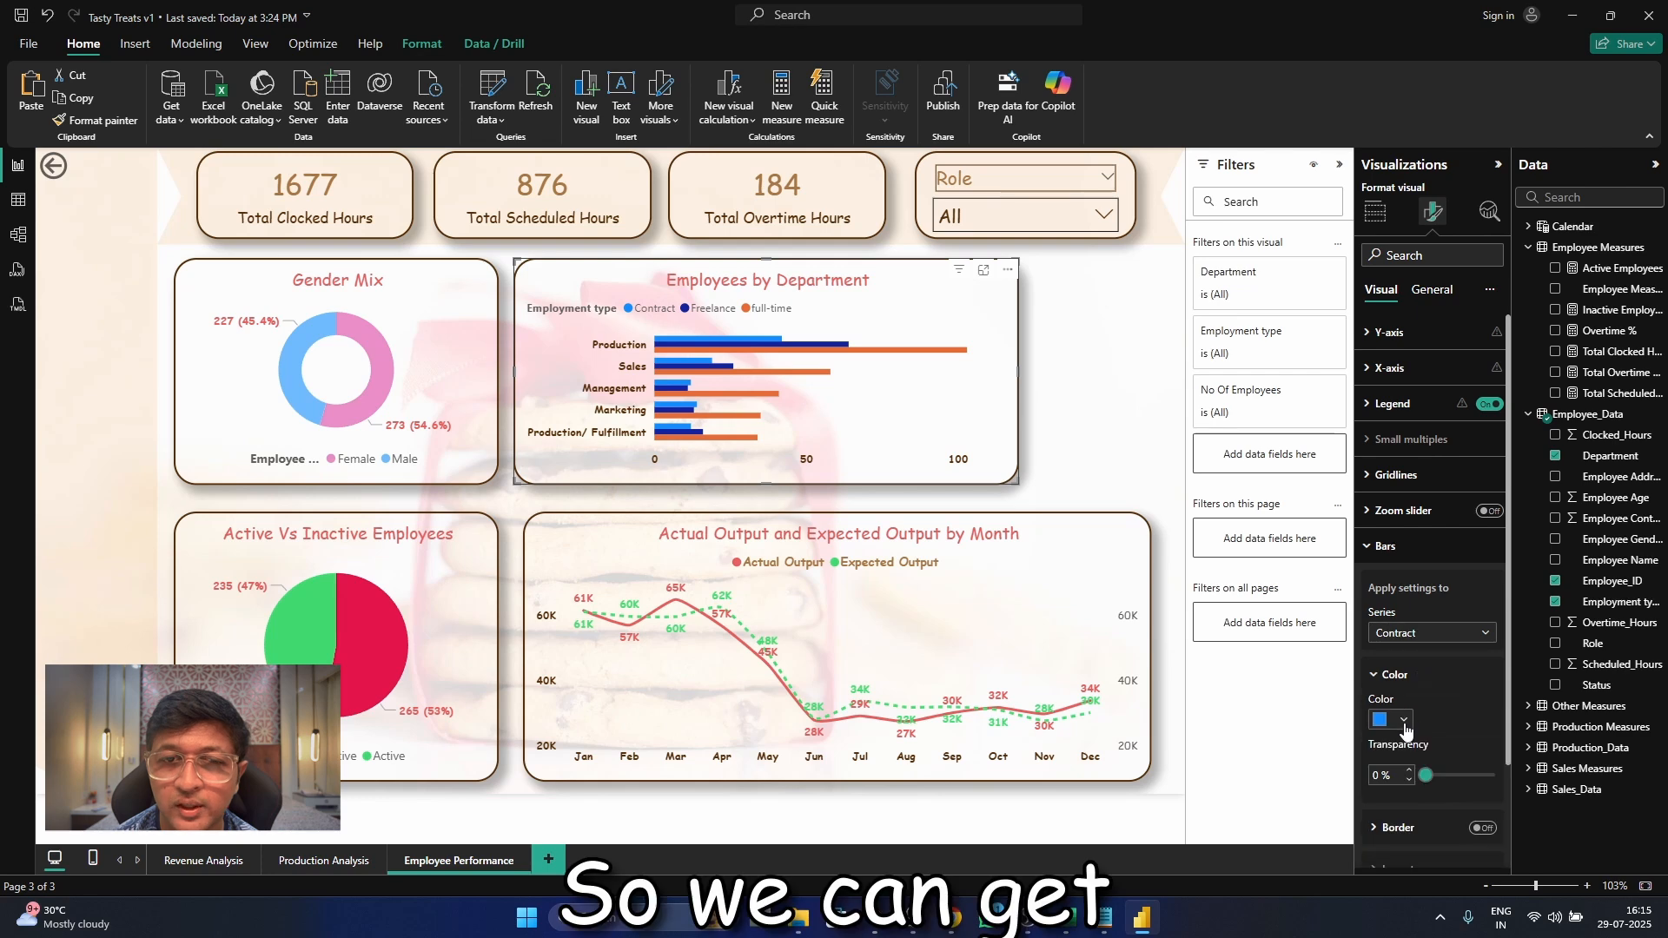
left_click(1402, 720)
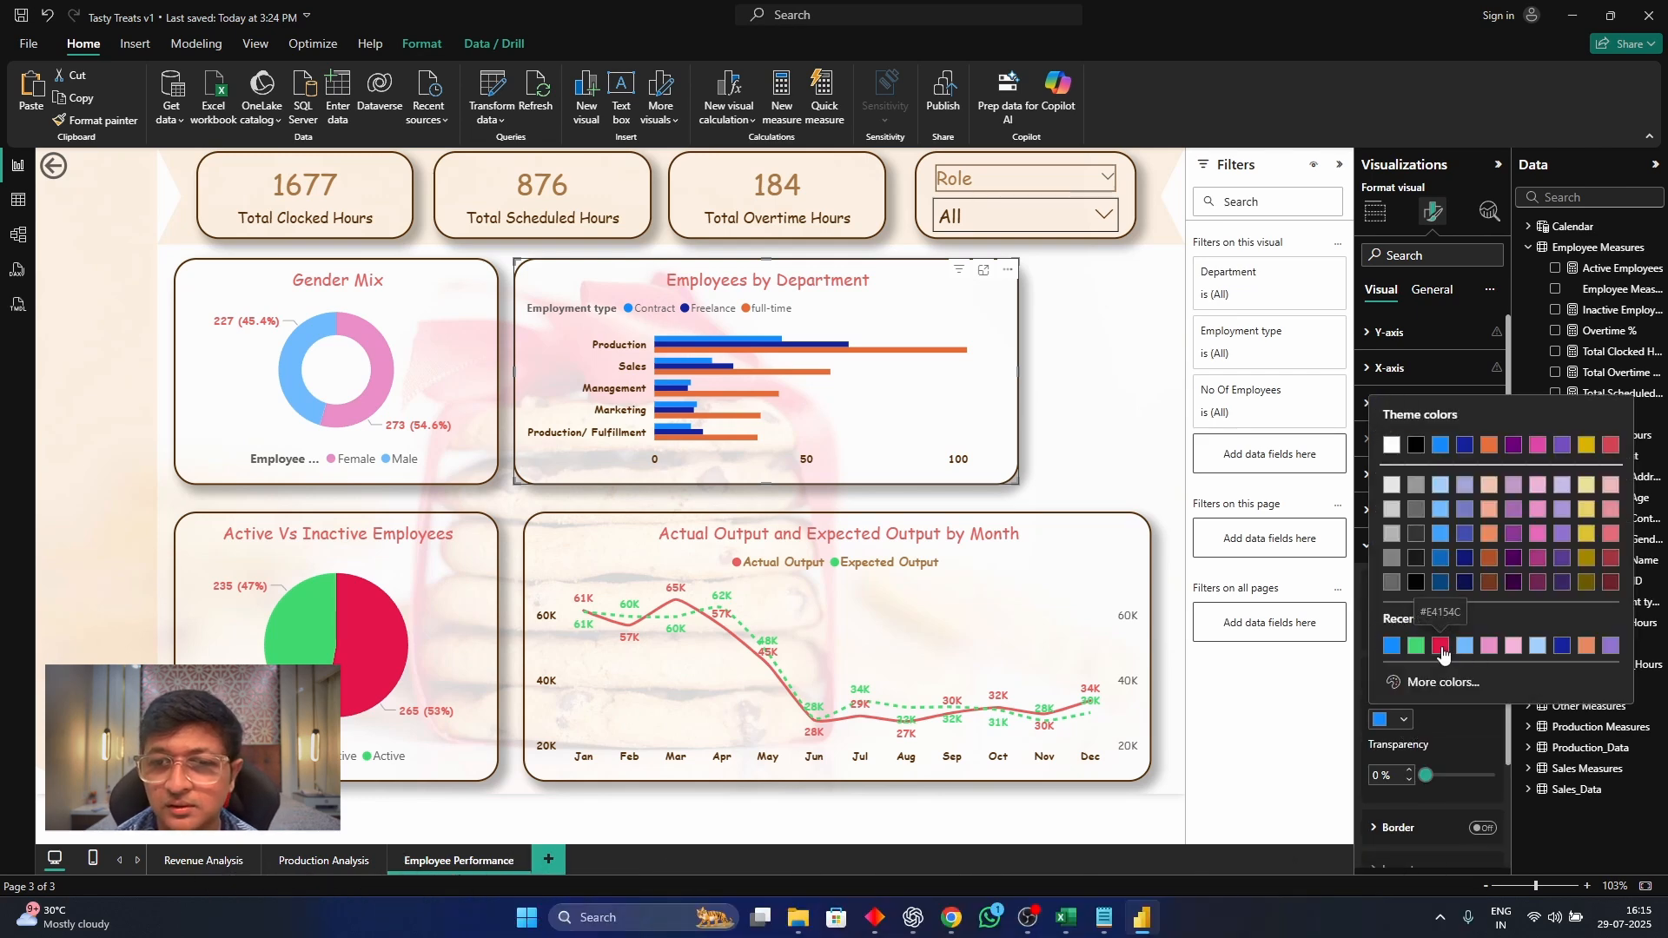
left_click(1440, 651)
Set the Freelance bars in the Employees by Department chart to the recently used green
left_click(1438, 633)
left_click(1415, 696)
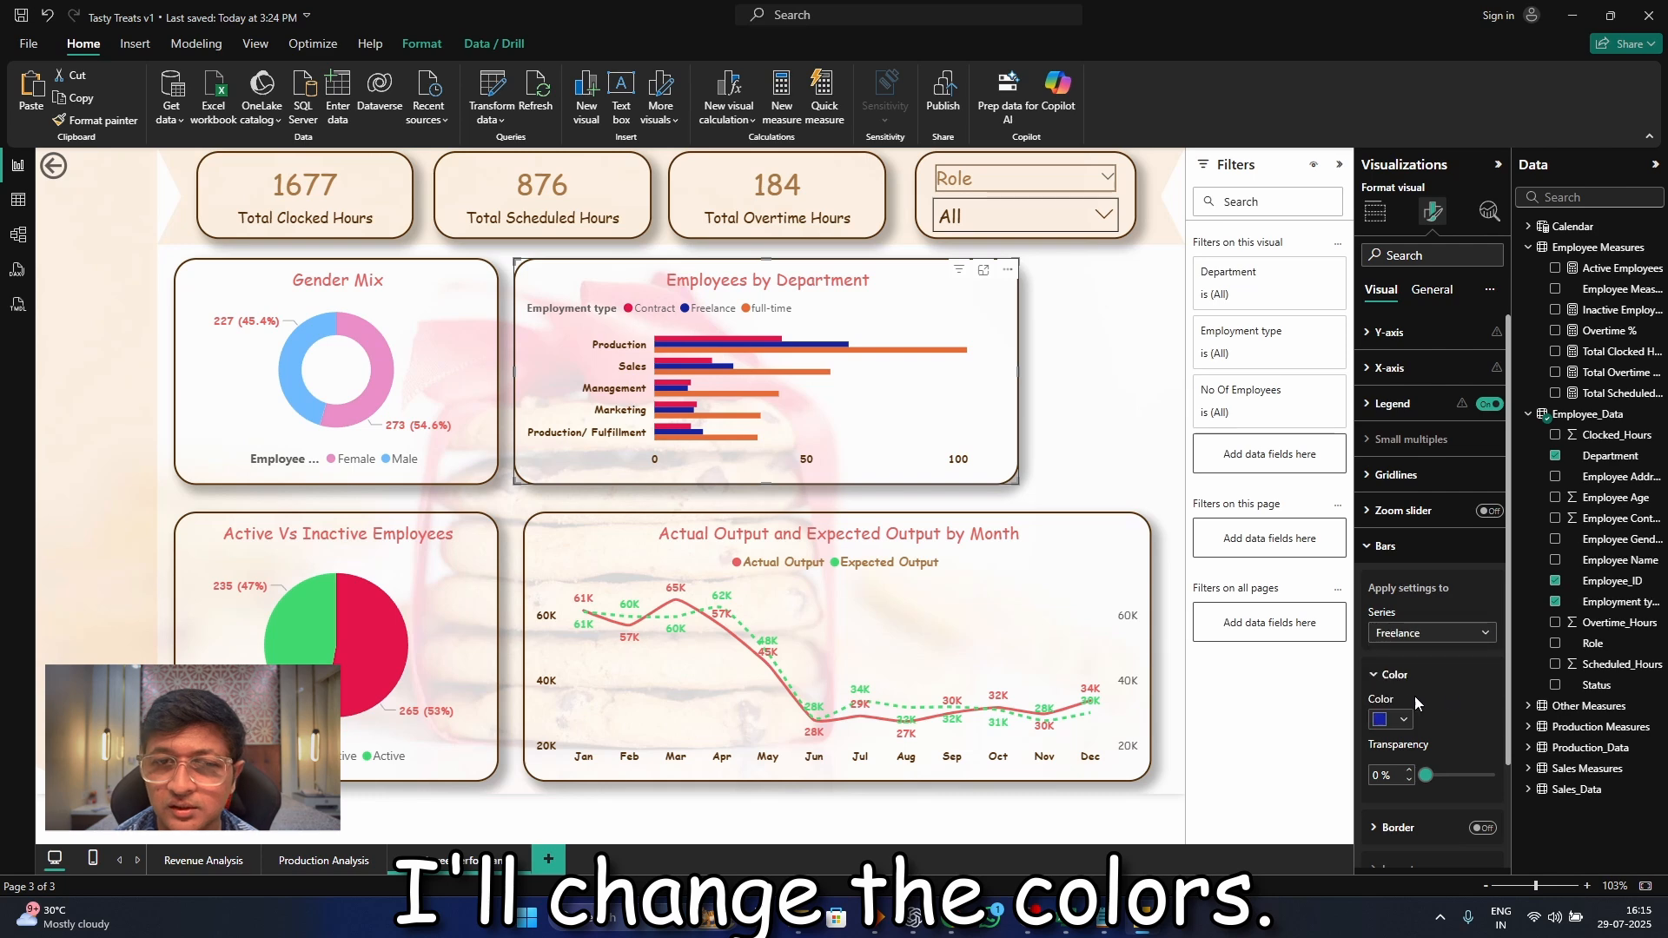
left_click(1395, 719)
left_click(1445, 646)
left_click(1041, 361)
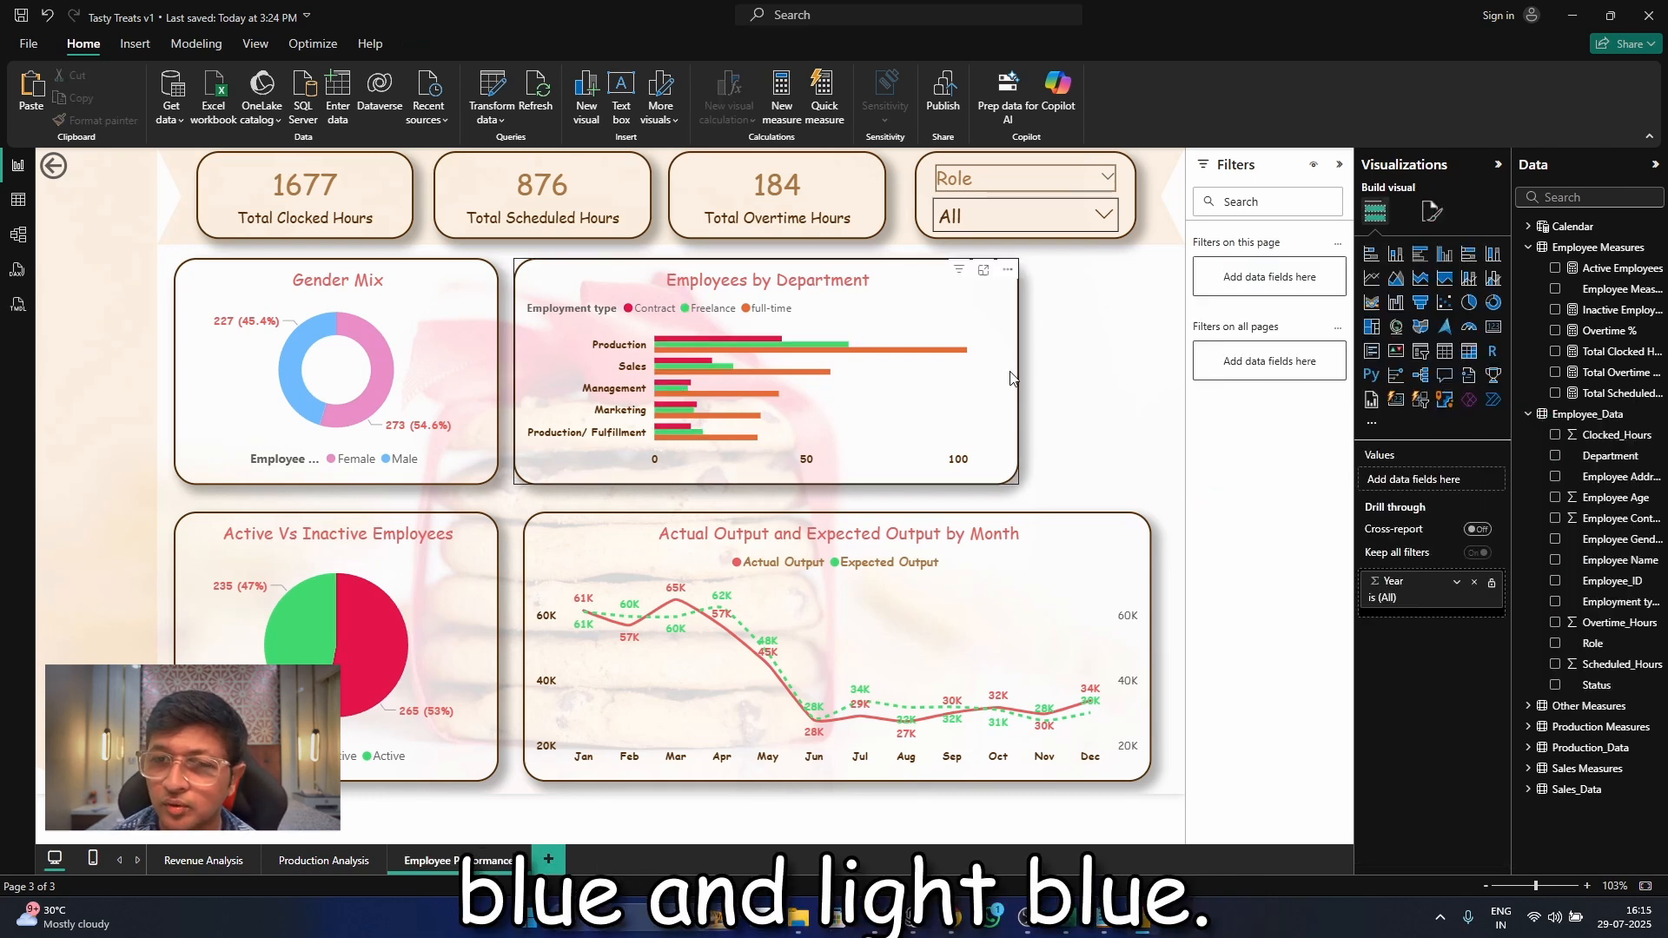
left_click(1013, 361)
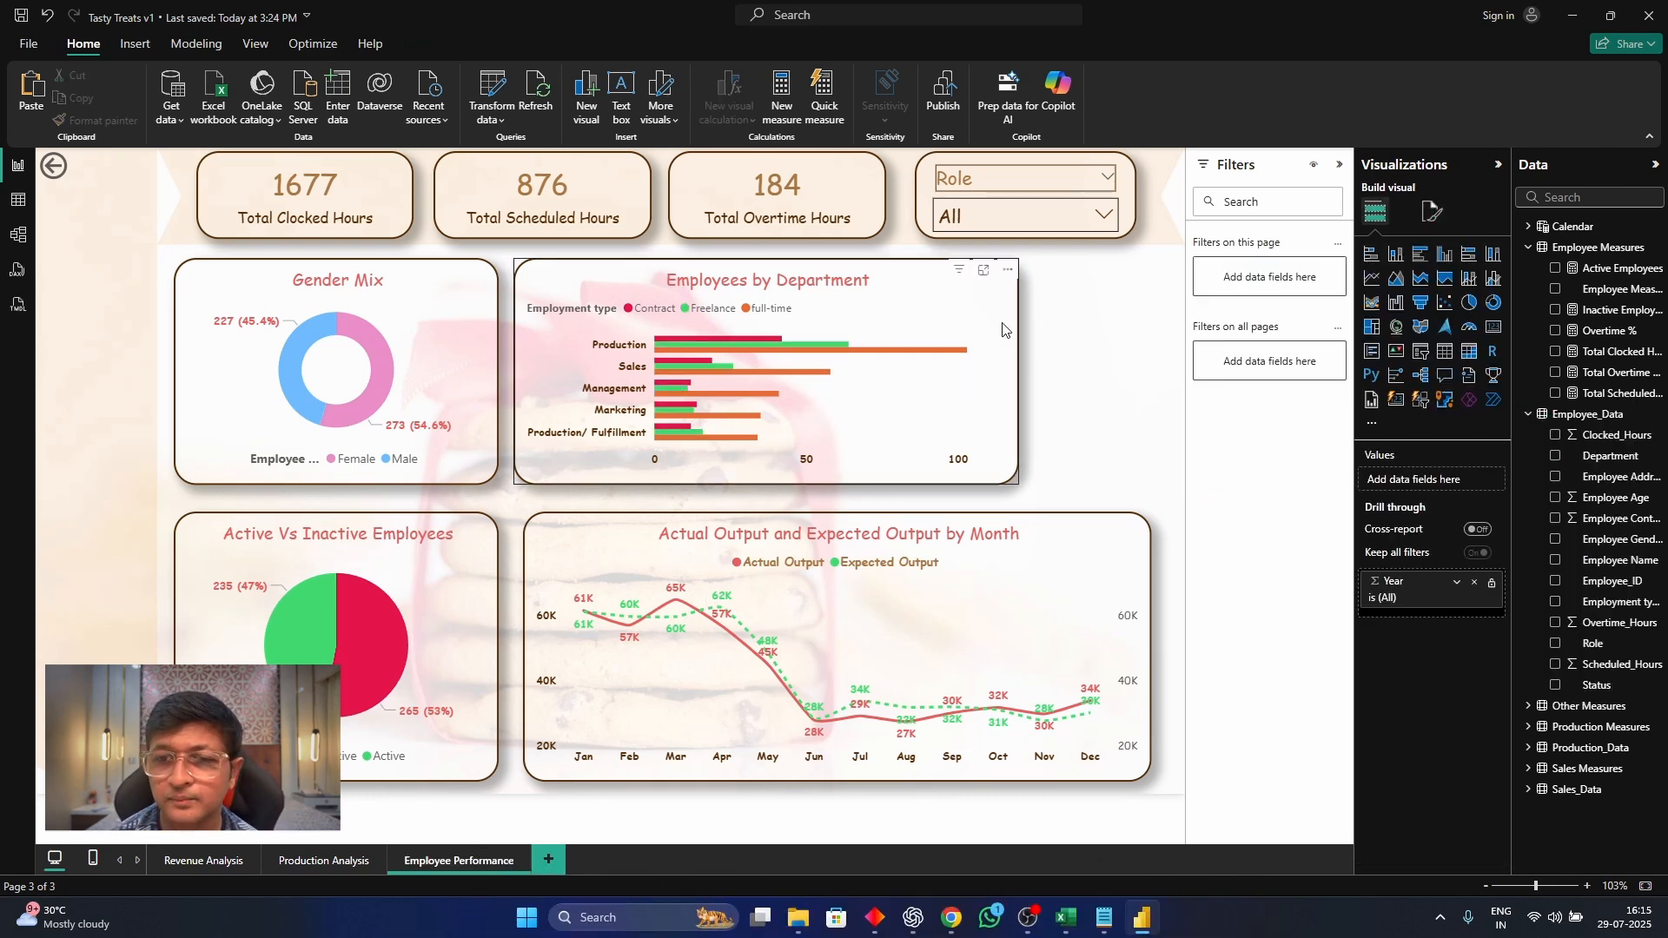
Convert the Employees by Department chart to a stacked bar chart and widen it to match the line chart below
left_click(1369, 259)
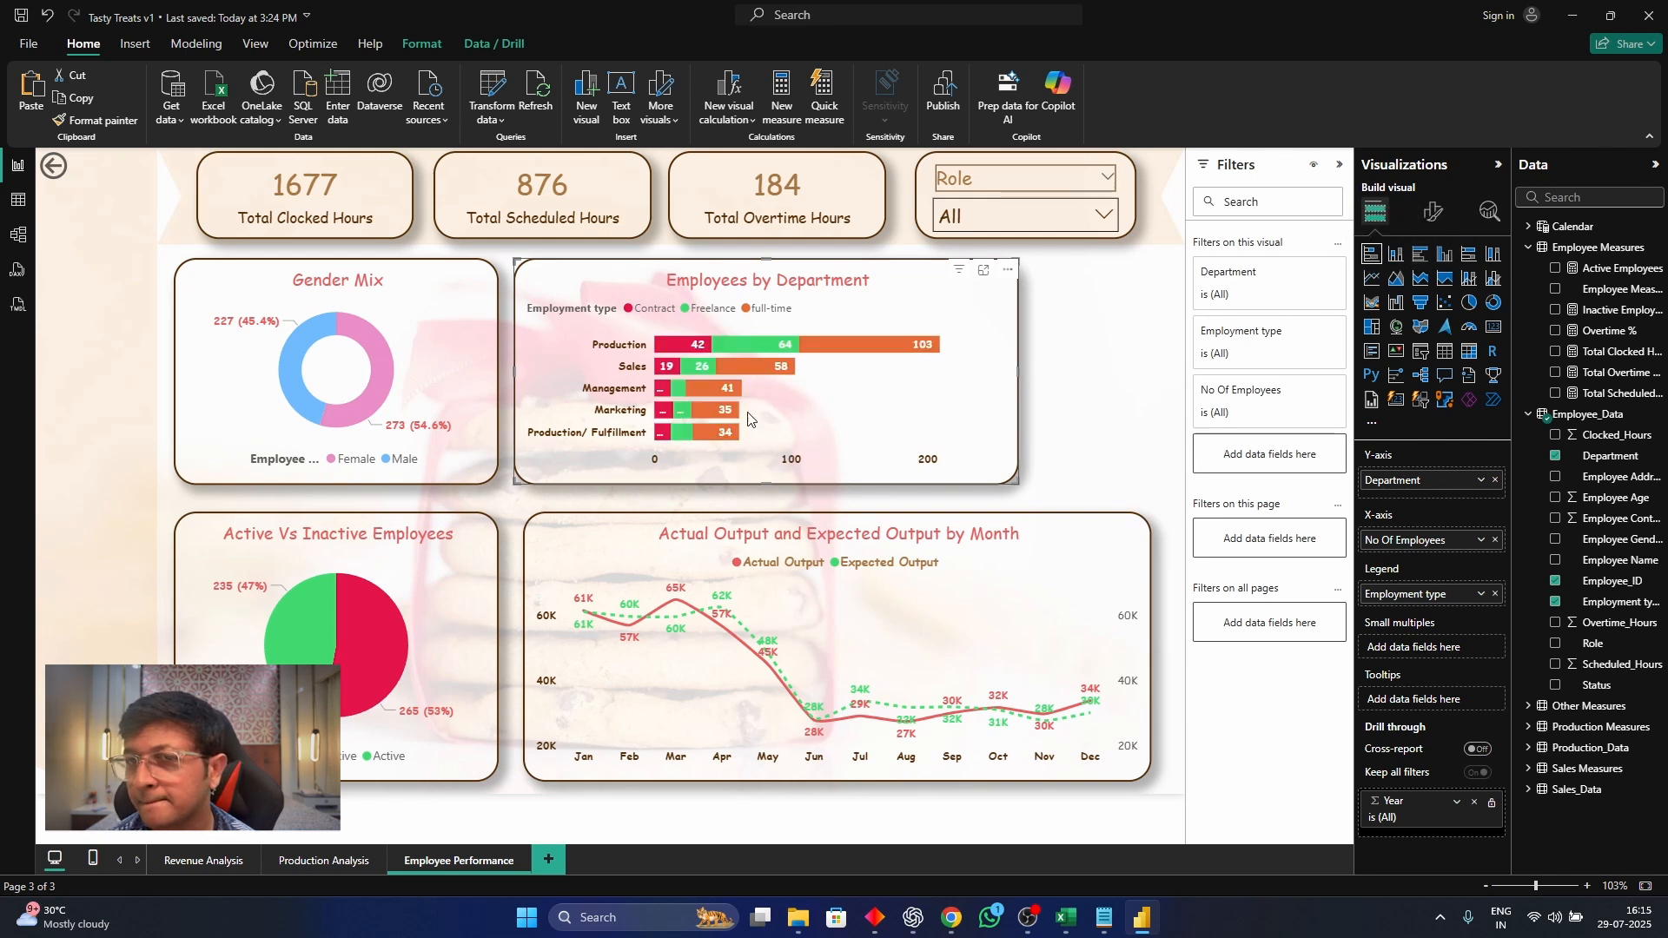
left_click_drag(1022, 368, 1152, 388)
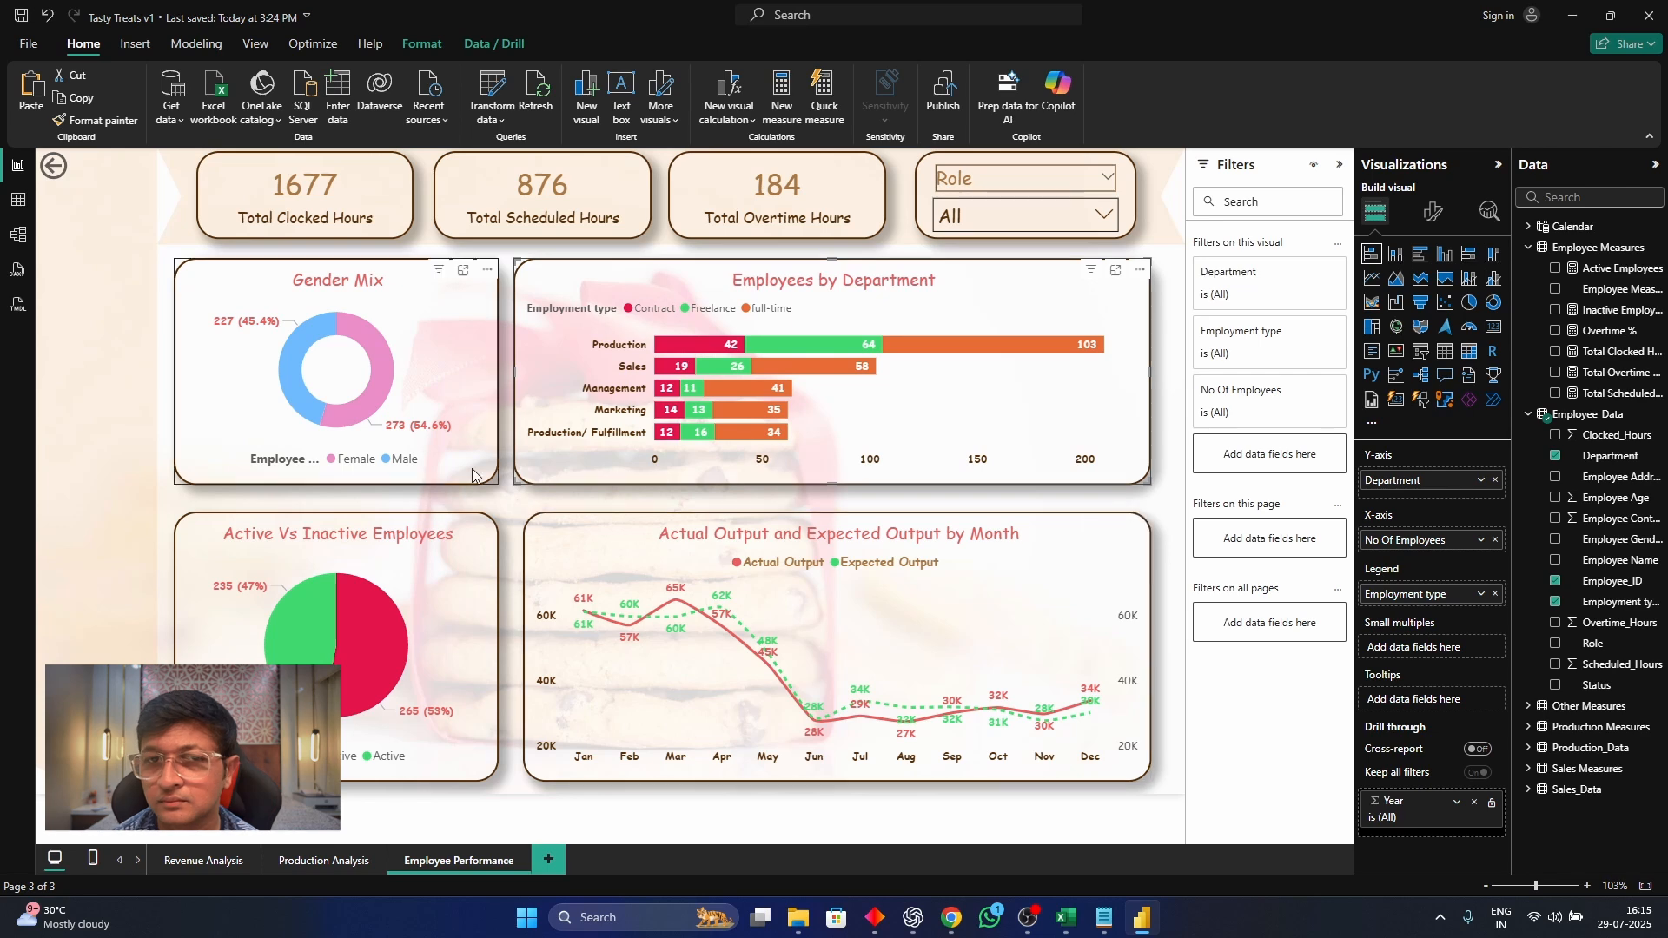
Clear the Actual Output and Expected Output fields from the monthly line chart, leaving only Month on its X-axis
left_click(600, 540)
left_click_drag(1614, 352, 1473, 557)
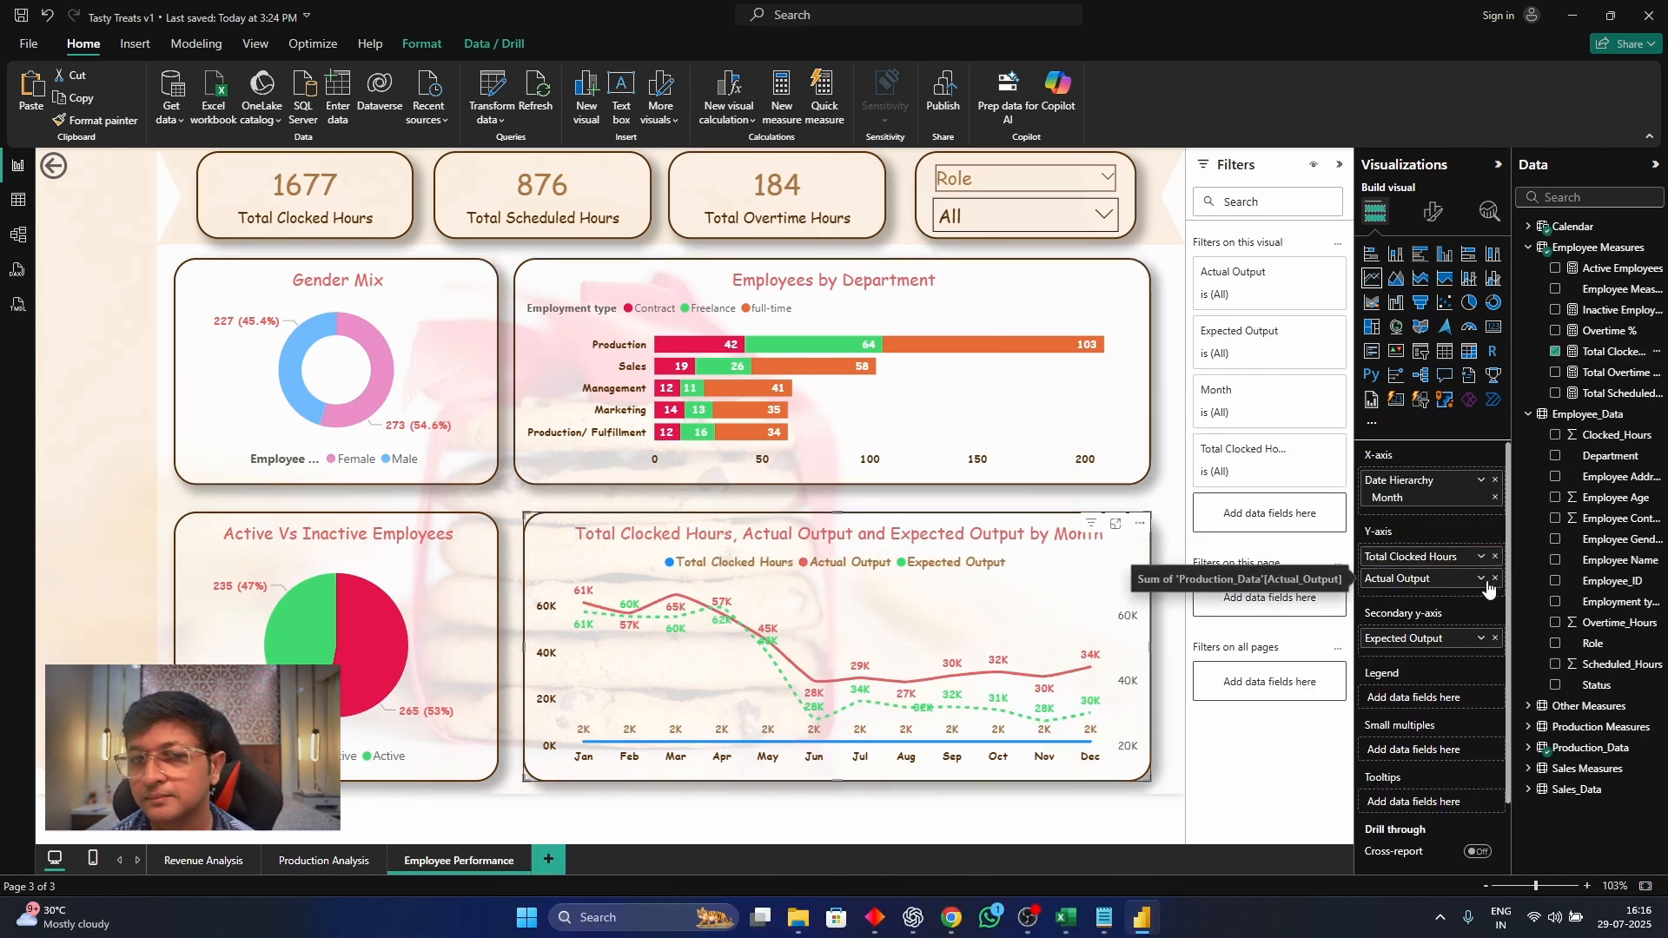
left_click(1495, 556)
left_click_drag(1614, 352, 1425, 558)
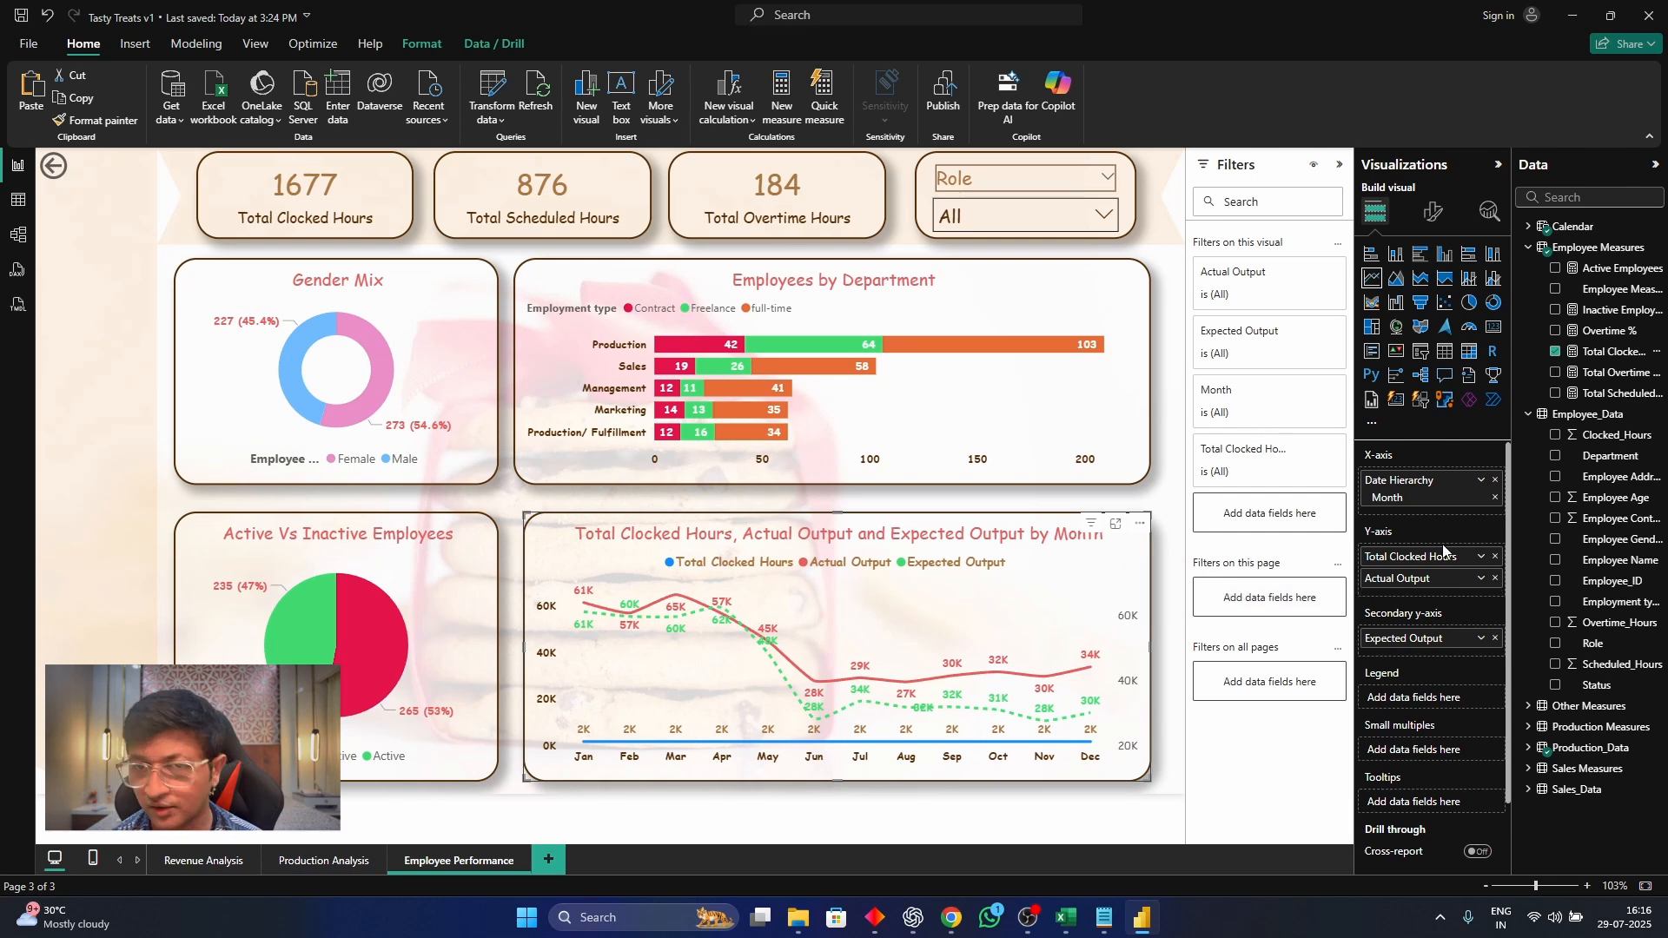
left_click(1495, 556)
left_click(1529, 748)
left_click(1555, 768)
left_click(1556, 352)
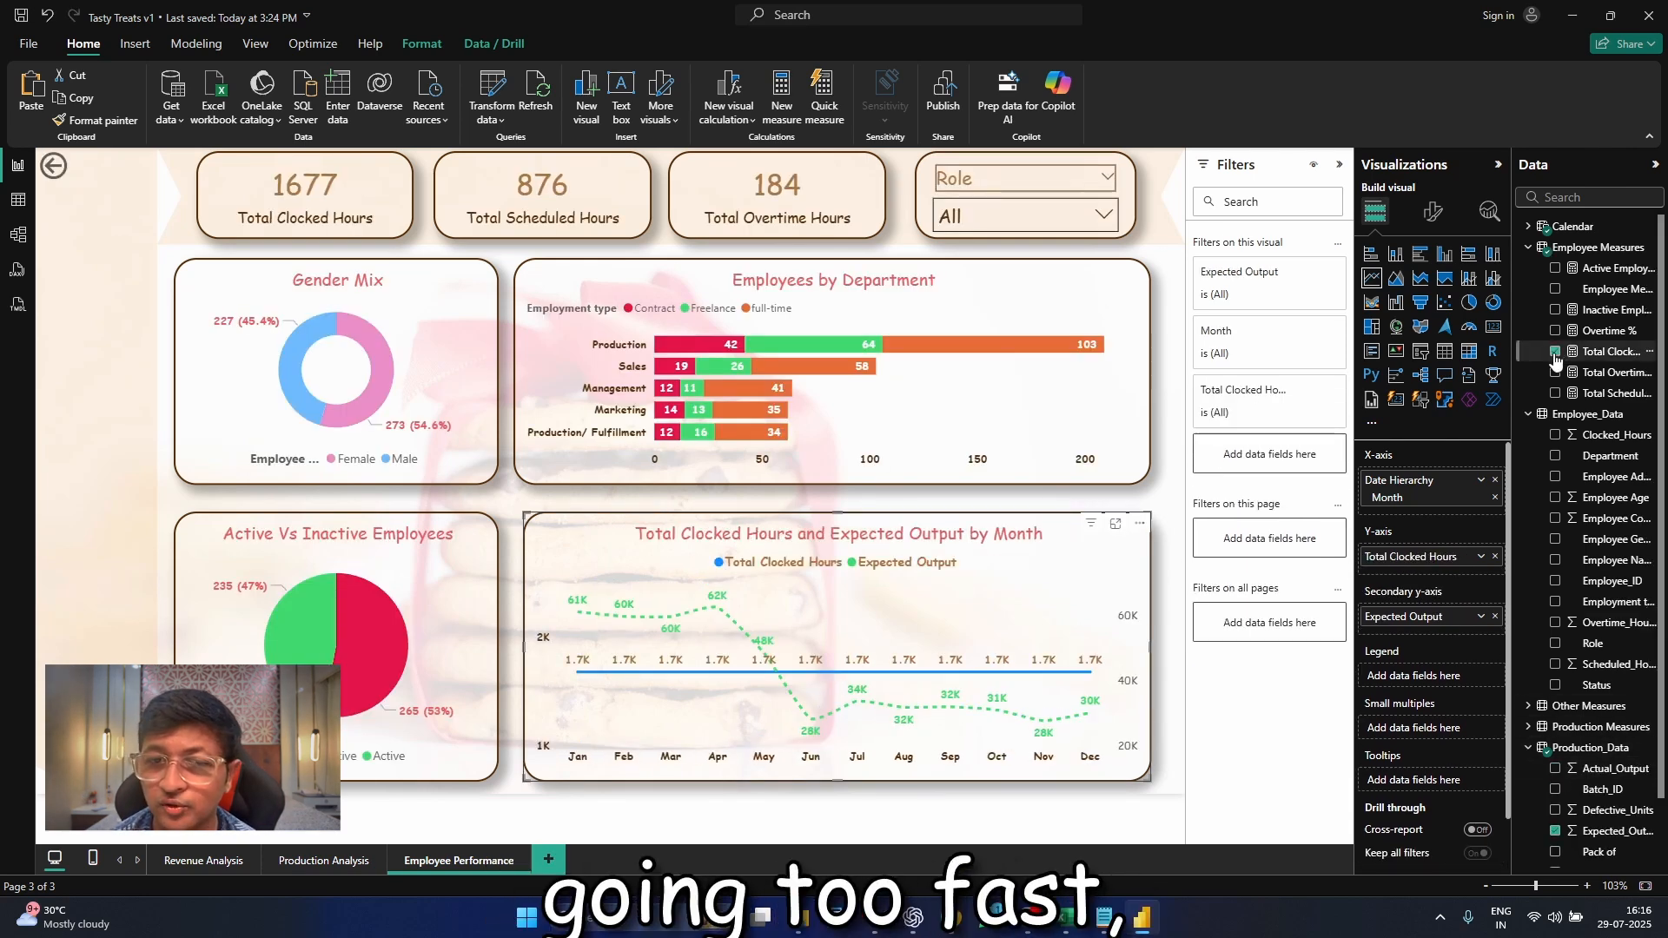
left_click(1555, 352)
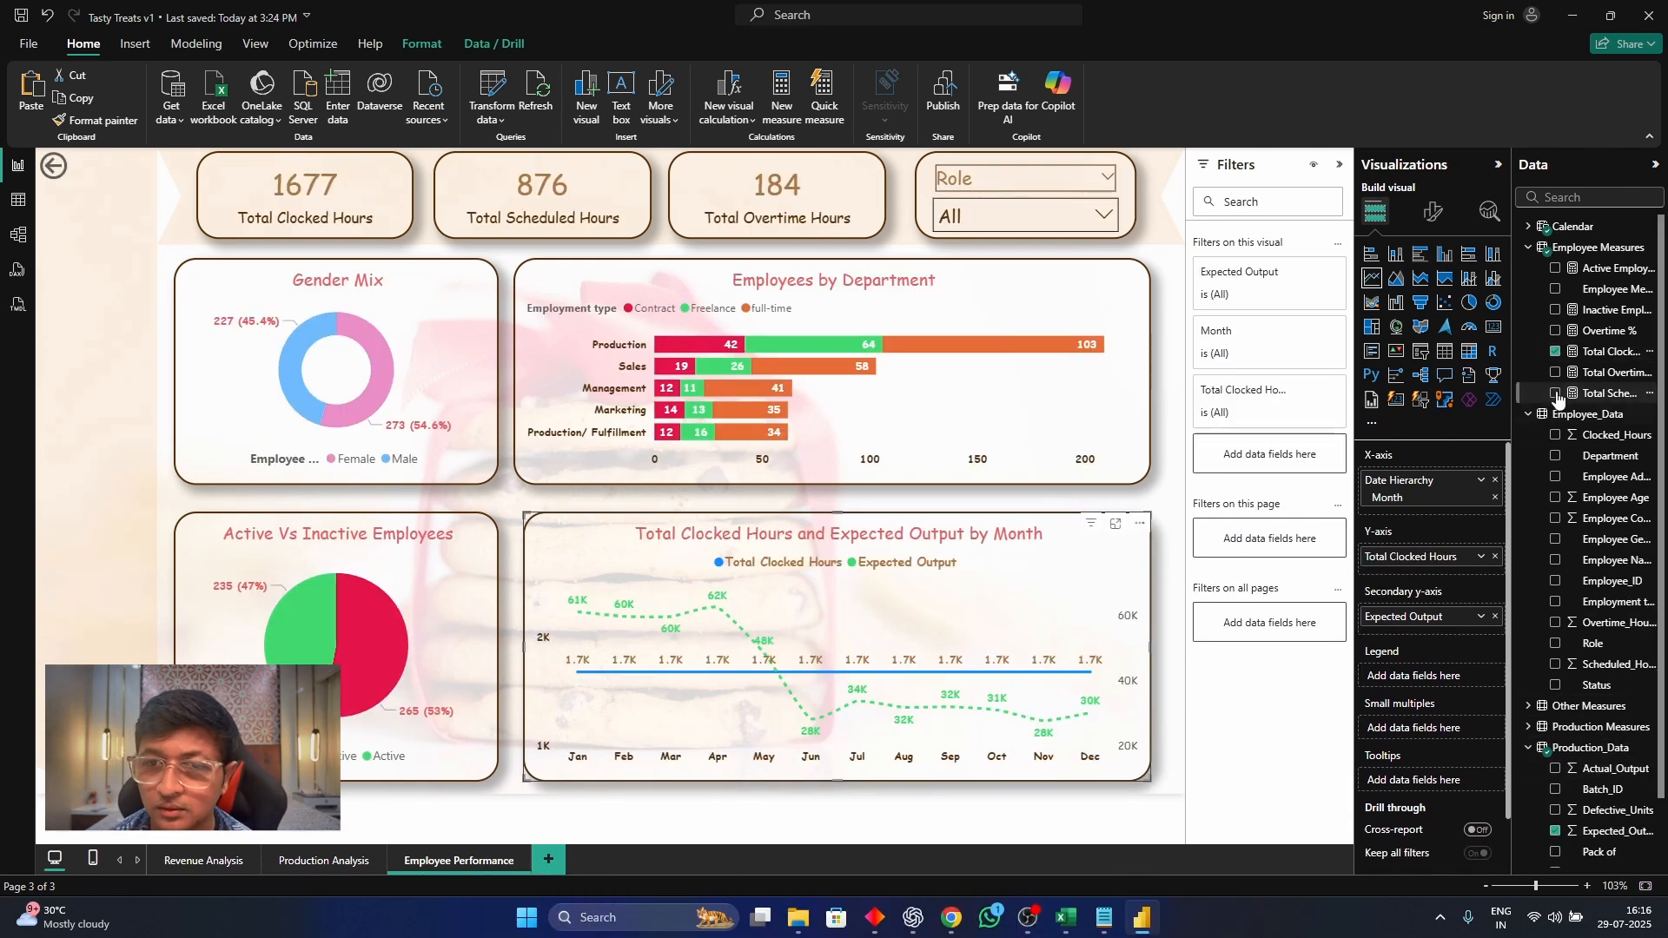
left_click(1555, 832)
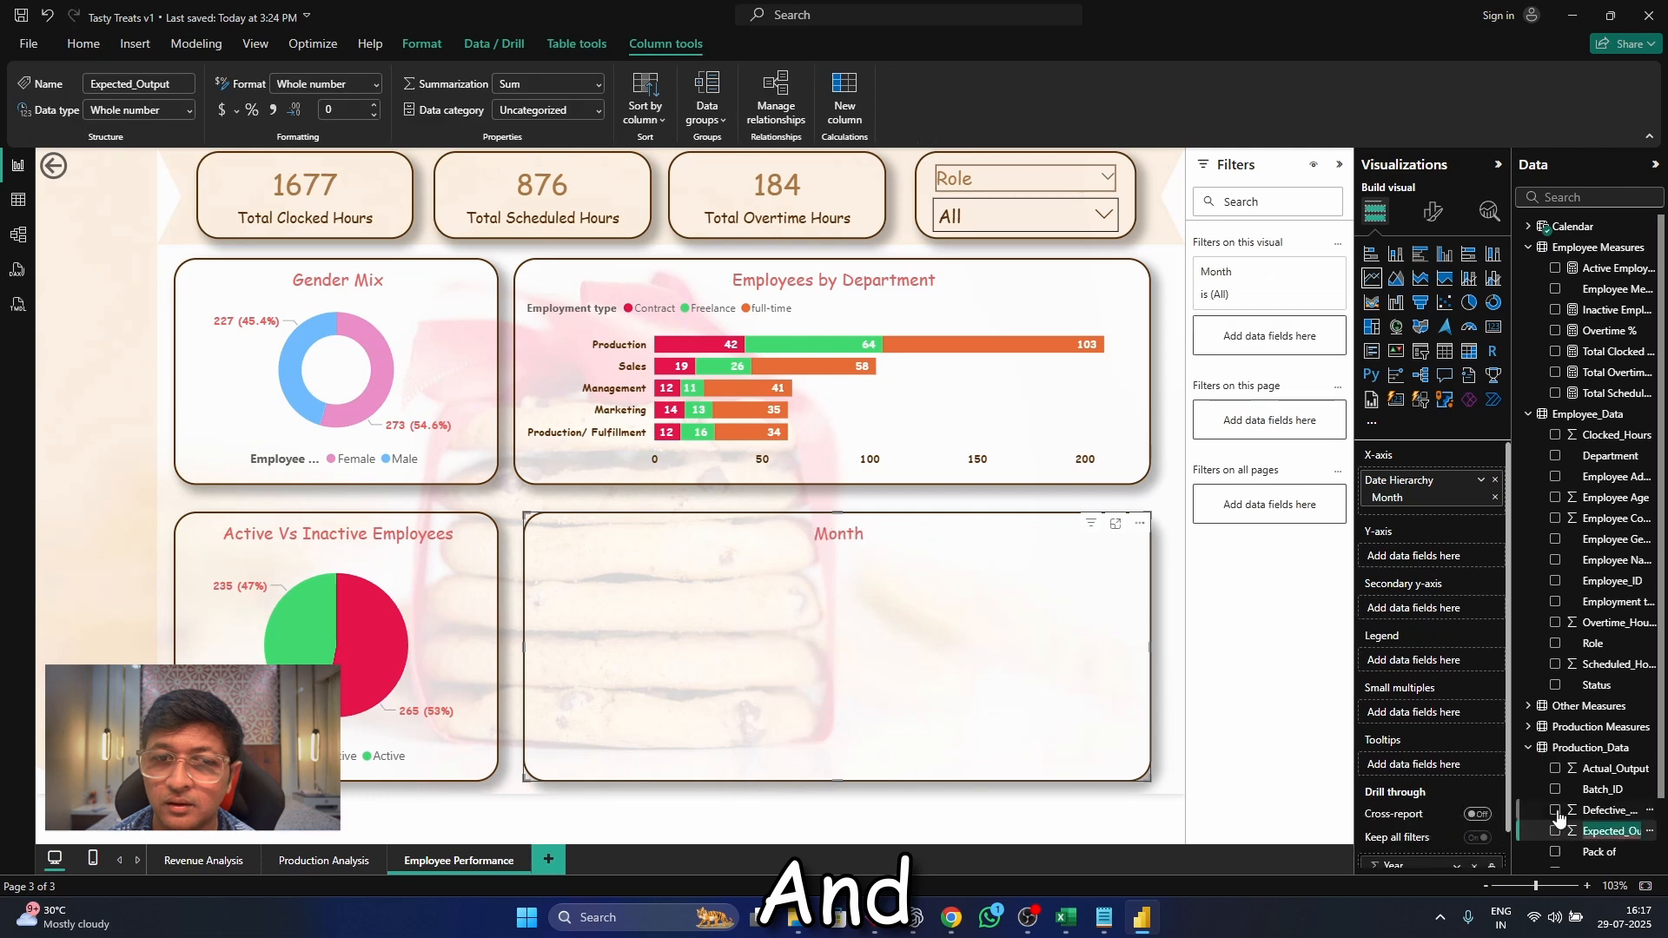
Plot the sum of Clocked_Hours on the line chart's Y-axis and replace Month with Department on the X-axis
left_click(1555, 436)
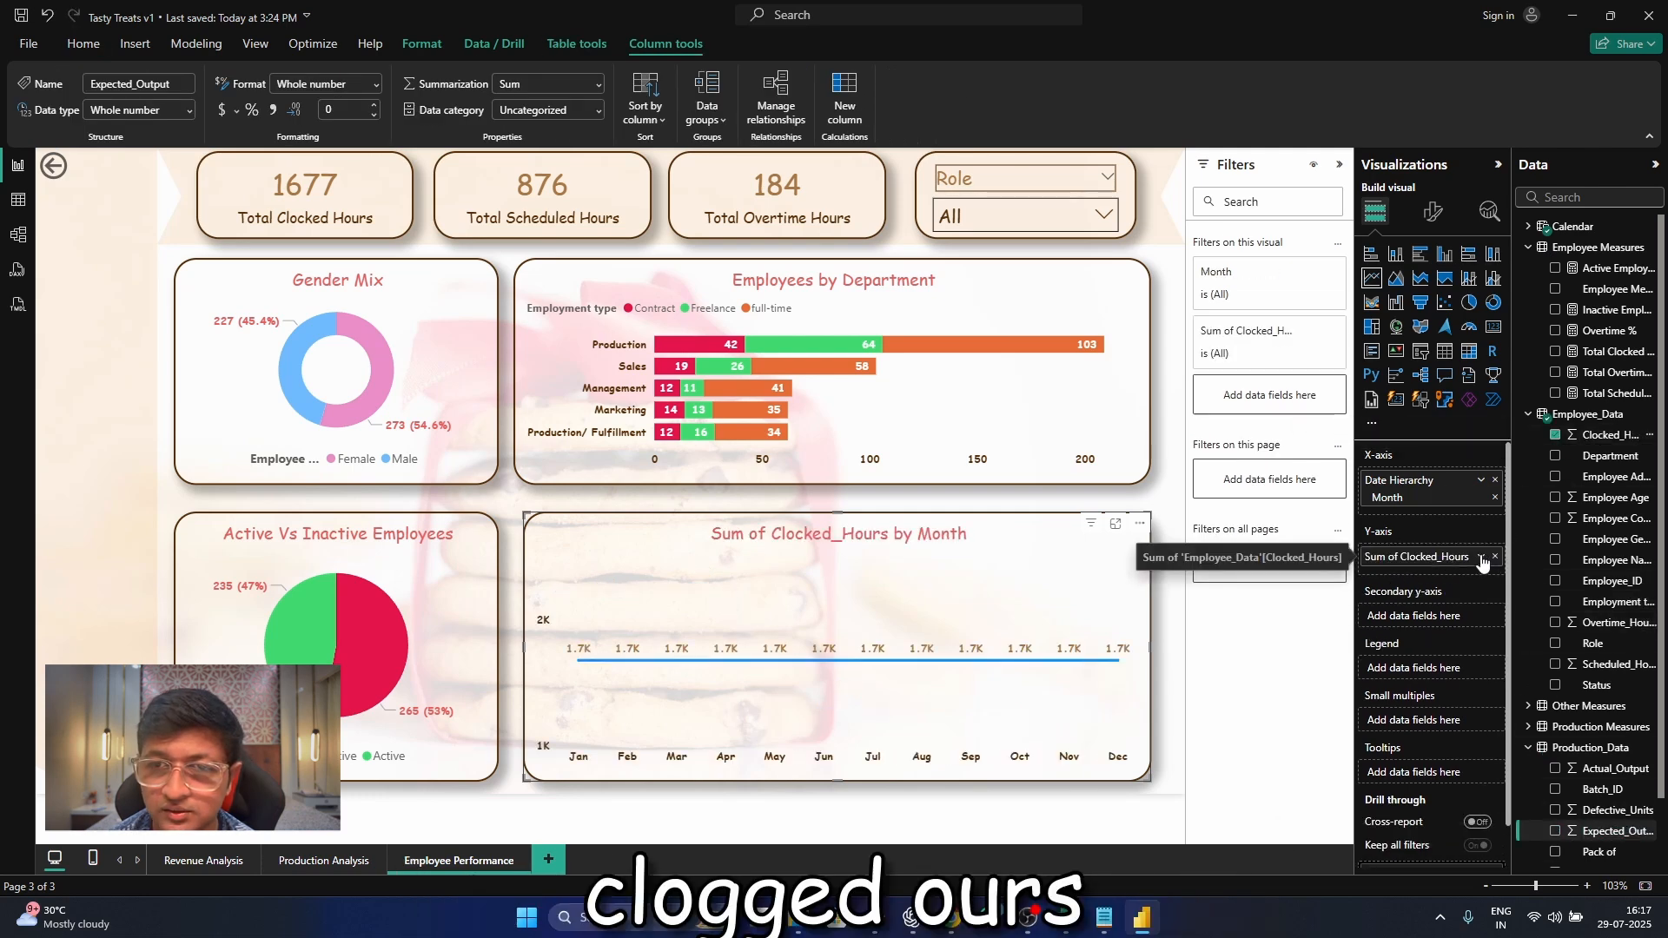
left_click(1481, 558)
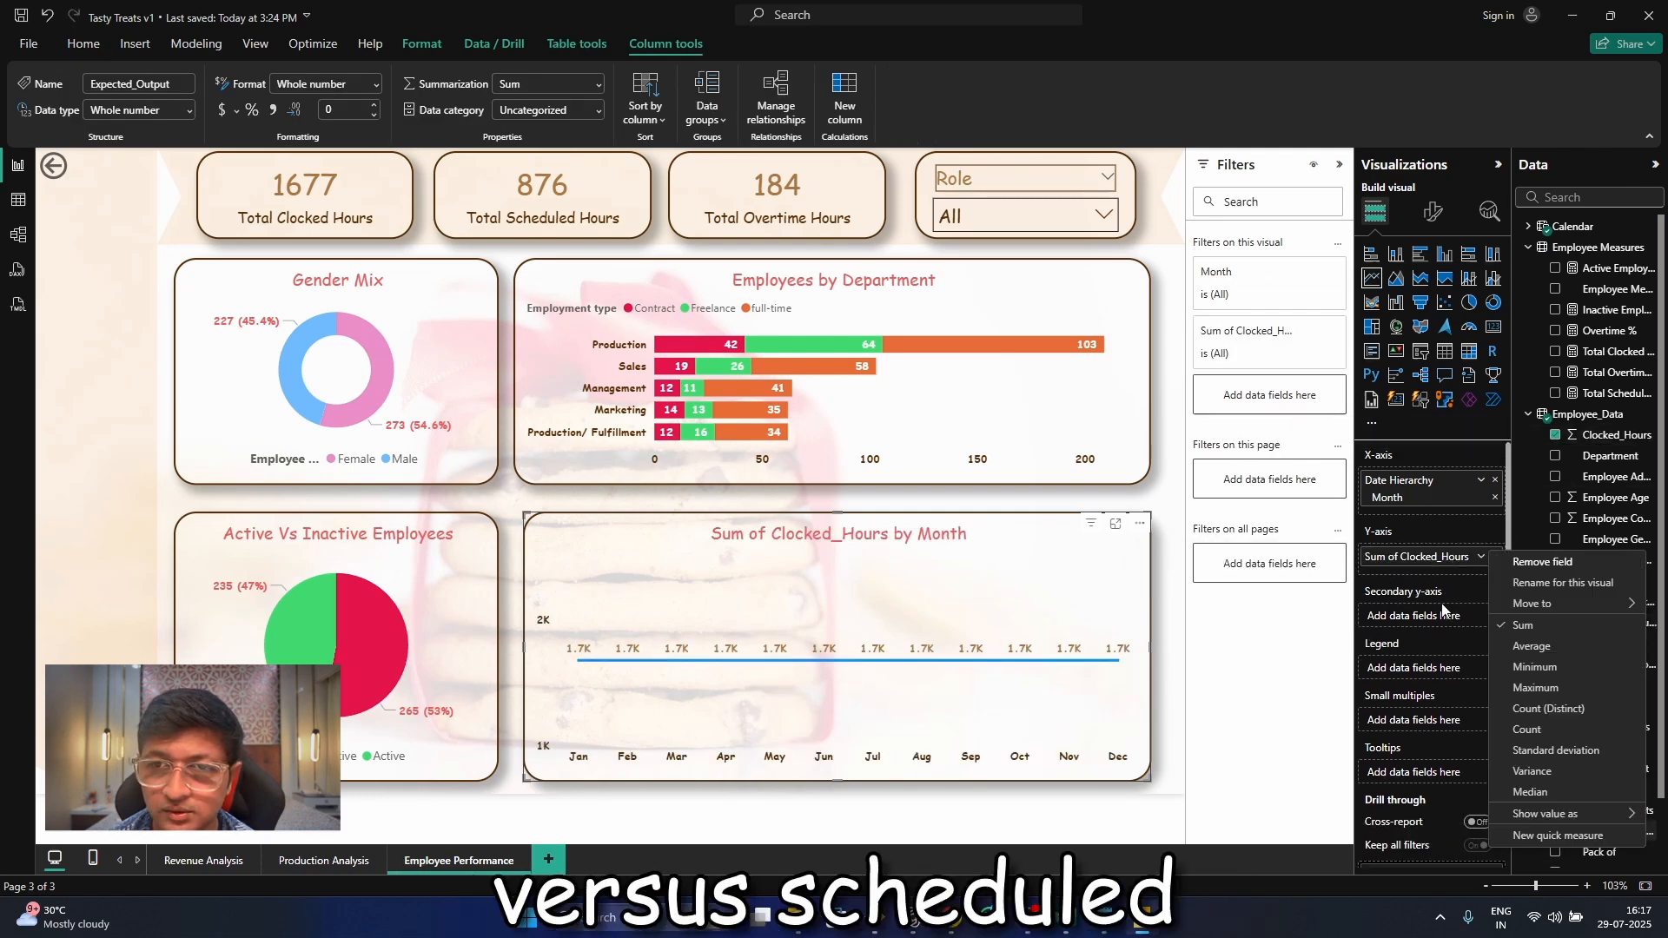
left_click(964, 648)
left_click(1495, 481)
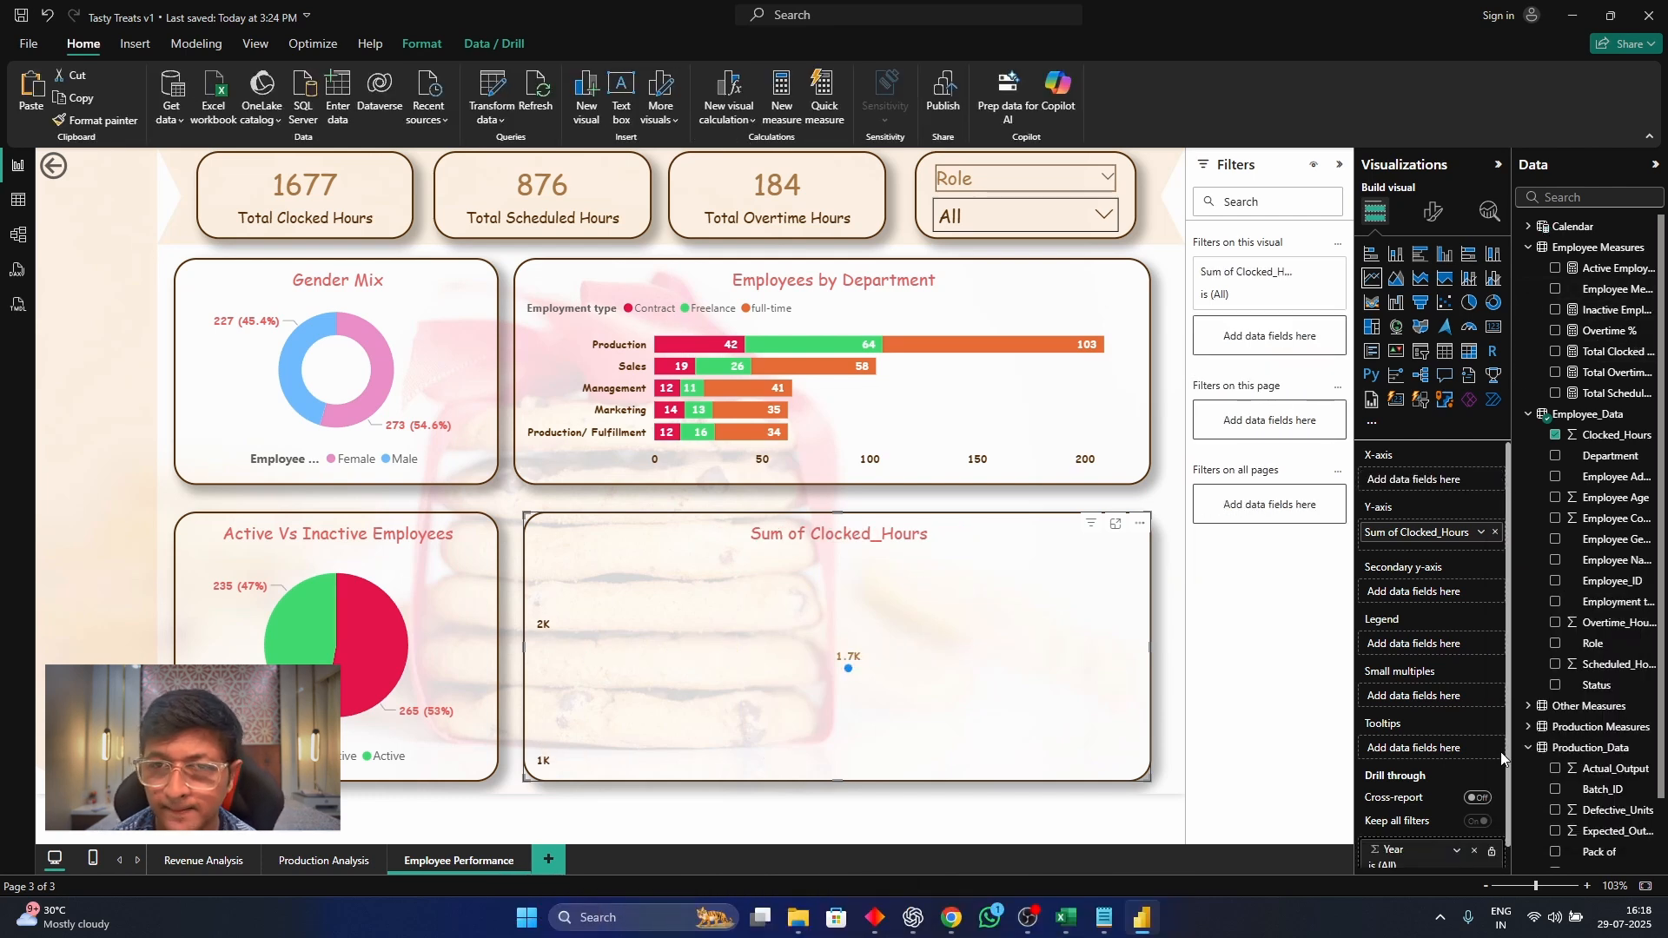
scroll(1504, 756, "down", 1)
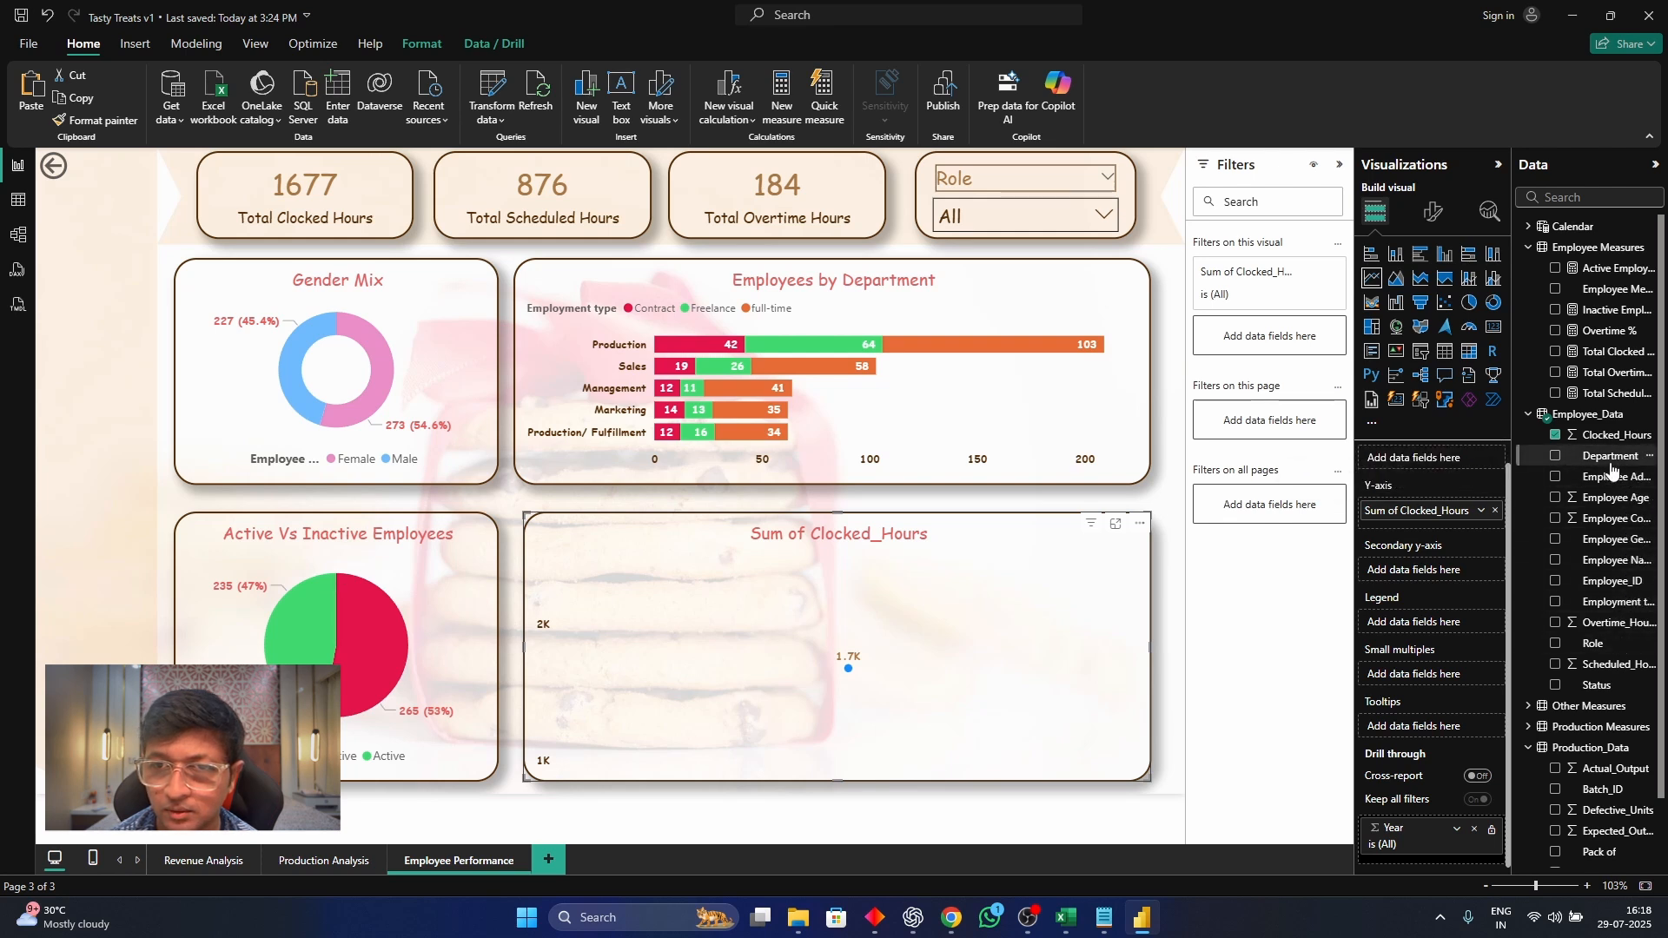
left_click_drag(1610, 458, 1430, 458)
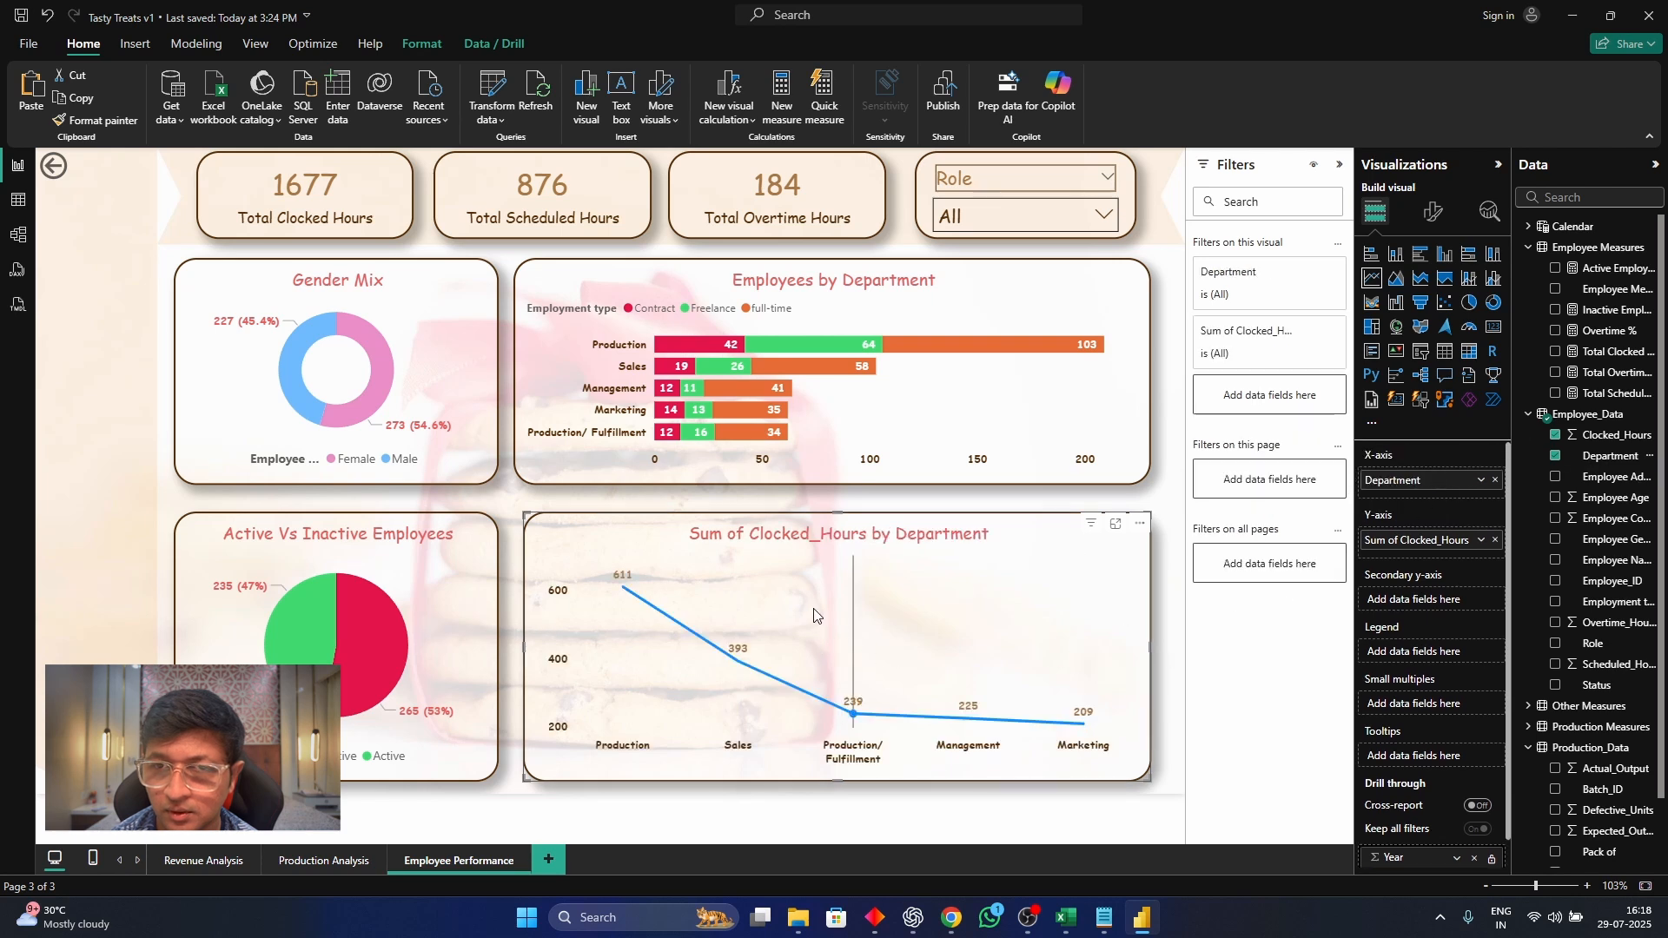
Give the clocked hours line Smooth interpolation with the Cardinal smooth type and colour it the recent green #40D96F
left_click(1437, 209)
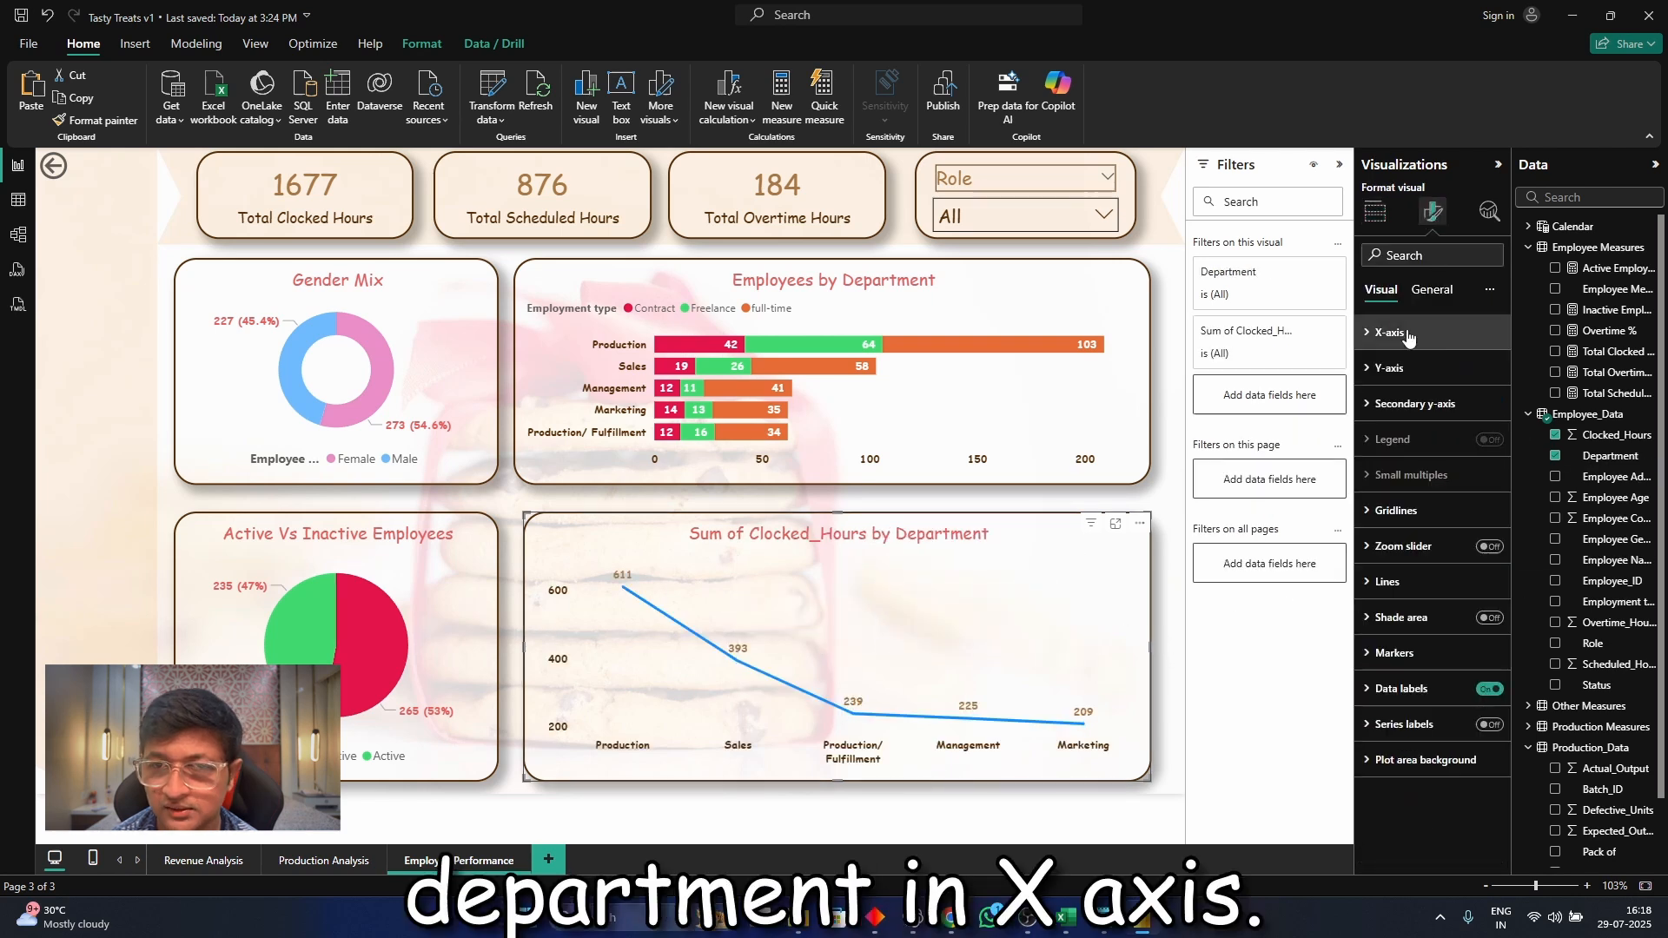
left_click(1417, 598)
scroll(1416, 639, "down", 2)
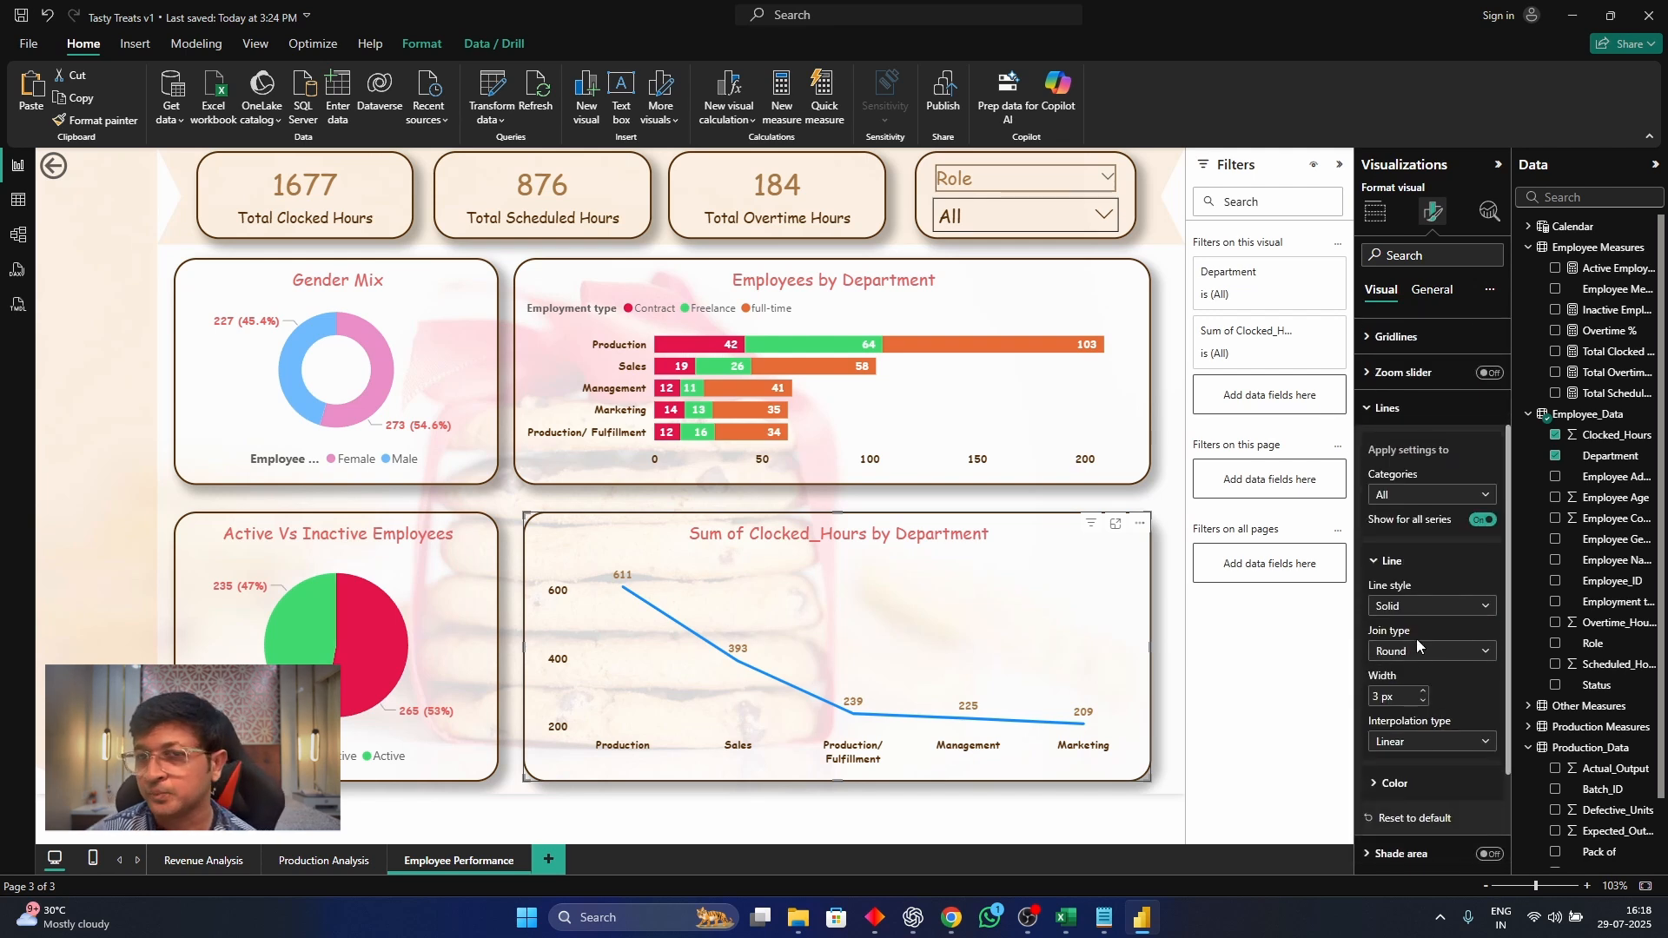
left_click(1417, 743)
left_click(1410, 785)
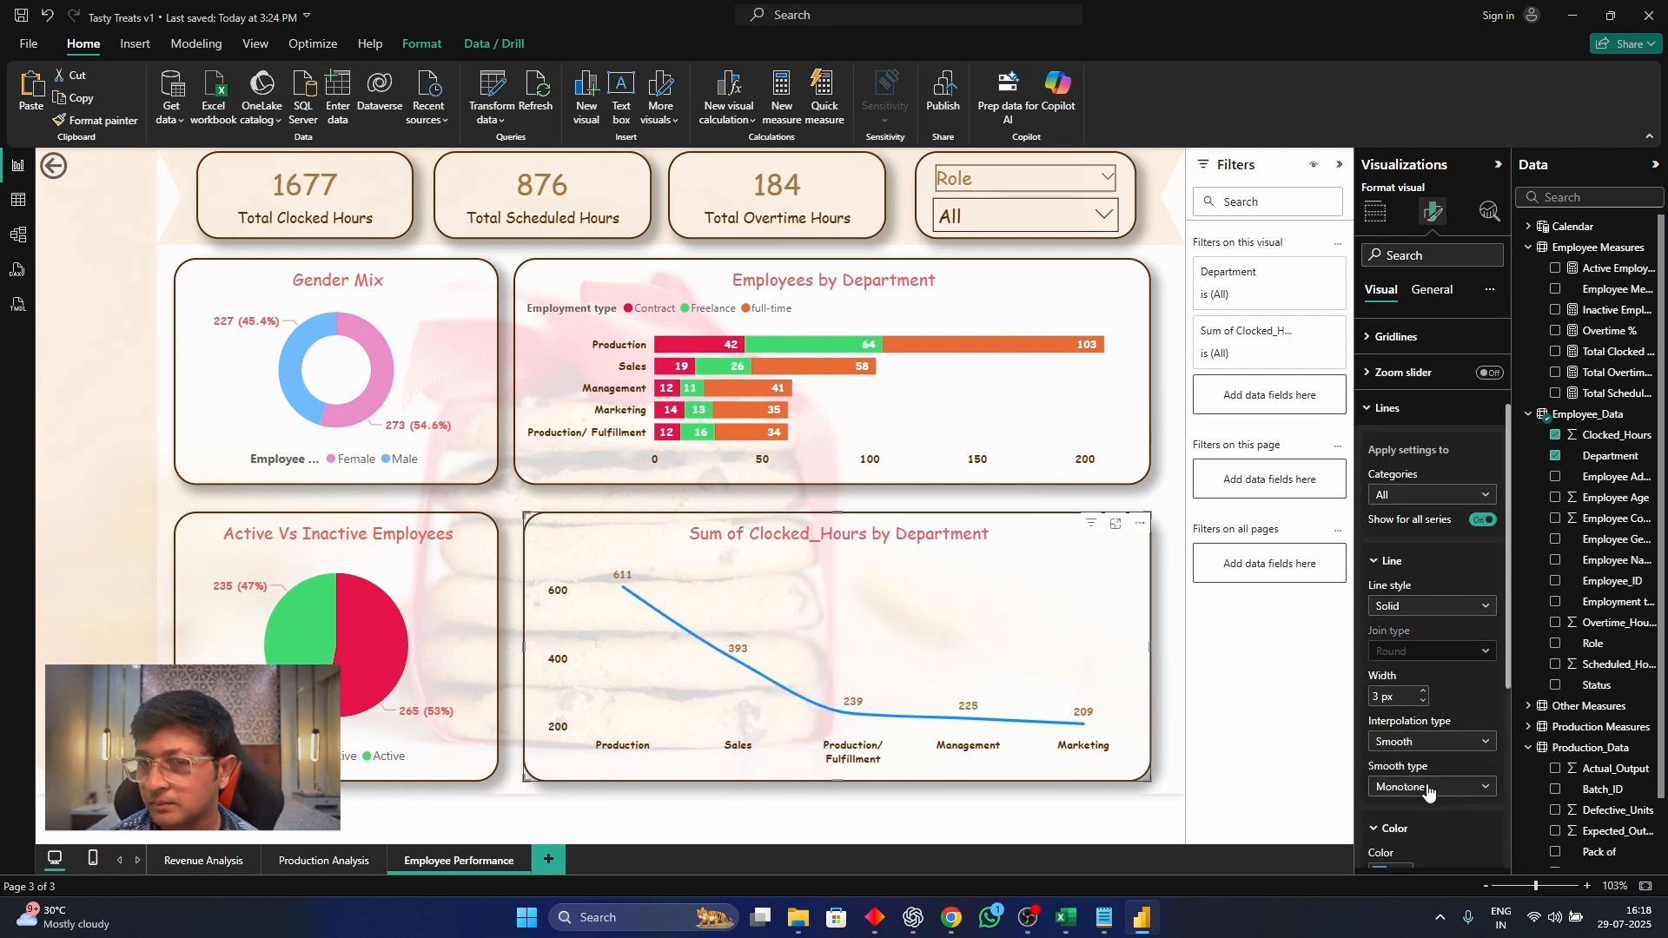
left_click(1416, 829)
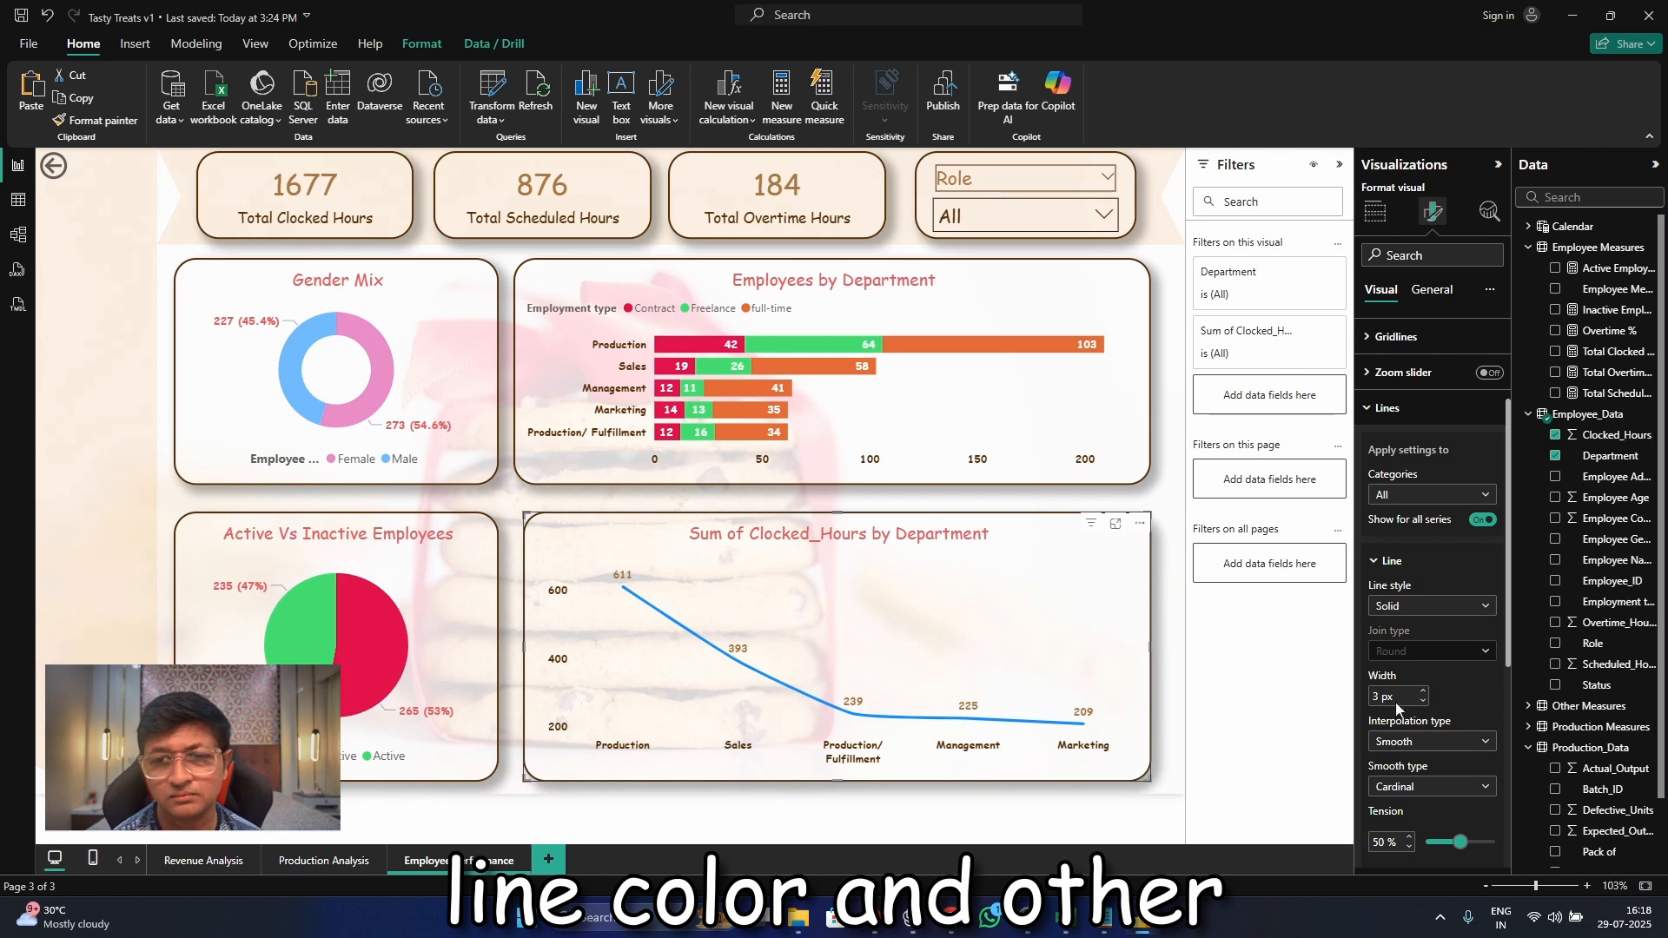
scroll(1395, 702, "down", 4)
left_click(1395, 765)
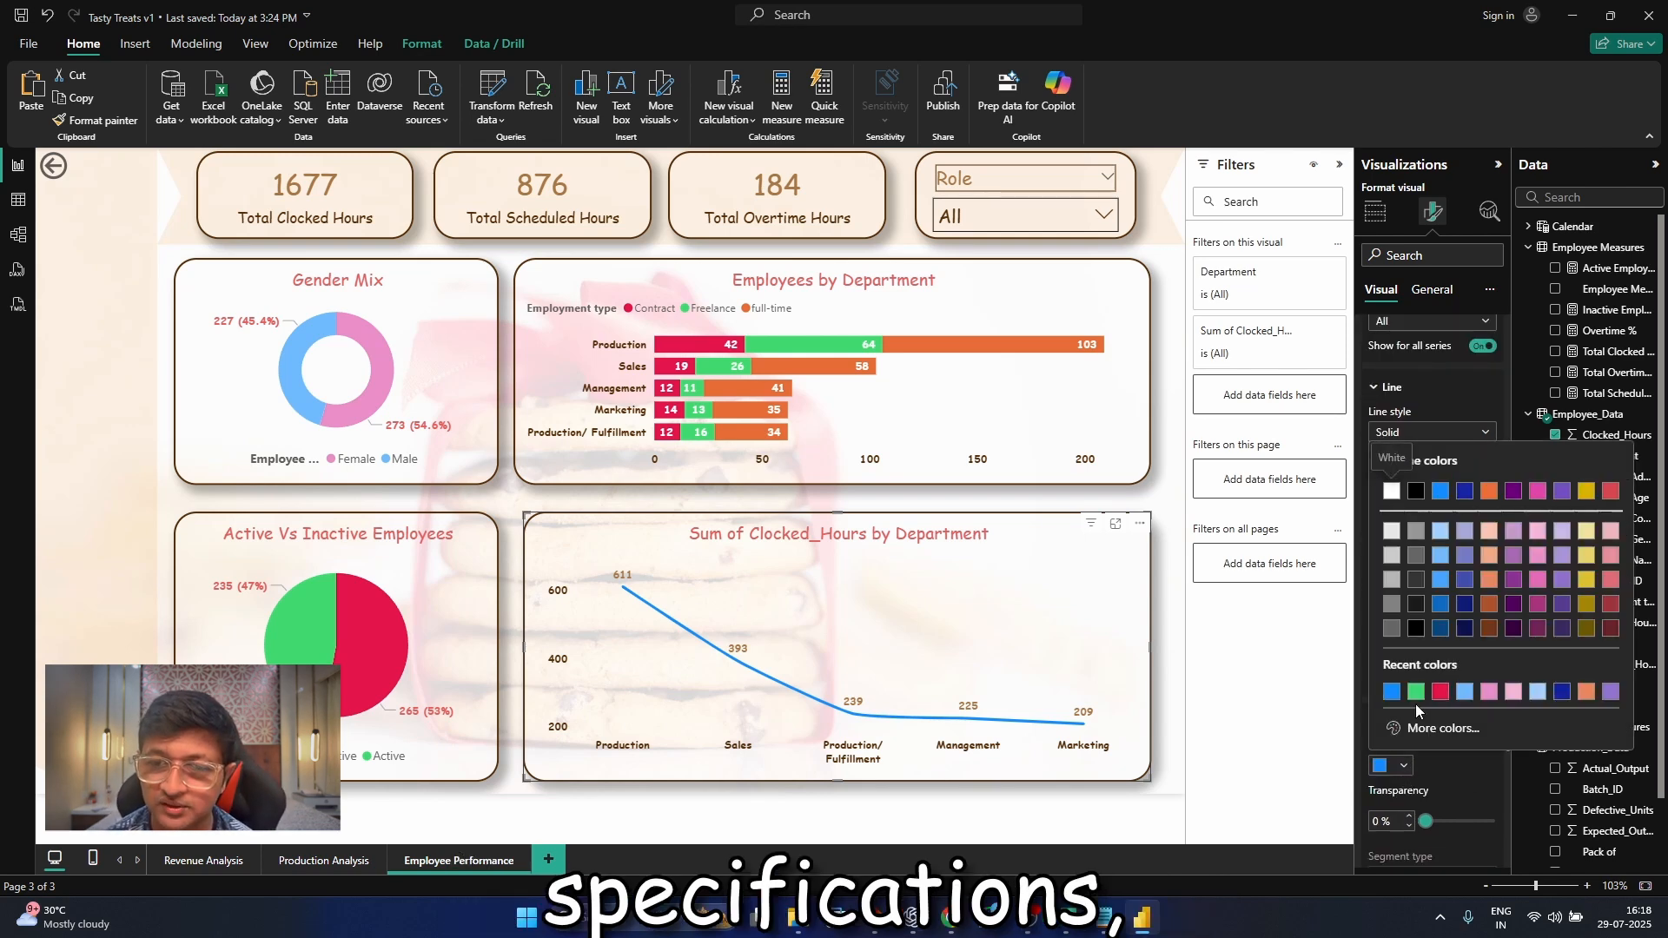
left_click(1417, 692)
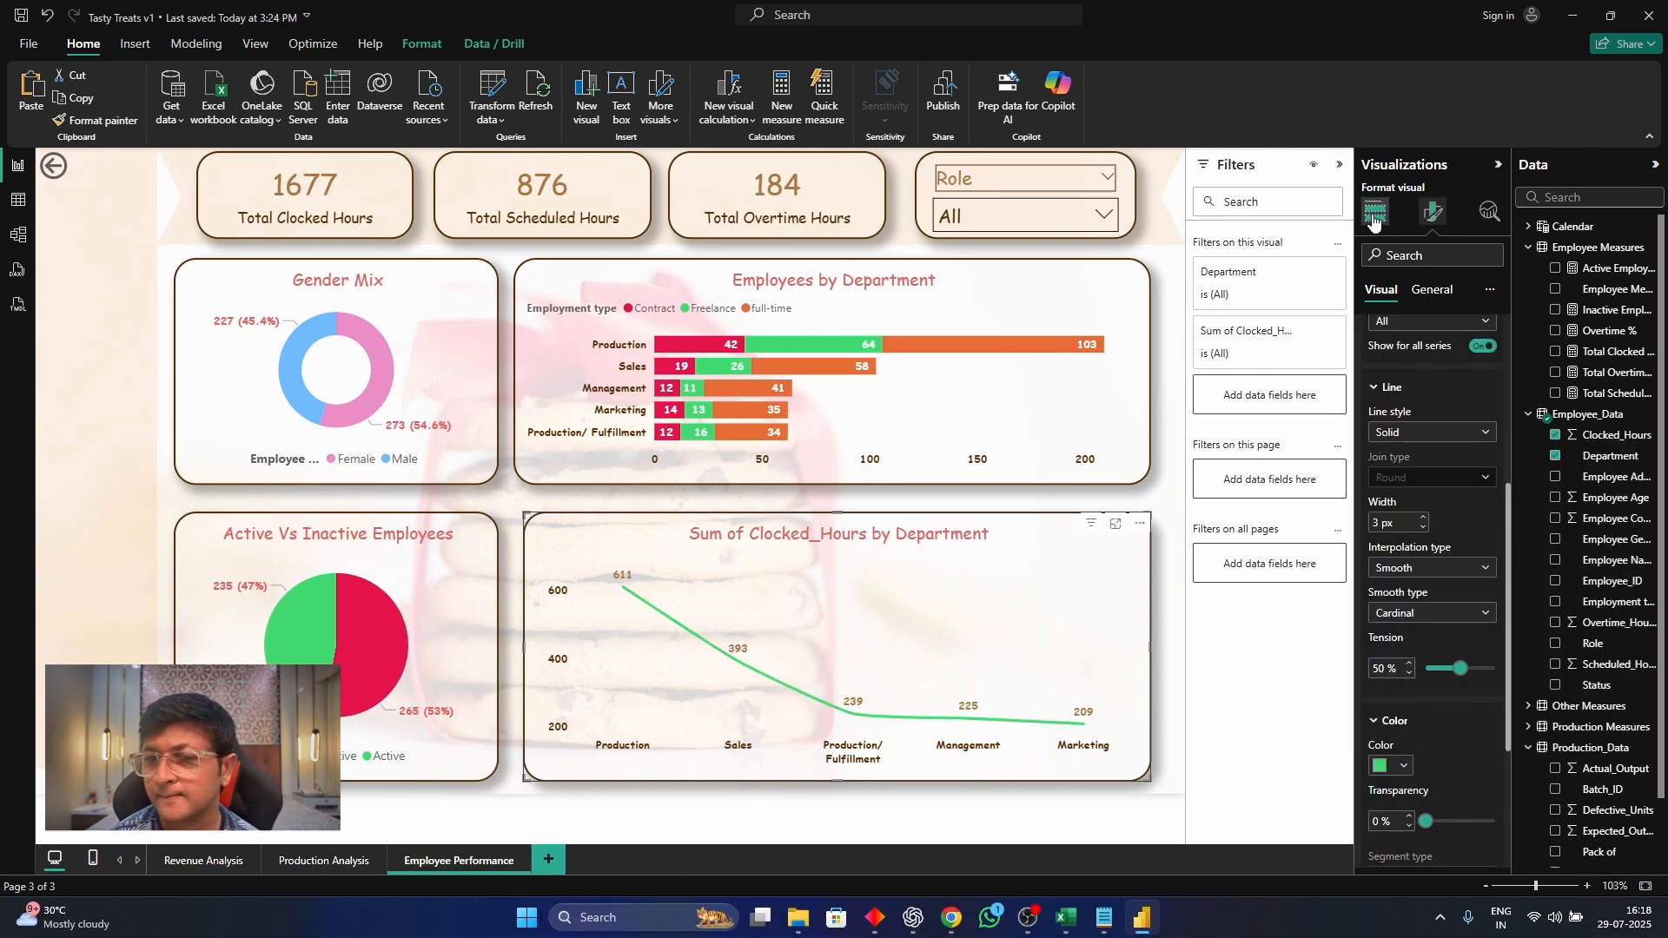
Set the line chart's data label values to the same green as the line
scroll(1426, 547, "down", 5)
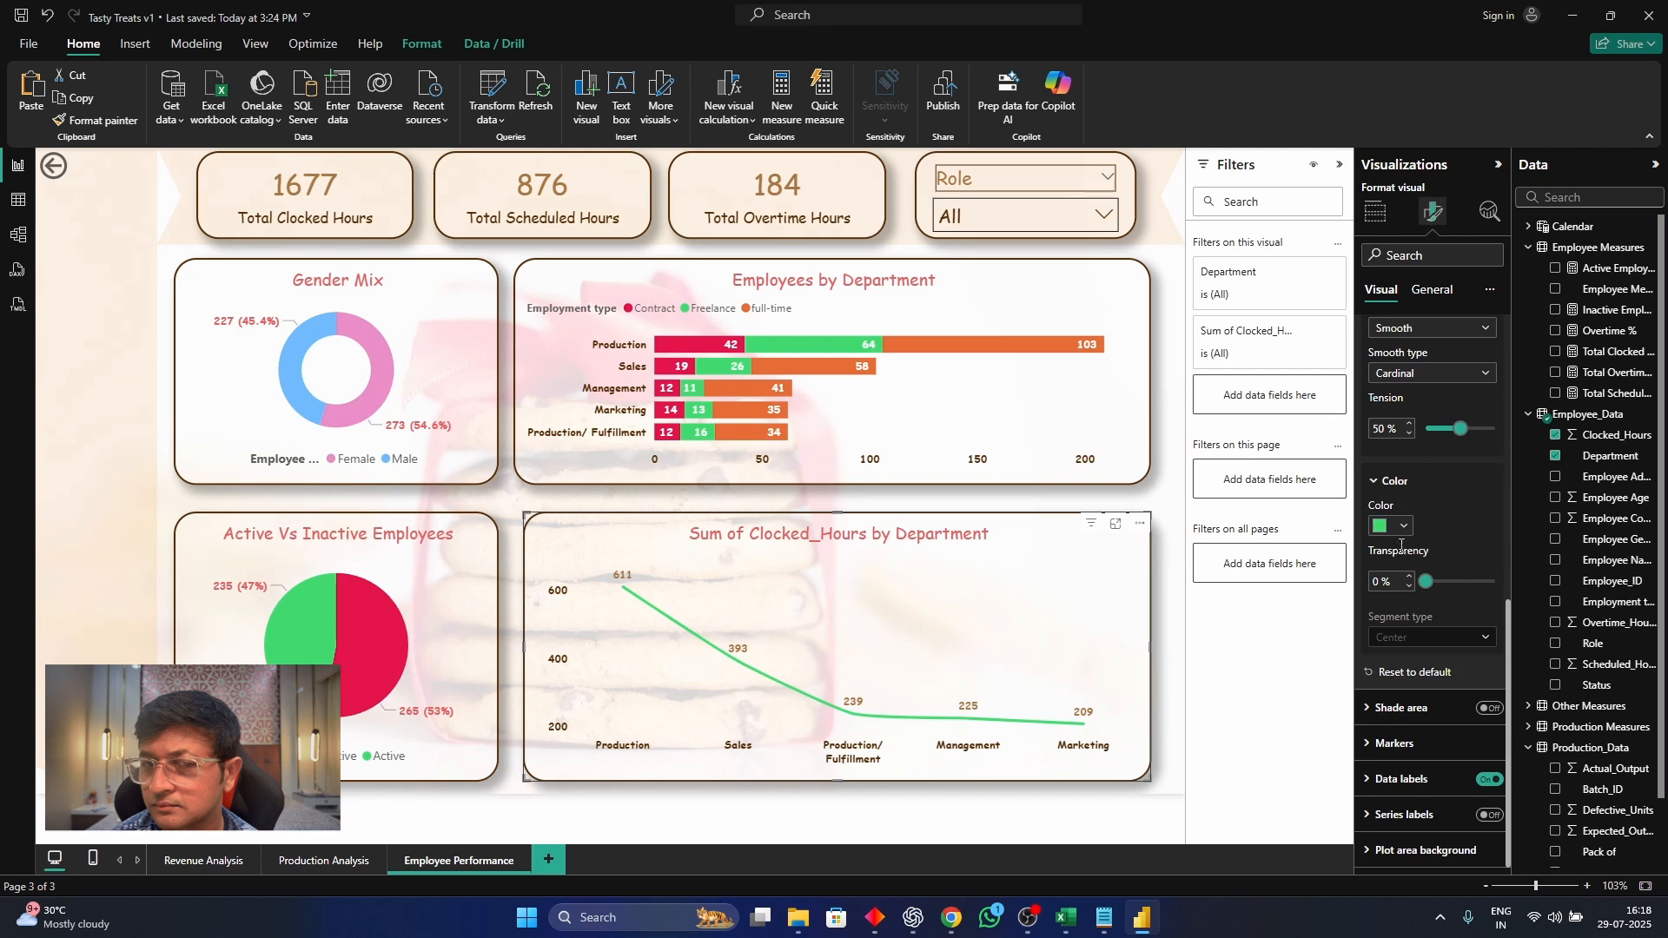
left_click(1401, 779)
scroll(1412, 782, "down", 8)
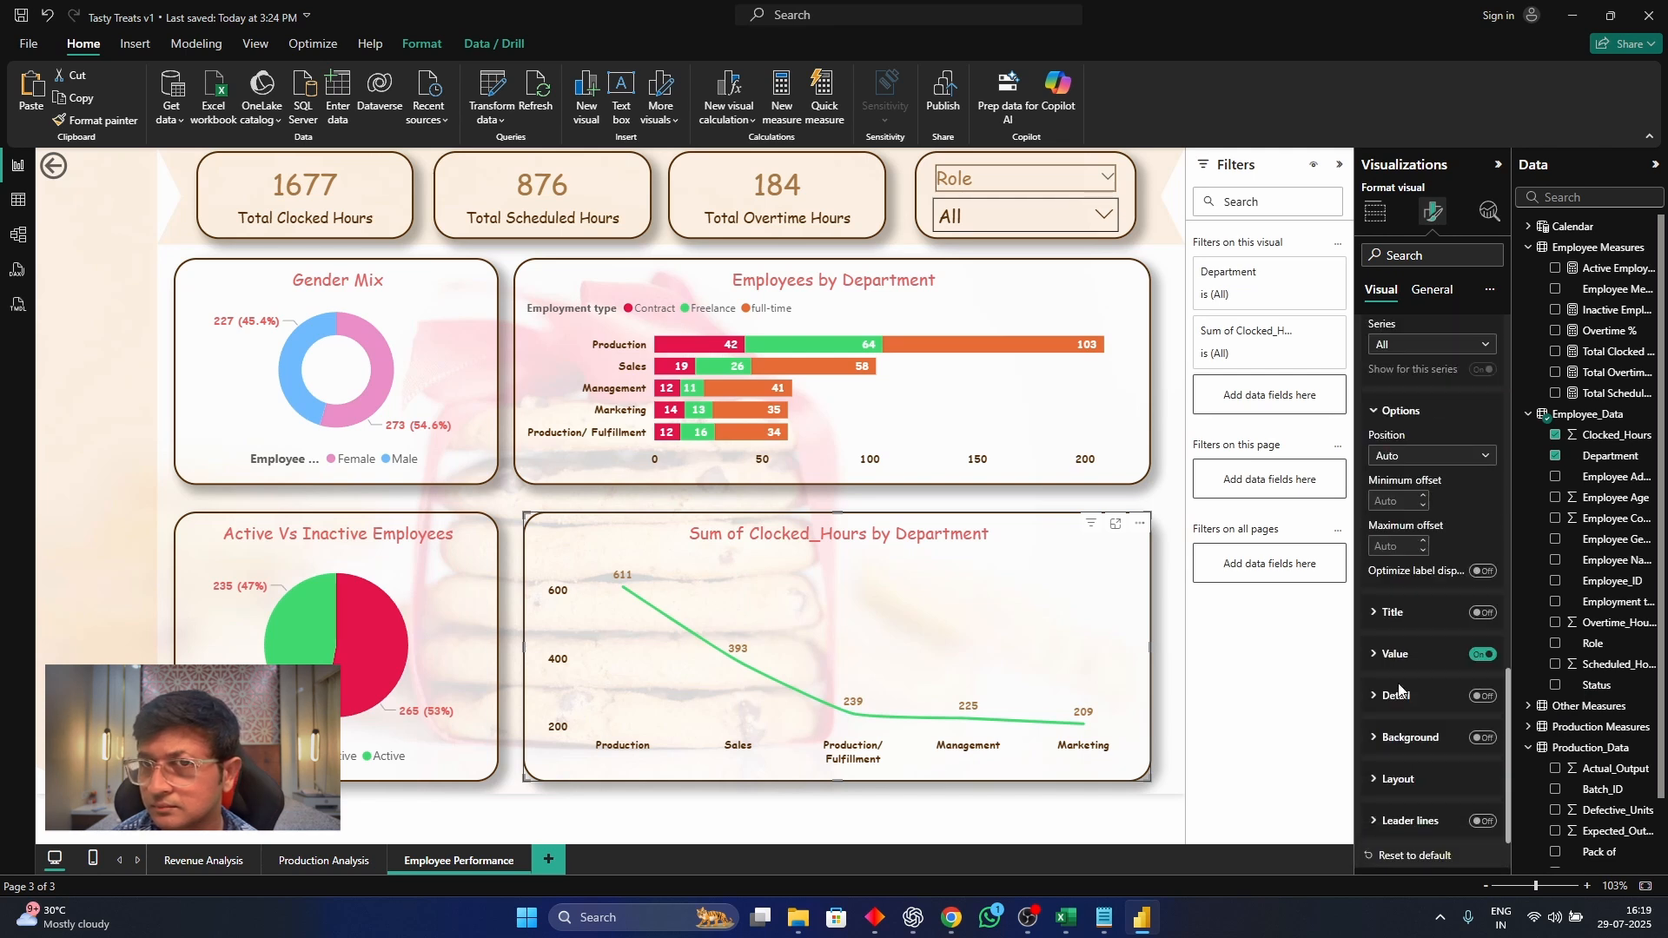
left_click(1395, 655)
left_click(1388, 829)
left_click(1394, 758)
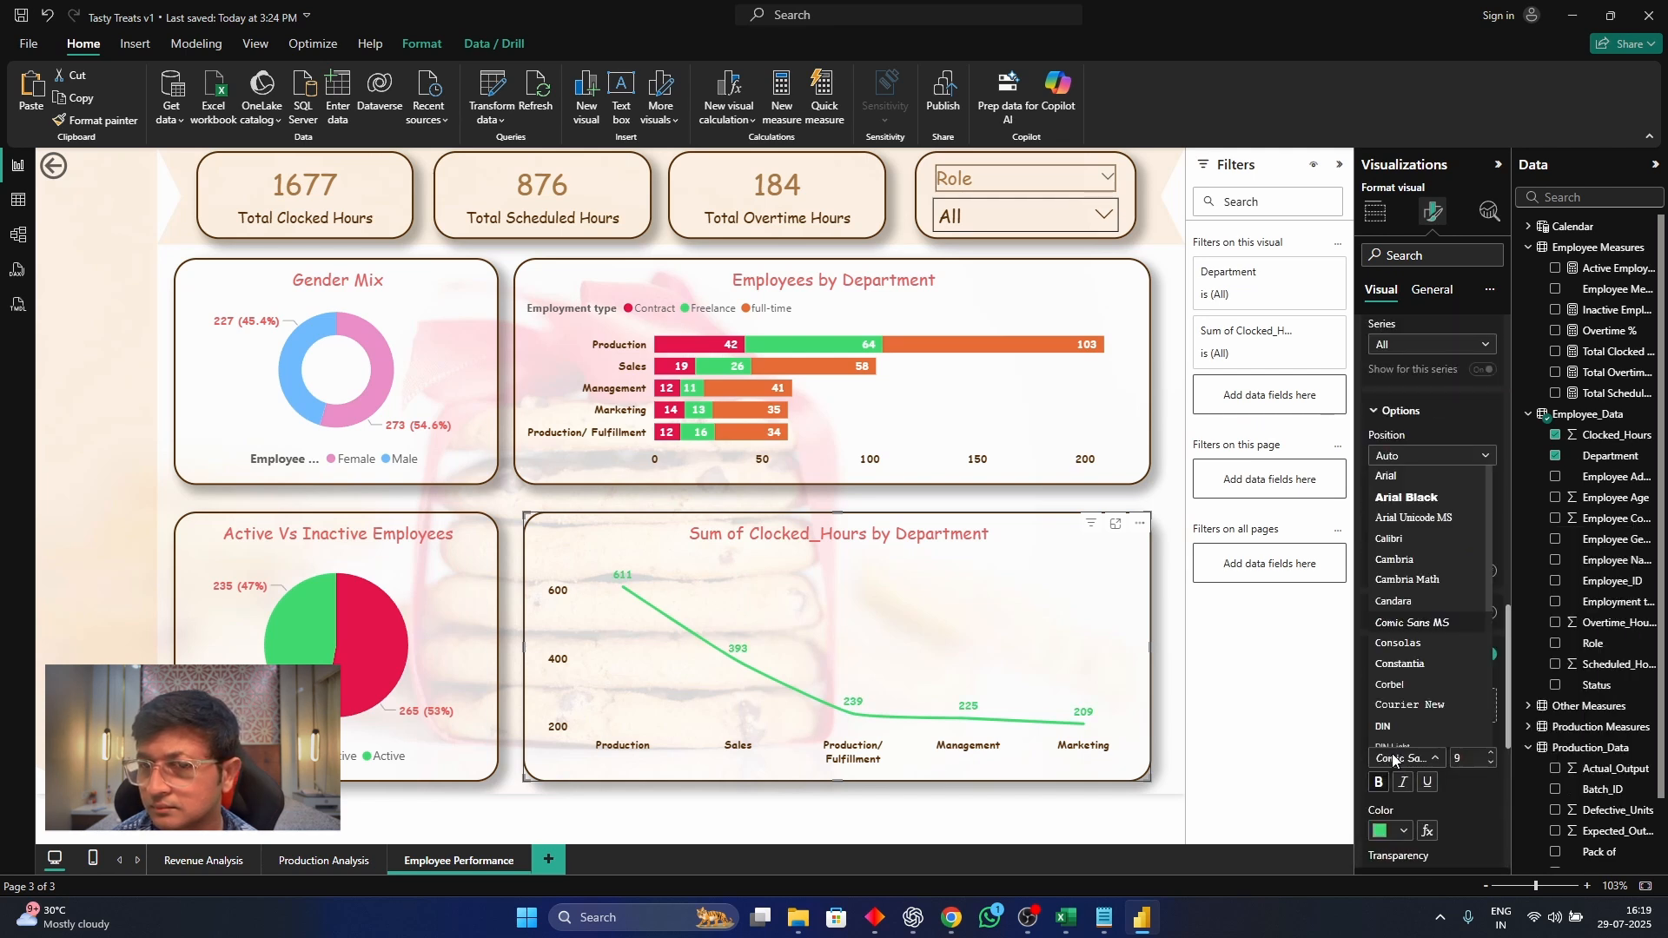
Replace Clocked_Hours with the Total Clocked Hours and Total Scheduled Hours measures on the Y-axis and put Total Overtime Hours on the secondary Y-axis
left_click(1376, 211)
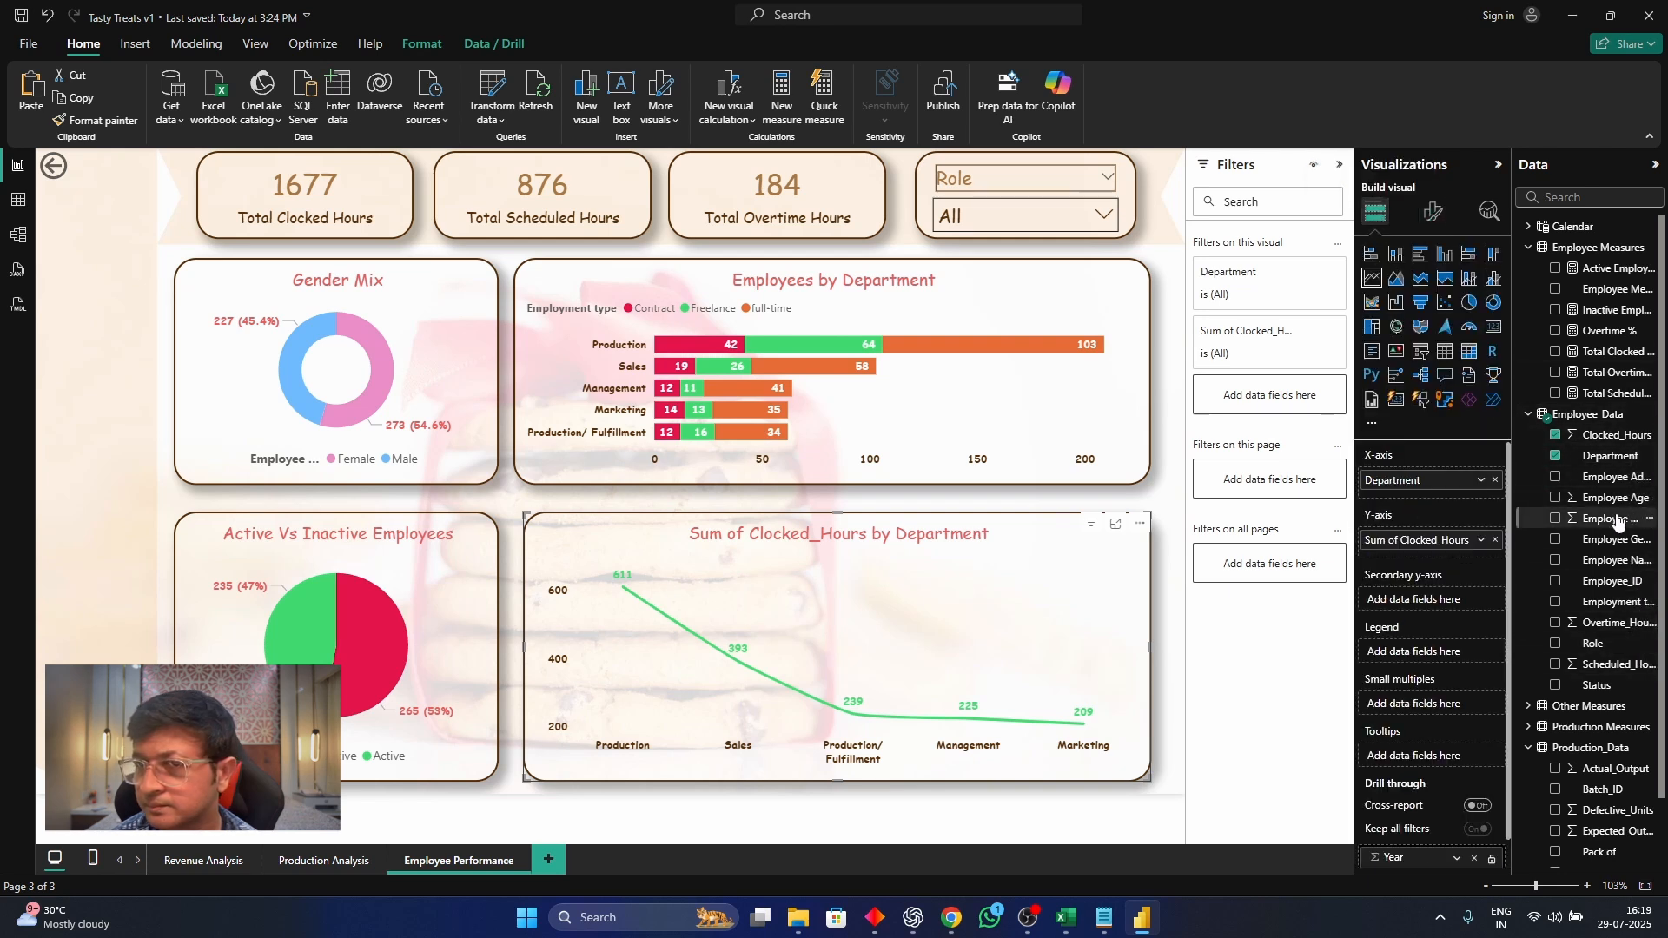
left_click(1496, 540)
left_click_drag(1608, 363, 1453, 545)
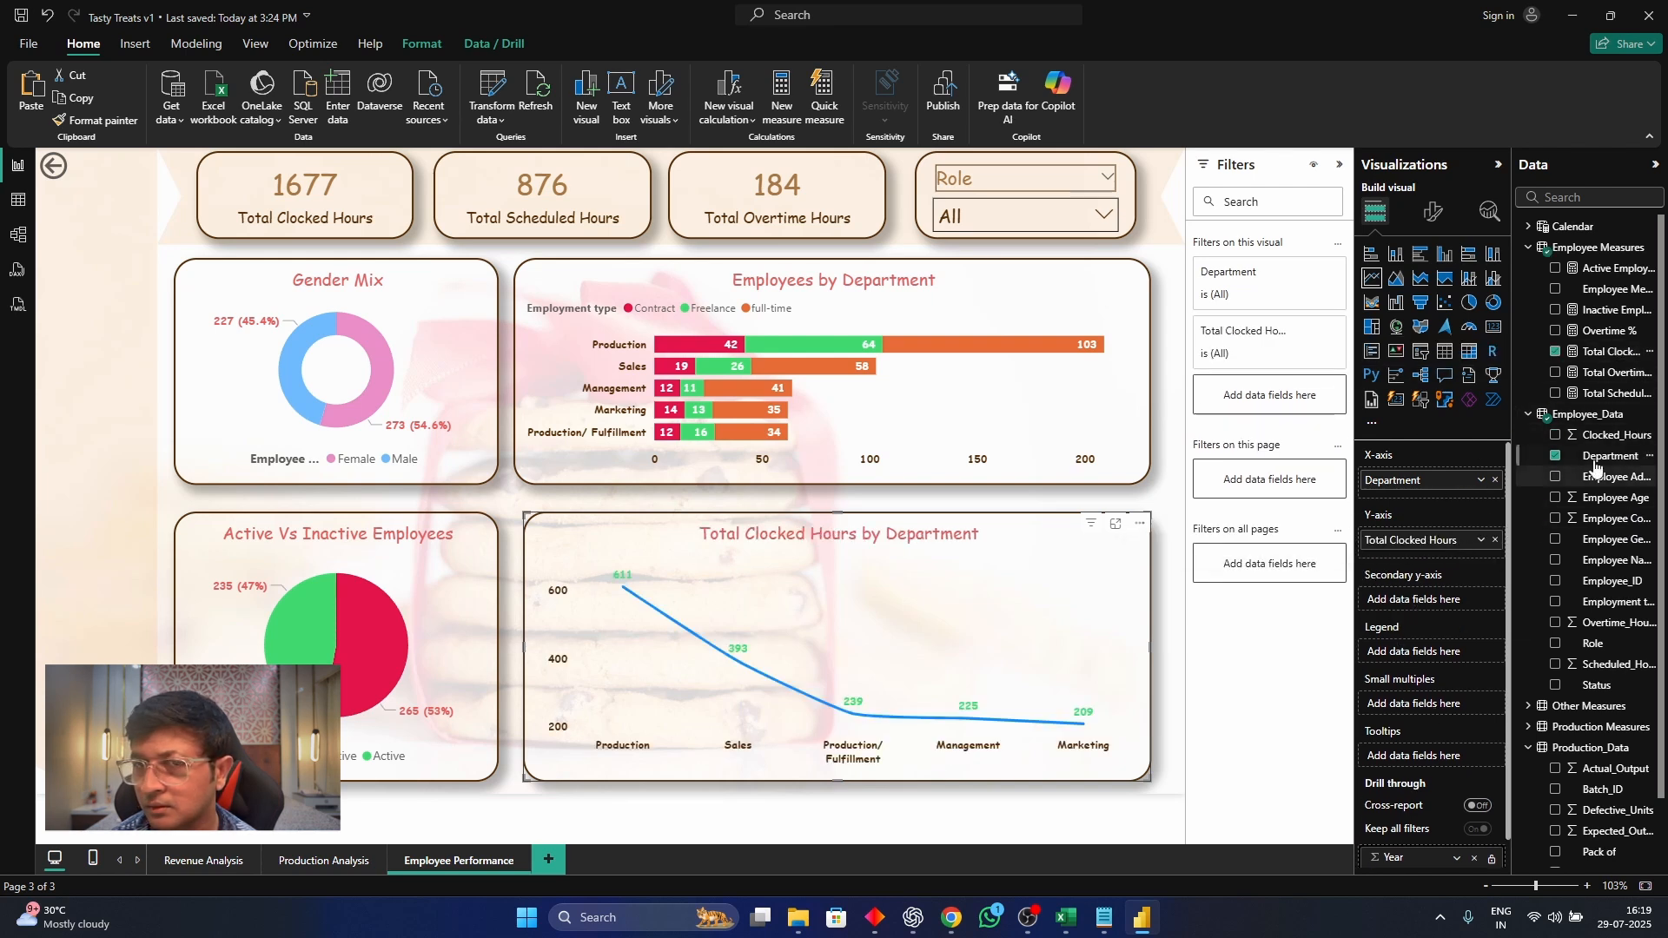
left_click_drag(1613, 394, 1478, 558)
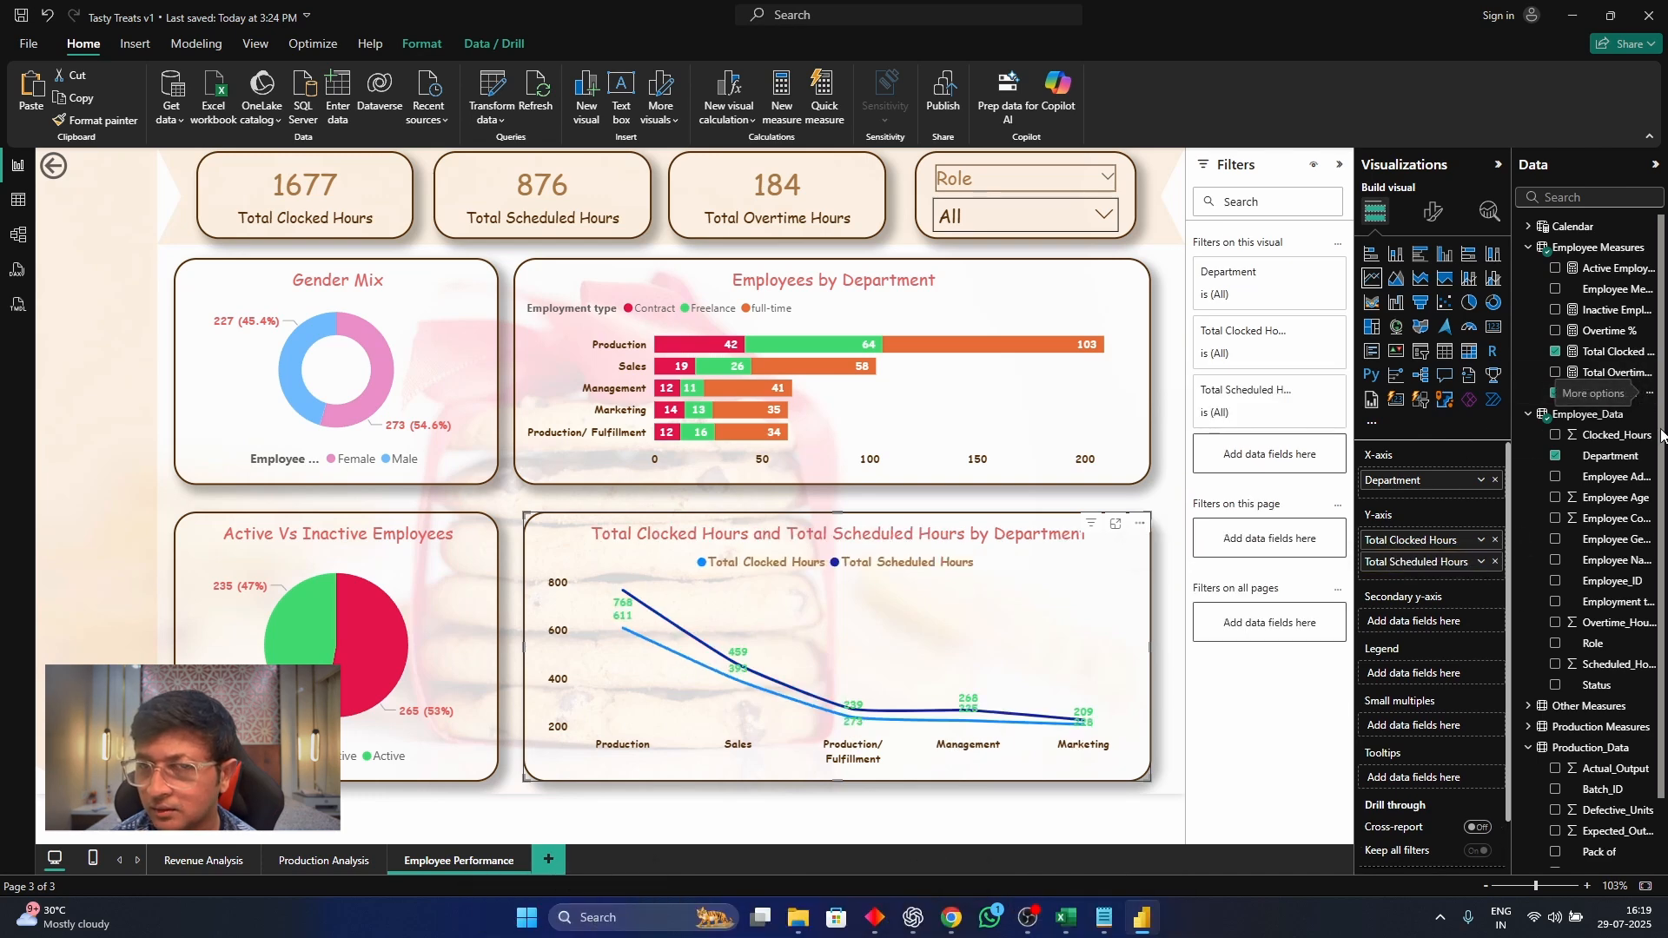
left_click_drag(1614, 372, 1477, 620)
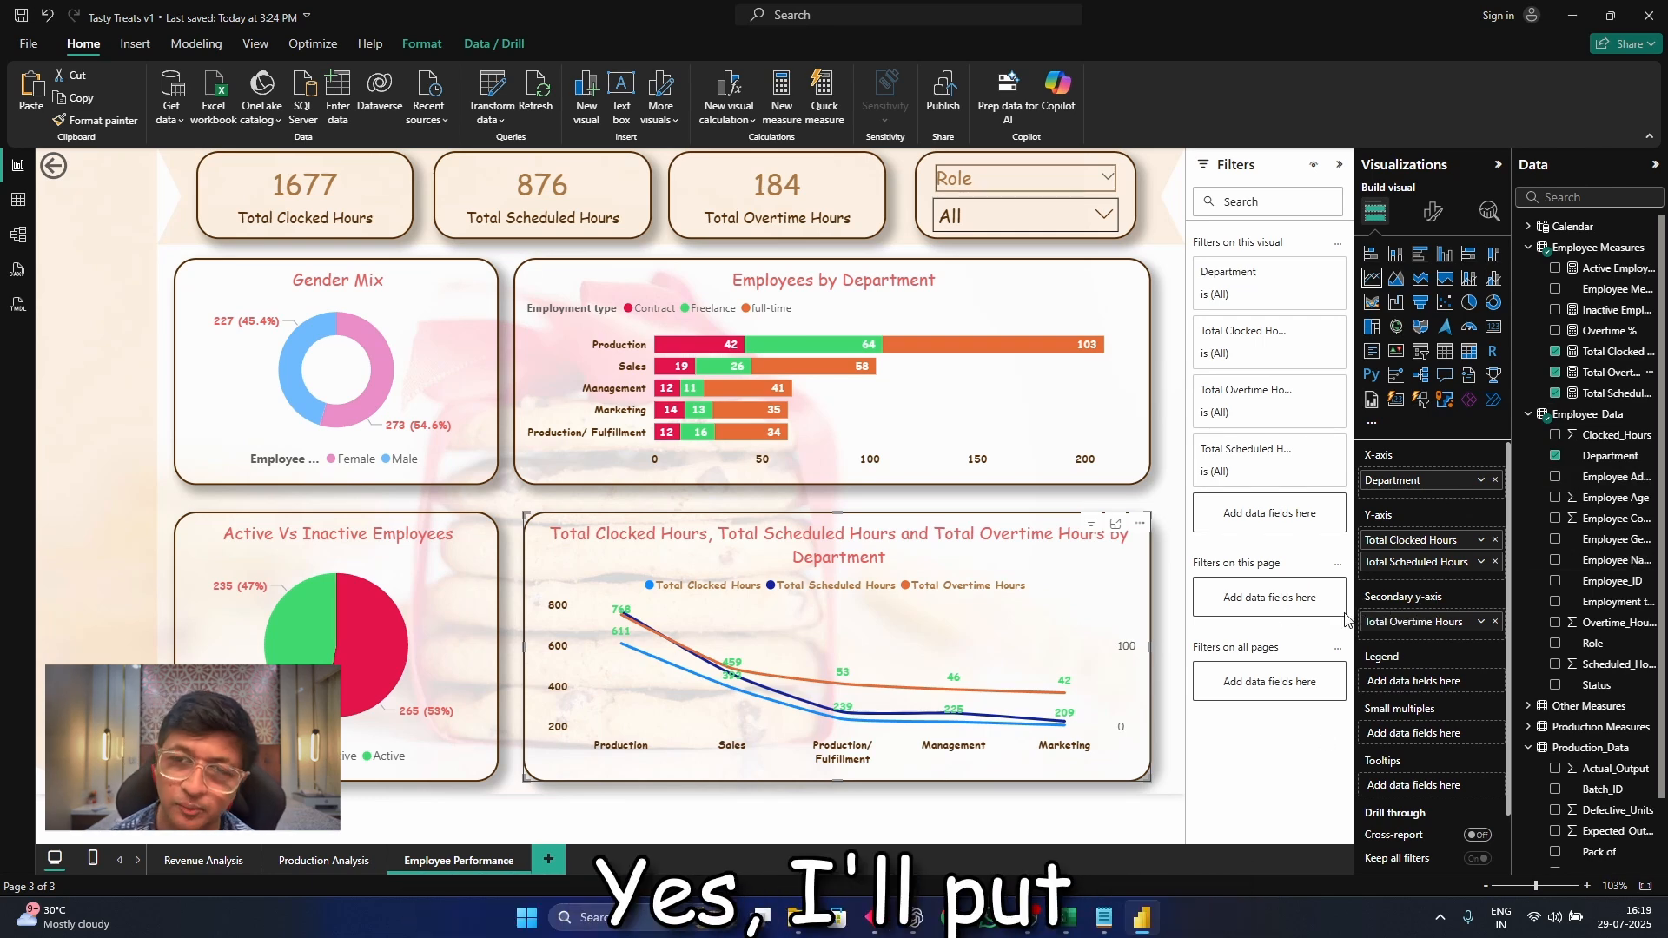
Set the Total Clocked Hours line in the department line chart to the recently used green
left_click(1434, 211)
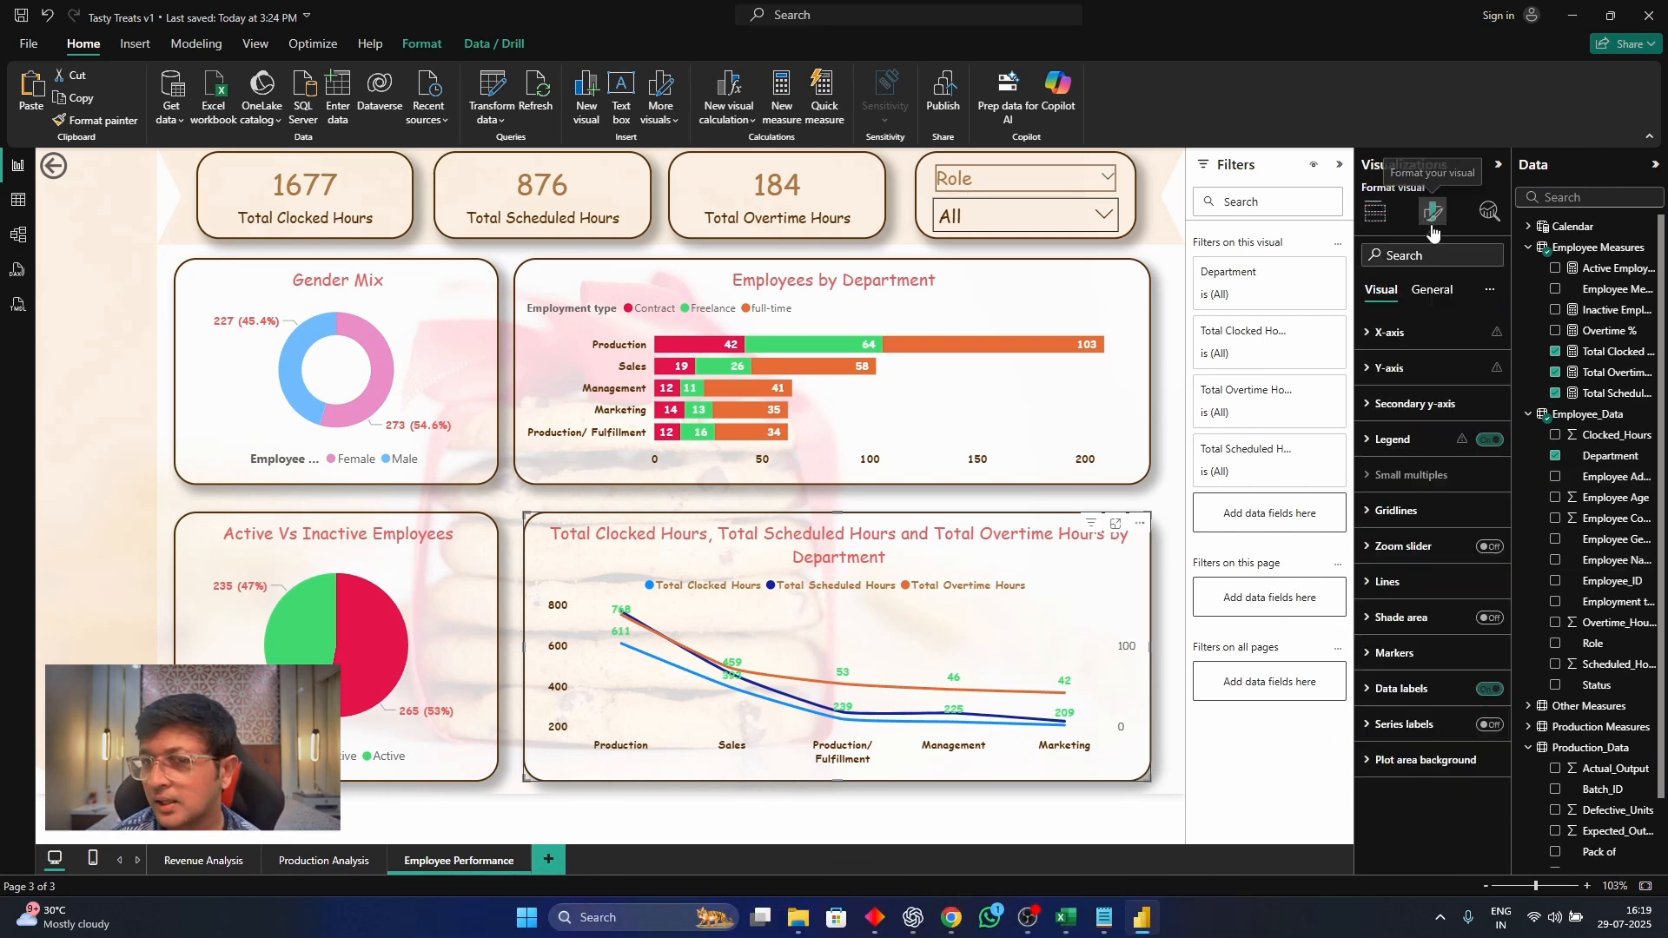
left_click(1391, 545)
left_click(1399, 519)
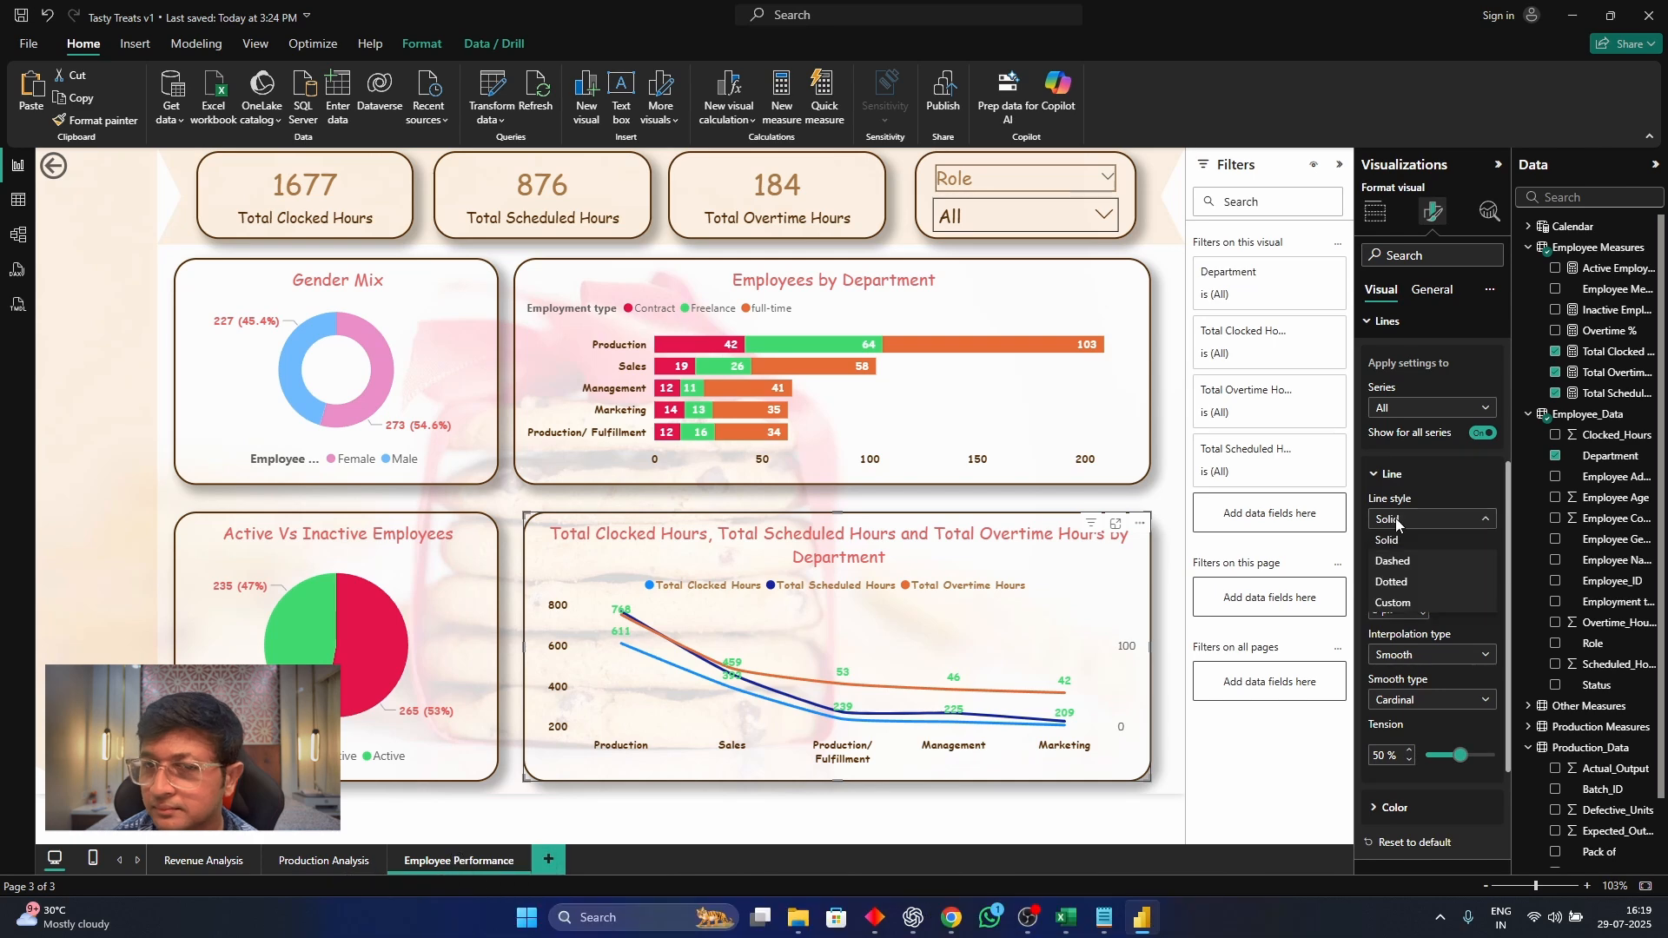
left_click(1400, 525)
scroll(1404, 618, "down", 2)
left_click(1401, 635)
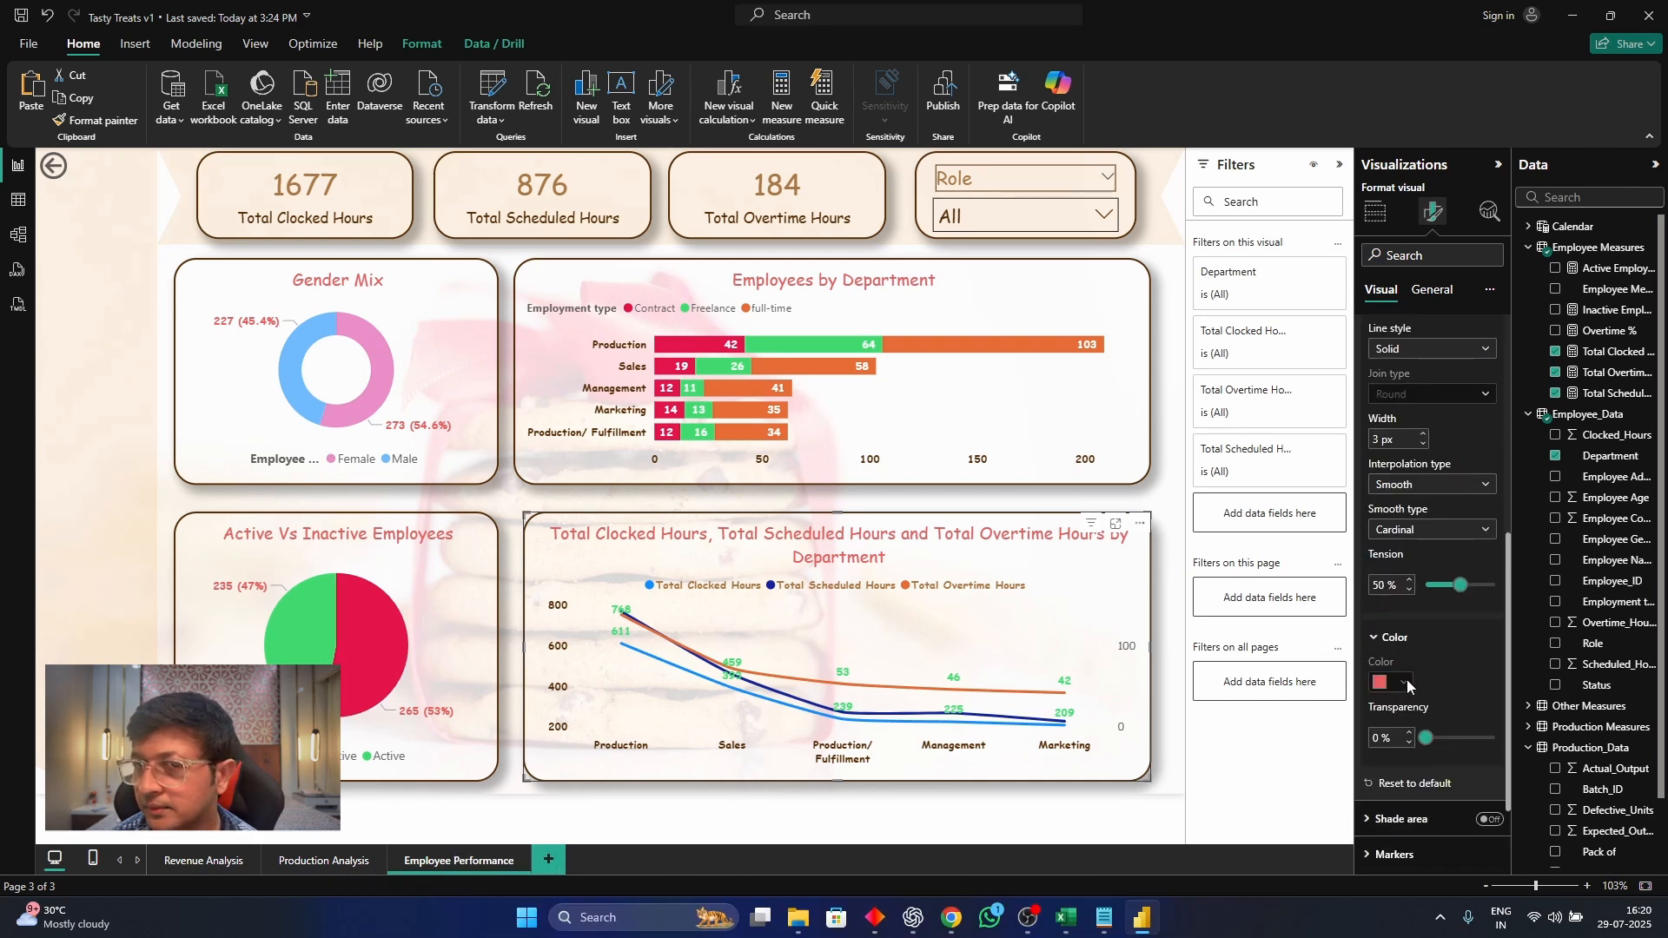
scroll(1408, 660, "up", 3)
left_click(1432, 473)
left_click(1422, 521)
scroll(1419, 564, "down", 2)
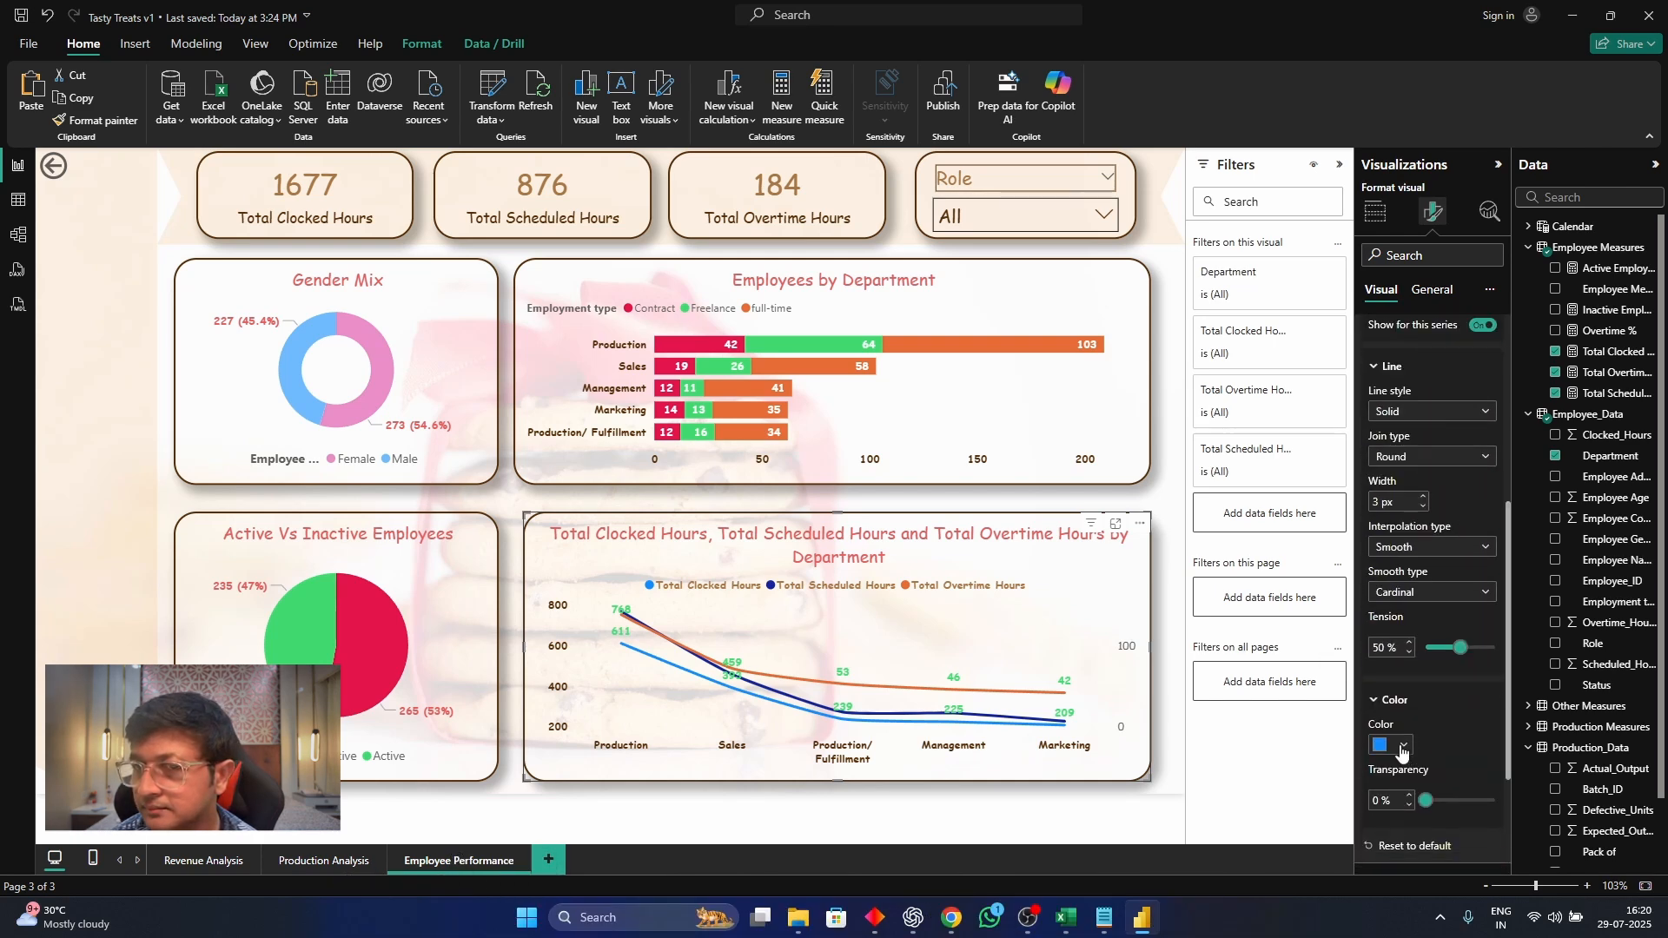
left_click(1399, 747)
left_click(1396, 666)
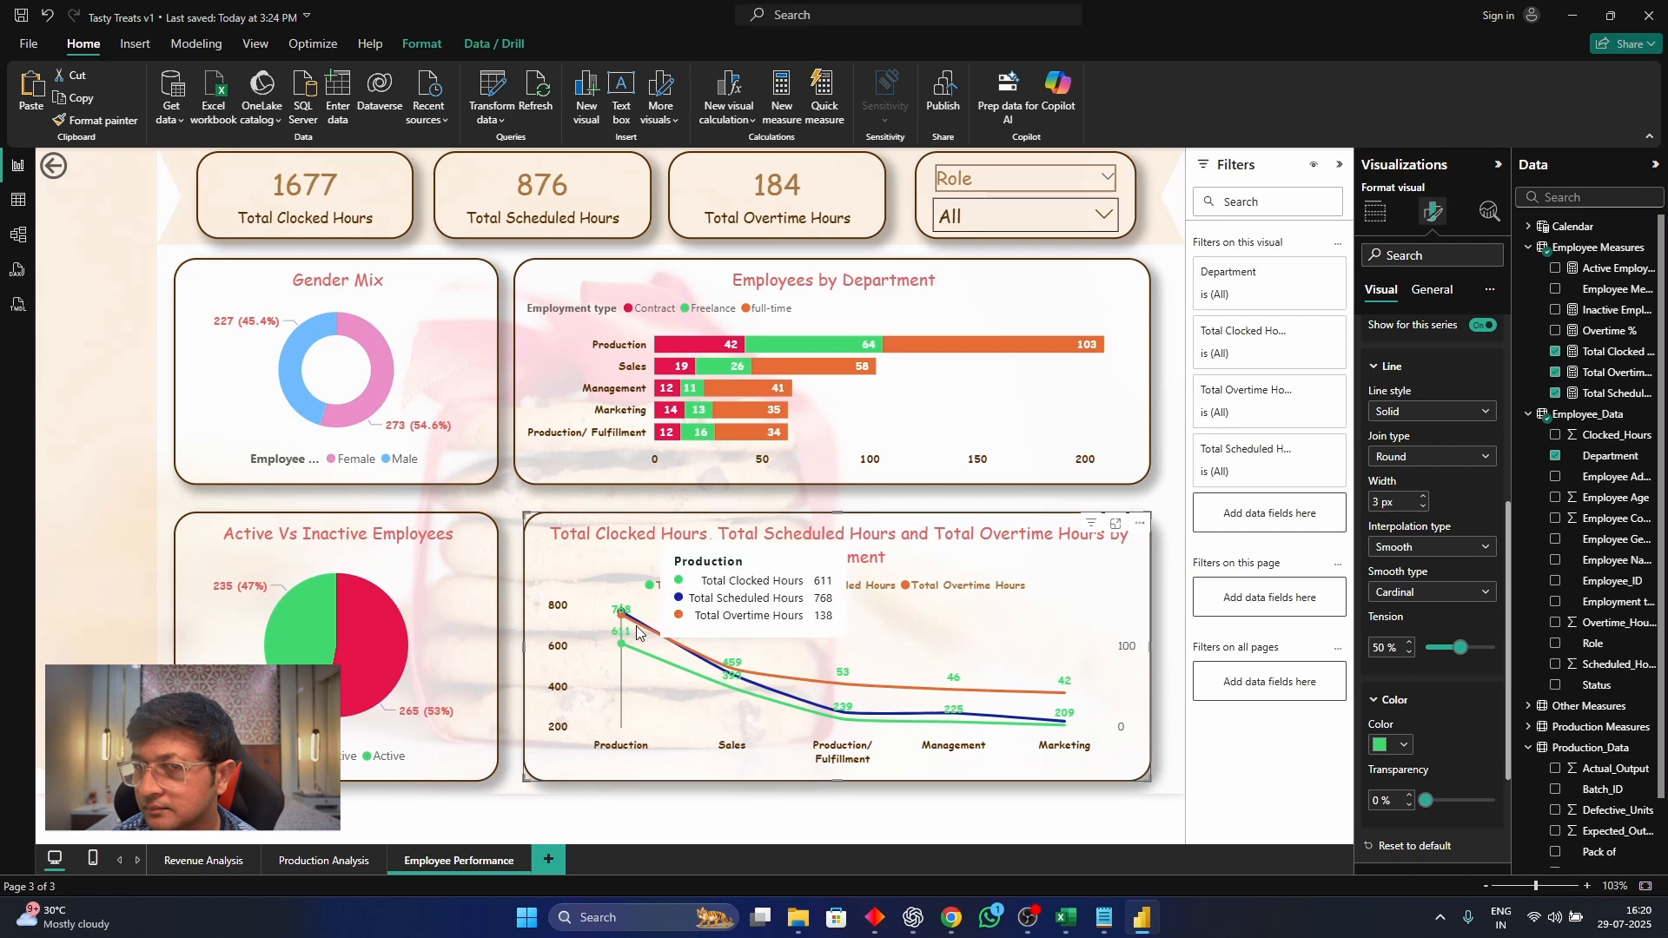
Turn off the data labels on the department hours line chart
scroll(1441, 710, "down", 2)
scroll(1422, 540, "up", 3)
scroll(1420, 543, "up", 3)
left_click(1390, 581)
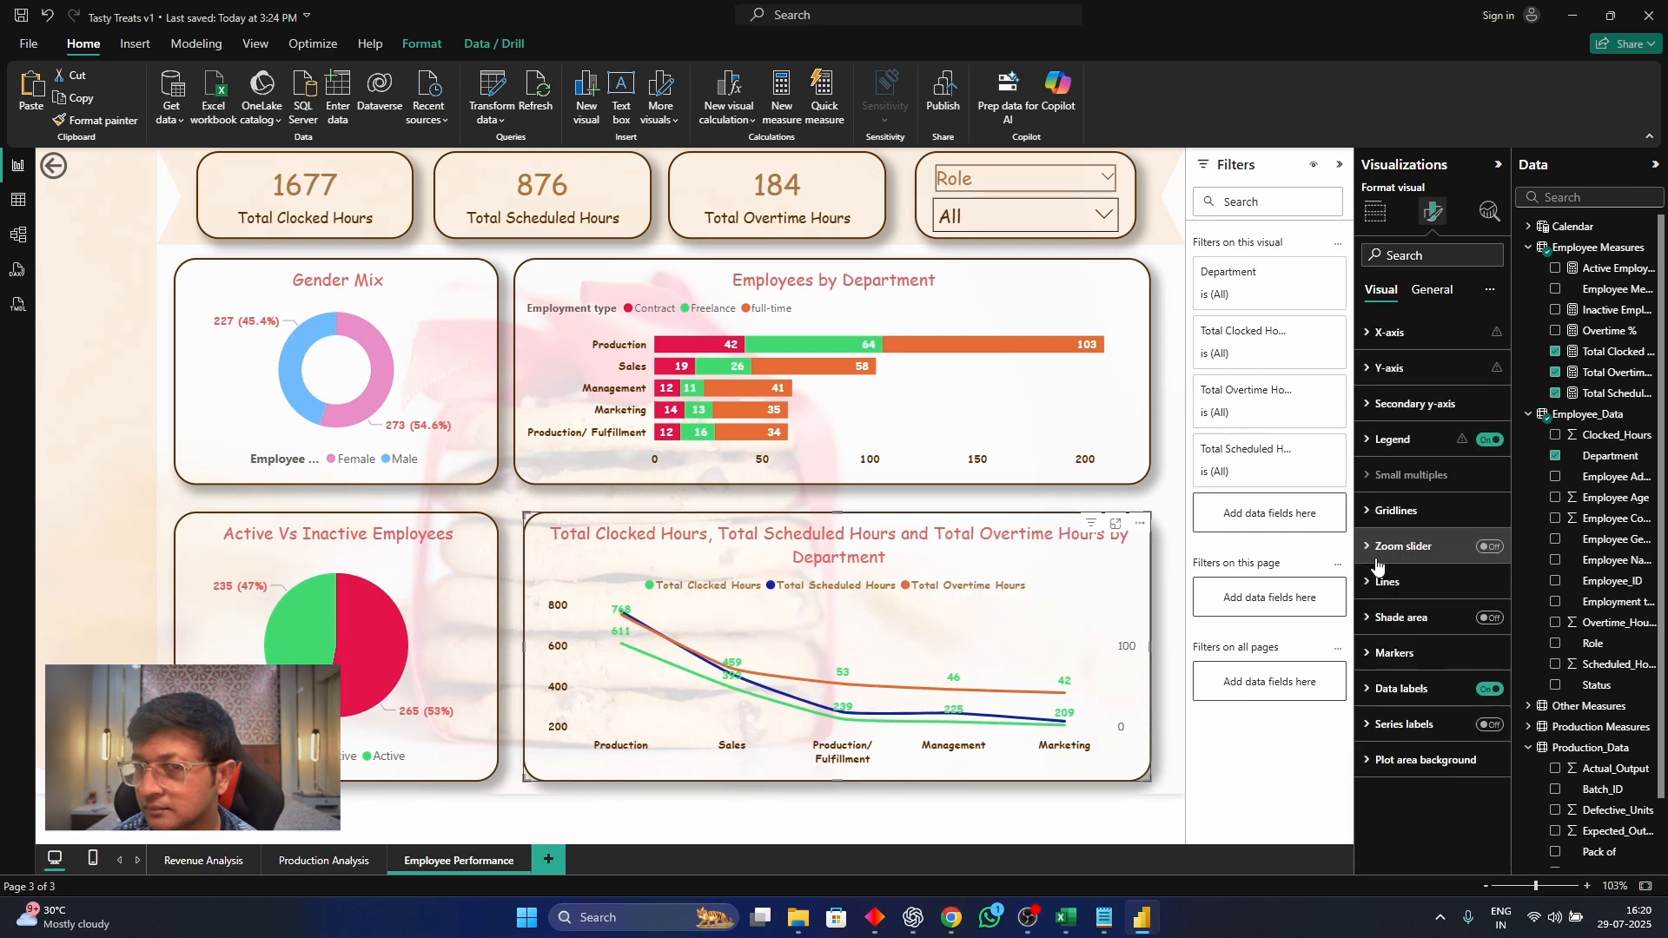
left_click(1489, 688)
Check the saved colour codes in Notepad and set the Total Scheduled Hours line to the recently used bright blue
left_click(1418, 596)
left_click(1438, 670)
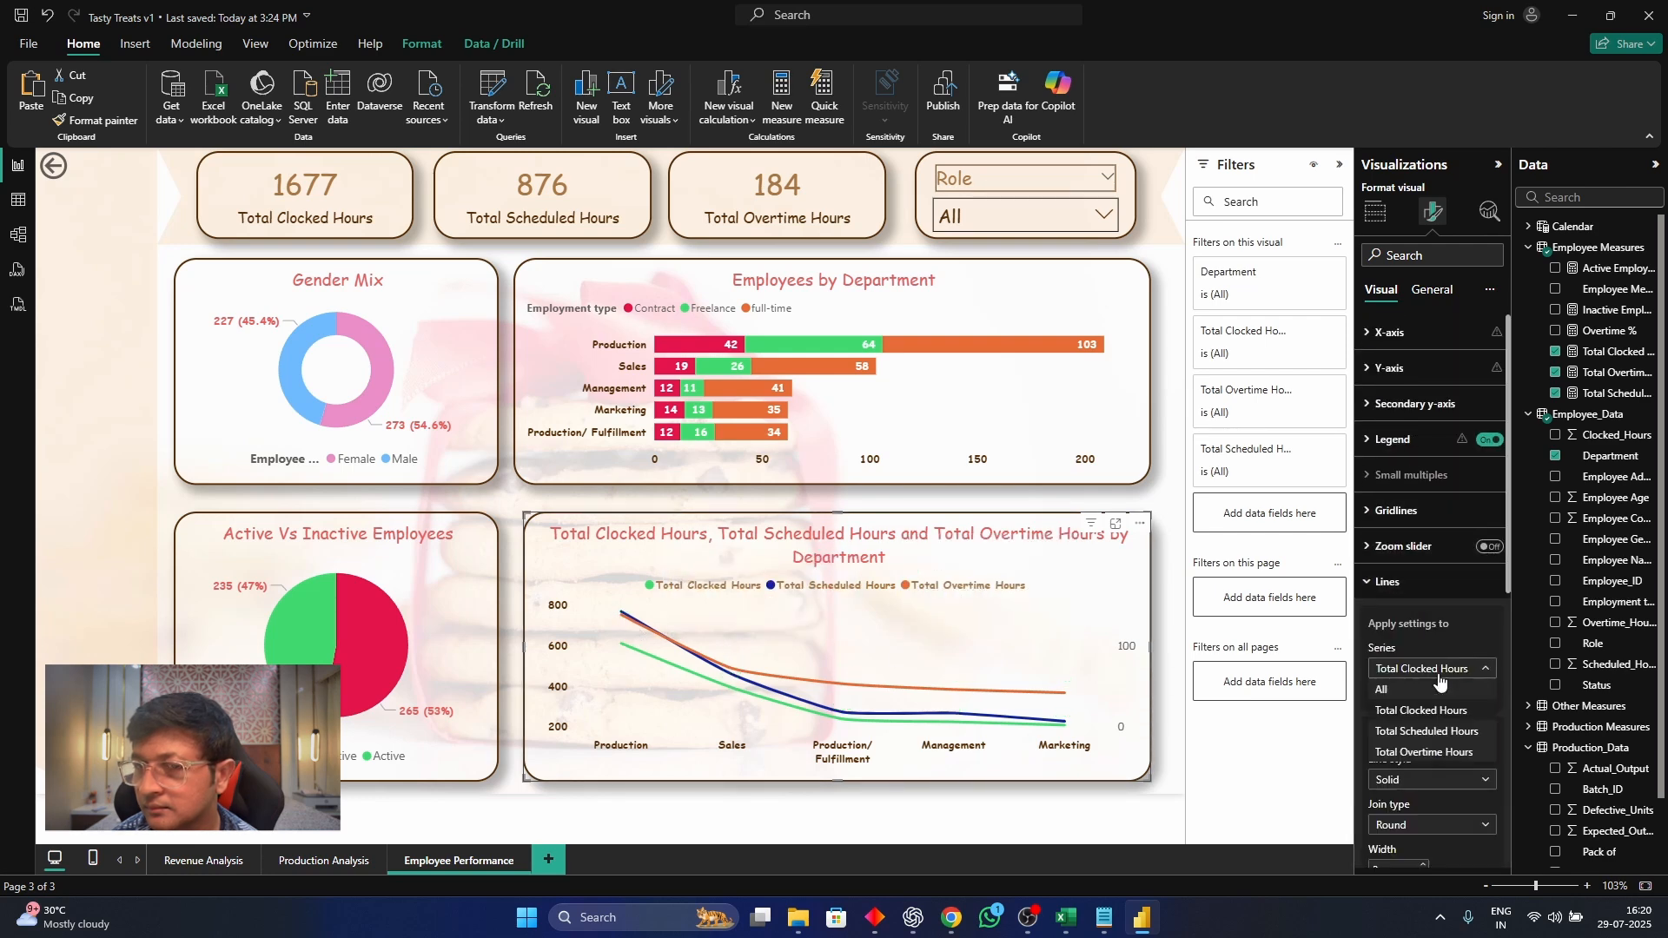
left_click(1446, 731)
scroll(1469, 705, "down", 2)
left_click(1403, 650)
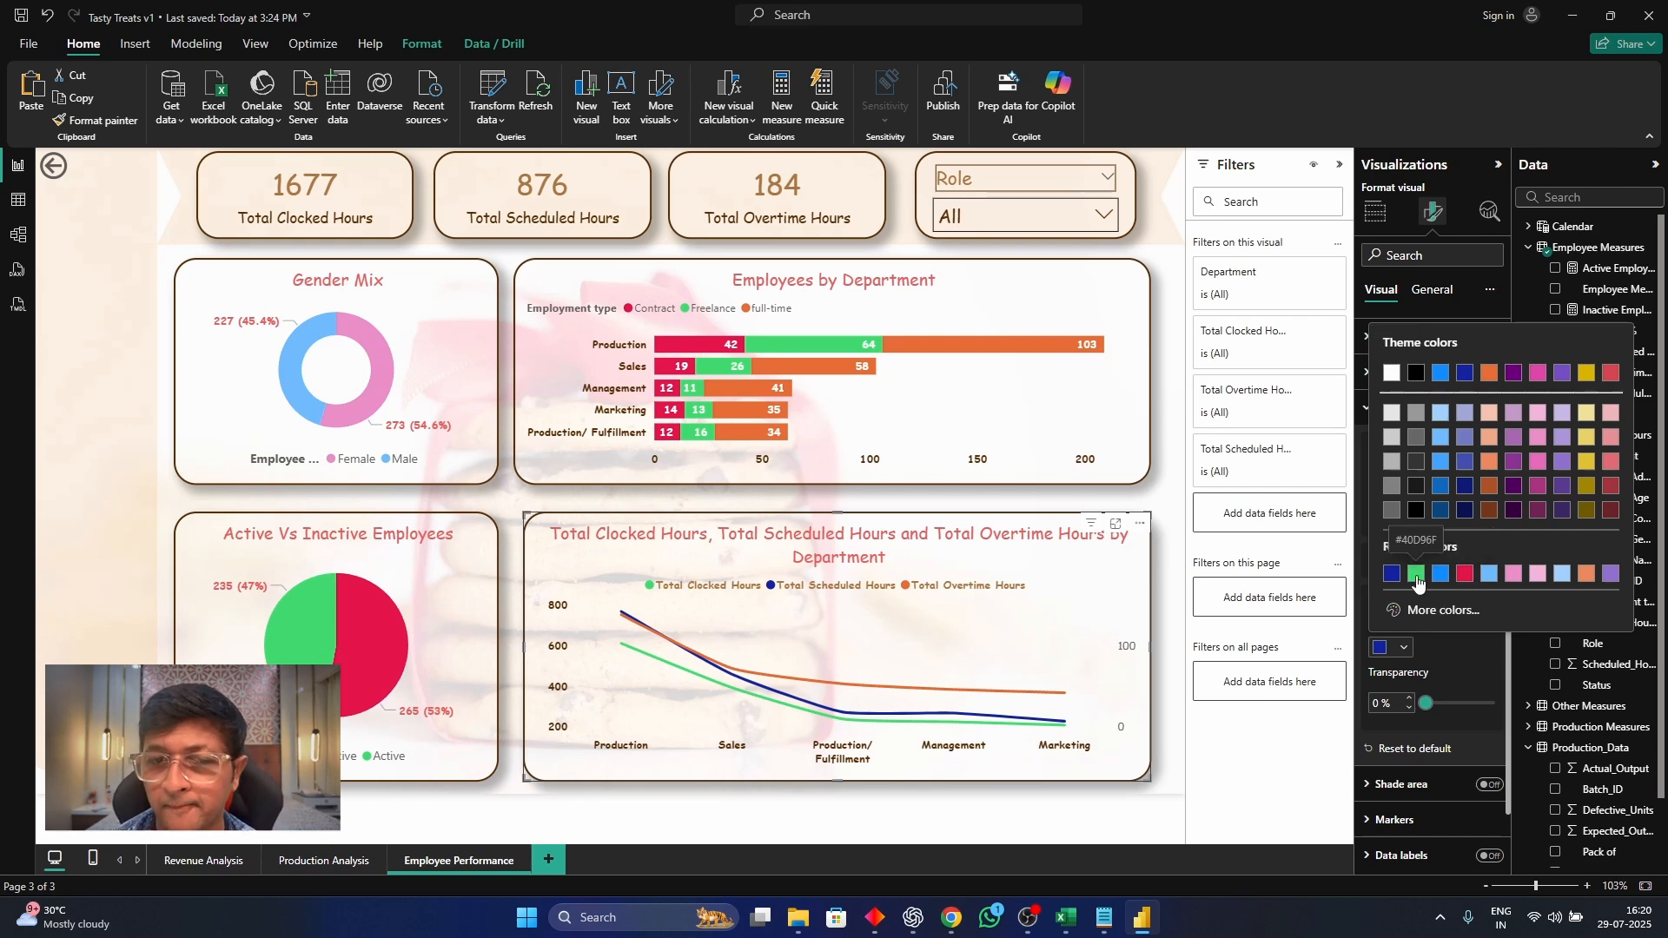
left_click(1105, 919)
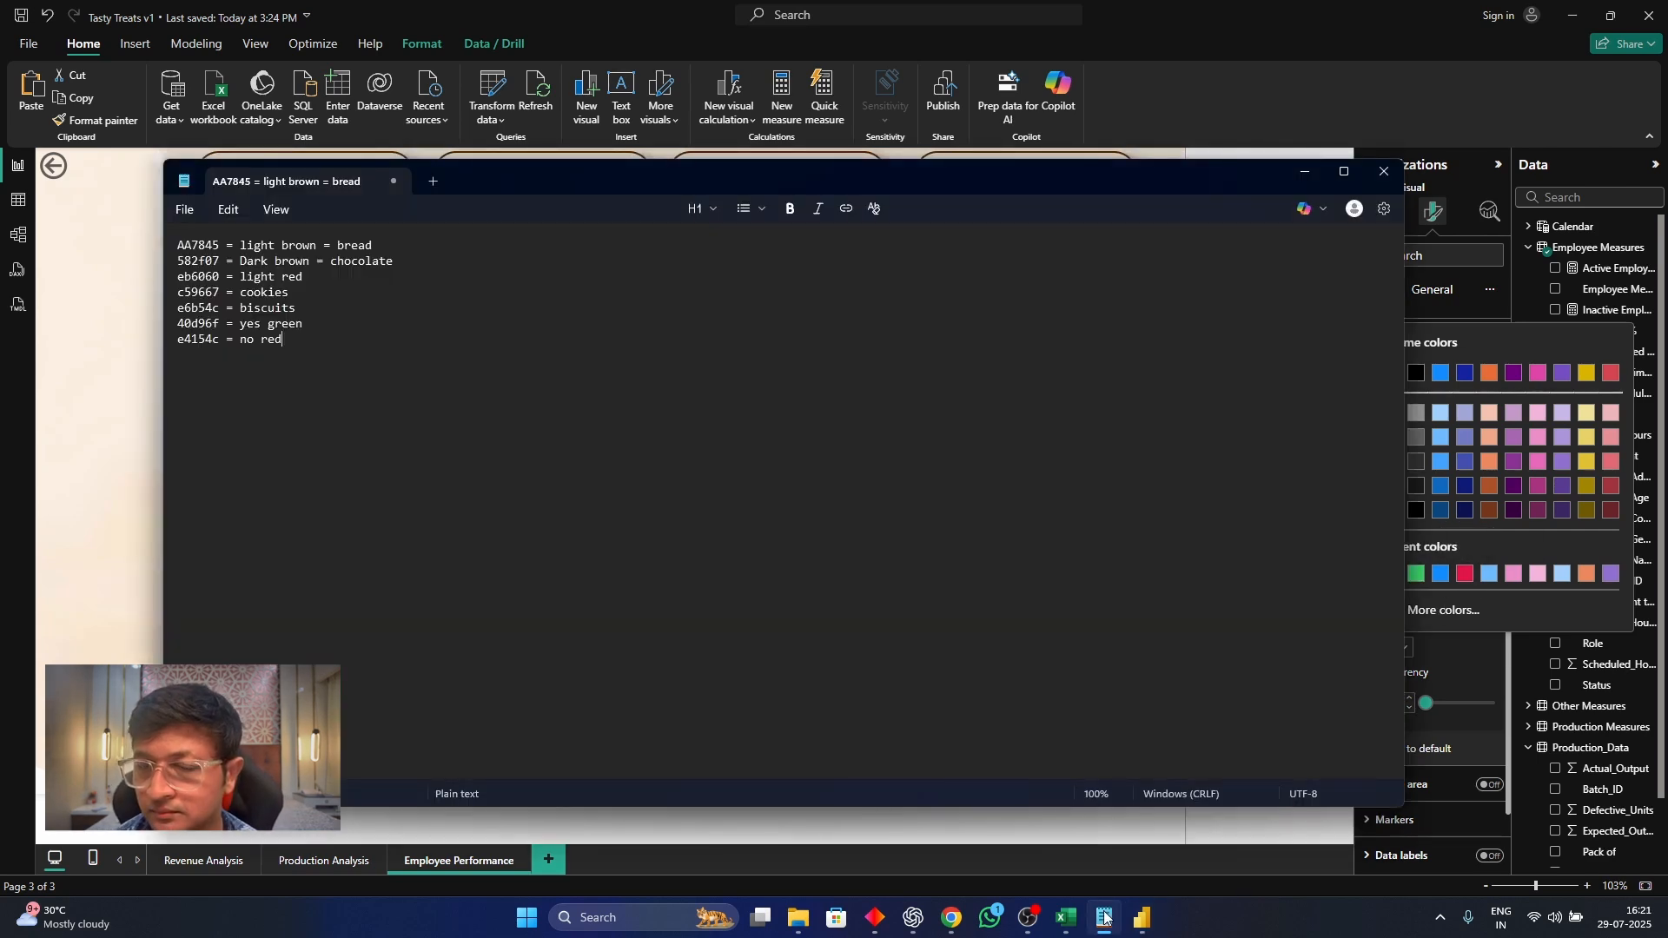
left_click(1105, 918)
left_click(1440, 575)
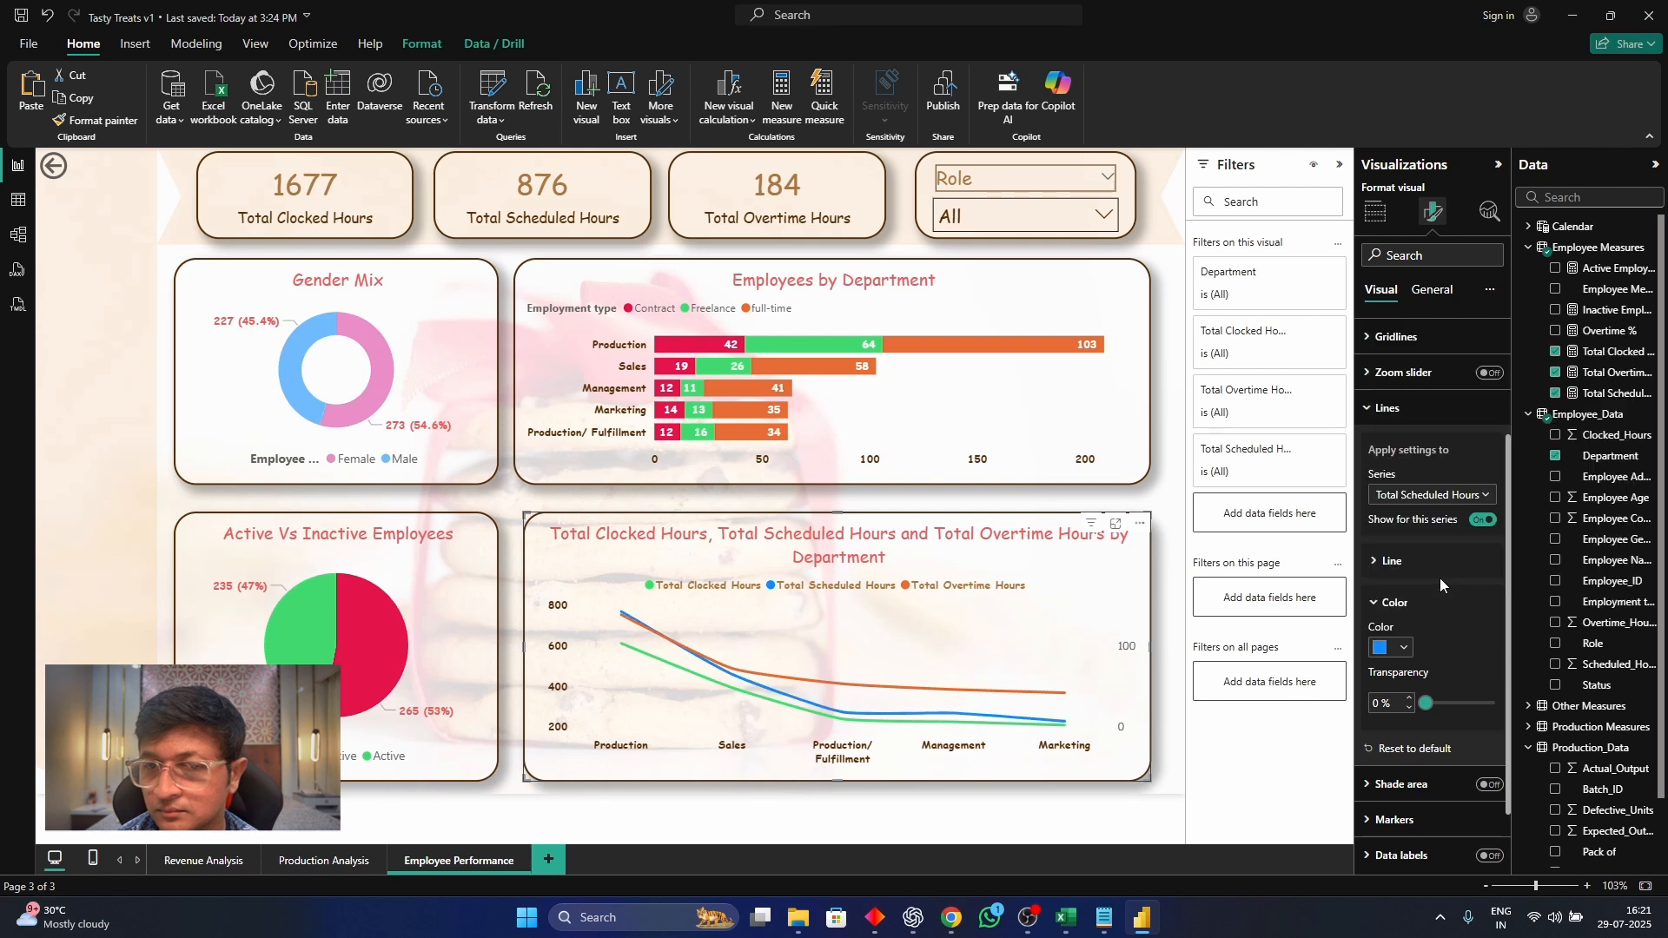
Set the Total Scheduled Hours line in the department line chart to the Dotted line style
left_click(1381, 562)
left_click(1432, 606)
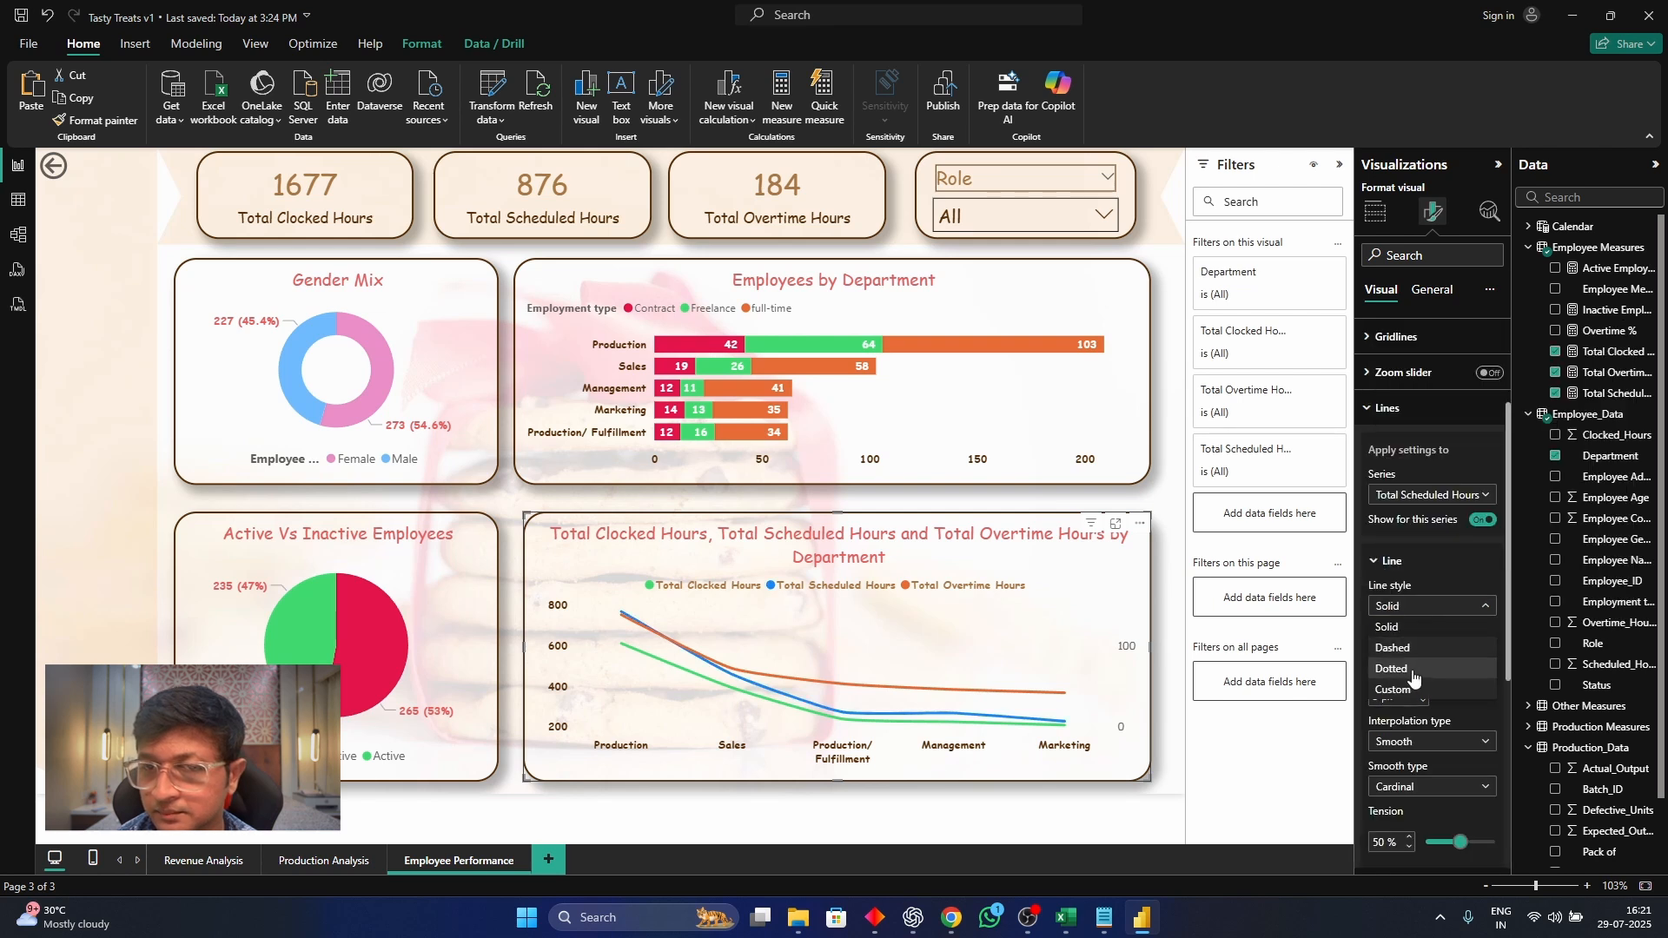
left_click(1409, 670)
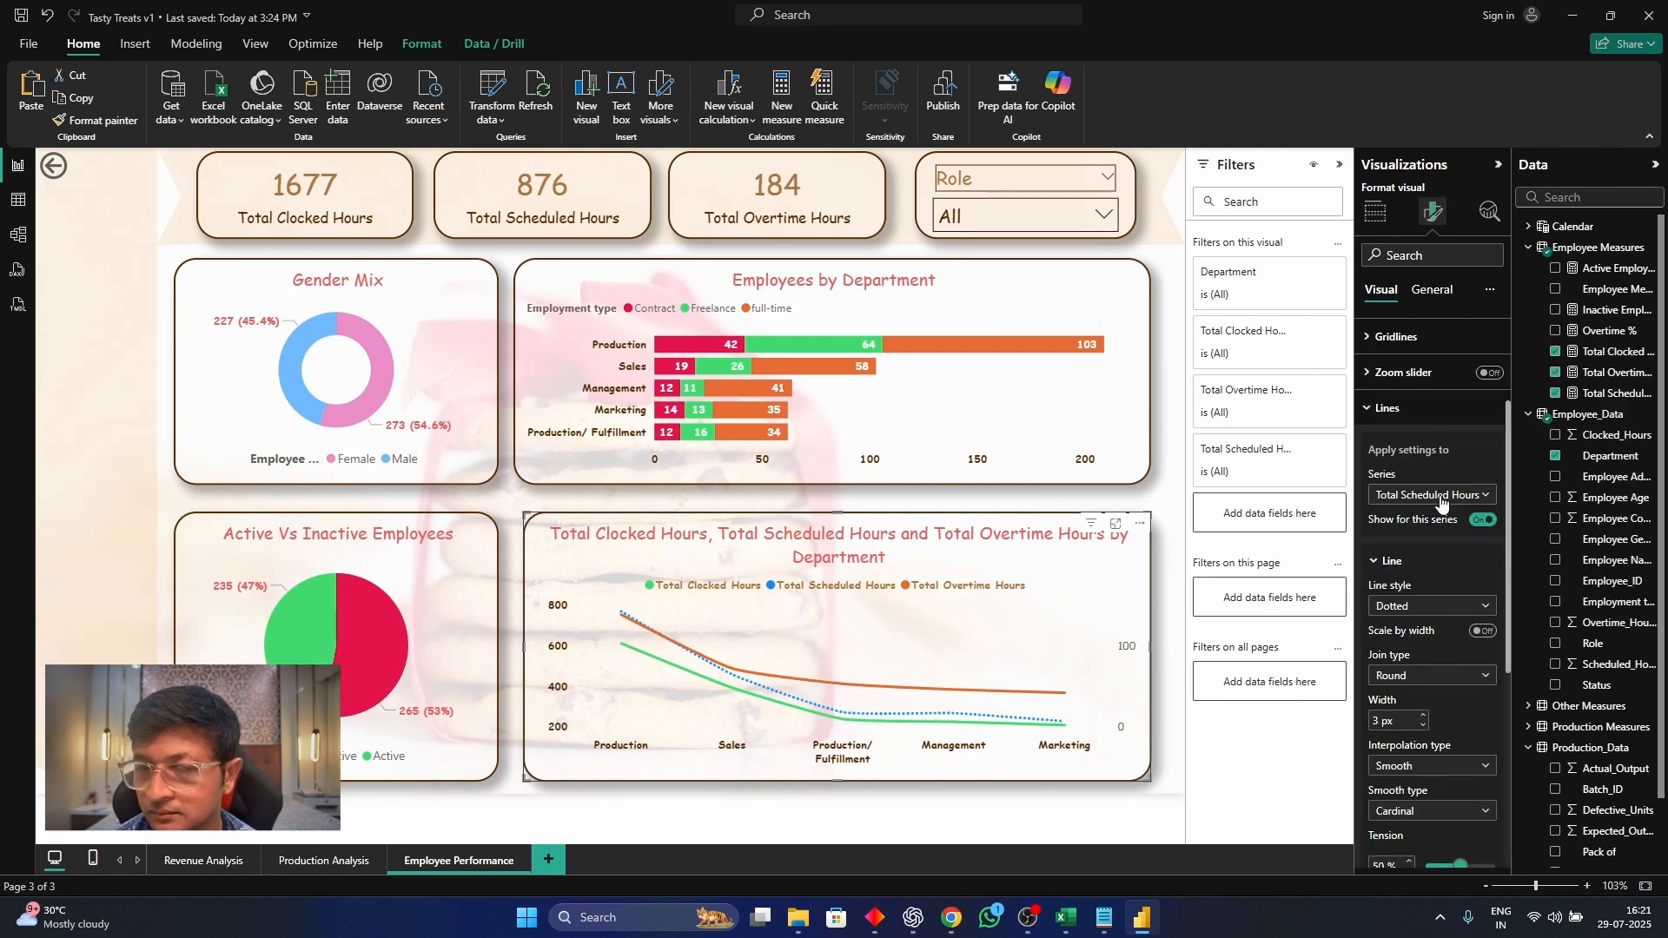
Give the Total Overtime Hours line in the department line chart the Dashed line style
left_click(1441, 495)
left_click(1425, 560)
left_click(1432, 607)
left_click(1432, 650)
double_click(1167, 504)
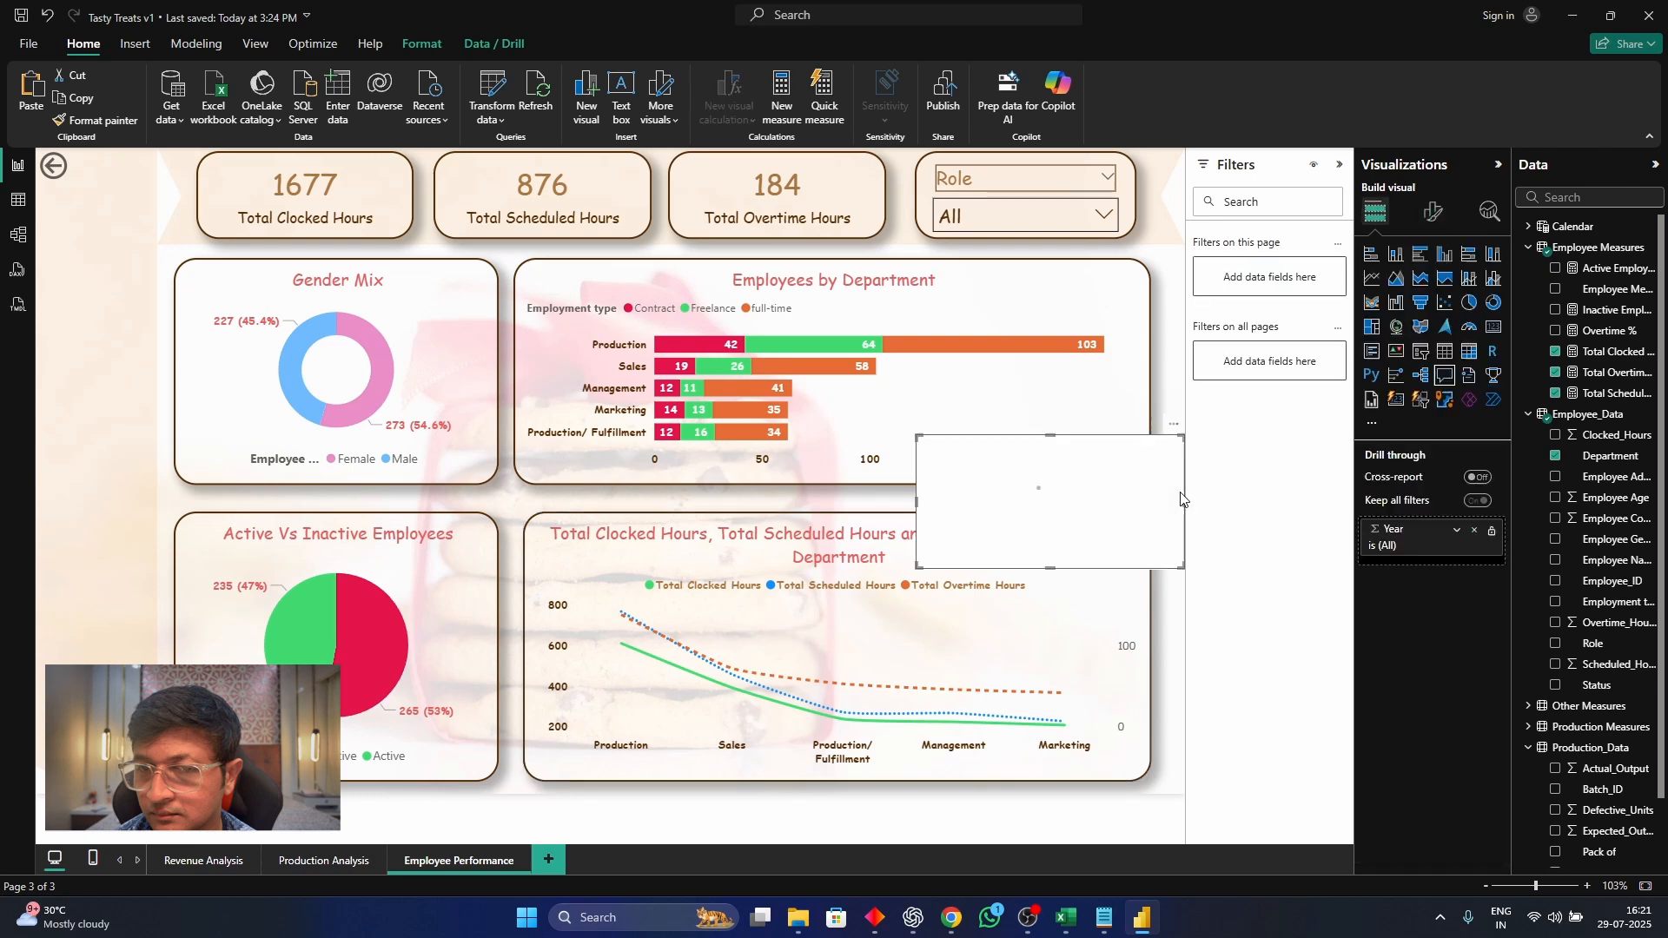
key("Delete")
Change the department hours line chart's title to "Clocked Vs Scheduled Vs Overtime Hours"
left_click(1432, 212)
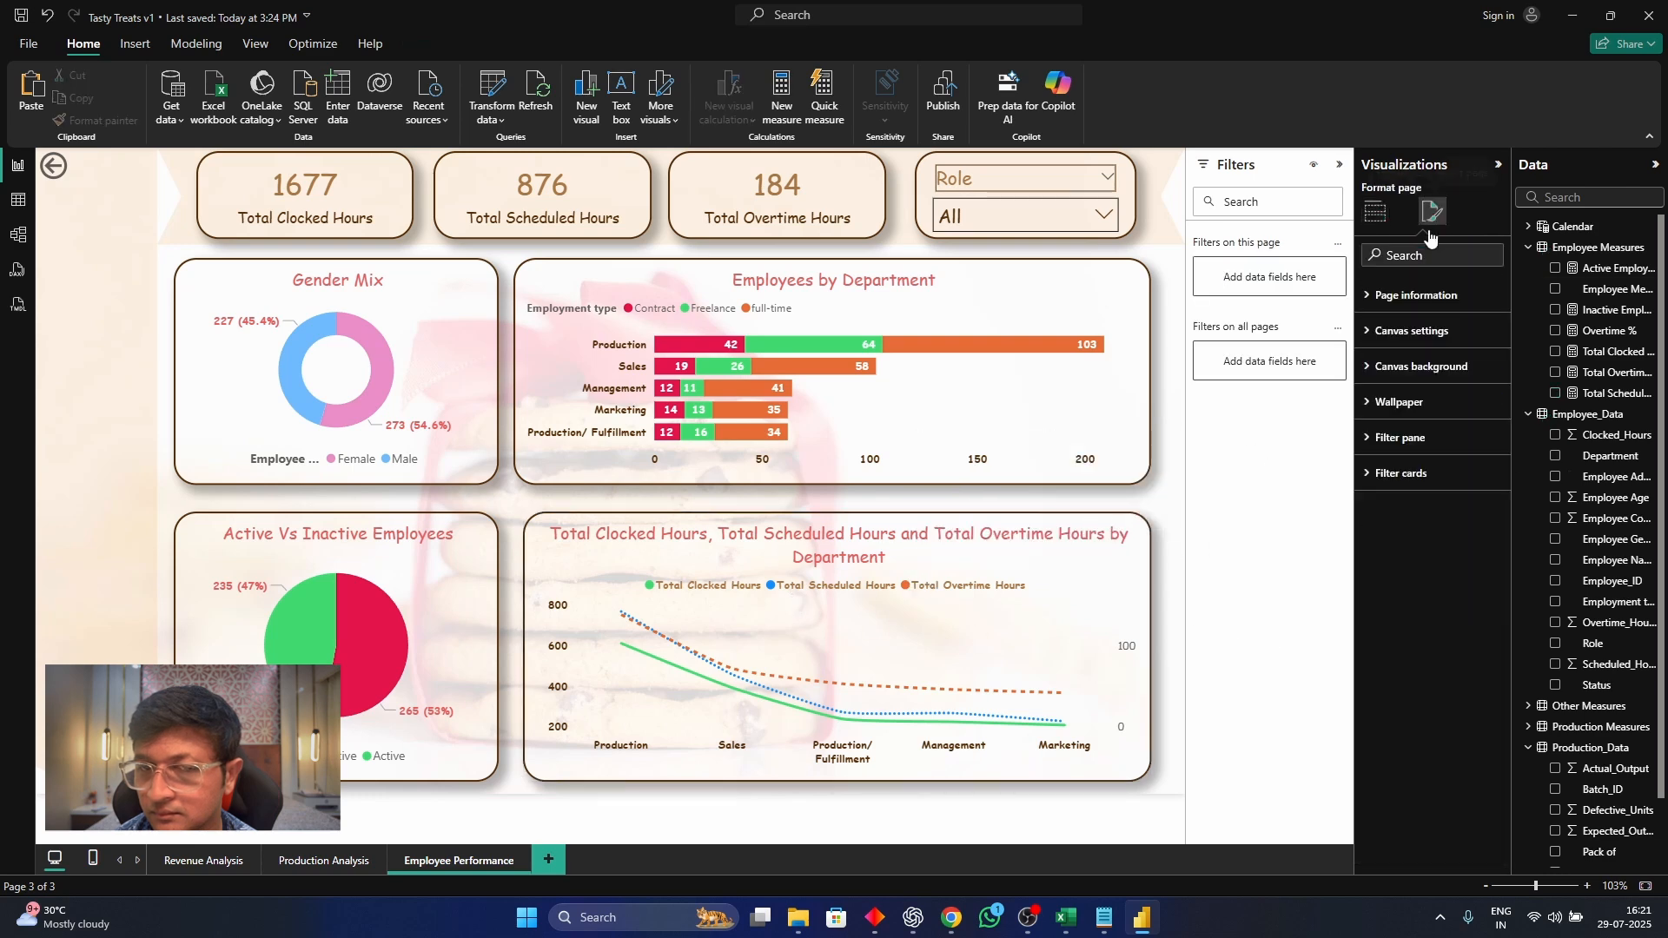
left_click(1006, 527)
left_click(1434, 290)
left_click(1418, 373)
left_click(1461, 458)
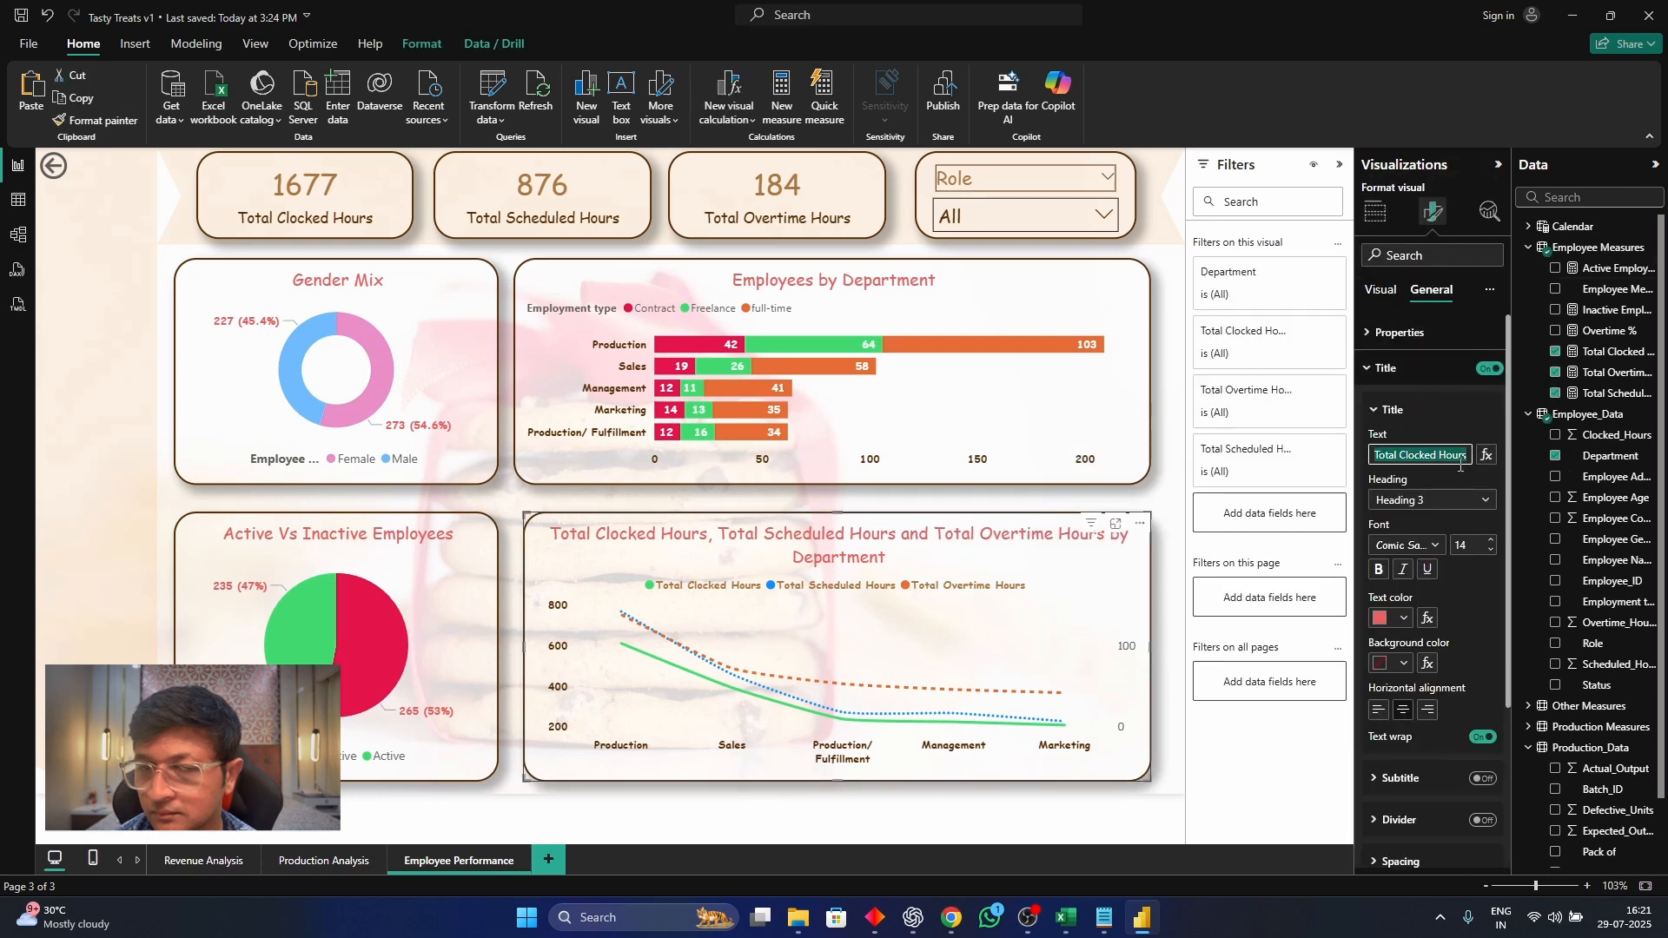
type("Clocked S")
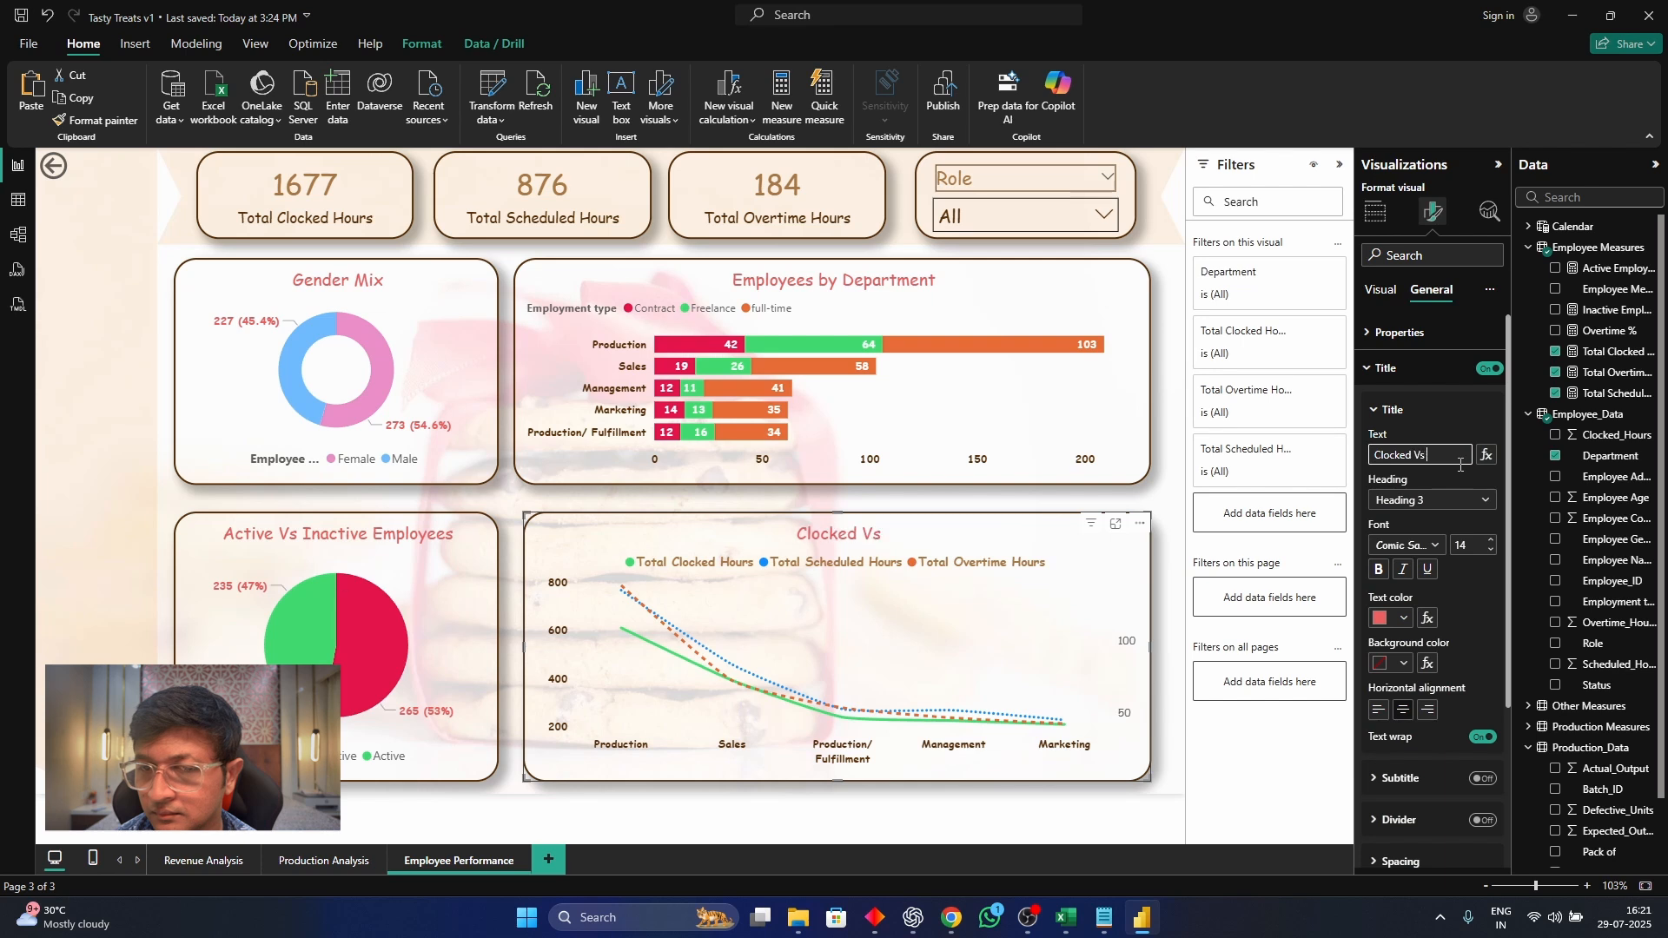
type("s Scheduled Vs")
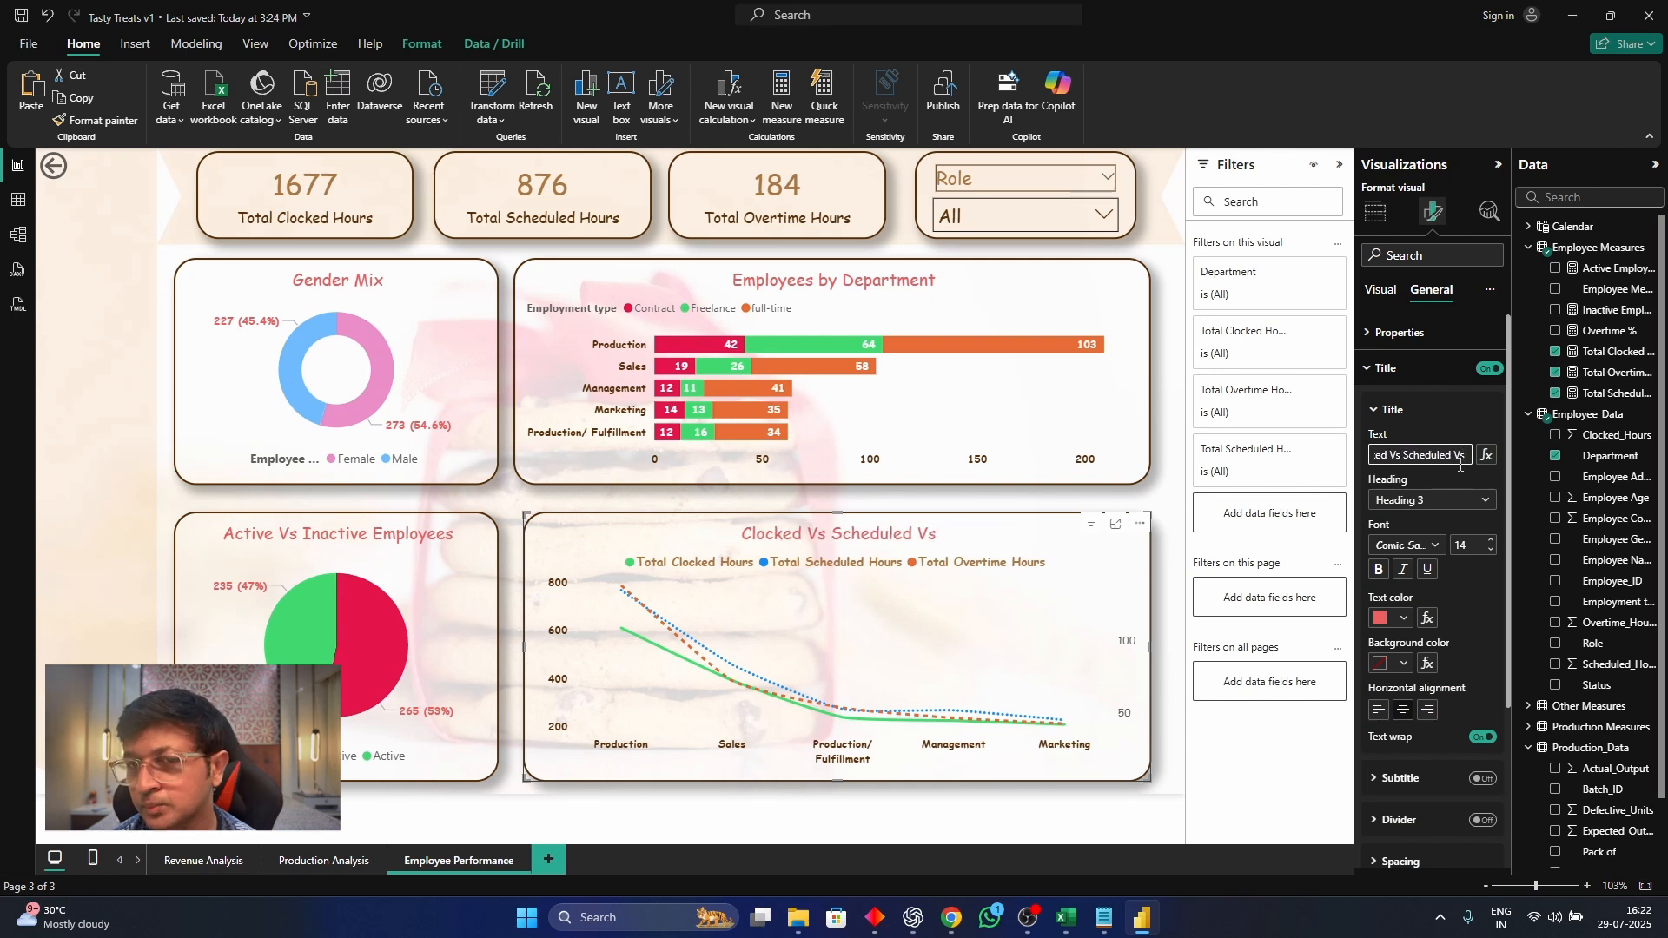
type(" Overtime Hours")
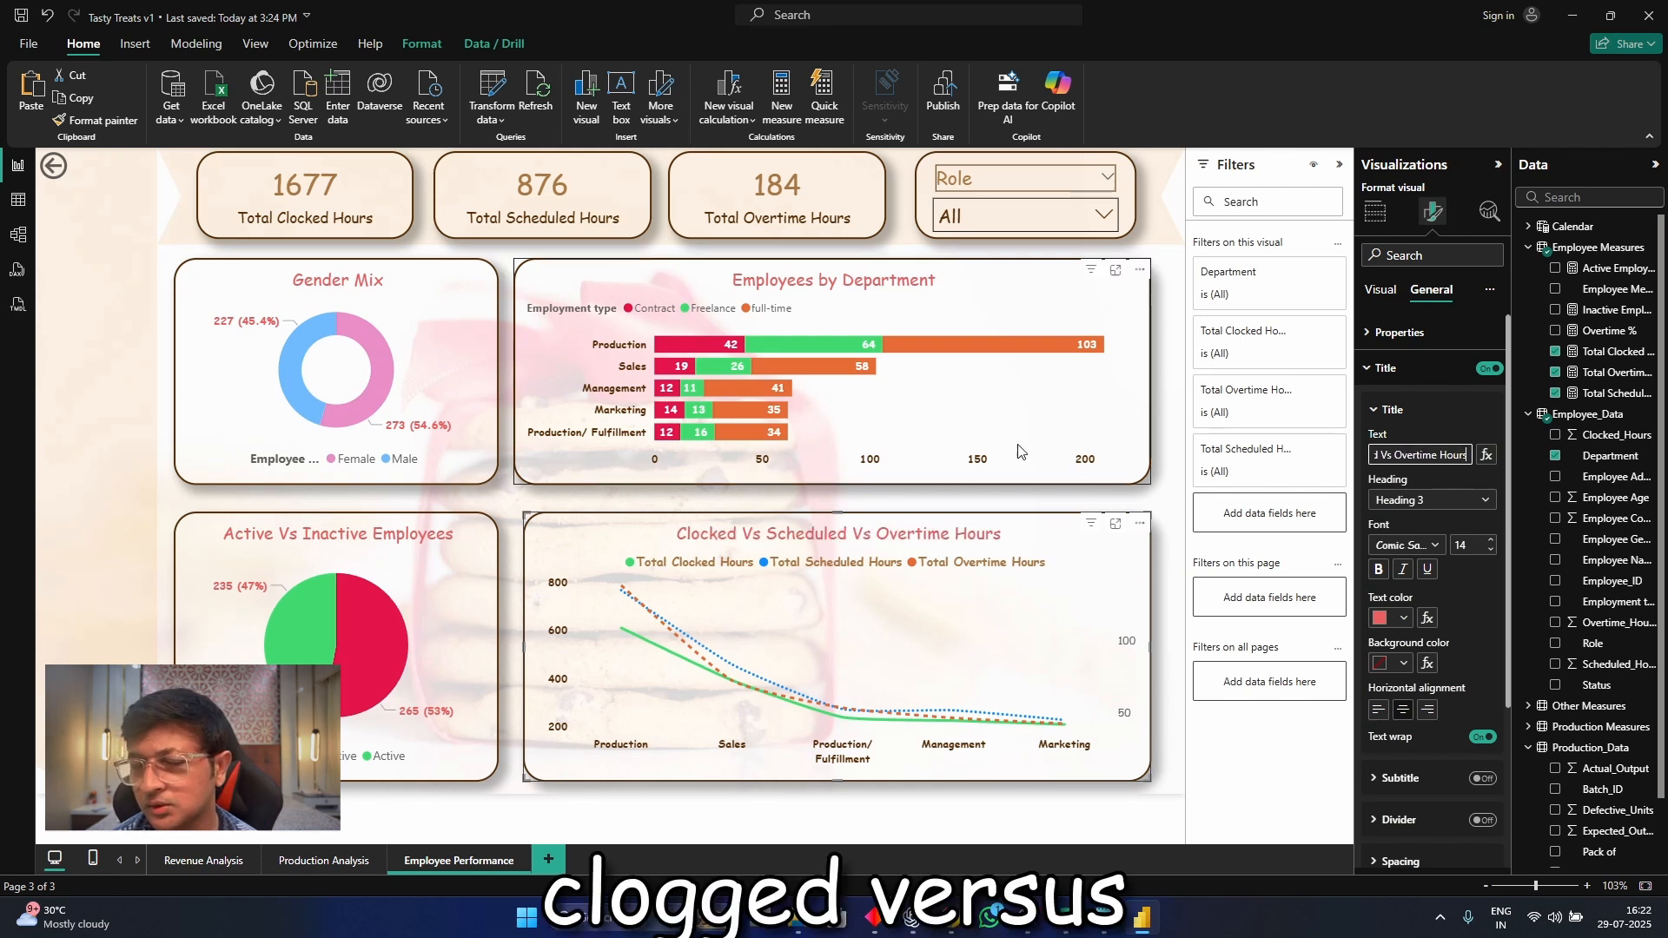
left_click(1127, 504)
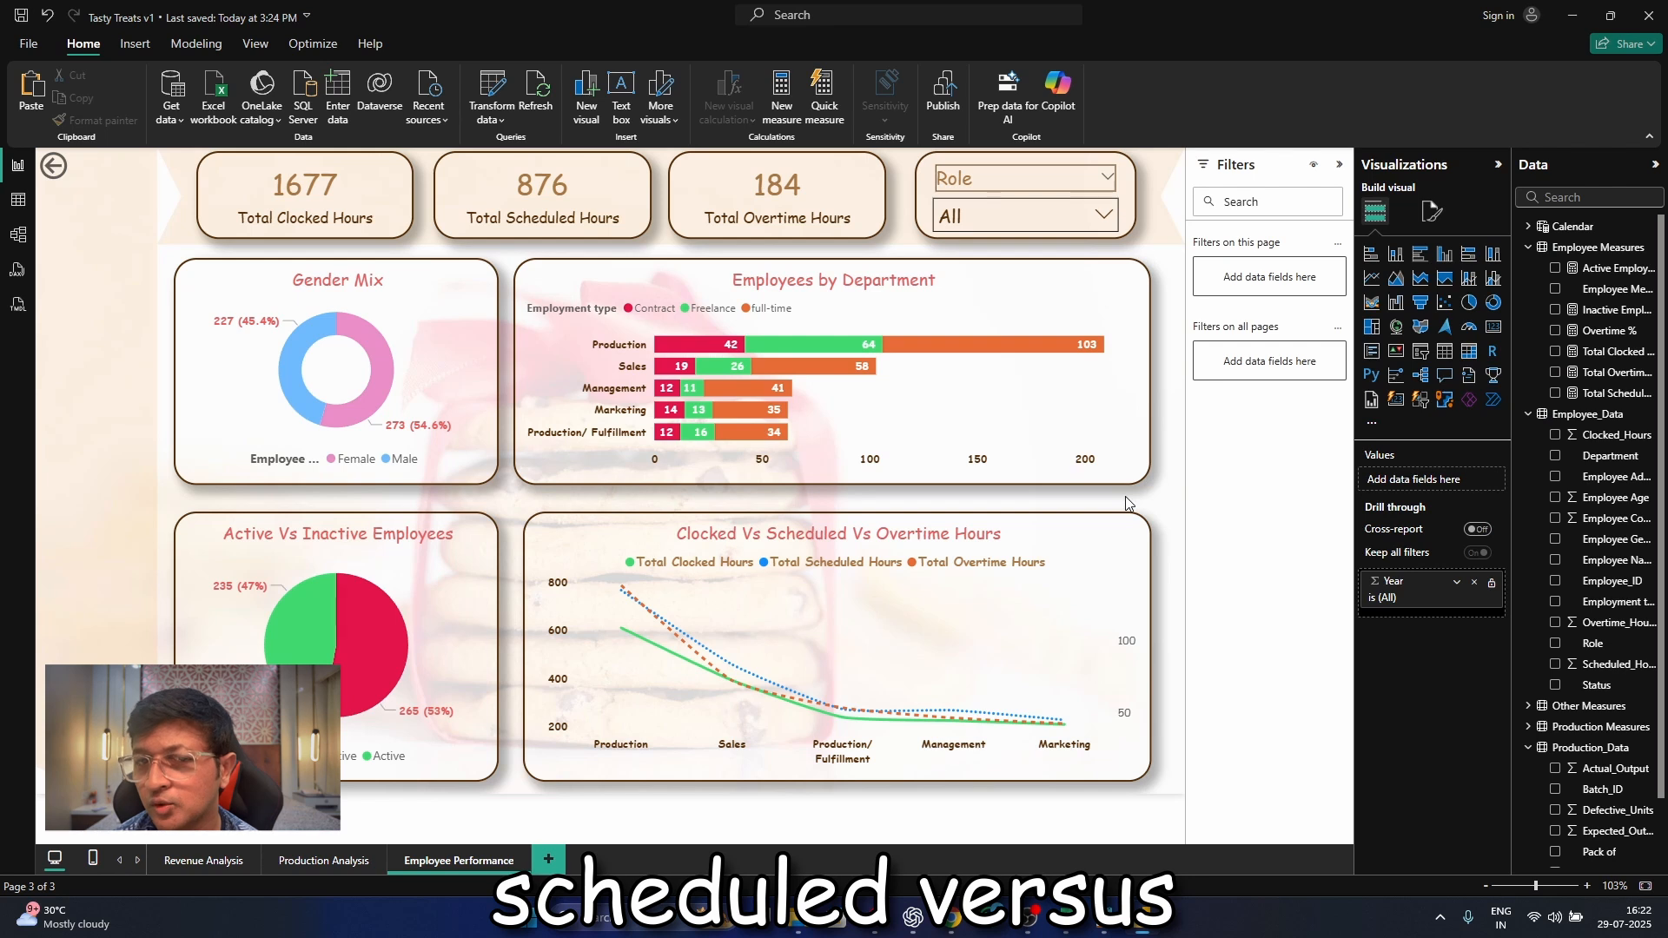